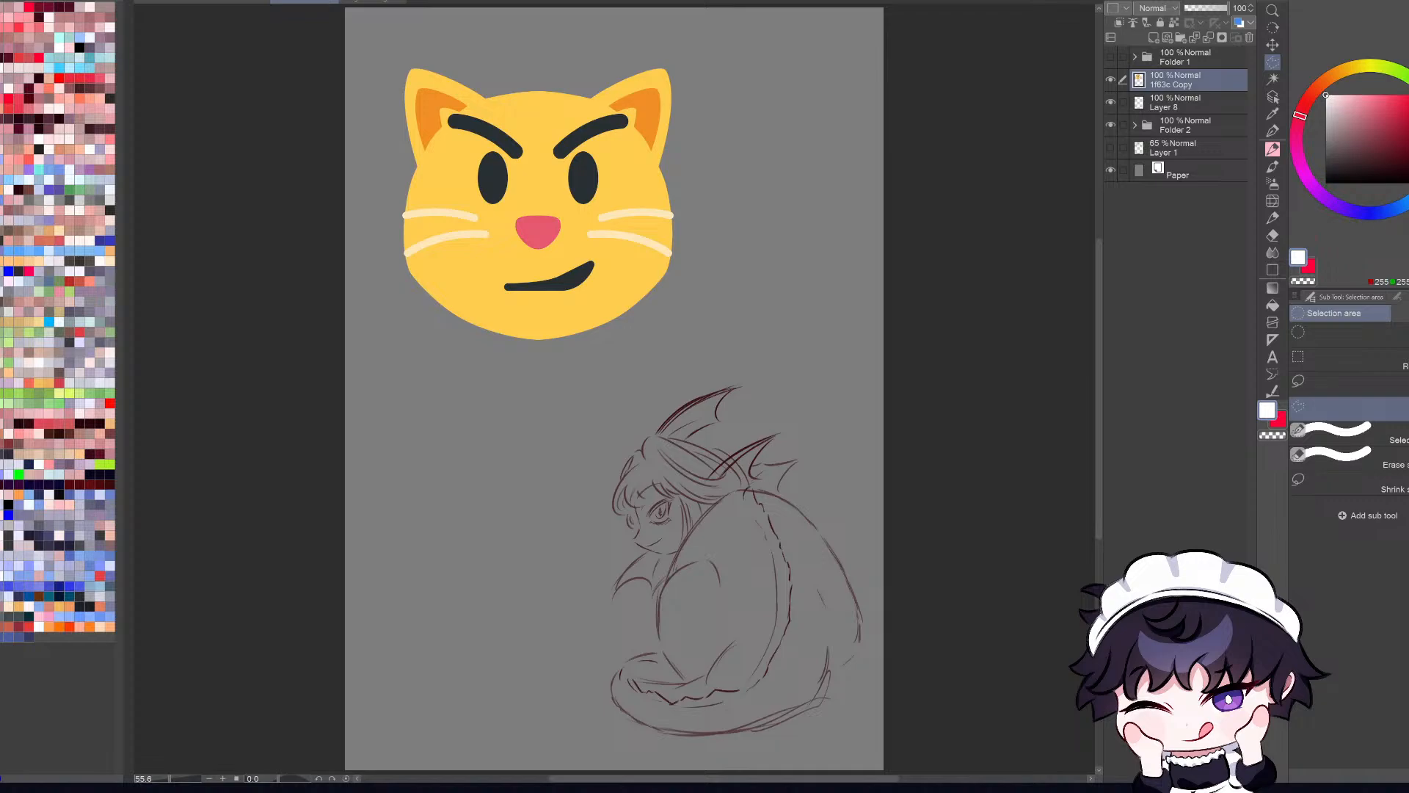
Step: Hide the cat emoji layer in the sketch document and show white Layer 12 behind the two creatures in the other drawing
left_click(1110, 79)
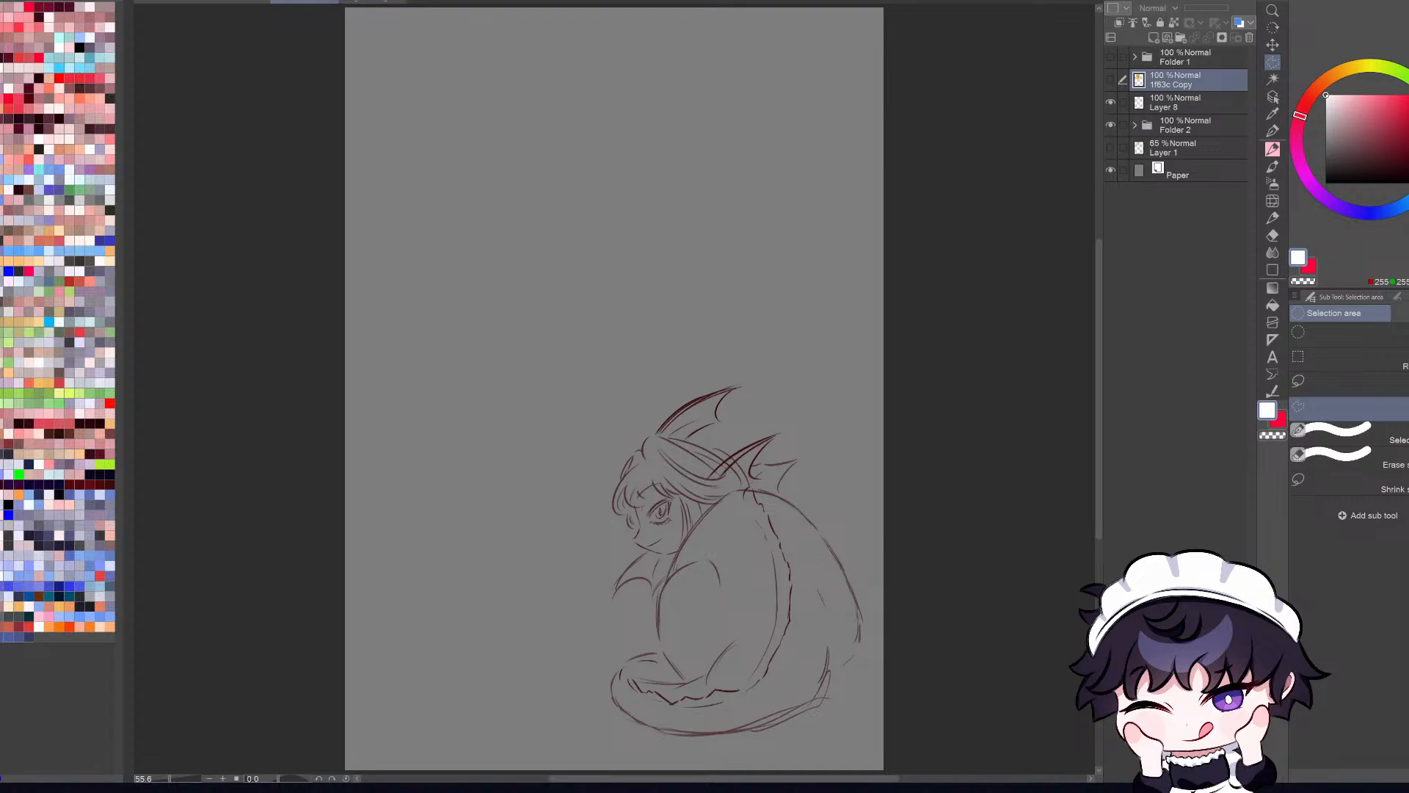
left_click(364, 2)
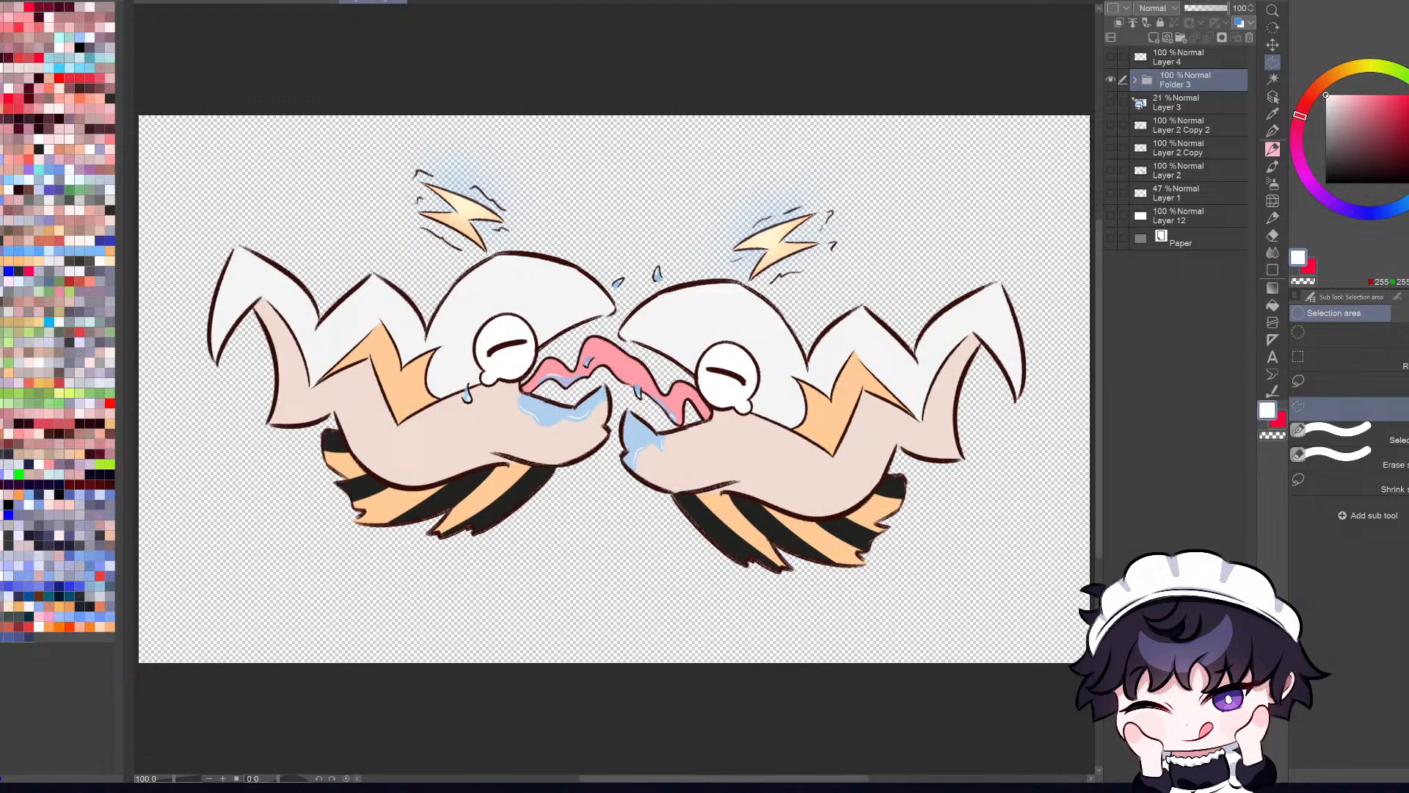
left_click(1111, 216)
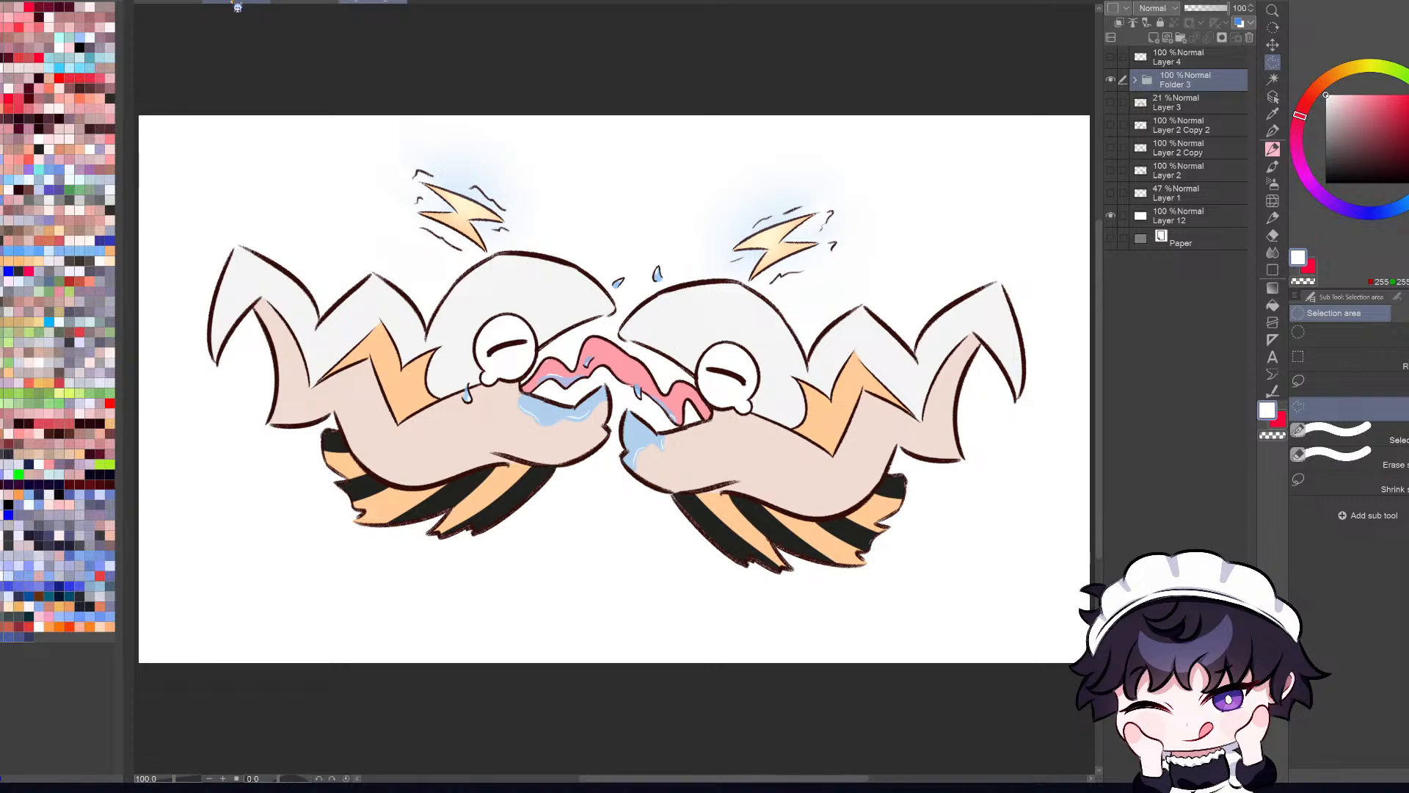
Step: Switch to the beach selfie illustration and make Layer 130 above Tone Curve 3 active for drawing with the Pen
left_click(308, 6)
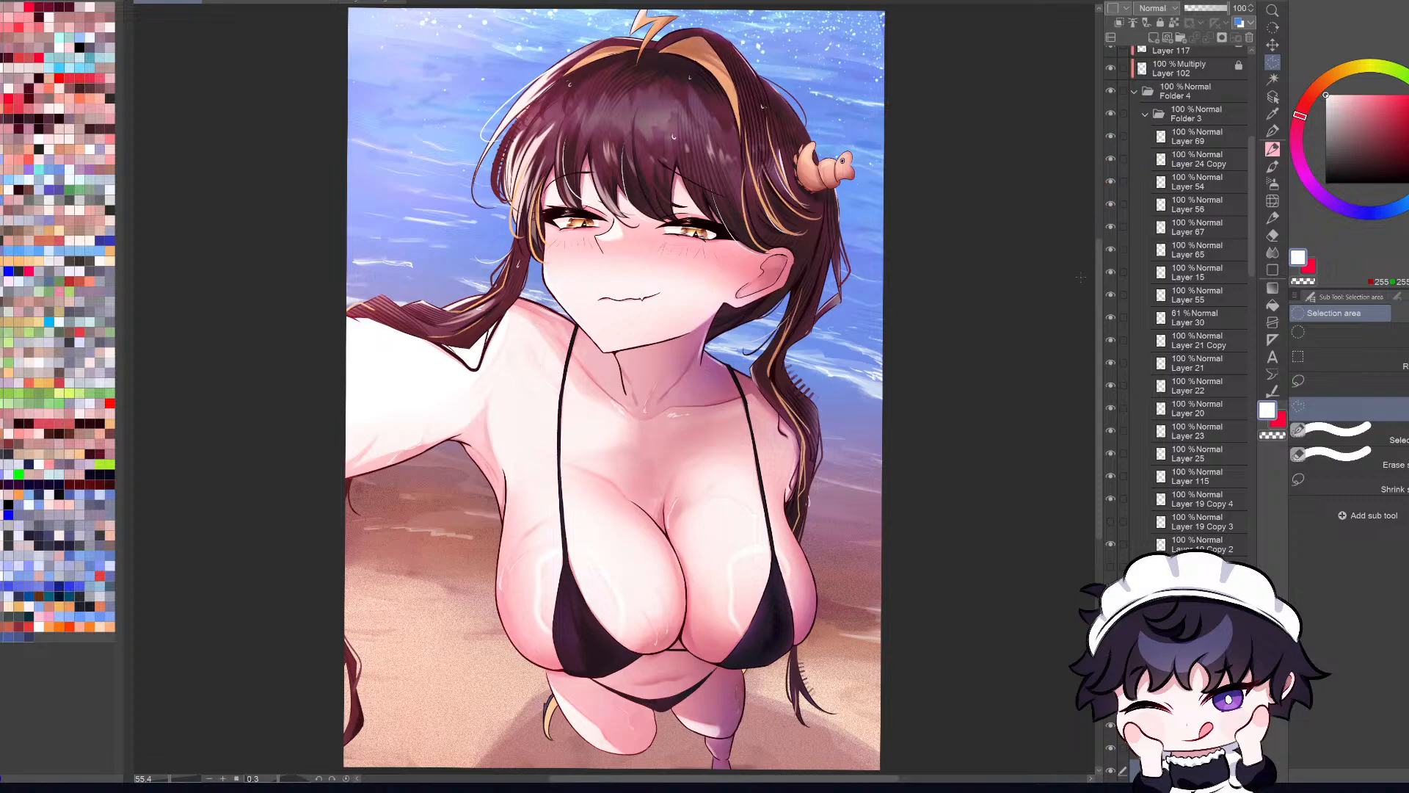
left_click(1094, 24)
left_click(1009, 326)
key("Escape")
left_click(1204, 232)
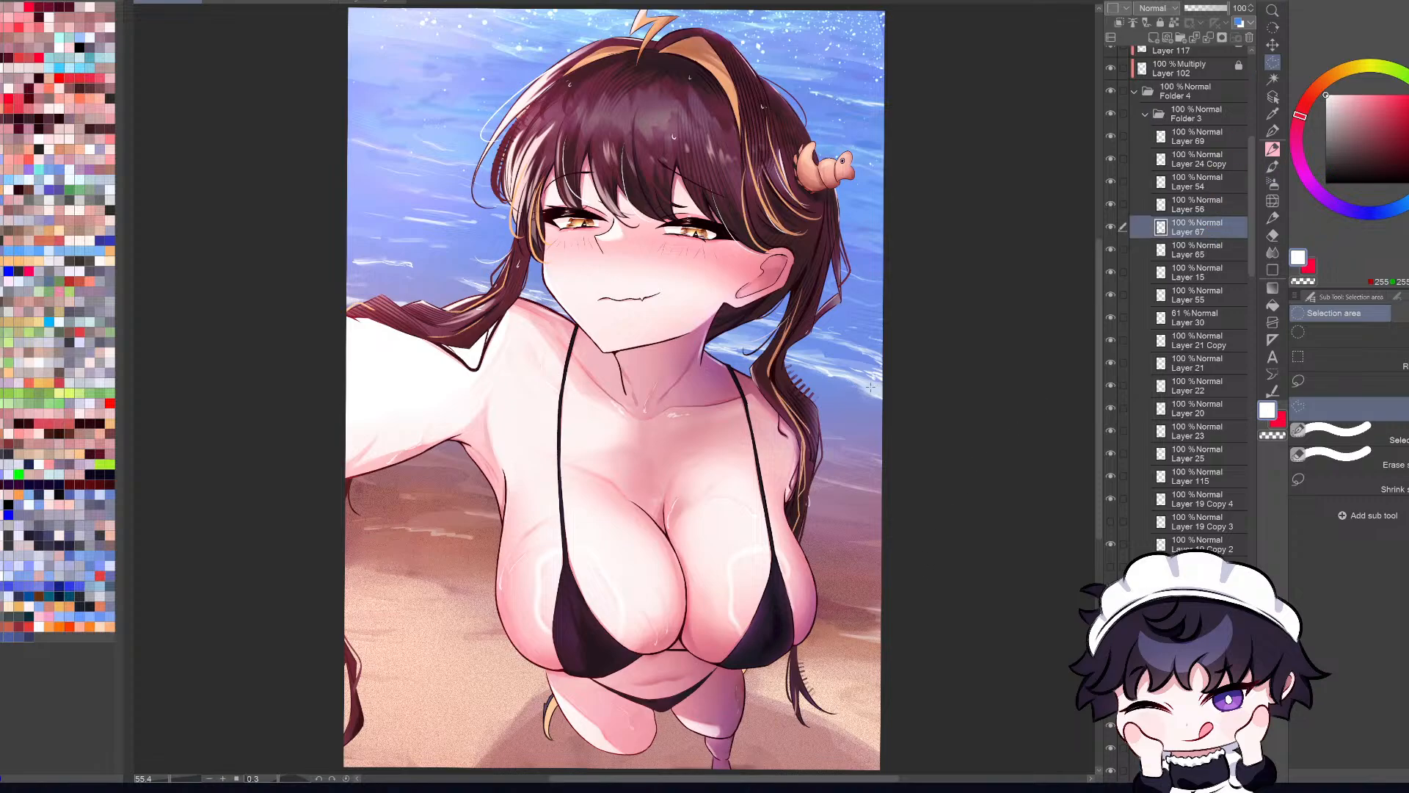
key("p")
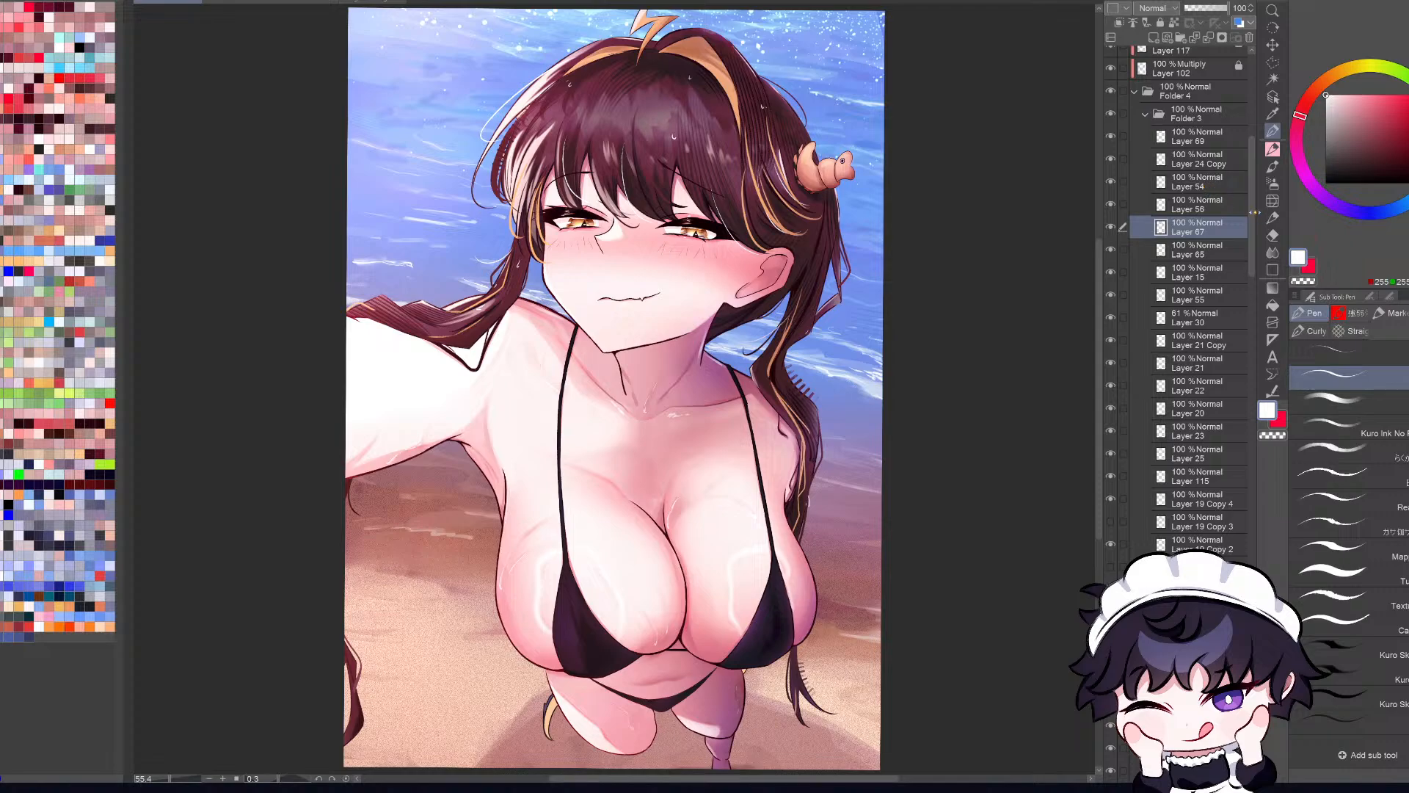
scroll(1255, 191, "up", 5)
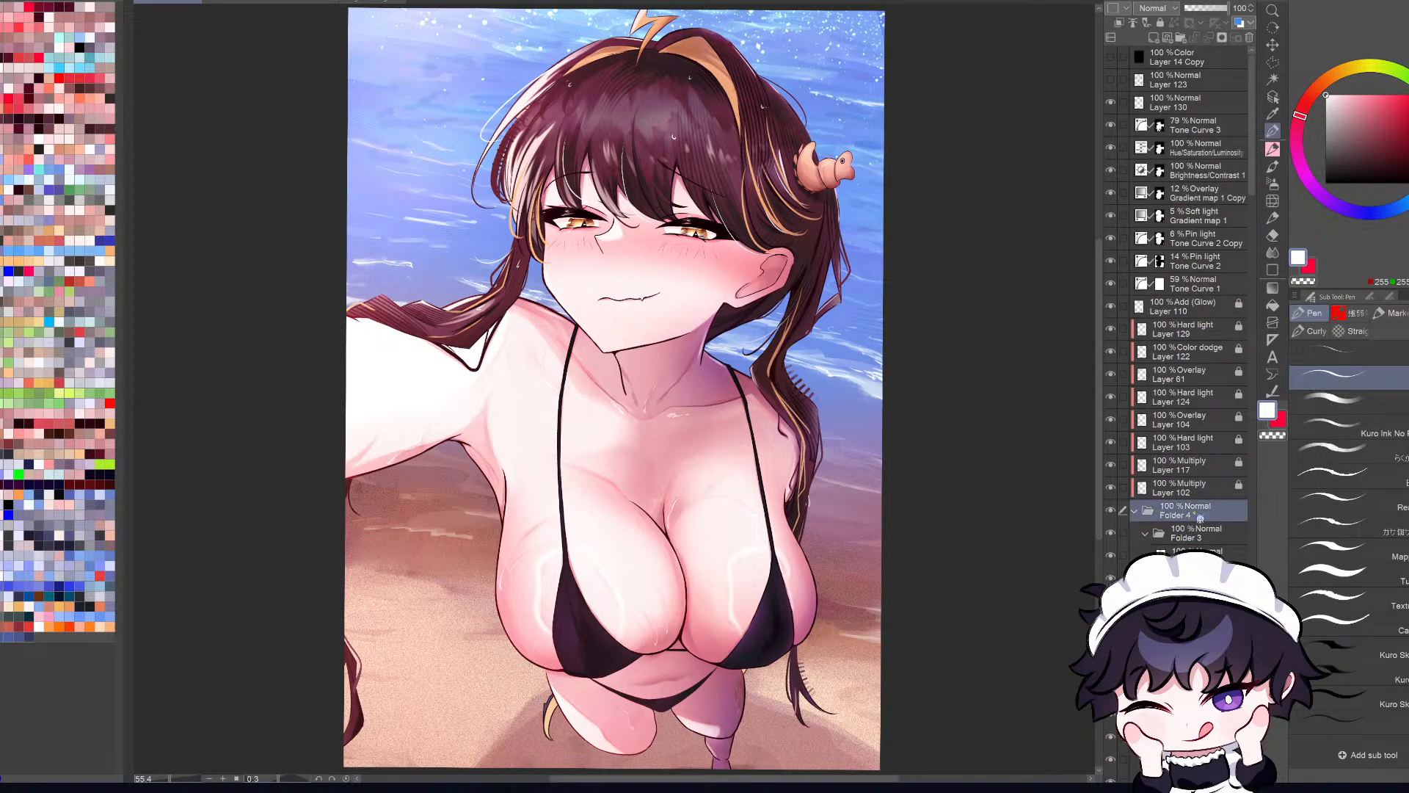
left_click(1207, 306)
left_click(1202, 145)
left_click(1204, 109)
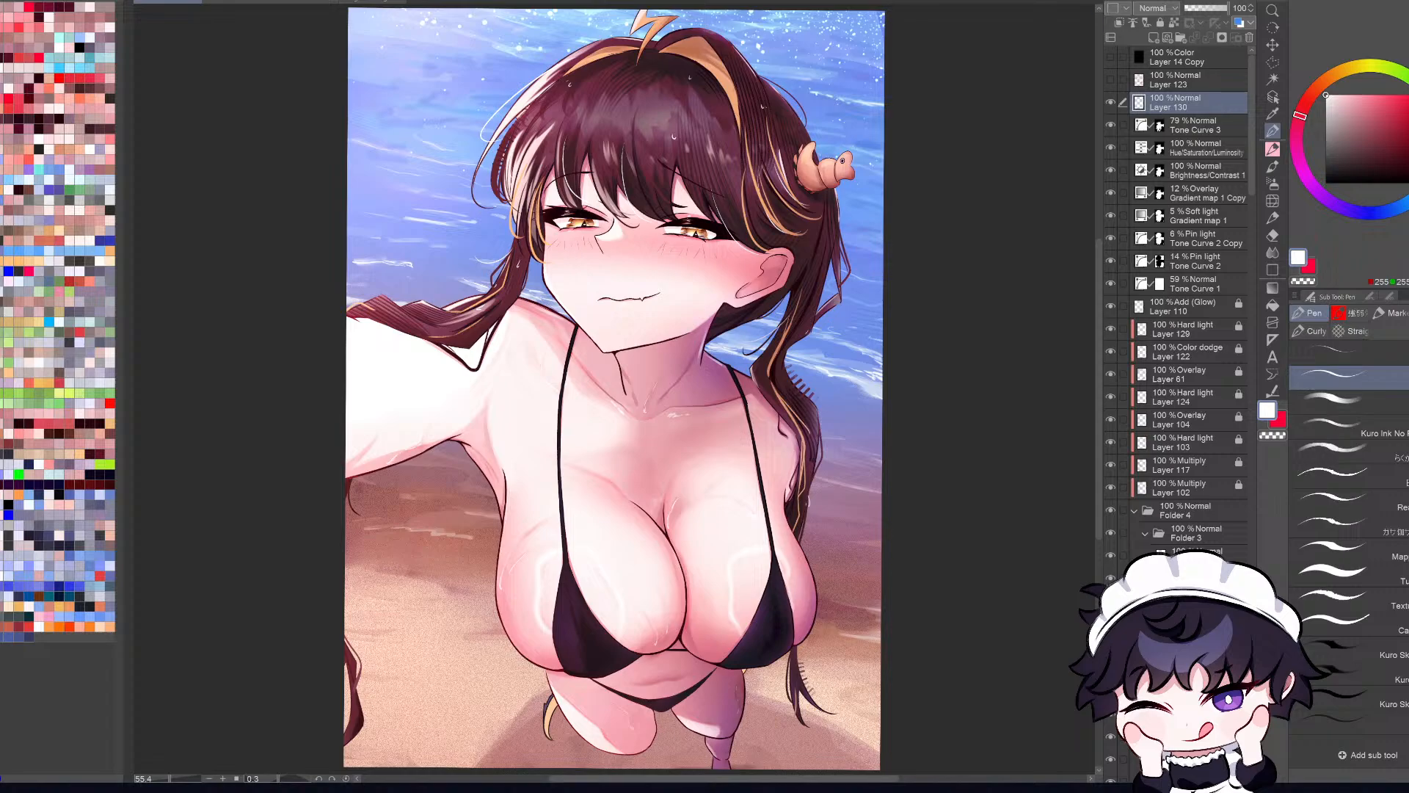
Step: Mark two solid red dots with a thicker pen on Layer 130, one in the upper water and one beside the lower braid
key("bracketright")
left_click_drag(823, 57, 819, 86)
key("ctrl+z")
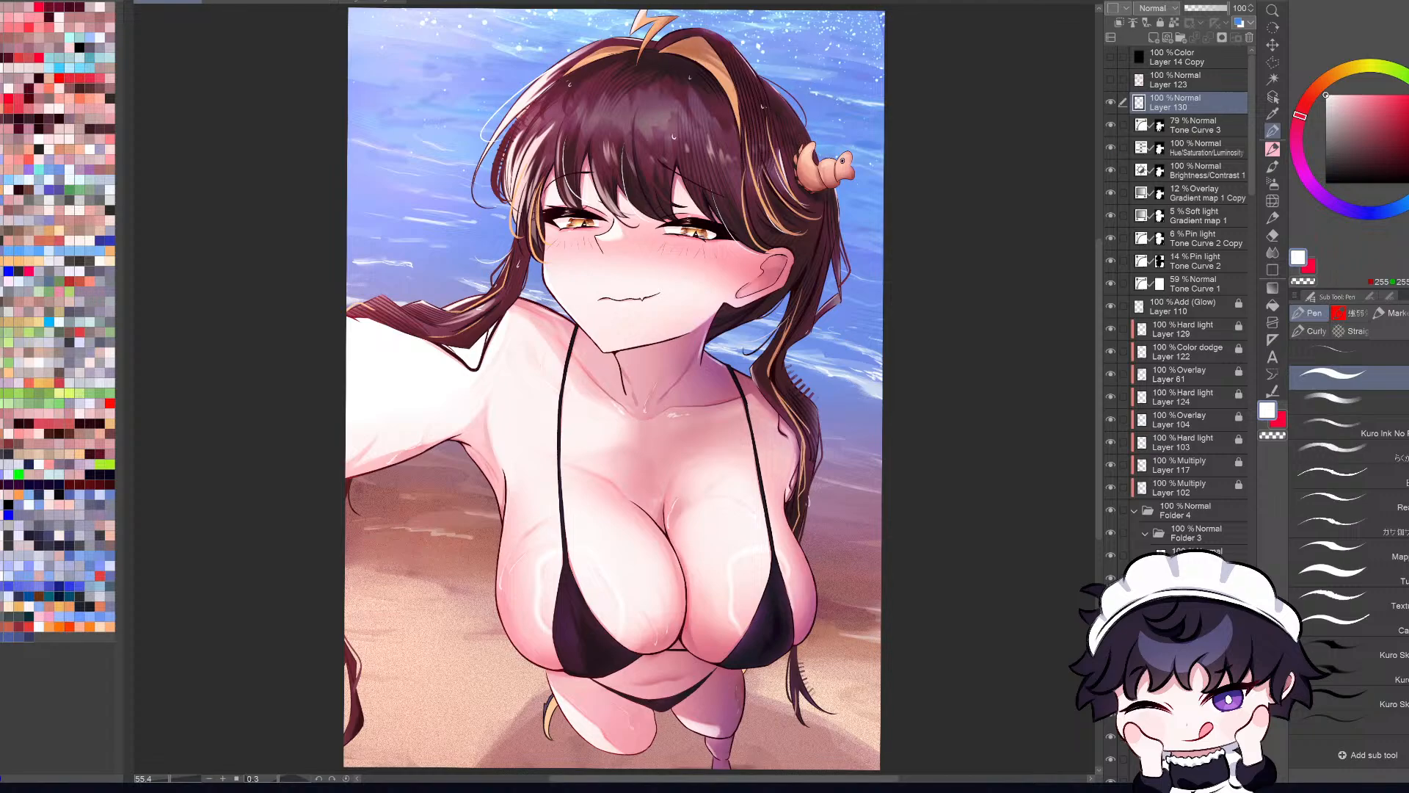
left_click(1407, 96)
left_click_drag(830, 49, 825, 69)
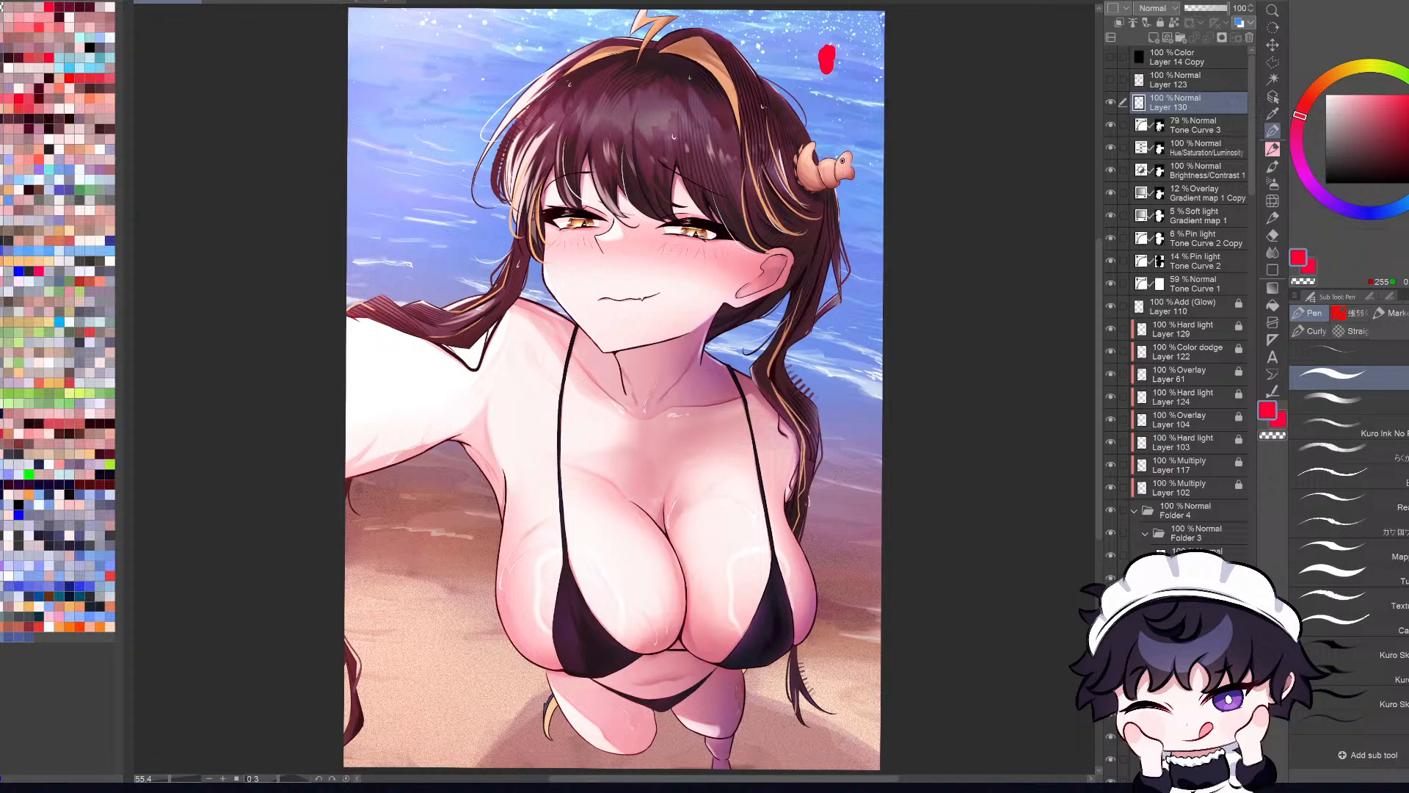
left_click_drag(839, 477, 845, 482)
left_click_drag(1099, 353, 1099, 350)
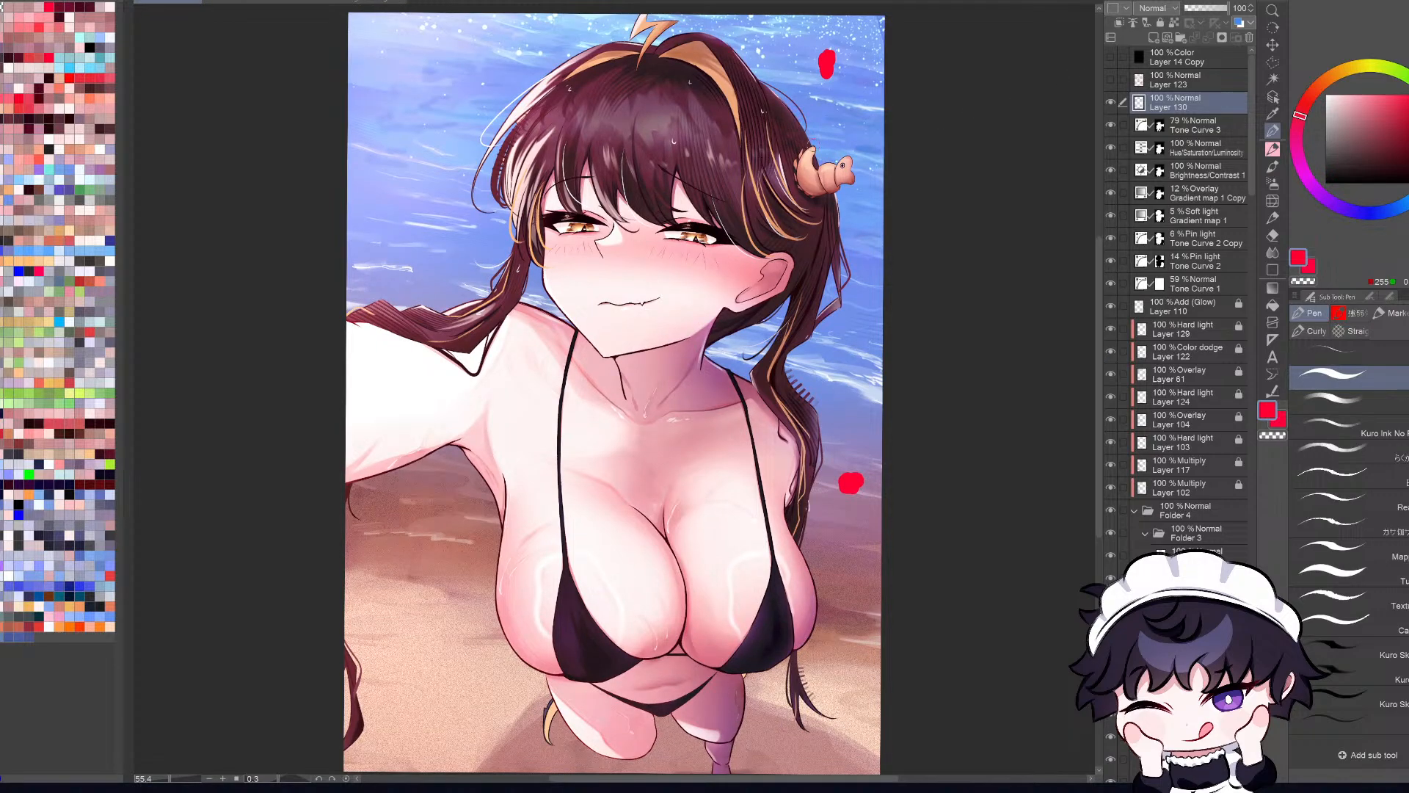
Step: Try red guide strokes over the figure from the hair ornament down along the hanging braid
left_click_drag(809, 145, 715, 544)
key("ctrl+z")
scroll(615, 397, "down", 3)
key("p")
mouse_move(806, 96)
left_mouse_down()
mouse_move(861, 94)
mouse_move(797, 261)
mouse_move(853, 338)
mouse_move(855, 476)
left_mouse_up()
key("ctrl+z")
key("ctrl+z")
key("bracketright")
key("bracketright")
key("bracketright")
key("bracketright")
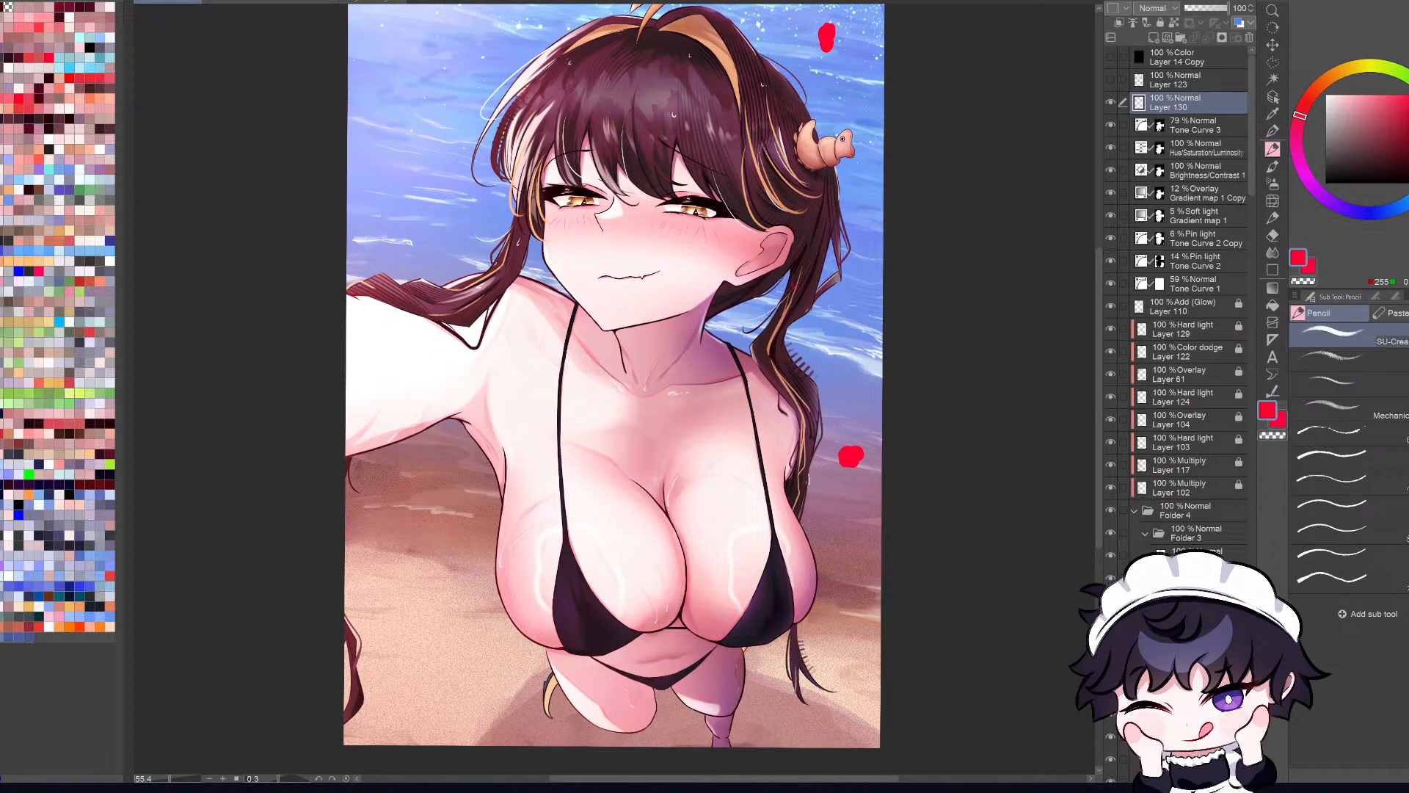
mouse_move(833, 193)
left_mouse_down()
mouse_move(828, 220)
mouse_move(844, 166)
mouse_move(872, 173)
mouse_move(821, 405)
left_mouse_up()
key("ctrl+z")
key("ctrl+z")
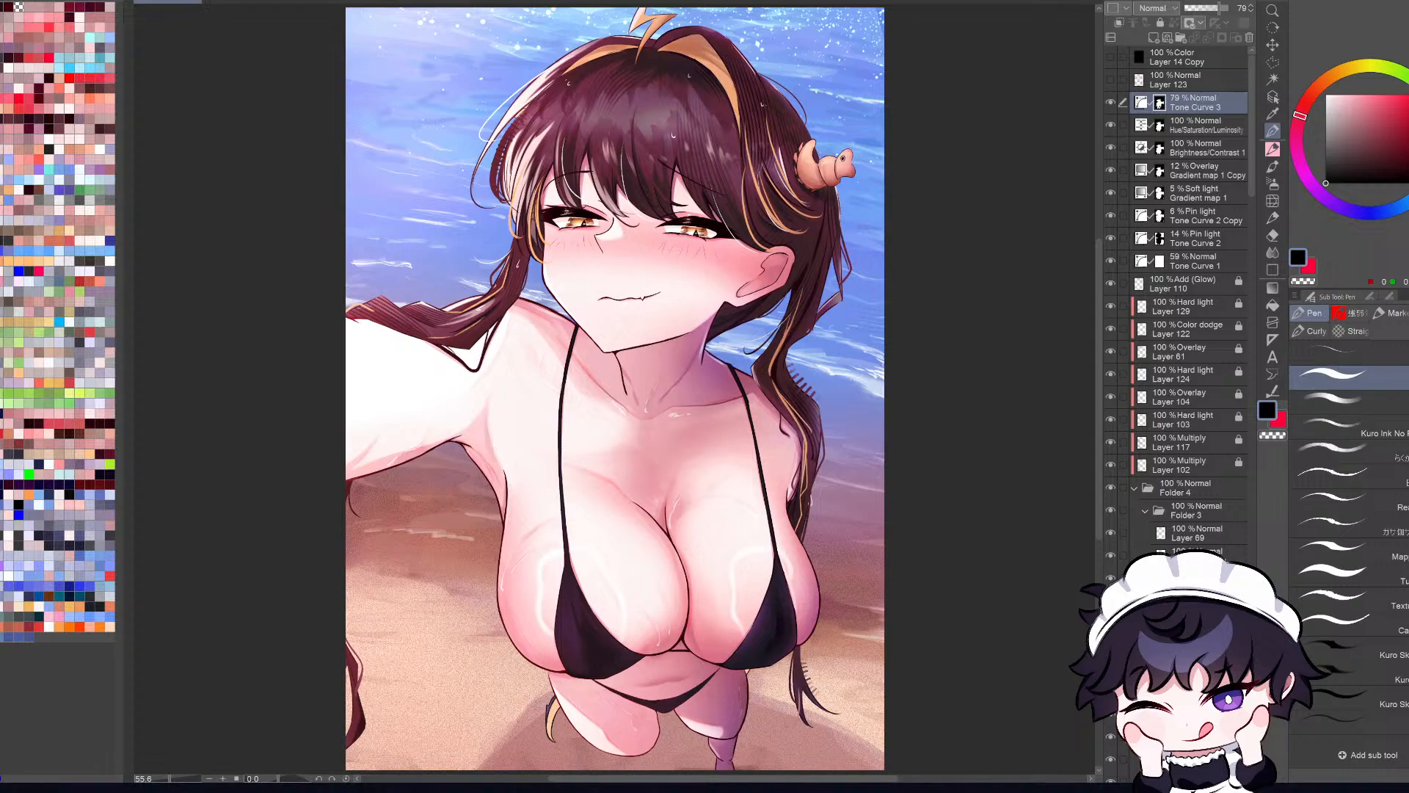
Step: Add a new raster layer directly above Tone Curve 3 and try a guide stroke across the figure
mouse_move(797, 376)
left_mouse_down()
mouse_move(807, 527)
mouse_move(860, 404)
left_mouse_up()
key("ctrl+z")
left_click(1152, 37)
mouse_move(416, 237)
left_mouse_down()
mouse_move(524, 265)
mouse_move(709, 433)
mouse_move(727, 666)
left_mouse_up()
key("ctrl+z")
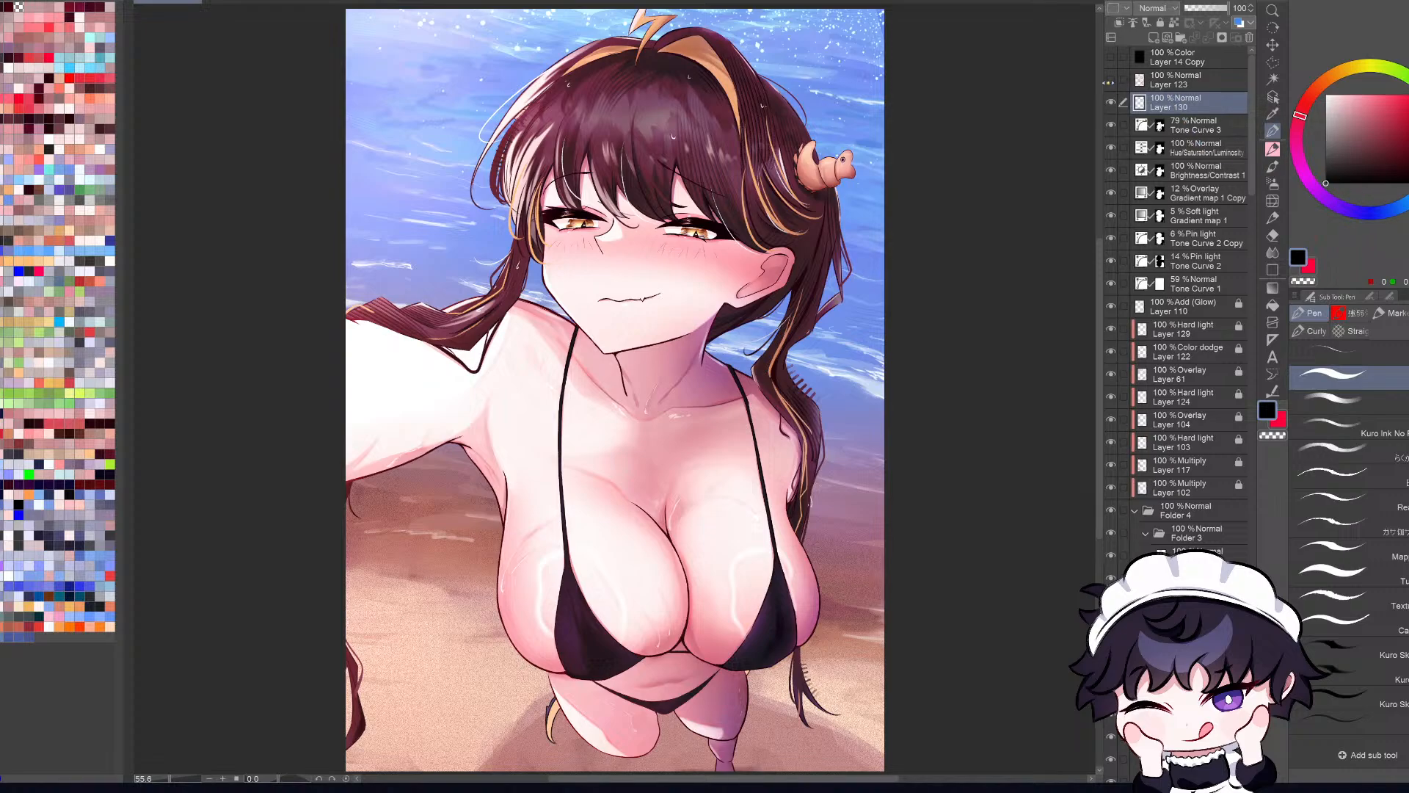
Step: Show the red correction notes on Layer 123 and review them over the whole illustration
left_click(1111, 79)
scroll(838, 248, "down", 8)
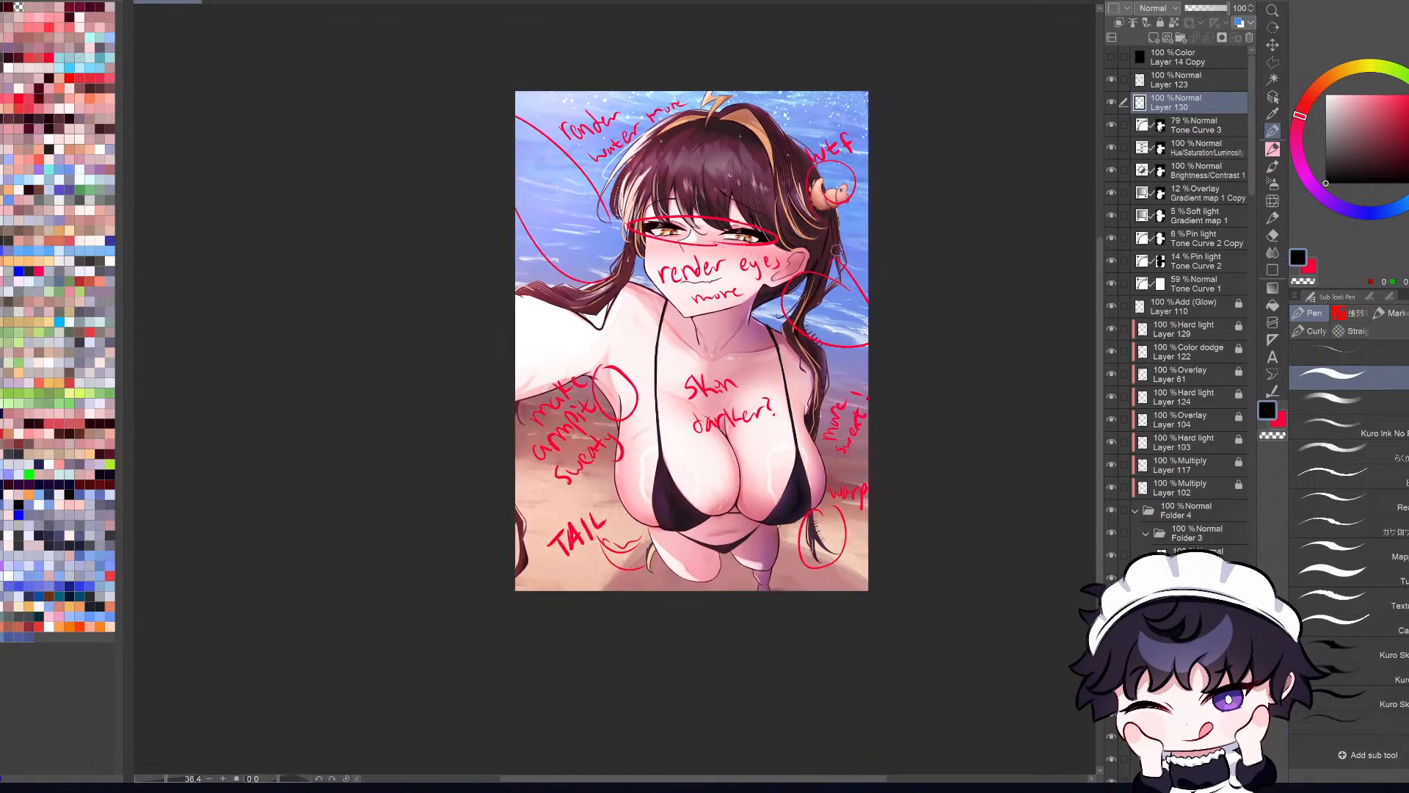
scroll(834, 279, "up", 7)
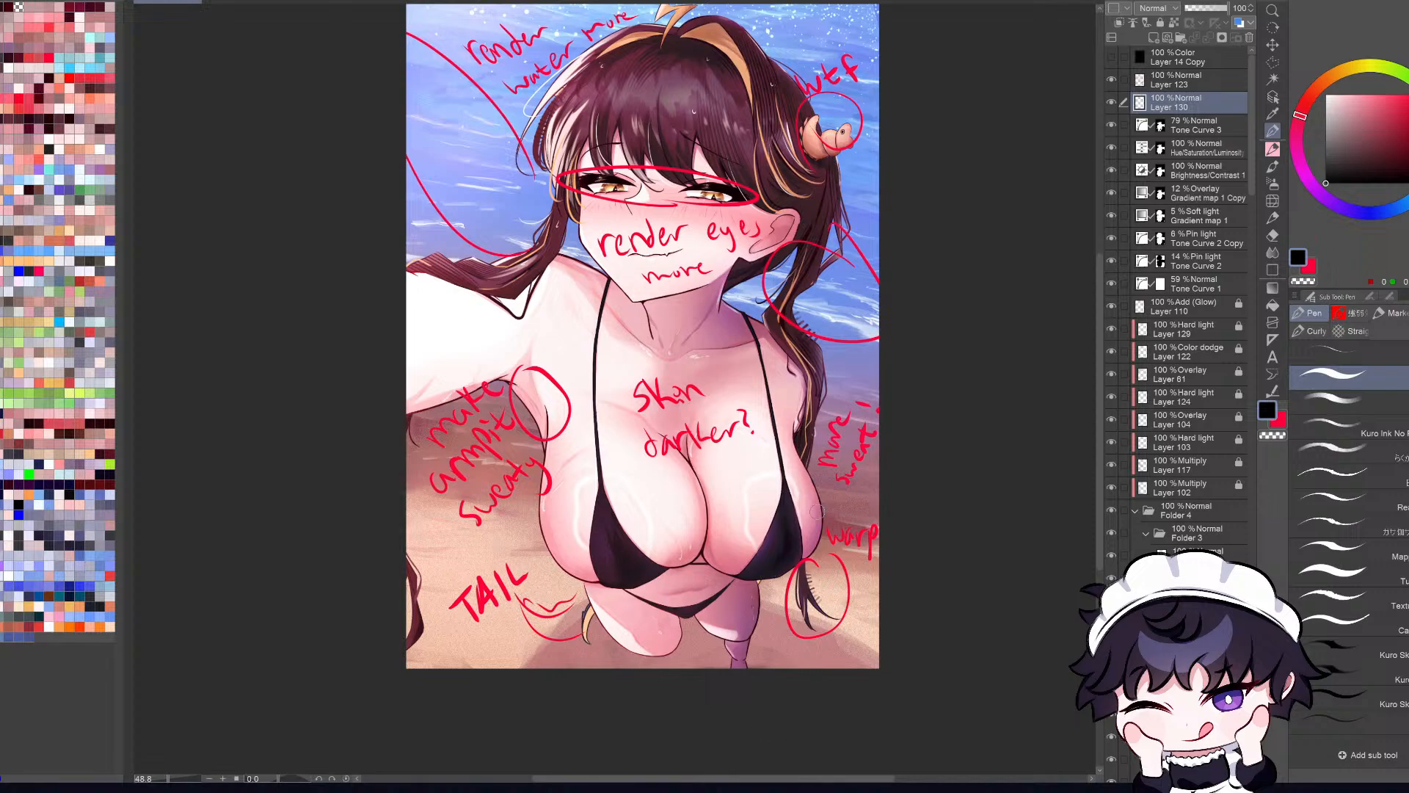
scroll(897, 280, "down", 7)
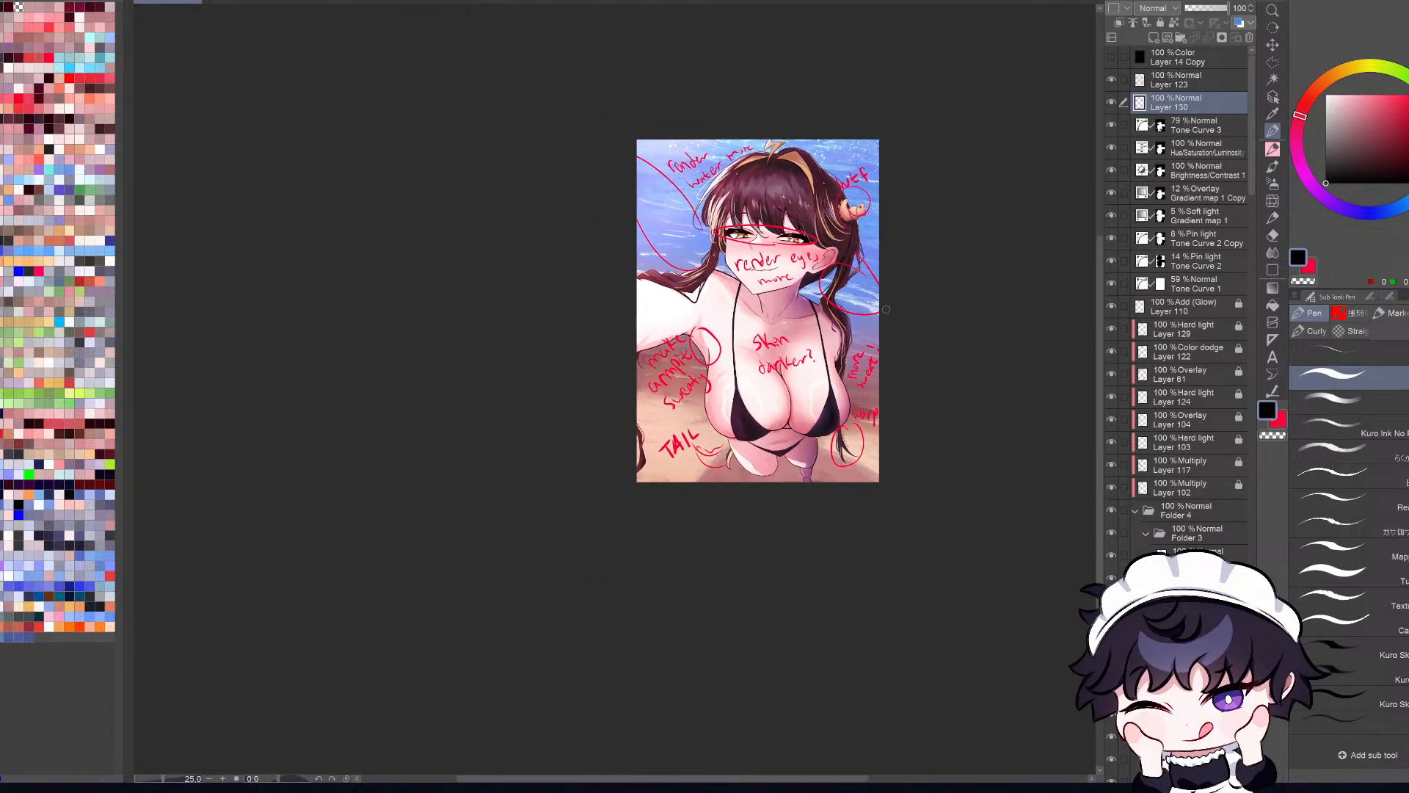
scroll(897, 280, "up", 4)
scroll(956, 295, "up", 2)
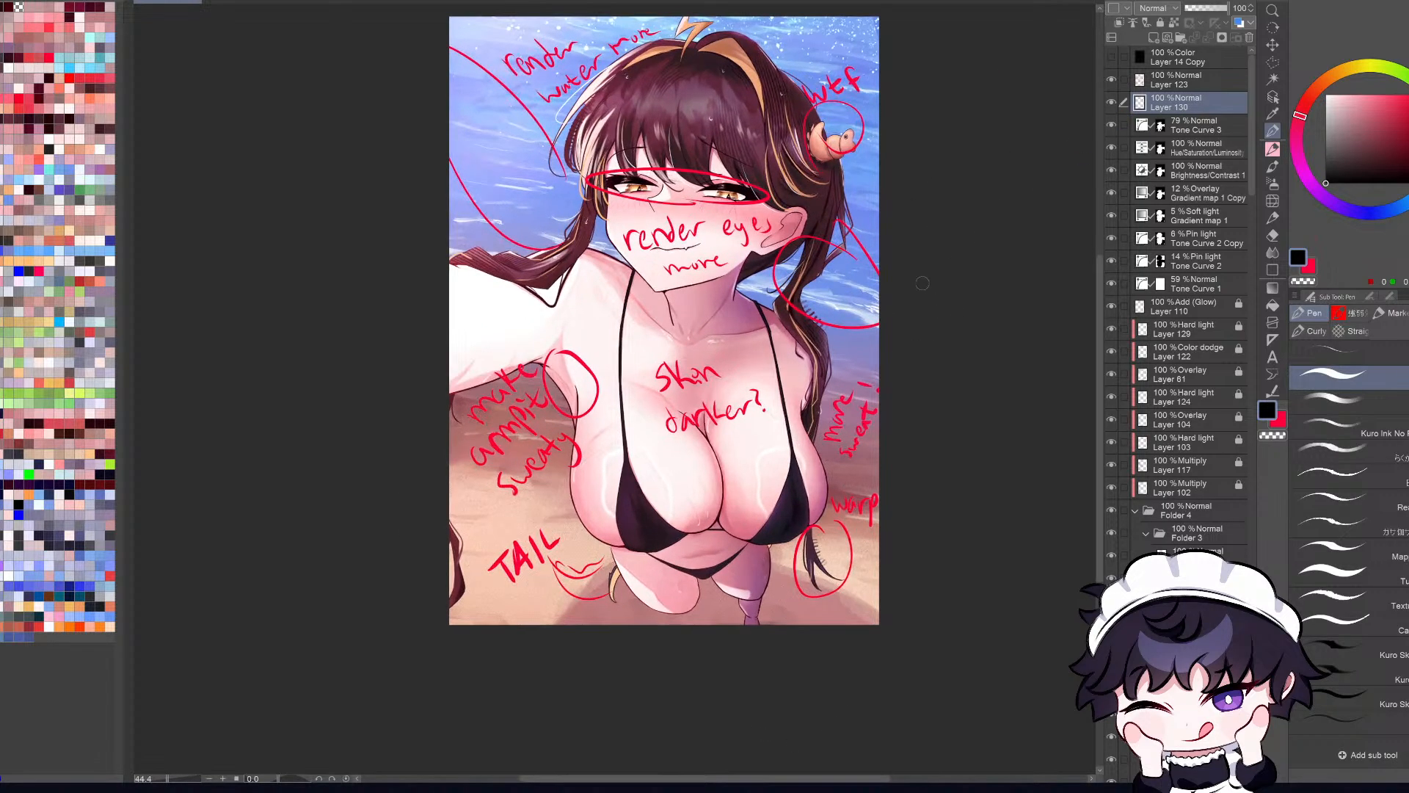
Step: Compare the artwork with and without the Layer 123 notes, try a mark by the lower hair tip, and leave the notes hidden
left_click(1111, 80)
left_click(1111, 80)
mouse_move(820, 522)
left_mouse_down()
mouse_move(828, 595)
mouse_move(844, 506)
mouse_move(823, 541)
left_mouse_up()
key("ctrl+z")
left_click(1110, 105)
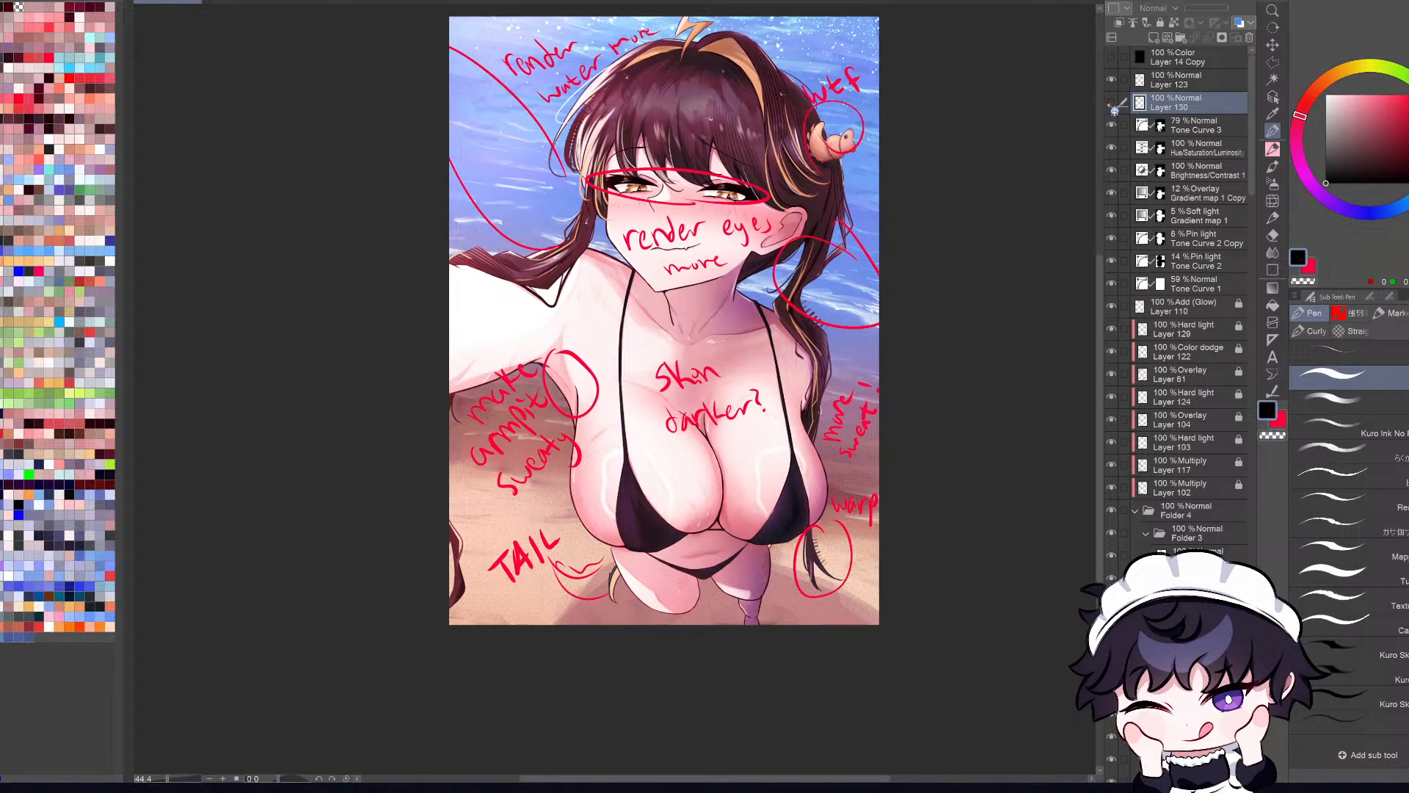
left_click(1110, 105)
left_click(1111, 86)
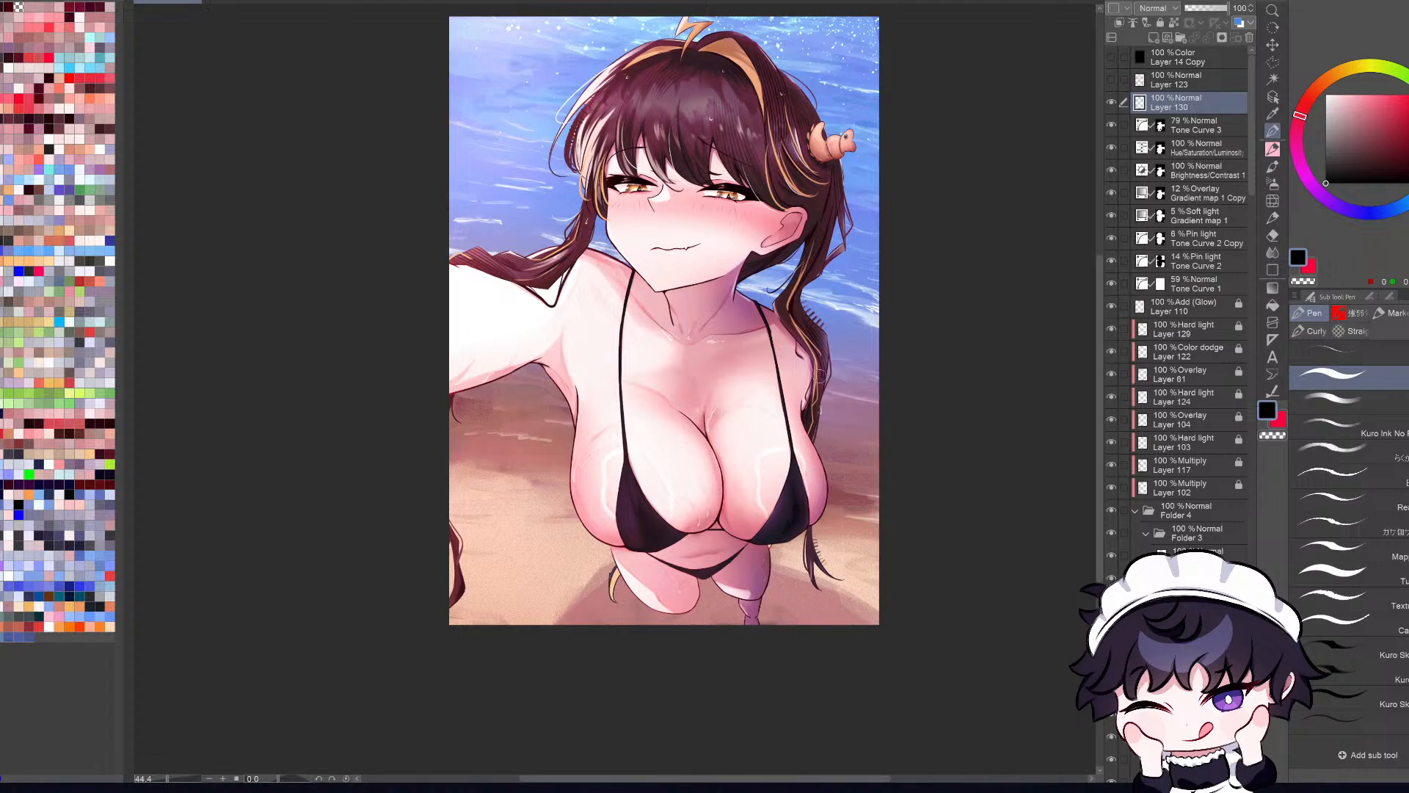
Step: Mirror the canvas view and inspect the face, torso and outstretched arm at different magnifications
key("h")
scroll(646, 375, "up", 5)
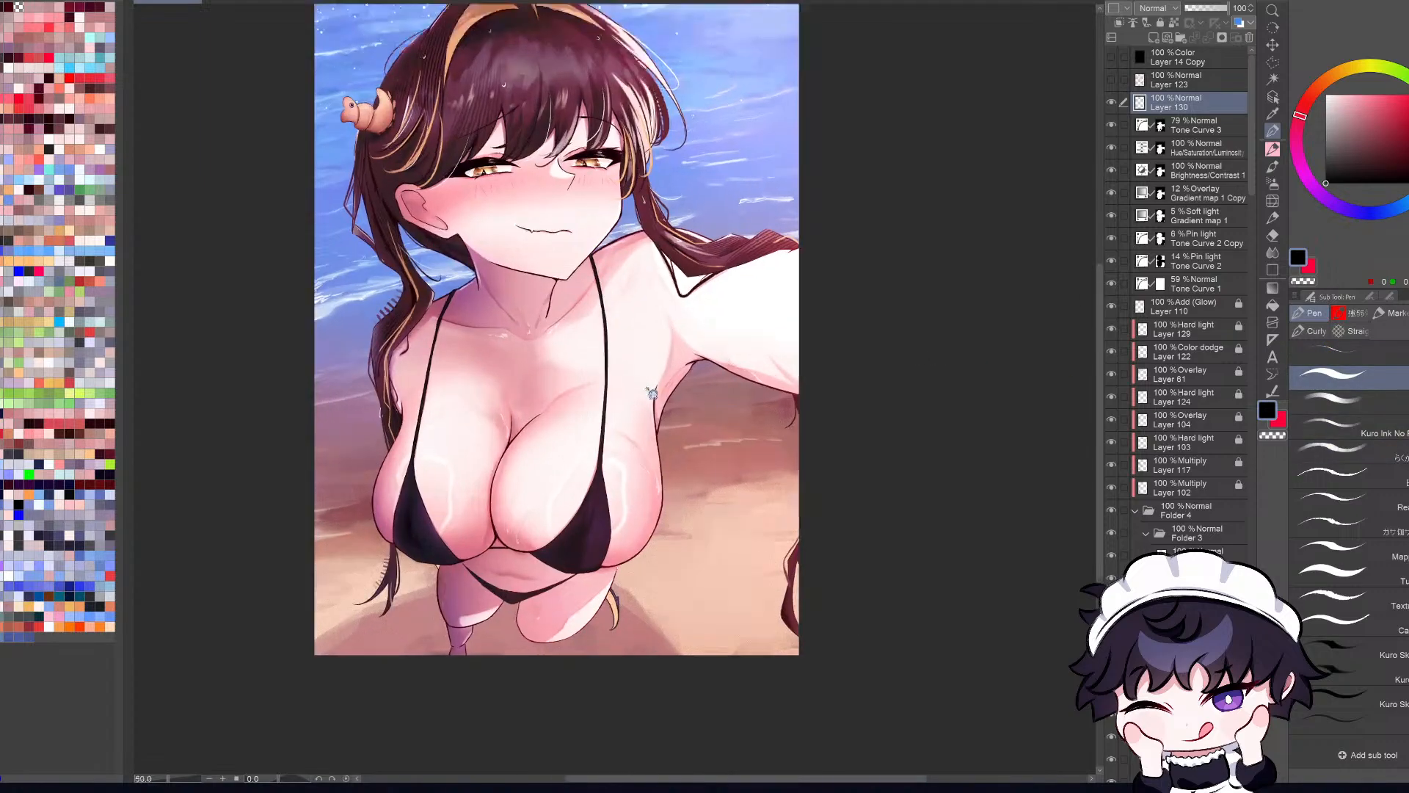
scroll(739, 390, "down", 2)
scroll(739, 390, "down", 3)
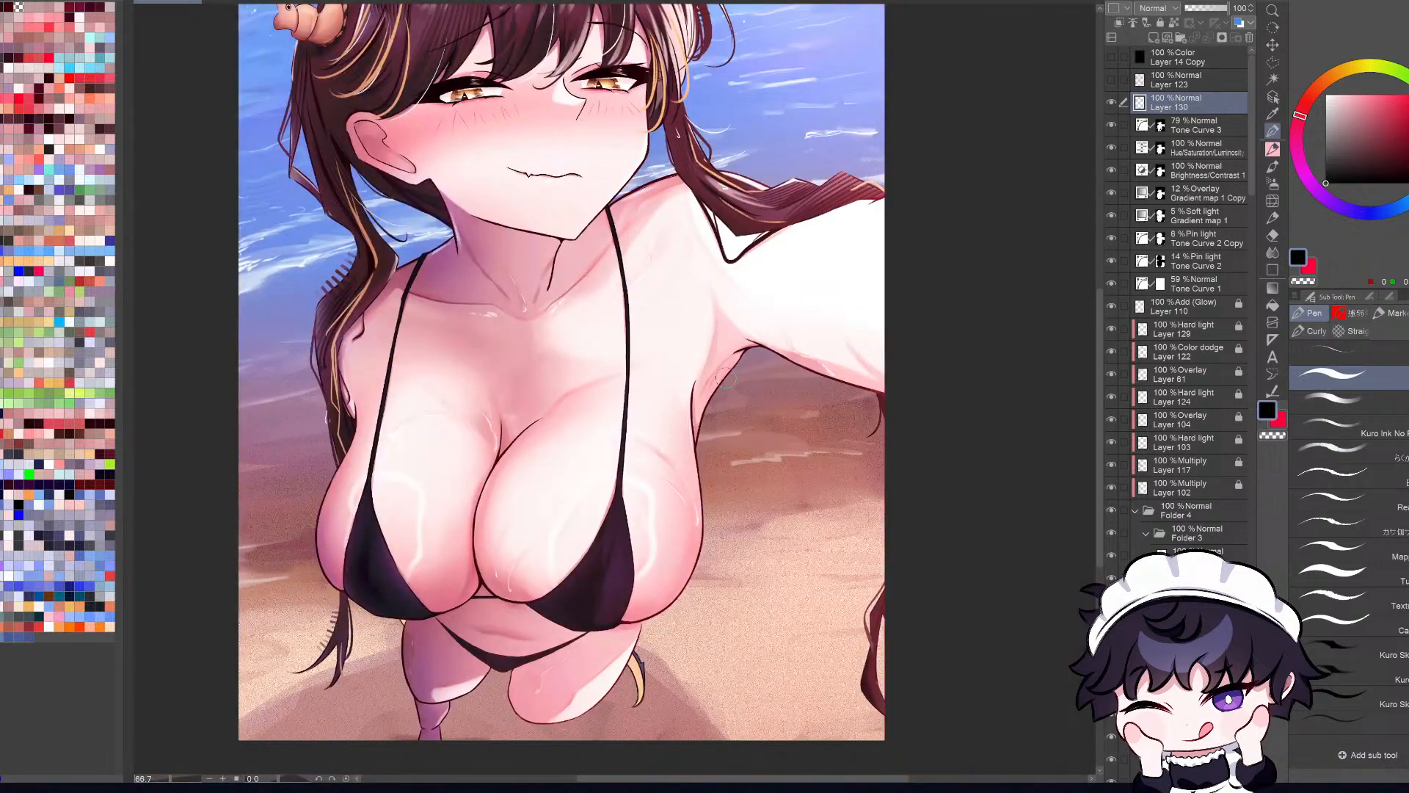
scroll(742, 470, "up", 1)
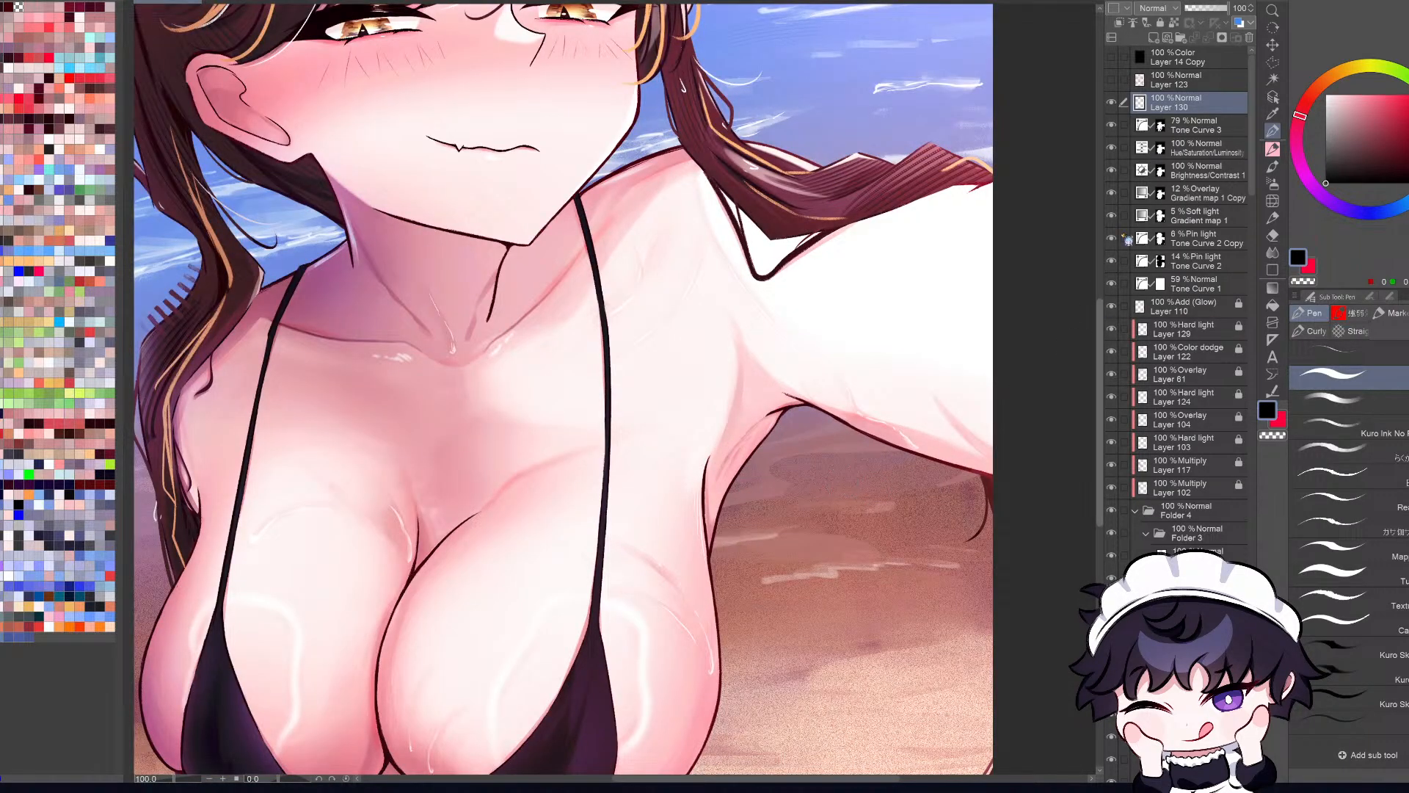
Step: Restore the unmirrored full-canvas view and check the Layer 123 notes once more before hiding them
key("ctrl+0")
left_click(1112, 81)
key("h")
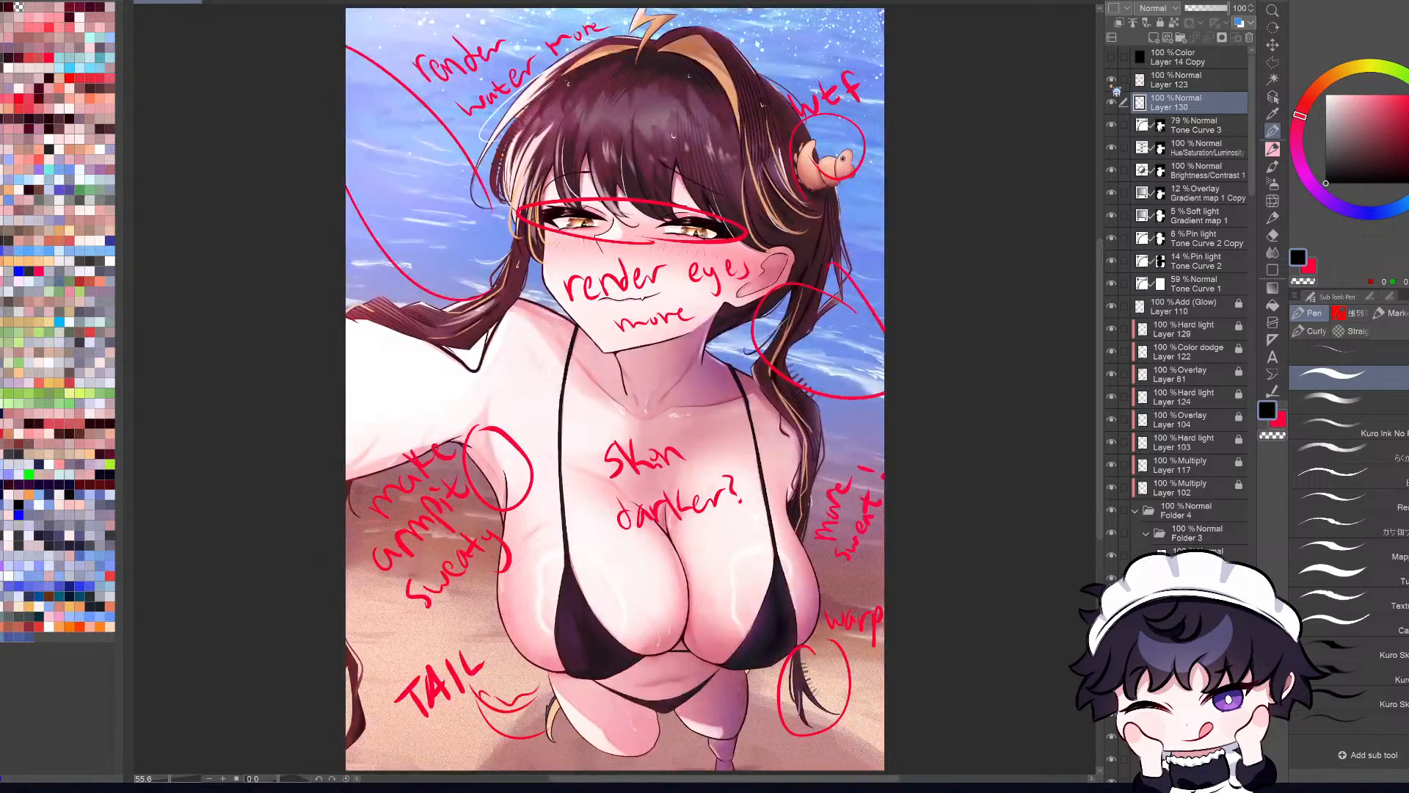
left_click(1112, 81)
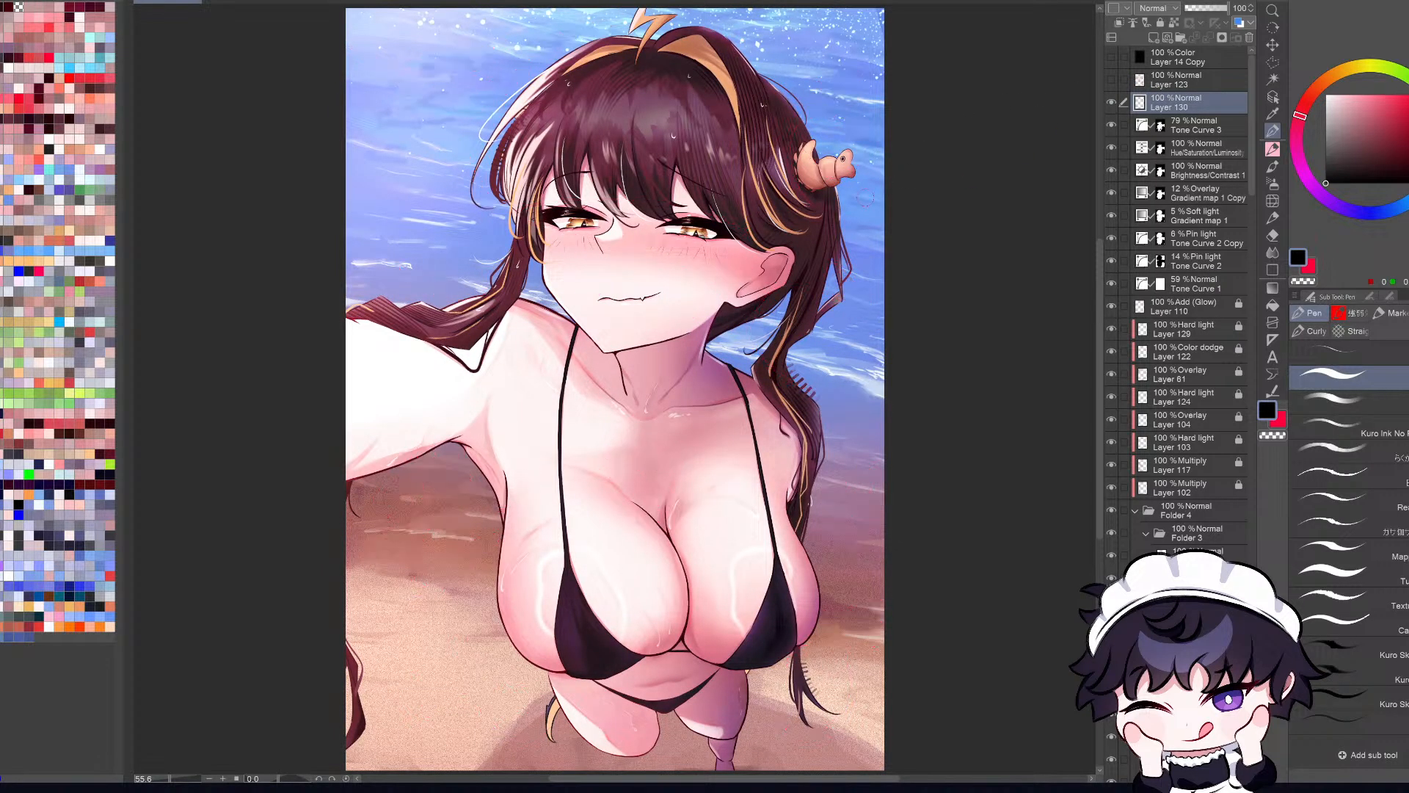
Step: Compare the full illustration in mirrored and normal orientation to check its balance
scroll(869, 166, "up", 3)
key("ctrl+0")
key("h")
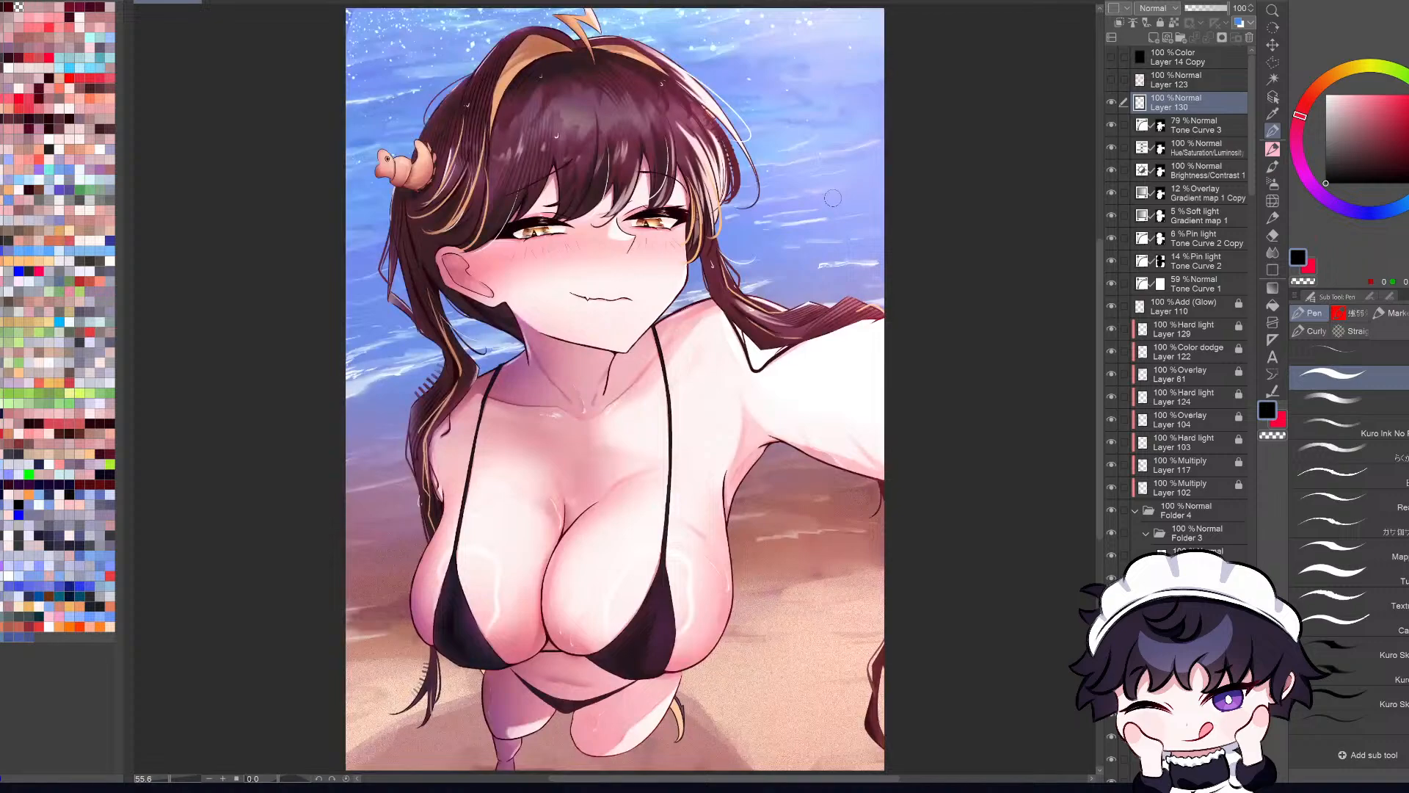
key("h")
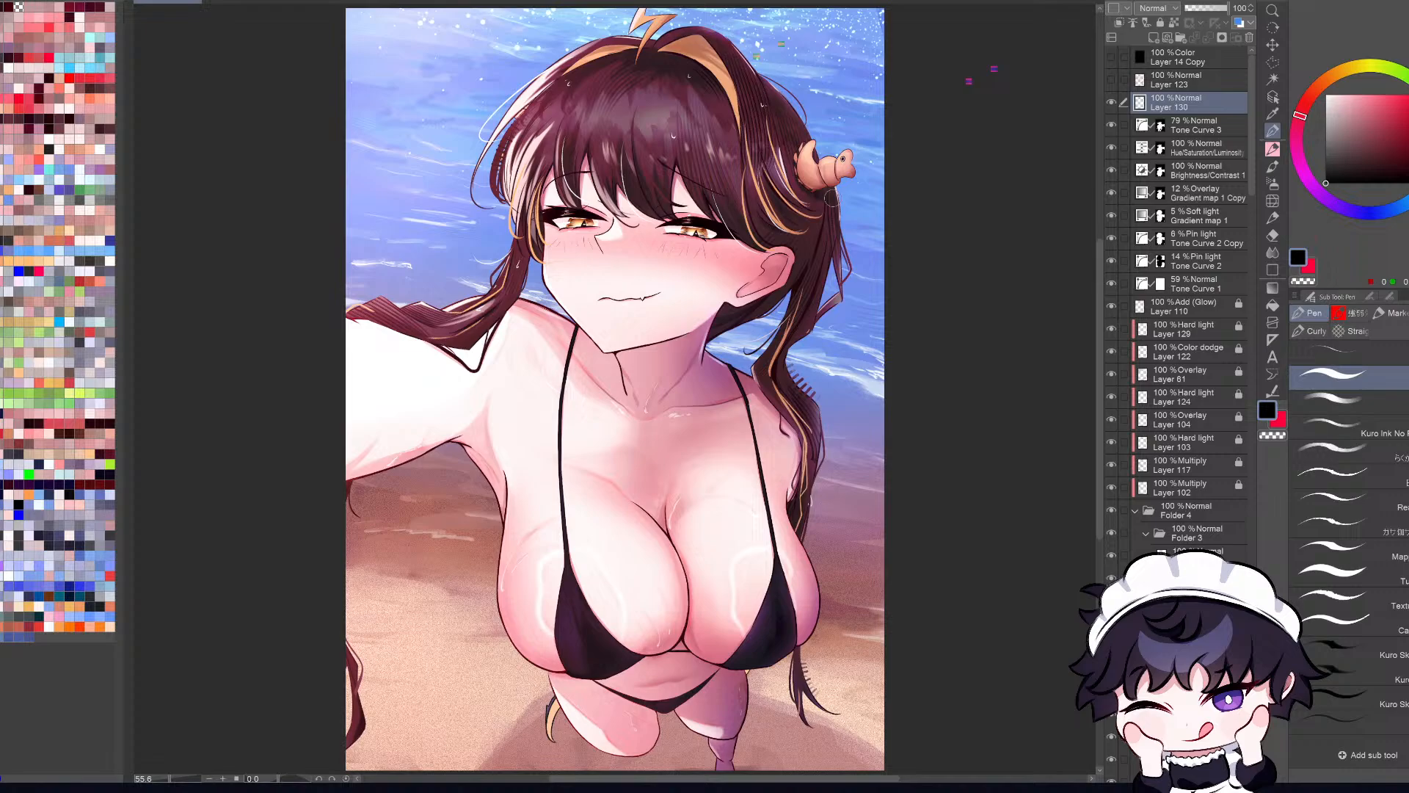
key("h")
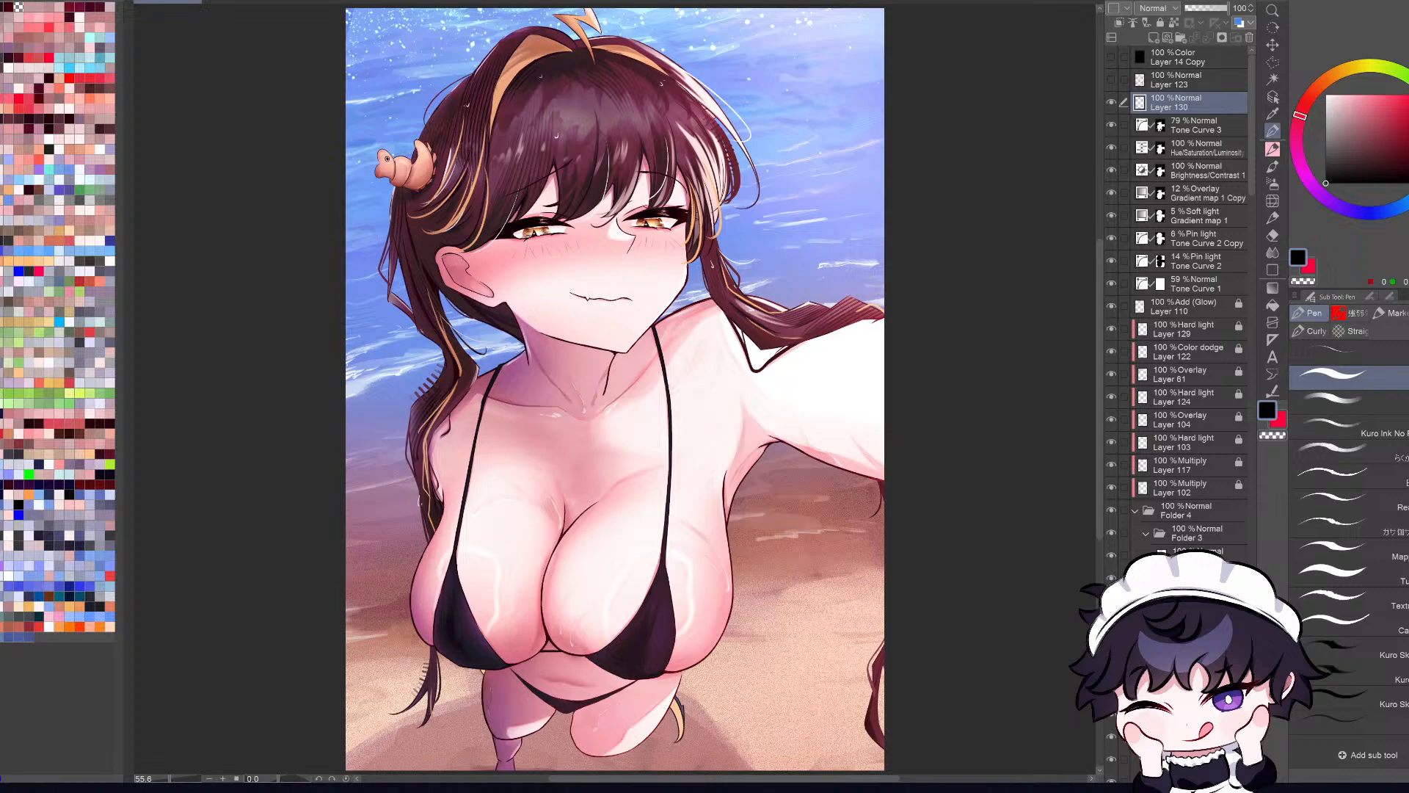
Step: Try circling the braid lying over the outstretched arm on Layer 130 and recolouring the circle red
mouse_move(885, 280)
left_mouse_down()
mouse_move(866, 277)
mouse_move(916, 289)
mouse_move(861, 263)
left_mouse_up()
left_click(1349, 312)
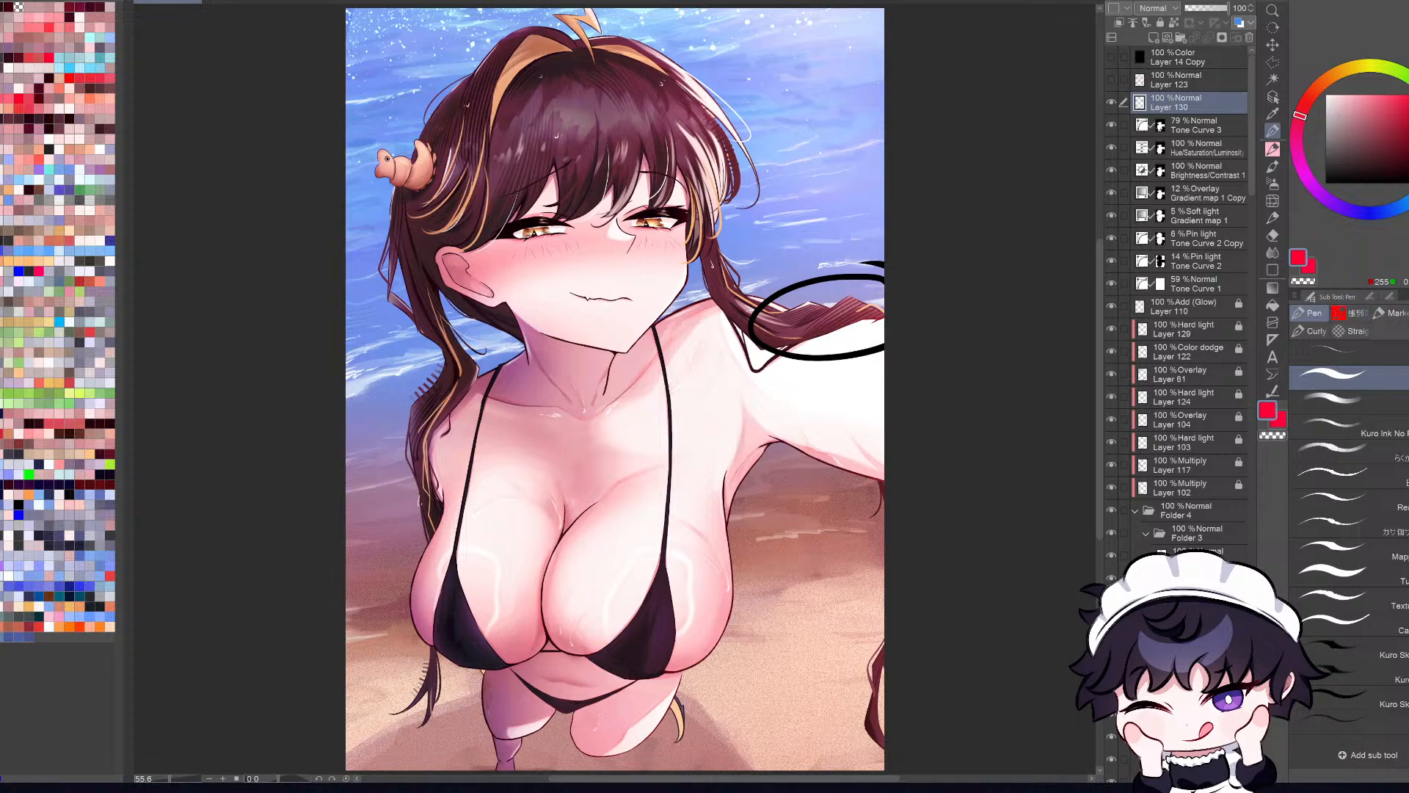
key("alt+Delete")
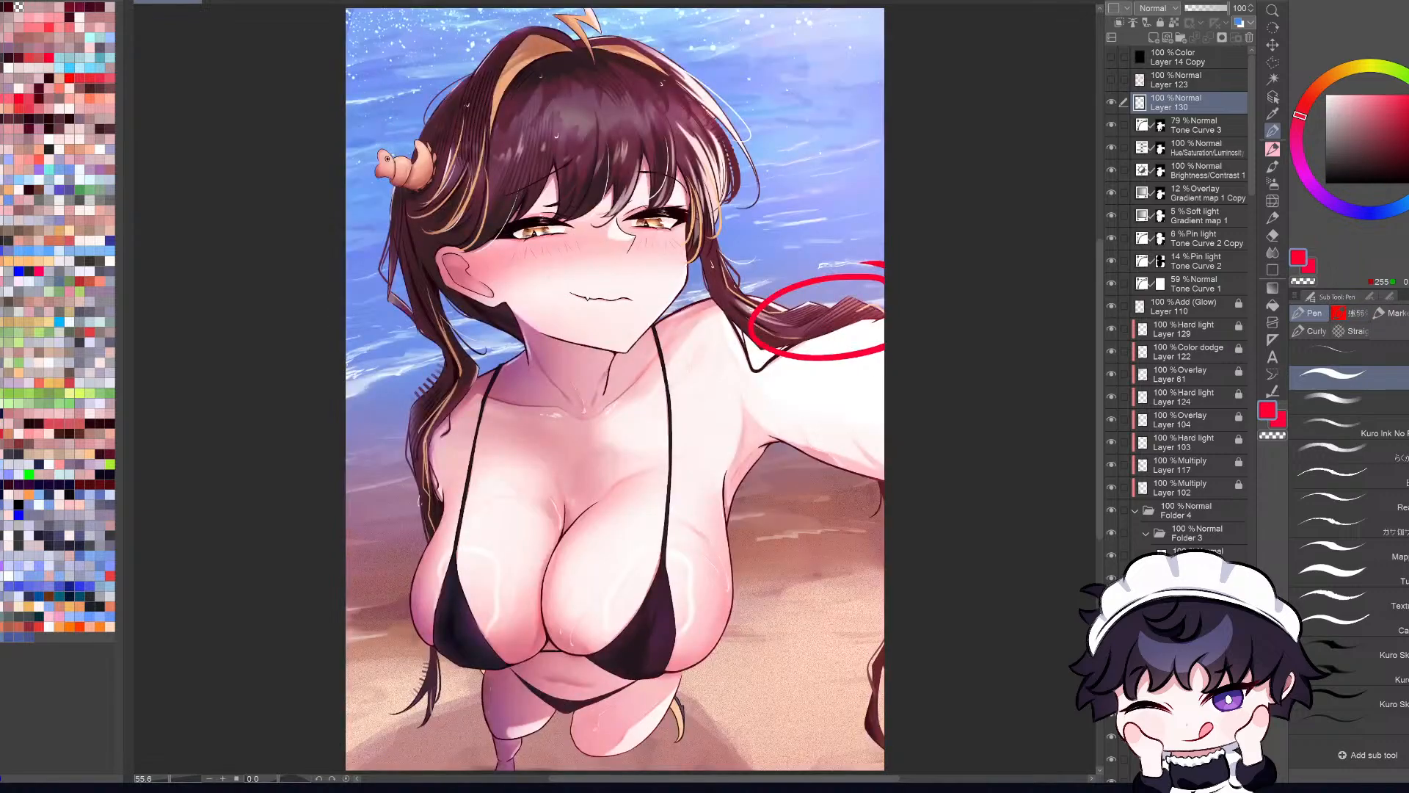
key("ctrl+z")
key("ctrl+z")
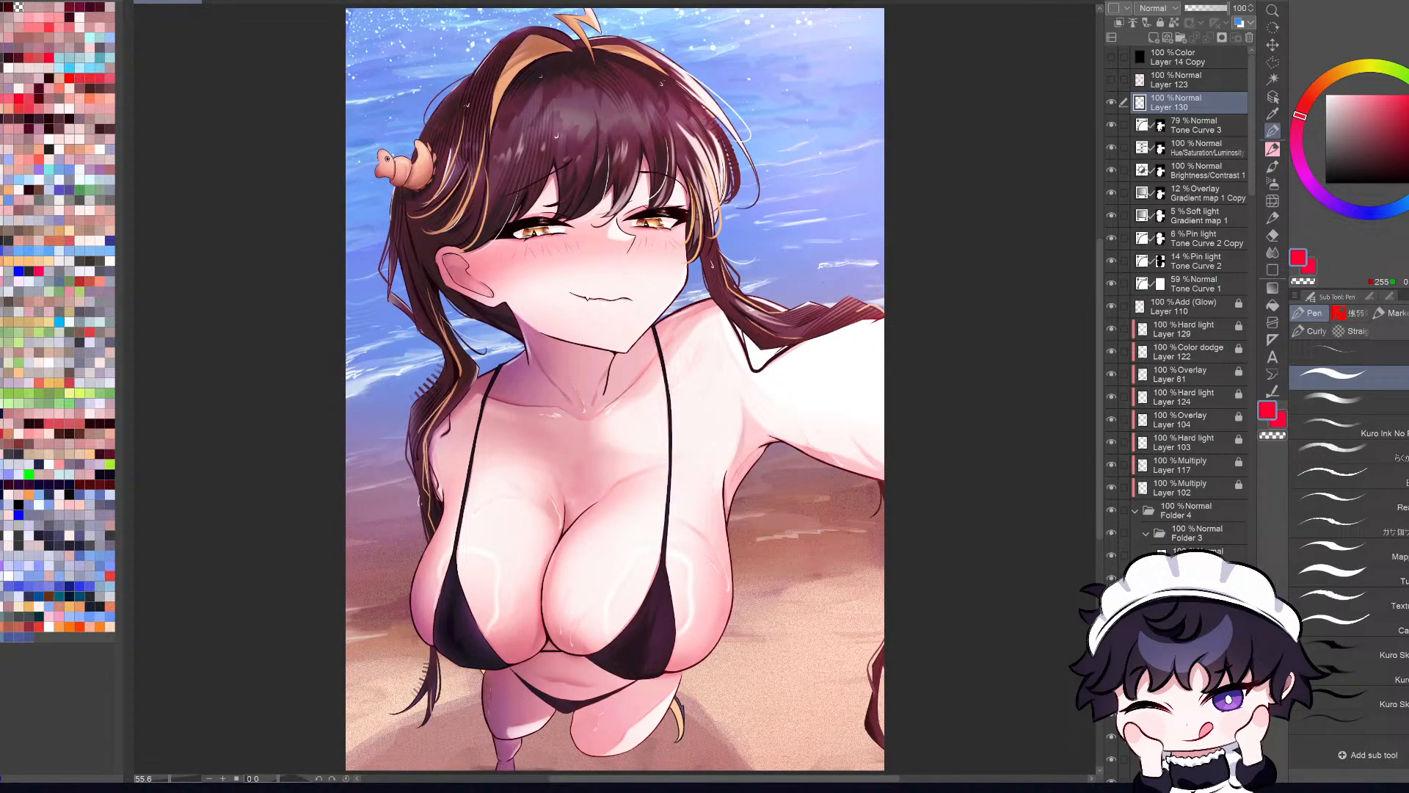
Step: Examine the braid and outstretched arm up close with the Operation tool, picking a layer from the canvas and toggling its visibility
key("o")
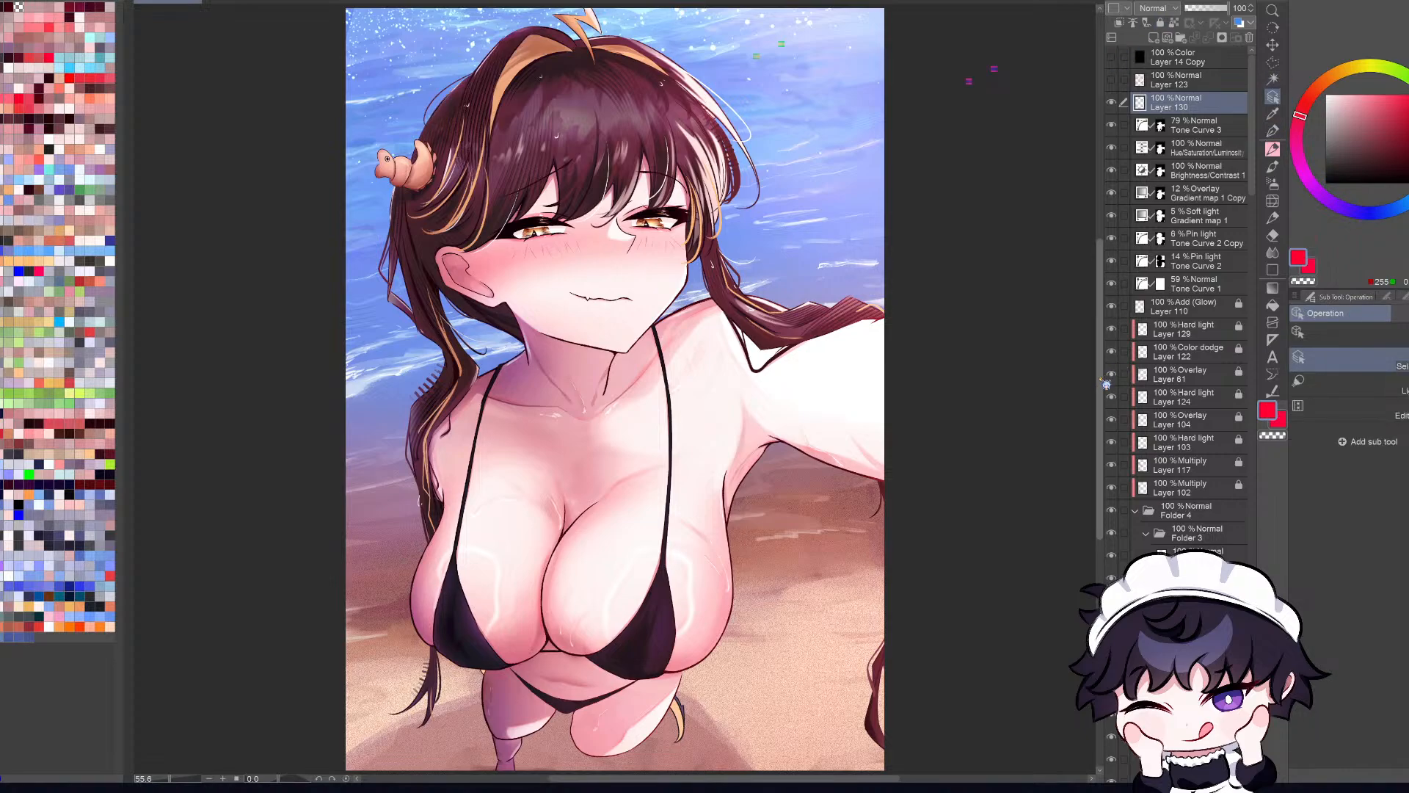
scroll(810, 282, "up", 3)
scroll(866, 323, "down", 1)
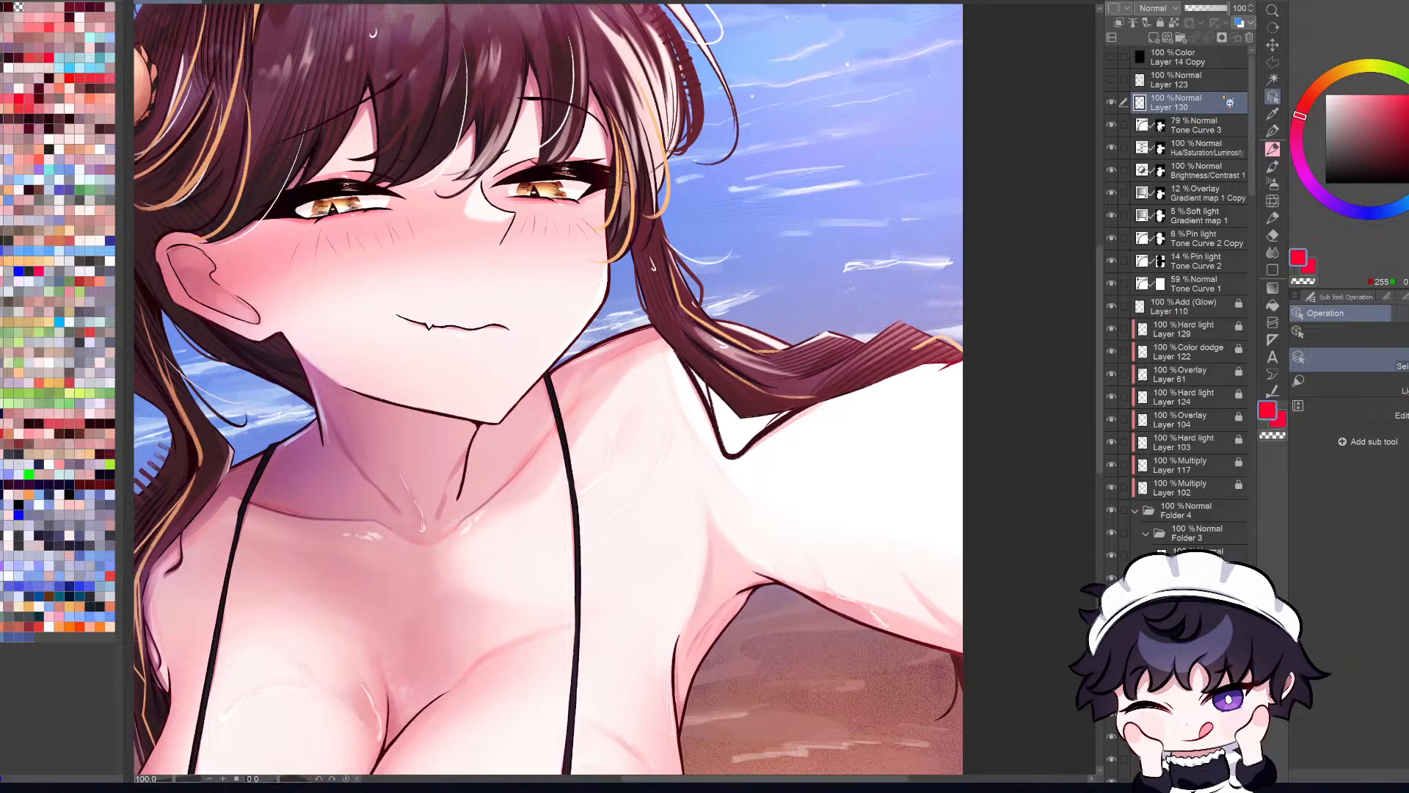
left_click(1016, 217)
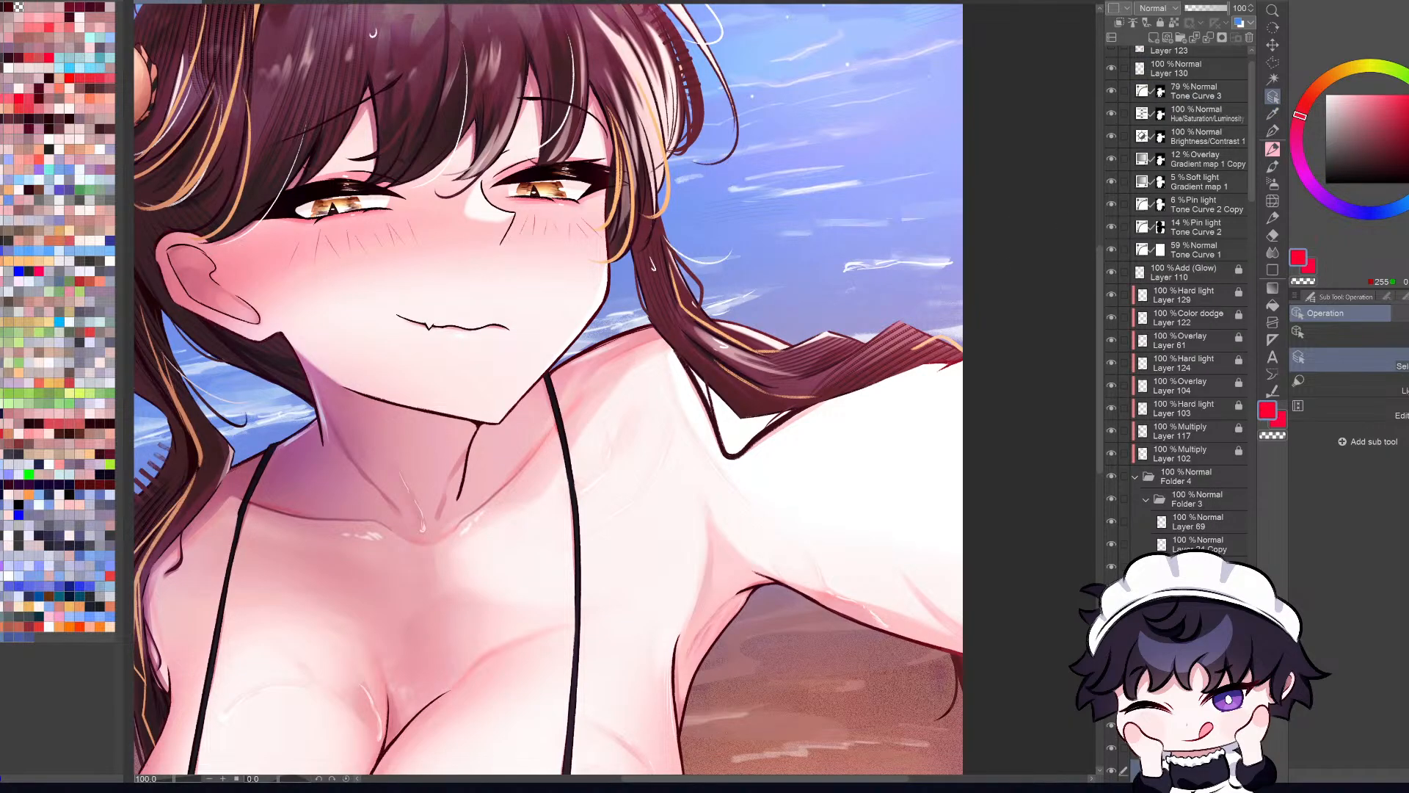
left_click(1112, 771)
left_click(1112, 770)
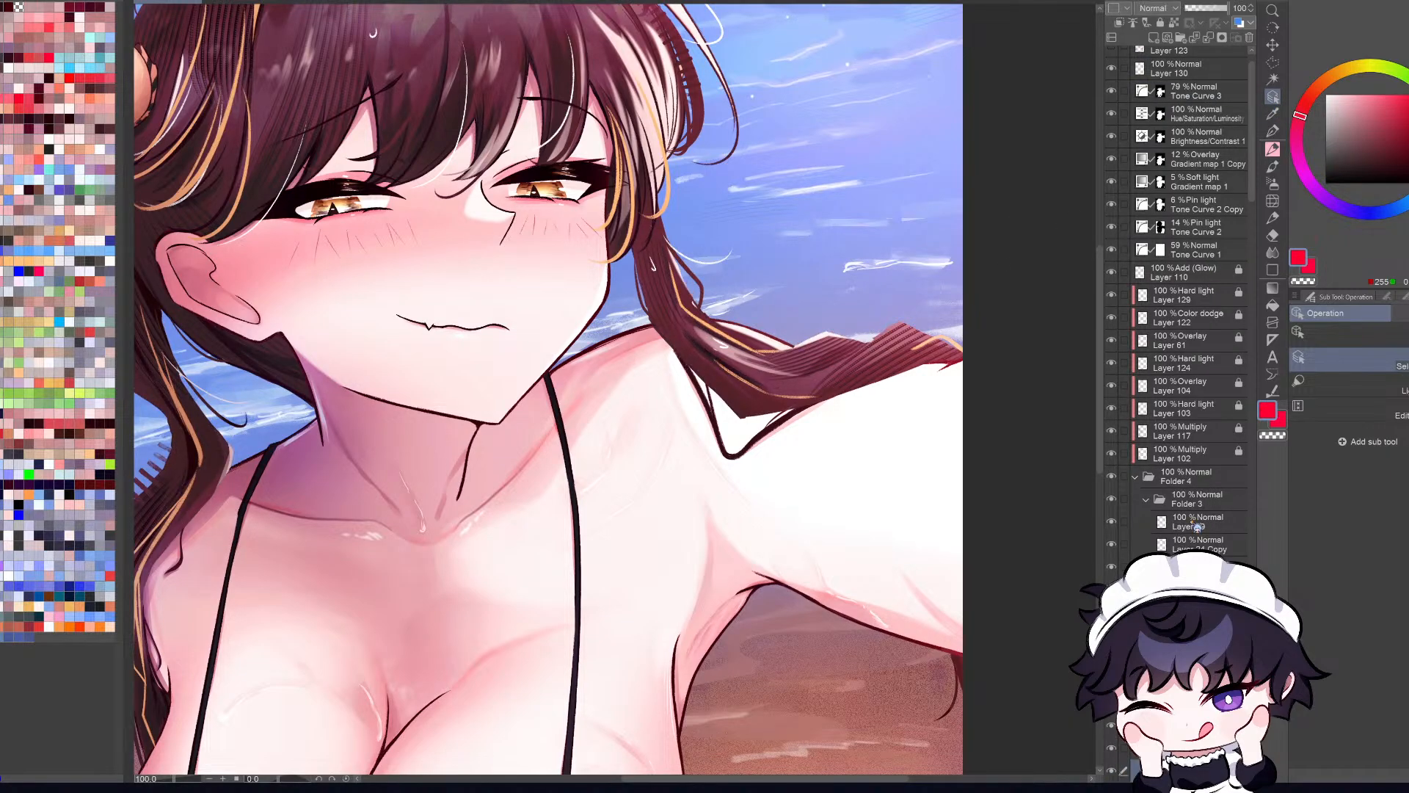
Step: Sample the dark hair colour from the braid's edge over the water as the drawing colour
left_click_drag(907, 778, 919, 778)
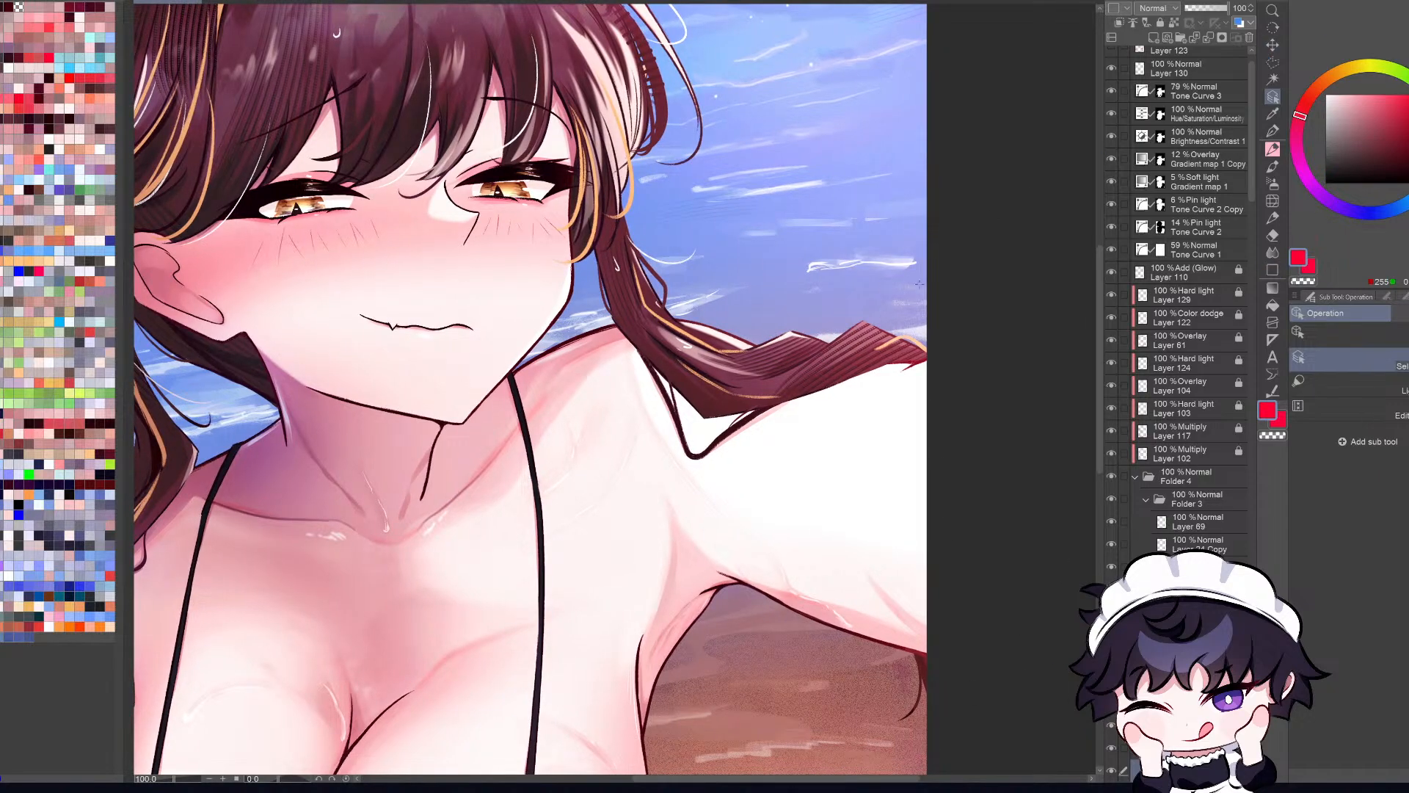
left_click(1273, 114)
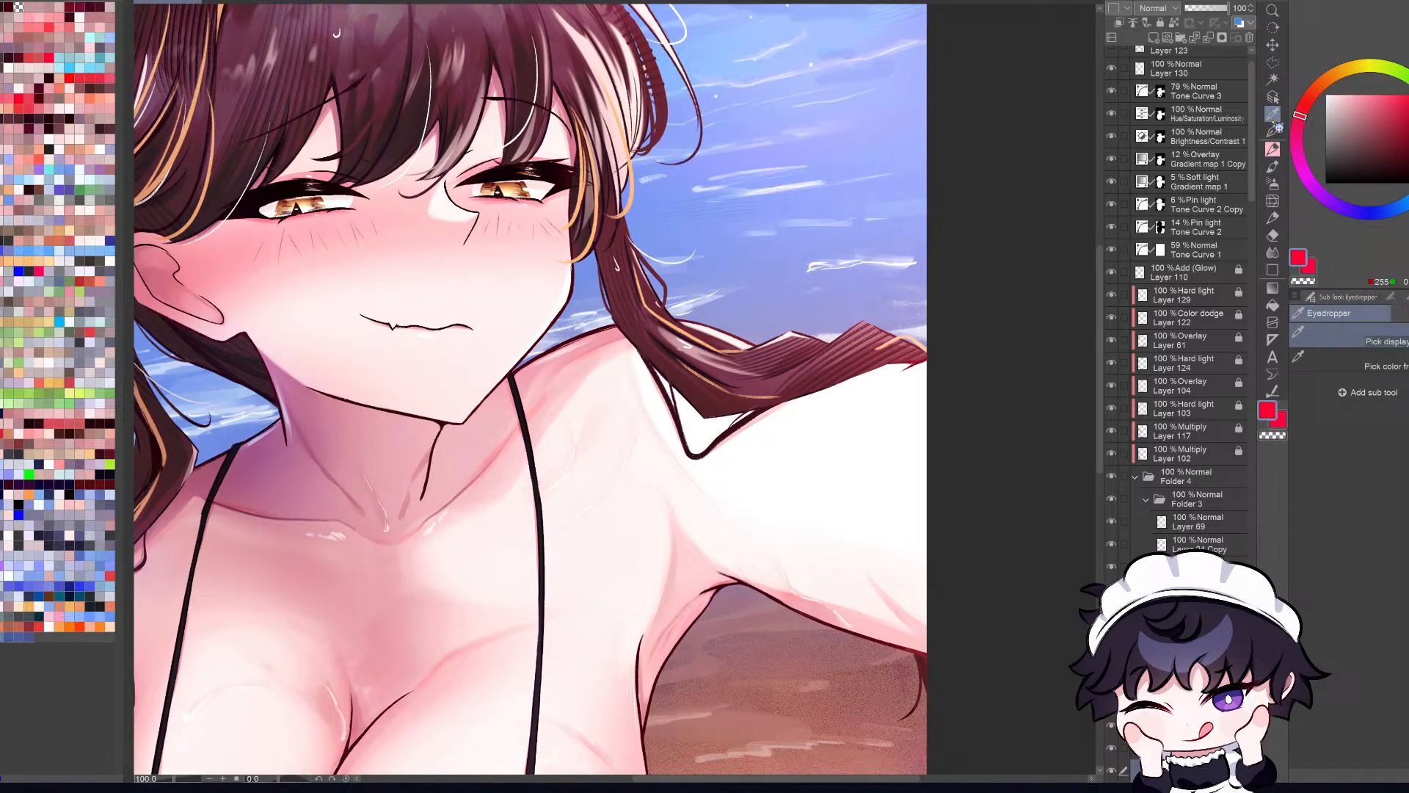
left_click(1403, 369)
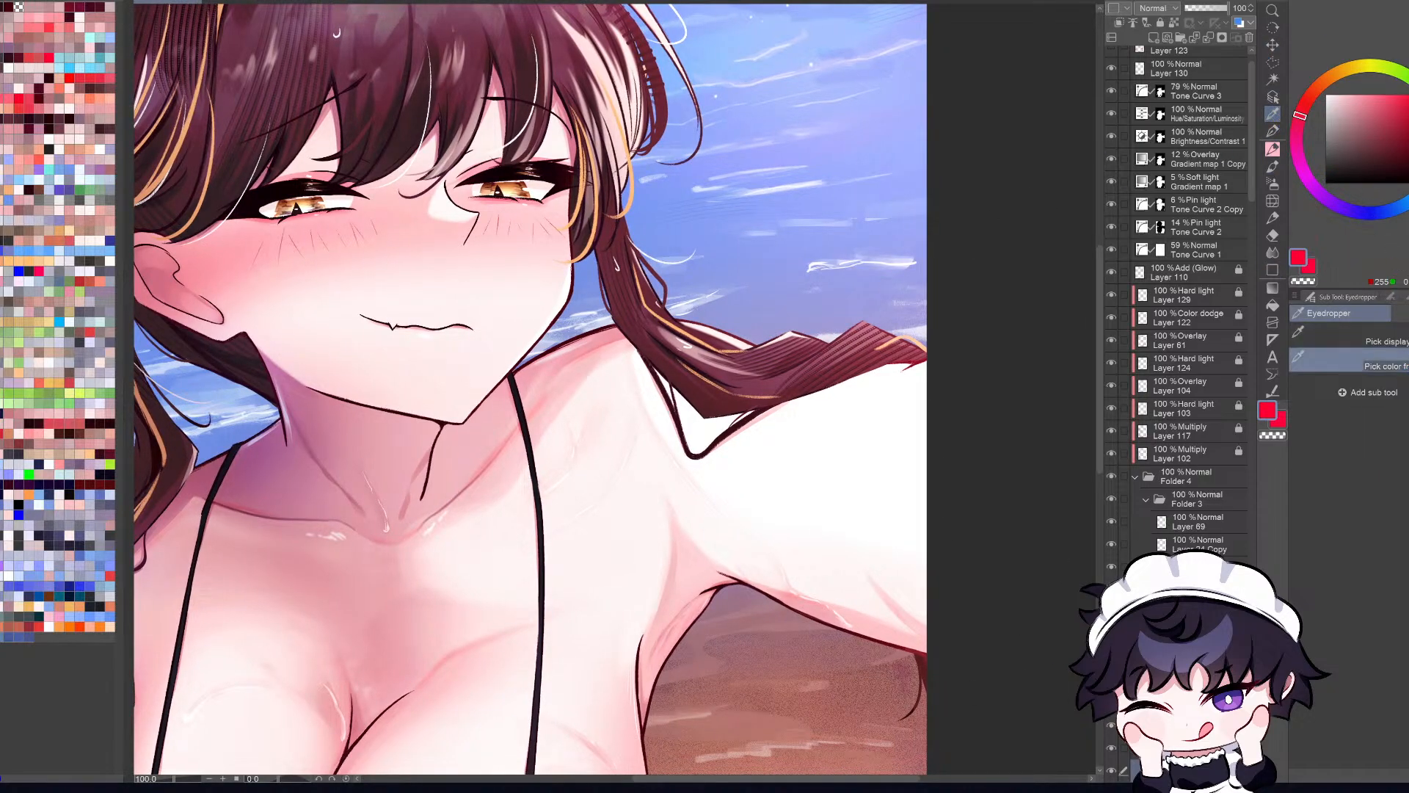
scroll(894, 332, "up", 2)
left_click(895, 335)
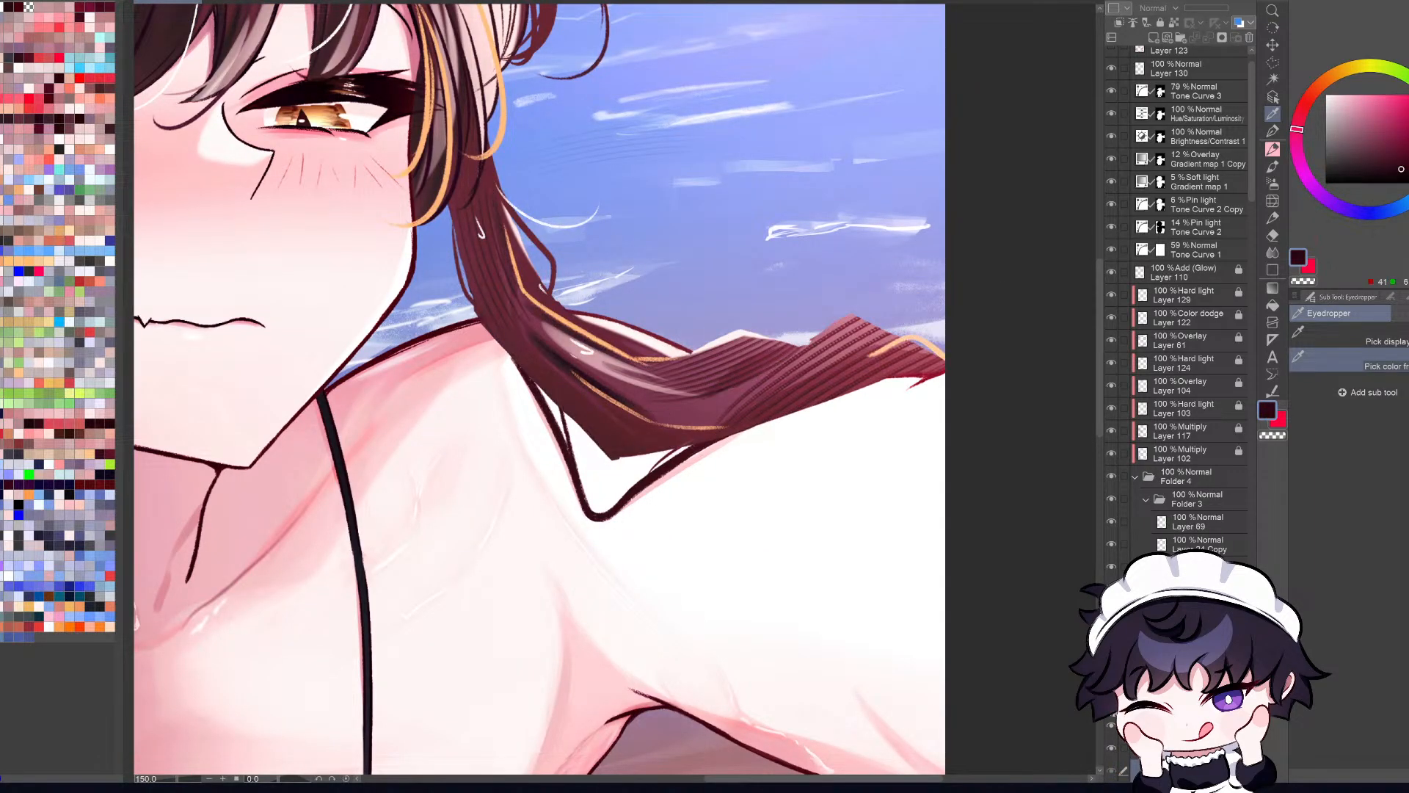
key("e")
scroll(860, 305, "down", 3)
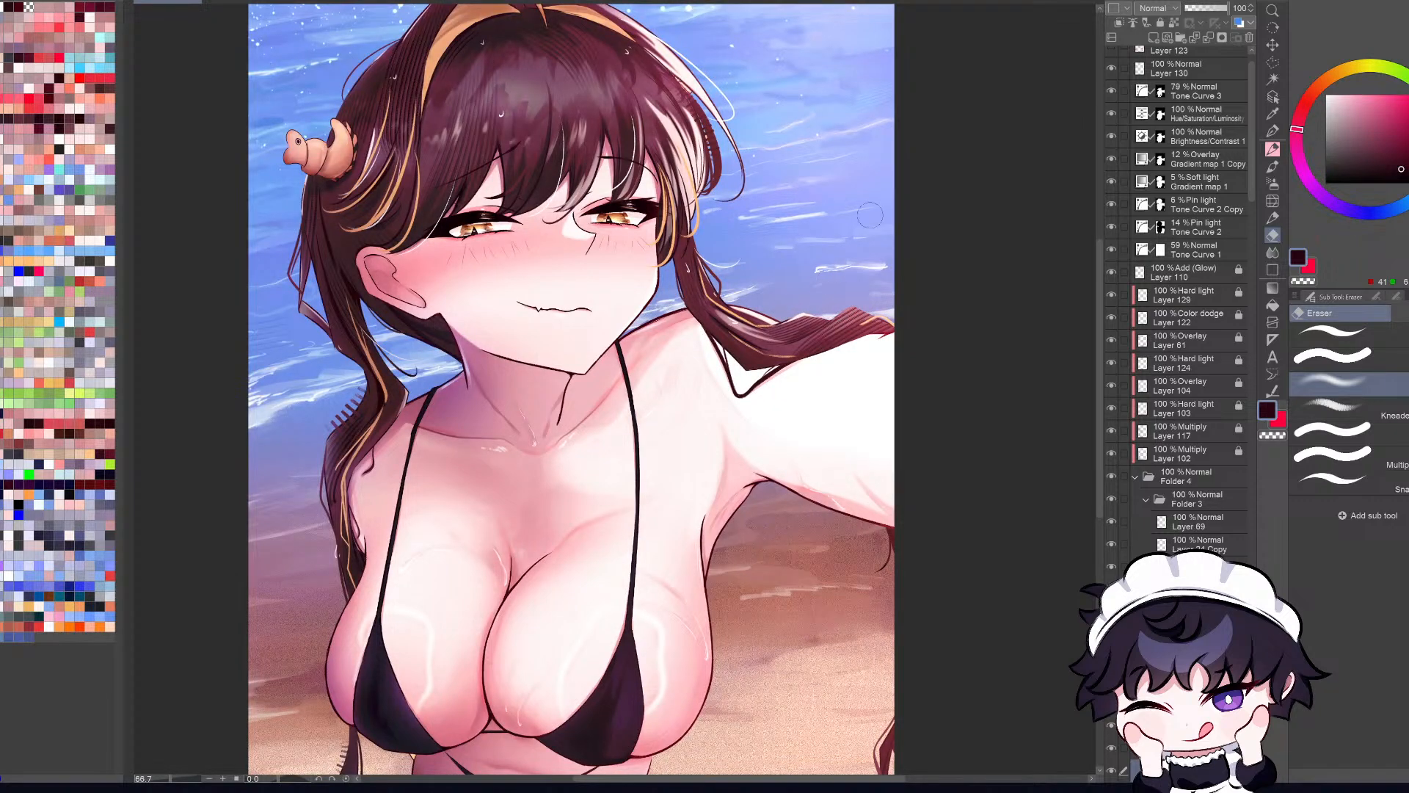
left_click(1181, 93)
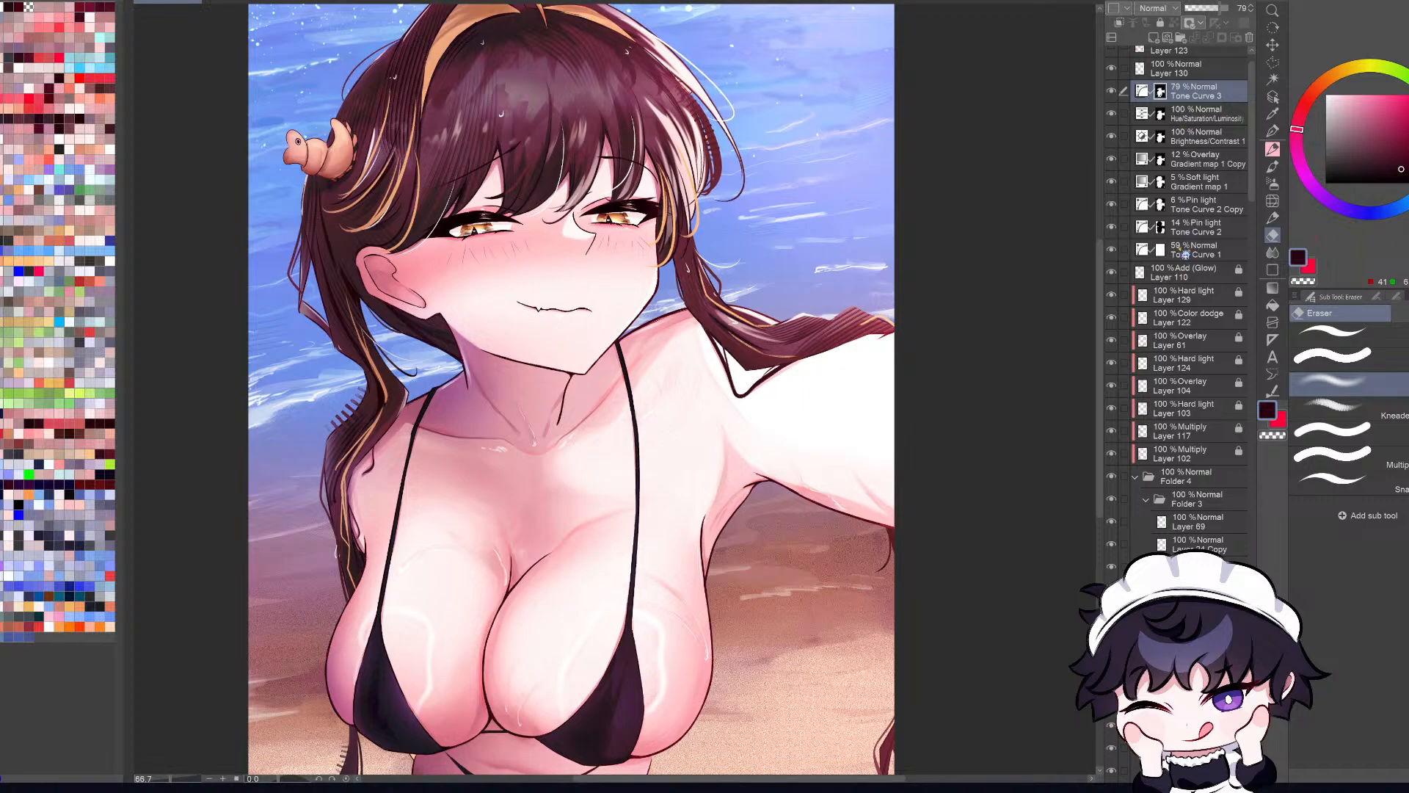
left_click(1162, 93, "ctrl")
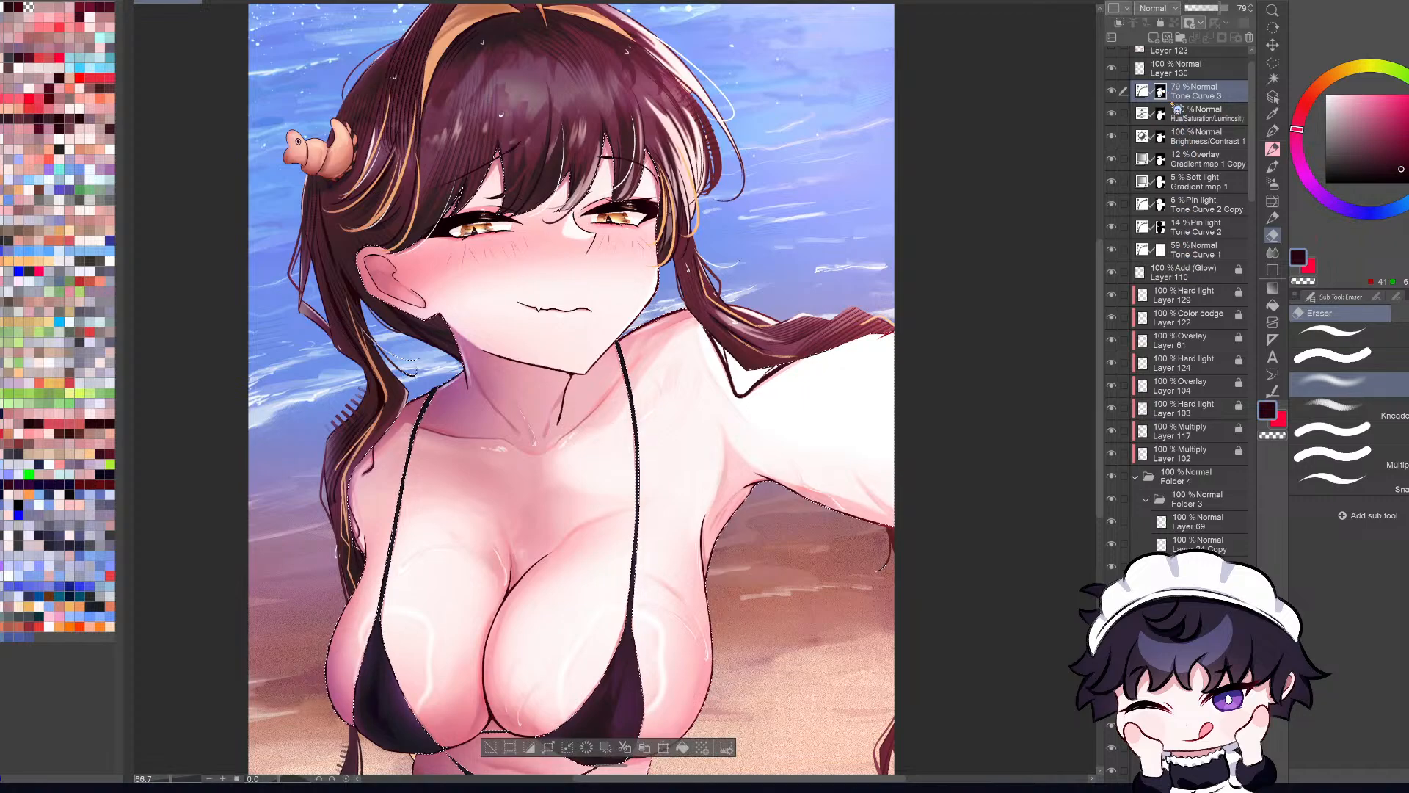
key("ctrl+d")
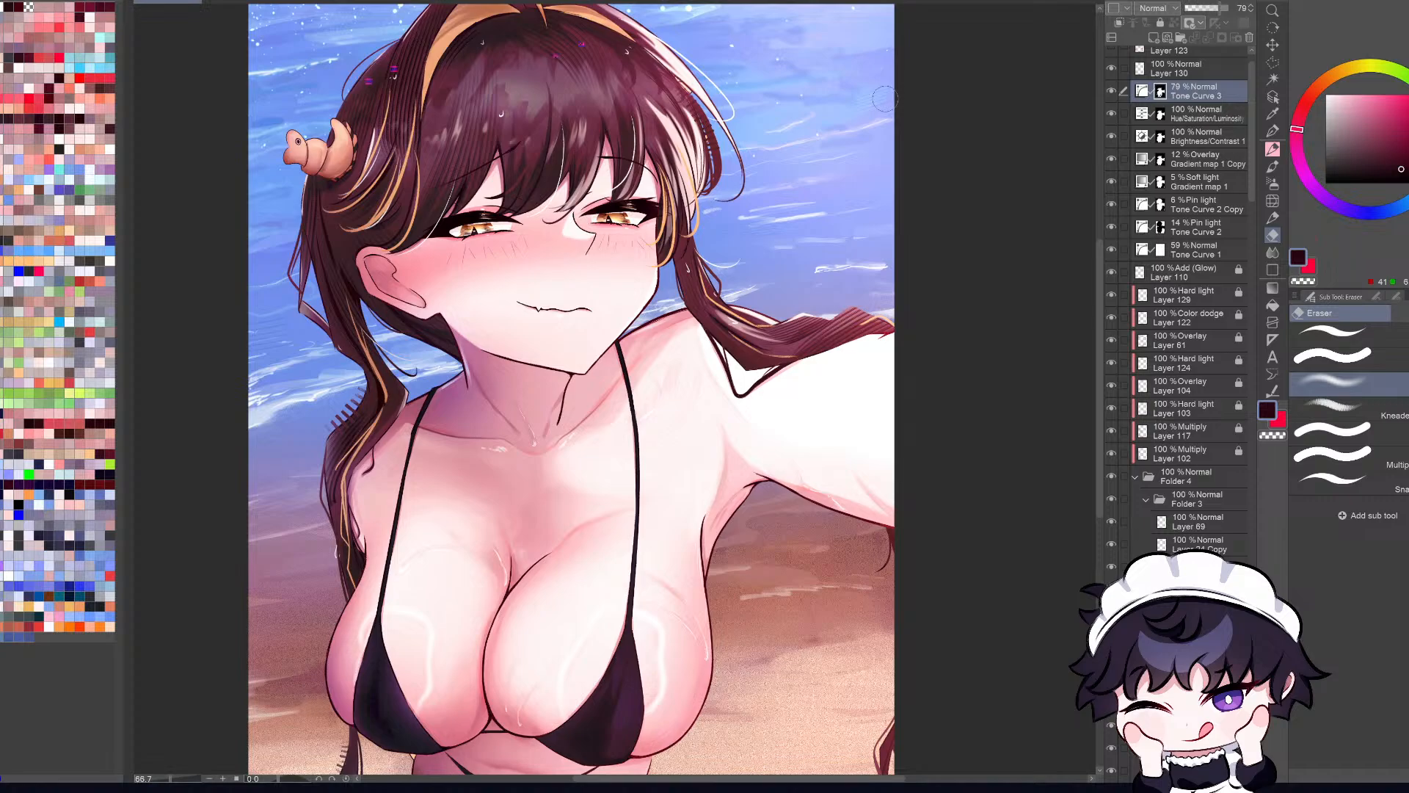
Step: Inspect the braid over the outstretched arm with the Operation tool and compare it with the full illustration
scroll(803, 316, "up", 1)
key("p")
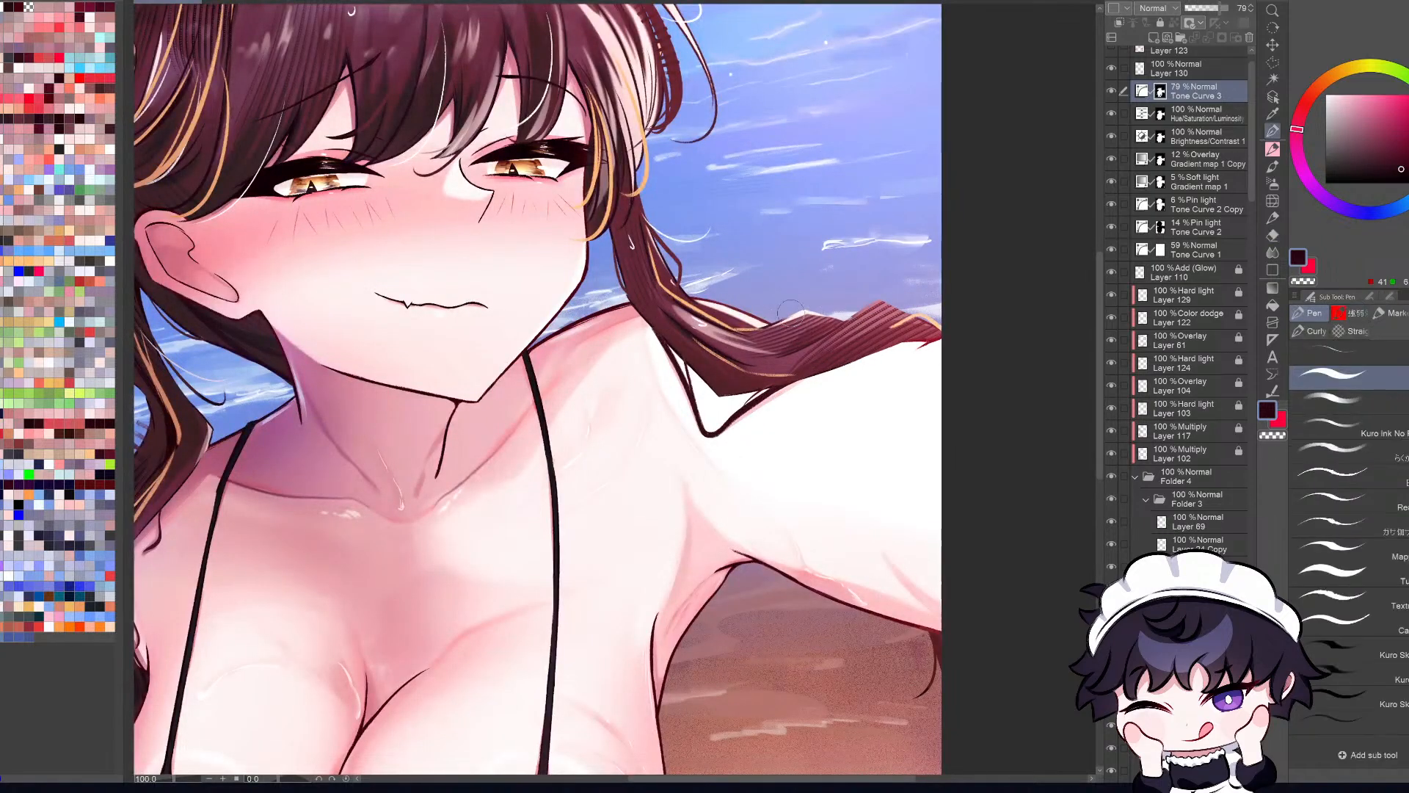
key("p")
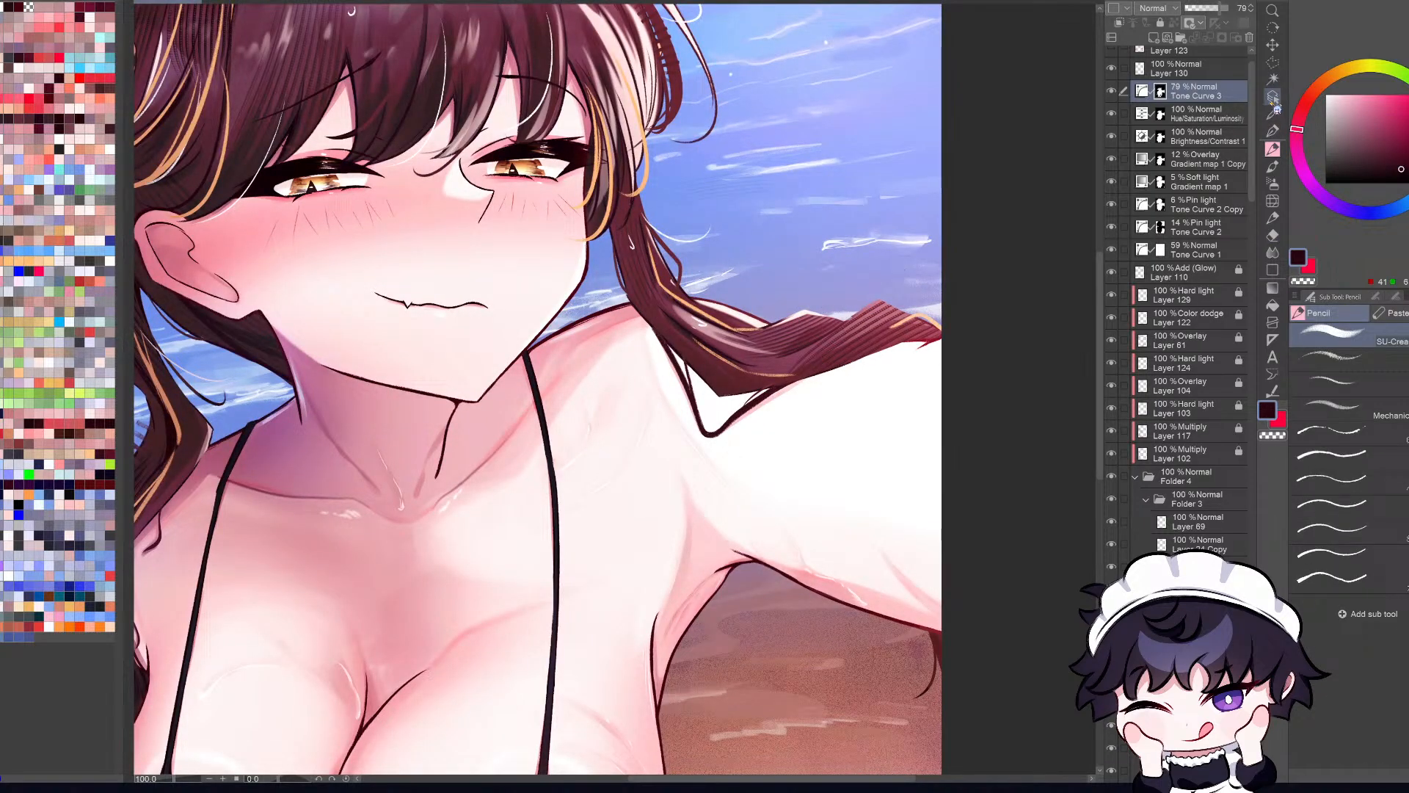
left_click(1273, 97)
scroll(781, 319, "up", 2)
left_click(1064, 345)
key("ctrl+0")
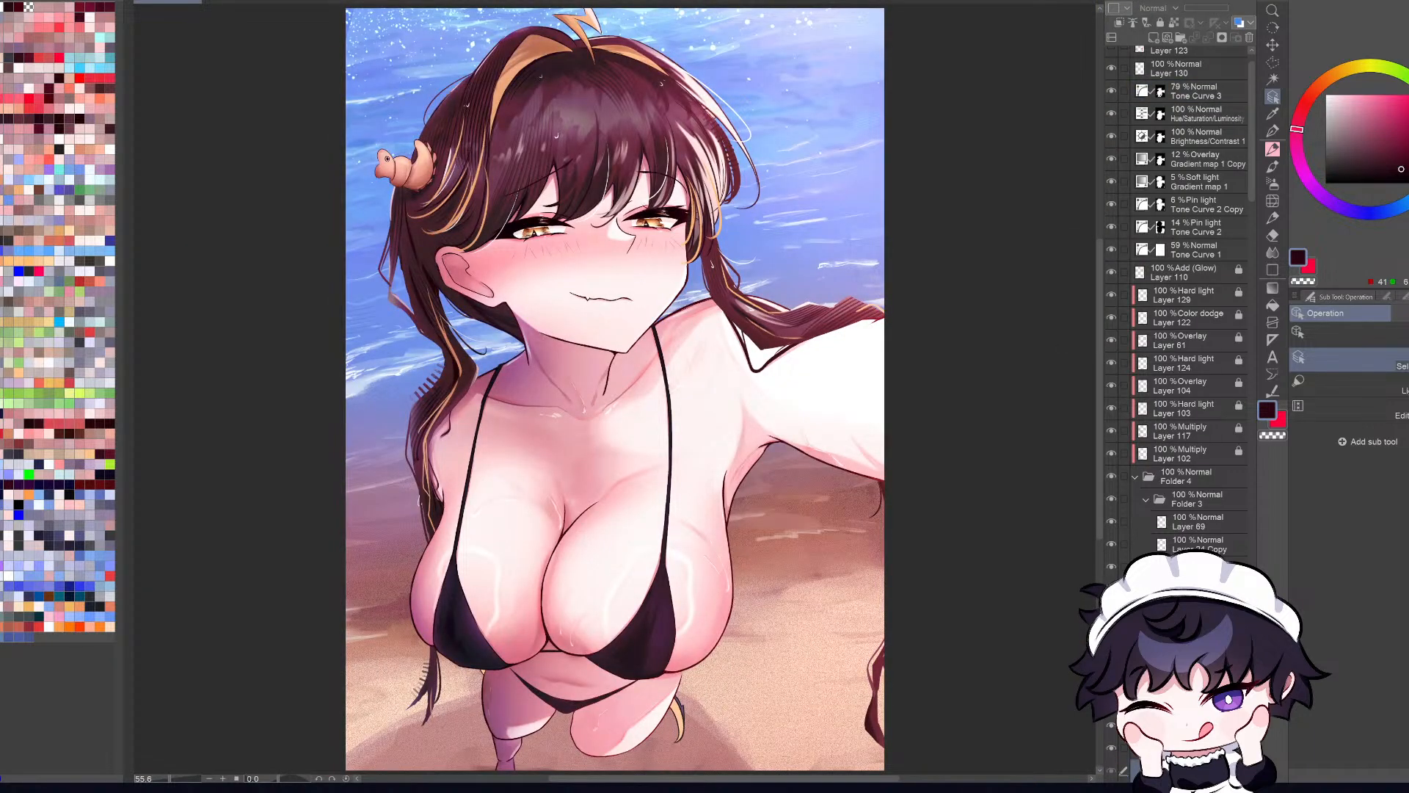
scroll(804, 271, "up", 4)
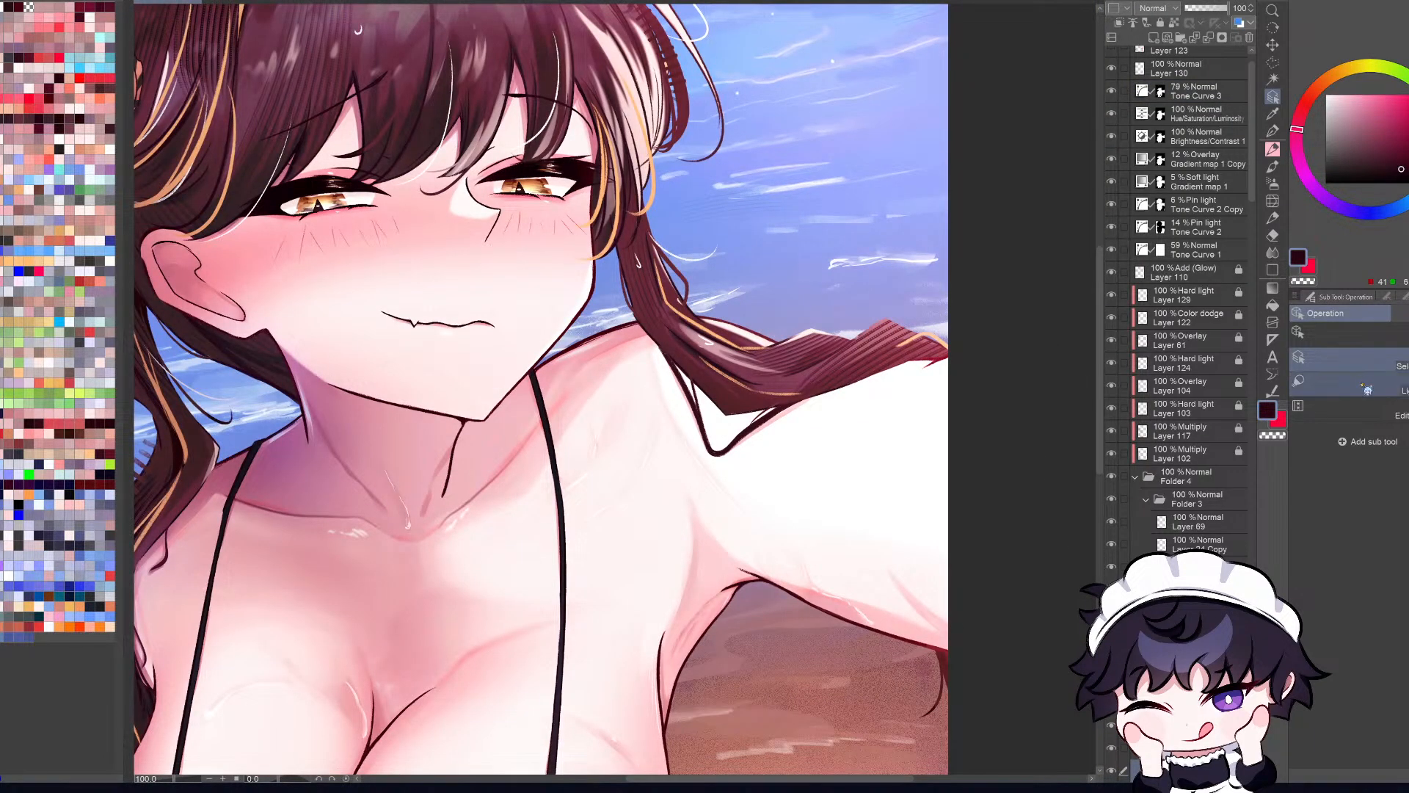
Step: Go through the layer stack, selecting Layer 102 up to Layer 130, and collapse Folder 4
key("i")
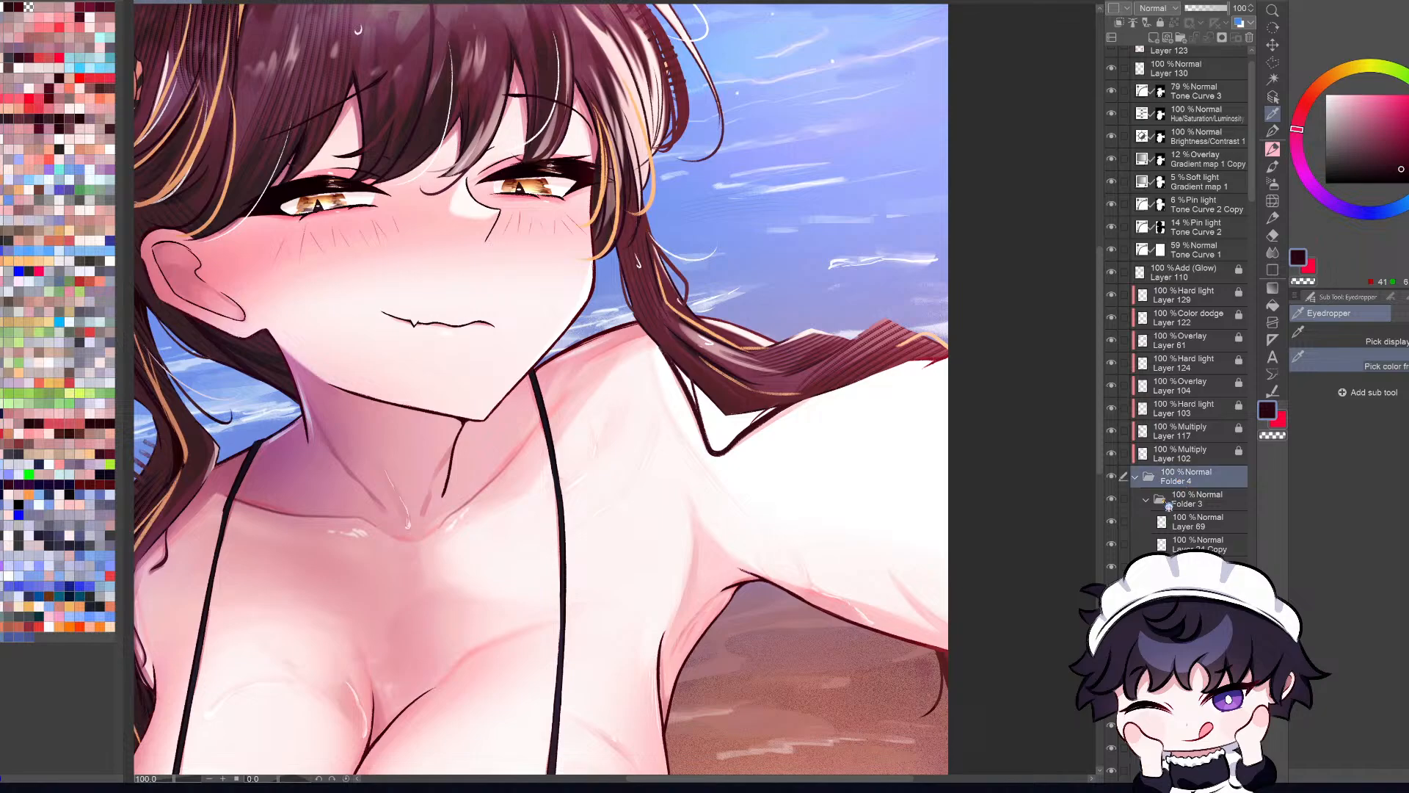
left_click(1183, 483)
left_click(1204, 456)
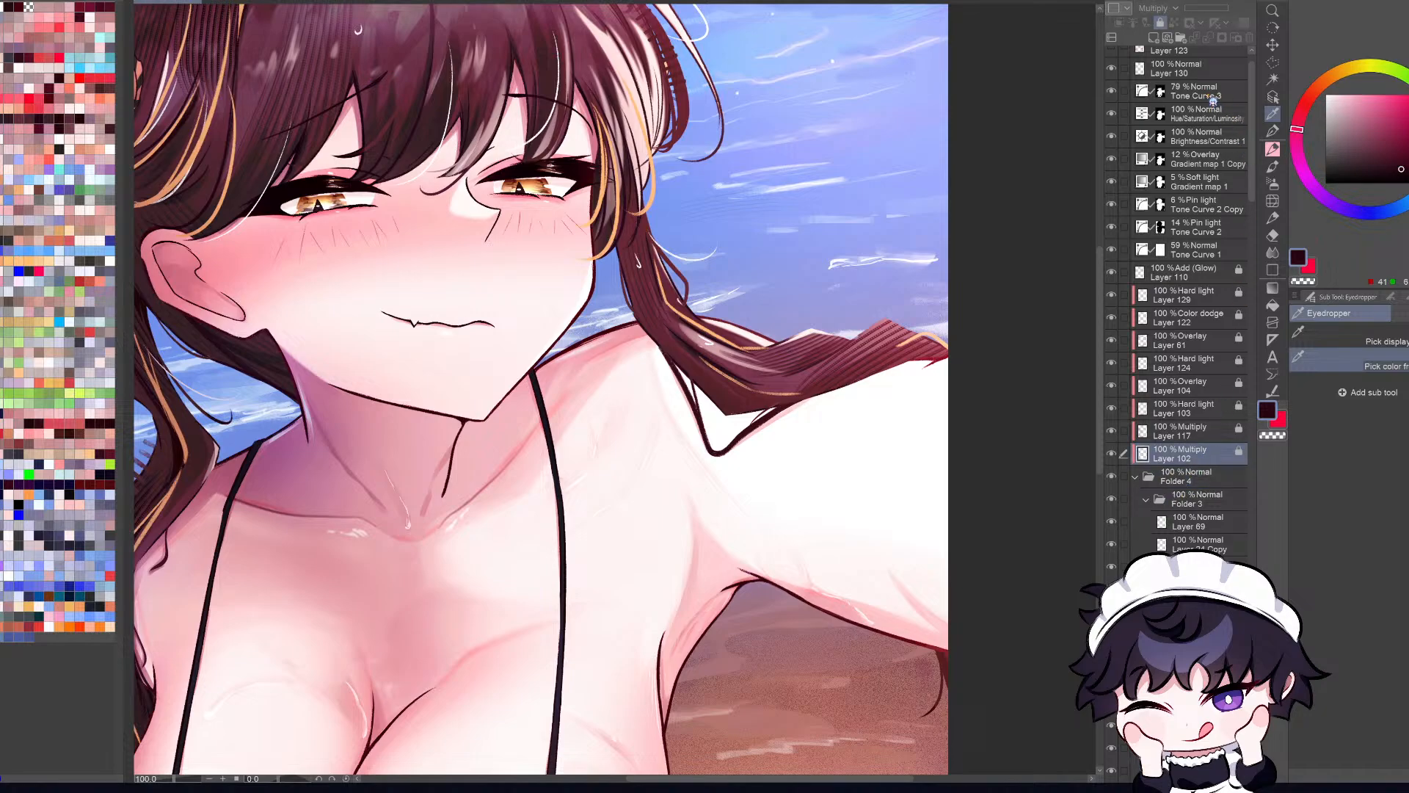
left_click(1212, 100, "shift")
left_click(1216, 72, "shift")
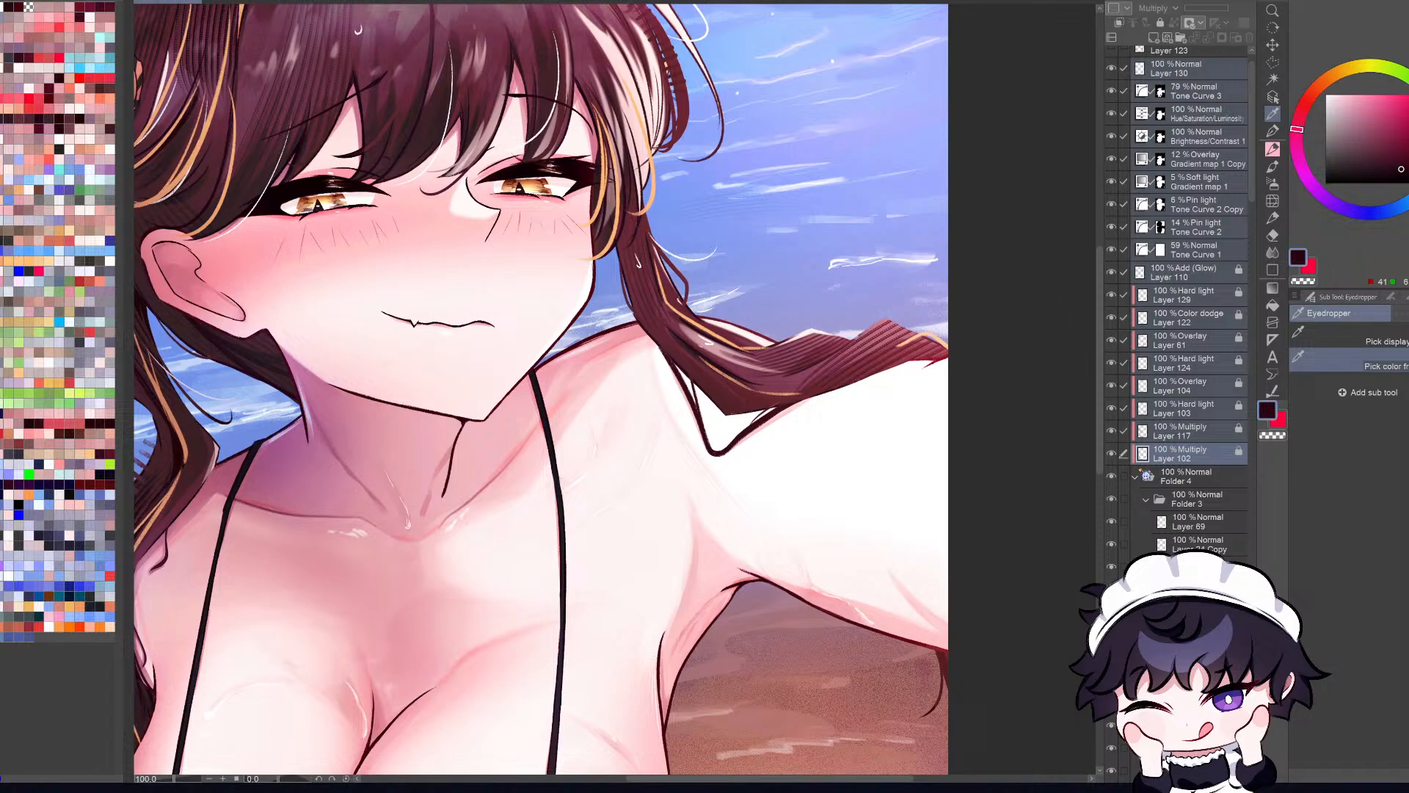
left_click(1189, 474)
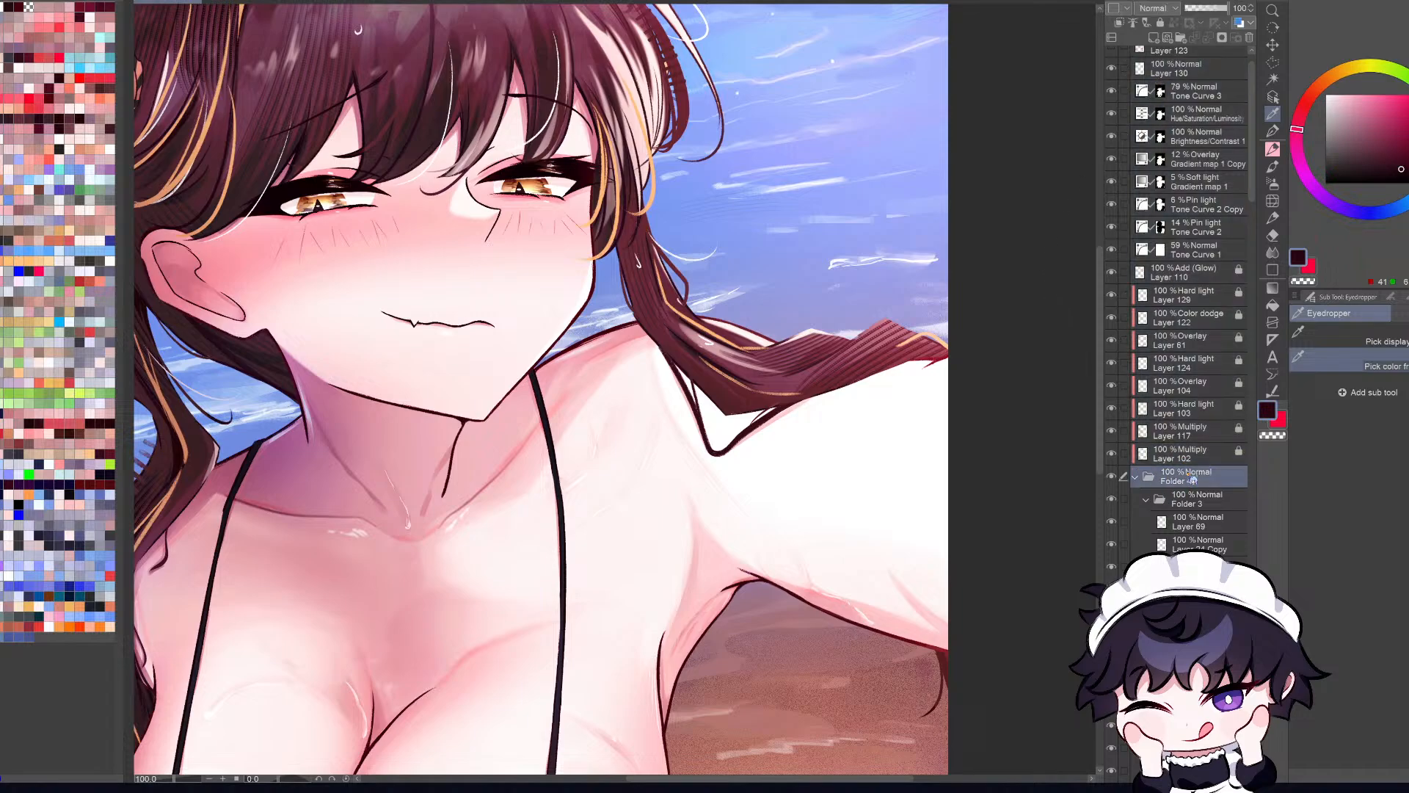
left_click(1136, 477)
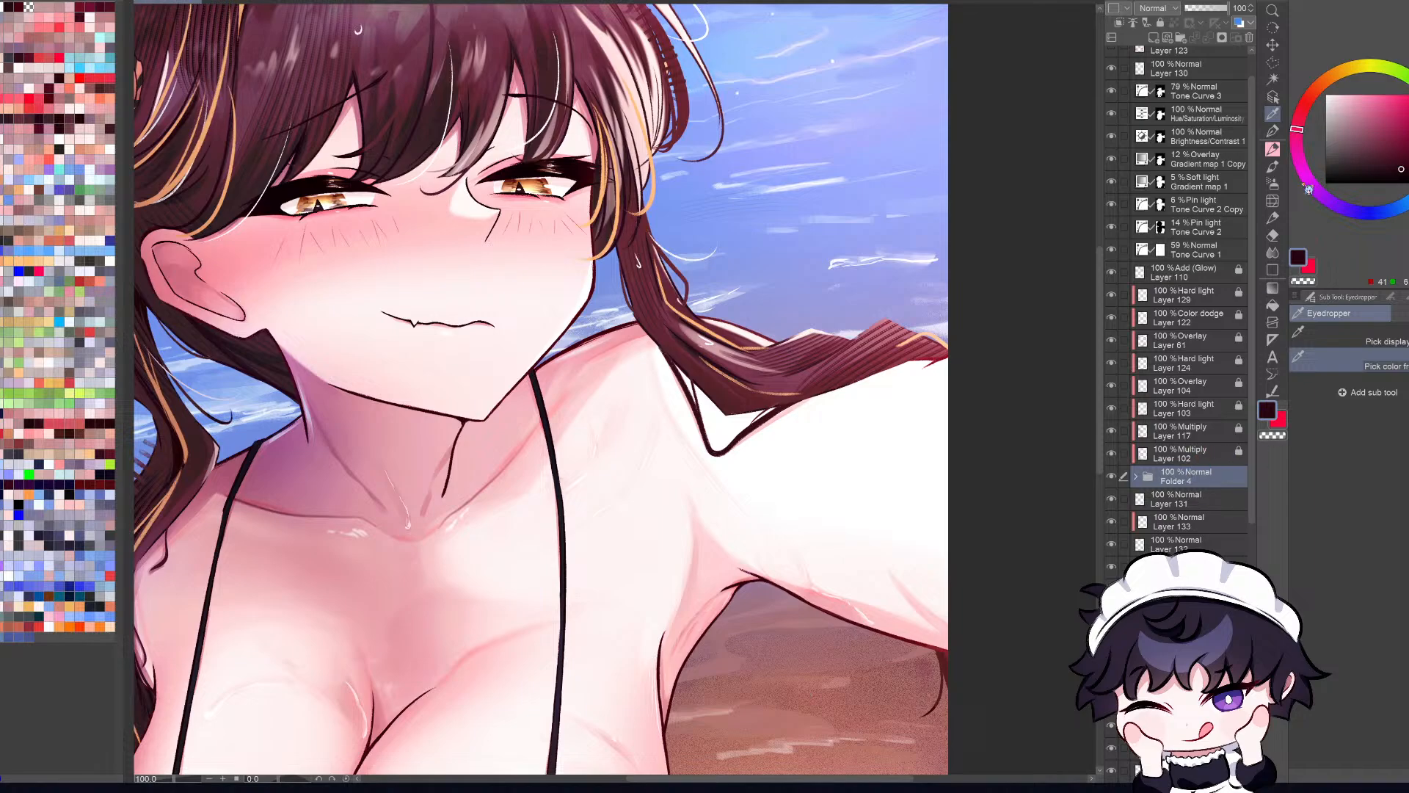
Step: Pick the braid's layer from the canvas and identify it by toggling its visibility
left_click(1273, 96)
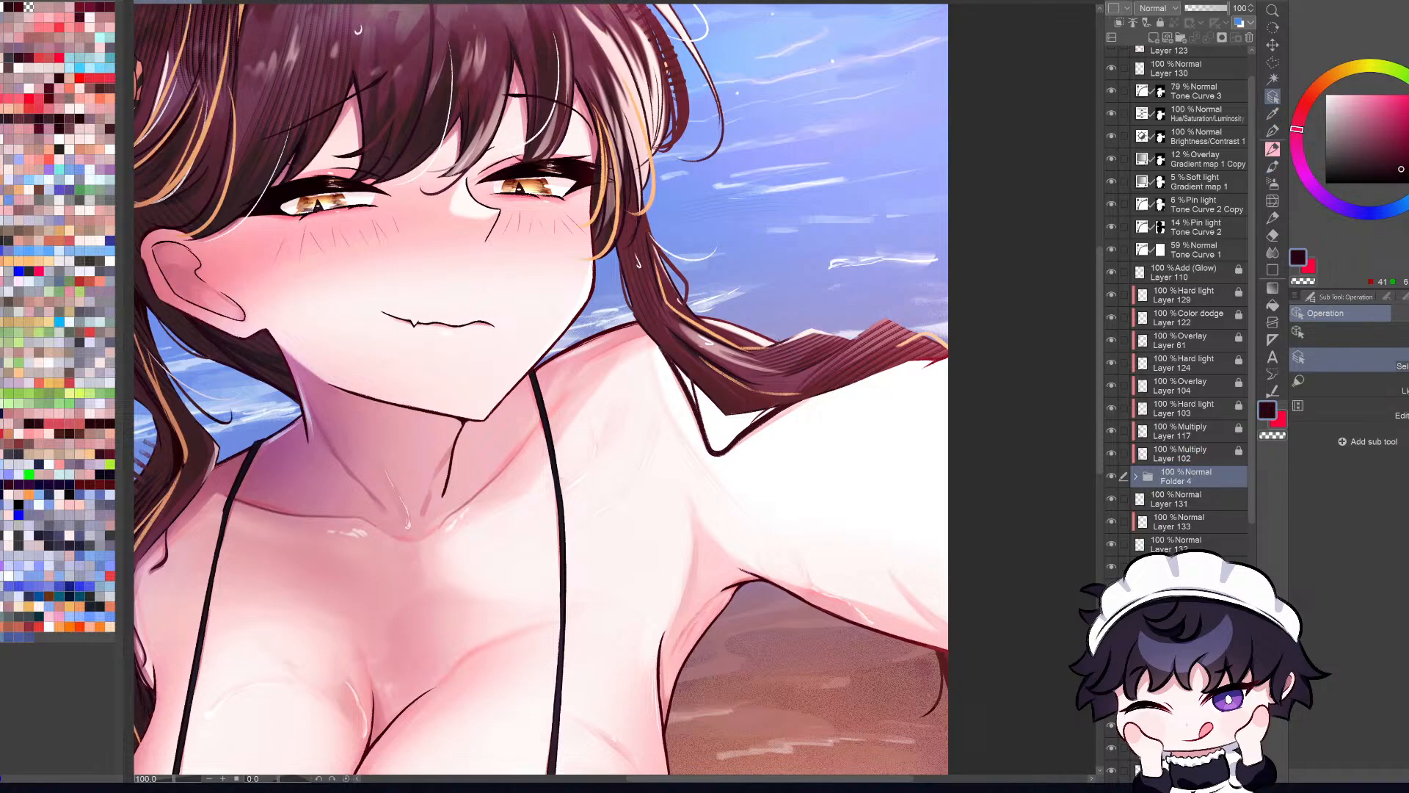
left_click(781, 343)
left_click(1113, 772)
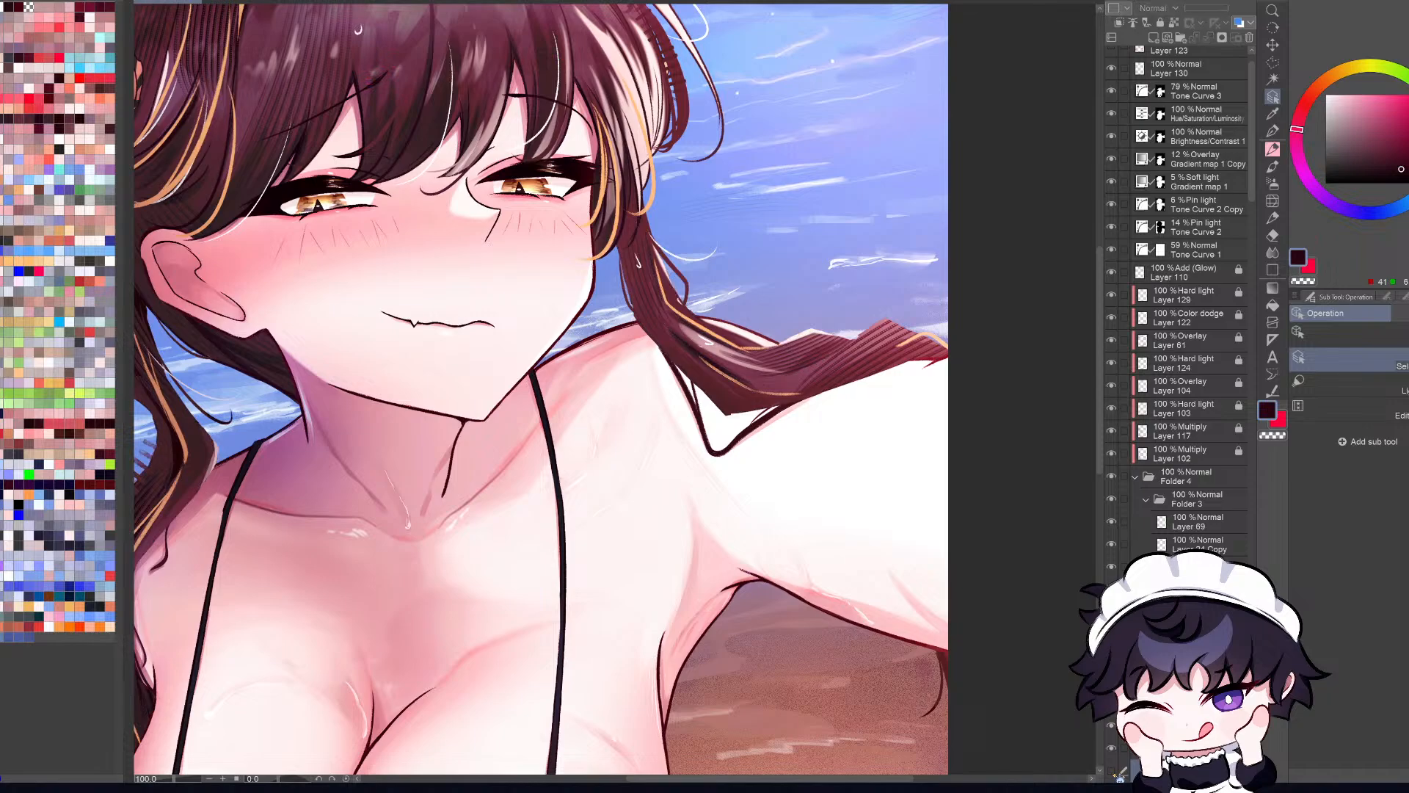
left_click(1112, 772)
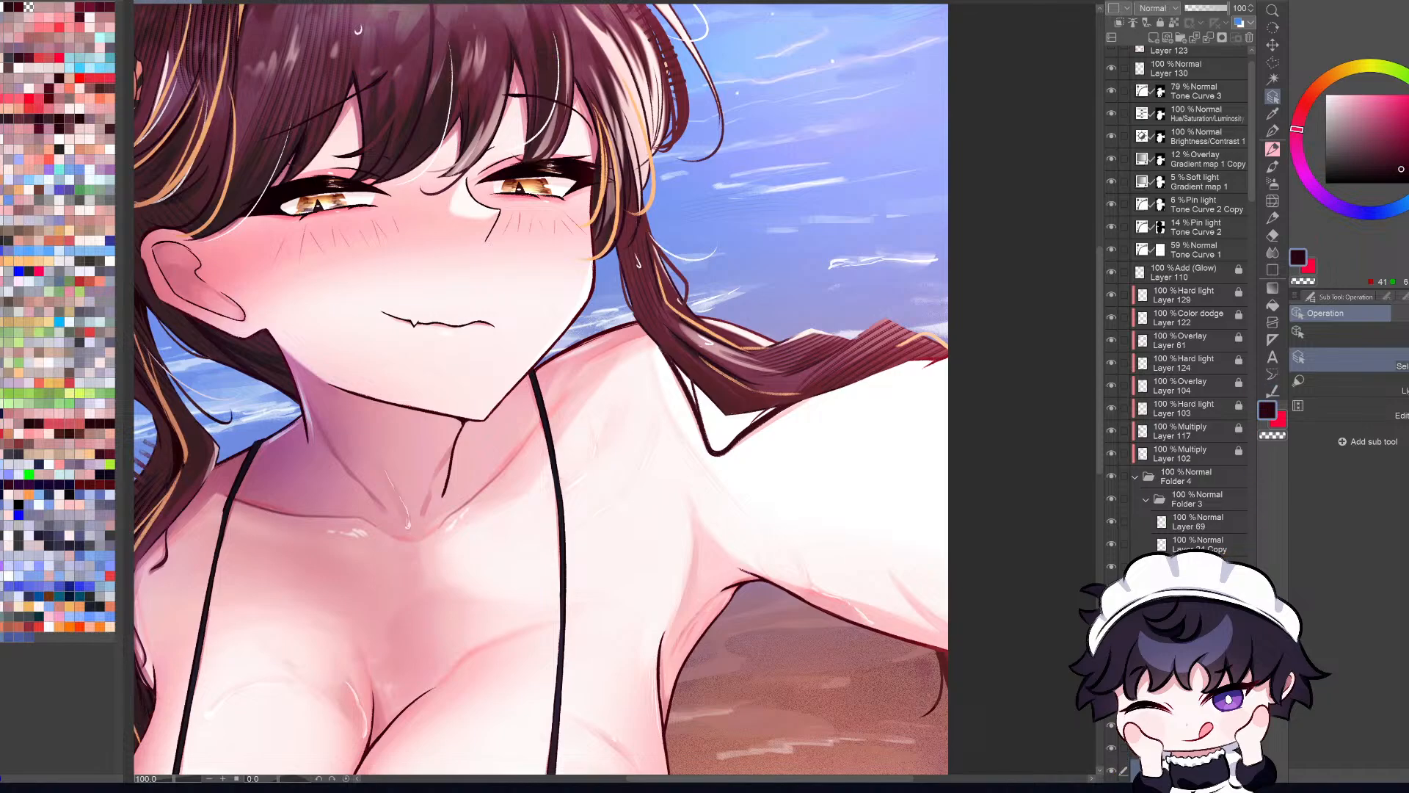
scroll(1181, 294, "down", 2)
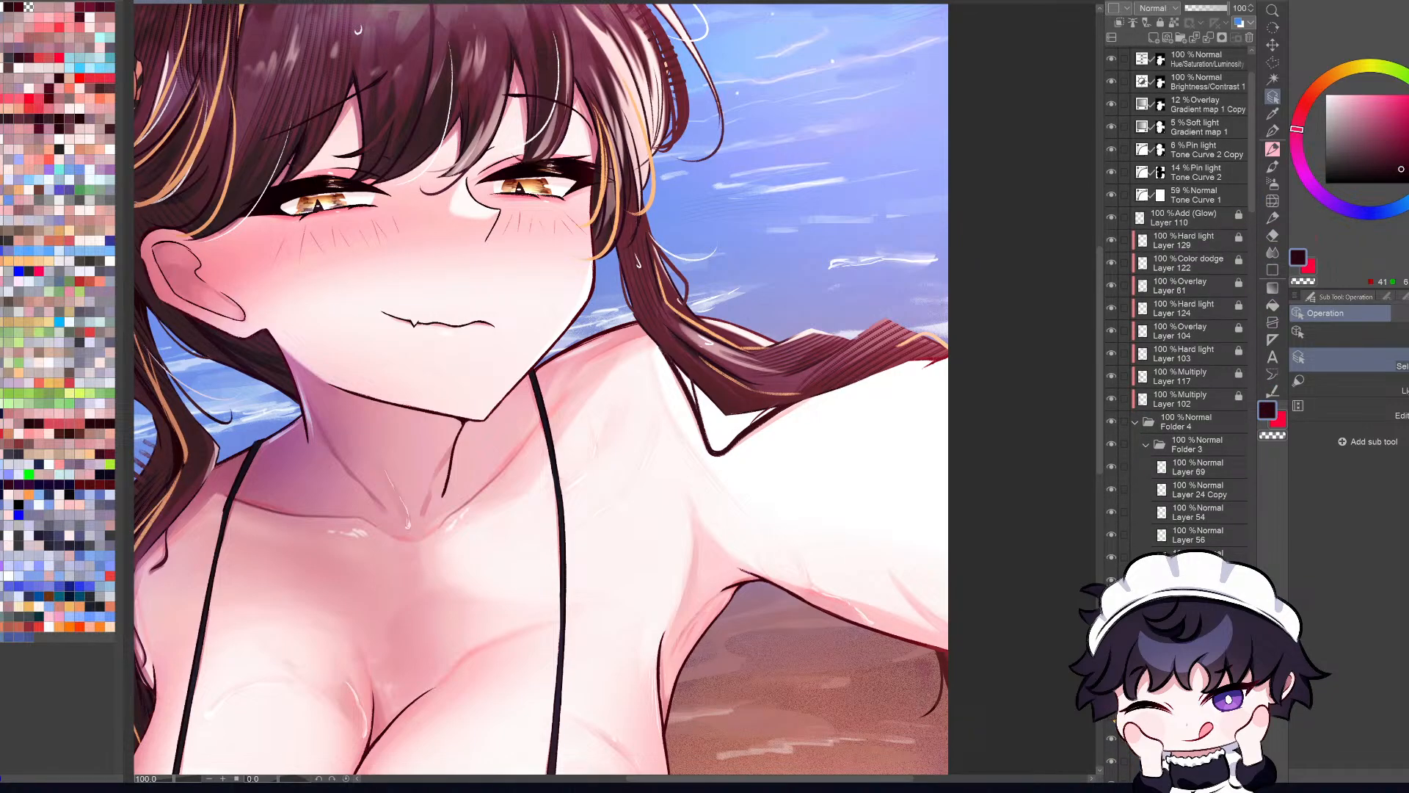
Step: Redraw the braid's outer edge near its tip with a dark Pencil stroke, replacing the first attempt
key("p")
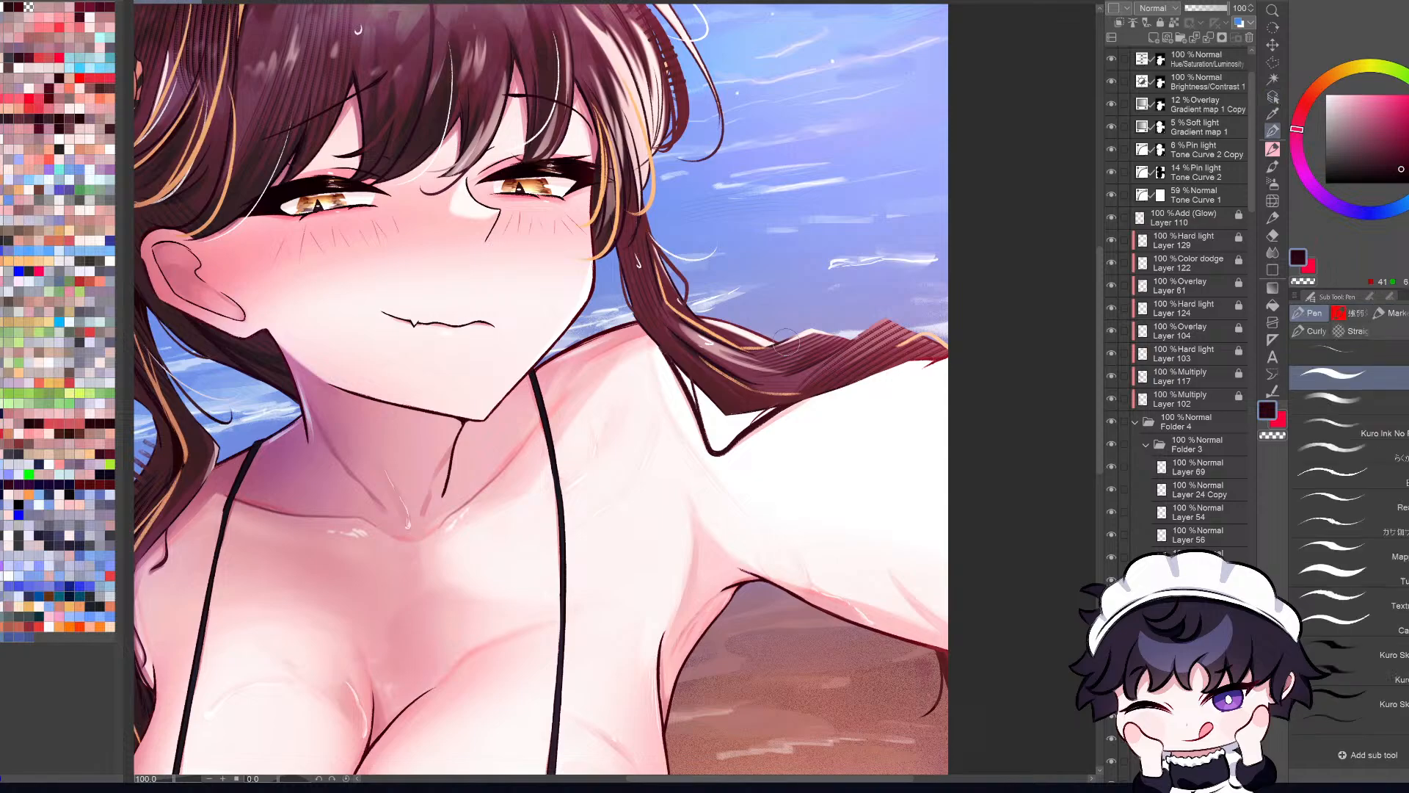
key("p")
scroll(814, 345, "up", 2)
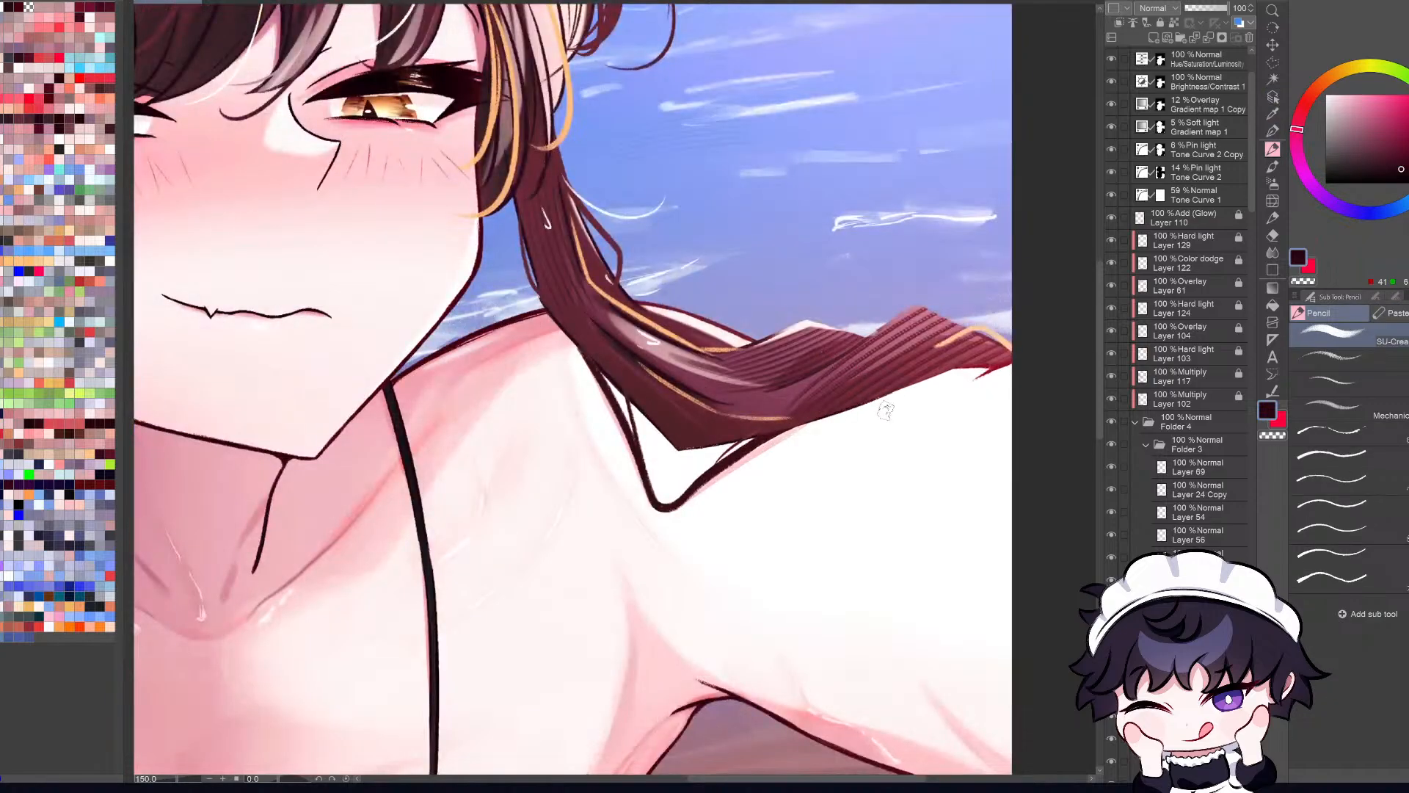
key("r")
mouse_move(923, 574)
left_mouse_down()
mouse_move(890, 623)
mouse_move(765, 685)
left_mouse_up()
key("p")
key("p")
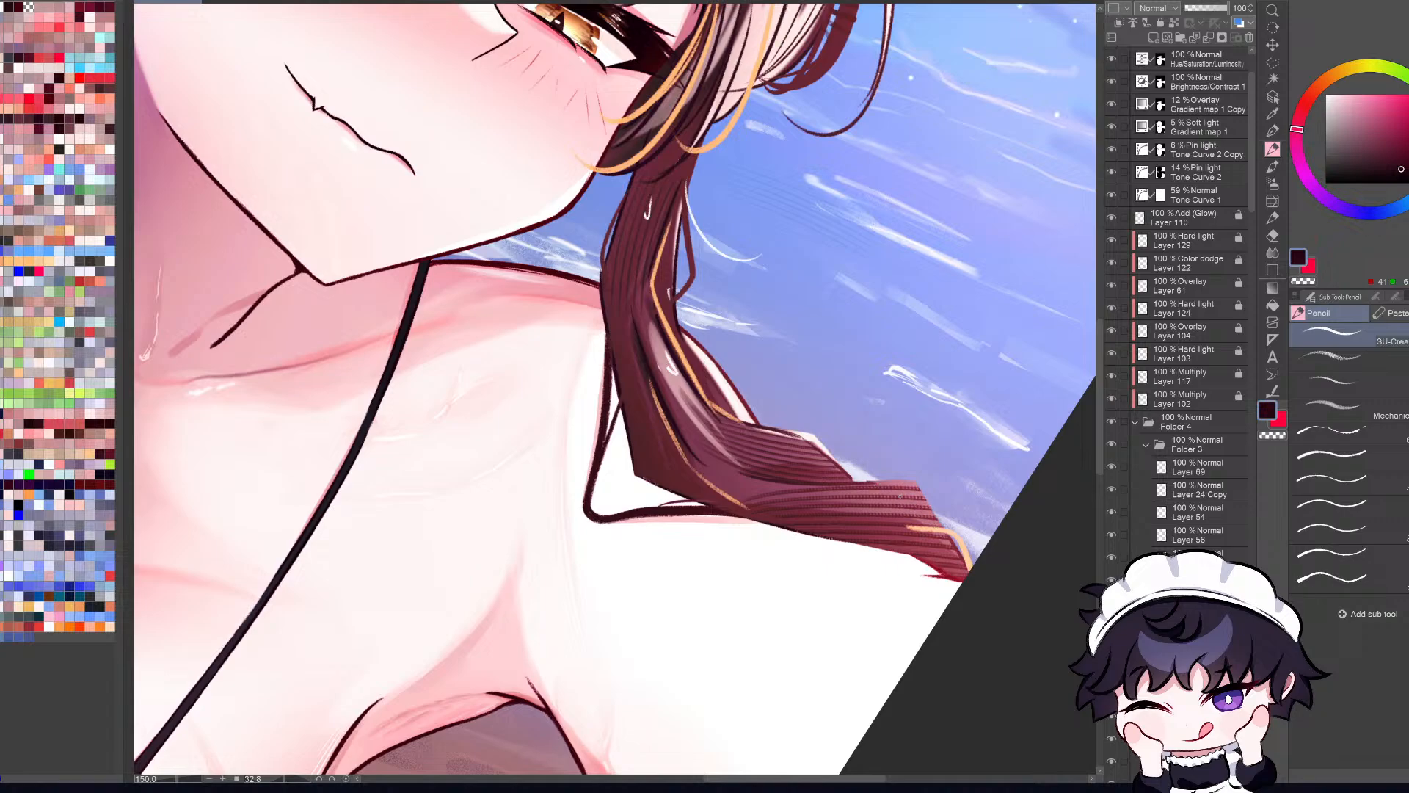
left_click_drag(884, 488, 954, 542)
key("ctrl+z")
left_click_drag(883, 488, 945, 527)
key("shift+space")
left_click_drag(943, 572, 987, 341)
Step: Smooth the braid's jagged outer contour over the water near its tip, using a lasso selection around that edge
key("ctrl+shift")
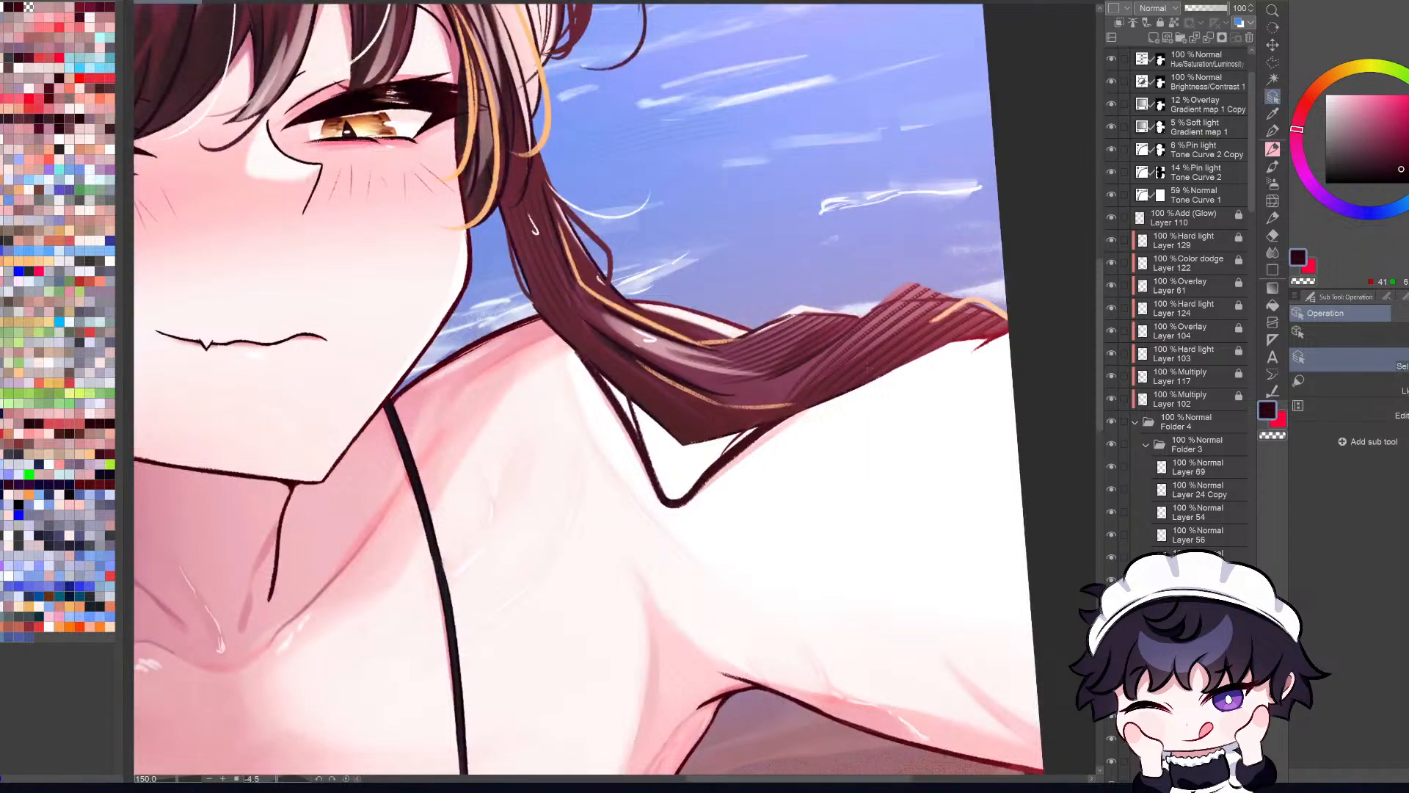
left_click(909, 339, "ctrl+shift")
left_click_drag(1251, 364, 1255, 642)
left_click(1205, 658)
key("r")
left_click_drag(1024, 551, 793, 749)
key("m")
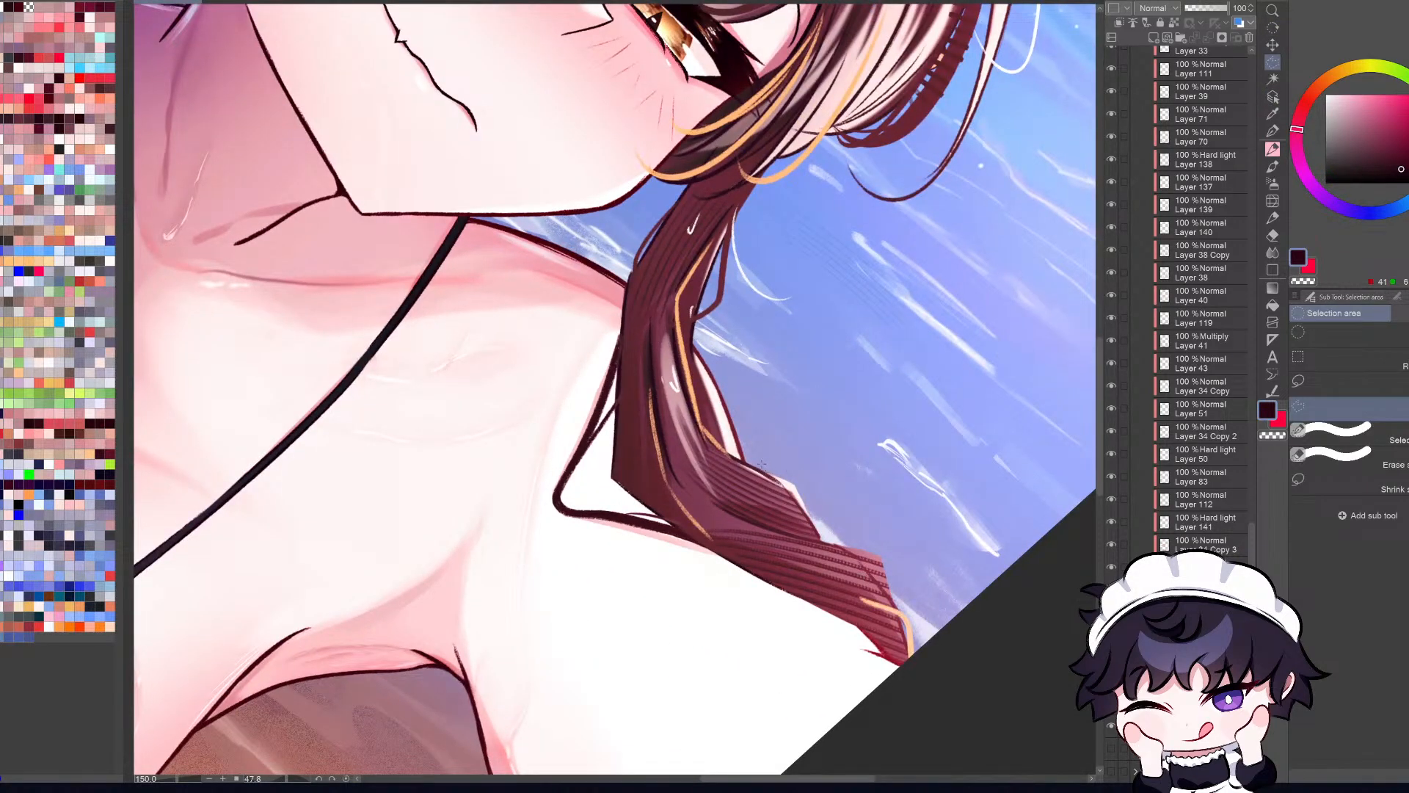
left_click(1323, 373)
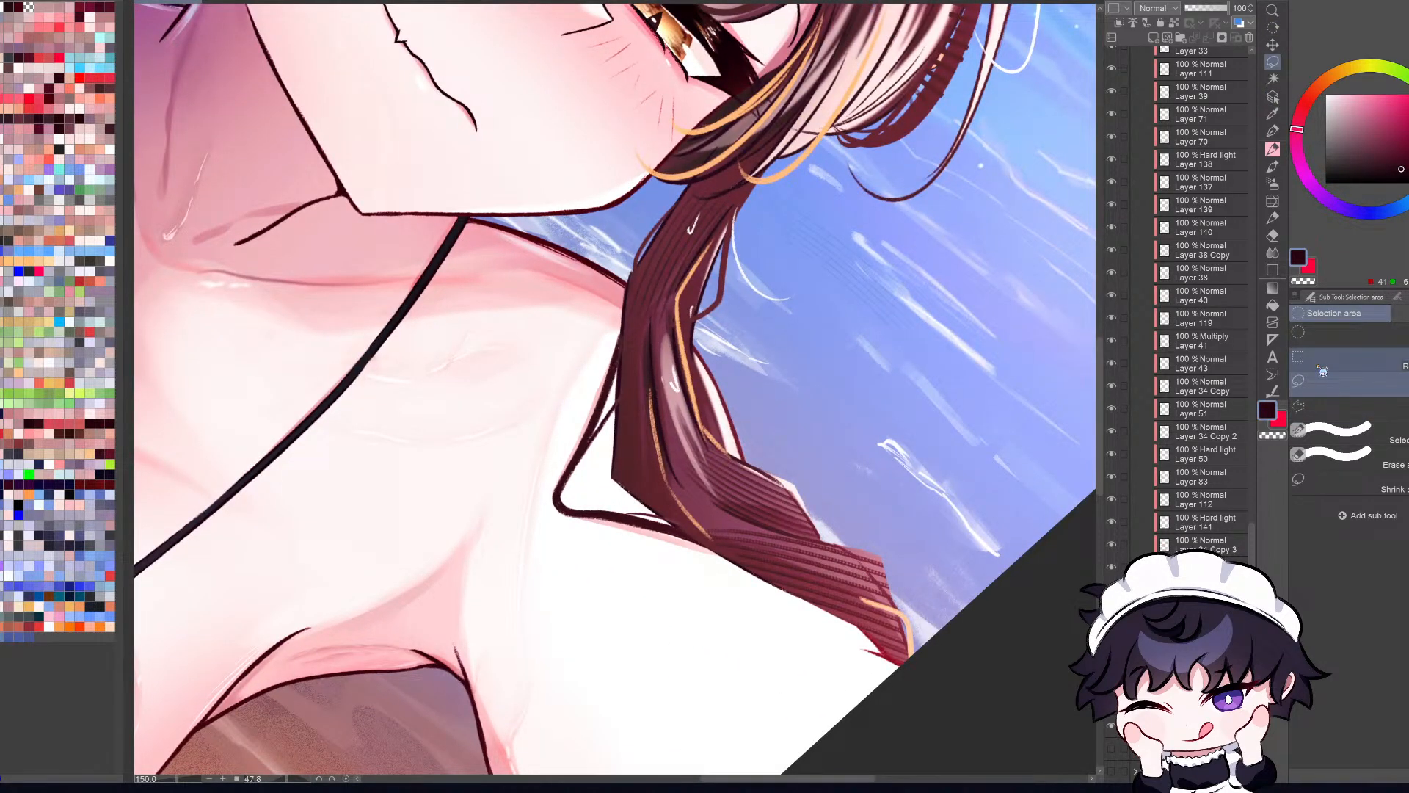
mouse_move(760, 459)
left_mouse_down()
mouse_move(902, 606)
mouse_move(965, 587)
mouse_move(822, 488)
left_mouse_up()
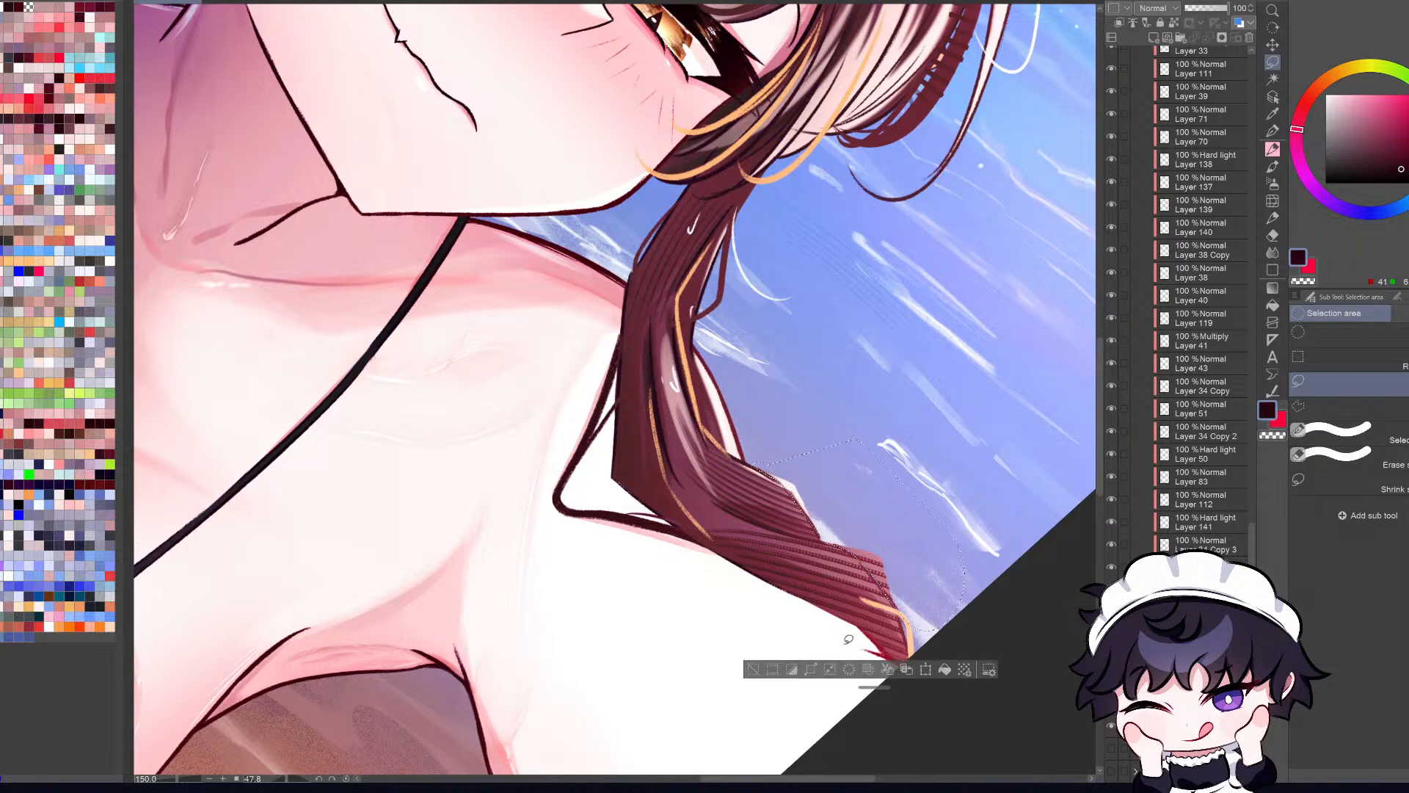
key("ctrl+d")
key("ctrl+z")
key("ctrl+d")
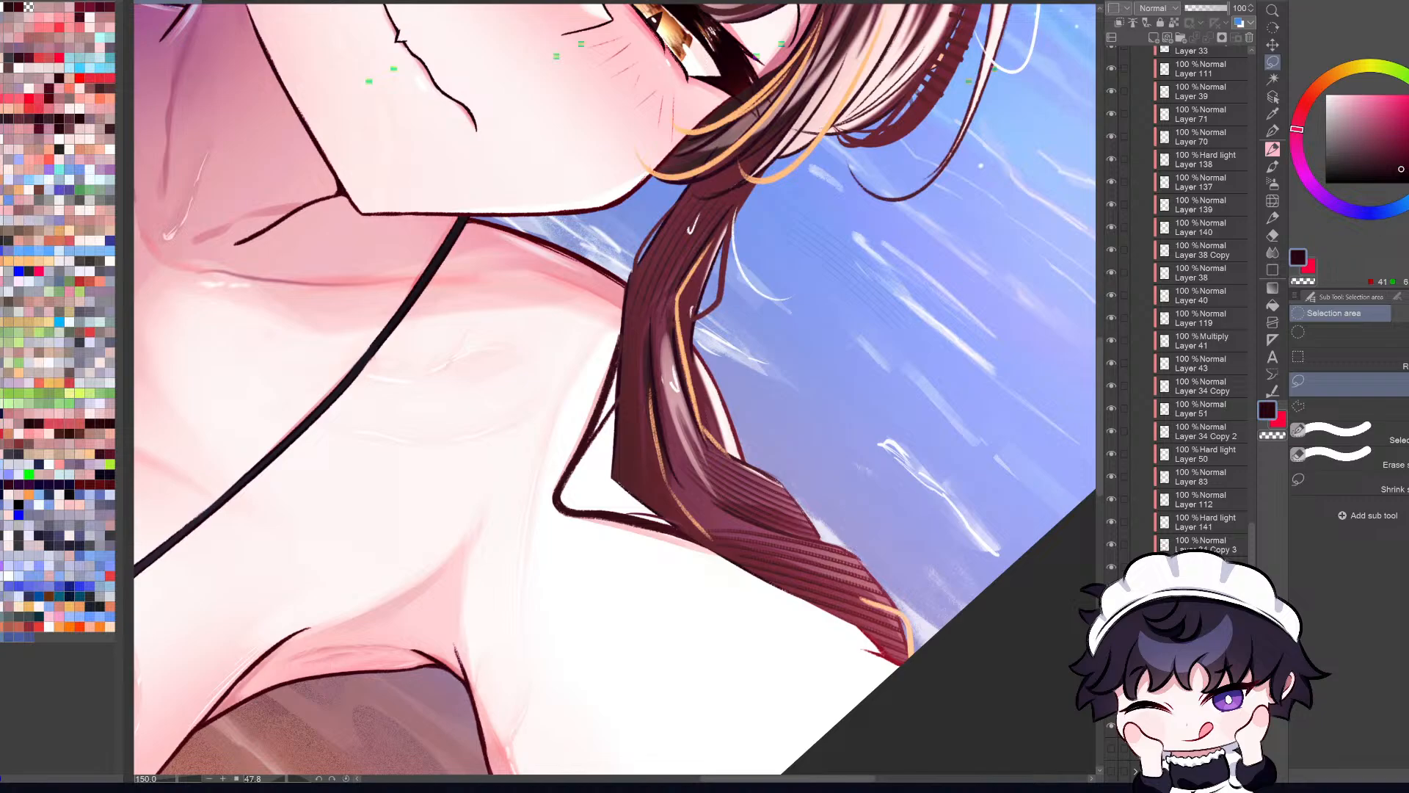
Step: Check the reshaped braid in the full-canvas view and in mirrored and normal orientation
key("ctrl+0")
key("r")
left_click_drag(987, 646, 1077, 403)
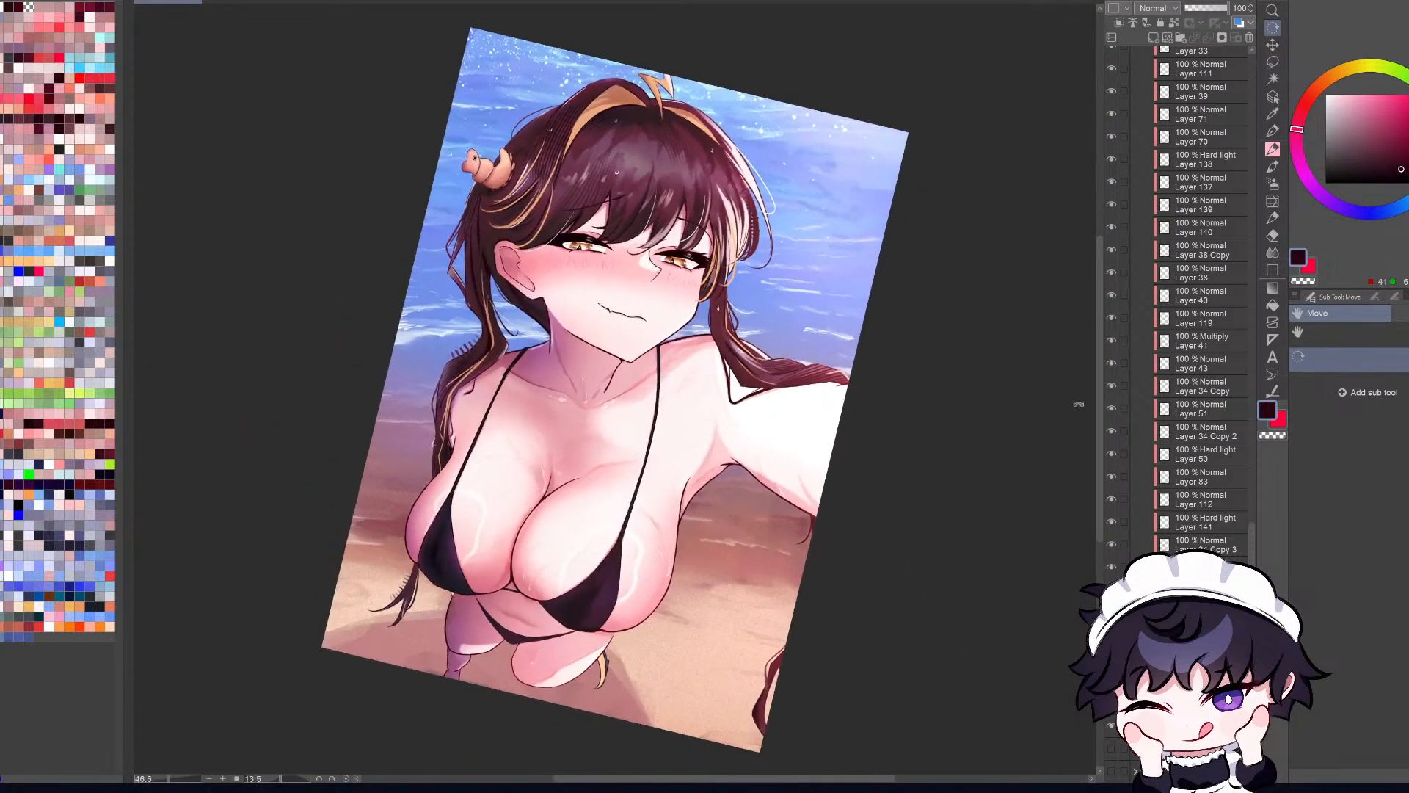
left_click_drag(1009, 571, 978, 508)
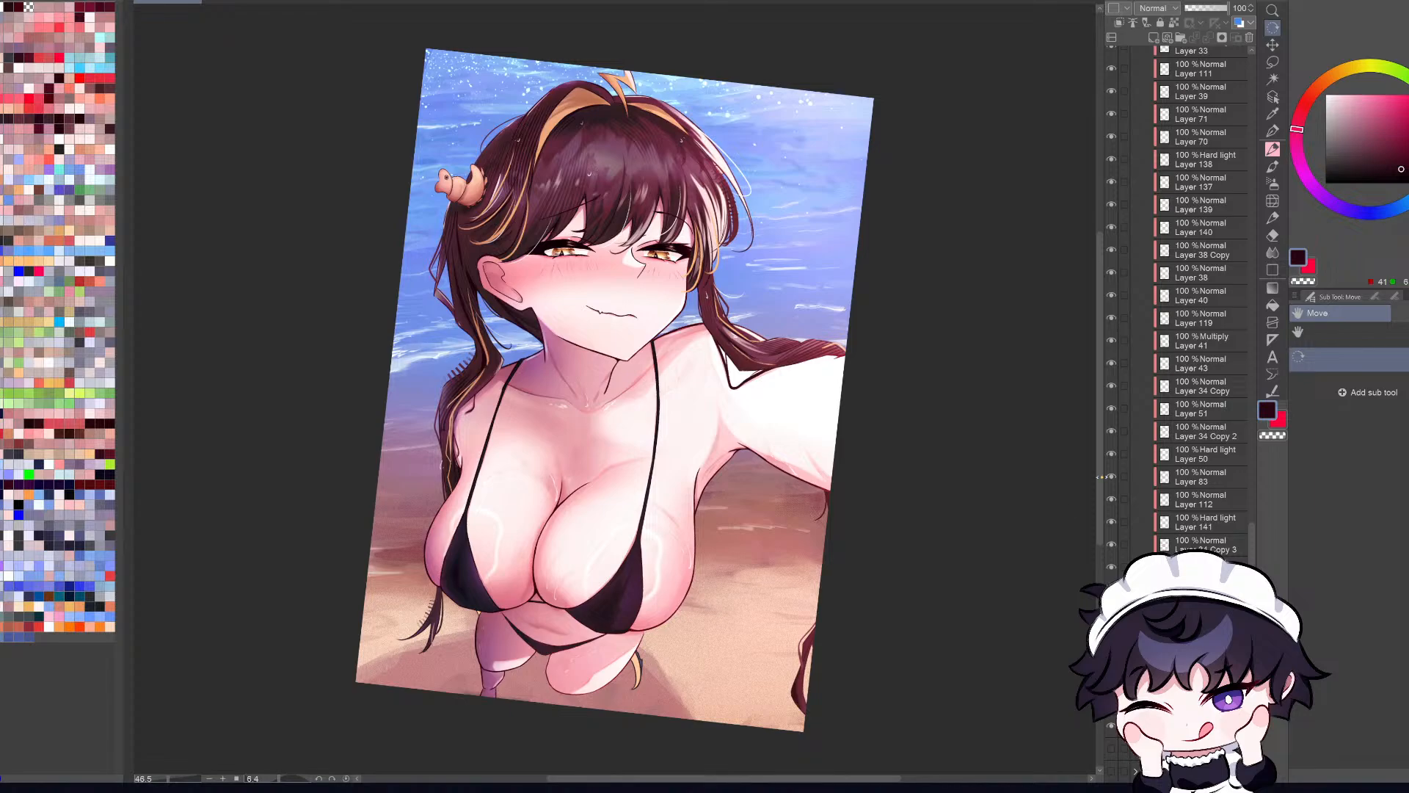
scroll(803, 346, "up", 2)
scroll(803, 345, "up", 1)
key("h")
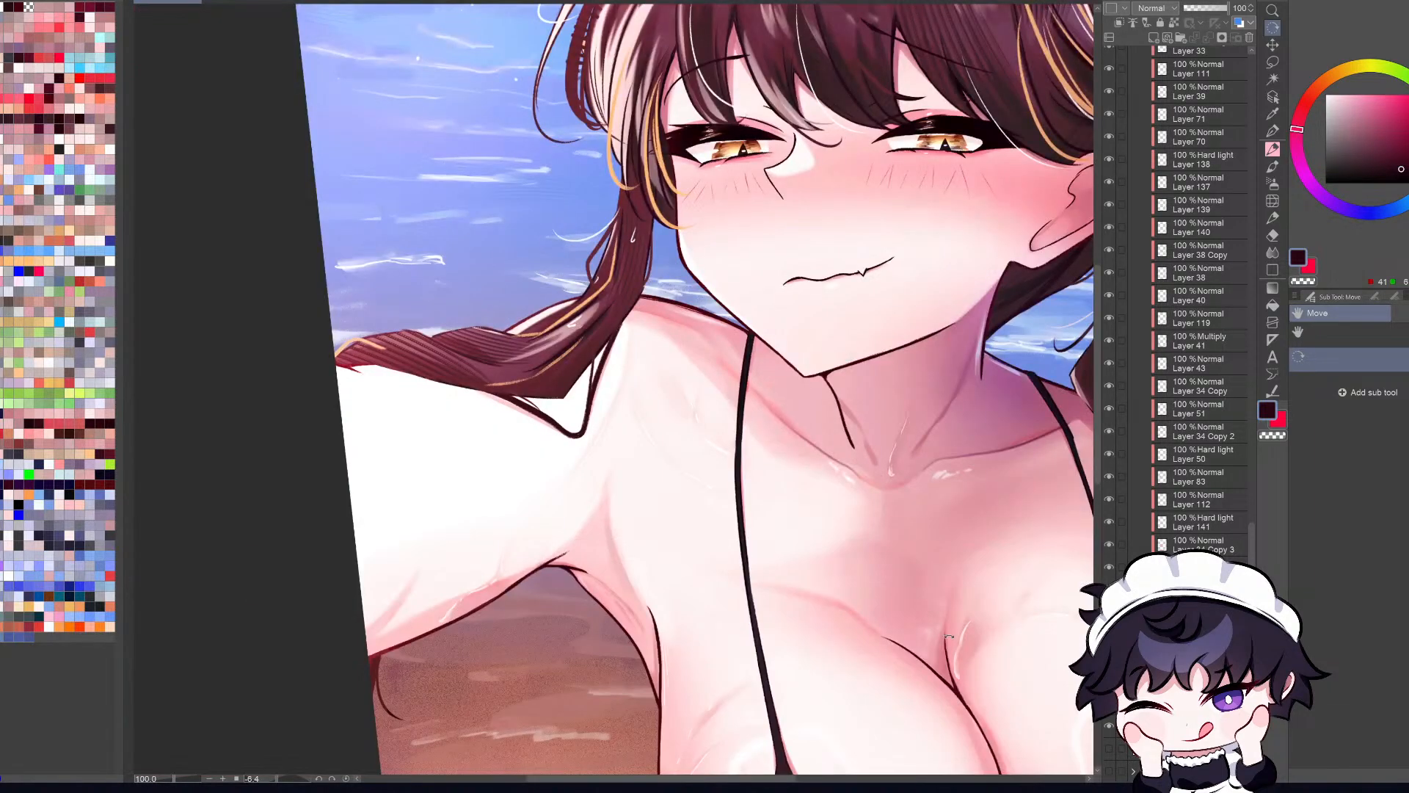
key("h")
left_click_drag(997, 668, 1042, 570)
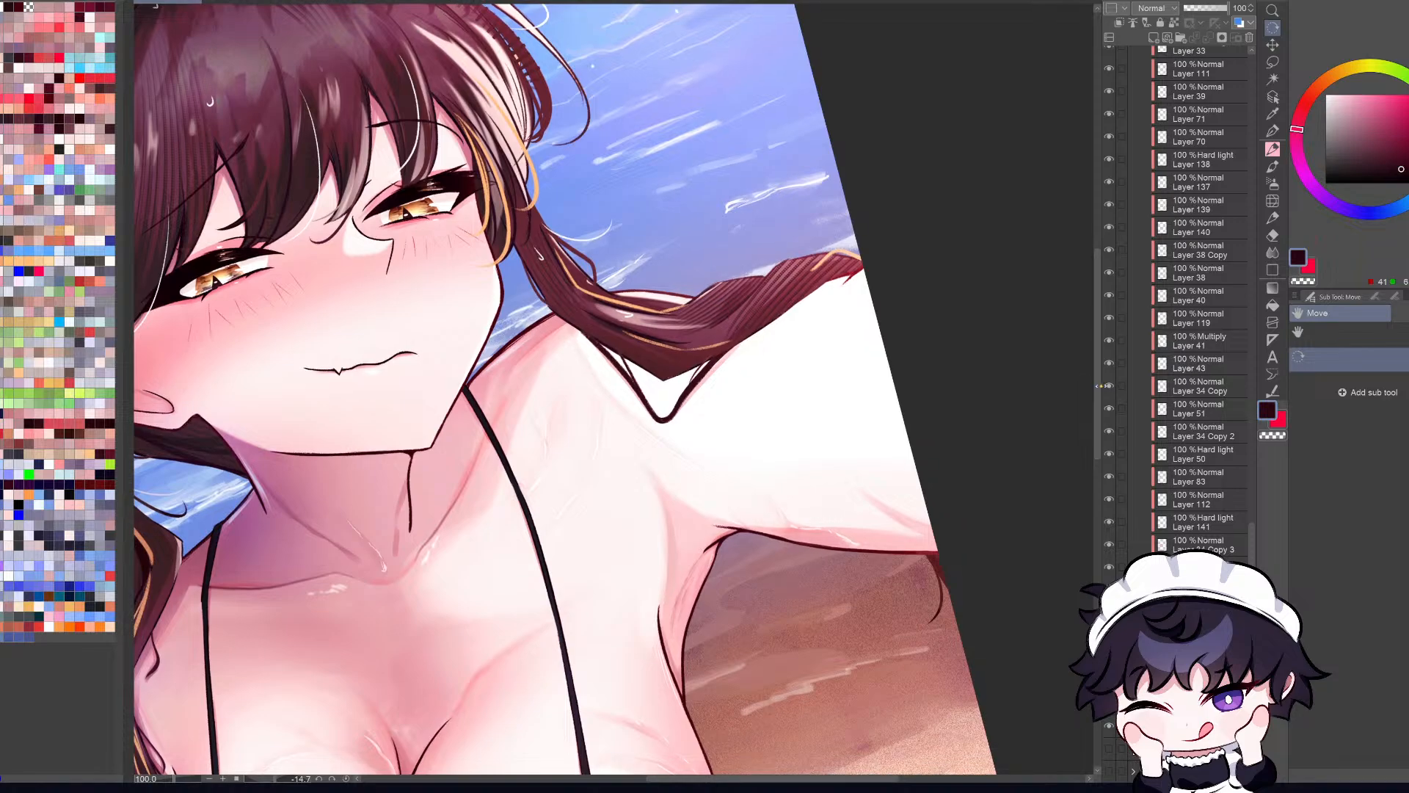
Step: Pick the braid's outline layer, Layer 22, from the canvas and check what it contains by toggling its visibility
left_click_drag(1016, 514, 941, 668)
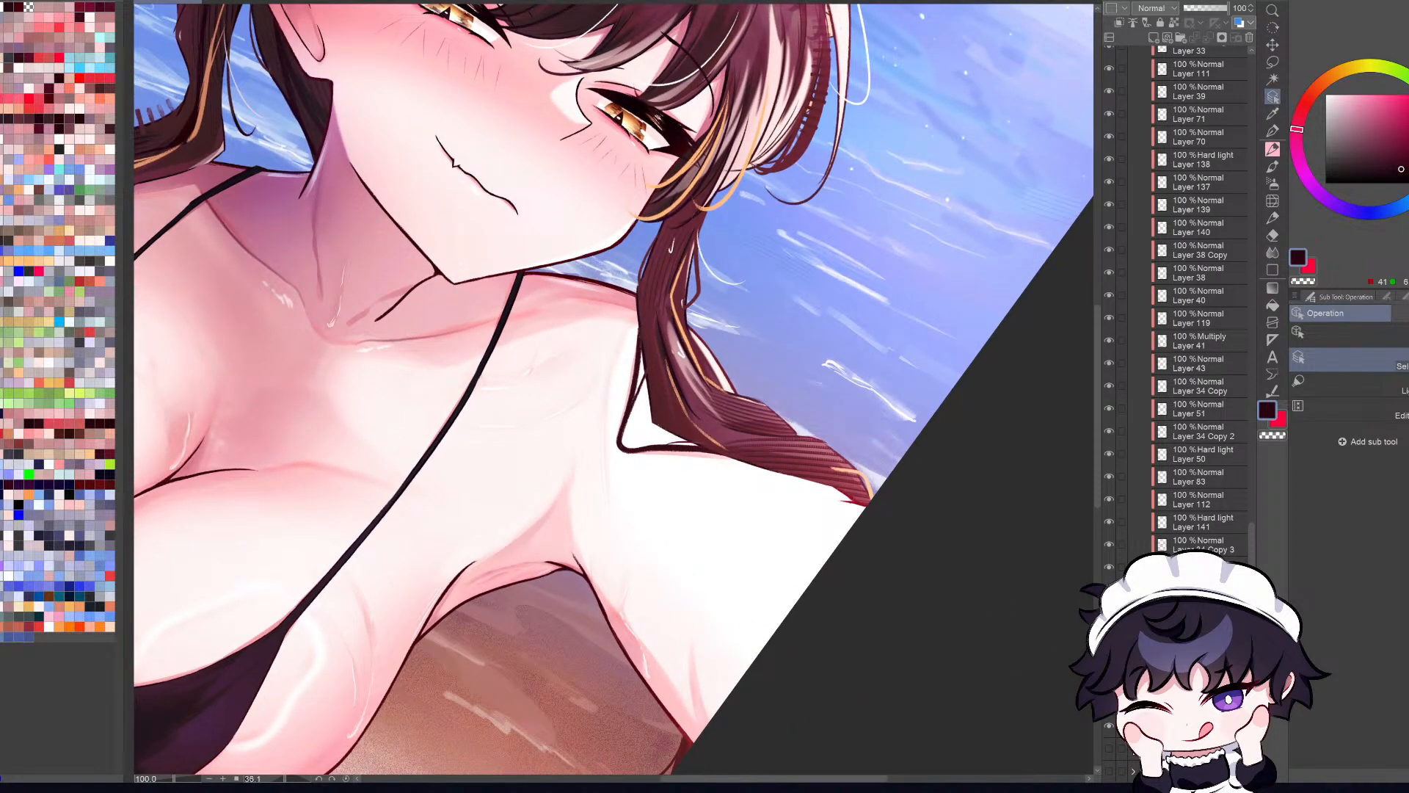
scroll(826, 448, "up", 2)
left_click(855, 435, "ctrl+shift")
left_click_drag(1253, 487, 1252, 638)
scroll(1203, 330, "down", 5)
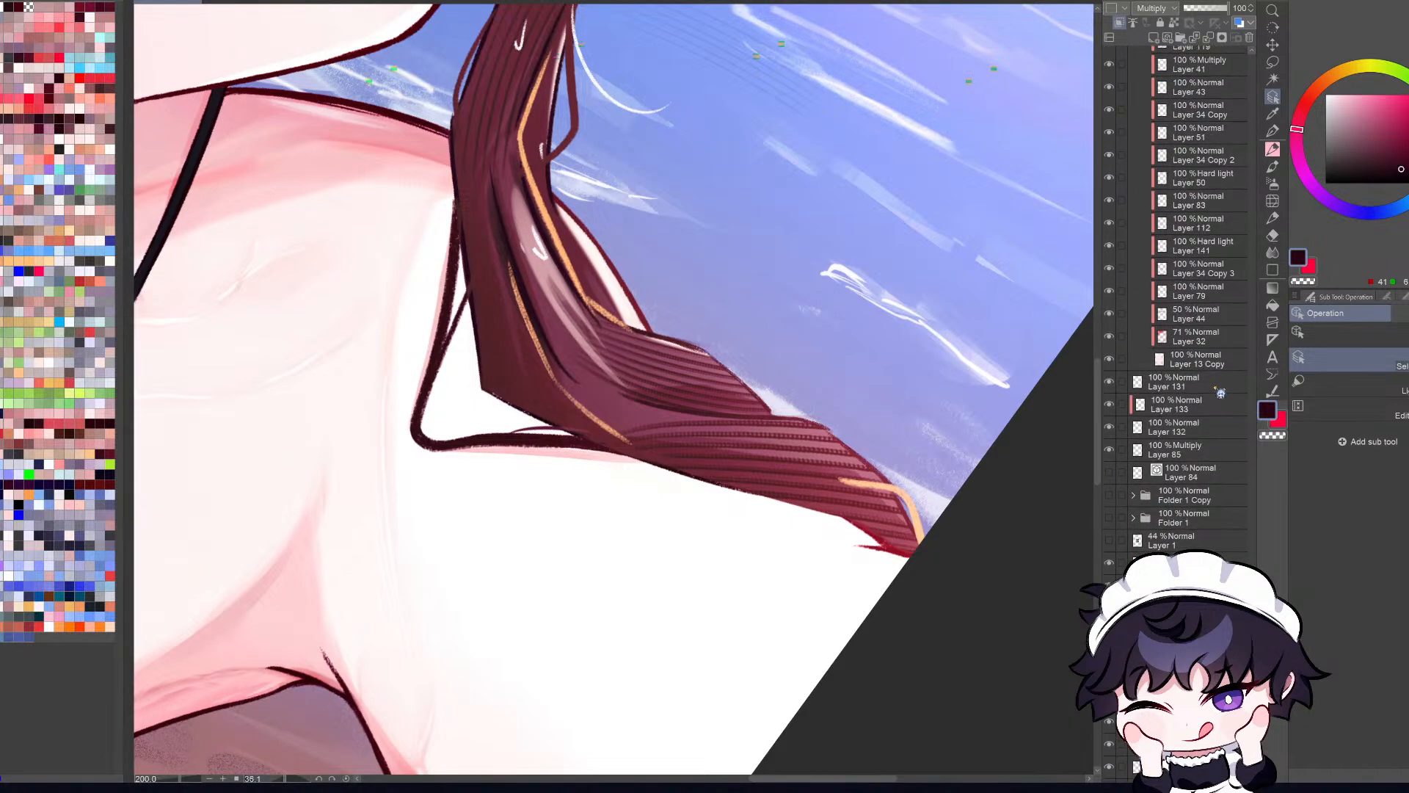
left_click(1220, 369)
left_click(1273, 96)
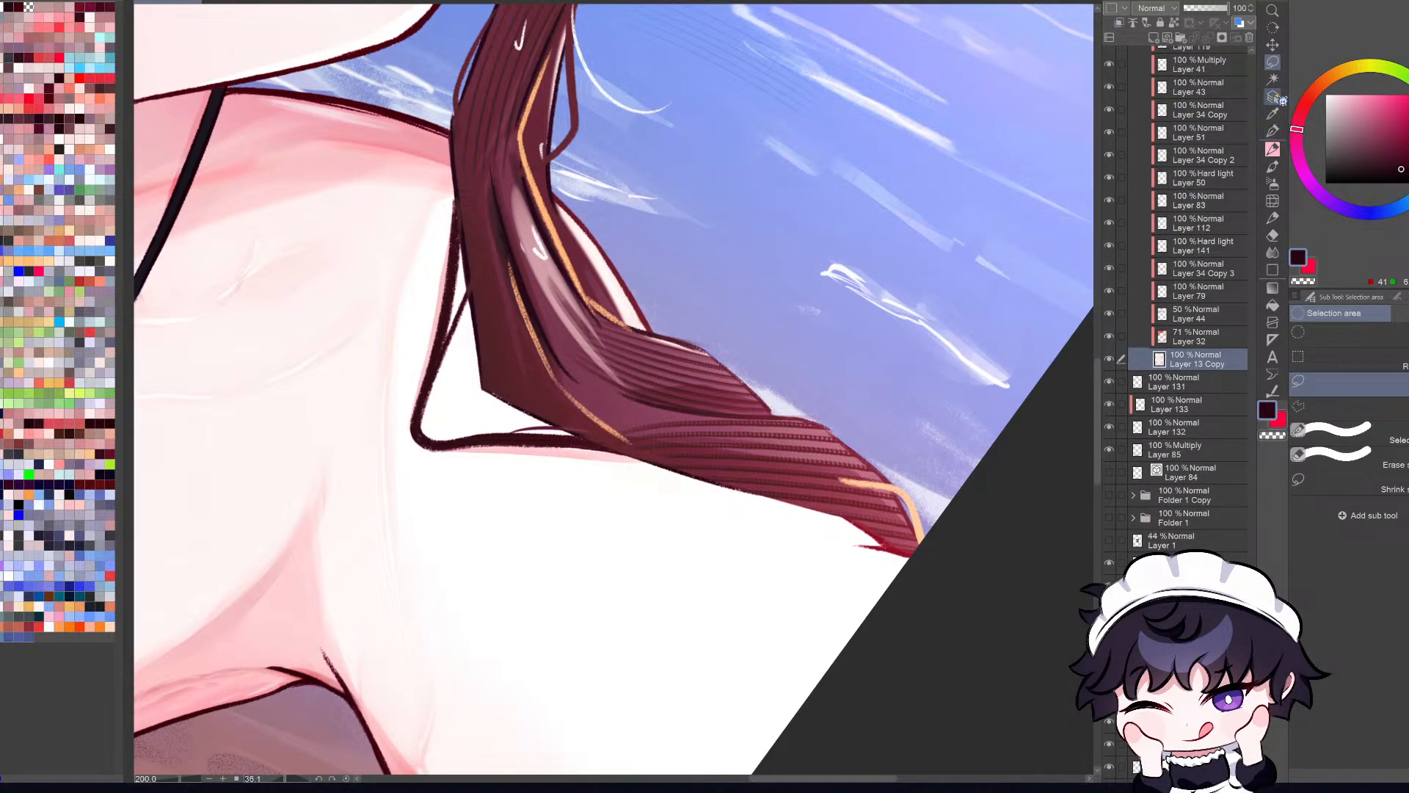
left_click(723, 361)
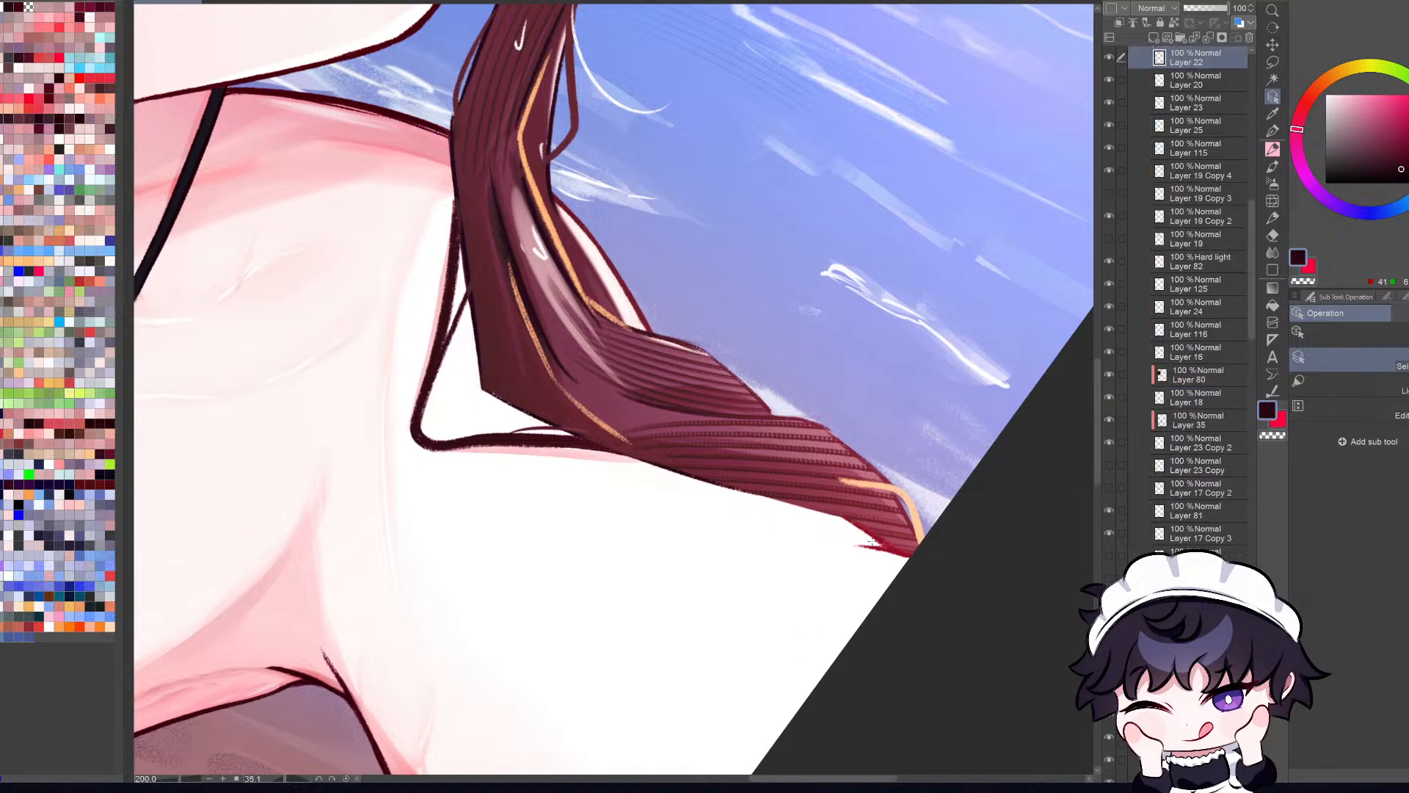
left_click(1111, 58)
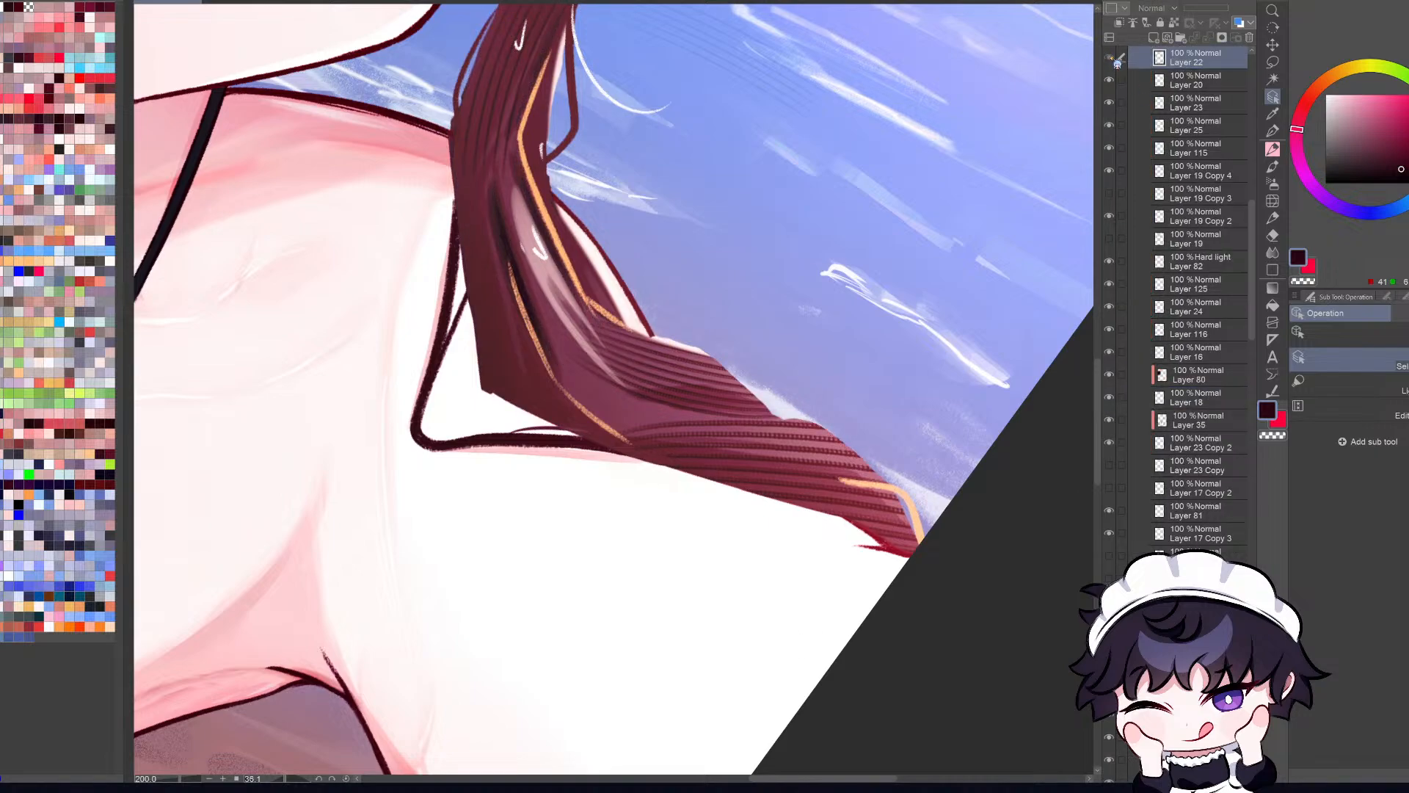
left_click(1109, 58)
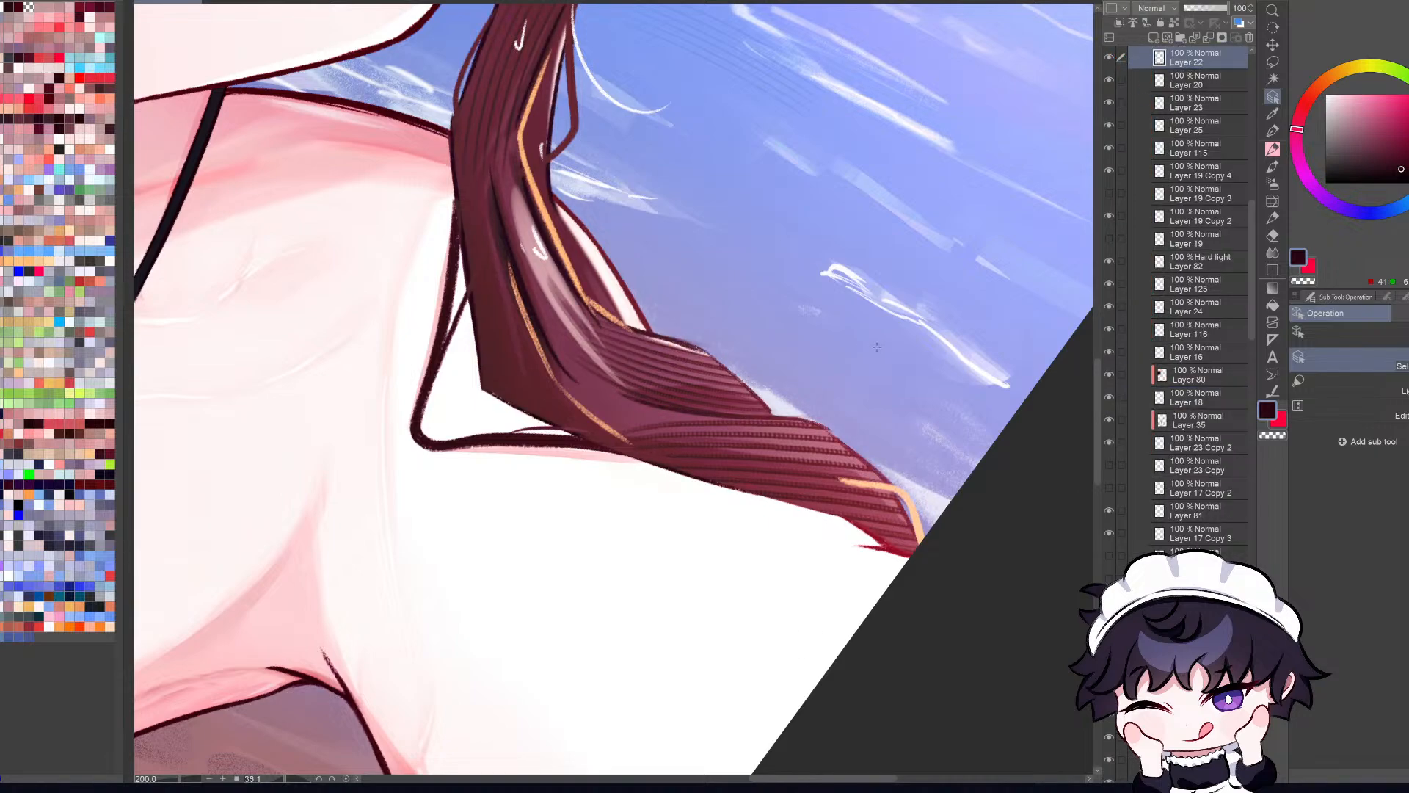
left_click(1110, 57)
left_click(1110, 57)
Step: Touch up the braid's outer contour over the water with a dark Pencil stroke, undoing the first attempt
key("p")
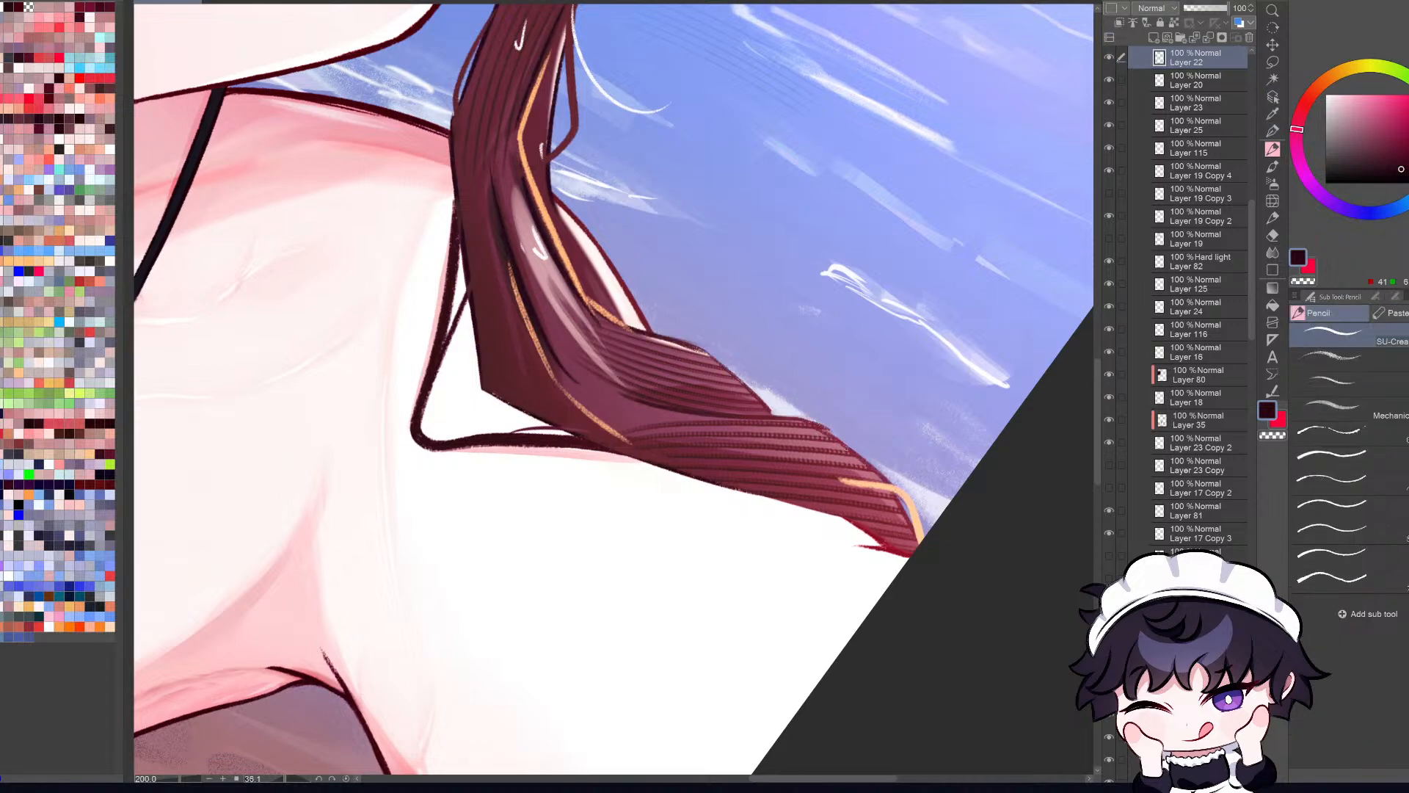
key("c")
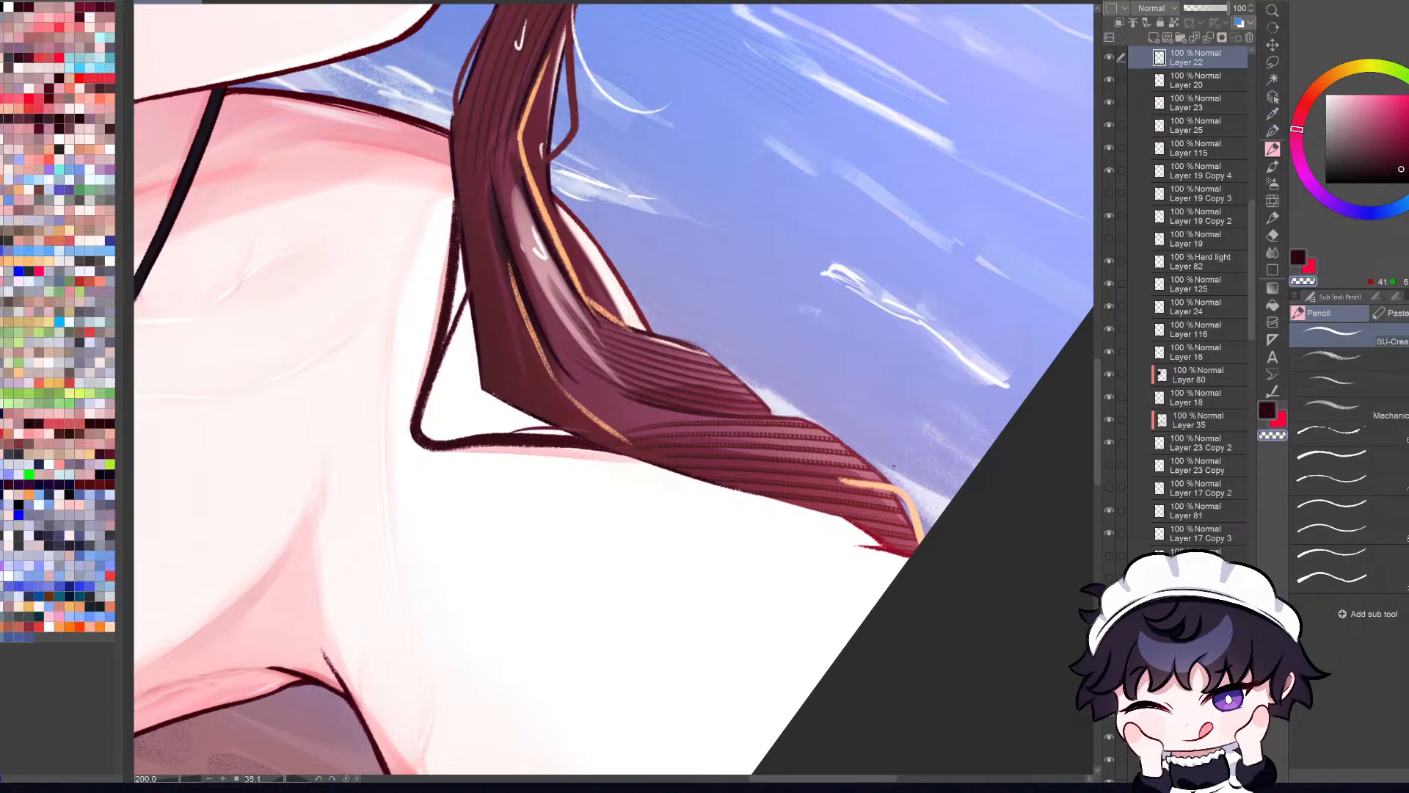
key("c")
key("ctrl+z")
mouse_move(705, 350)
left_mouse_down()
mouse_move(755, 394)
mouse_move(747, 386)
left_mouse_up()
Step: Straighten the canvas and check the braid in the full view, mirrored and in normal orientation
key("ctrl+0")
key("r")
left_click_drag(832, 692, 976, 511)
key("ctrl+0")
key("h")
key("h")
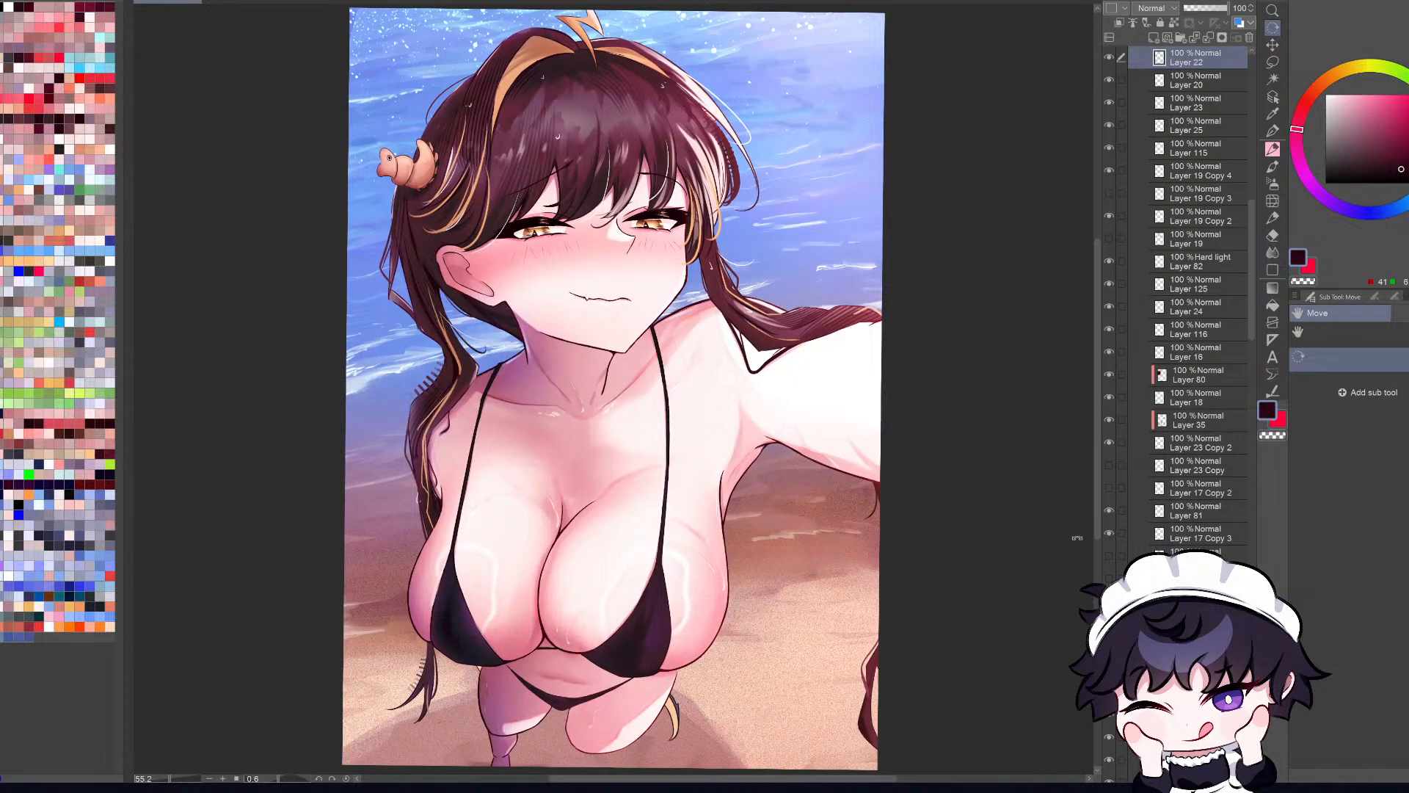
scroll(870, 343, "down", 2)
key("ctrl+0")
Step: Pick the braid's shading and color layers from the canvas and inspect what each contributes by toggling its visibility
left_click(1277, 99)
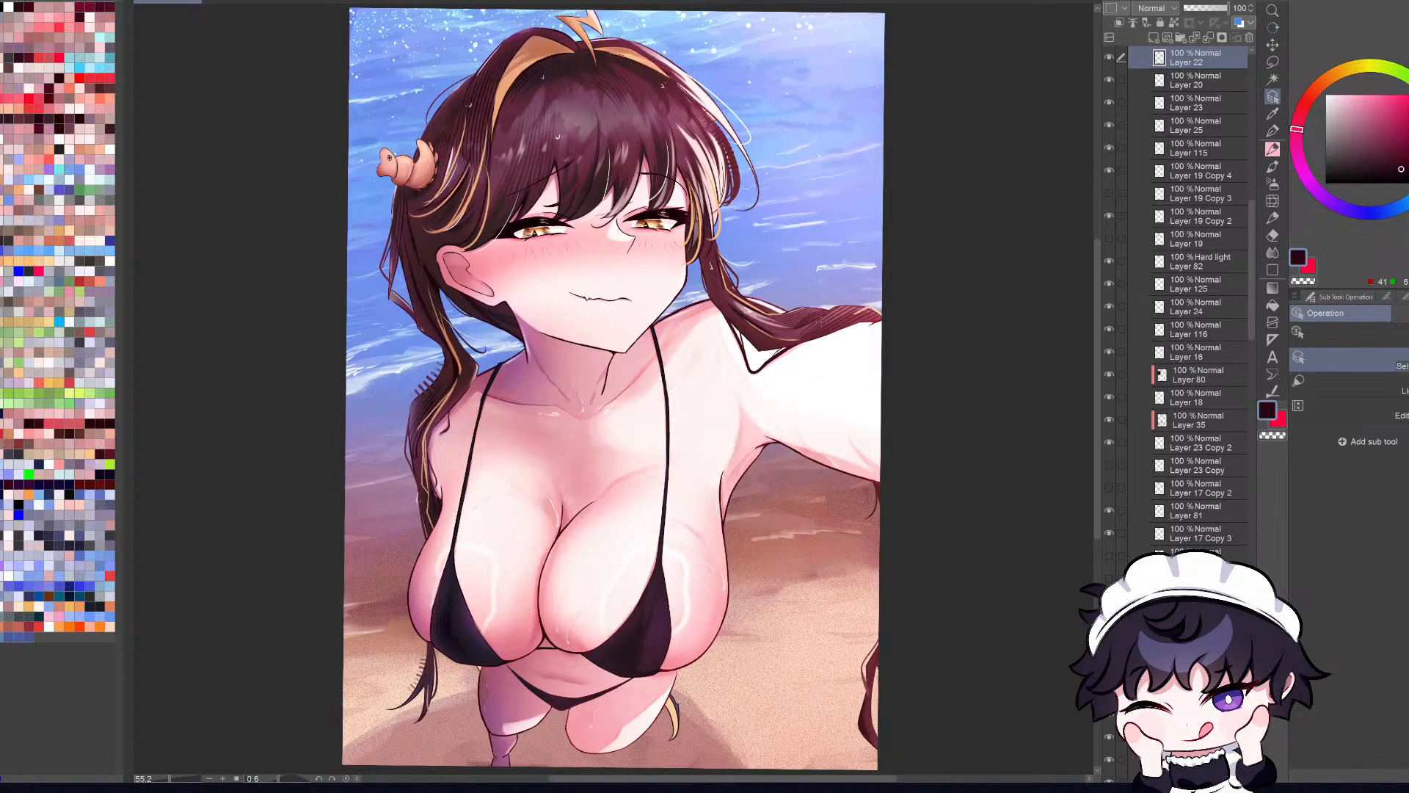
scroll(828, 323, "up", 3)
left_click(850, 314)
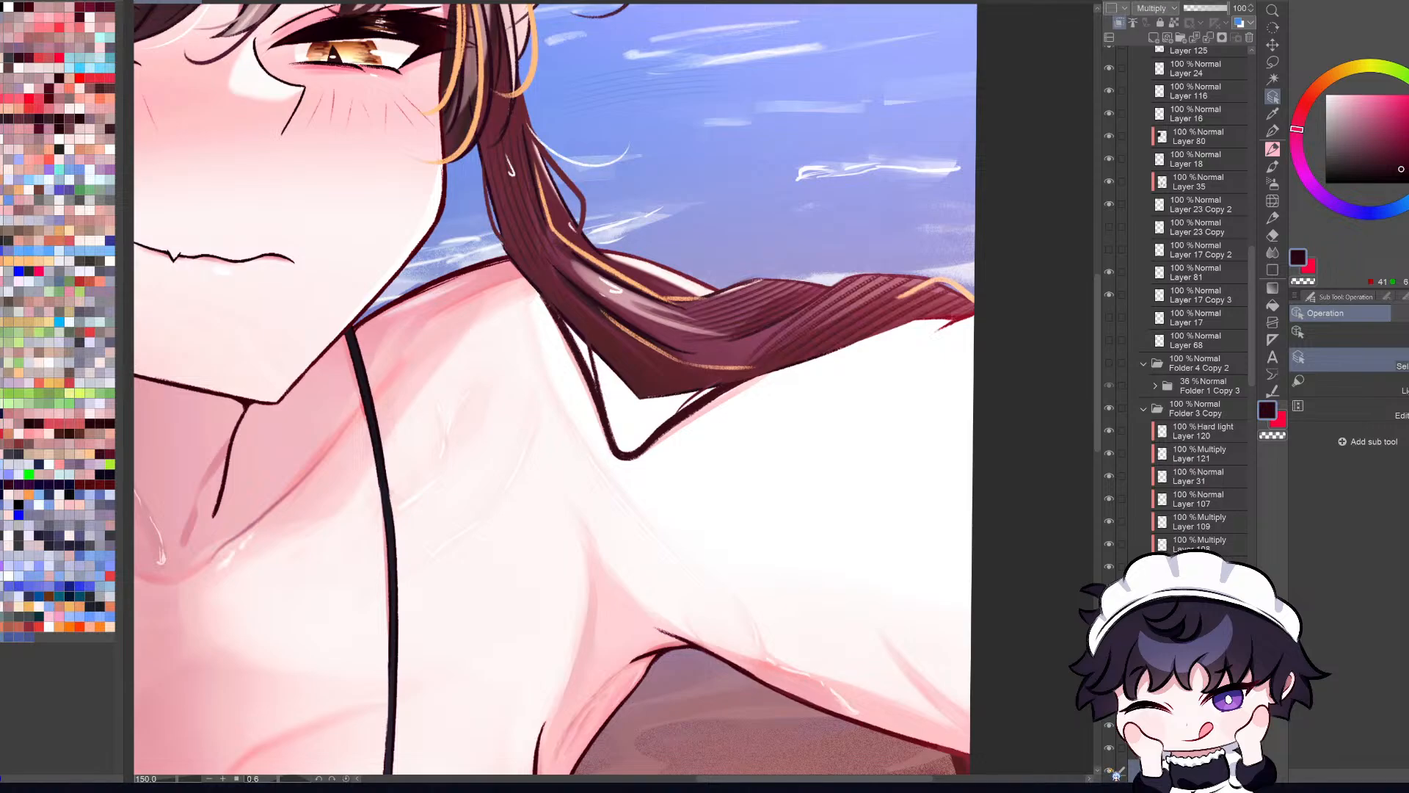
key("ctrl+0")
key("e")
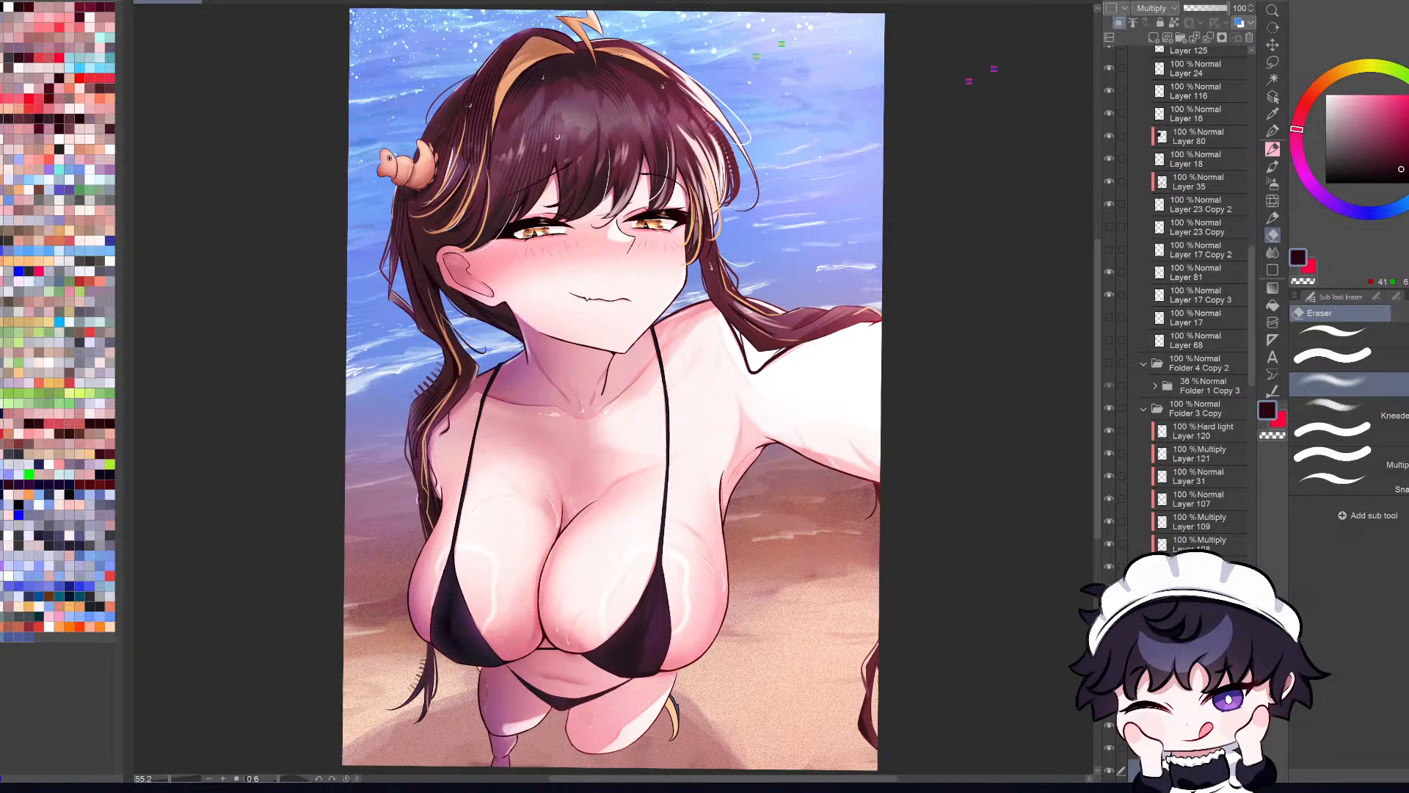
scroll(862, 321, "up", 4)
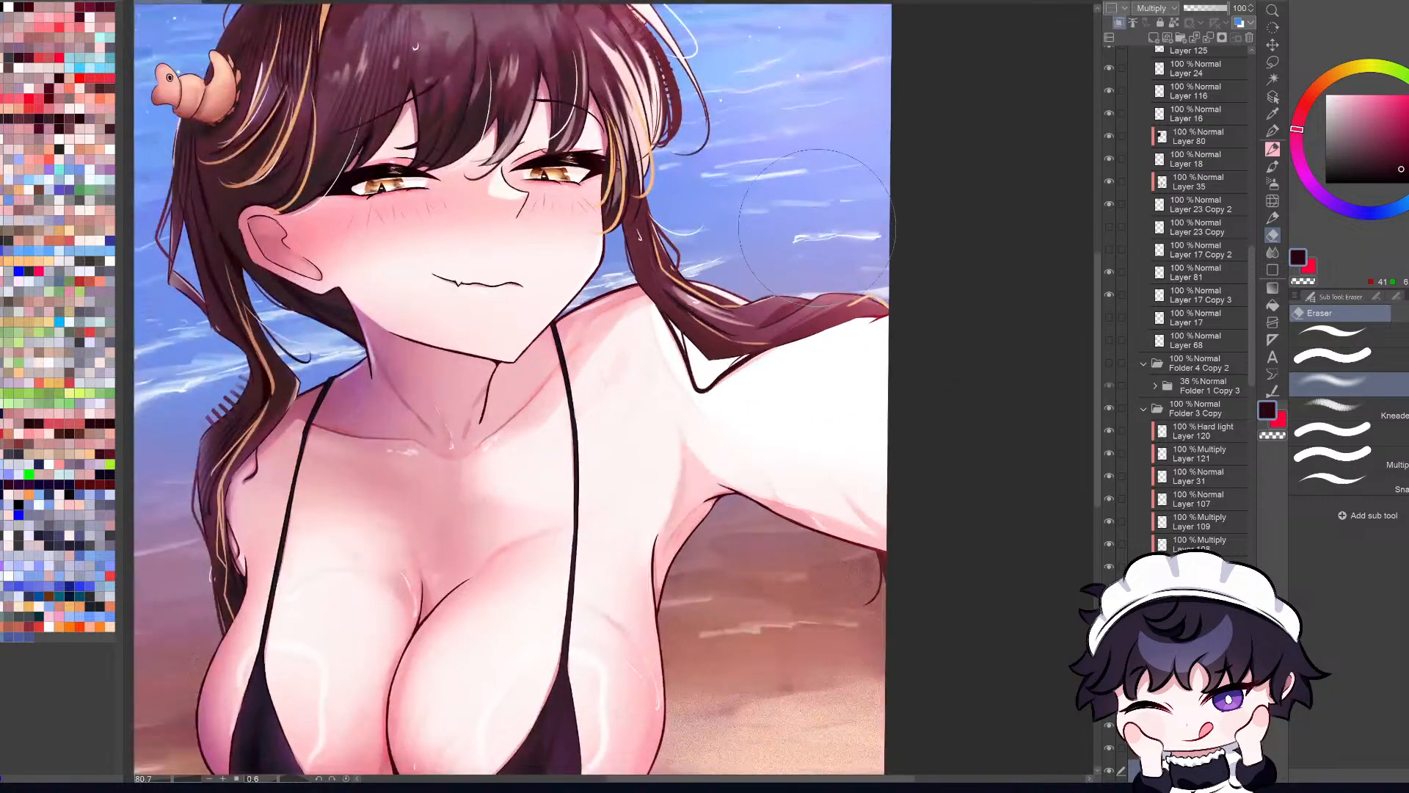
scroll(832, 242, "up", 1)
key("o")
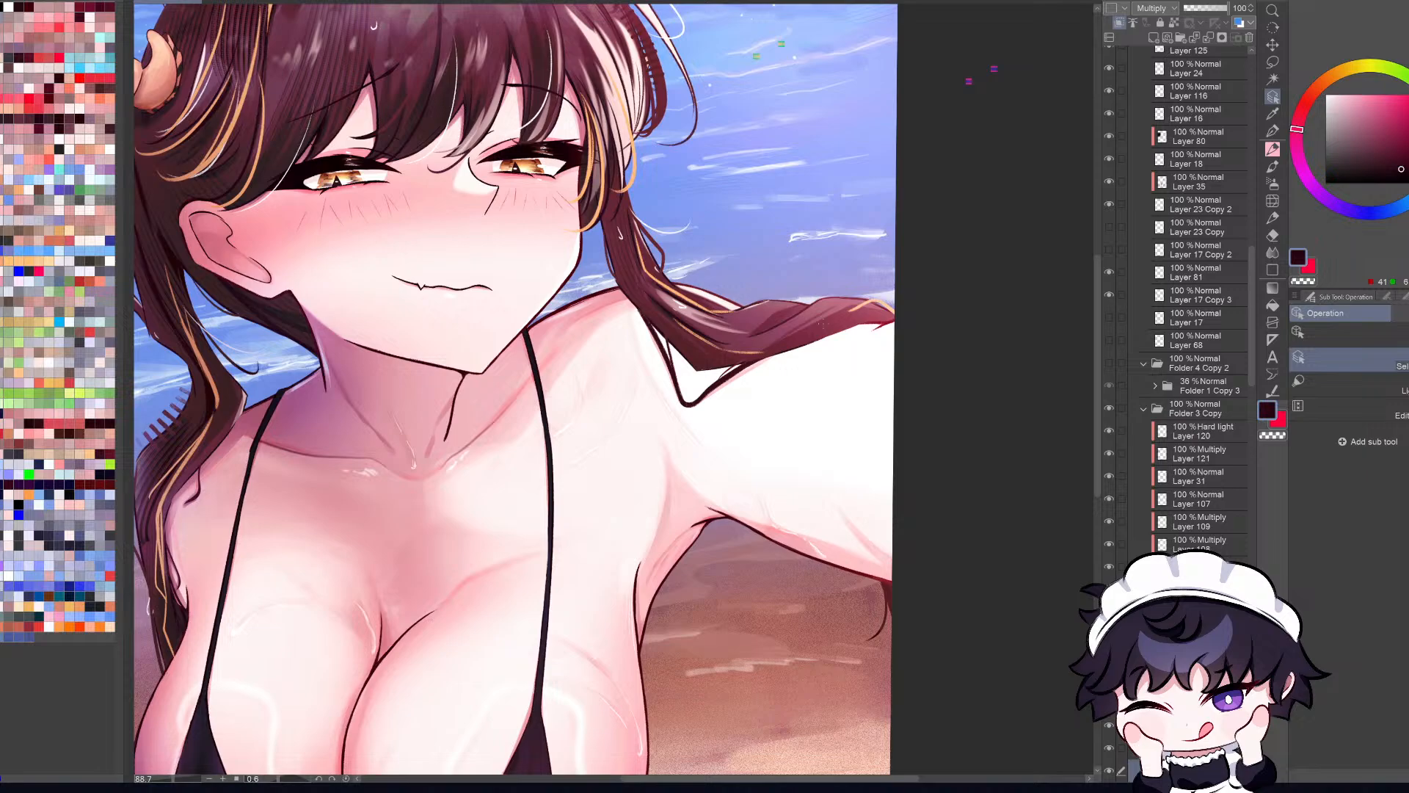
scroll(1197, 293, "down", 2)
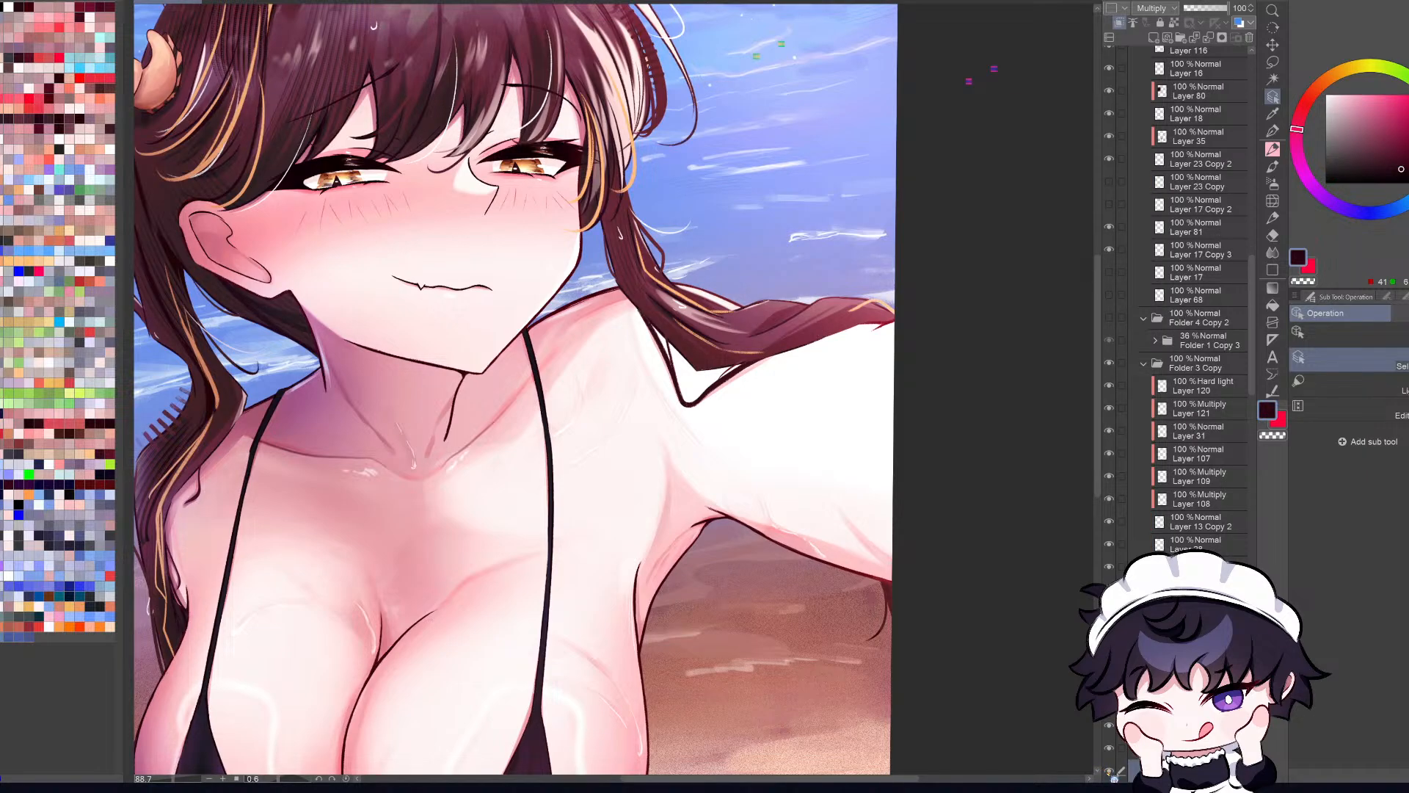
left_click(1110, 771)
left_click(1111, 771)
scroll(631, 267, "up", 3)
left_click(669, 277)
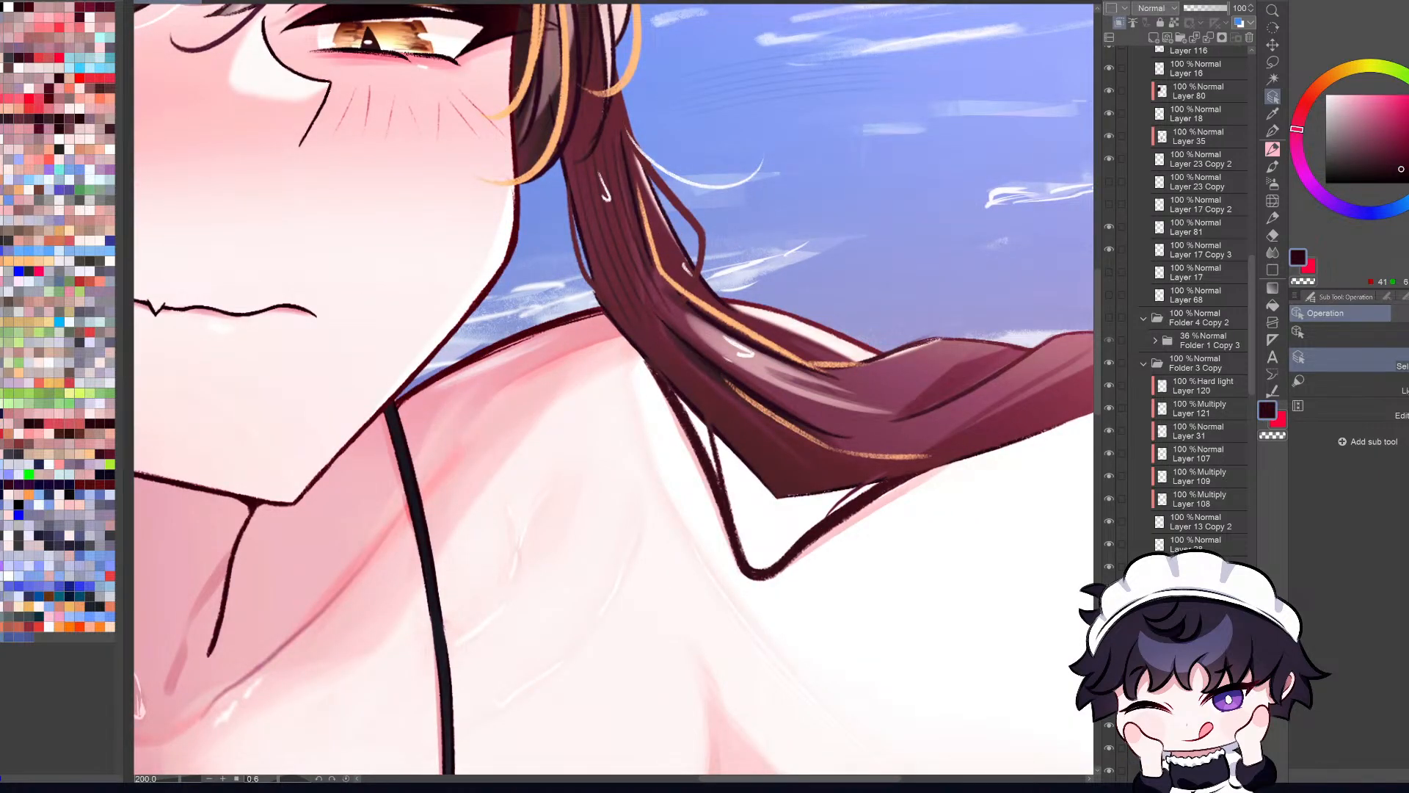
left_click(1108, 646)
key("ctrl+0")
Step: Pick the shading layer of the hair above the eye and inspect it by toggling its visibility
scroll(523, 175, "up", 6)
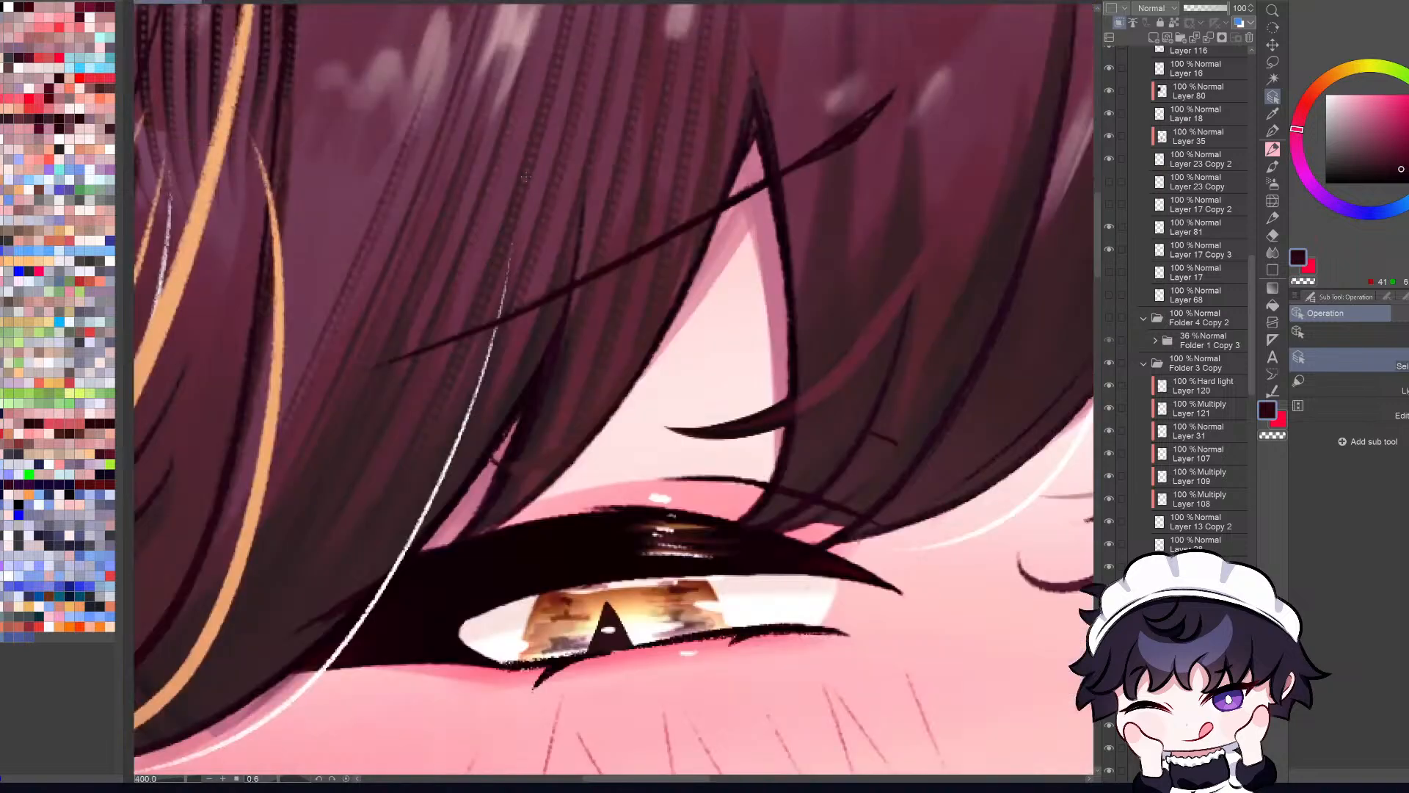
left_click(523, 175)
key("ctrl+0")
left_click(1110, 726)
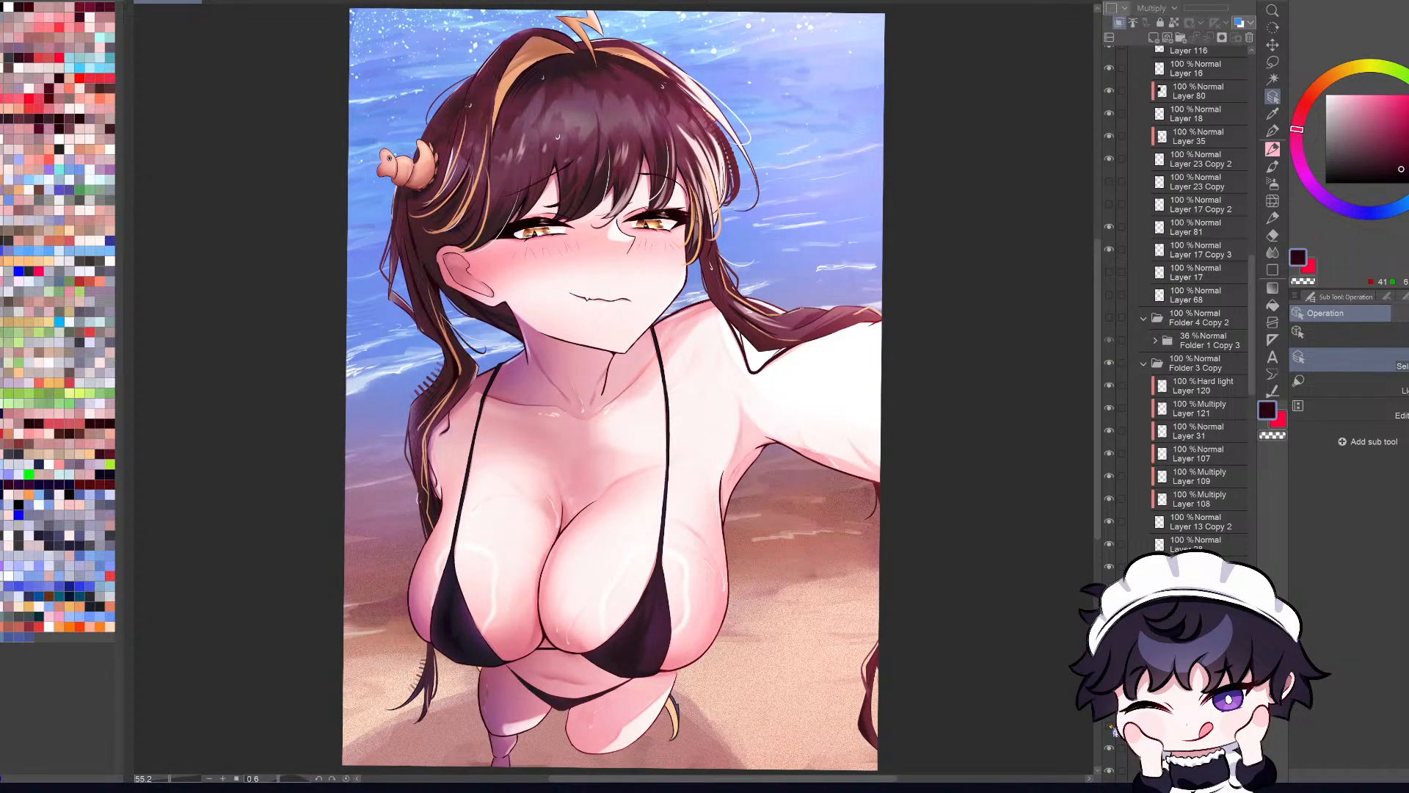
left_click(1109, 726)
scroll(519, 181, "up", 6)
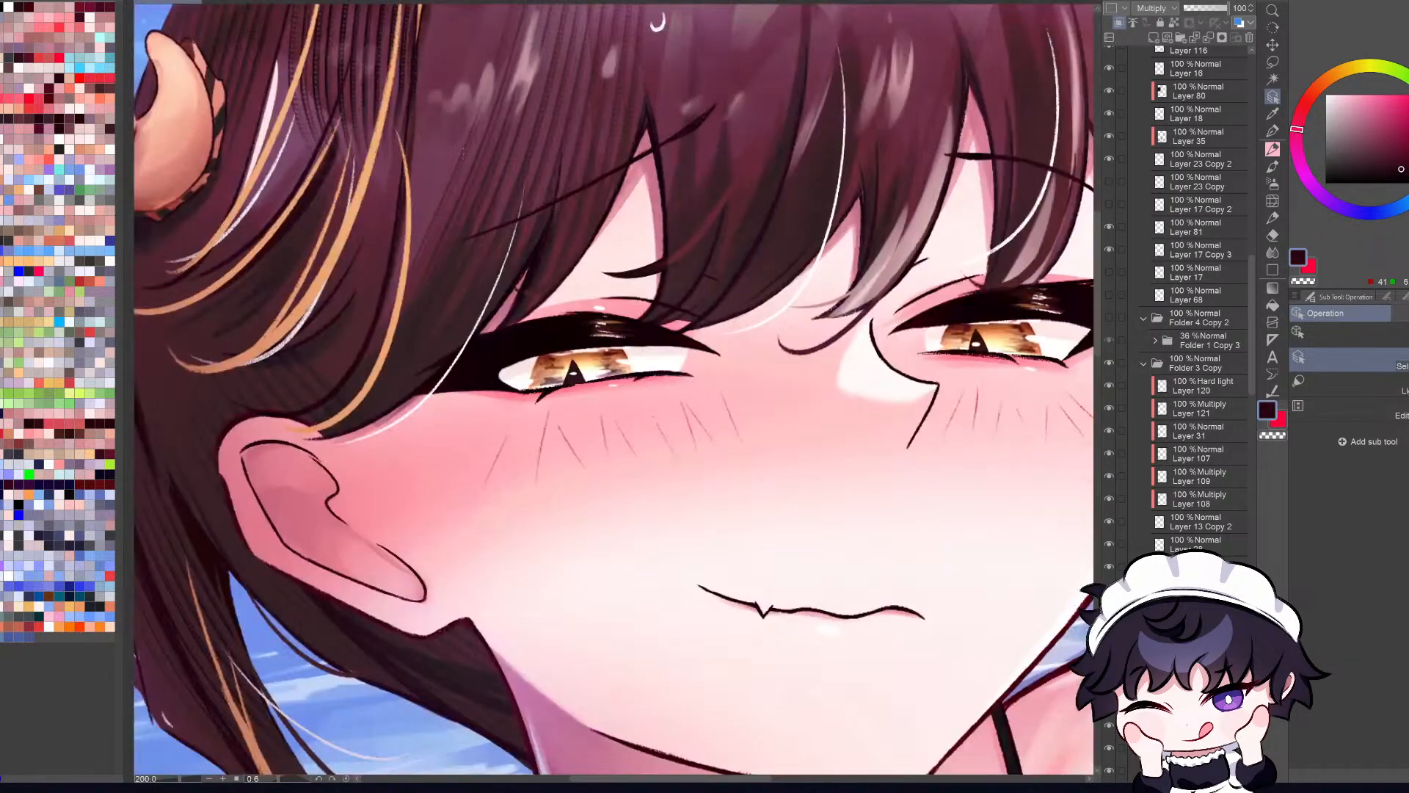
key("ctrl+0")
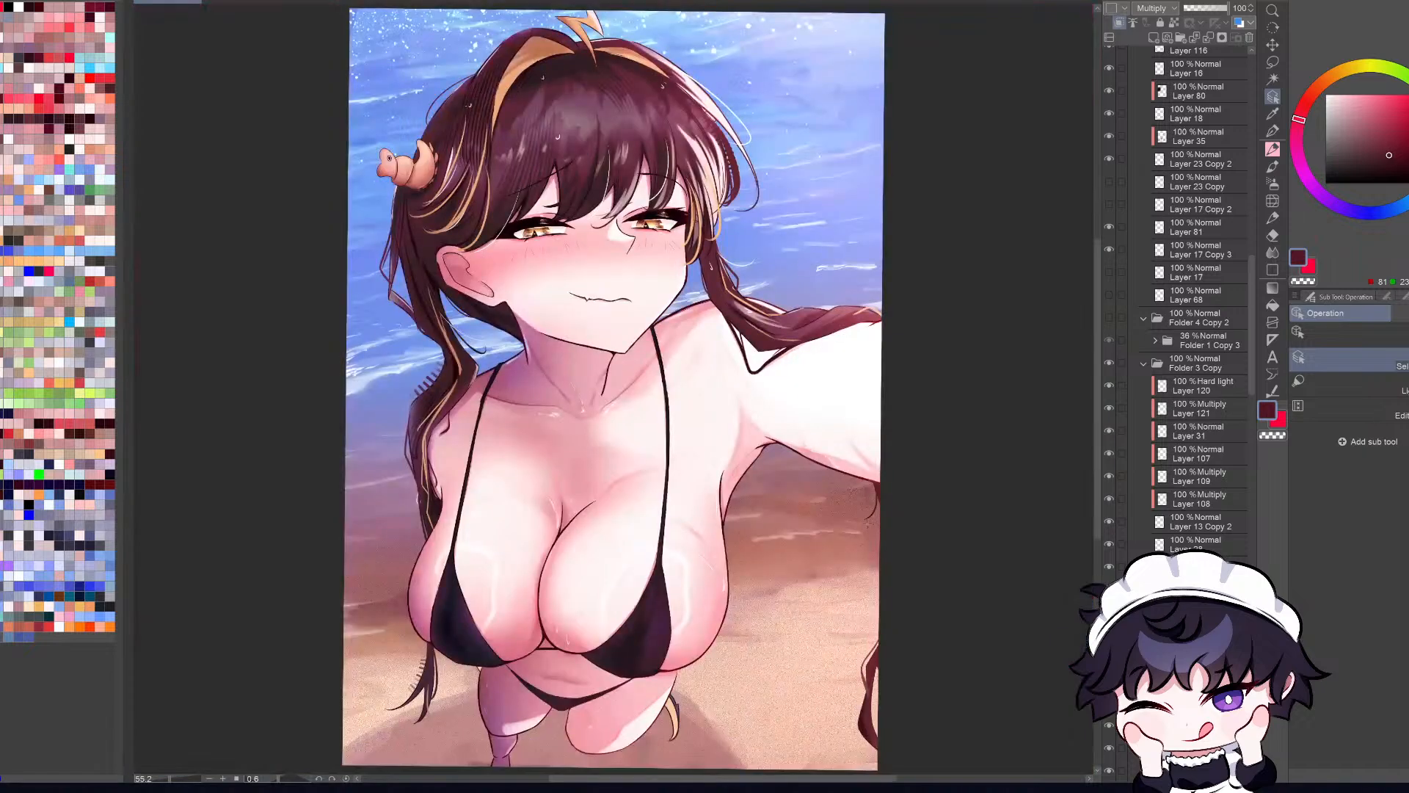
Step: Go through the brush presets and select number 10 in the LP brush set
scroll(852, 365, "up", 1)
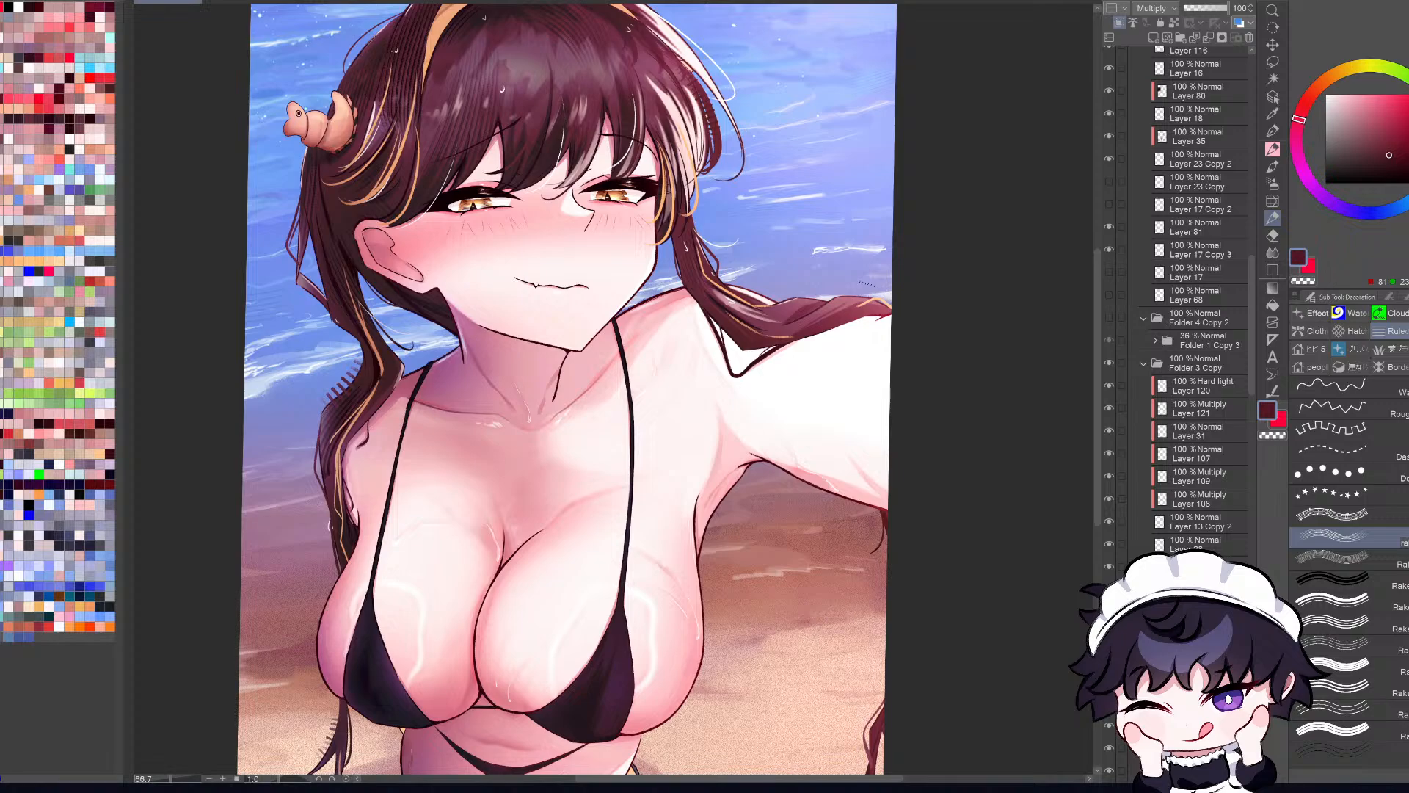
key("b")
key("b")
key("b")
key("b")
left_click(1355, 334)
left_click(1315, 334)
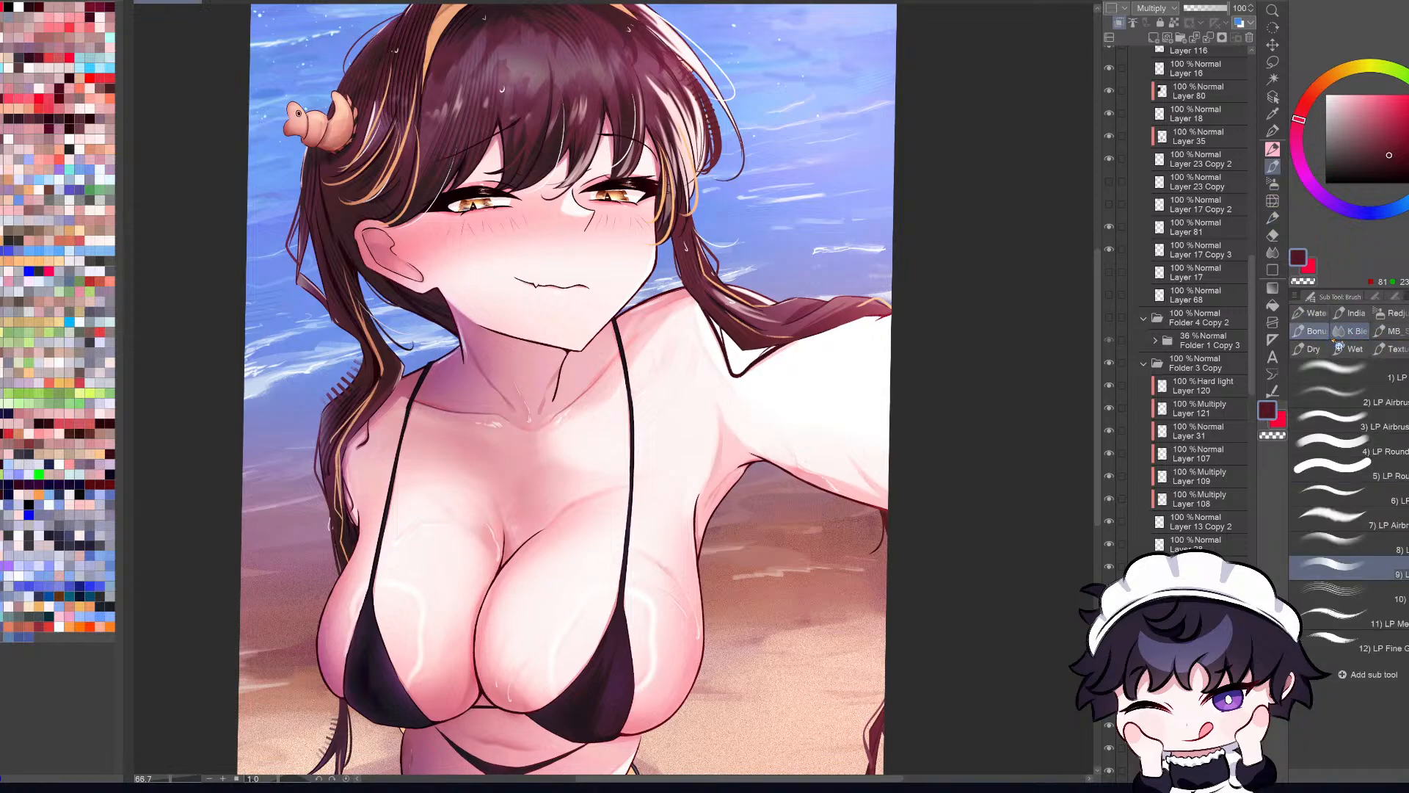
left_click(1343, 591)
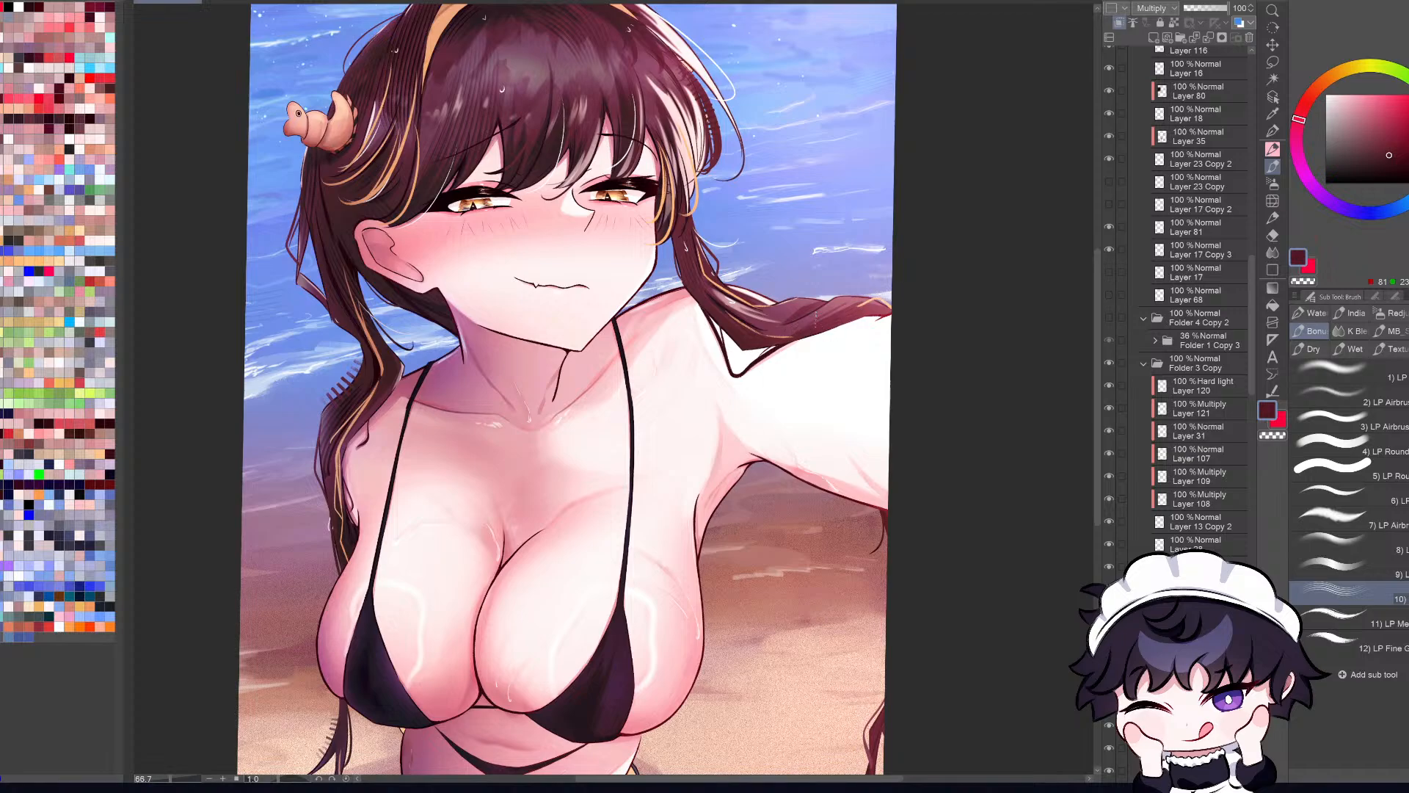
Step: Examine the whole illustration in mirrored and normal orientation and at reduced sizes
key("ctrl+0")
key("h")
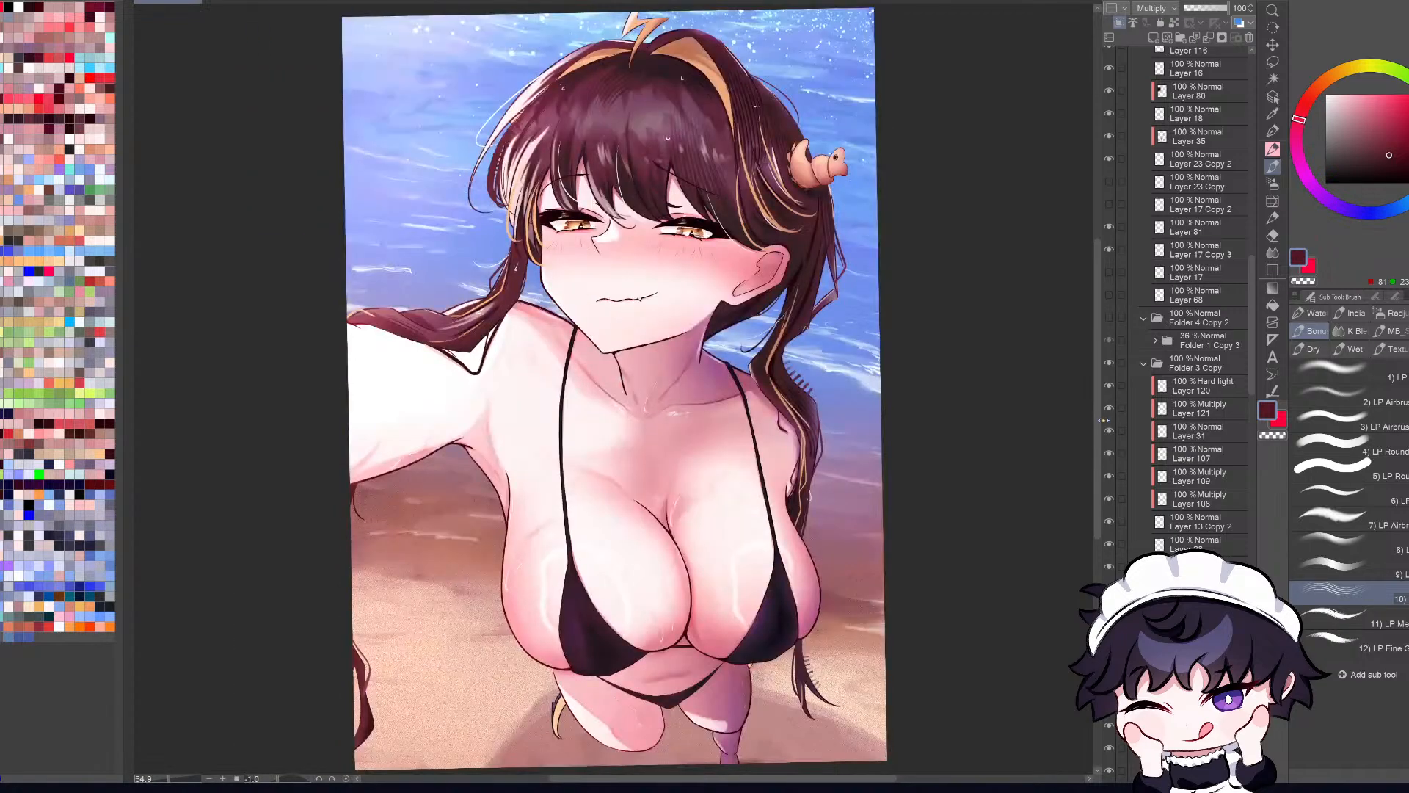
key("h")
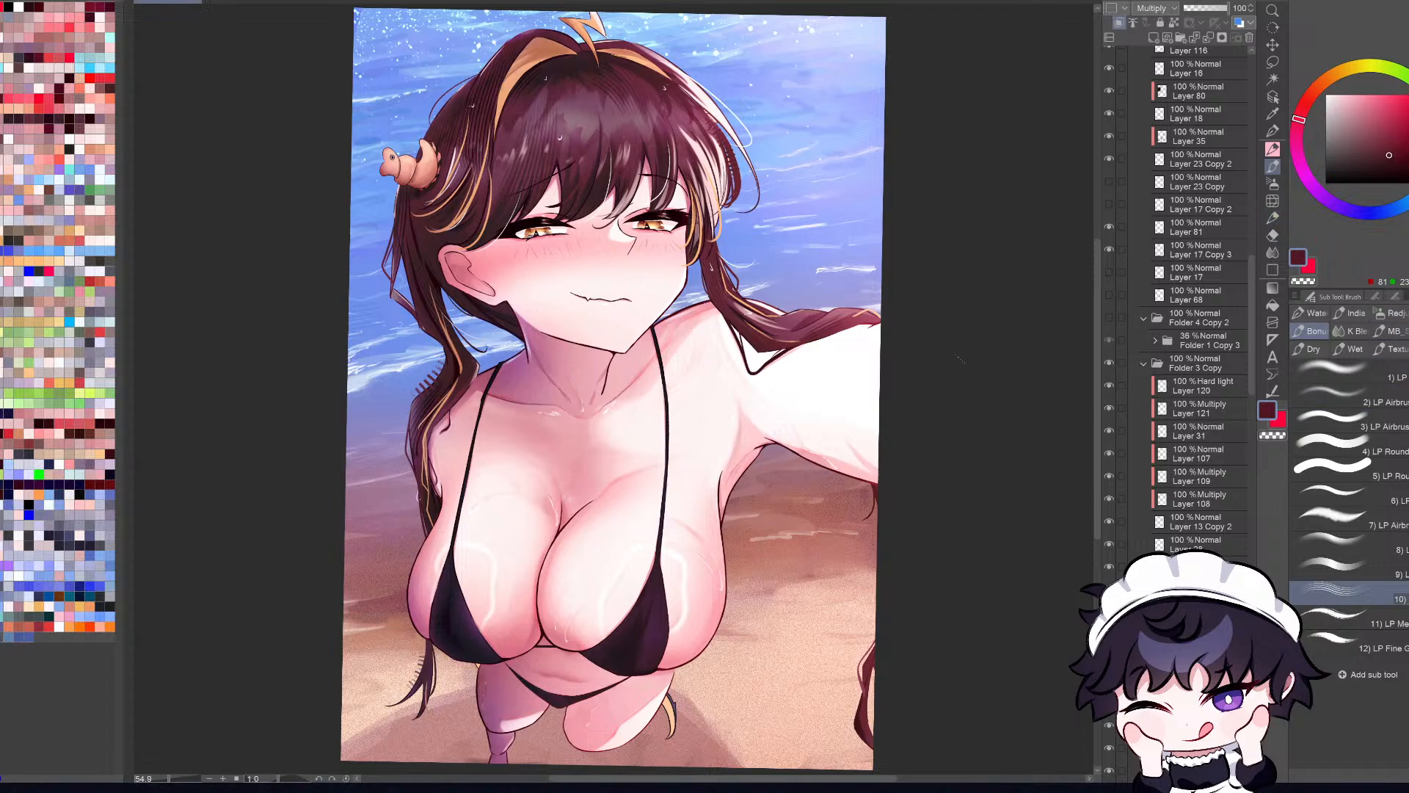
scroll(878, 389, "down", 2)
scroll(879, 375, "up", 1)
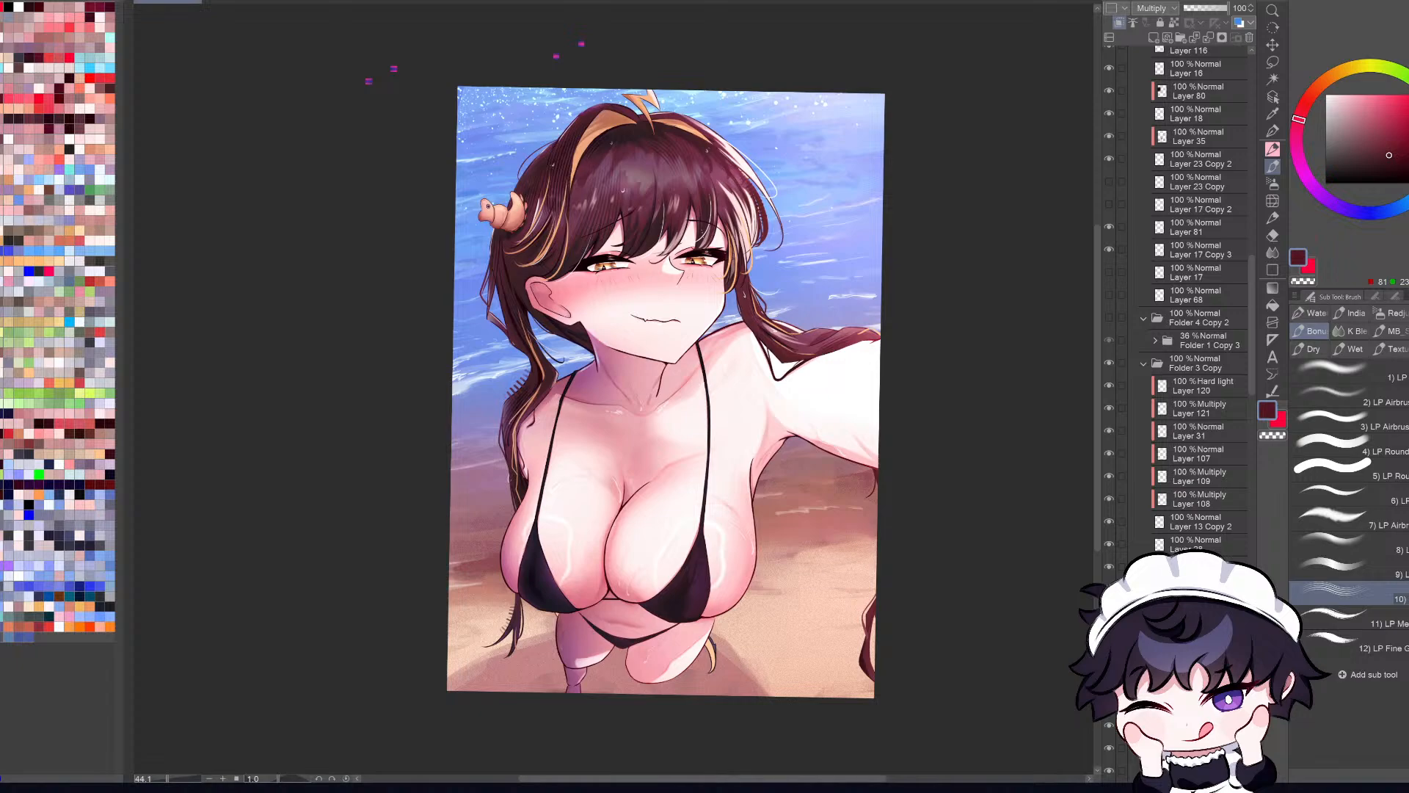
scroll(804, 458, "down", 5)
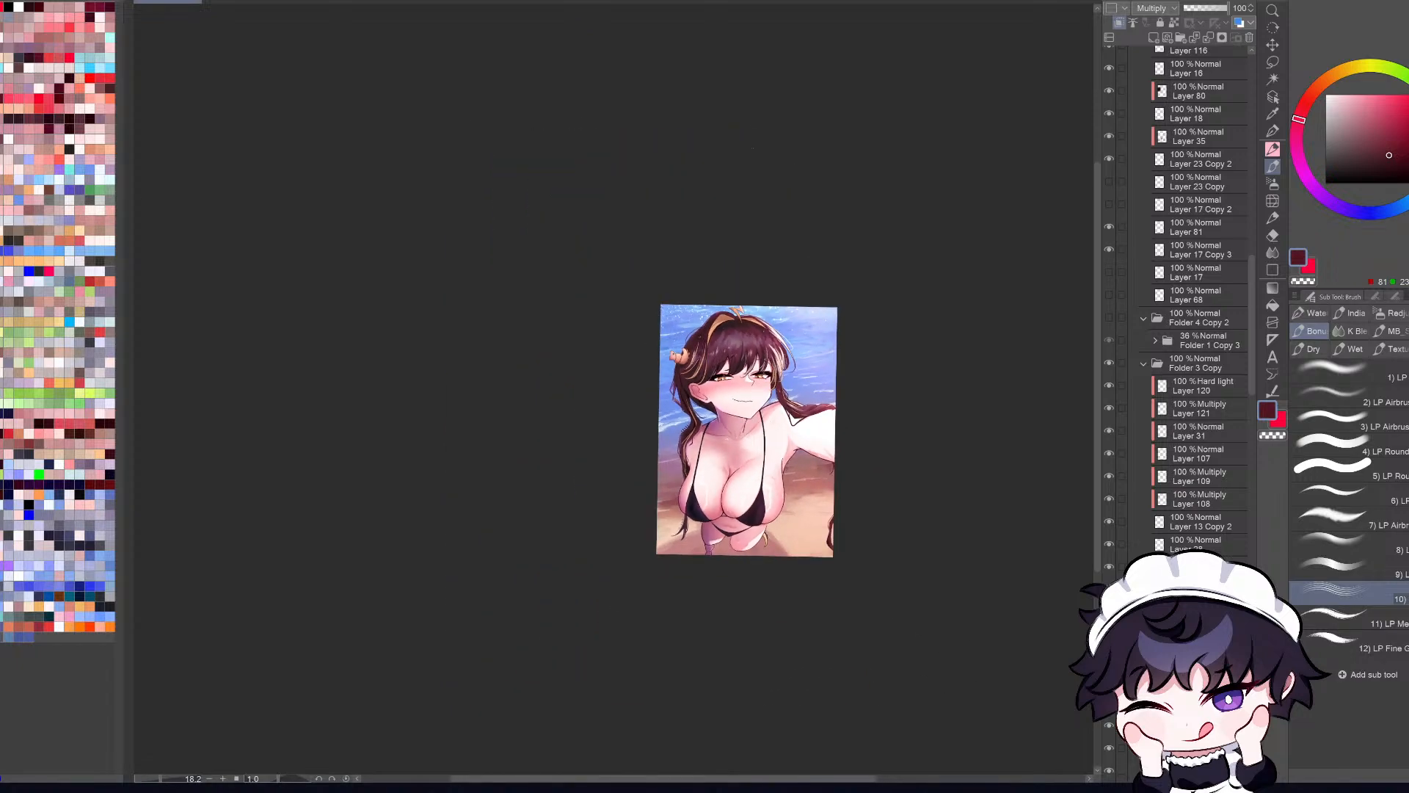
scroll(792, 535, "up", 3)
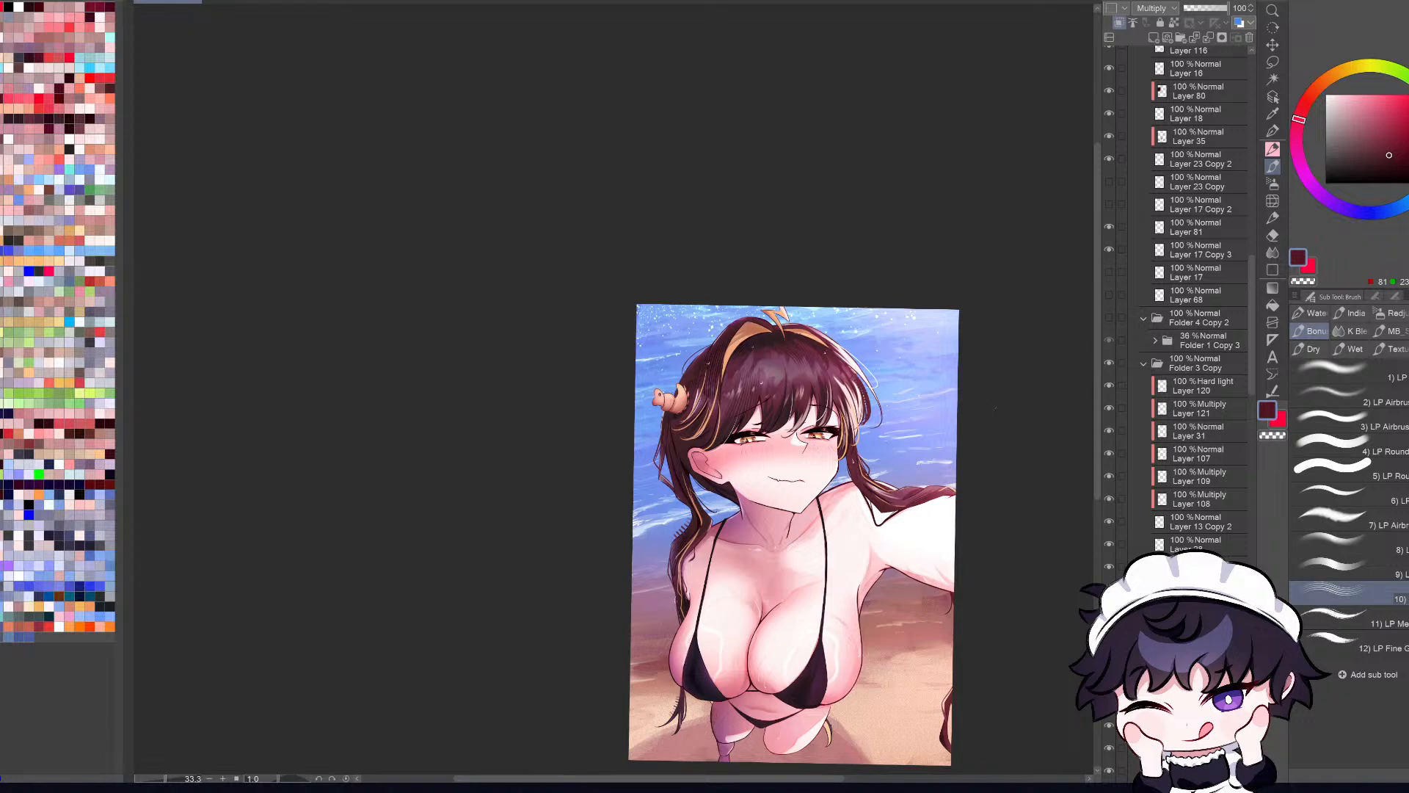
scroll(796, 534, "up", 2)
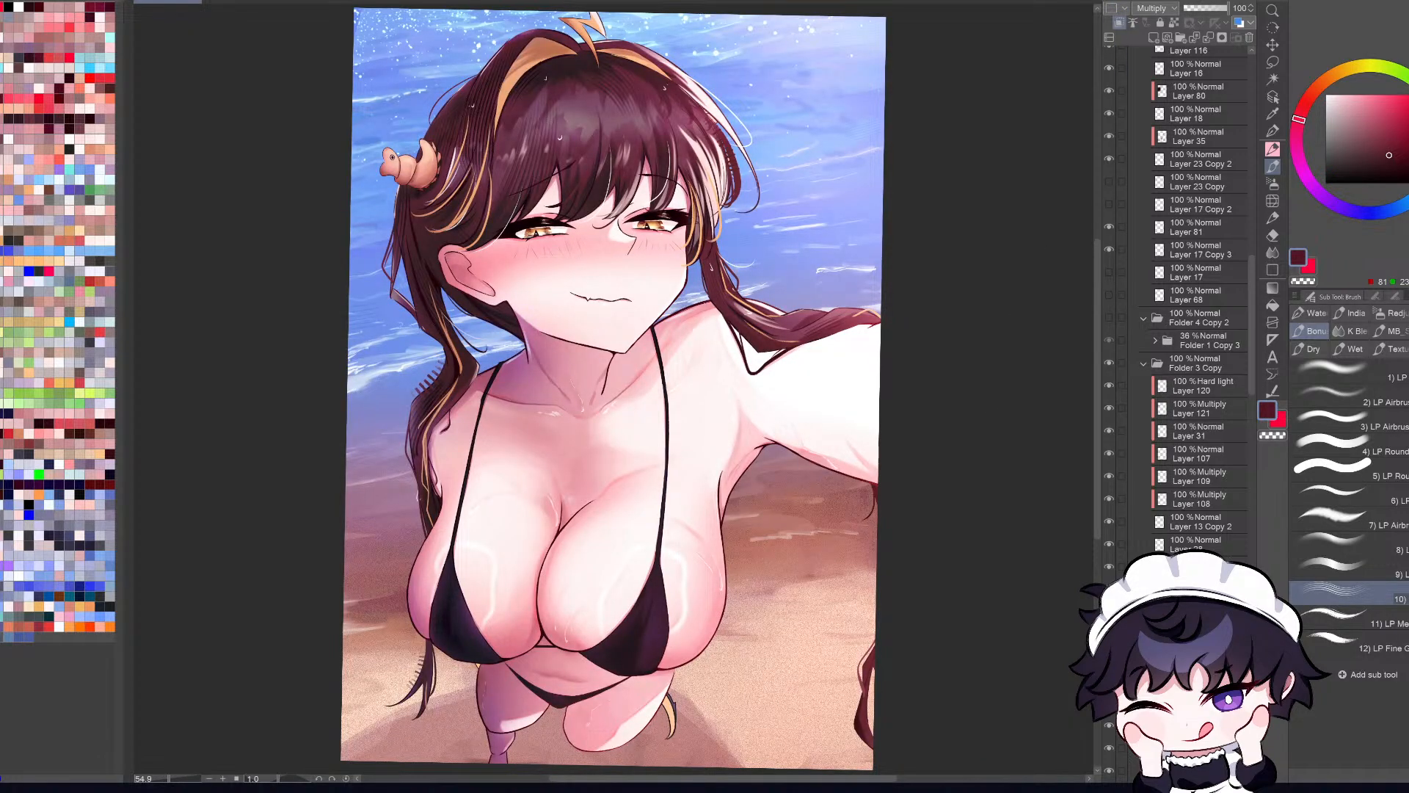
Step: Hide Folder 3 Copy to expose the line art and select the braid's outline layer, Layer 22
left_click(1109, 363)
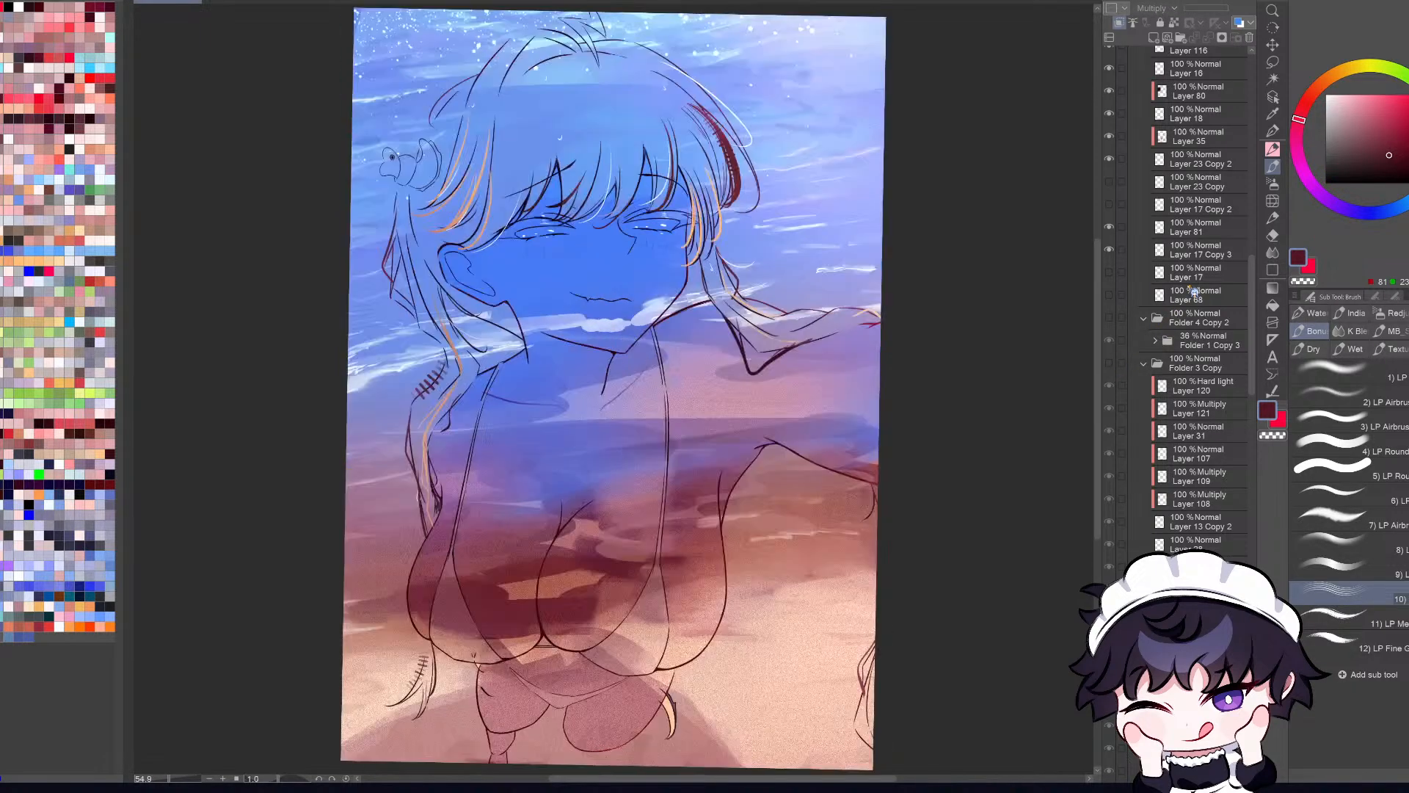
left_click(1269, 101)
scroll(852, 308, "up", 3)
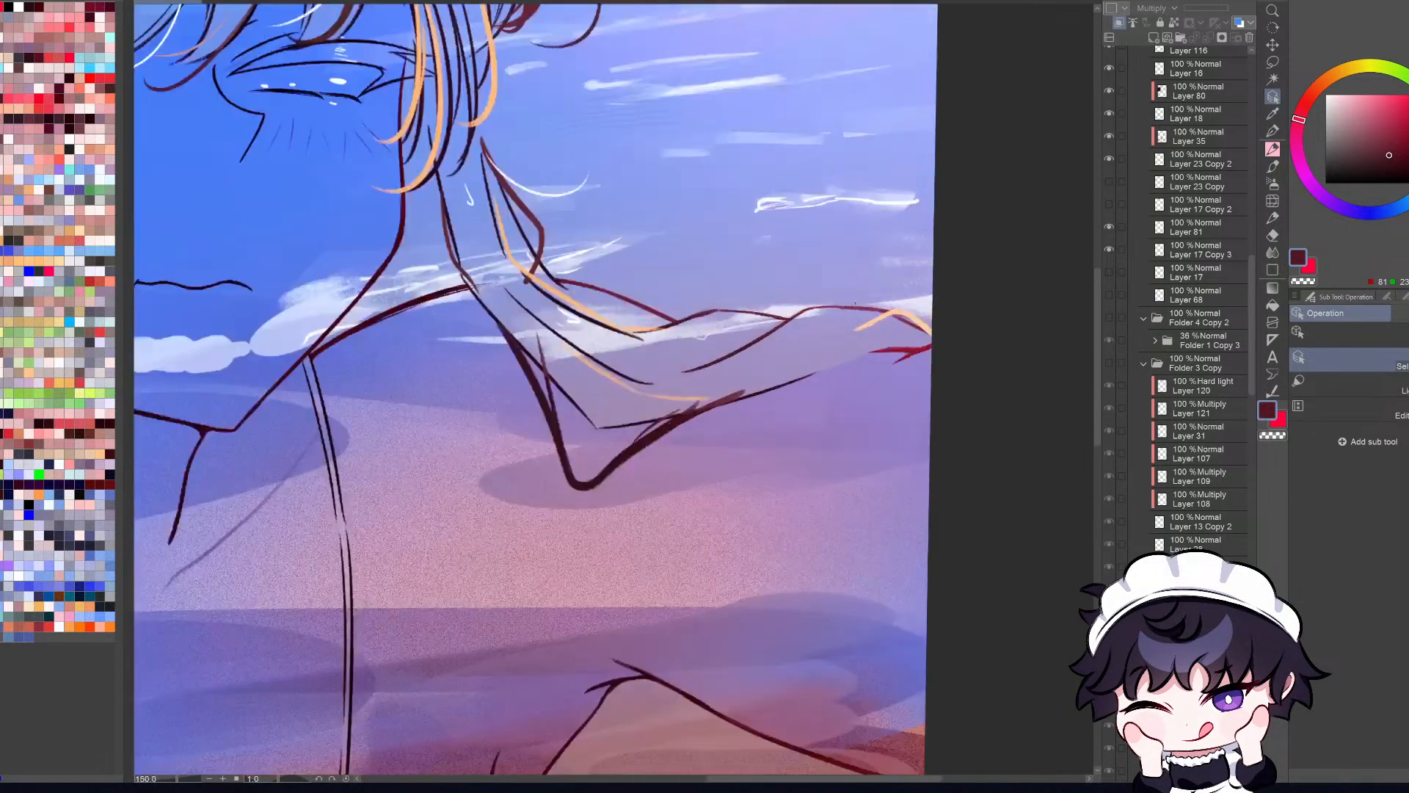
left_click(862, 307)
left_click(1108, 58)
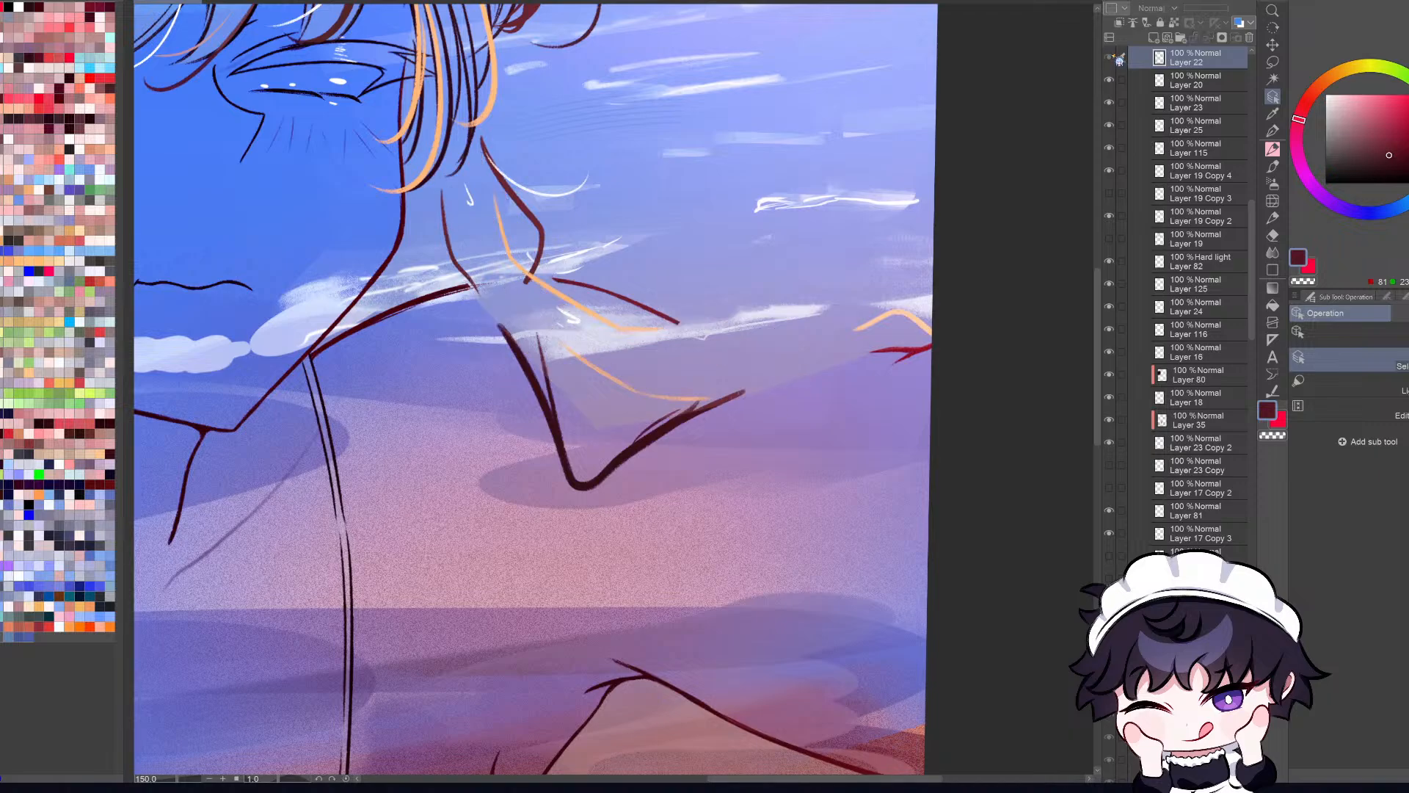
left_click(1109, 58)
Step: Sample the dark outline color and erase the braid's outer contour from the bend to the tip over the arm
right_click(774, 331)
key("r")
left_click_drag(1025, 522, 869, 738)
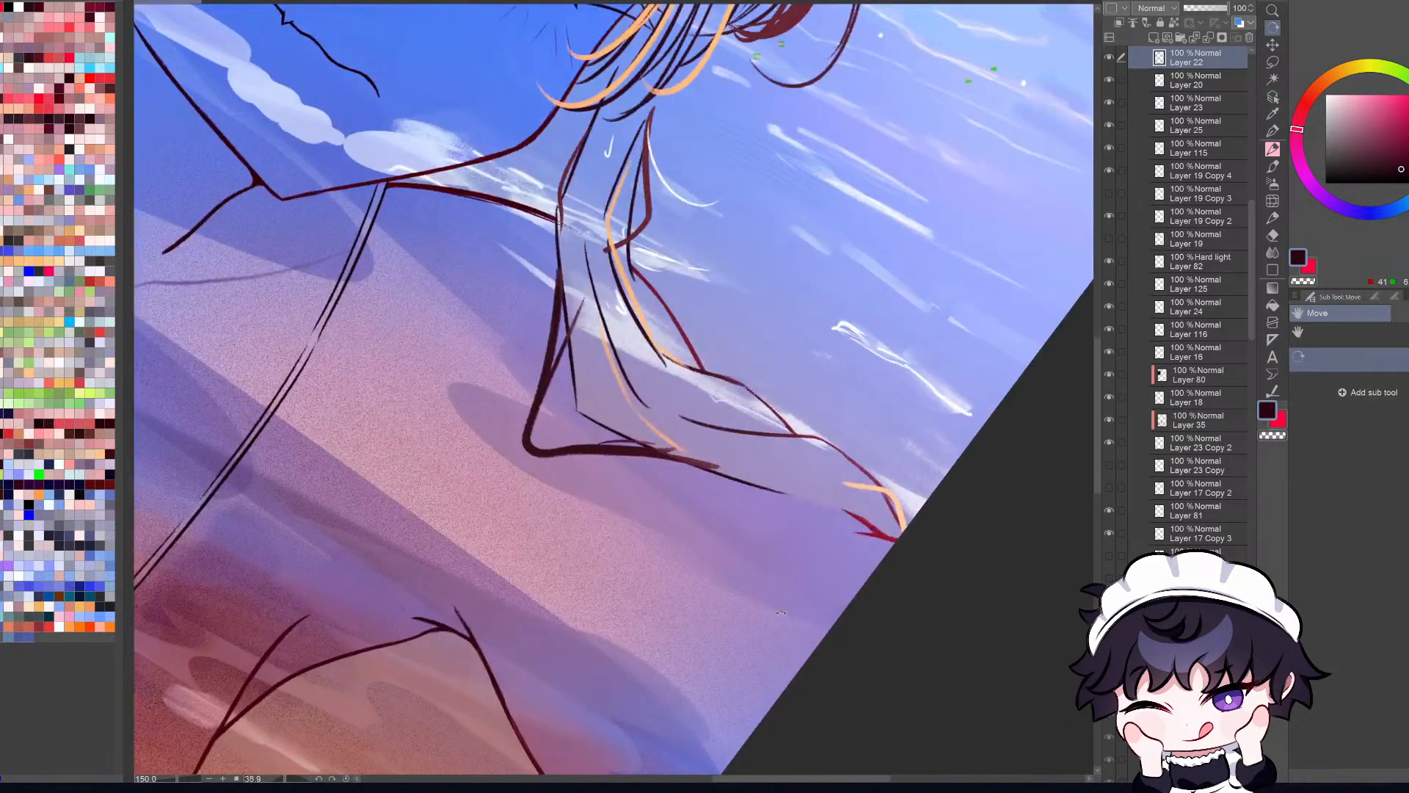
key("e")
mouse_move(815, 411)
left_mouse_down()
mouse_move(741, 363)
mouse_move(778, 389)
left_mouse_up()
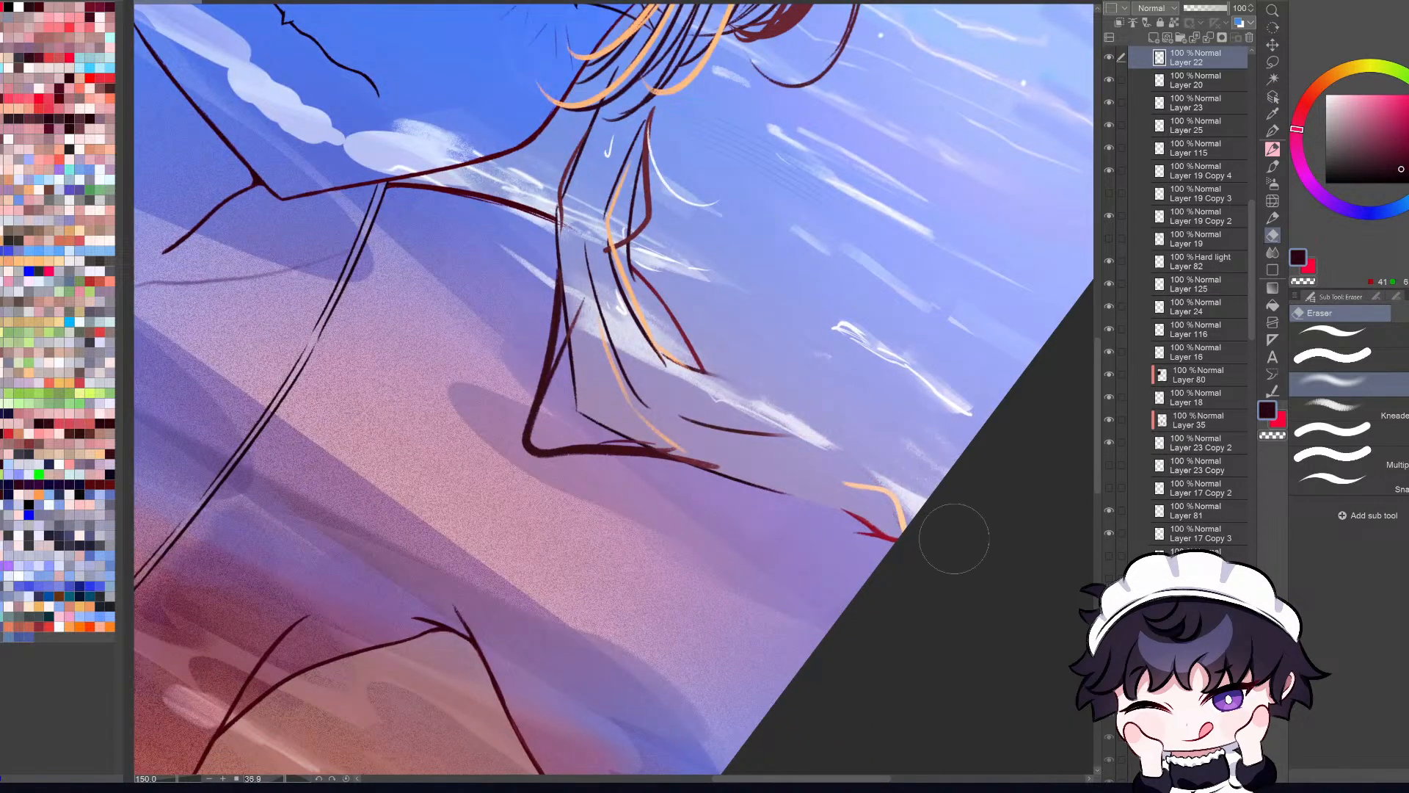
Step: Redraw the braid's outer contour with the Pencil from the bend to the tip over the arm on Layer 22
key("p")
key("p")
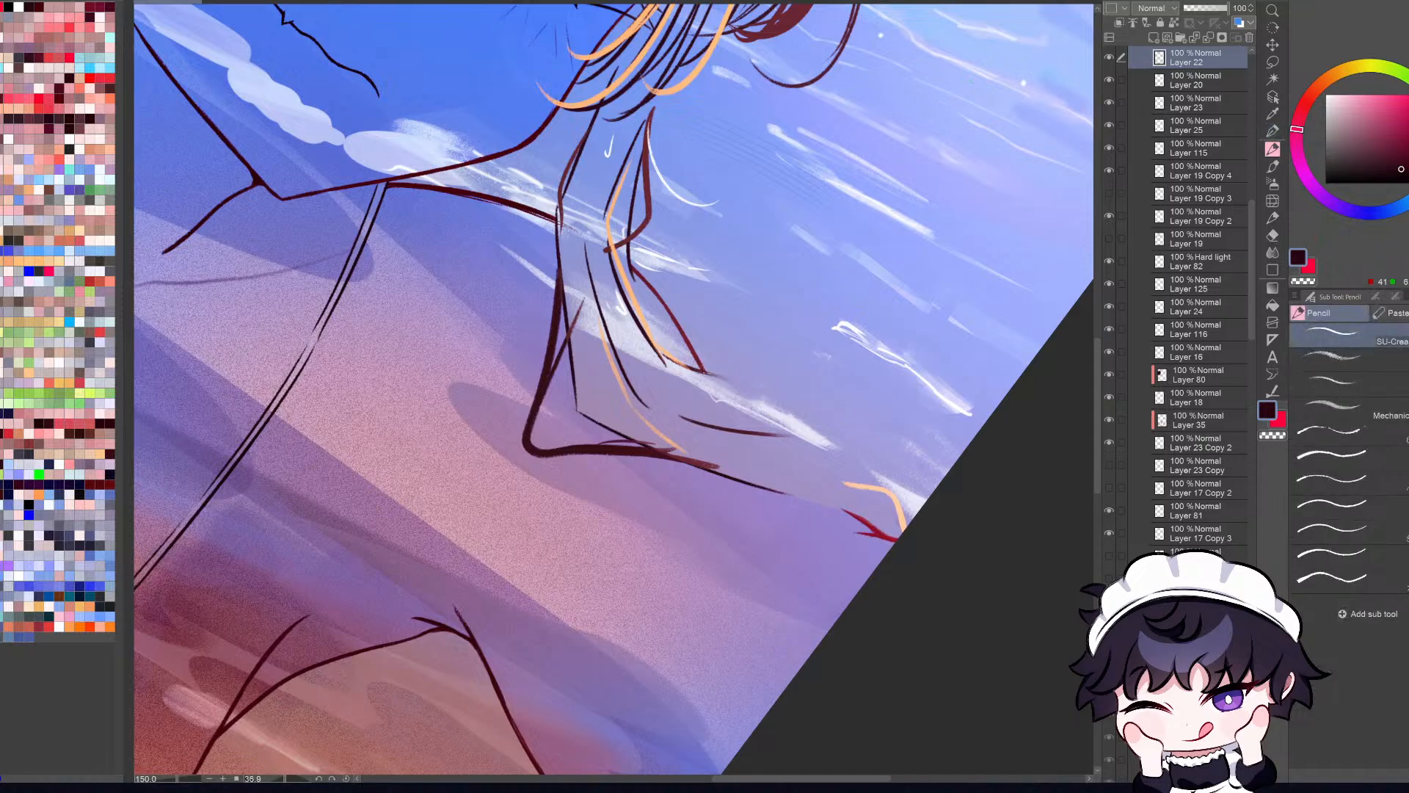
mouse_move(705, 374)
left_mouse_down()
mouse_move(801, 404)
mouse_move(869, 477)
left_mouse_up()
key("ctrl+z")
key("ctrl+z")
key("ctrl+z")
key("ctrl+z")
left_click_drag(806, 412, 867, 479)
key("ctrl+z")
left_click_drag(812, 416, 897, 515)
key("ctrl+z")
mouse_move(814, 417)
left_mouse_down()
mouse_move(873, 480)
mouse_move(843, 416)
mouse_move(894, 507)
left_mouse_up()
key("ctrl+z")
key("ctrl+z")
key("ctrl+z")
left_click_drag(807, 408, 898, 516)
key("ctrl+z")
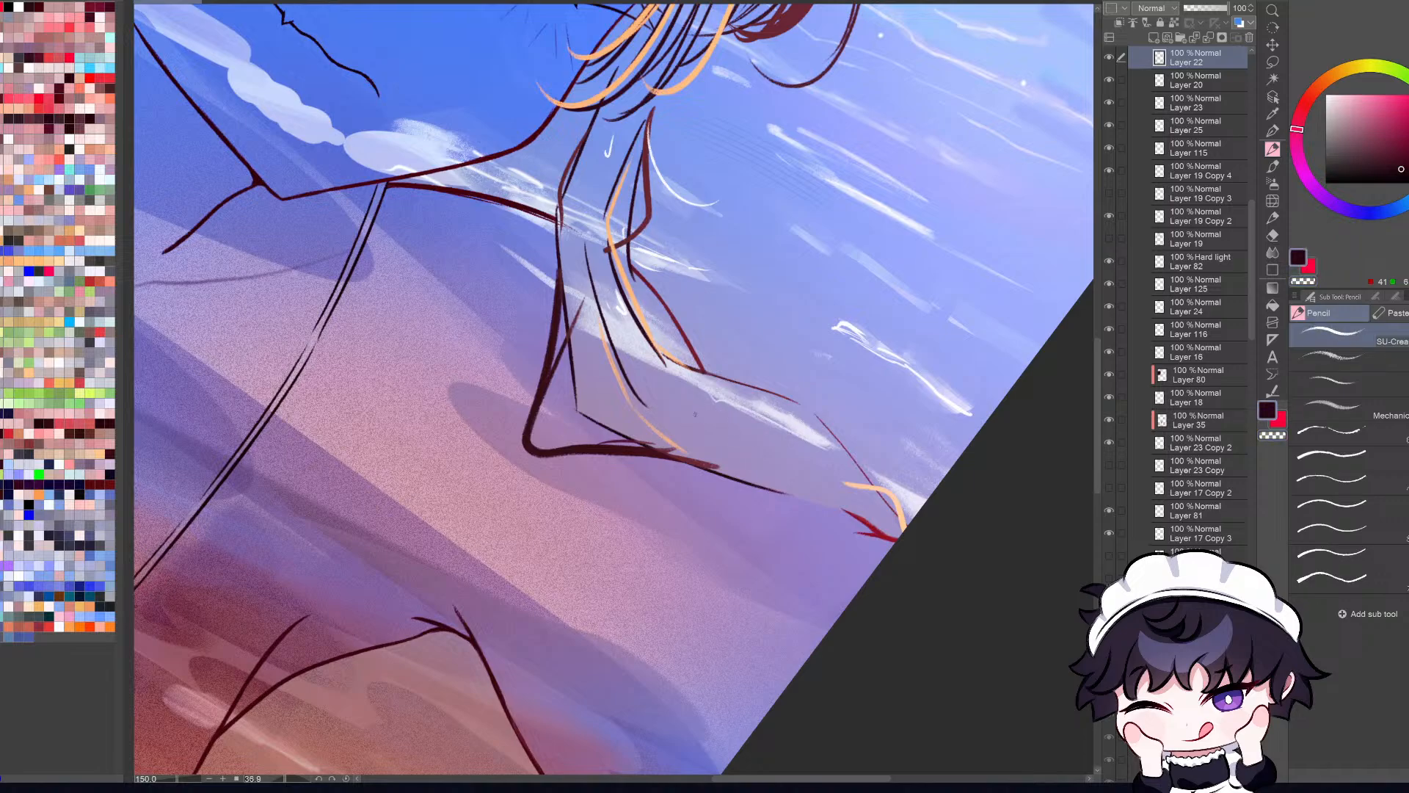
Step: Try out a new inner strand line along the braid section lying over the arm
key("ctrl+z")
left_click_drag(670, 409, 813, 436)
key("ctrl+z")
mouse_move(665, 411)
left_mouse_down()
mouse_move(839, 439)
mouse_move(881, 478)
left_mouse_up()
key("ctrl+z")
Step: Examine the redrawn braid within the line art in mirrored, rotated and reduced views
key("h")
key("ctrl+0")
key("r")
left_click_drag(898, 595, 835, 689)
key("h")
left_click_drag(944, 621, 833, 661)
scroll(798, 218, "up", 3)
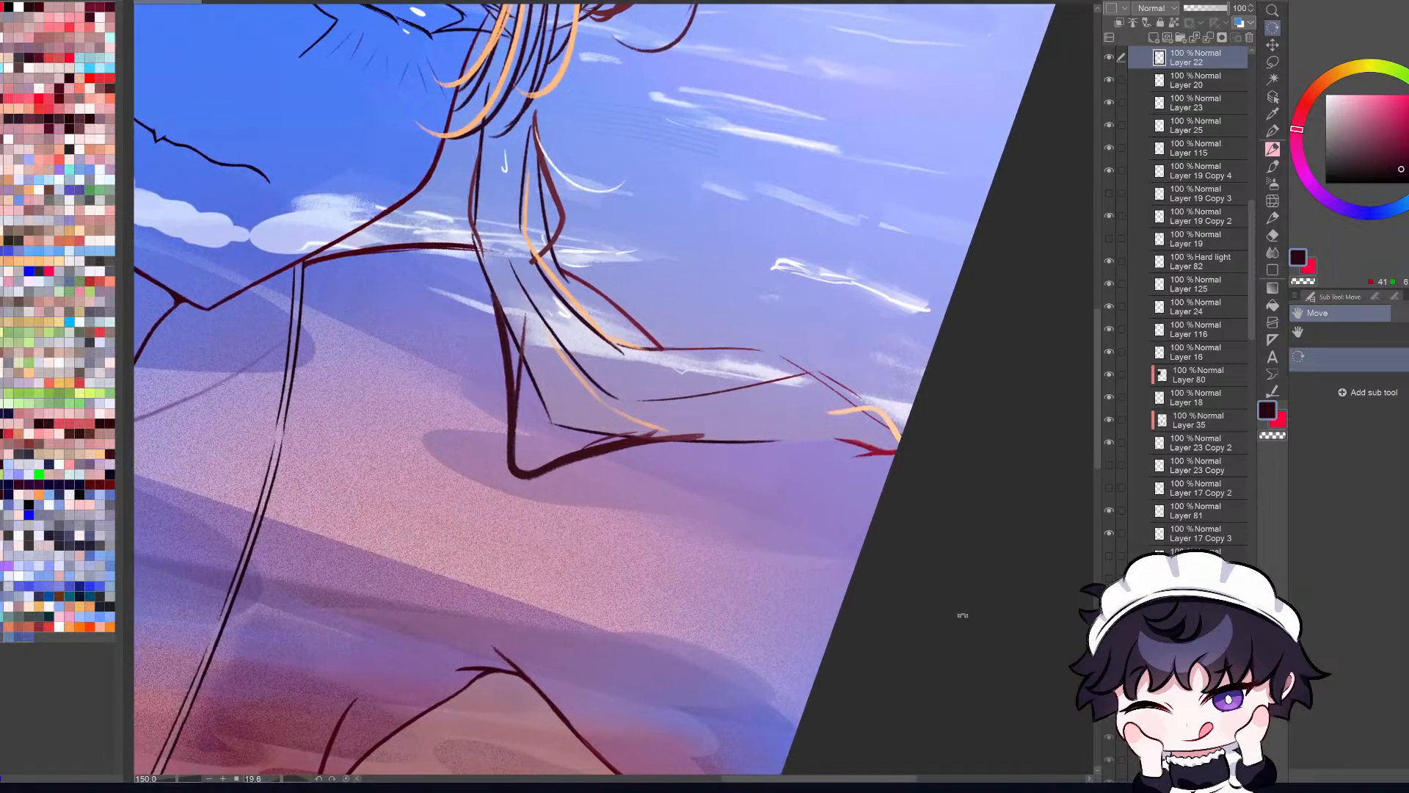
left_click_drag(984, 582, 962, 673)
key("ctrl+minus")
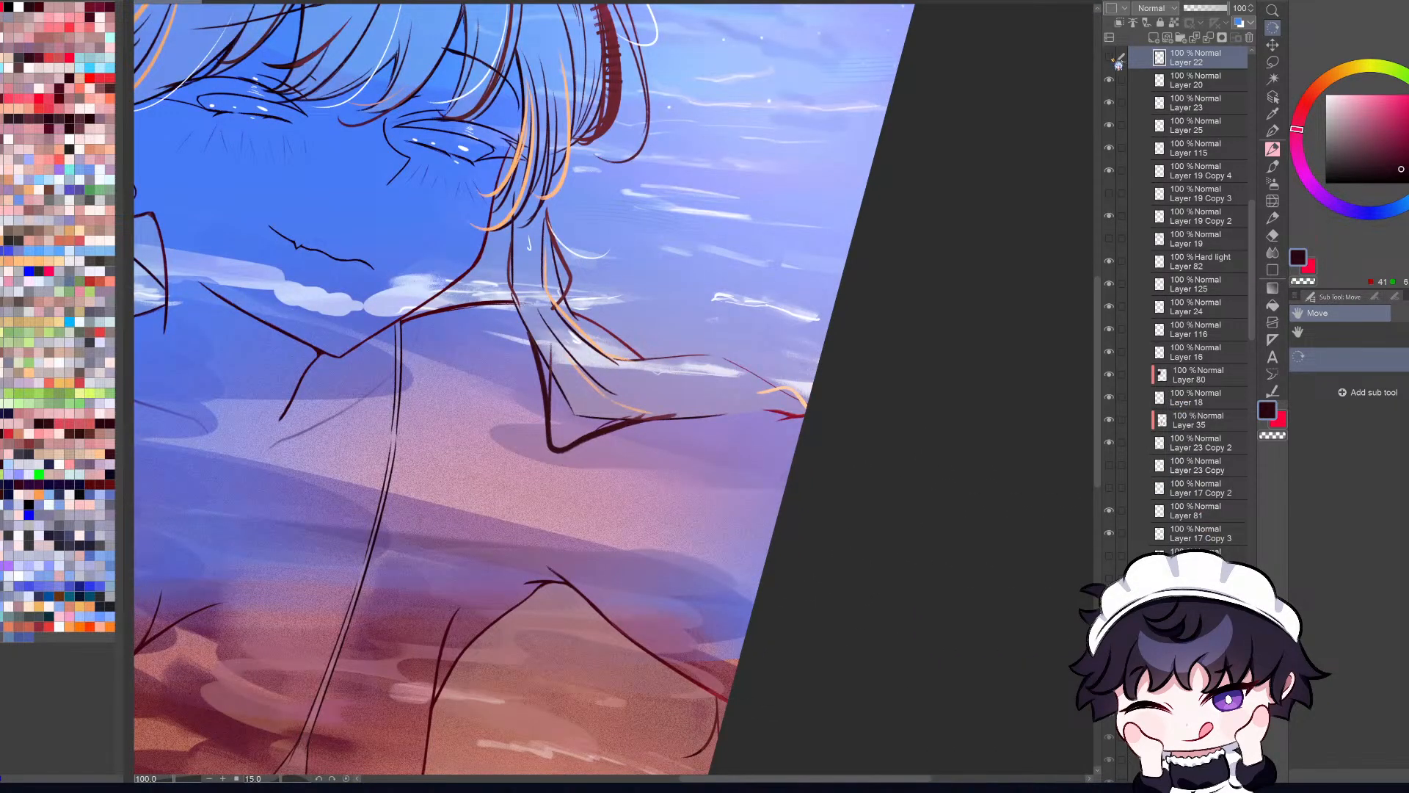
key("ctrl+minus")
key("ctrl+minus")
left_click_drag(869, 665, 1041, 676)
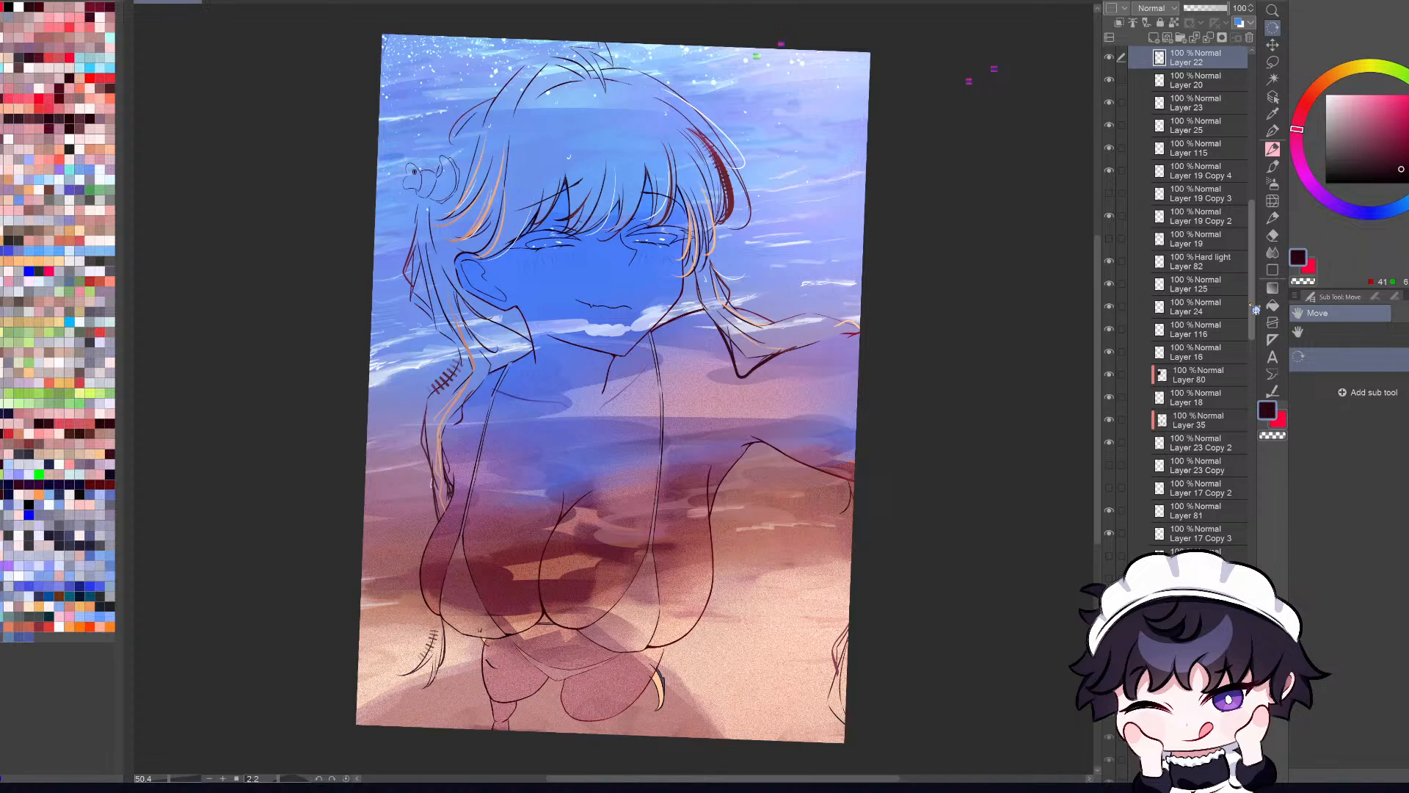
scroll(924, 213, "down", 1)
scroll(849, 290, "up", 5)
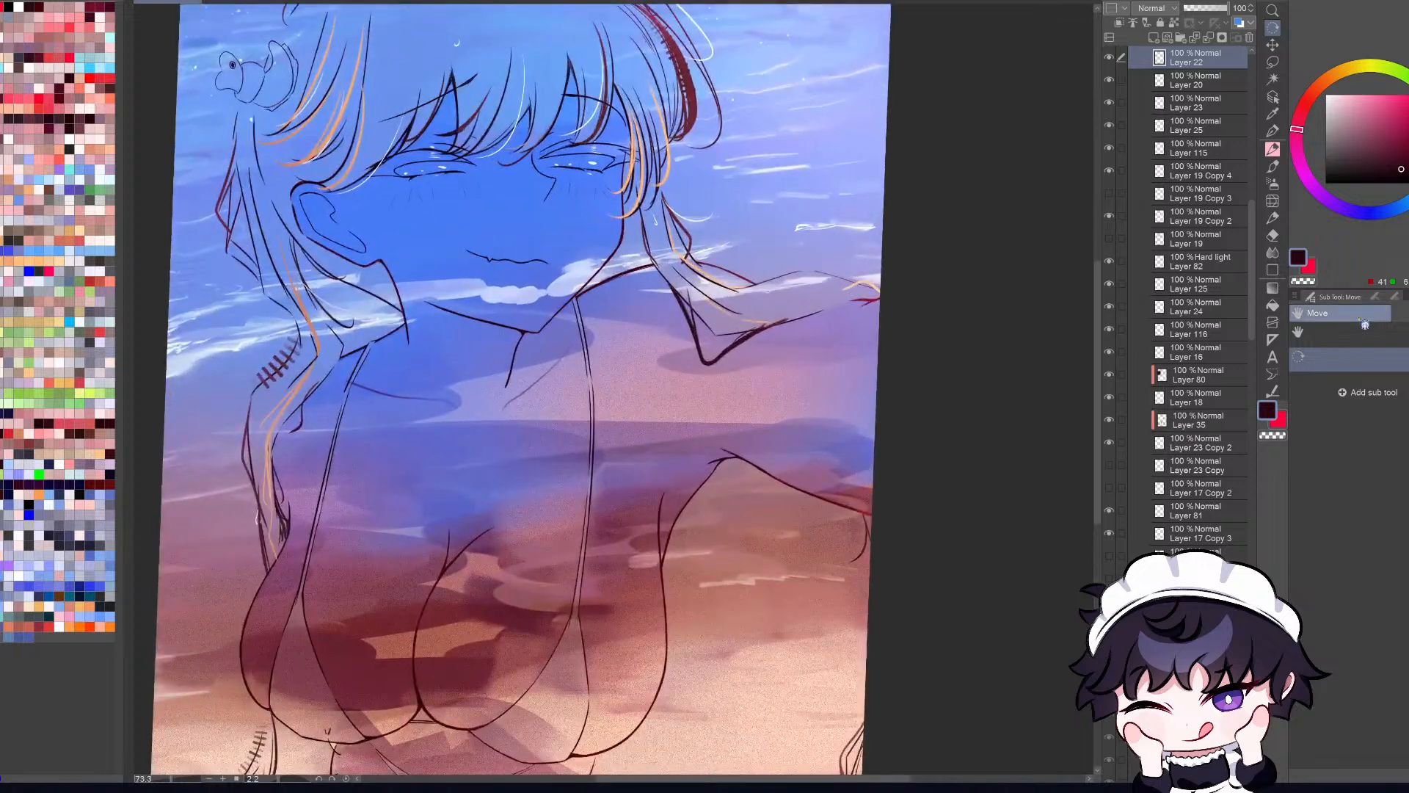
Step: Compare the braid with Layer 22 hidden and shown, and make Folder 3 Copy visible again
left_click(1109, 58)
left_click(1109, 58)
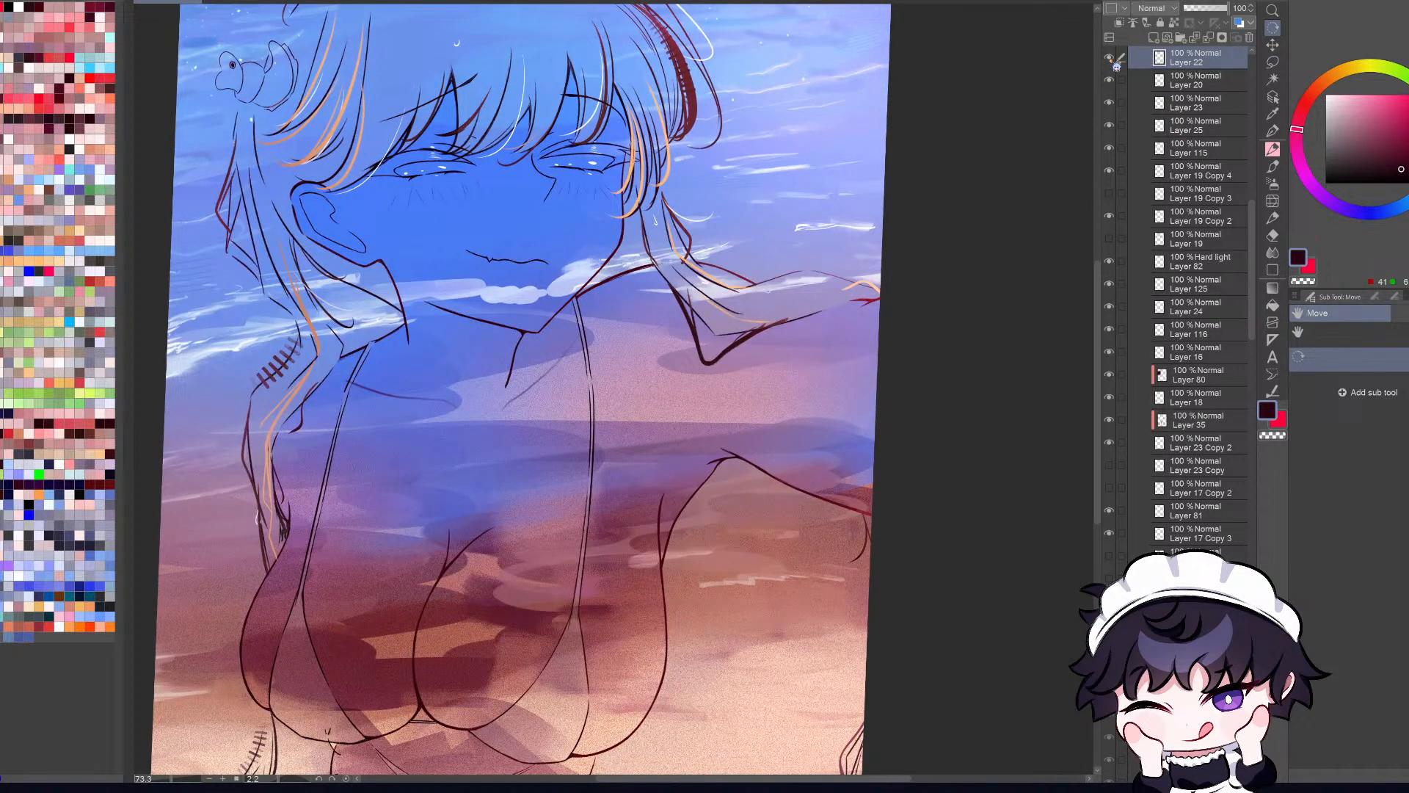
left_click(1109, 58)
left_click(1110, 58)
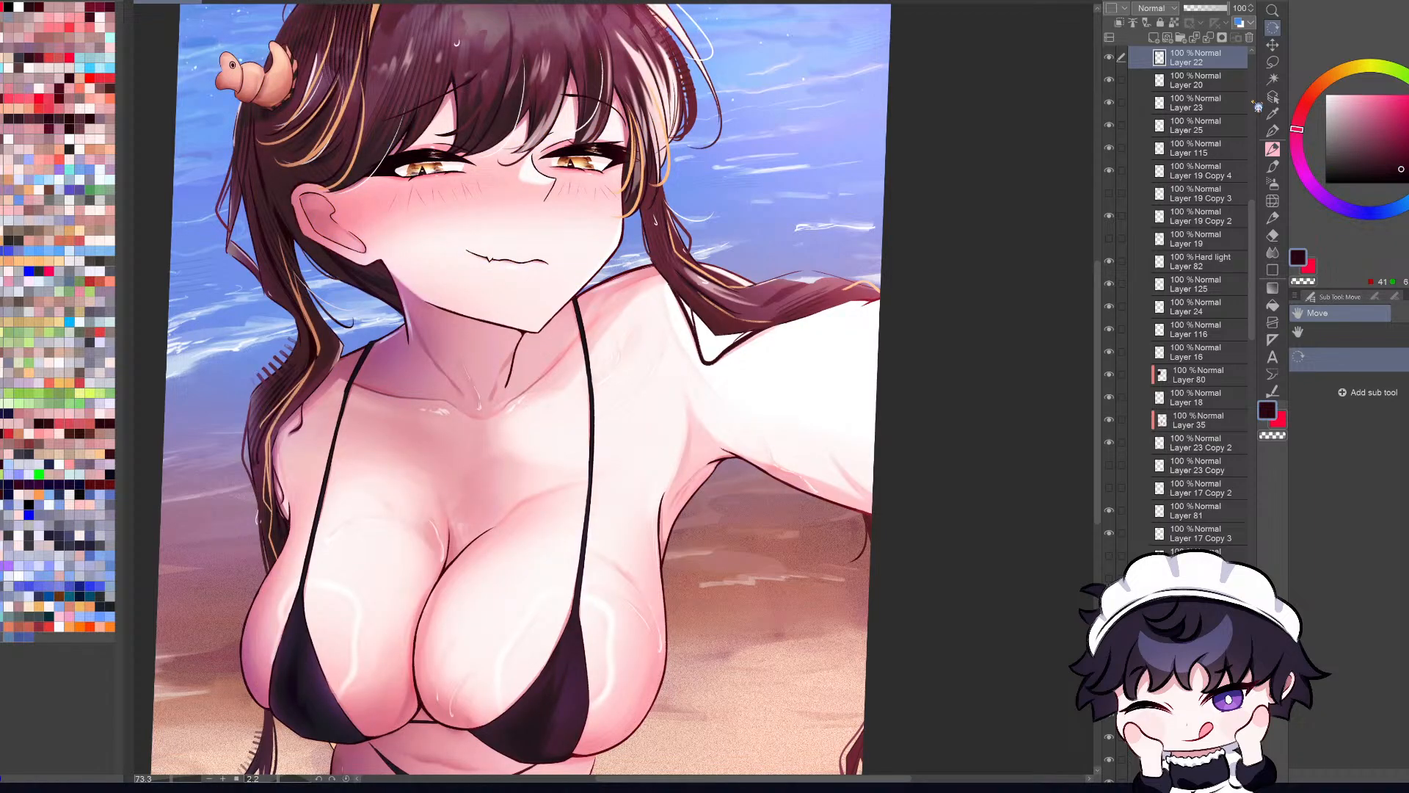
Step: Examine the full-color illustration repeatedly in mirrored and normal orientation, checking the corrected braid against the whole figure
key("ctrl+minus")
key("ctrl+minus")
key("ctrl+minus")
key("ctrl+0")
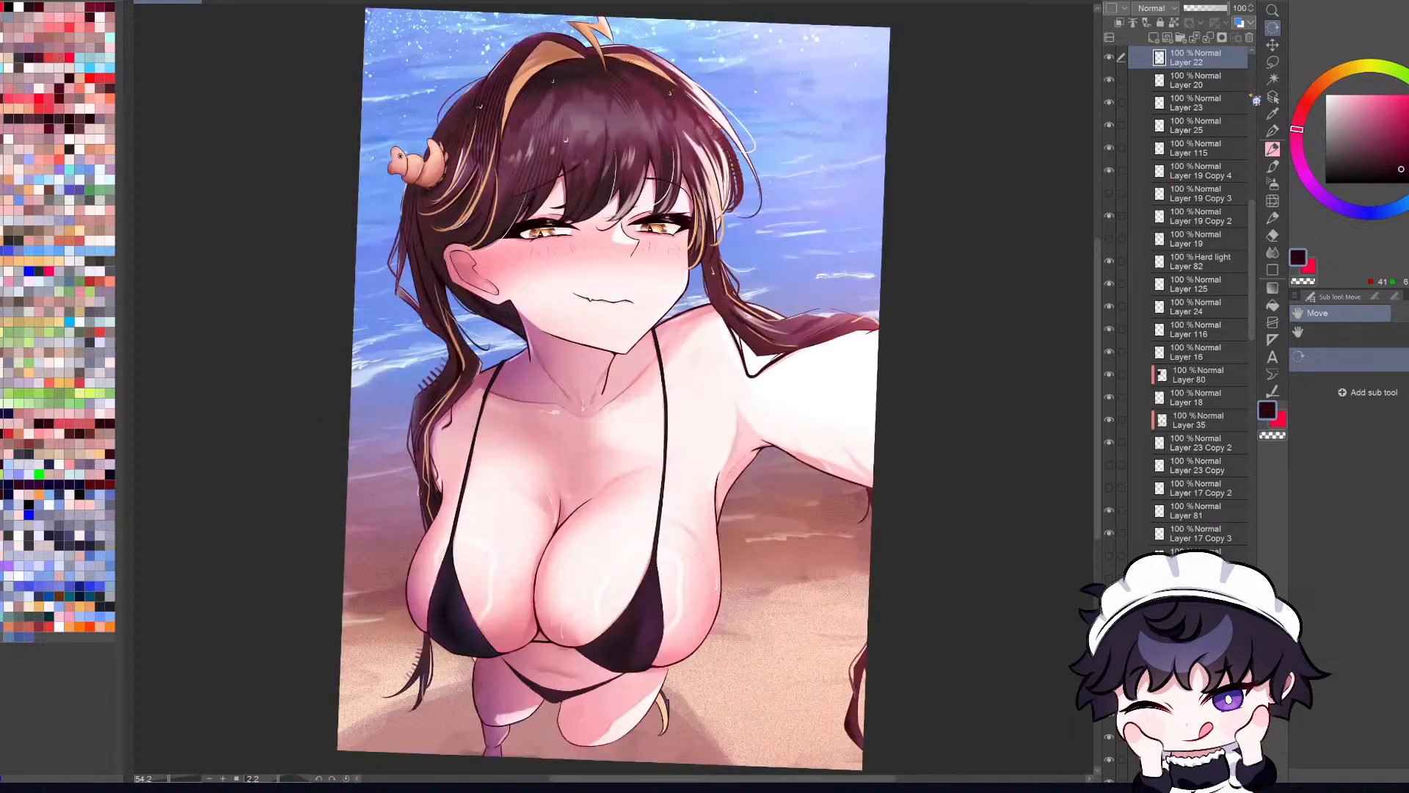
scroll(875, 386, "down", 5)
key("ctrl+0")
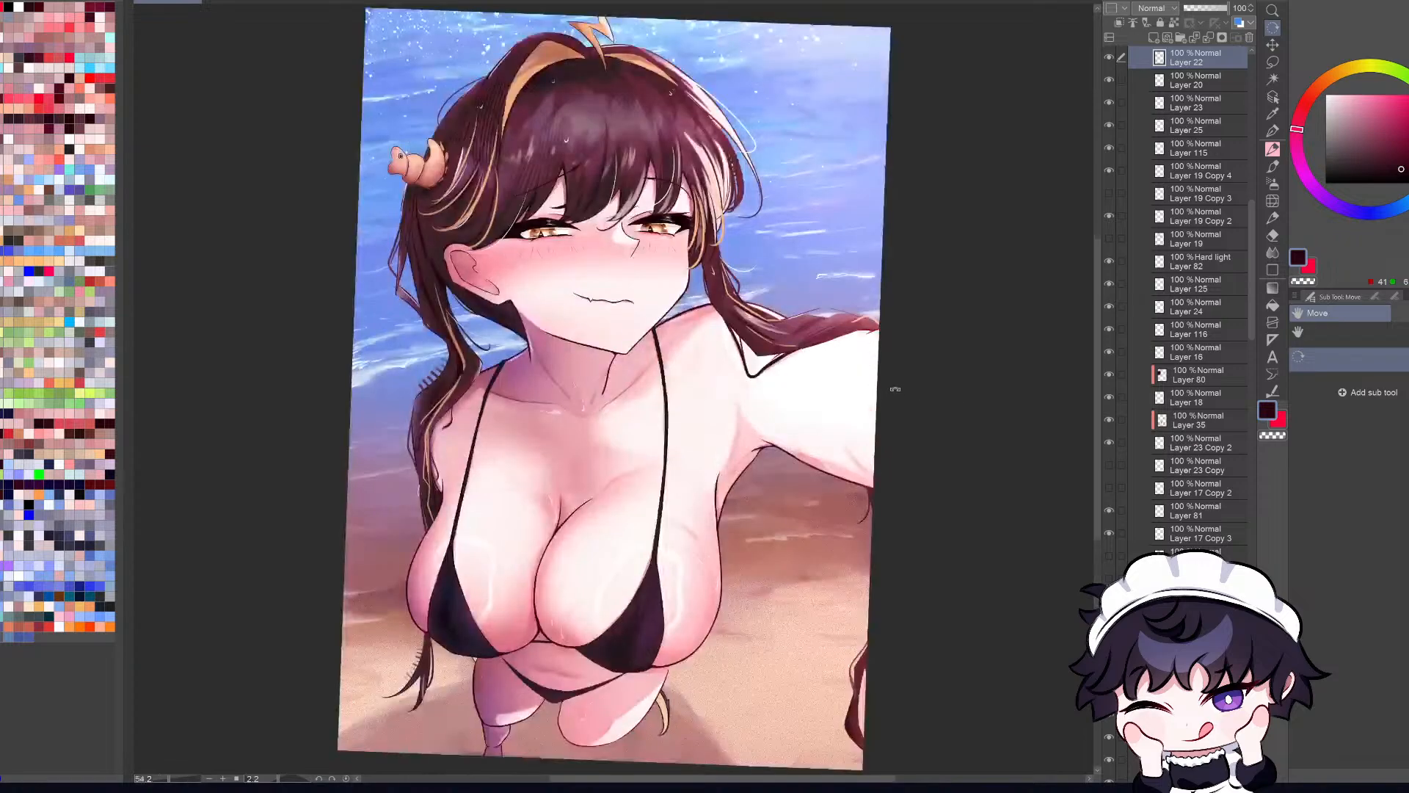
key("h")
key("h")
key("h")
key("h")
scroll(926, 312, "up", 1)
key("ctrl+0")
key("h")
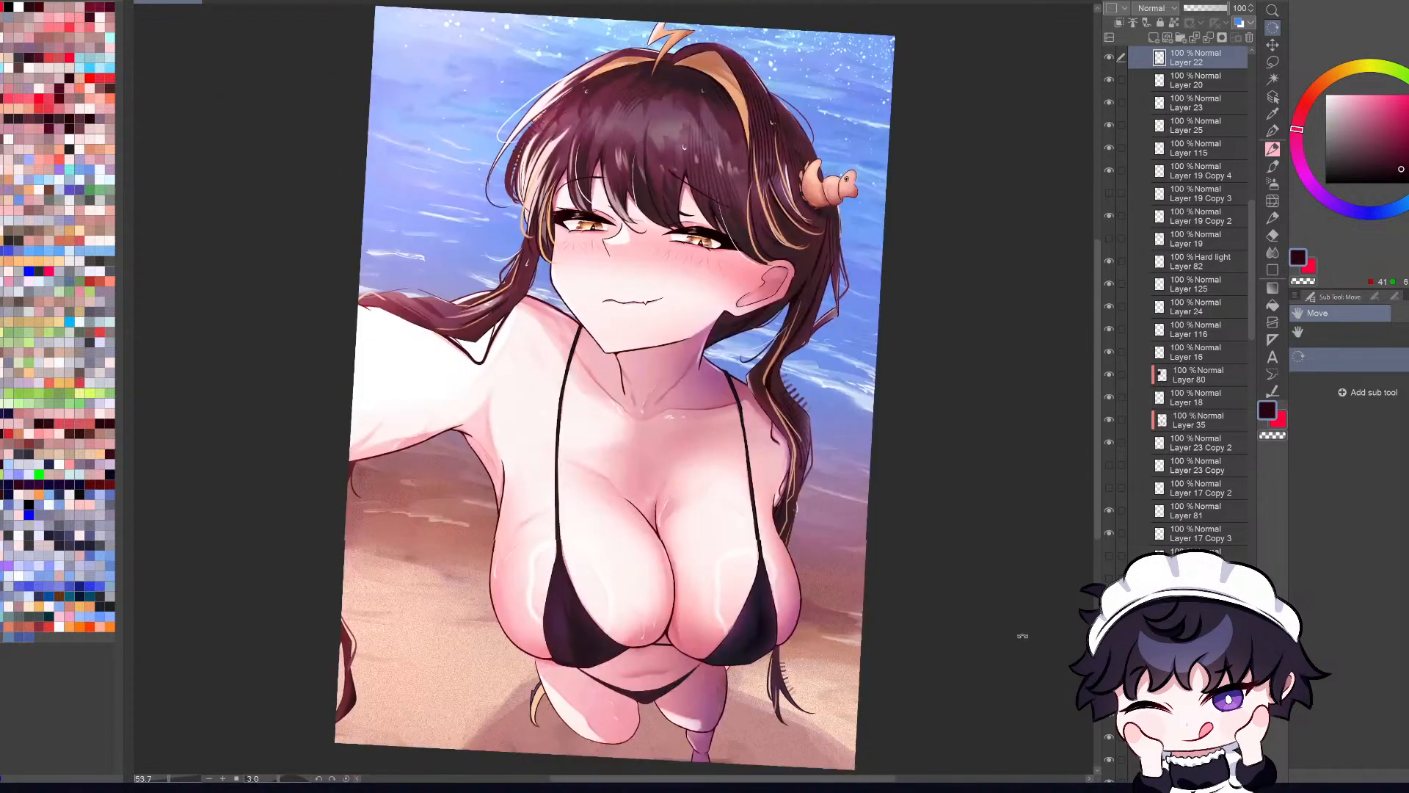
key("h")
mouse_move(1022, 637)
left_mouse_down()
mouse_move(1001, 663)
mouse_move(1017, 643)
left_mouse_up()
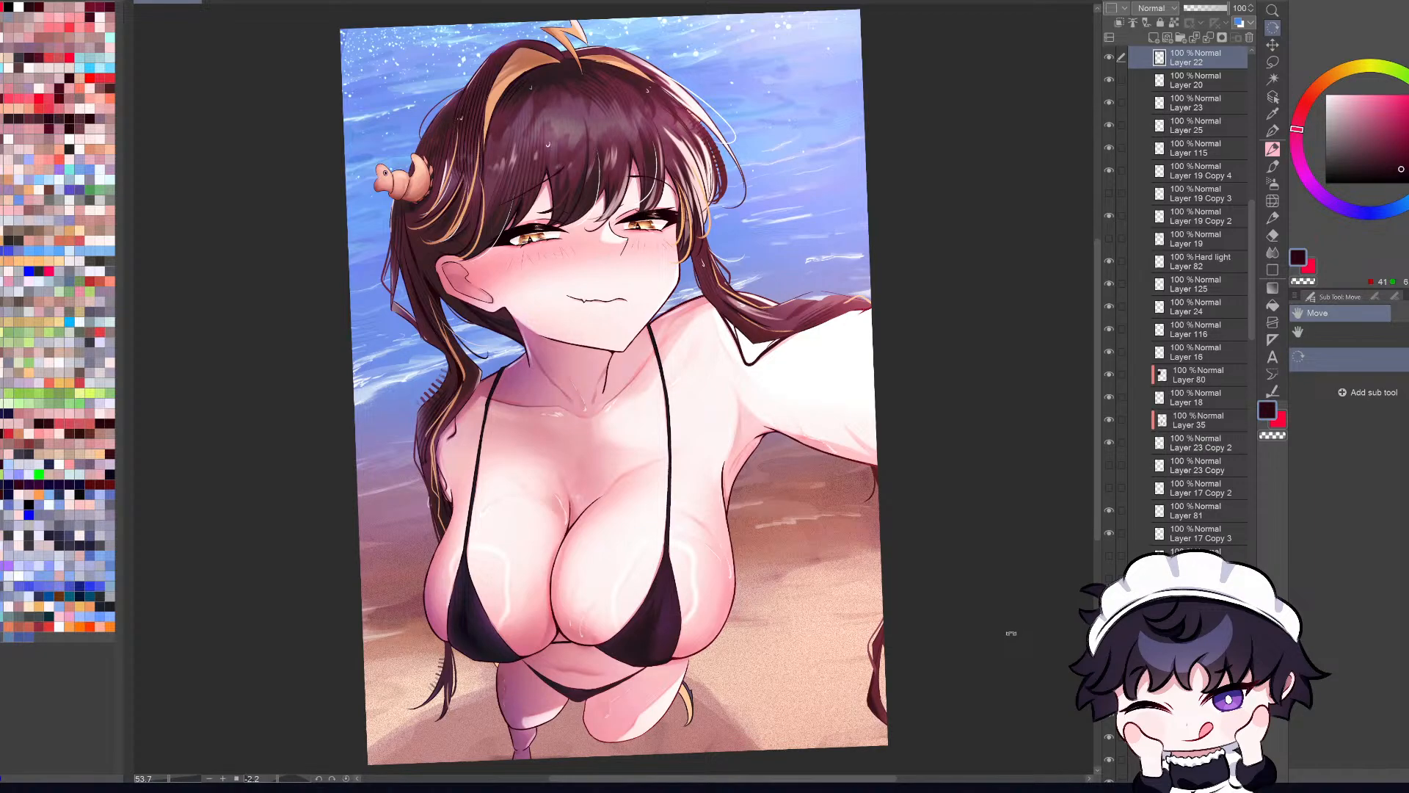
key("h")
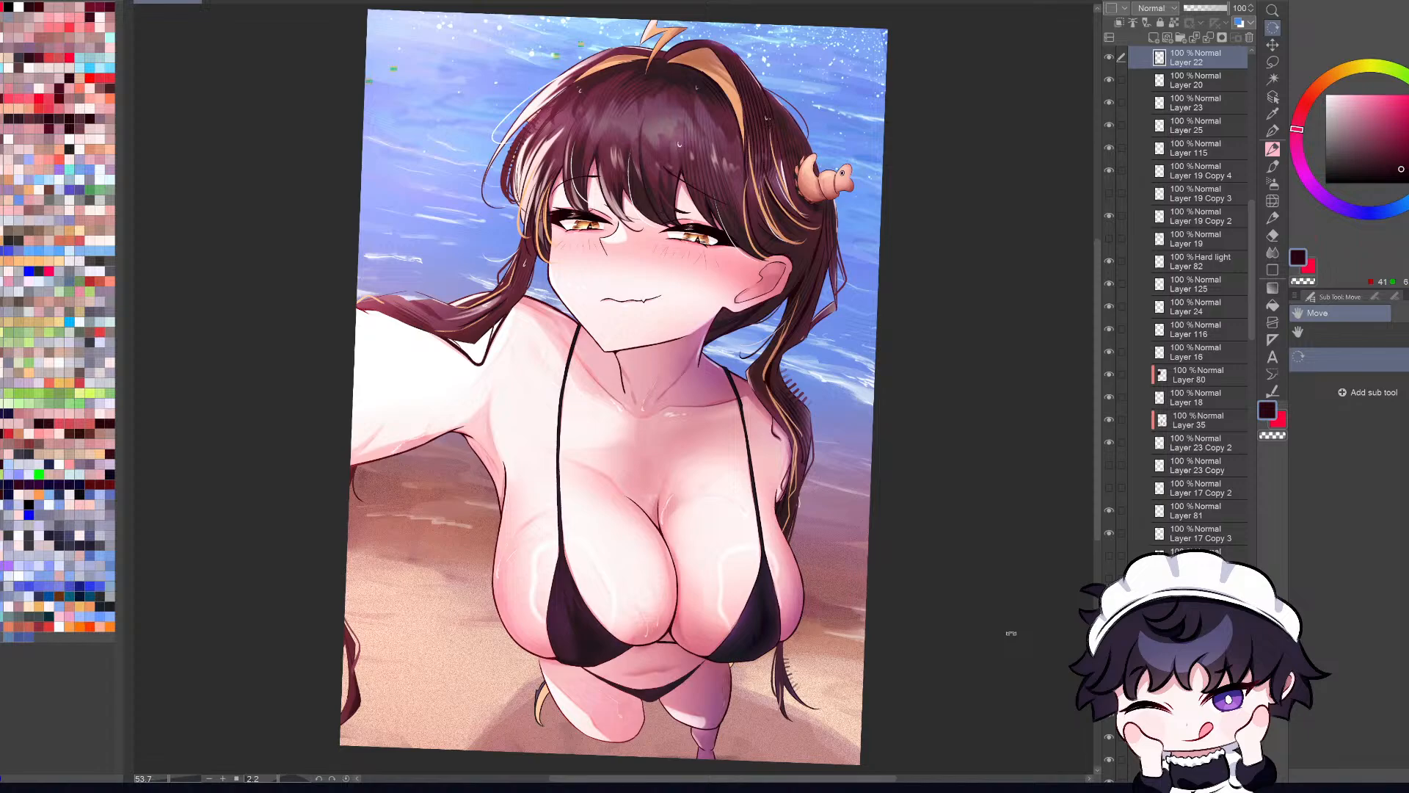
key("h")
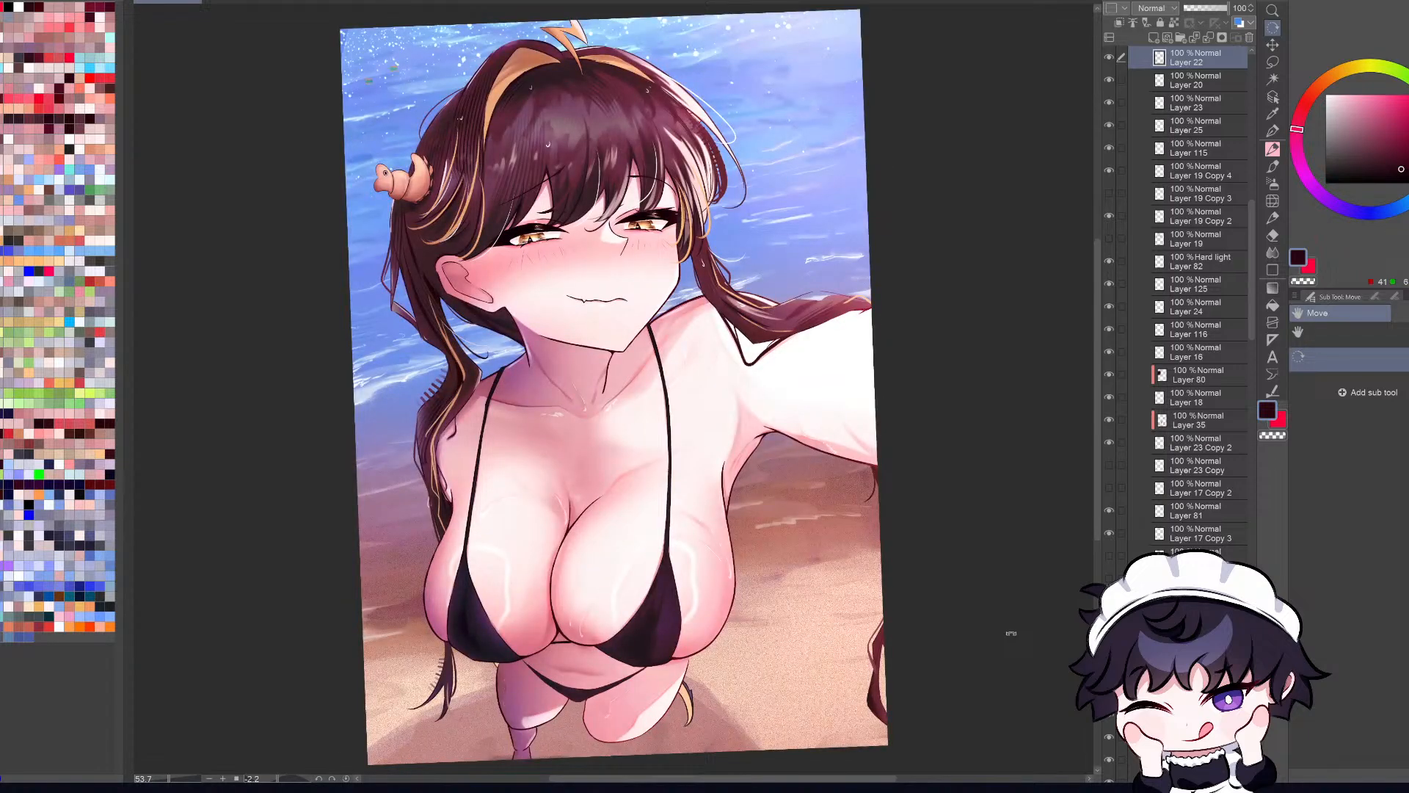
key("h")
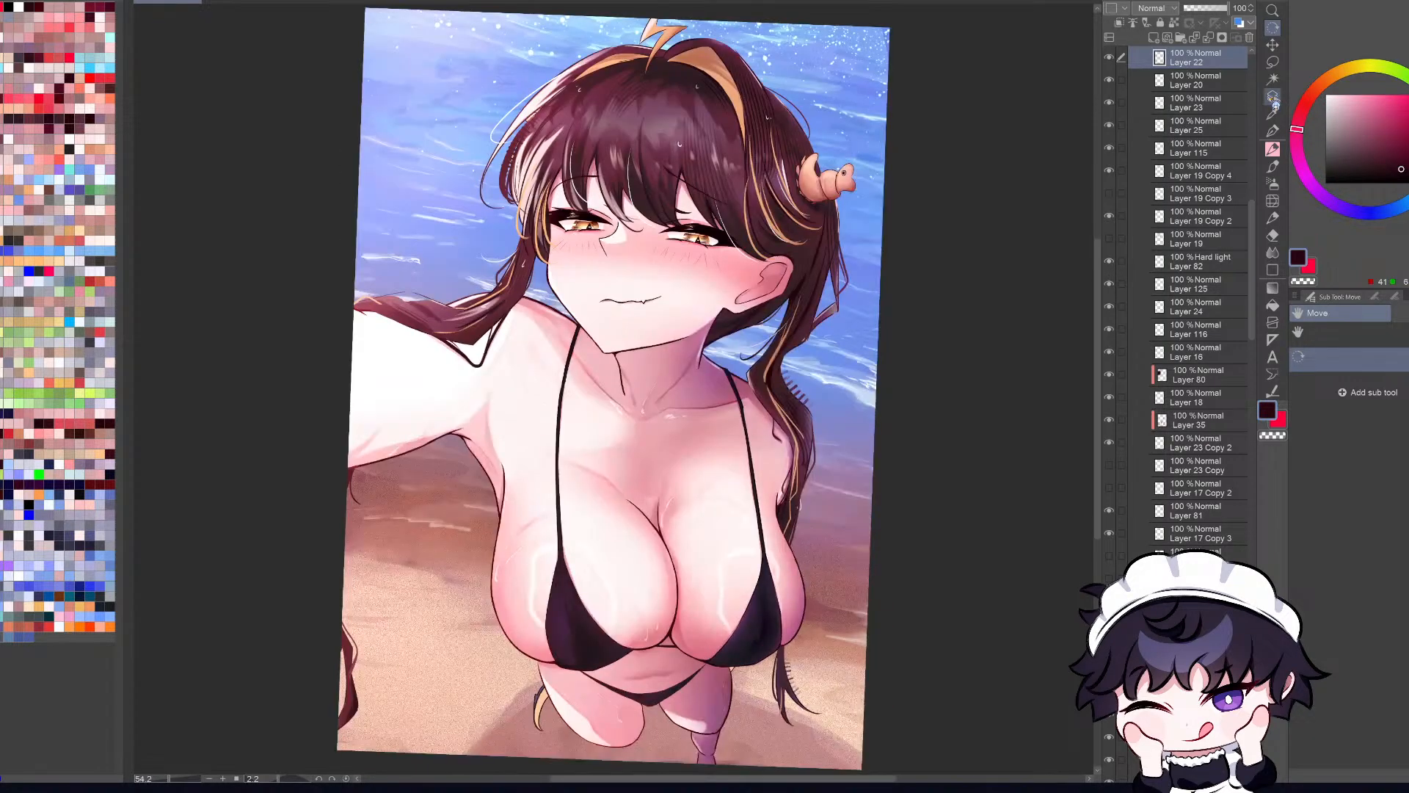
key("h")
Step: Check the braid's outline with Layer 22 hidden and shown, and erase along its outer edge near the bend
left_click(1273, 98)
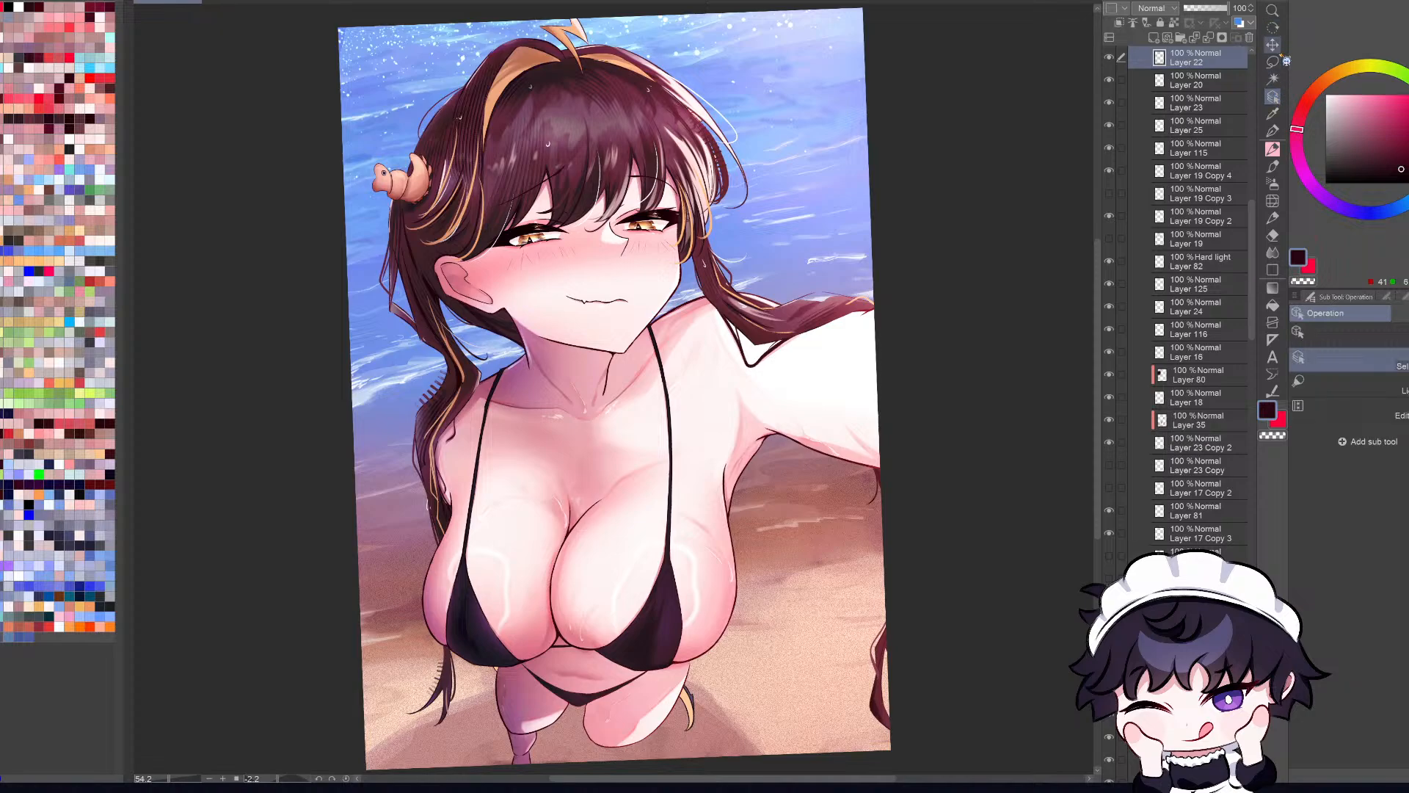
scroll(829, 253, "up", 4)
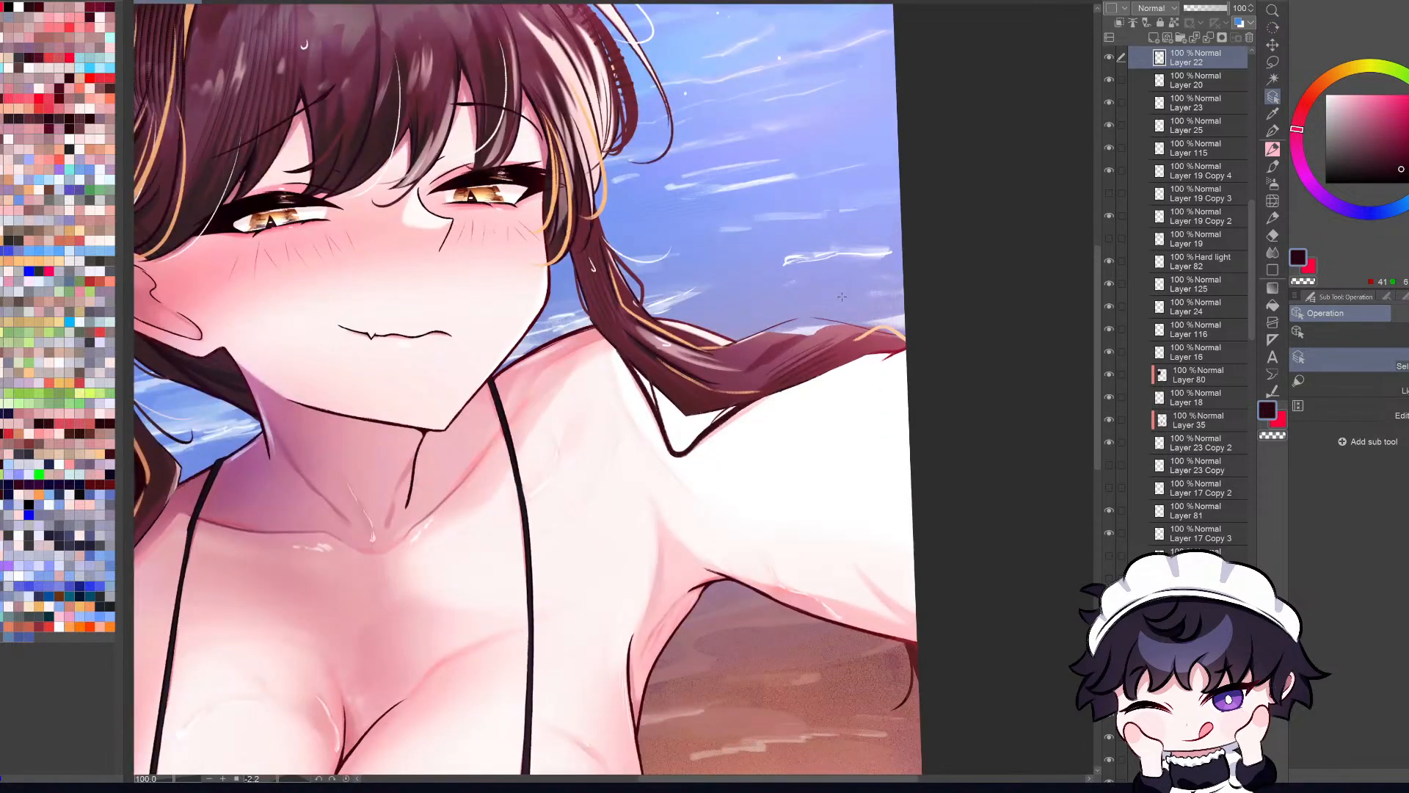
left_click(1109, 57)
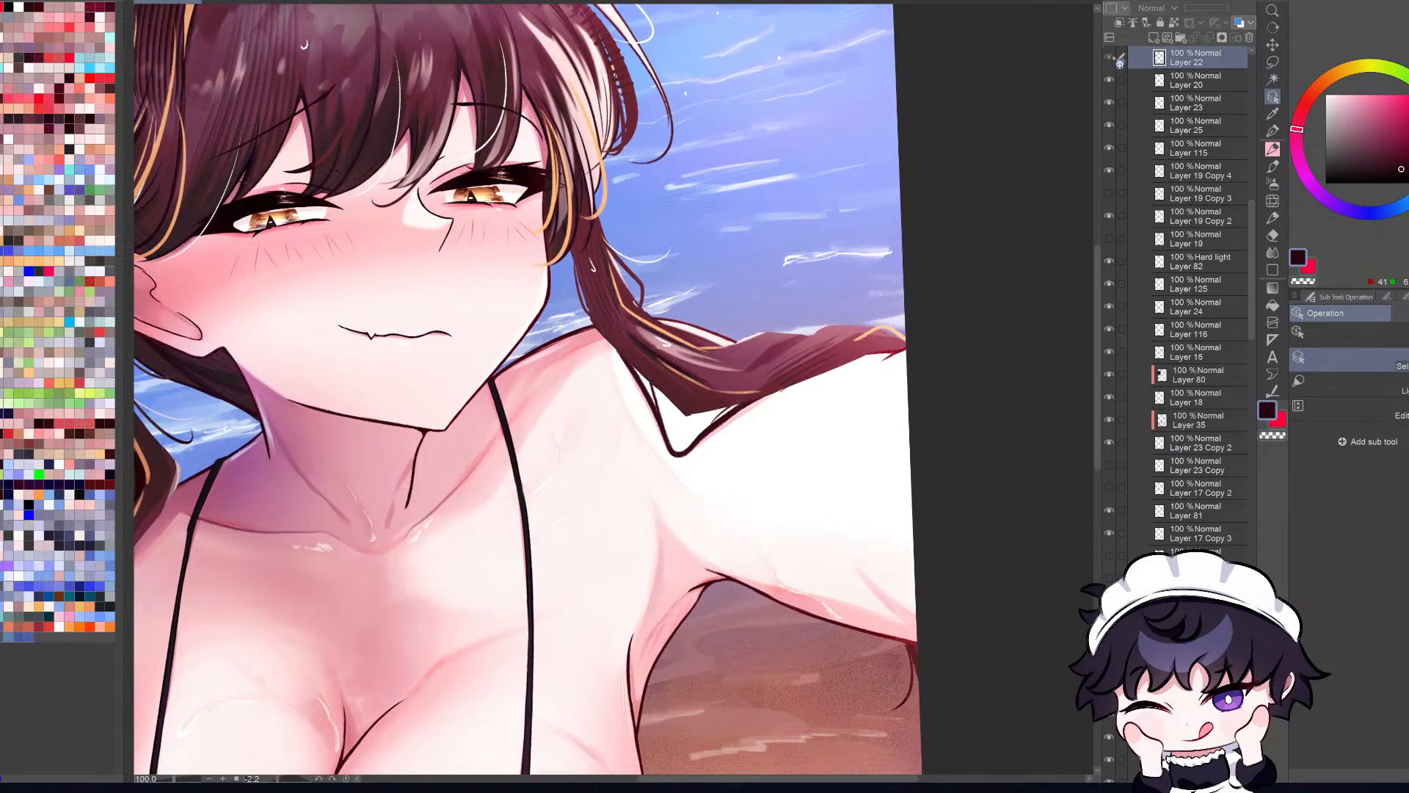
left_click(1109, 57)
key("r")
mouse_move(887, 668)
left_mouse_down()
mouse_move(840, 707)
mouse_move(801, 391)
left_mouse_up()
key("e")
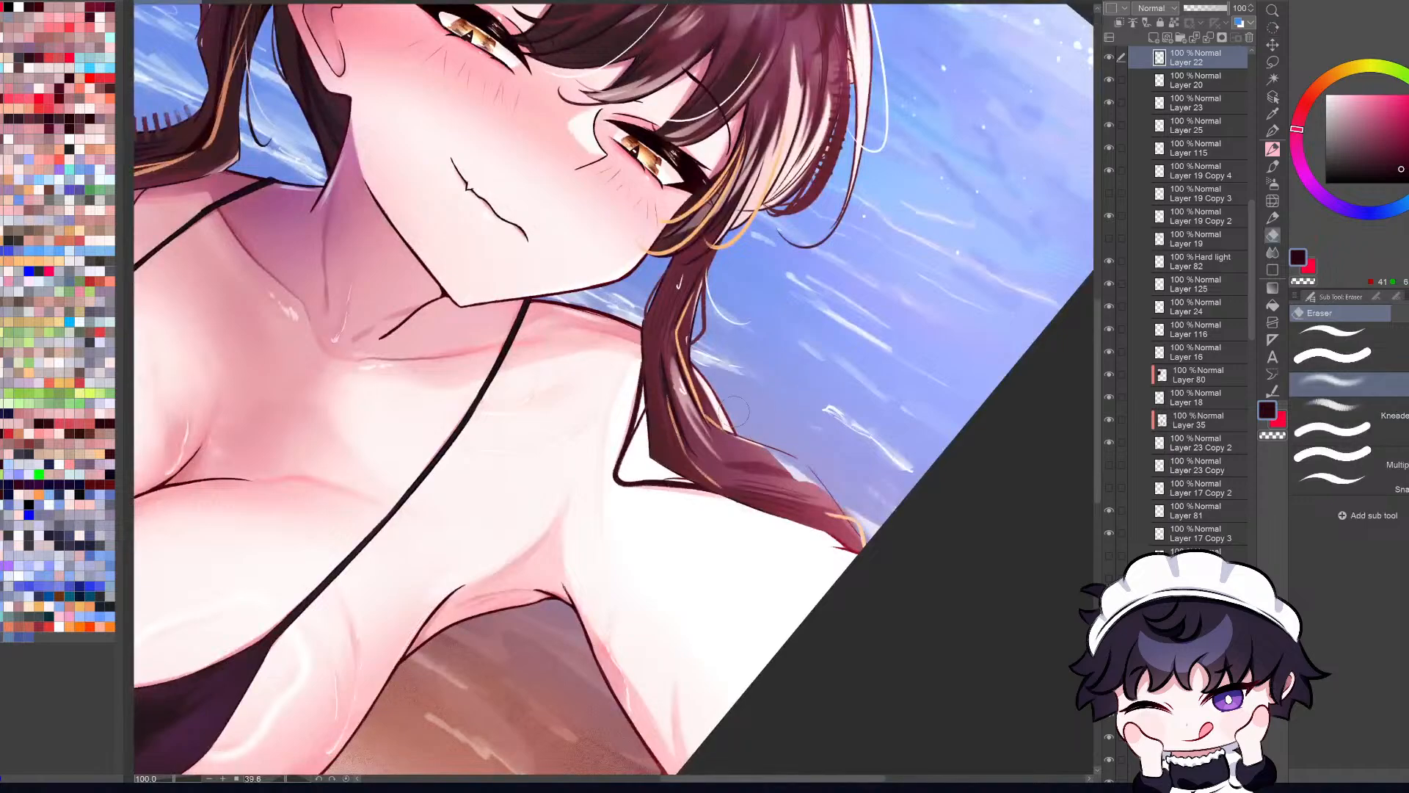
left_click_drag(741, 440, 792, 451)
Step: Pick the Multiply layer from the braid on the canvas and compare the illustration with it hidden and shown
left_click(1272, 96)
left_click(771, 470)
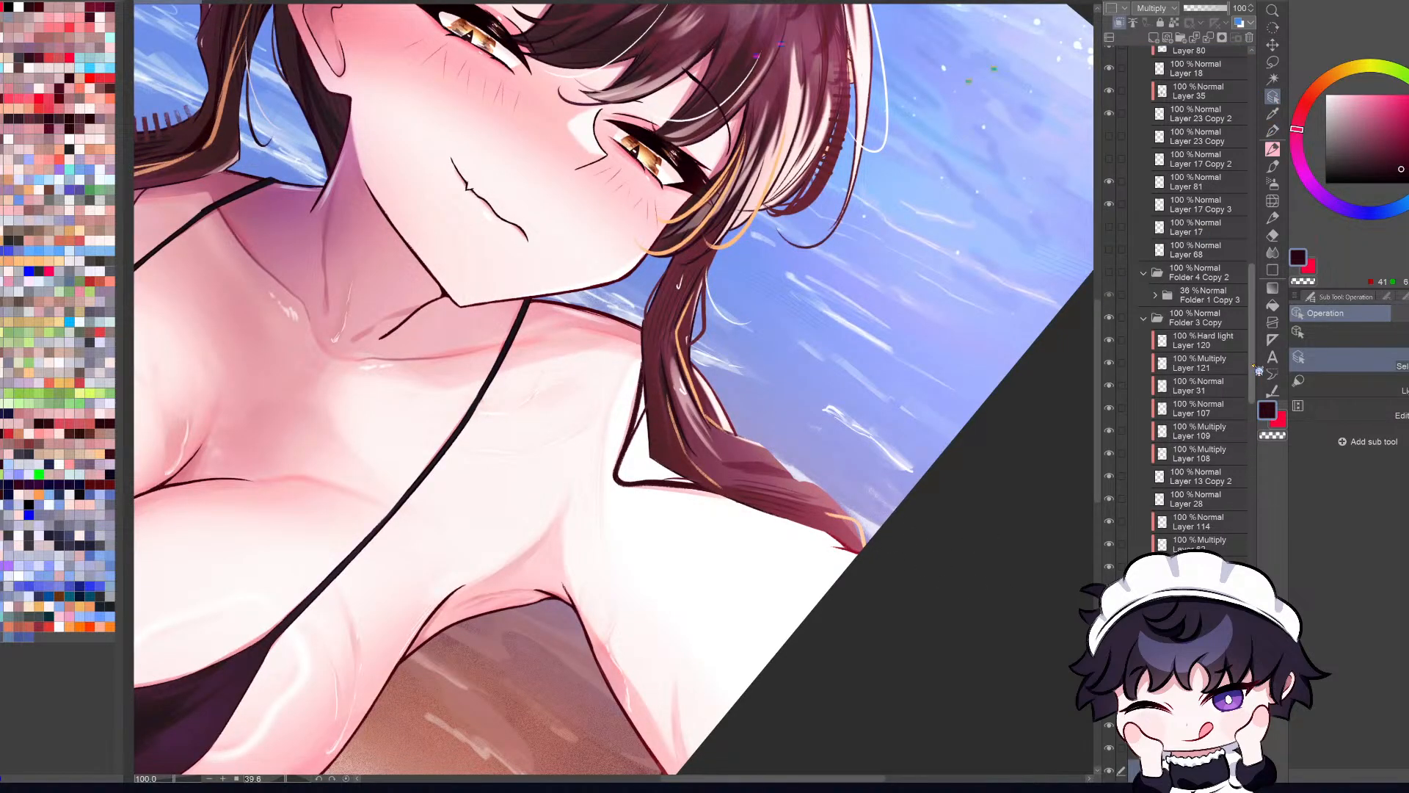
left_click_drag(1258, 370, 1253, 531)
left_click_drag(863, 682, 961, 586)
left_click(659, 676, "ctrl+shift")
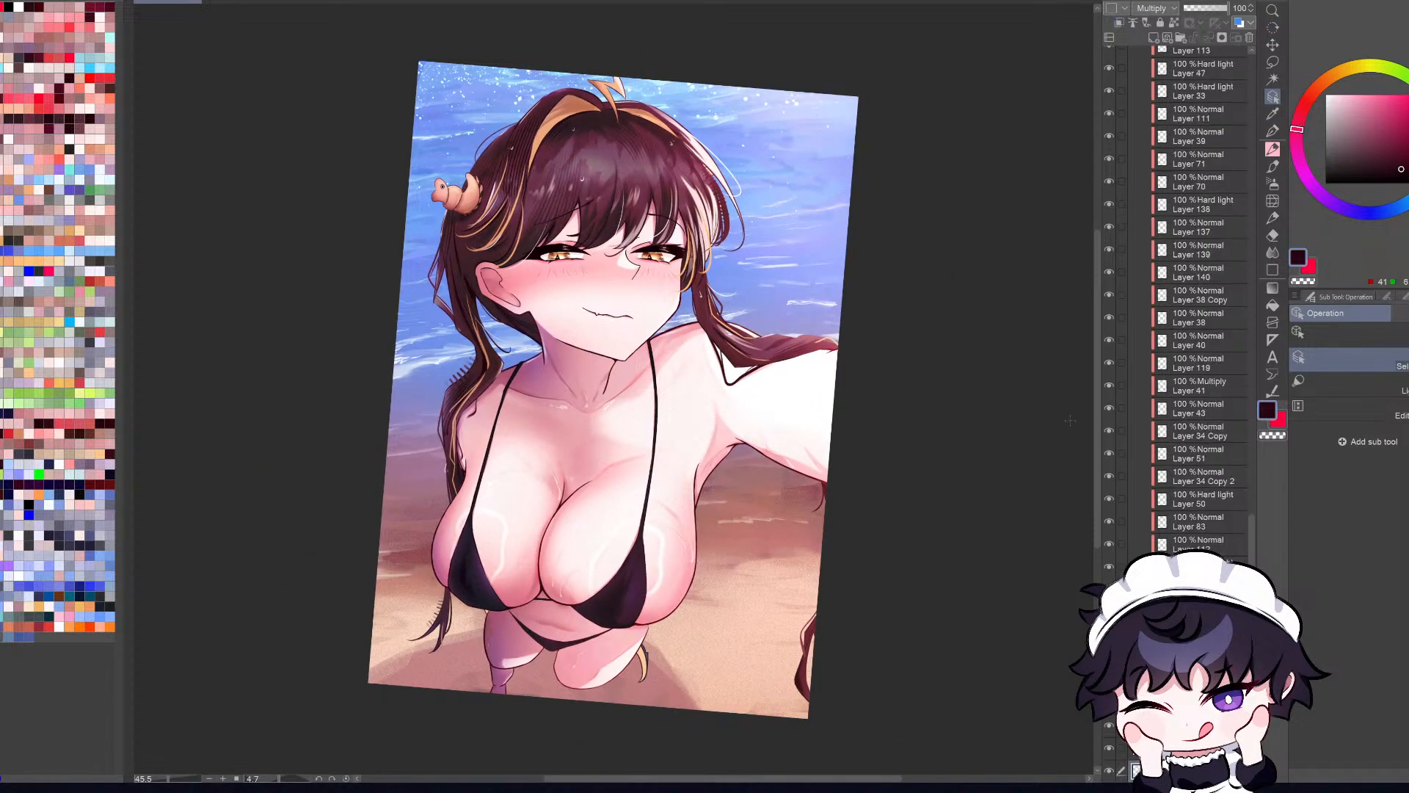
left_click(1109, 772)
left_click(1109, 771)
Step: Go through the Brush and Airbrush presets at a reduced view and select an airbrush
key("ctrl+minus")
key("r")
left_click_drag(1008, 658, 1049, 589)
key("b")
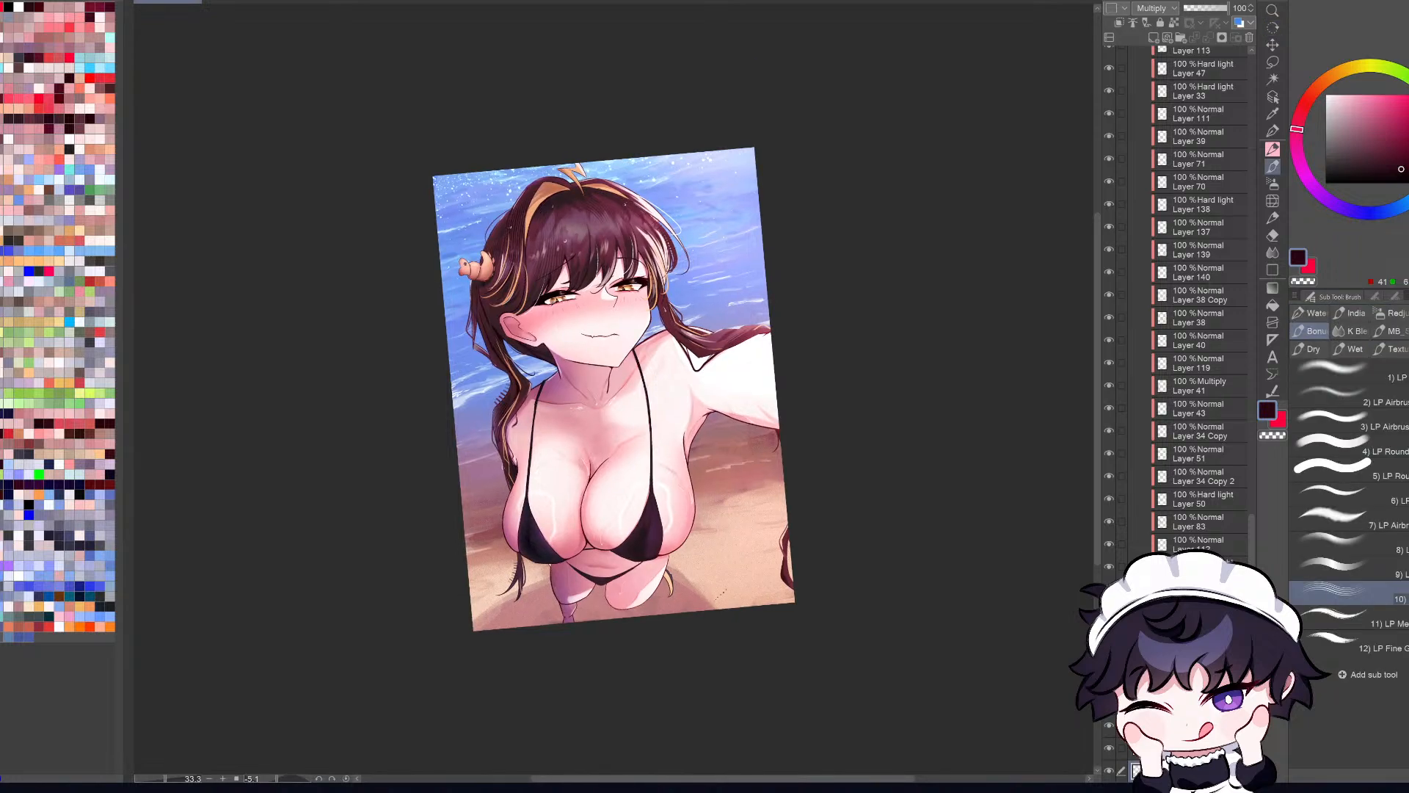
key("b")
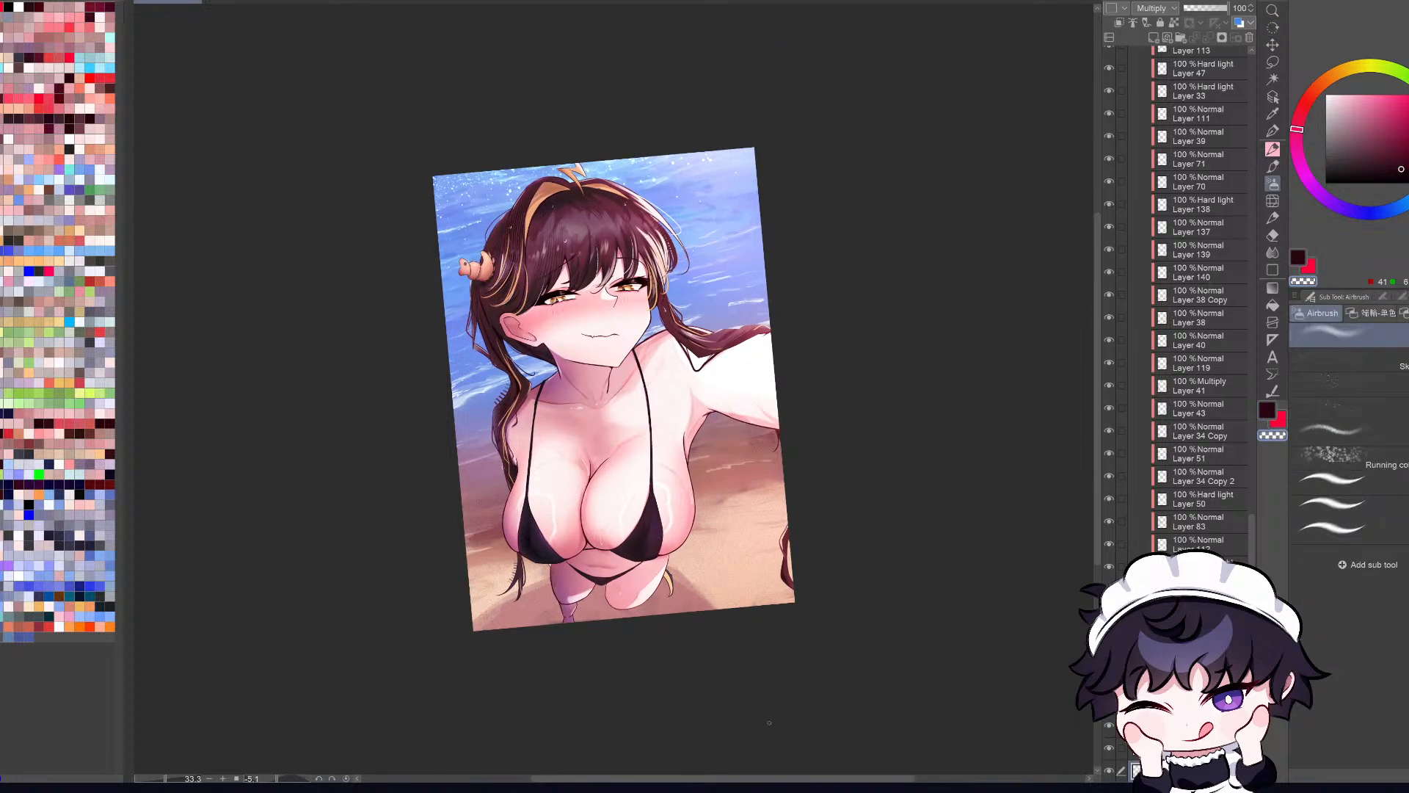
key("b")
key("b")
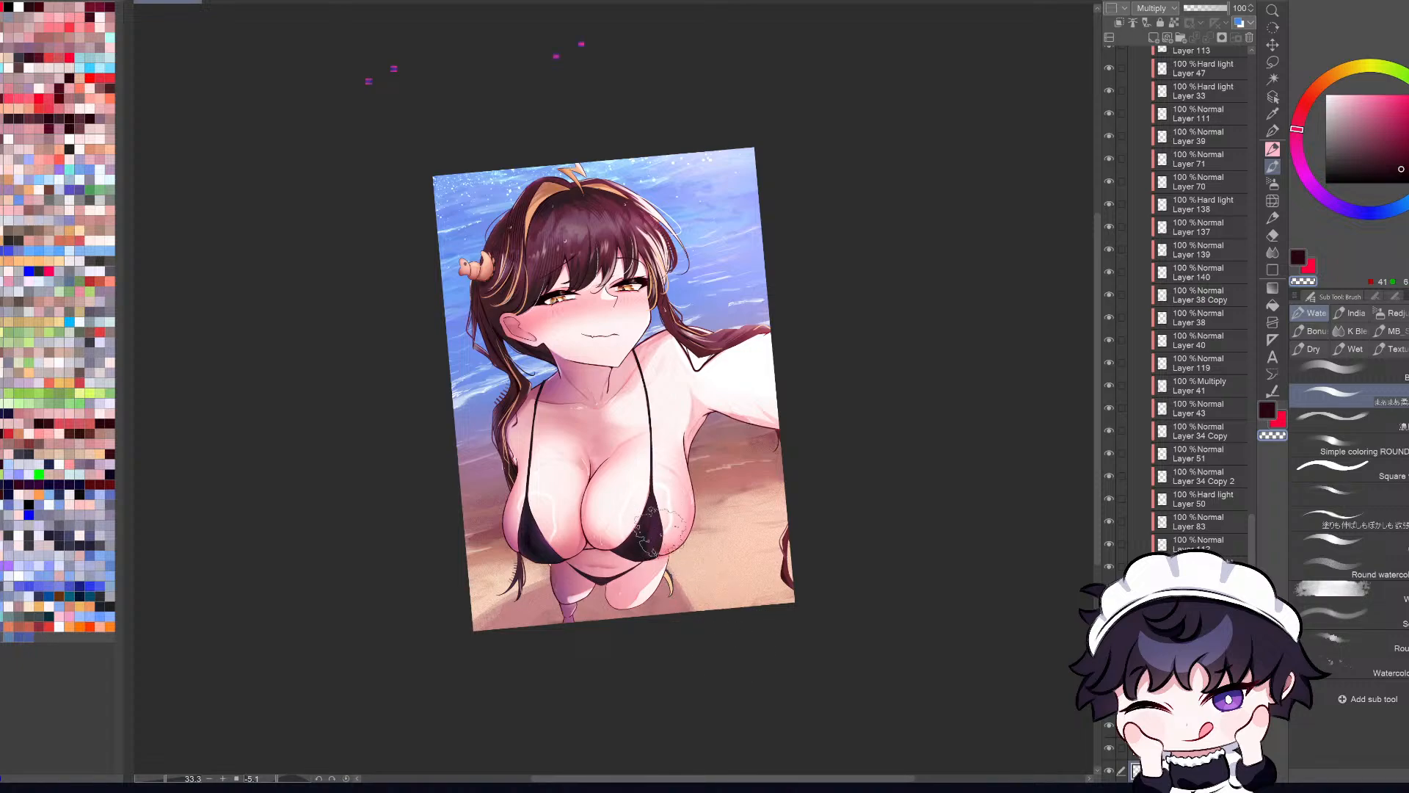
key("h")
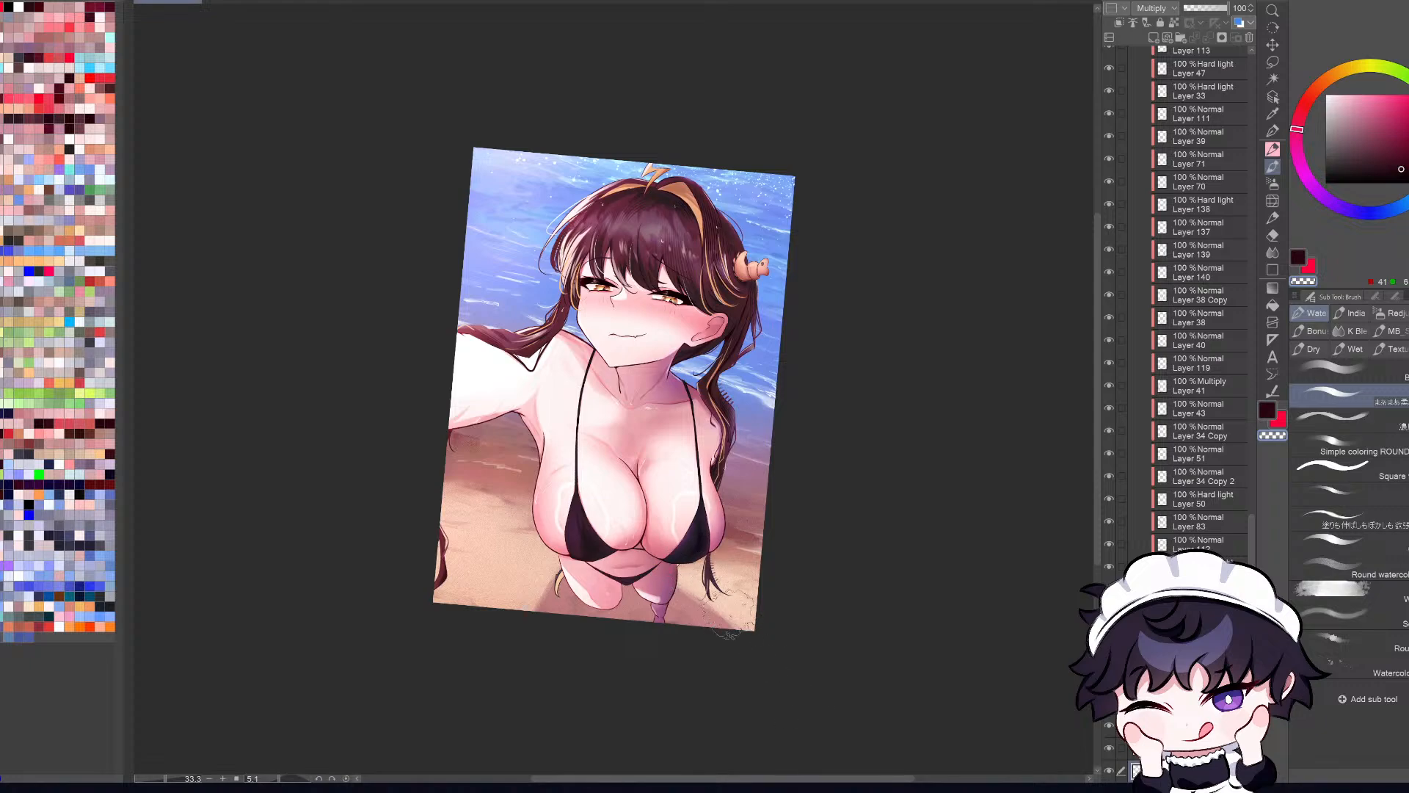
key("b")
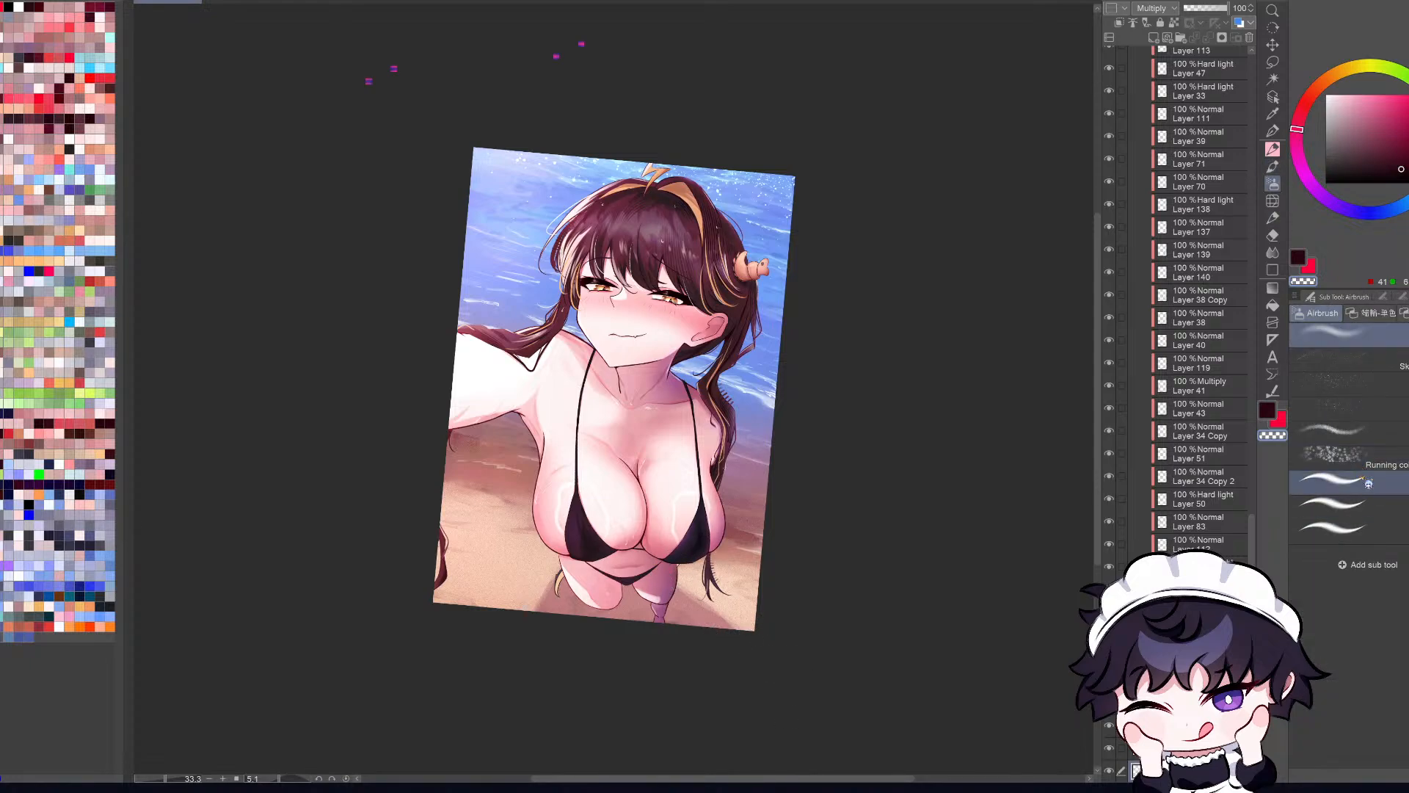
left_click(1369, 481)
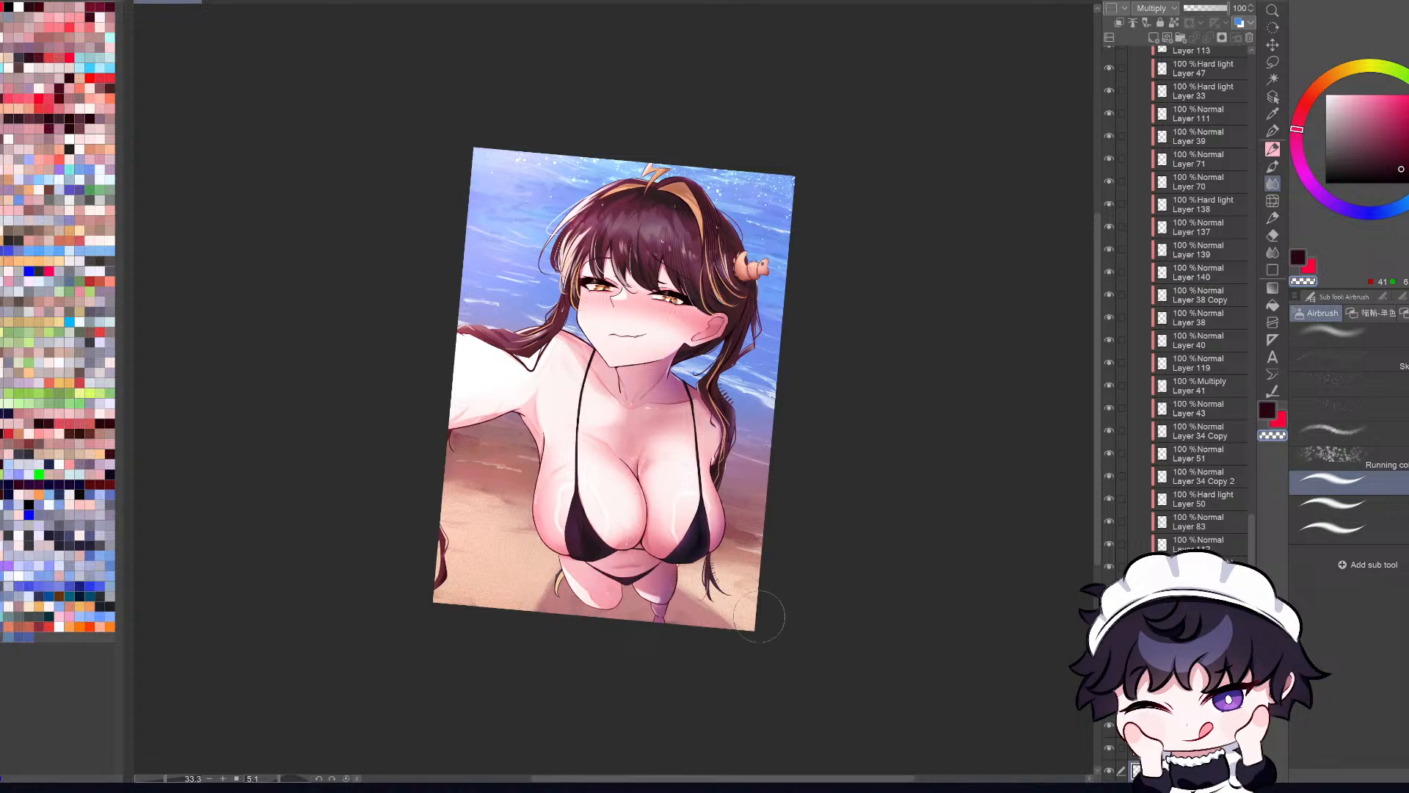
left_click(1332, 504)
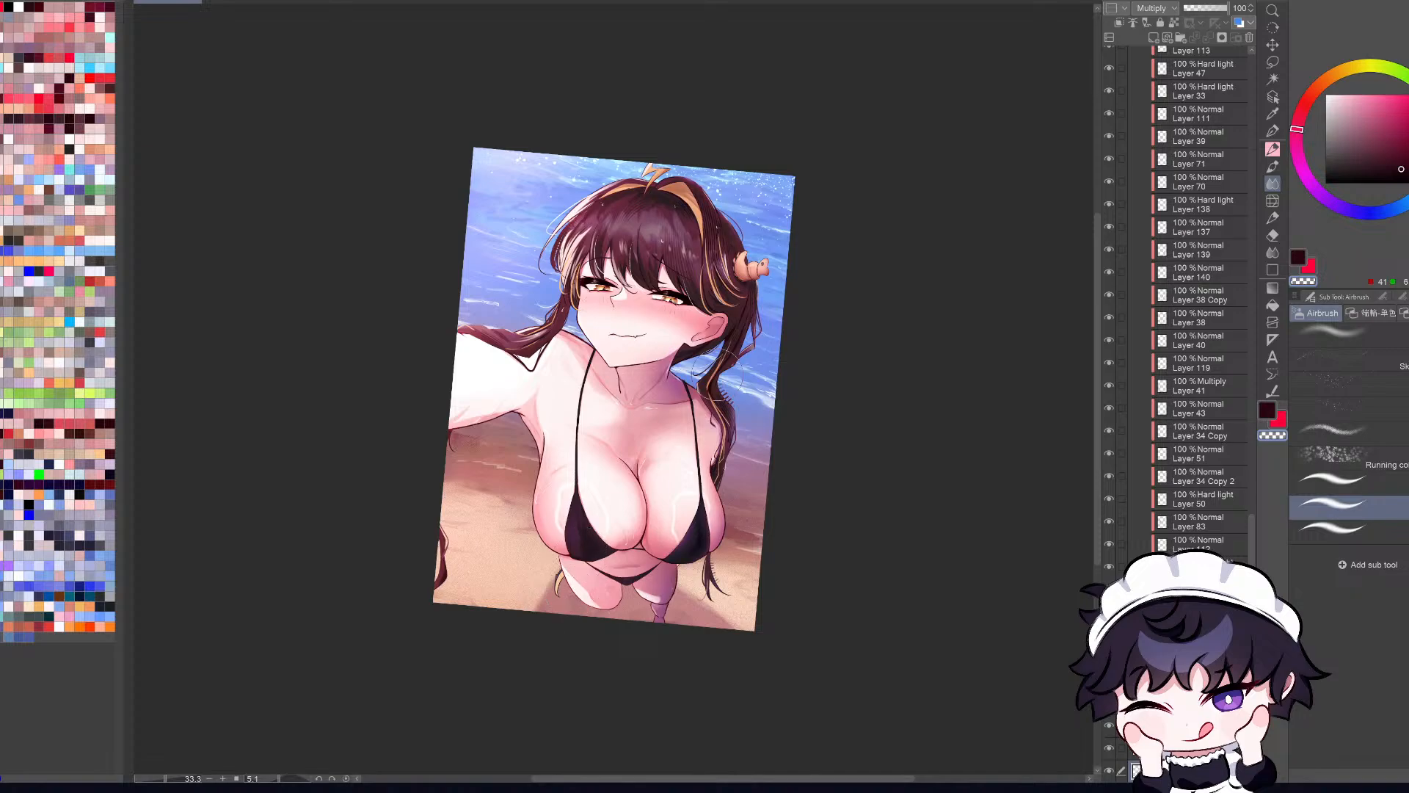
Step: Examine the whole illustration at full-canvas size in both mirrored and normal orientation
key("r")
mouse_move(1031, 654)
left_mouse_down()
mouse_move(1040, 641)
mouse_move(1050, 670)
left_mouse_up()
key("ctrl+0")
key("ctrl+0")
key("h")
key("h")
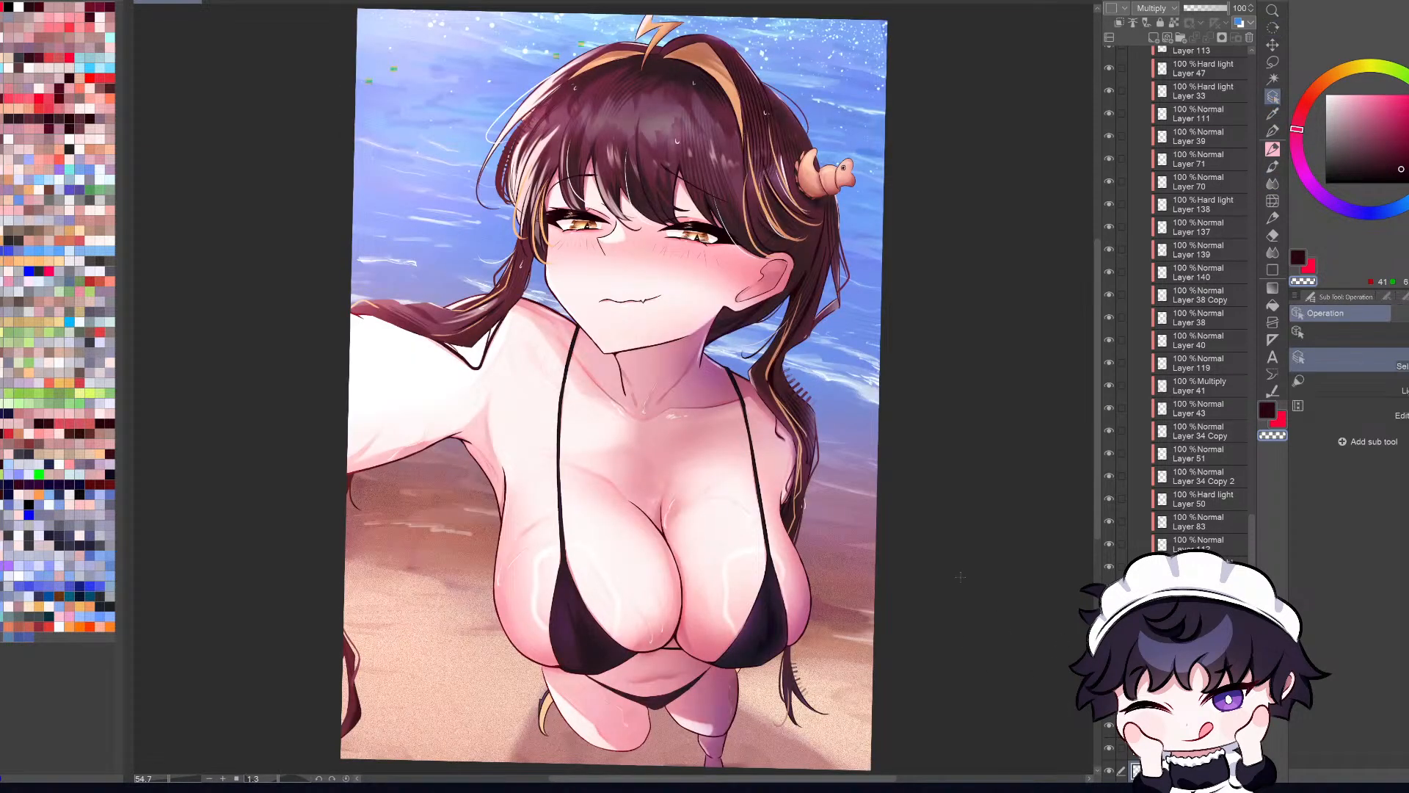
Step: Select the ear's line art layer, Layer 116, from the canvas and check it by hiding and showing it
scroll(960, 576, "down", 2)
scroll(822, 434, "up", 5)
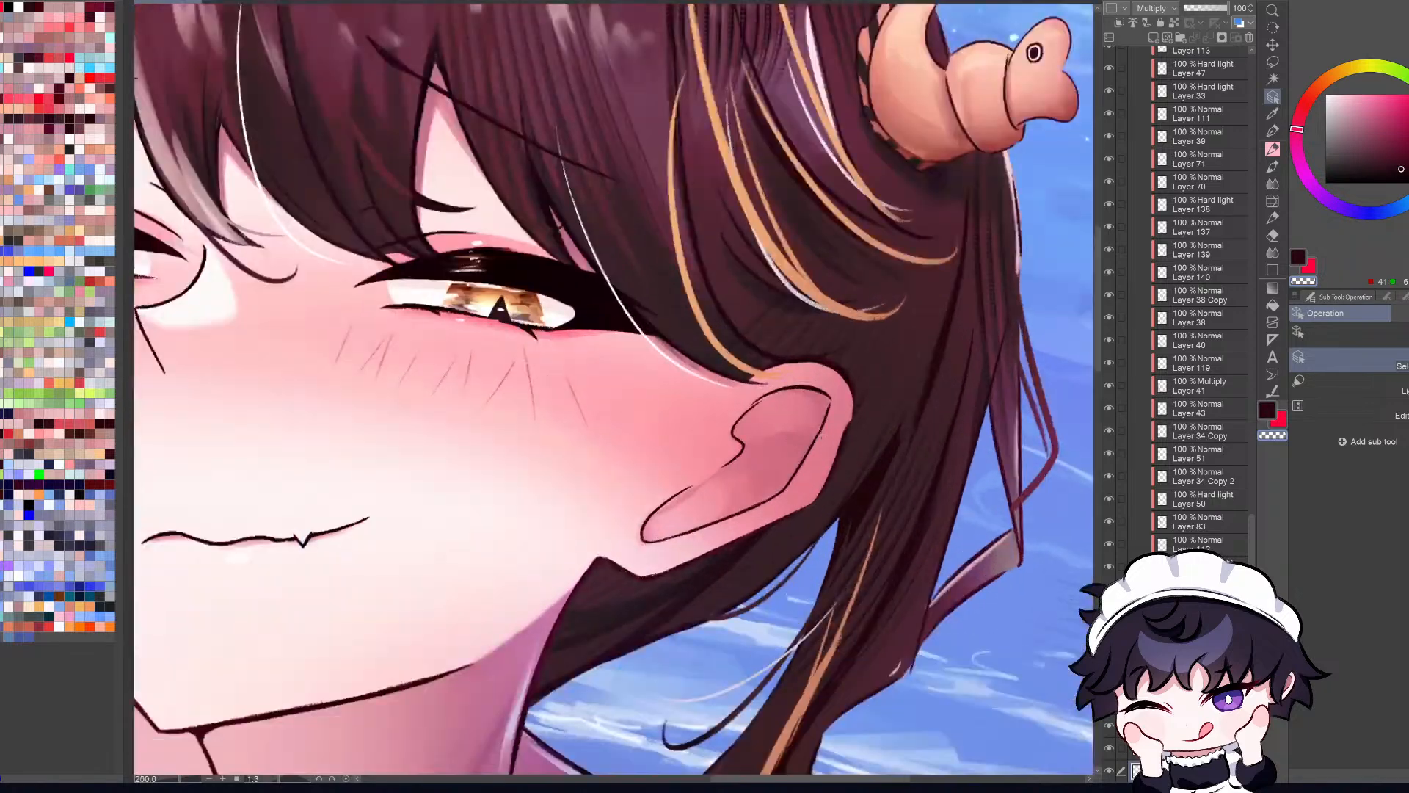
left_click(818, 438)
key("ctrl+0")
left_click(1110, 58)
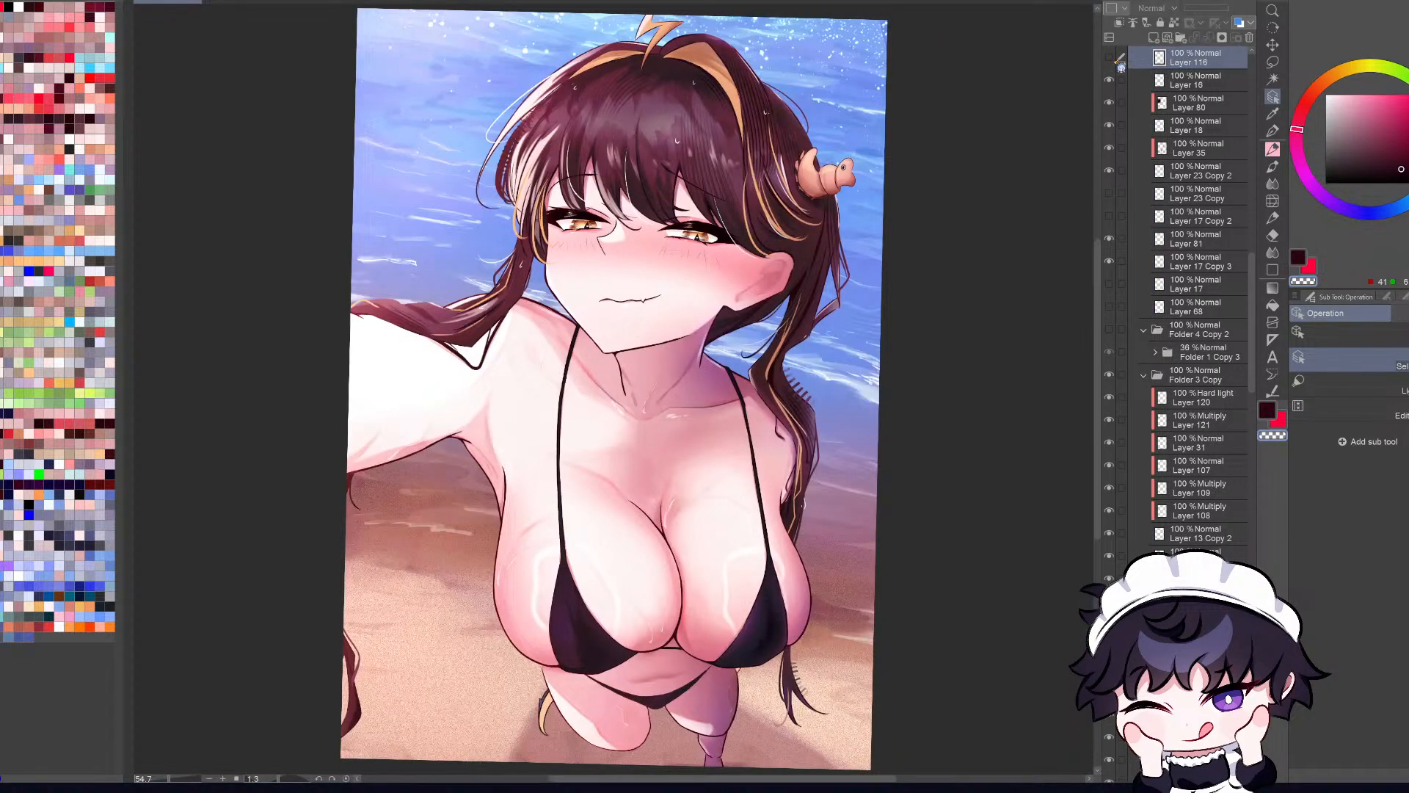
left_click(1109, 58)
Step: Add a new layer above Layer 116, return to Layer 116 and sample the ear's reddish line color for the Pencil
scroll(758, 278, "up", 3)
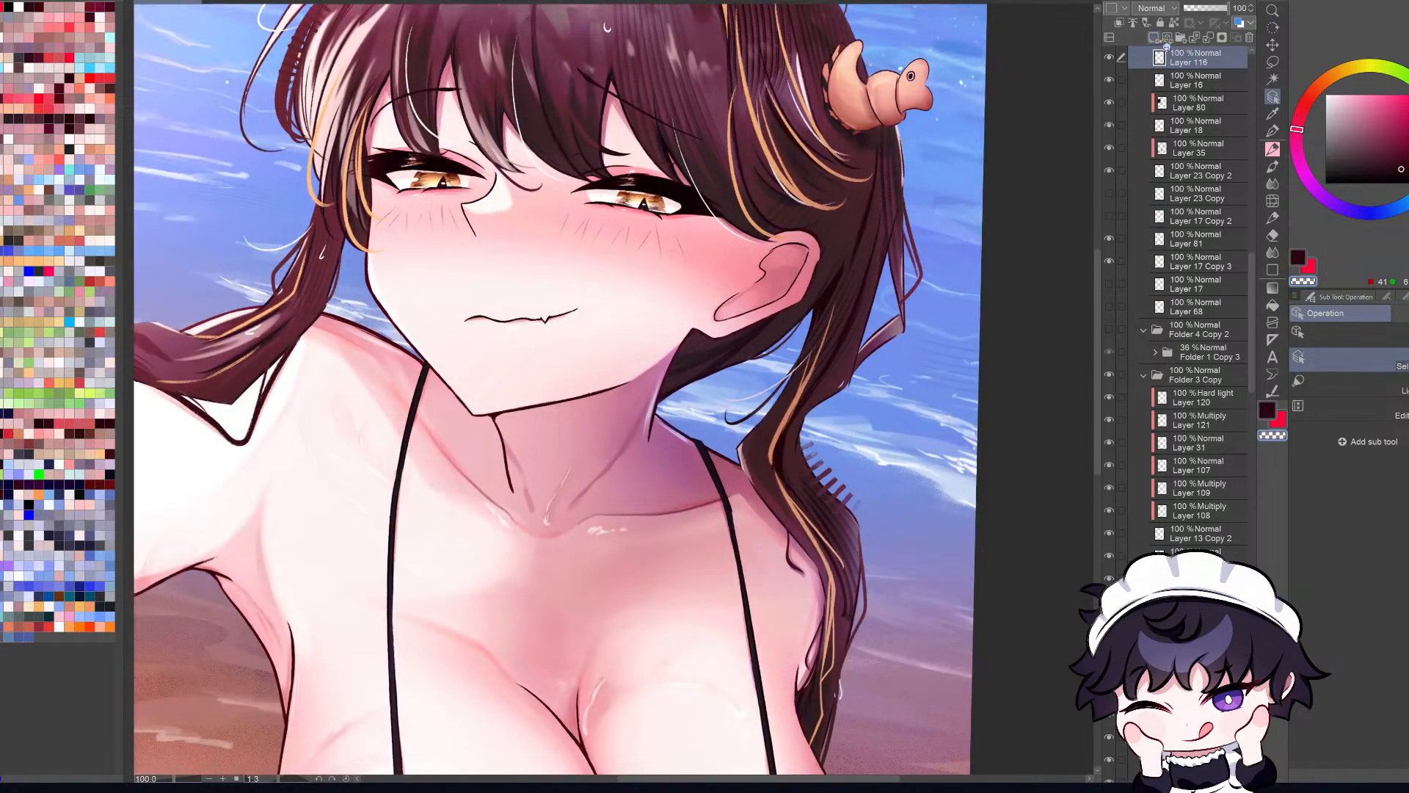
scroll(835, 262, "up", 3)
key("ctrl+shift+n")
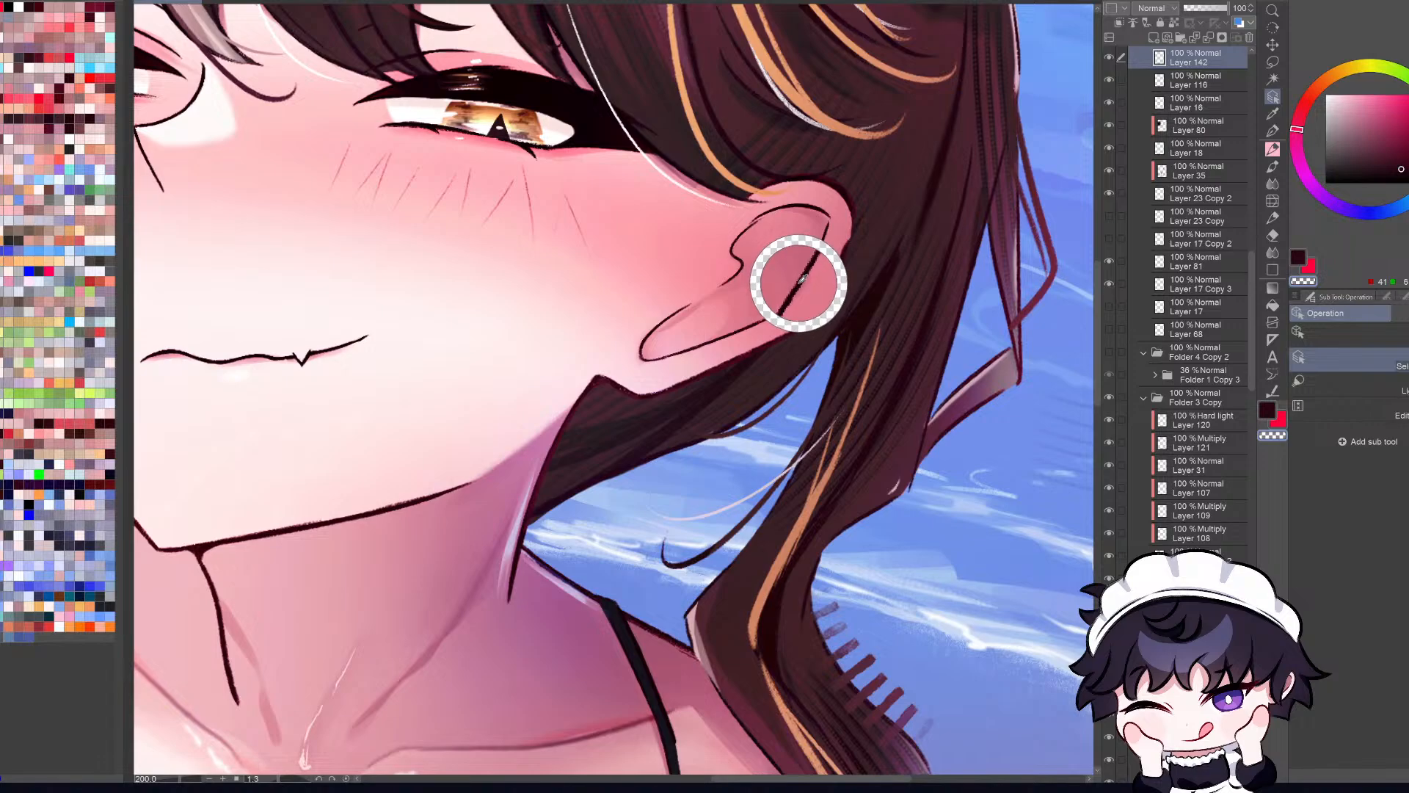
key("alt+bracketleft")
key("p")
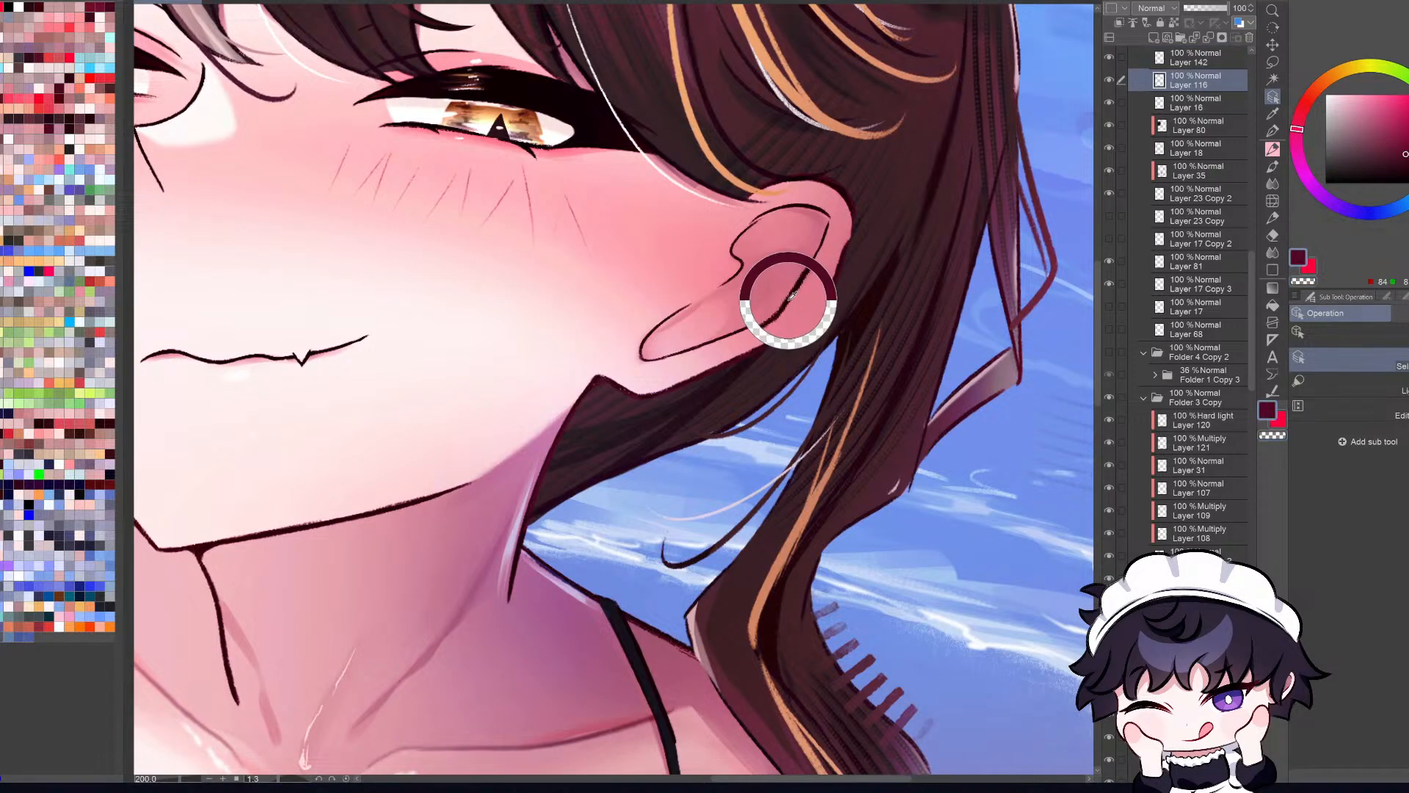
key("p")
key("ctrl+0")
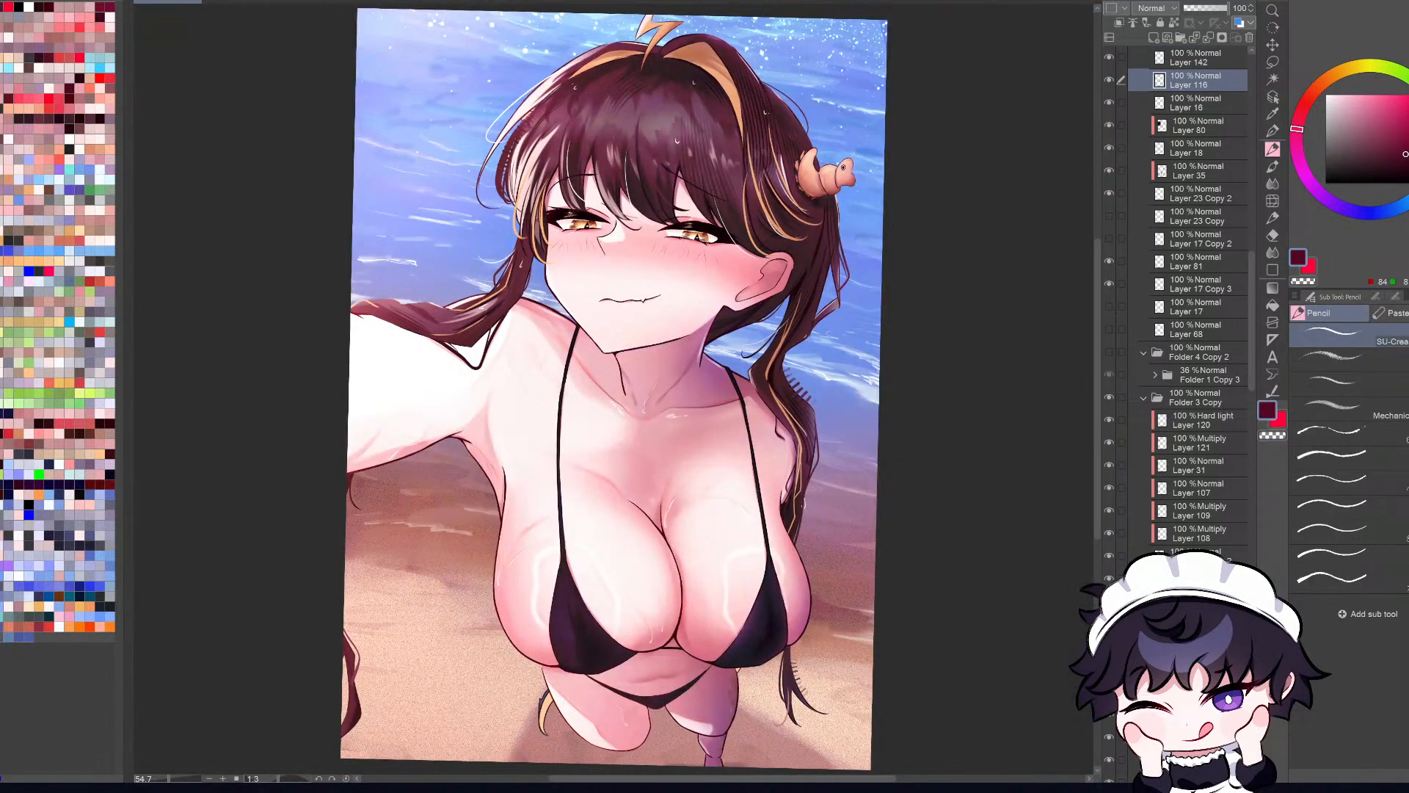
Step: Examine the face, ear and whole figure up close and at full-canvas size in mirrored and normal orientation
scroll(755, 273, "up", 3)
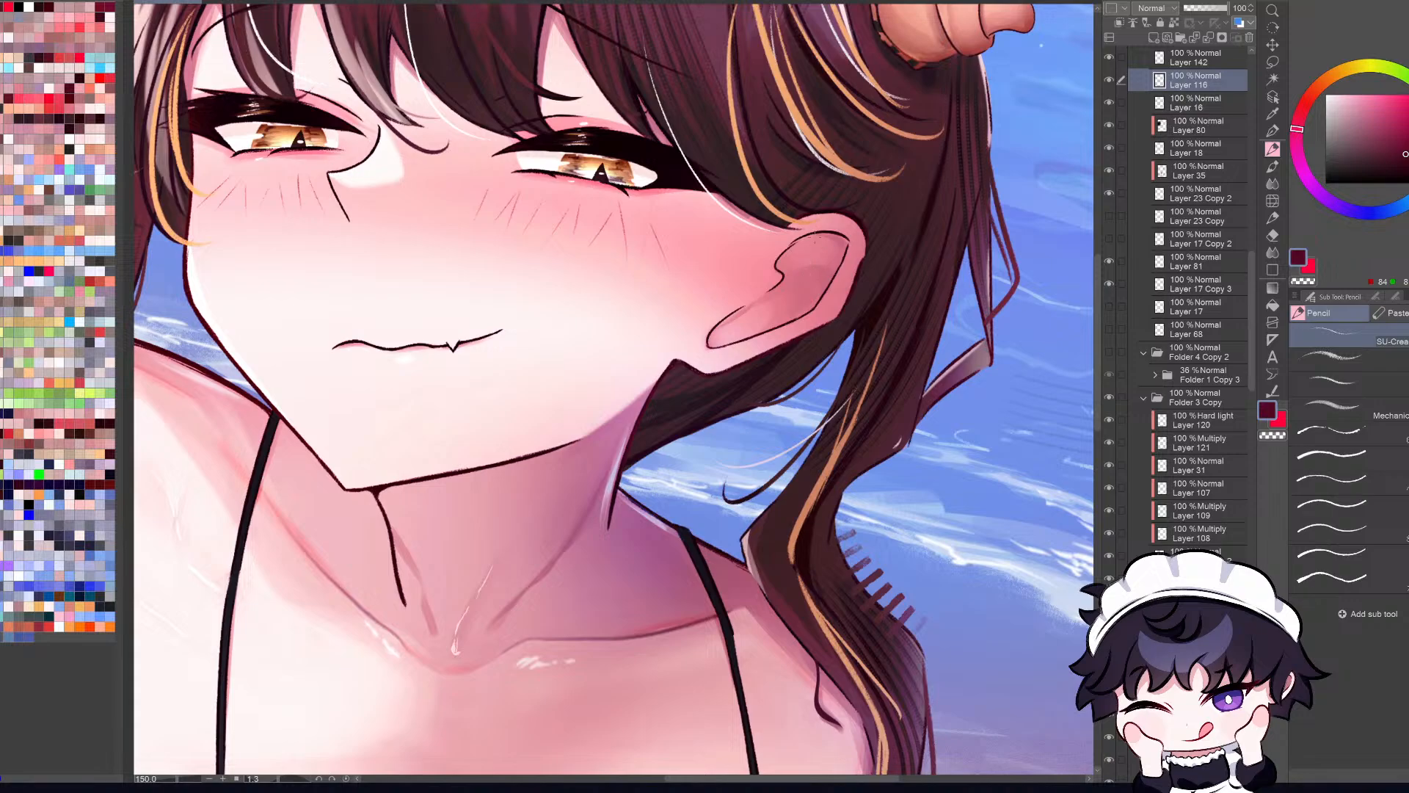
key("h")
key("h")
scroll(782, 307, "down", 5)
key("h")
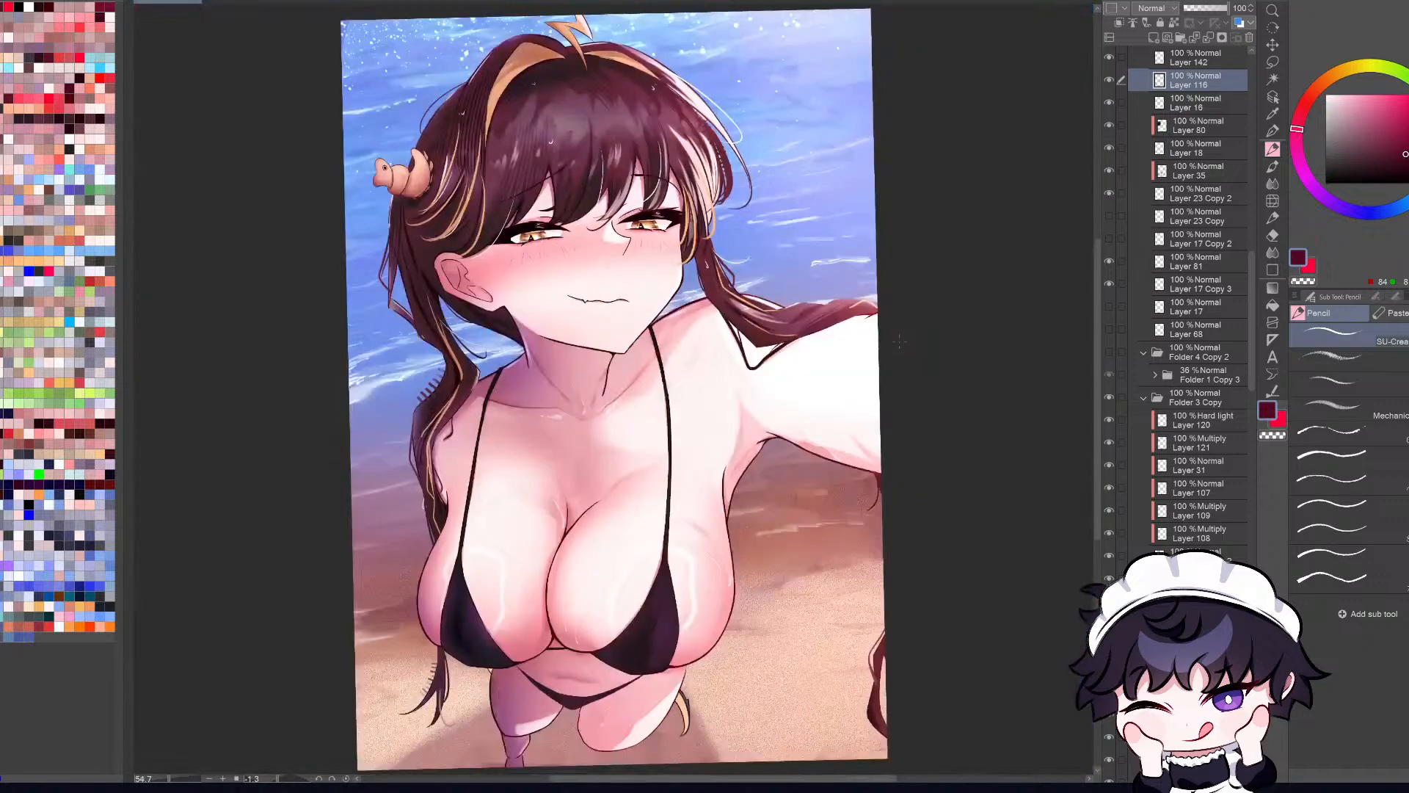
key("h")
scroll(778, 253, "up", 4)
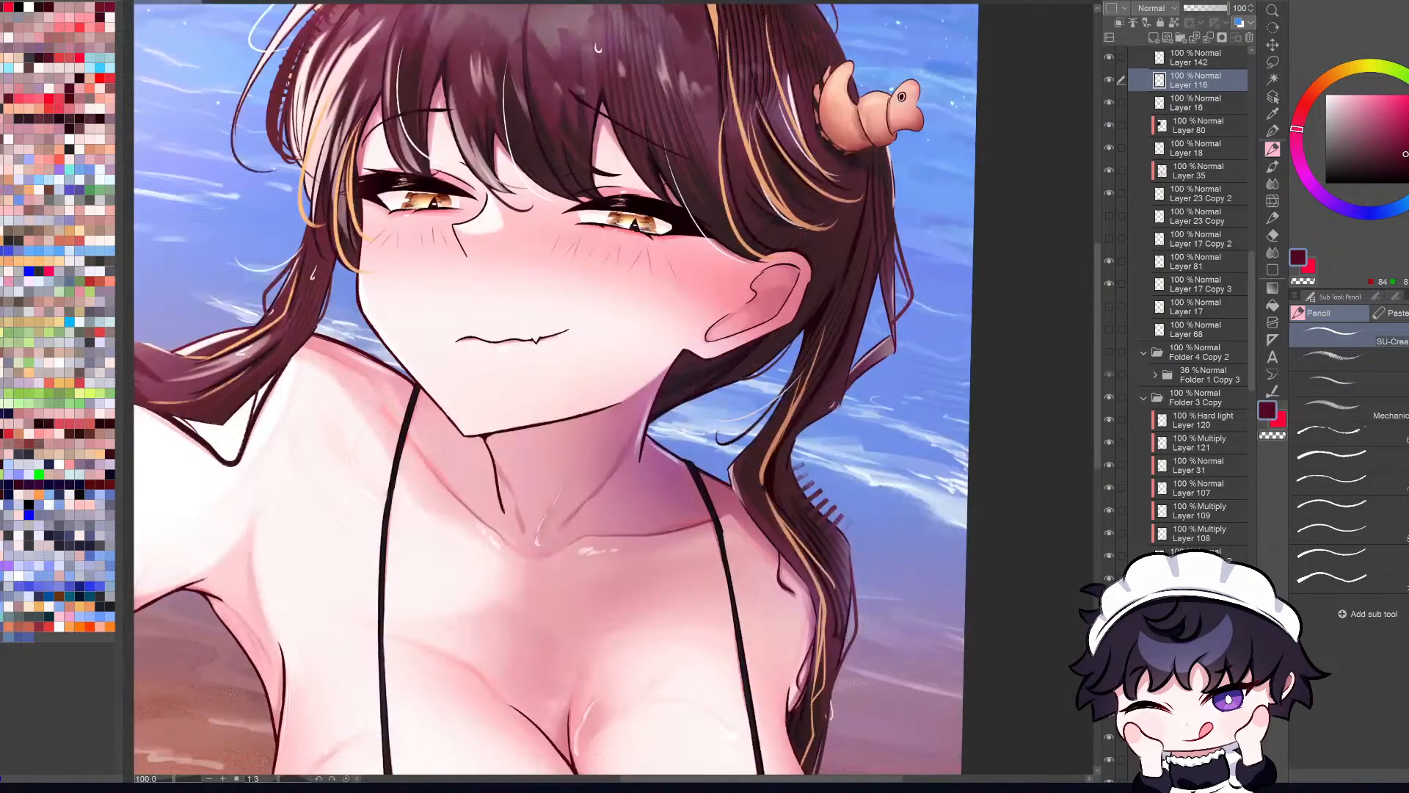
scroll(768, 293, "down", 4)
key("h")
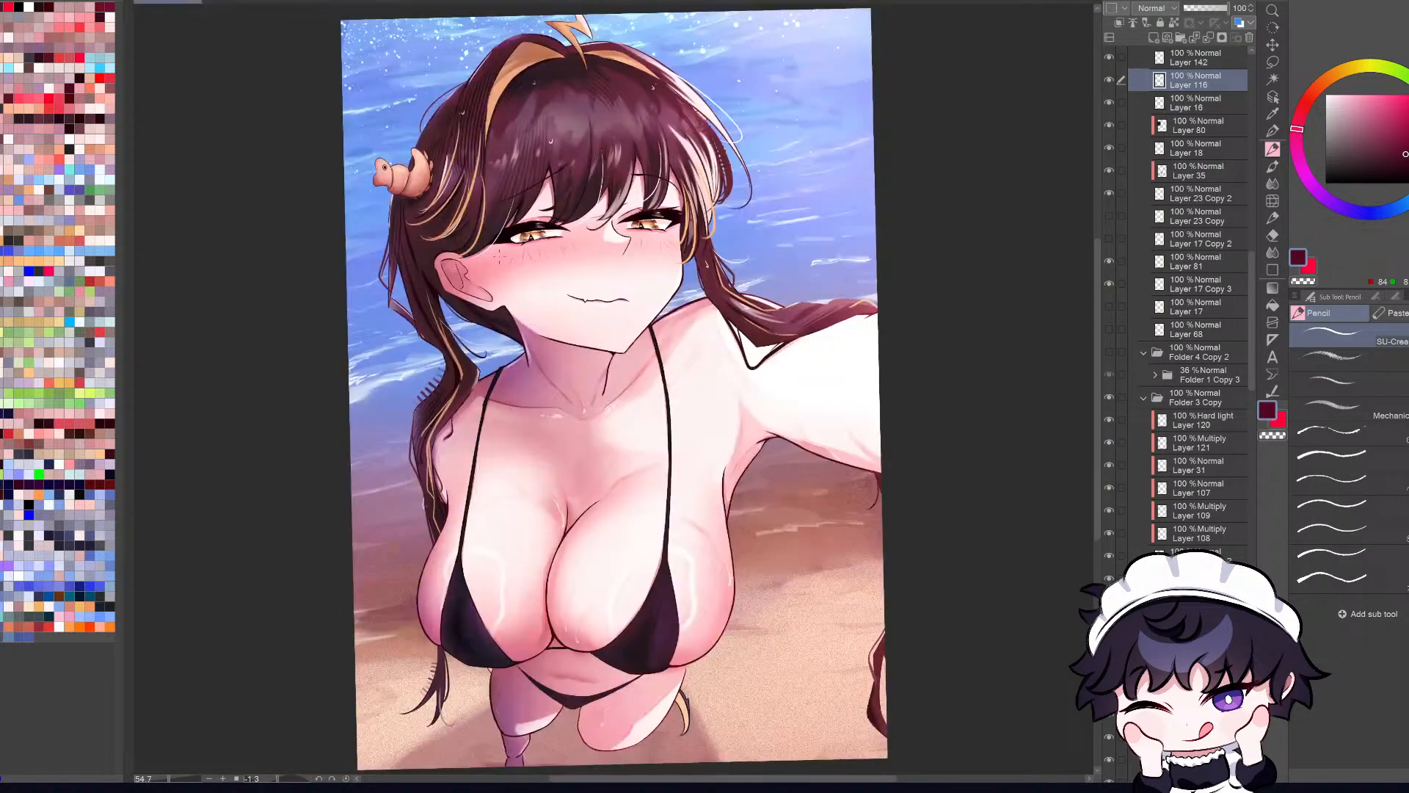
scroll(490, 293, "up", 4)
scroll(660, 389, "down", 4)
key("h")
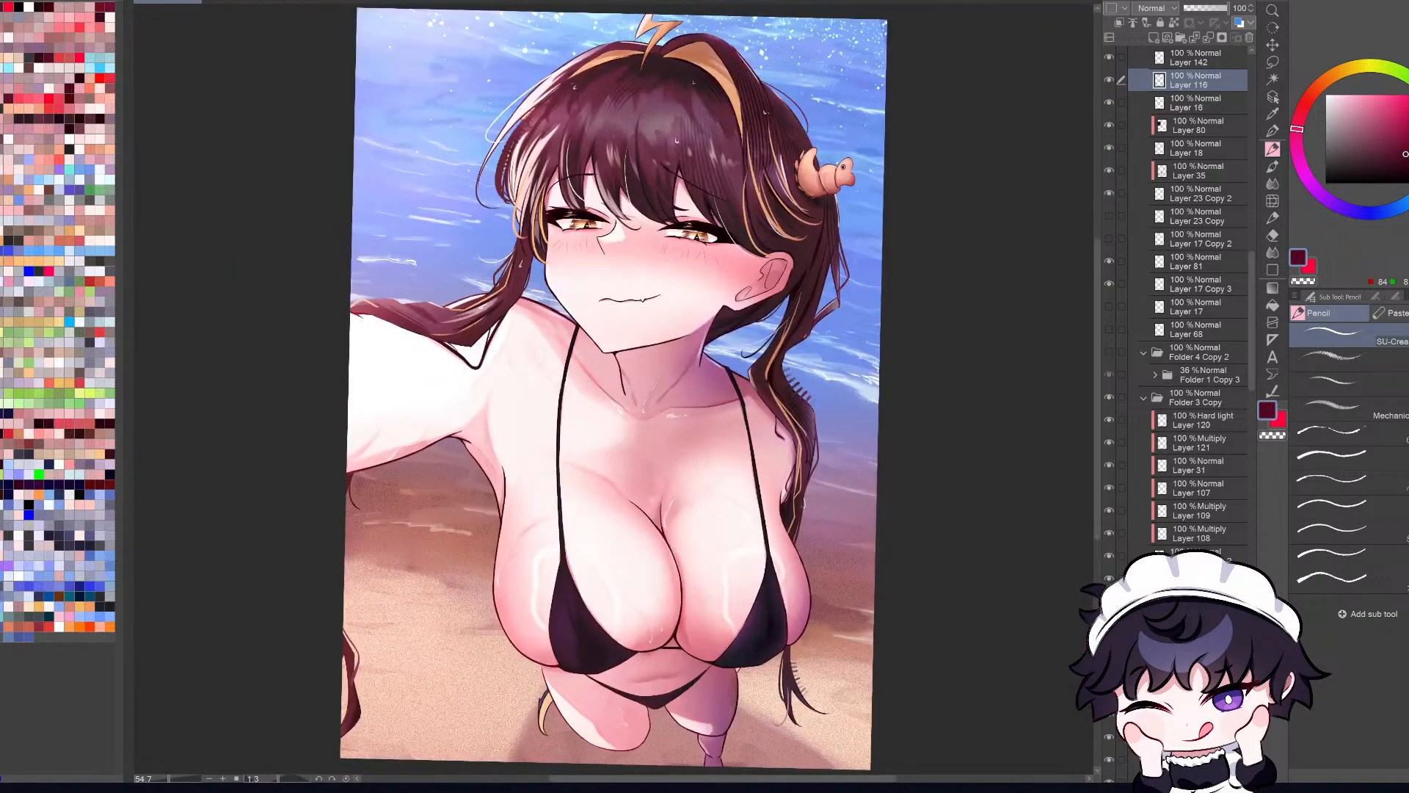
key("h")
Step: Add a new layer above Layer 116 and draw a short inner contour line in the ear with the Pencil
key("h")
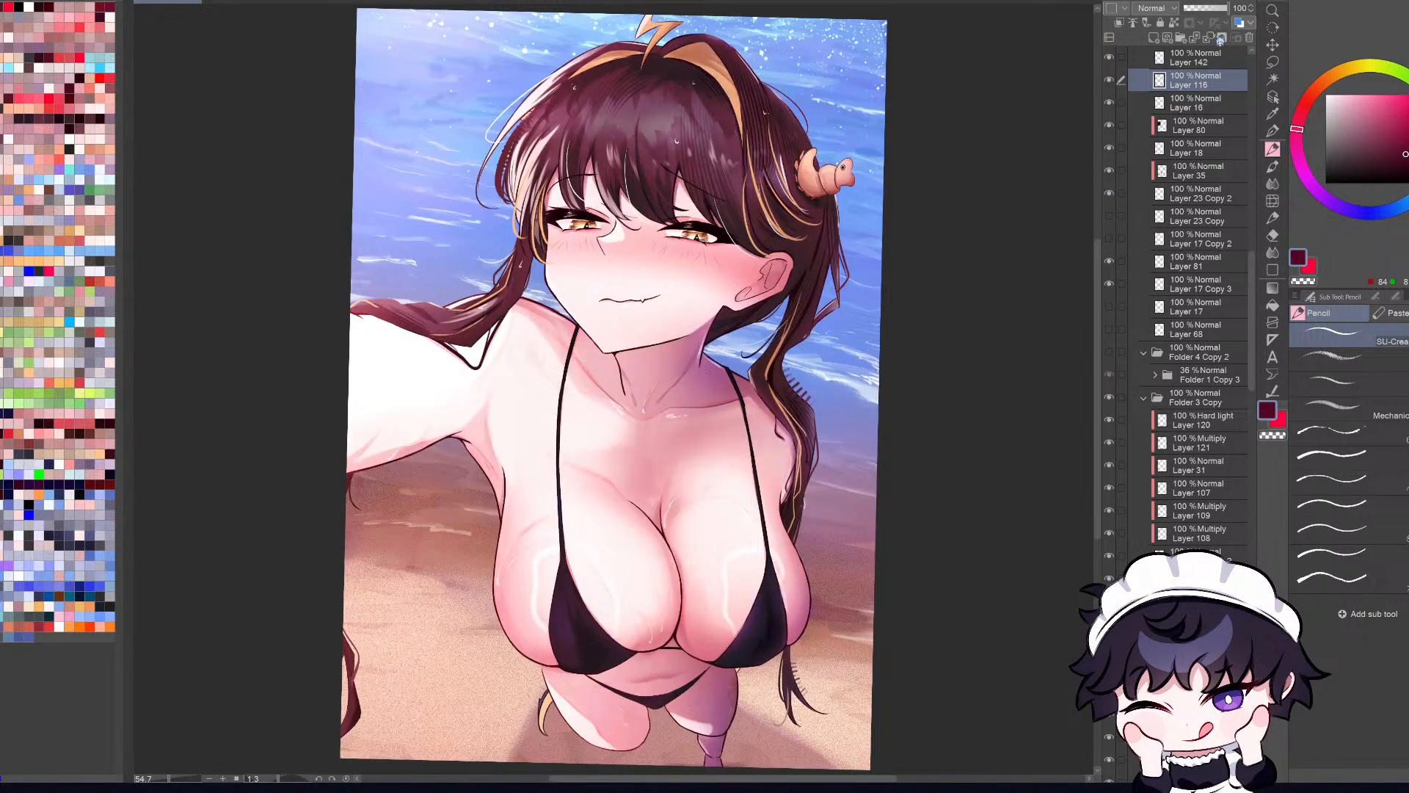
left_click(1201, 8)
key("h")
key("h")
key("ctrl+z")
left_click(1154, 38)
scroll(750, 208, "up", 4)
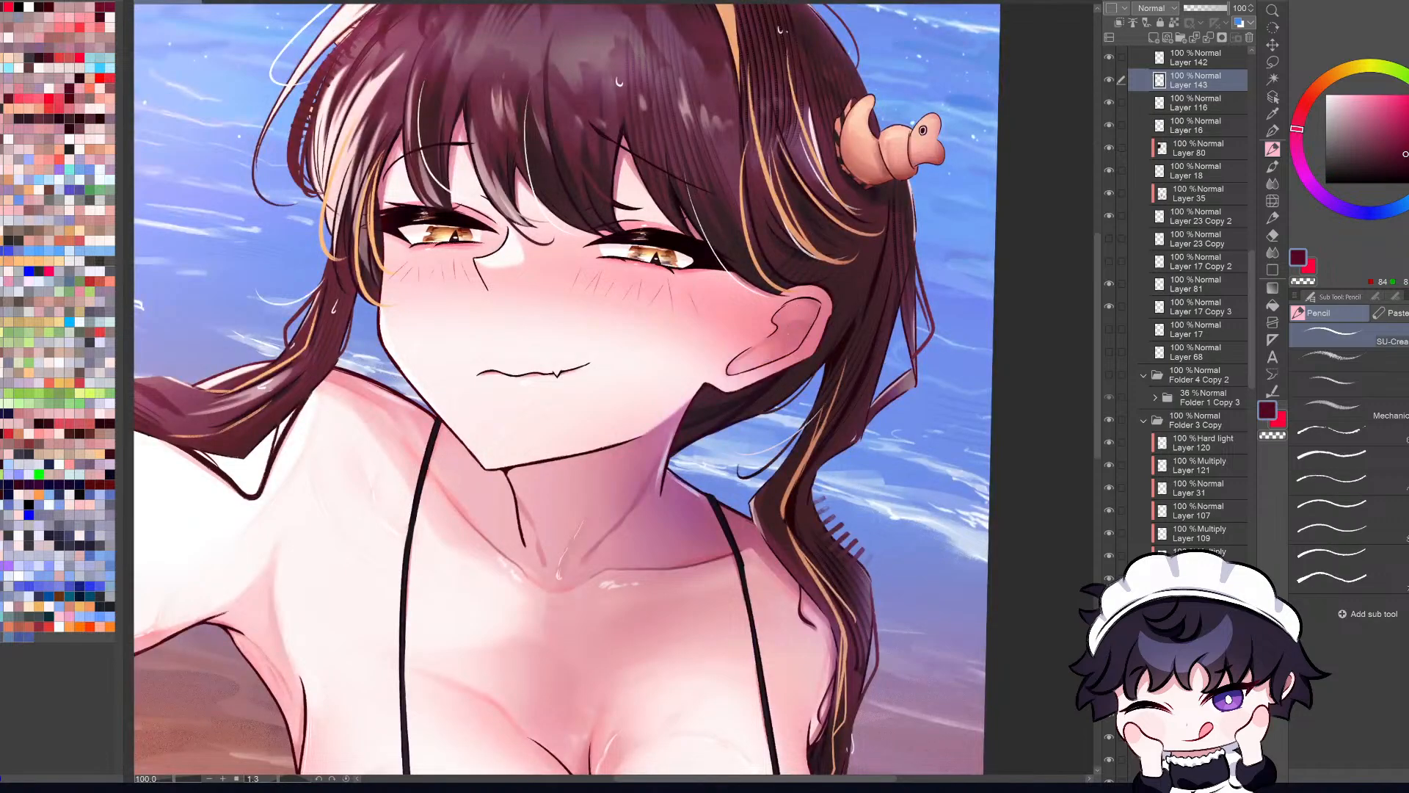
left_click_drag(794, 311, 787, 359)
key("ctrl+z")
left_click_drag(795, 311, 780, 352)
Step: Check the ear's new inner line up close and in the whole illustration, in mirrored and normal orientation
key("ctrl+0")
key("h")
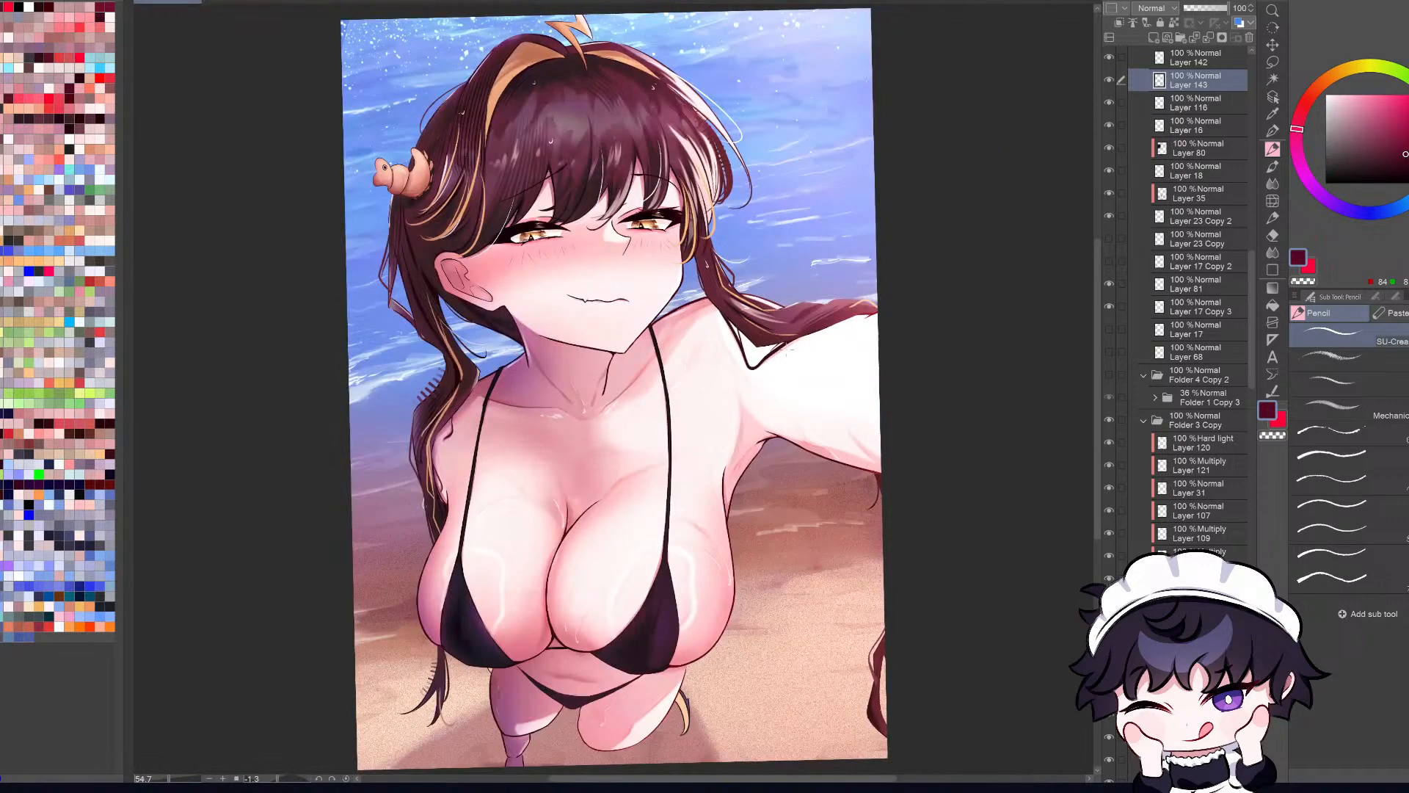
scroll(484, 293, "up", 3)
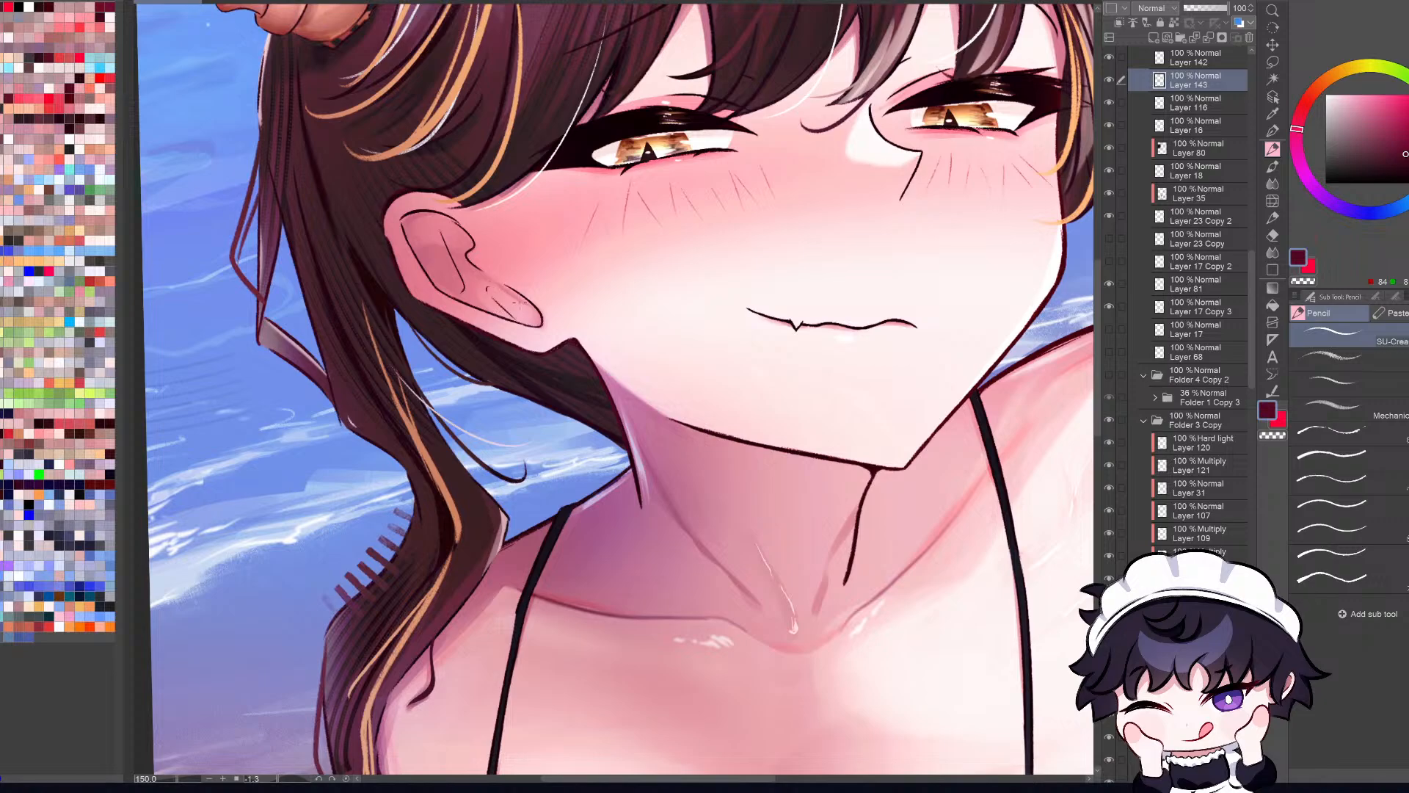
key("ctrl+0")
key("h")
scroll(803, 574, "down", 2)
key("ctrl+0")
key("h")
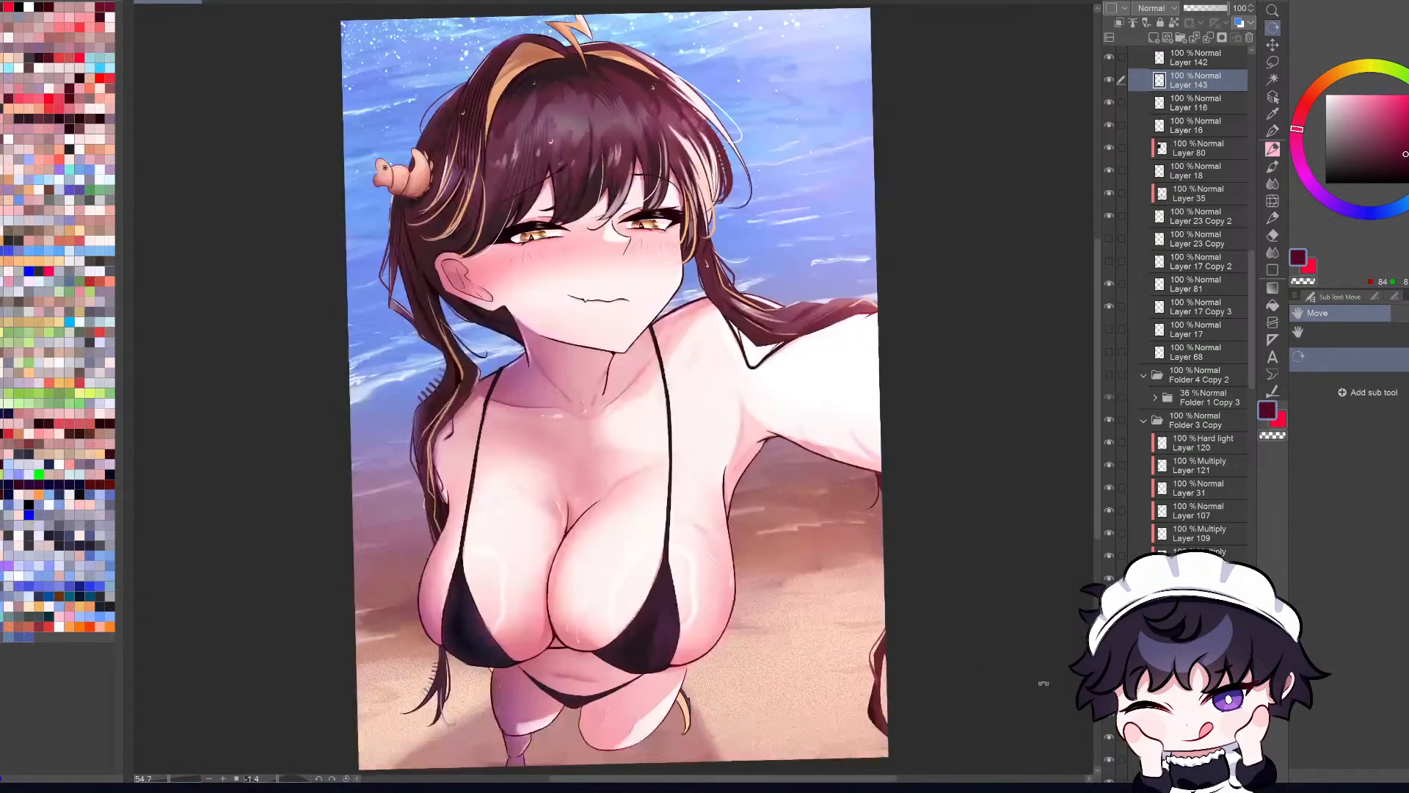
key("h")
left_click_drag(1077, 718, 1079, 715)
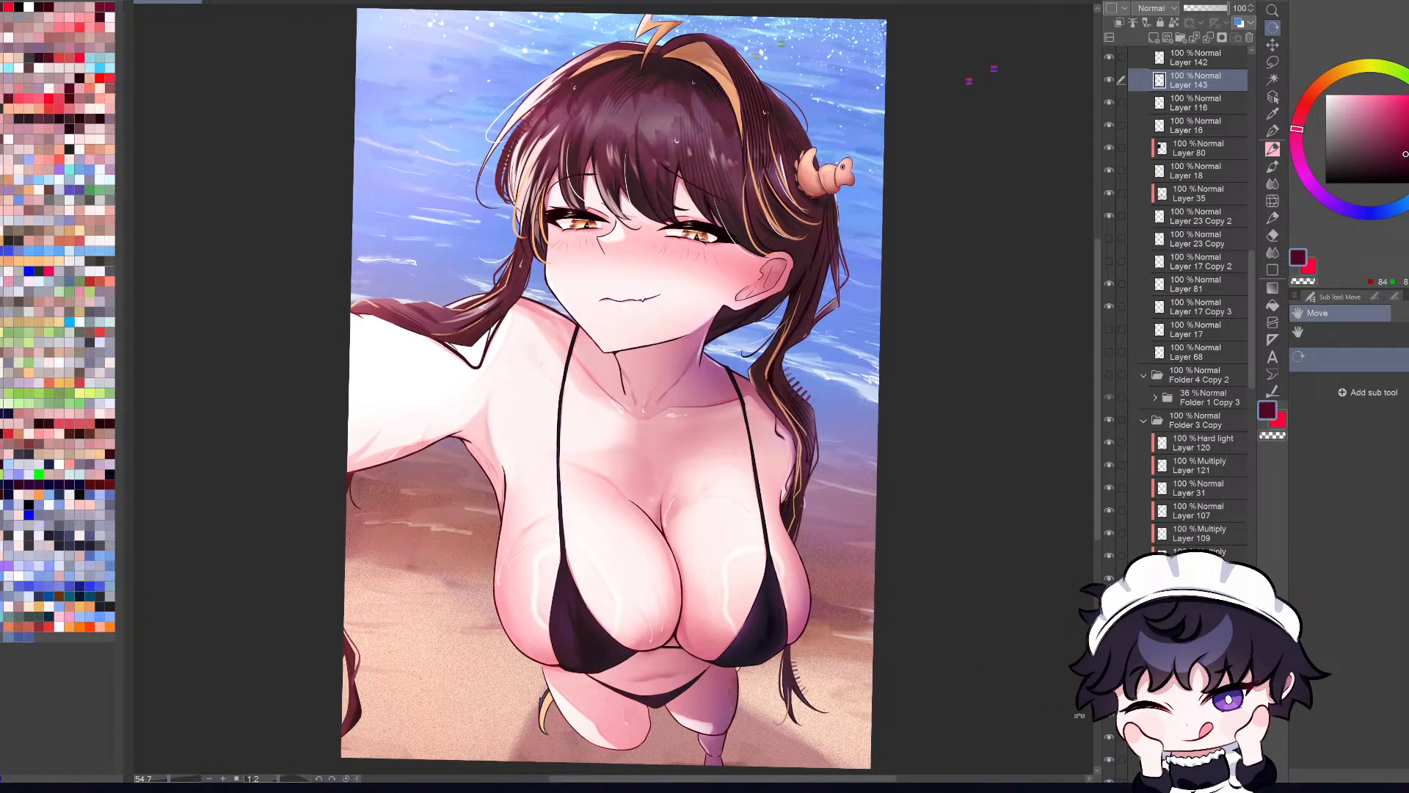
key("h")
key("h")
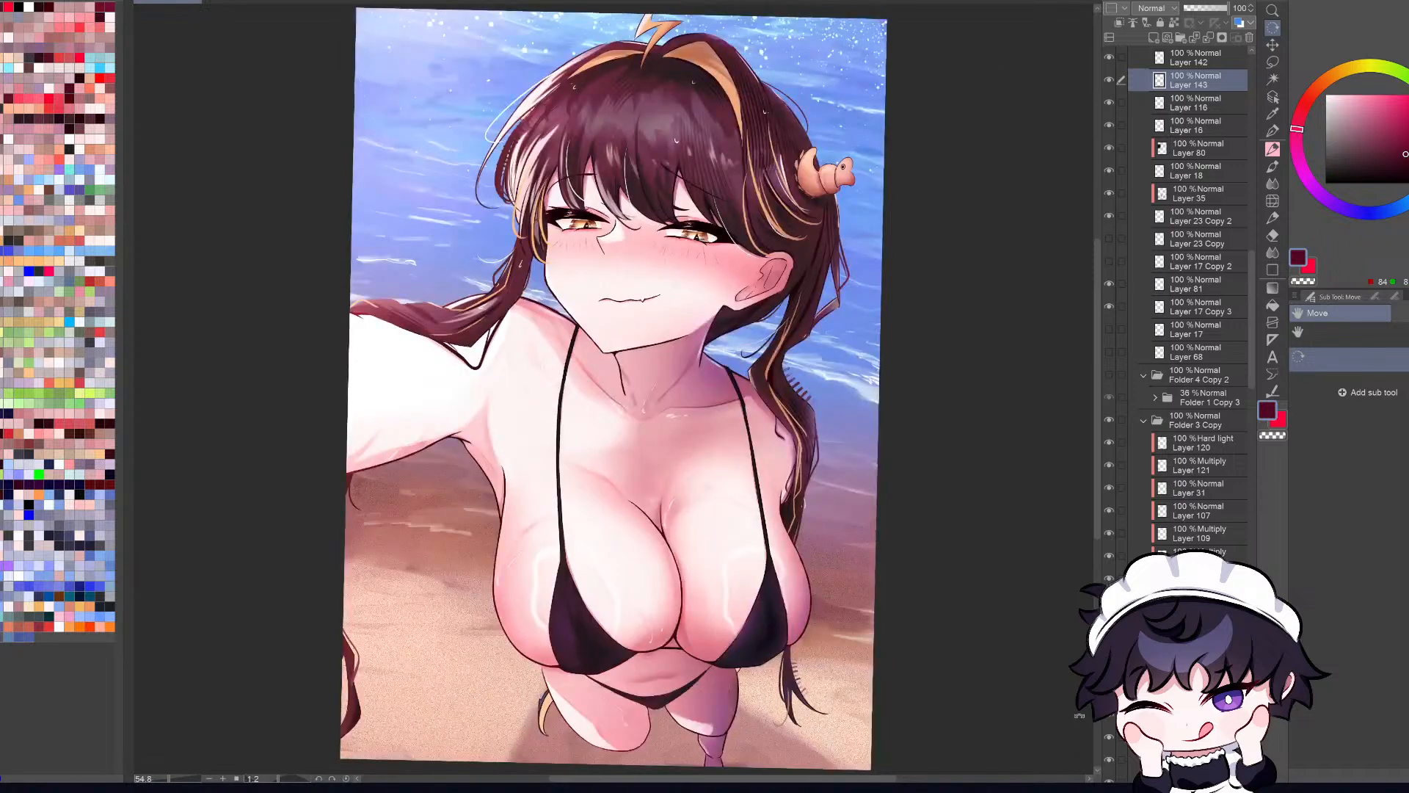
scroll(1079, 716, "down", 2)
key("ctrl+0")
Step: Collapse Folder 4, then check the multiply Layer 102 by hiding and showing it, and select it
left_click_drag(1253, 350, 1256, 132)
scroll(766, 326, "down", 5)
scroll(769, 335, "up", 3)
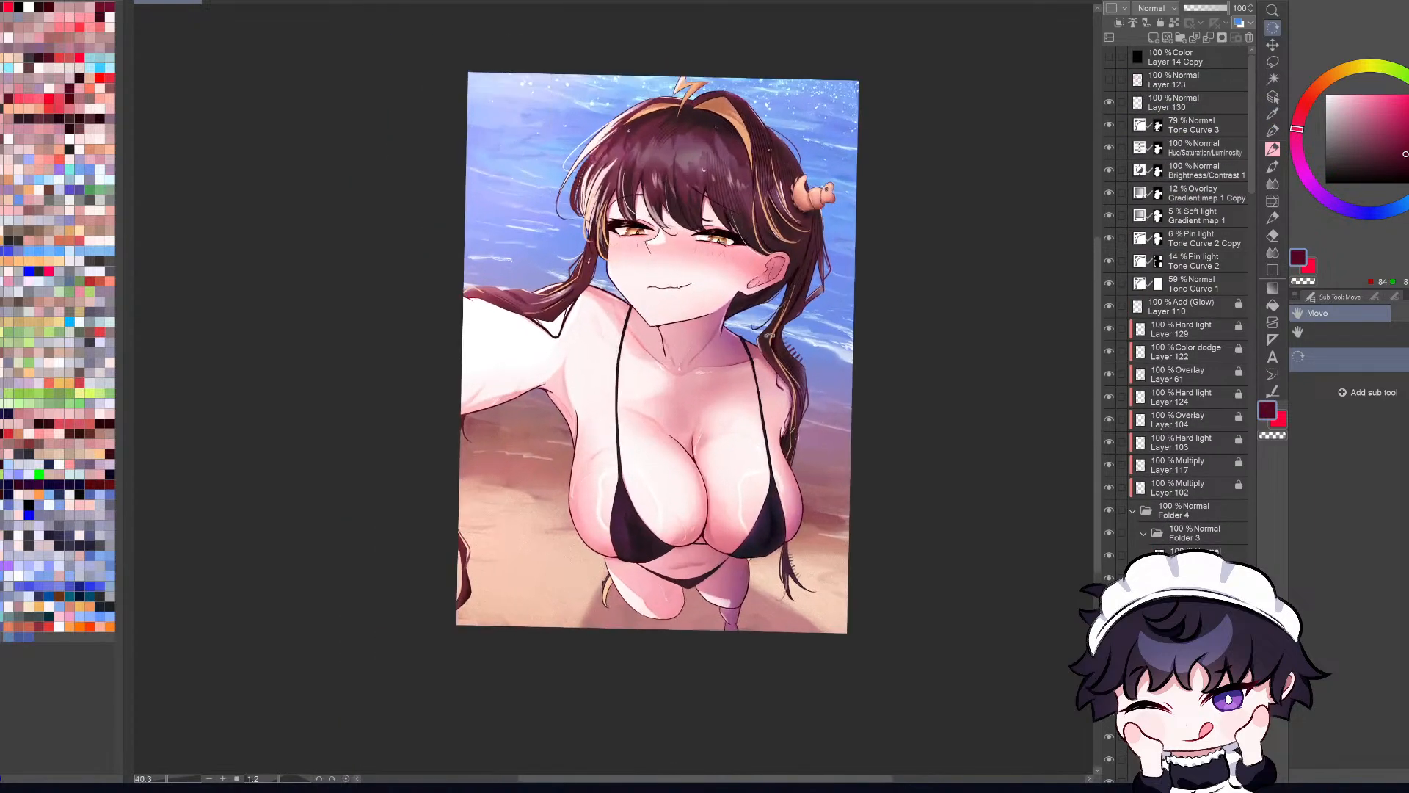
scroll(769, 335, "up", 1)
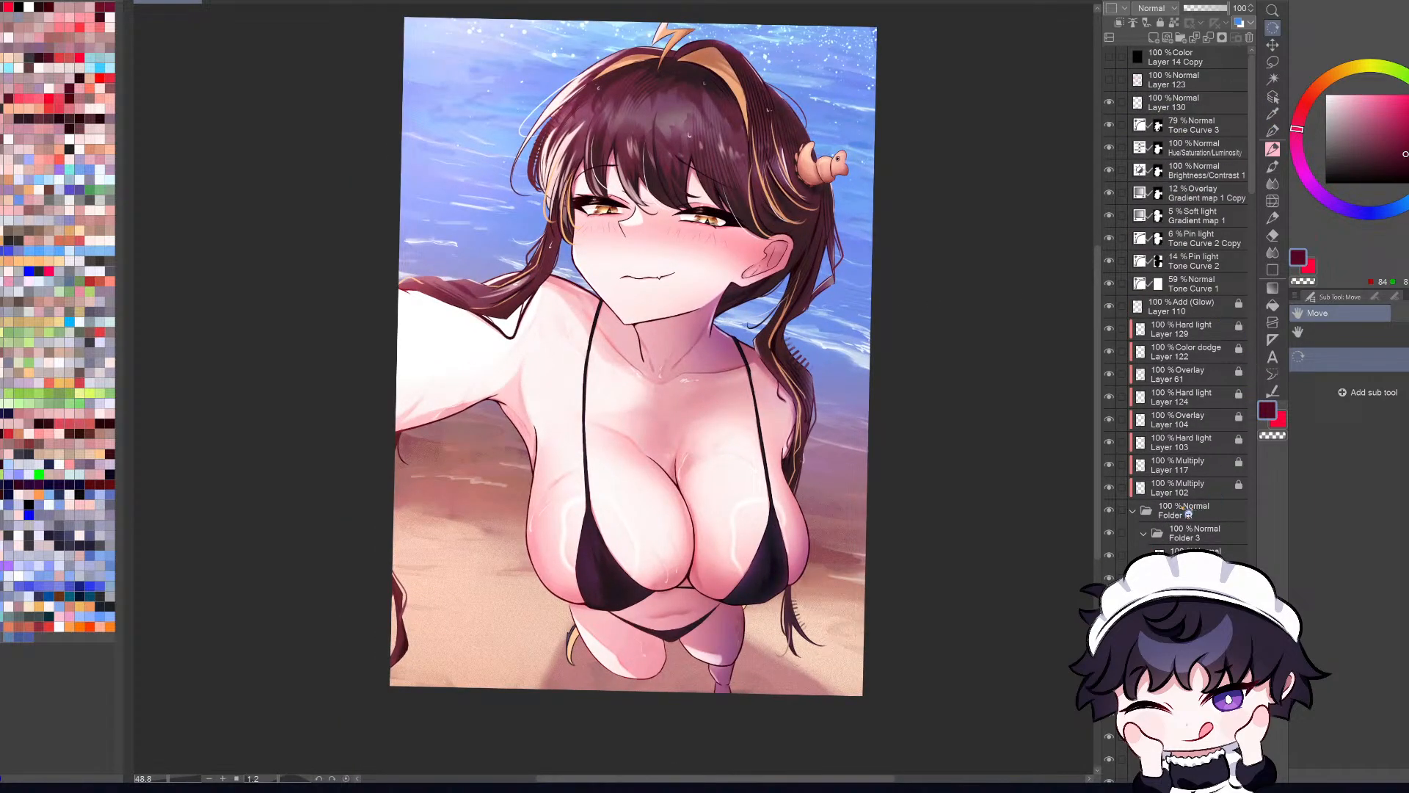
left_click(1133, 511)
left_click(1108, 488)
left_click(1108, 488)
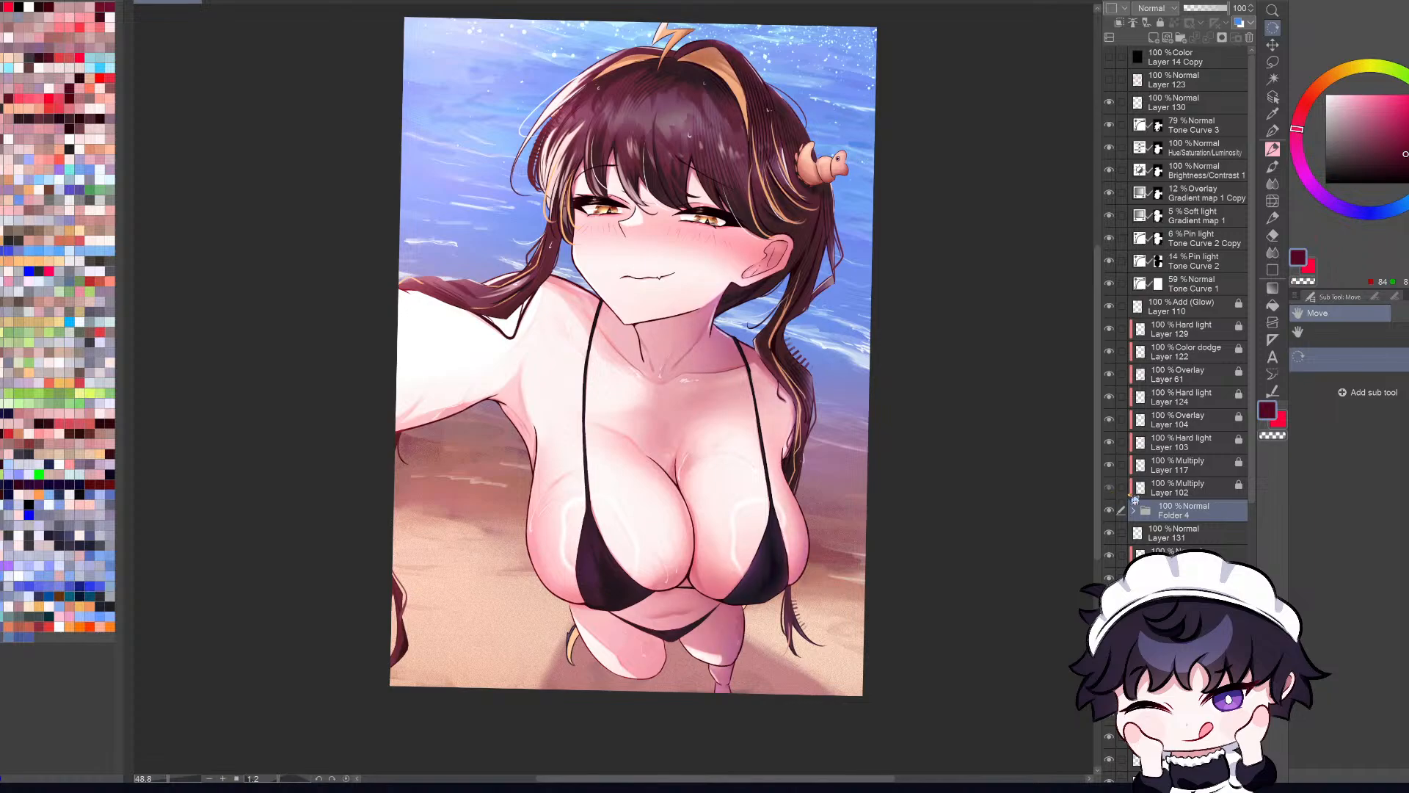
left_click(1184, 493)
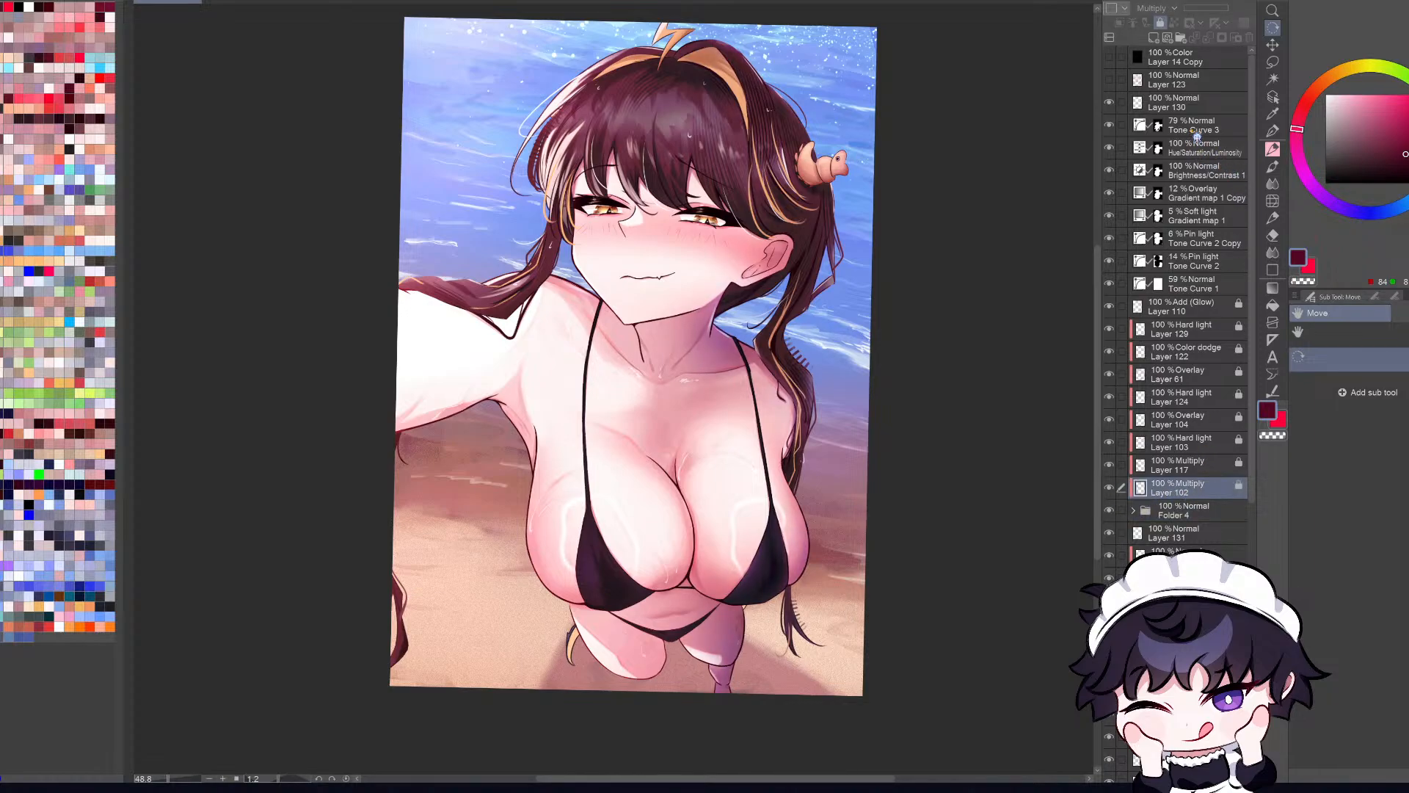
Step: Check Layer 130 by toggling its visibility and delete the layer
left_click(1109, 103)
left_click(1144, 111)
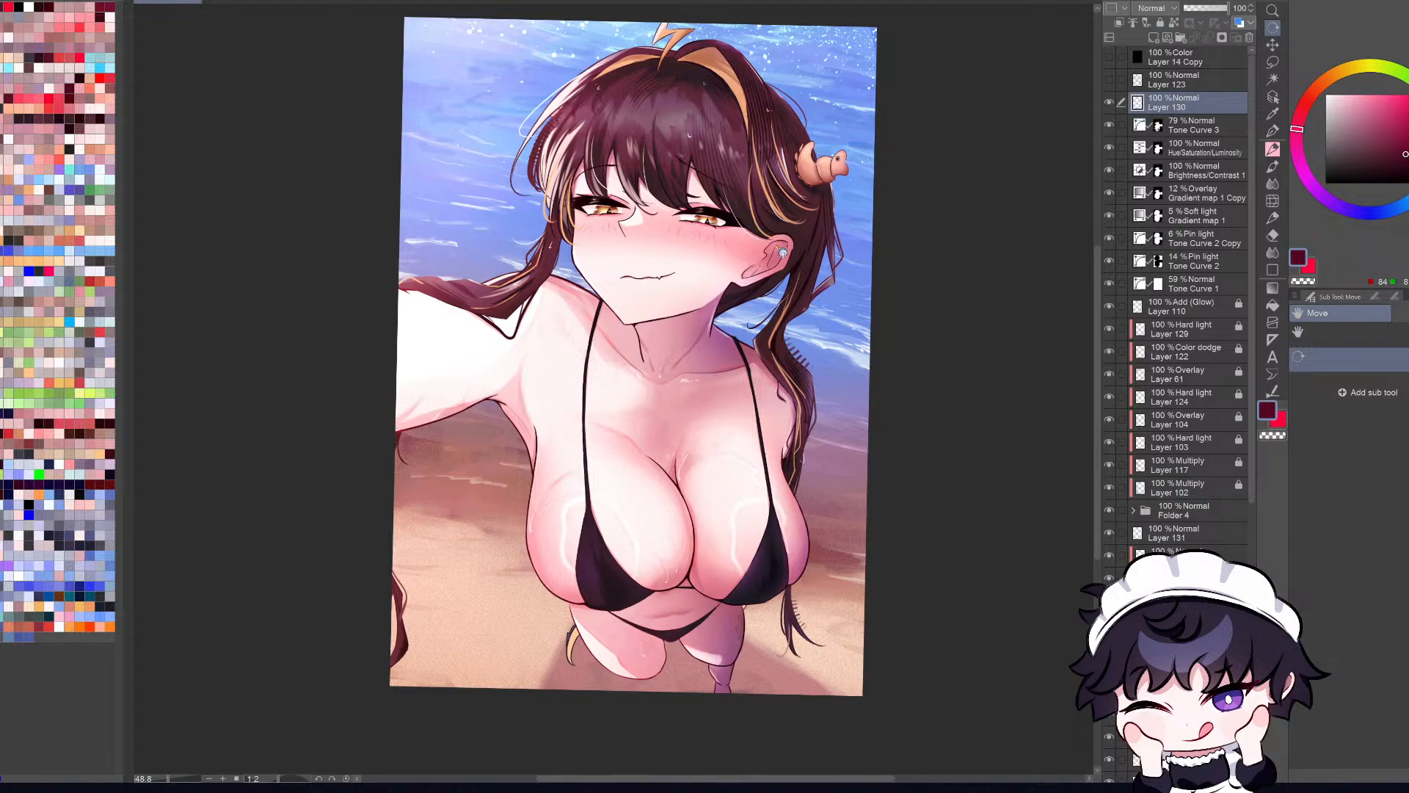
left_click(1248, 37)
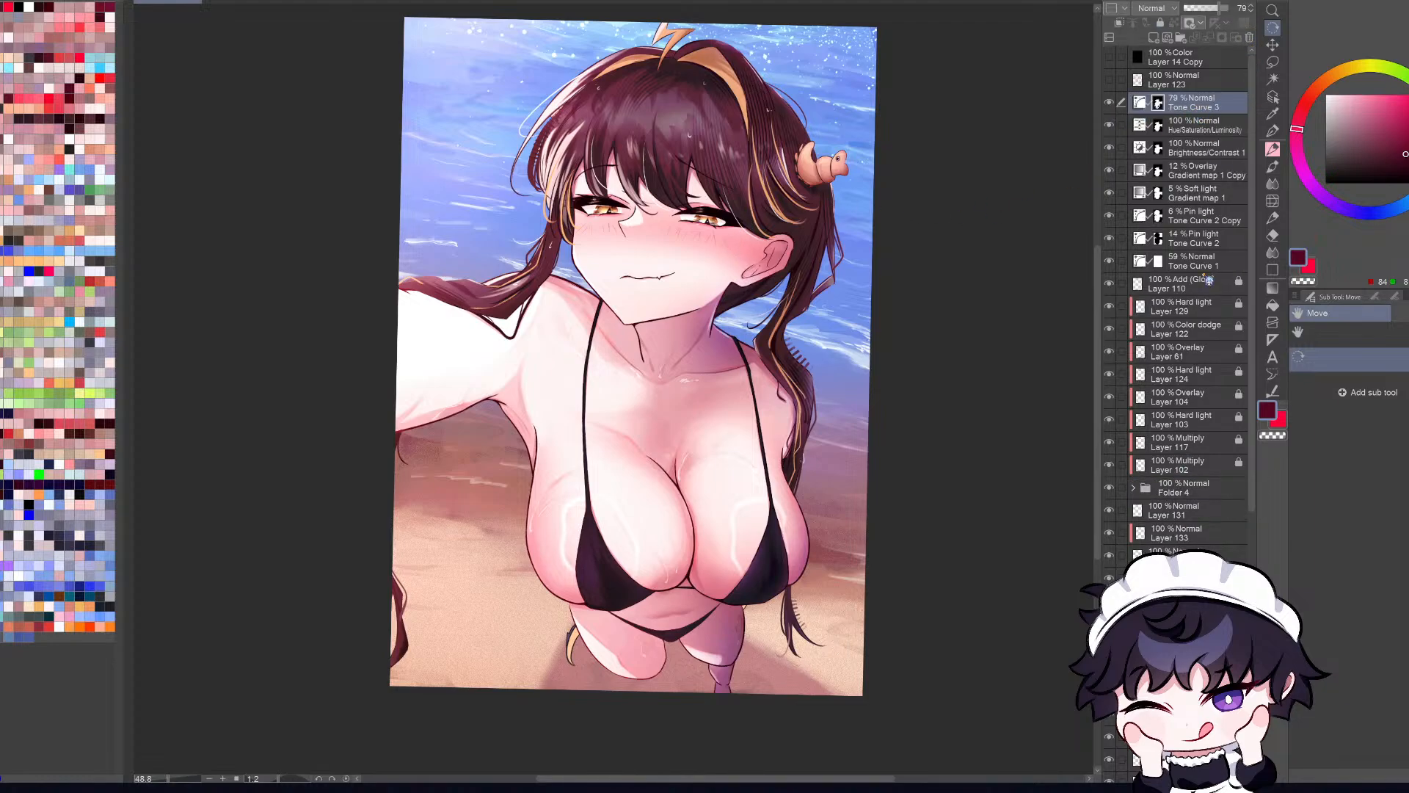
Step: Select the locked effect layers from Layer 110 down to Layer 102 and unlock them
left_click(1201, 466, "shift")
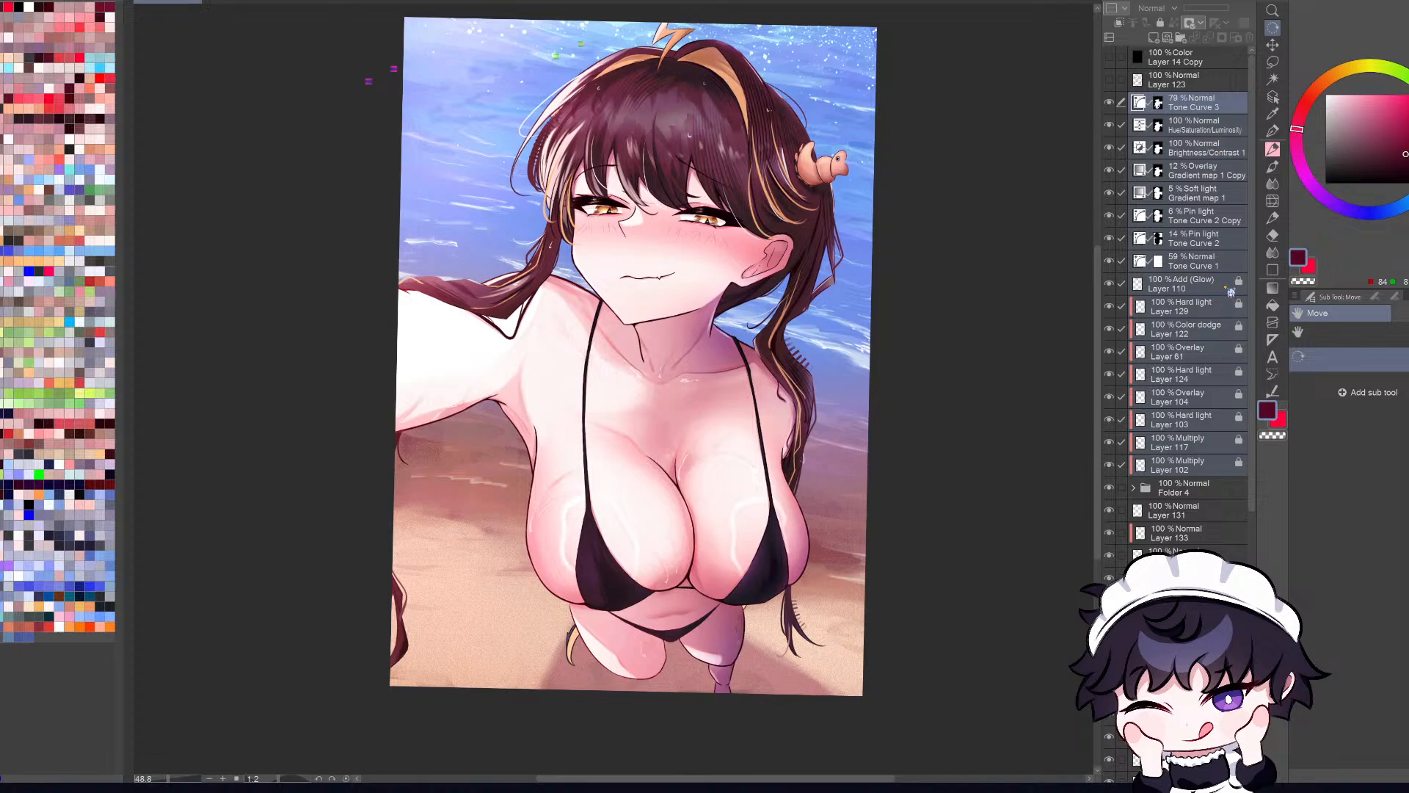
left_click(1227, 284)
left_click(1209, 451, "shift")
left_click(1209, 468, "shift")
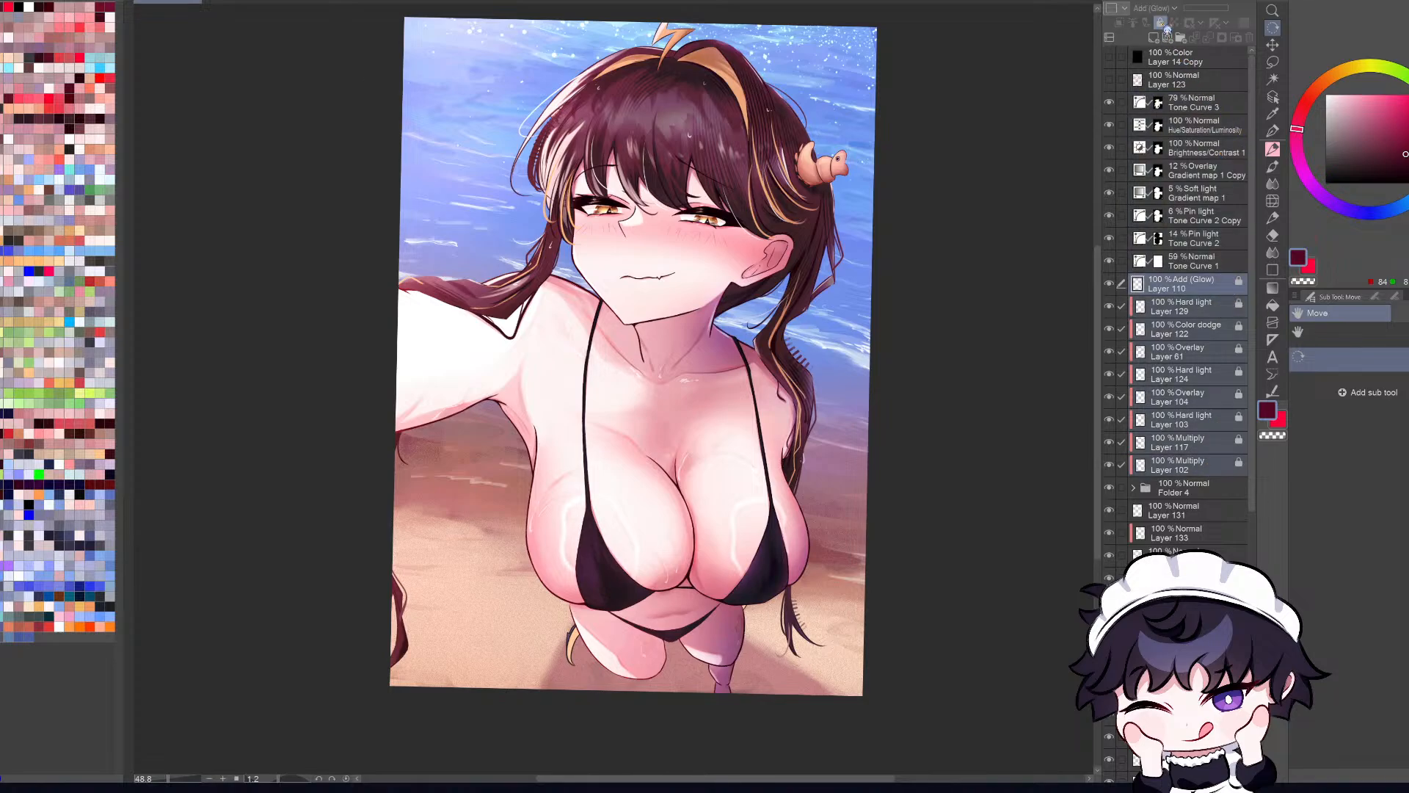
Step: Toggle Folder 4 as a check, hide all layers from Tone Curve 3 down to Layer 102, and reselect only Layer 102
left_click(1208, 470)
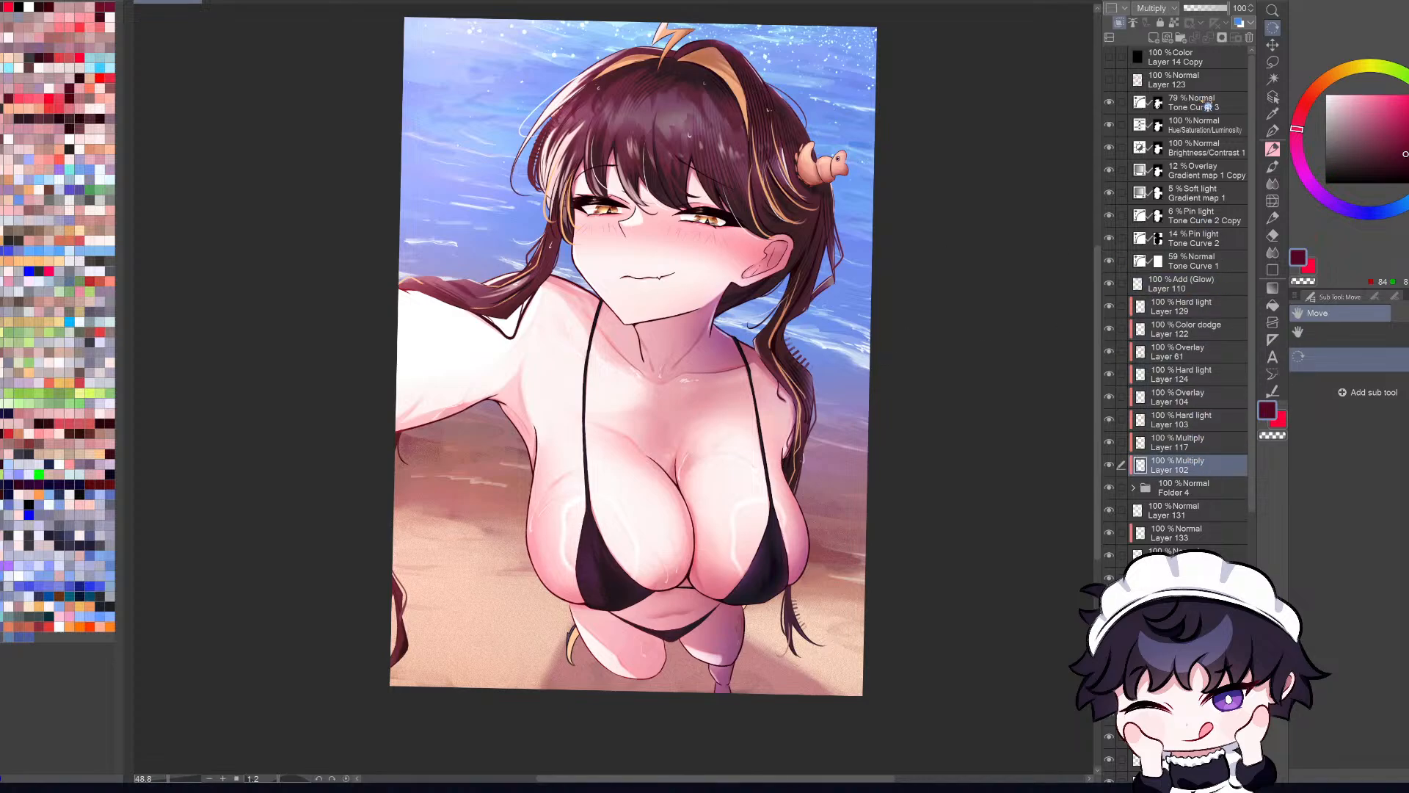
left_click(1205, 111, "shift")
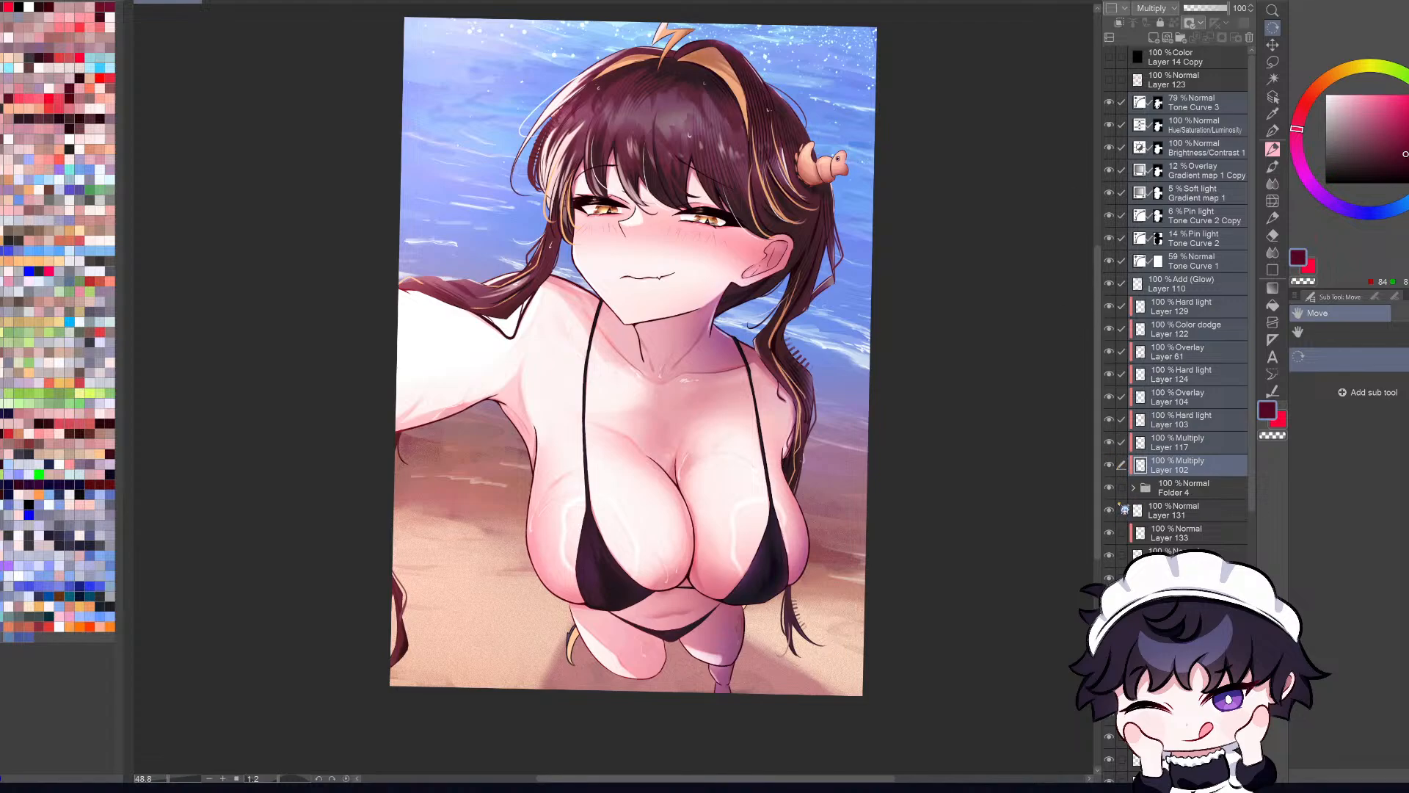
left_click(1110, 488)
left_click(1111, 489)
left_click(1111, 488)
left_click(1111, 488)
left_click(1111, 489)
left_click(1111, 489)
left_click_drag(1118, 467, 1115, 102)
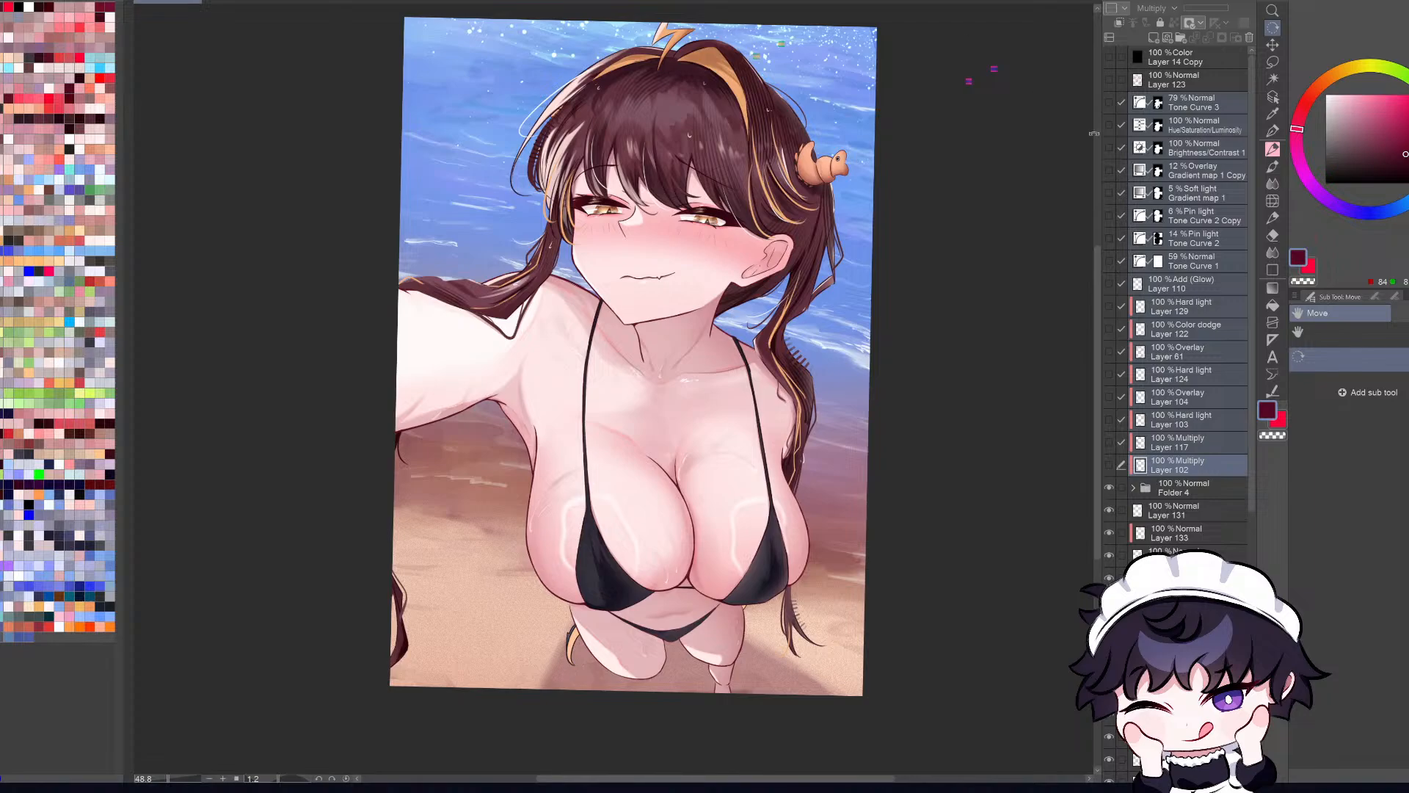
left_click(1216, 473)
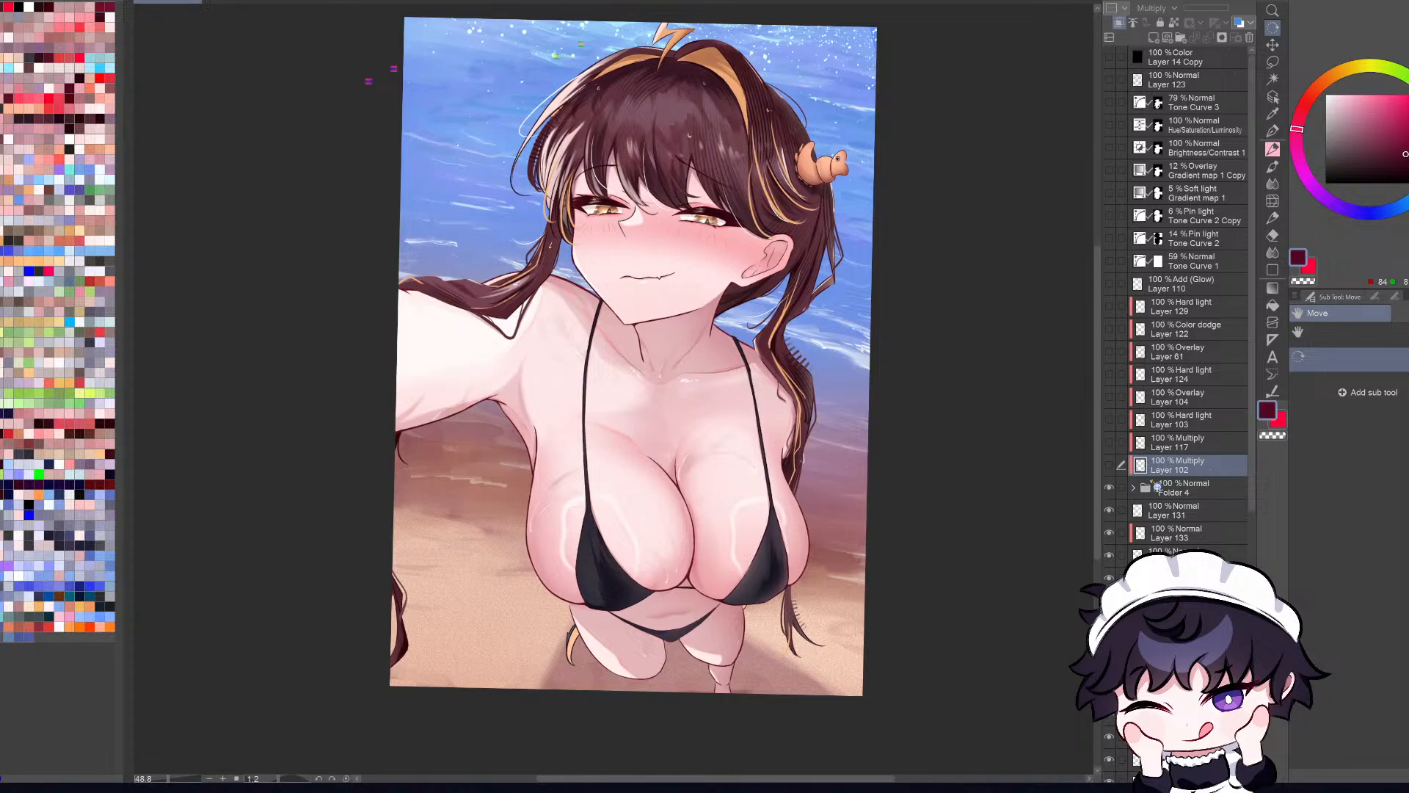
Step: Show the effect layers from Layer 102 up to Tone Curve 3 again and select that whole range
left_click(1109, 464)
left_click(1109, 441)
left_click_drag(1113, 435, 1117, 105)
left_click(1207, 111)
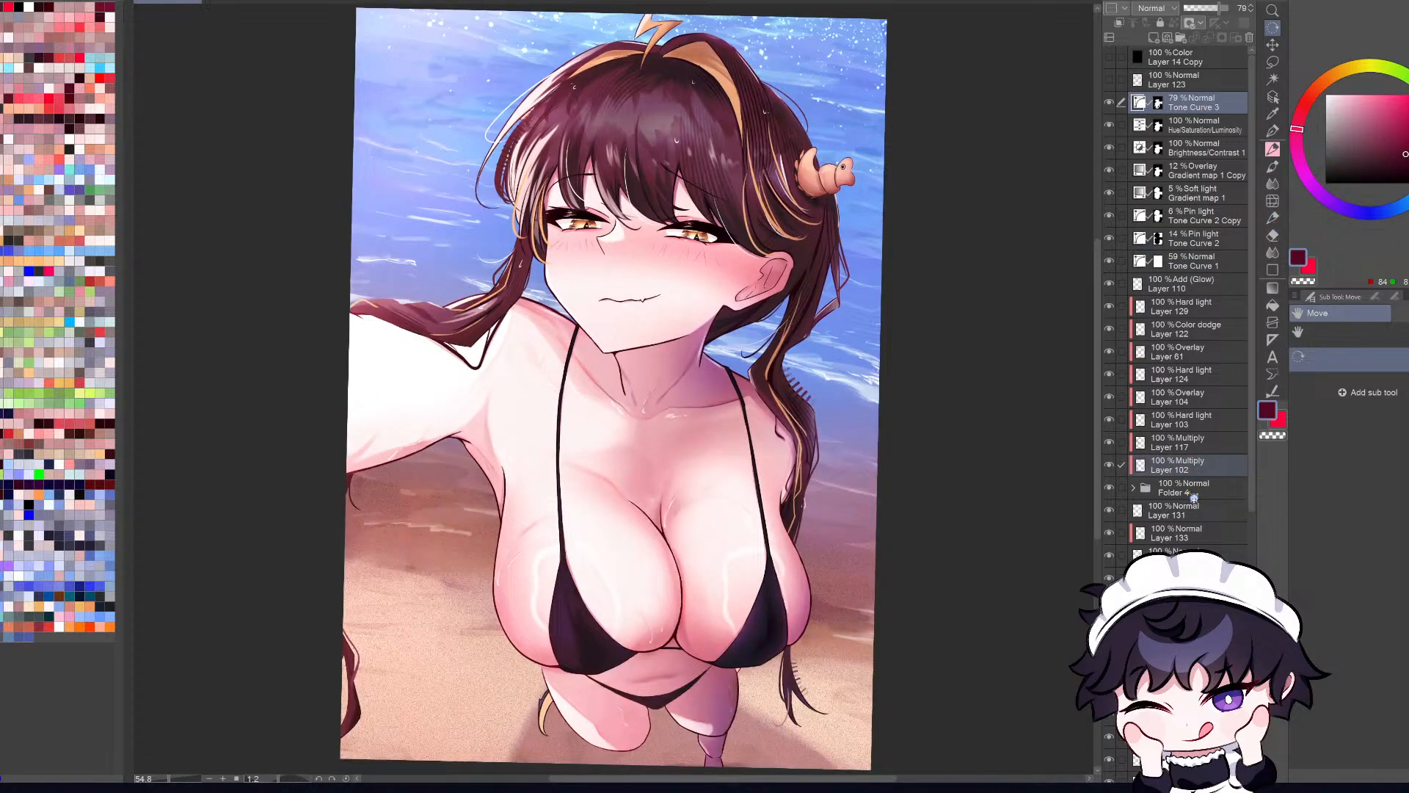
left_click(1191, 470)
left_click(1201, 110, "shift")
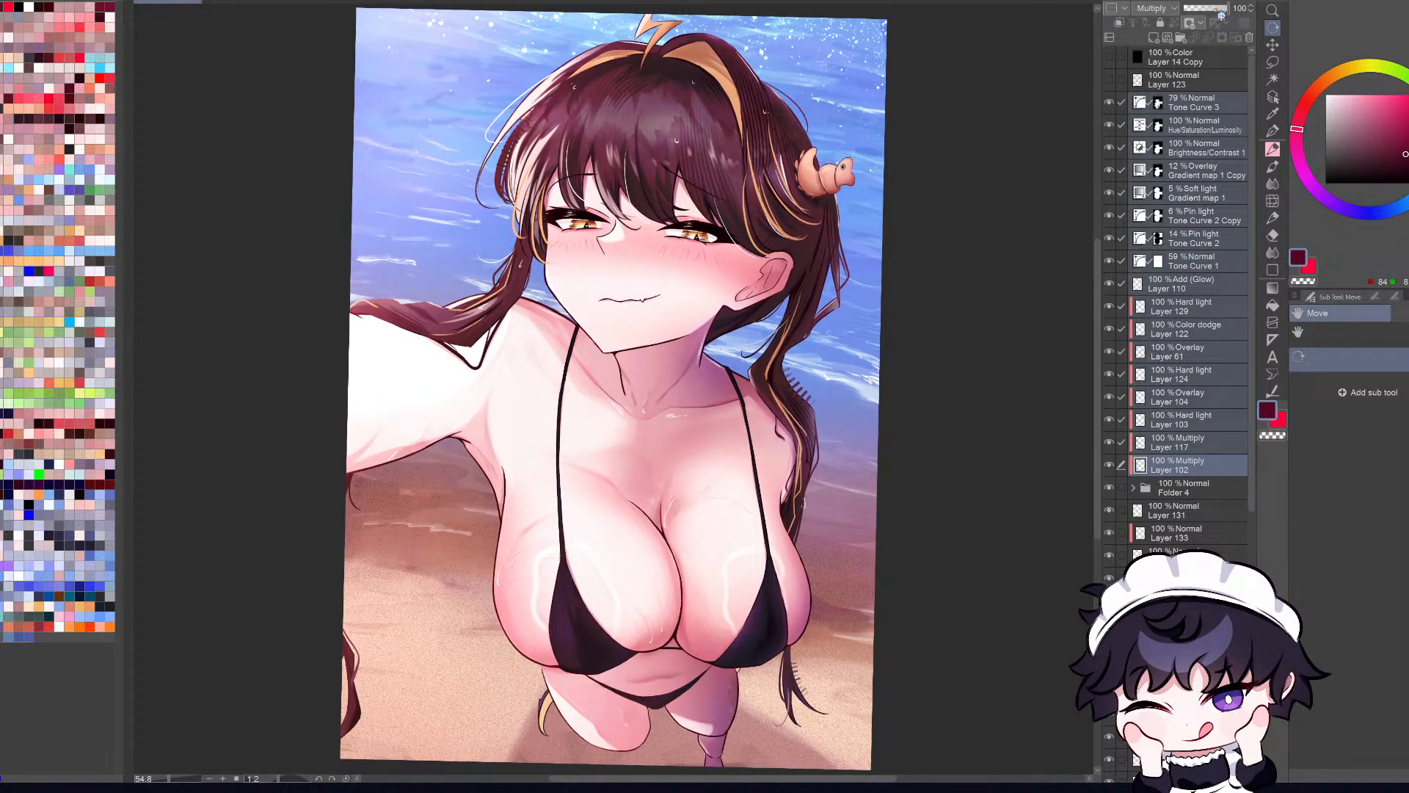
Step: Set the selected effect layers' opacity to 0% and undo and redo the change to compare the artwork
left_click_drag(1220, 8, 1135, 22)
key("ctrl+minus")
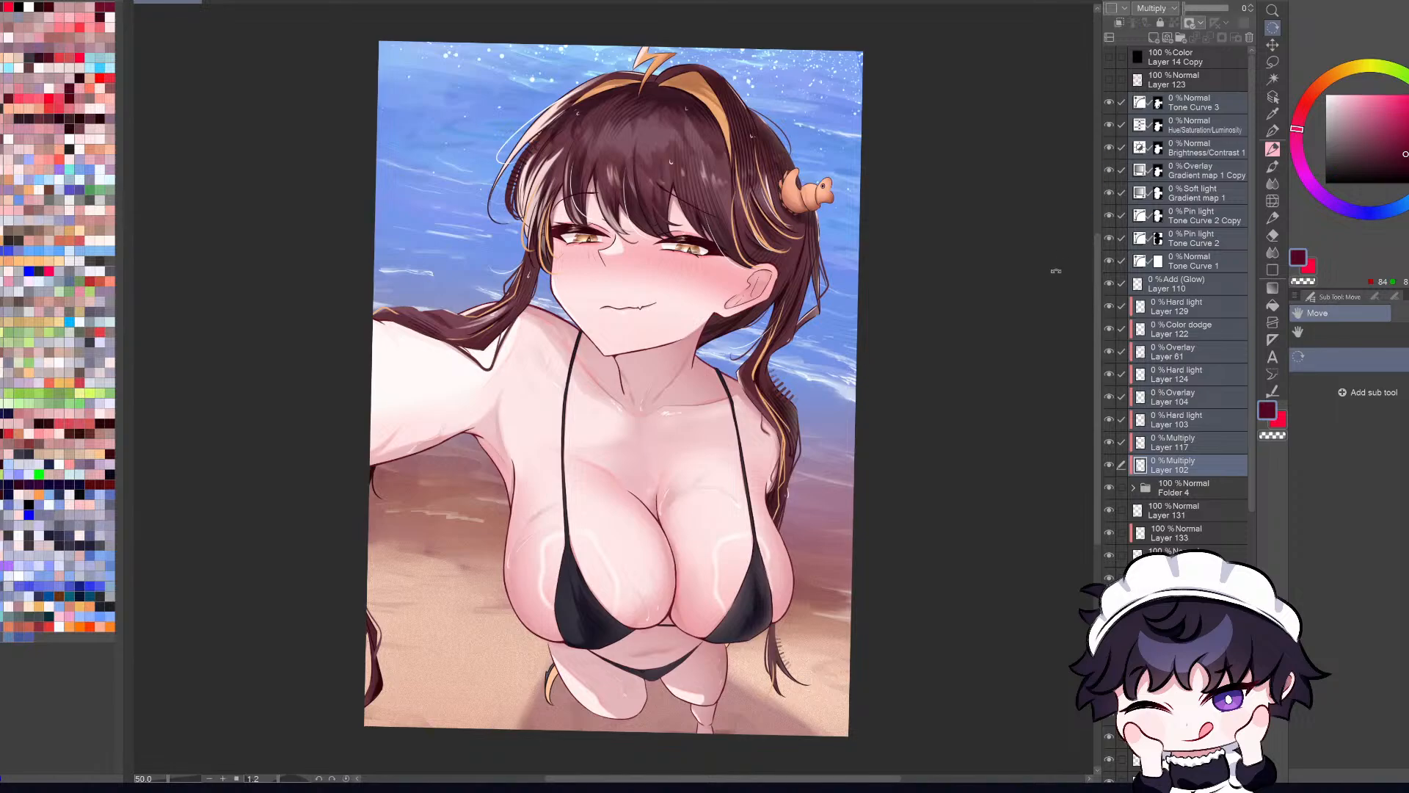
key("ctrl+z")
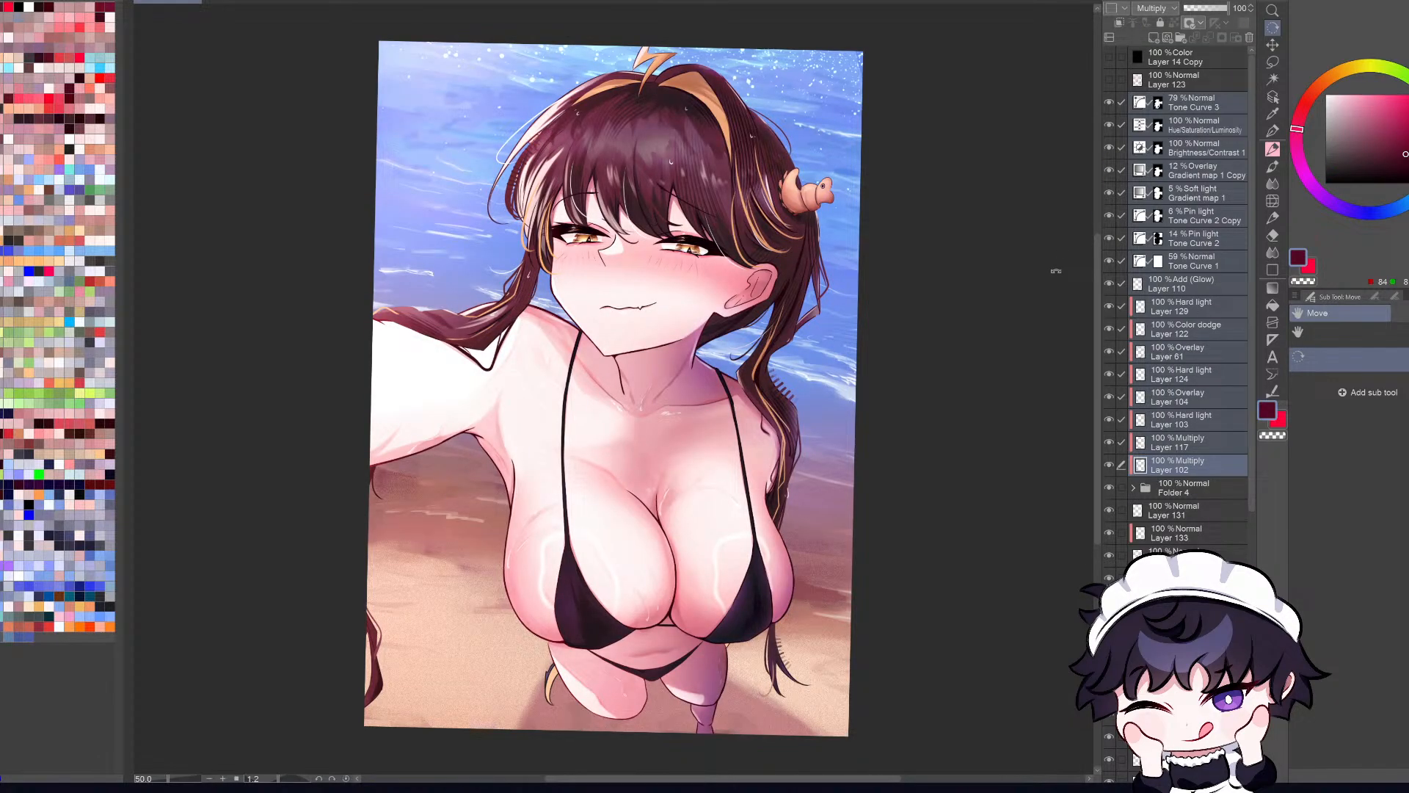
key("ctrl+y")
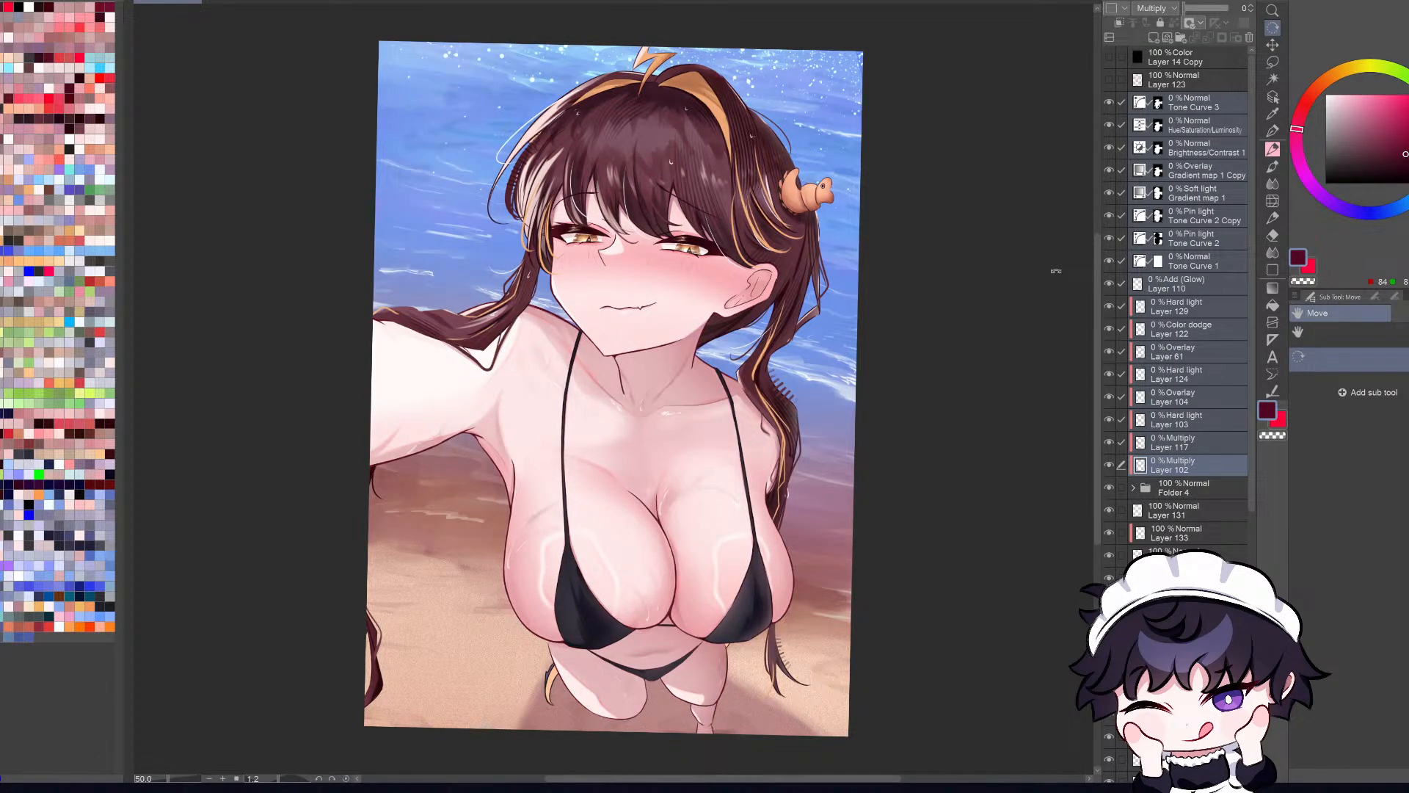
key("ctrl+z")
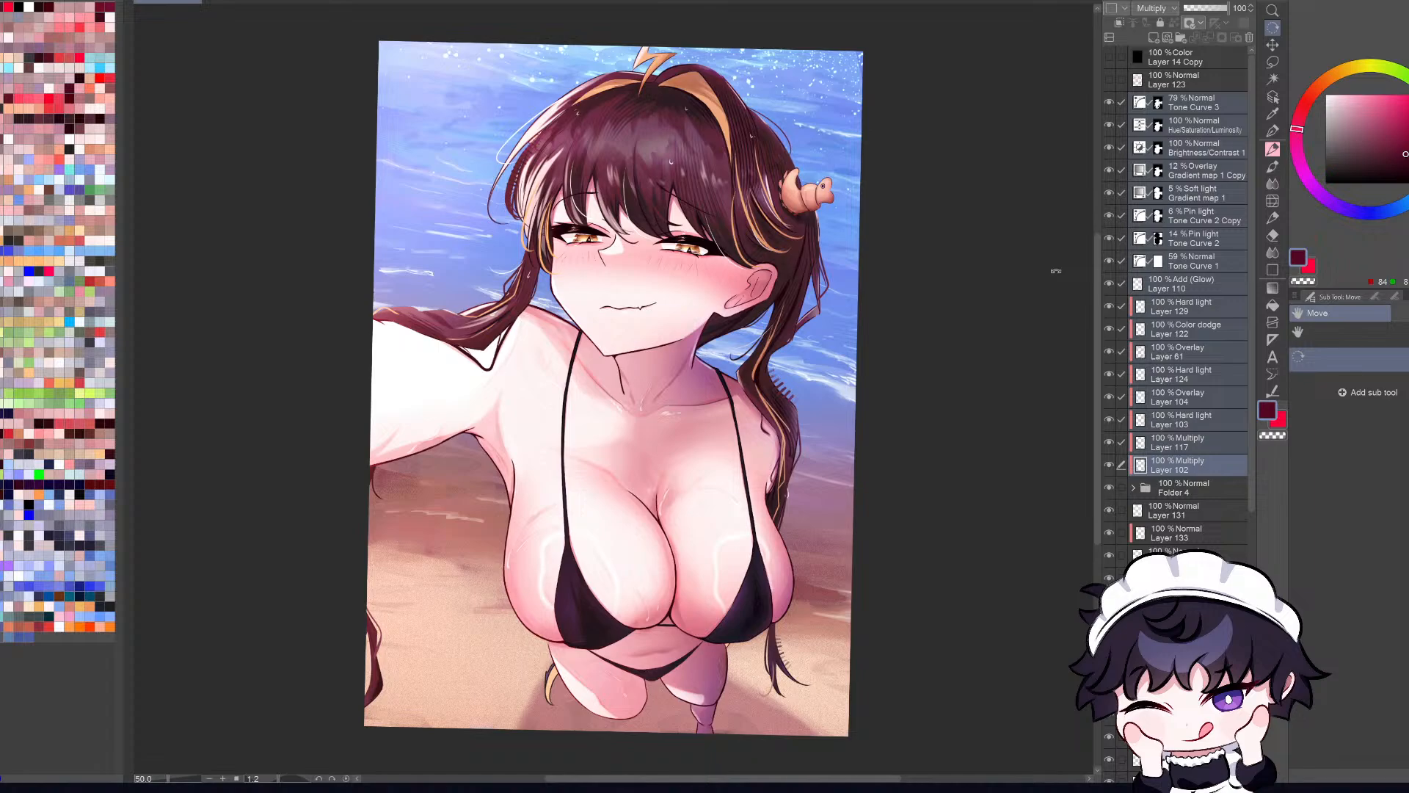
key("ctrl+y")
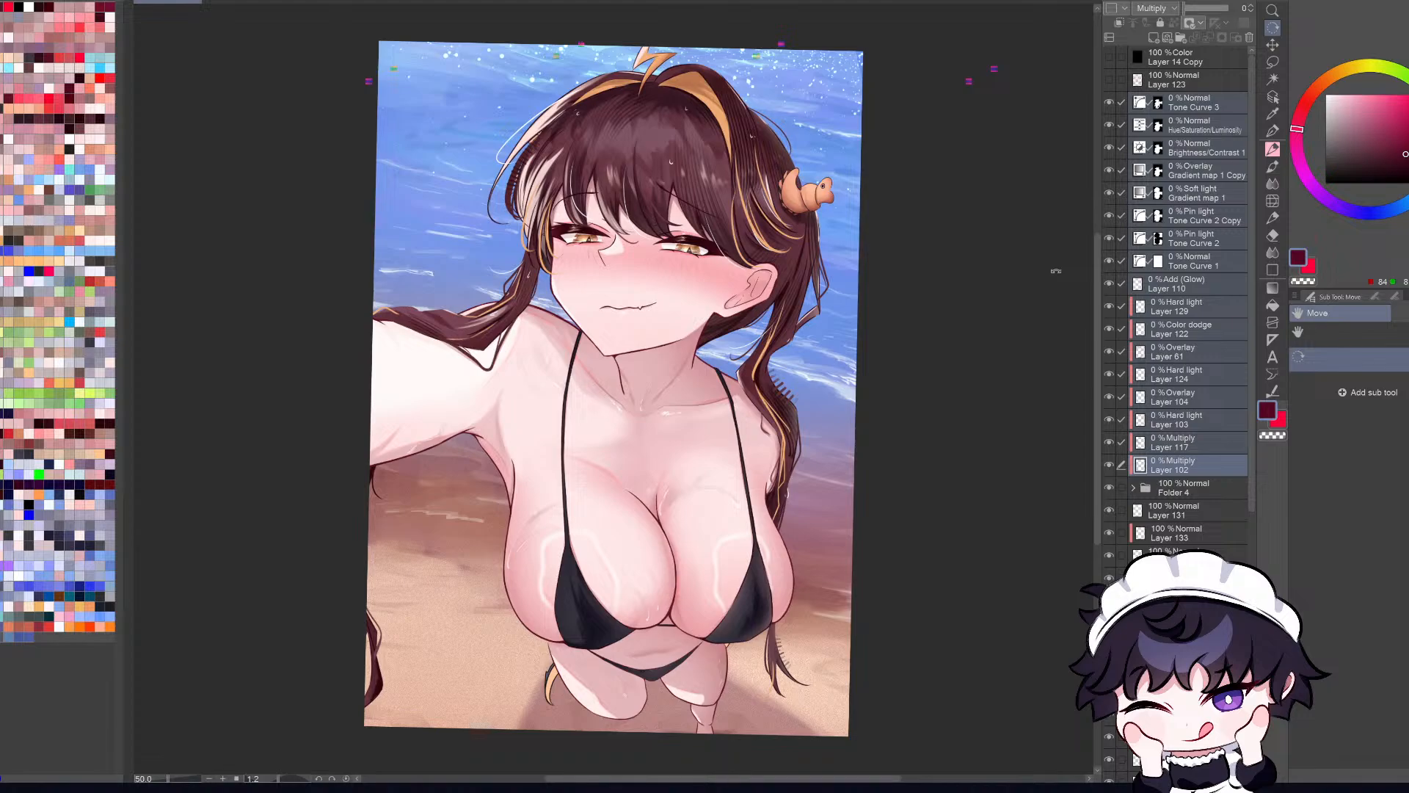
Step: Examine the illustration up close and at full-figure size with the effect layers at 0% opacity
scroll(658, 291, "up", 1)
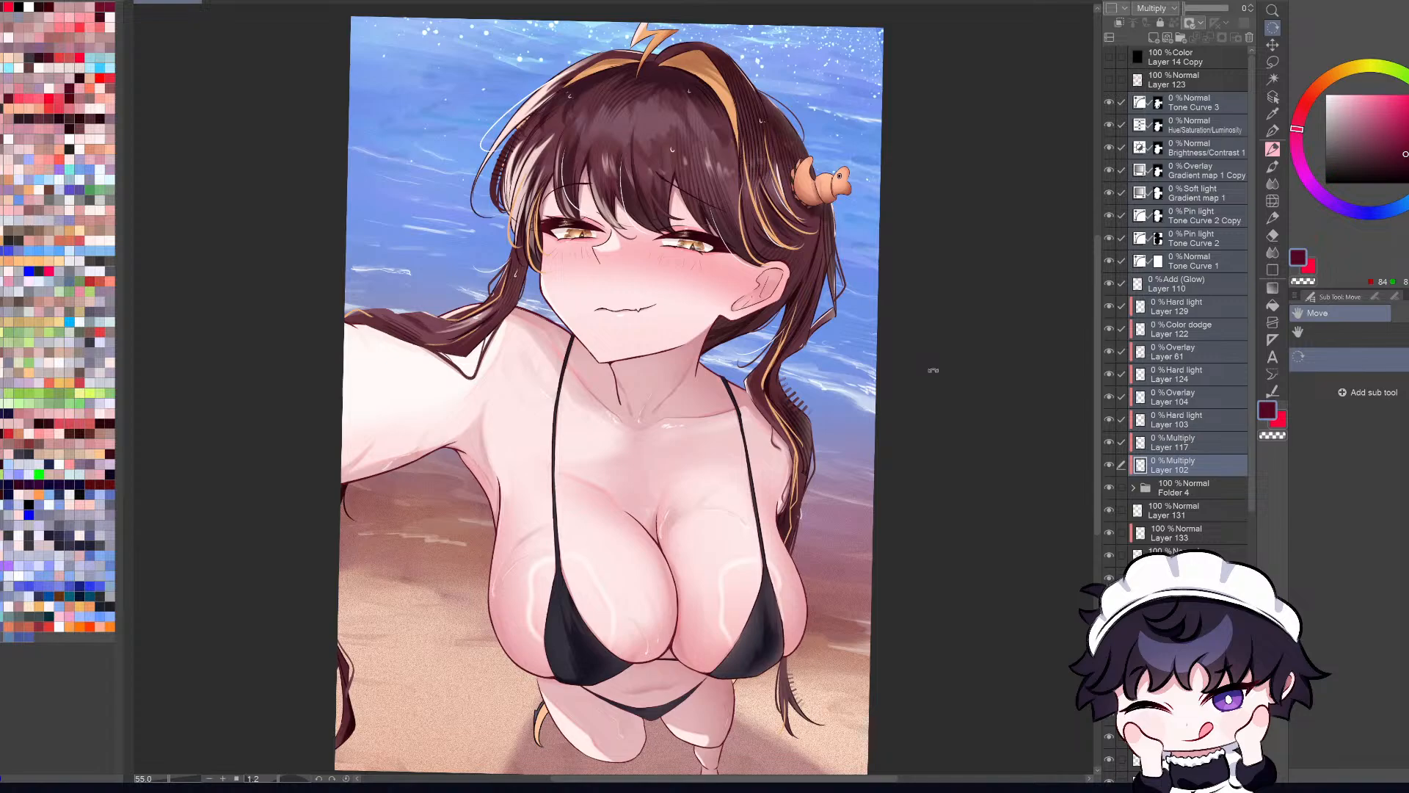
scroll(912, 378, "up", 1)
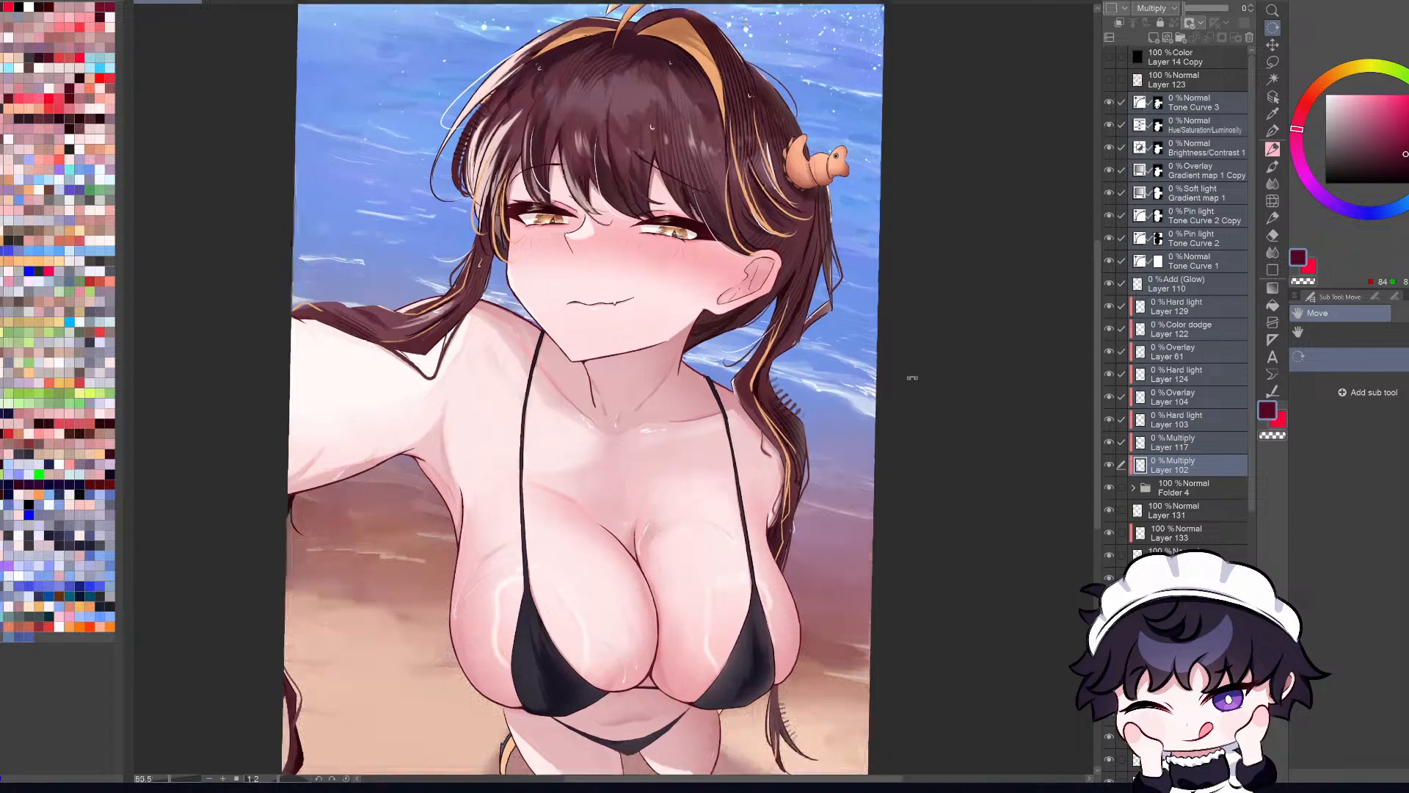
scroll(912, 378, "down", 1)
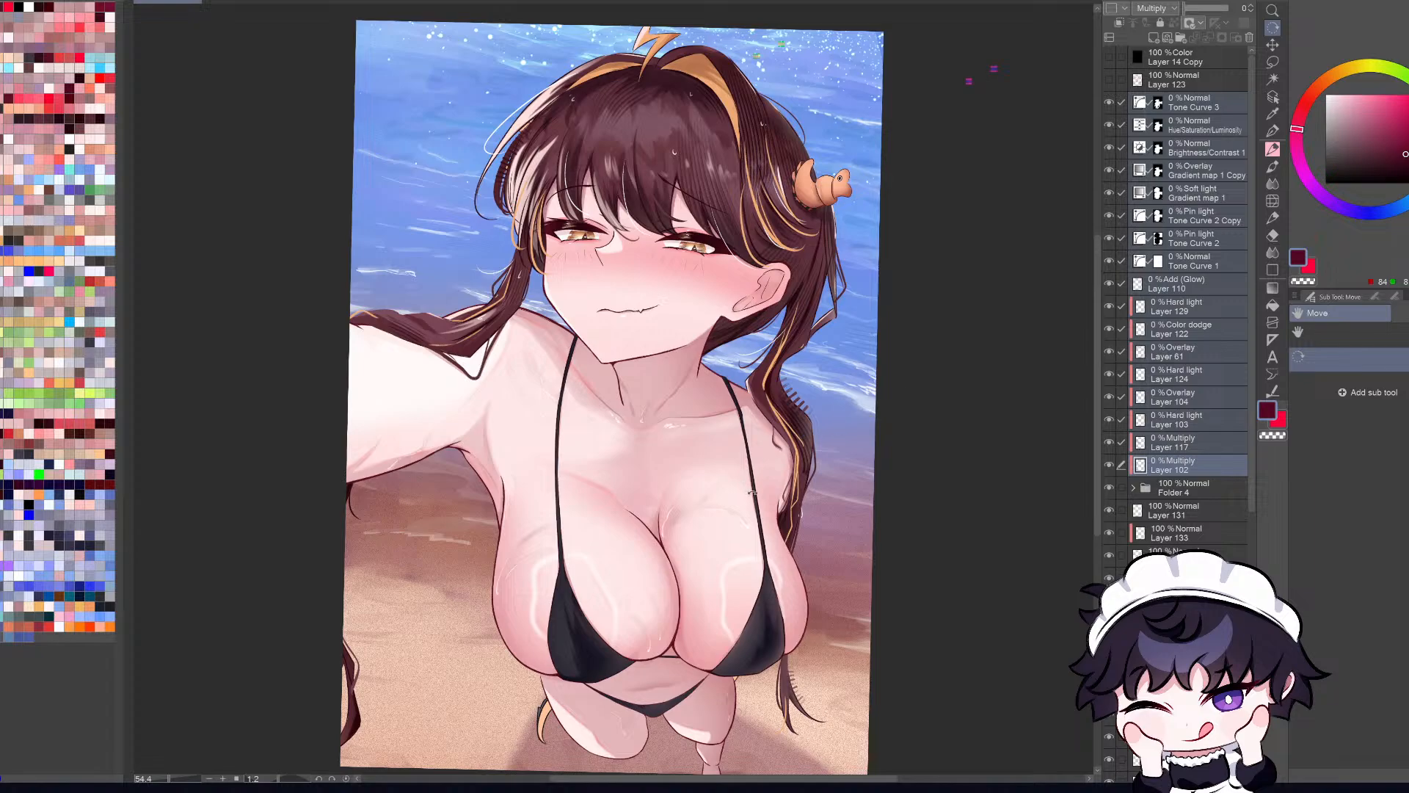
scroll(758, 300, "up", 1)
scroll(1013, 529, "down", 1)
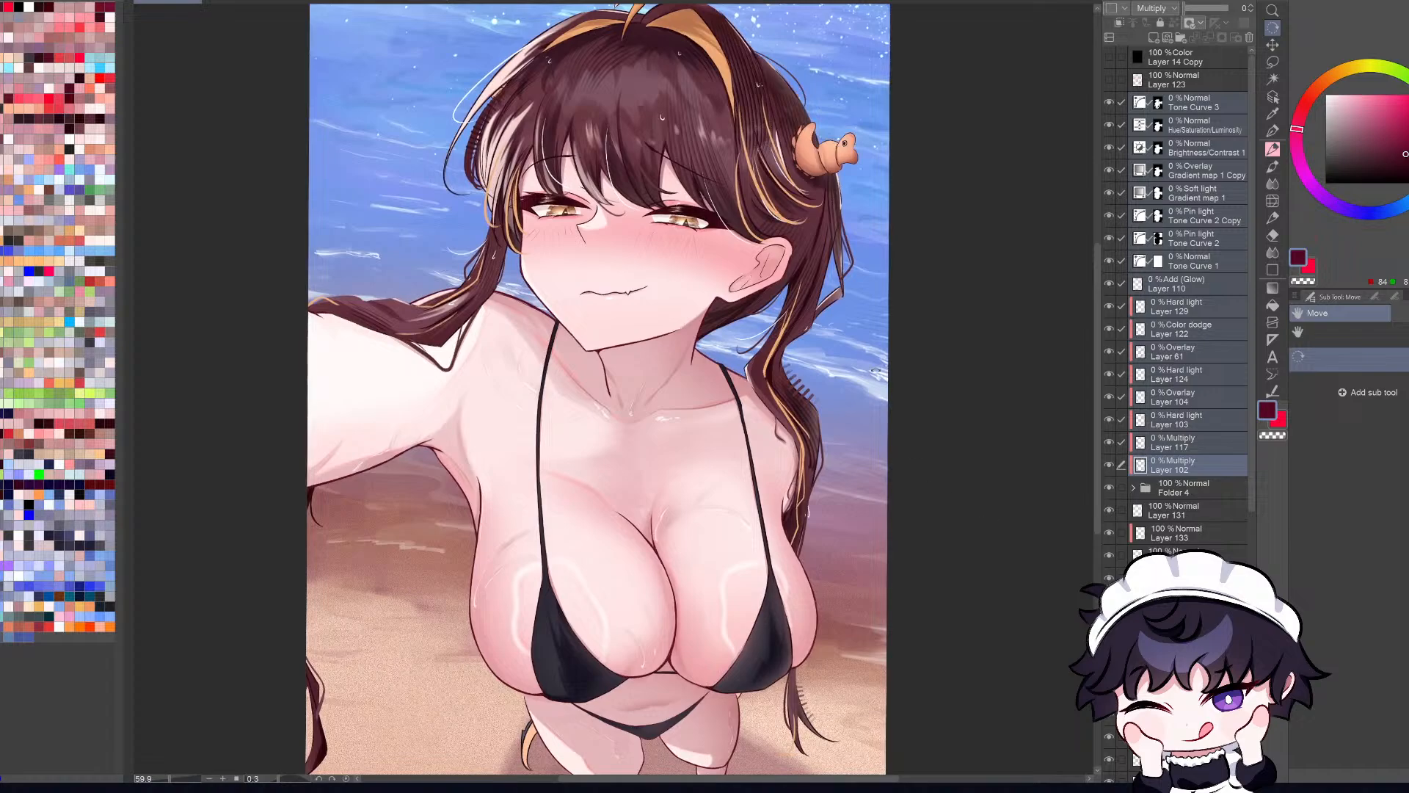
scroll(848, 357, "down", 3)
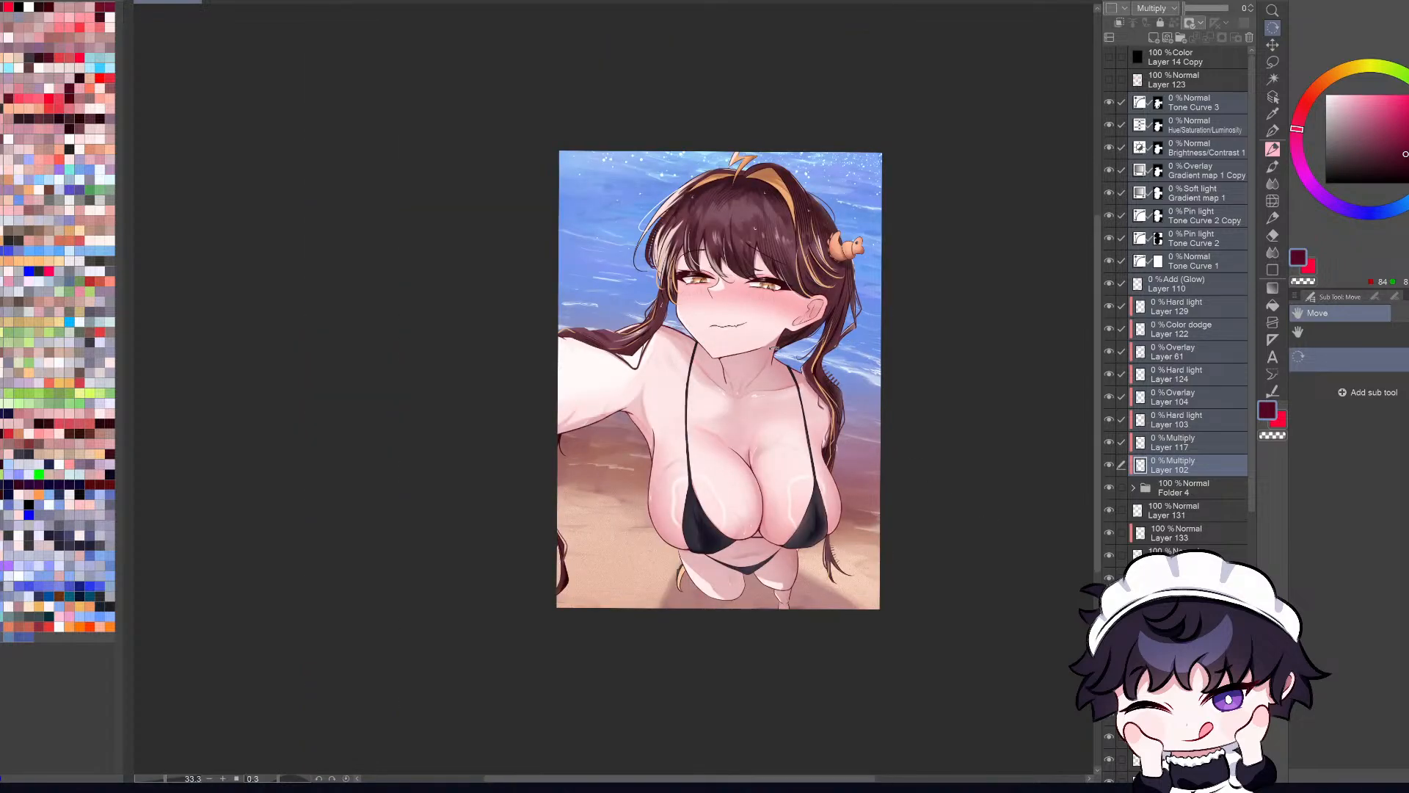
scroll(791, 340, "up", 1)
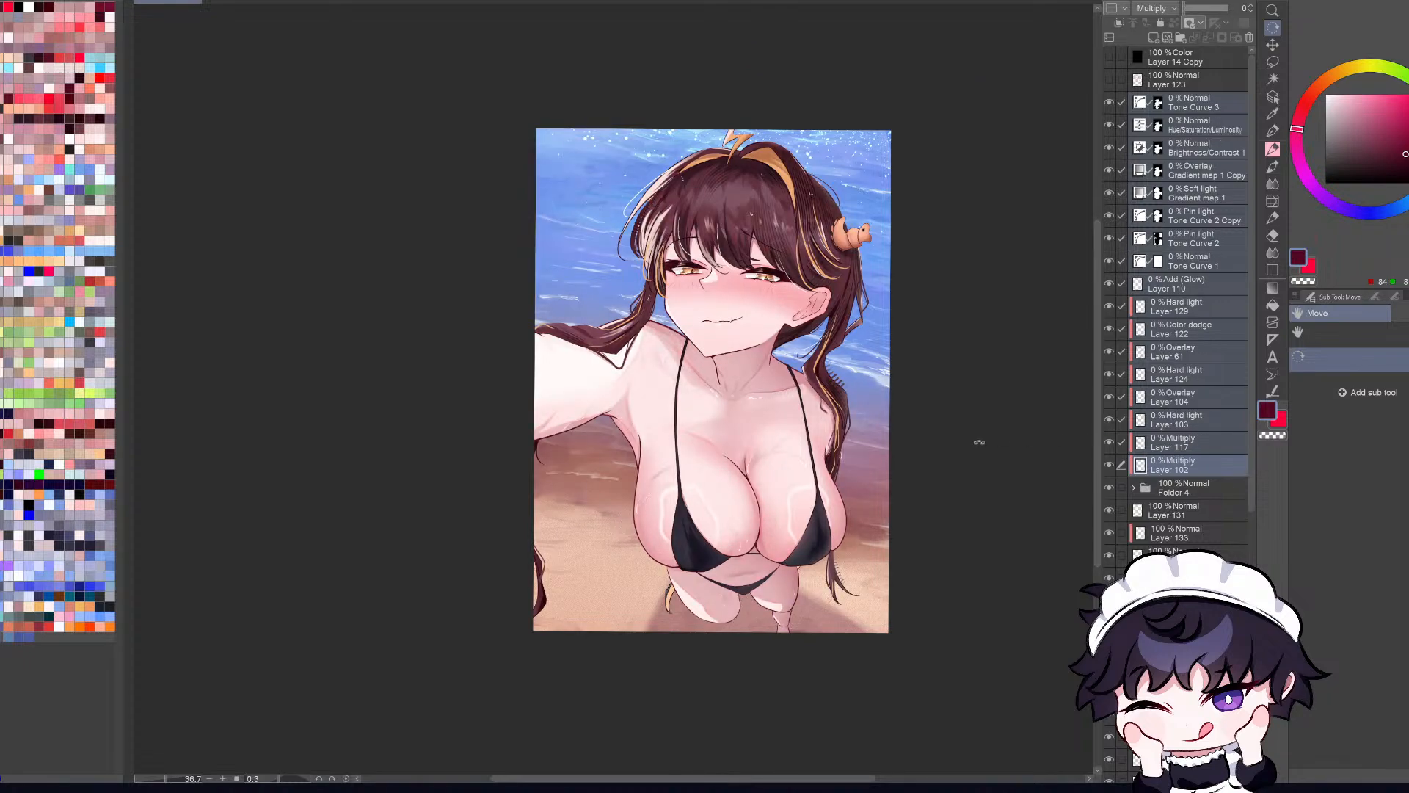
Step: Compare the artwork with and without the effects by undoing and redoing the opacity change, finishing with the original opacities restored
key("ctrl+z")
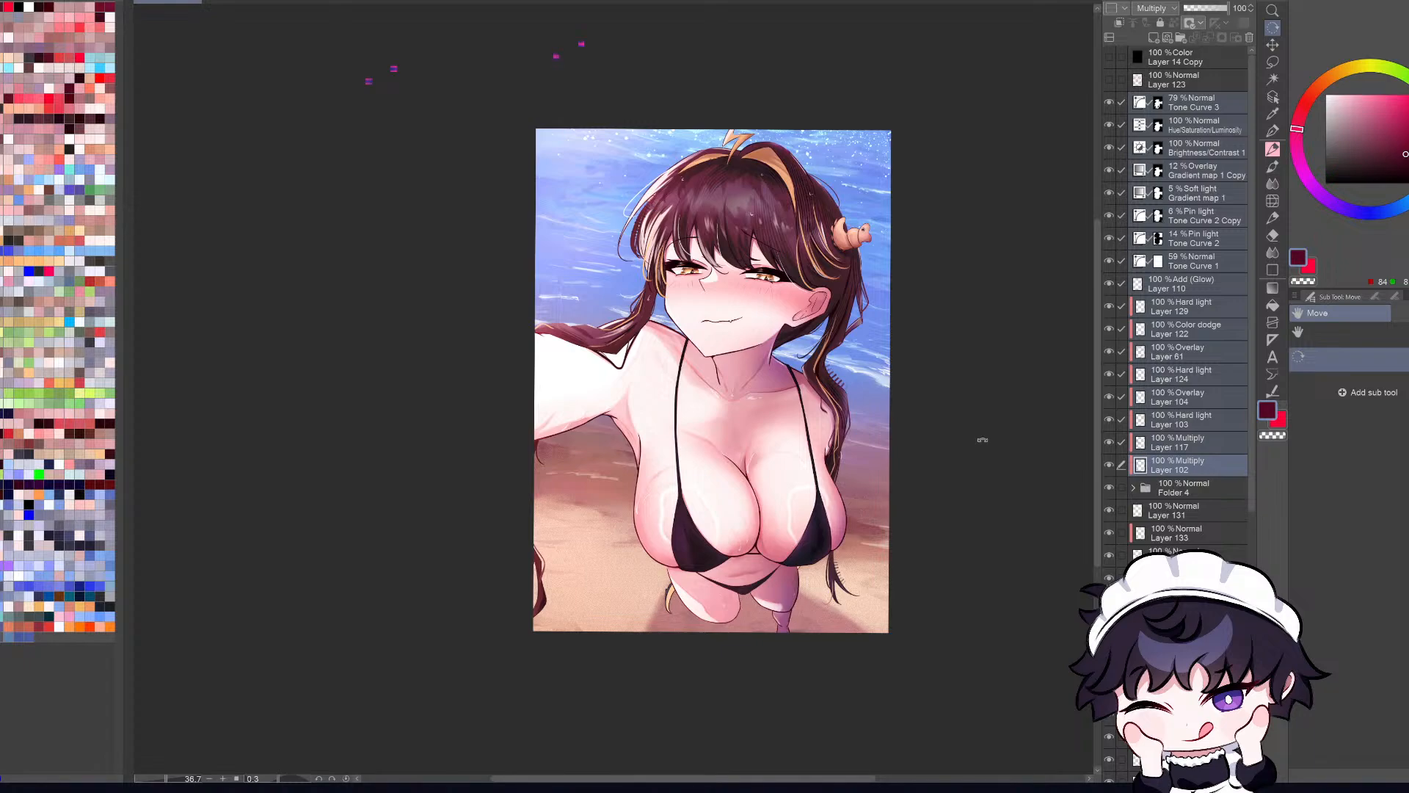
scroll(928, 440, "up", 3)
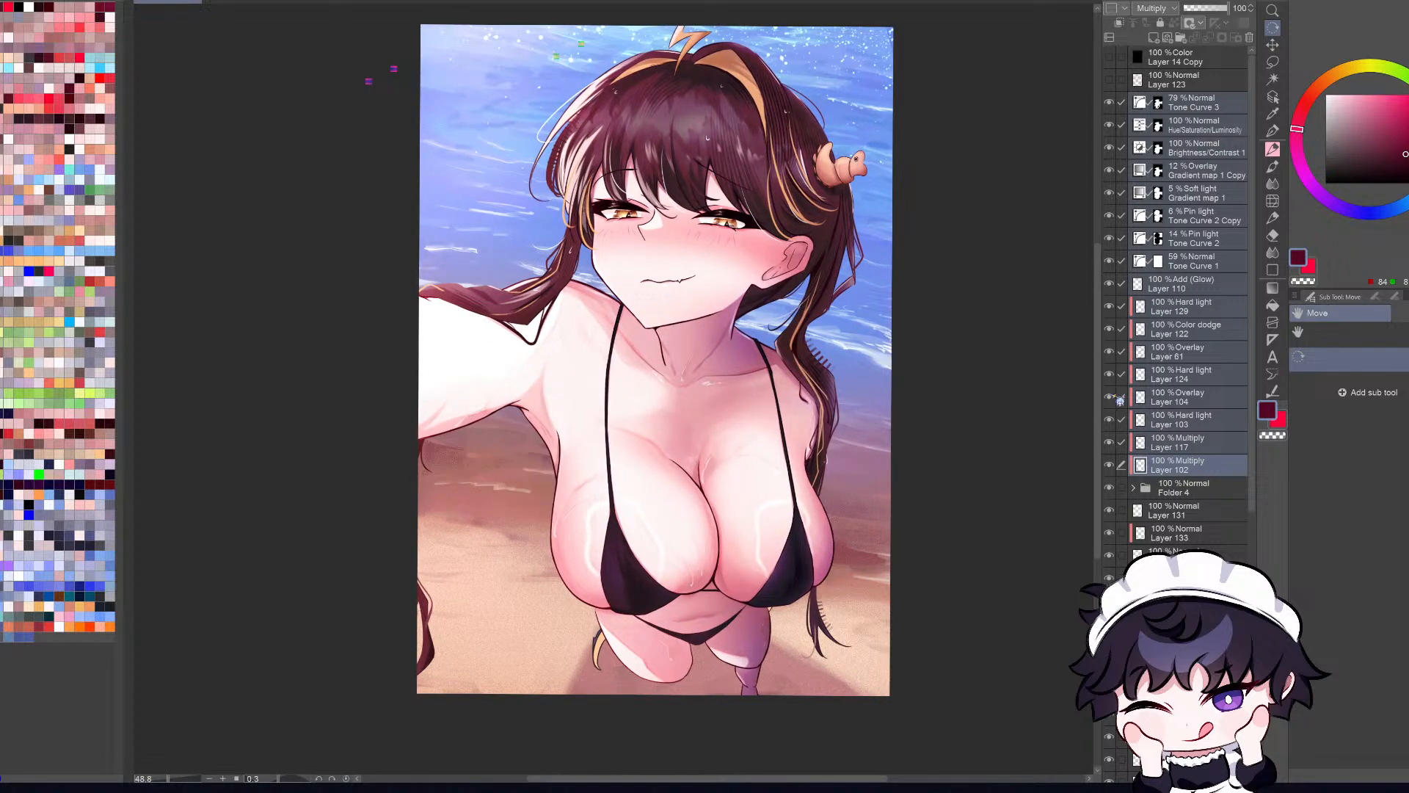
key("ctrl+z")
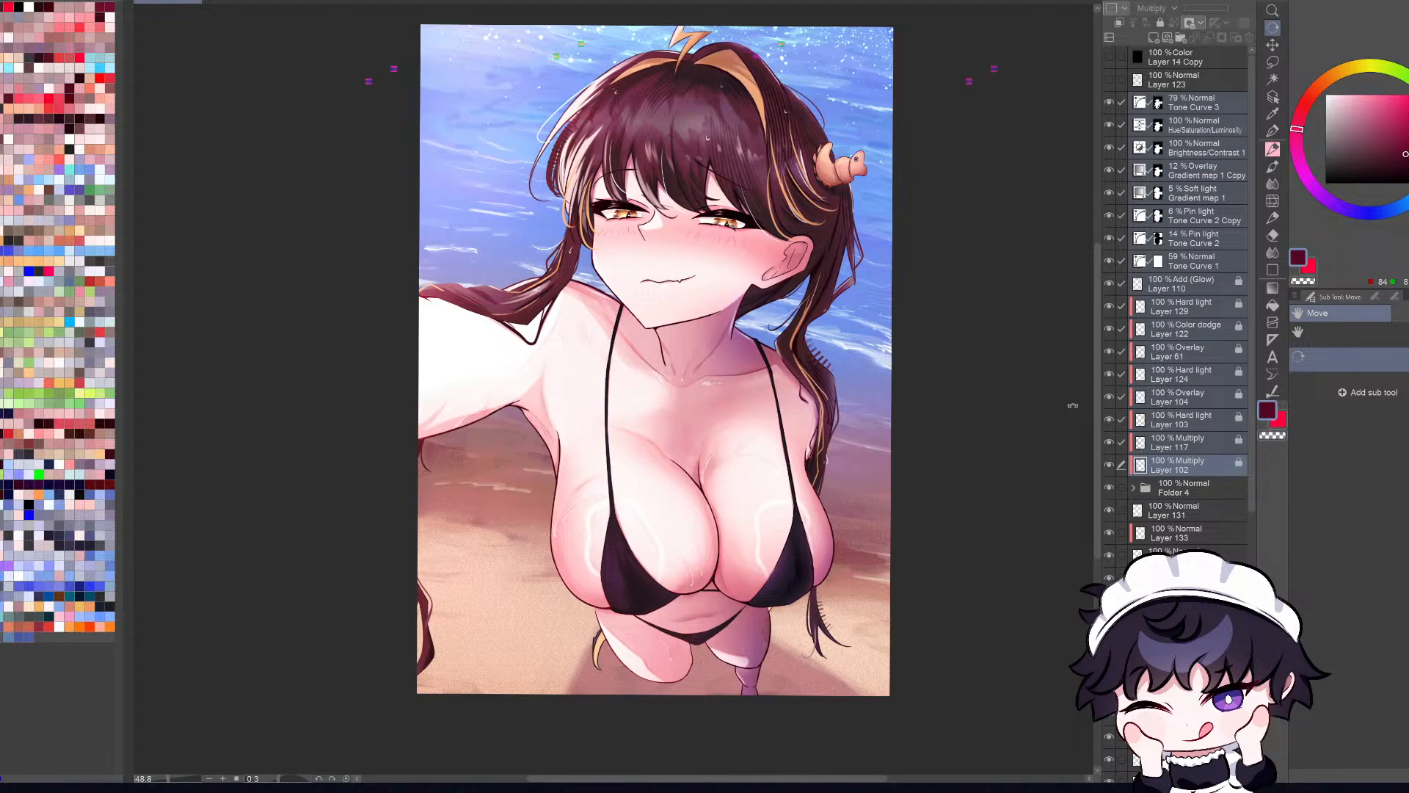
key("ctrl+y")
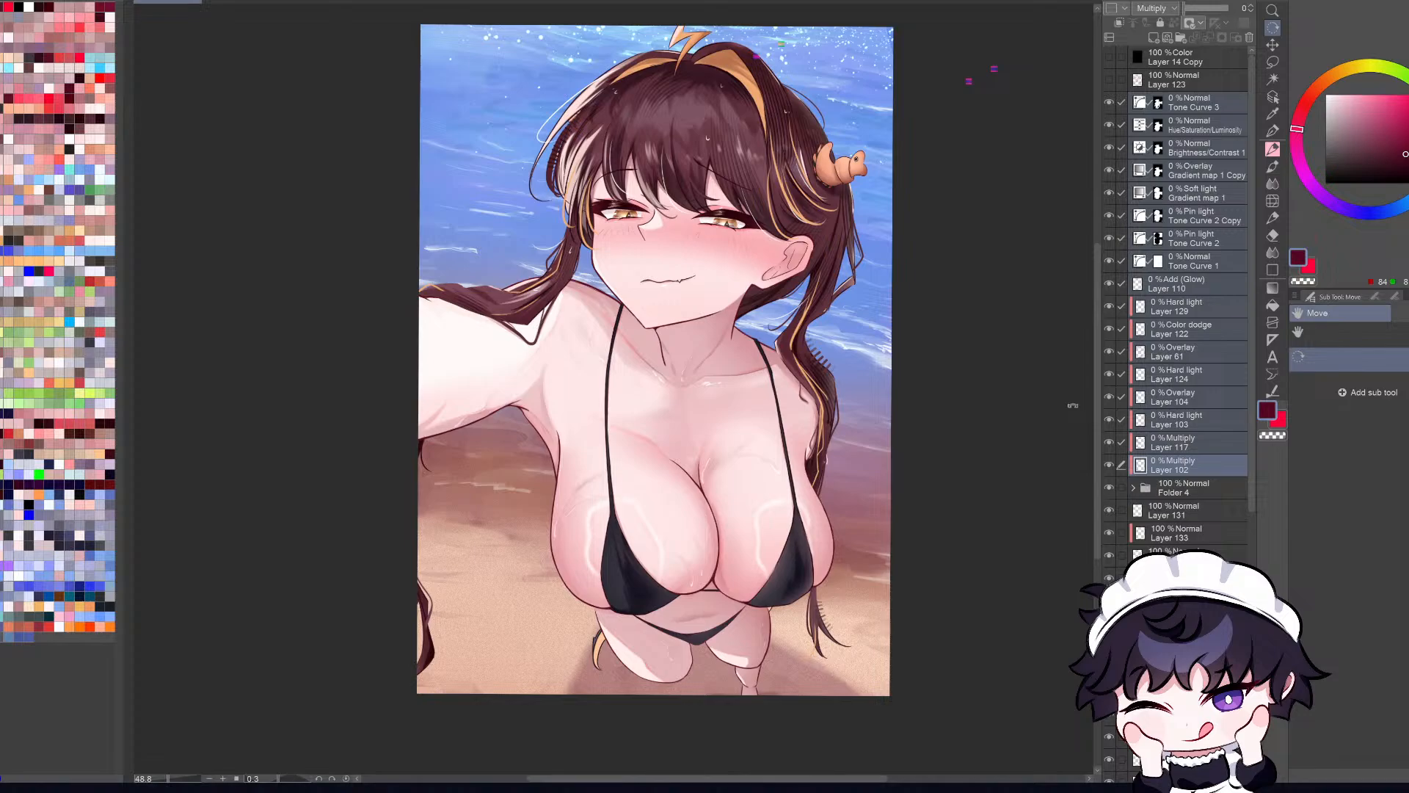
key("ctrl+z")
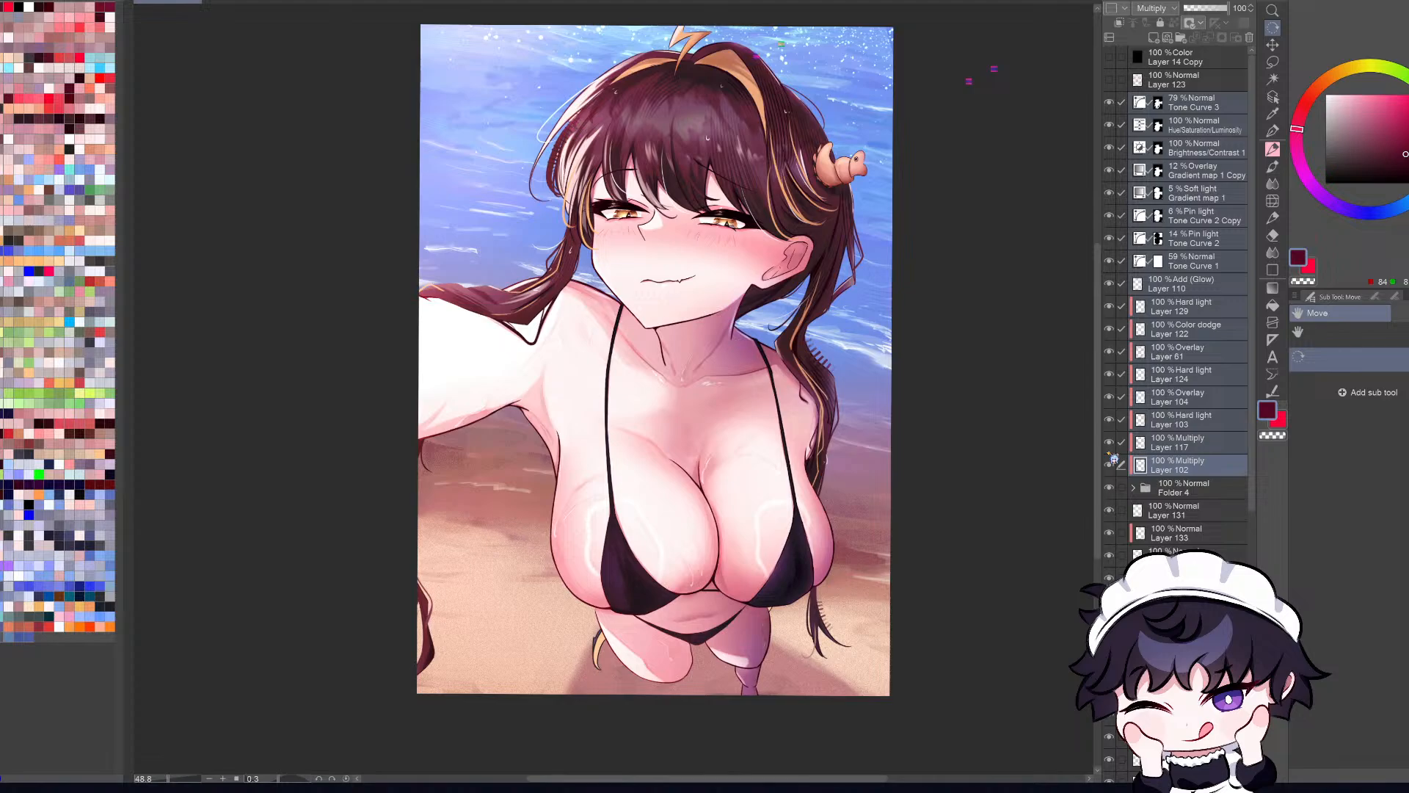
key("ctrl+z")
key("ctrl+z")
key("ctrl+y")
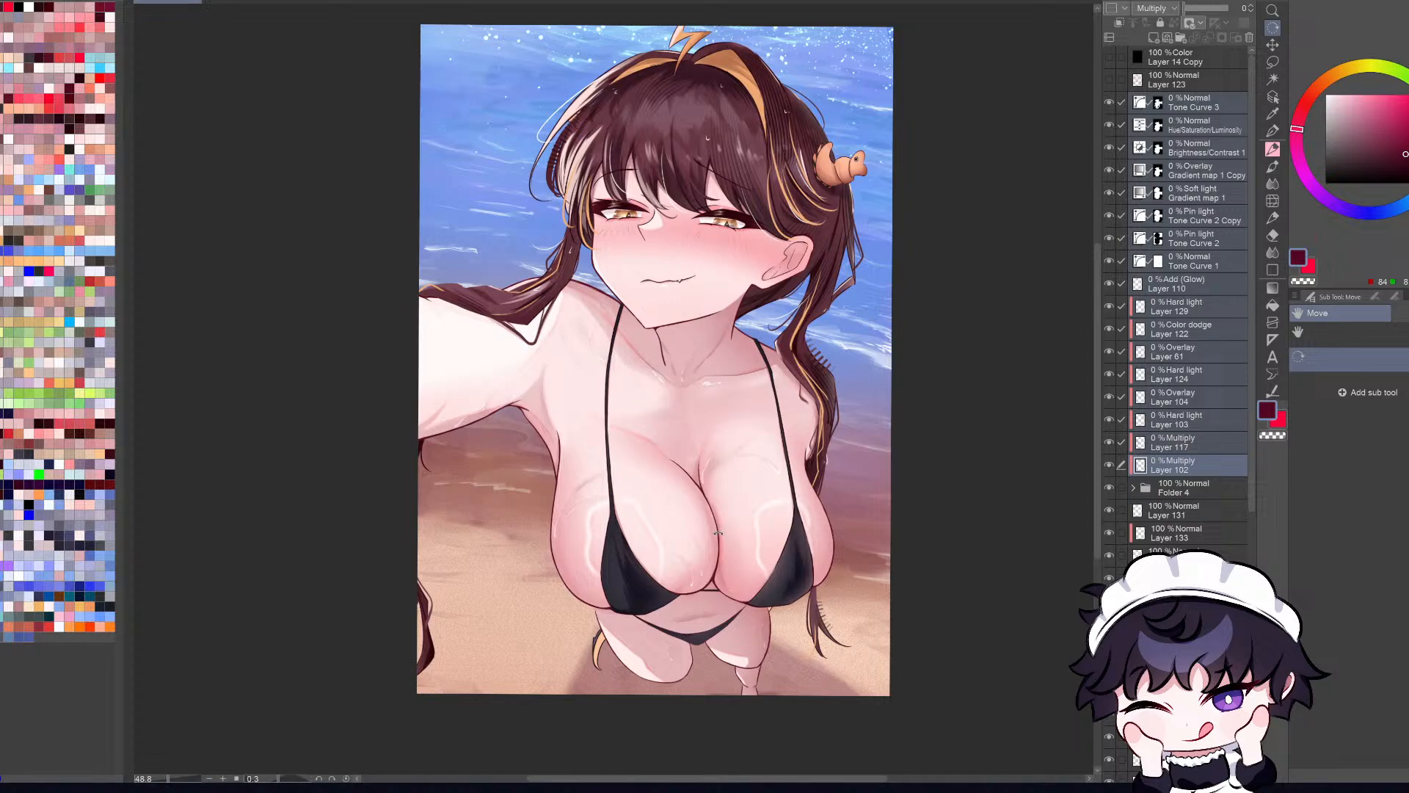
key("ctrl+z")
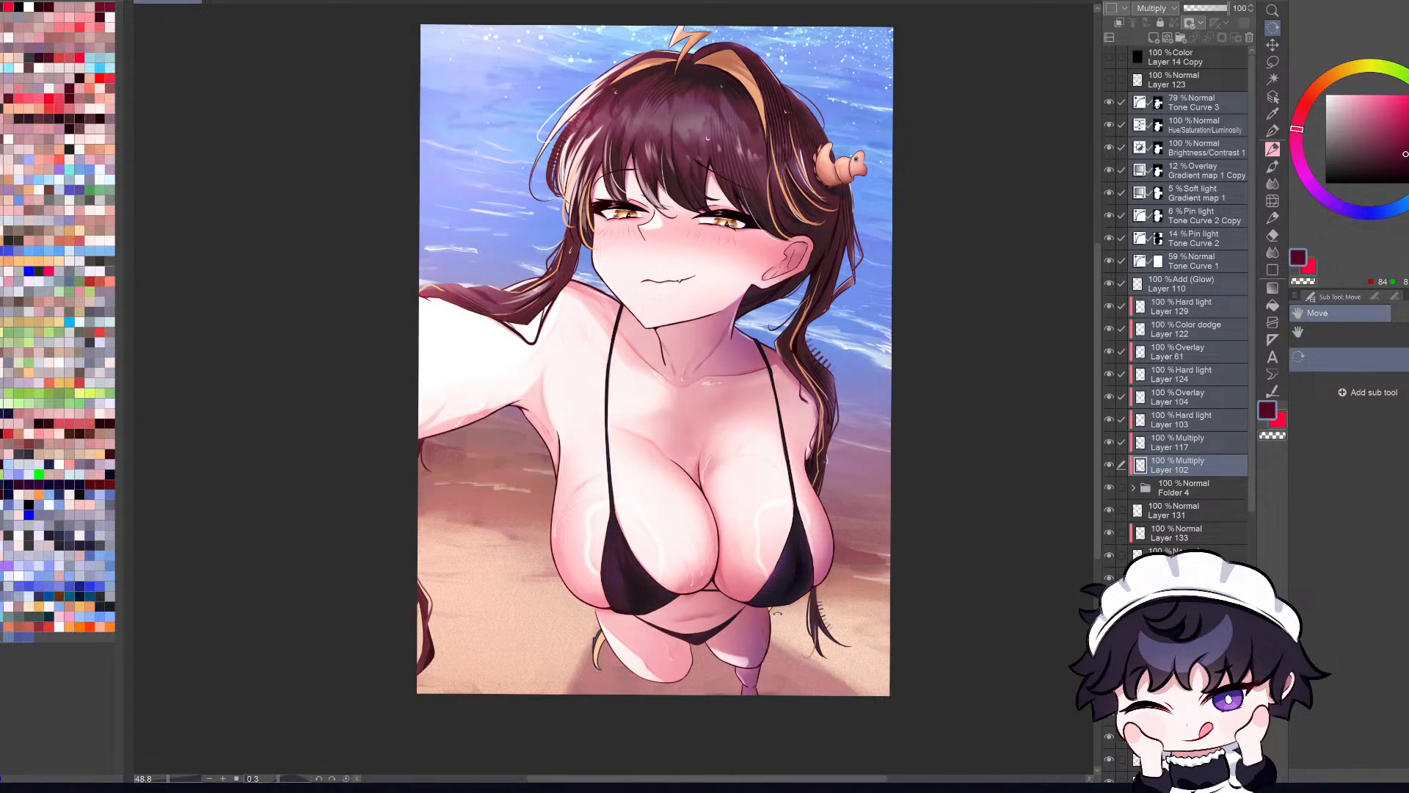
Step: Pick the layer behind the dark hair beside the neck from the canvas and check it by hiding and showing it
key("o")
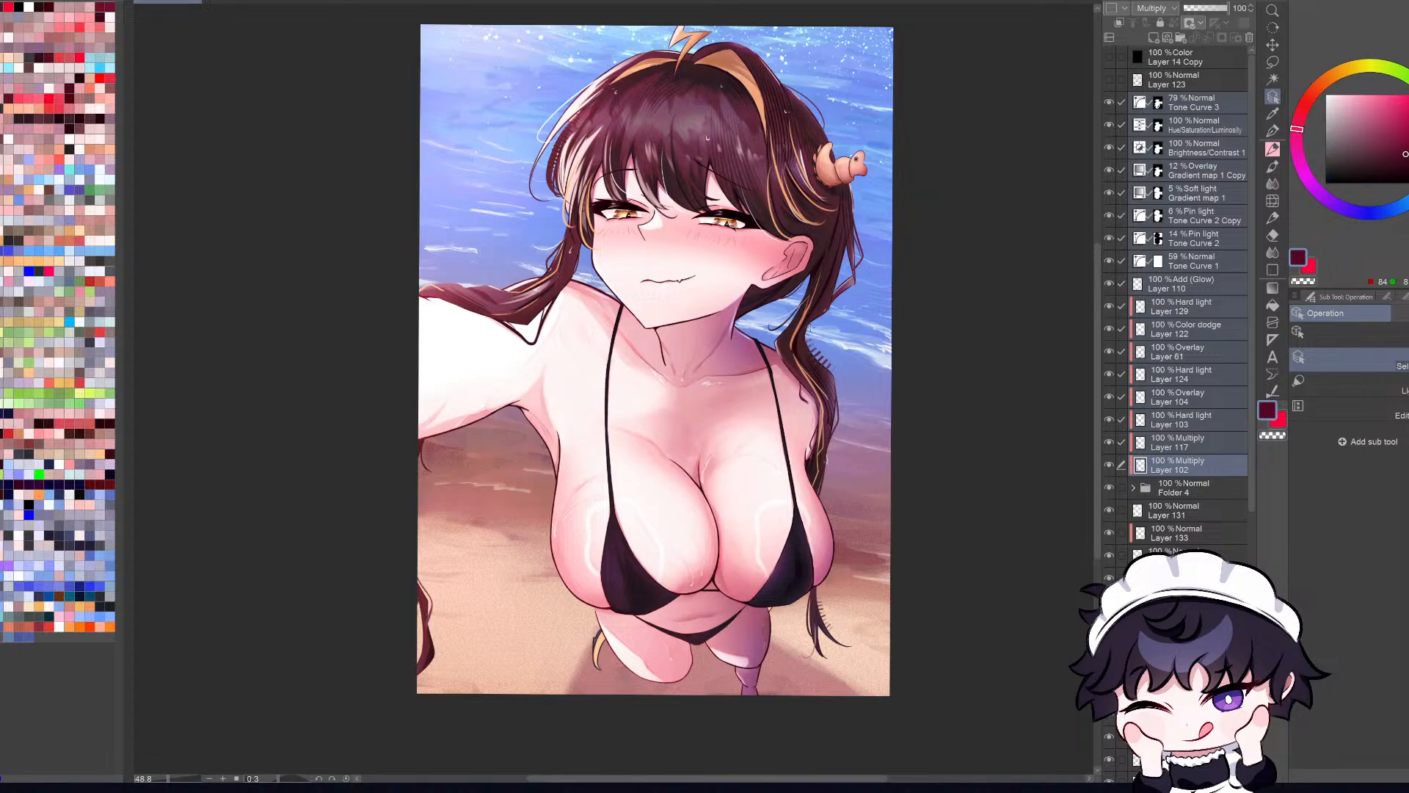
left_click(750, 333)
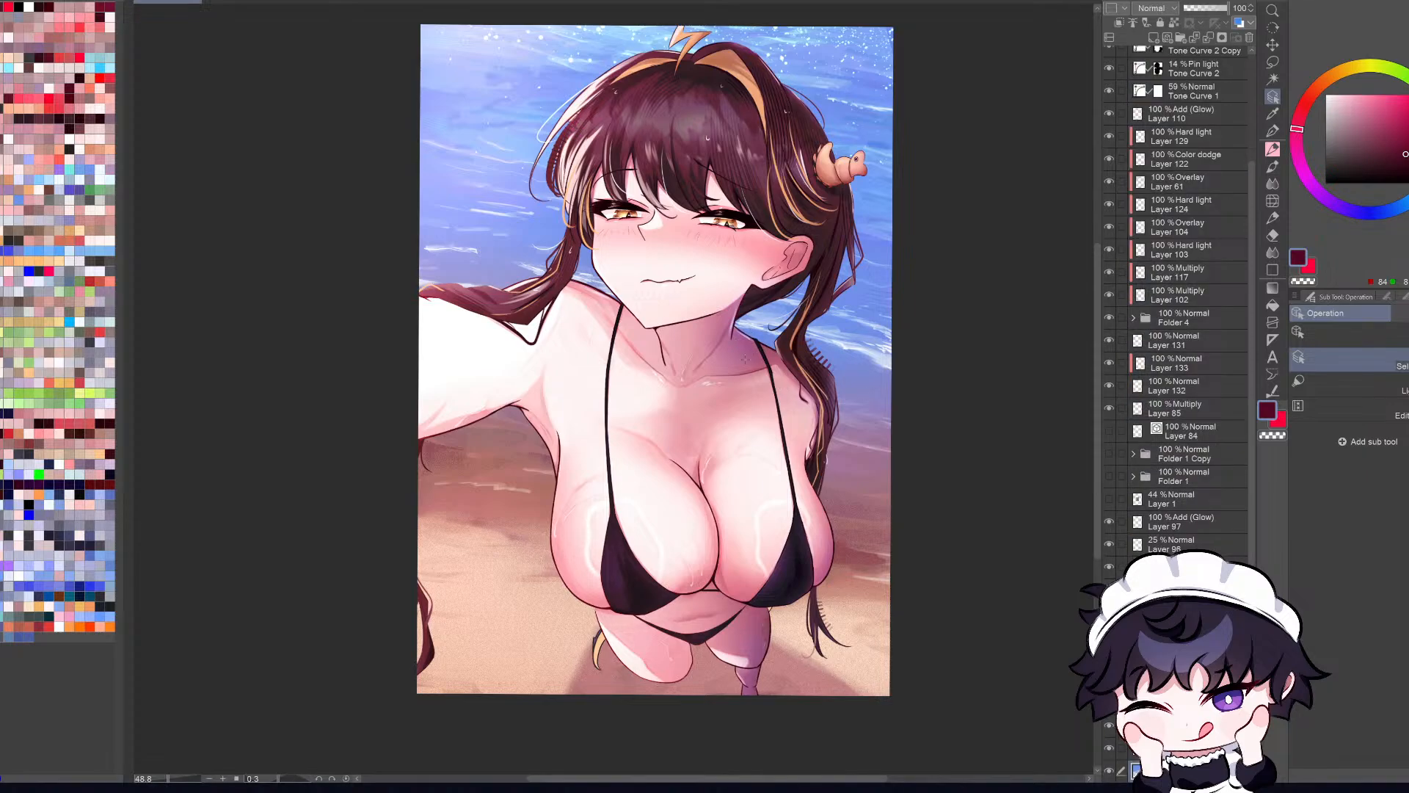
left_click(733, 347)
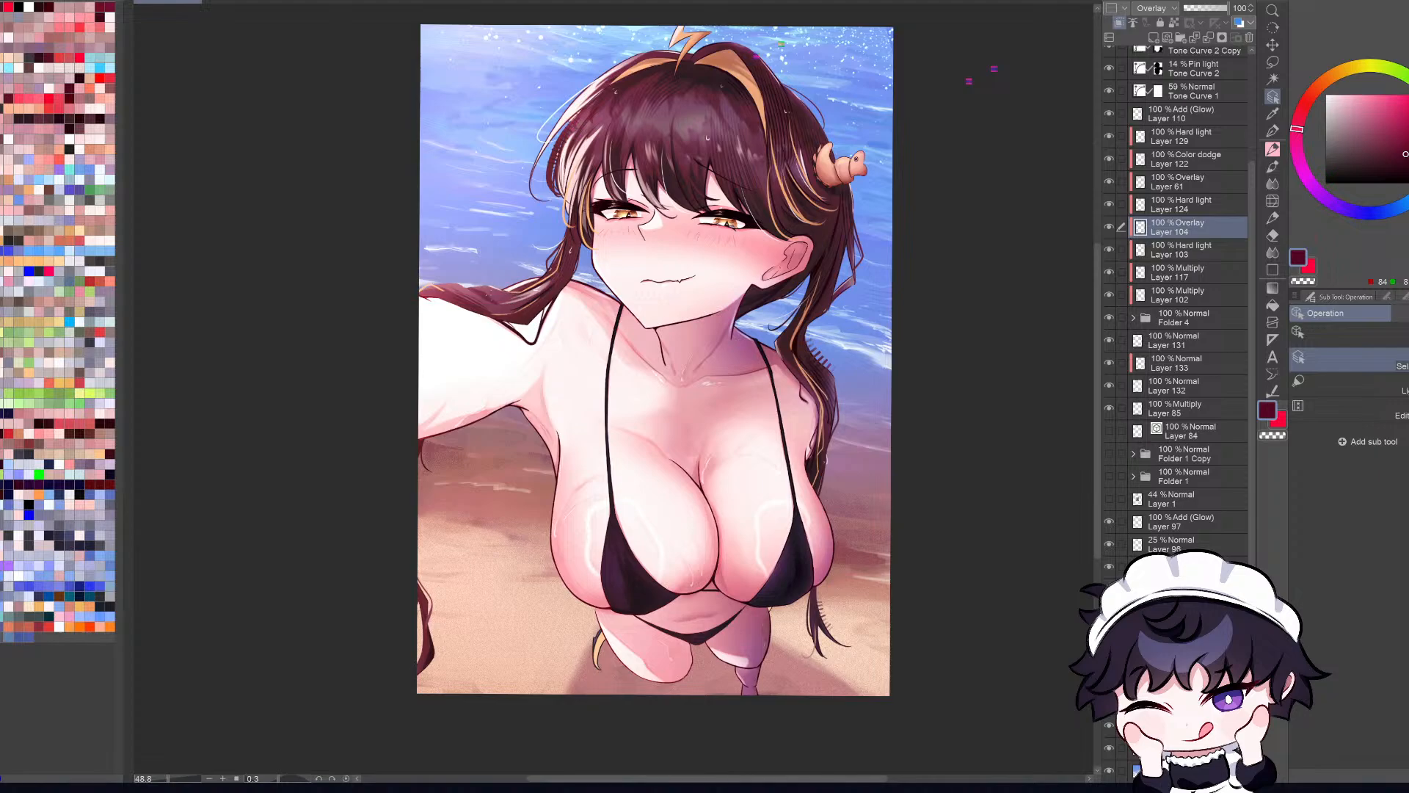
left_click(749, 335)
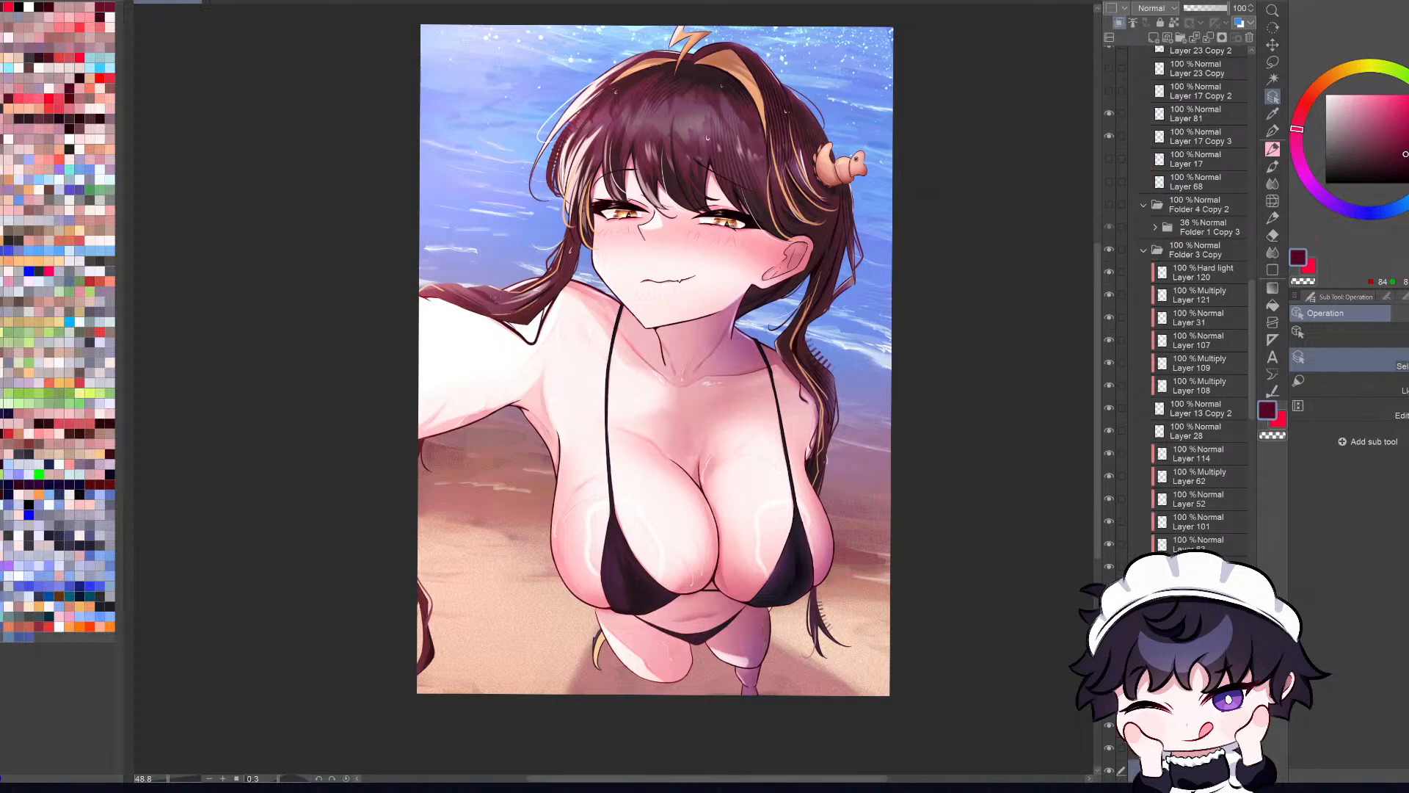
left_click(1111, 769)
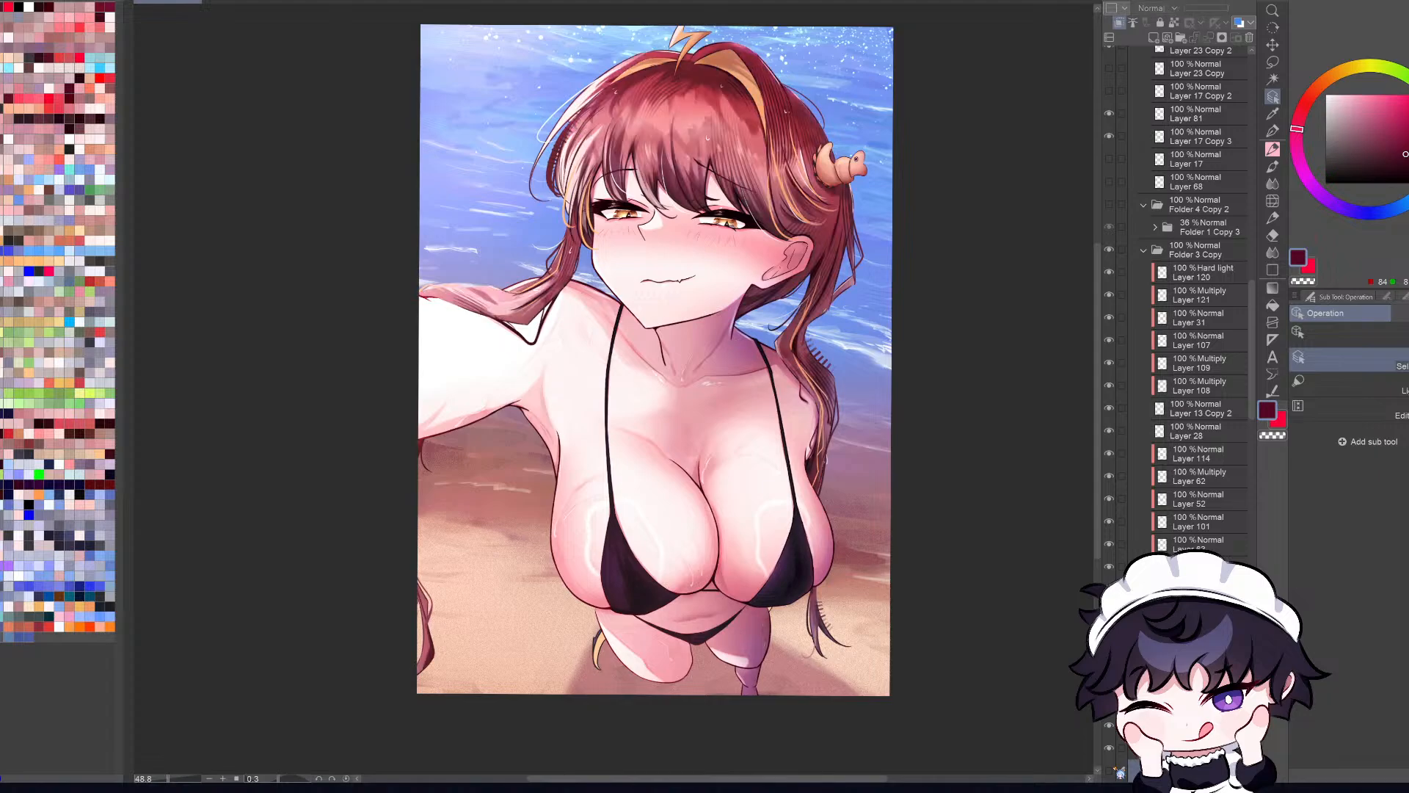
left_click(1111, 769)
left_click(1119, 771)
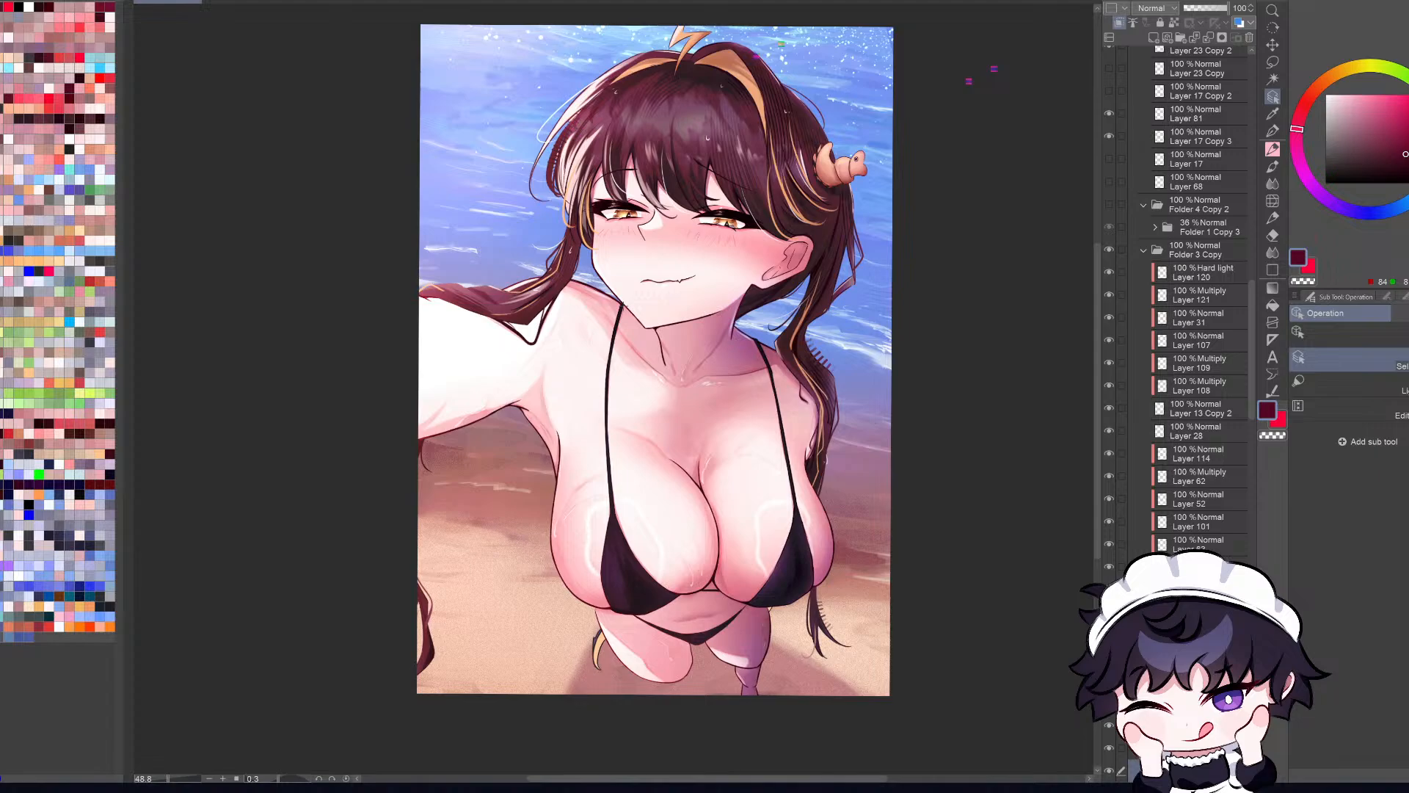
Step: Check the skin shading layer further down the Folder 3 Copy stack by hiding and showing it
scroll(1119, 770, "down", 5)
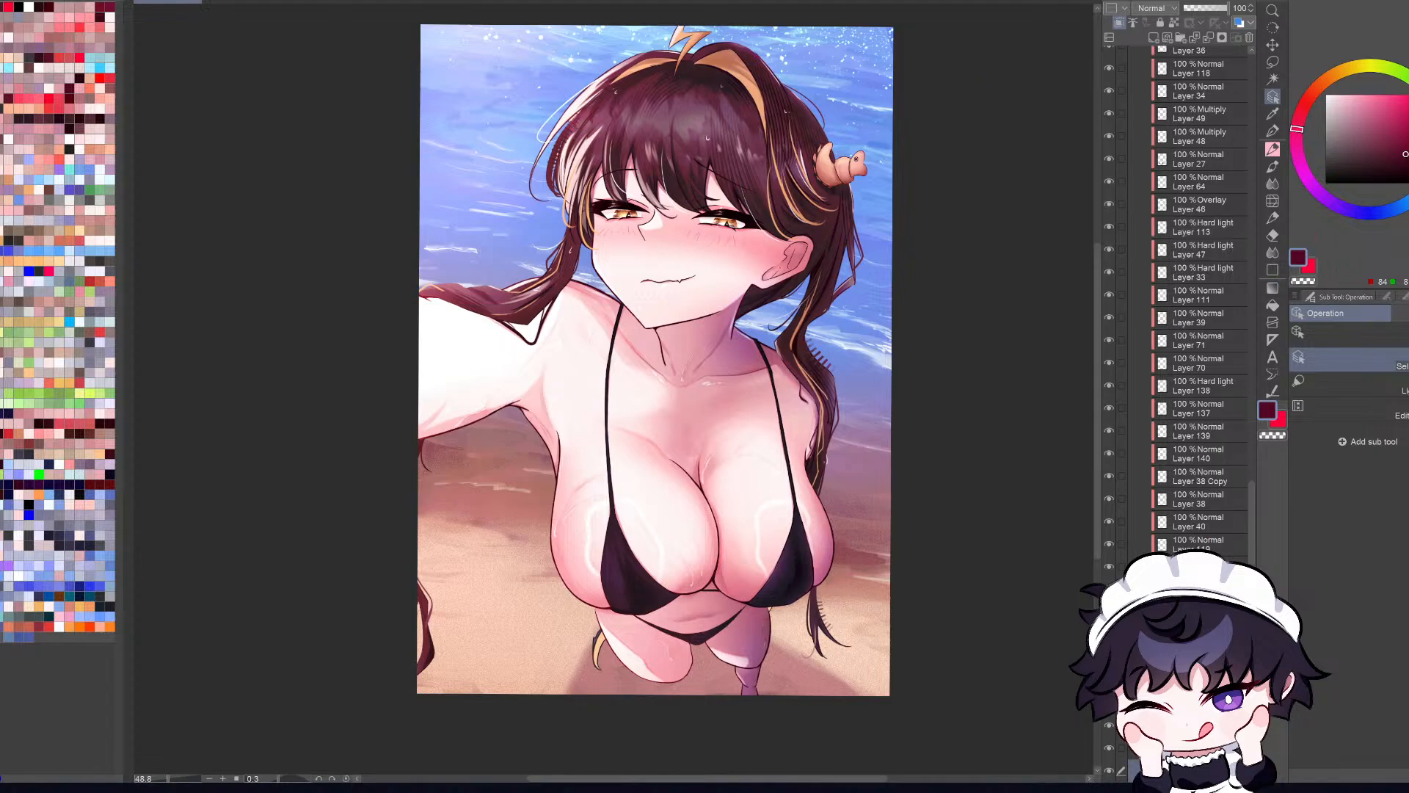
left_click(1113, 769)
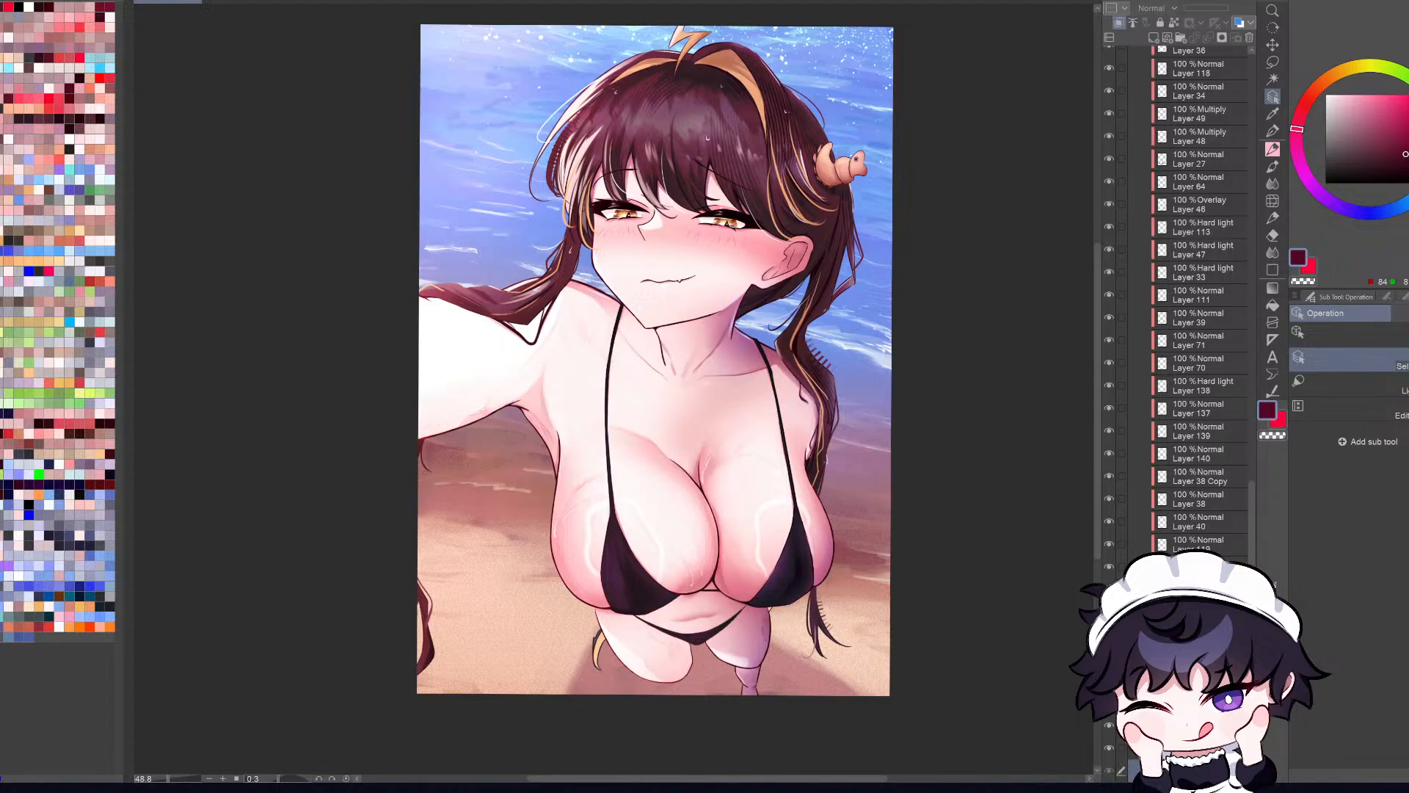
left_click(1113, 769)
Step: Return to the correction layers and check Tone Curve 2 and Tone Curve 2 Copy by toggling their visibility
mouse_move(1254, 510)
left_mouse_down()
mouse_move(1299, 183)
mouse_move(1294, 116)
left_mouse_up()
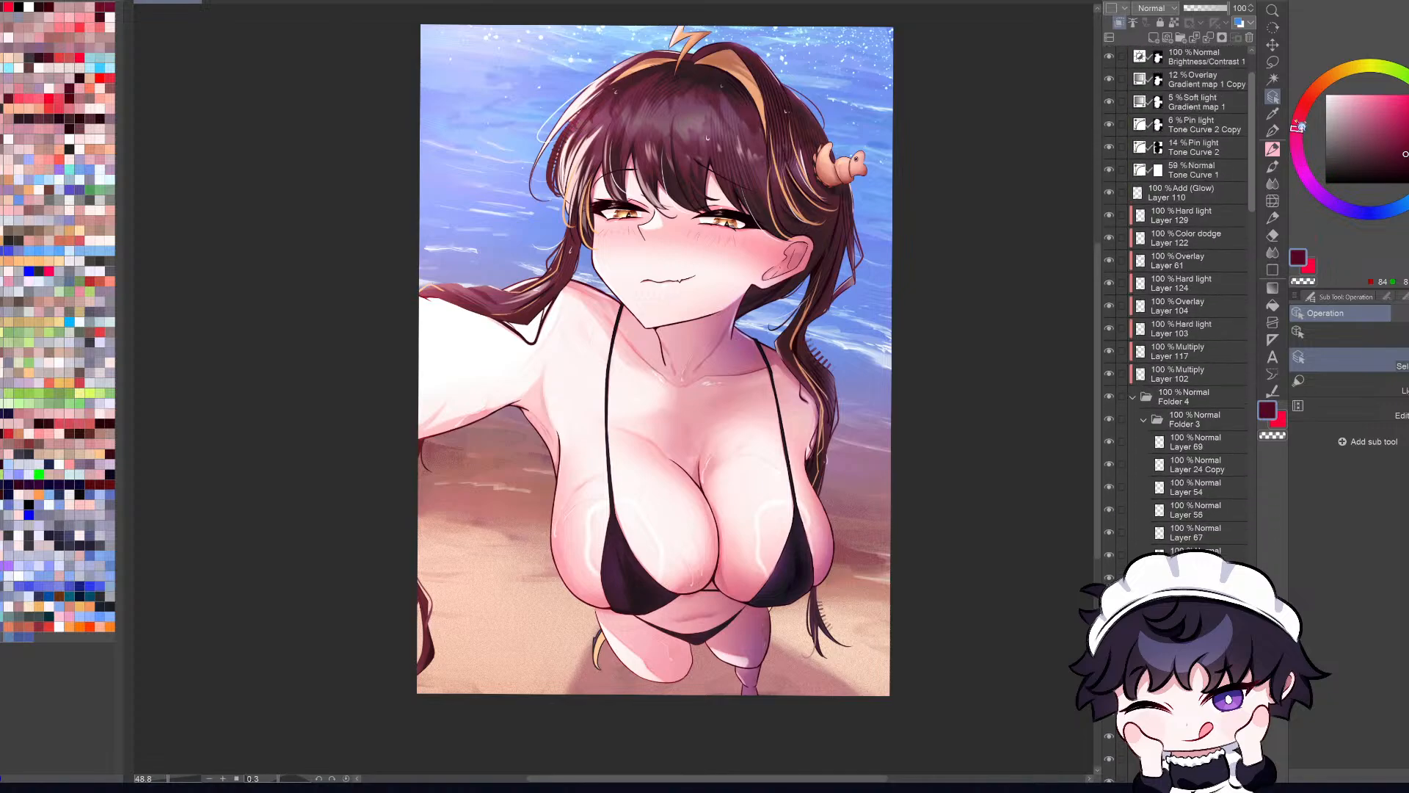
left_click(1112, 146)
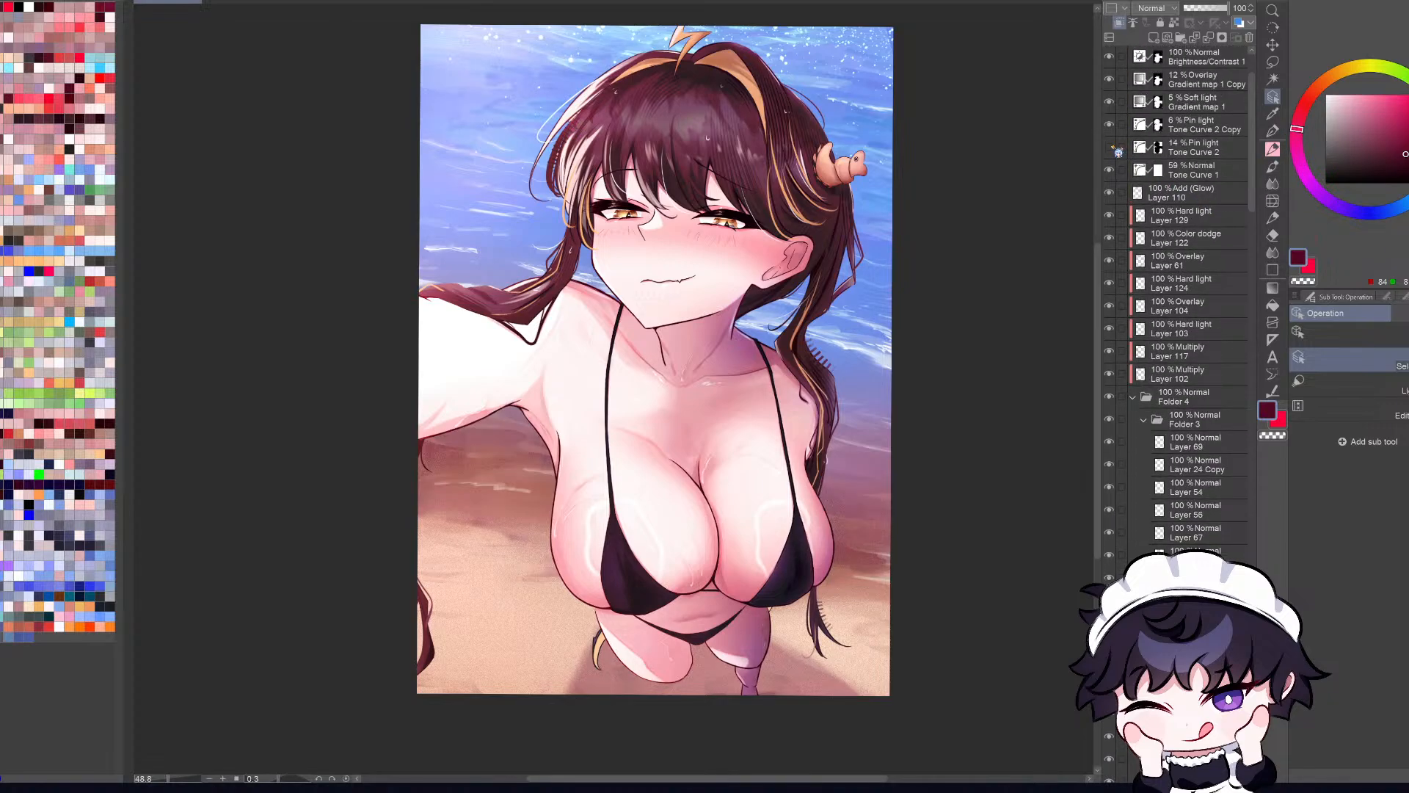
left_click(1112, 148)
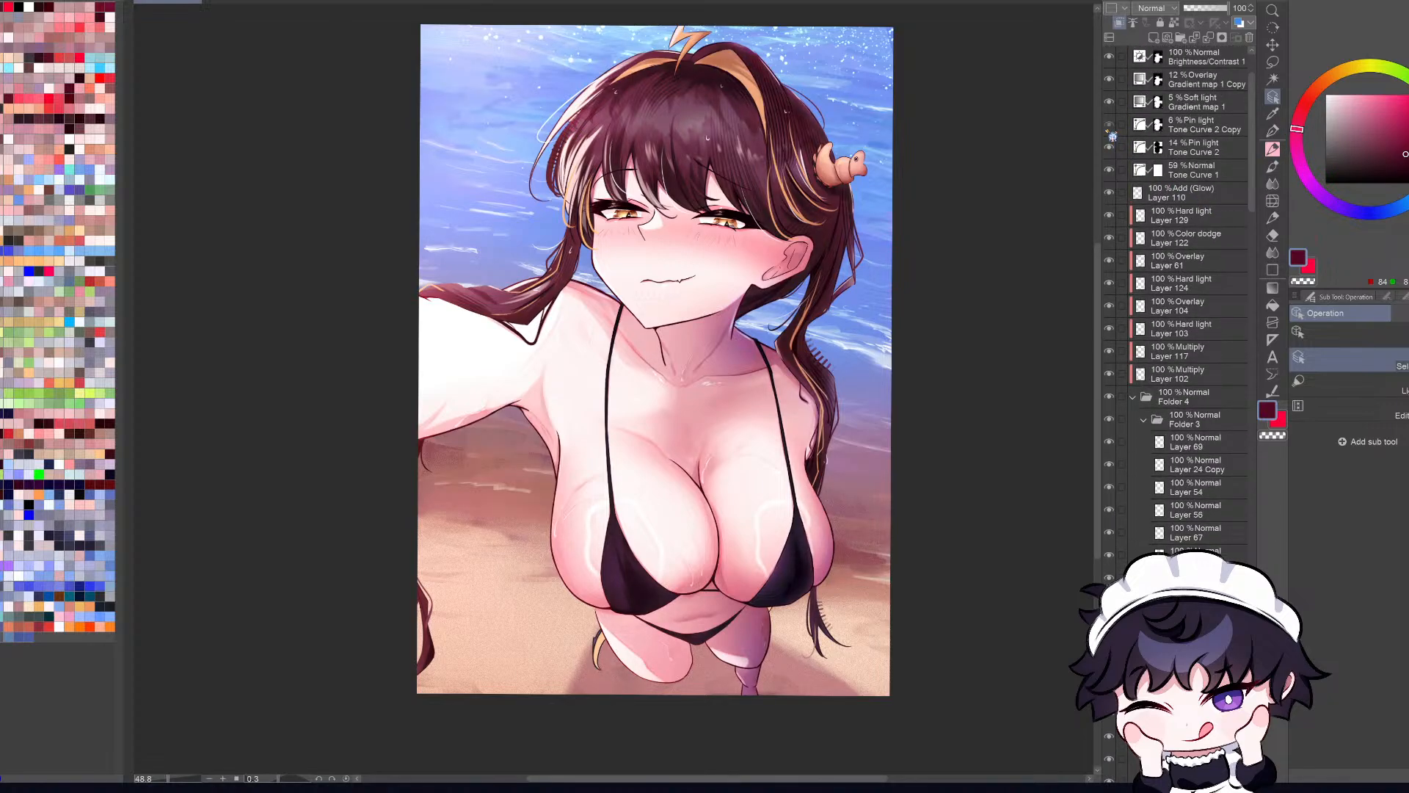
scroll(1115, 108, "up", 2)
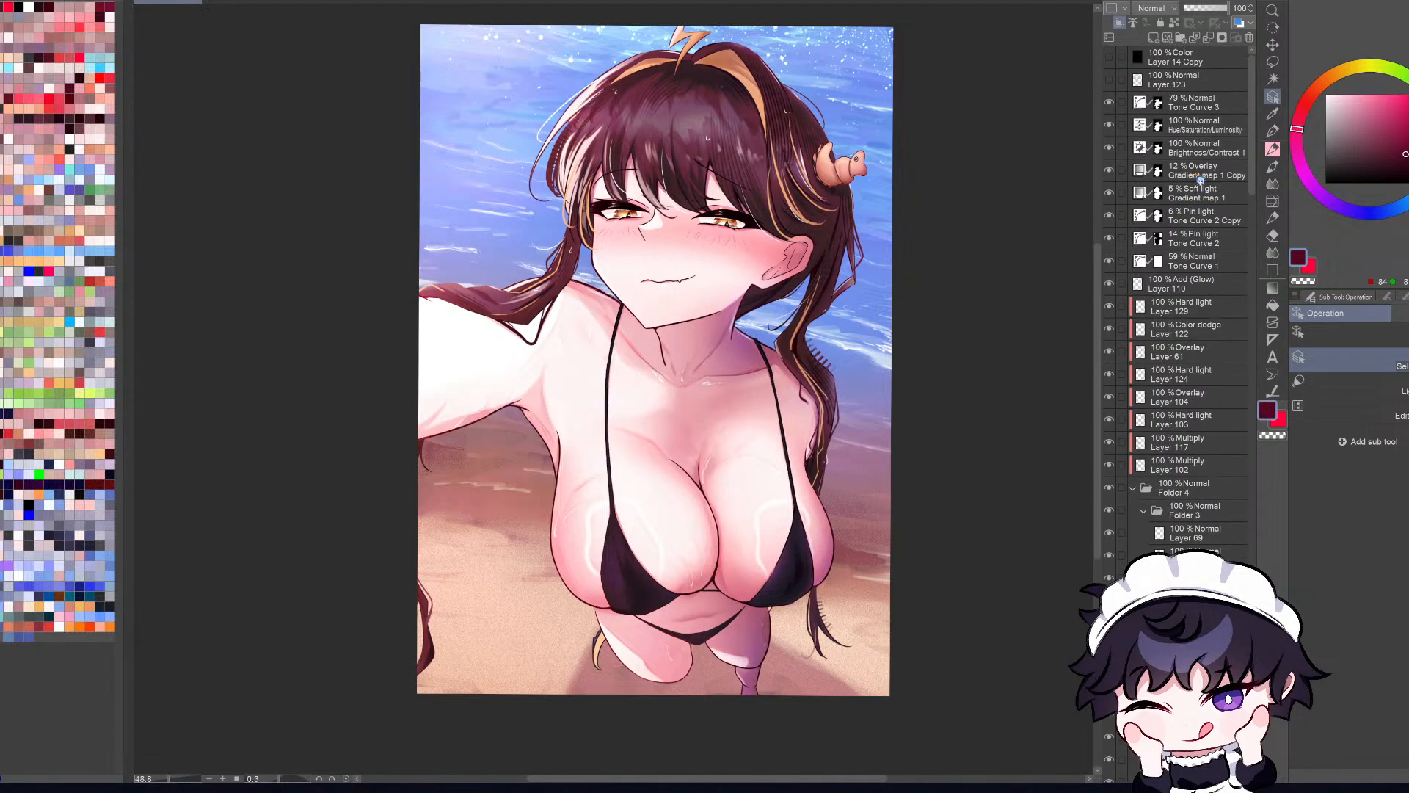
Step: Check the effect of Tone Curve 3 and the Hue/Saturation/Luminosity layer by hiding and showing each
left_click(1109, 111)
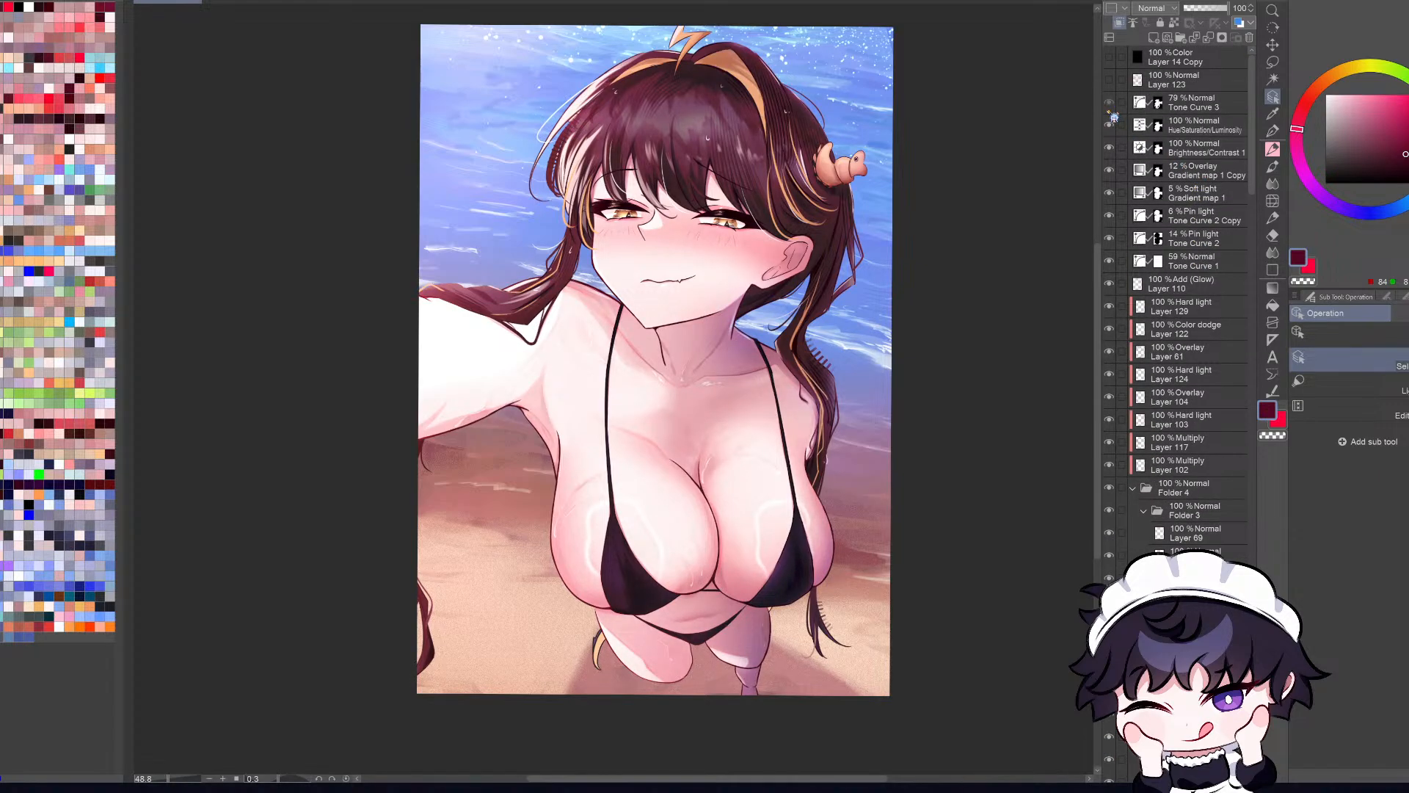
left_click(1109, 132)
left_click(1109, 125)
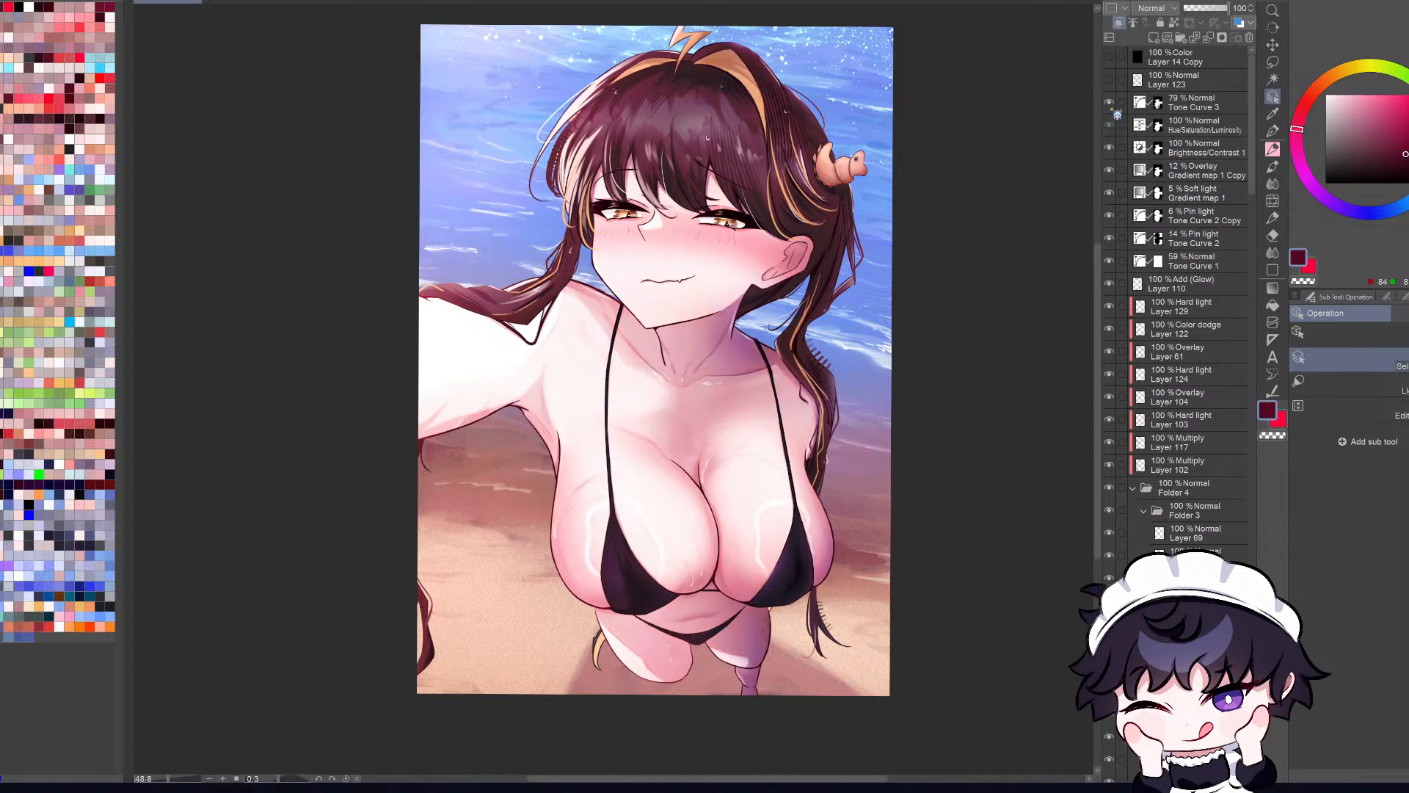
left_click(1109, 102)
left_click(1109, 103)
Step: Check the overlay layer Gradient map 1 Copy by hiding and showing it, and select it
left_click(1109, 173)
left_click(1109, 174)
left_click(1224, 176)
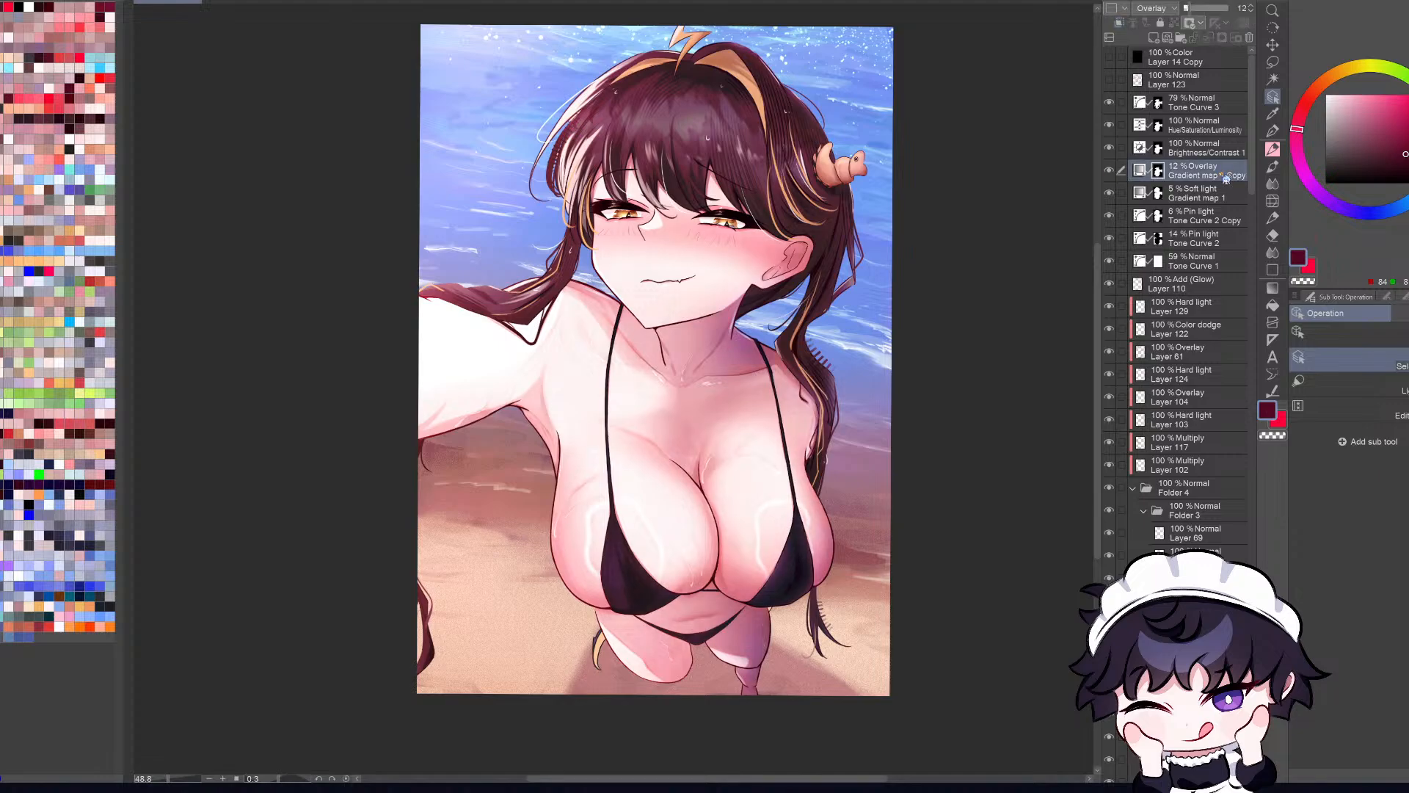
Step: Set Gradient map 1 Copy to Soft light blending and bring its opacity down to 8%
left_click_drag(1198, 16, 1298, 12)
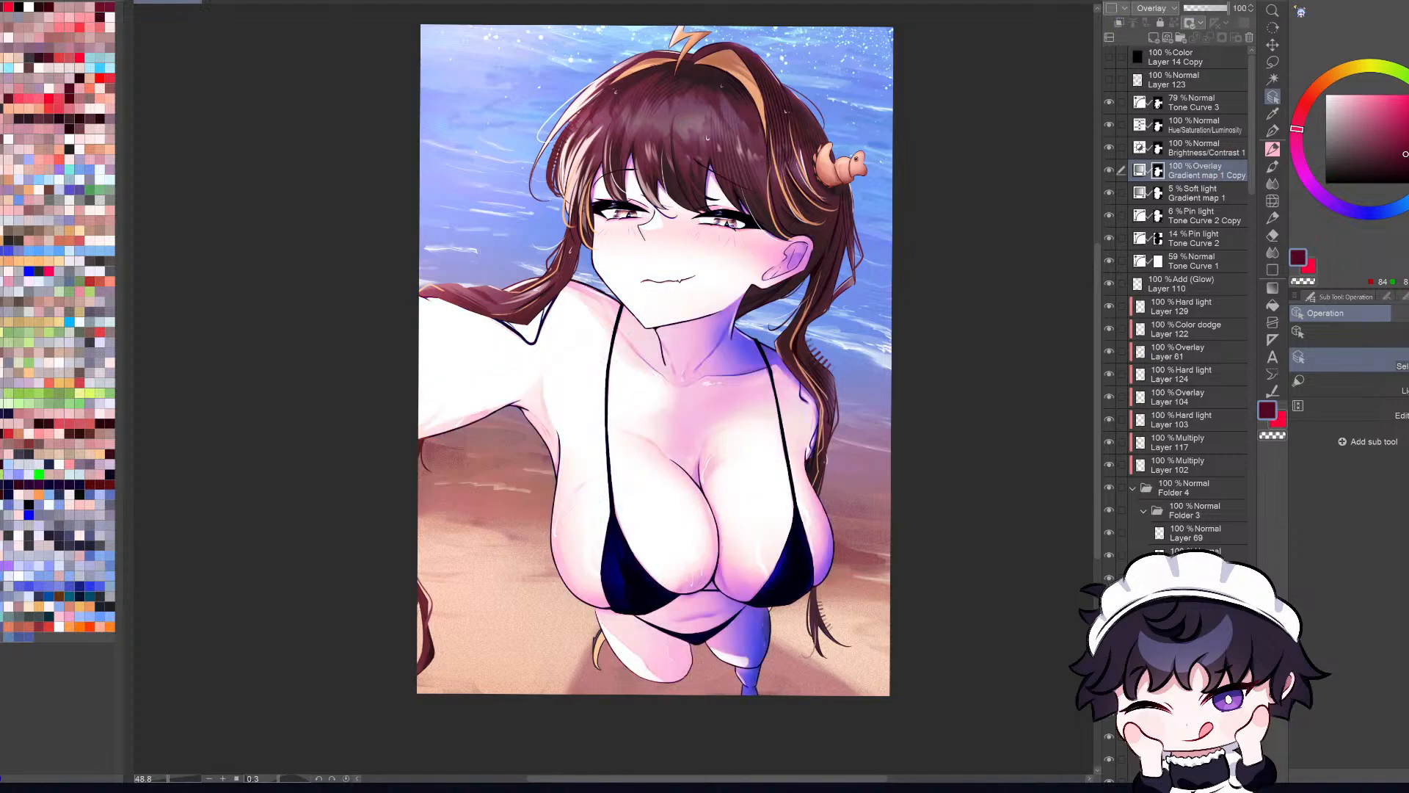
key("ctrl+z")
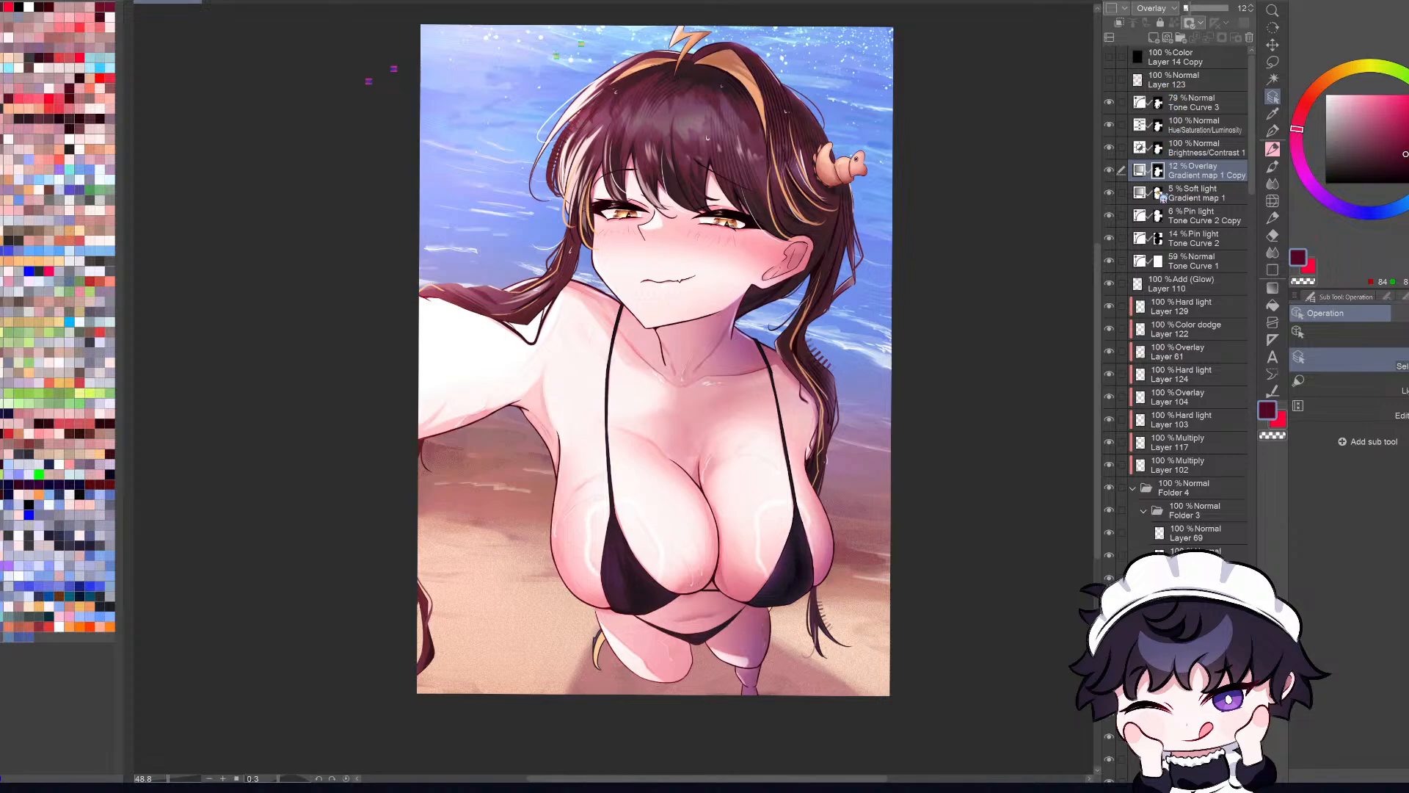
key("ctrl+z")
left_click(1224, 10)
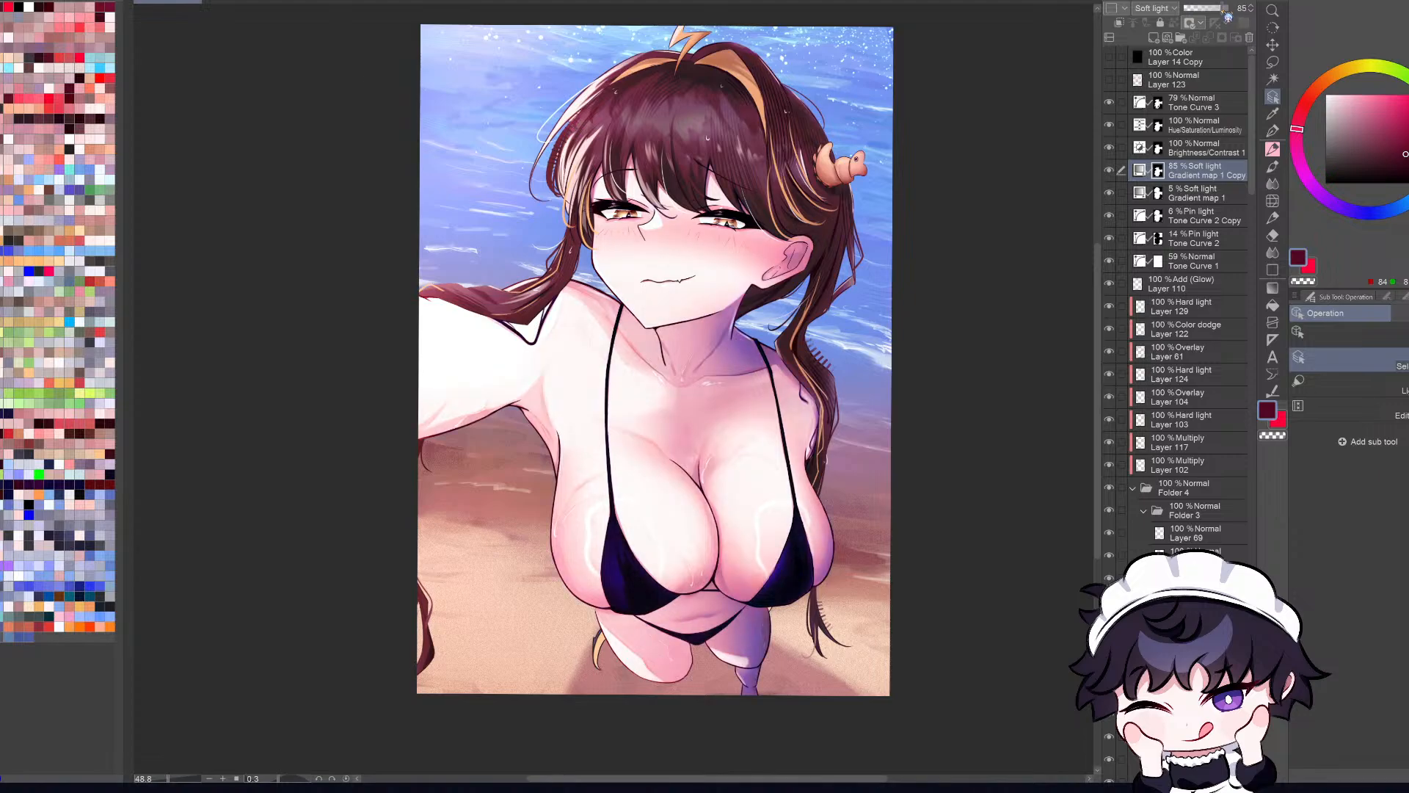
left_click(1189, 10)
left_click(1201, 10)
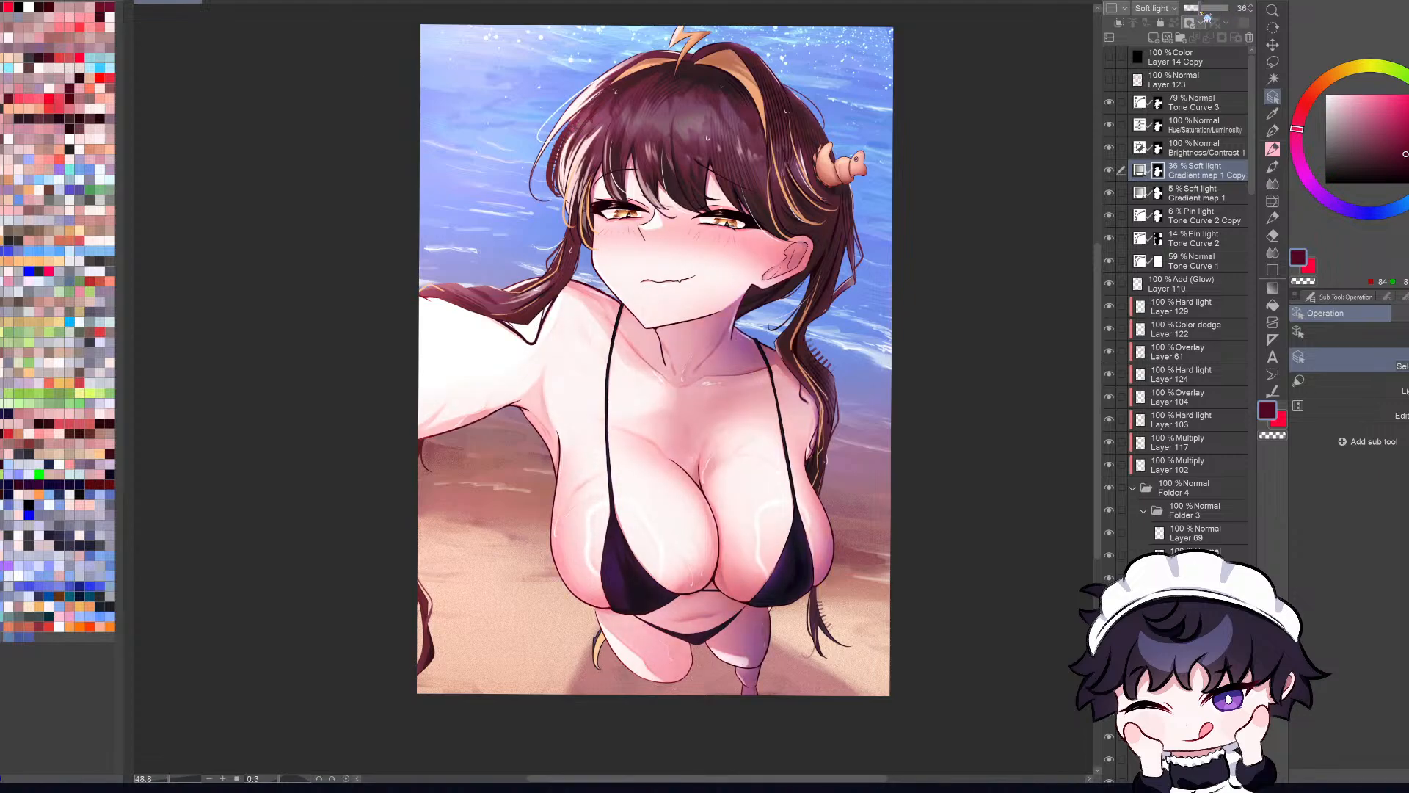
left_click(1185, 11)
left_click(1197, 10)
left_click(1186, 9)
left_click(1189, 9)
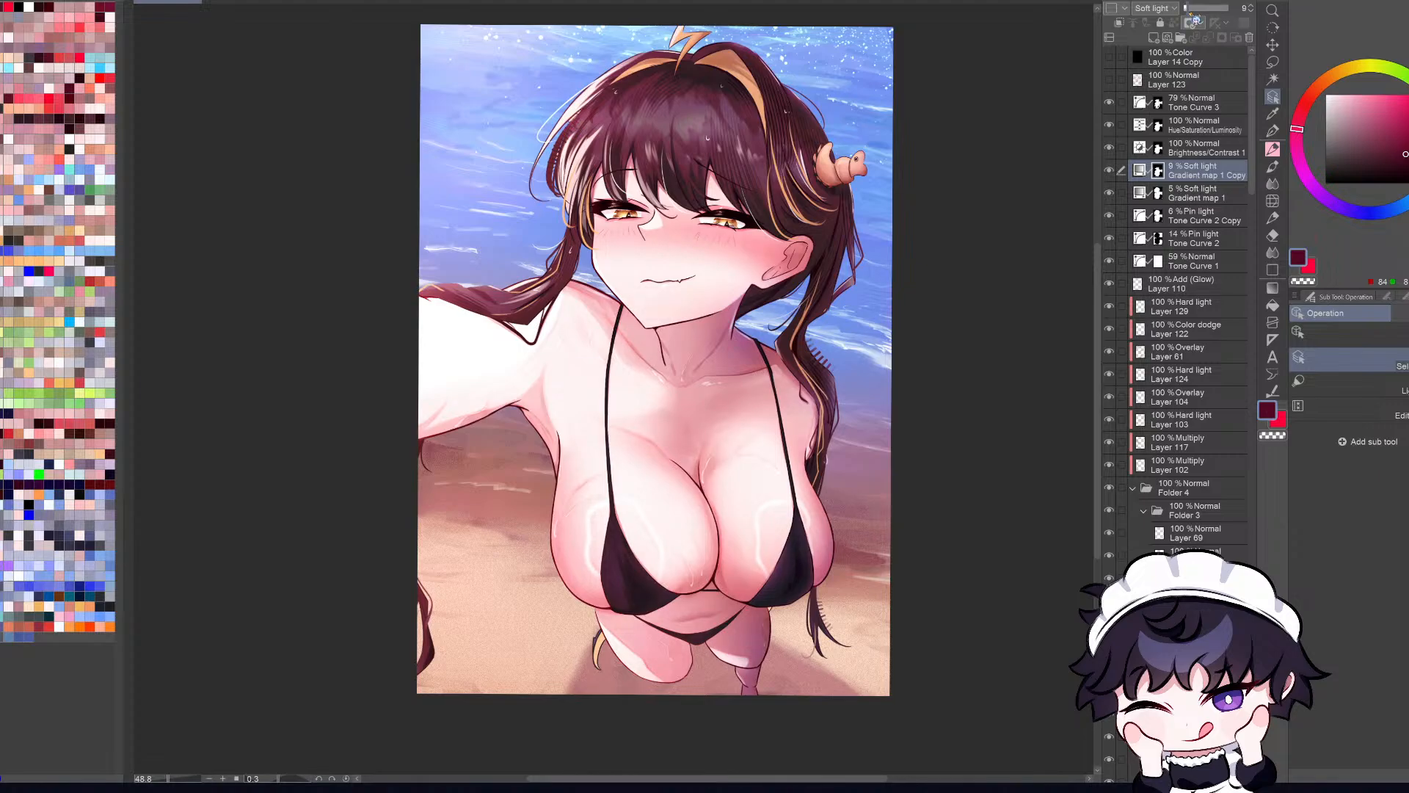
Step: Fine-tune the opacity of Gradient map 1 Copy to 9%
left_click(1191, 11)
left_click(1188, 9)
left_click(1190, 12)
left_click_drag(1187, 10, 1189, 16)
scroll(807, 361, "down", 6)
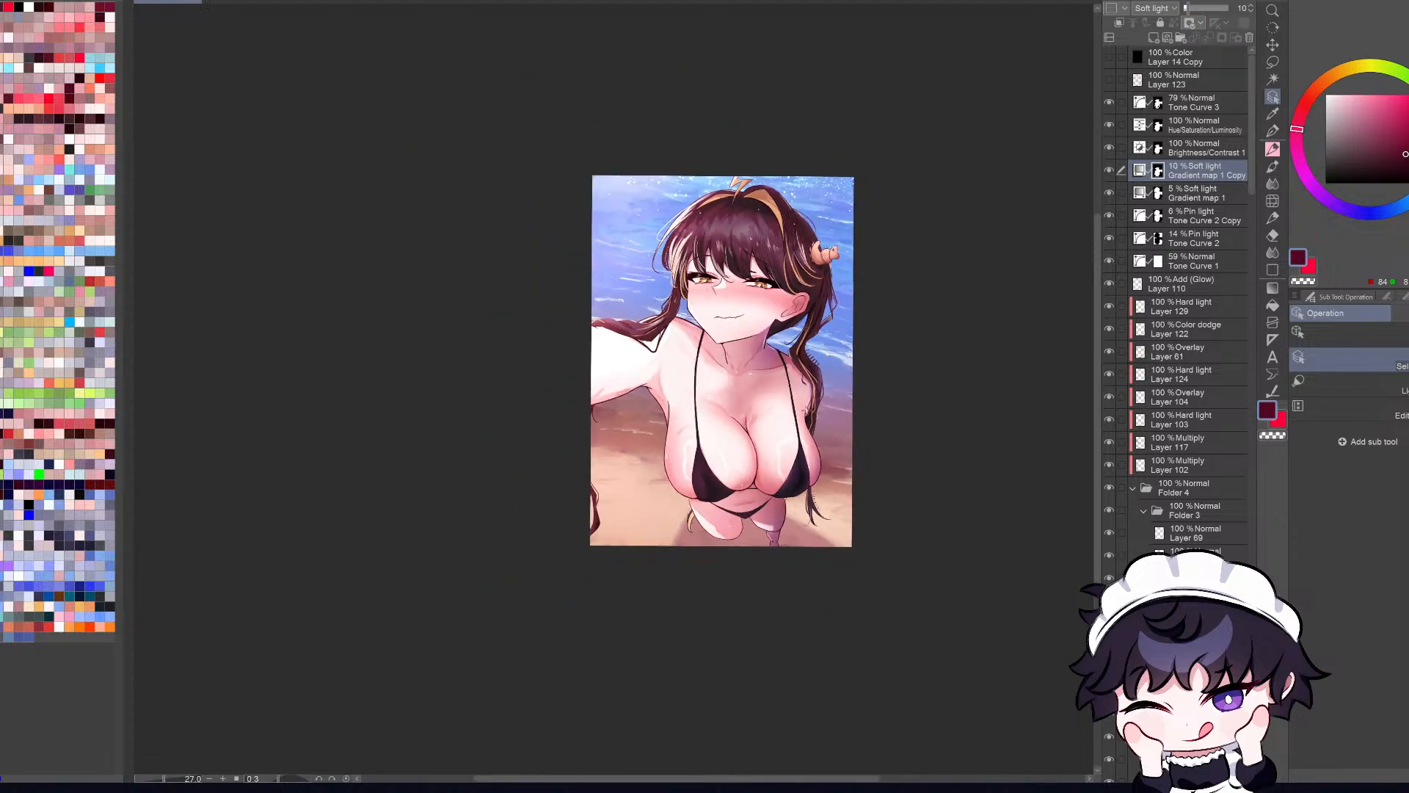
scroll(807, 411, "up", 4)
left_click(1251, 11)
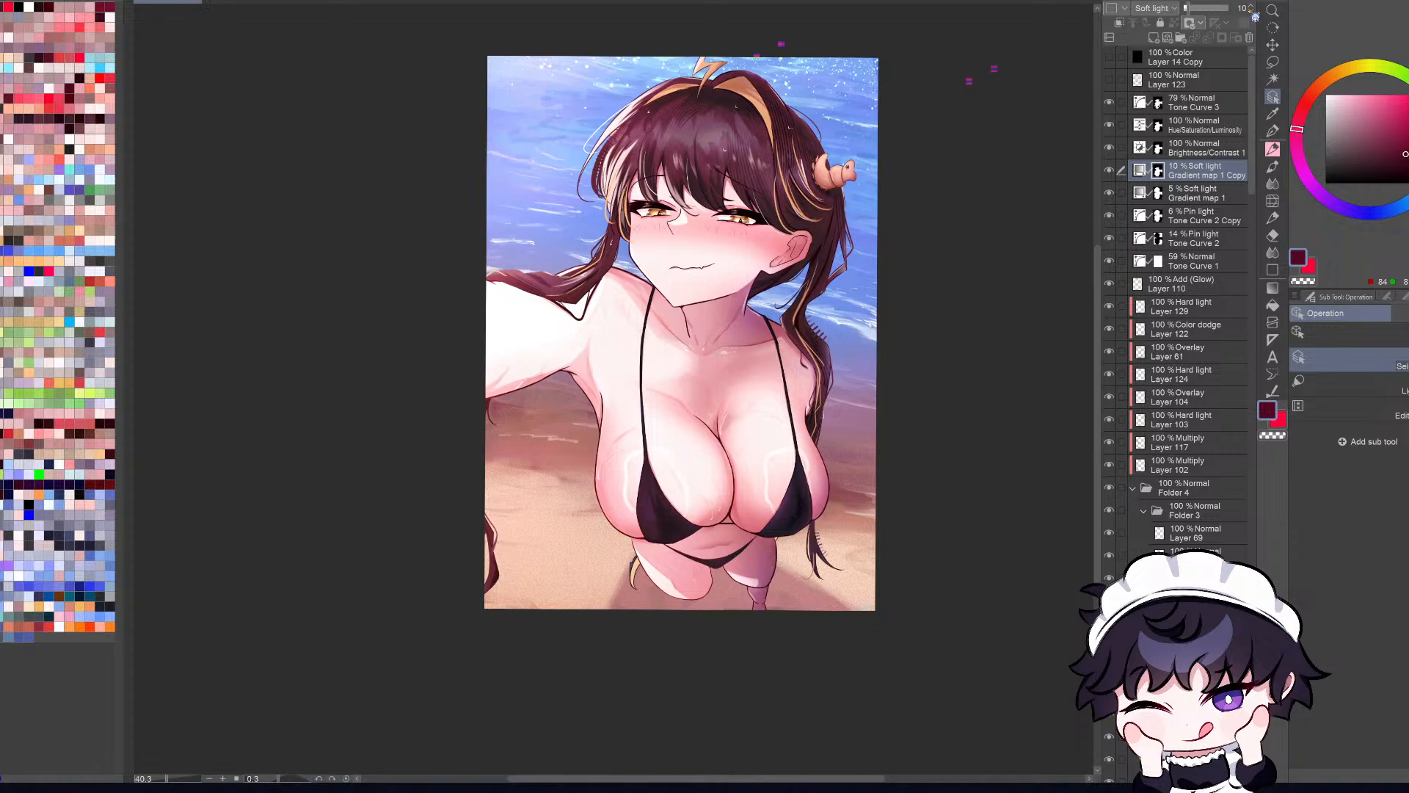
Step: Compare Tone Curve 3 by hiding and showing it, try lower opacities on it, and return it to 79%
left_click(1109, 103)
left_click(1110, 103)
left_click(1143, 110)
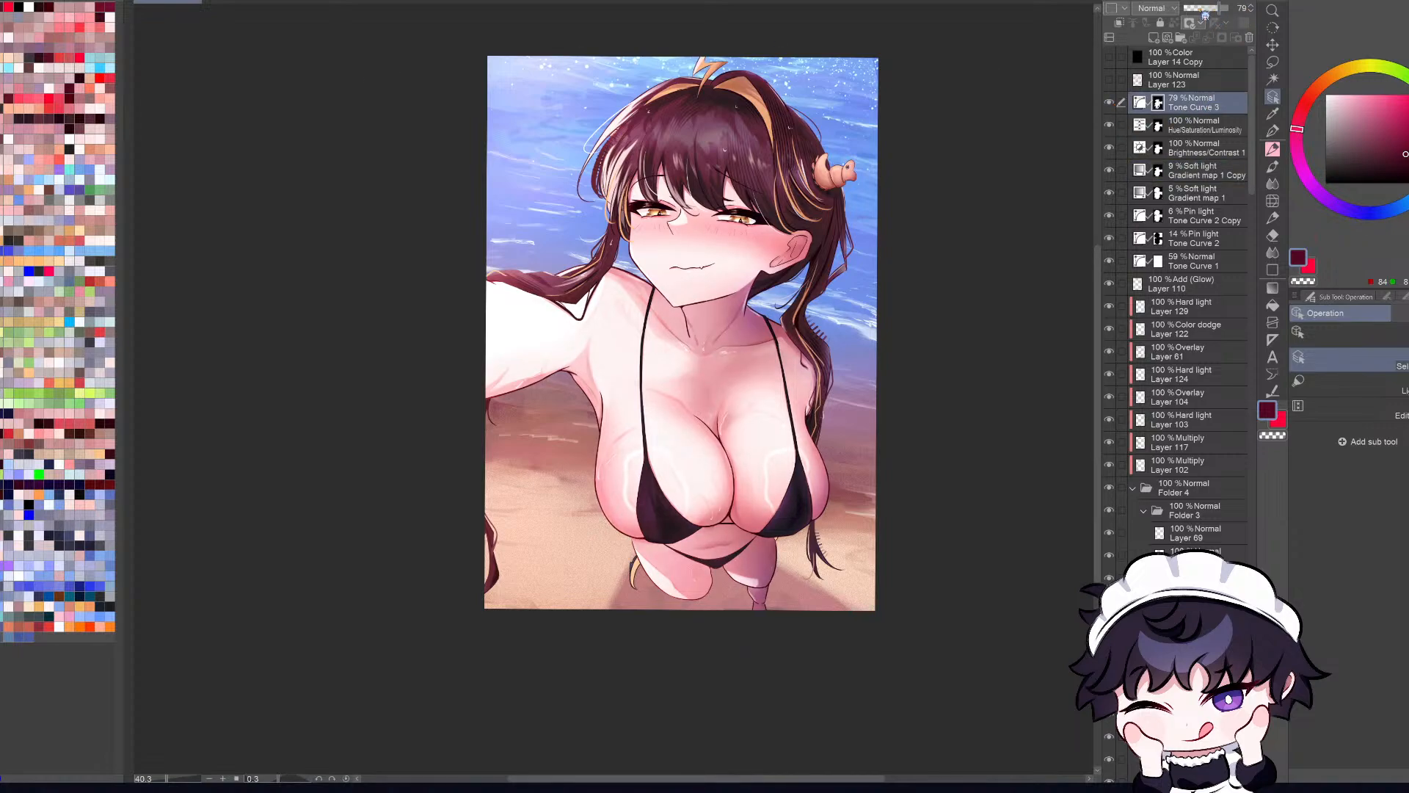
left_click_drag(1218, 8, 1197, 8)
left_click(1211, 10)
left_click(1215, 10)
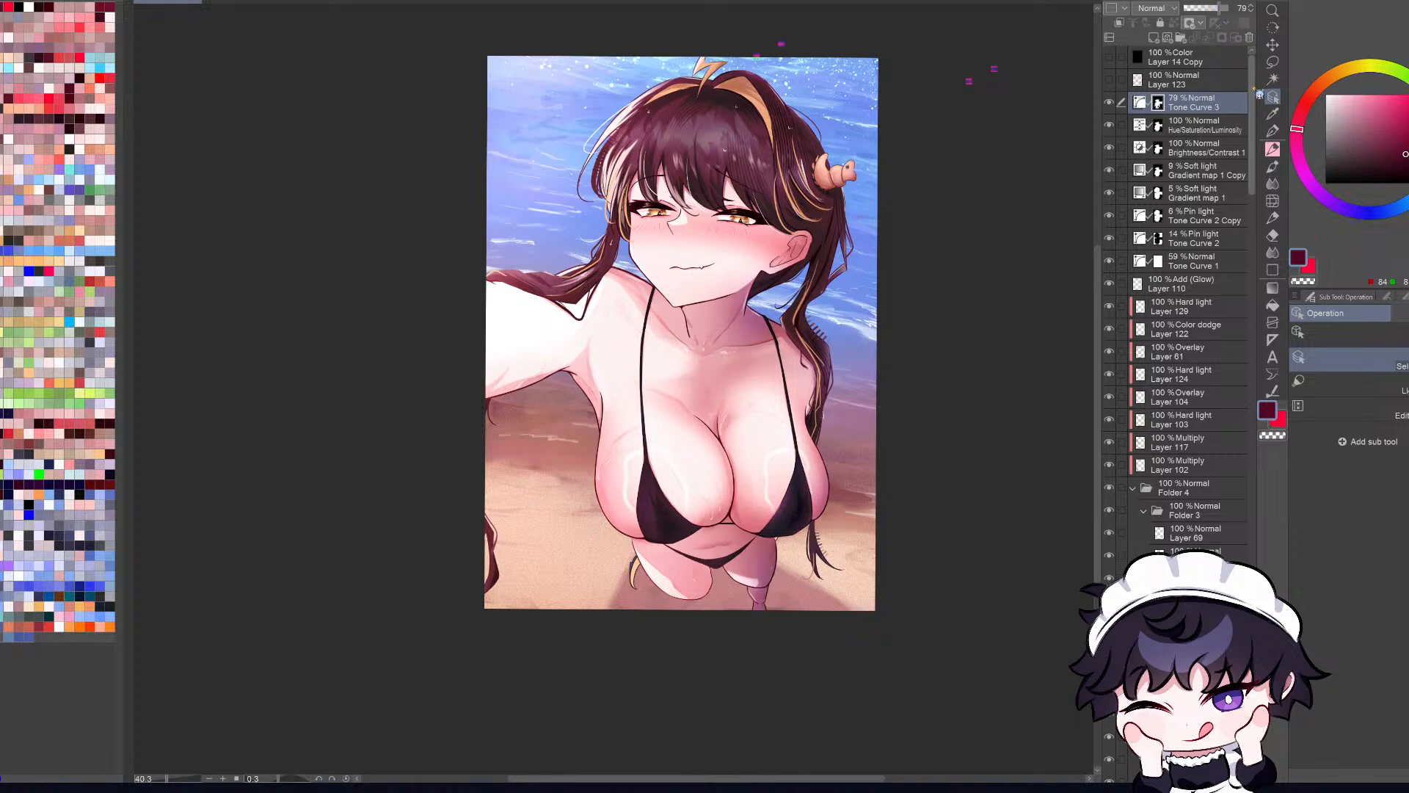
Step: Examine the overall colors and composition by repeatedly flipping the whole illustration horizontally and viewing it at different sizes
left_click_drag(1252, 79, 1252, 84)
key("ctrl+0")
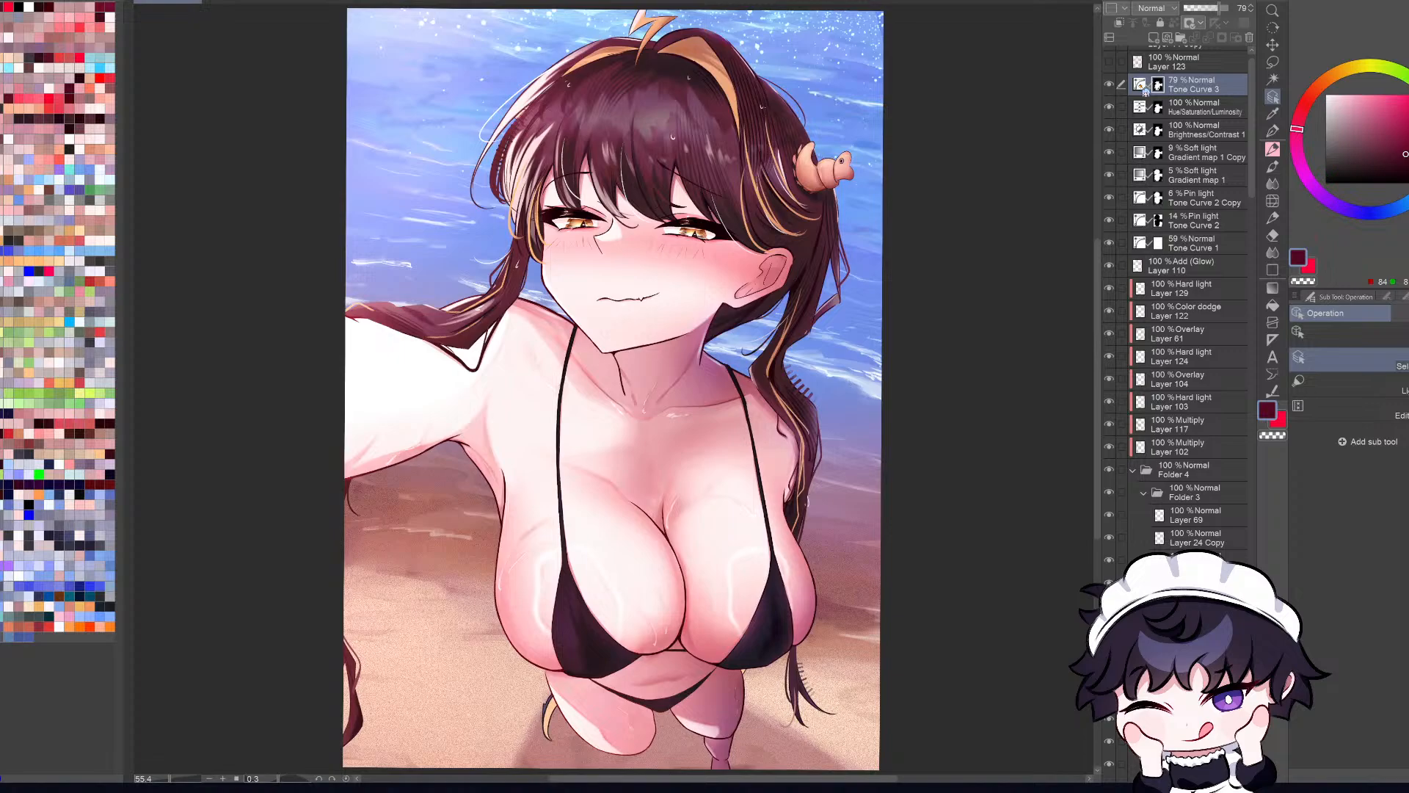
key("h")
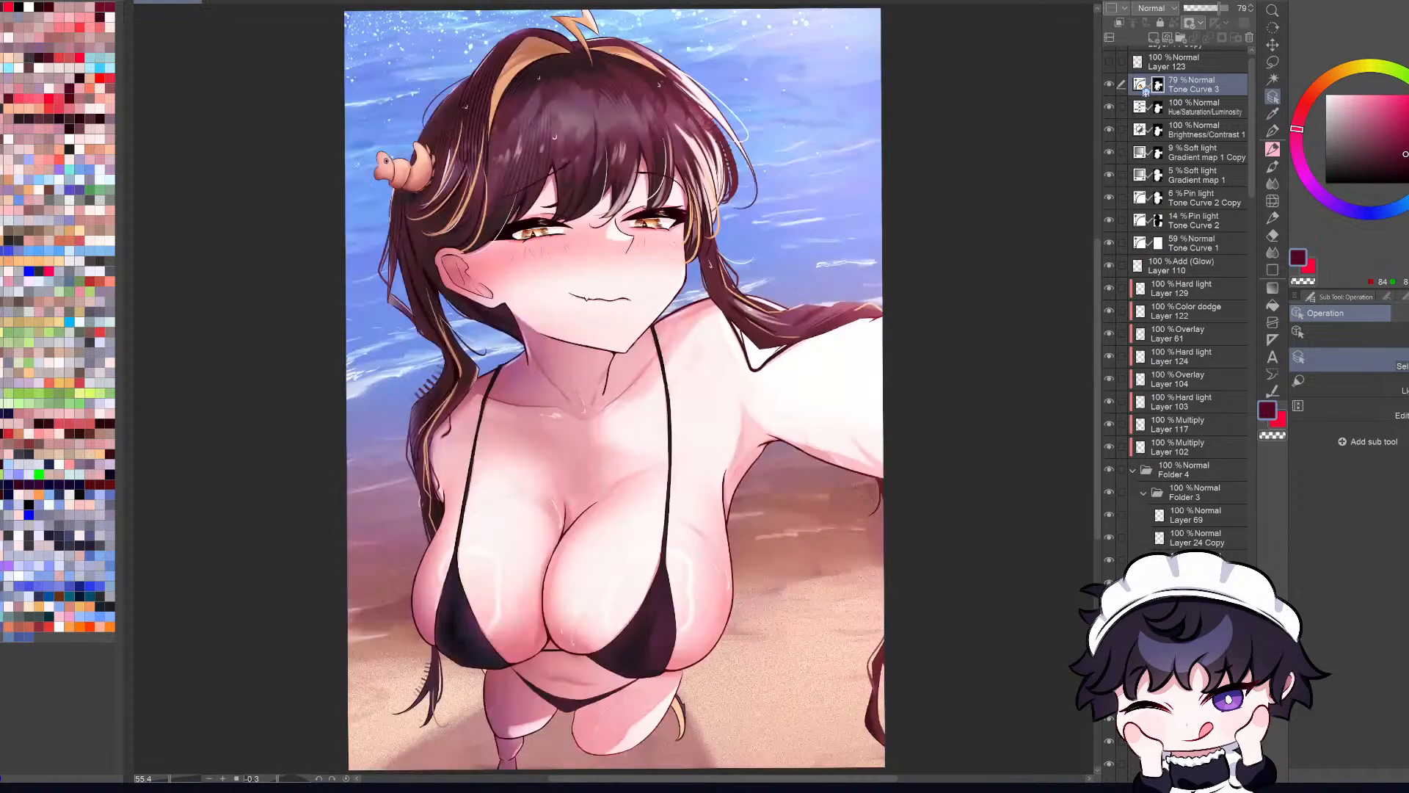
key("h")
left_click_drag(1252, 119, 1253, 117)
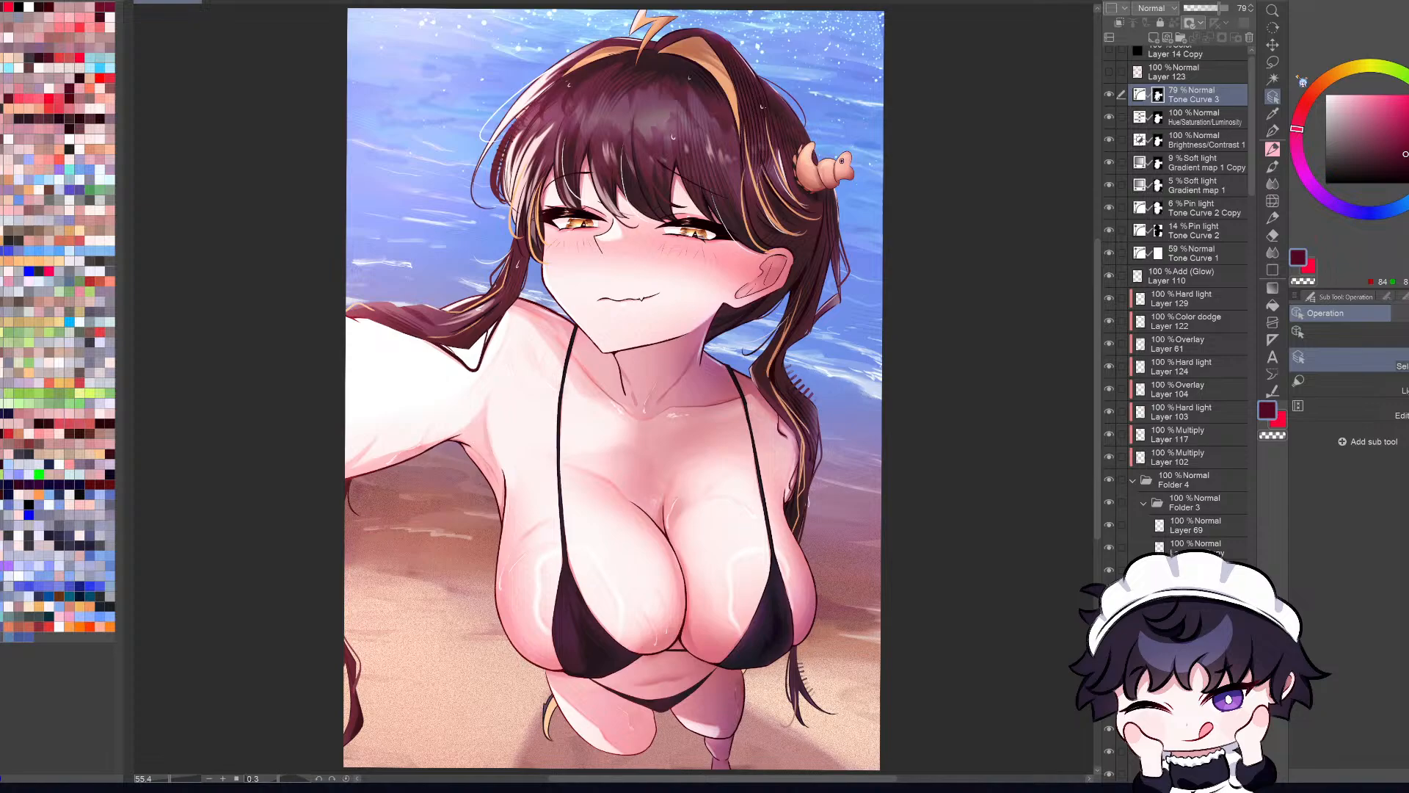
key("h")
key("h")
key("h")
key("h")
key("h")
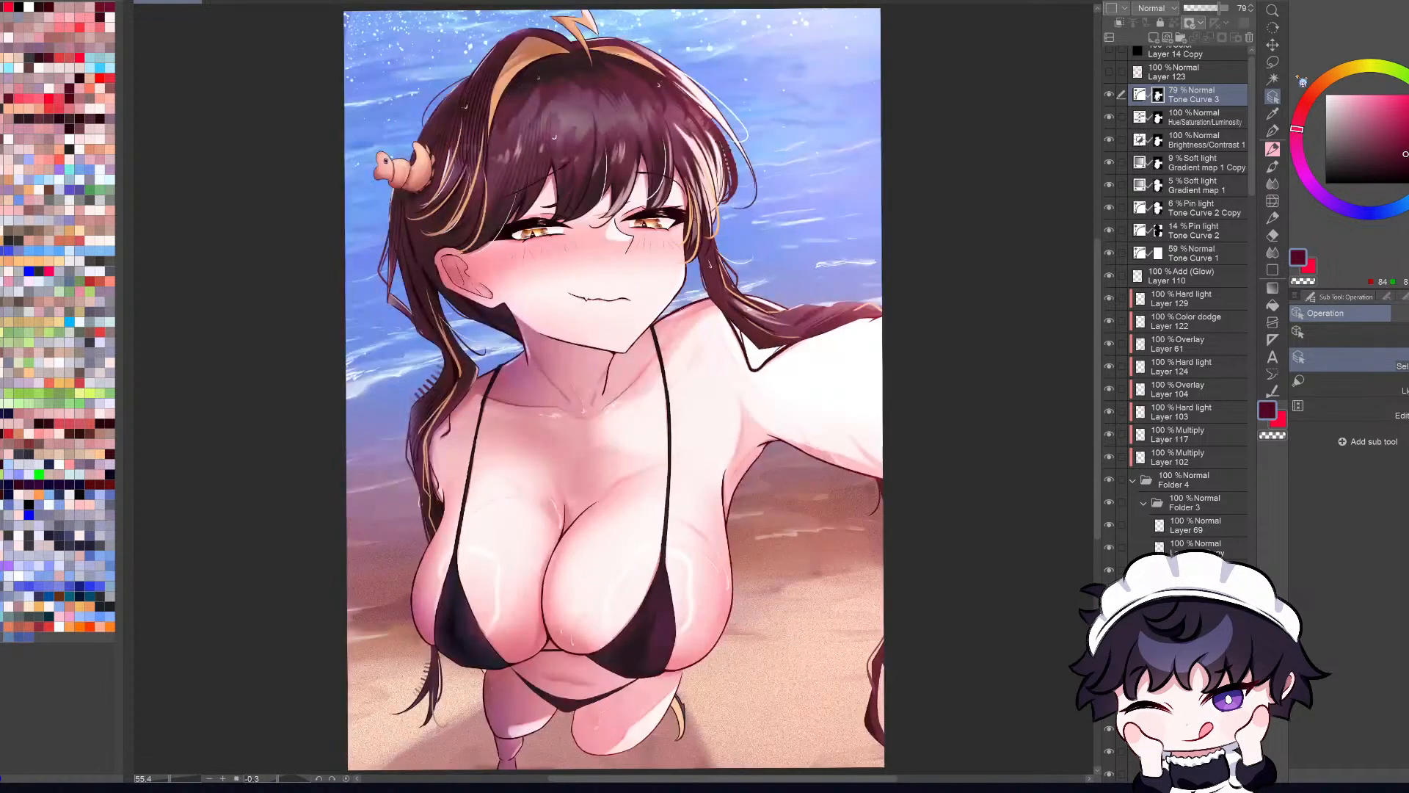
key("h")
key("h")
key("ctrl+minus")
key("ctrl+minus")
key("ctrl+minus")
key("ctrl+0")
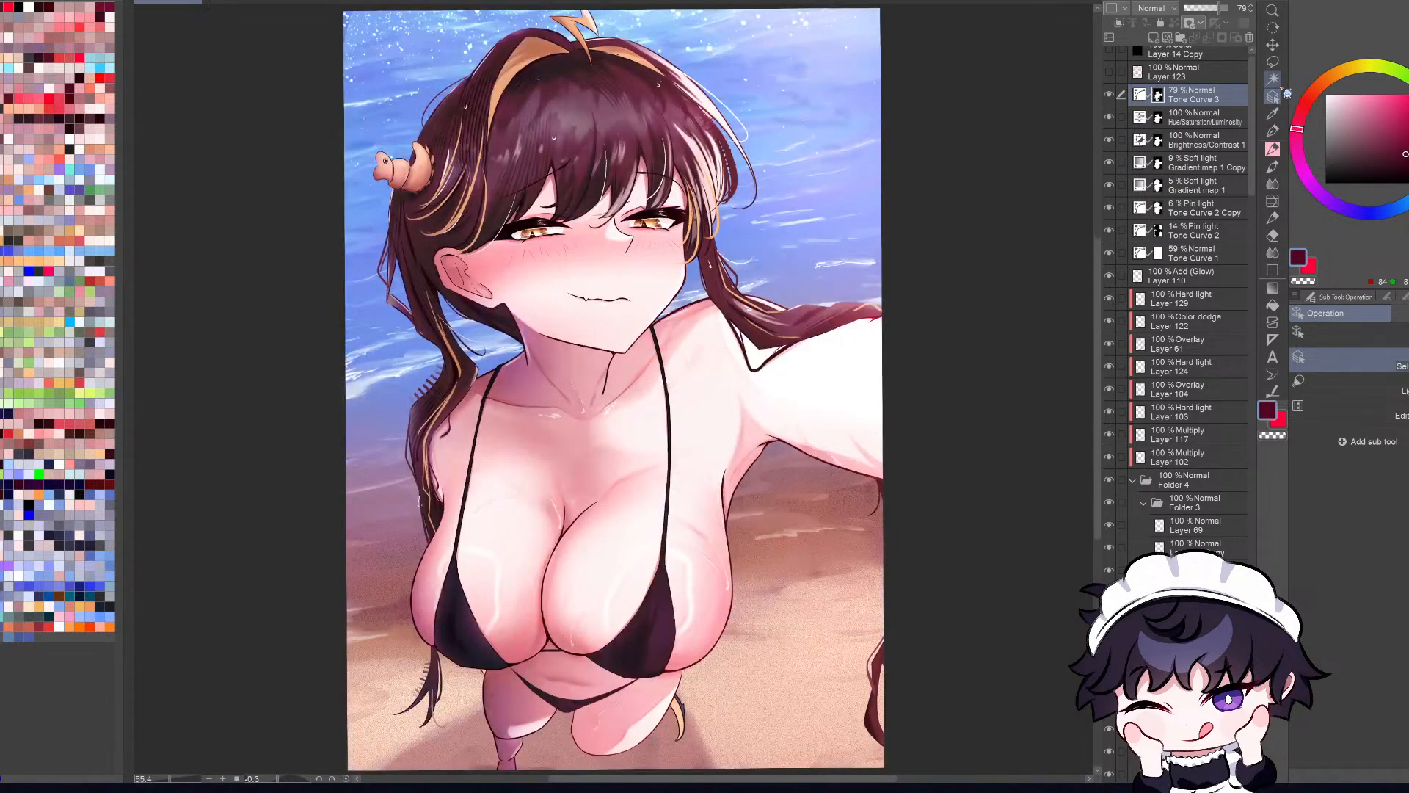
Step: Select the layer of the hair strand over the outstretched arm and touch up the strand's upper edge with the Pen
scroll(833, 315, "up", 1)
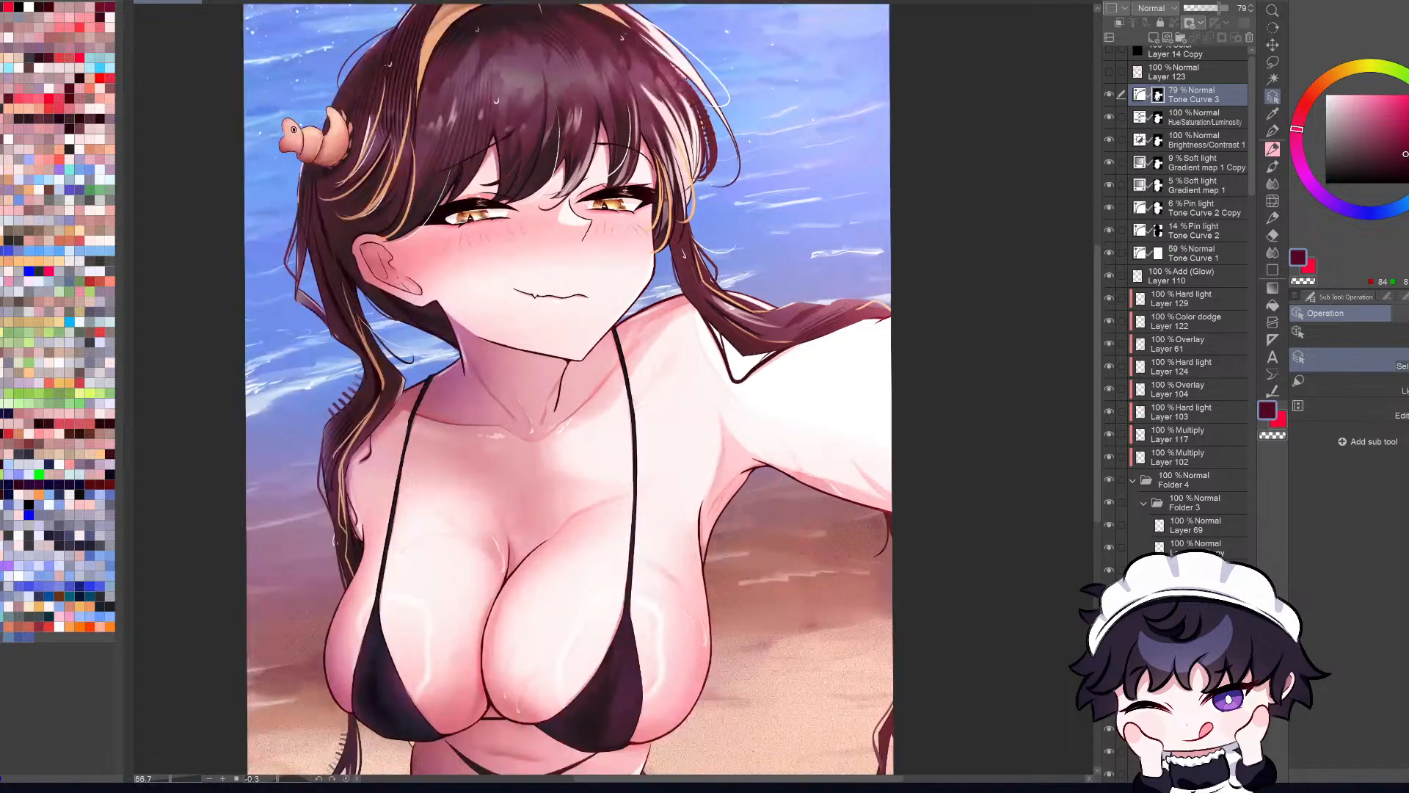
left_click(833, 327)
left_click_drag(1252, 381, 1259, 634)
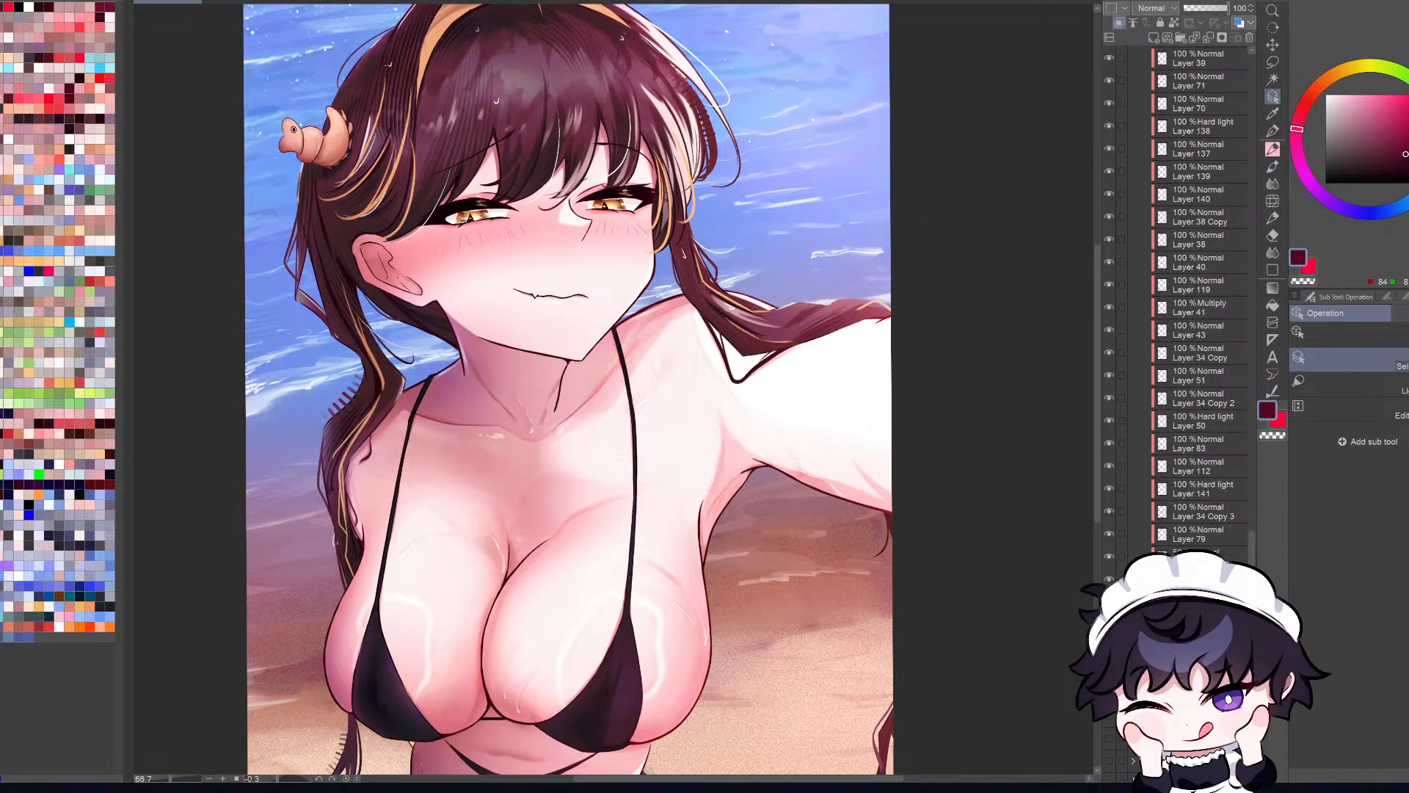
left_click(1203, 627)
left_click(832, 382, "alt")
key("p")
mouse_move(768, 304)
left_mouse_down()
mouse_move(921, 290)
mouse_move(879, 297)
left_mouse_up()
key("c")
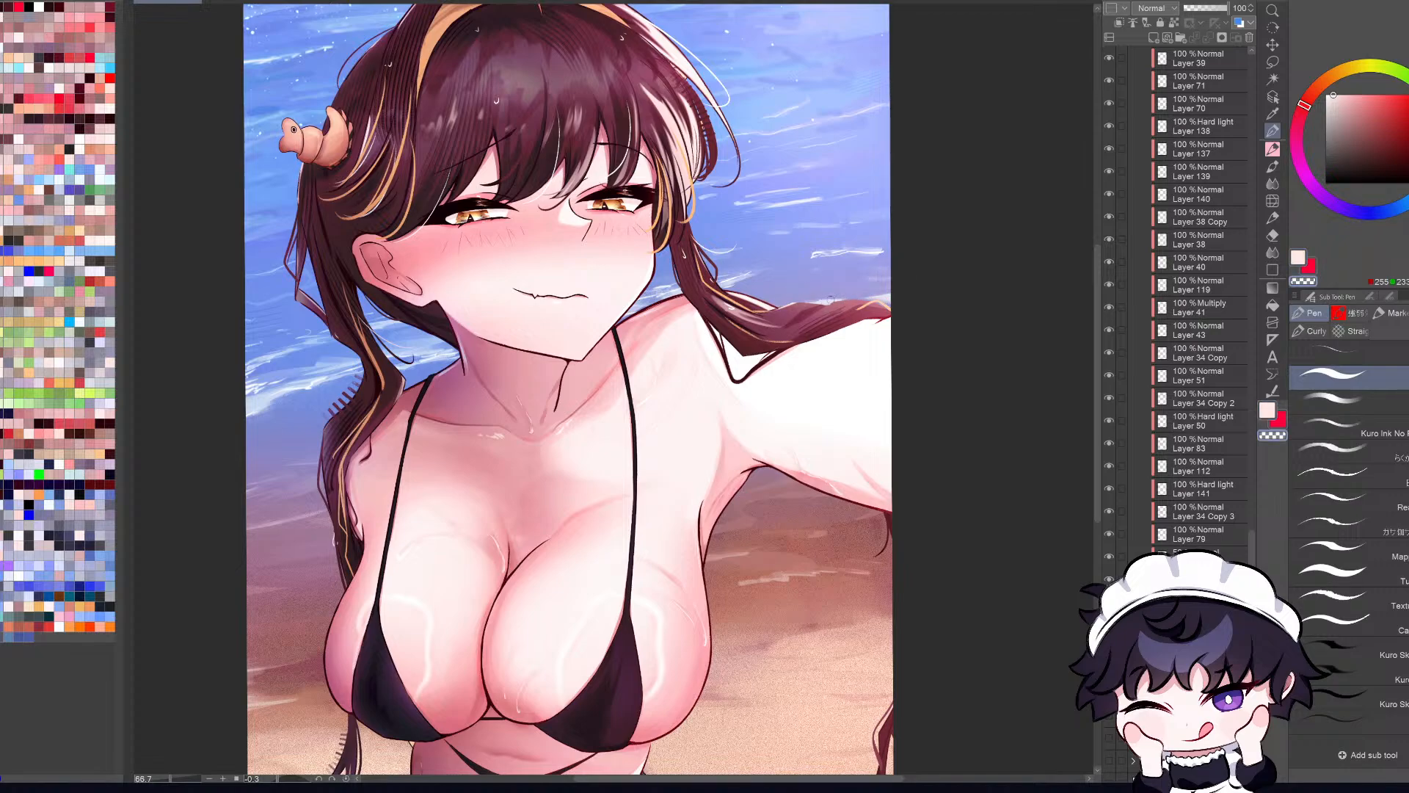
scroll(880, 301, "up", 4)
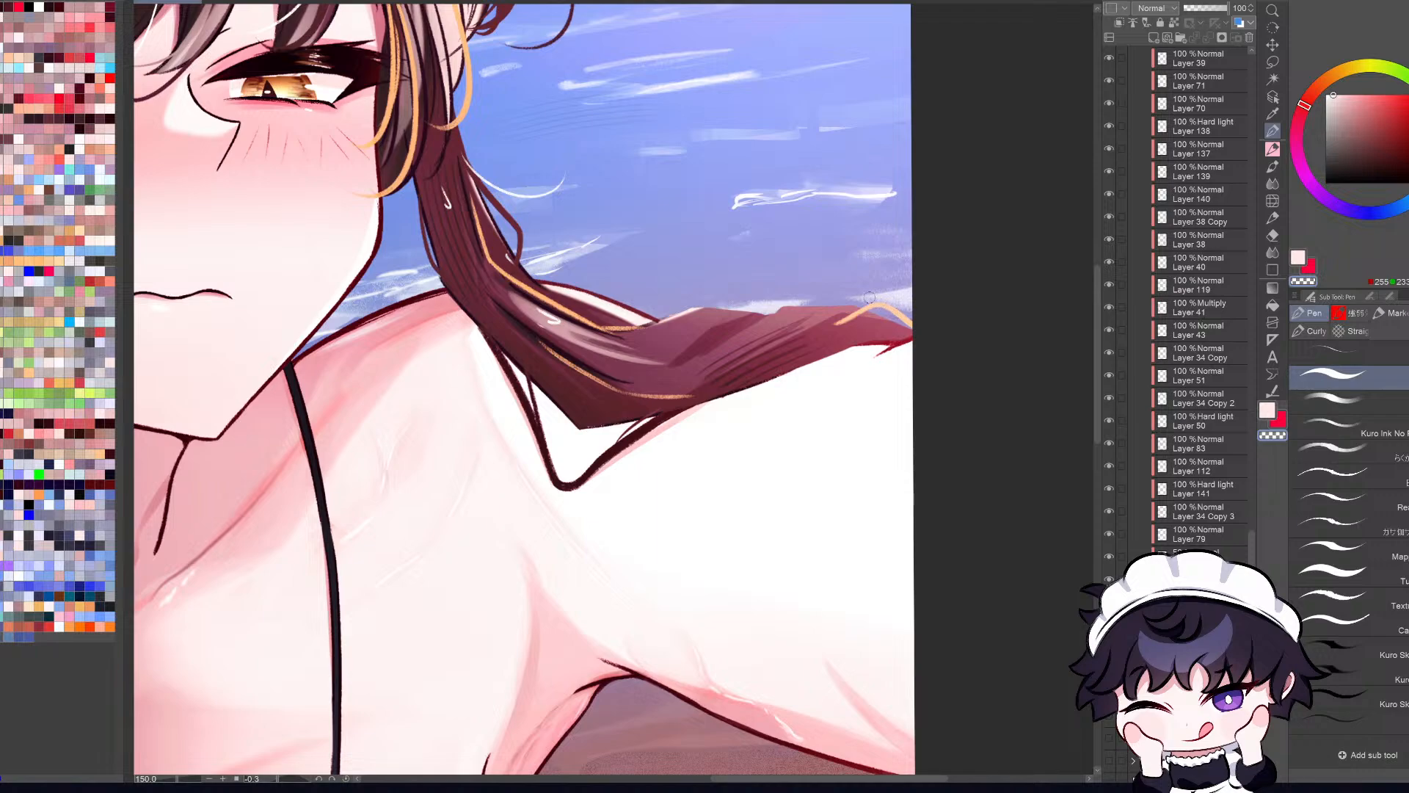
left_click(777, 314, "alt")
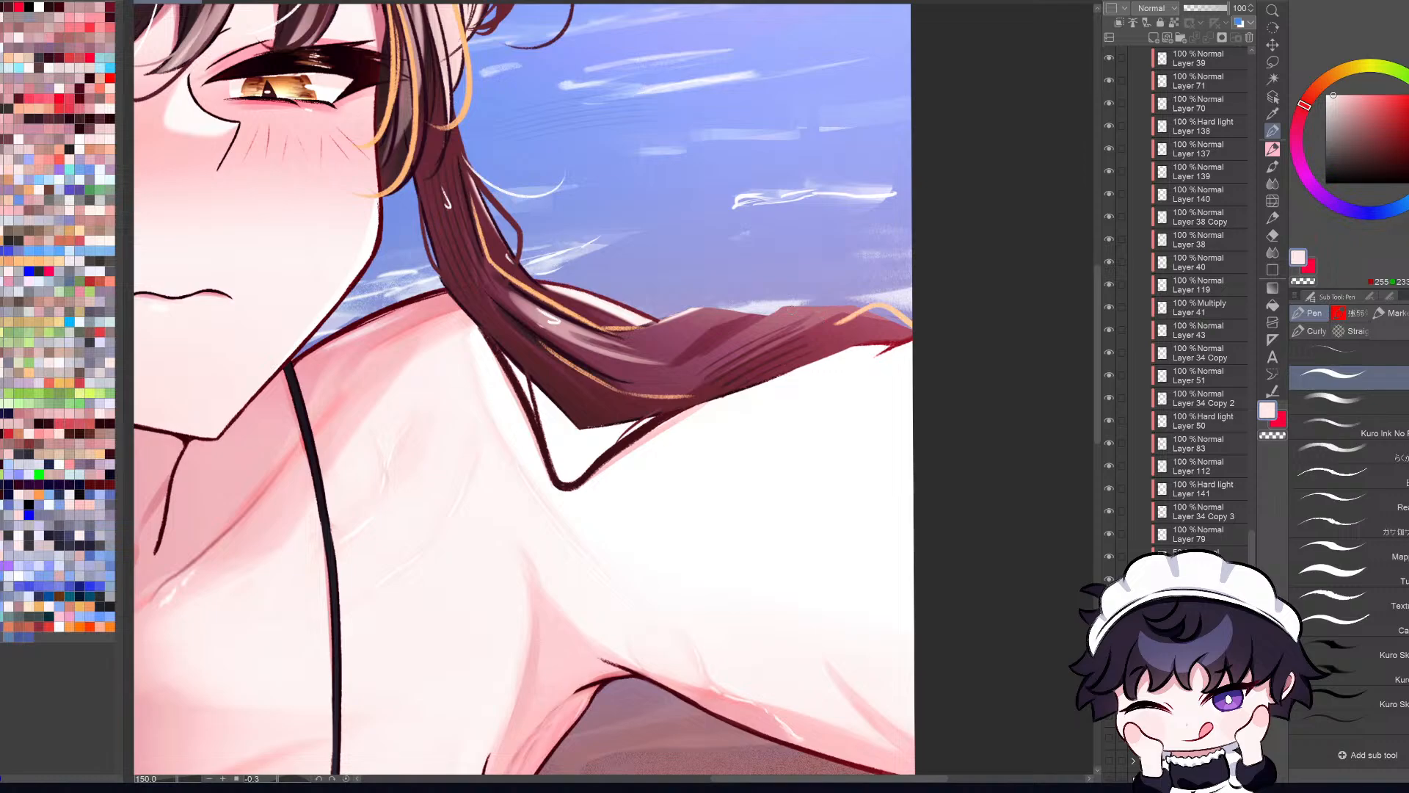
key("c")
key("c")
key("c")
Step: Select Multiply Layer 45 from the hair strand over the outstretched arm and check its effect by hiding and showing it
key("ctrl+0")
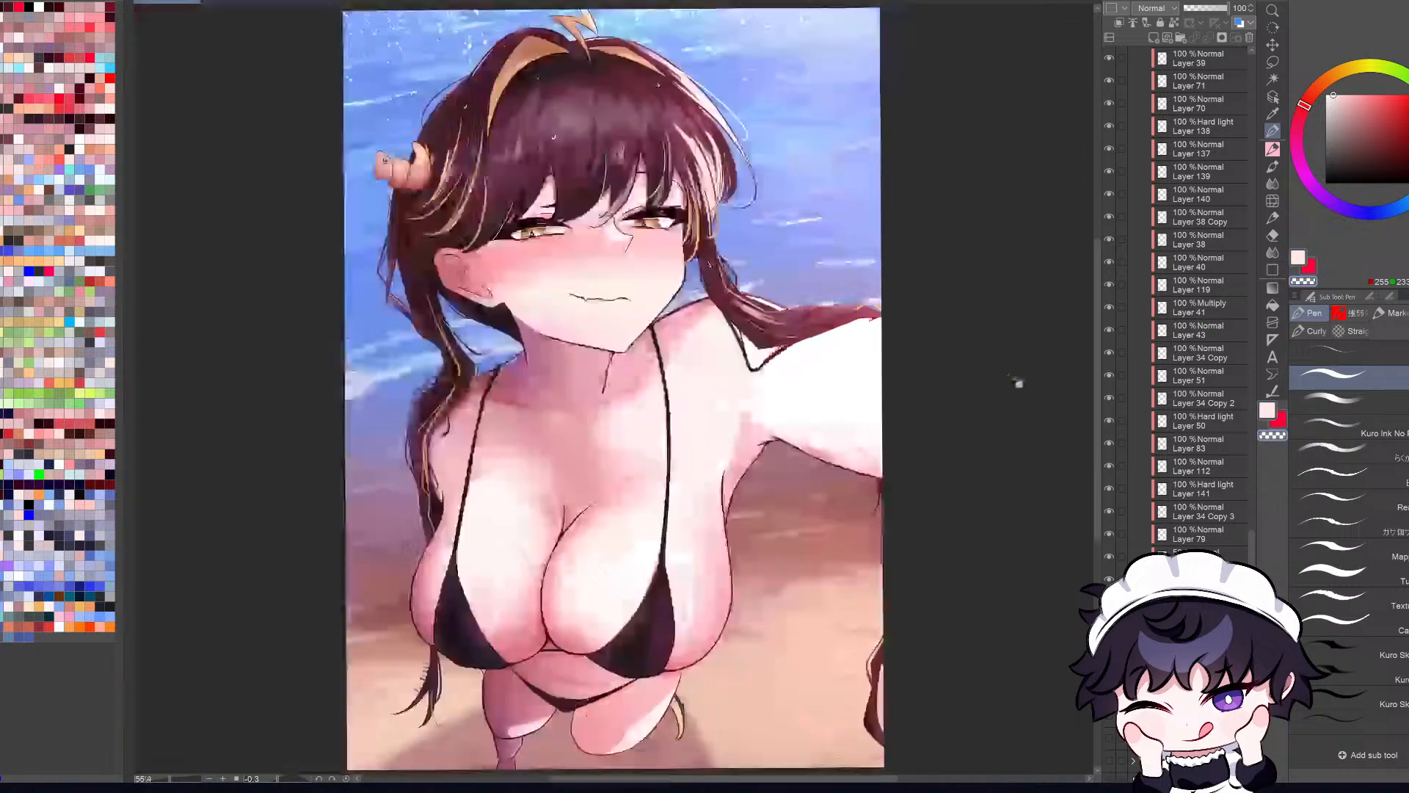
key("h")
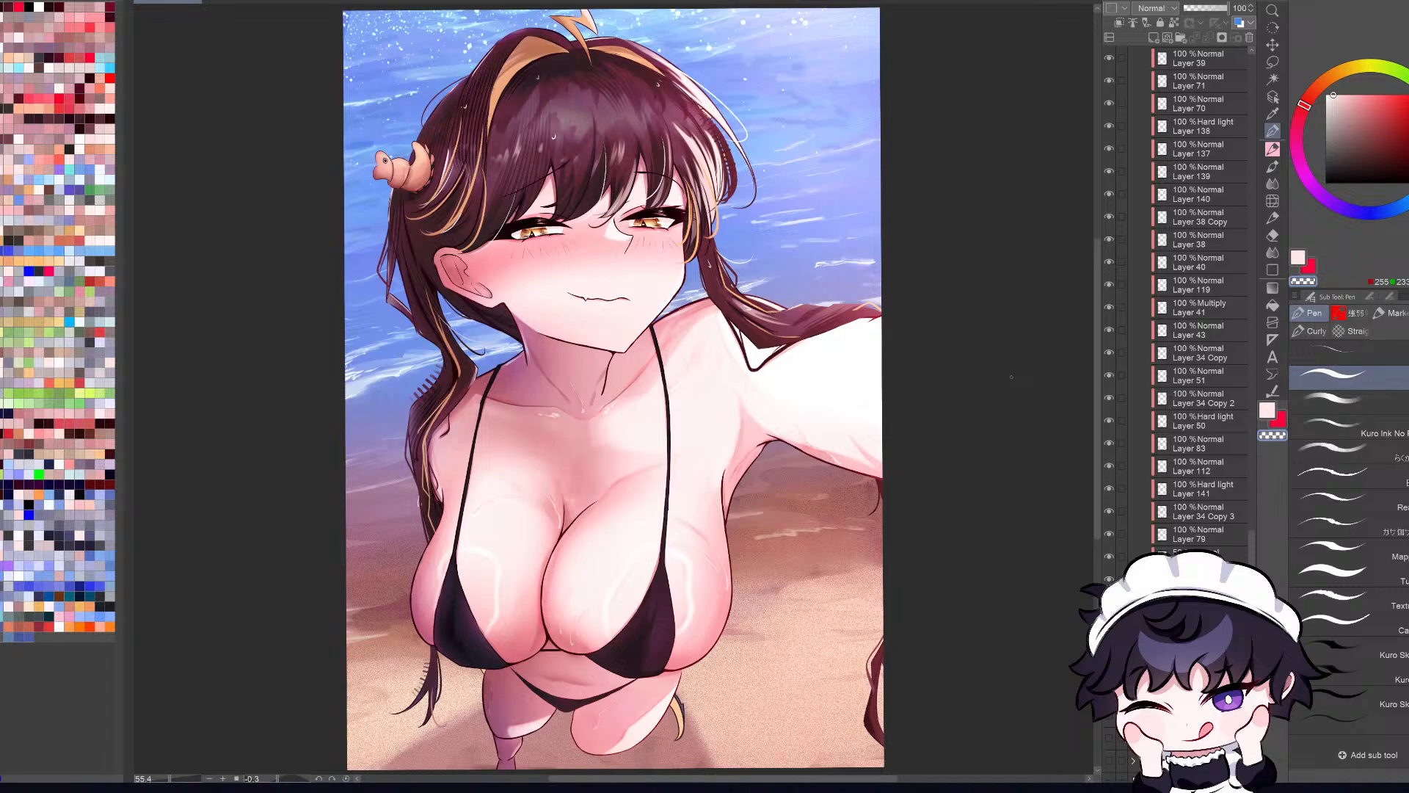
scroll(817, 281, "up", 3)
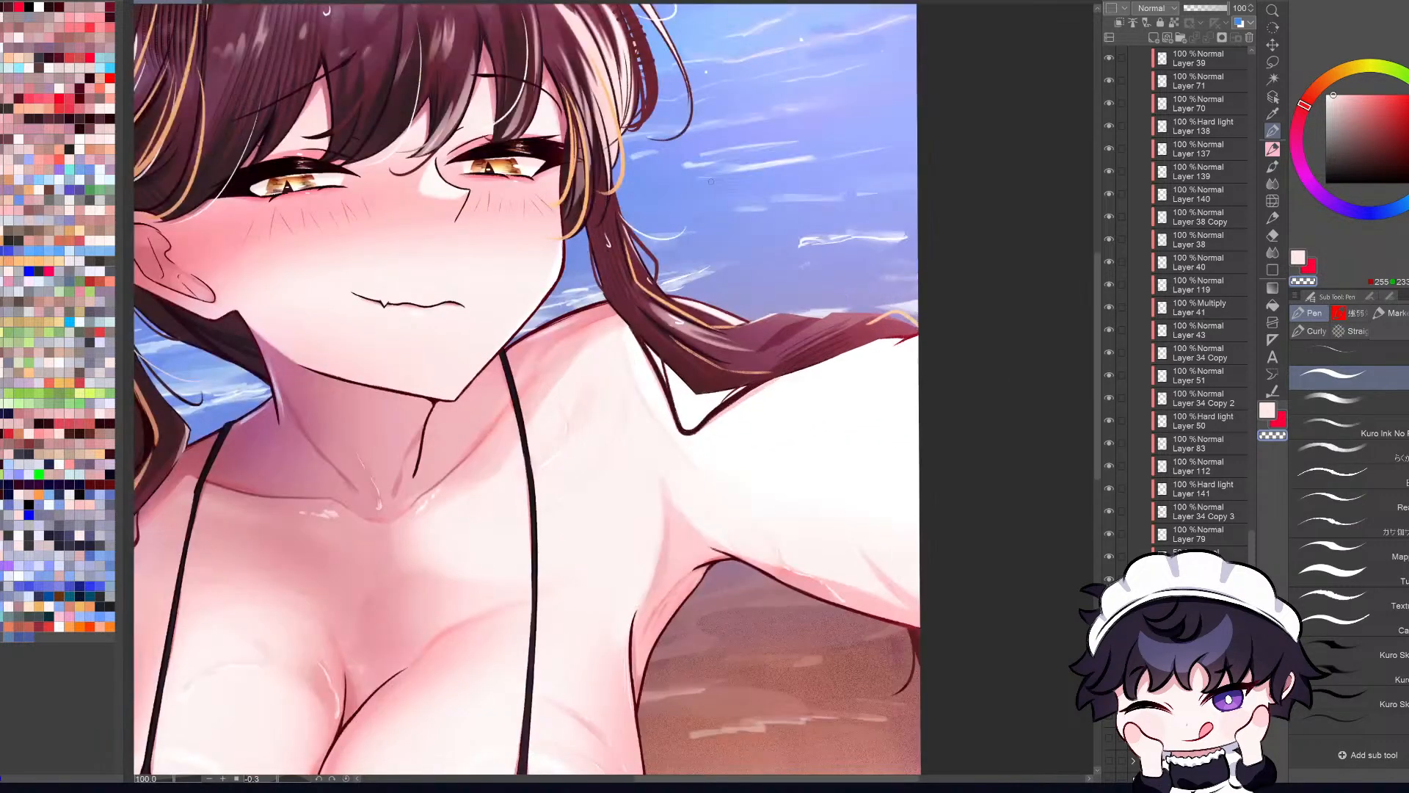
left_click(1272, 96)
left_click(804, 329)
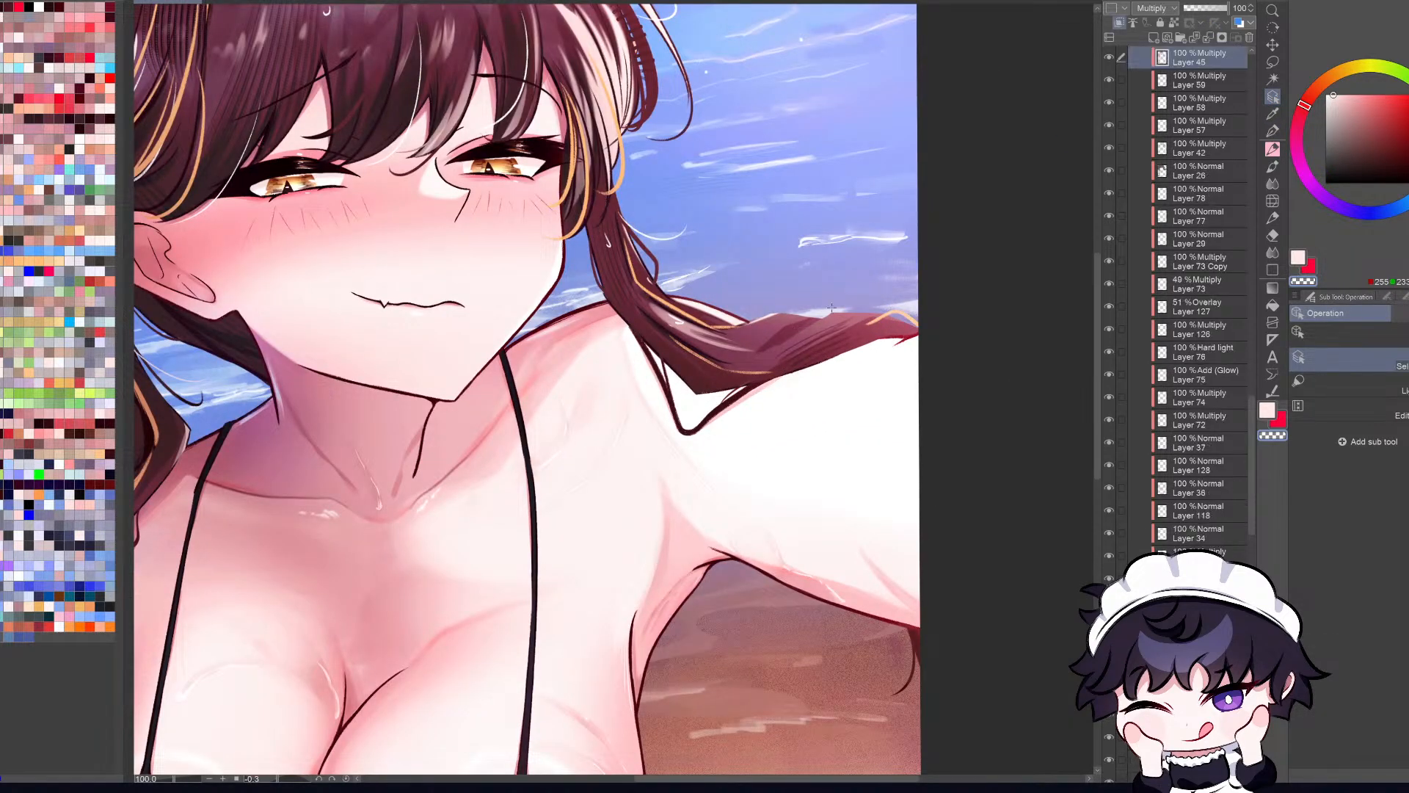
key("ctrl+0")
left_click(1110, 58)
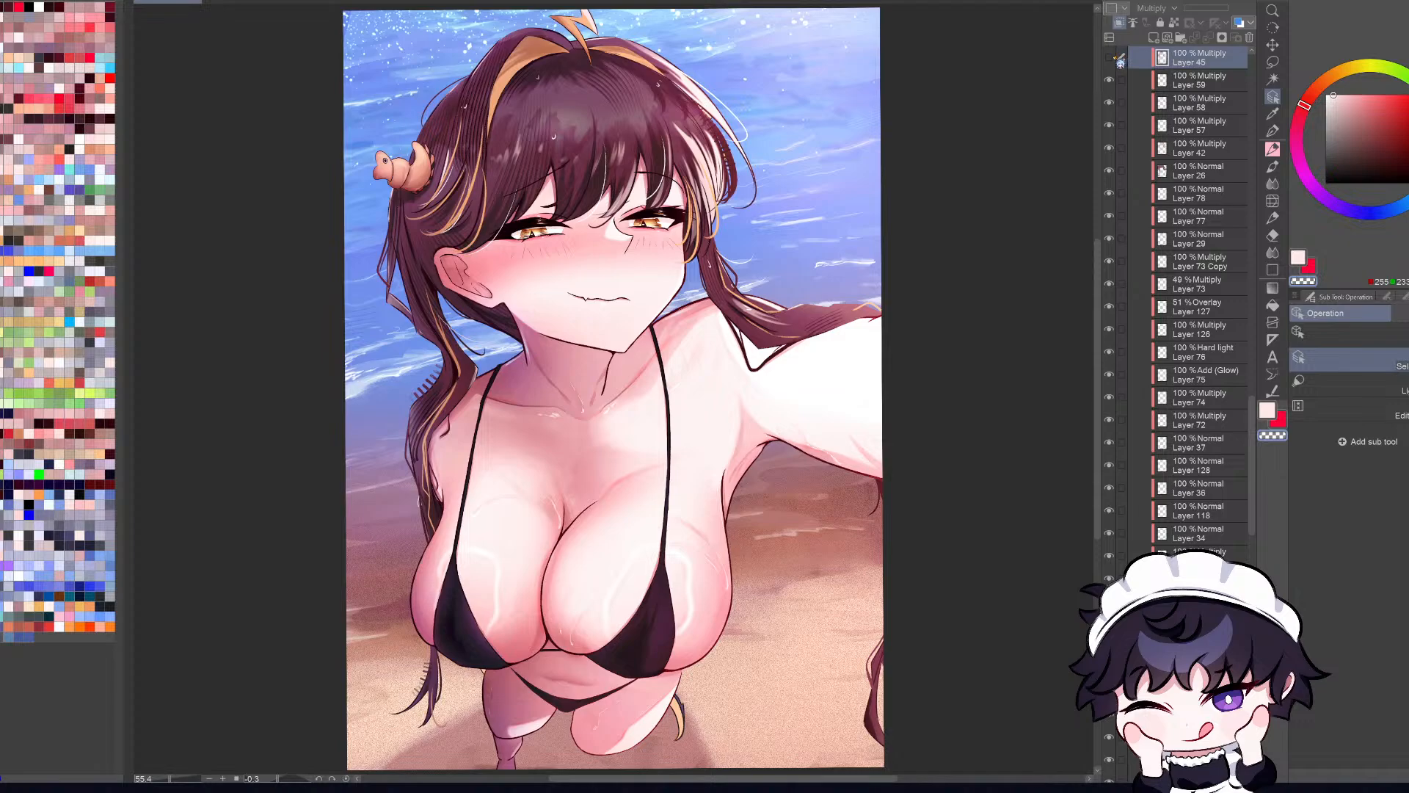
left_click(1109, 58)
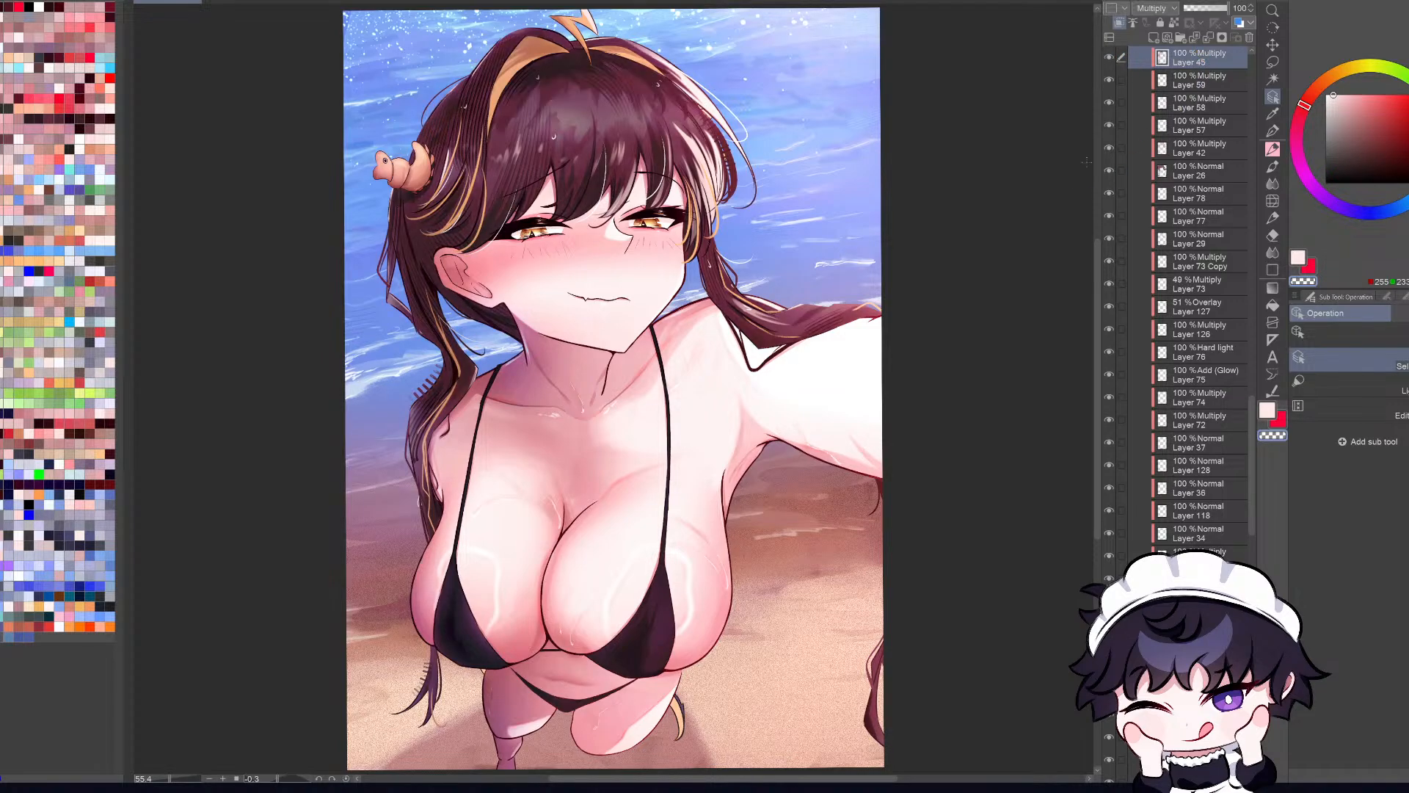
Step: Inspect the strand over the arm up close and compare it again with Layer 45 hidden and shown
scroll(807, 302, "up", 2)
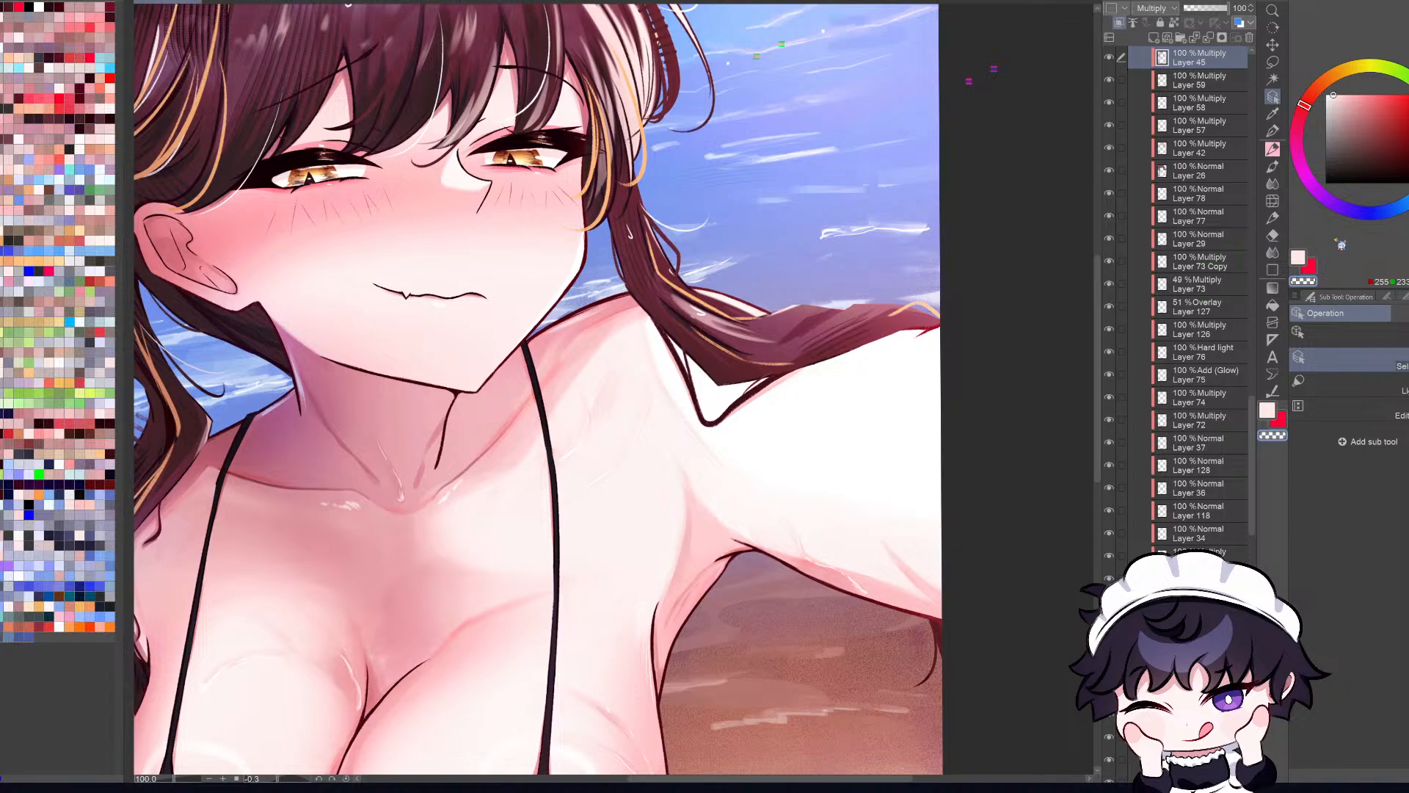
left_click(1274, 130)
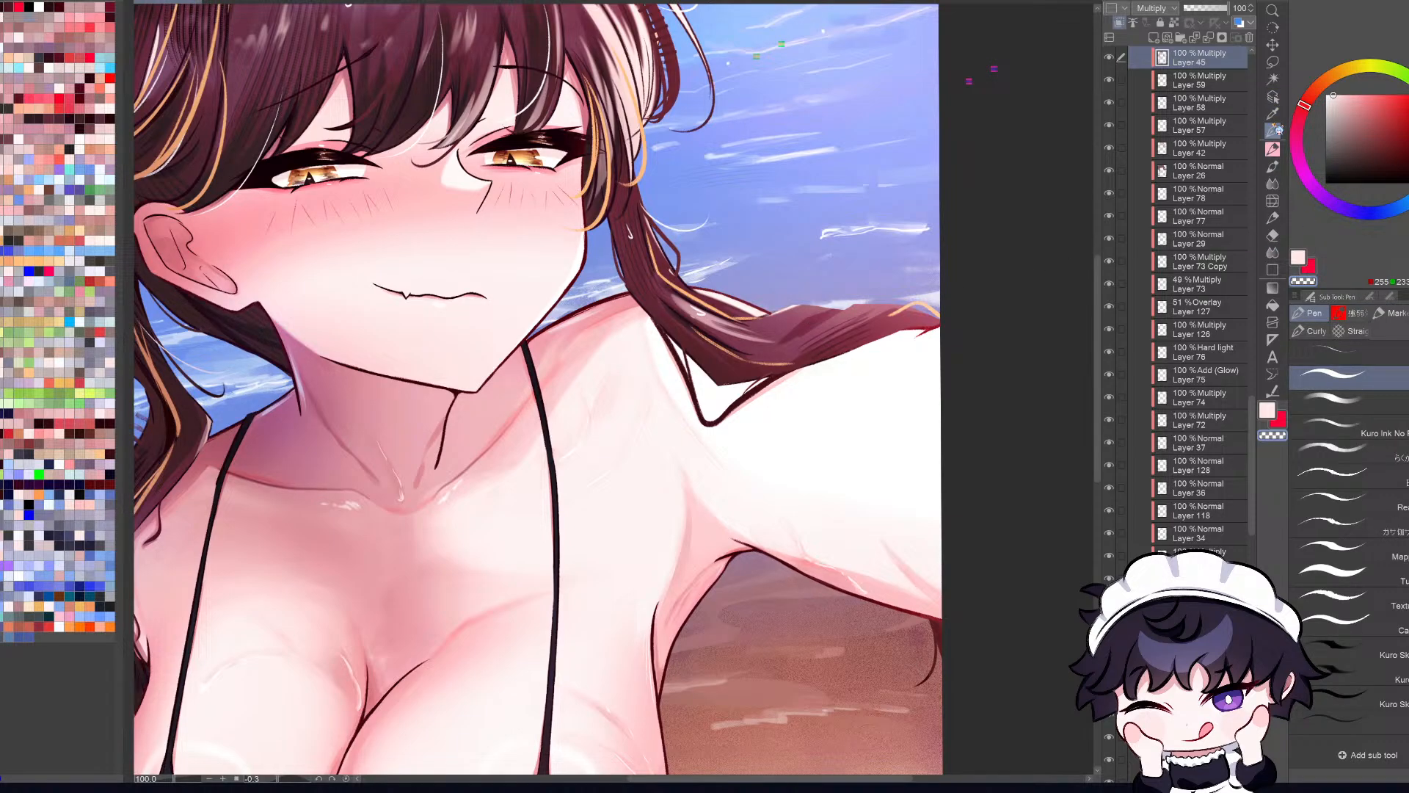
key("ctrl+0")
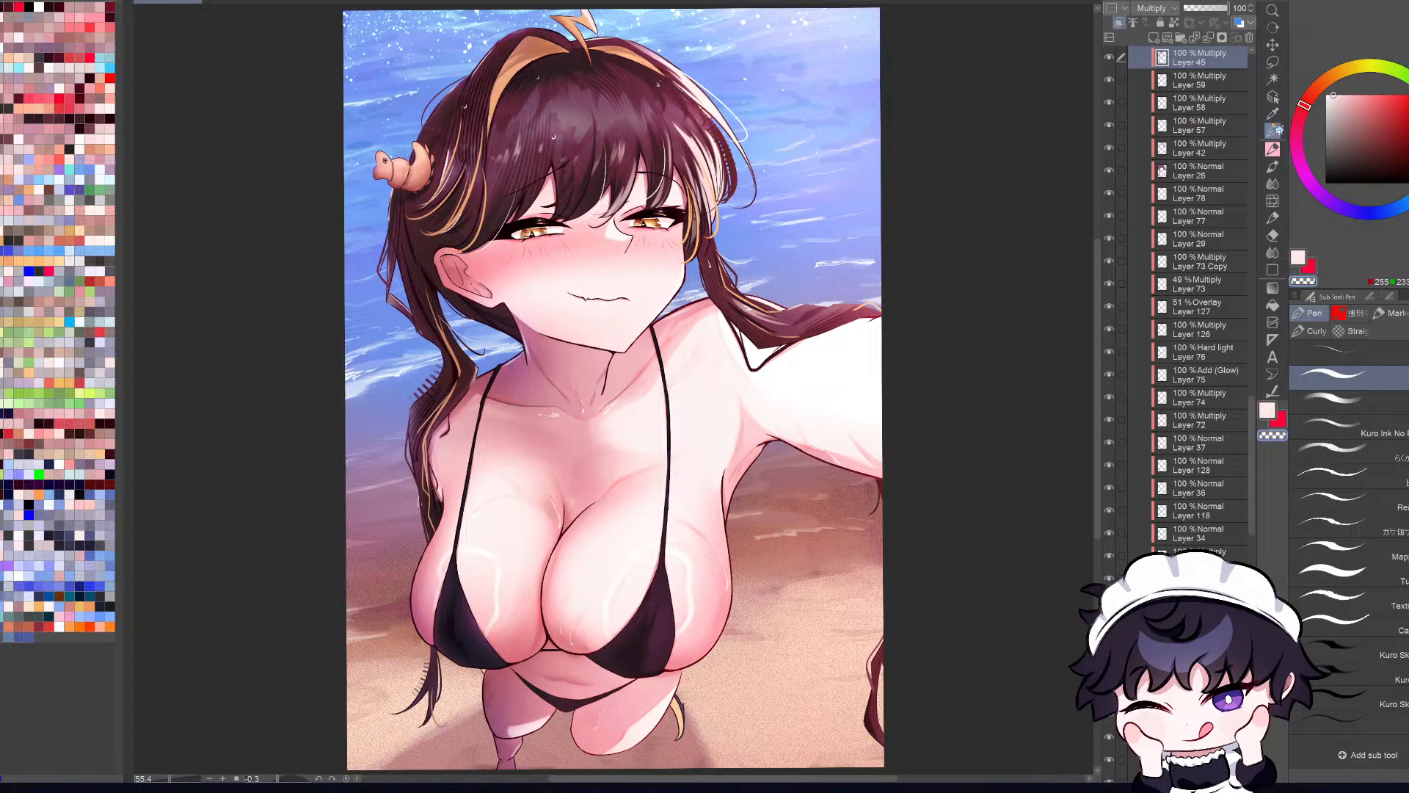
scroll(815, 315, "up", 5)
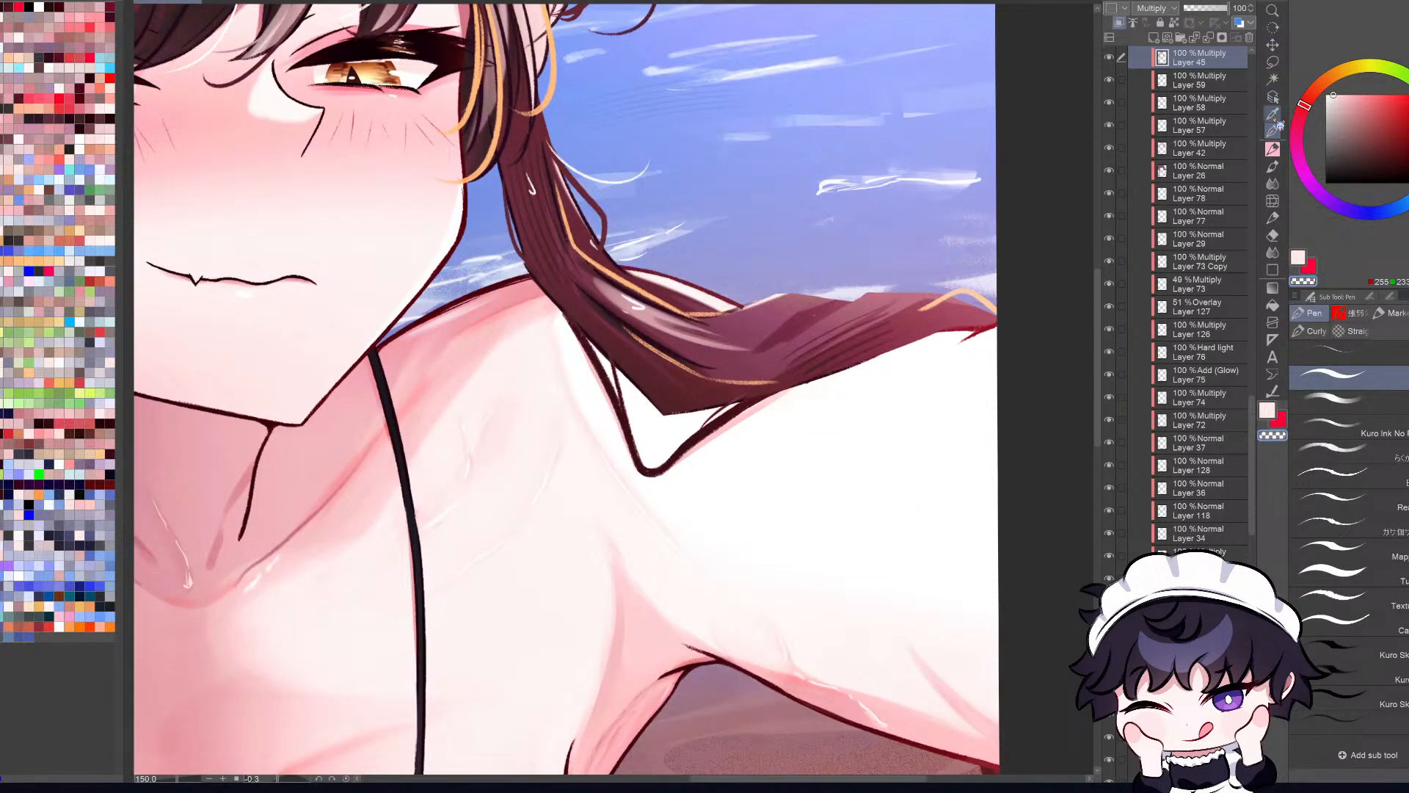
key("o")
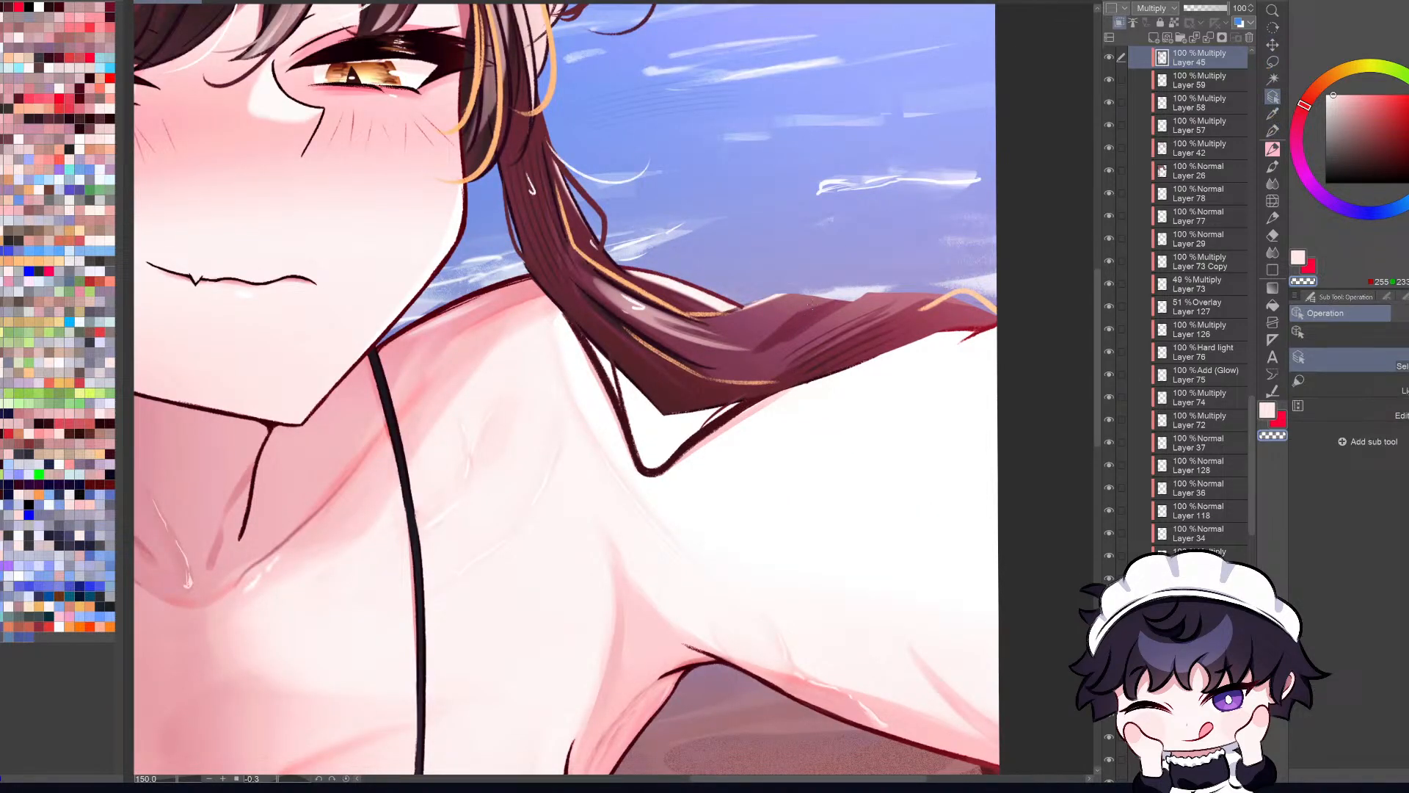
left_click(1109, 57)
left_click(1109, 58)
Step: Shade the middle of the hair strand over the arm on Layer 45 with a muted pink watercolor brush
left_click(808, 323, "alt")
key("h")
key("b")
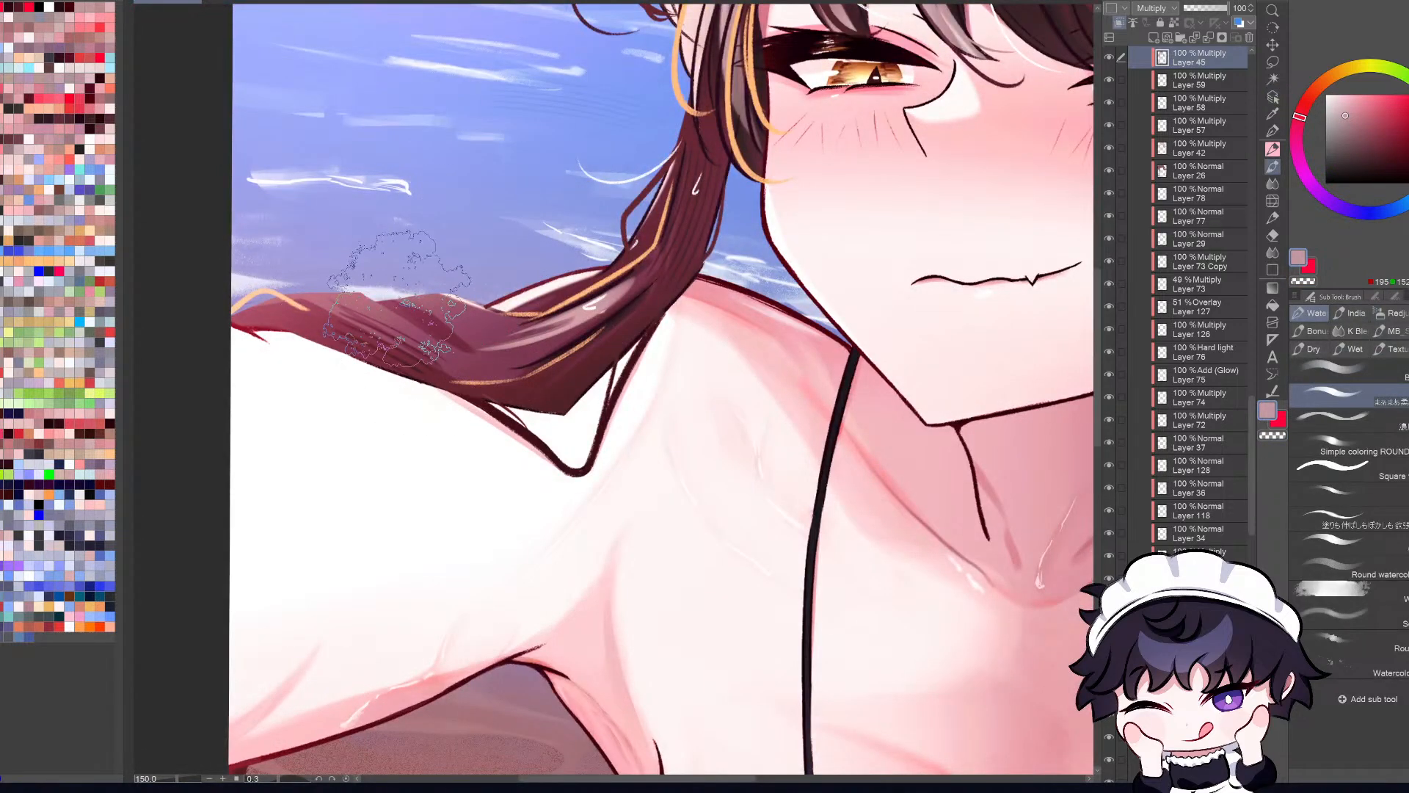
key("h")
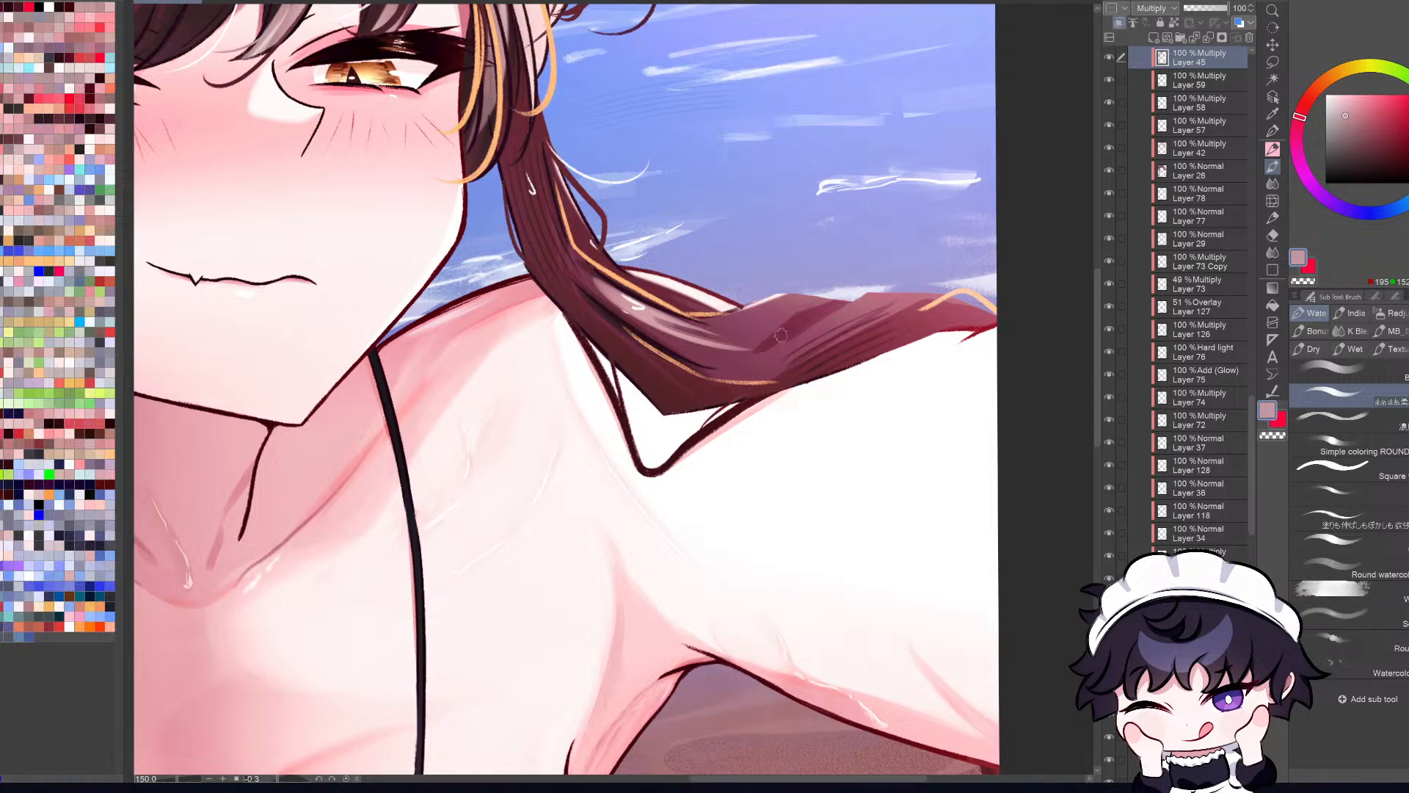
left_click_drag(756, 356, 851, 312)
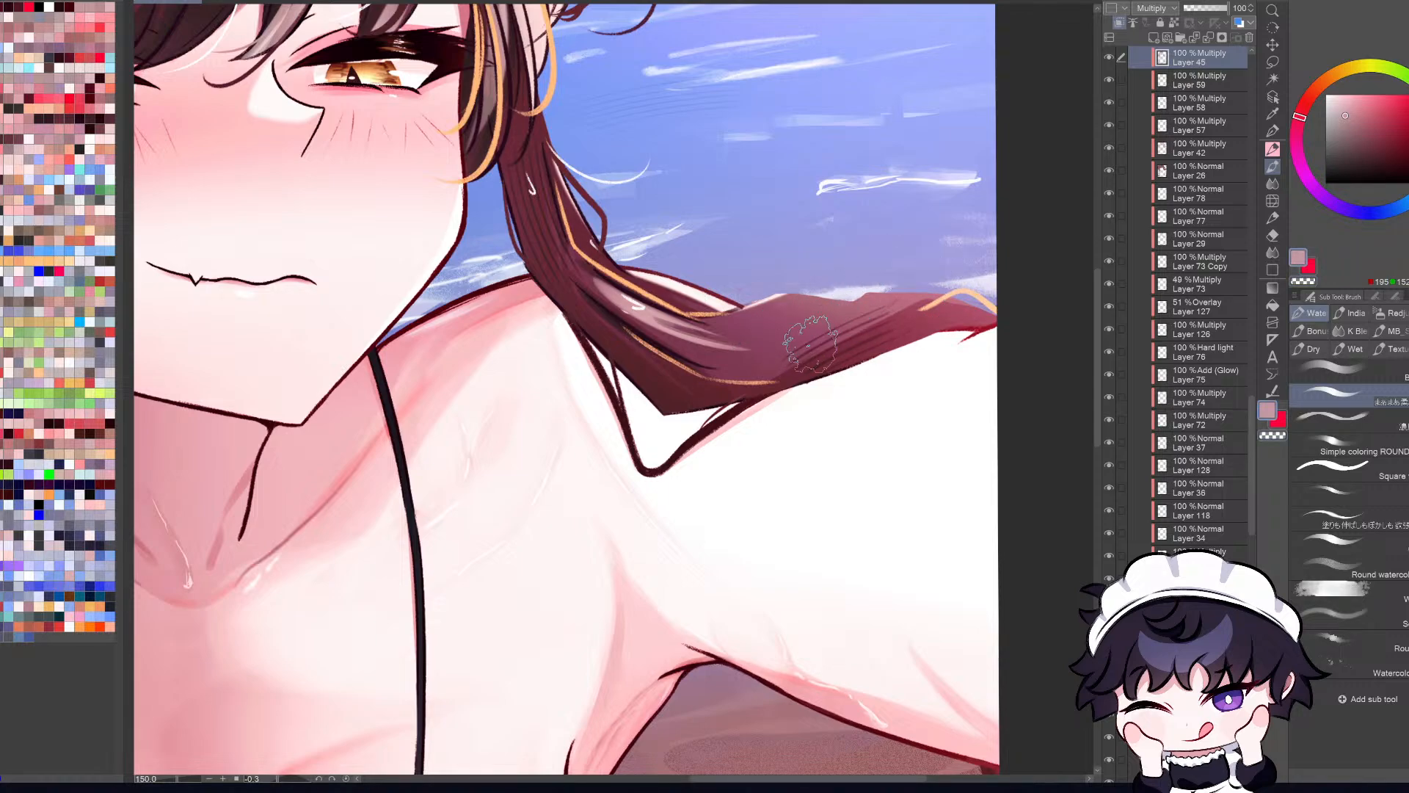
Step: Try several long shading strokes from the middle of the strand toward the canvas edge, undoing each one
left_click_drag(771, 343, 946, 293)
key("ctrl+z")
left_click_drag(780, 342, 954, 286)
key("ctrl+z")
left_click_drag(780, 345, 900, 303)
key("ctrl+z")
mouse_move(772, 353)
left_mouse_down()
mouse_move(918, 303)
mouse_move(832, 319)
mouse_move(921, 299)
mouse_move(867, 292)
mouse_move(1004, 301)
left_mouse_up()
key("ctrl+z")
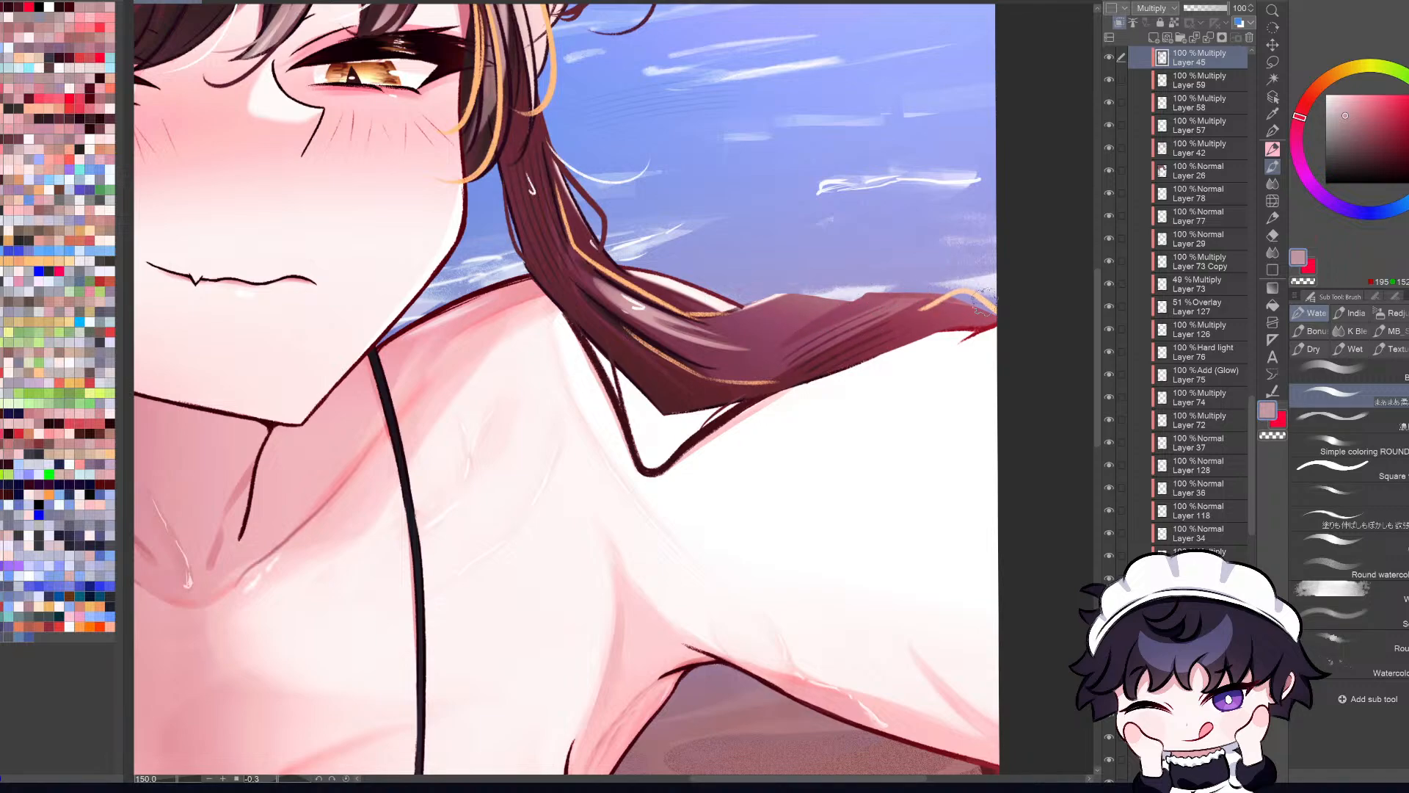
Step: Shade the outer end of the hair strand near the canvas edge on Layer 45, redoing the stroke until it fits
left_click_drag(878, 304, 1029, 302)
key("ctrl+z")
left_click_drag(859, 312, 1006, 298)
key("ctrl+z")
key("ctrl+z")
left_click_drag(873, 301, 969, 290)
key("ctrl+0")
key("h")
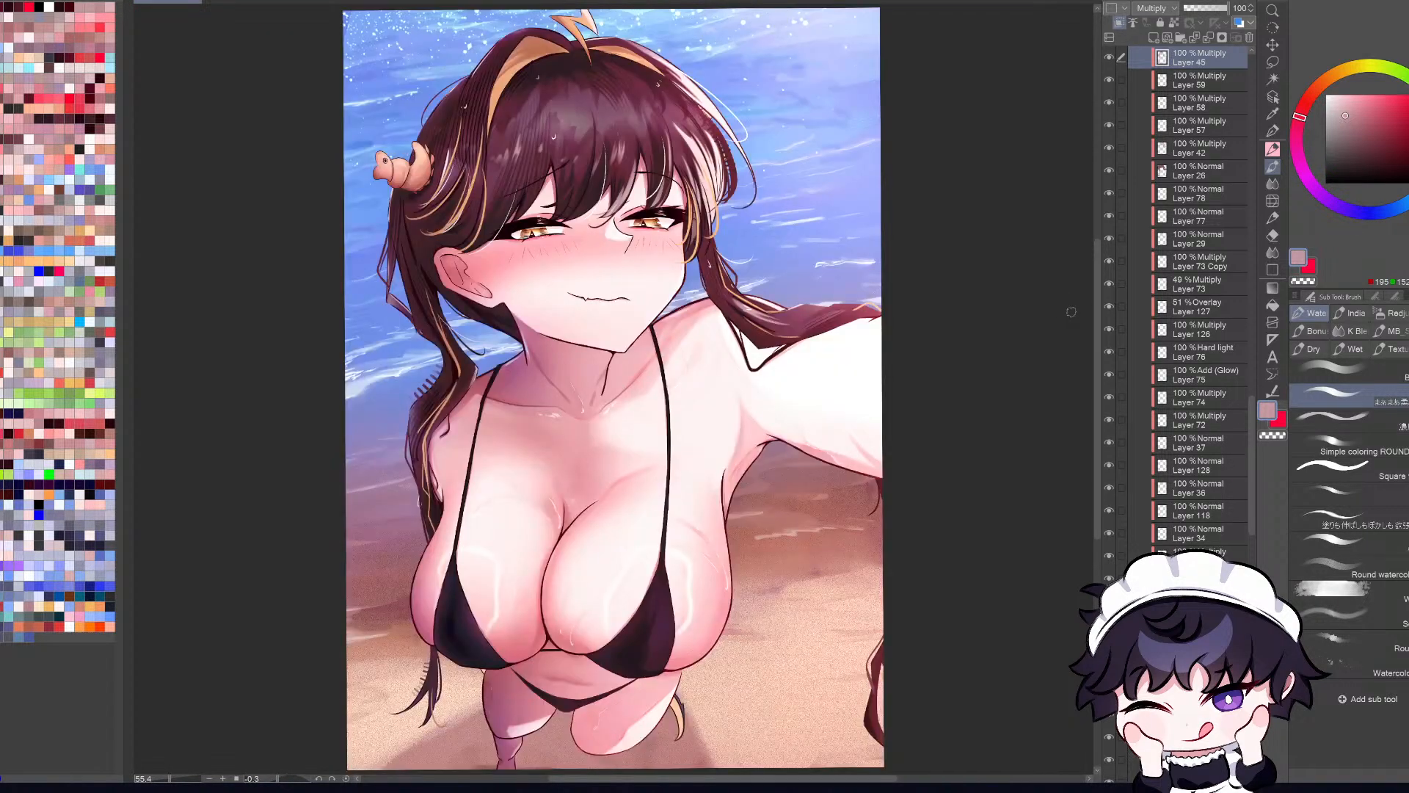
Step: Compare the hair strand over the arm with Layer 26 and Layer 45 each hidden and shown
scroll(835, 314, "up", 1)
left_click(1272, 96)
scroll(817, 317, "up", 2)
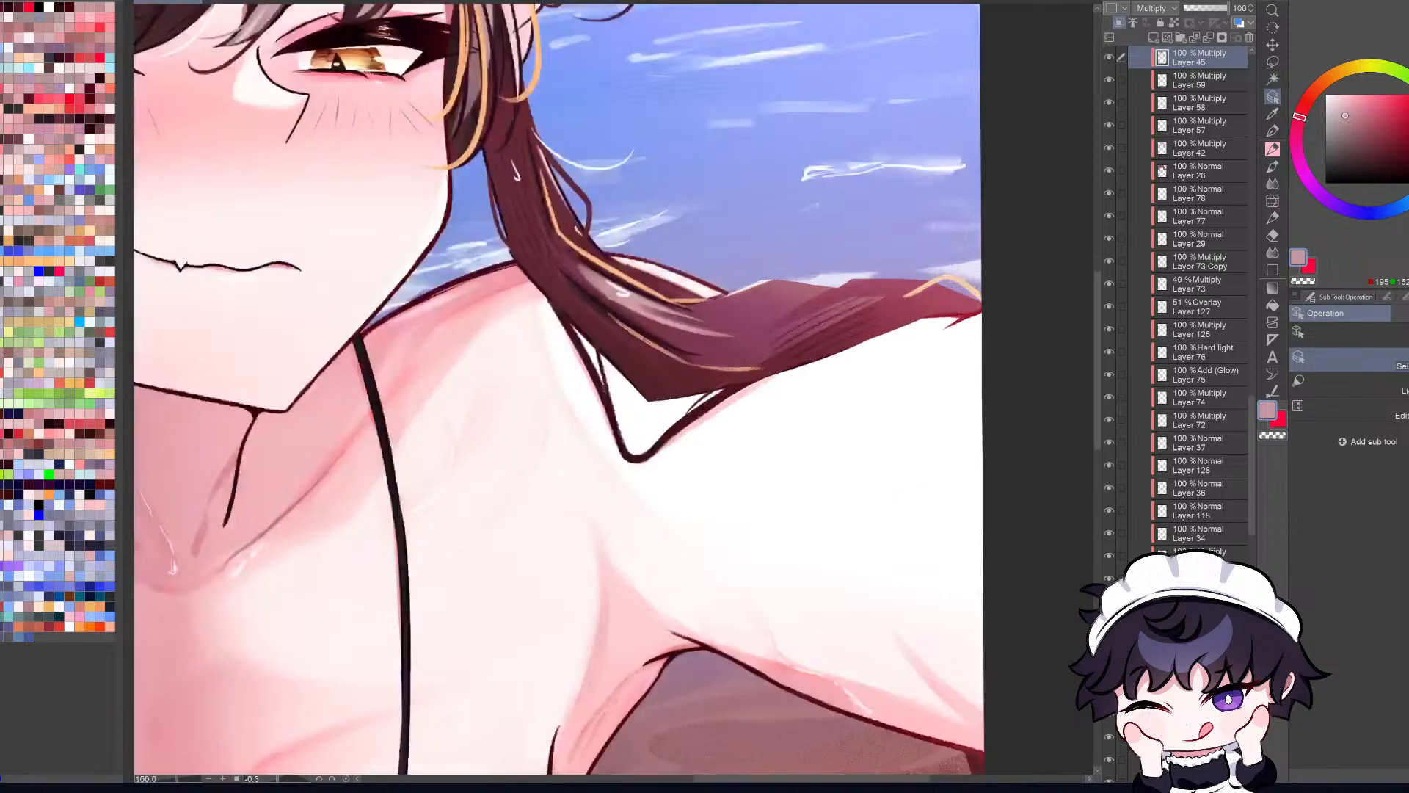
left_click(817, 317)
left_click(1109, 170)
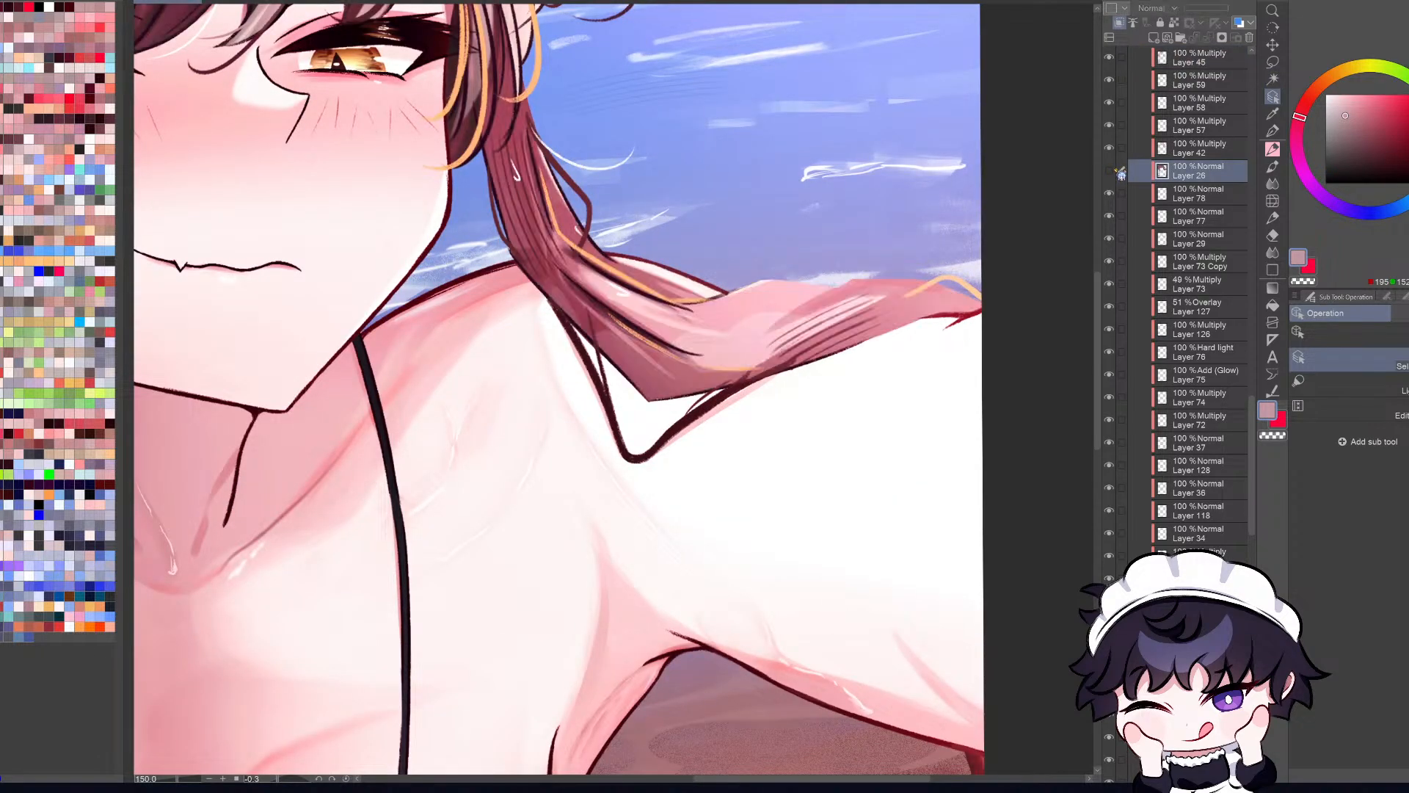
left_click(1109, 170)
left_click(1189, 57)
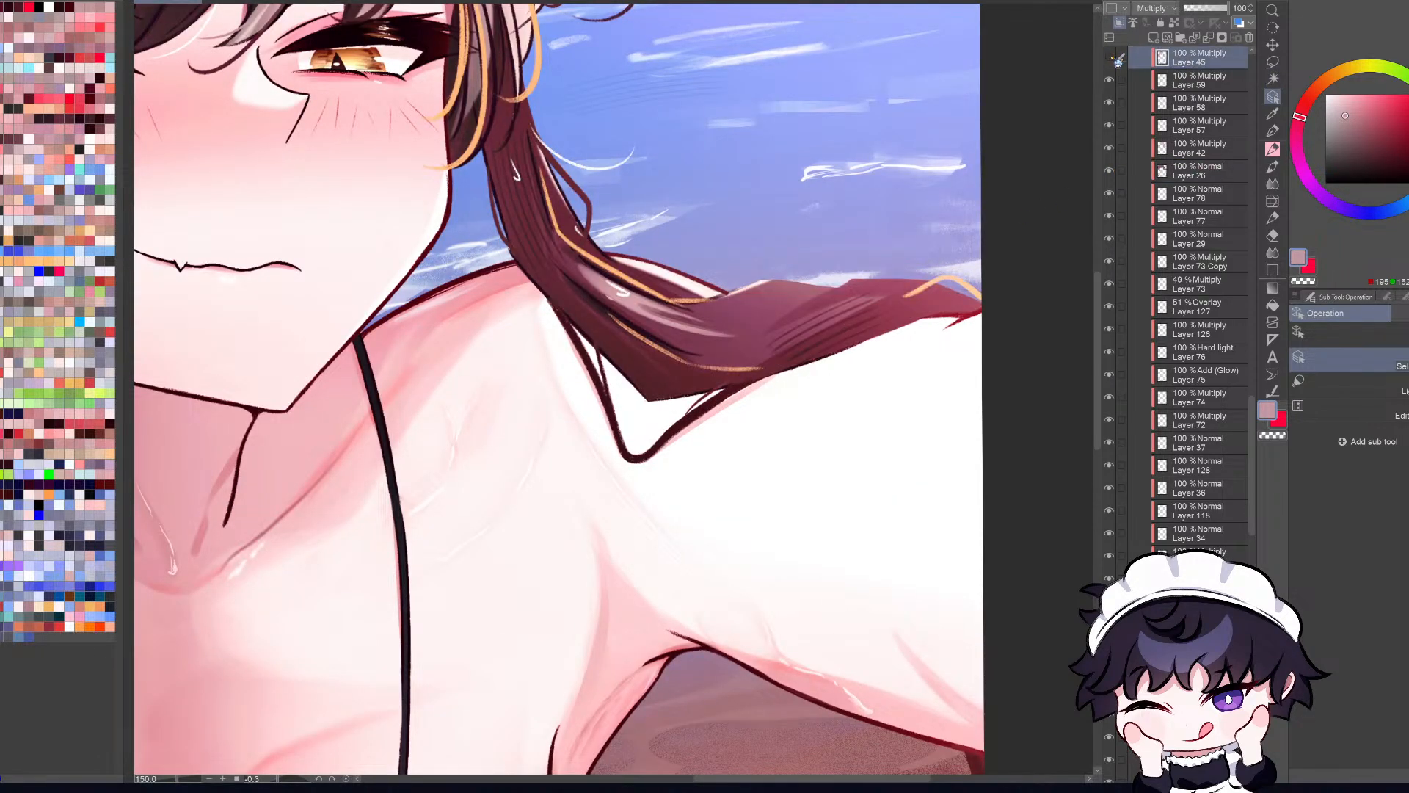
left_click(1109, 57)
left_click(1108, 58)
scroll(855, 321, "up", 1)
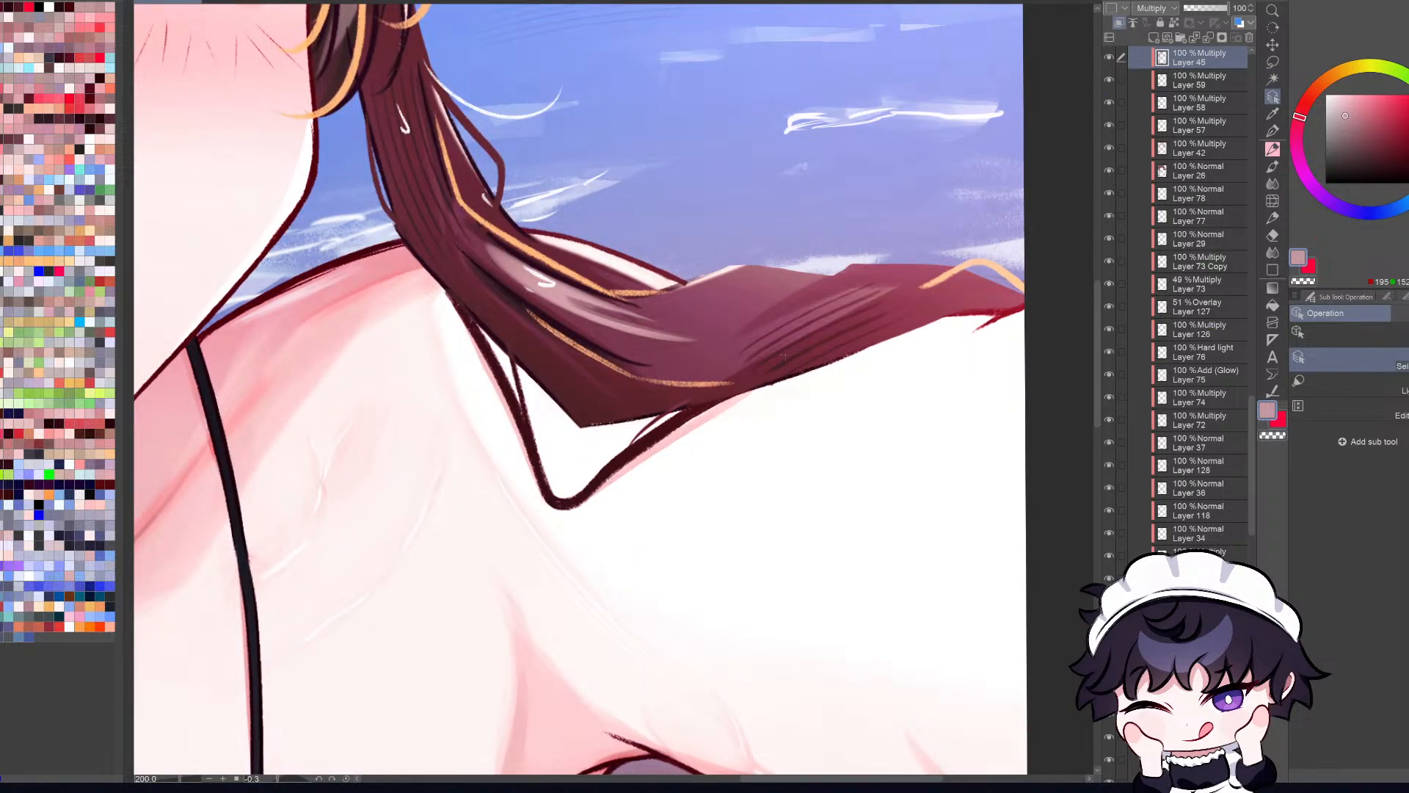
Step: Find the layer with the hatching on the strand over the arm, Layer 53, and erase those lines from it
left_click(892, 316)
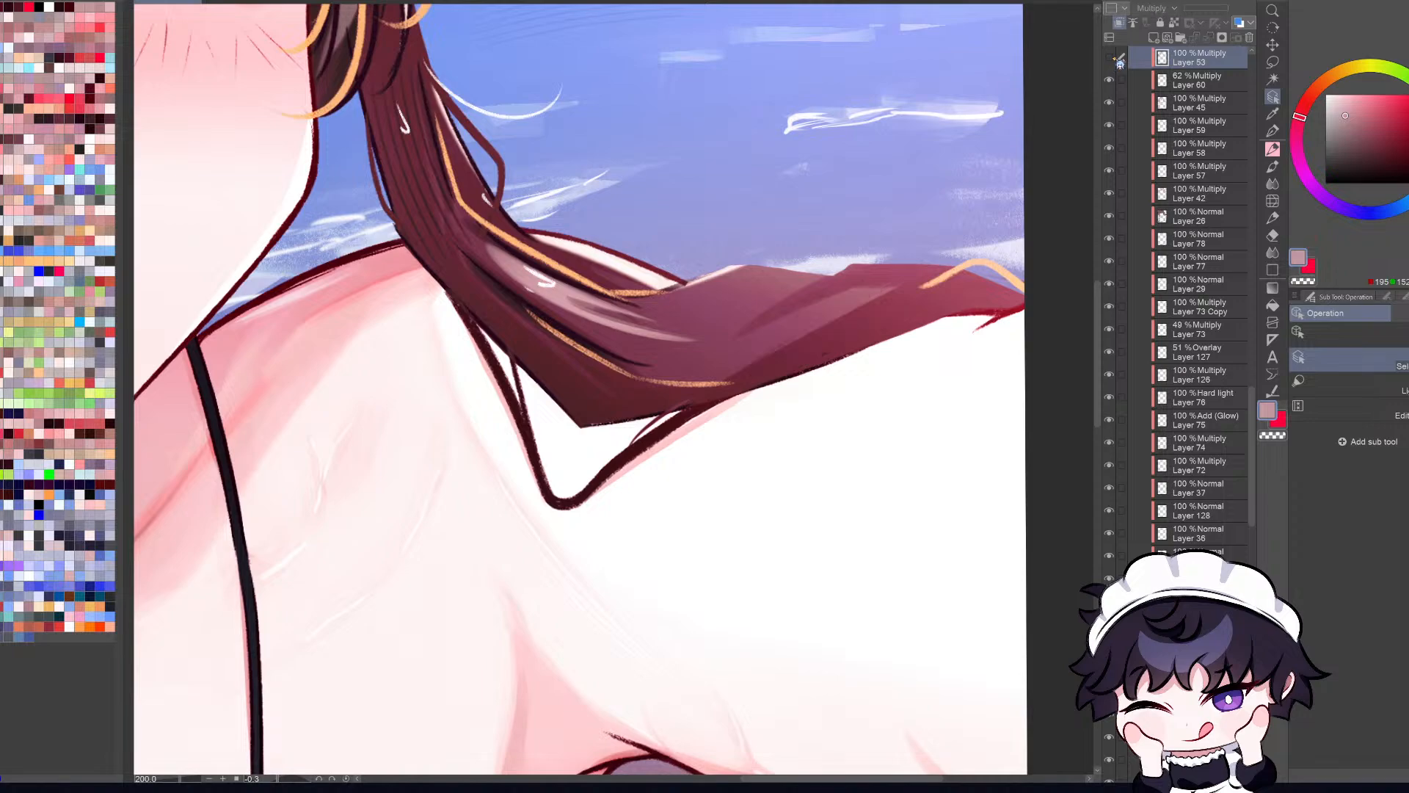
key("ctrl+0")
key("e")
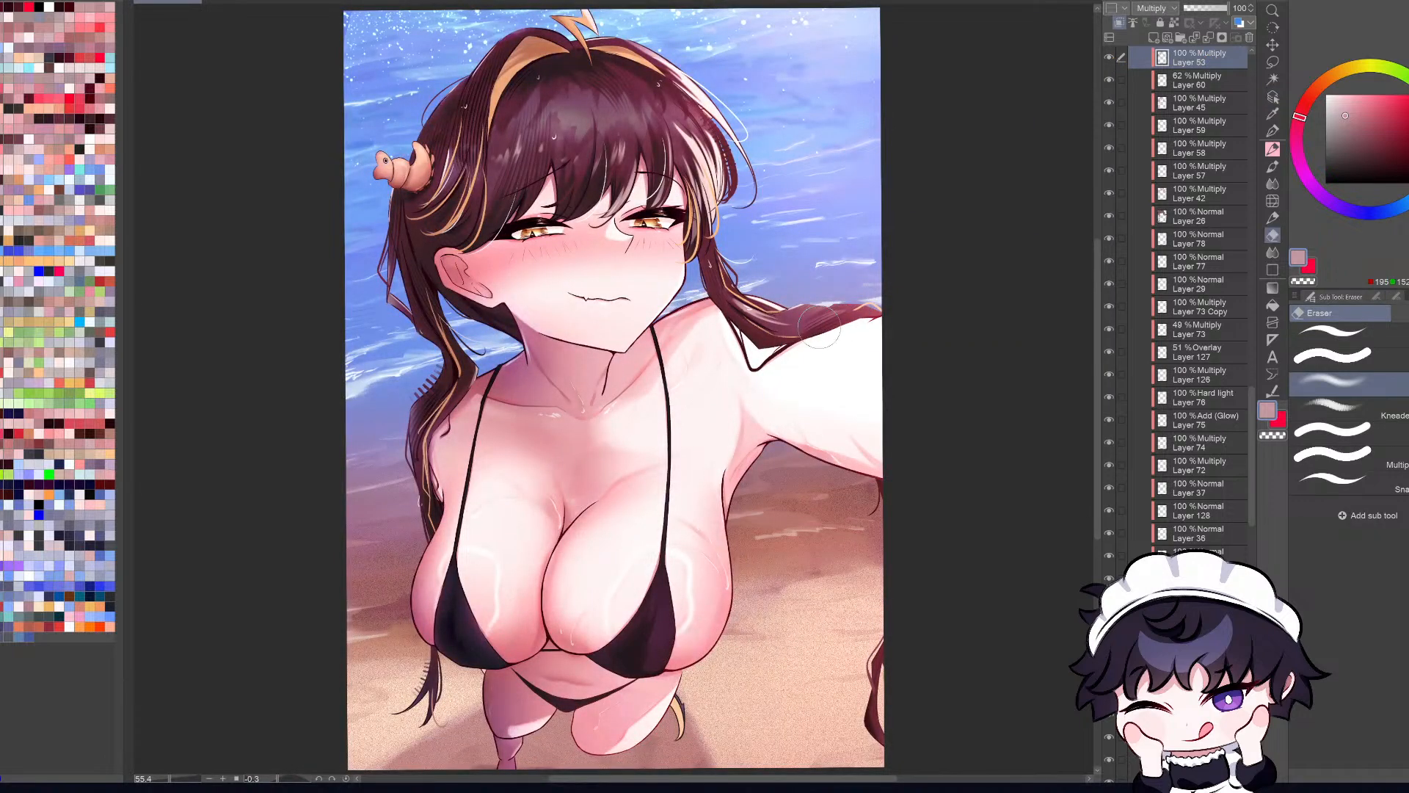
key("o")
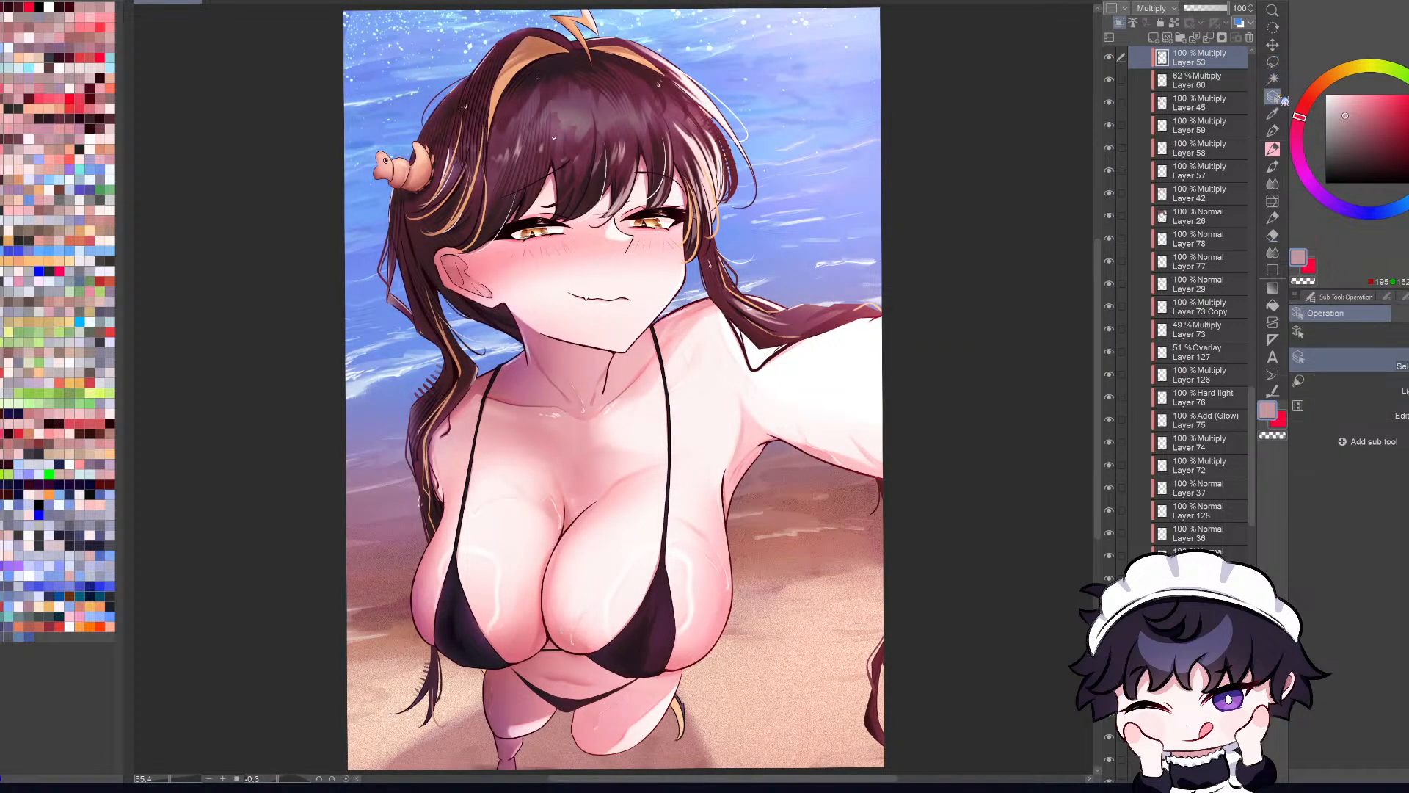
Step: Check the strand over the arm with Layer 53 and Layer 45 each hidden and shown
scroll(822, 315, "up", 5)
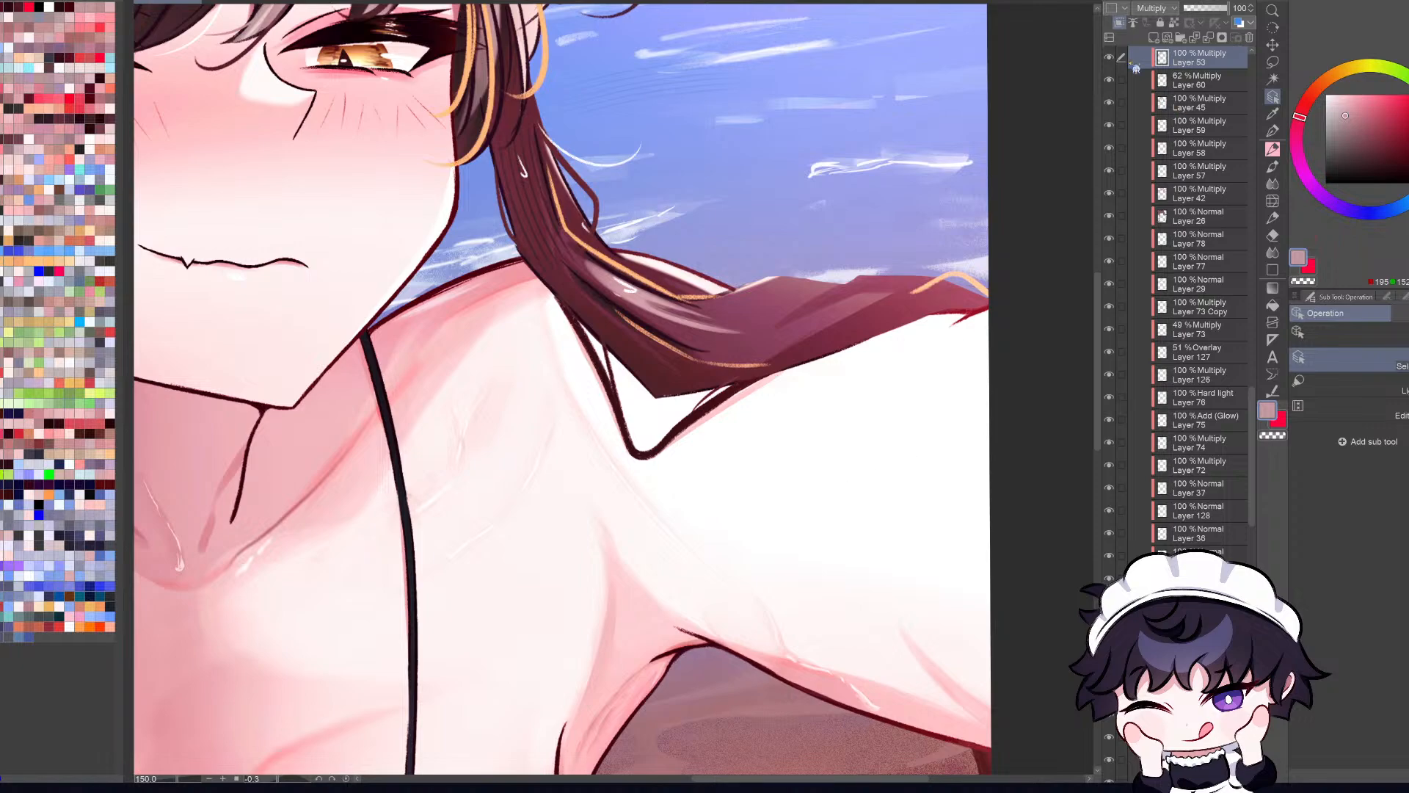
left_click(1109, 58)
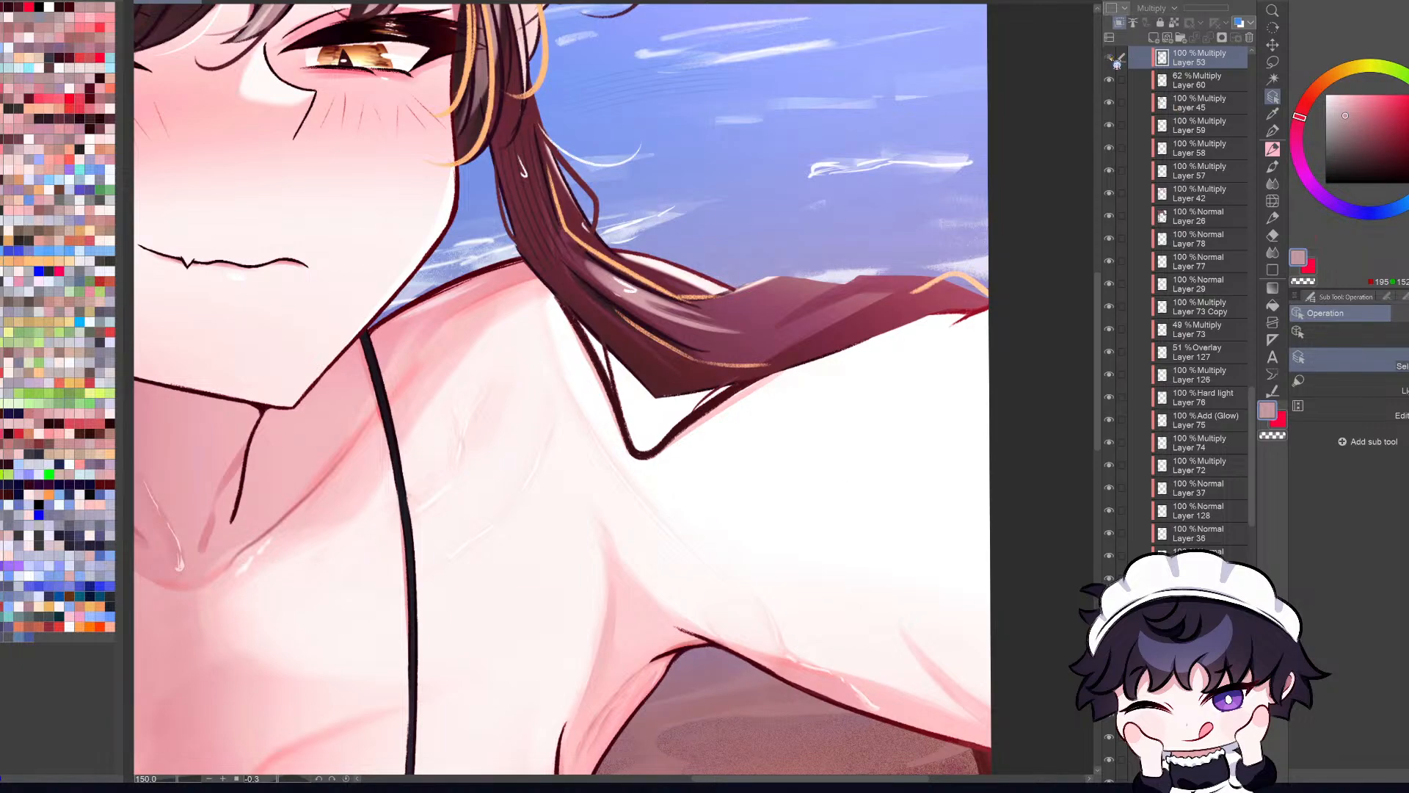
left_click(1109, 58)
key("ctrl+minus")
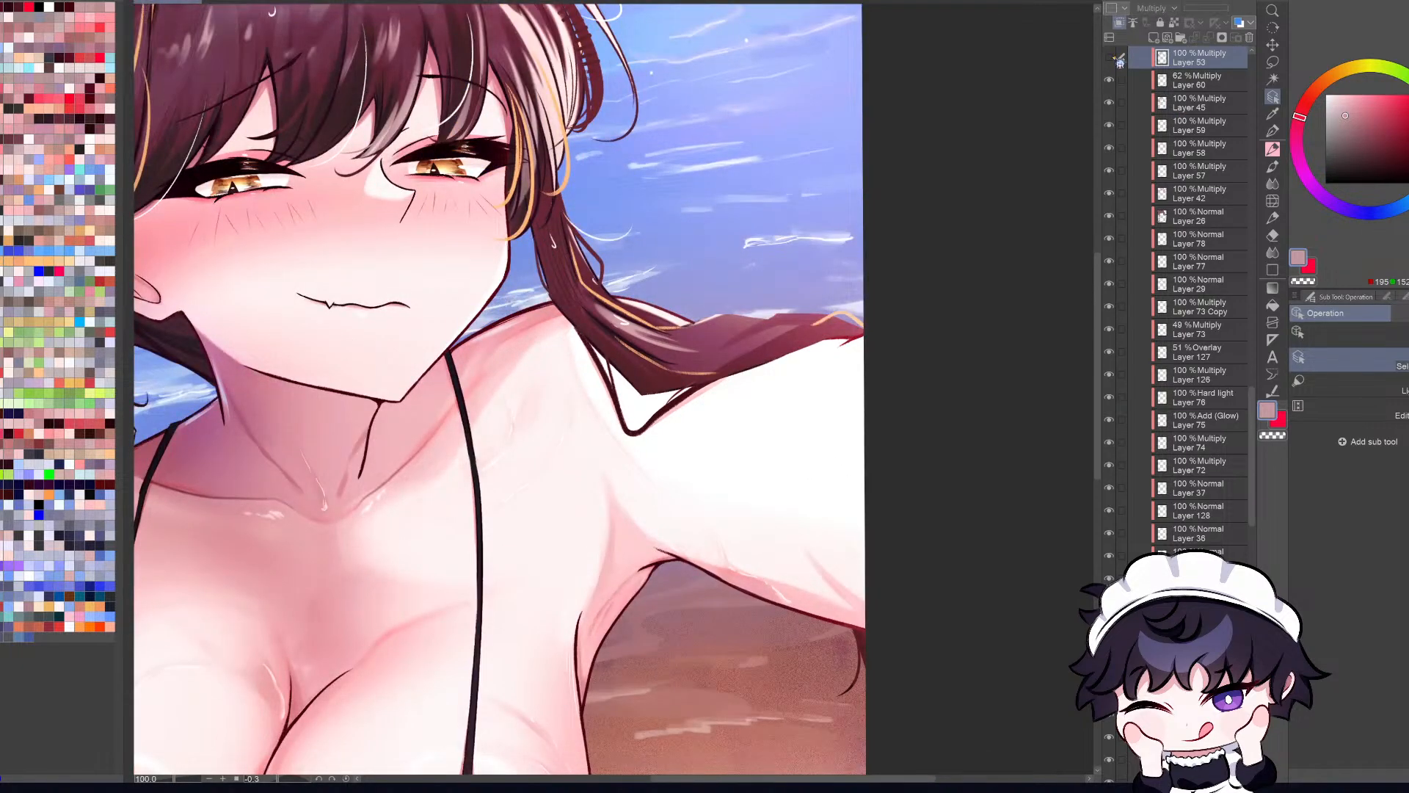
left_click(1110, 58)
left_click(822, 323)
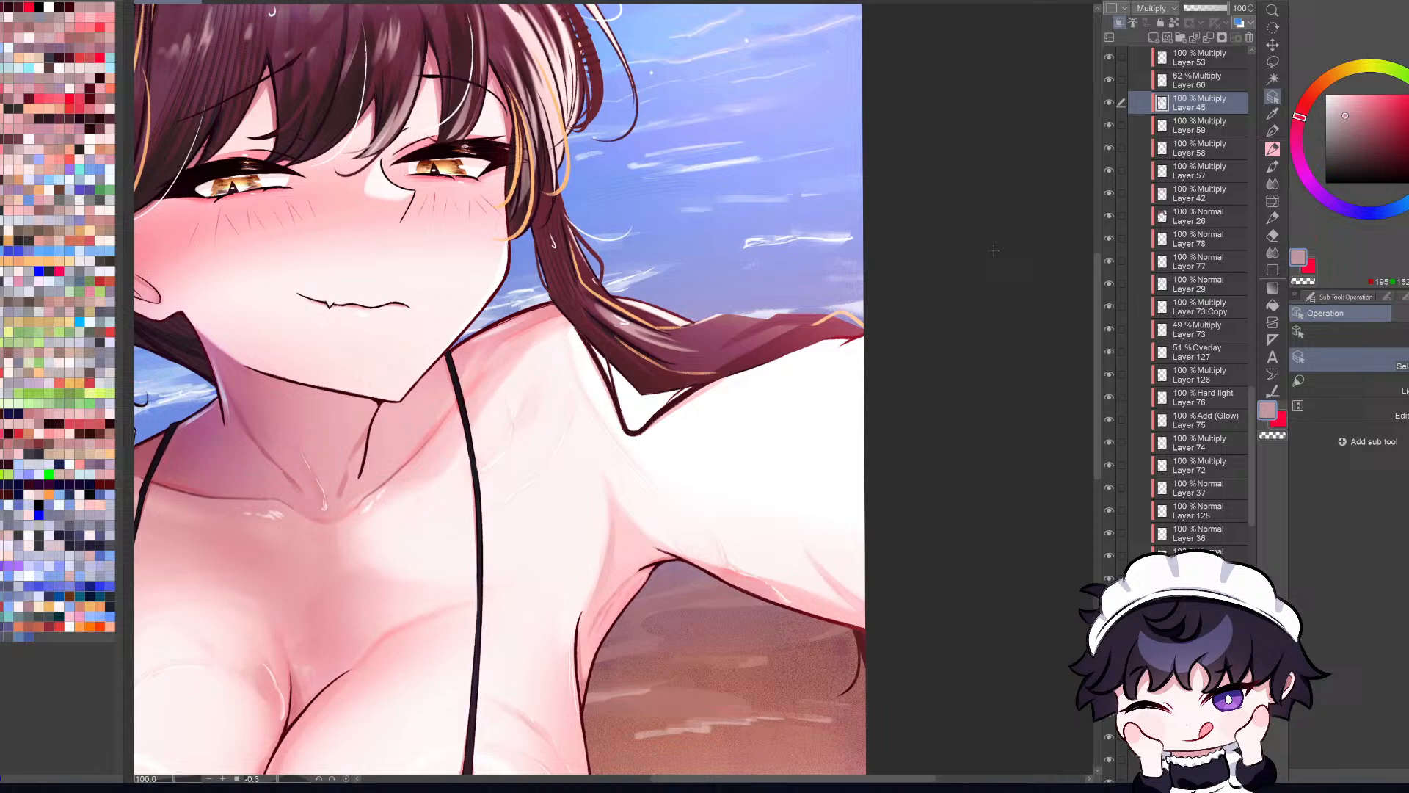
left_click(1108, 102)
left_click(1108, 102)
Step: Try a long shading stroke along the strand over the arm toward the canvas edge and undo it
left_click(785, 345)
left_click(784, 345, "alt")
key("b")
mouse_move(712, 360)
left_mouse_down()
mouse_move(798, 323)
mouse_move(855, 319)
left_mouse_up()
key("ctrl+z")
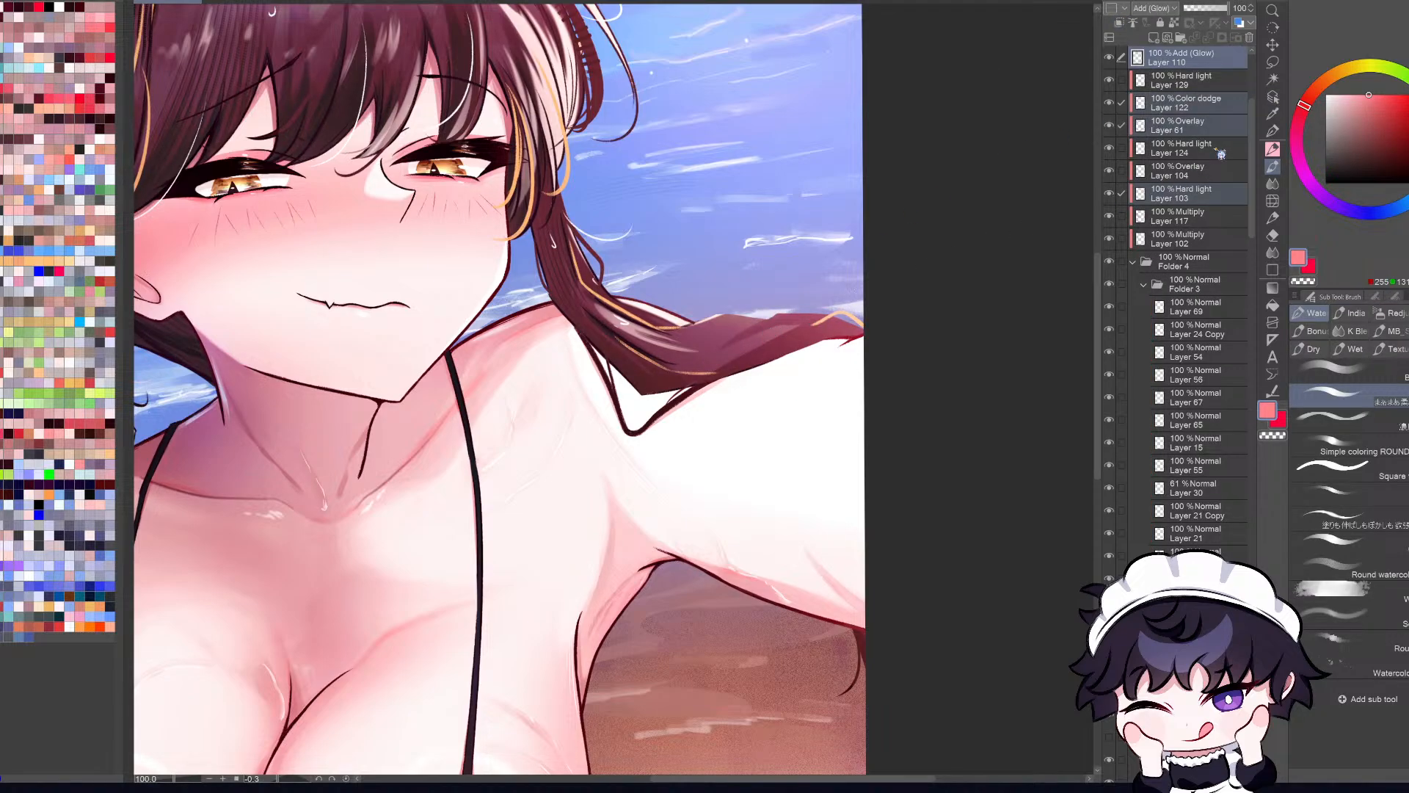
Step: Locate the Multiply layer that shades the strand over the arm and compare the strand with it hidden and shown
left_click(1192, 194)
key("o")
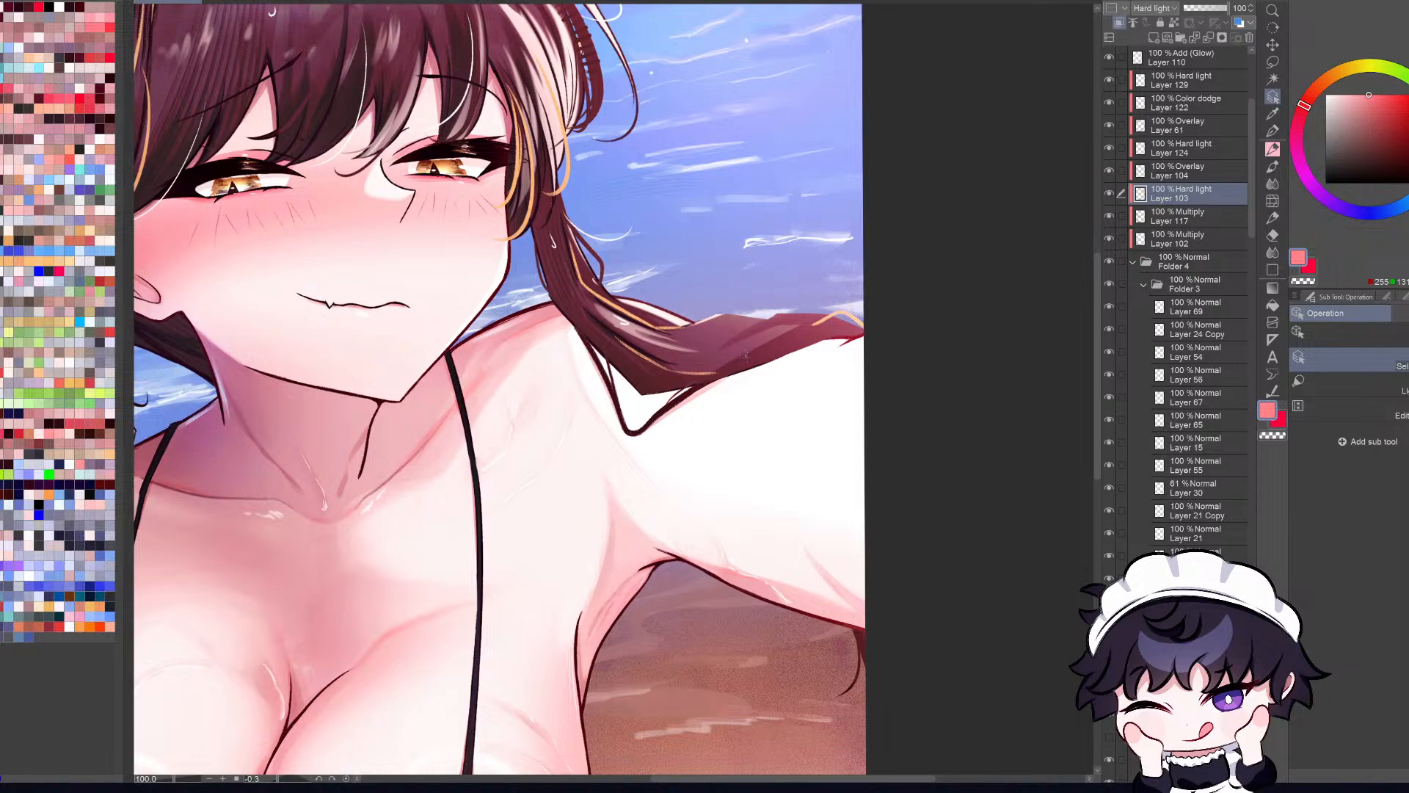
left_click(753, 361)
left_click(1109, 770)
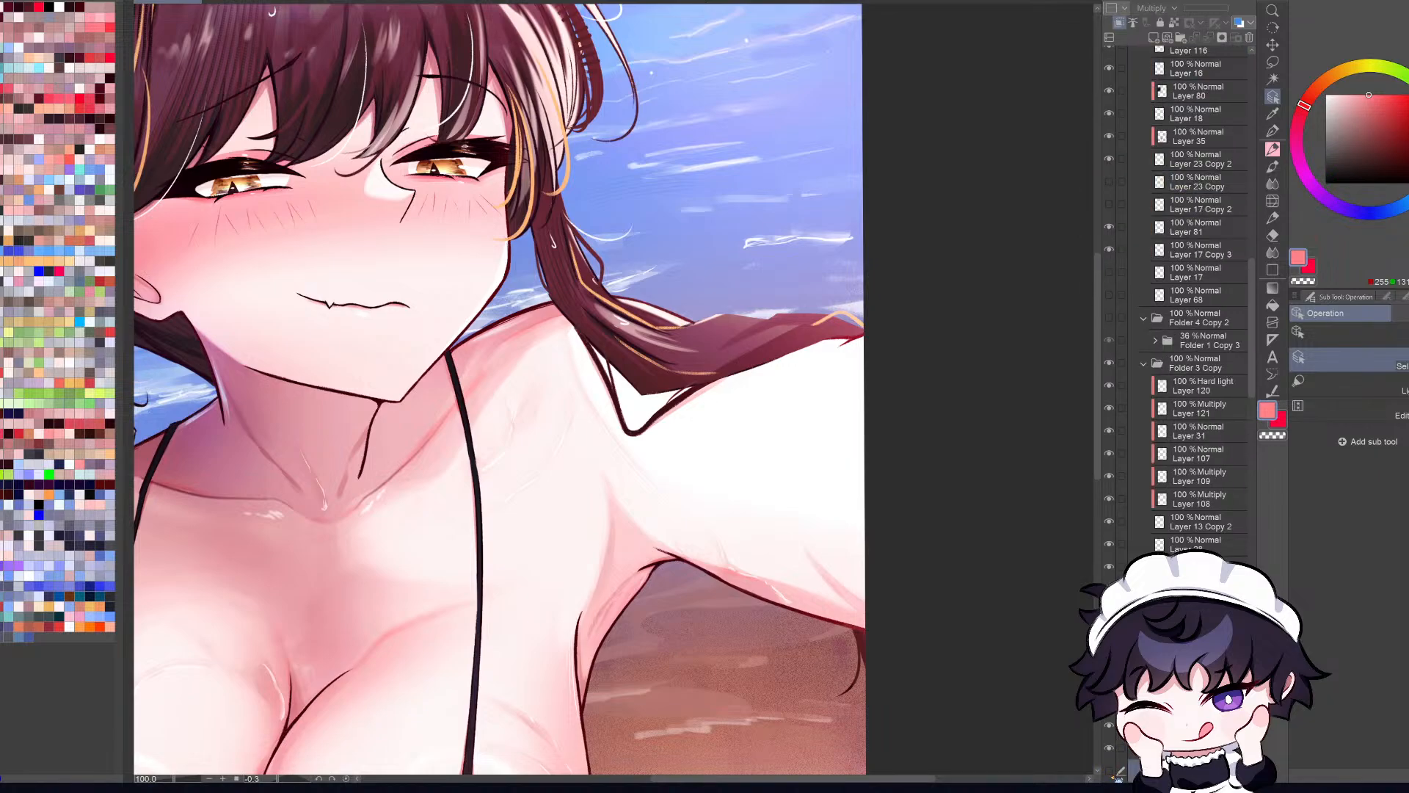
left_click(1109, 771)
left_click(773, 352, "alt")
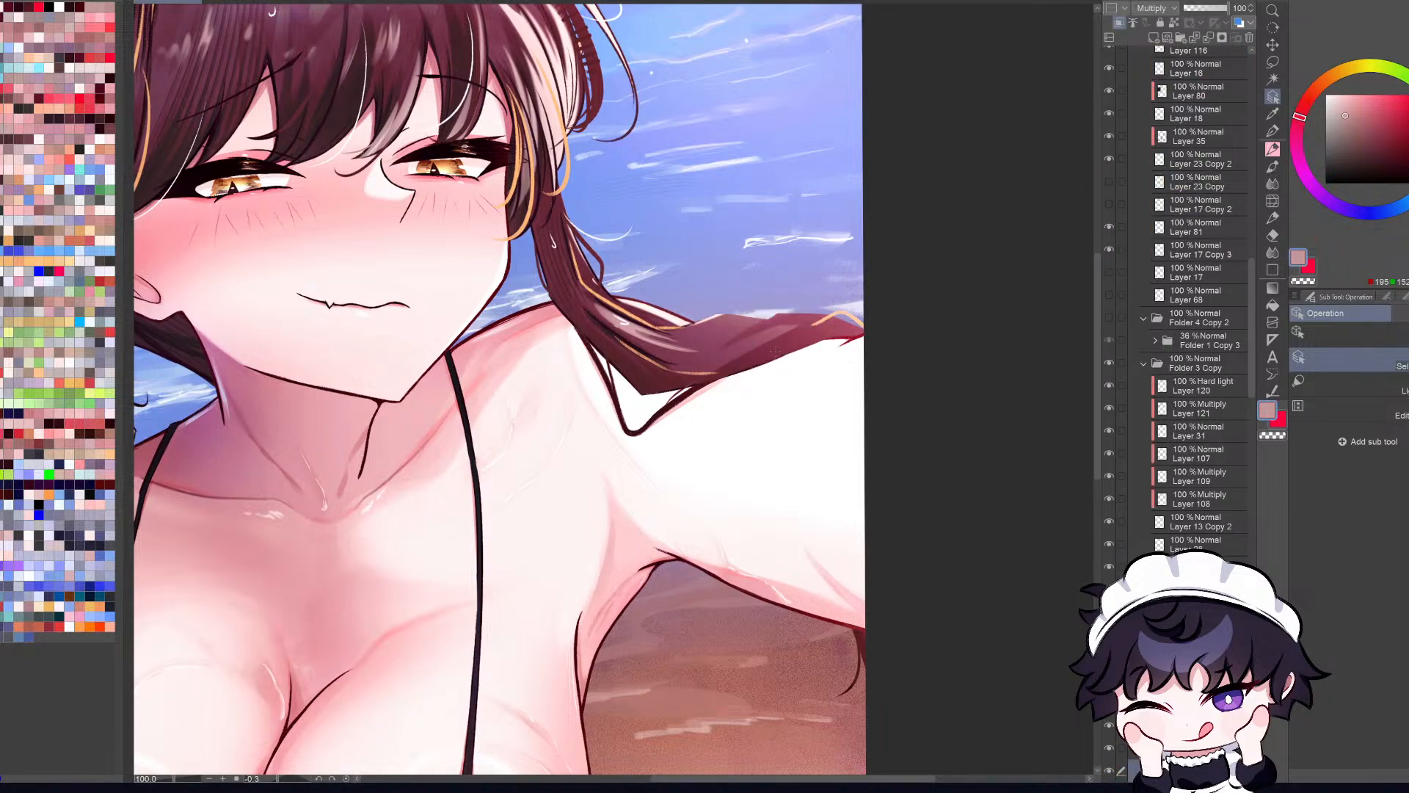
Step: Try shading the upper part of the strand over the arm with the canvas mirrored, undoing the last stroke
key("h")
left_click_drag(415, 302, 538, 354)
left_click(439, 337)
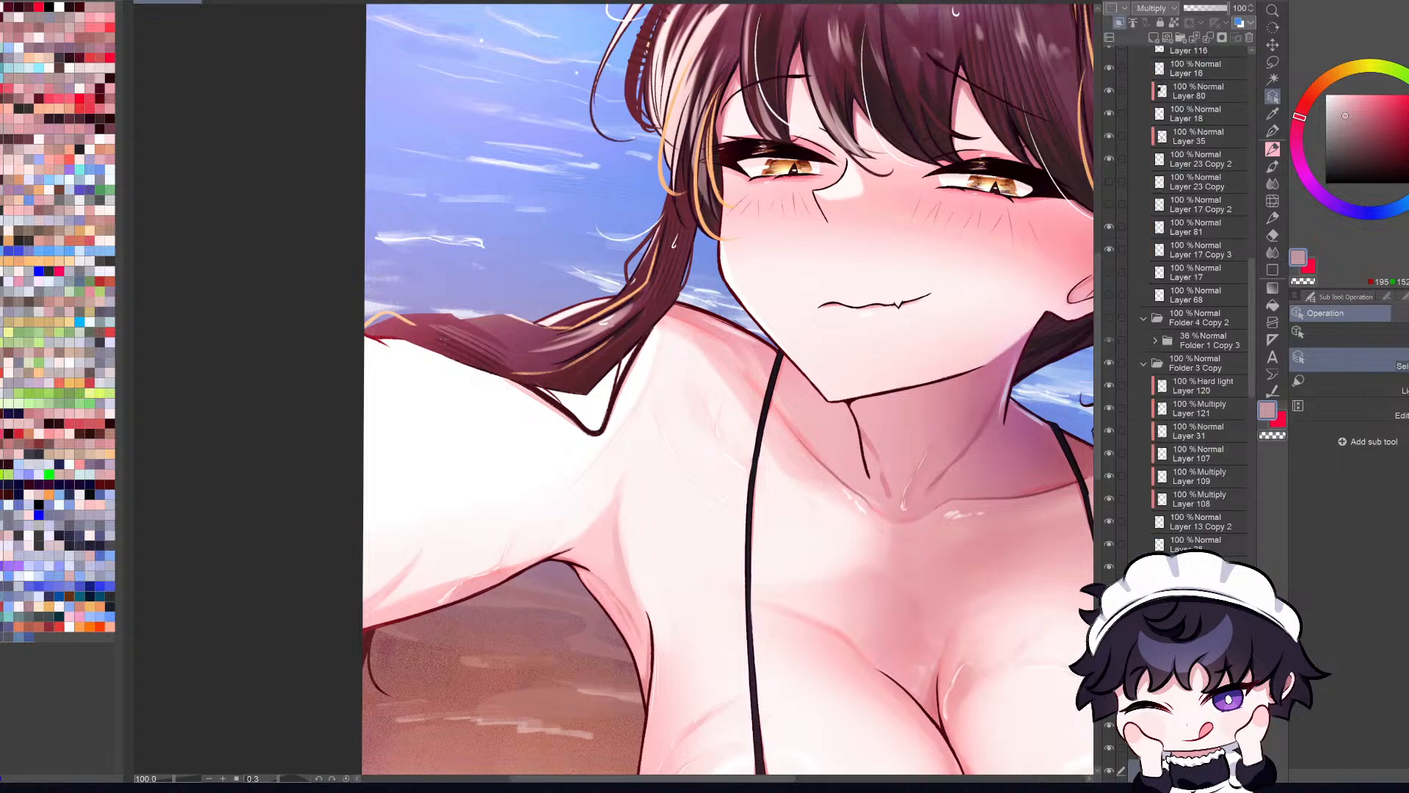
key("b")
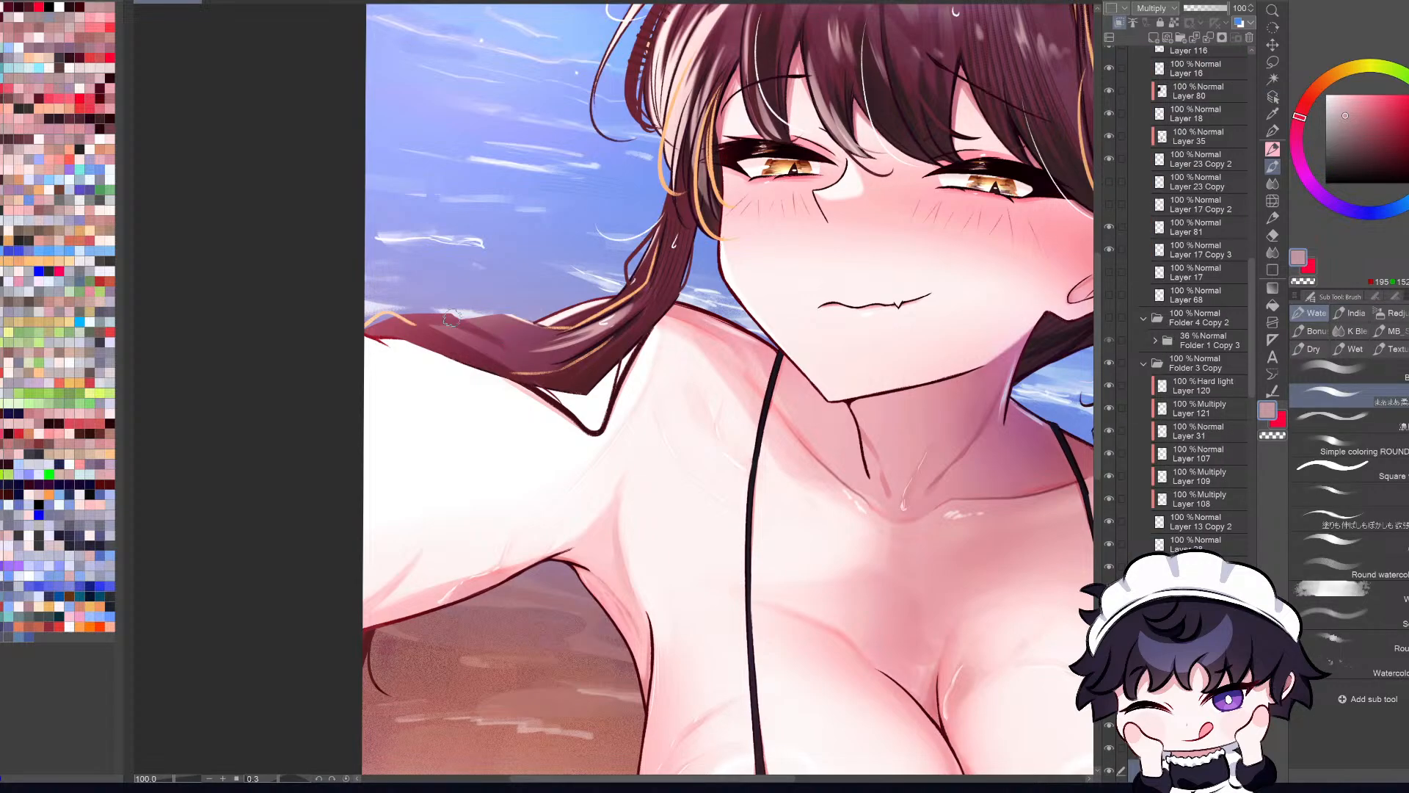
key("h")
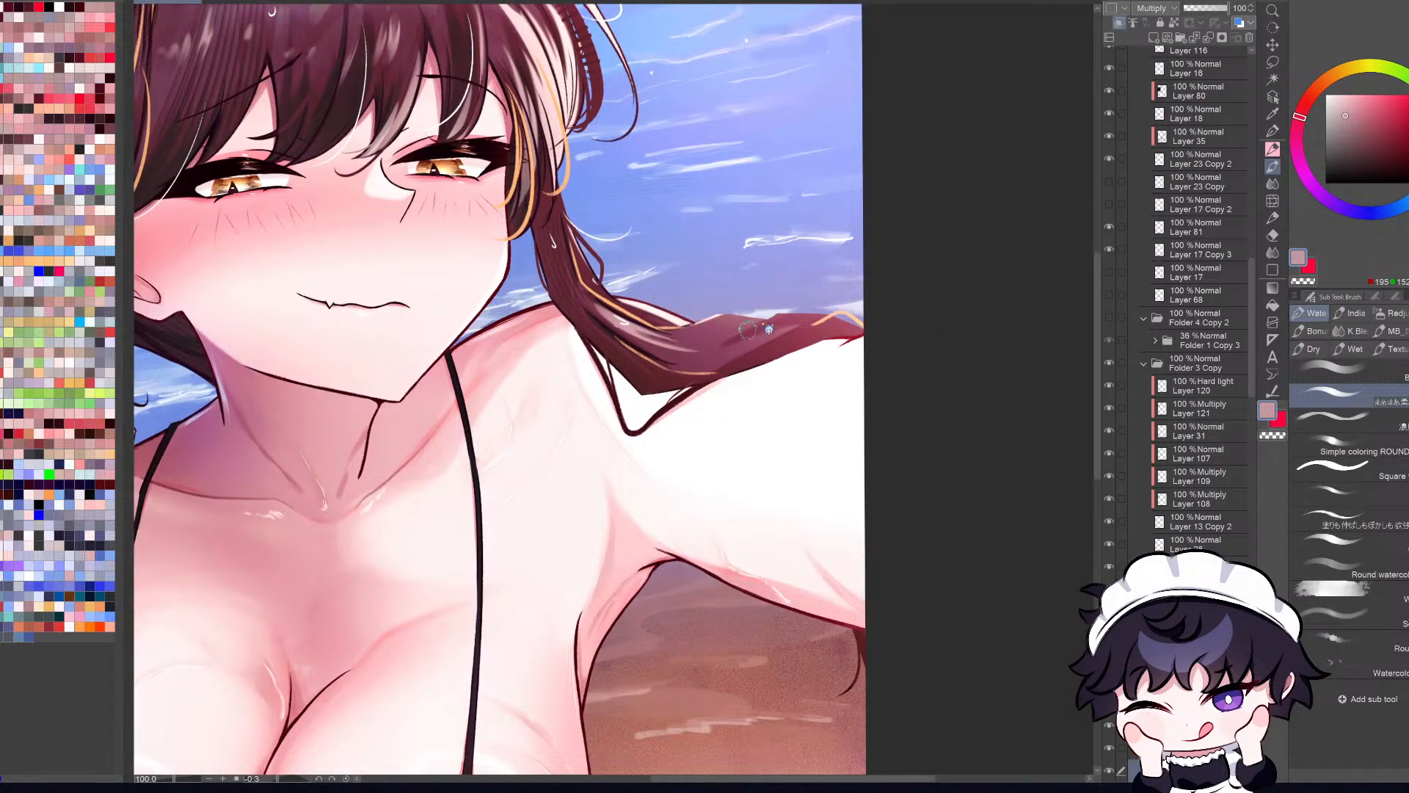
key("h")
mouse_move(456, 314)
left_mouse_down()
mouse_move(534, 317)
mouse_move(583, 335)
mouse_move(486, 312)
mouse_move(603, 345)
left_mouse_up()
key("ctrl+z")
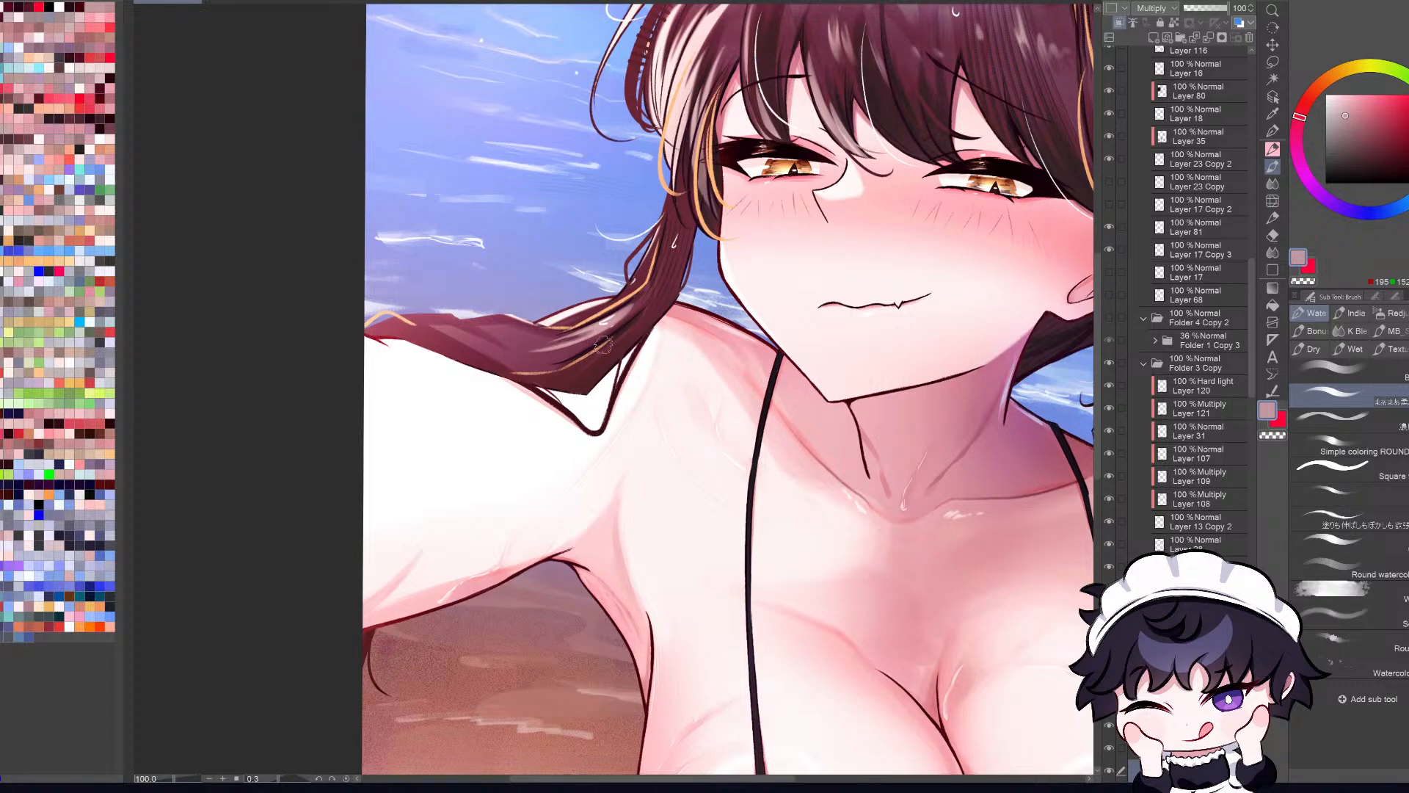
Step: Examine the strand over the arm and the whole illustration at several sizes, in both mirrored and normal orientation
key("c")
key("h")
scroll(689, 347, "down", 5)
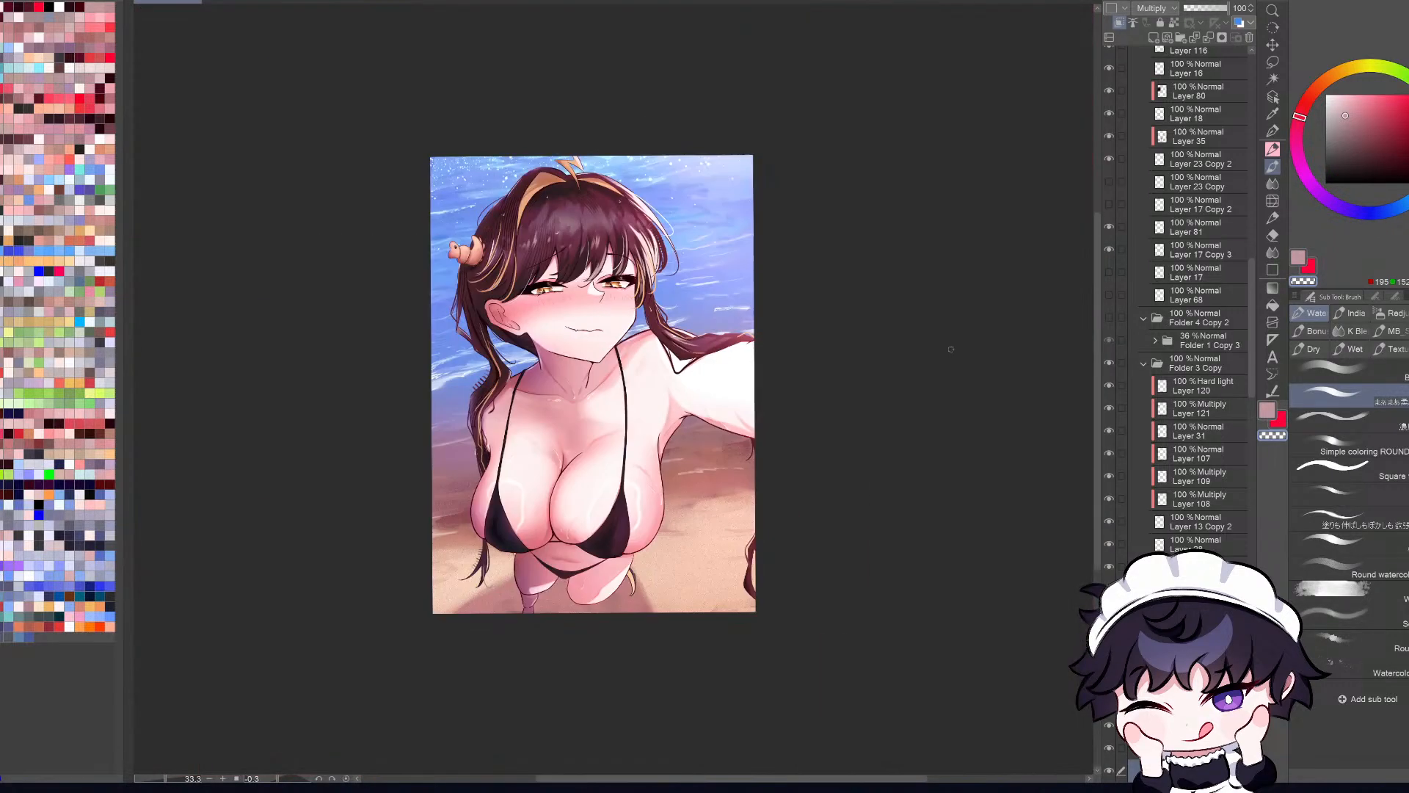
key("ctrl+0")
key("h")
scroll(407, 325, "up", 1)
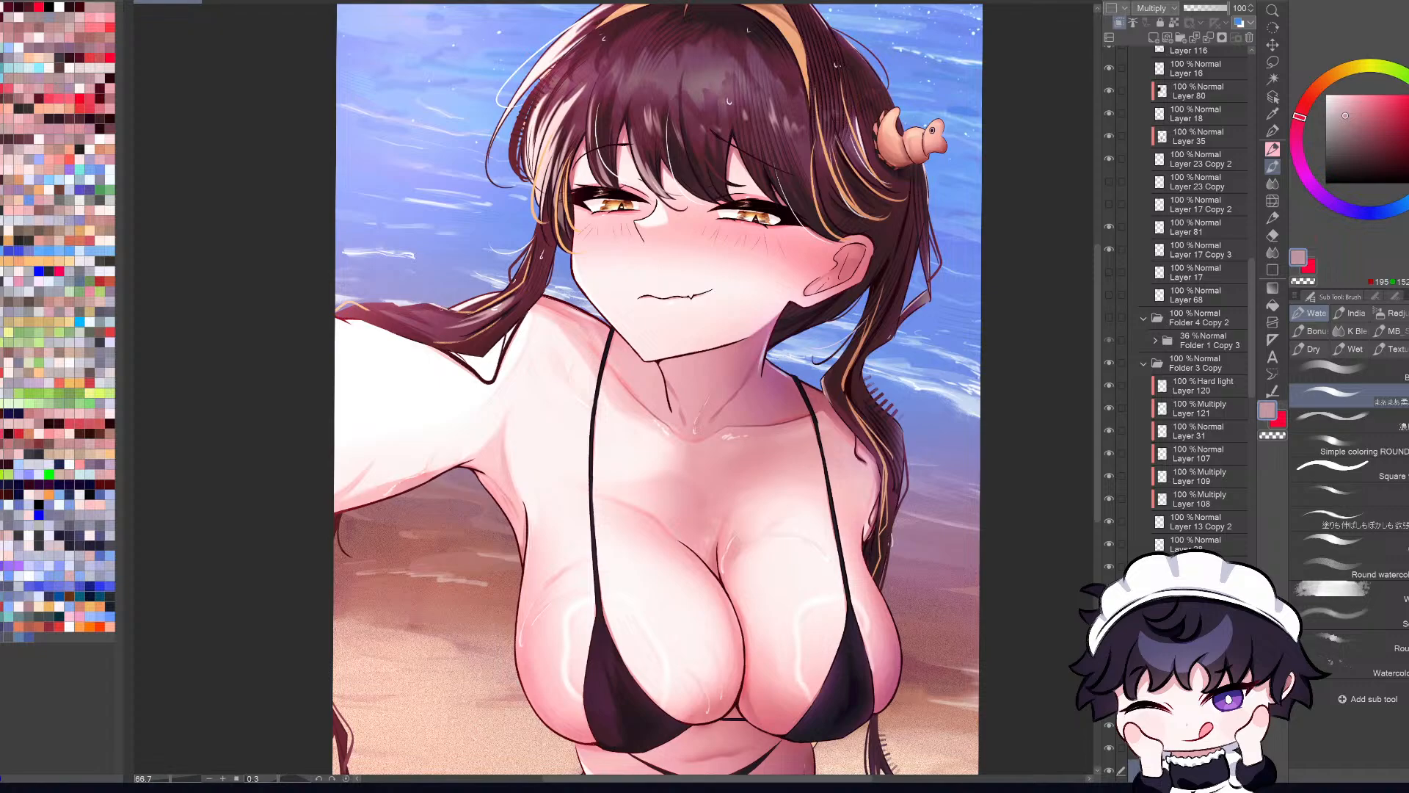
key("h")
scroll(473, 323, "down", 1)
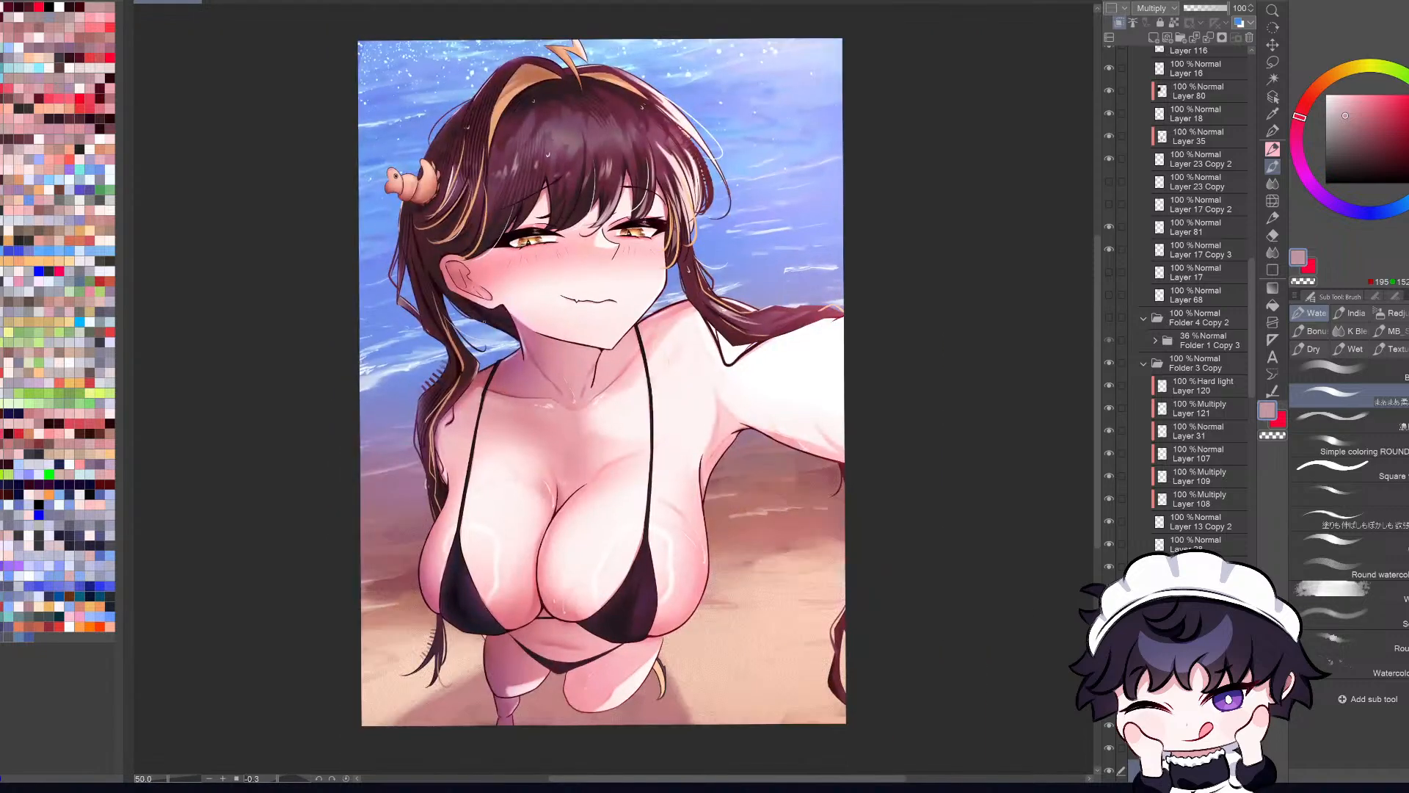
key("h")
scroll(457, 306, "up", 2)
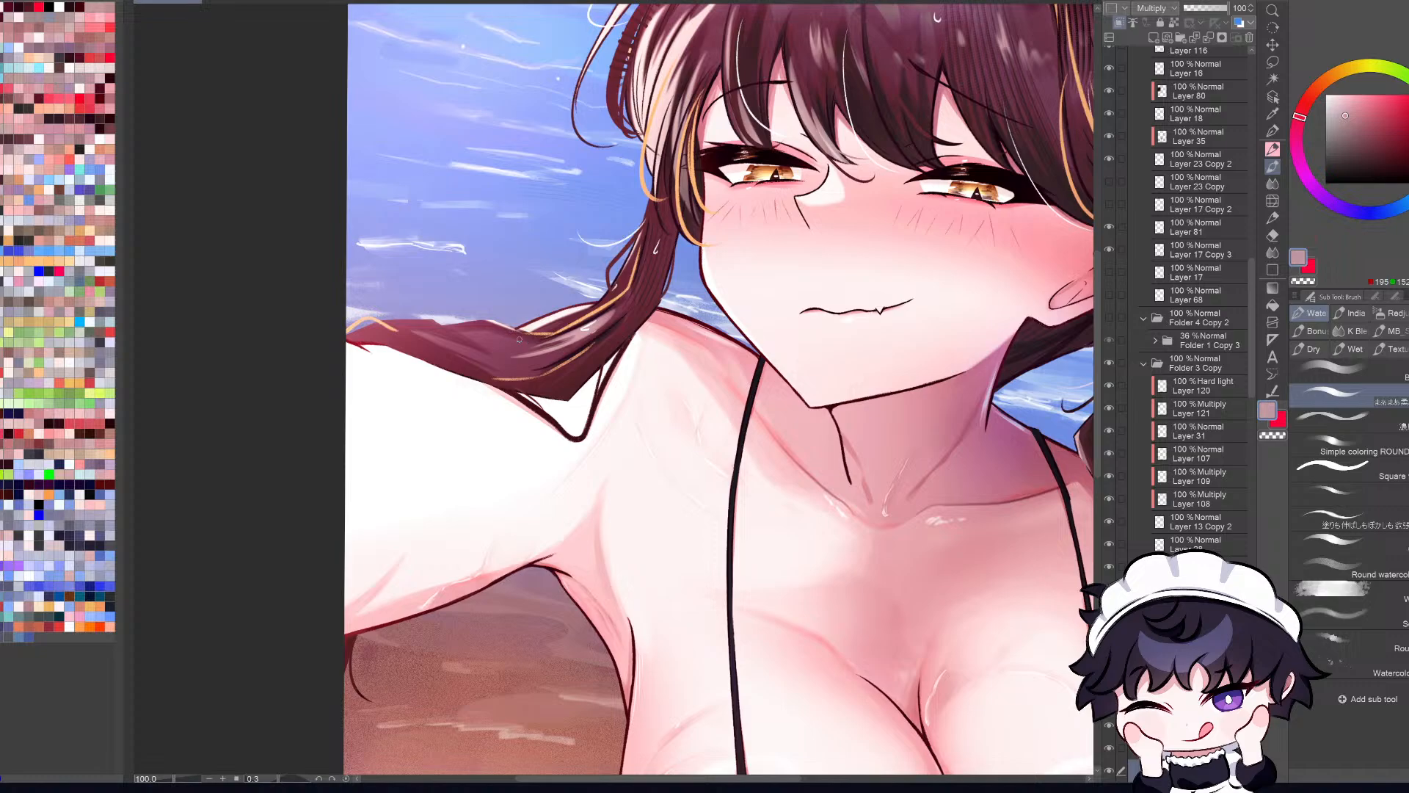
key("ctrl+0")
key("h")
key("h")
key("h")
key("h")
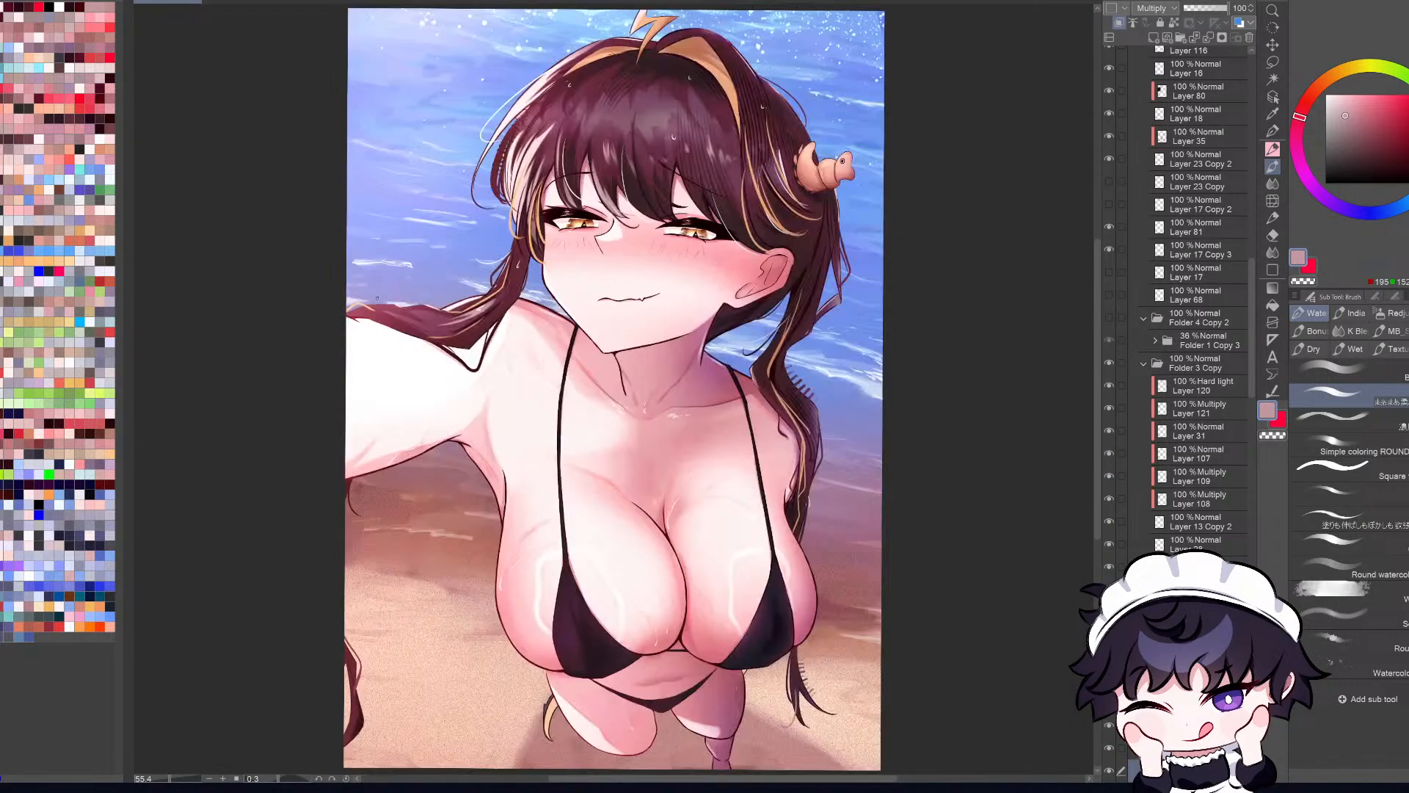
scroll(378, 298, "down", 2)
key("ctrl+0")
key("h")
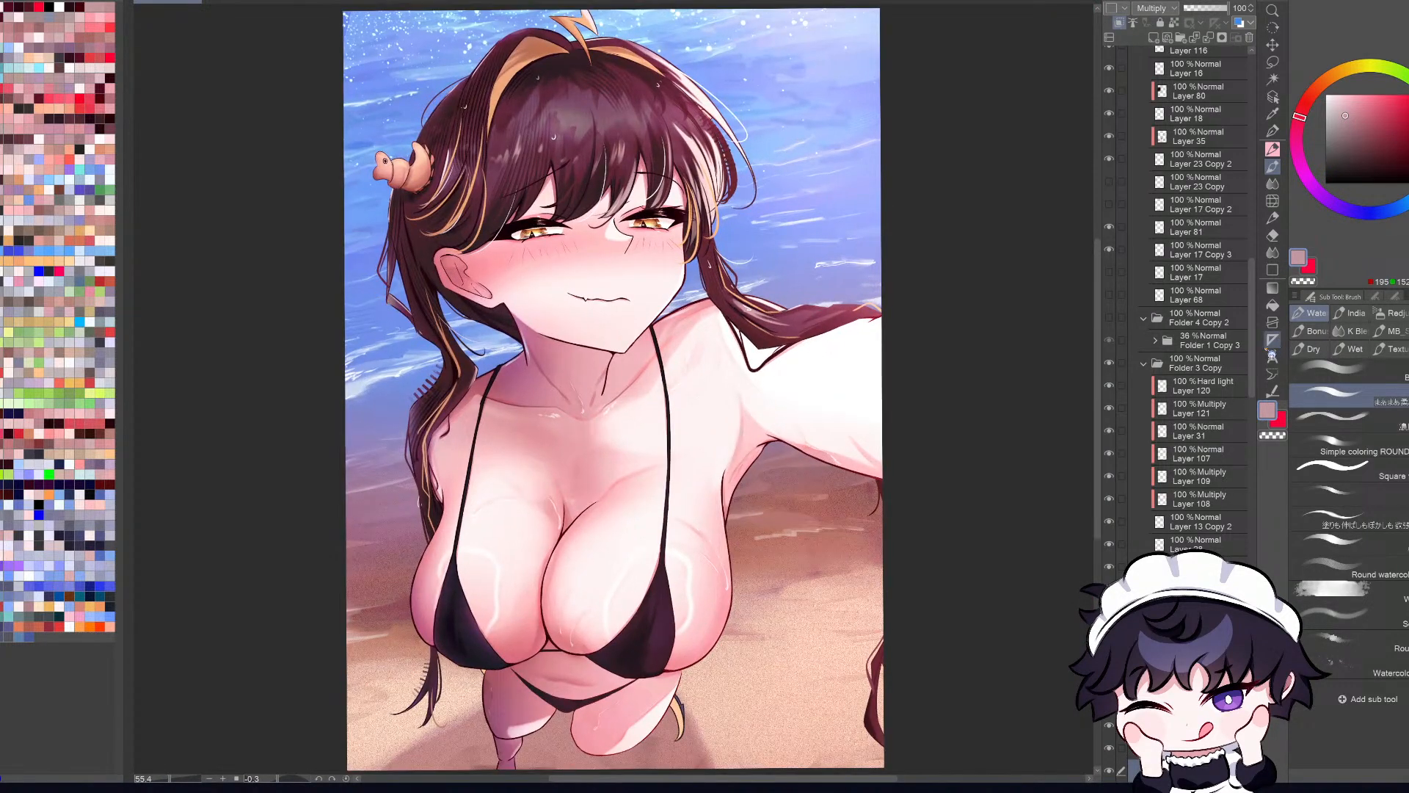
Step: Select Layer 110 and show the Layer 14 Copy color layer to view the mirrored illustration in grayscale
scroll(1203, 291, "up", 3)
scroll(1251, 292, "up", 3)
left_click(1193, 102)
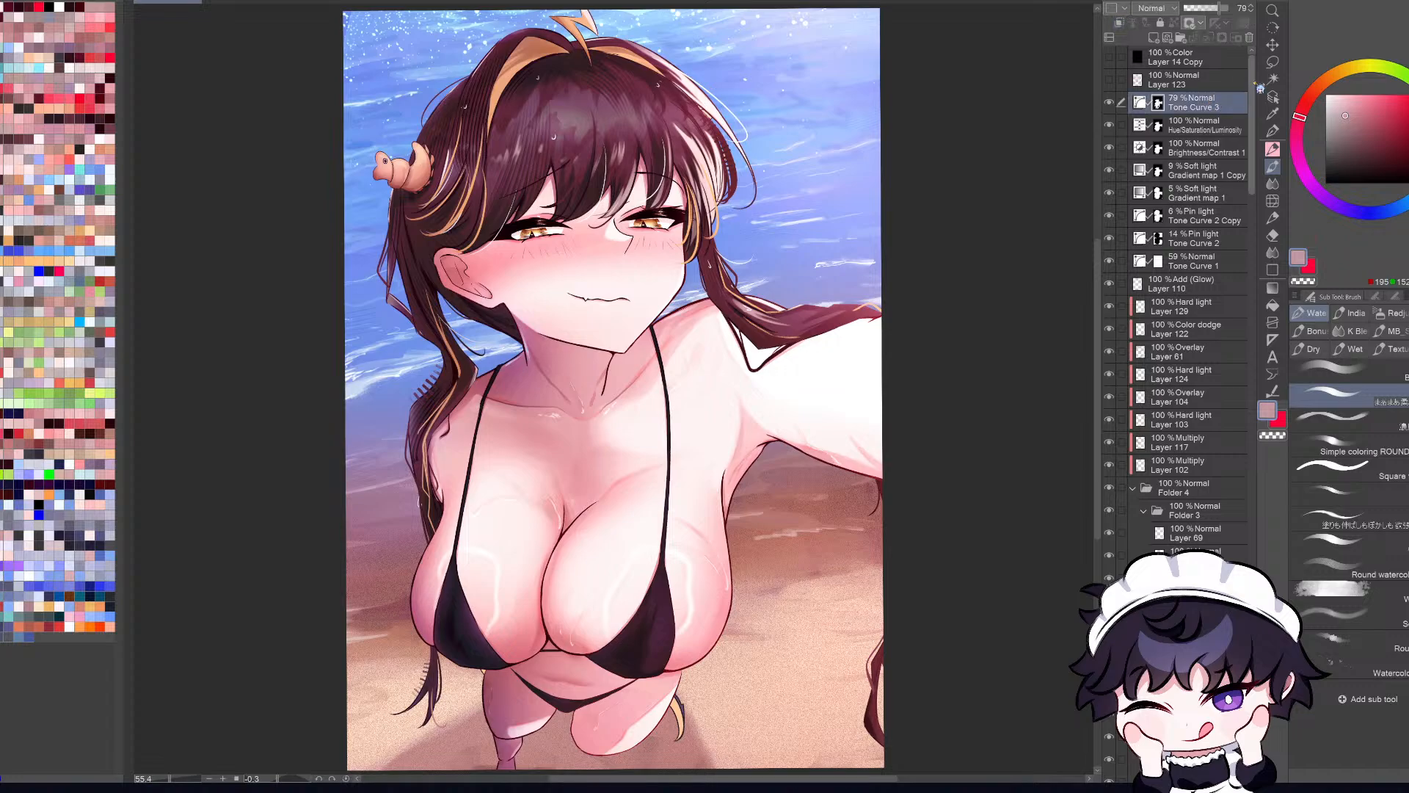
left_click(1192, 283)
left_click(1273, 96)
key("h")
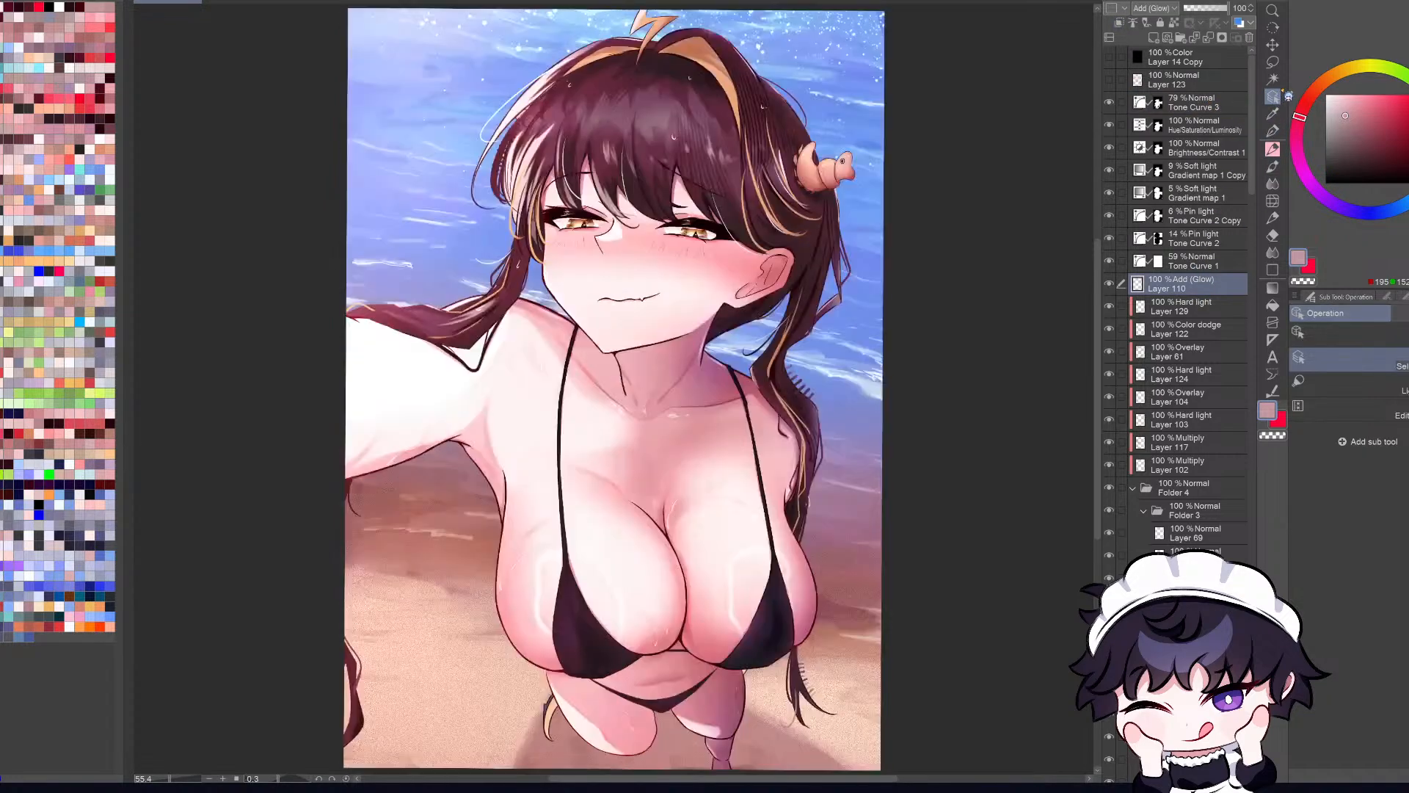
key("ctrl+minus")
left_click(1109, 56)
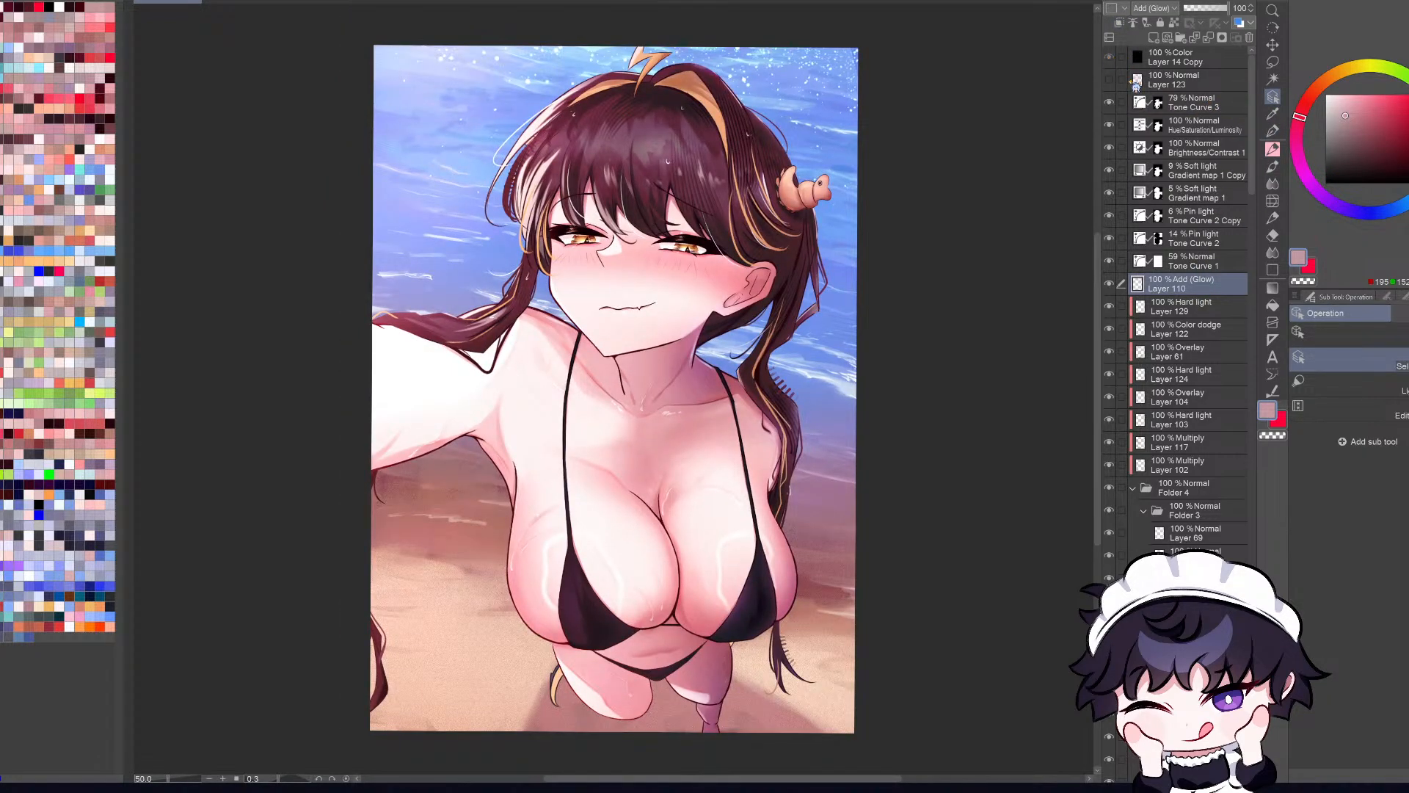
Step: Examine the grayscale values of the whole illustration from a distance and up close
key("ctrl+minus")
key("ctrl+minus")
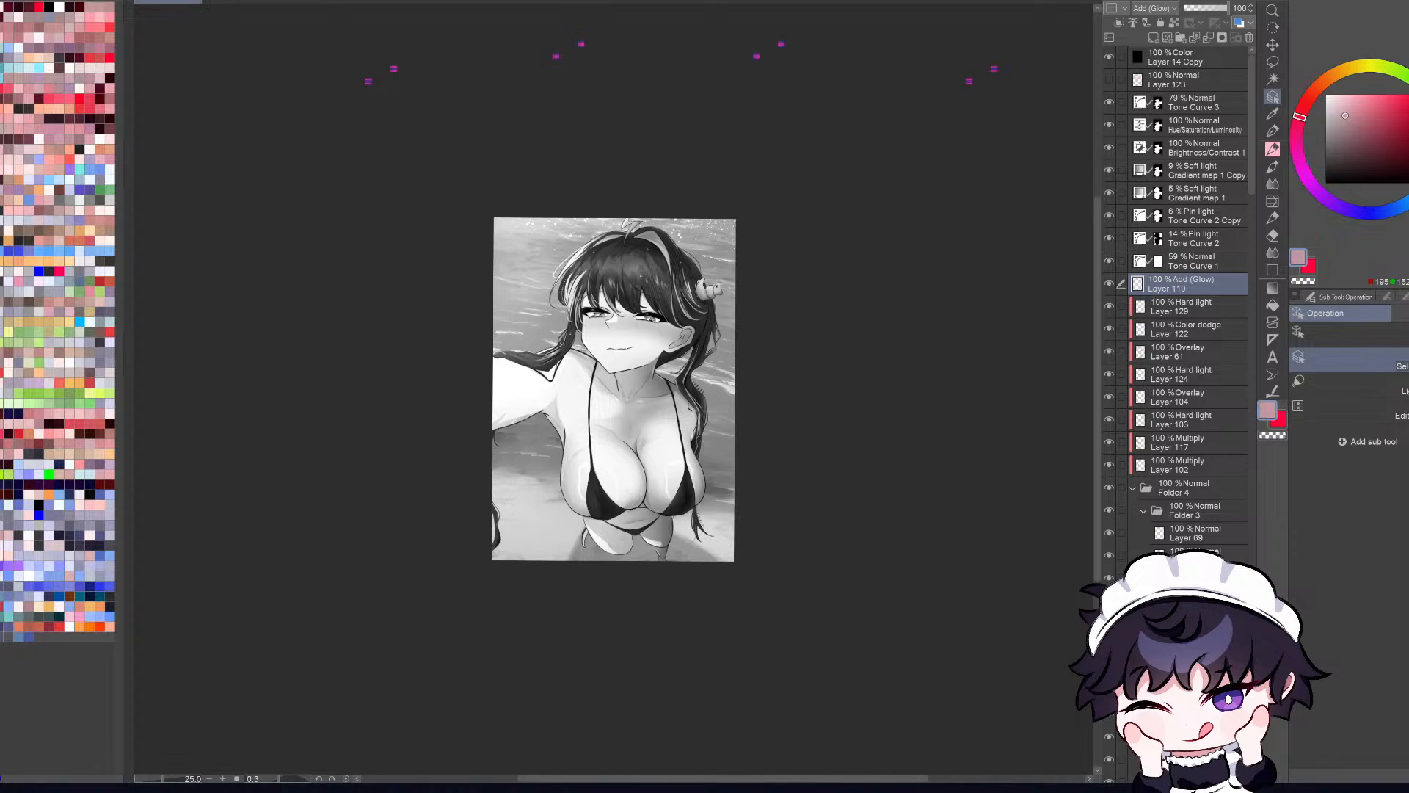
key("ctrl+0")
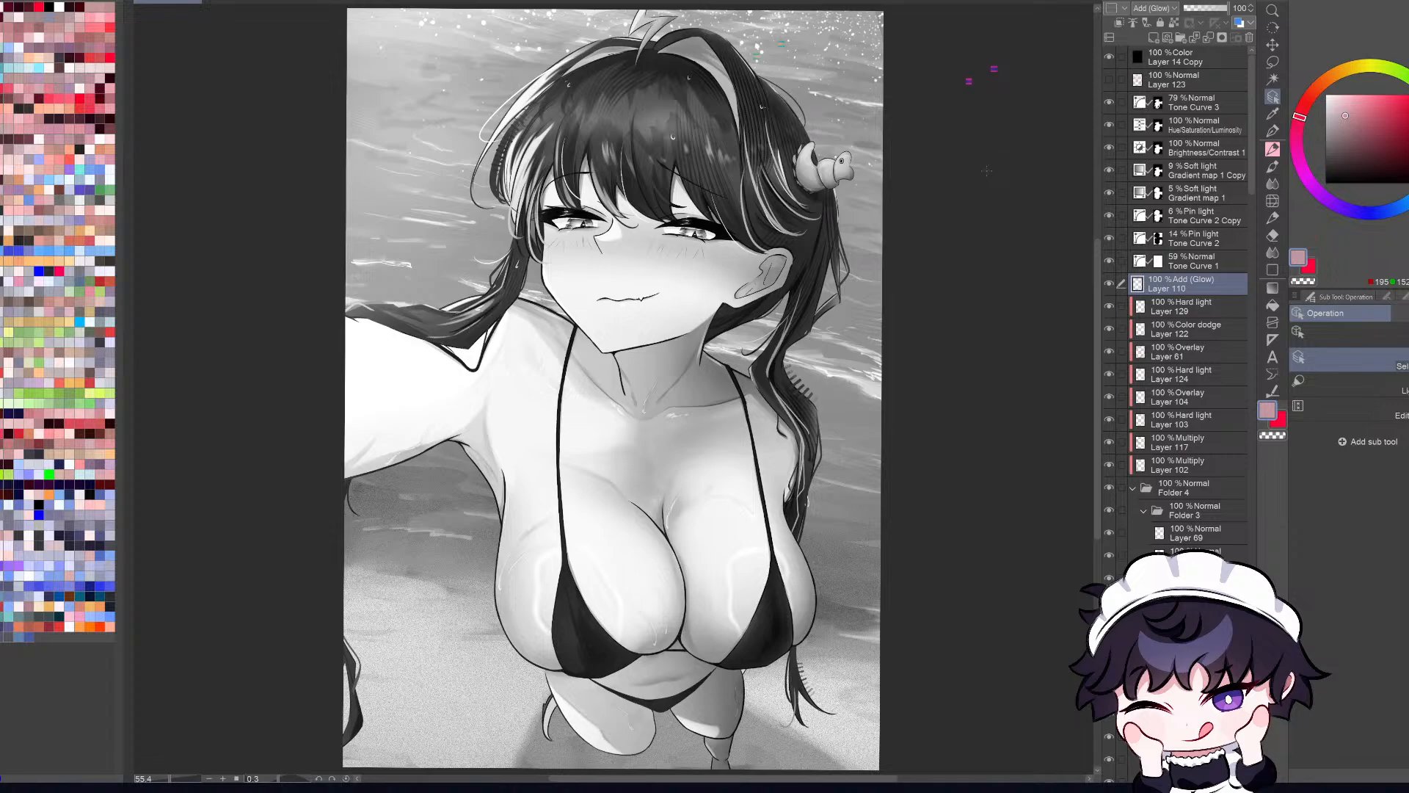
scroll(986, 170, "down", 2)
scroll(1027, 209, "up", 1)
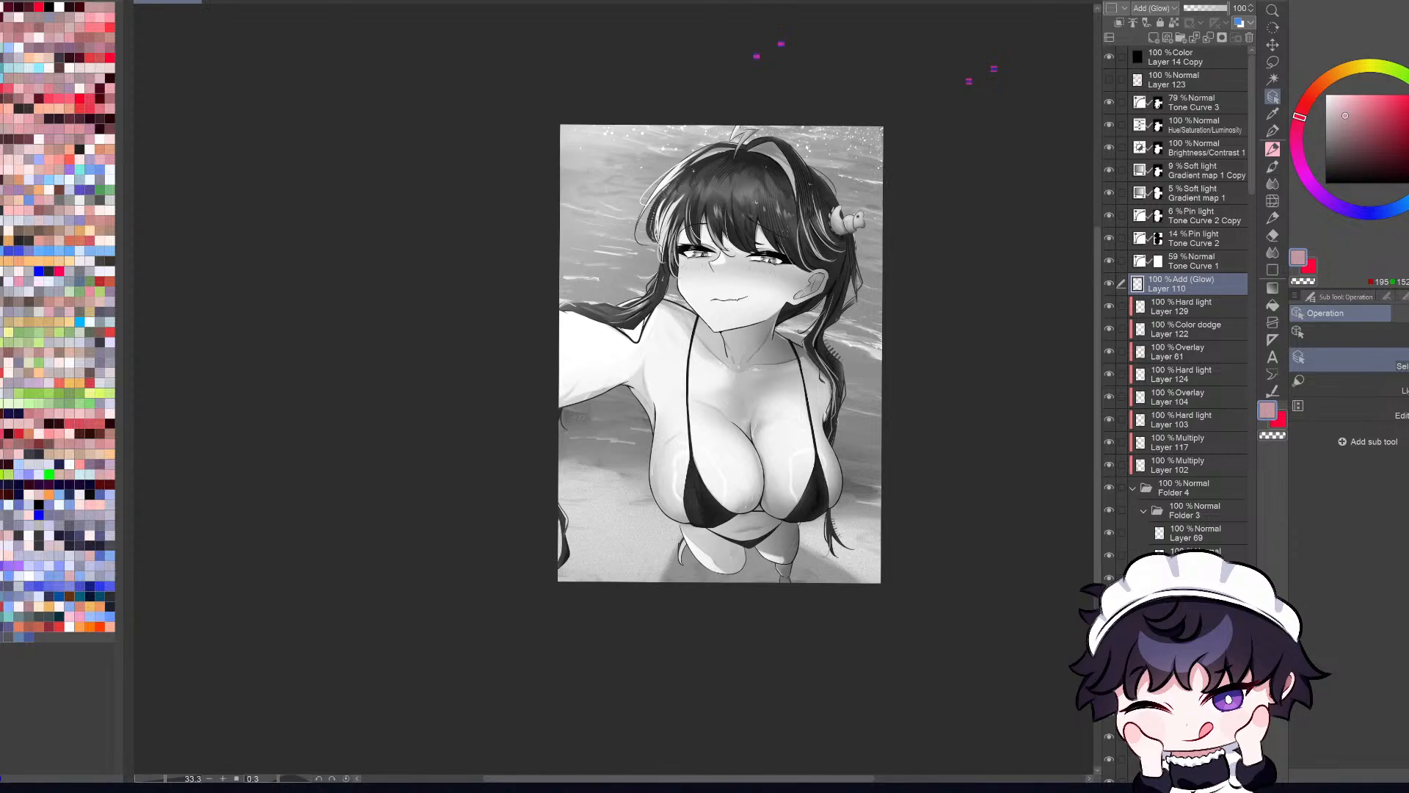
scroll(778, 216, "up", 1)
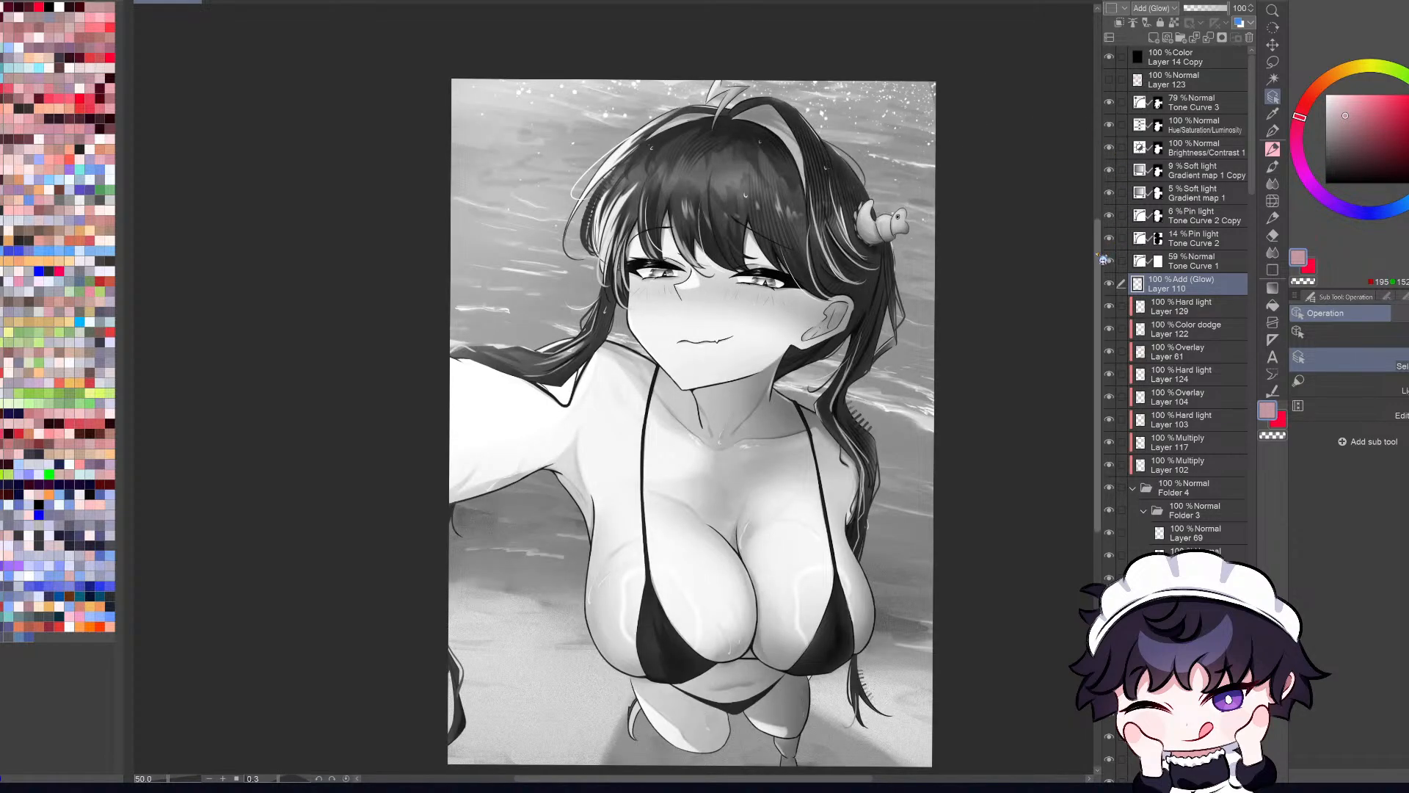
left_click_drag(1098, 258, 1099, 274)
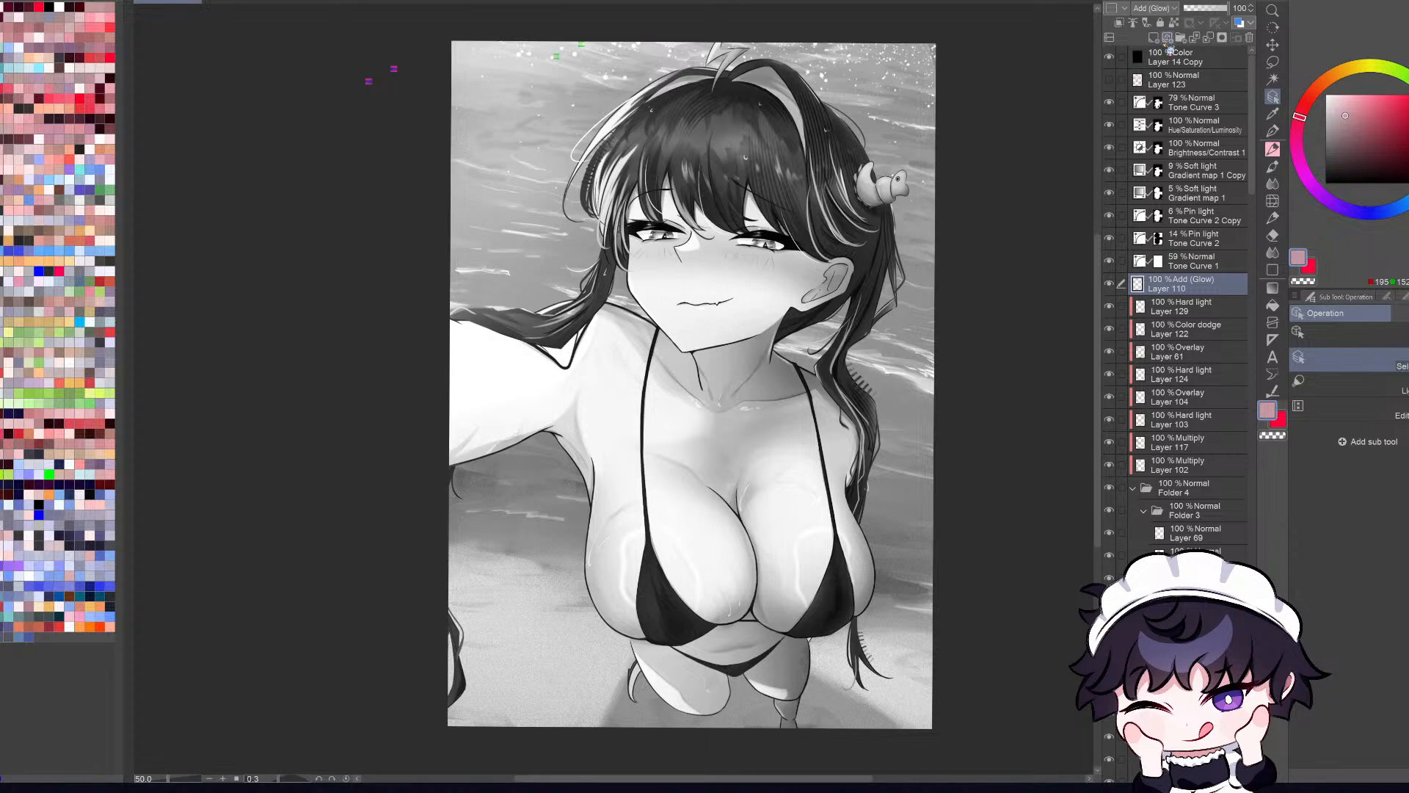
Step: Hide the Layer 14 Copy color layer and review the full-color illustration in both orientations
left_click(1109, 57)
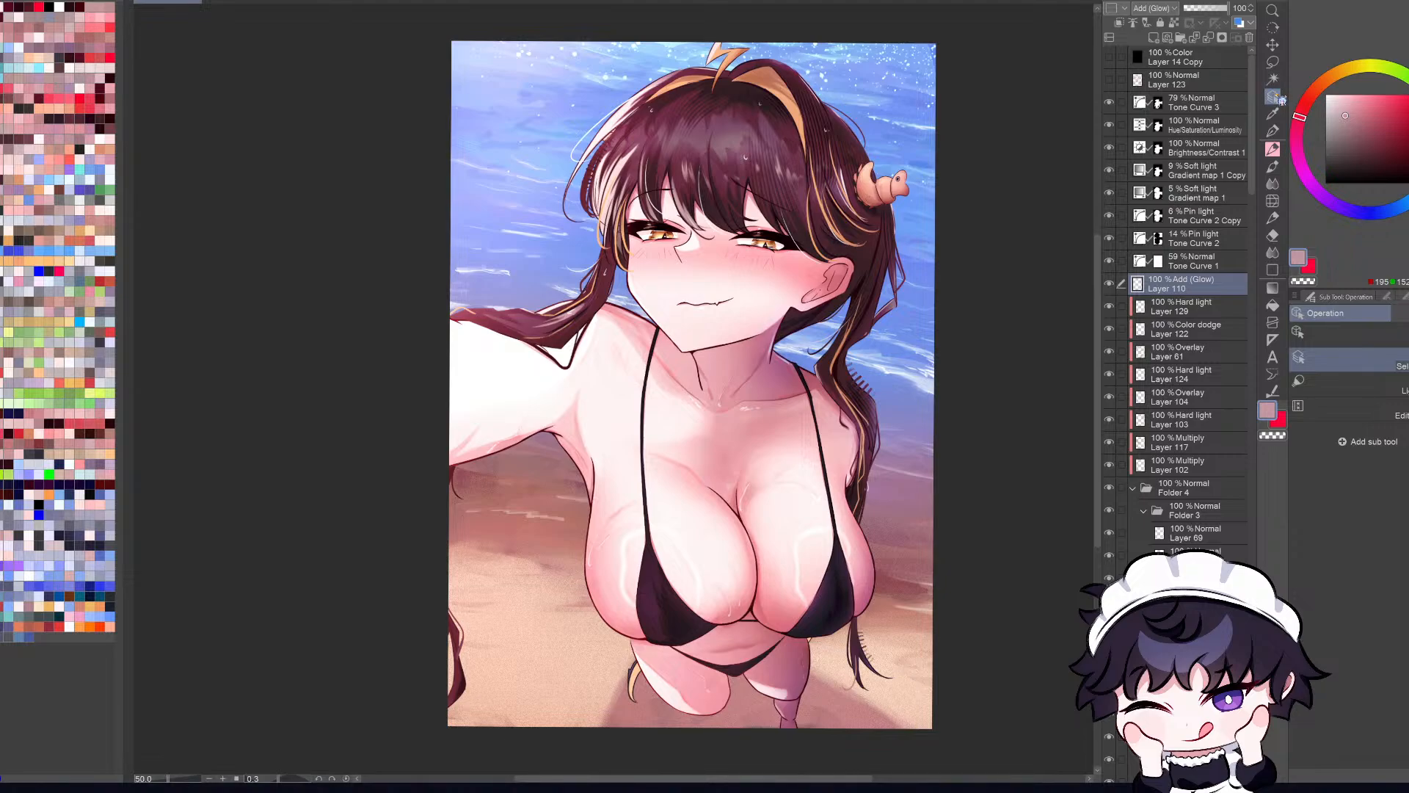
key("ctrl+minus")
key("ctrl+plus")
key("ctrl+minus")
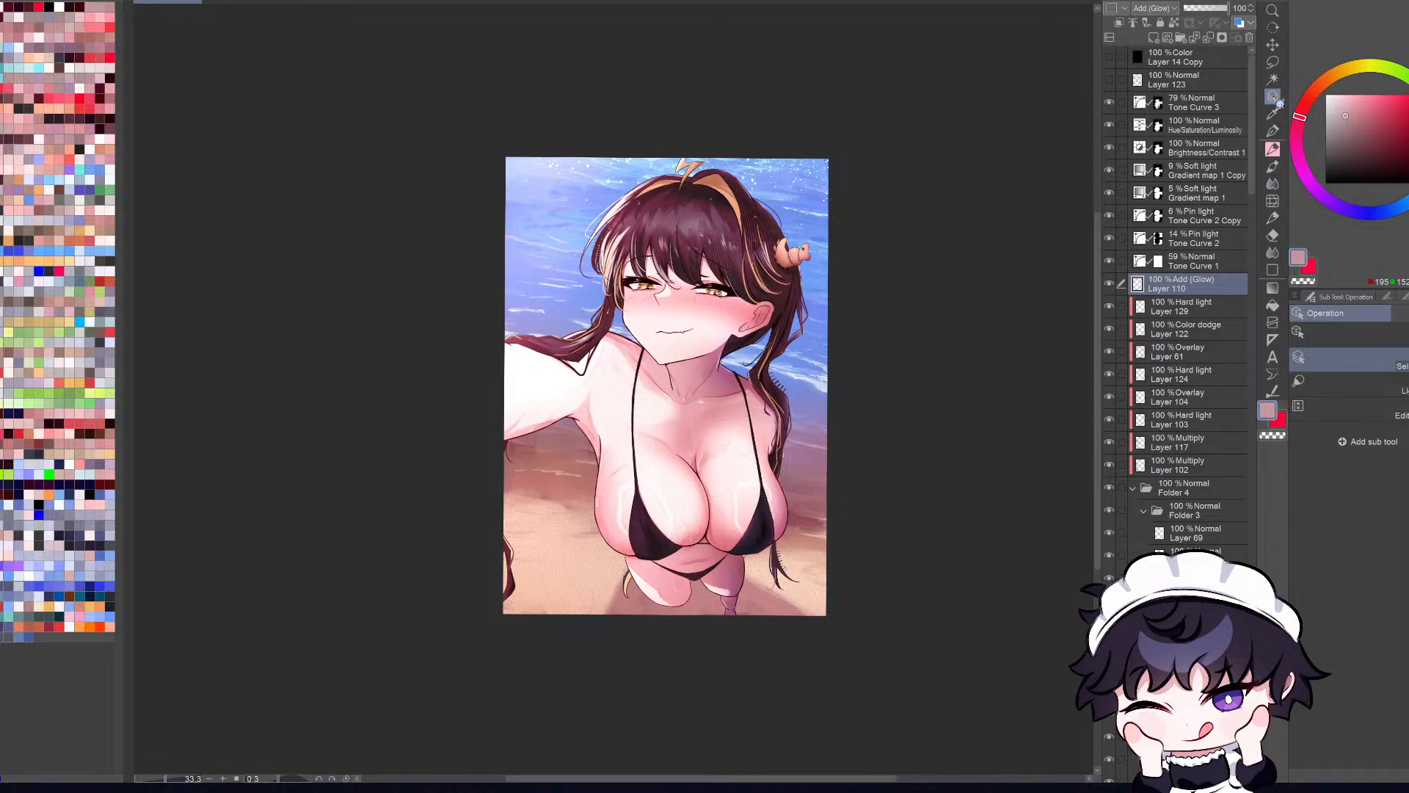
key("ctrl+plus")
key("h")
key("h")
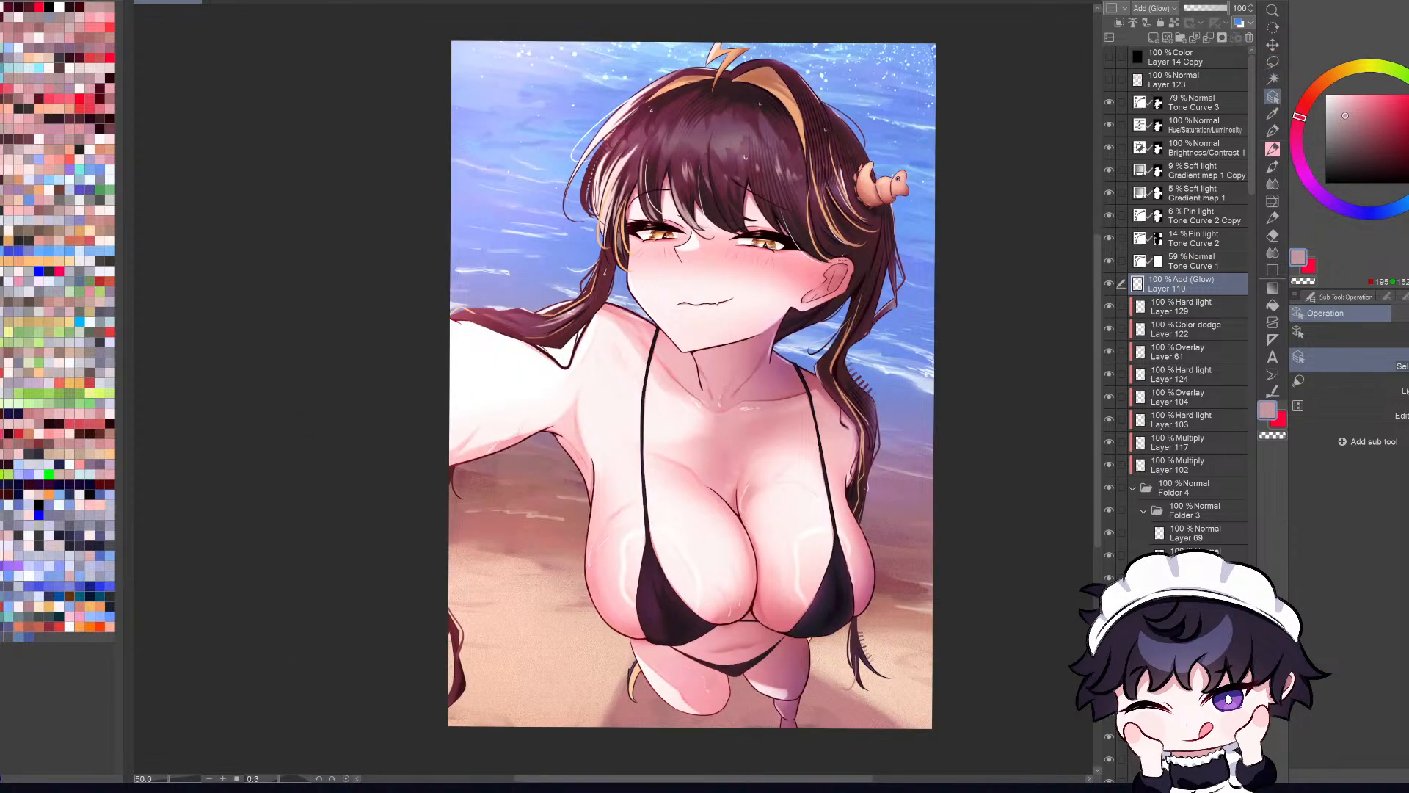
Step: Add a clipped layer directly above Layer 117 and set its blending mode to Multiply
scroll(842, 279, "up", 3)
left_click(833, 291)
key("ctrl+0")
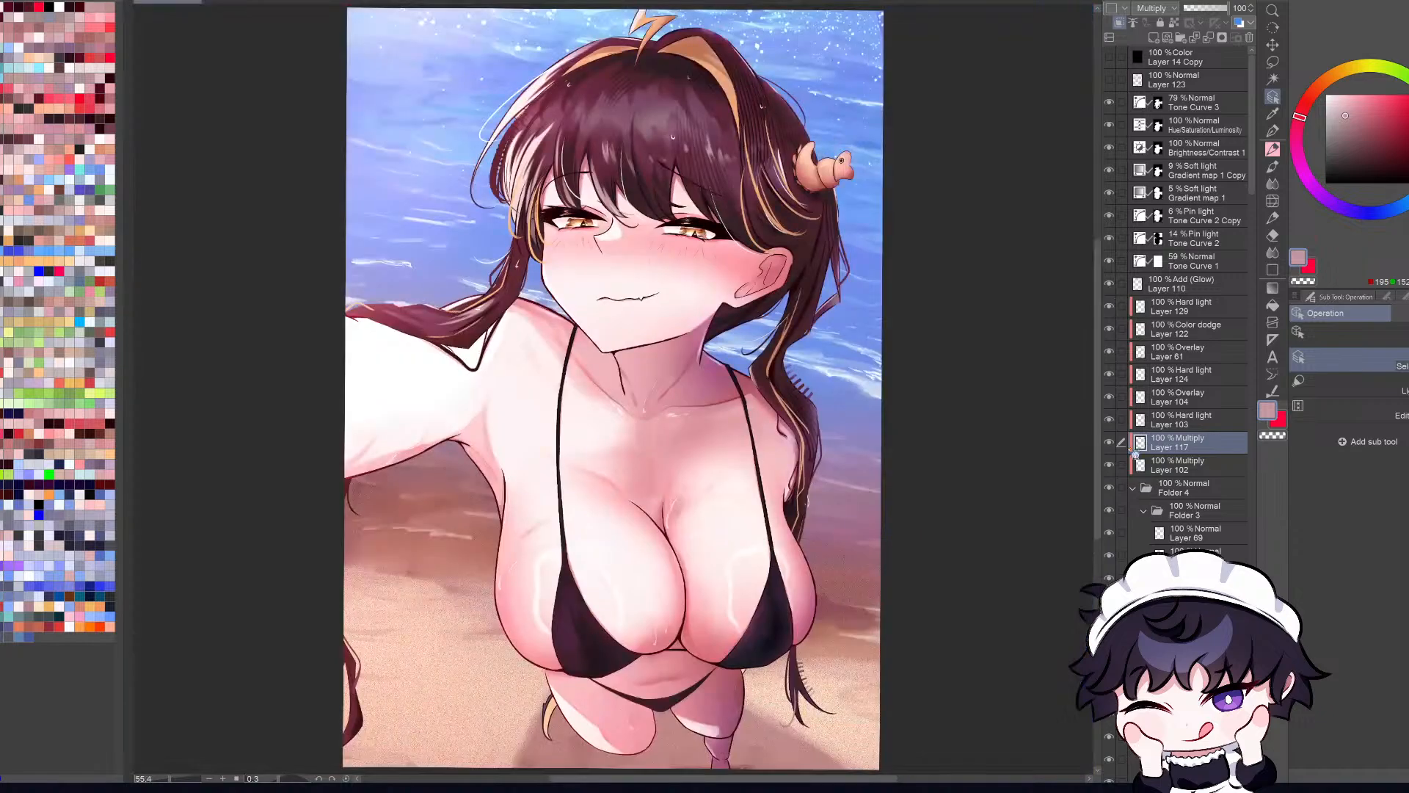
left_click(1109, 443)
left_click(1108, 443)
left_click(1154, 37)
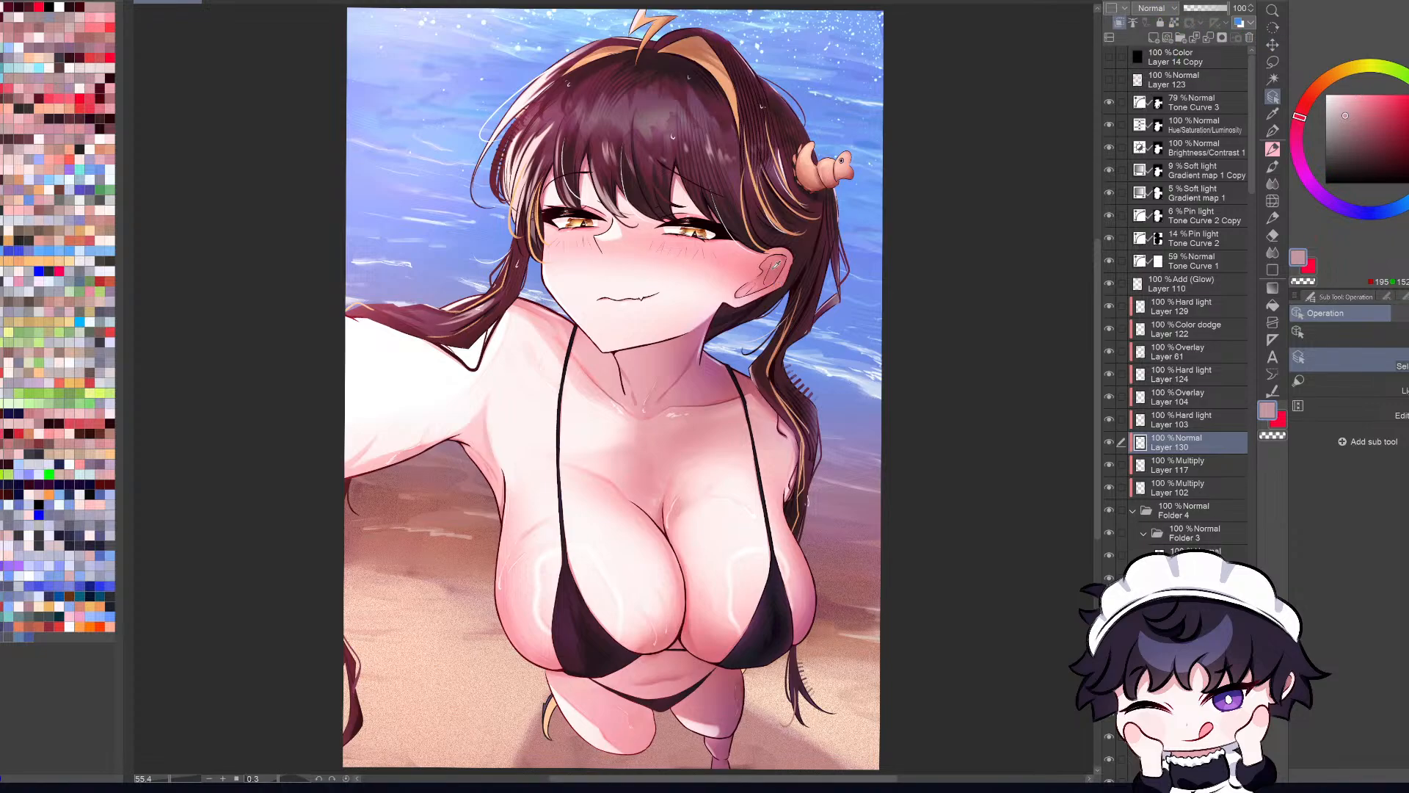
key("c")
key("shift+alt+m")
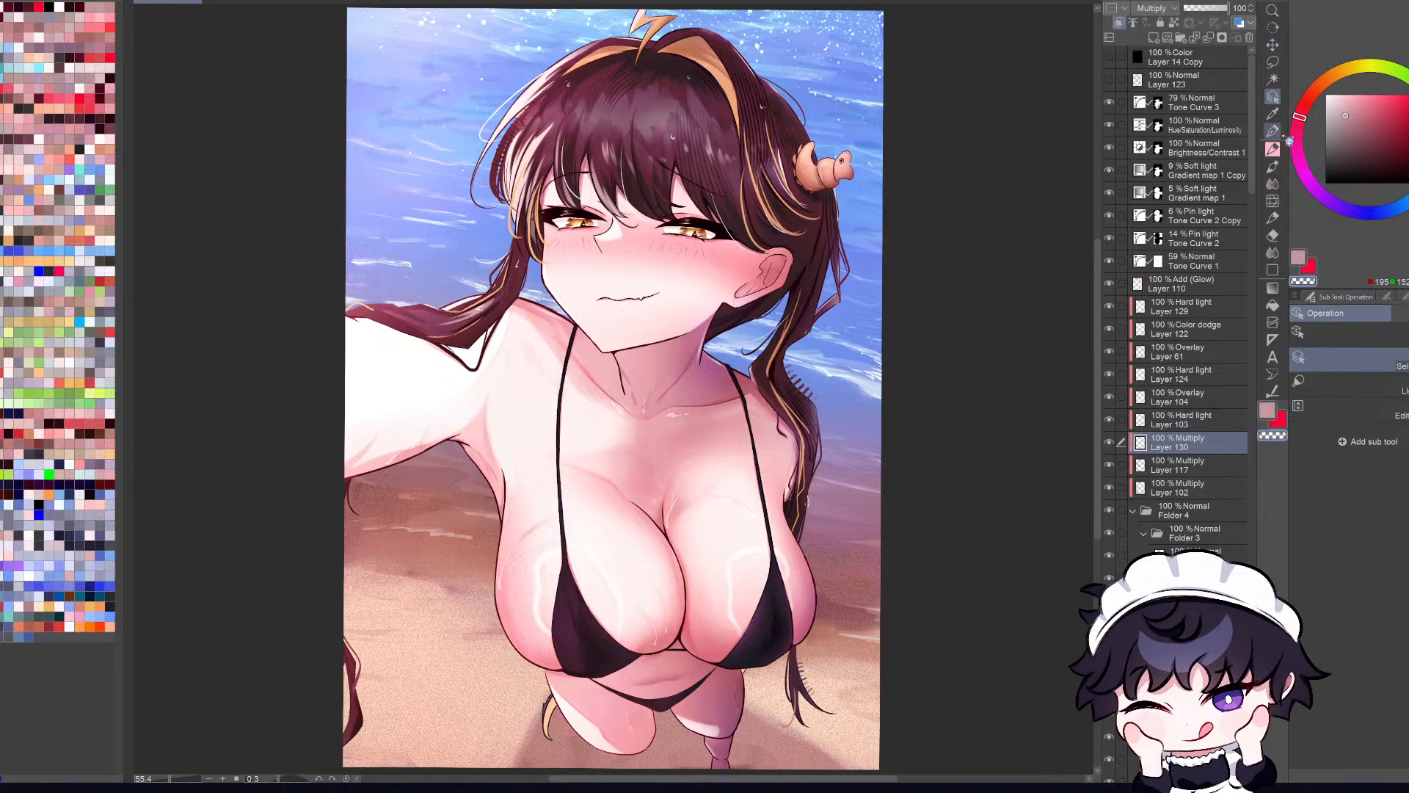
Step: Try shading the inner ear with a darkened red sampled from the ear
left_click(1272, 114)
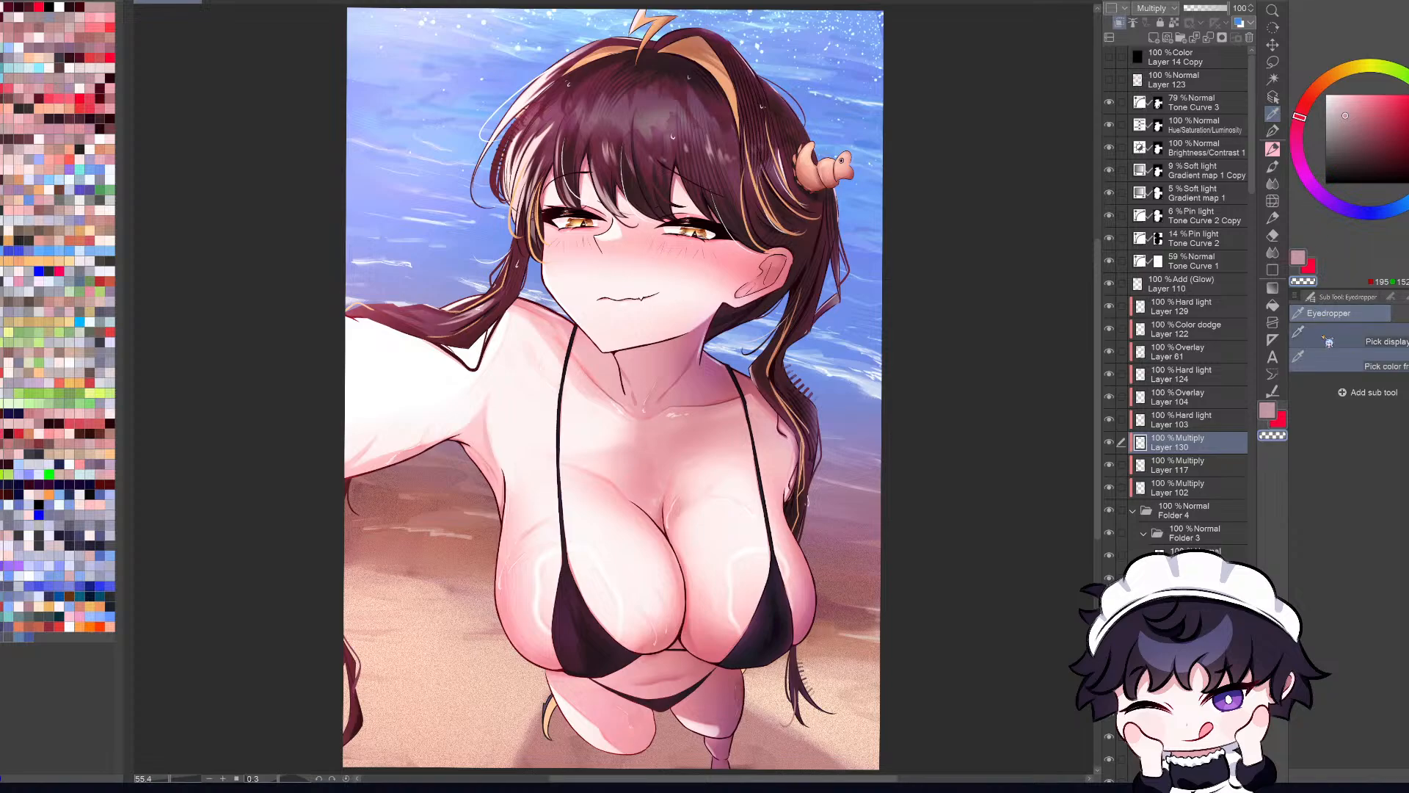
left_click(1350, 336)
left_click(773, 272)
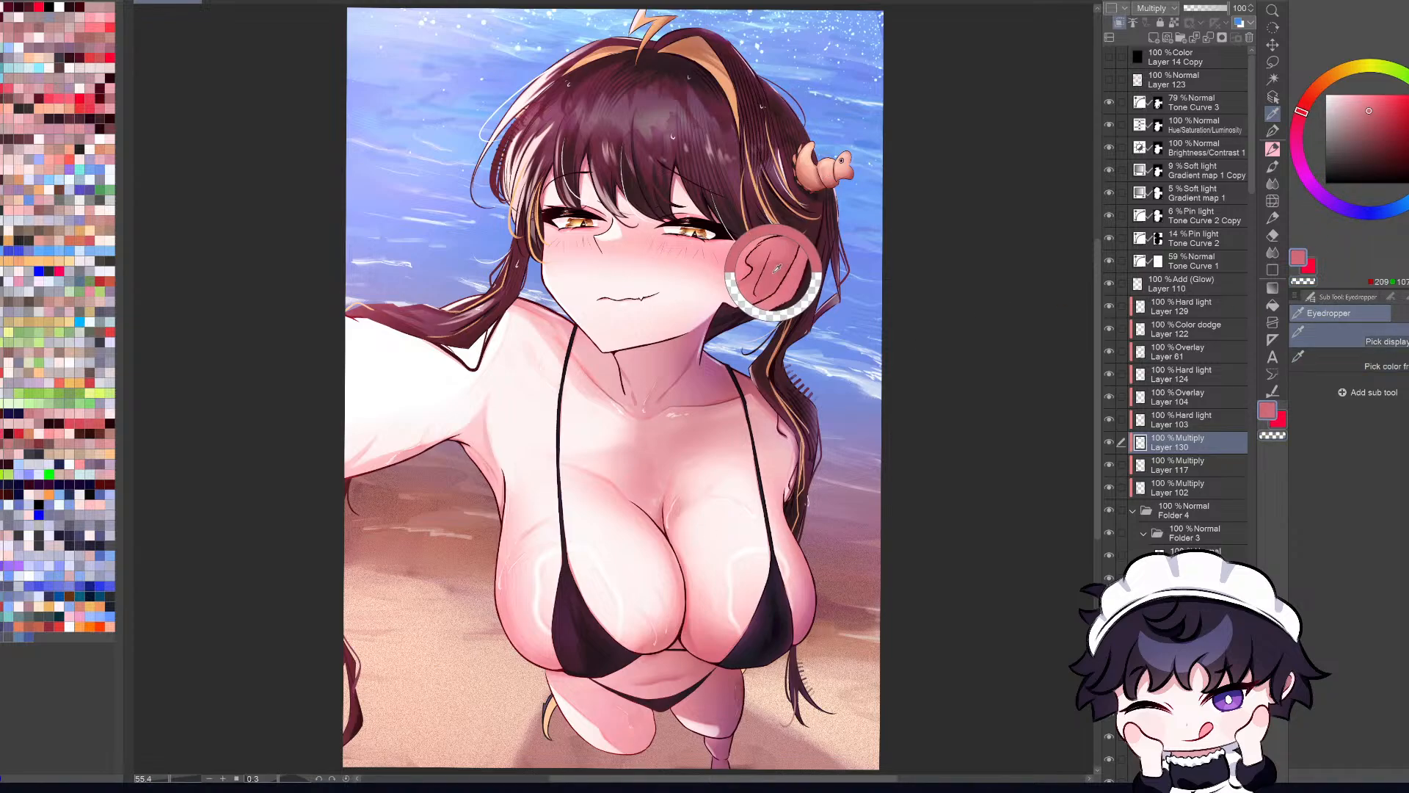
left_click(1361, 124)
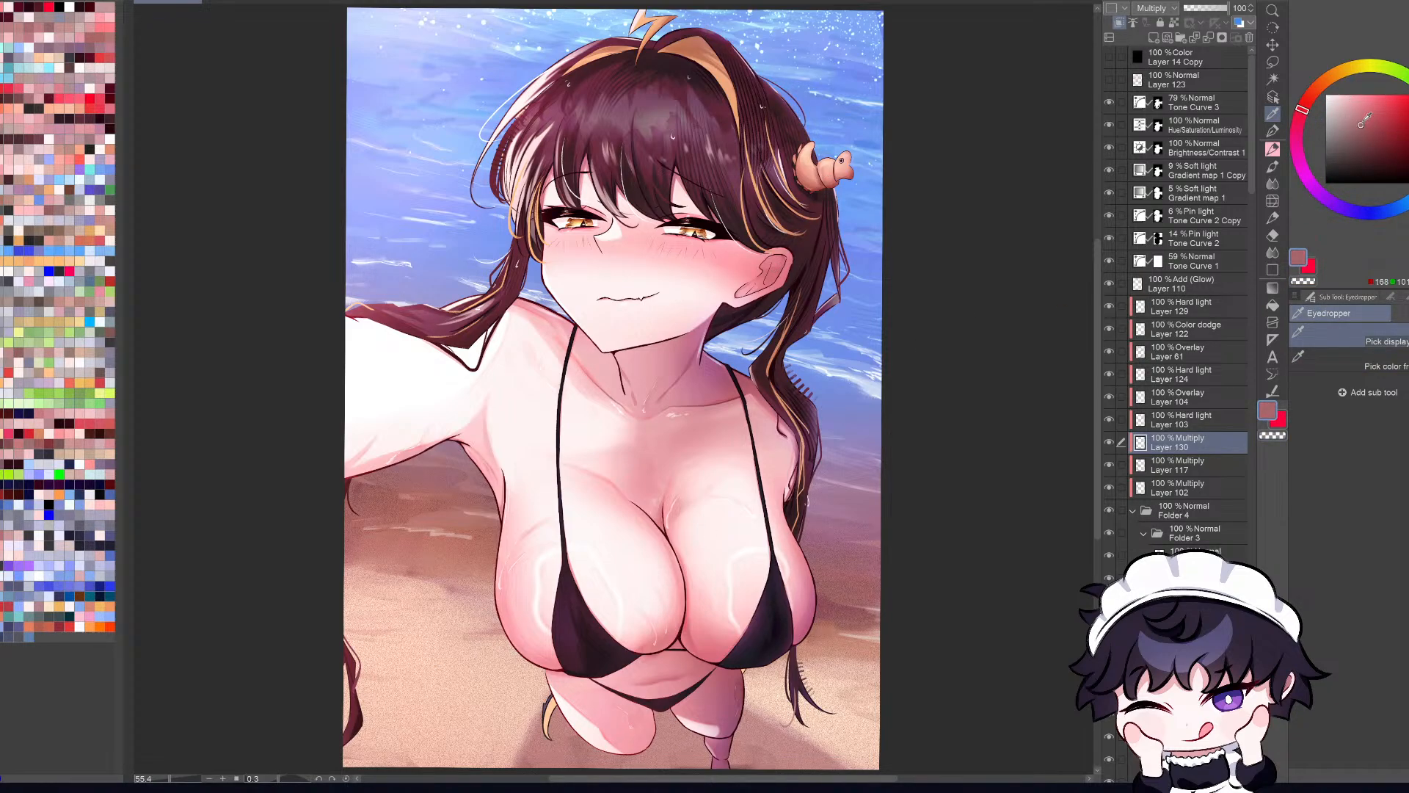
key("b")
mouse_move(770, 273)
left_mouse_down()
mouse_move(753, 298)
mouse_move(812, 248)
mouse_move(767, 272)
mouse_move(784, 289)
mouse_move(777, 321)
mouse_move(753, 297)
mouse_move(770, 264)
left_mouse_up()
scroll(786, 261, "up", 2)
key("ctrl+z")
Step: Choose a light pink and paint shadows into the hollows of the ear on the new Multiply layer
left_click(1335, 108)
key("ctrl+z")
key("ctrl+z")
left_click(1302, 114)
key("ctrl+z")
key("ctrl+z")
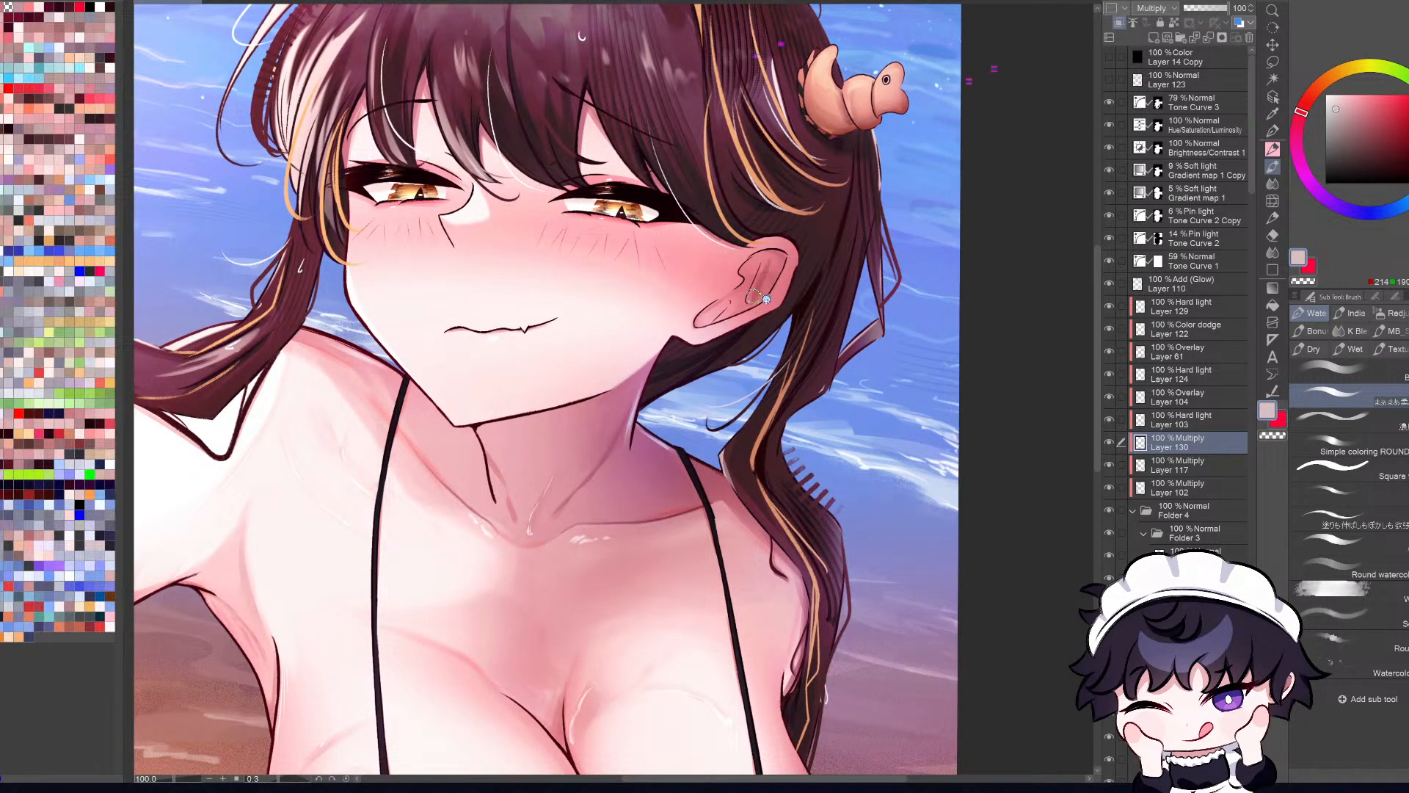
key("h")
key("ctrl+z")
mouse_move(527, 324)
left_mouse_down()
mouse_move(506, 306)
mouse_move(521, 315)
left_mouse_up()
key("h")
mouse_move(764, 270)
left_mouse_down()
mouse_move(752, 297)
mouse_move(779, 256)
left_mouse_up()
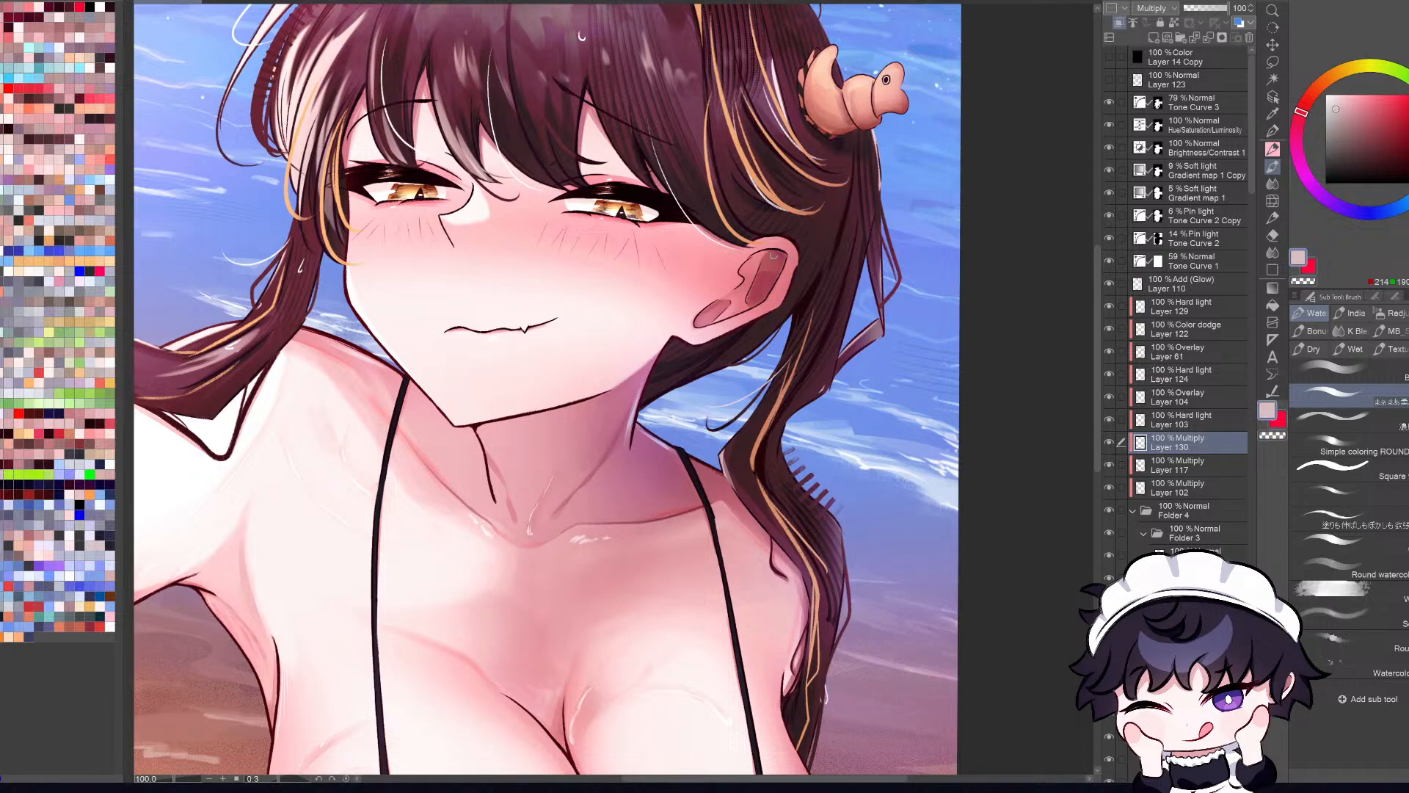
Step: Review the ear shading within the whole illustration in both mirrored and normal orientation
key("c")
scroll(756, 282, "down", 5)
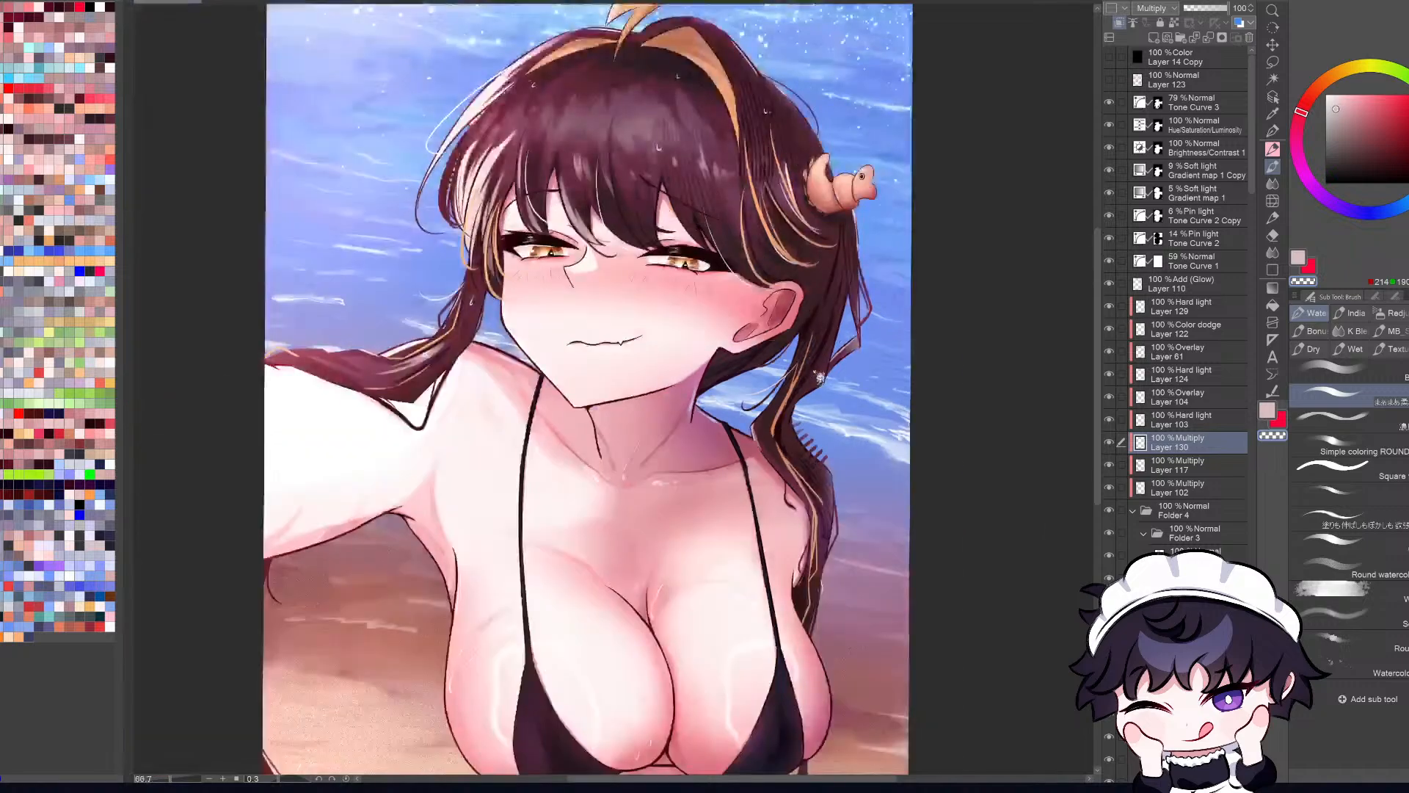
key("b")
key("b")
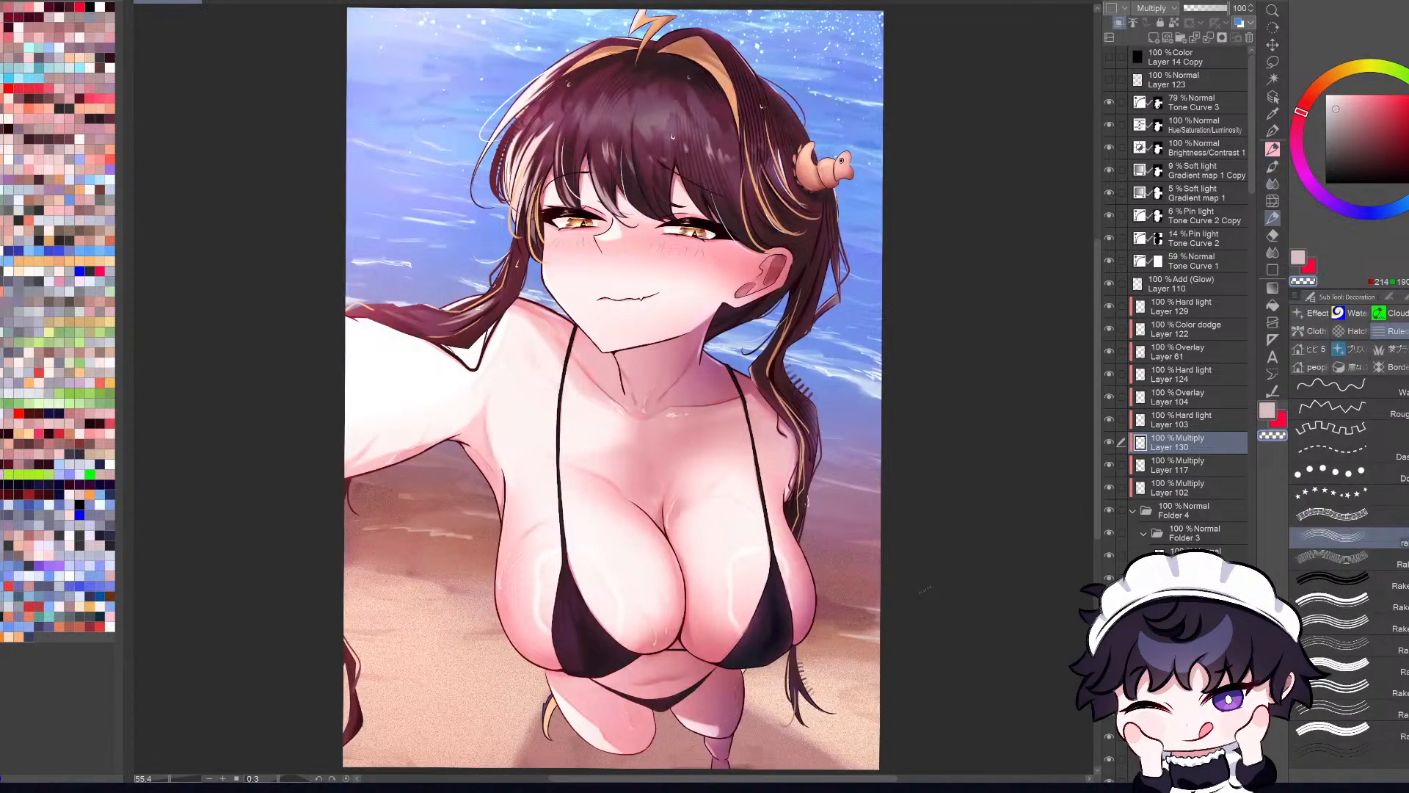
key("b")
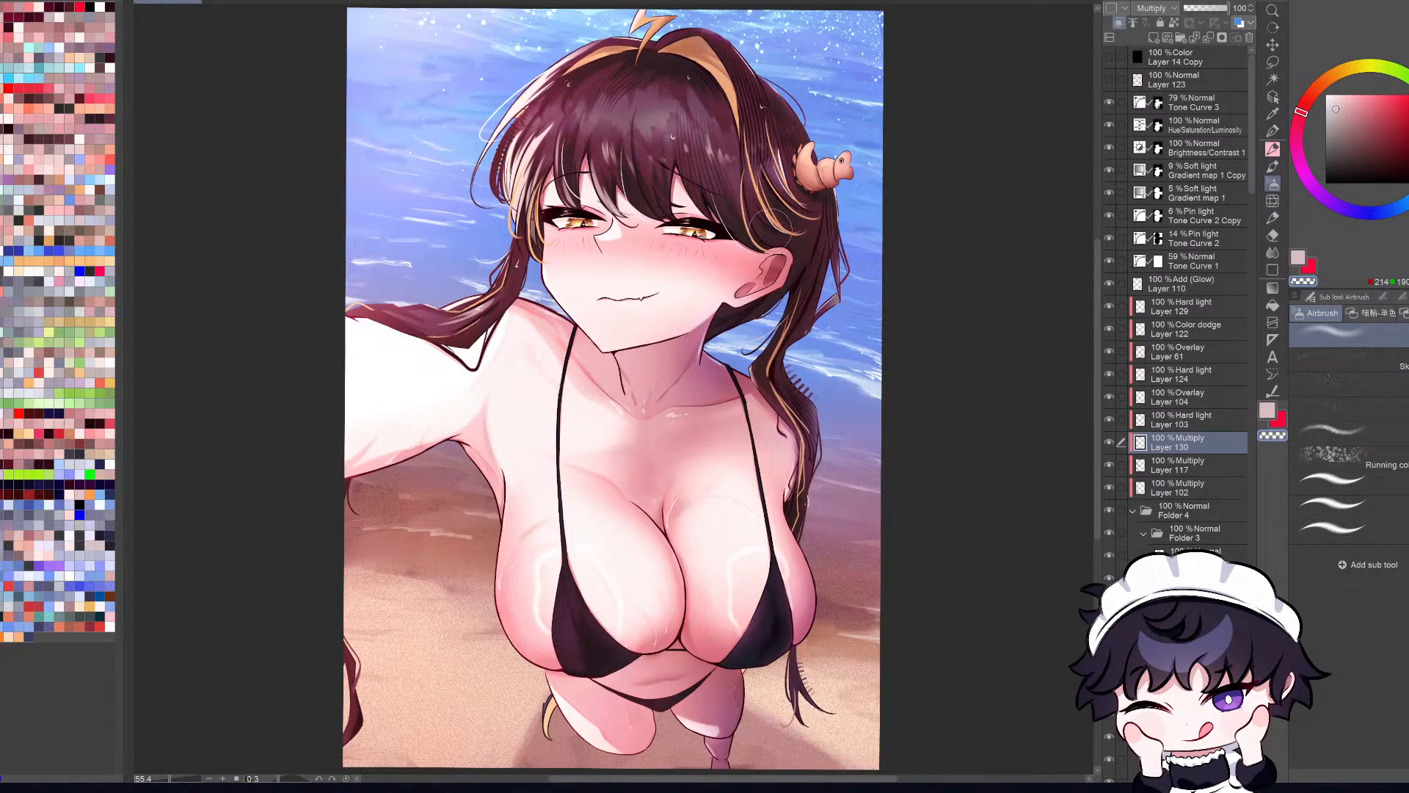
key("h")
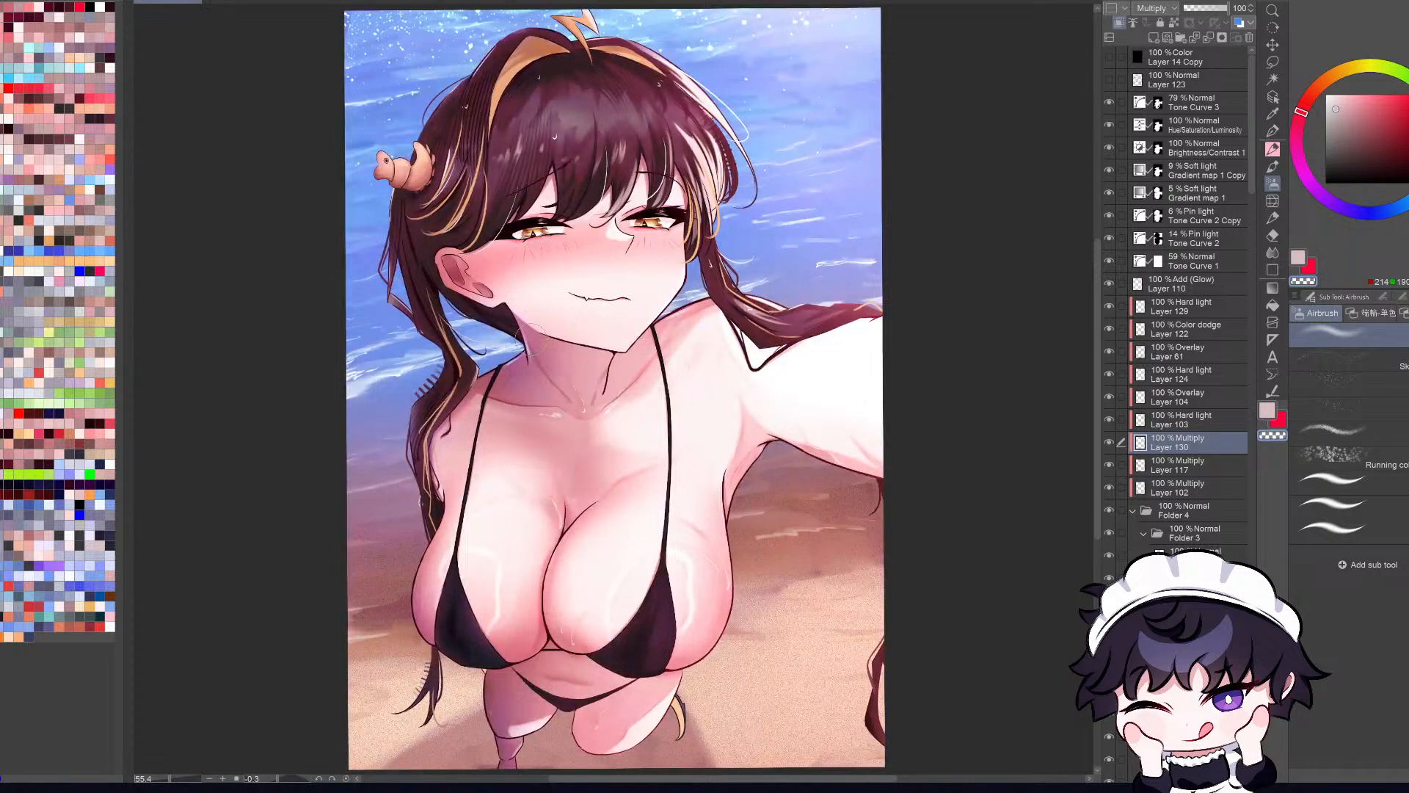
key("h")
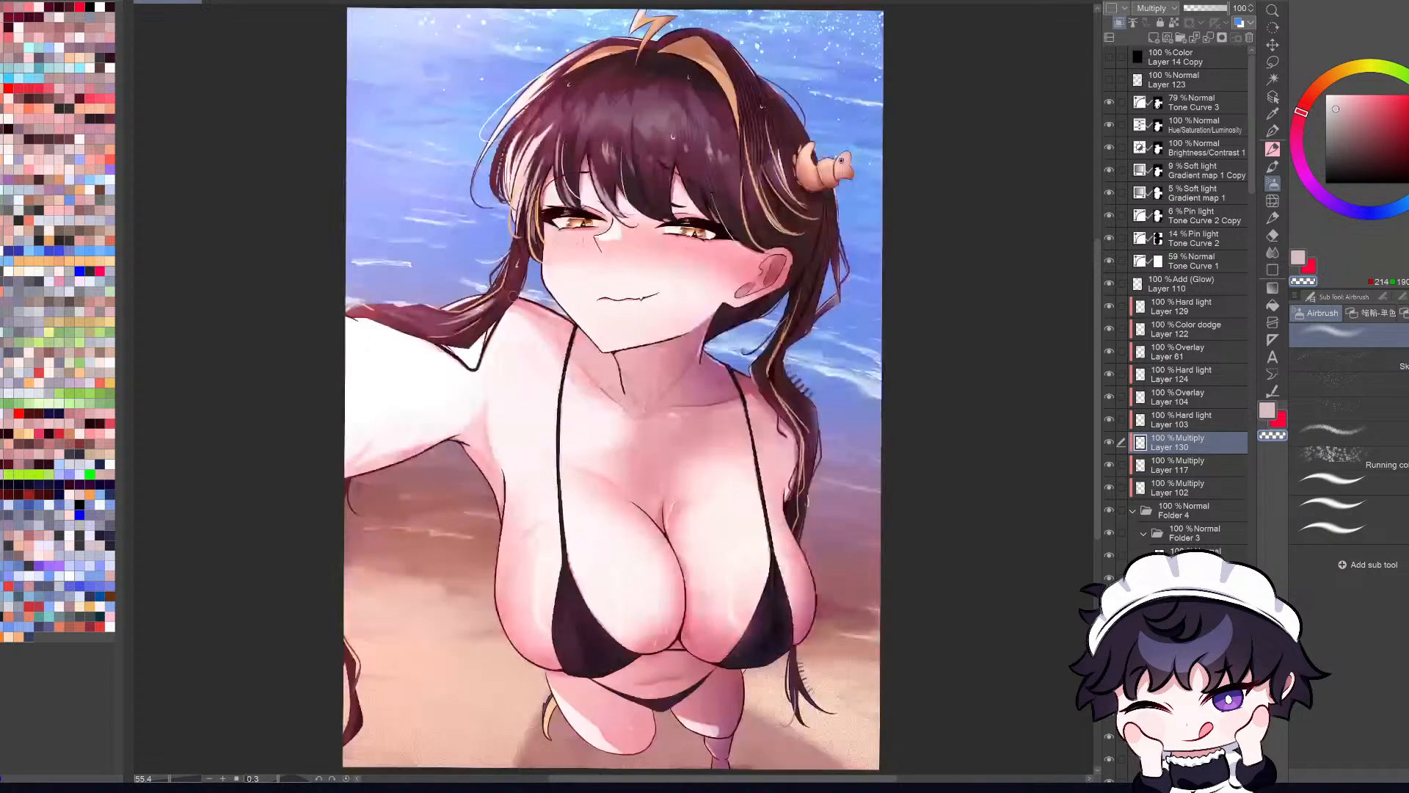
key("h")
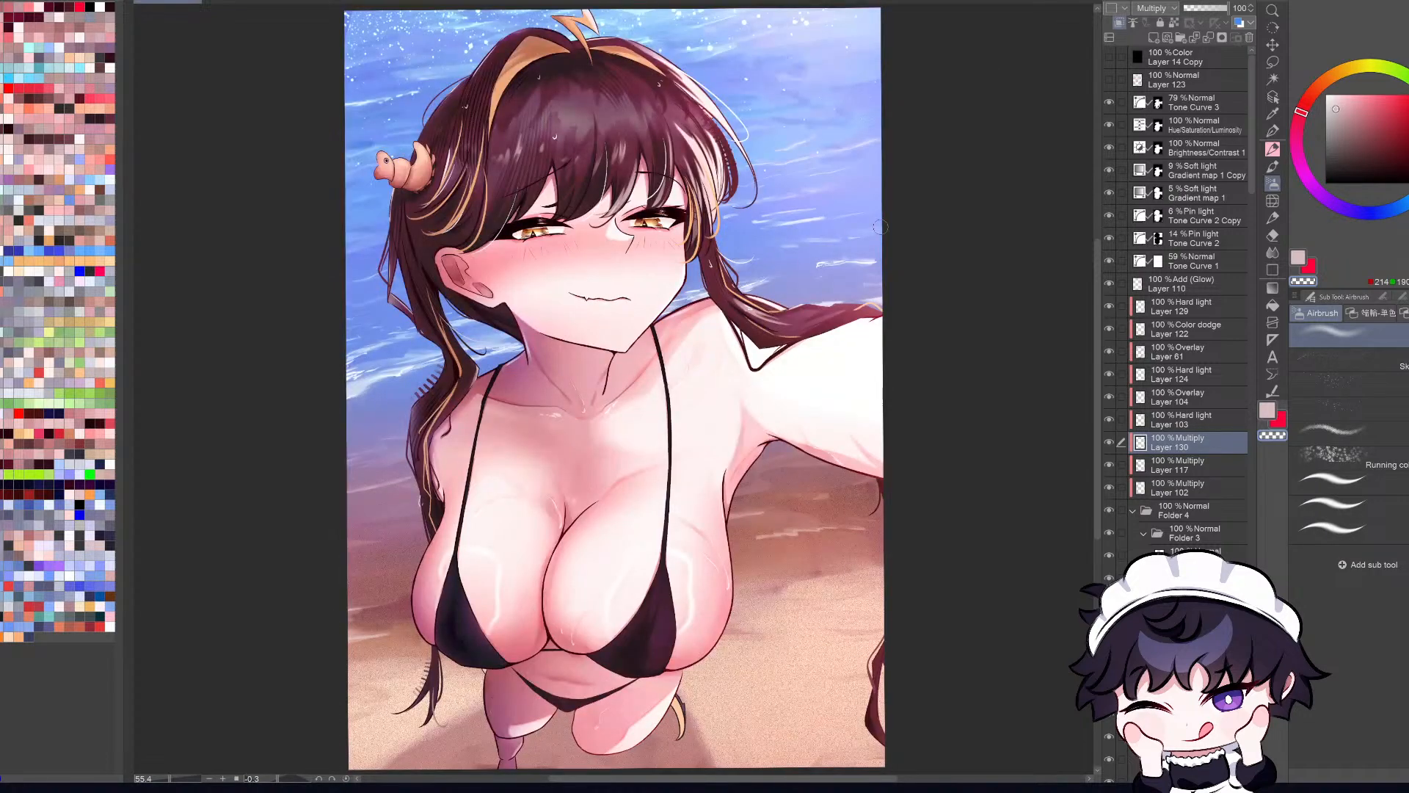
key("h")
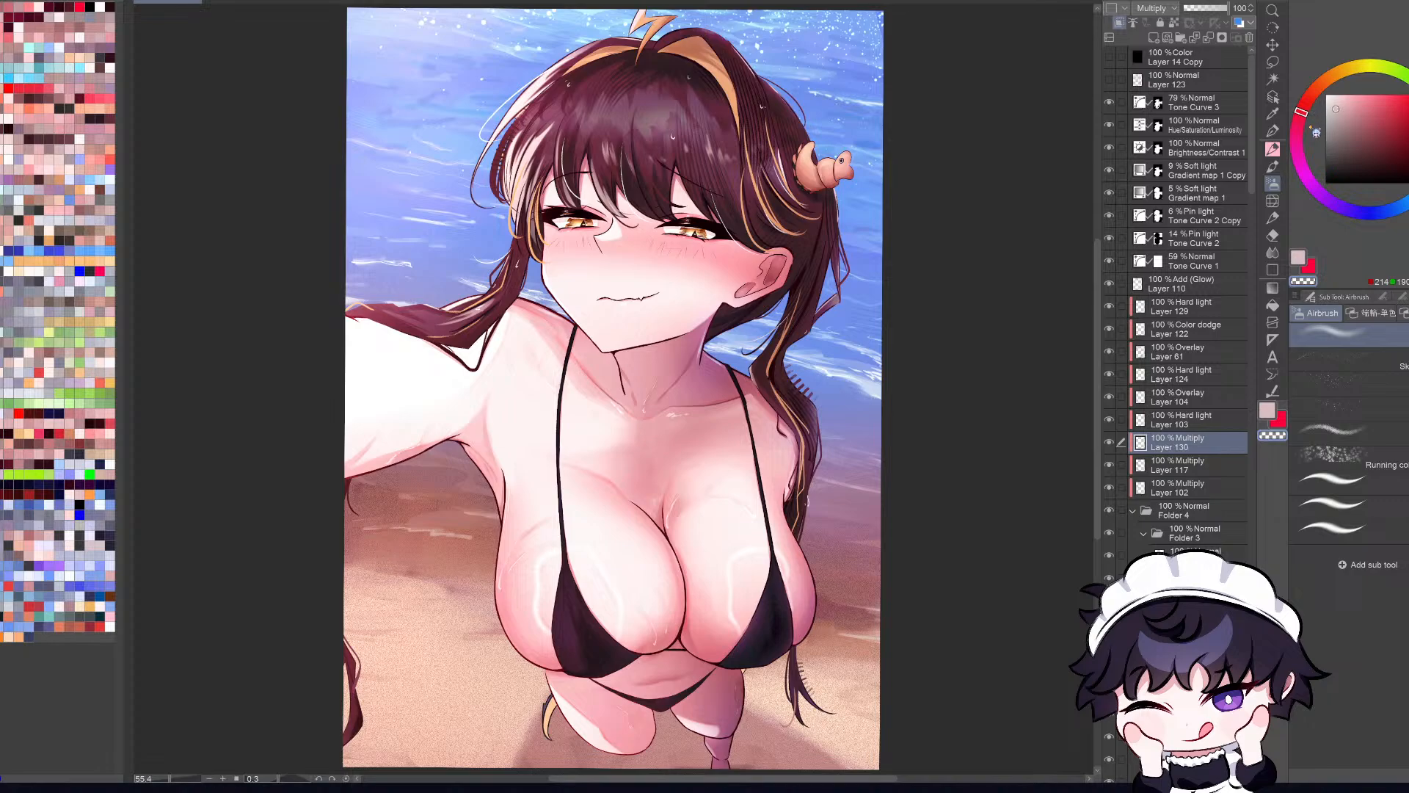
Step: Shift the paint color's hue slightly toward pink and check the illustration mirrored and at reduced size
left_click(1299, 119)
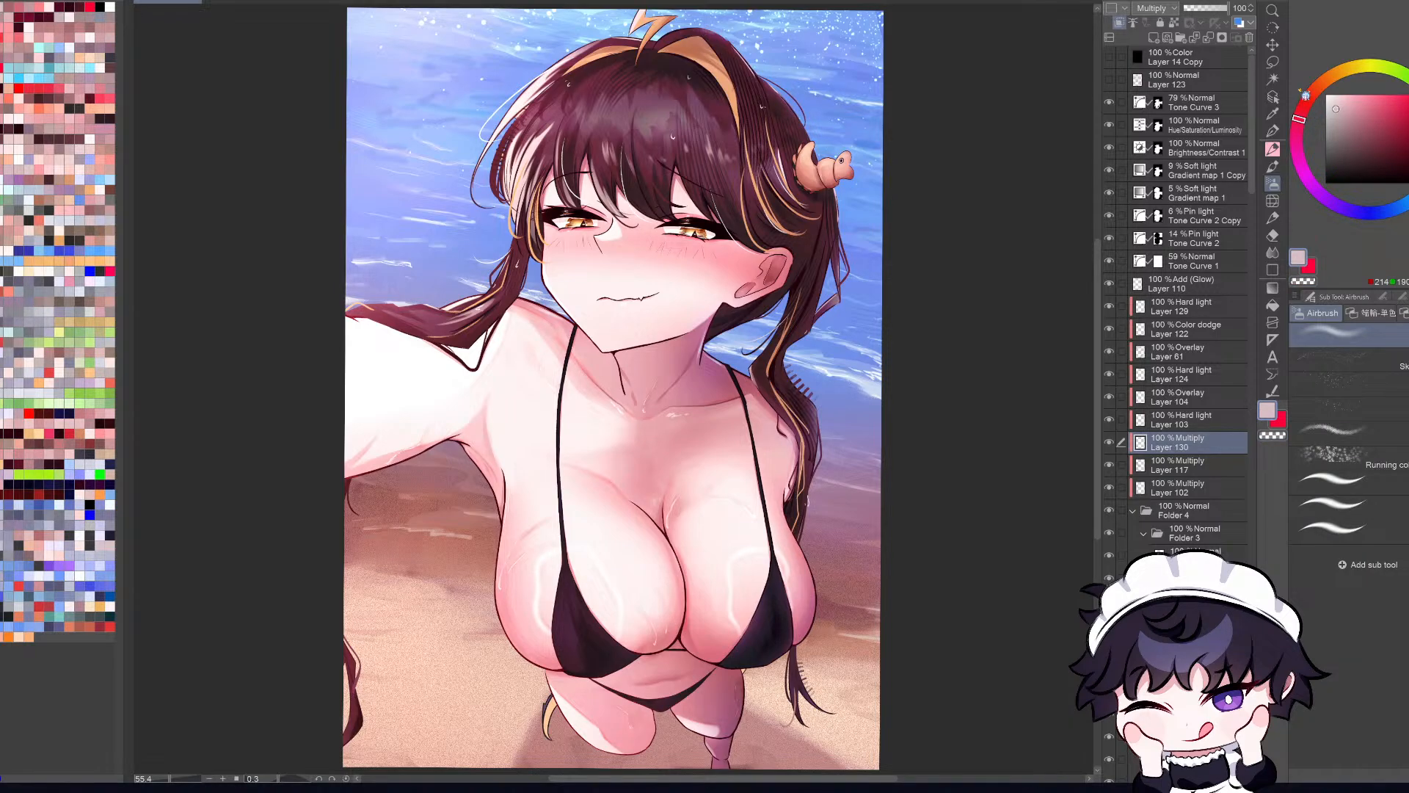
left_click(1298, 130)
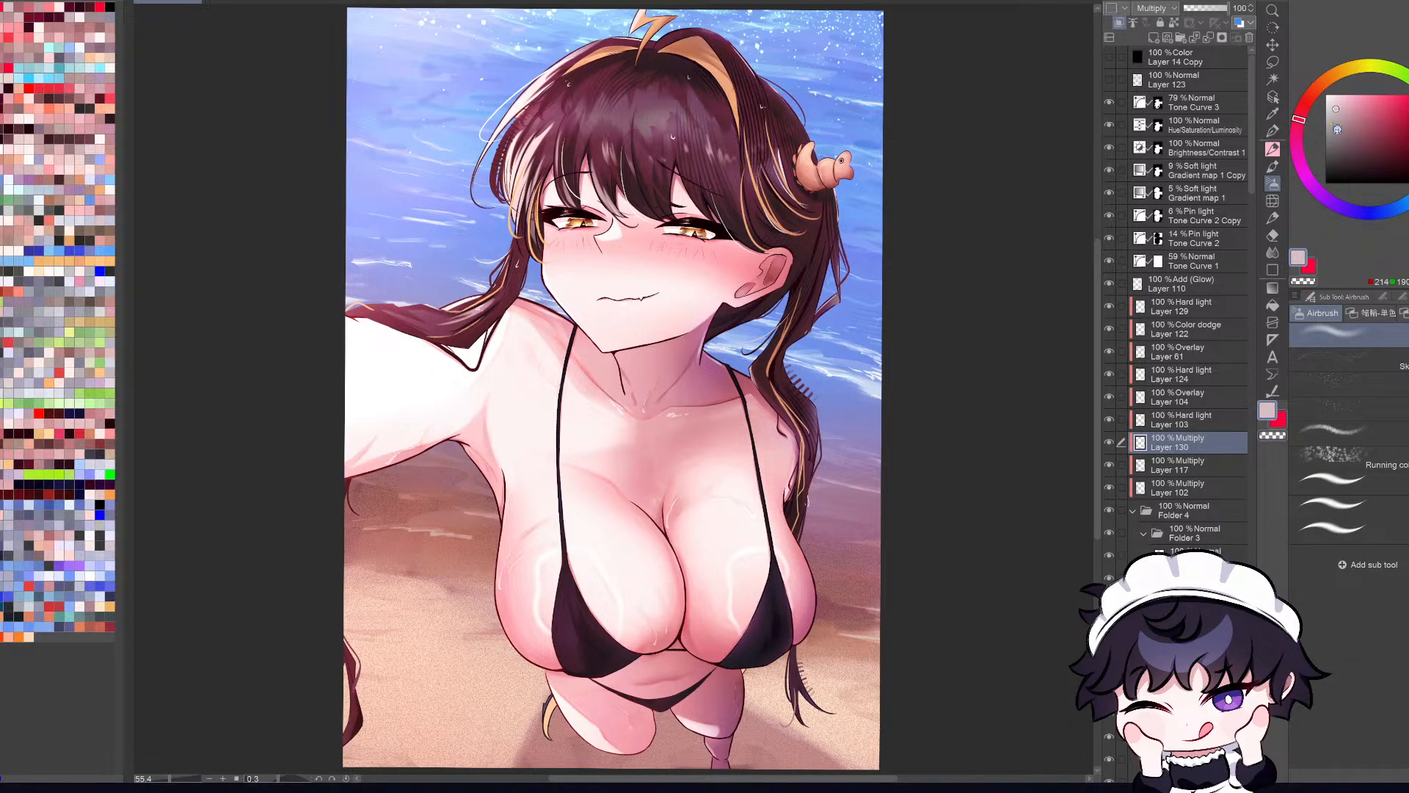
key("h")
key("h")
key("ctrl+minus")
key("ctrl+minus")
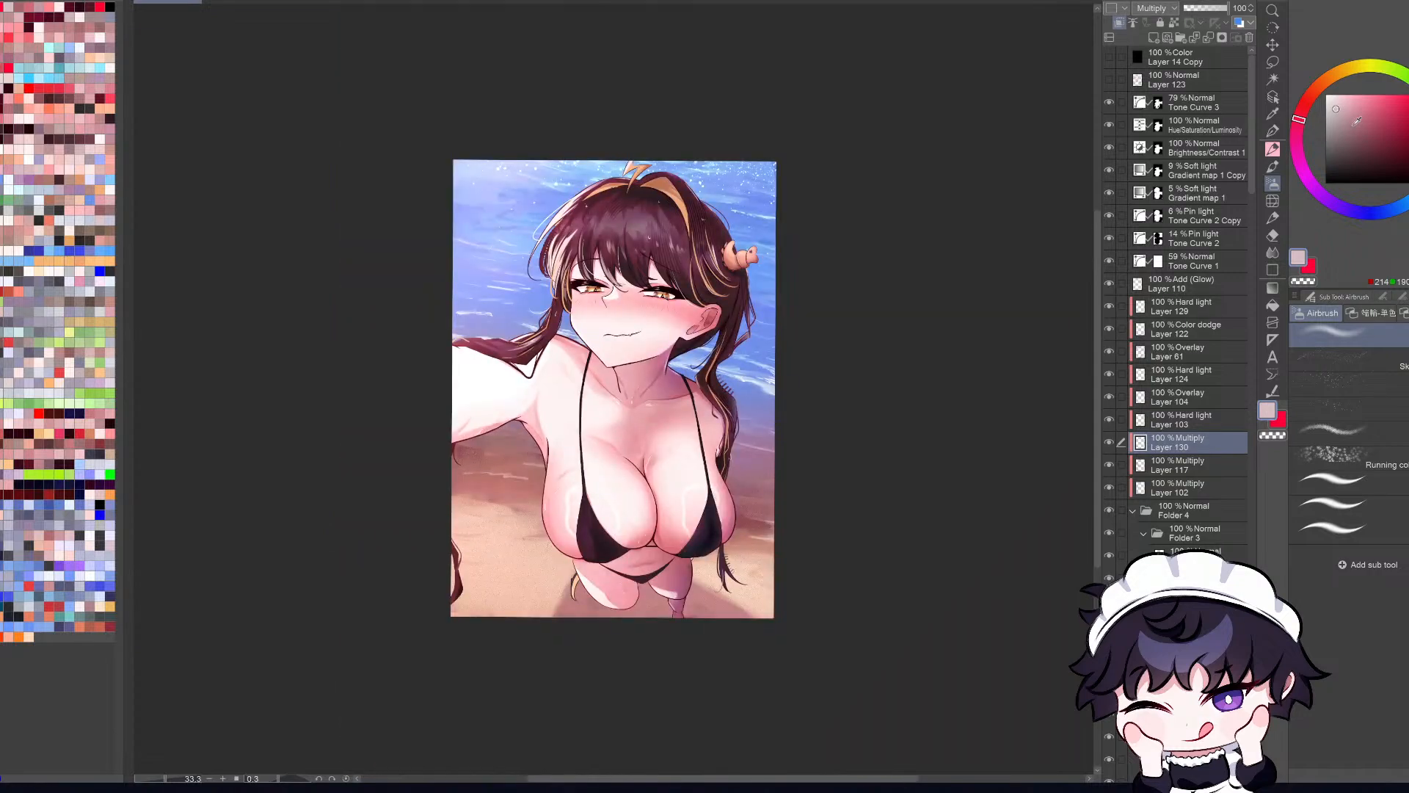
Step: Lower the ear shading layer's opacity to 83% and compare the ear with the layer hidden and shown
key("ctrl+0")
left_click_drag(1210, 9, 1240, 20)
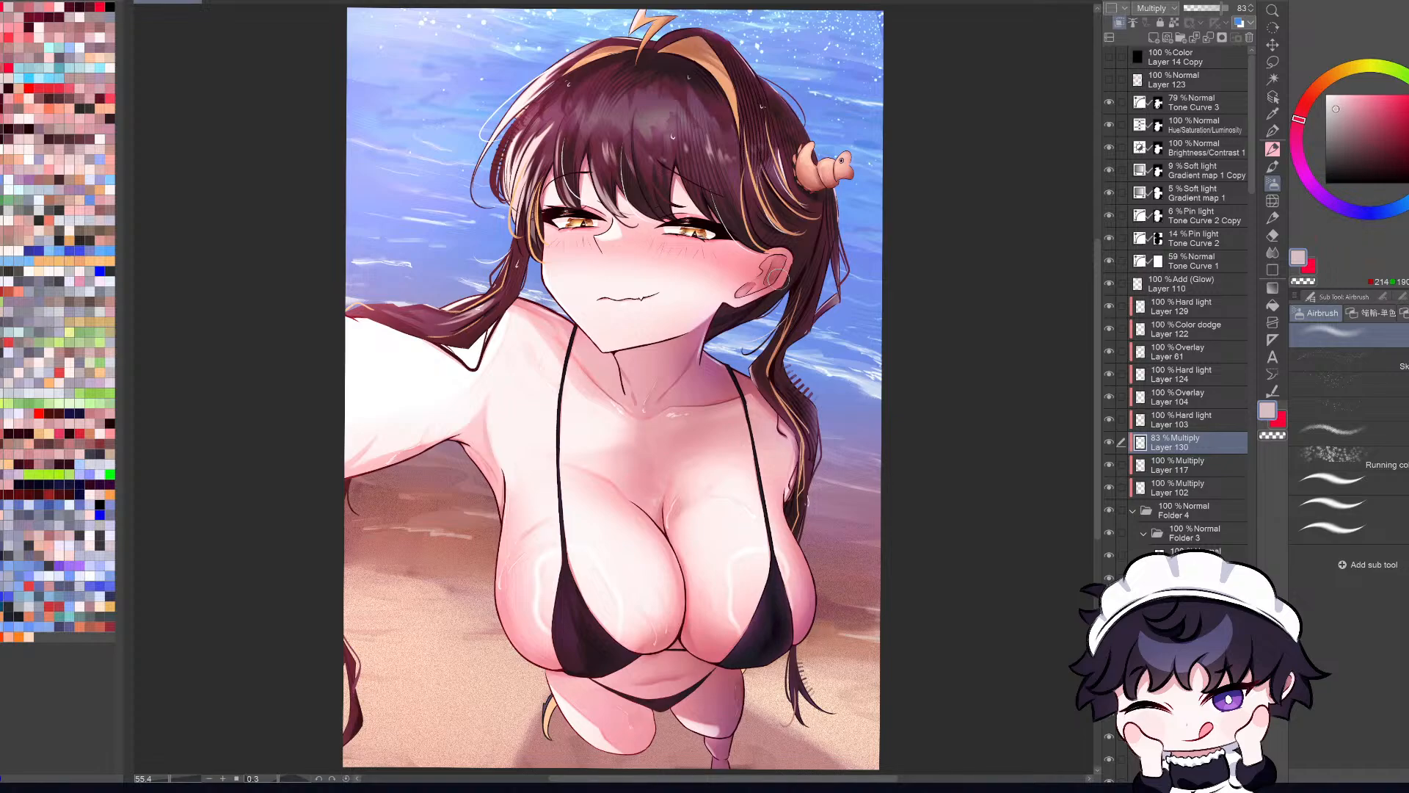
left_click(1110, 442)
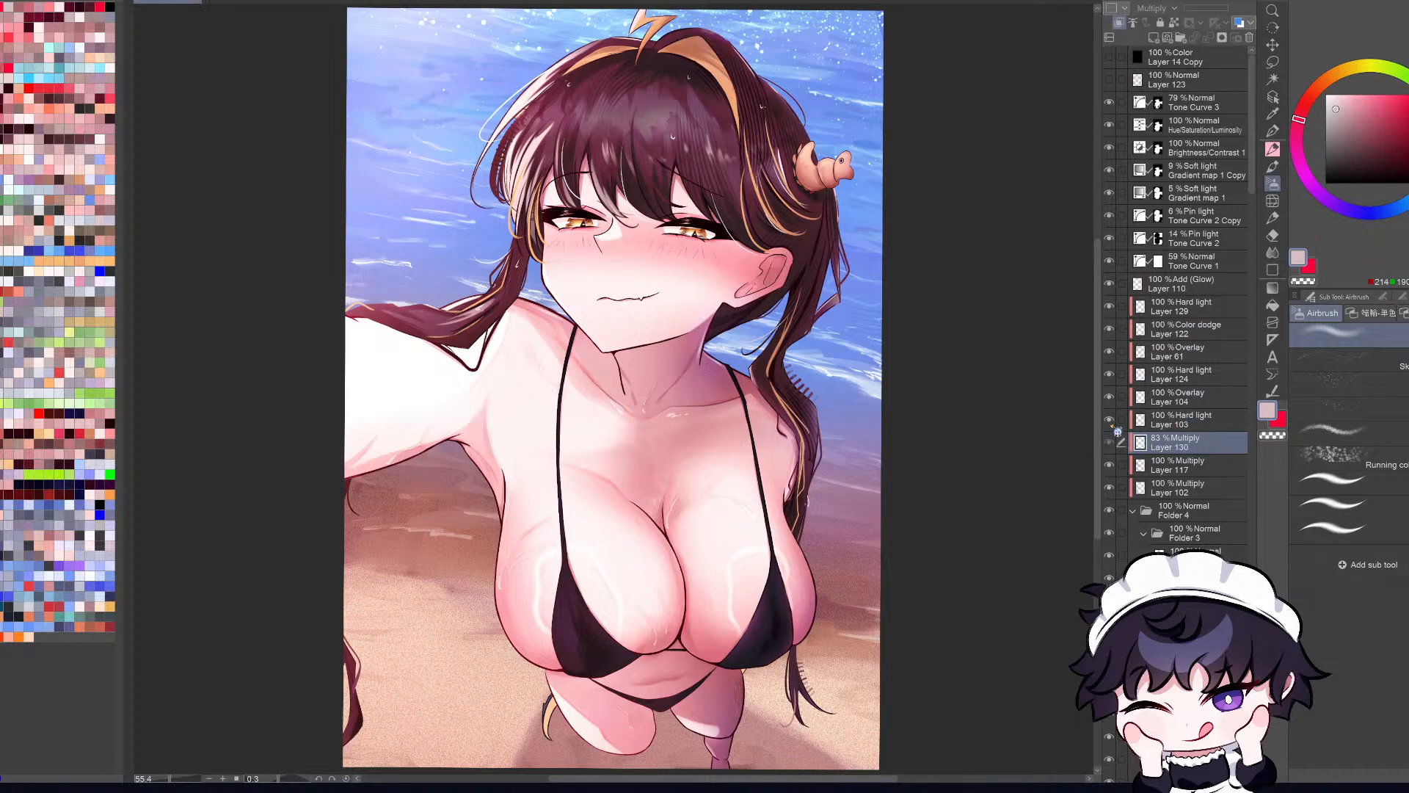
left_click(1110, 442)
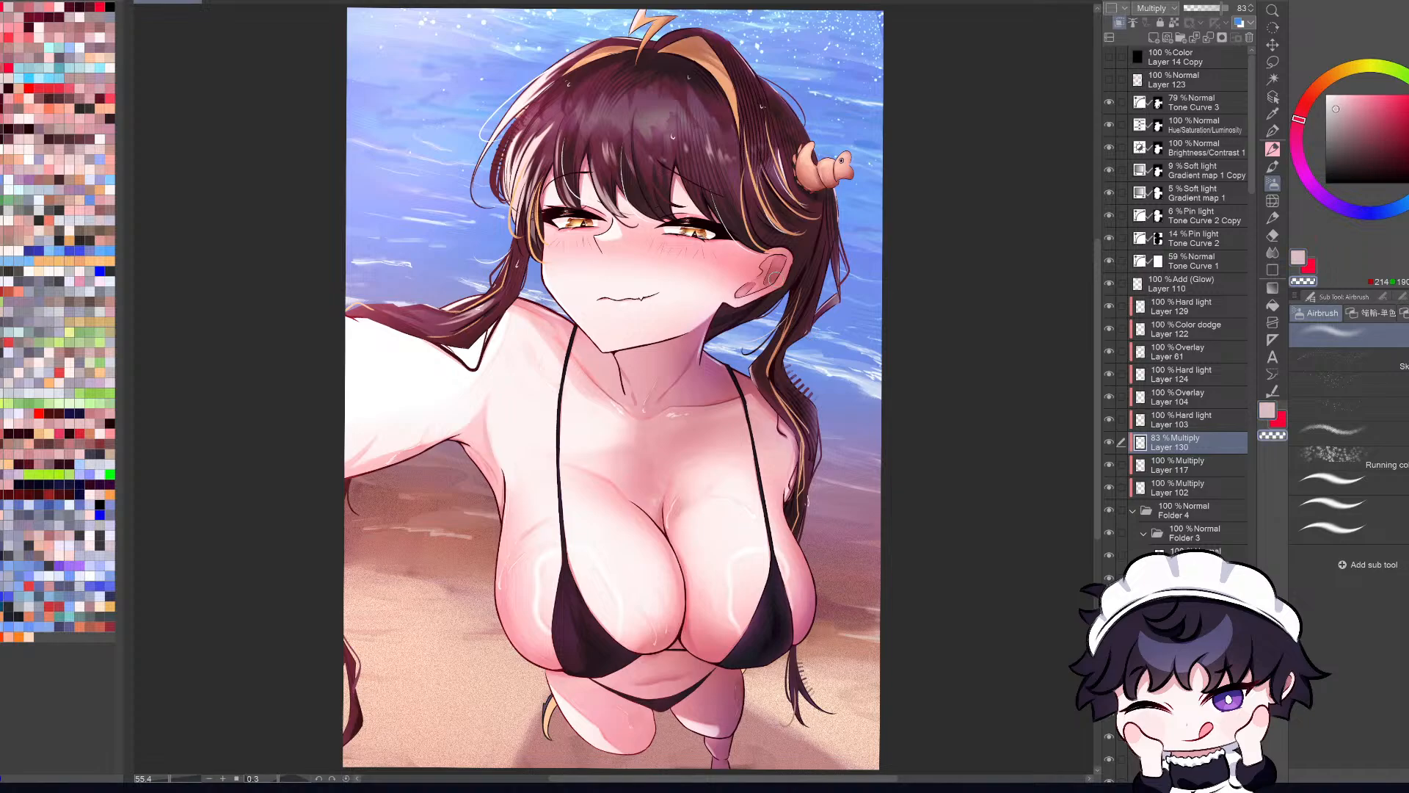
Step: Examine the softened ear shading in the full-color illustration, in both orientations and at several sizes
key("h")
key("h")
key("h")
key("h")
key("ctrl+minus")
key("ctrl+minus")
left_click(1273, 97)
key("ctrl+plus")
key("ctrl+plus")
key("h")
key("h")
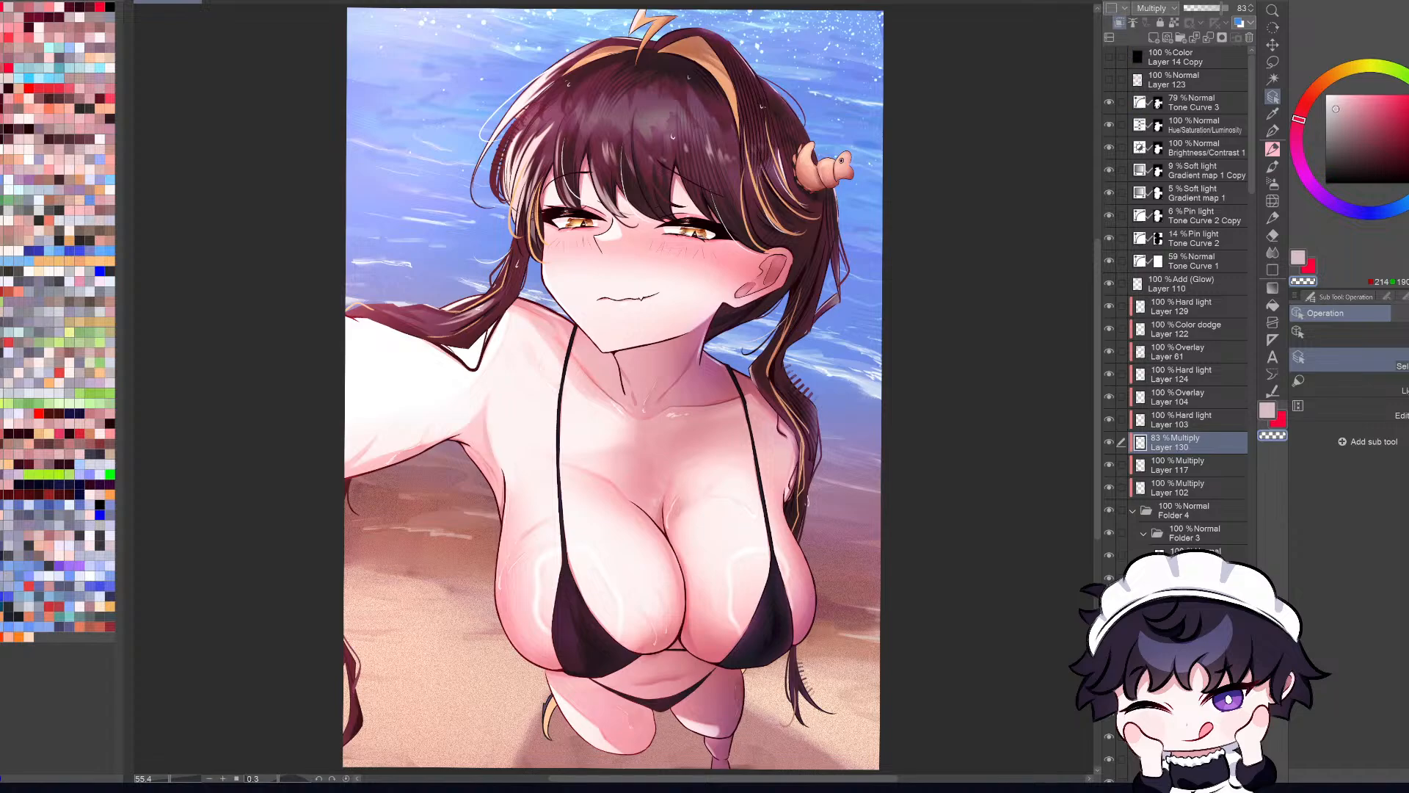
Step: Show the Layer 14 Copy color layer to check the illustration's grayscale values, and hide it again
left_click(1109, 57)
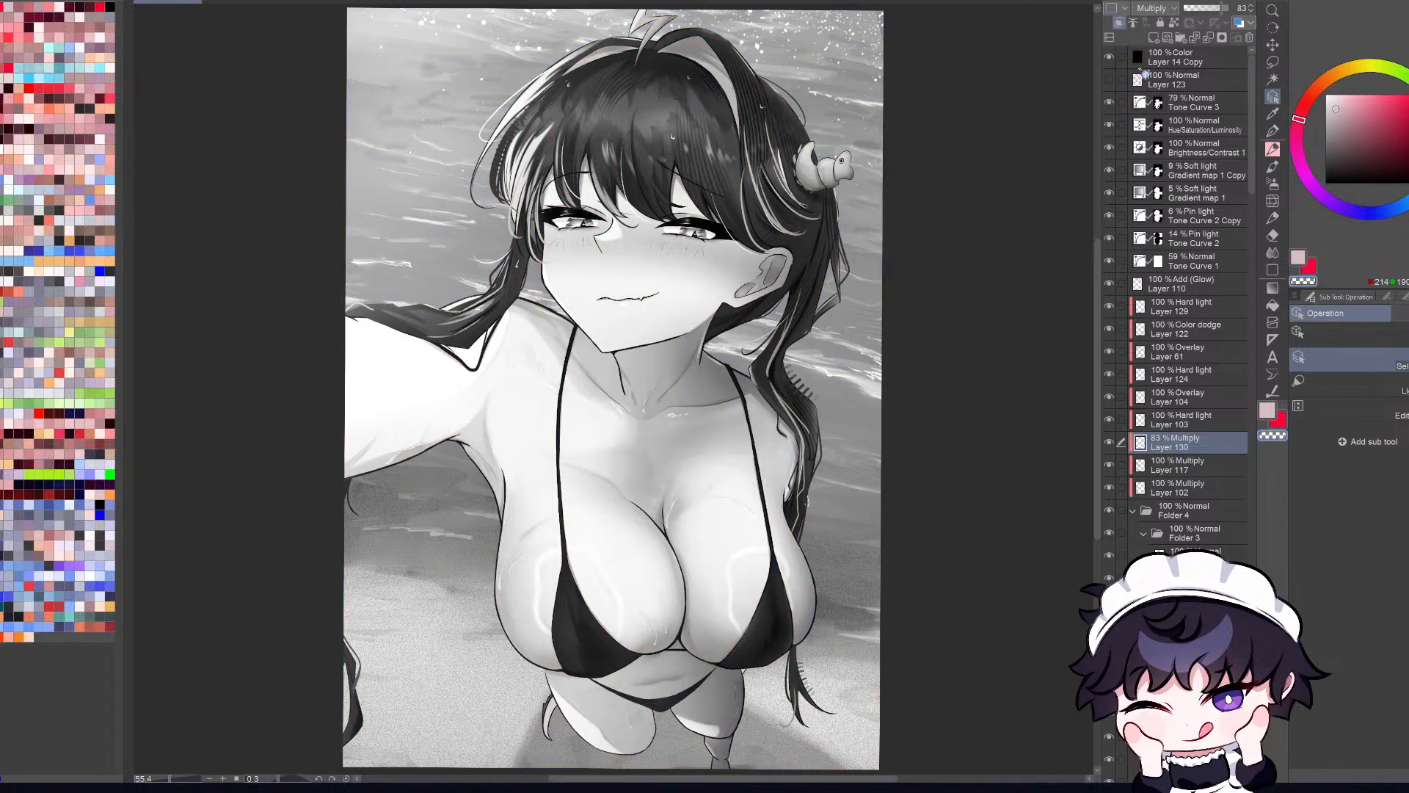
scroll(776, 442, "down", 4)
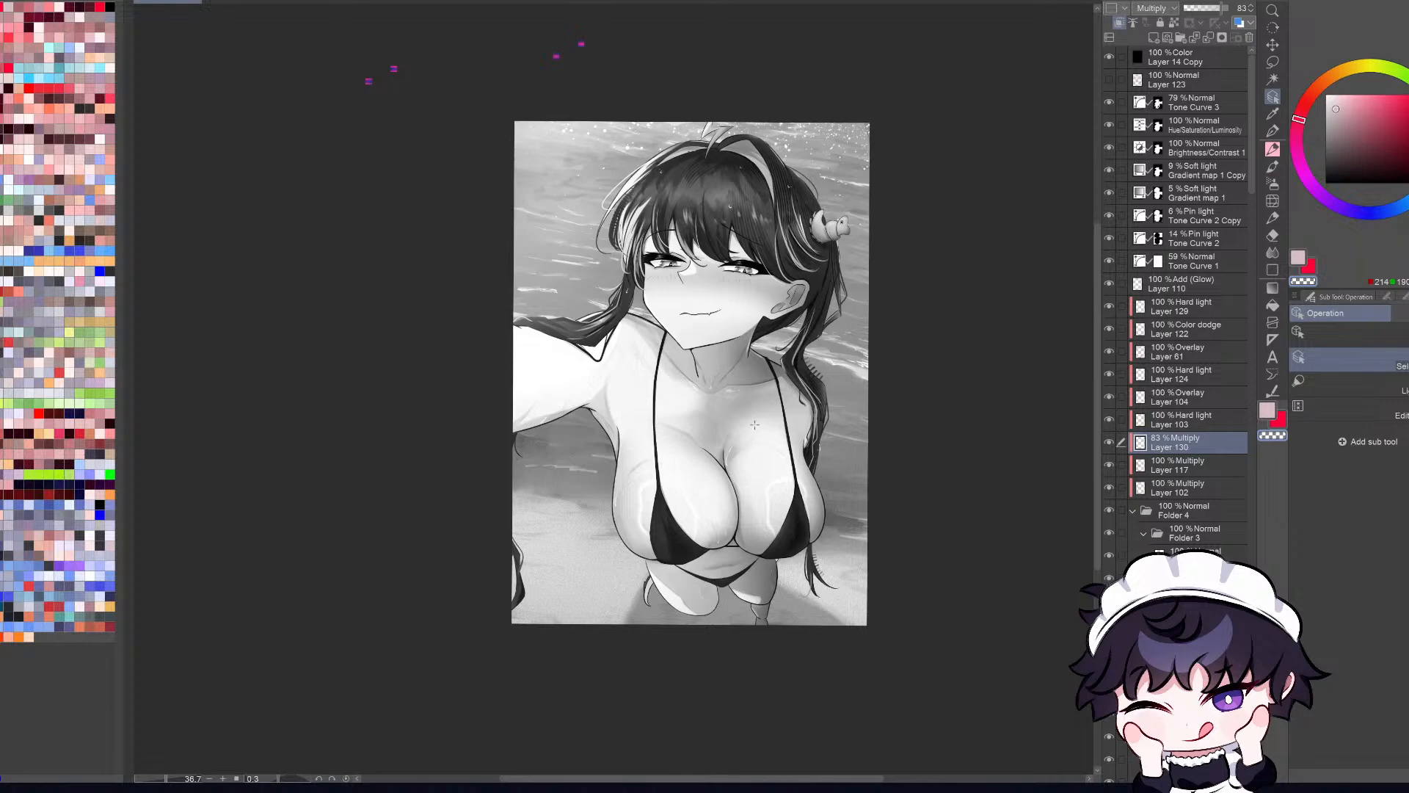
scroll(753, 425, "up", 2)
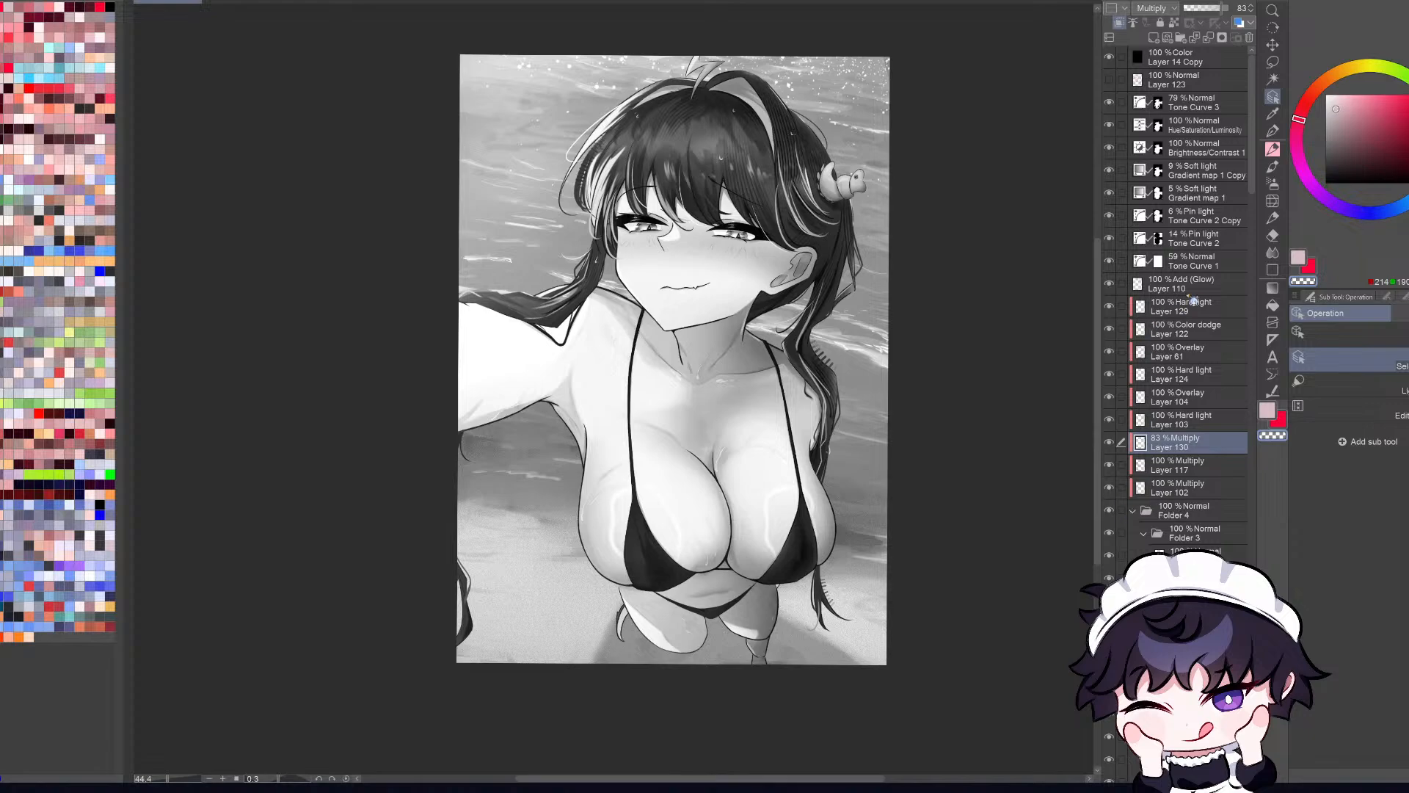
left_click(1109, 58)
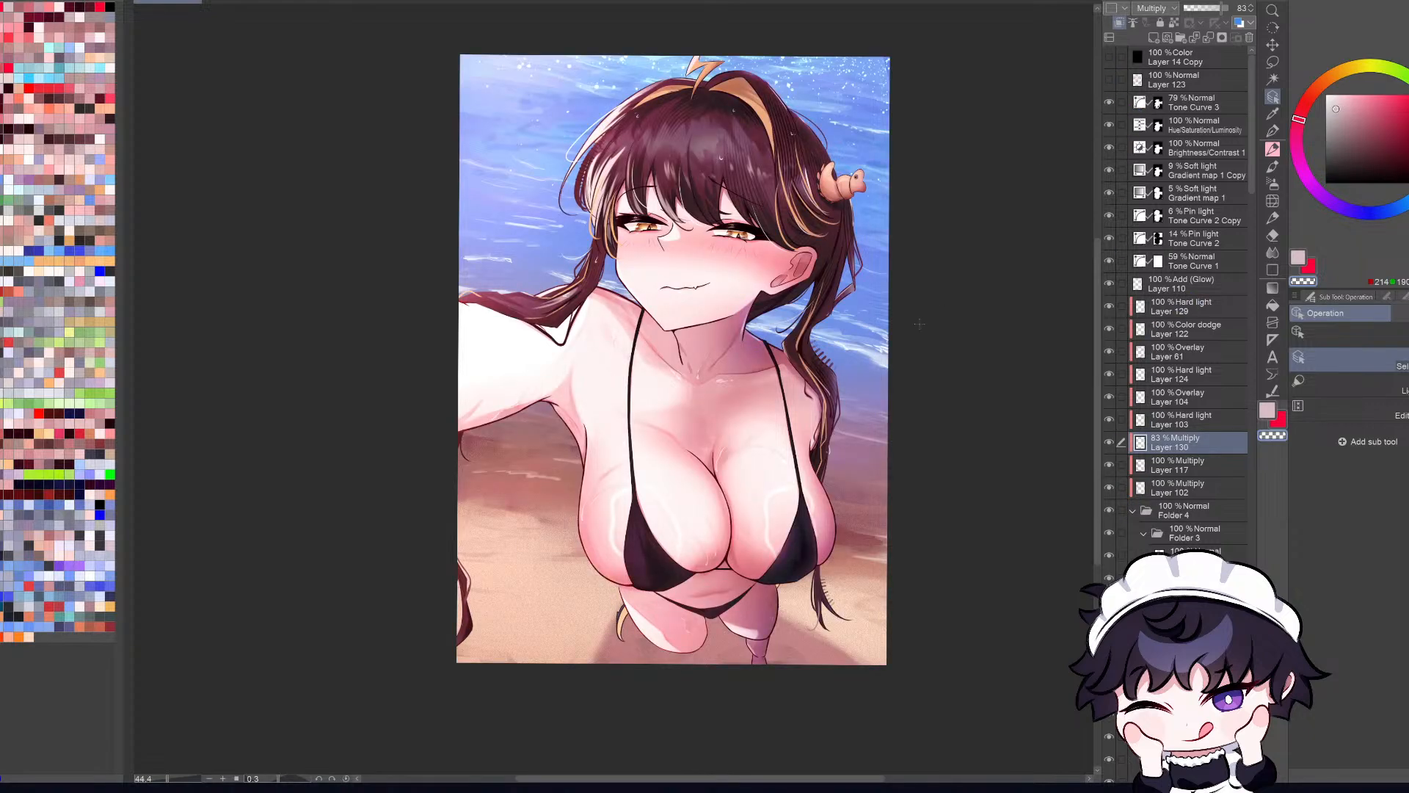
Step: Examine the full-color balance of the whole illustration from a distance and up close, in both orientations
scroll(920, 324, "down", 1)
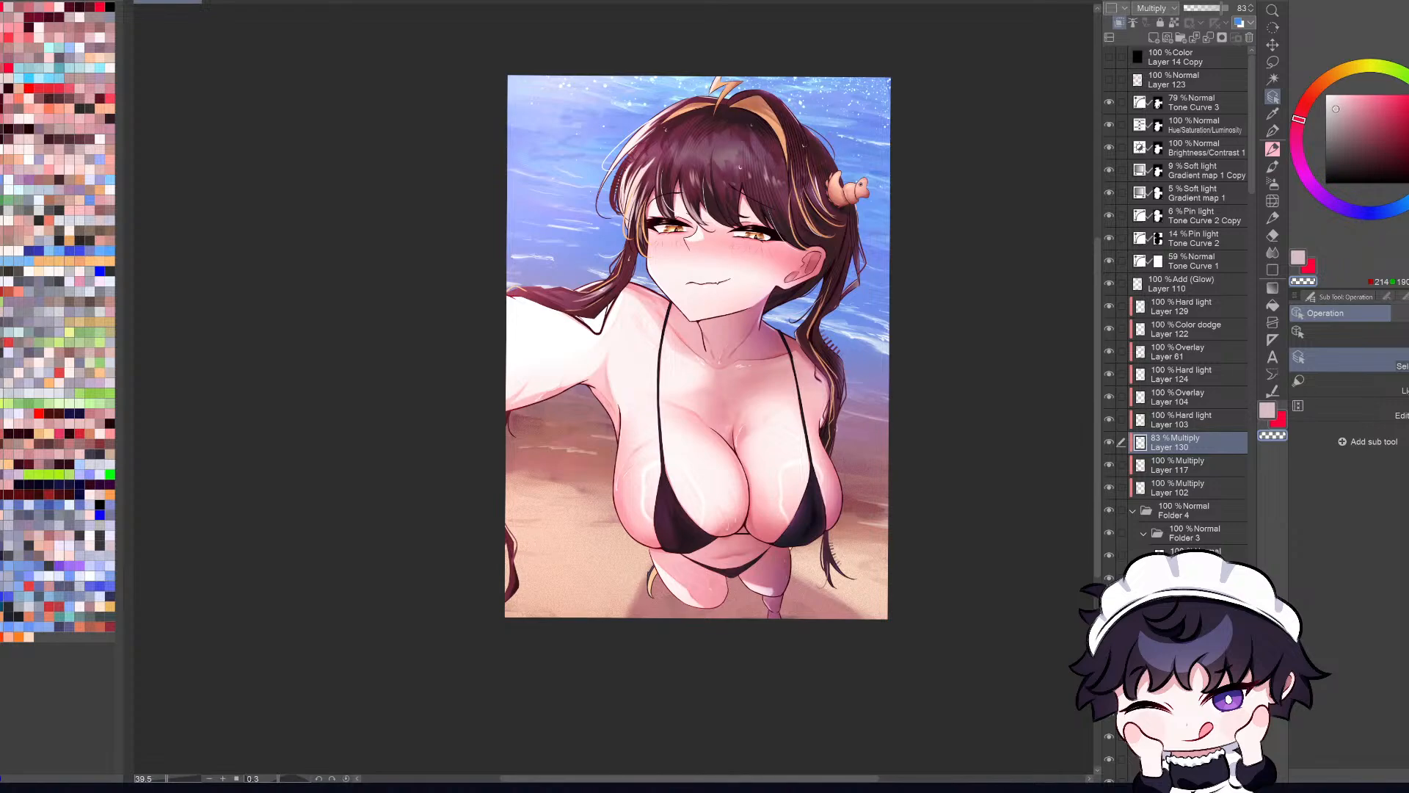
key("h")
key("h")
key("ctrl+minus")
key("ctrl+minus")
key("ctrl+minus")
key("ctrl+minus")
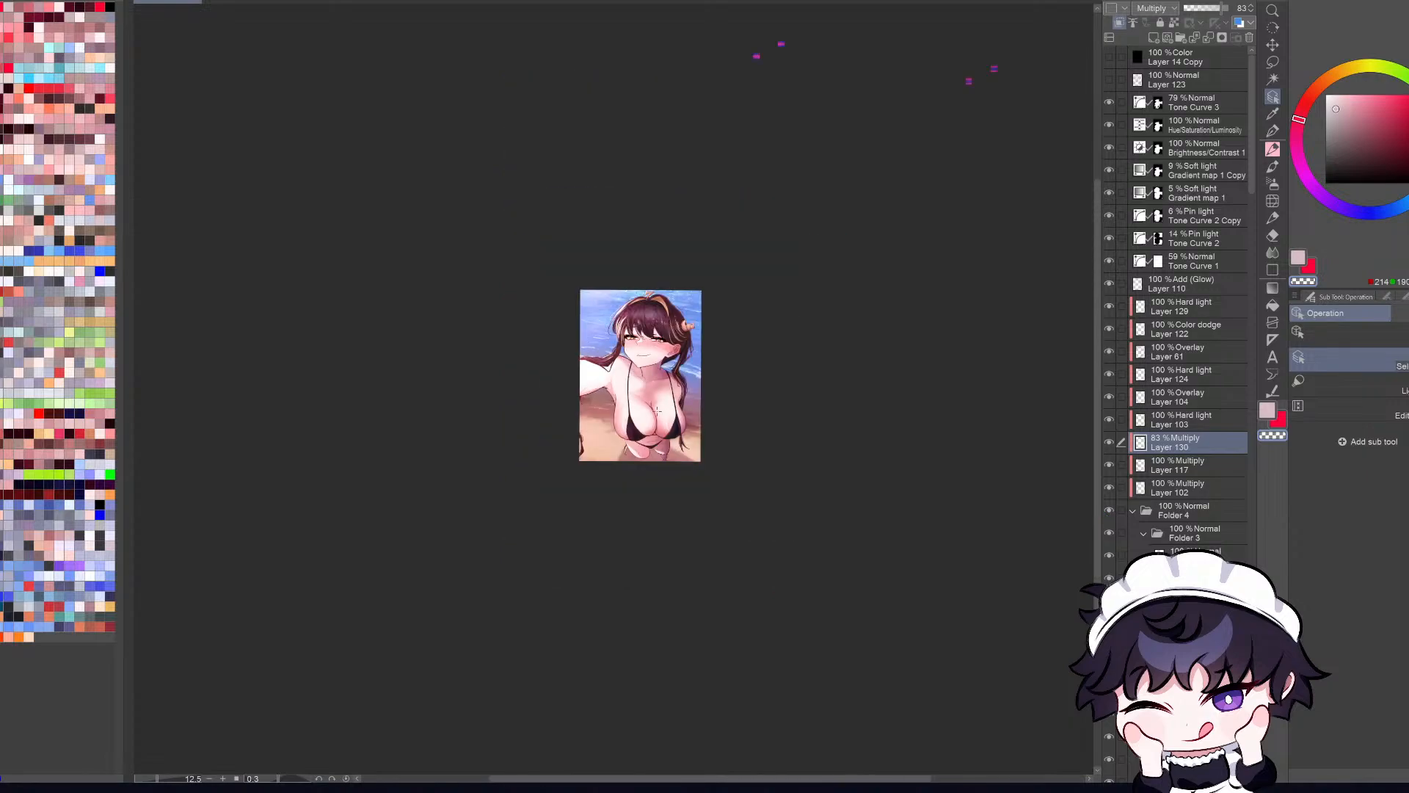
scroll(658, 410, "up", 4)
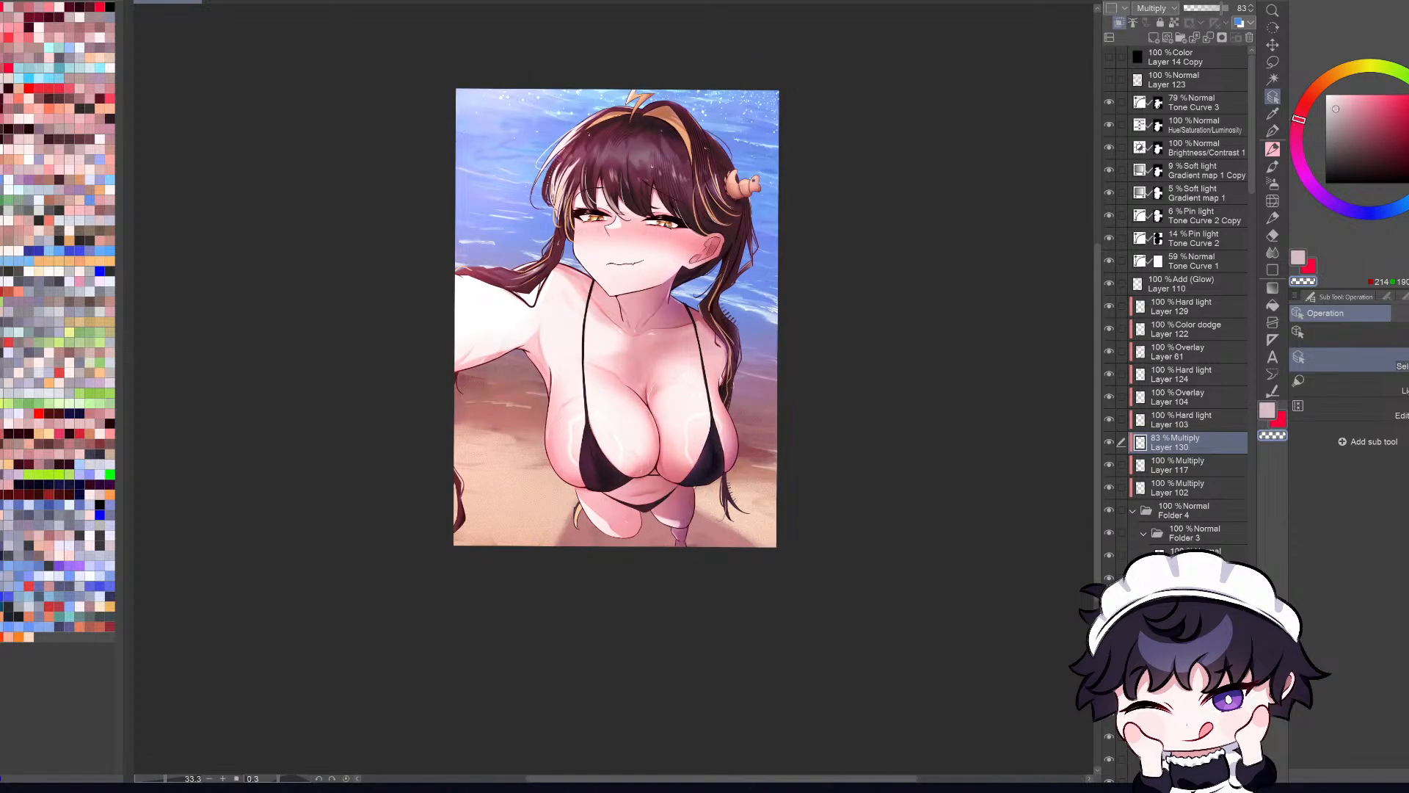
key("ctrl+0")
key("ctrl+minus")
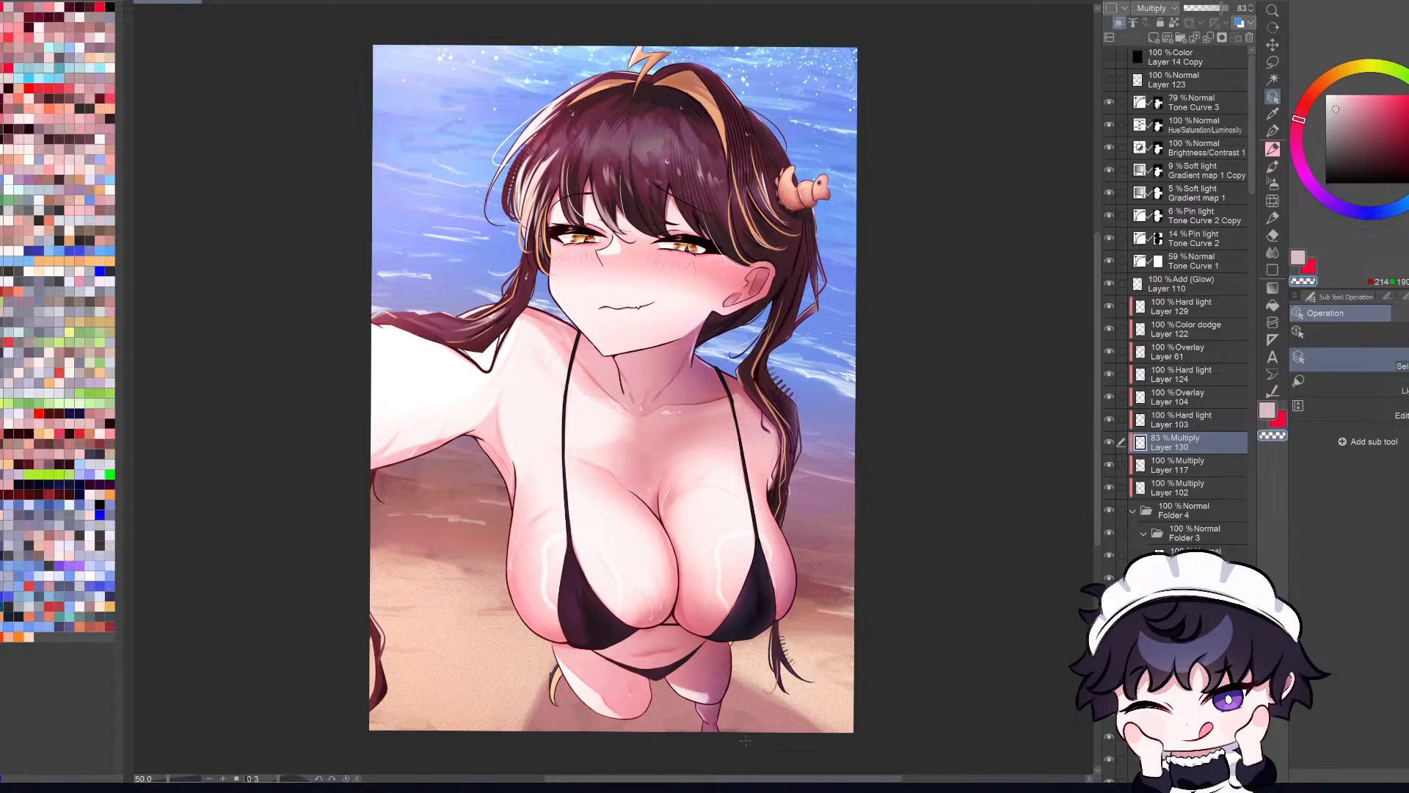
Step: Locate the layers painted at the upper chest and neck, and compare a lower layer hidden and shown
left_click(673, 430, "ctrl+shift")
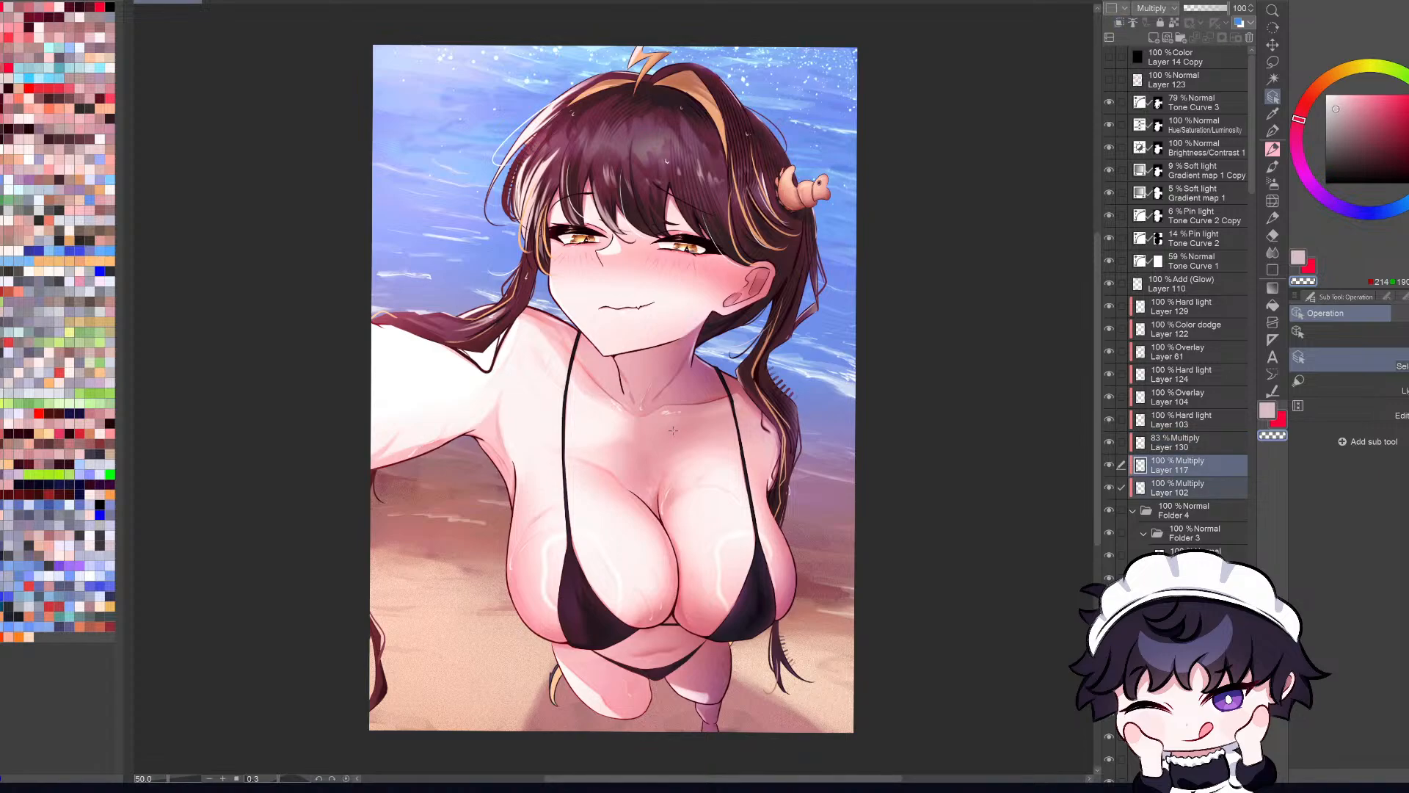
left_click(683, 387)
left_click_drag(1253, 536, 1253, 561)
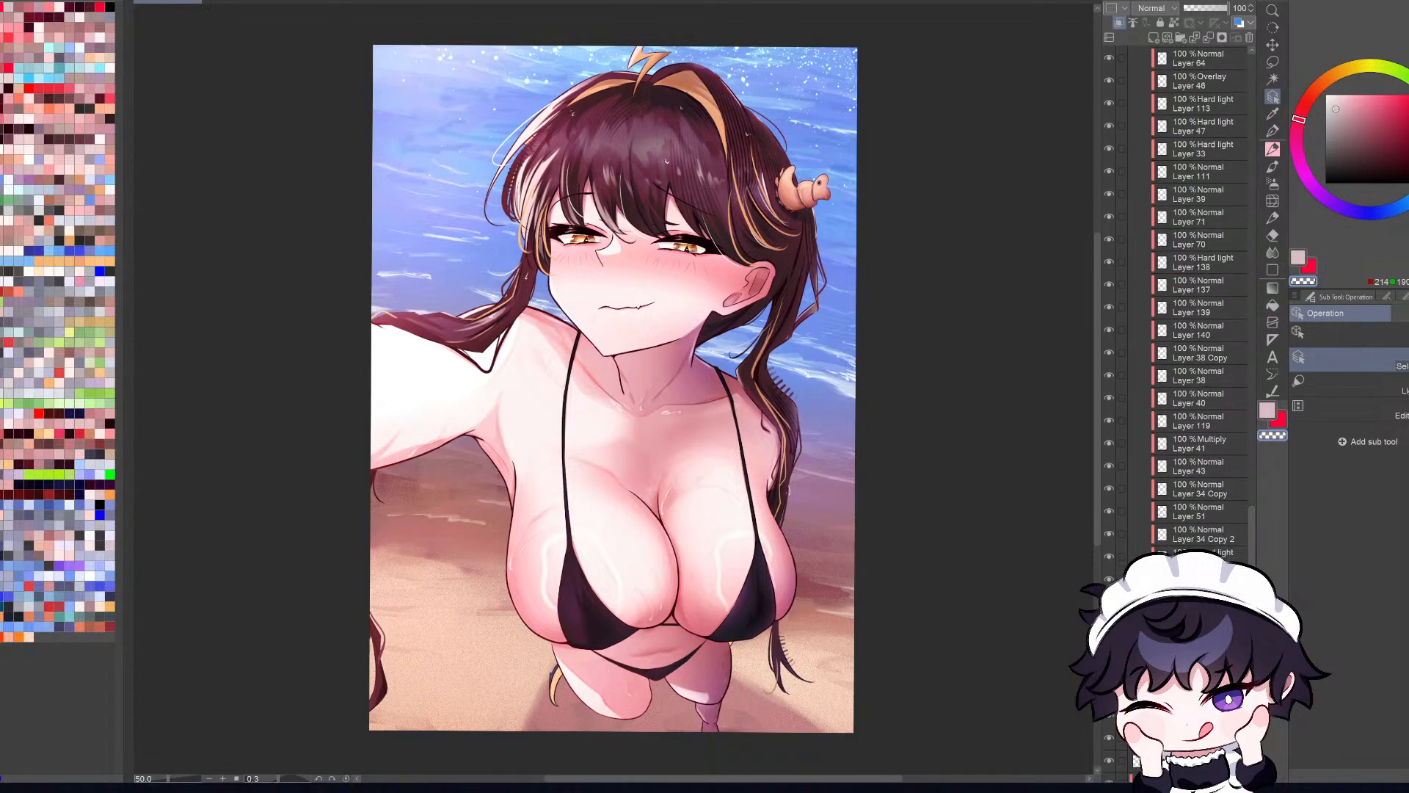
left_click(1109, 646)
left_click(1109, 646)
mouse_move(1252, 556)
left_mouse_down()
mouse_move(1251, 249)
mouse_move(1275, 42)
left_mouse_up()
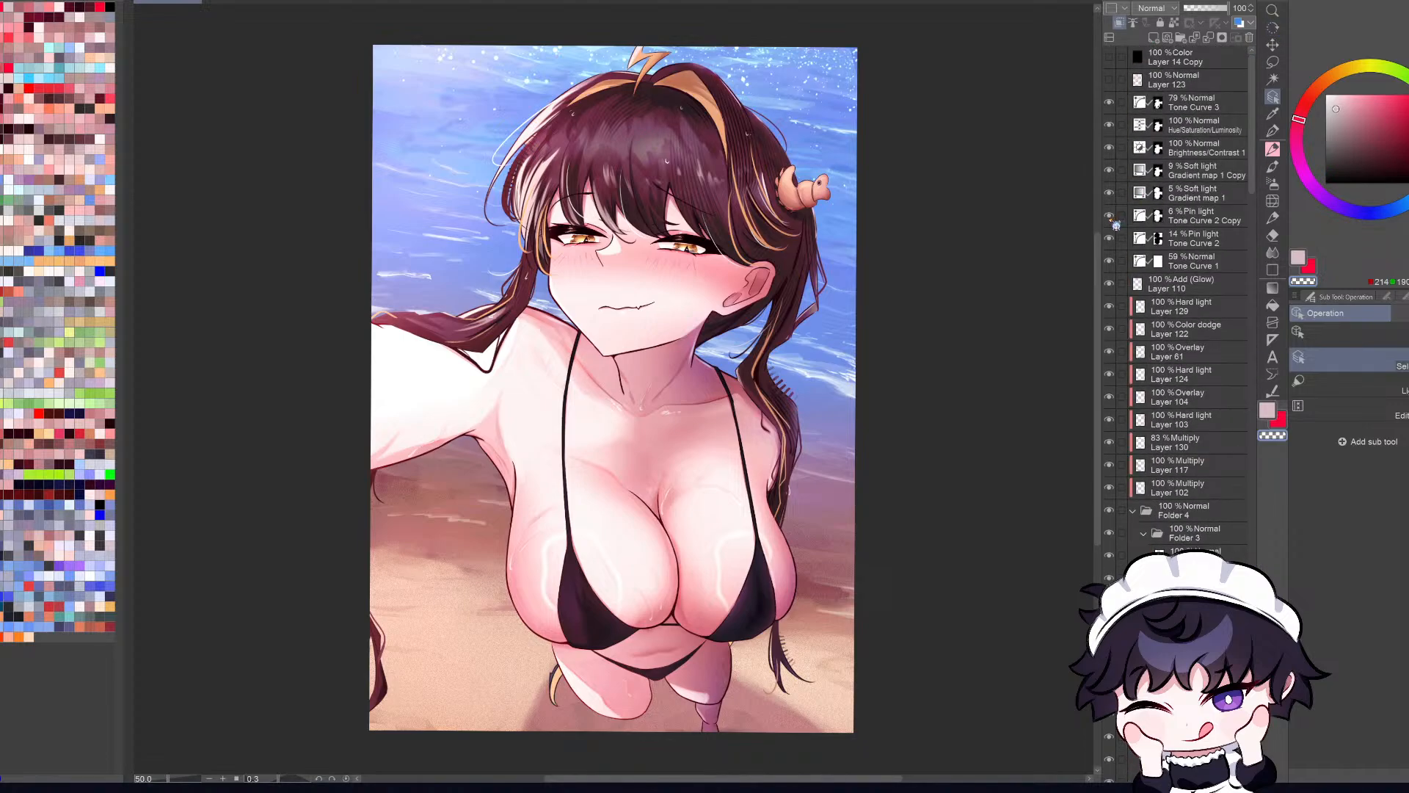
Step: Compare the effect of the Tone Curve 2 Copy, Tone Curve 2 and Tone Curve 3 correction layers by hiding and showing them
left_click(1110, 217)
left_click(1114, 215)
left_click(1189, 132)
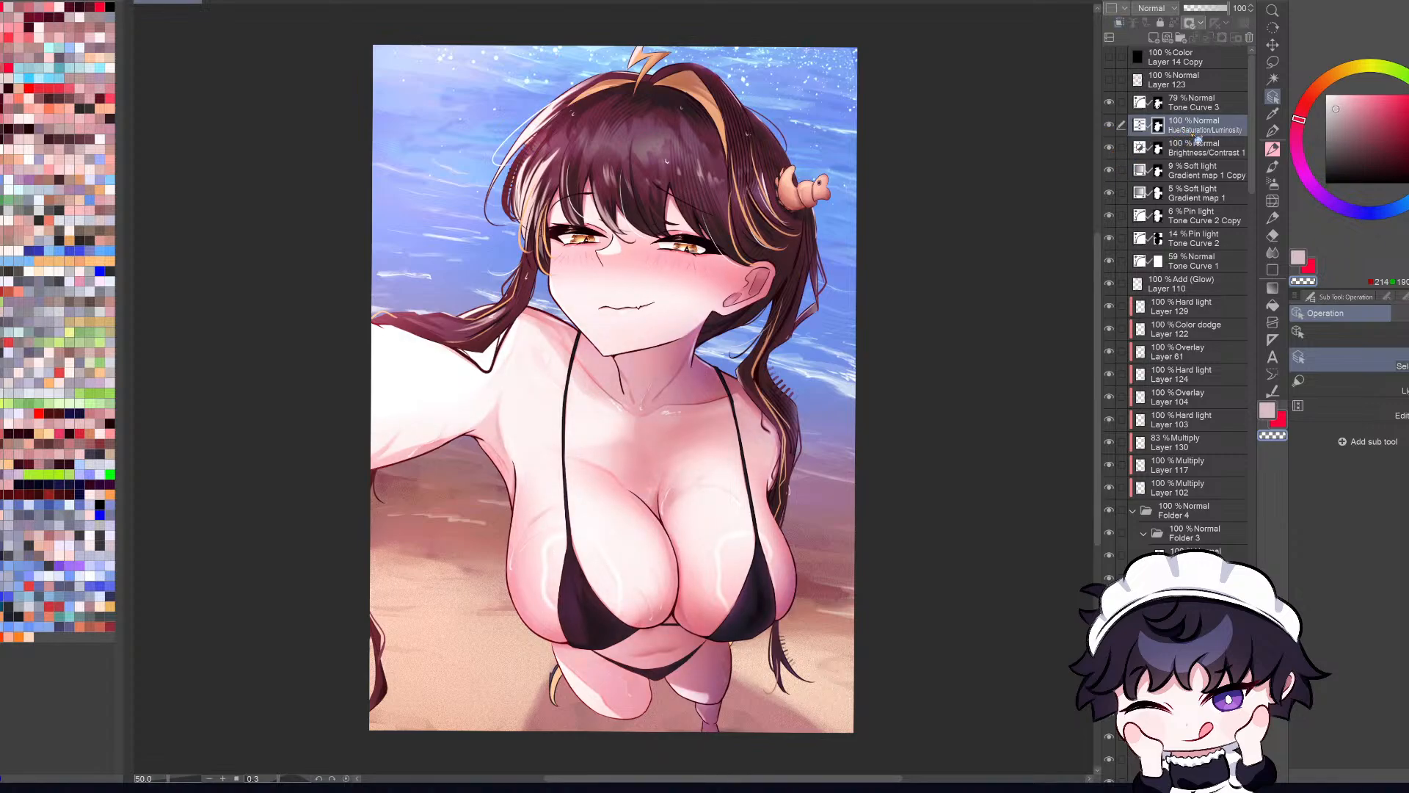
left_click(1111, 237)
left_click(1110, 217)
left_click(1110, 216)
left_click(1109, 103)
Step: Try a higher opacity on the Tone Curve 3 correction layer and judge the illustration at small size
left_click(1214, 107)
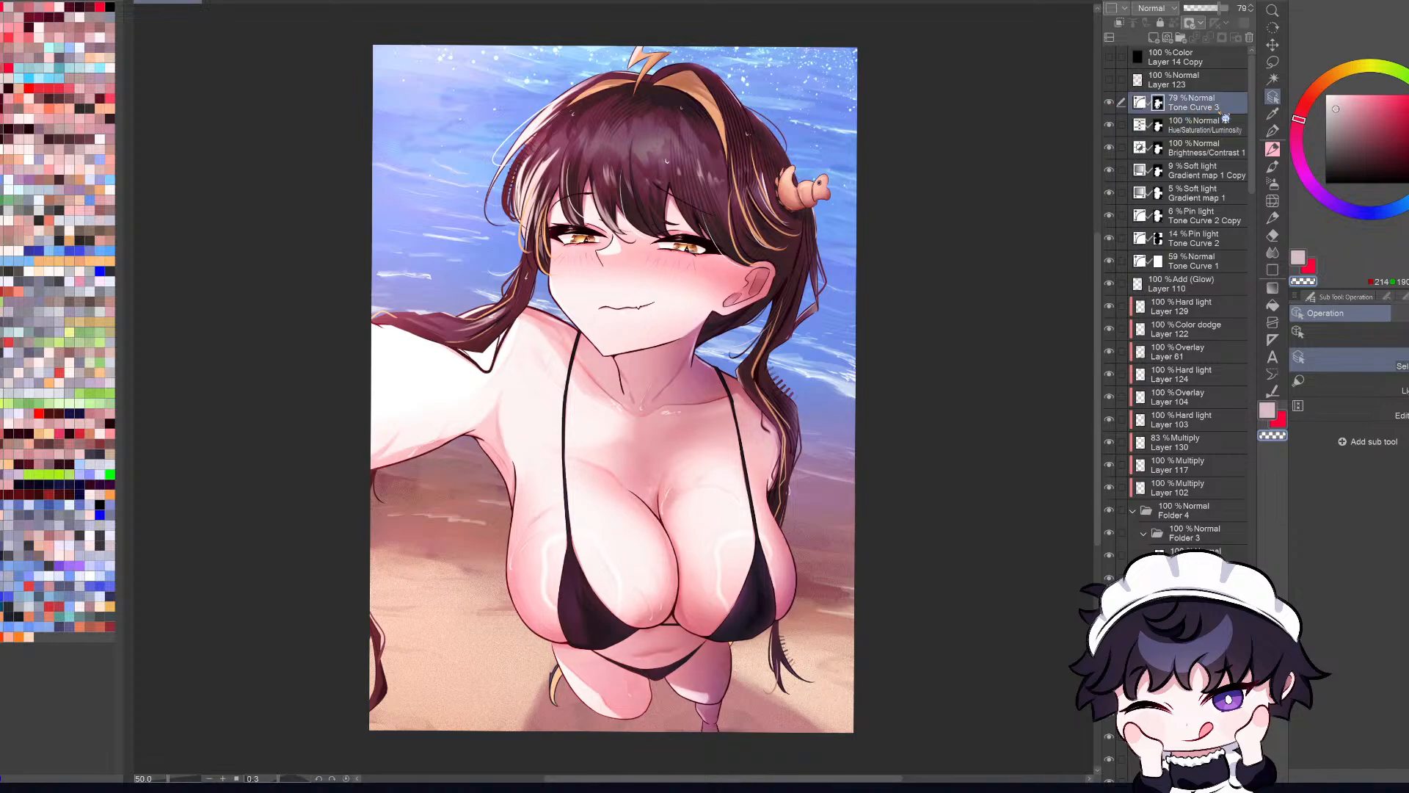
left_click_drag(1223, 10, 1363, 47)
scroll(834, 392, "down", 4)
key("ctrl+z")
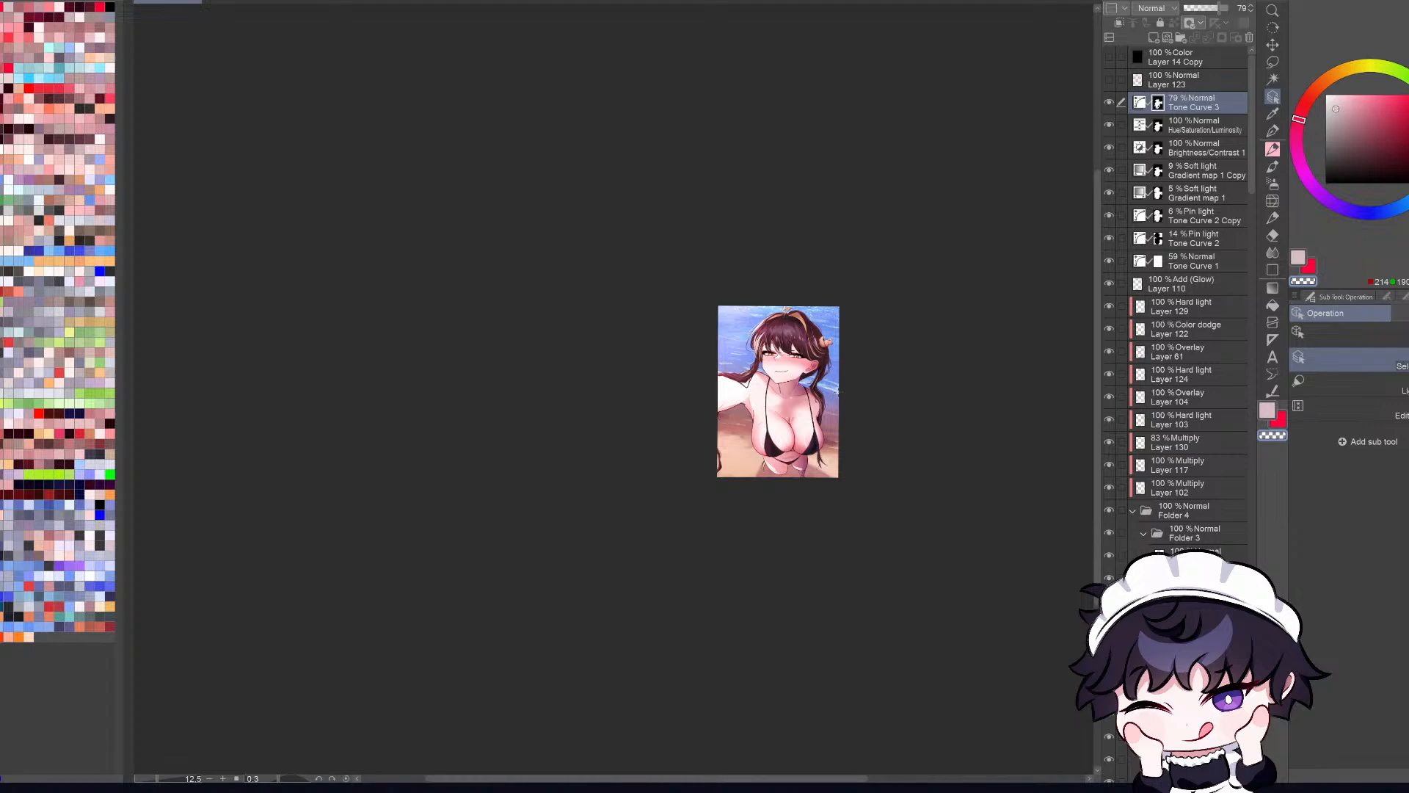
key("ctrl+0")
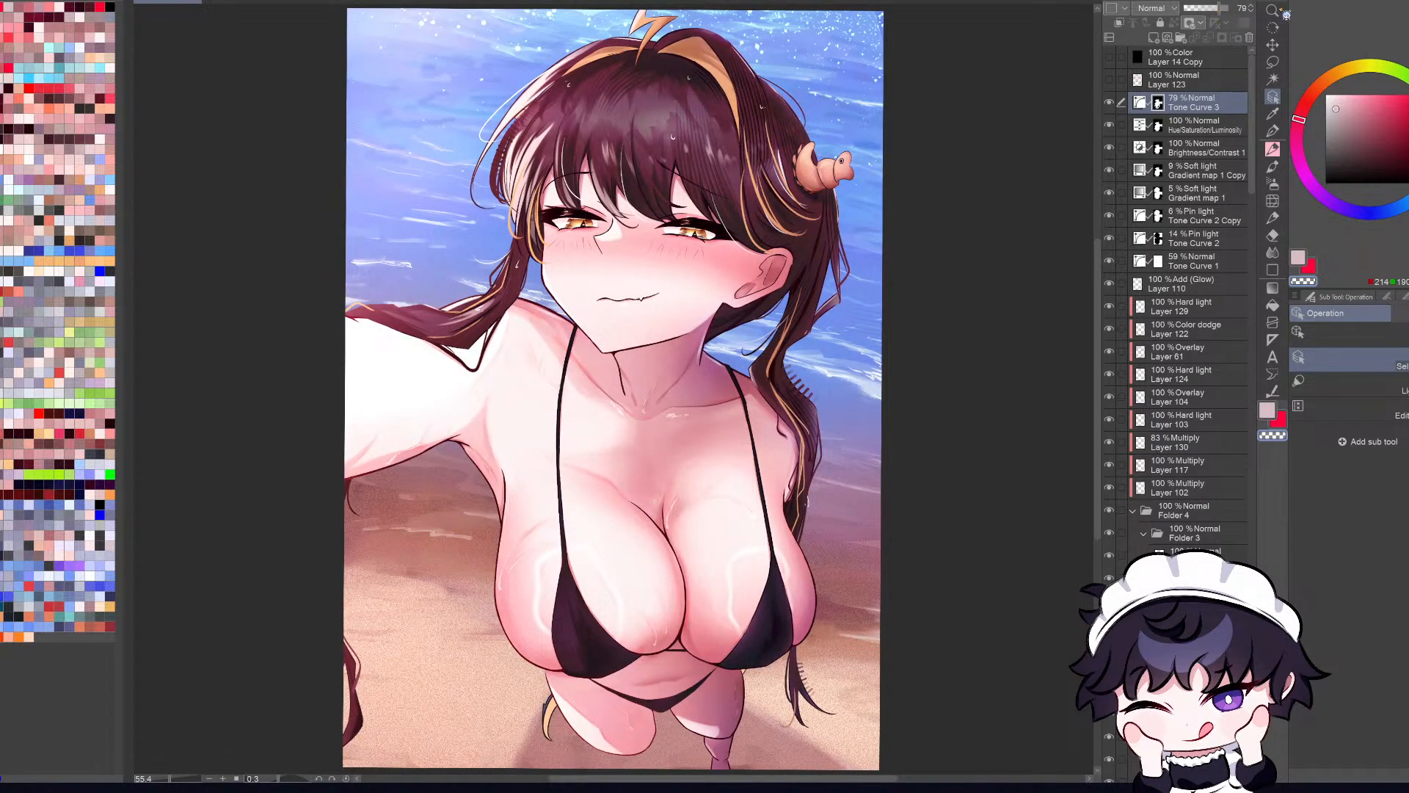
Step: Try a lower opacity on the Tone Curve 3 layer and 100% on Gradient map 1 Copy, undoing each change
left_click_drag(1219, 14, 1135, 11)
key("ctrl+z")
left_click(1113, 127)
left_click(1172, 155)
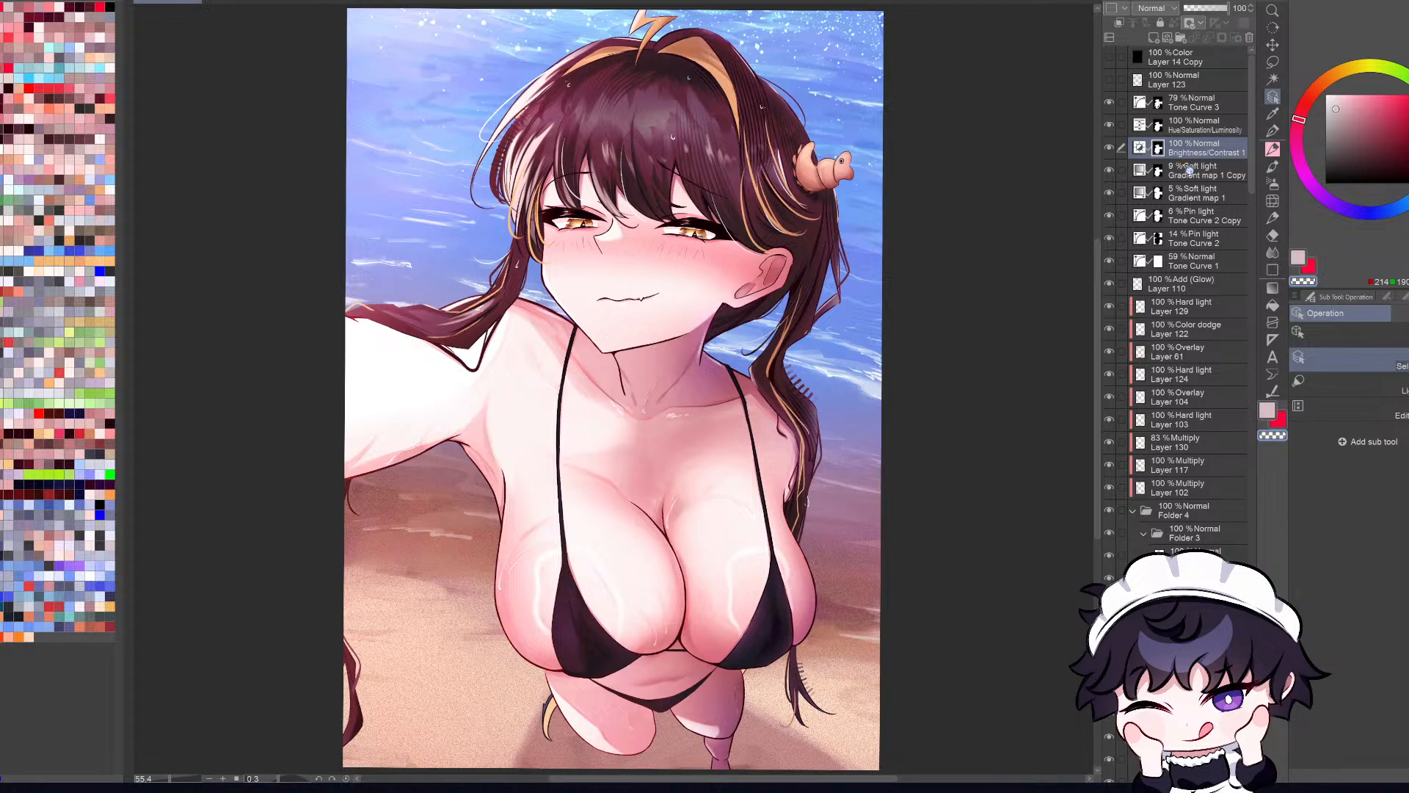
left_click(1185, 169)
left_click_drag(1198, 9, 1244, 8)
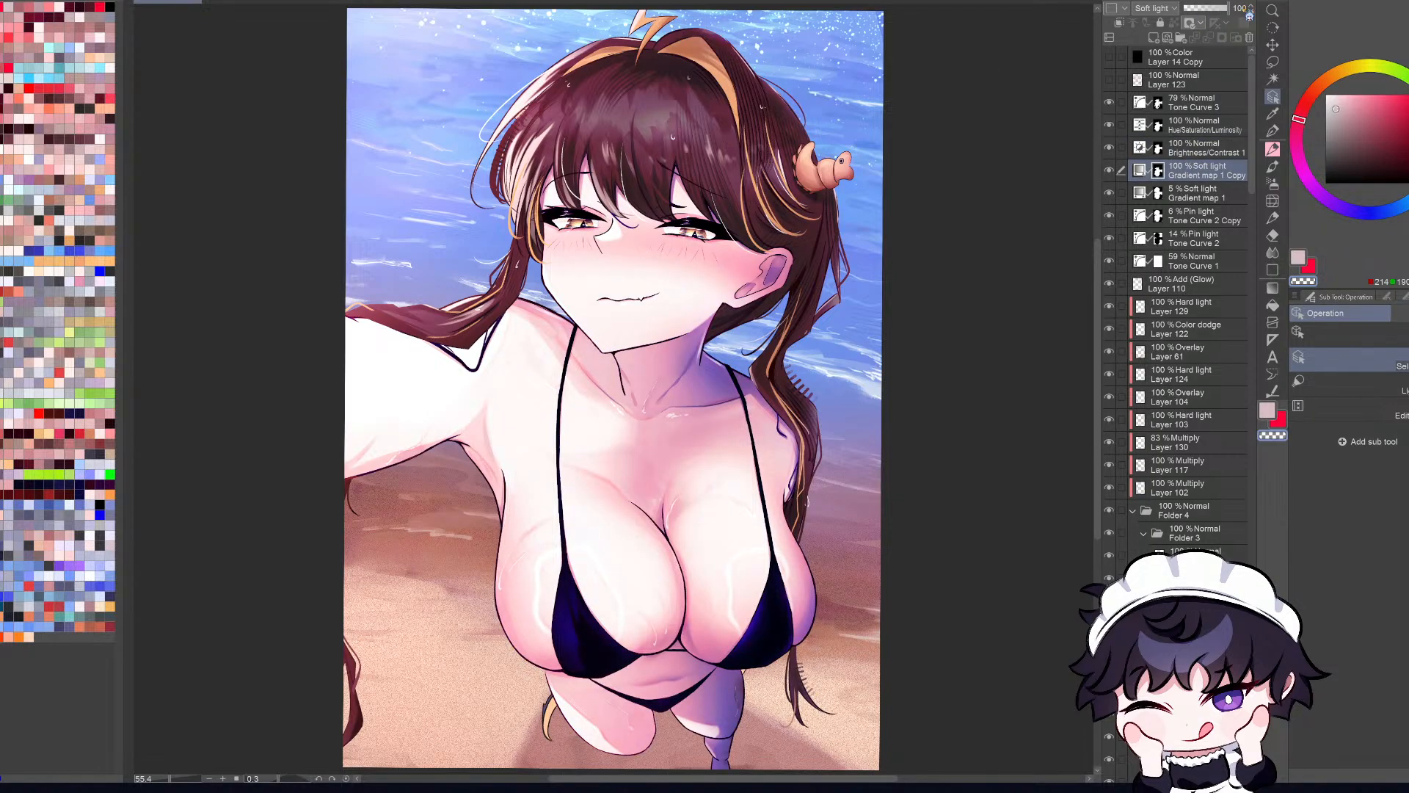
key("ctrl+z")
Step: Try a much higher opacity on Gradient map 1, Tone Curve 2 Copy and Tone Curve 2, undoing each change
left_click(1192, 193)
left_click_drag(1192, 9, 1272, 18)
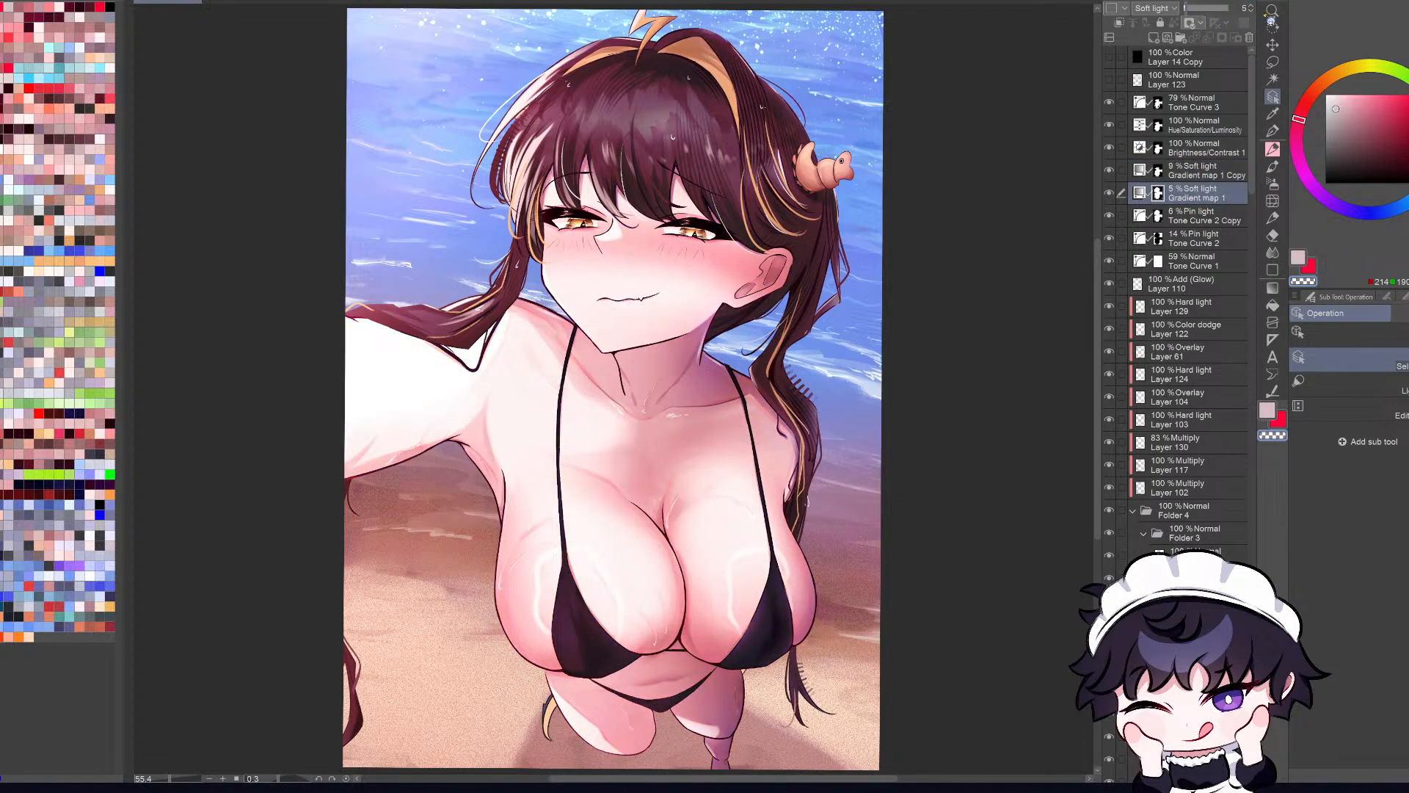
key("ctrl+z")
left_click(1197, 215)
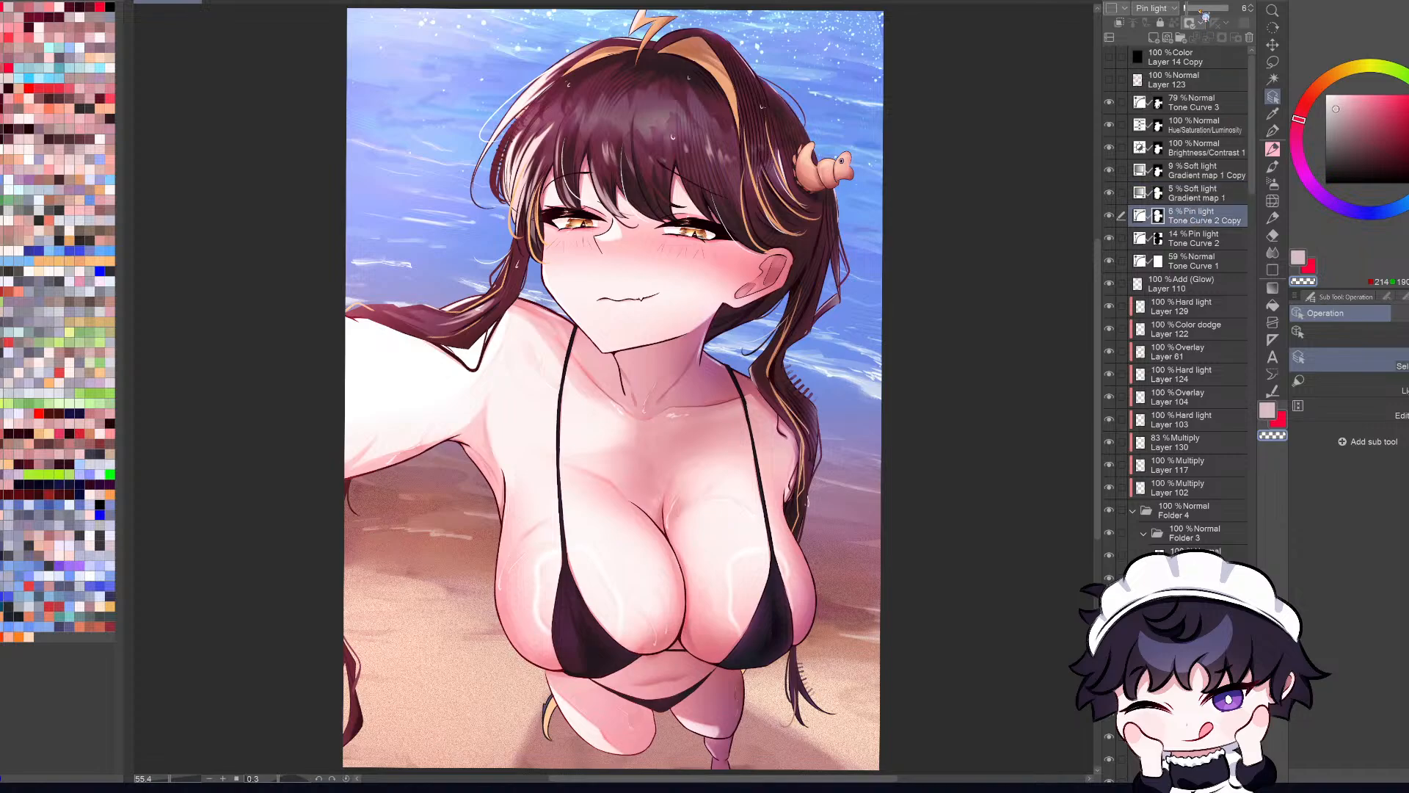
left_click_drag(1186, 8, 1252, 15)
key("ctrl+z")
left_click(1204, 239)
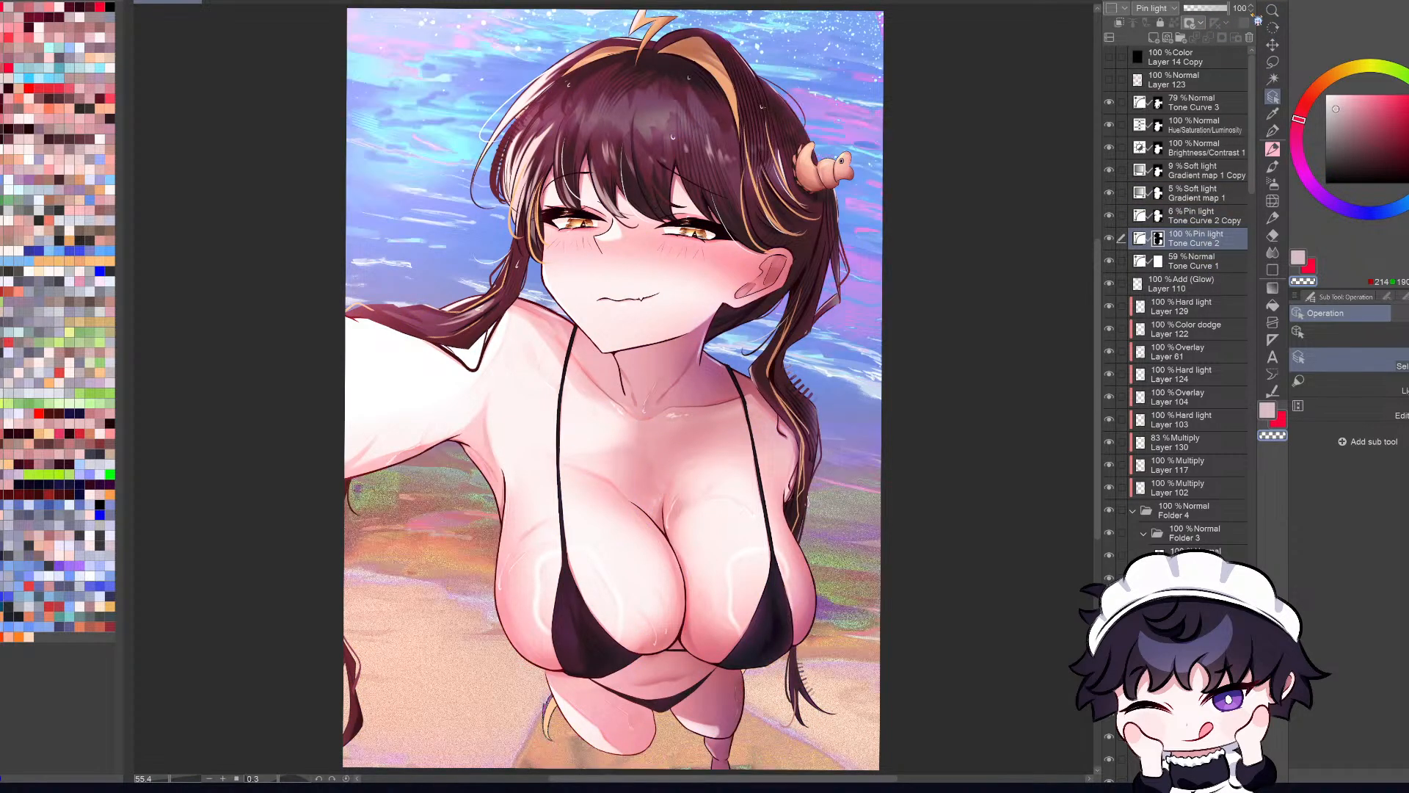
key("ctrl+z")
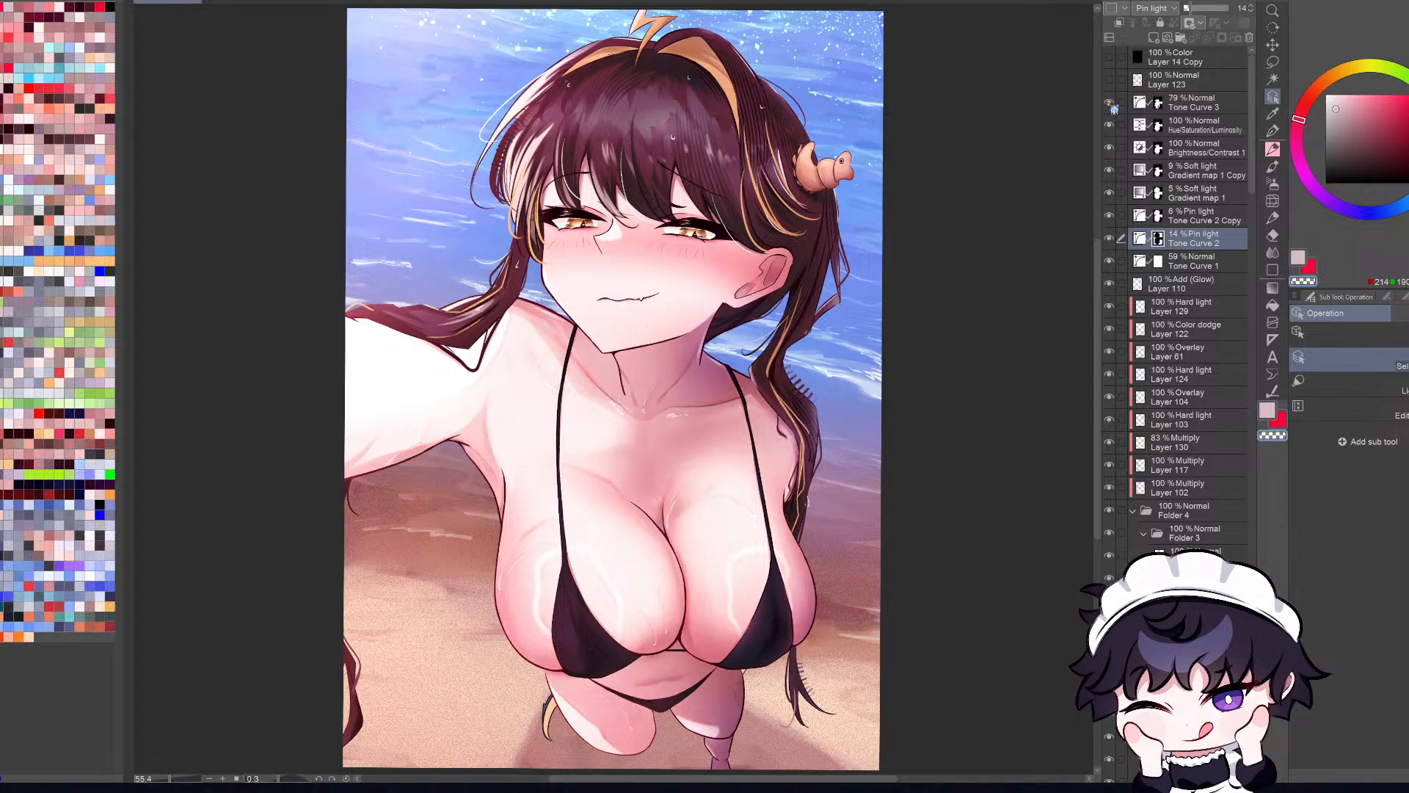
Step: Load the Tone Curve 3 layer's mask as a selection to check the affected area, compare the layer hidden and shown, and deselect
left_click(1218, 110)
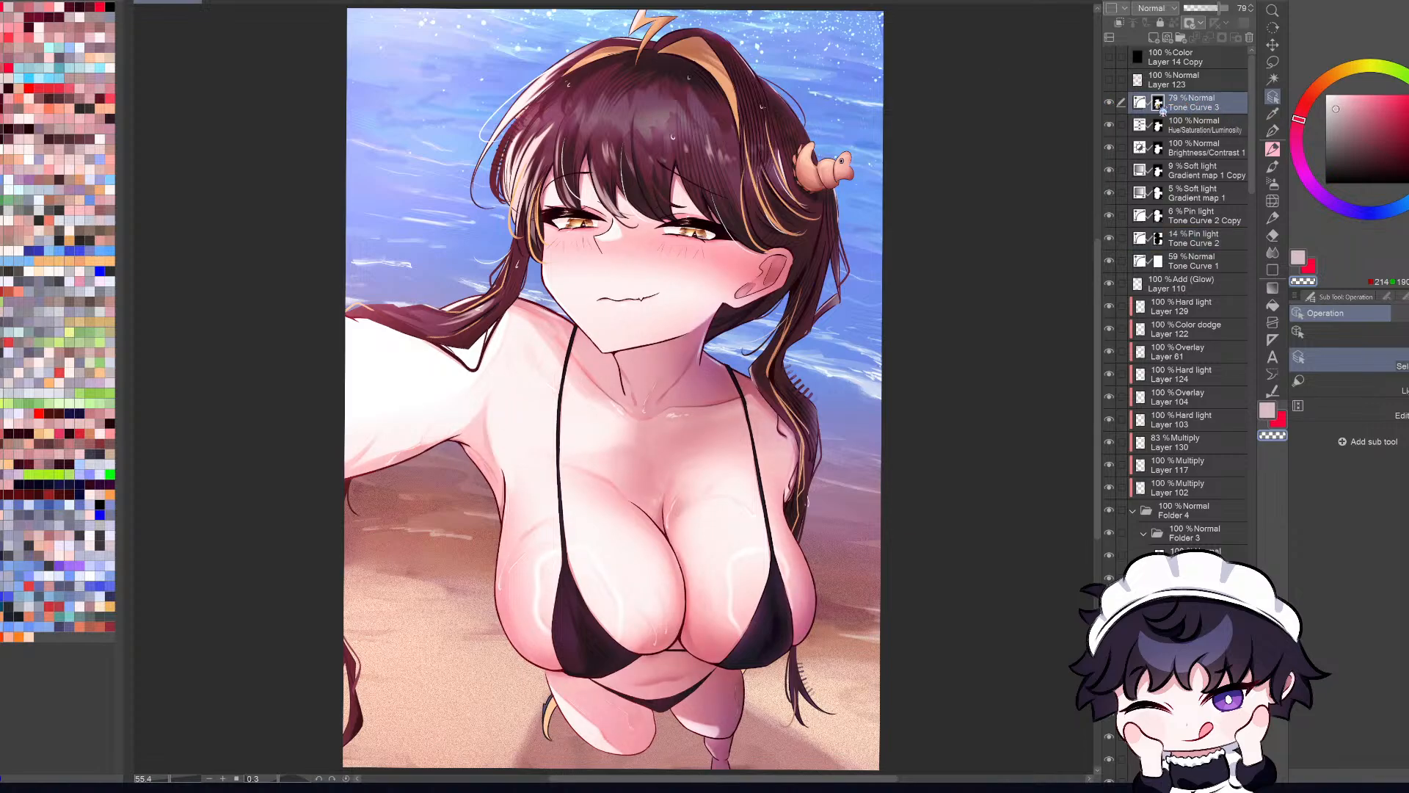
left_click(1159, 105, "ctrl")
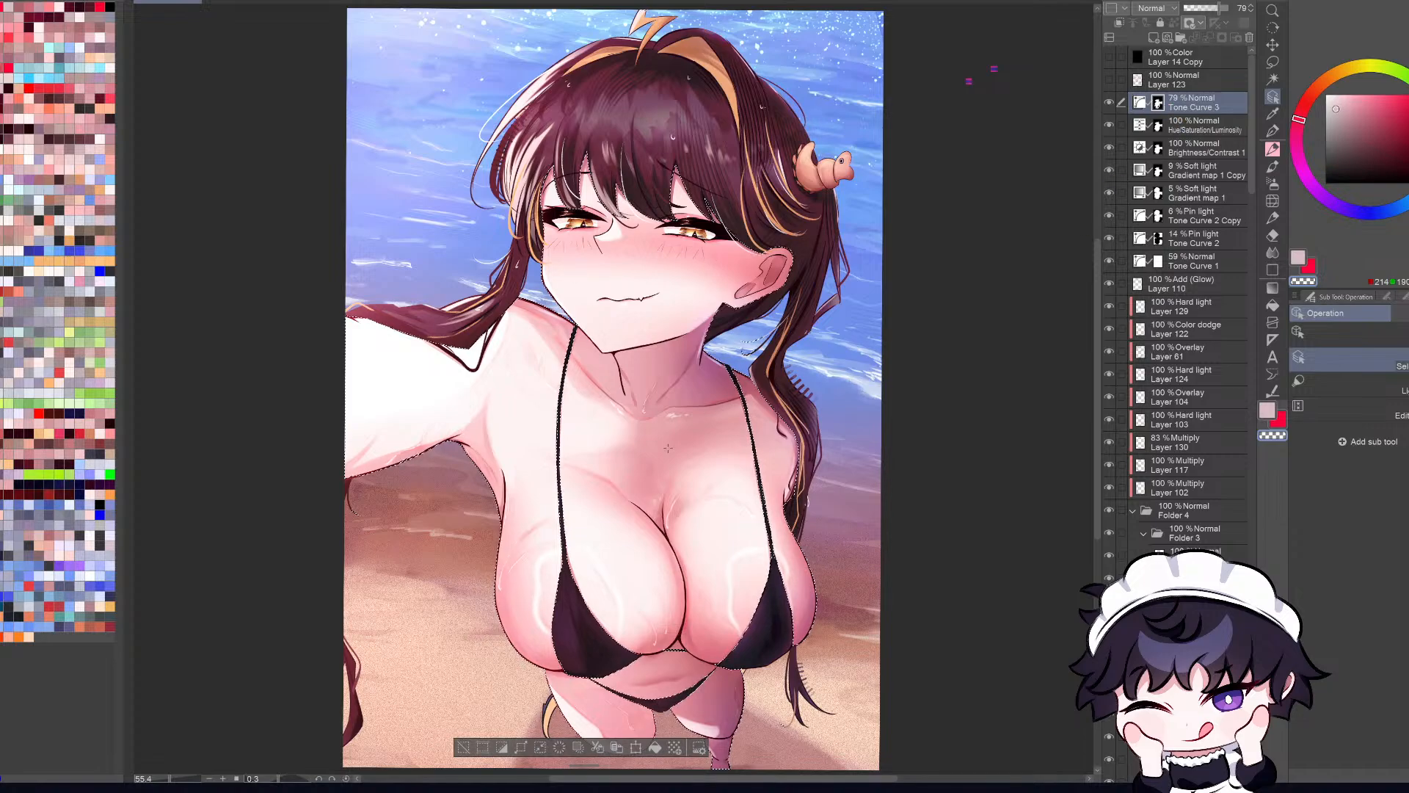
scroll(667, 448, "up", 1)
scroll(665, 451, "down", 1)
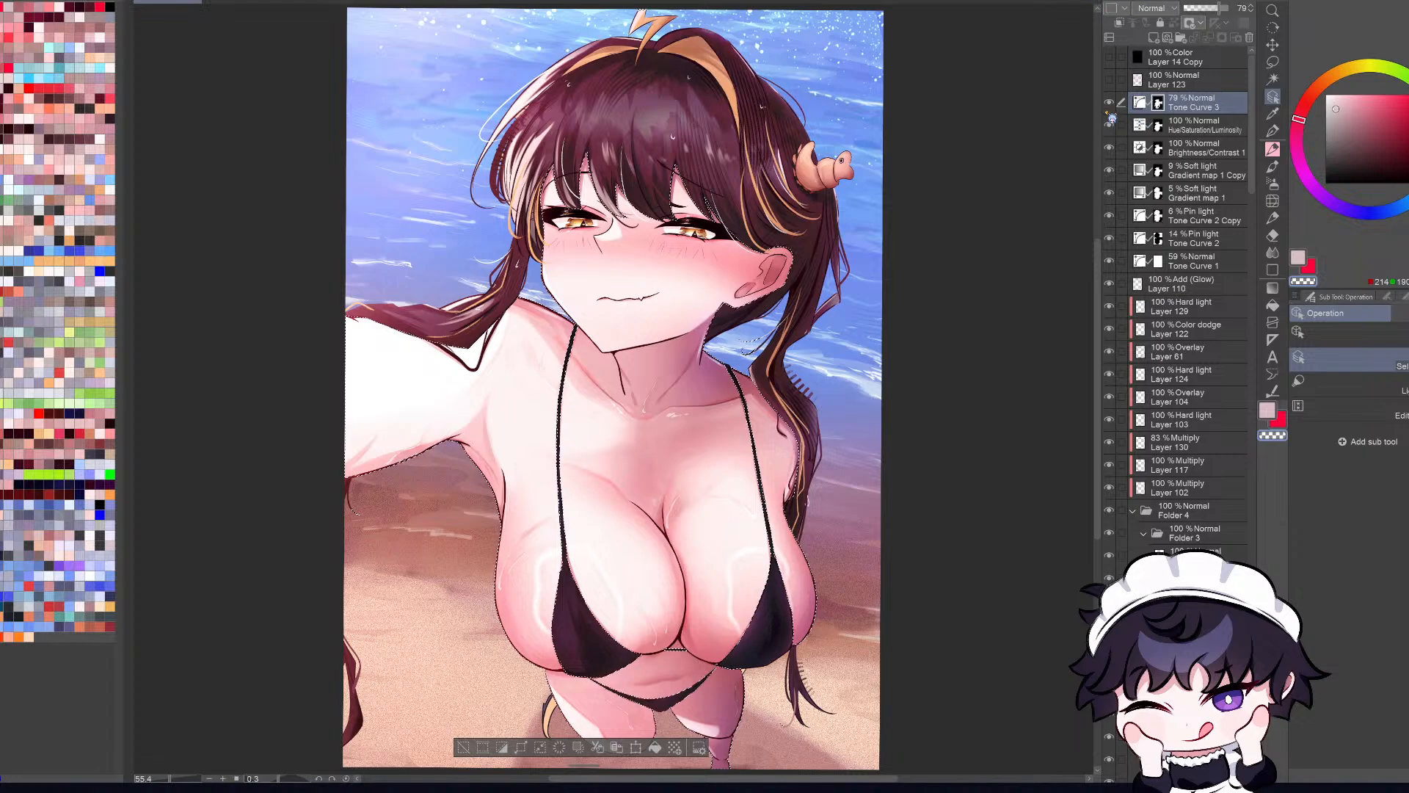
left_click(1109, 104)
left_click(1108, 103)
key("ctrl+d")
Step: Duplicate the Tone Curve 3 correction layer and compare the copy hidden and shown at normal and small size
key("ctrl+c")
key("ctrl+v")
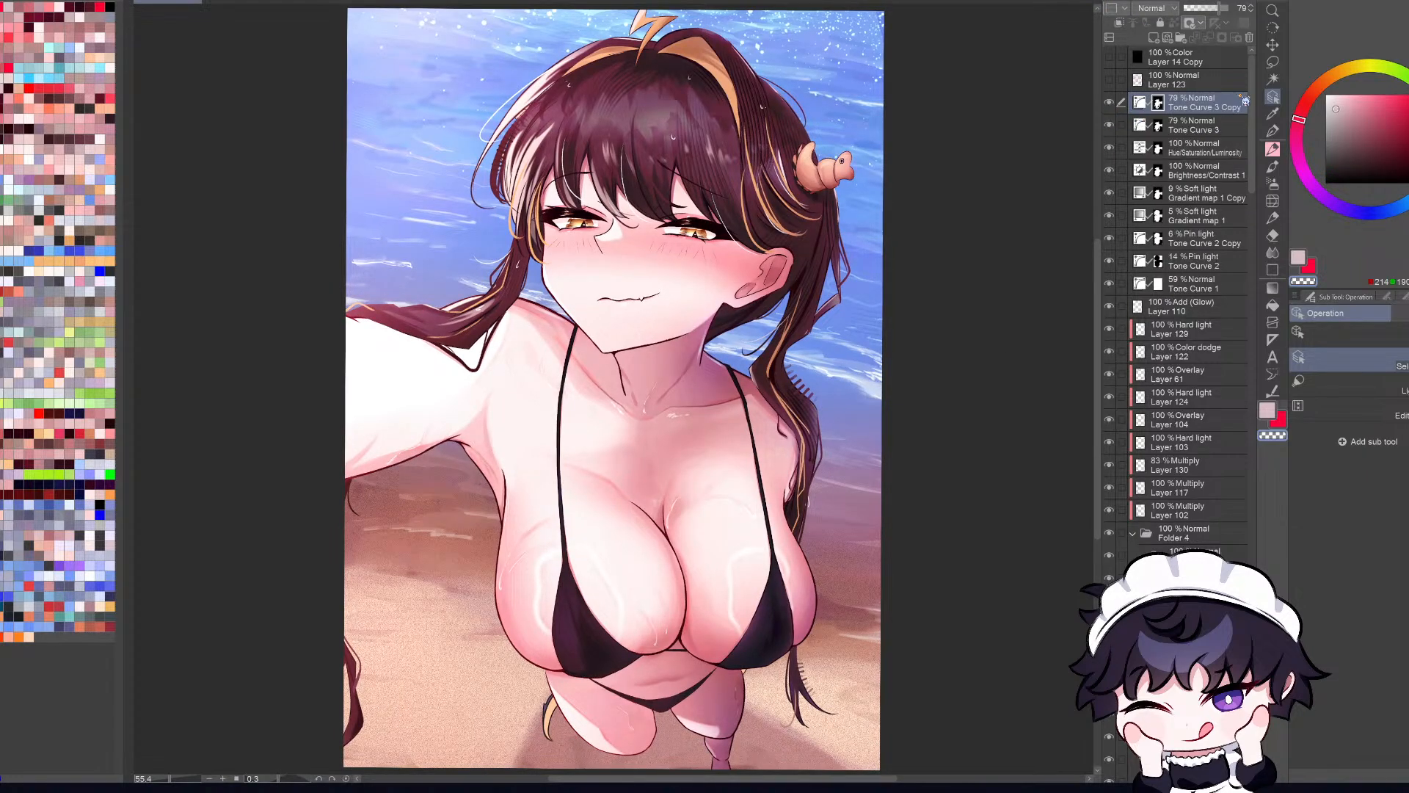
left_click(1109, 105)
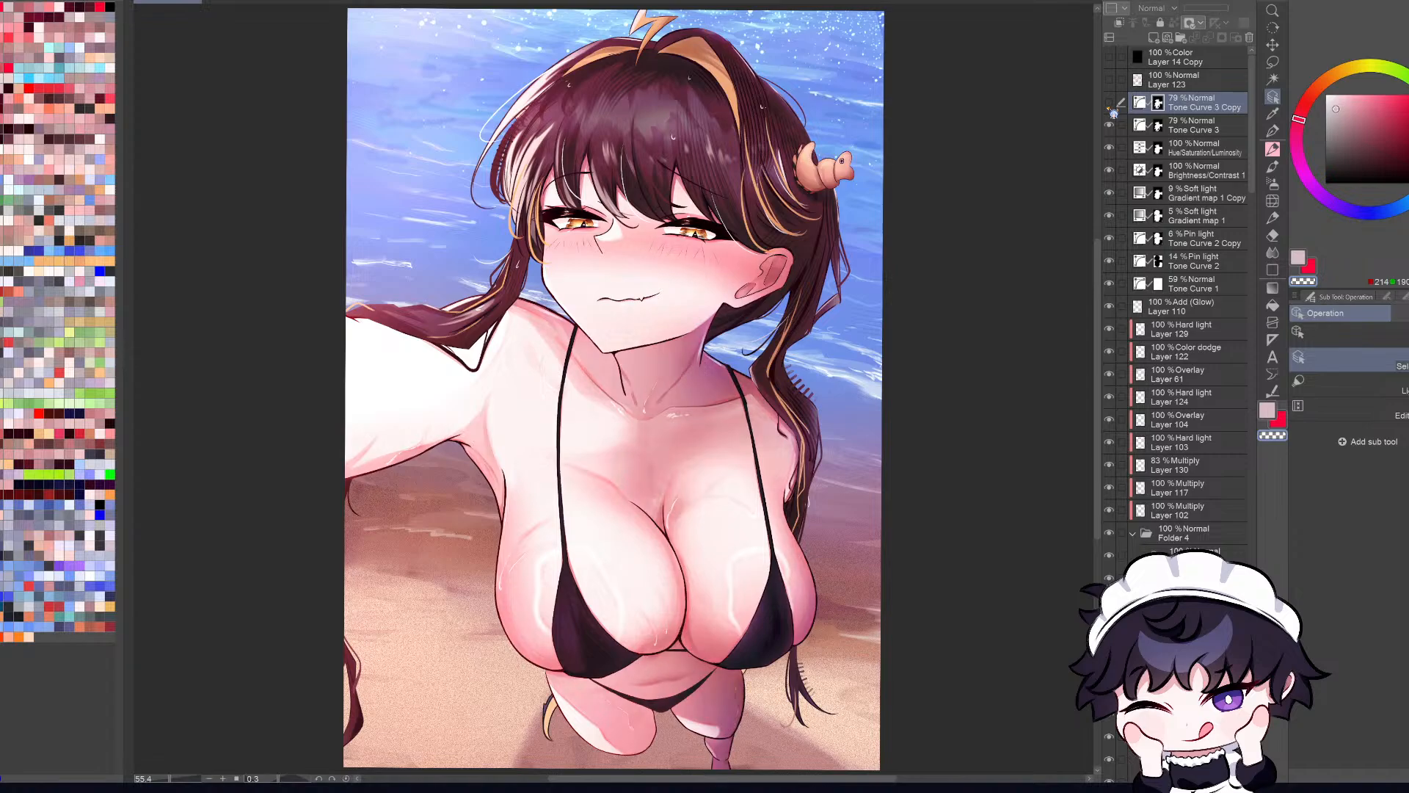
key("ctrl+minus")
left_click(1108, 105)
key("ctrl+minus")
left_click(1108, 104)
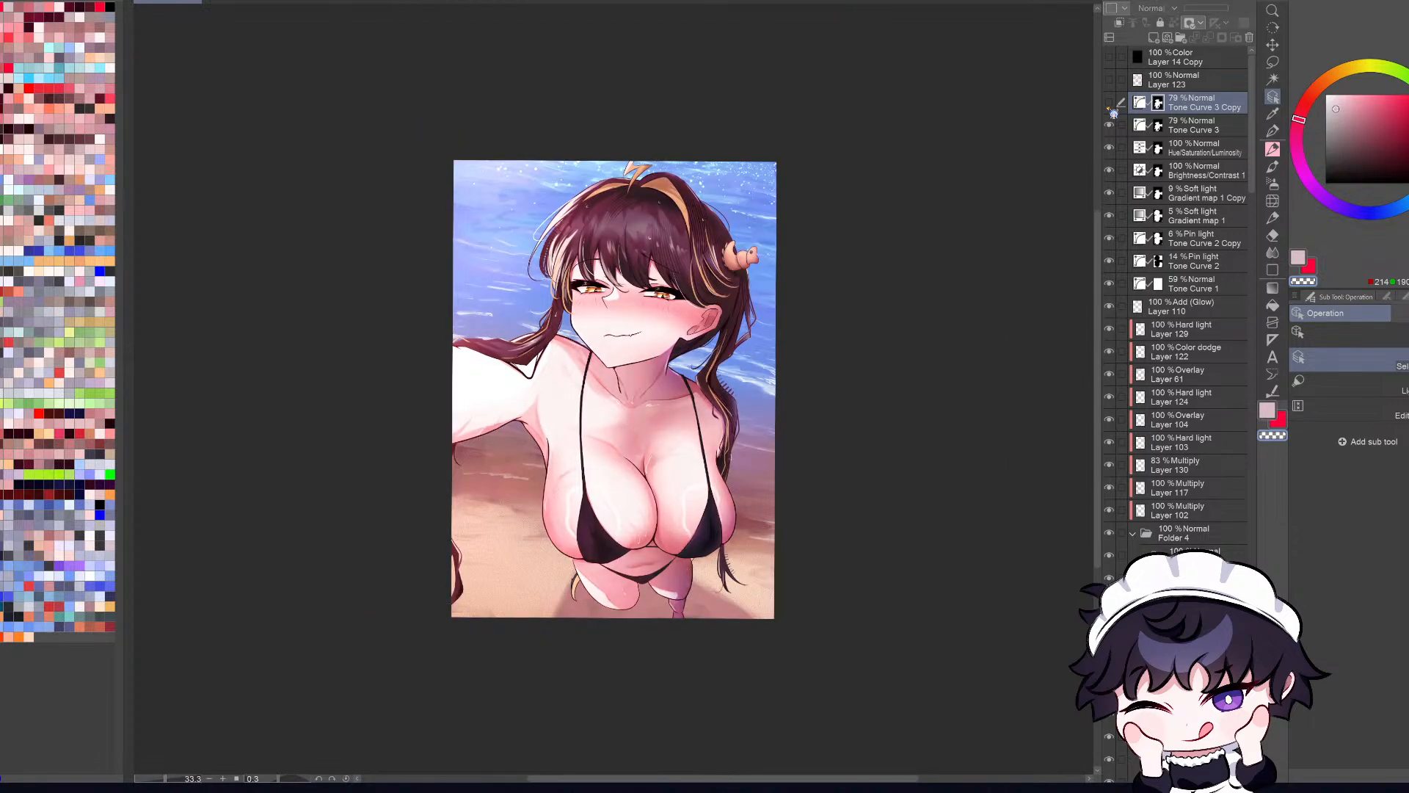
left_click(1109, 104)
left_click(1109, 107)
left_click(1110, 107)
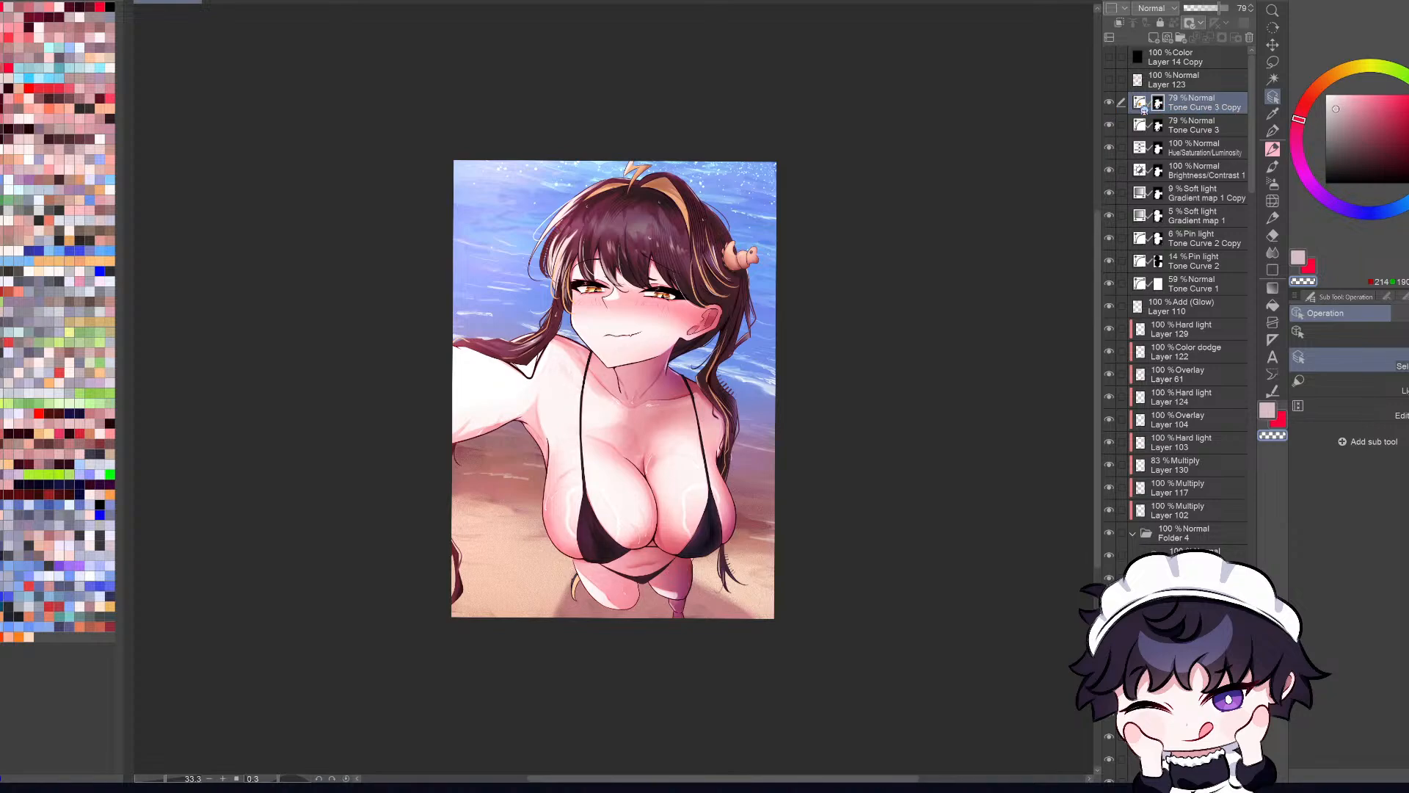
Step: Adjust the curve of the Tone Curve 3 Copy layer to fine-tune the pink tones and brightness of the skin
scroll(675, 616, "up", 1)
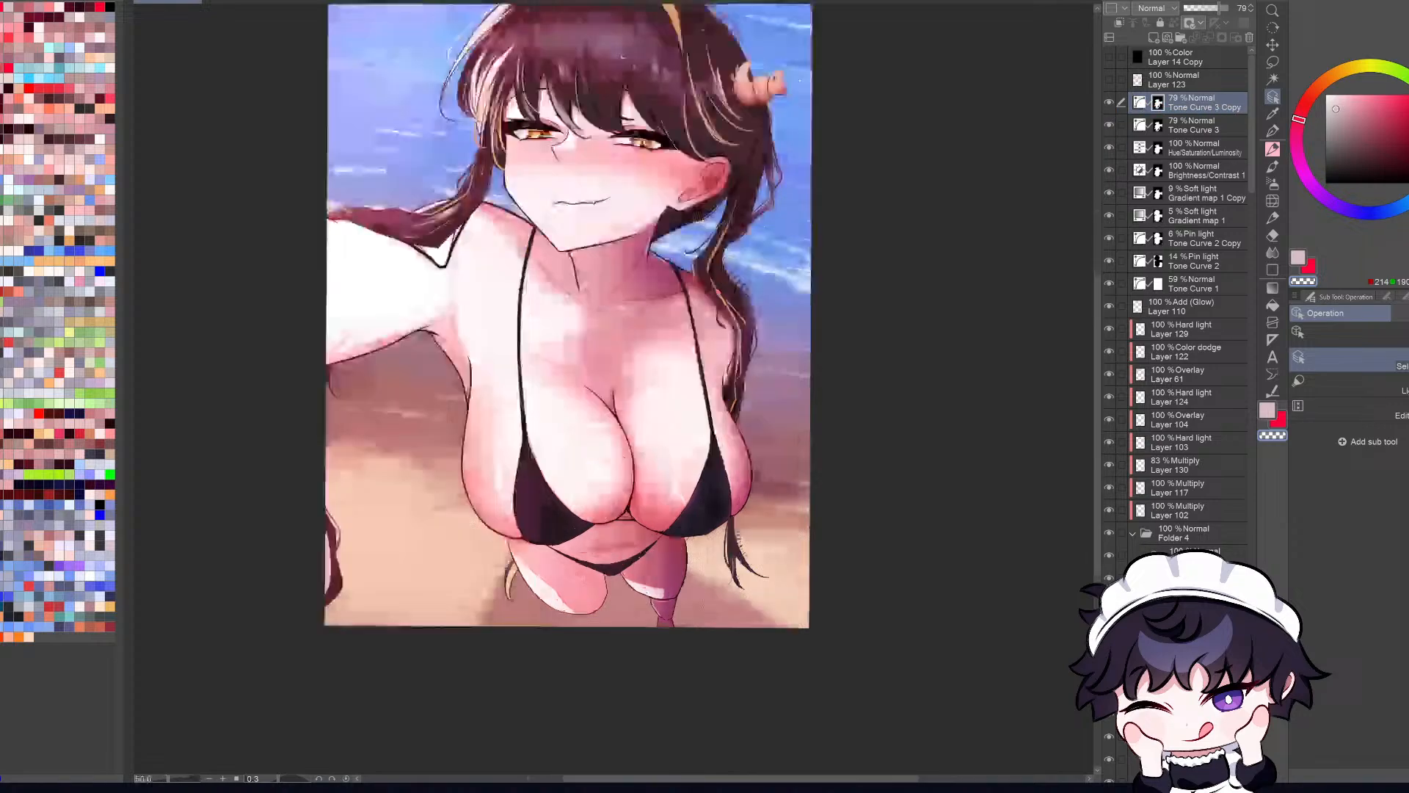
left_click(1139, 107)
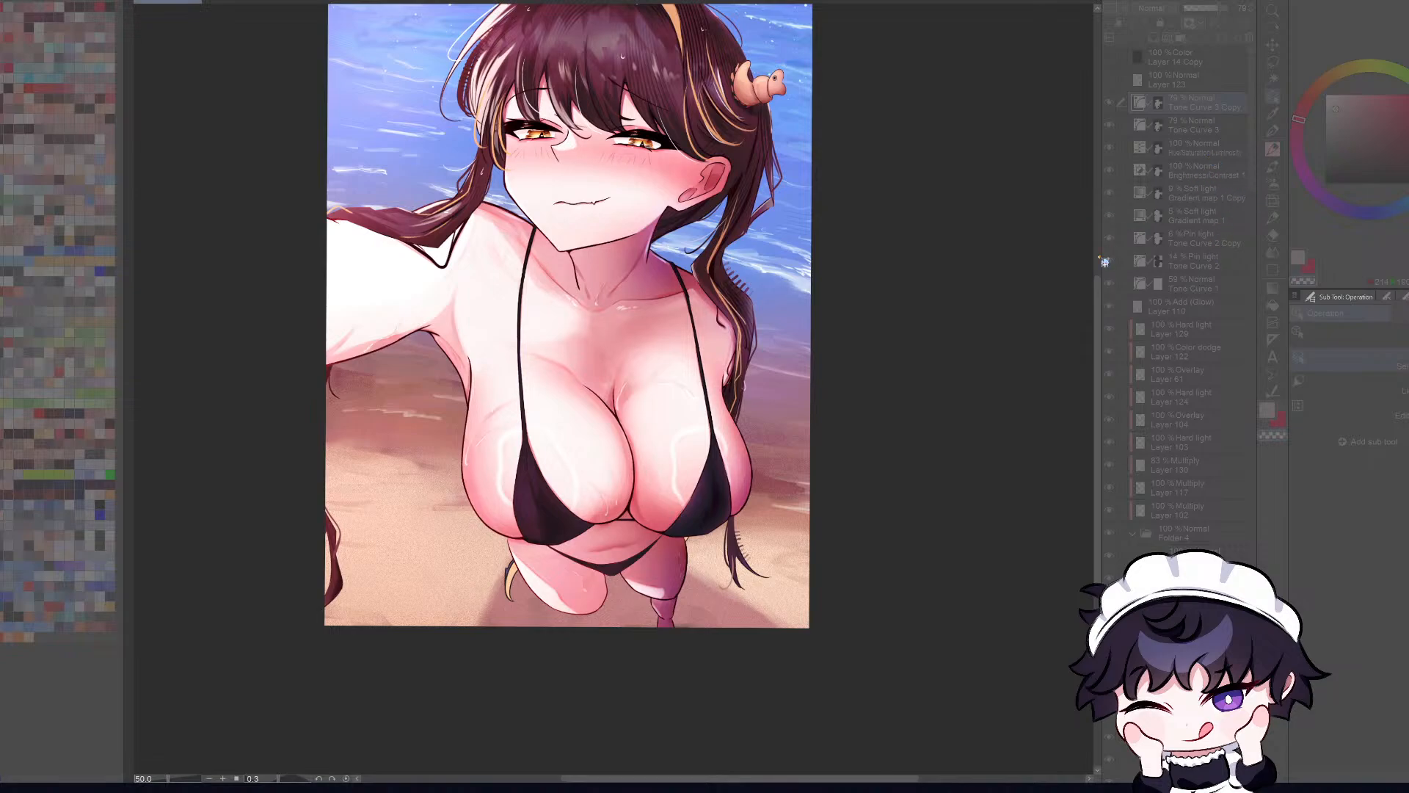
left_click_drag(1058, 291, 1062, 288)
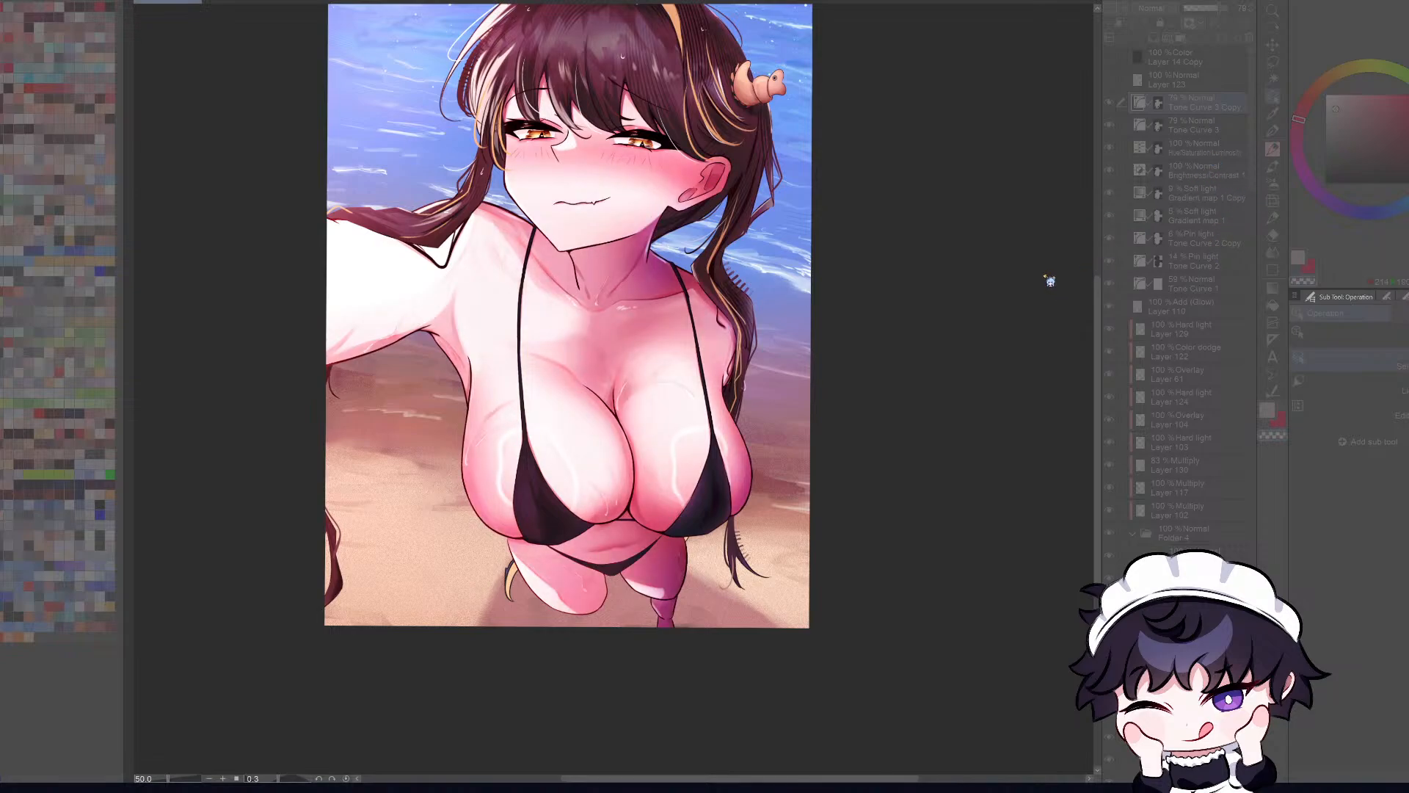
left_click(1041, 274)
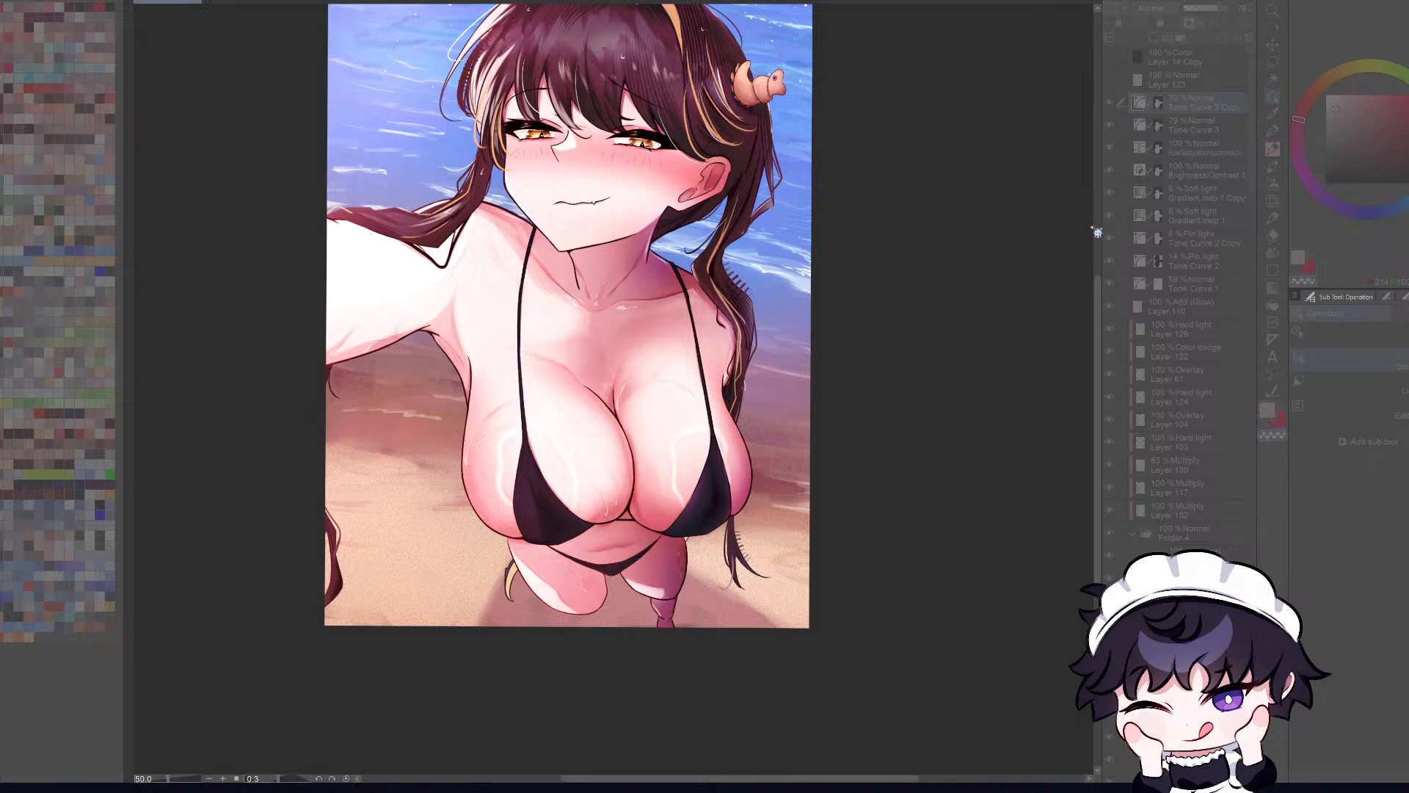
mouse_move(1088, 229)
left_mouse_down()
mouse_move(1068, 210)
mouse_move(1085, 229)
left_mouse_up()
mouse_move(1084, 225)
left_mouse_down()
mouse_move(1101, 239)
mouse_move(1092, 229)
left_mouse_up()
left_click(1108, 255)
left_click(1109, 256)
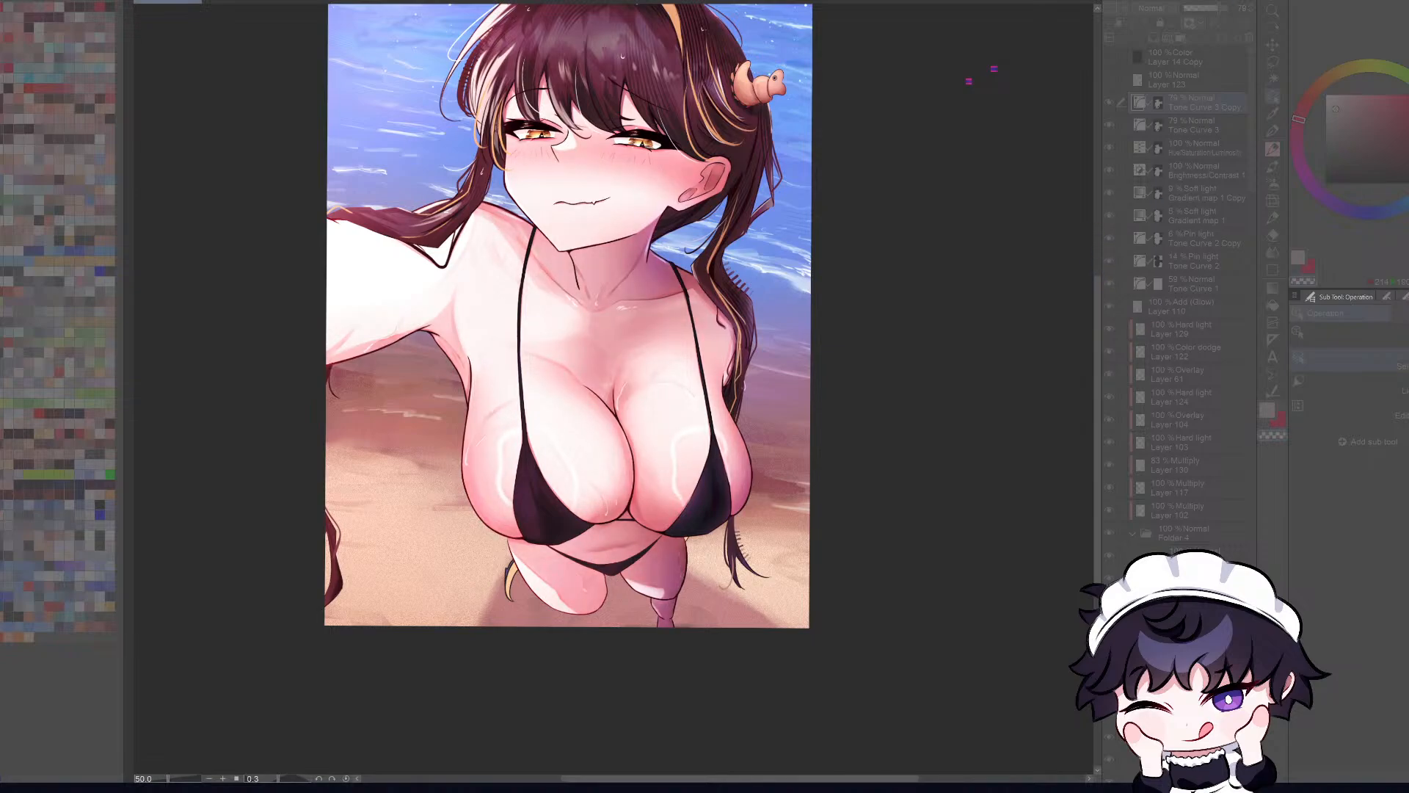
left_click(1099, 243)
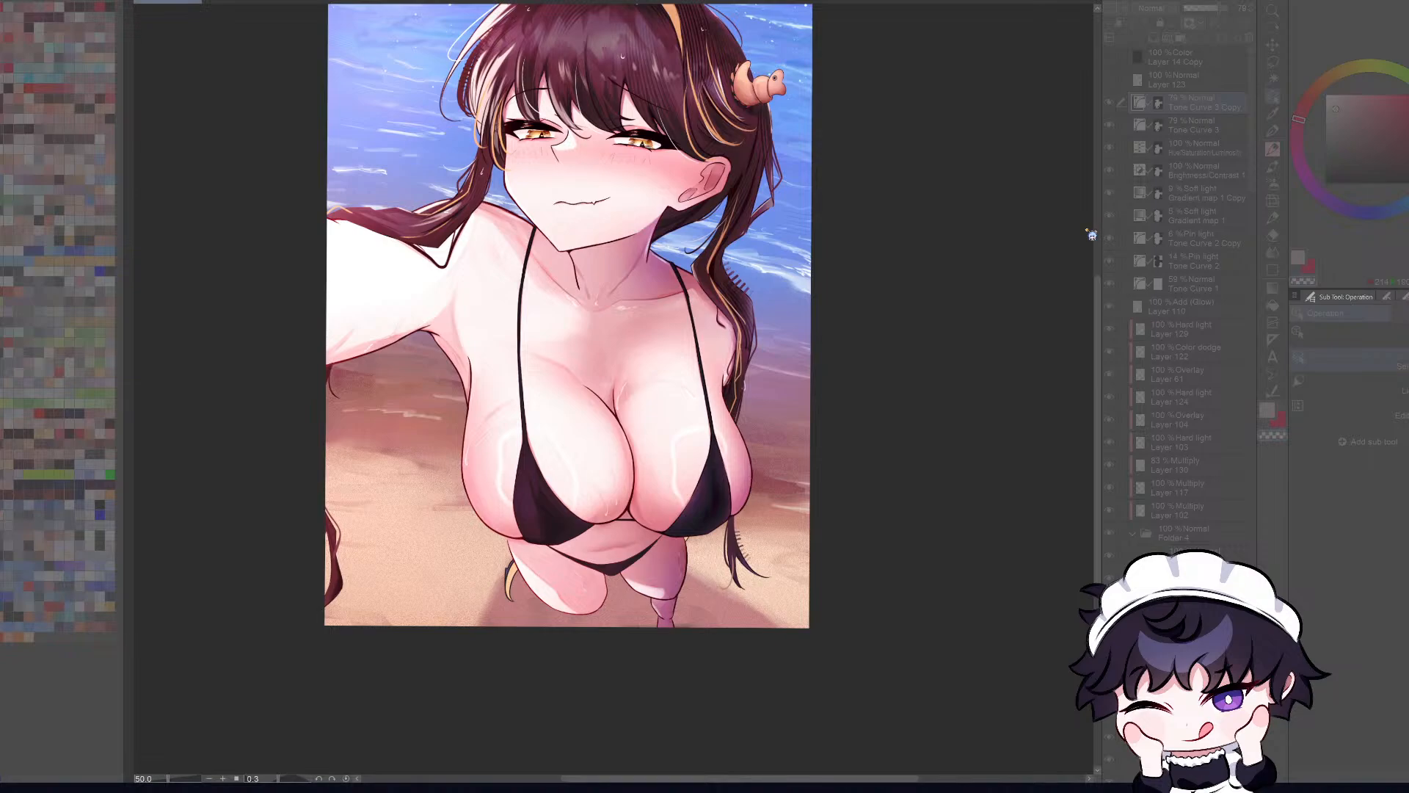
left_click(1097, 236)
left_click_drag(1094, 231, 1093, 223)
left_click(1094, 225)
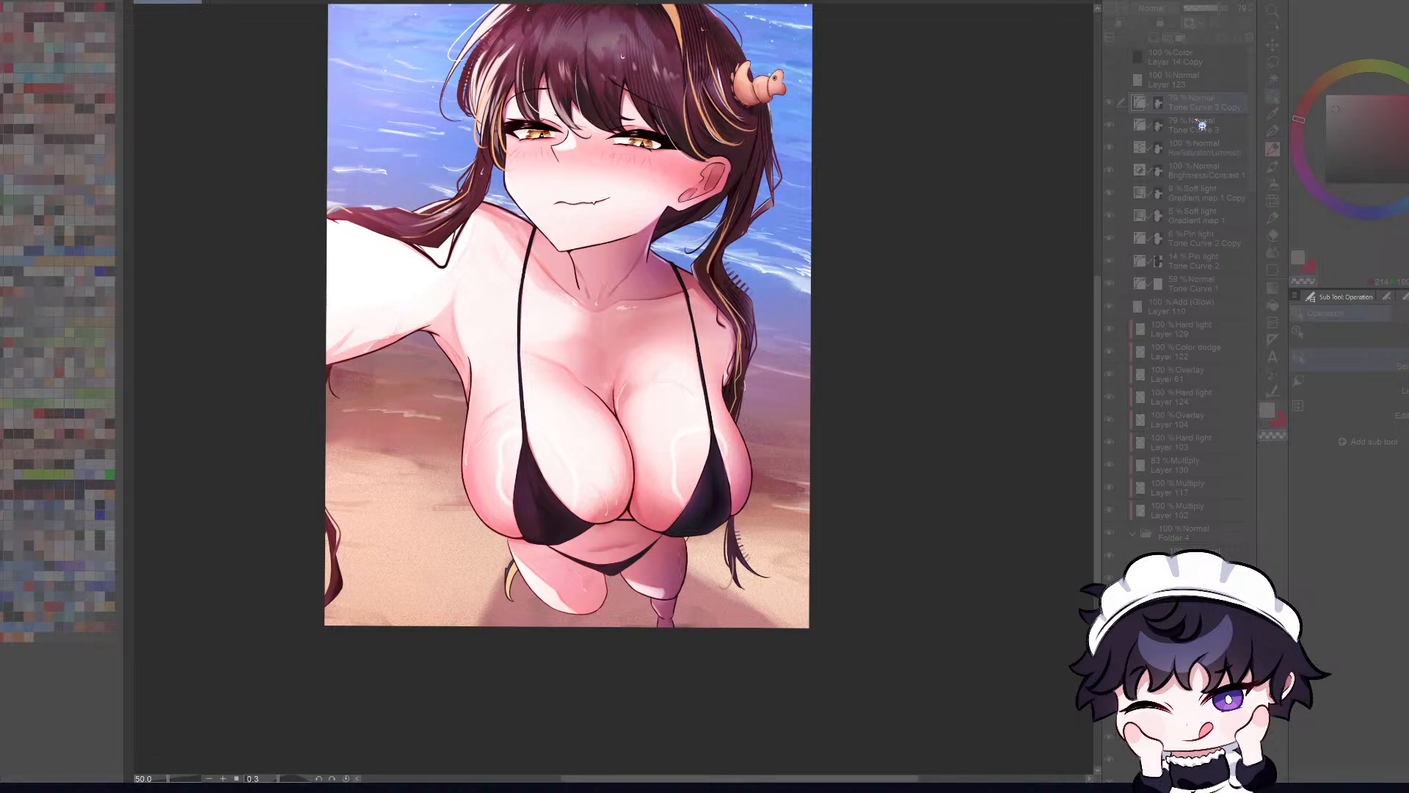
left_click(1208, 122)
Step: Compare the effect of the Tone Curve 3 Copy and Tone Curve 3 layers by hiding and showing them
left_click(1109, 104)
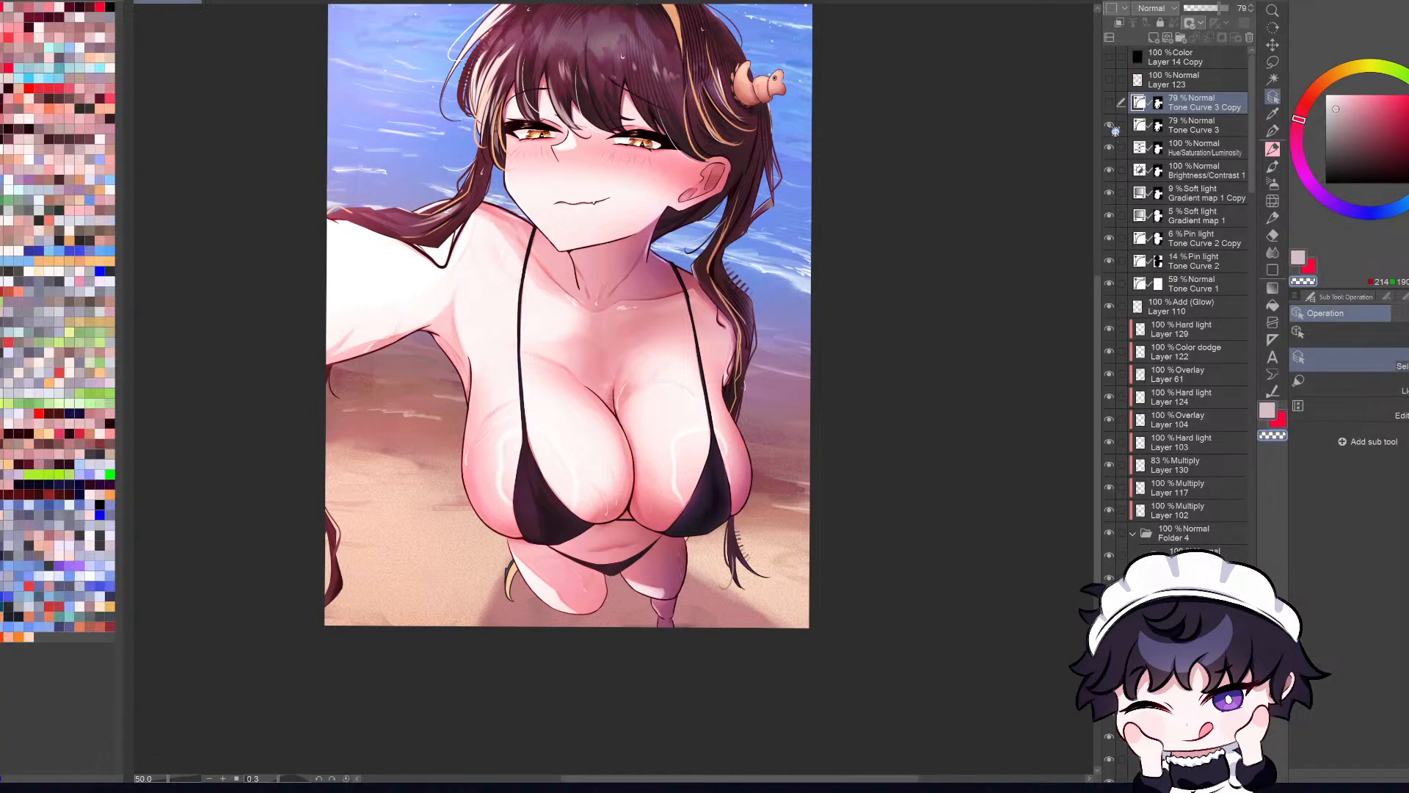
left_click(1110, 126)
left_click(1109, 125)
left_click(1109, 104)
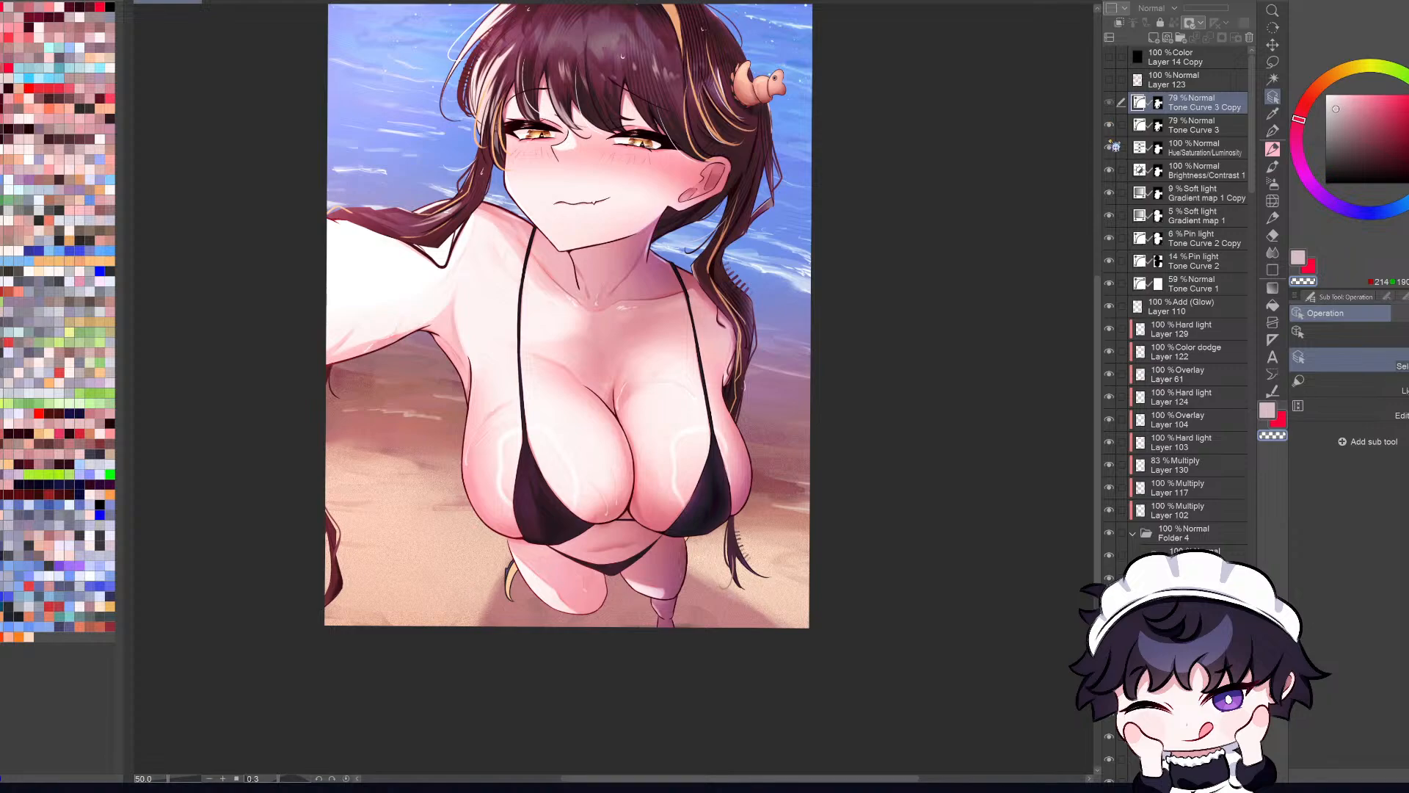
left_click(1108, 102)
left_click(1109, 126)
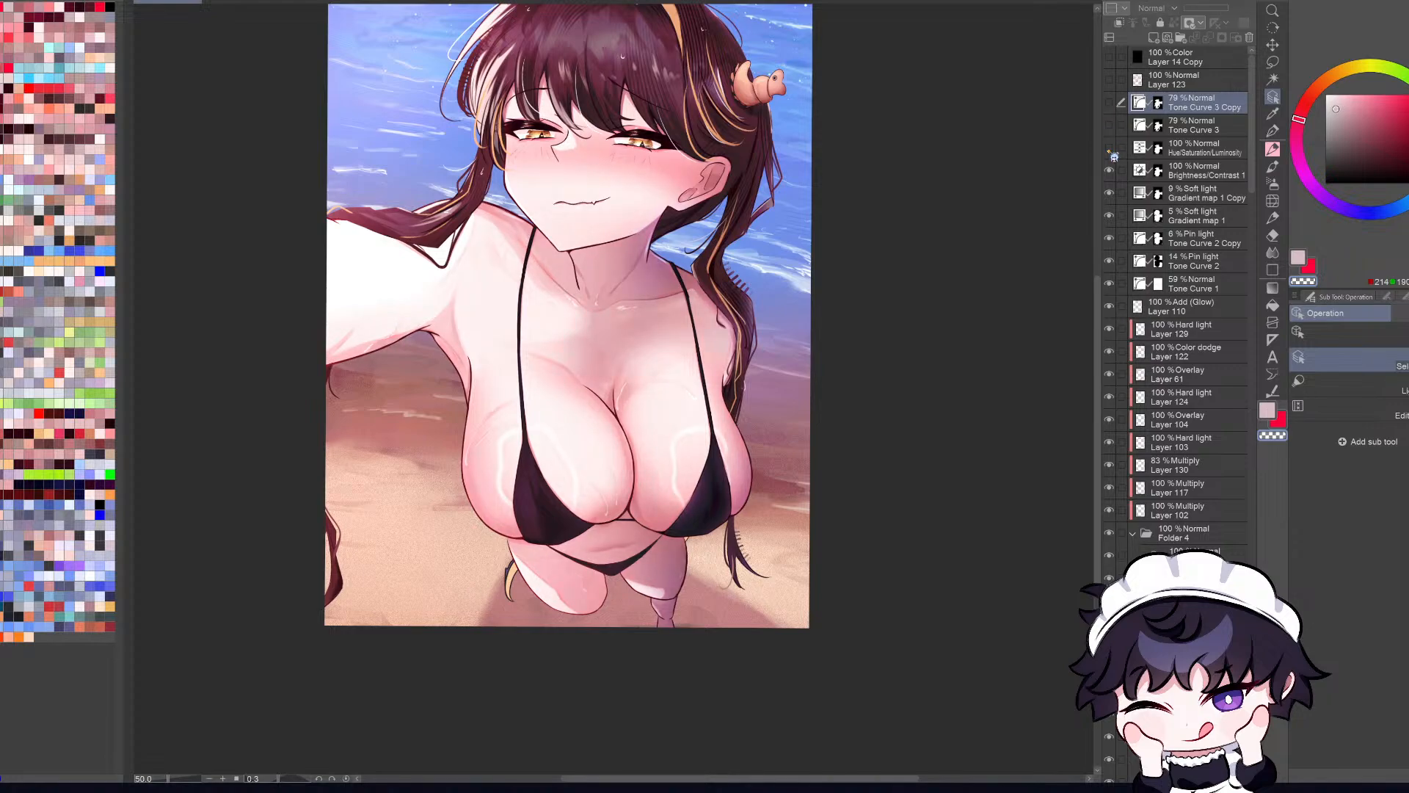
Step: Compare the hue/saturation, brightness/contrast, gradient map and lower tone curve correction layers by hiding and showing them
left_click(1110, 148)
left_click(1109, 171)
left_click(1113, 216)
left_click(1110, 239)
left_click(1110, 239)
left_click(1110, 262)
left_click(1110, 262)
left_click(1112, 215)
left_click(1112, 196)
left_click(1110, 194)
Step: Try a higher opacity on the Gradient map 1 Copy layer and undo it
left_click(1196, 197)
left_click_drag(1212, 13, 1290, 13)
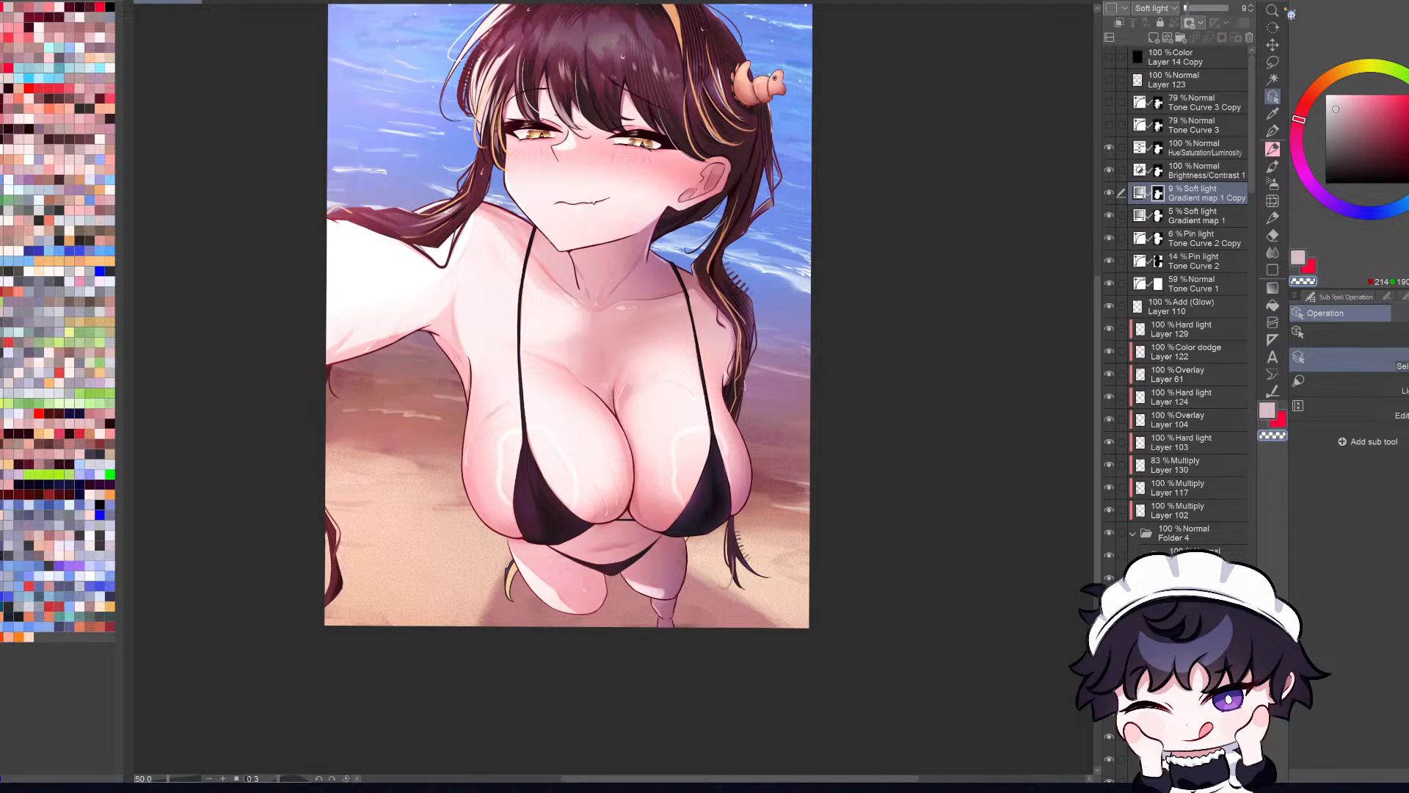
key("ctrl+z")
Step: Show both Tone Curve 3 layers again and compare Gradient map 1 Copy hidden and shown, judging the illustration at small size
left_click(1109, 195)
left_click_drag(1109, 125, 1110, 107)
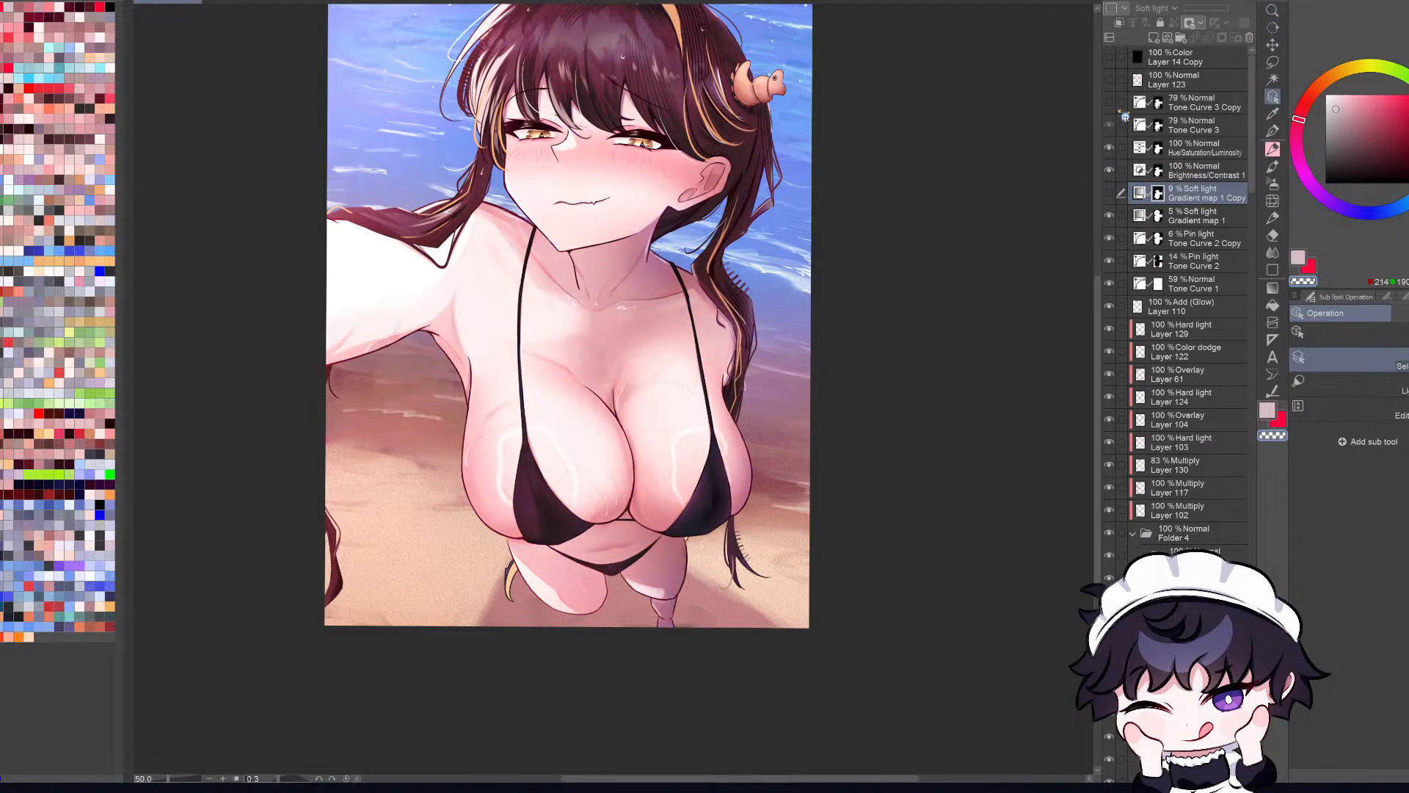
key("h")
key("h")
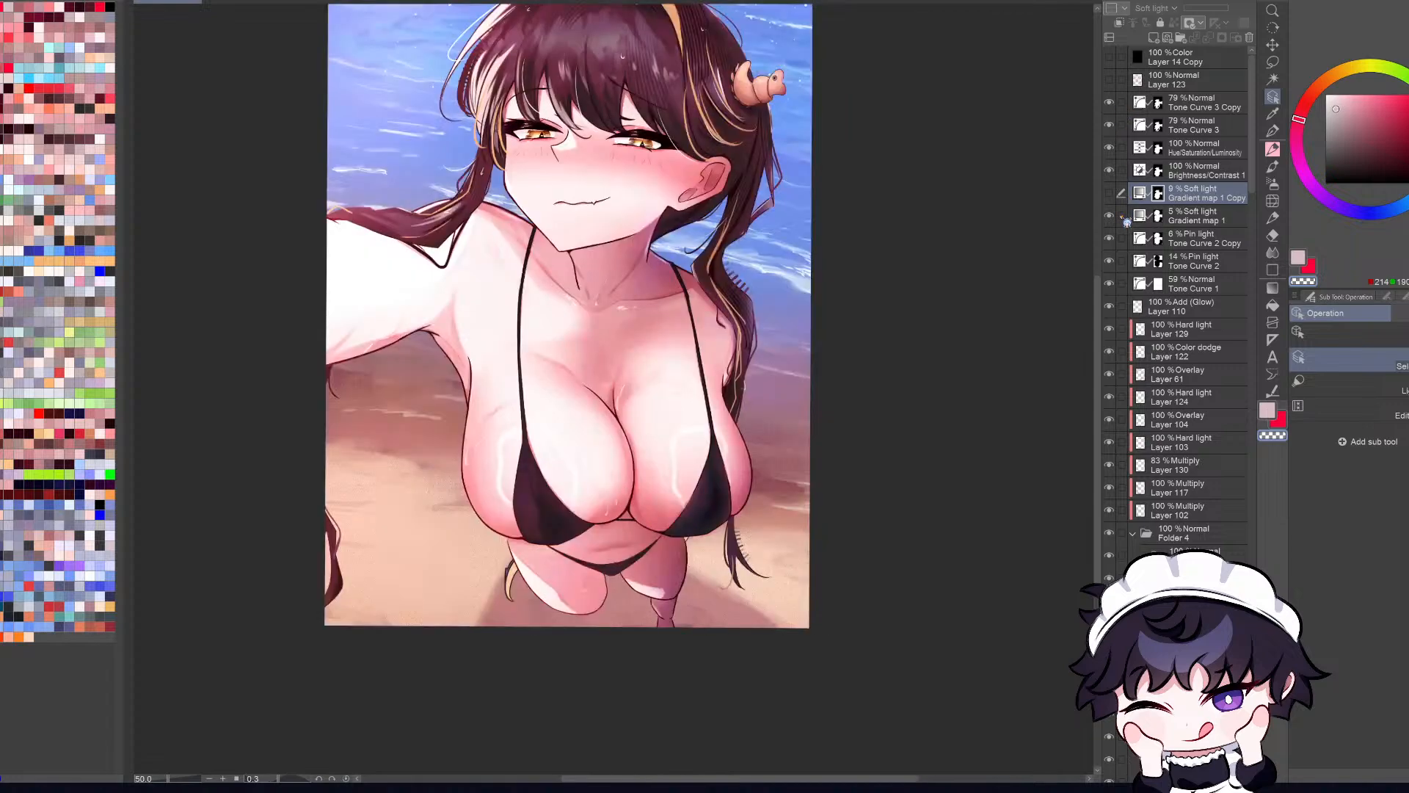
left_click(1110, 194)
key("ctrl+minus")
left_click(1111, 194)
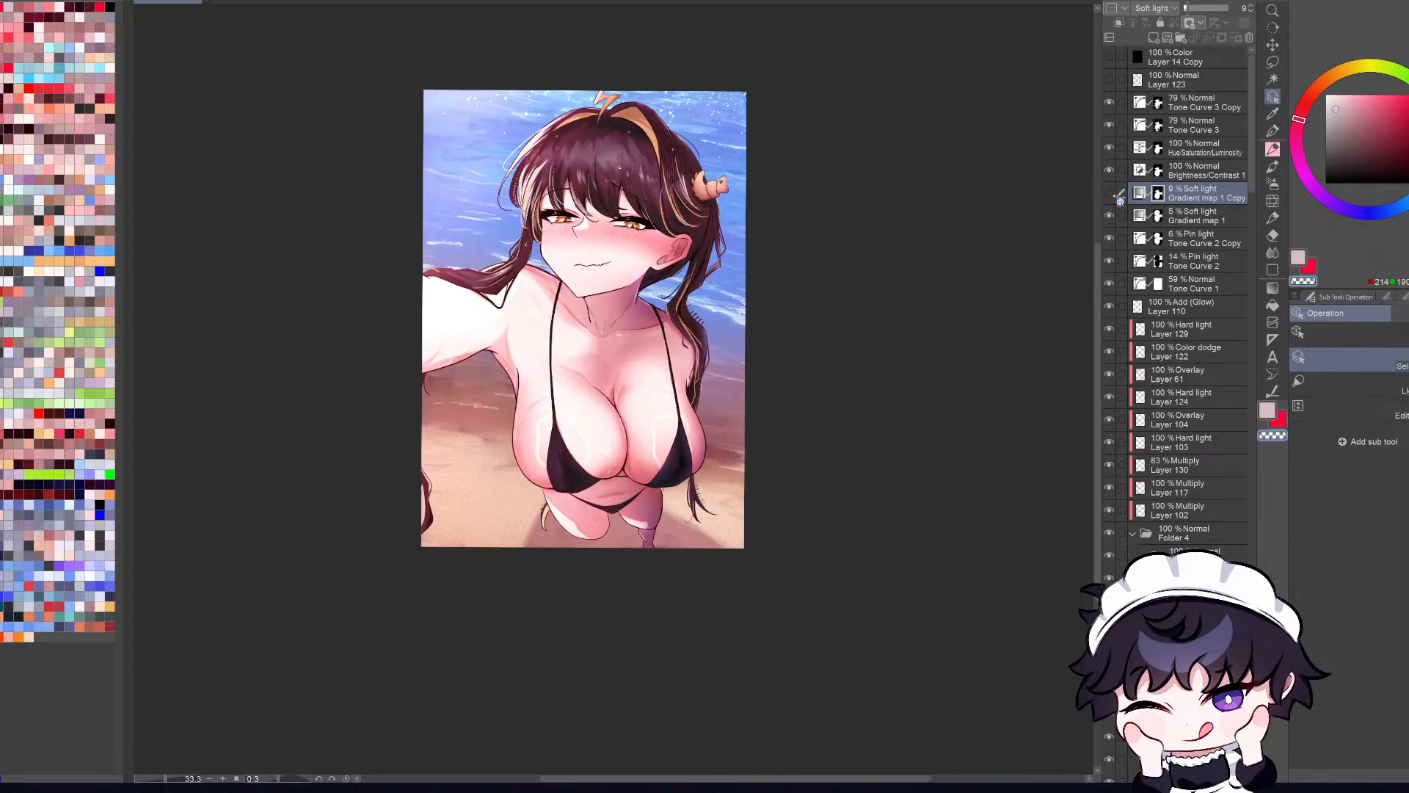
Step: Compare the Gradient map 1, Tone Curve 3 and Tone Curve 3 Copy layers hidden and shown on the reduced view
left_click(1113, 216)
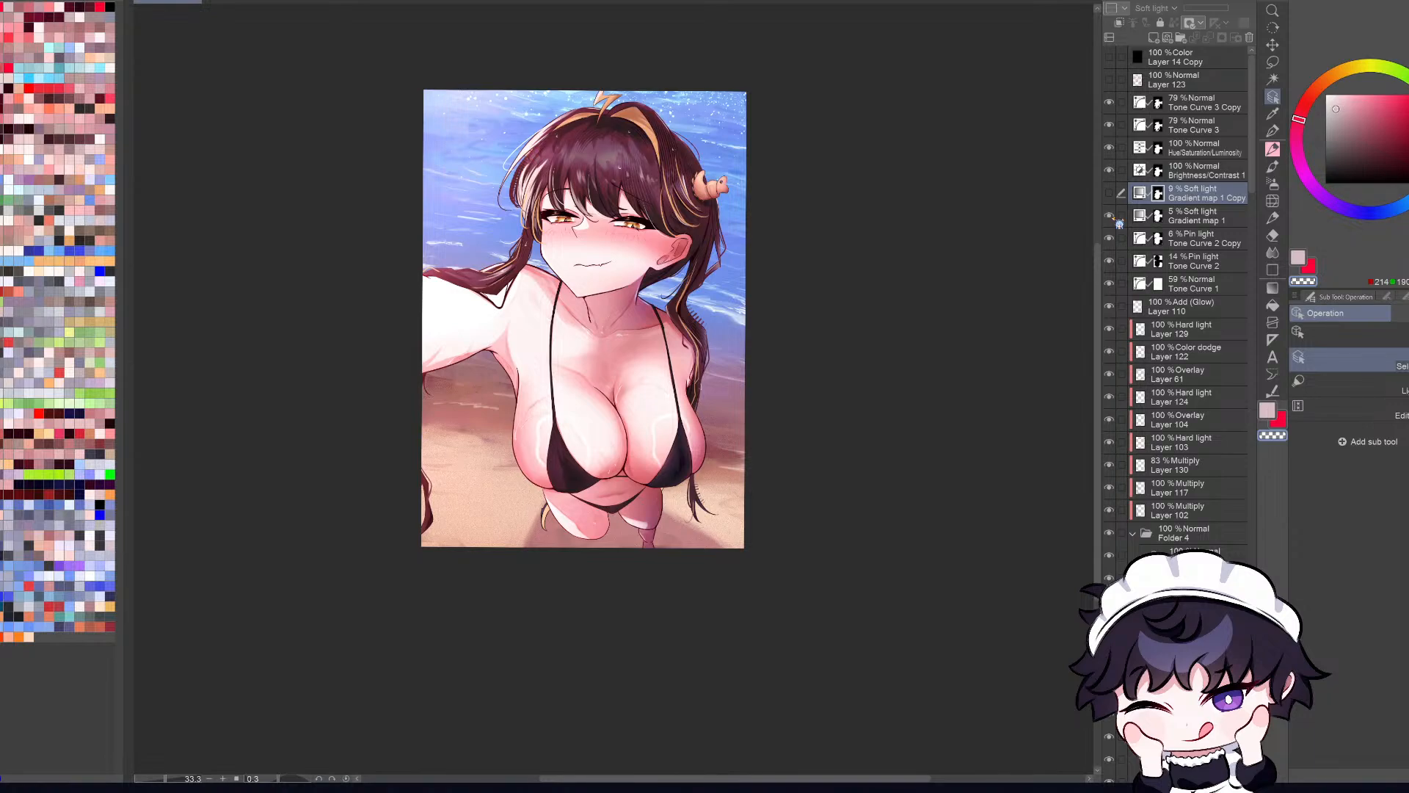
left_click(1112, 217)
left_click(1114, 219)
left_click(1111, 126)
left_click(1111, 127)
left_click(1111, 108)
left_click(1196, 109)
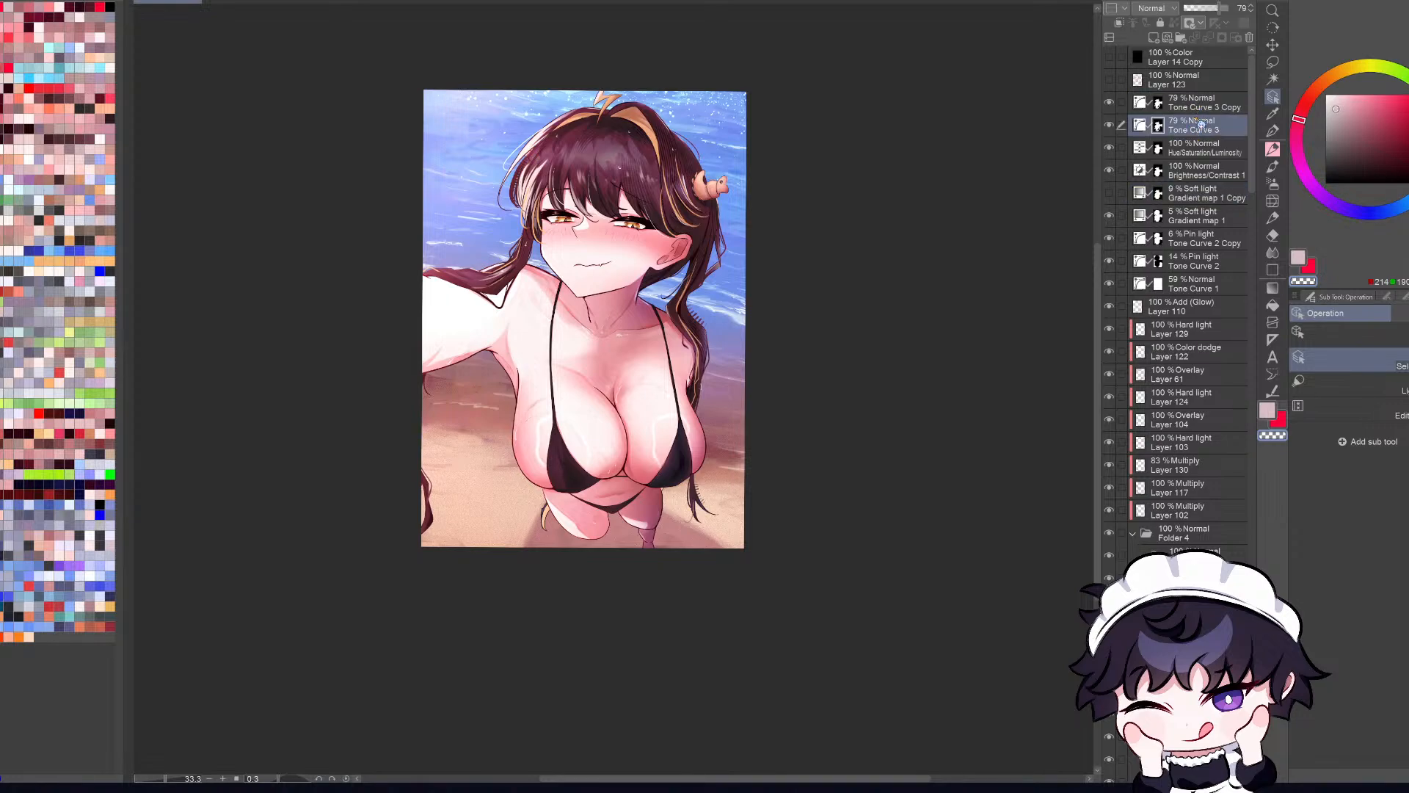
Step: Compare the Gradient map 1 Copy layer hidden and shown, and raise its opacity to 100%
left_click(1189, 200)
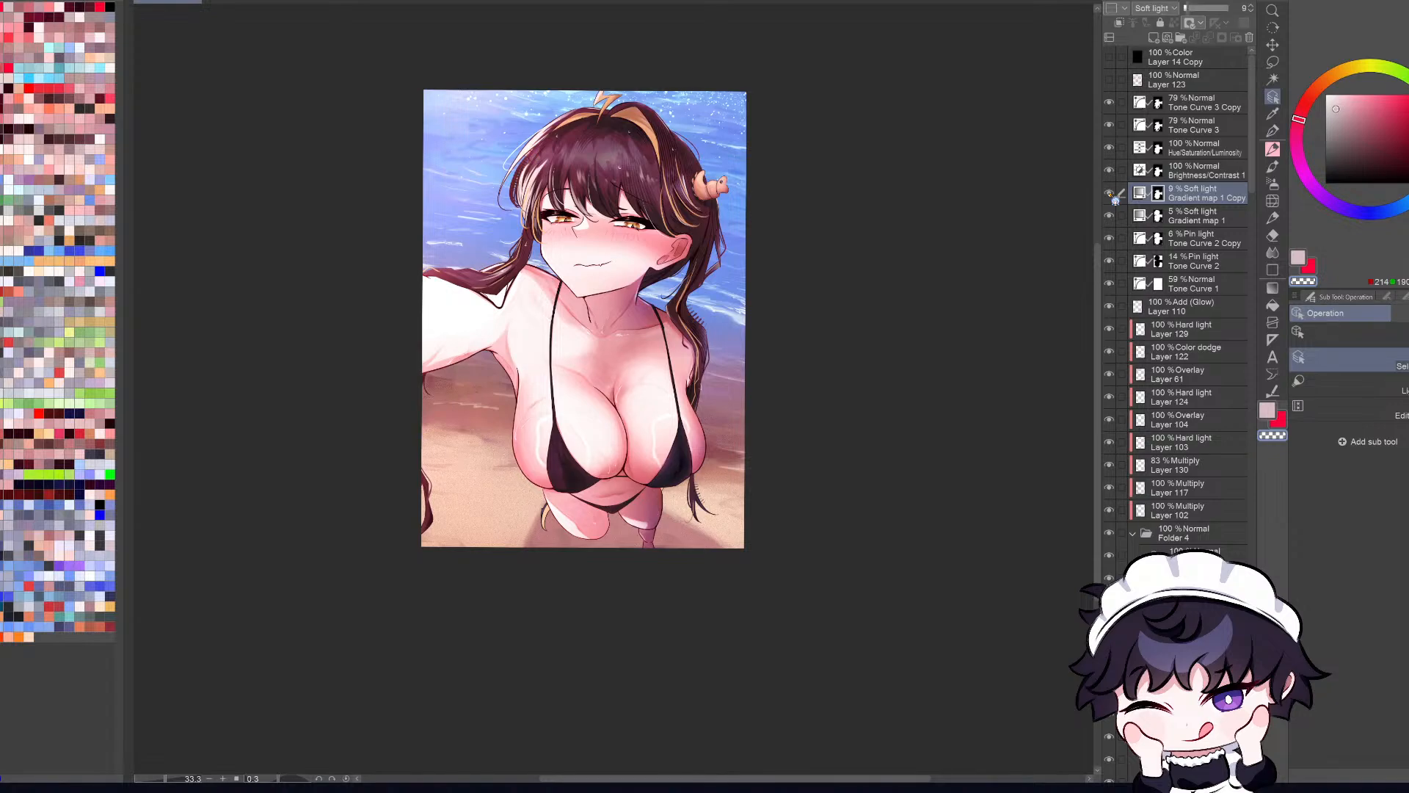
left_click(1108, 192)
left_click(1109, 193)
left_click_drag(1204, 14, 1318, 14)
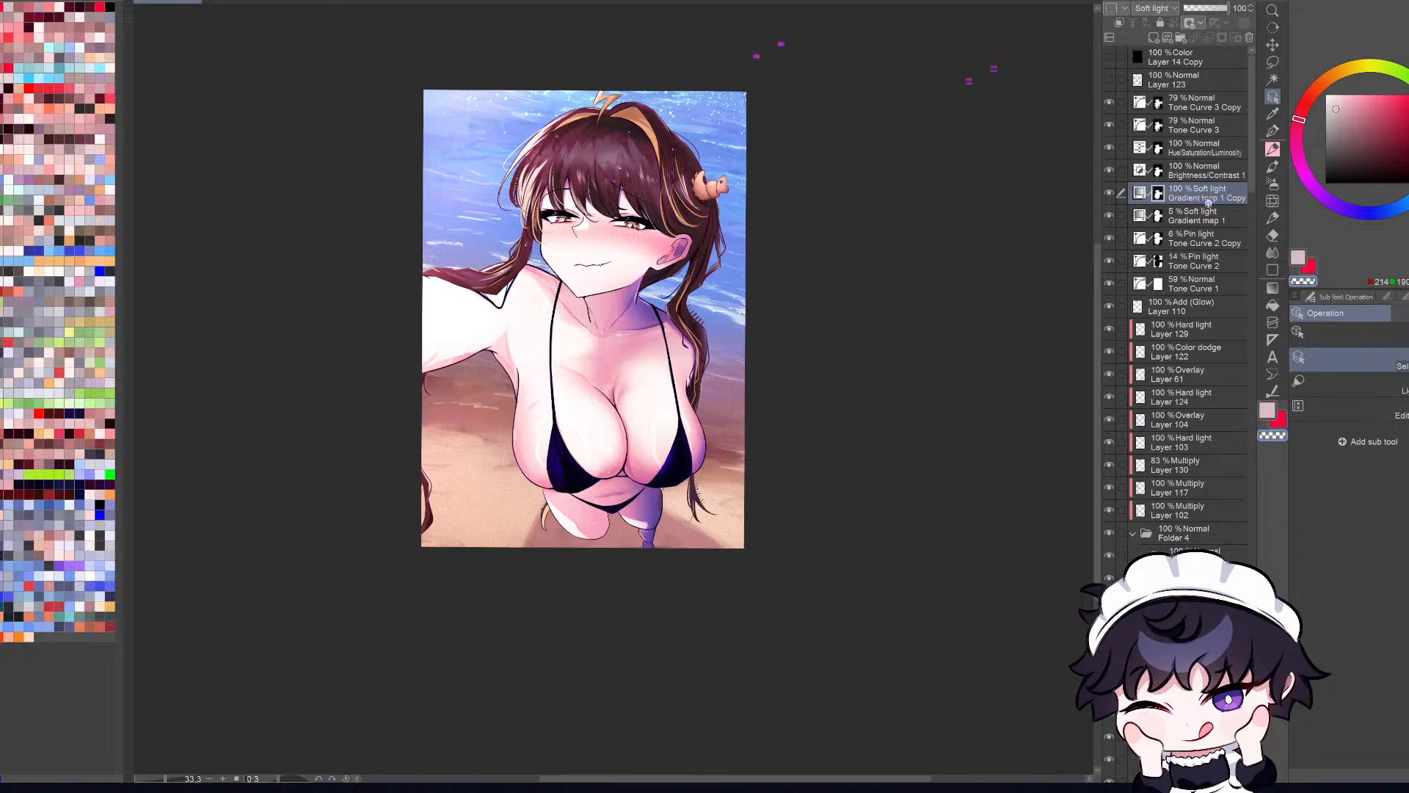
key("ctrl+z")
left_click_drag(1204, 13, 1321, 14)
Step: Try a series of different gradients on the Gradient map 1 Copy layer, comparing their effect on the character's skin and bikini colors
scroll(634, 244, "up", 1)
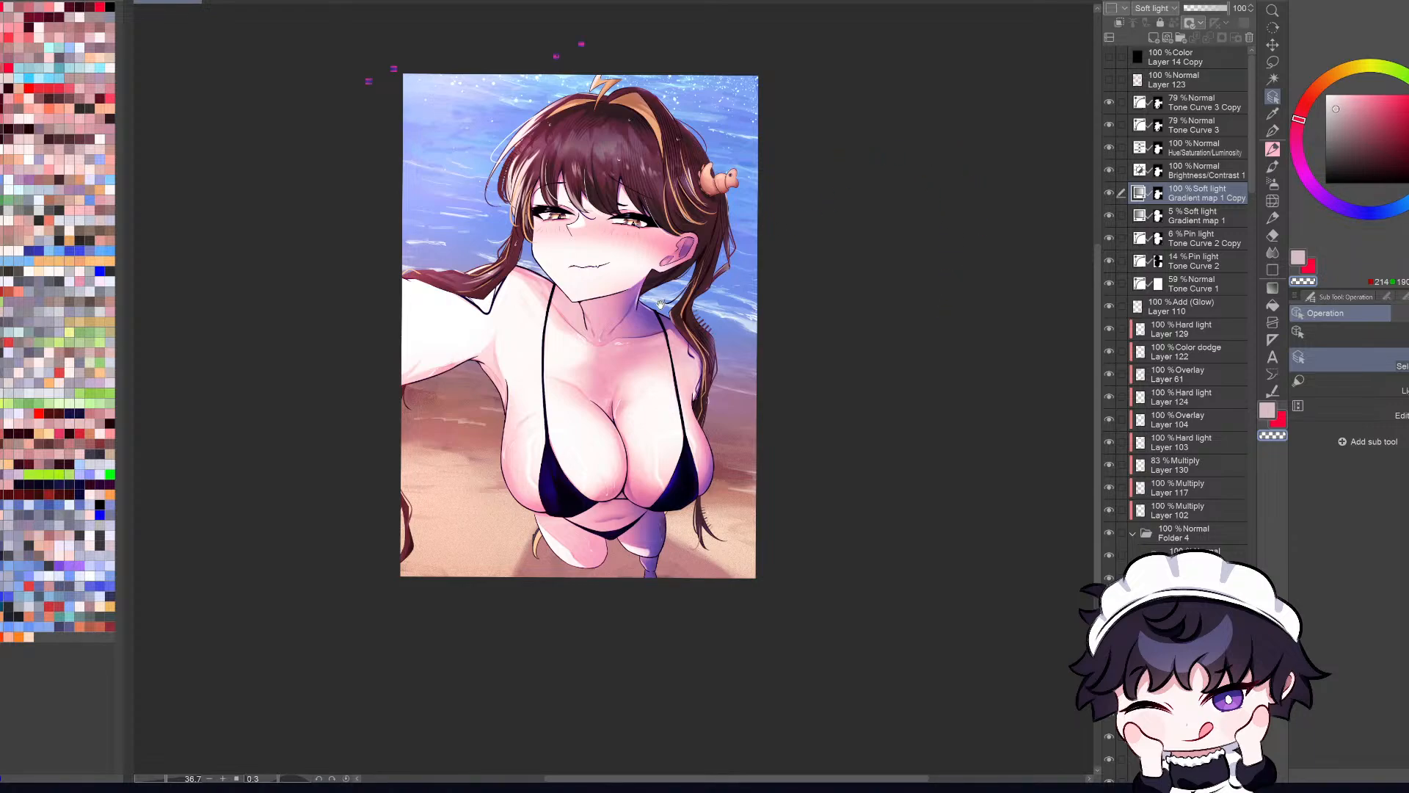
scroll(664, 301, "up", 1)
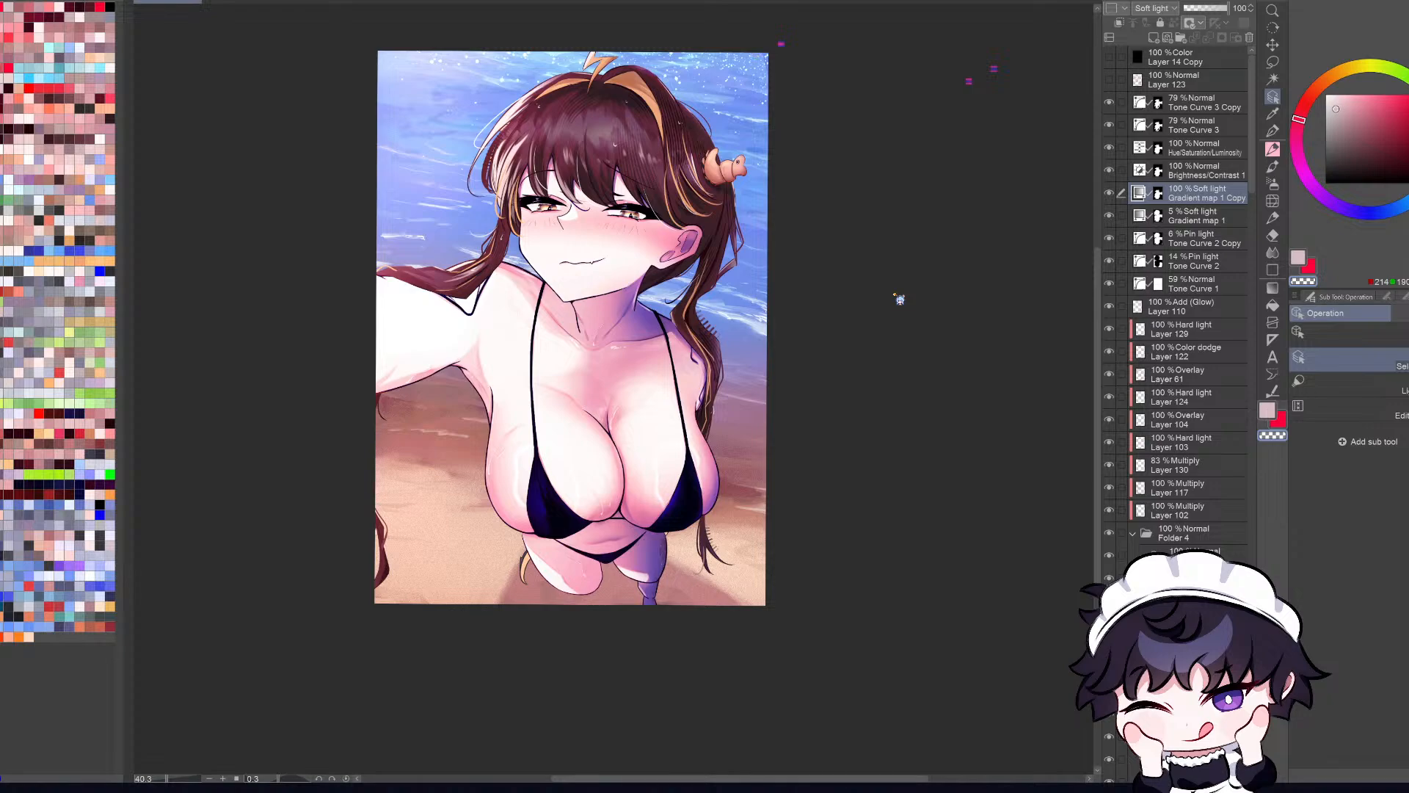
left_click(929, 338)
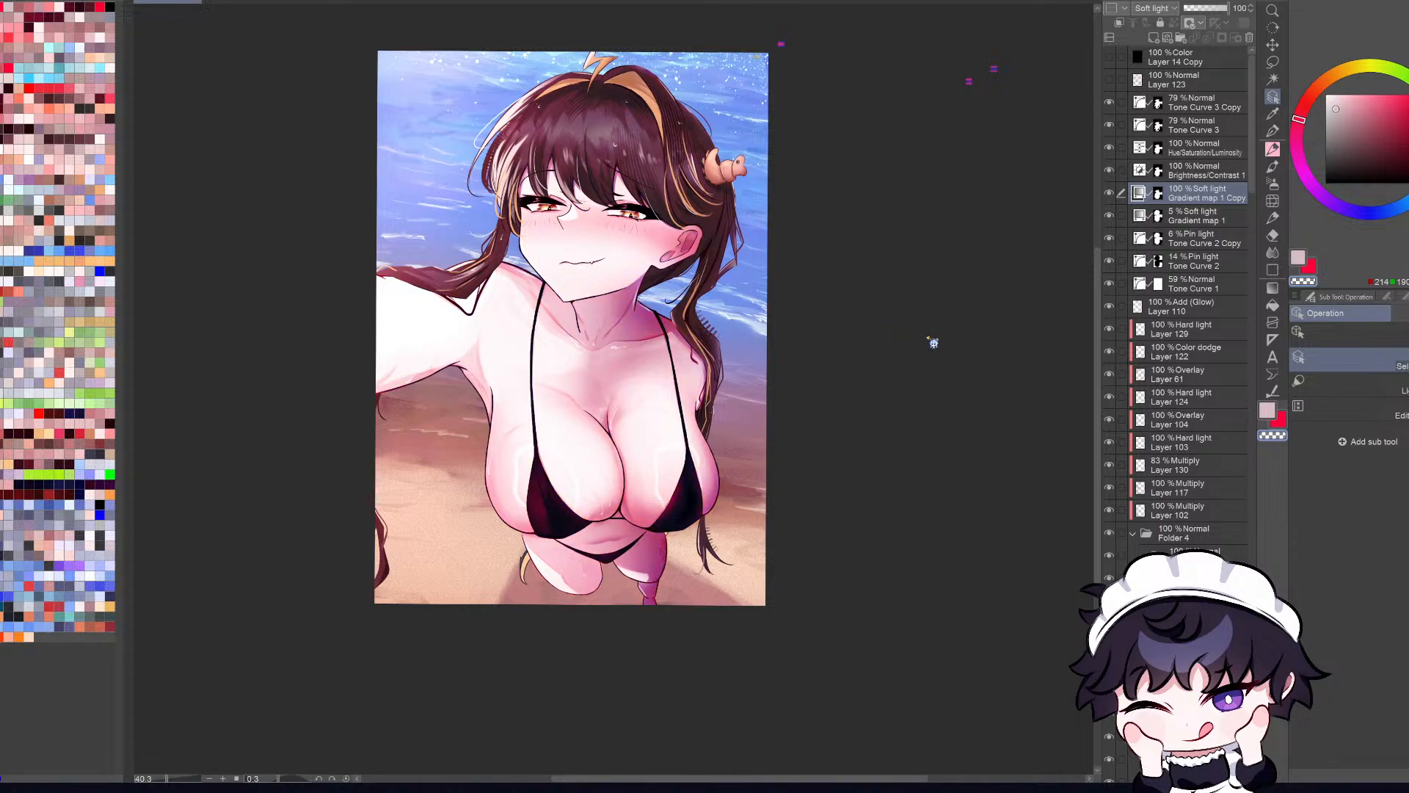
left_click(916, 334)
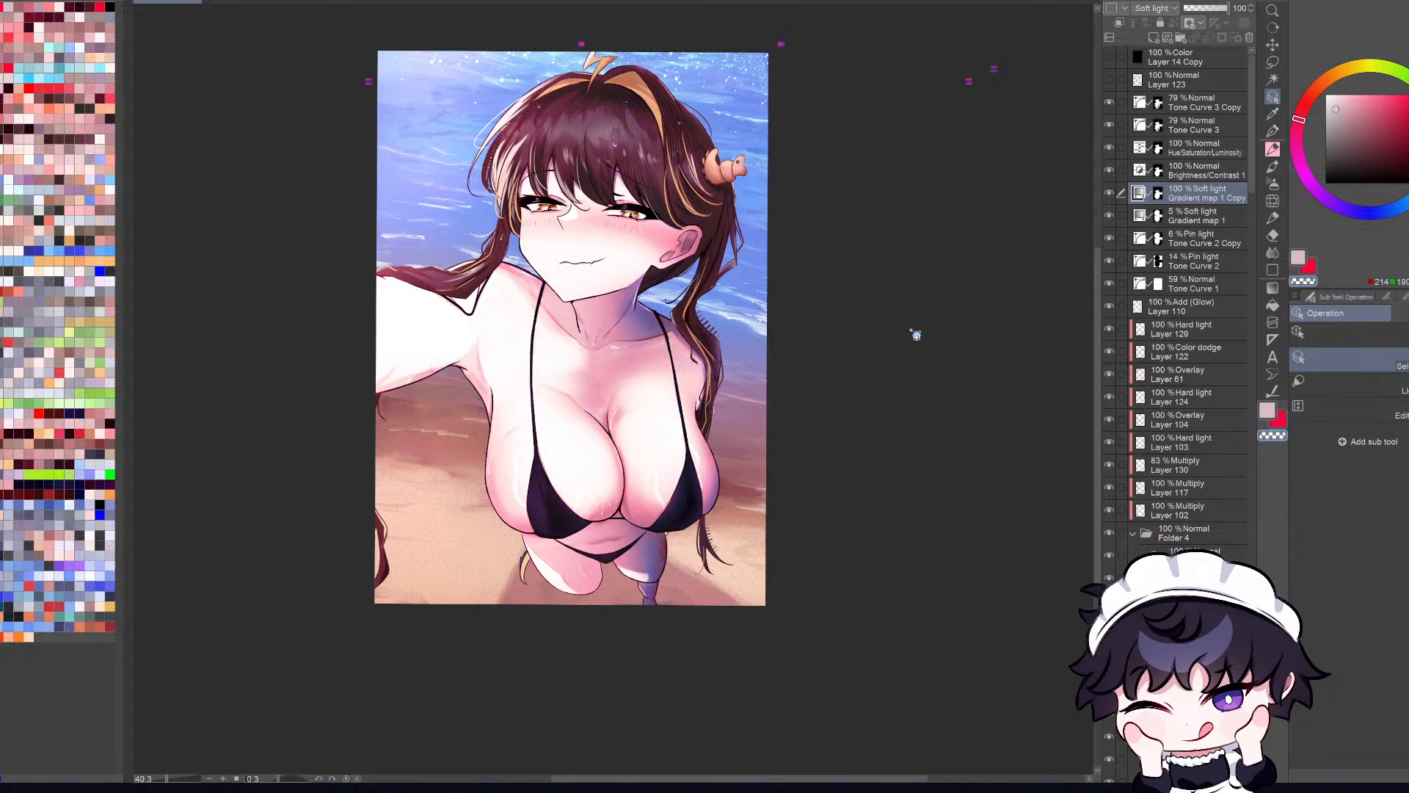
left_click(897, 341)
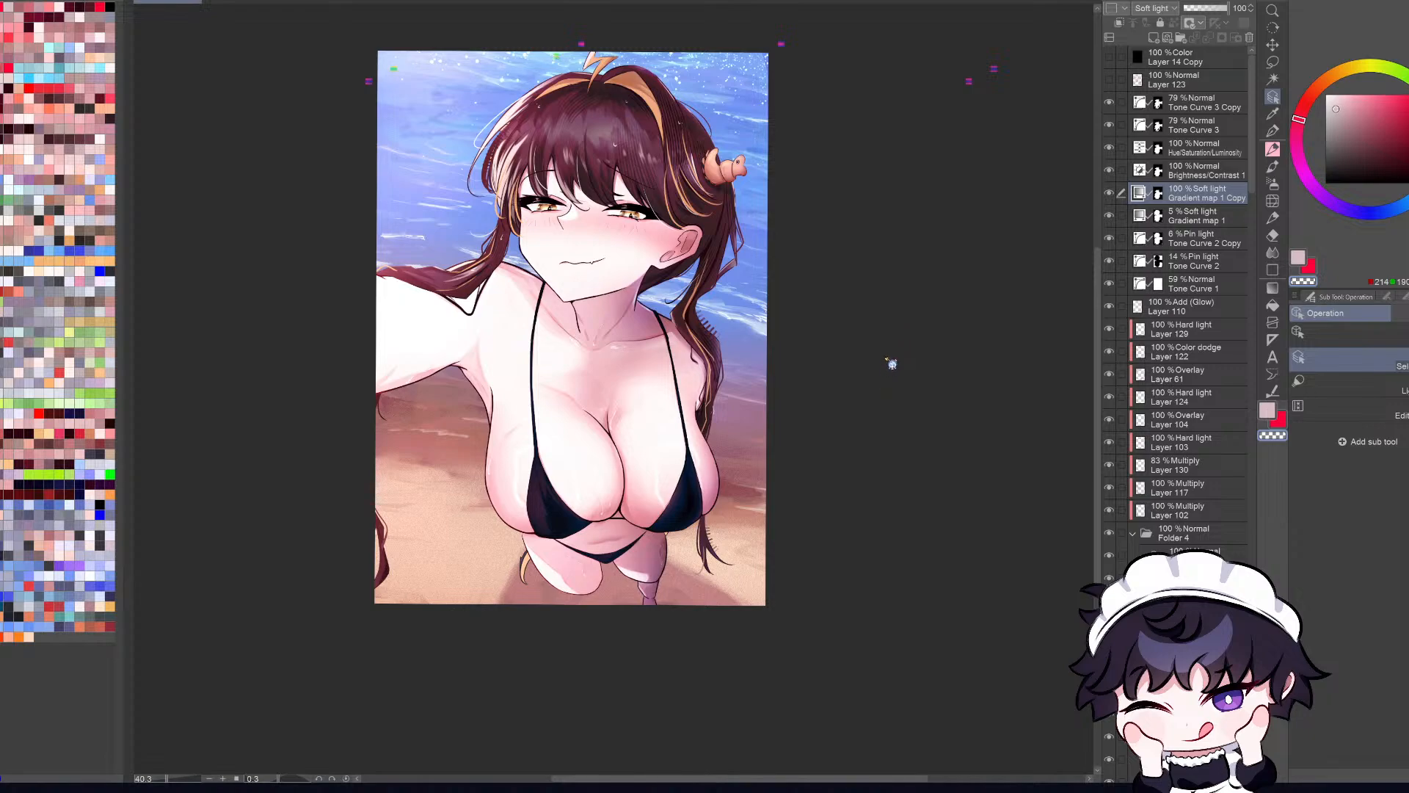
left_click(892, 364)
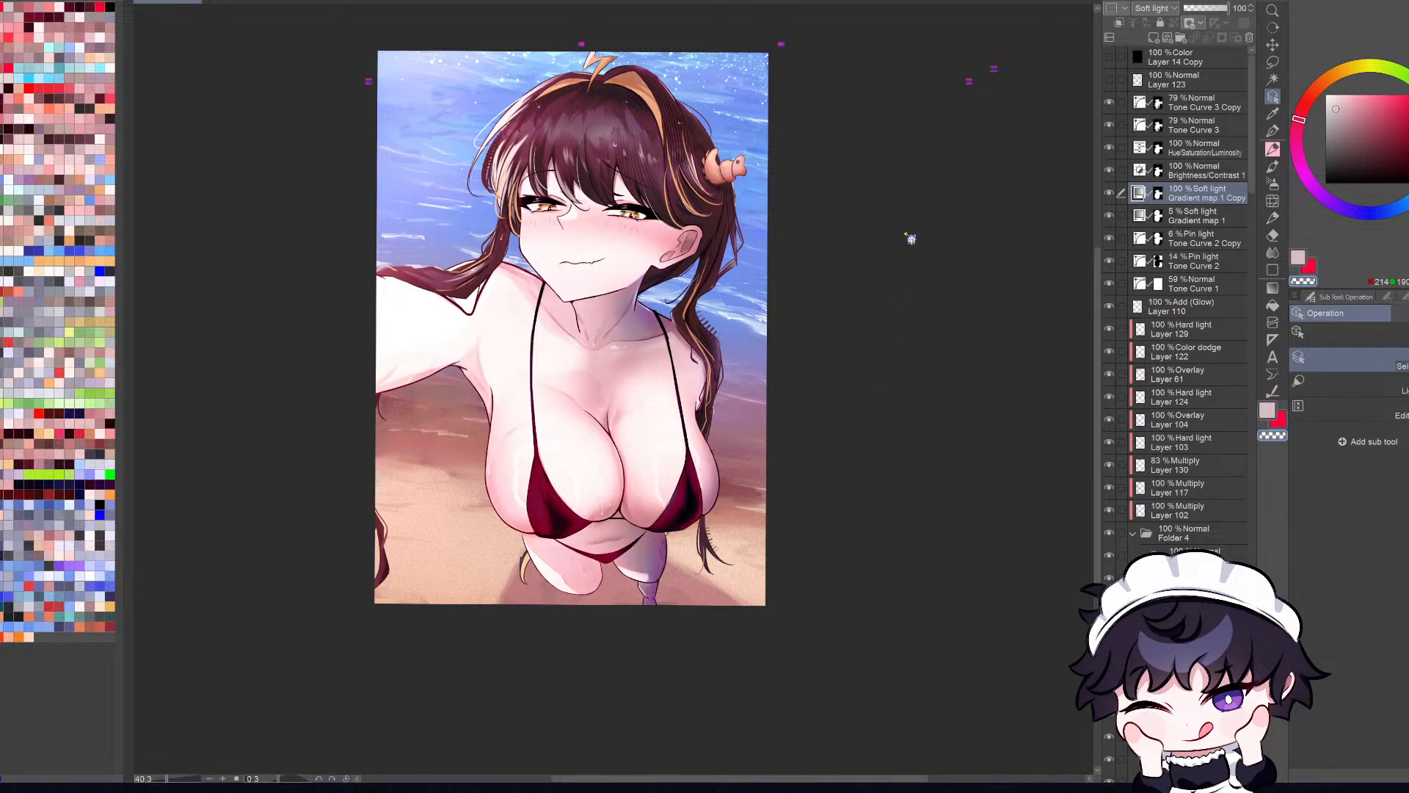
left_click(906, 234)
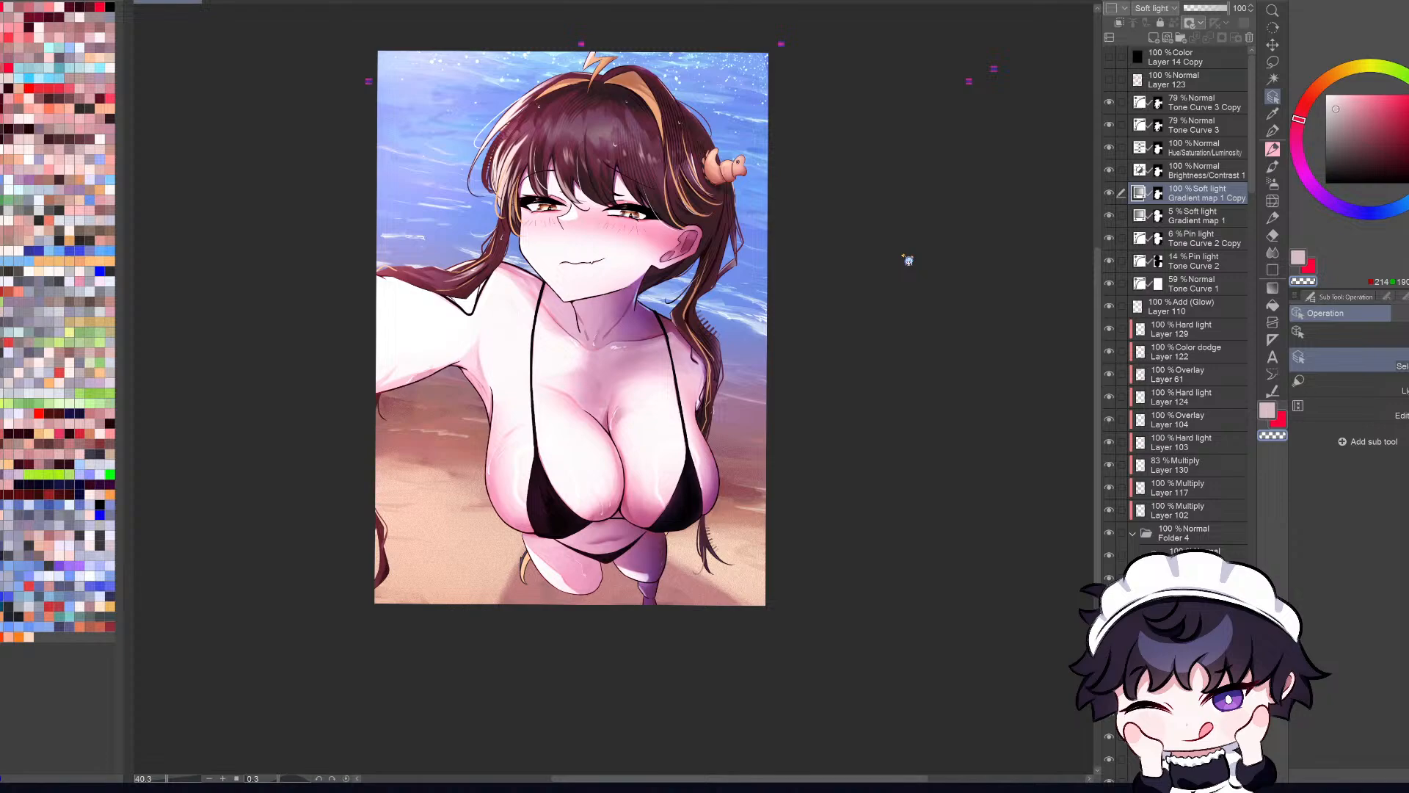
left_click(904, 256)
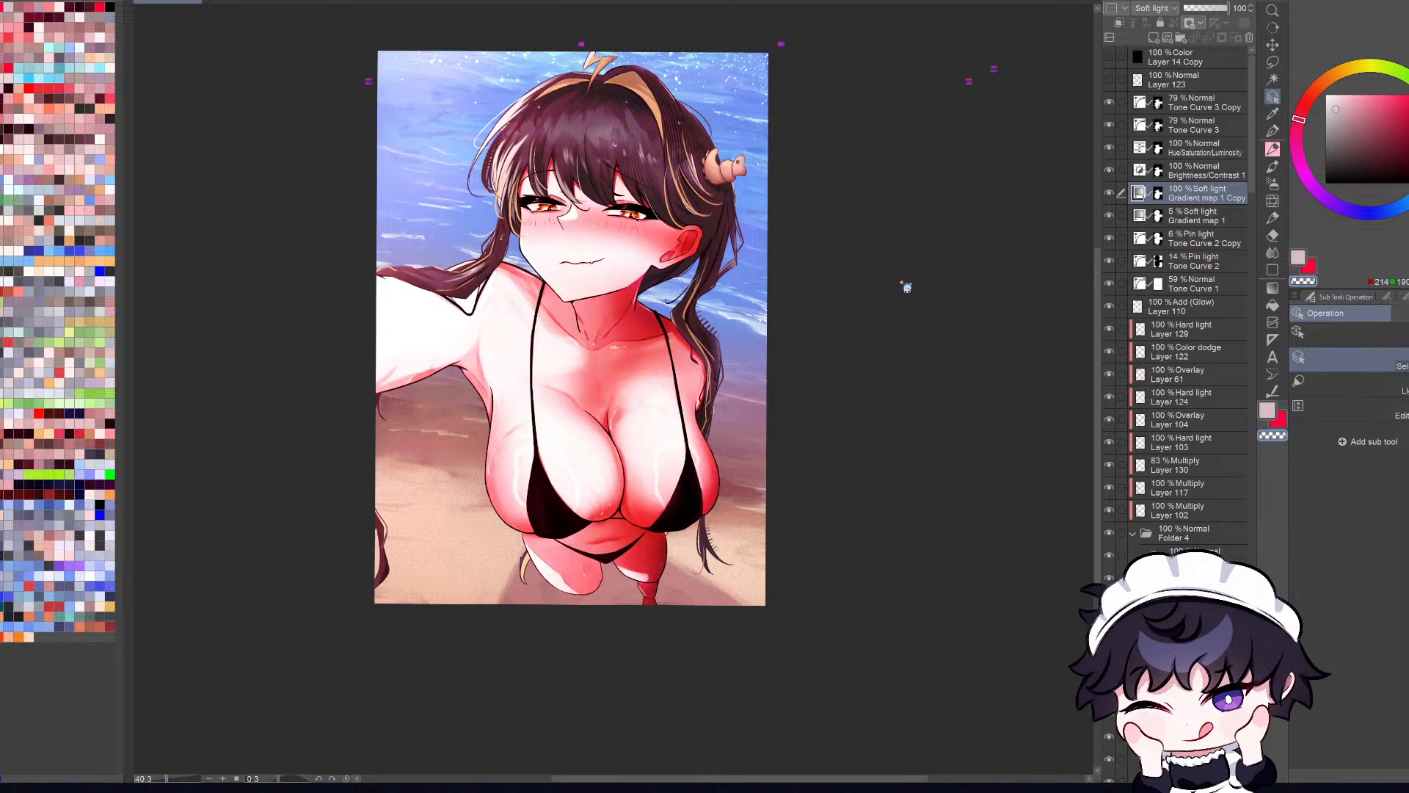
left_click(906, 294)
left_click(906, 297)
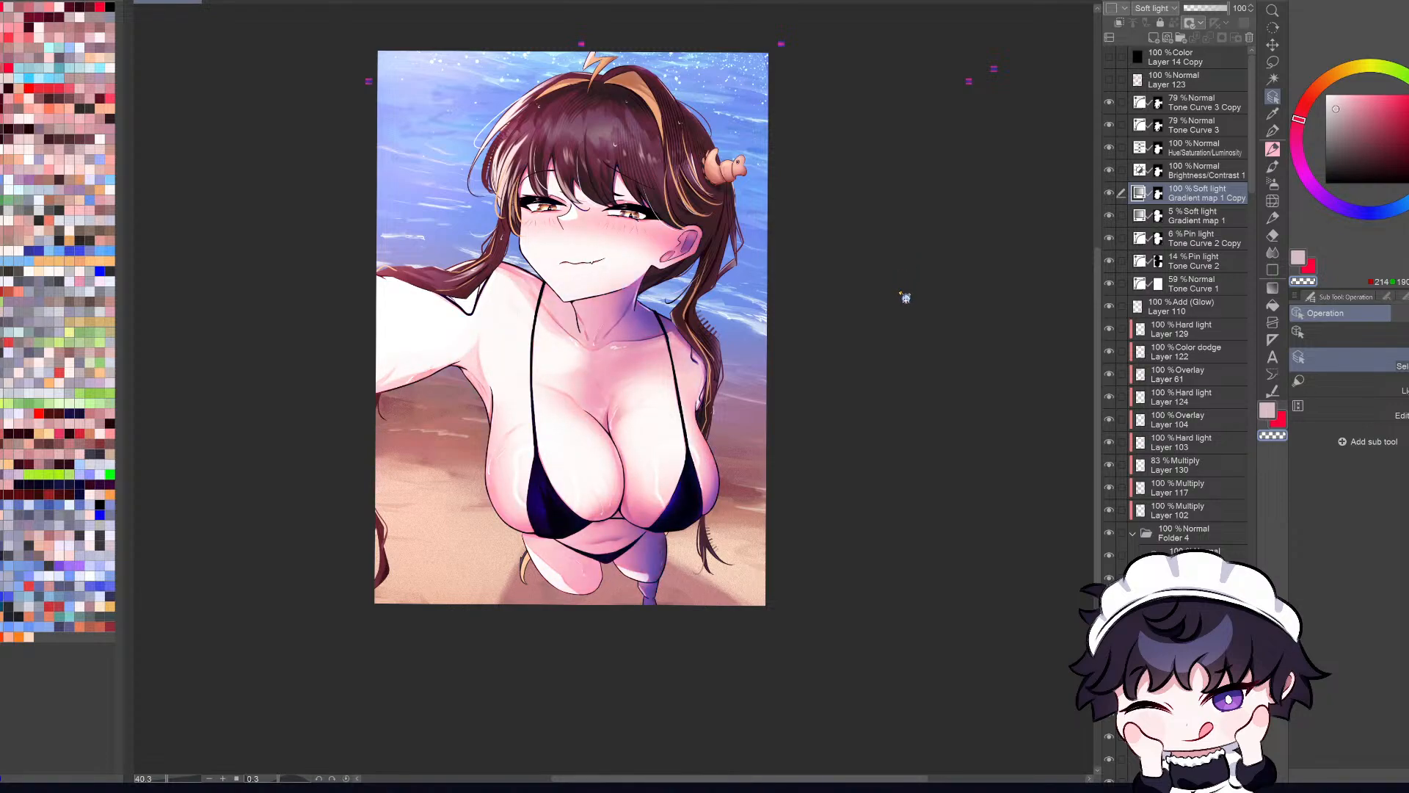
left_click(896, 363)
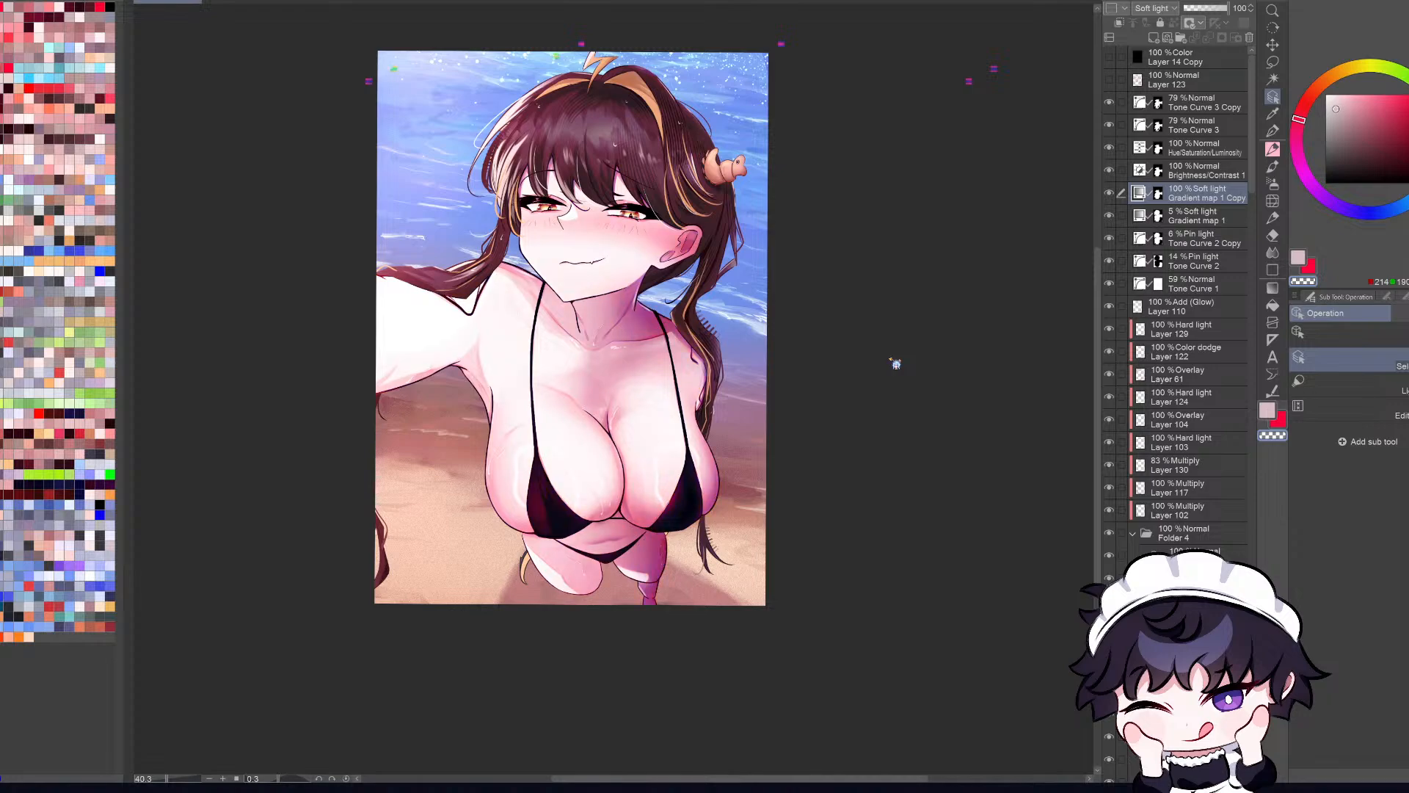
left_click(896, 346)
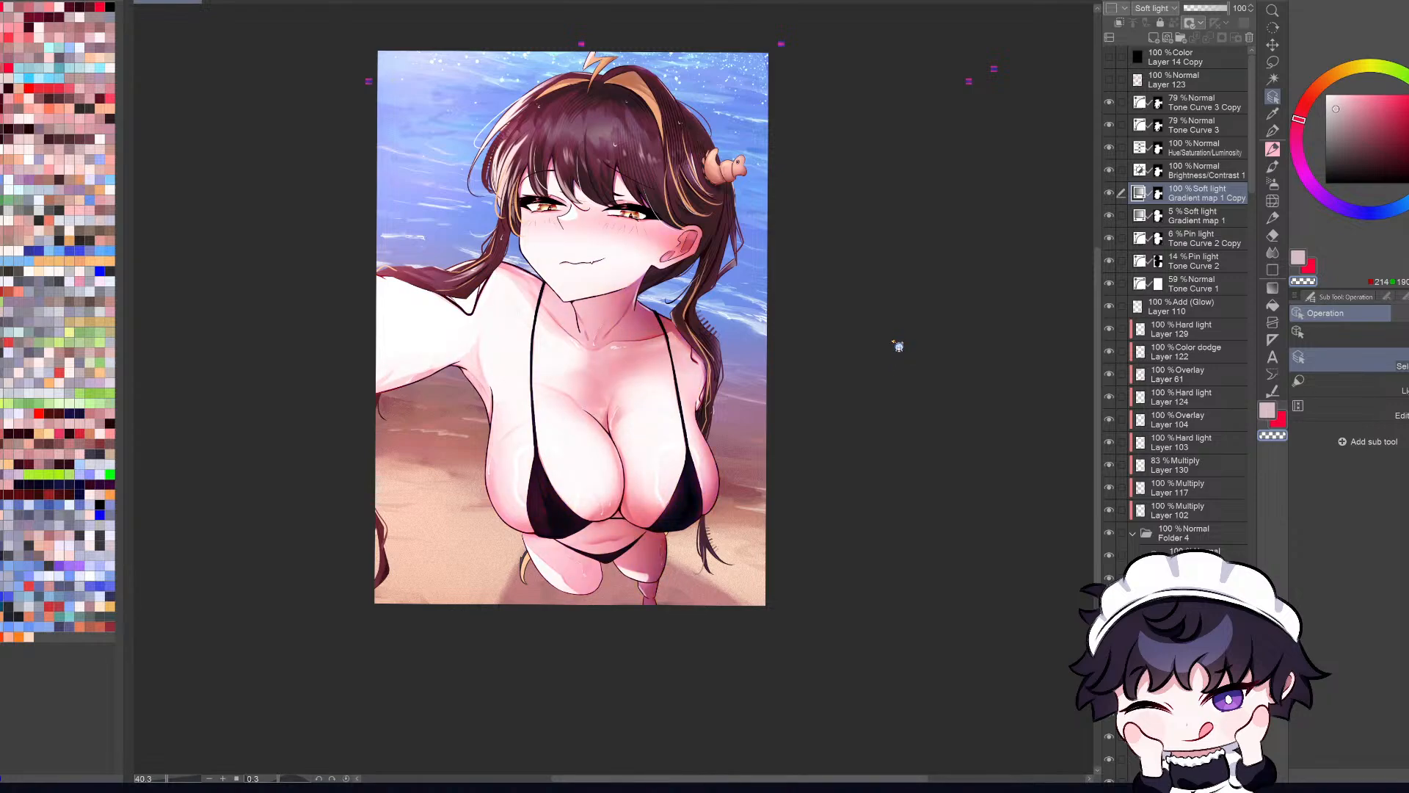
left_click(905, 330)
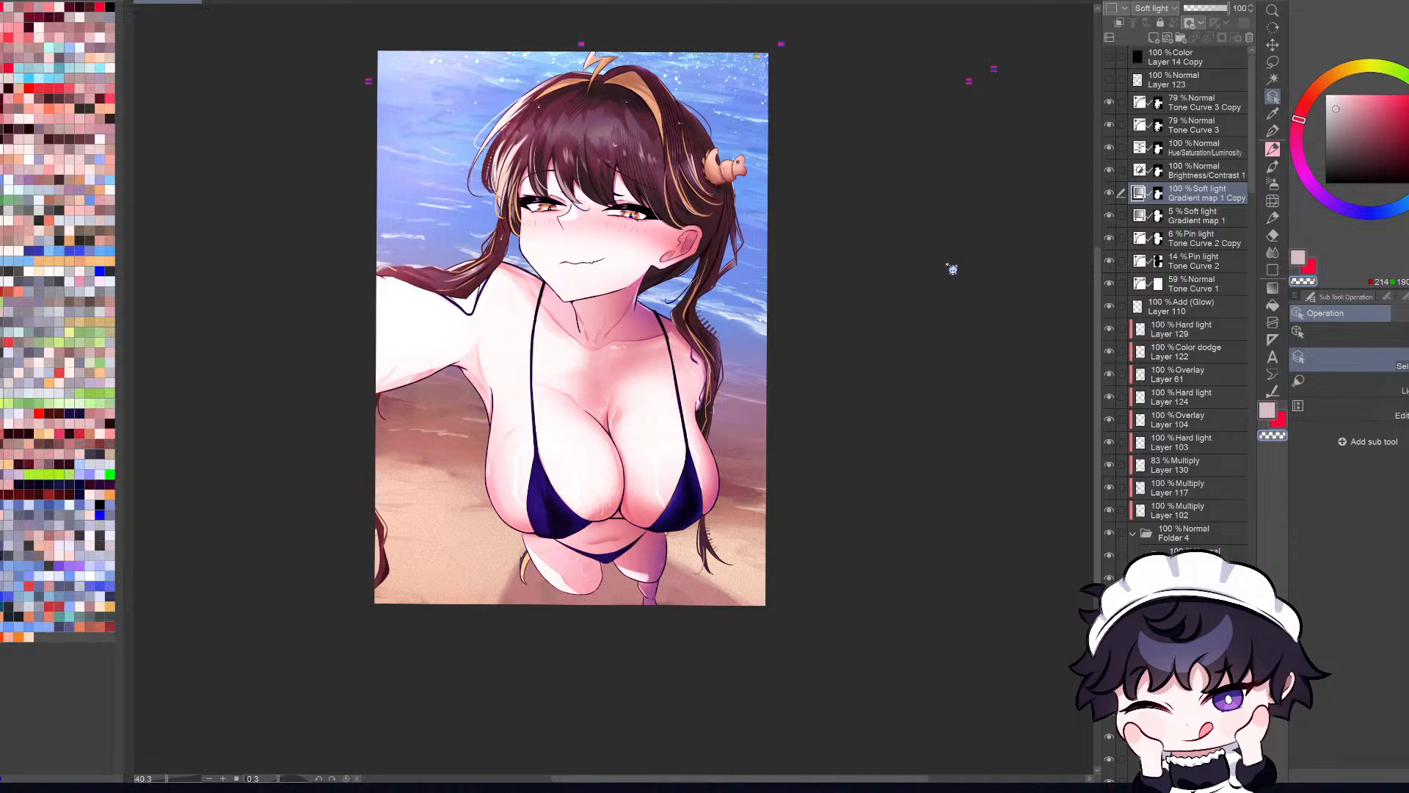
Step: Try one gradient preset after another on the Gradient map 1 Copy layer, judging the character's skin and bikini colors in the full view
double_click(902, 234)
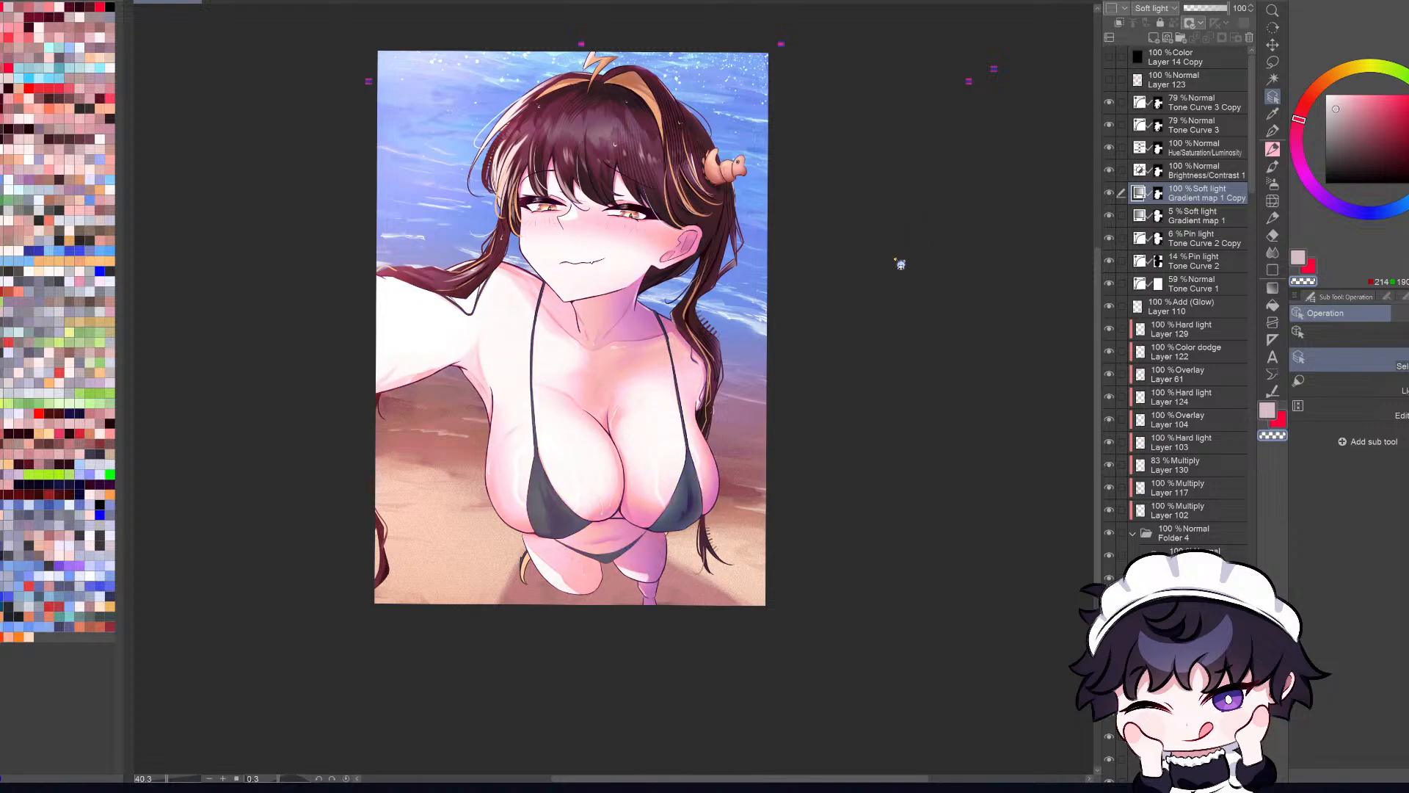
double_click(896, 259)
double_click(880, 314)
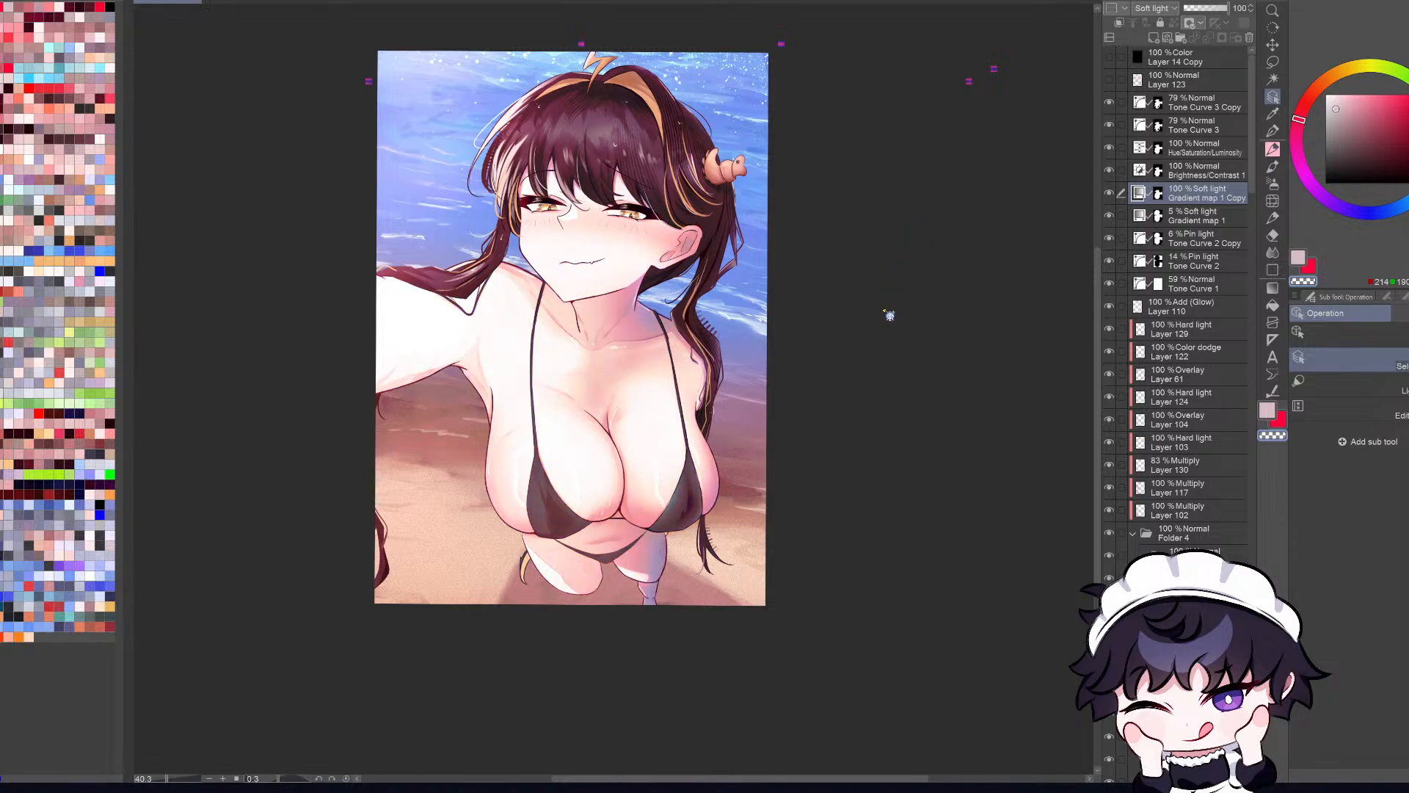
double_click(909, 208)
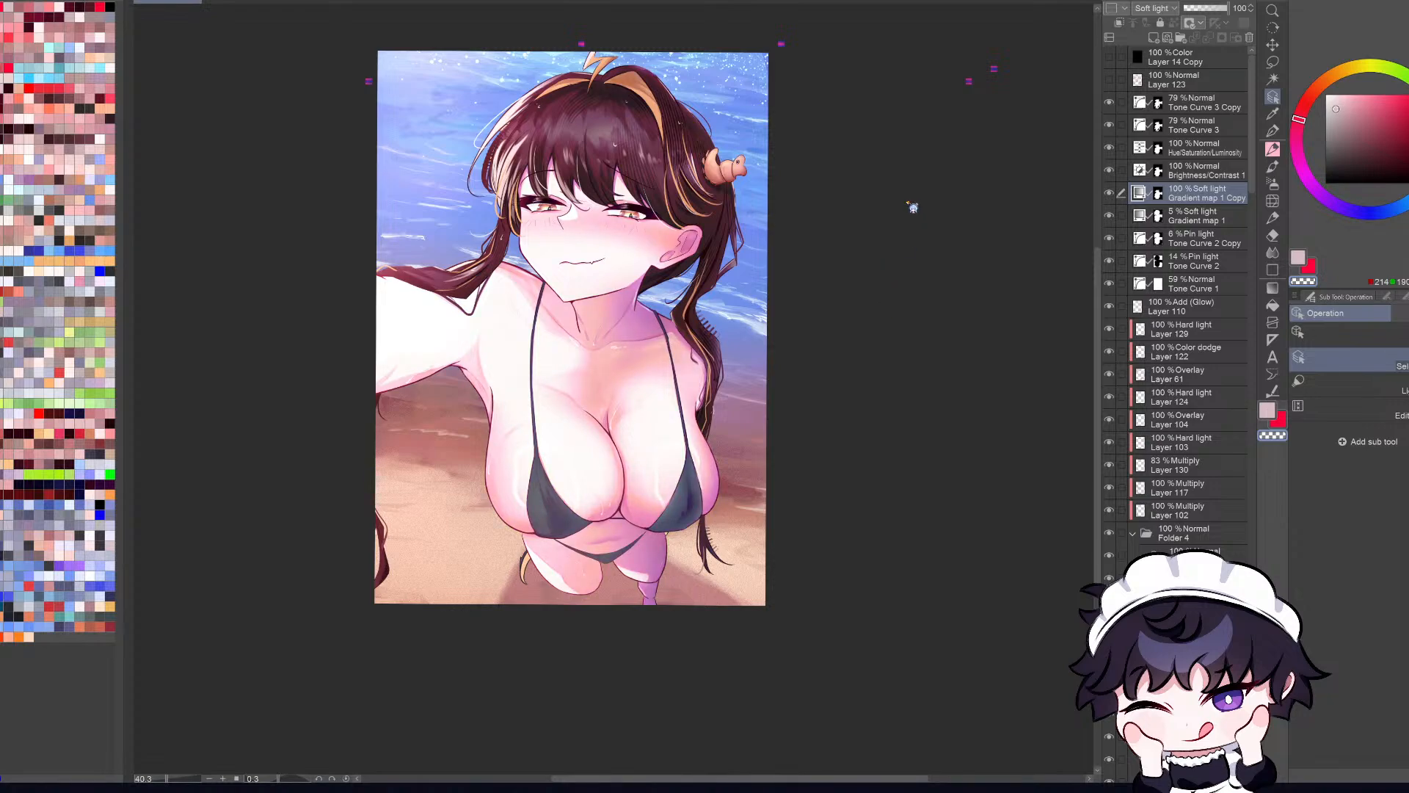
double_click(895, 254)
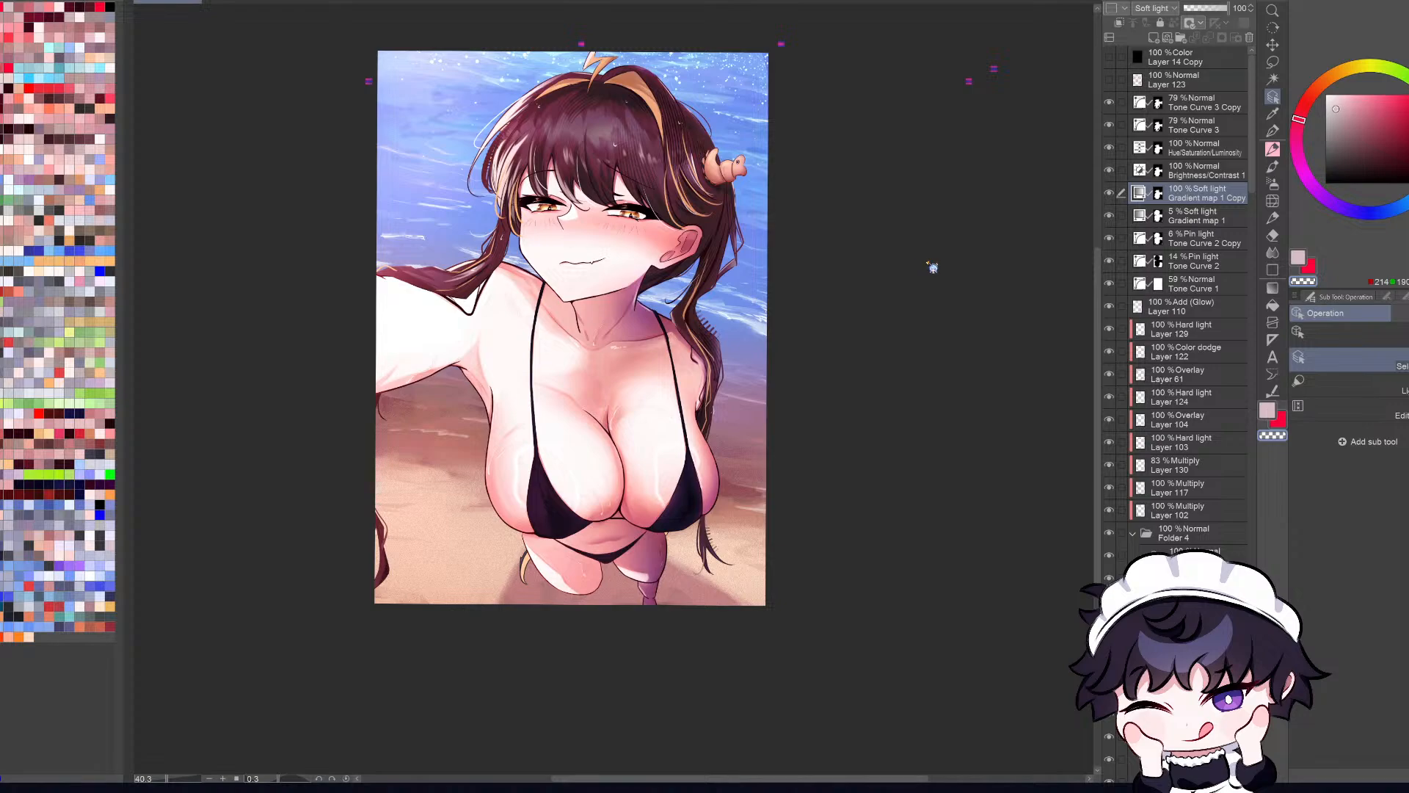
double_click(884, 294)
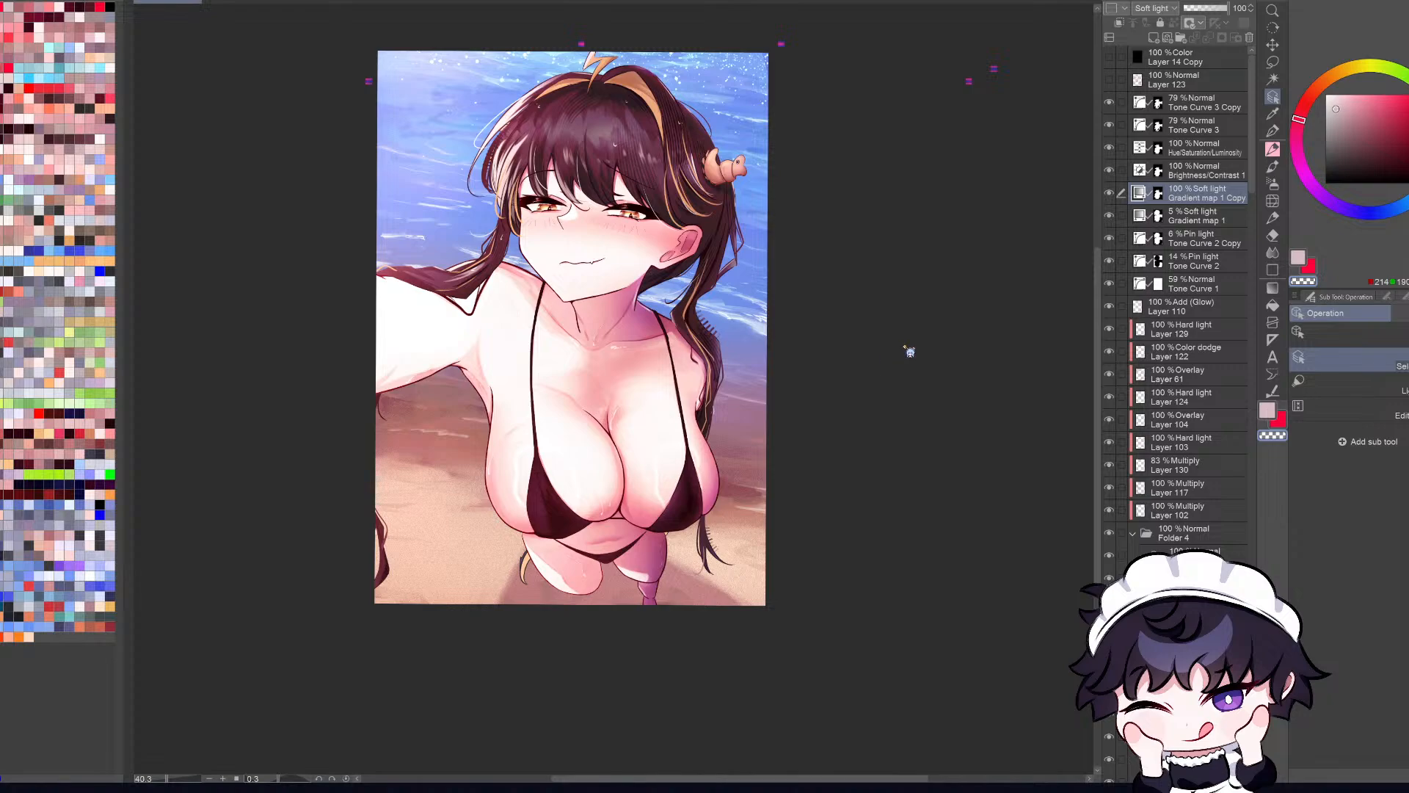
double_click(930, 321)
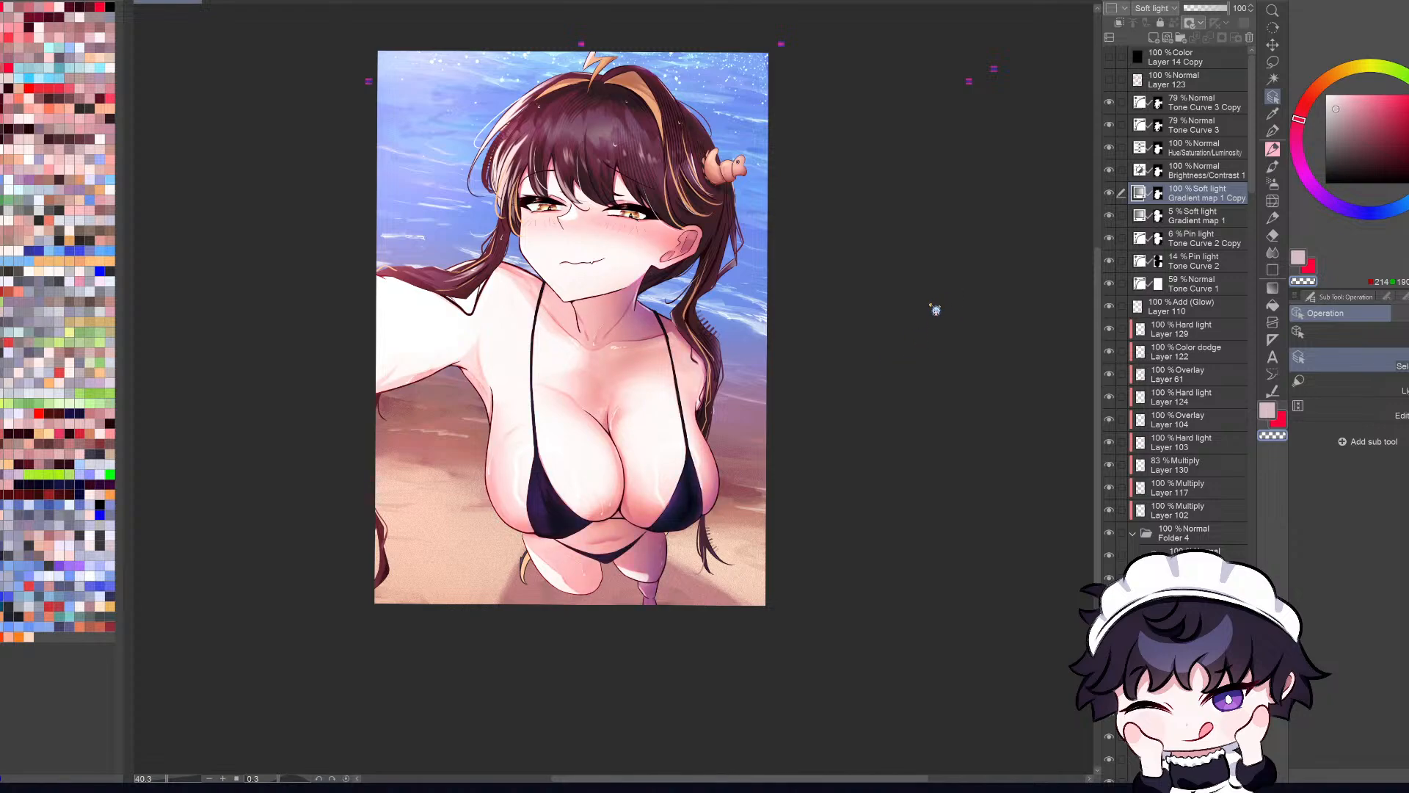
double_click(894, 342)
double_click(882, 360)
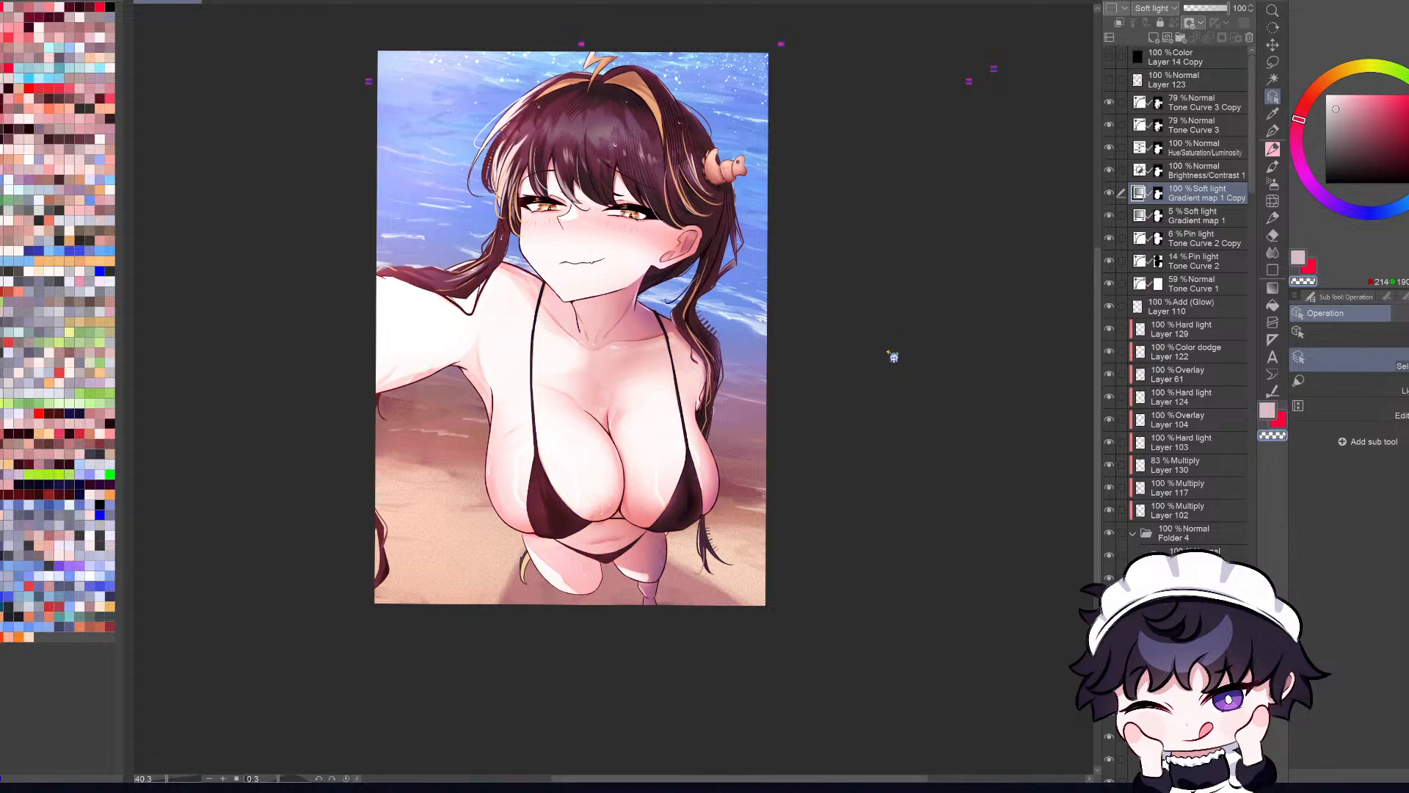
double_click(879, 357)
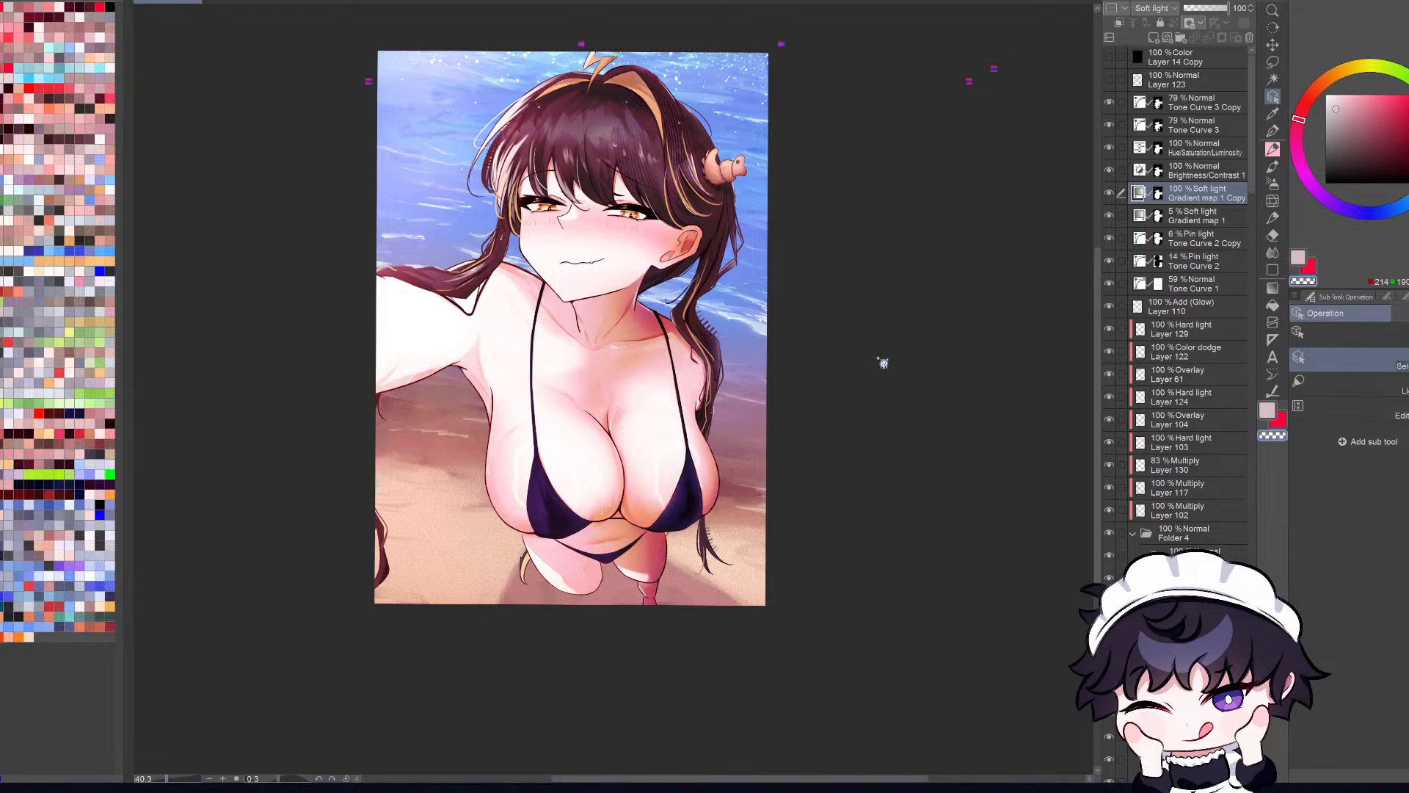
double_click(878, 358)
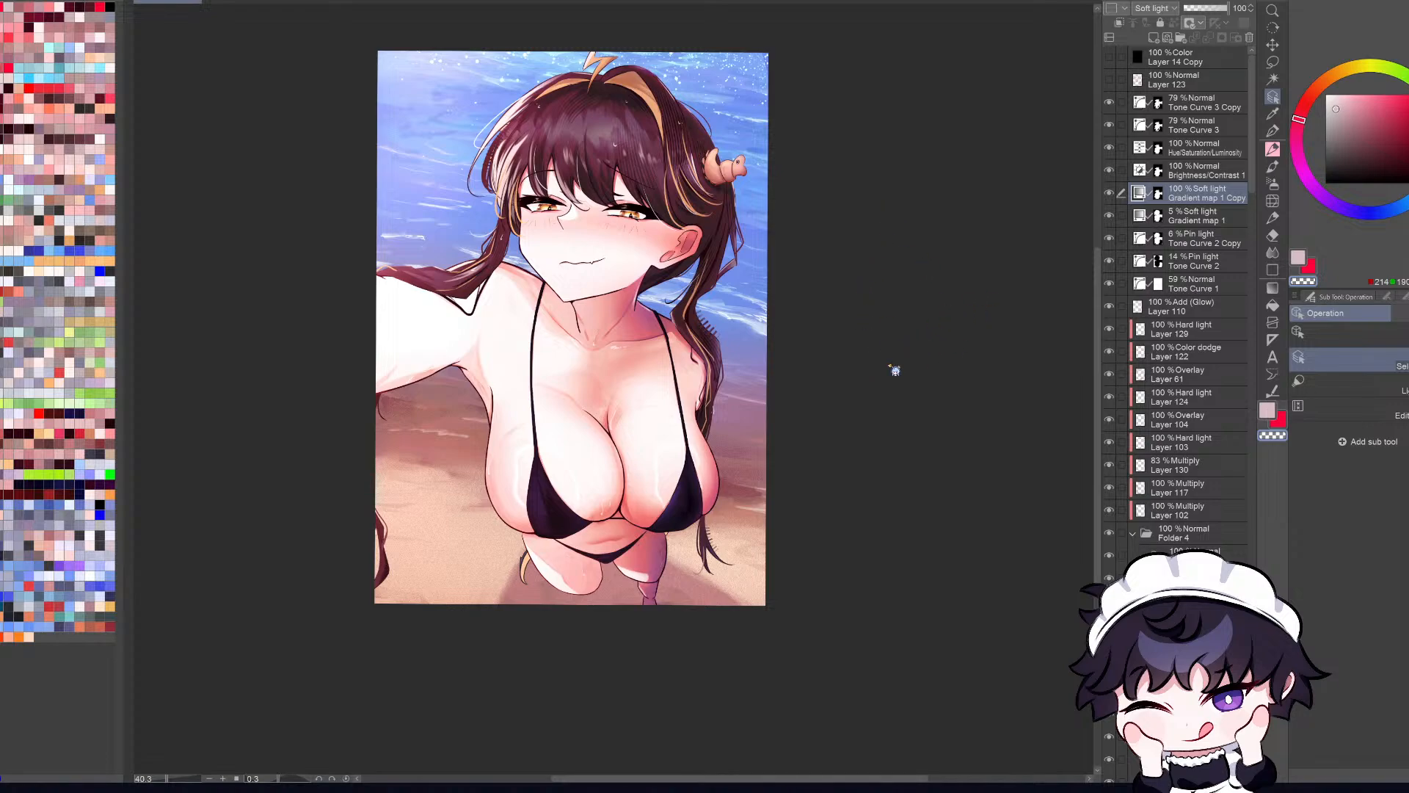
double_click(922, 292)
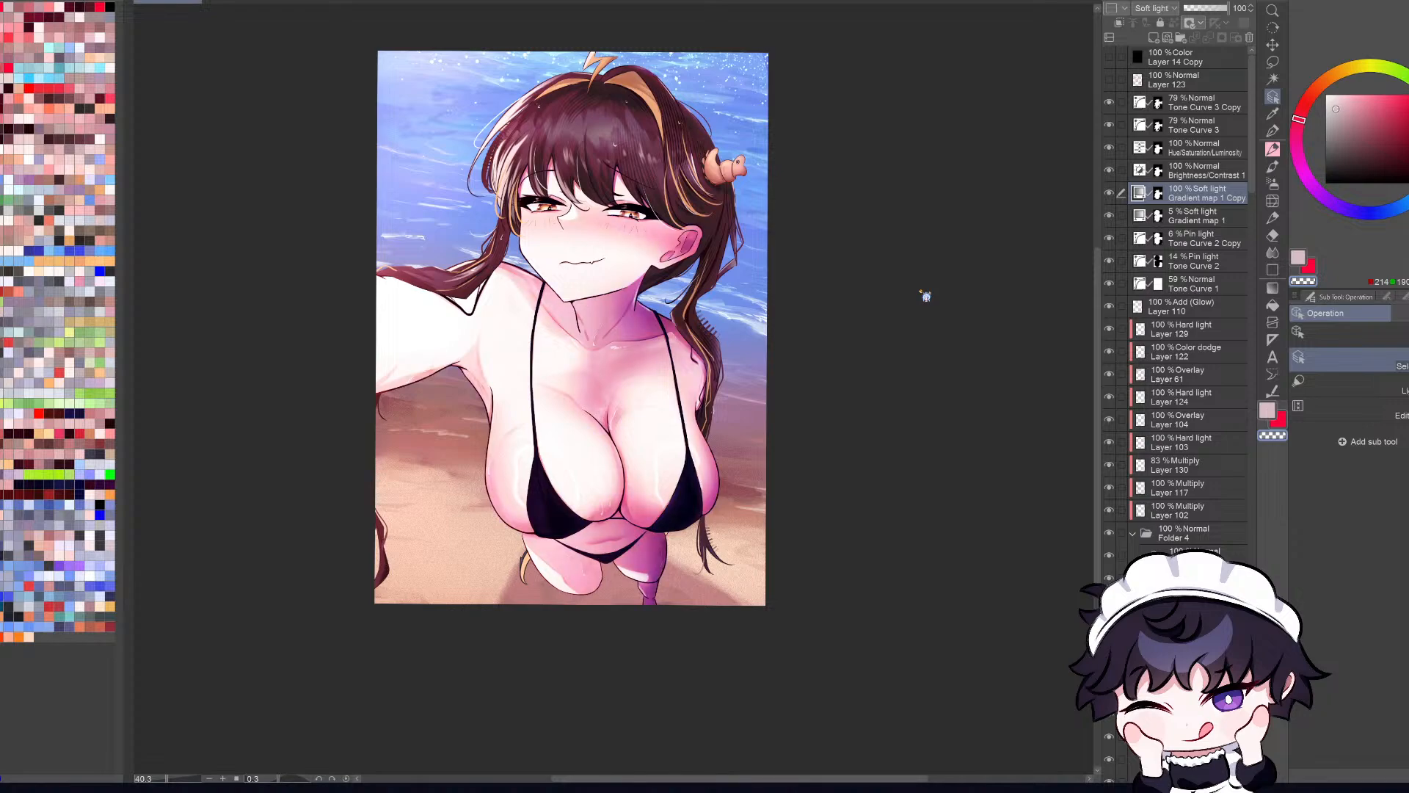
double_click(890, 238)
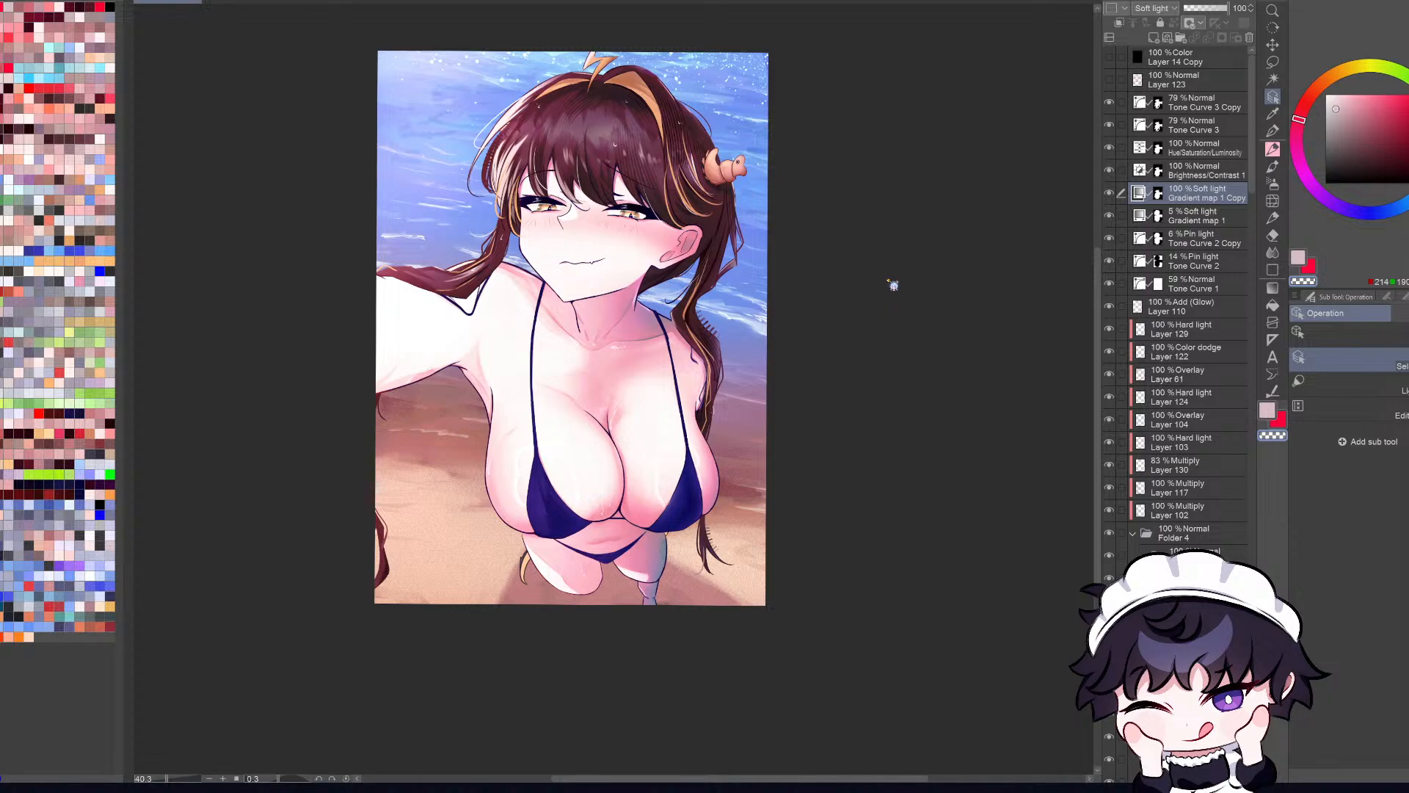
double_click(896, 282)
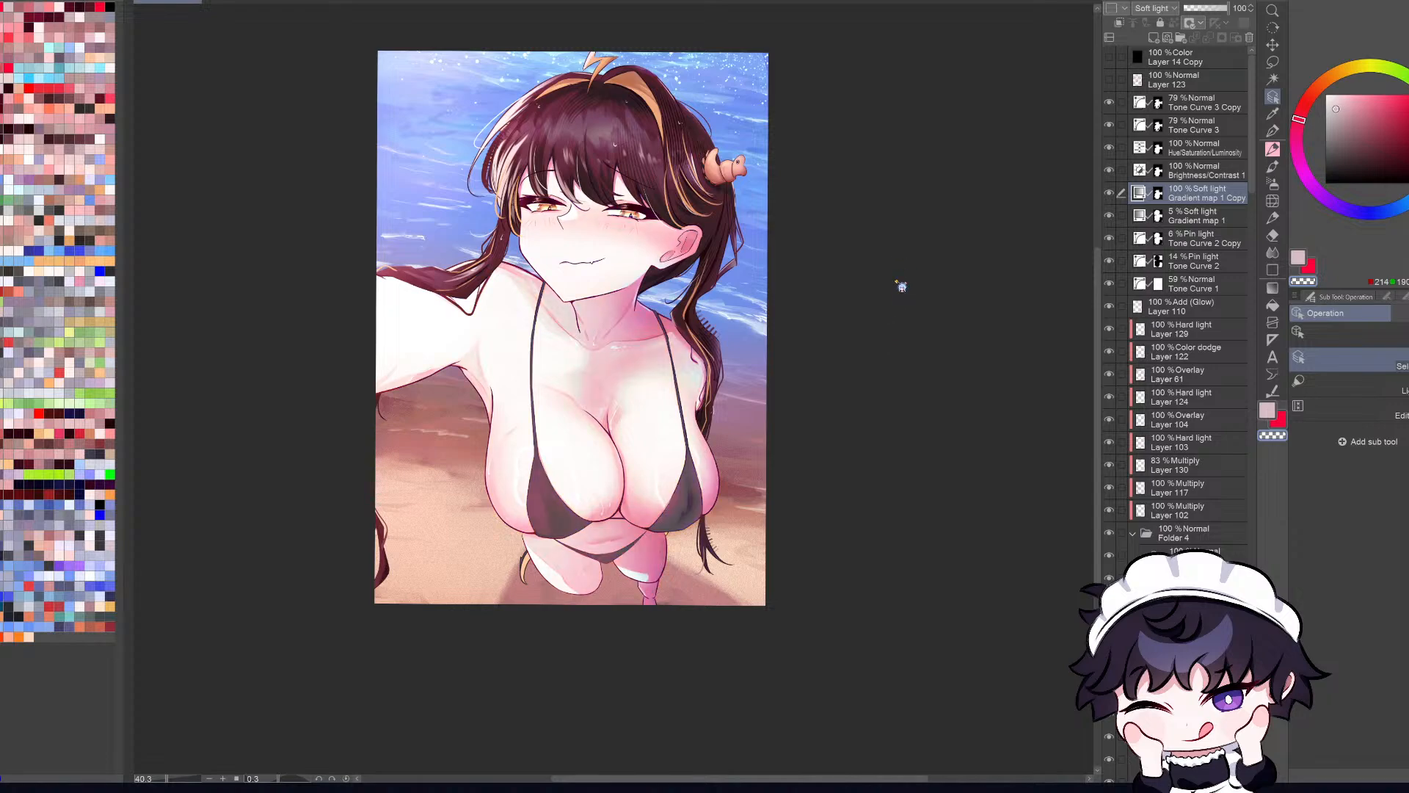
double_click(897, 239)
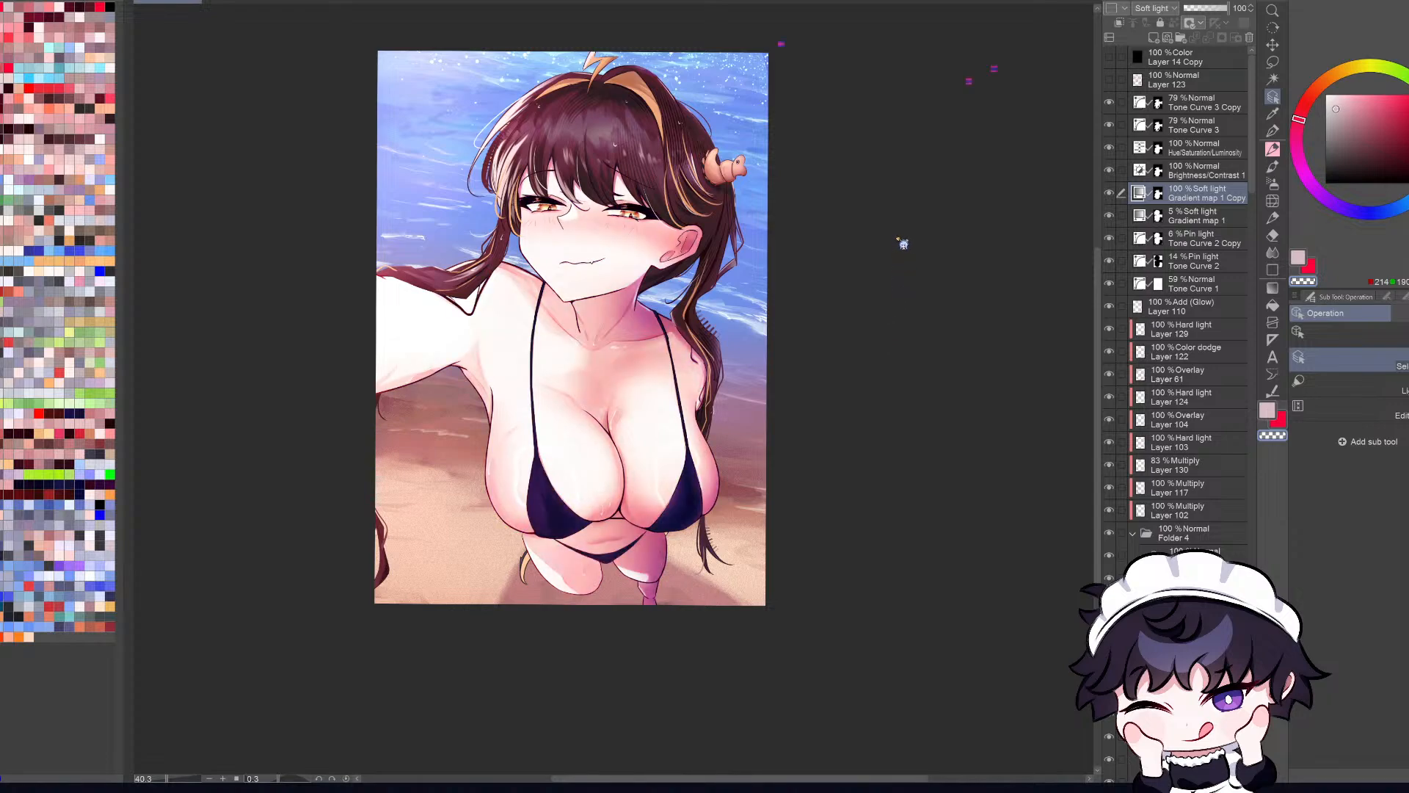
double_click(891, 292)
double_click(888, 275)
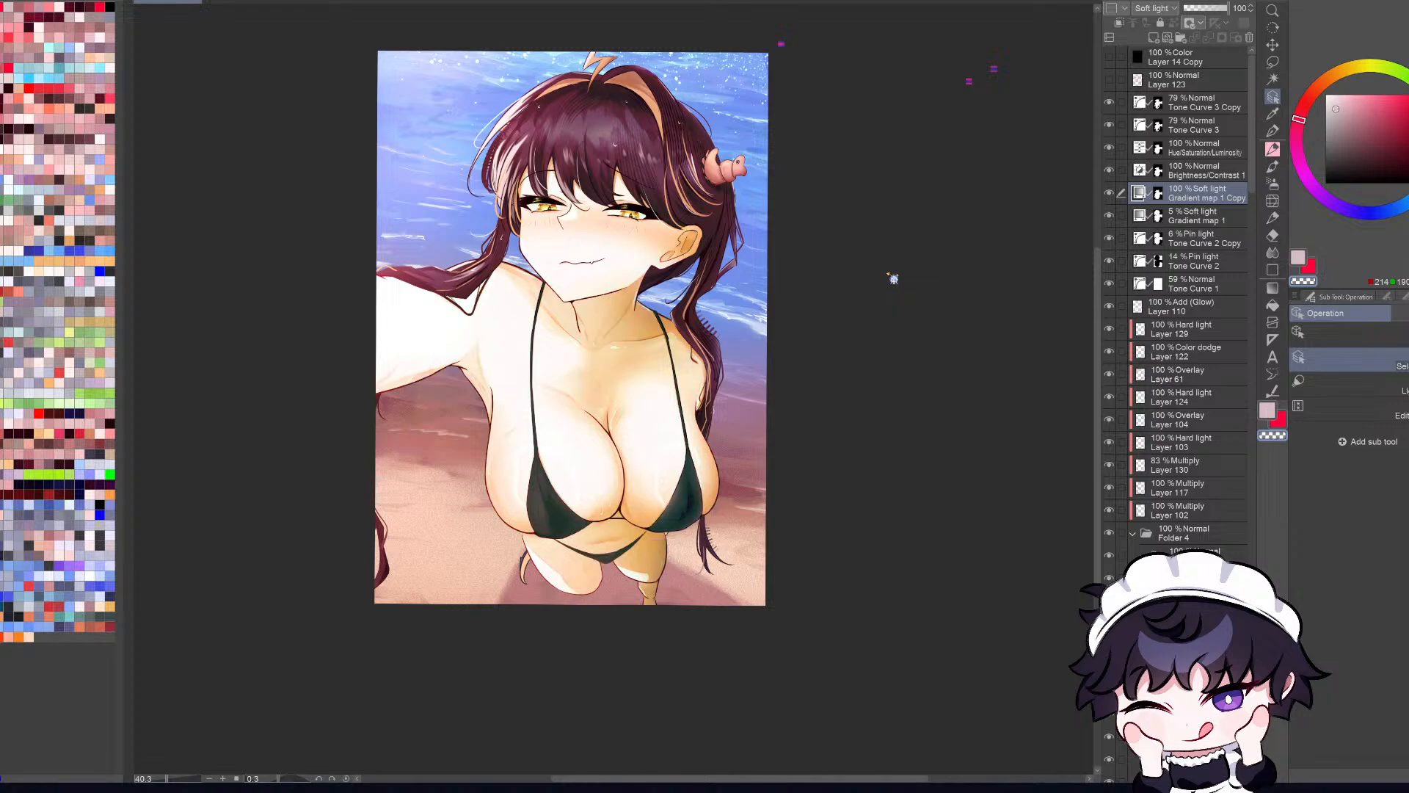
double_click(890, 235)
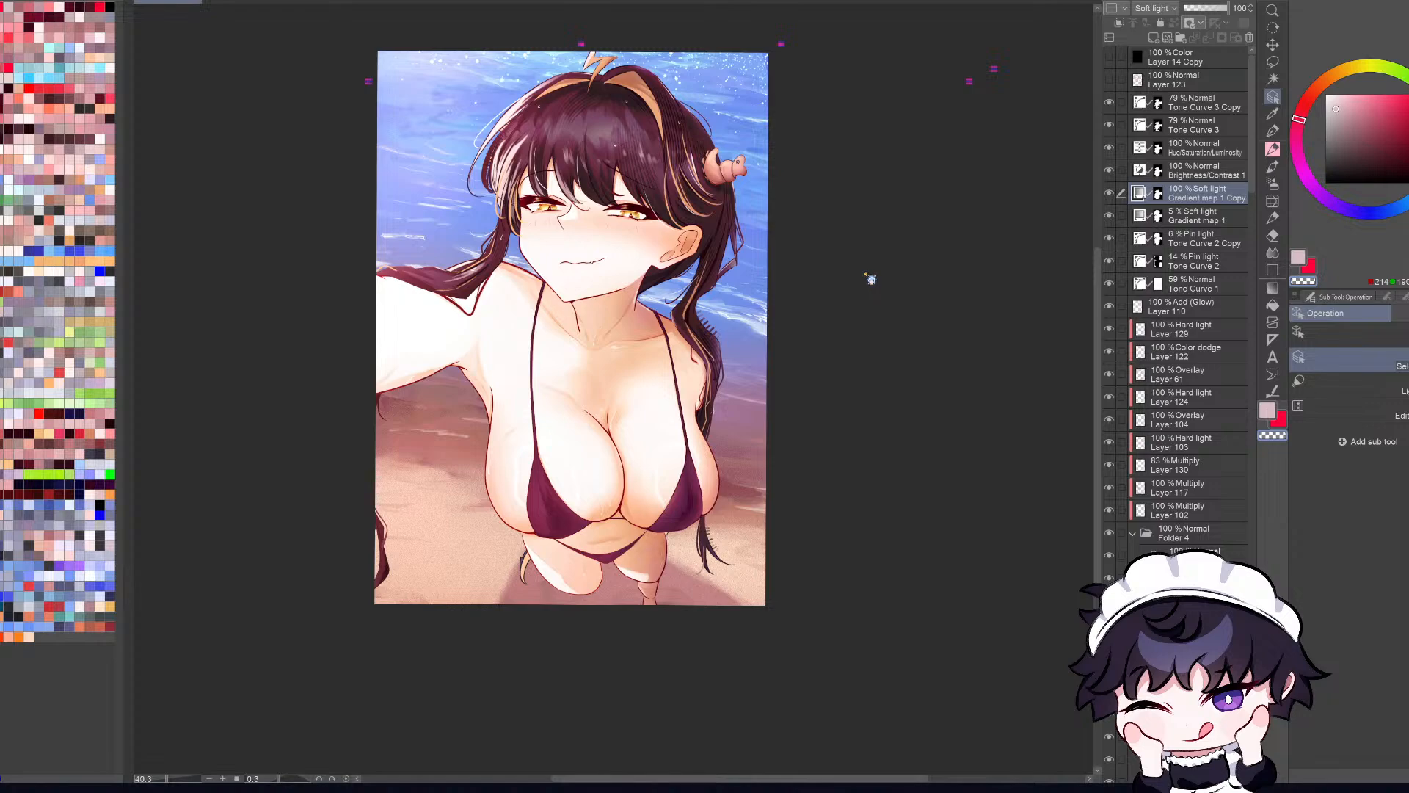
double_click(879, 339)
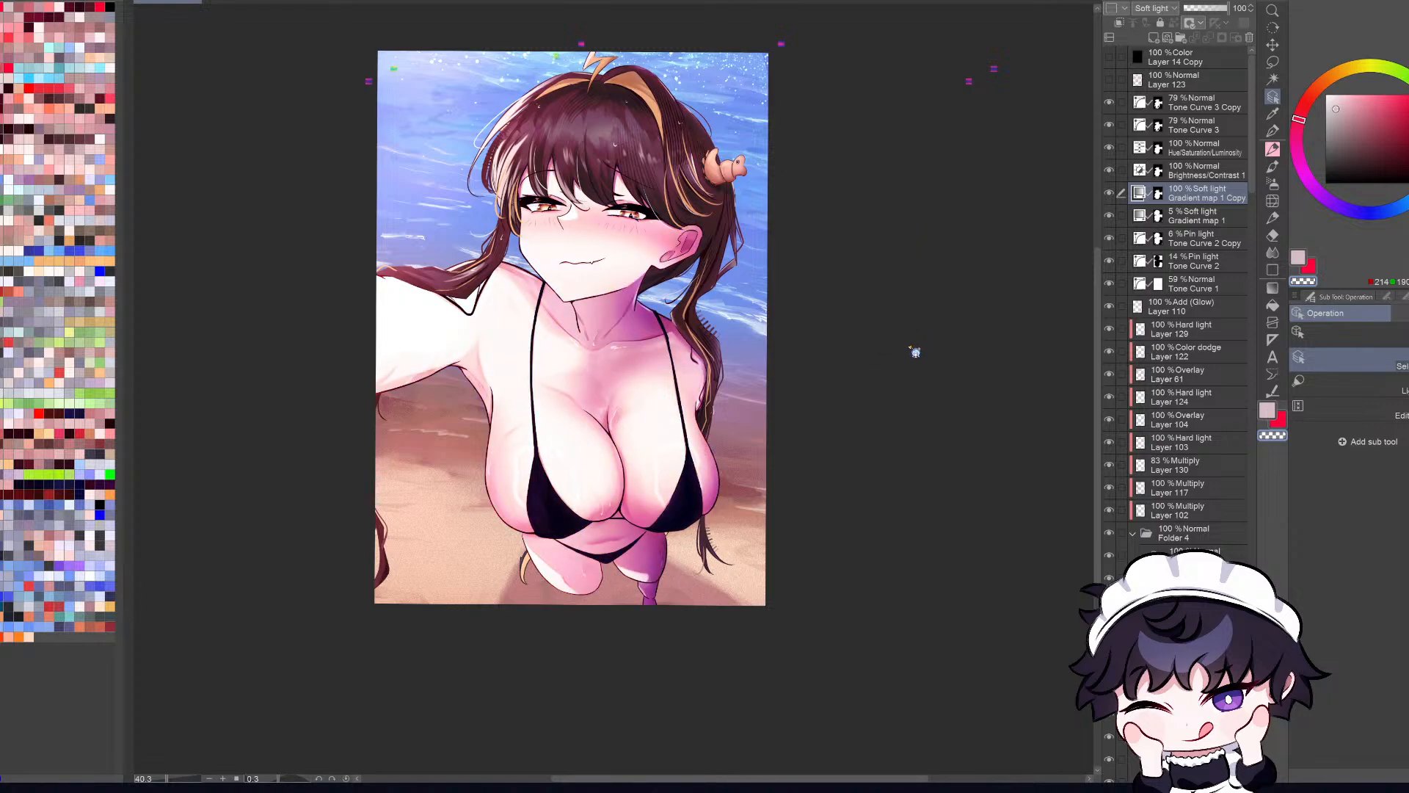
double_click(909, 345)
double_click(906, 366)
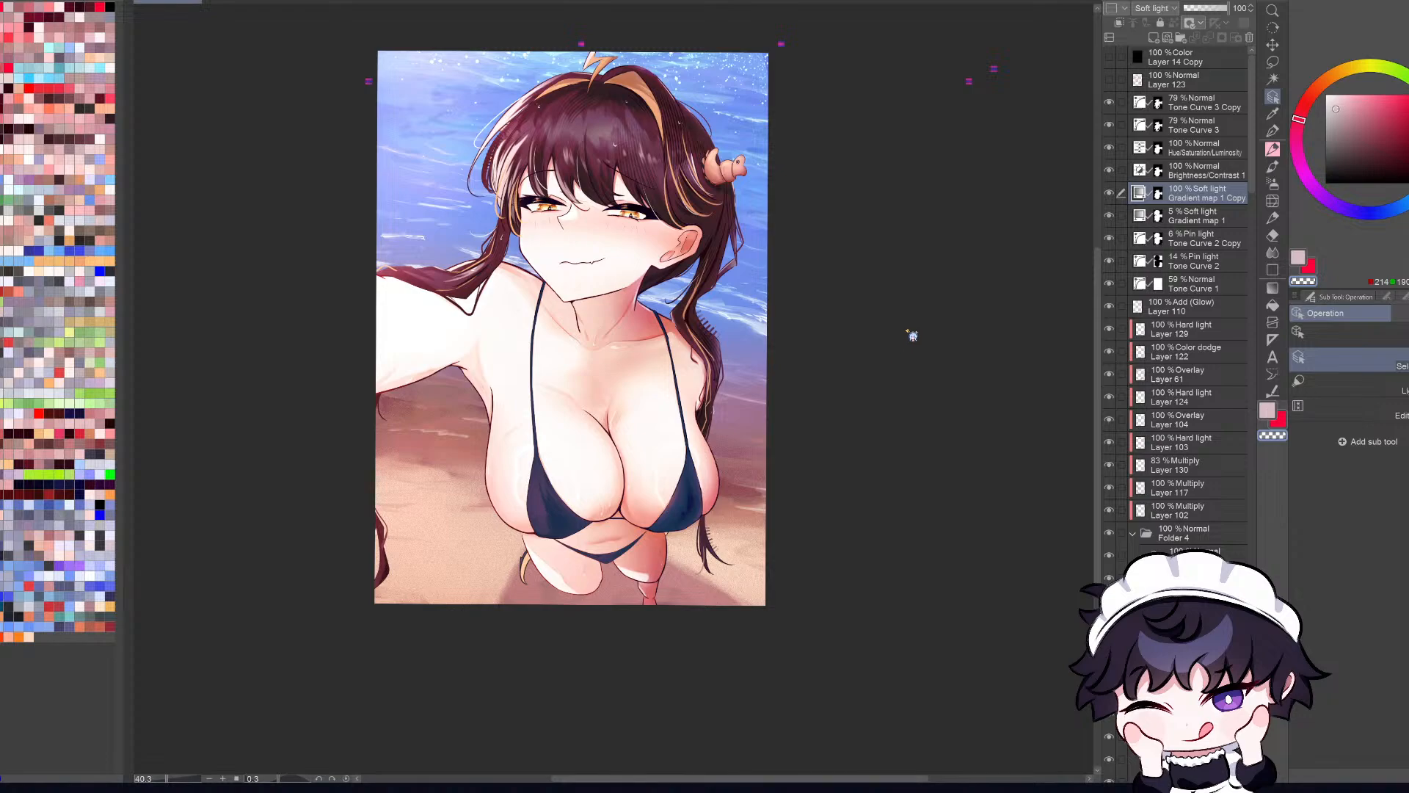
double_click(896, 354)
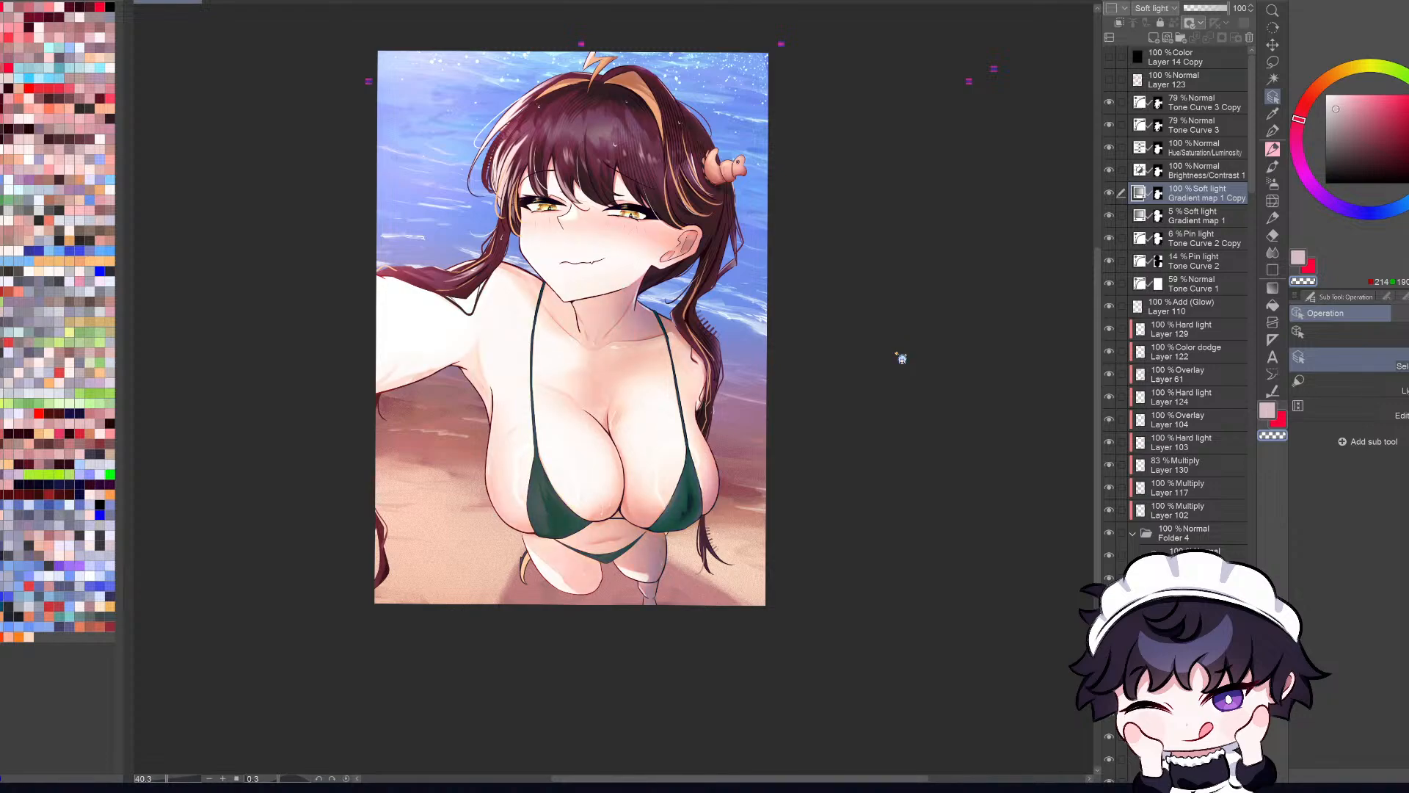
double_click(896, 353)
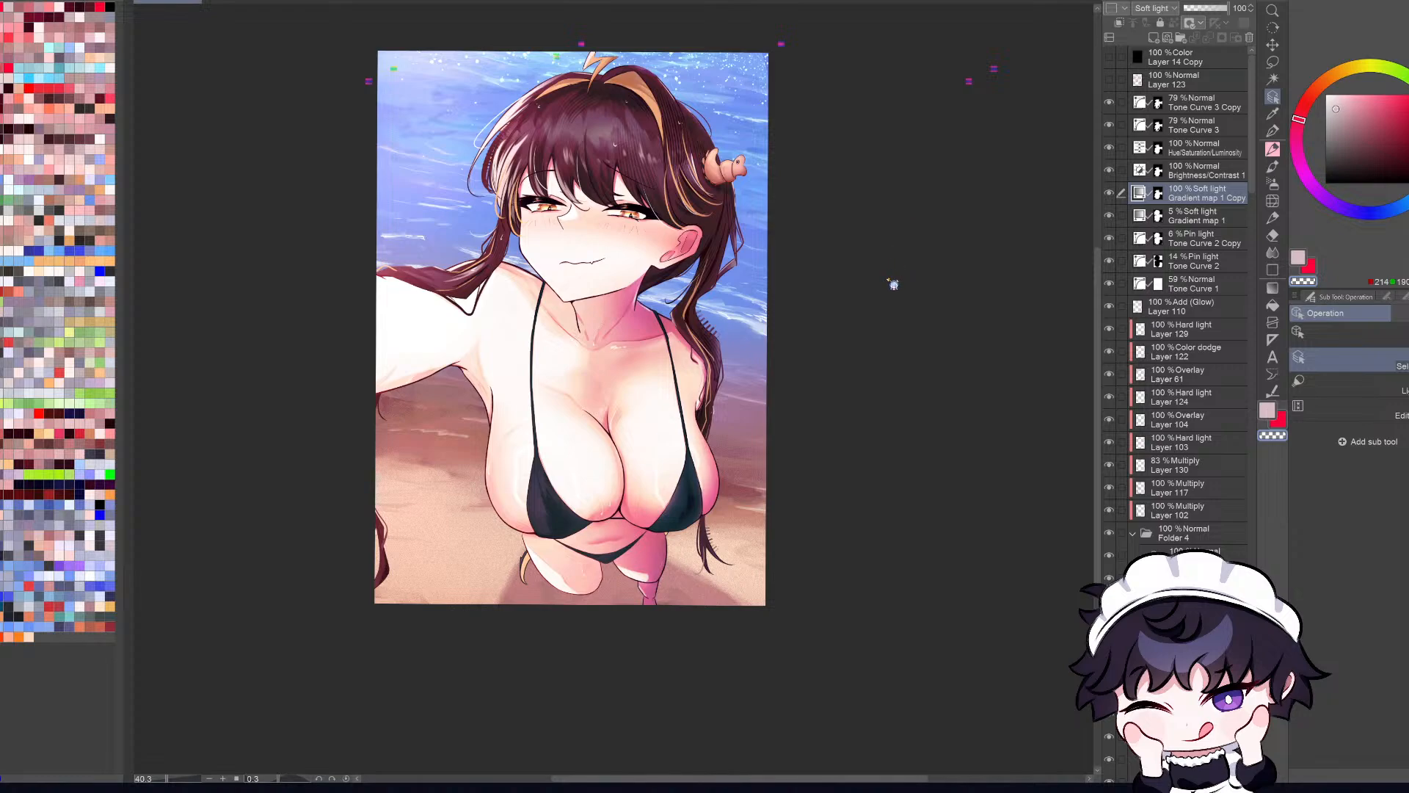
double_click(890, 306)
Step: Try further gradients on Gradient map 1 Copy at a slightly larger view, comparing the last one with the previous by undoing and redoing
scroll(693, 334, "up", 1)
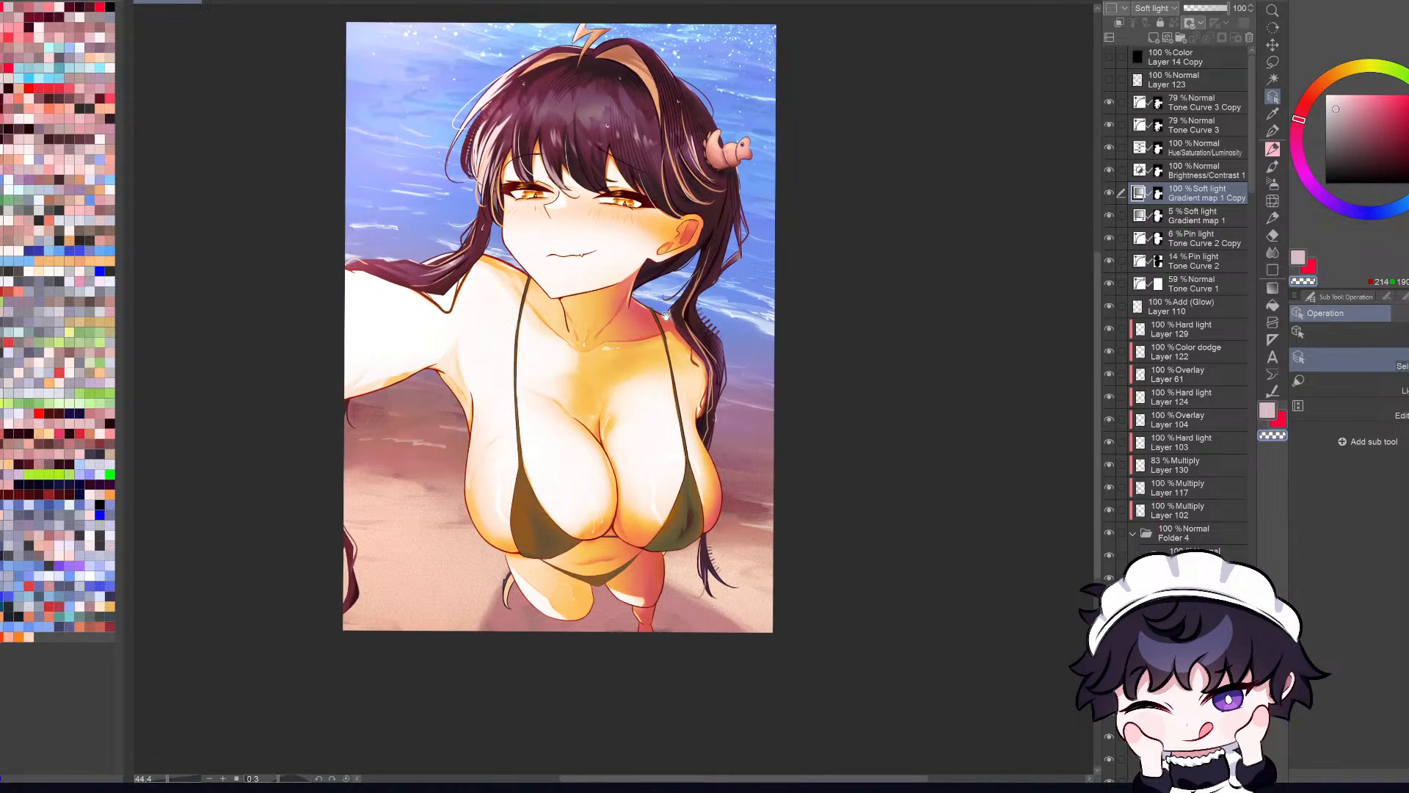
double_click(917, 361)
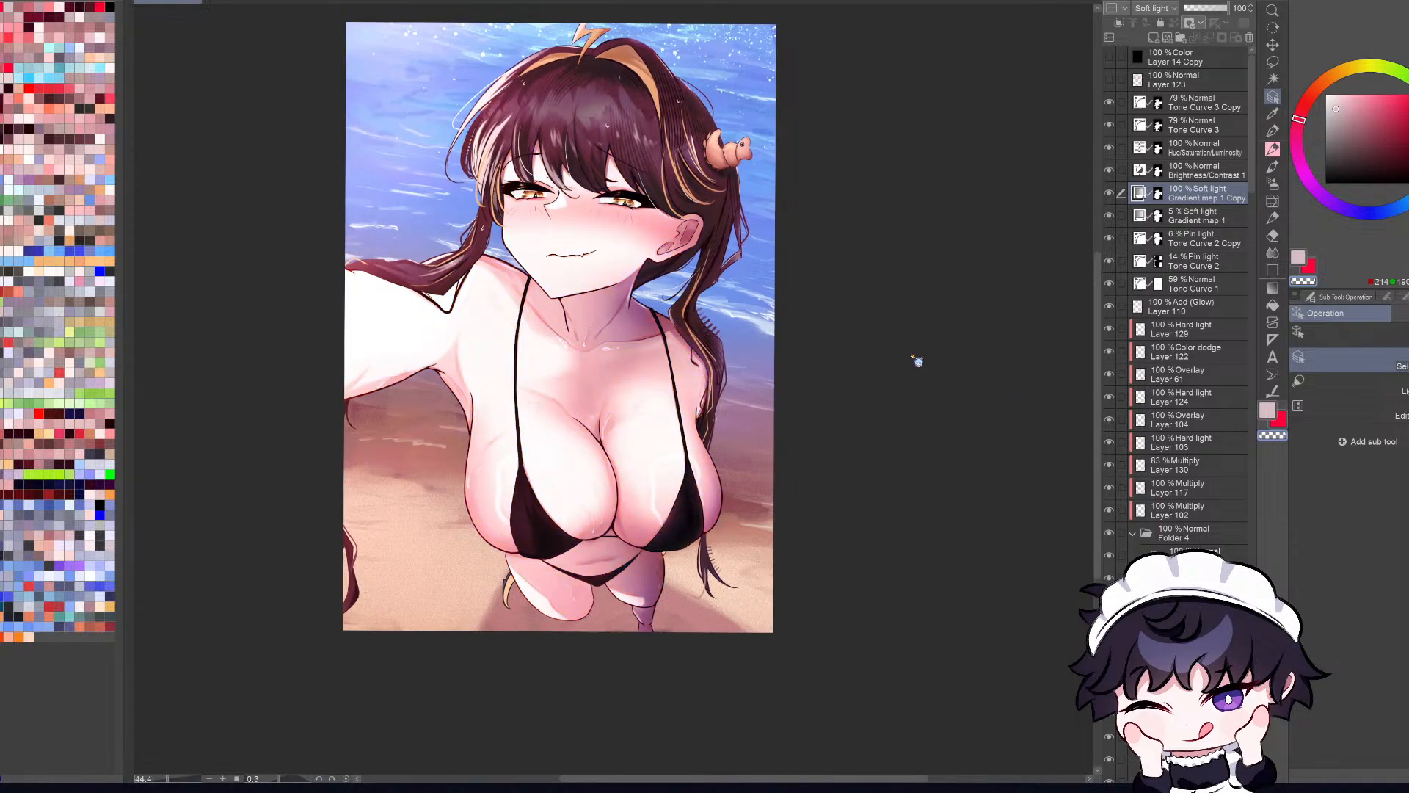
double_click(913, 349)
double_click(918, 317)
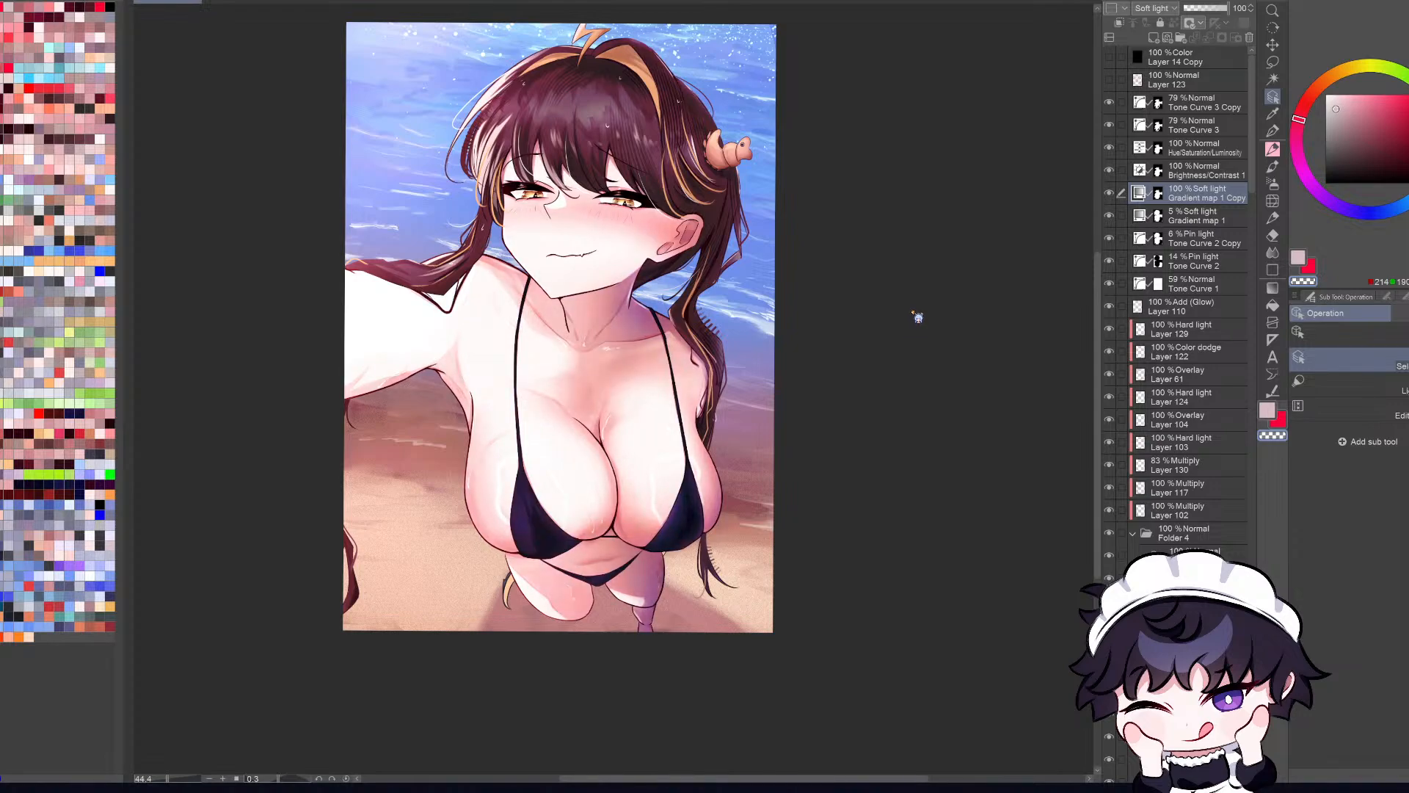
double_click(916, 303)
double_click(925, 273)
key("ctrl+z")
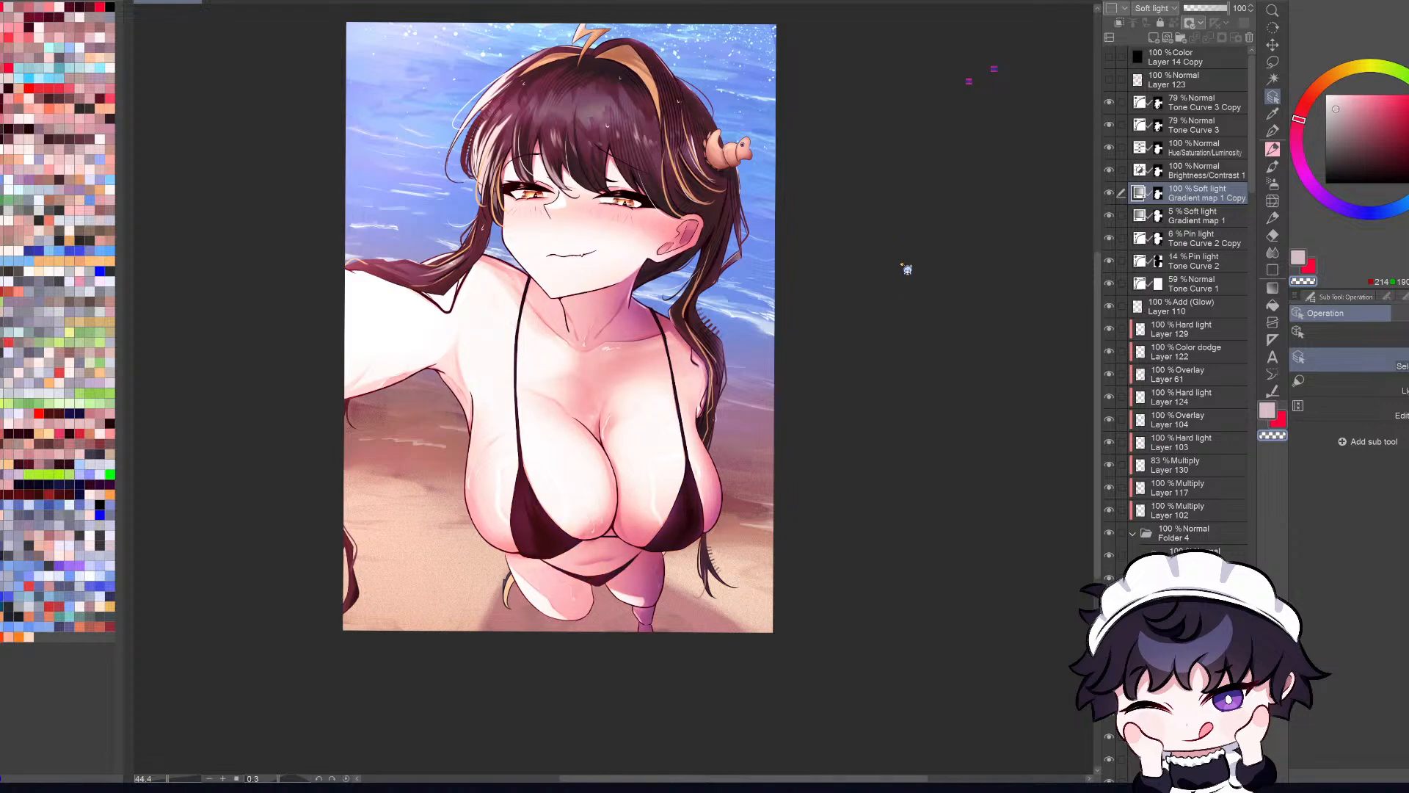
key("ctrl+y")
Step: Go through pink, red, purple and neutral skin-tone variants of the Gradient map 1 Copy gradient to find a suitable shadow color
double_click(893, 300)
double_click(899, 234)
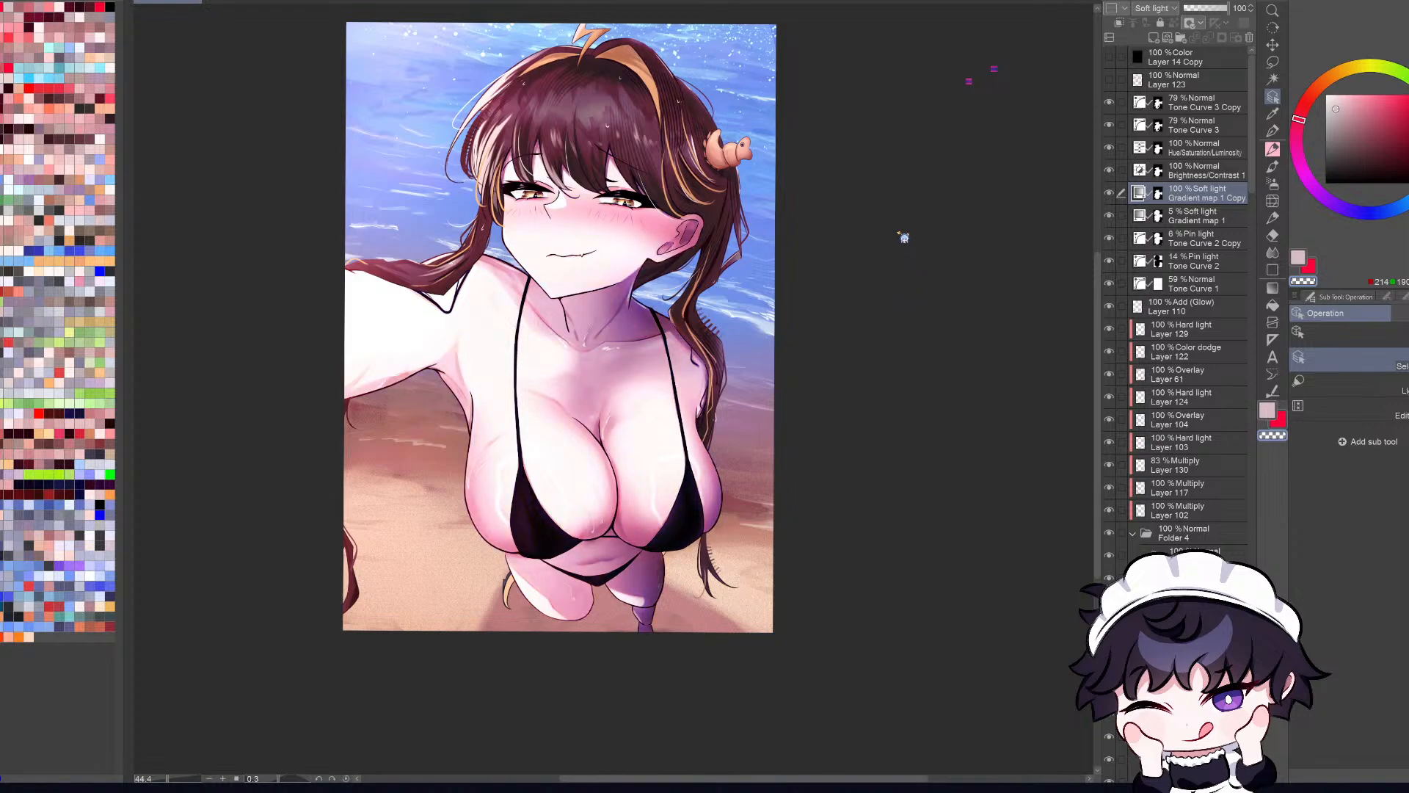
double_click(894, 248)
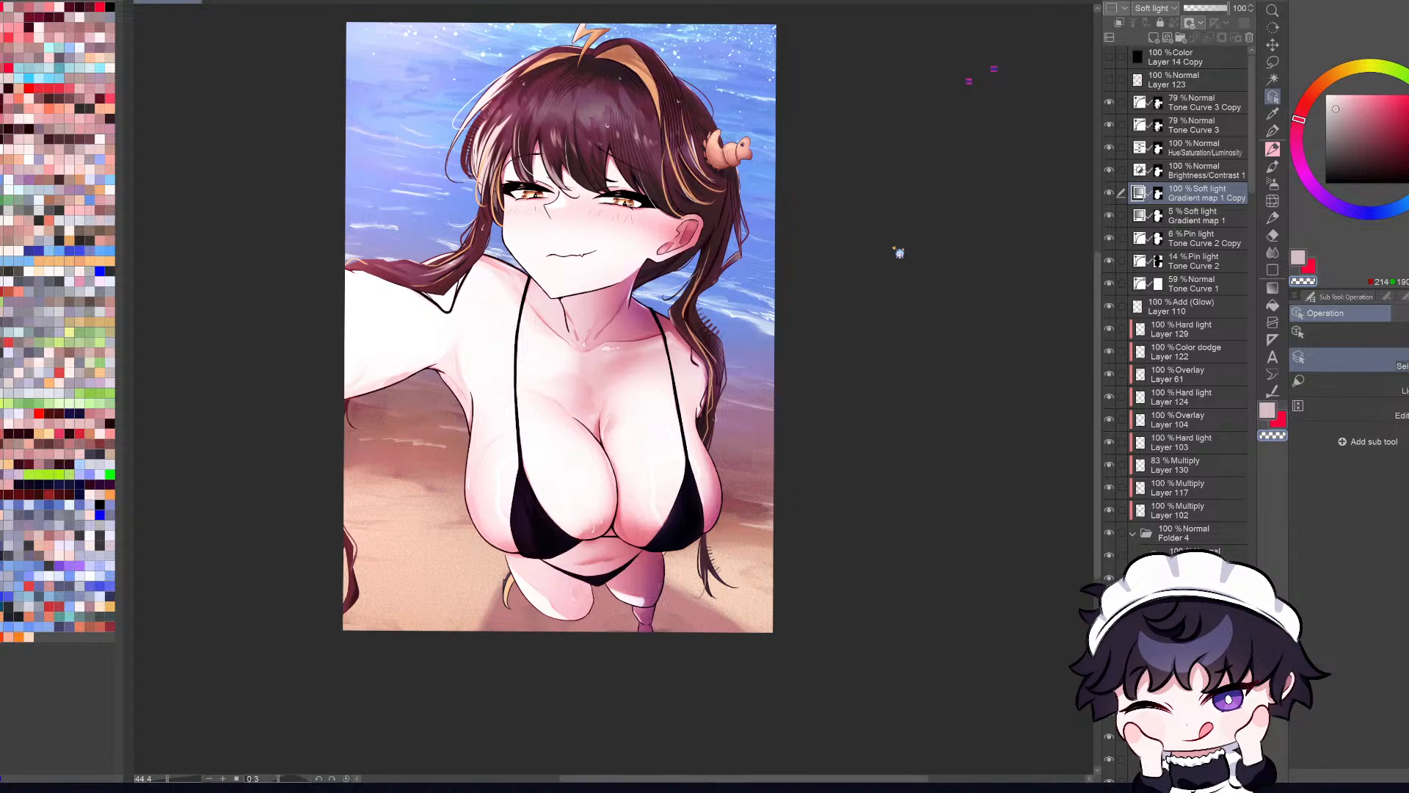
double_click(899, 264)
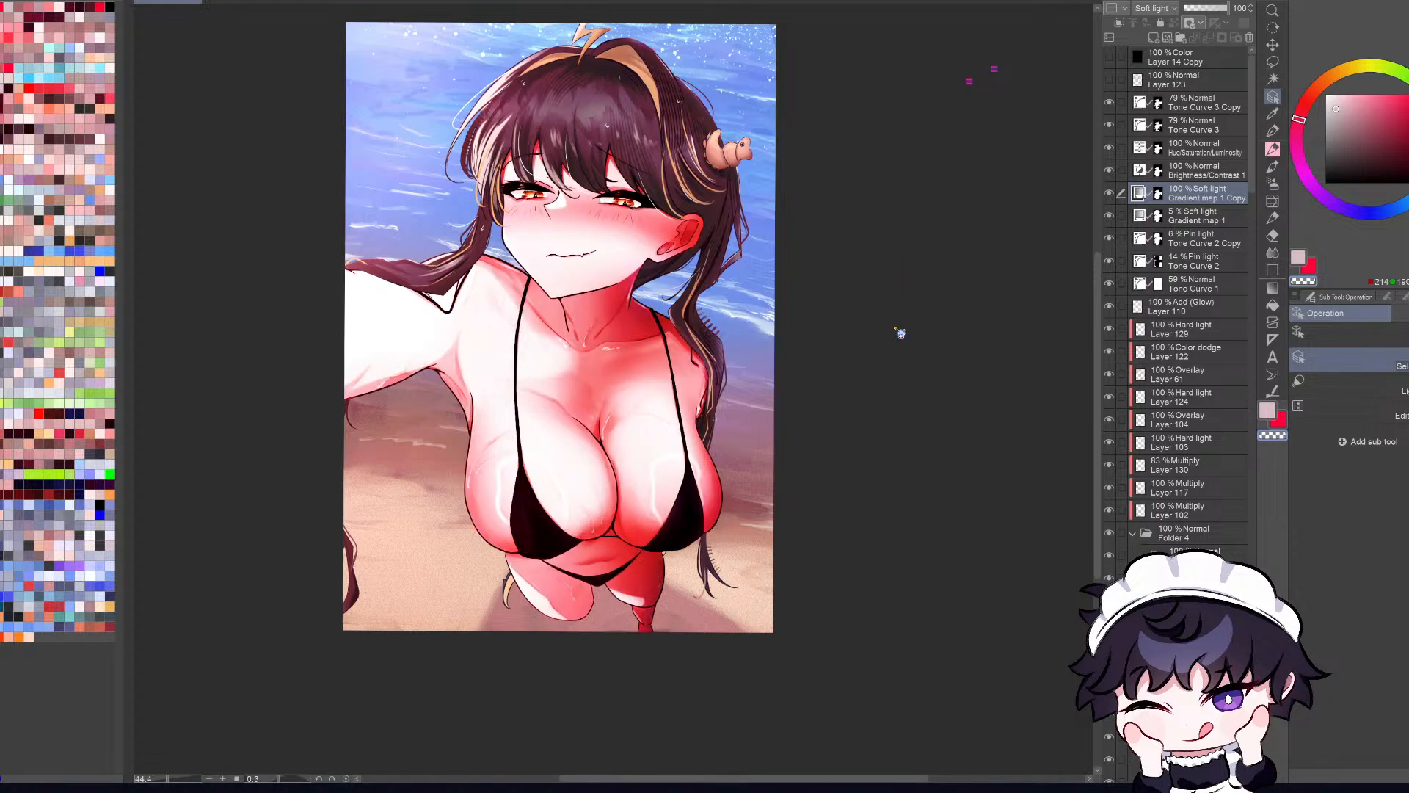
double_click(893, 347)
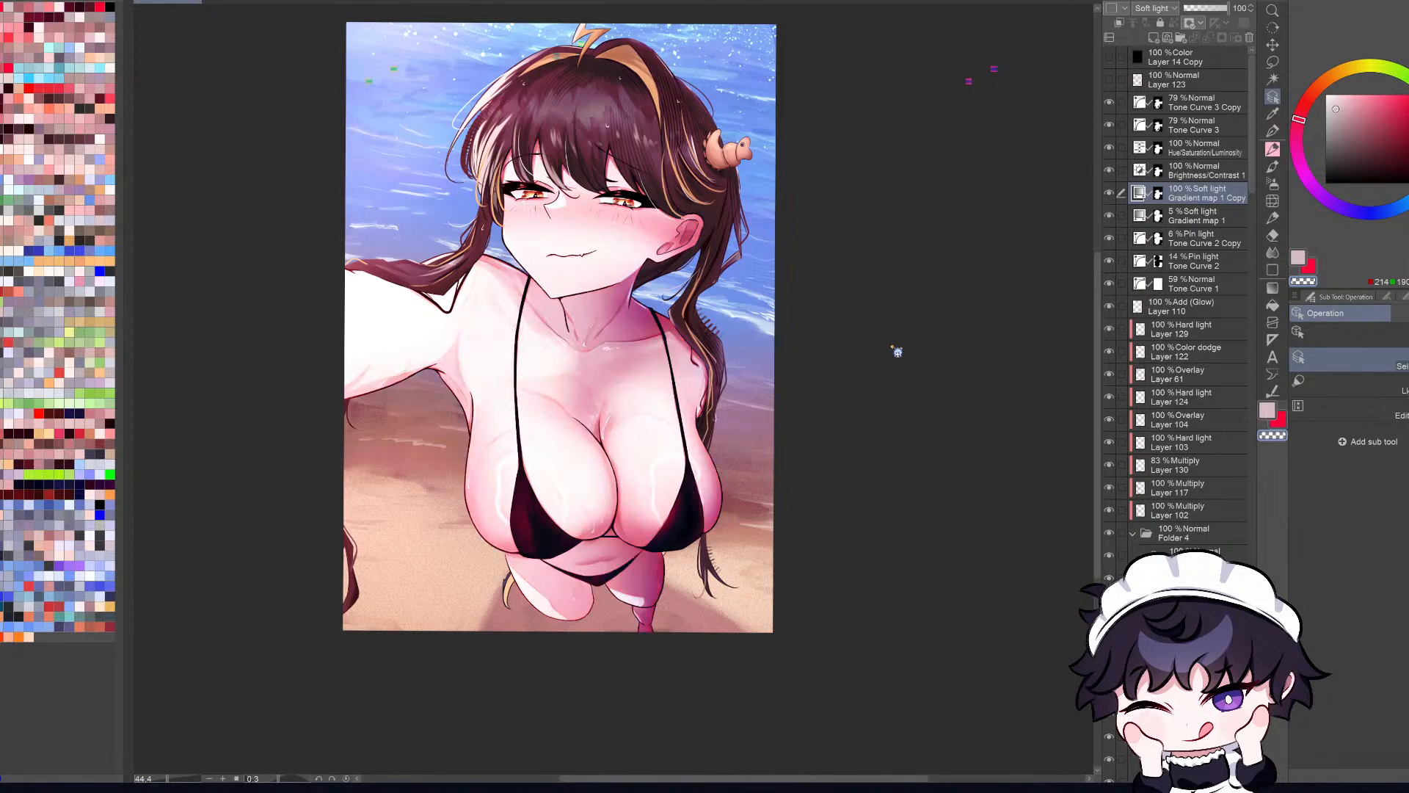
double_click(891, 356)
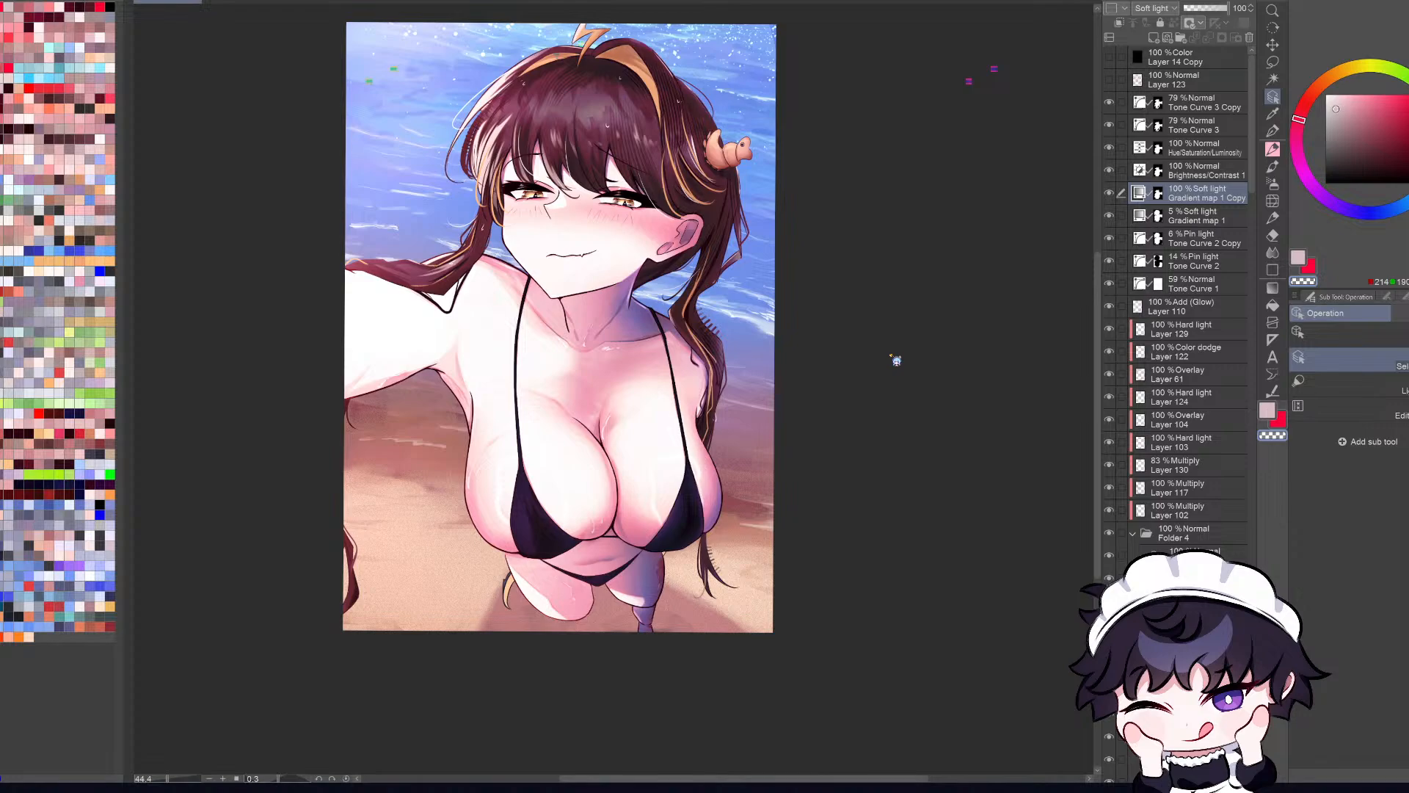
double_click(892, 359)
double_click(894, 347)
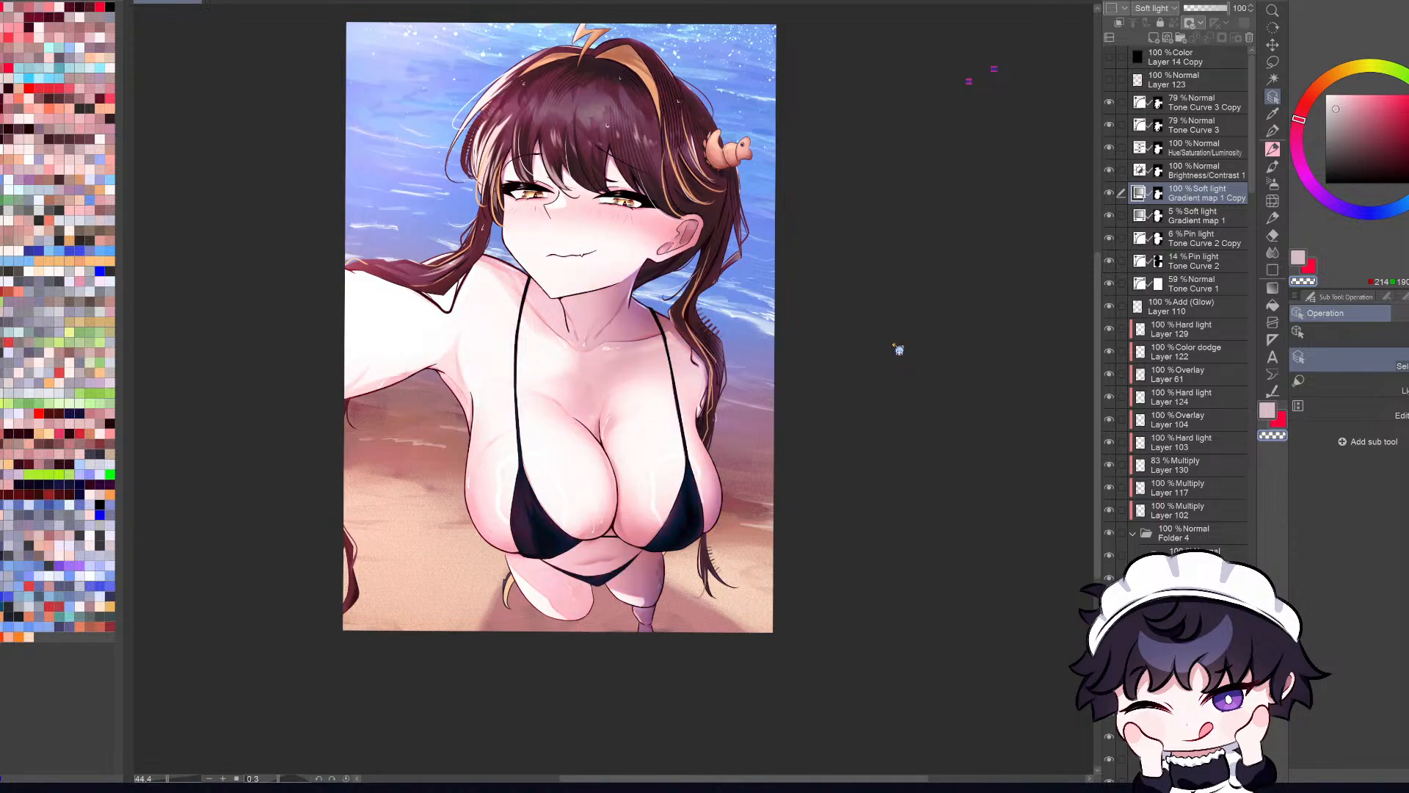
double_click(900, 361)
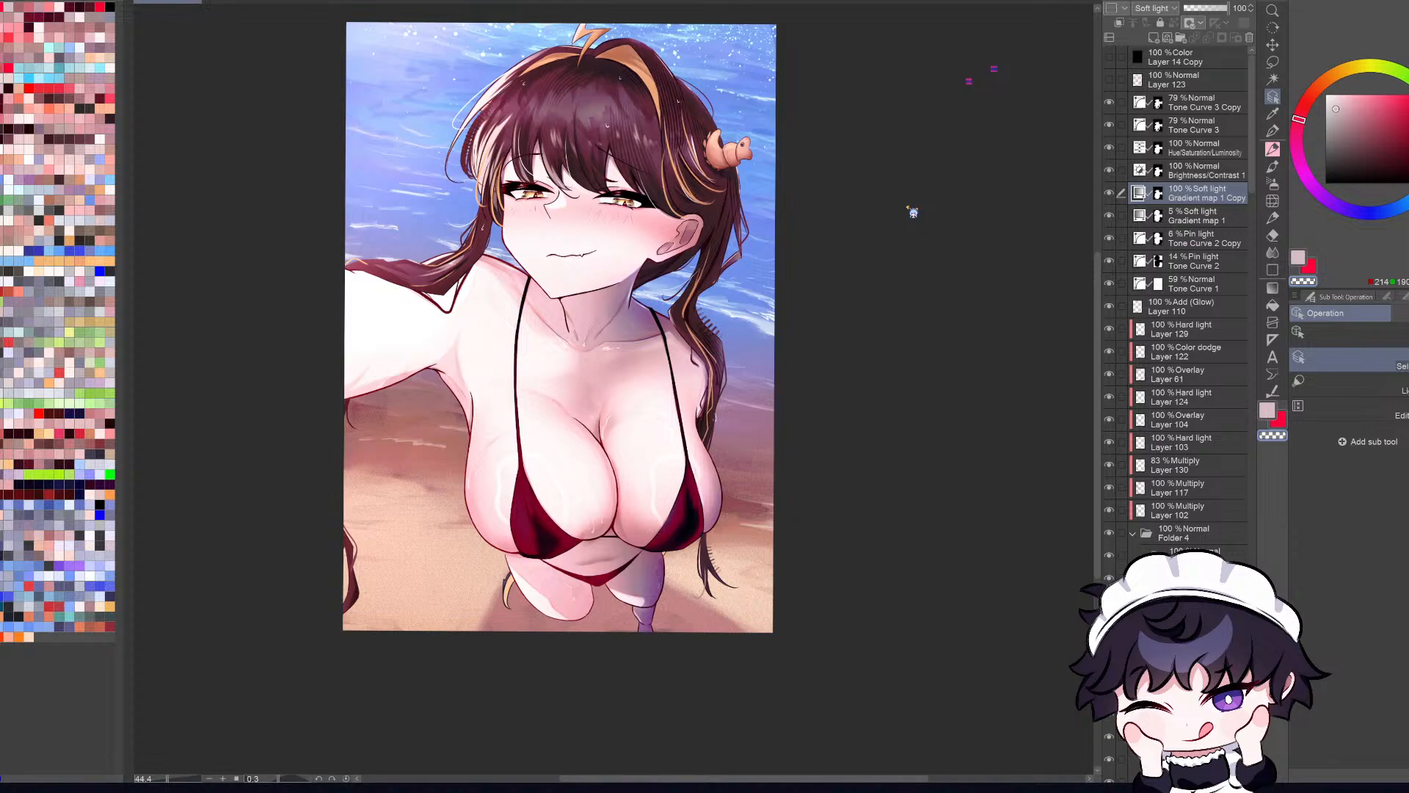
double_click(898, 268)
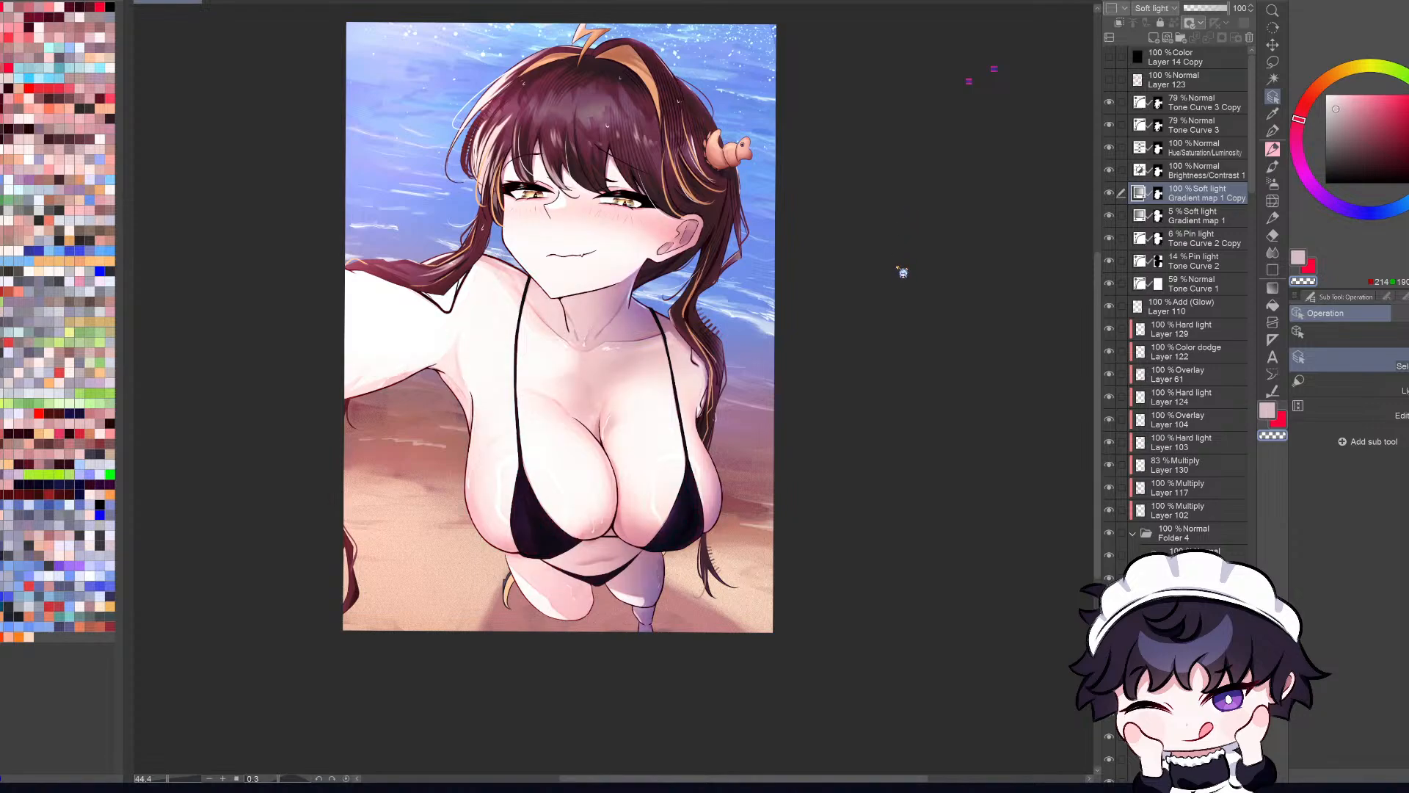
double_click(888, 285)
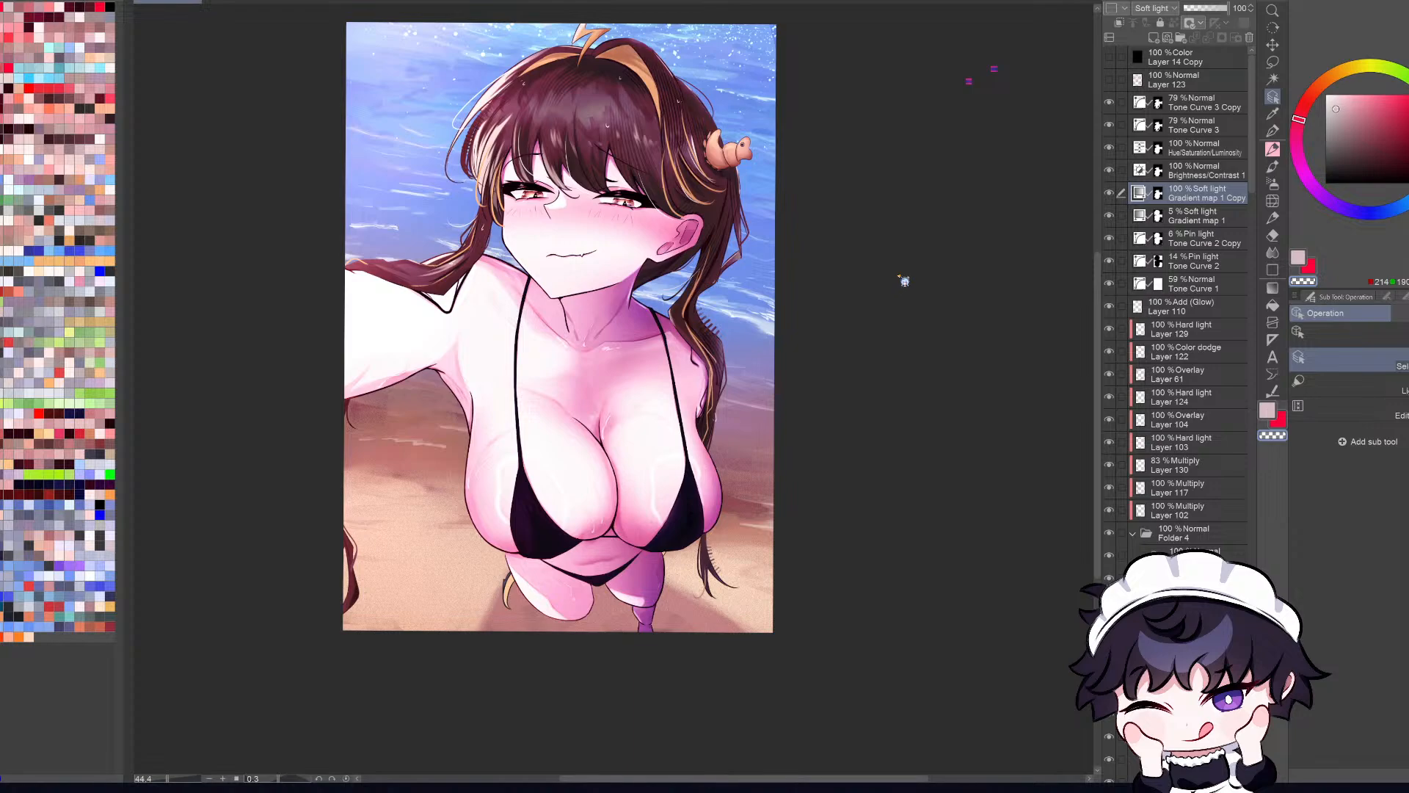
double_click(907, 278)
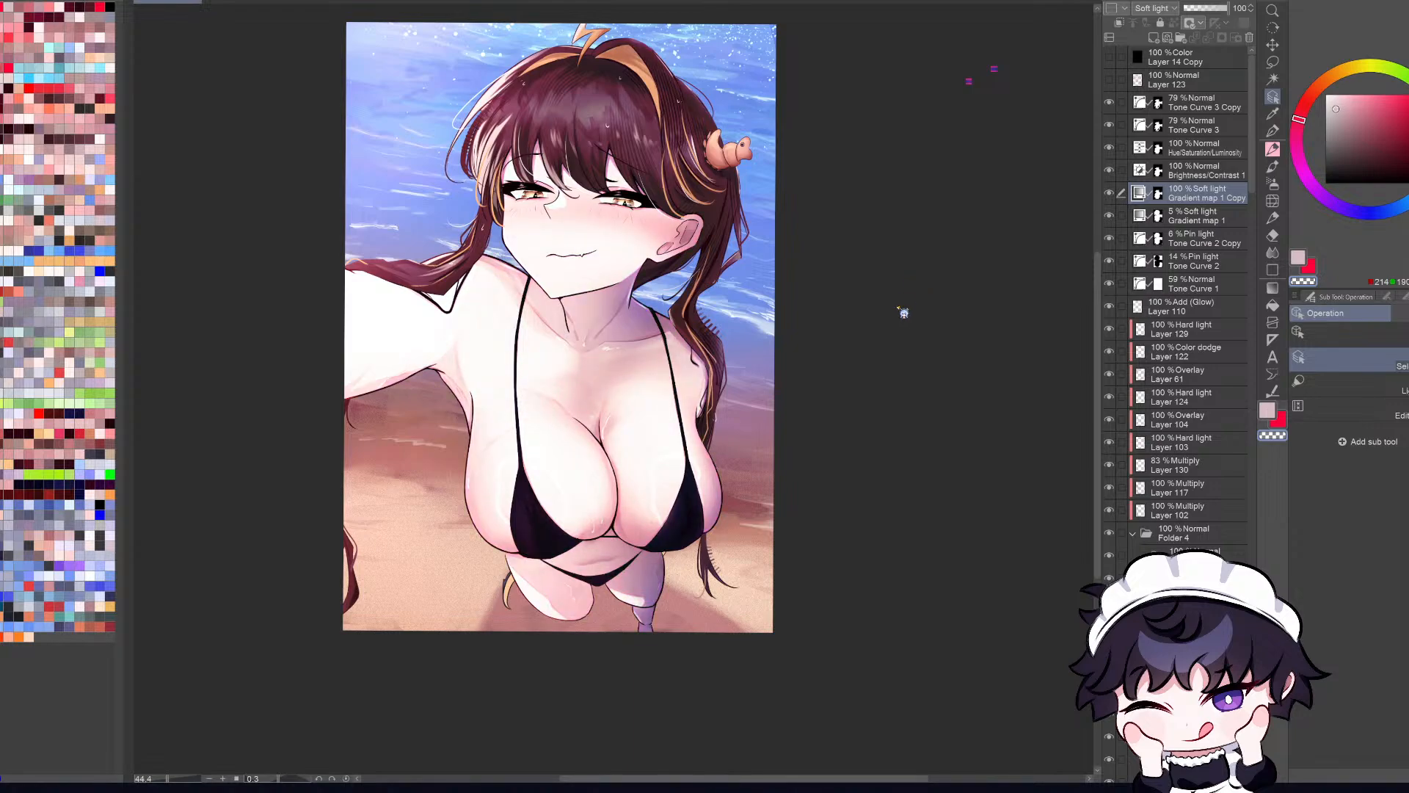
double_click(906, 293)
double_click(905, 259)
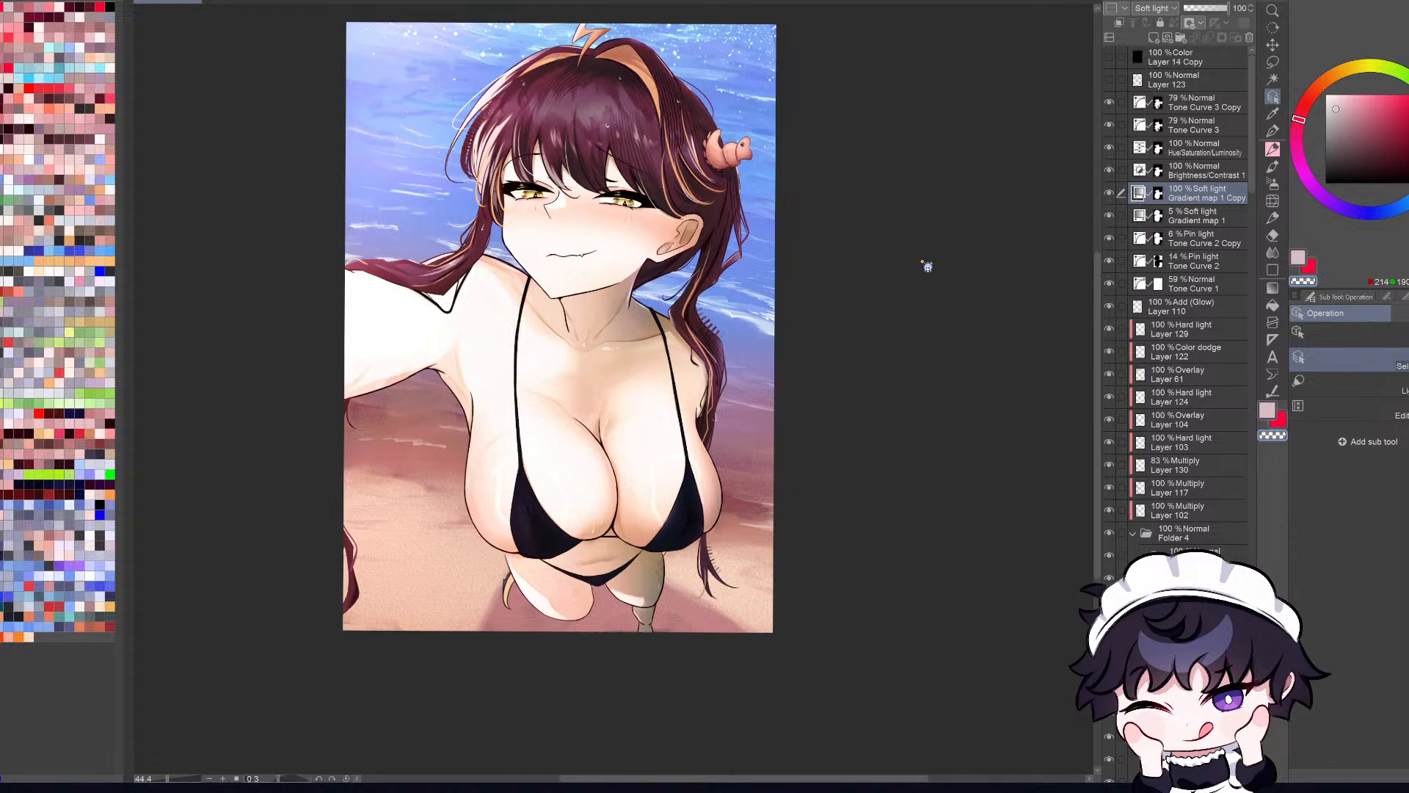
Step: Step back to the gradient with purple skin shadows and strong pink blush, and lower the Gradient map 1 Copy layer's opacity to 20%
key("ctrl+z")
key("ctrl+z")
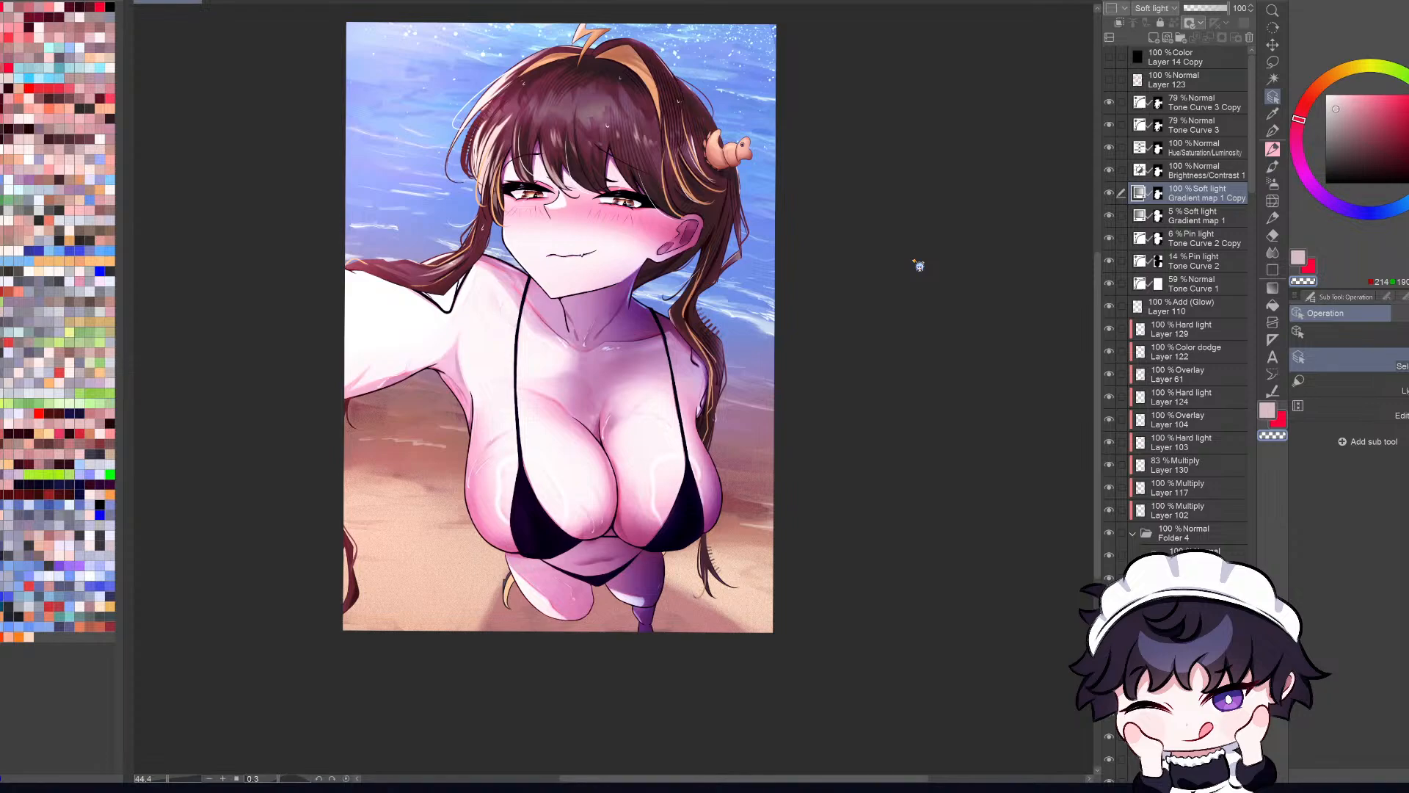
key("ctrl+z")
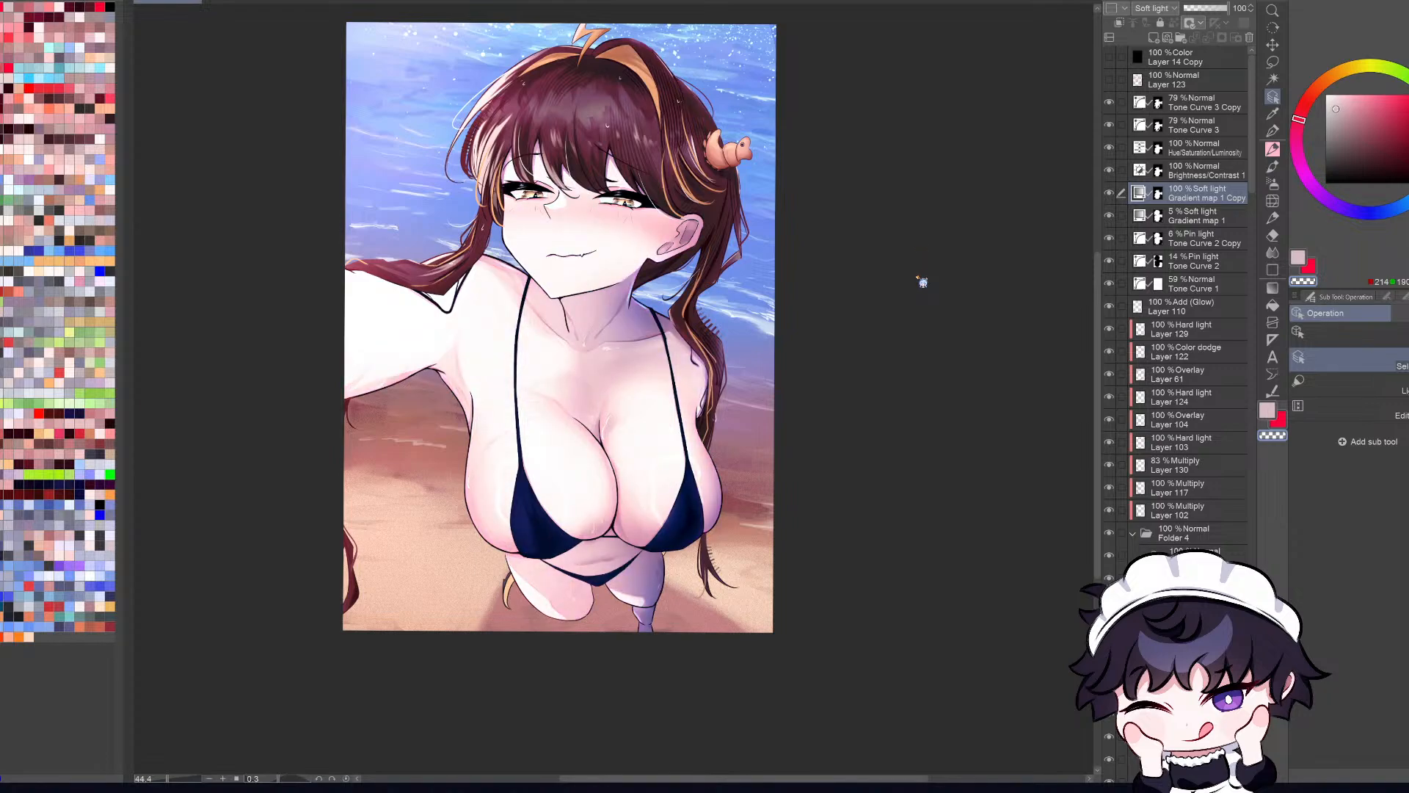
key("ctrl+y")
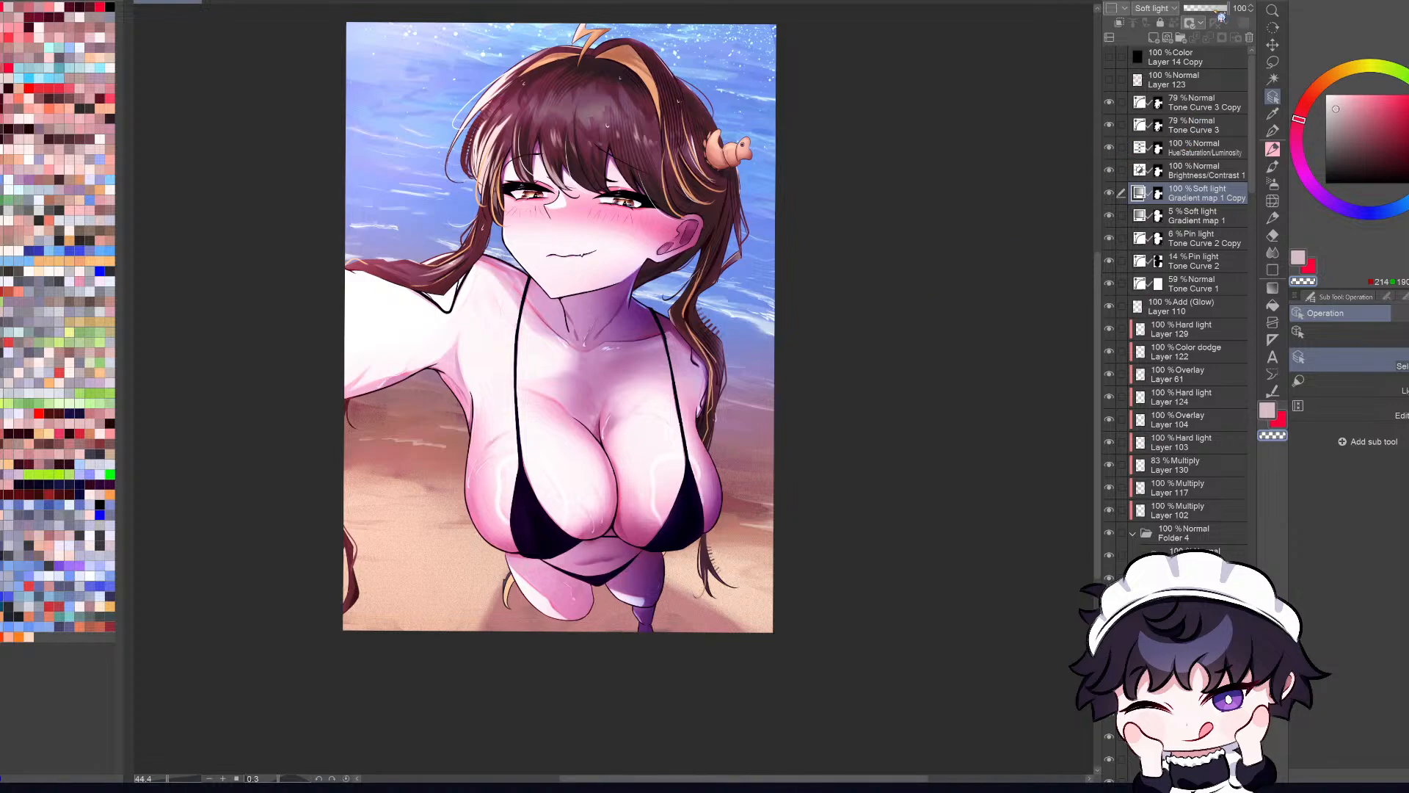
left_click_drag(1218, 13, 1191, 13)
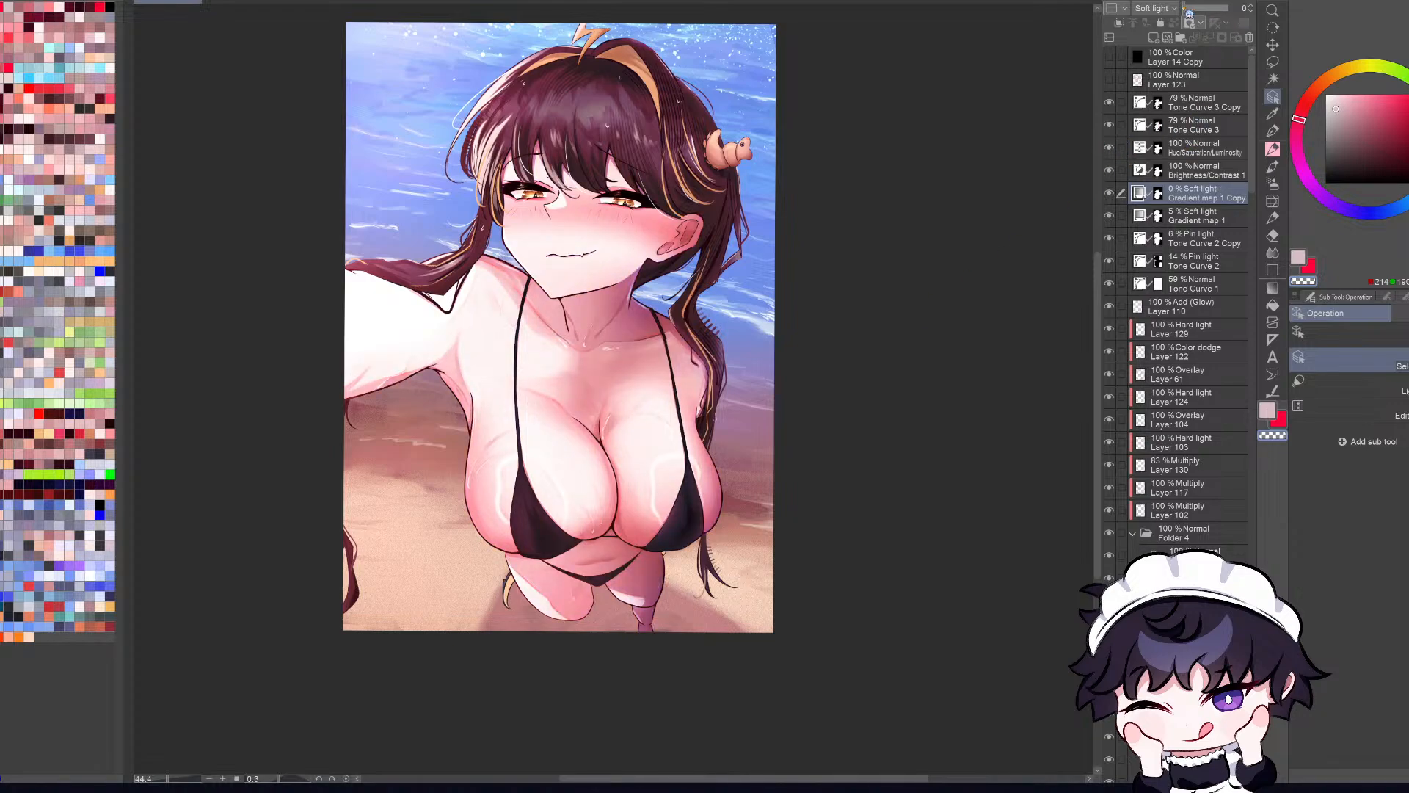
left_click_drag(1190, 12, 1198, 12)
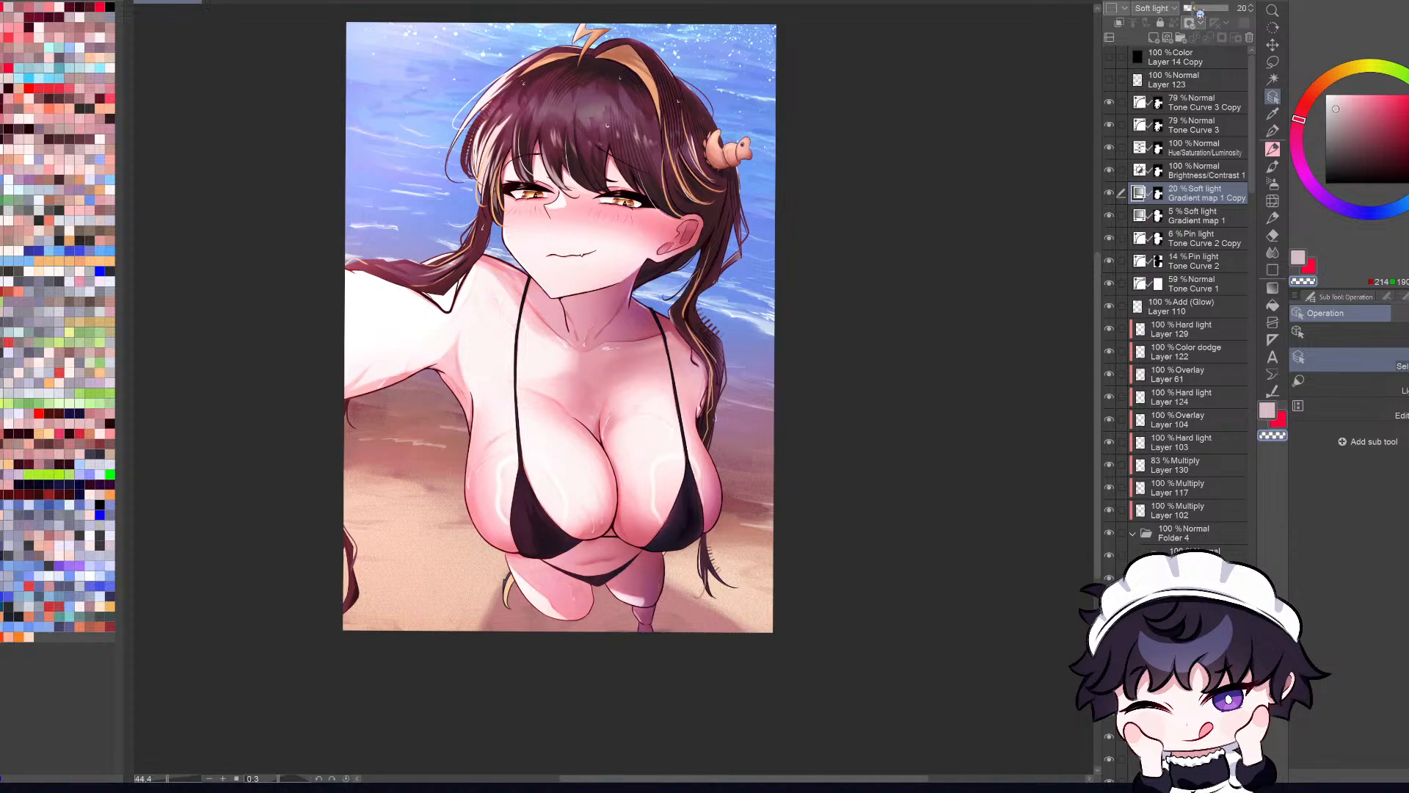
Step: Lower the Gradient map 1 Copy layer's opacity to 15% and compare the illustration with the layer hidden and shown
left_click_drag(1200, 13, 1198, 13)
scroll(773, 461, "down", 4)
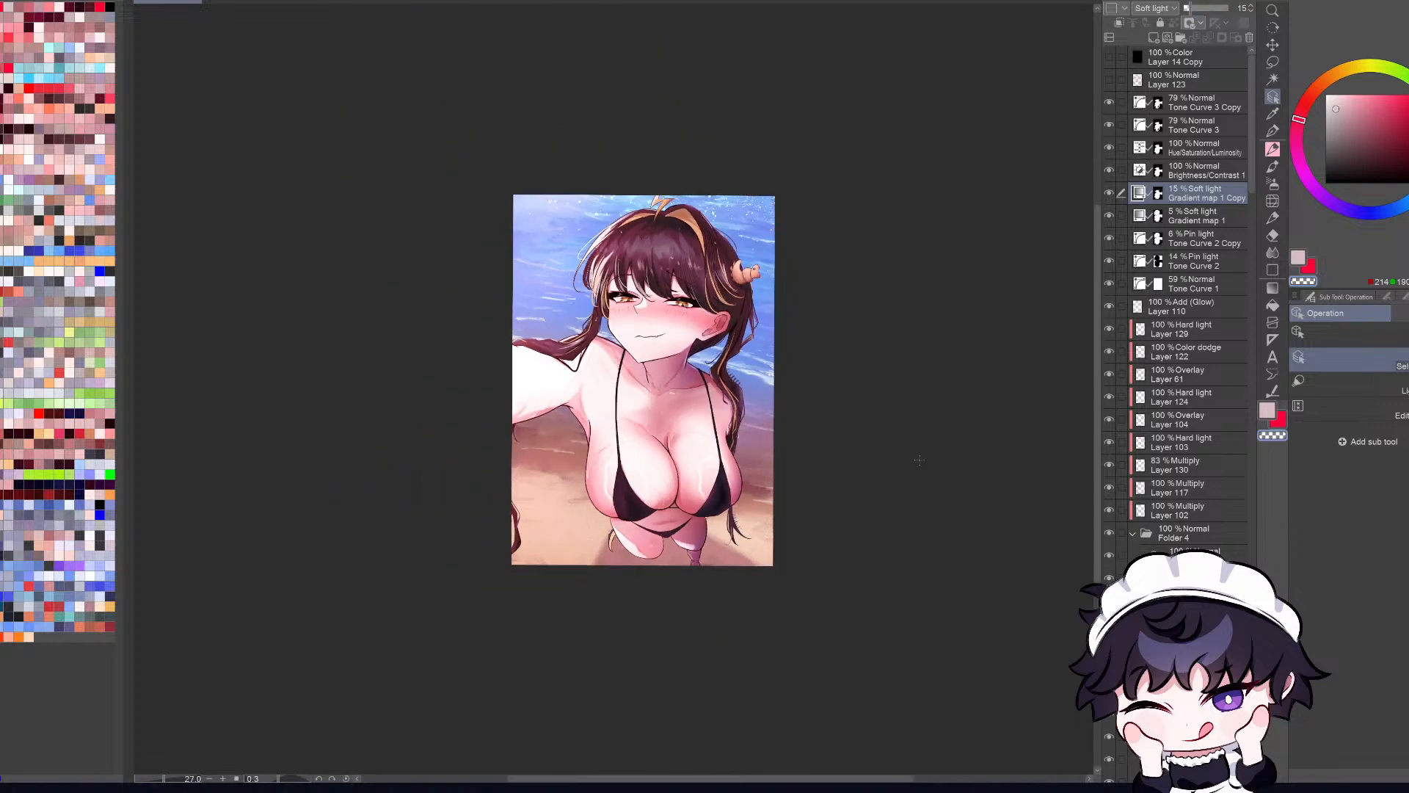
left_click(1112, 193)
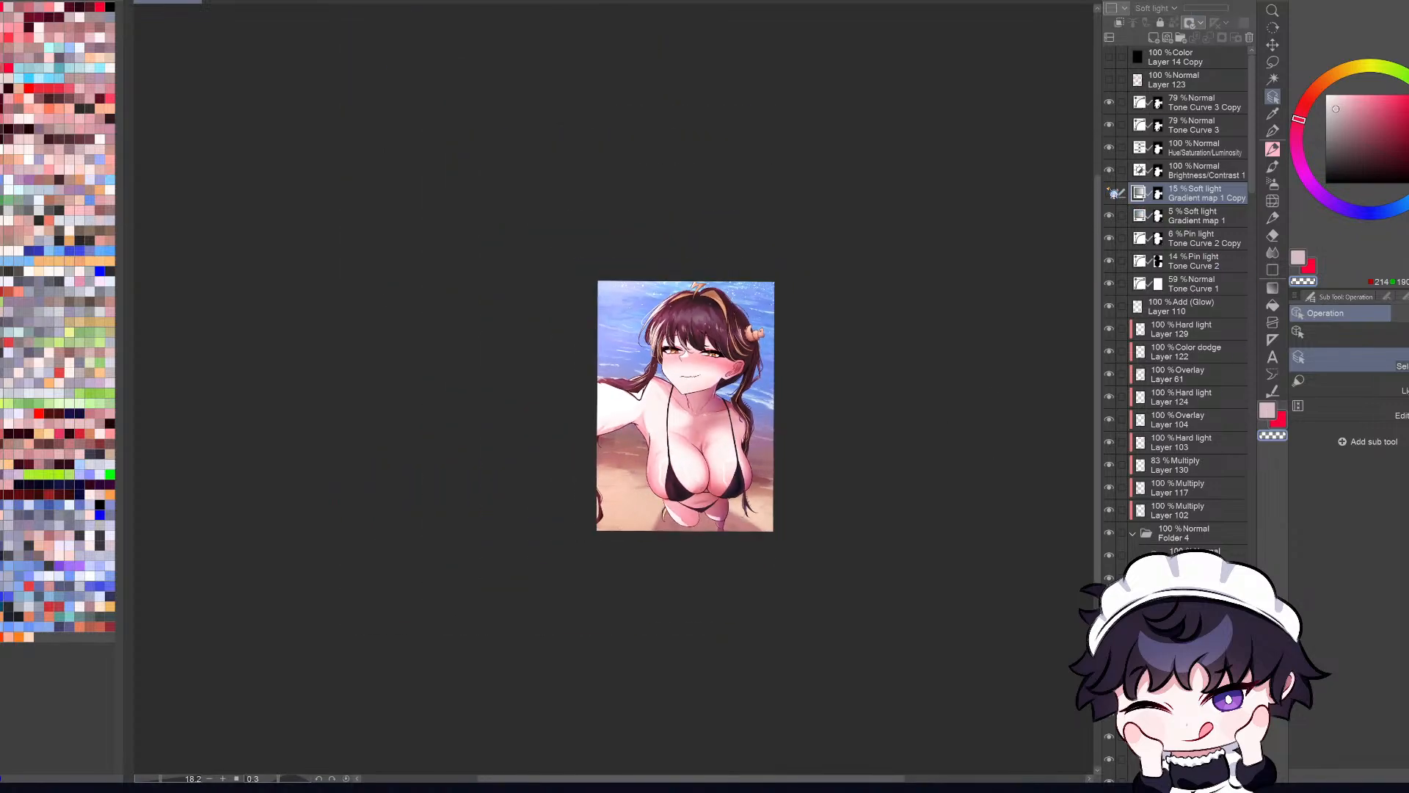
key("ctrl+0")
left_click(1112, 193)
Step: Examine the skin tones in mirrored and normal views at different sizes, toggling the Gradient map 1 Copy layer
key("h")
key("ctrl+minus")
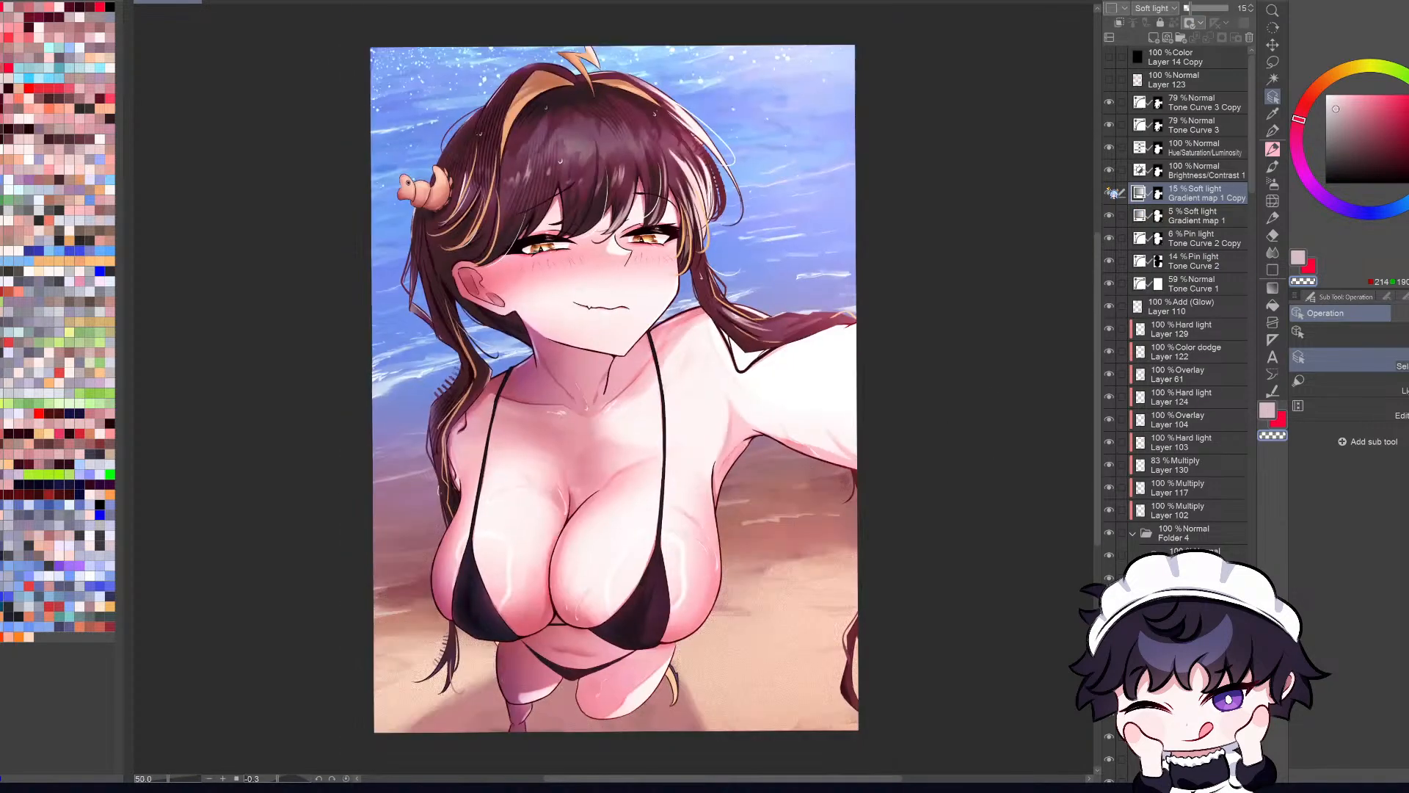
key("ctrl+0")
key("h")
left_click(1113, 193)
left_click(1113, 193)
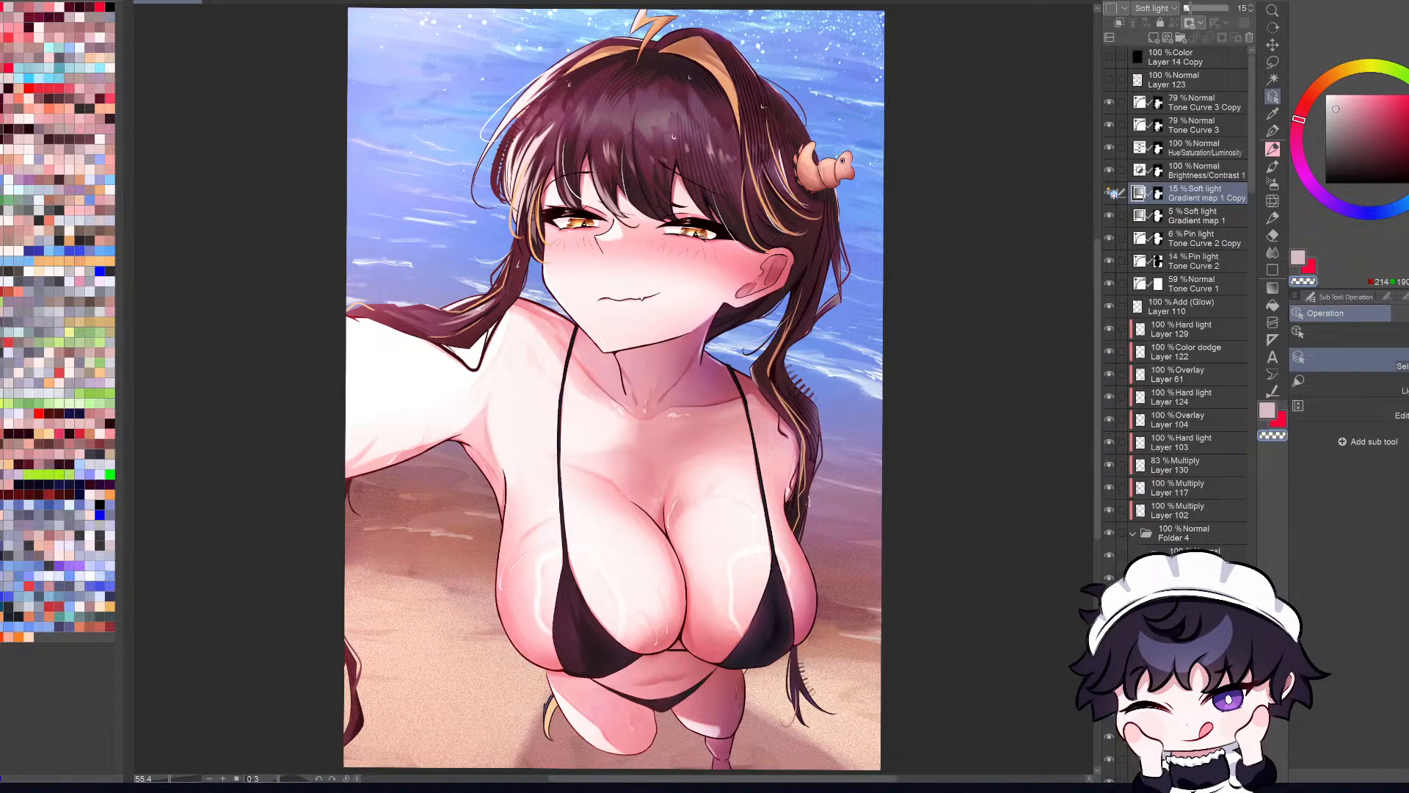
key("ctrl+minus")
key("ctrl+0")
key("h")
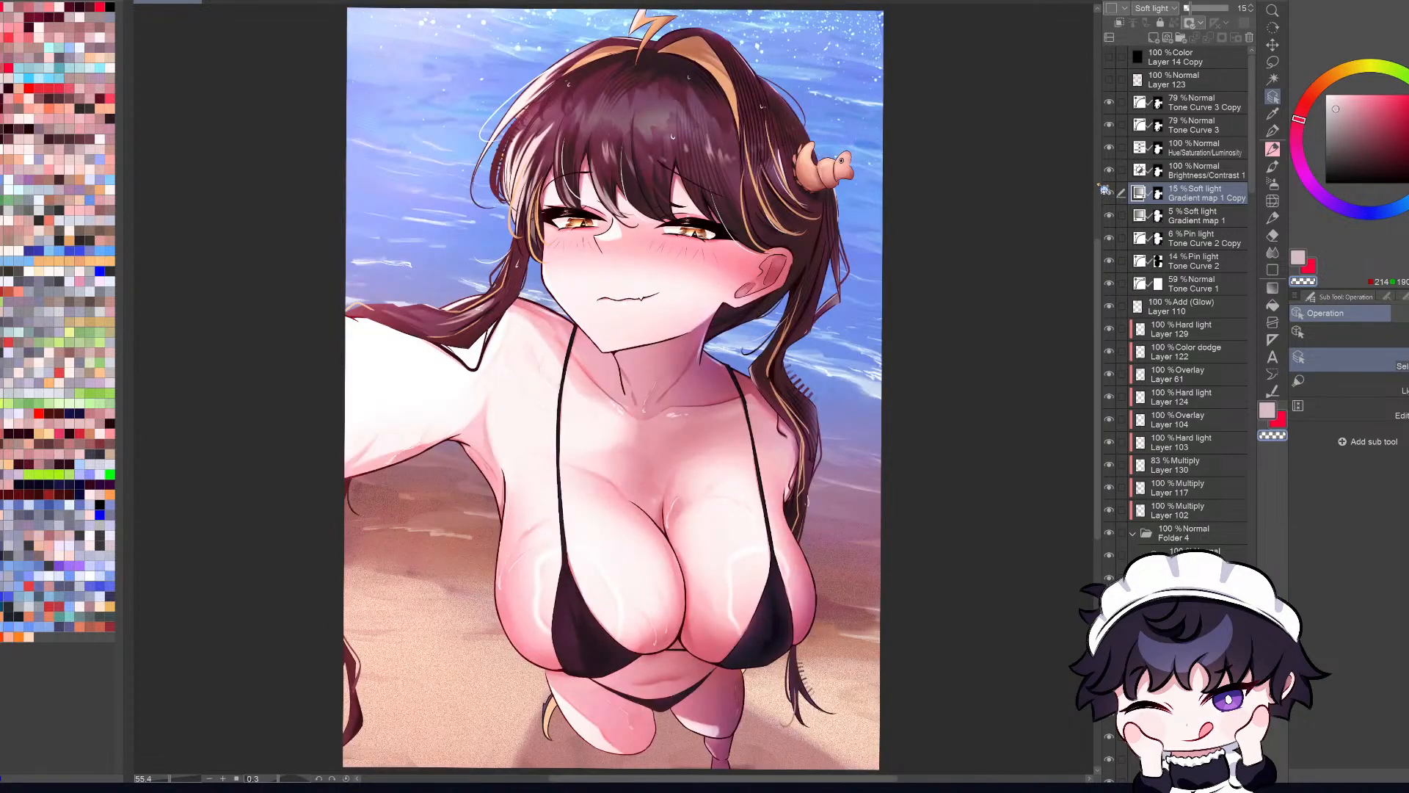
Step: Check the picture with the top Color layer switched on and off, and recheck the Gradient map 1 Copy effect at a smaller view
key("h")
left_click(1108, 60)
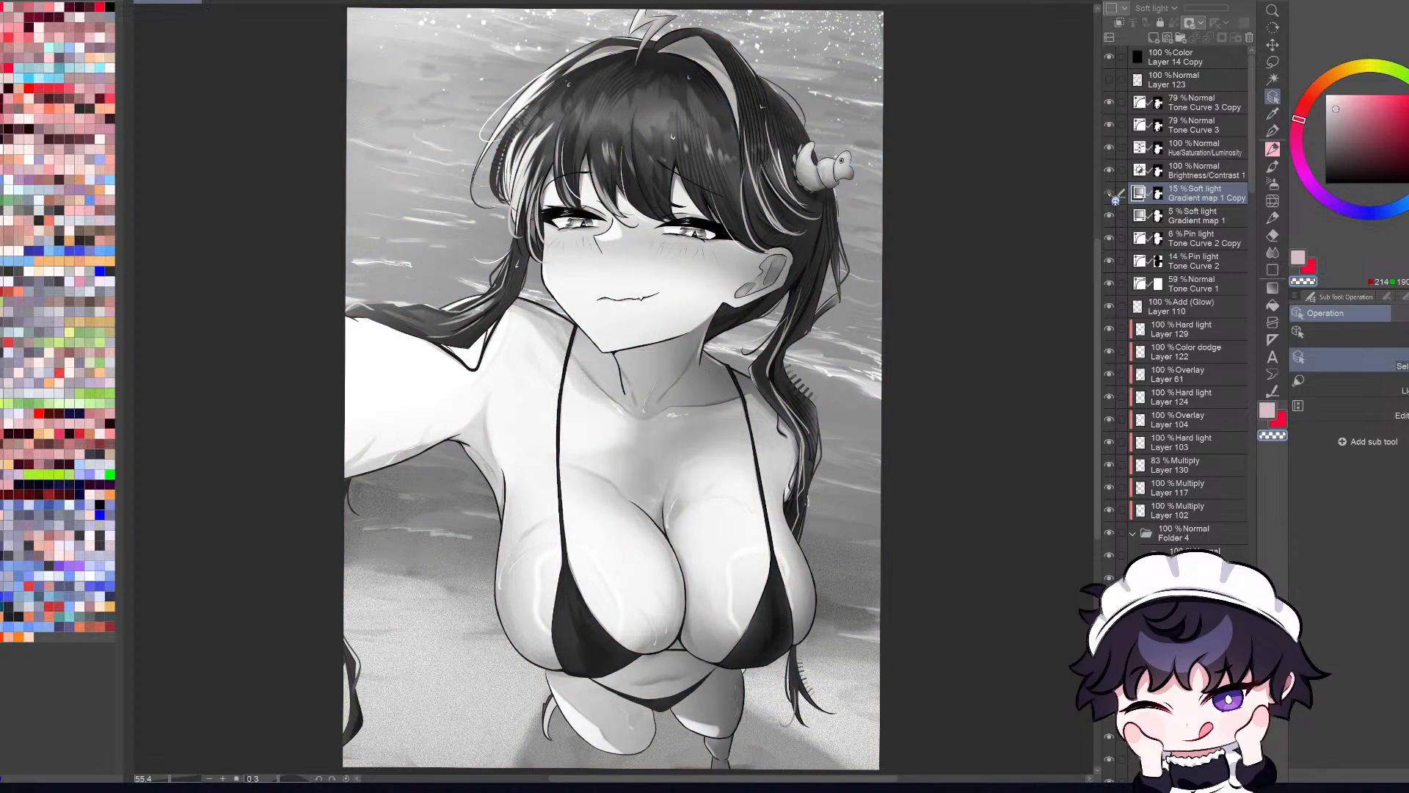
left_click(1109, 57)
key("h")
key("h")
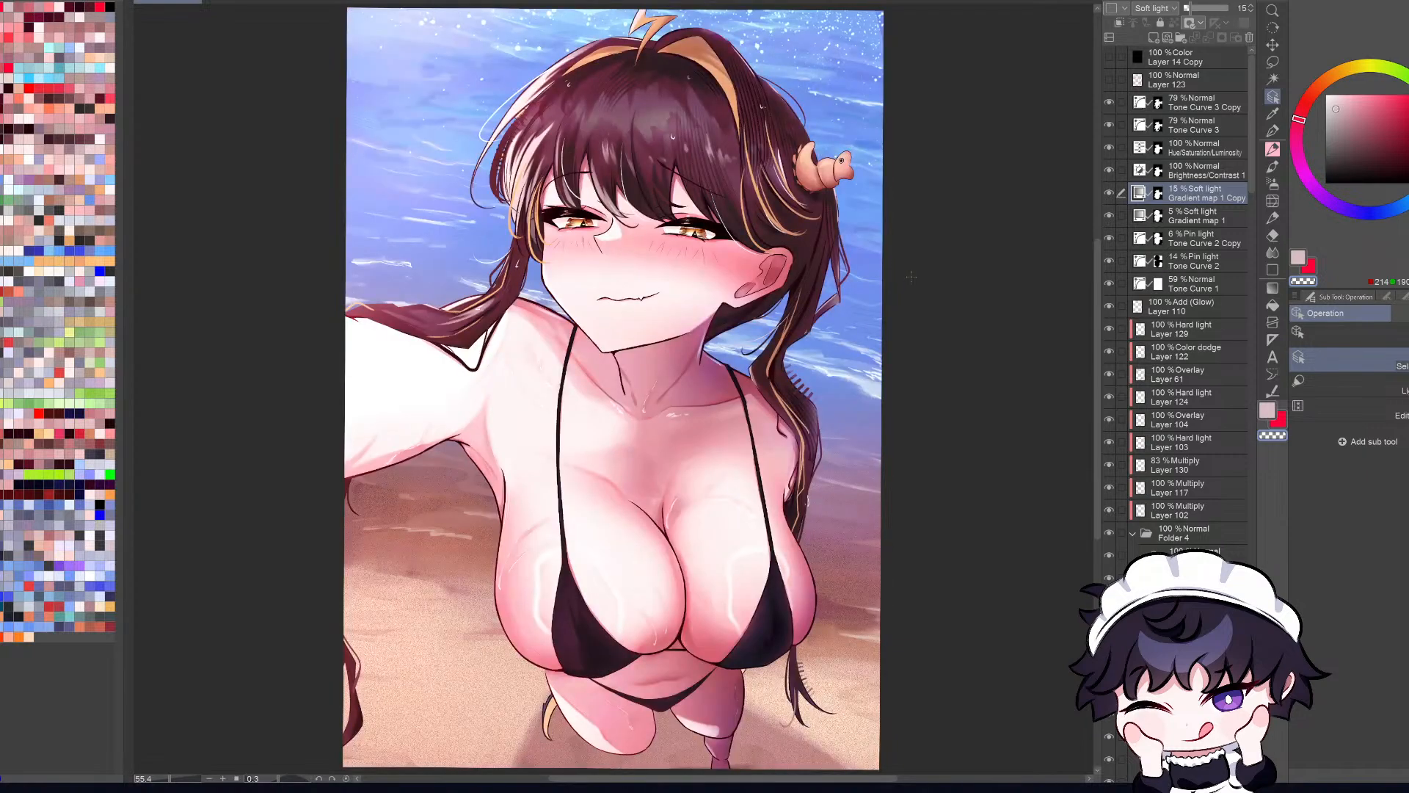
left_click(1111, 196)
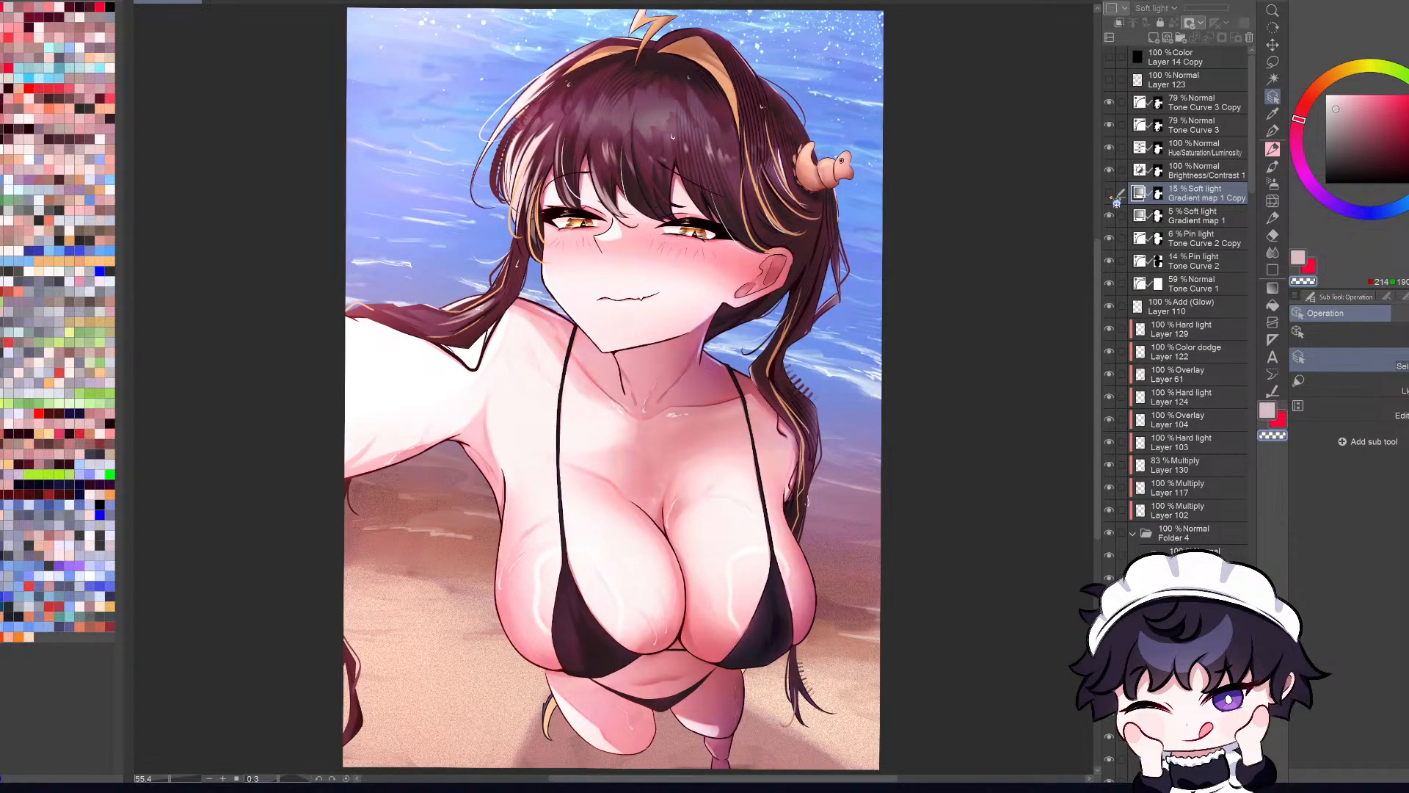
left_click(1111, 194)
key("ctrl+minus")
key("ctrl+minus")
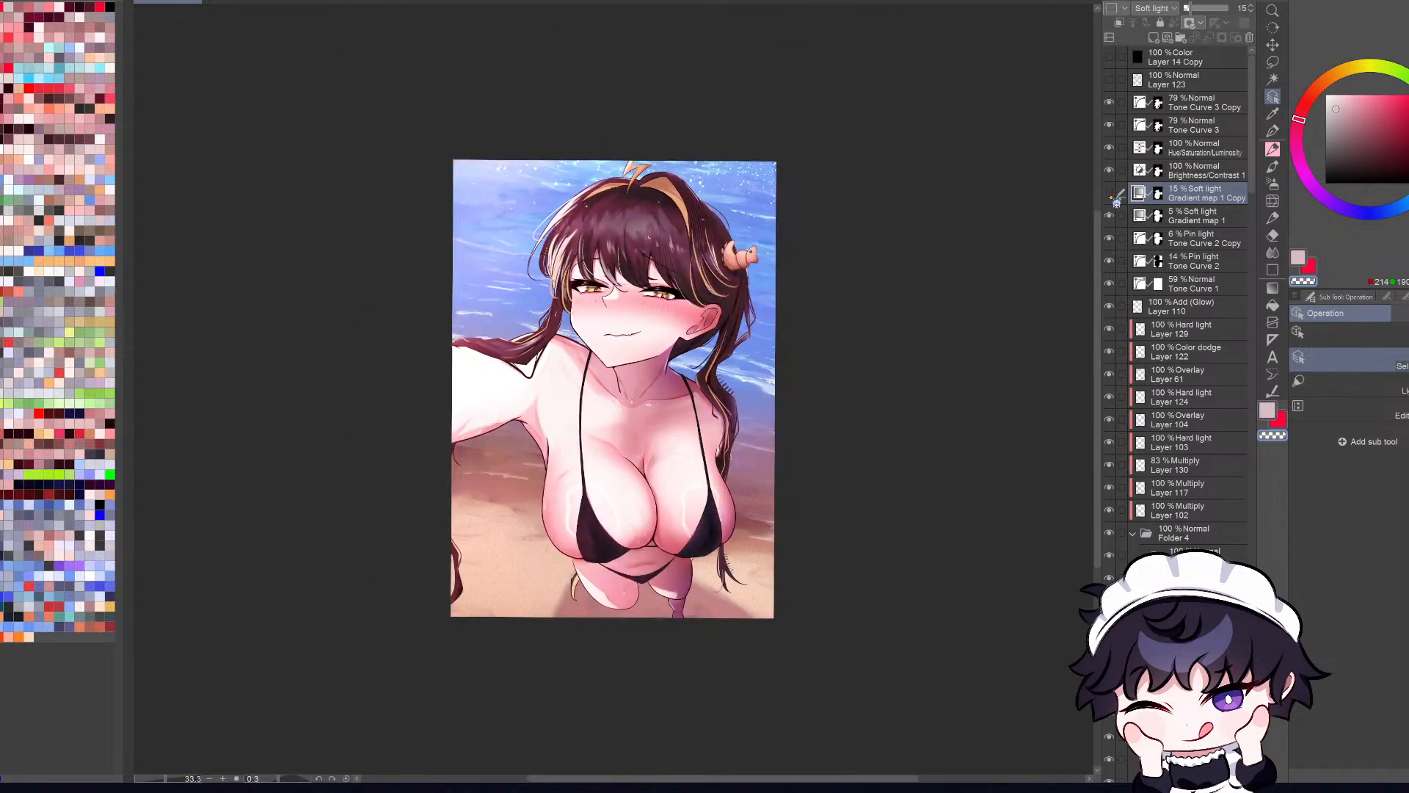
key("ctrl+plus")
key("ctrl+plus")
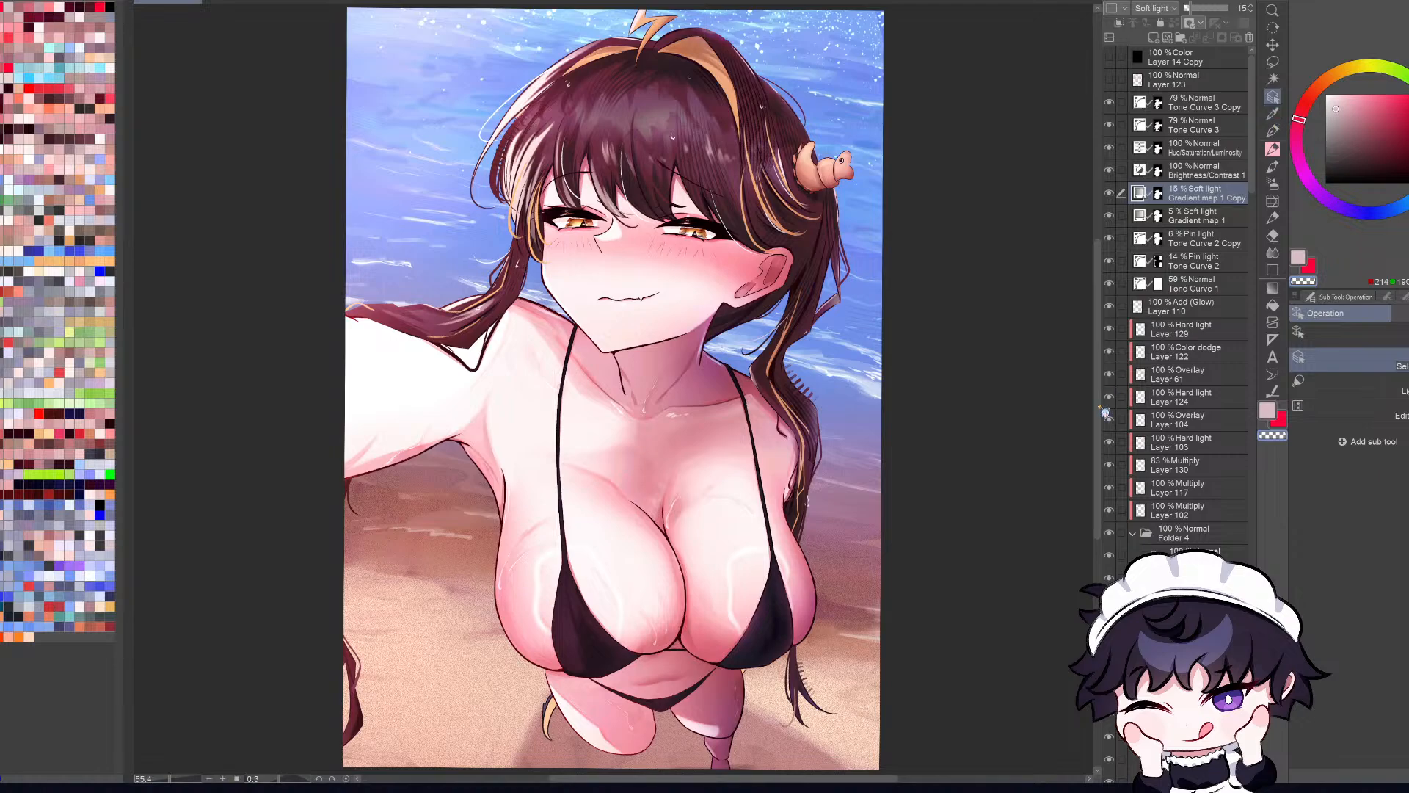
Step: Select the effect layers from Layer 102 up to Layer 129 and lock them
left_click(770, 618)
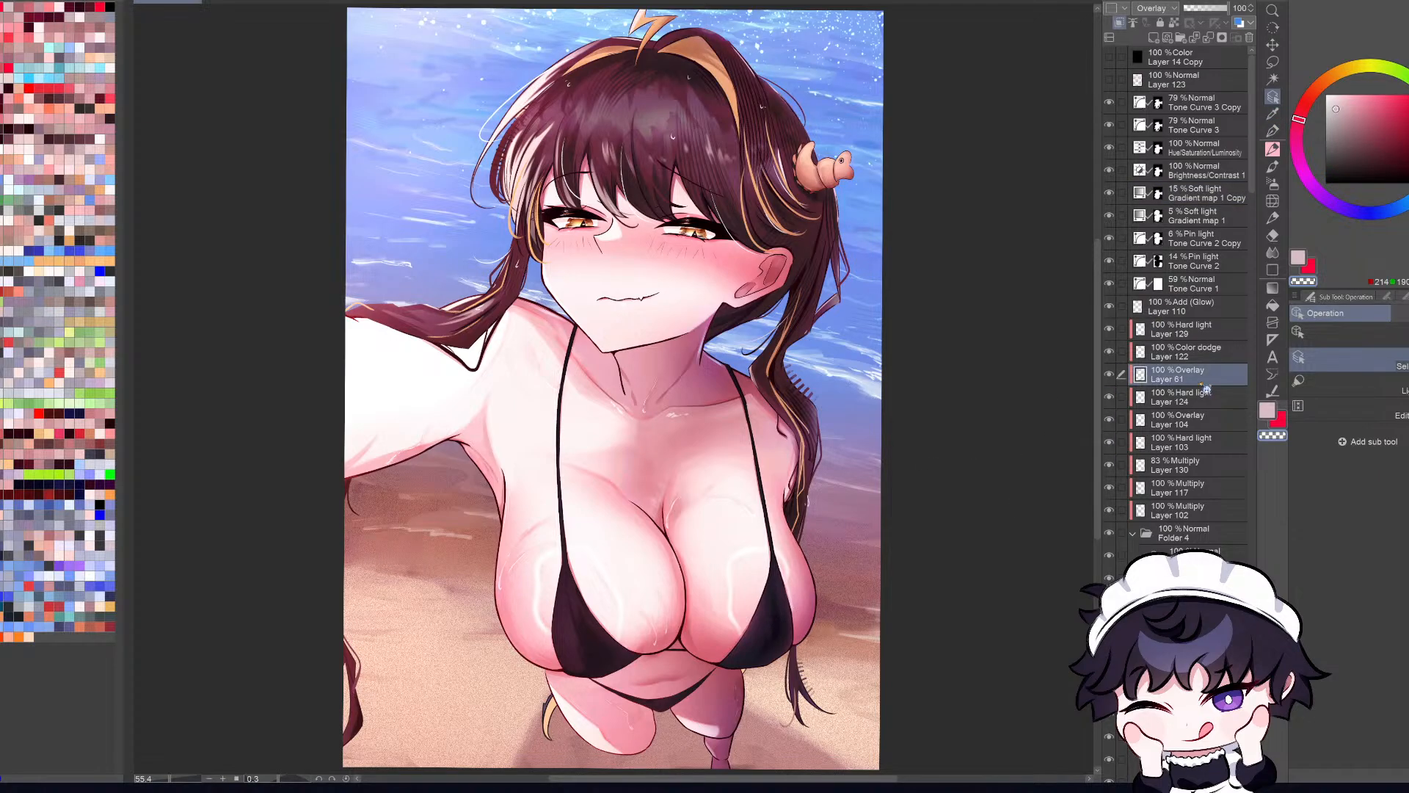
left_click(1183, 494)
left_click(1198, 517)
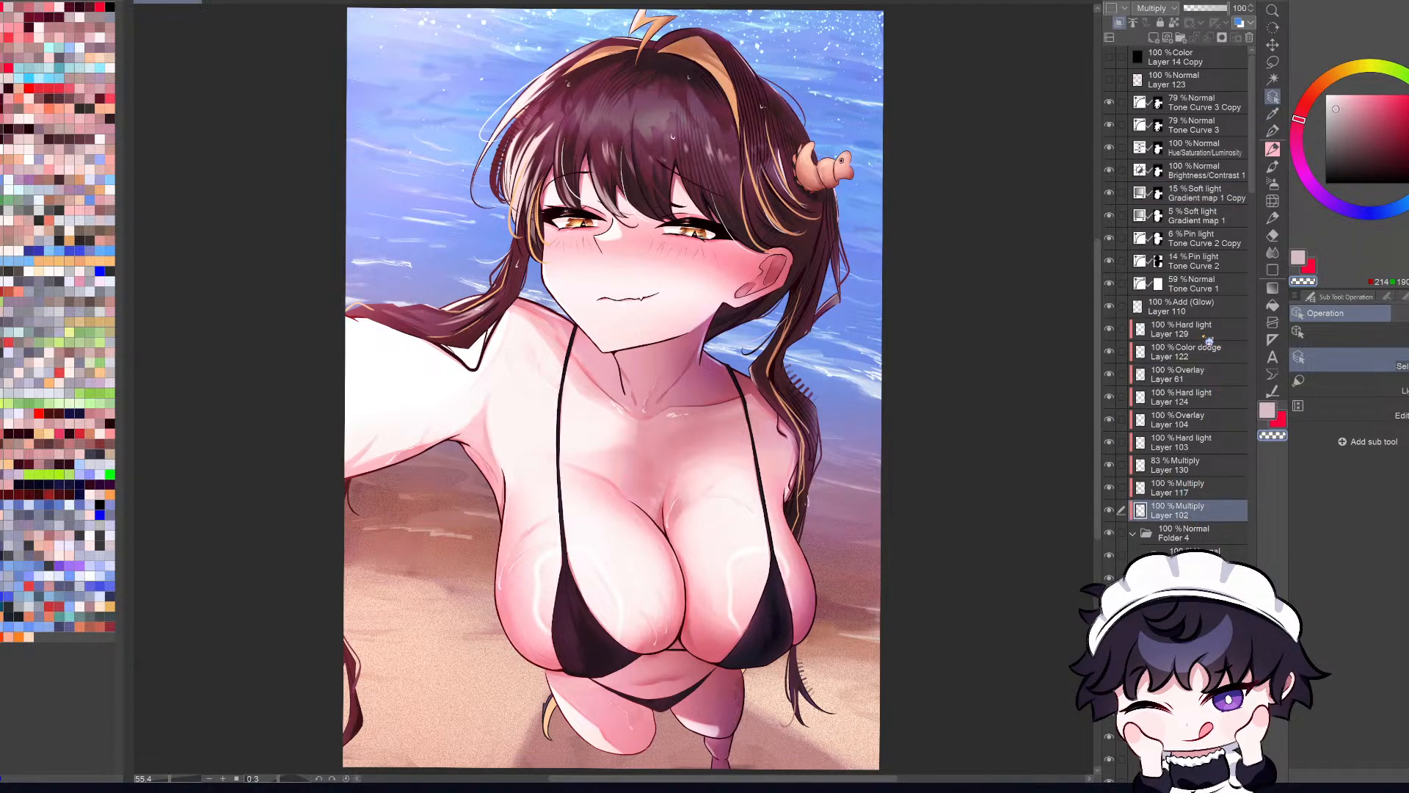
left_click(1204, 331, "shift")
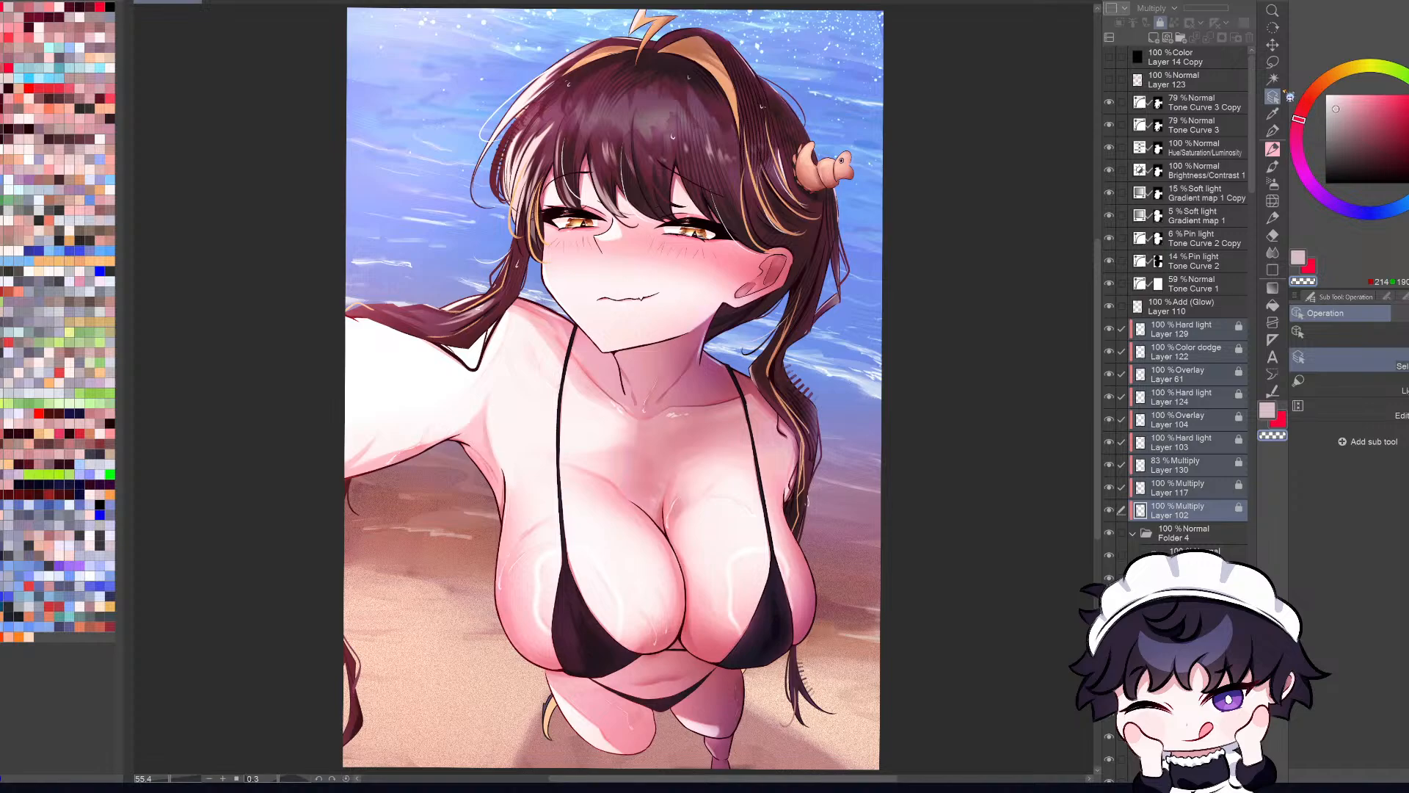
Step: Find the bikini's layers in the stack and load the bikini's shape as a selection
left_click(784, 611)
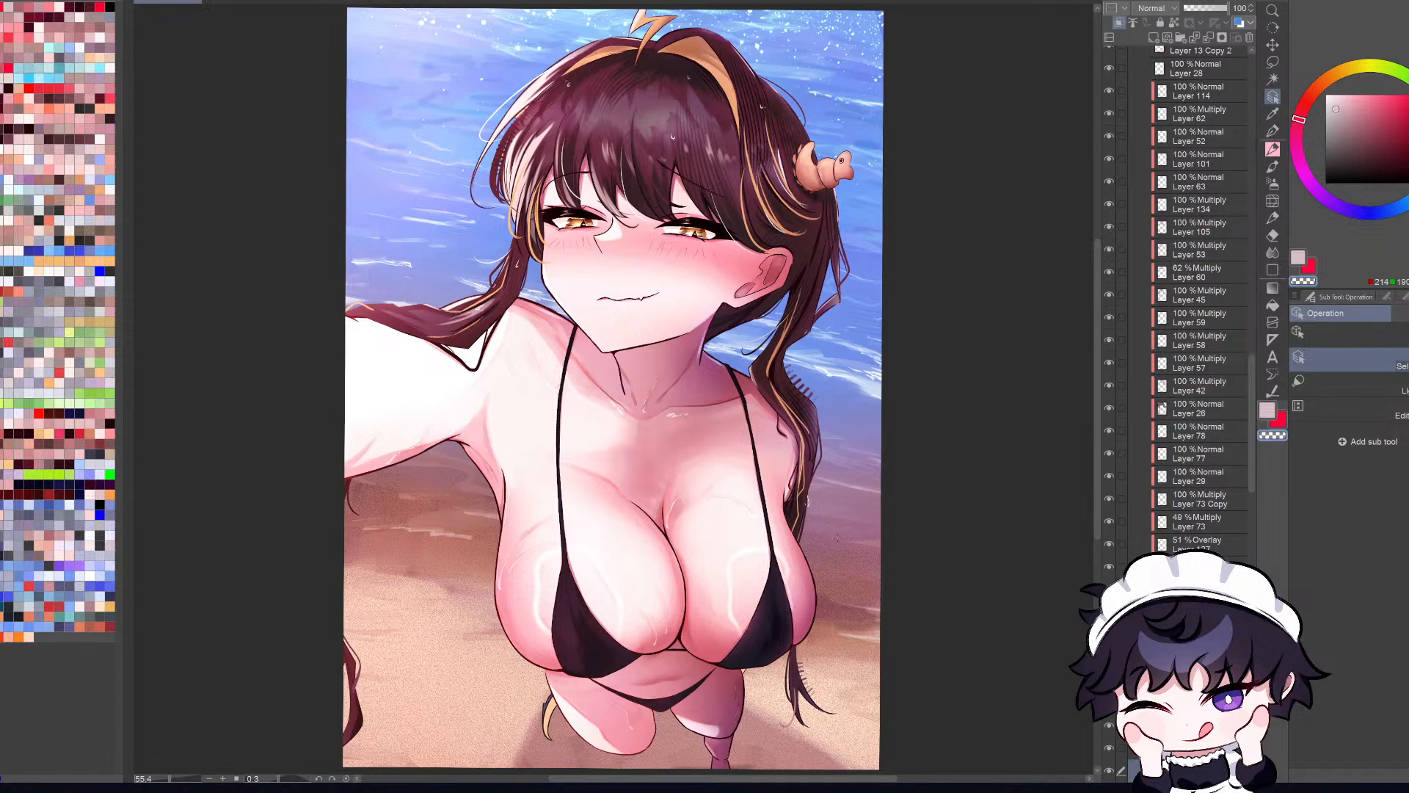
left_click(1109, 771)
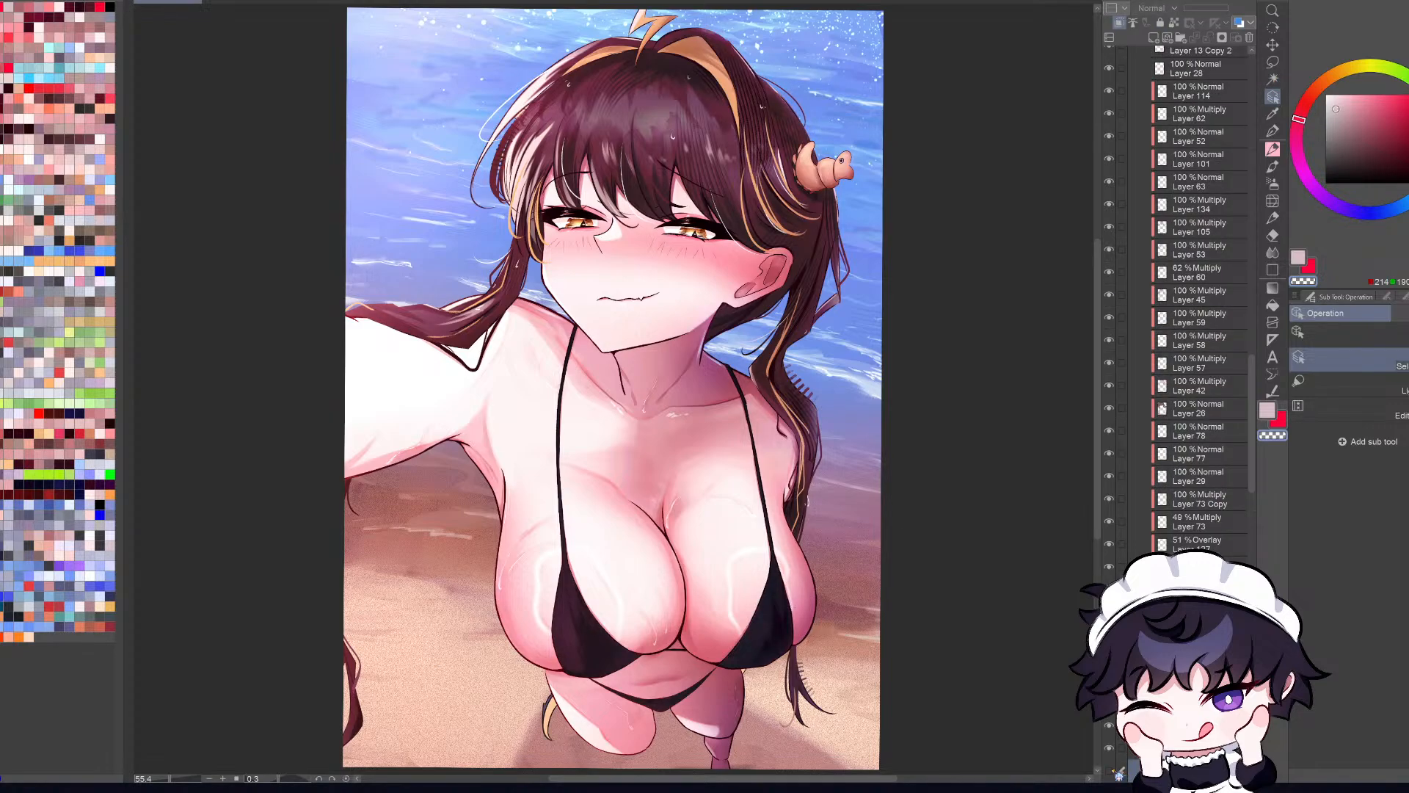
scroll(1200, 299, "down", 5)
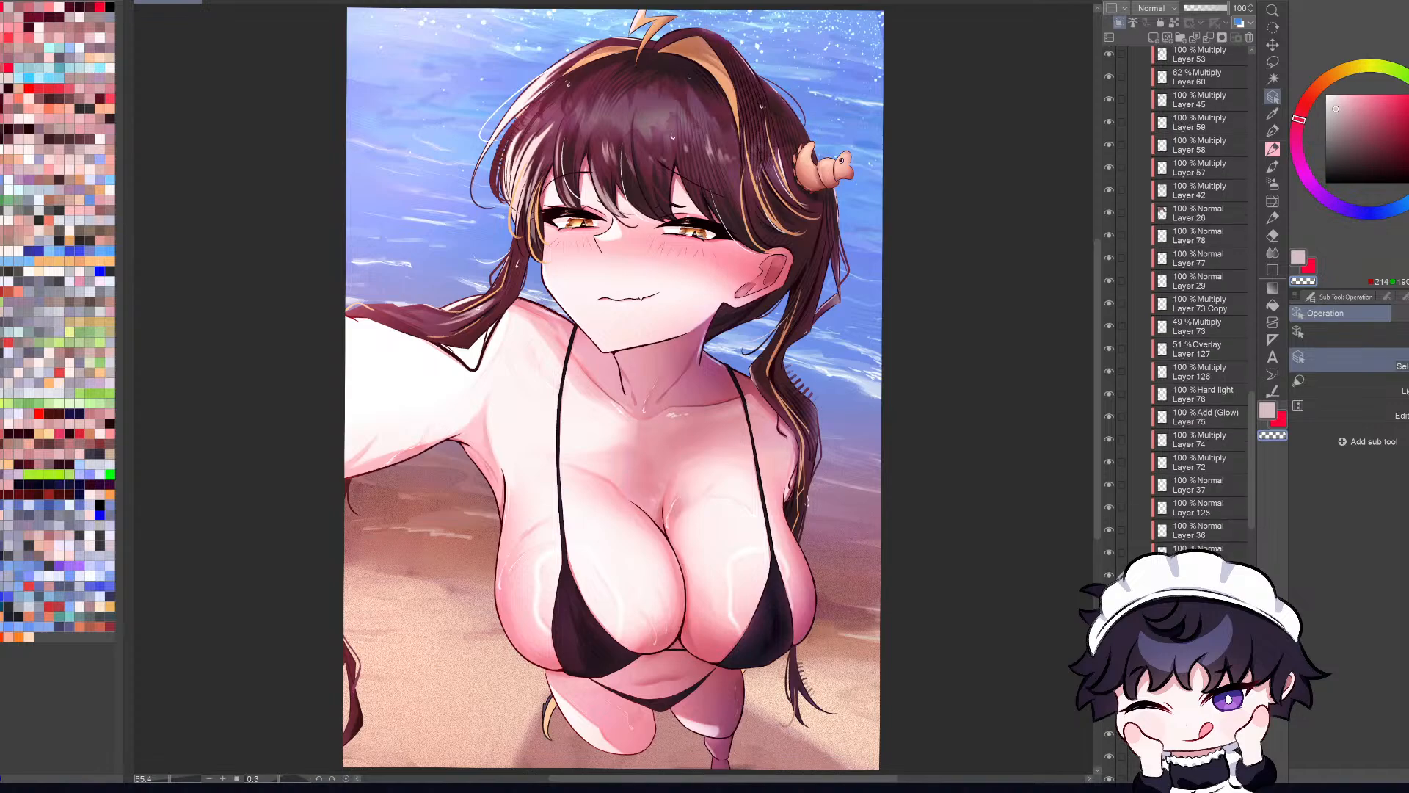
left_click(1161, 660, "ctrl")
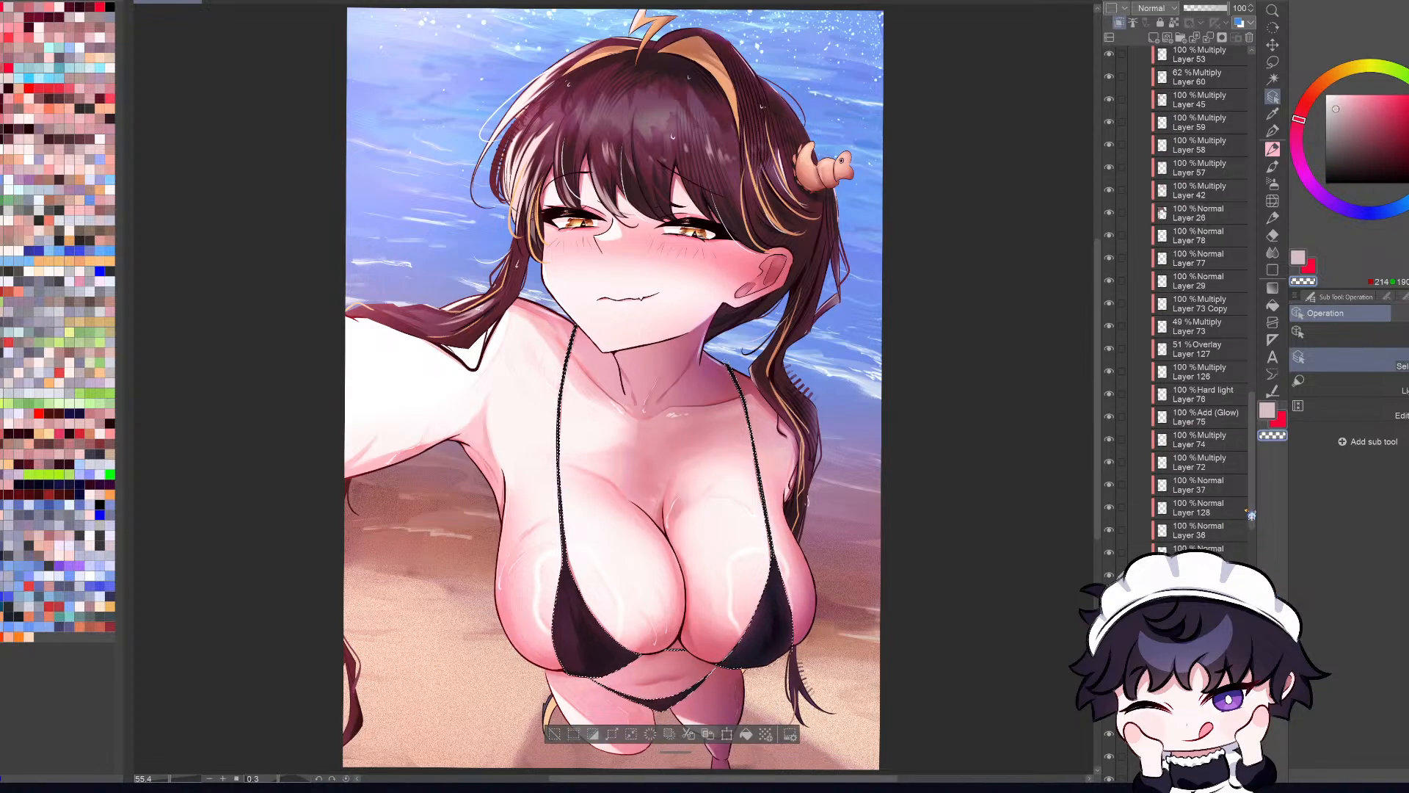
left_click(1204, 507)
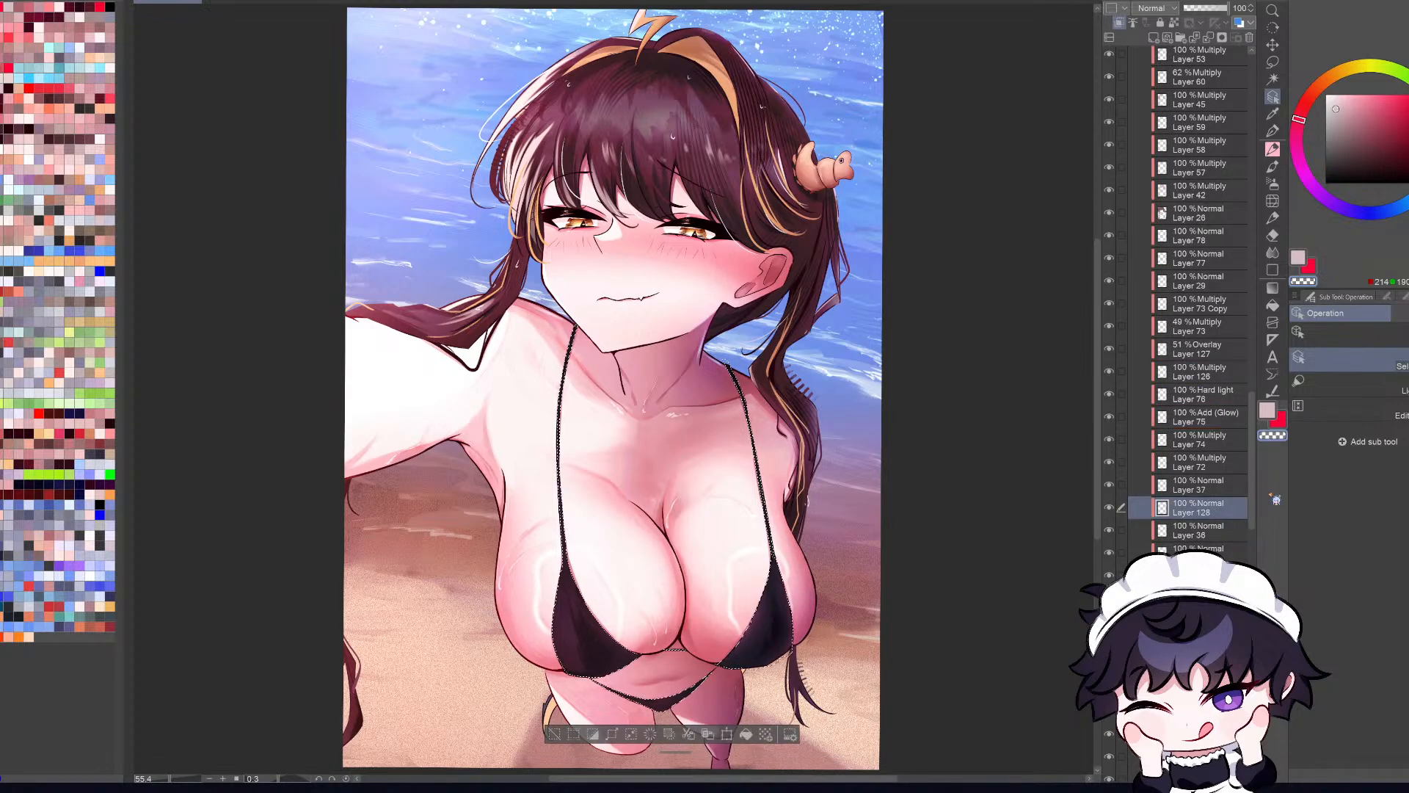
key("ctrl+d")
key("ctrl+z")
left_click_drag(1252, 502, 1243, 137)
scroll(1213, 484, "down", 15)
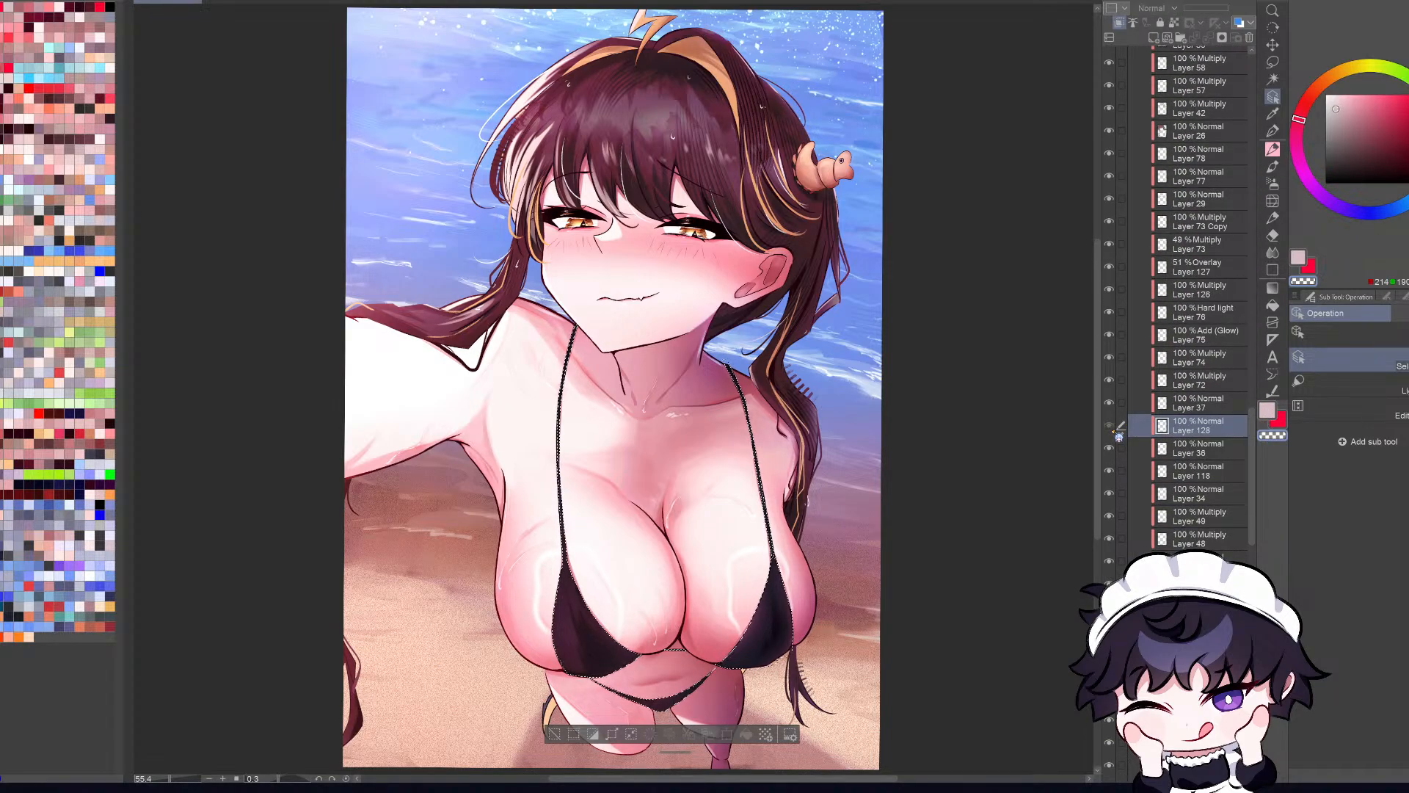
left_click(1204, 558)
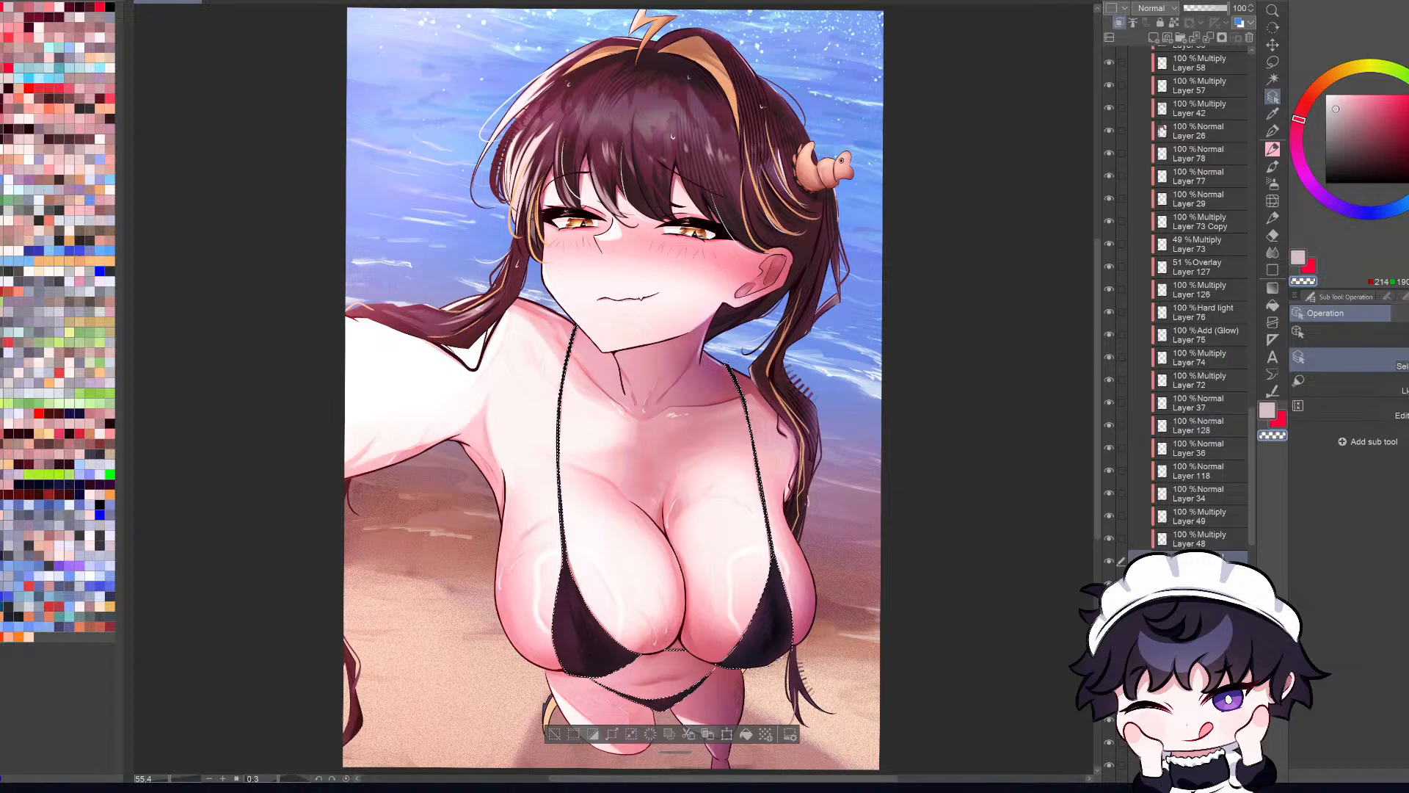
Step: Go to the Gradient map 1 Copy layer's mask, check its effect on the bikini, and clear the selection
left_click_drag(1253, 527, 1253, 30)
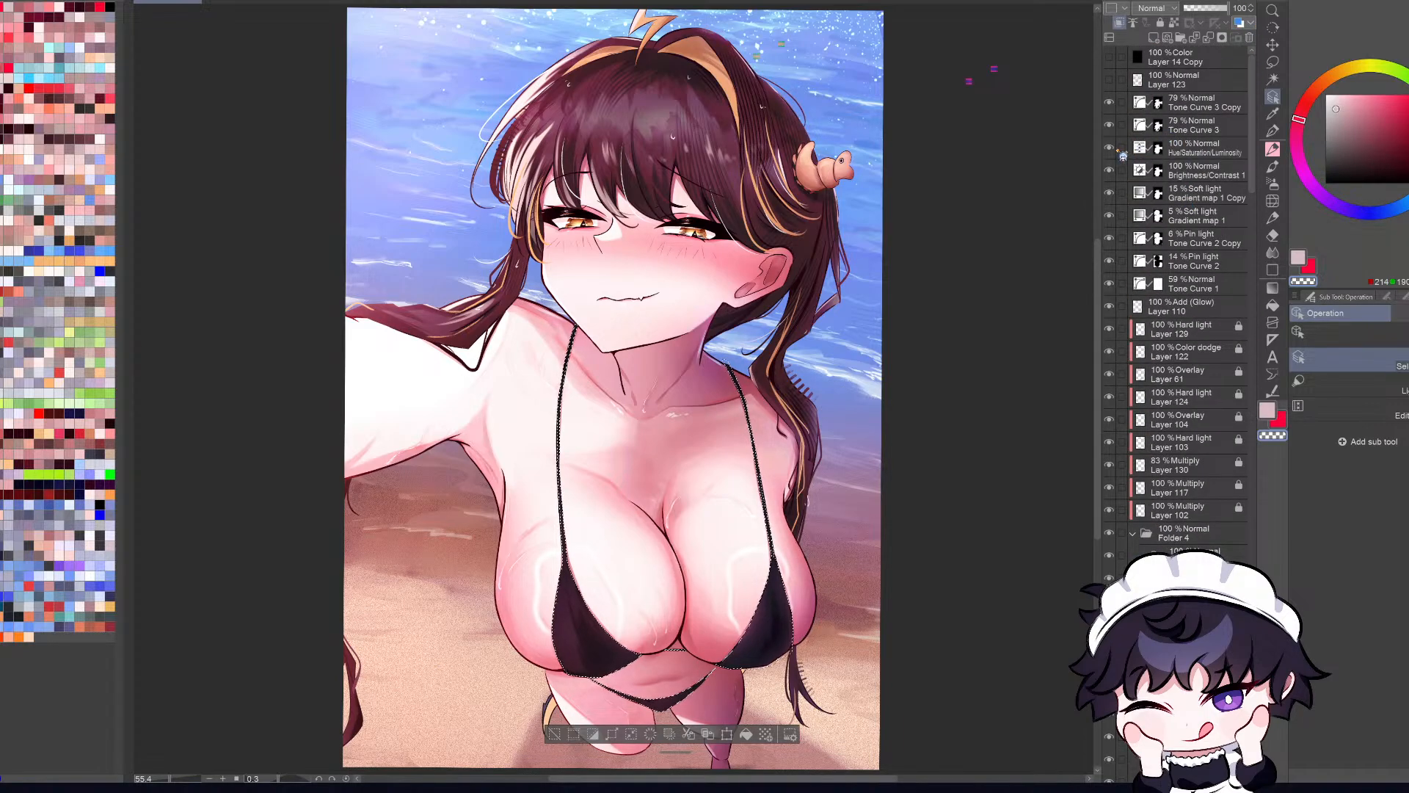
left_click(1111, 194)
left_click(1189, 197)
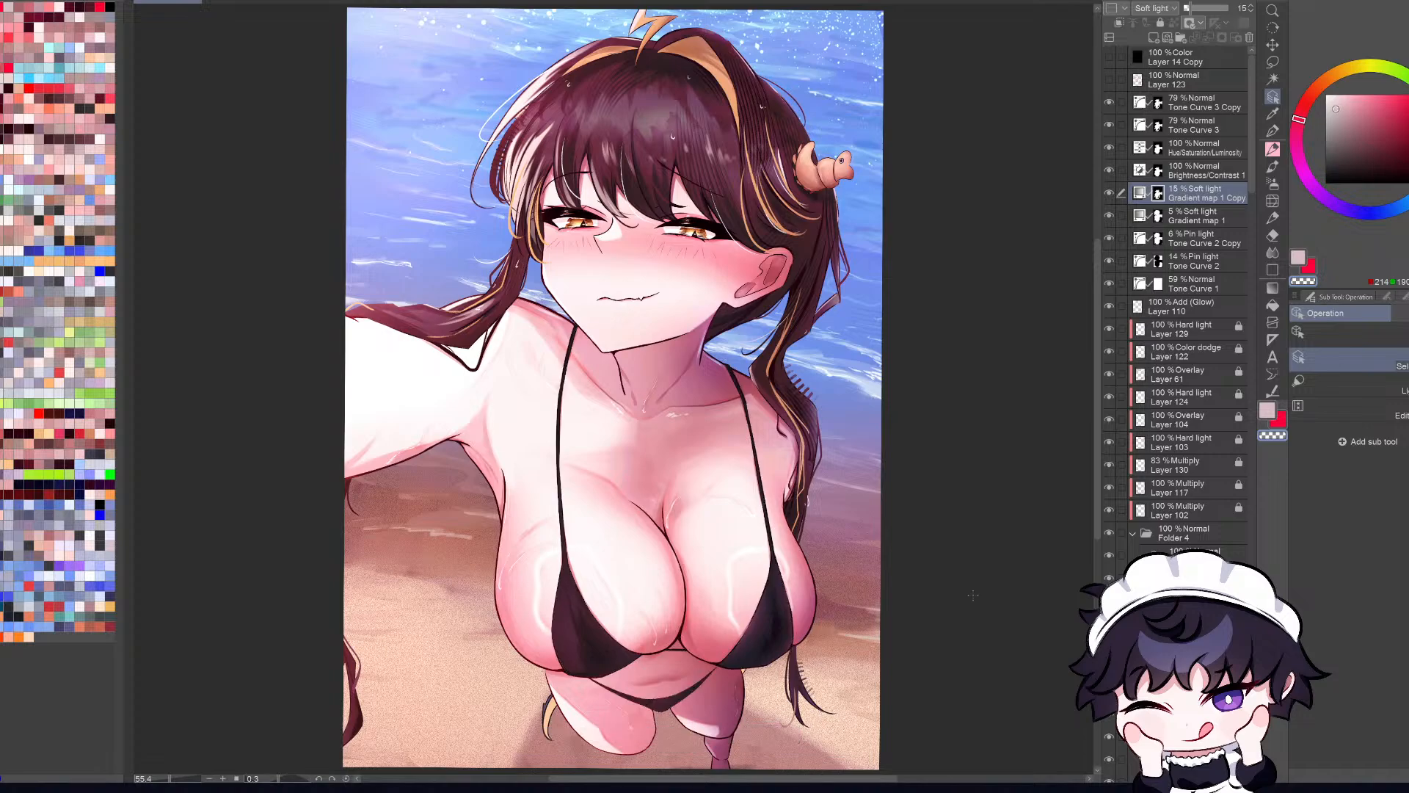
scroll(880, 593, "down", 2)
scroll(880, 594, "up", 2)
scroll(972, 595, "down", 1)
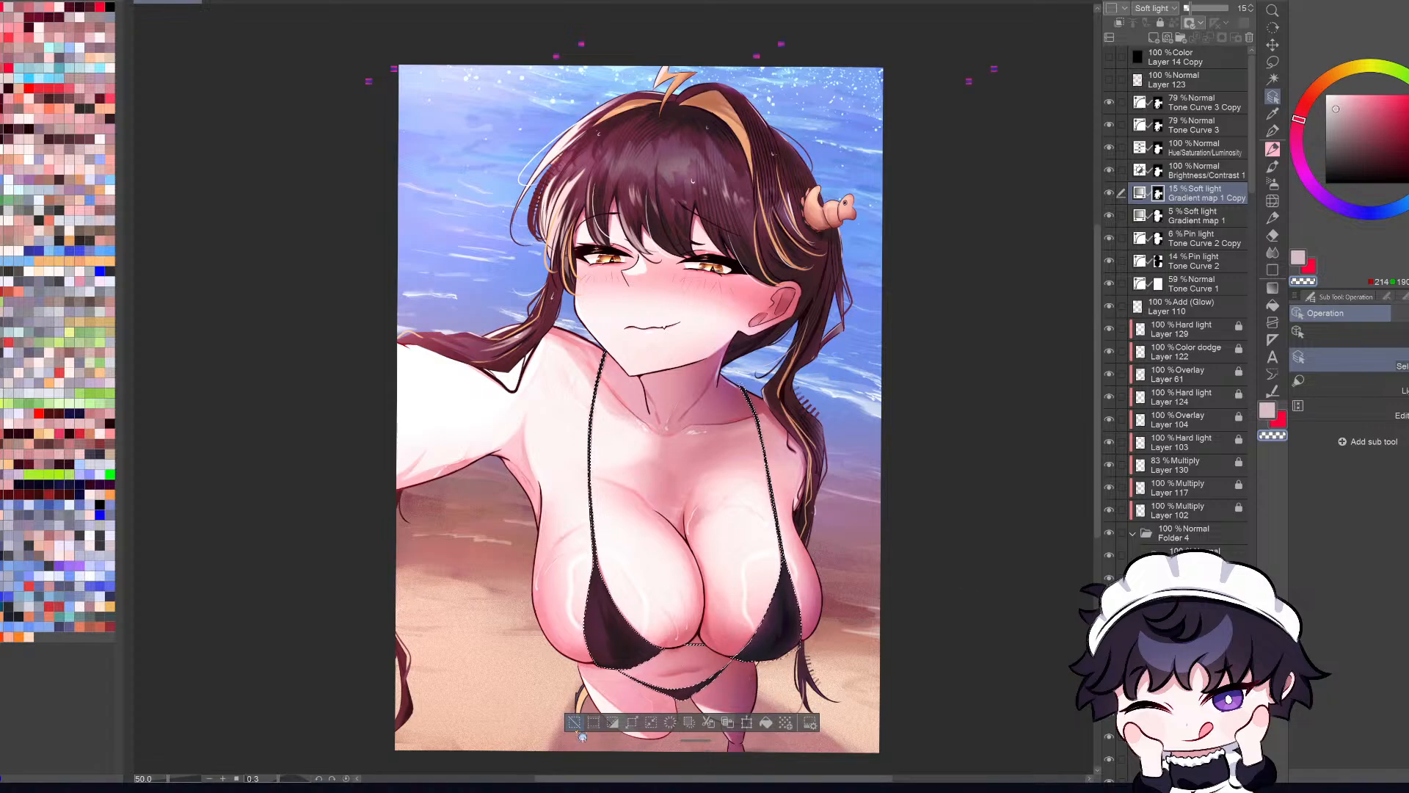
key("ctrl+d")
Step: Examine the whole illustration in normal, mirrored and tilted views, including the hair strand lying over the outstretched arm
scroll(629, 660, "down", 2)
scroll(629, 661, "up", 4)
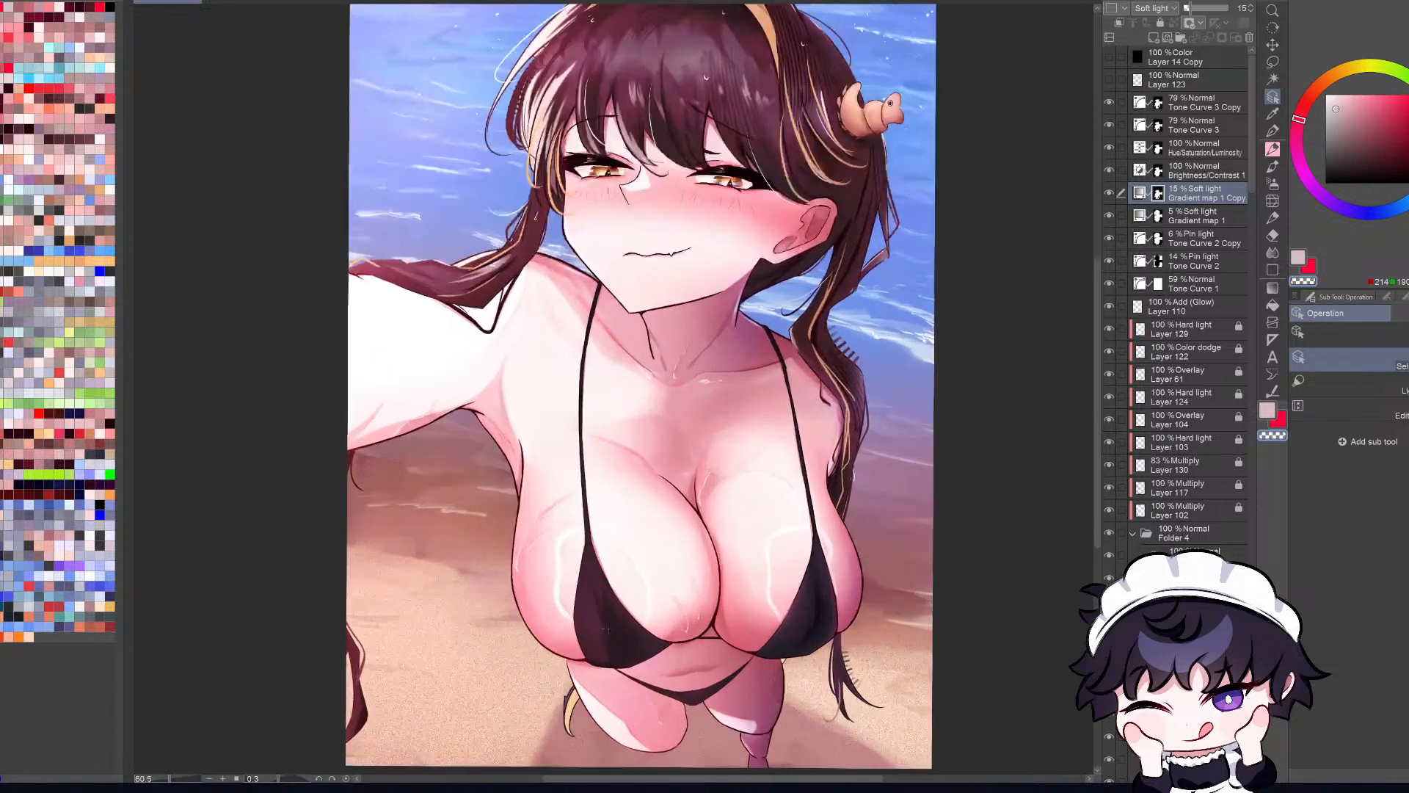
scroll(629, 599, "down", 3)
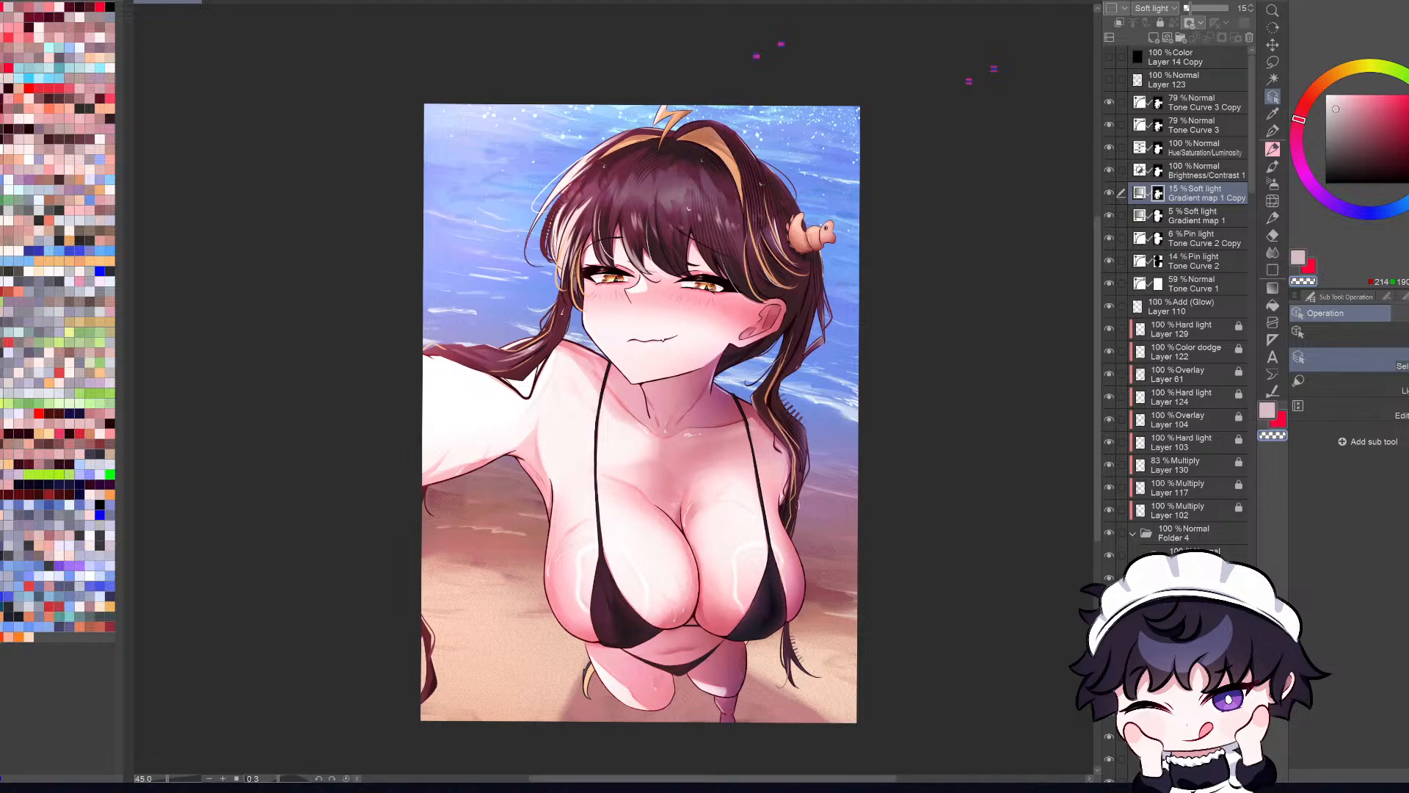
scroll(756, 516, "up", 1)
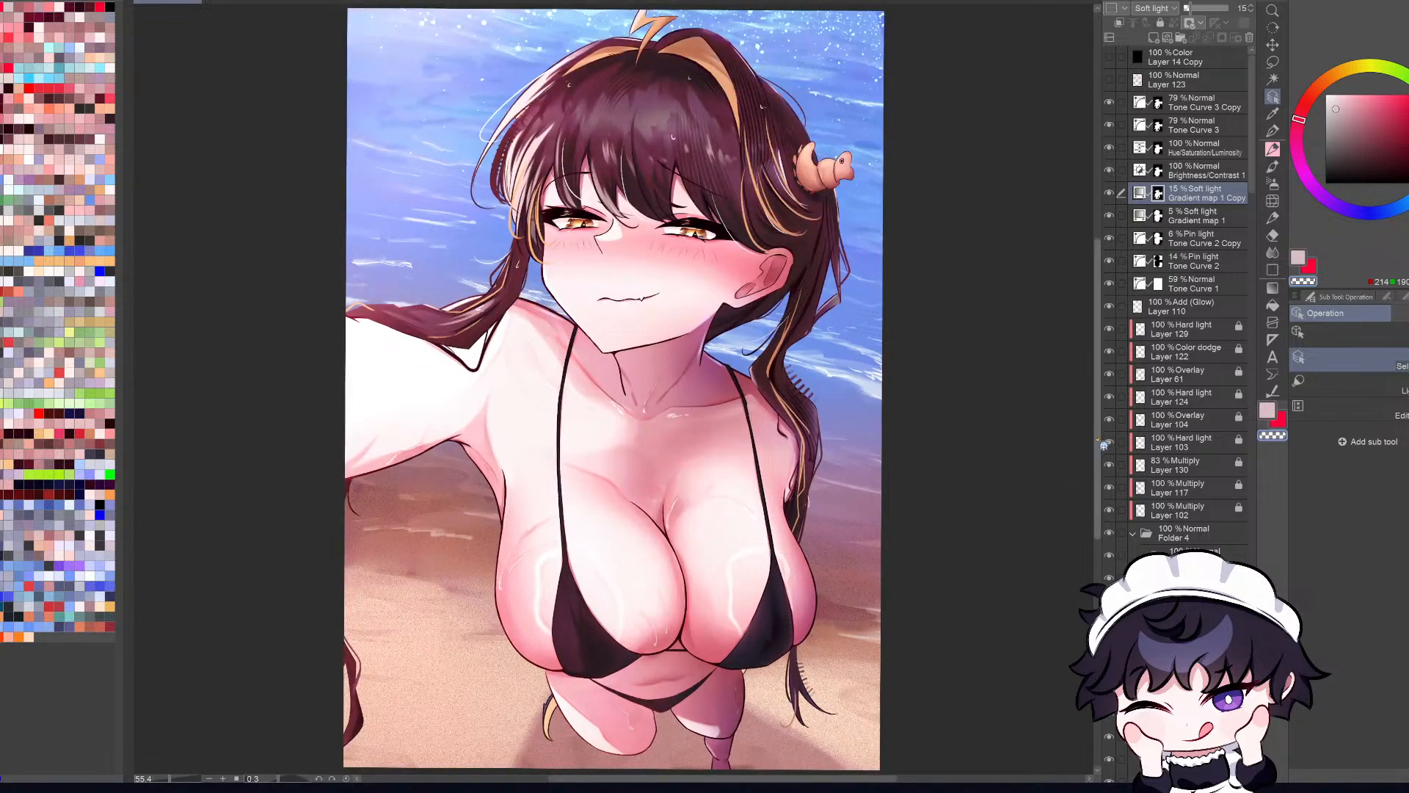
key("h")
key("ctrl+minus")
key("r")
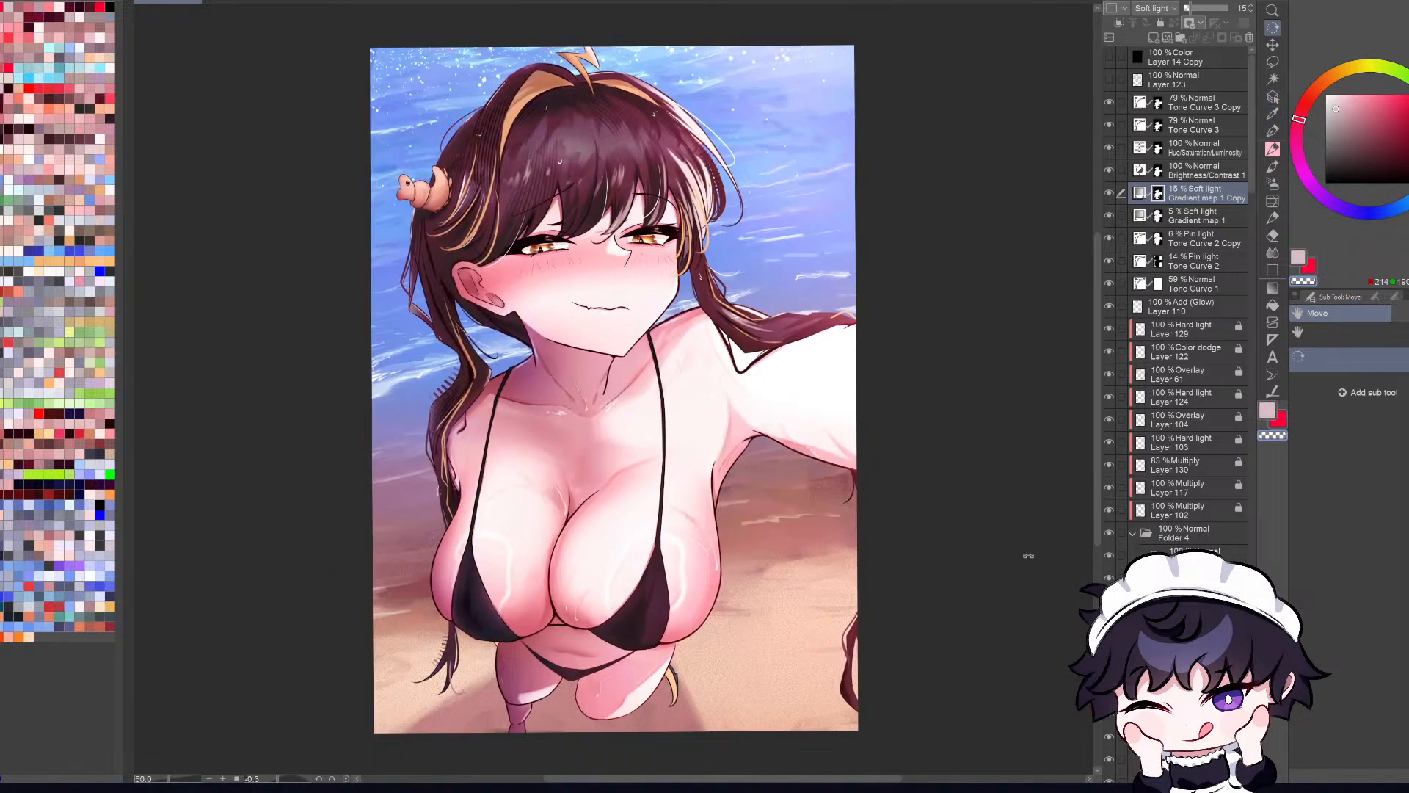
left_click_drag(1028, 557, 845, 609)
left_click(850, 408, "ctrl")
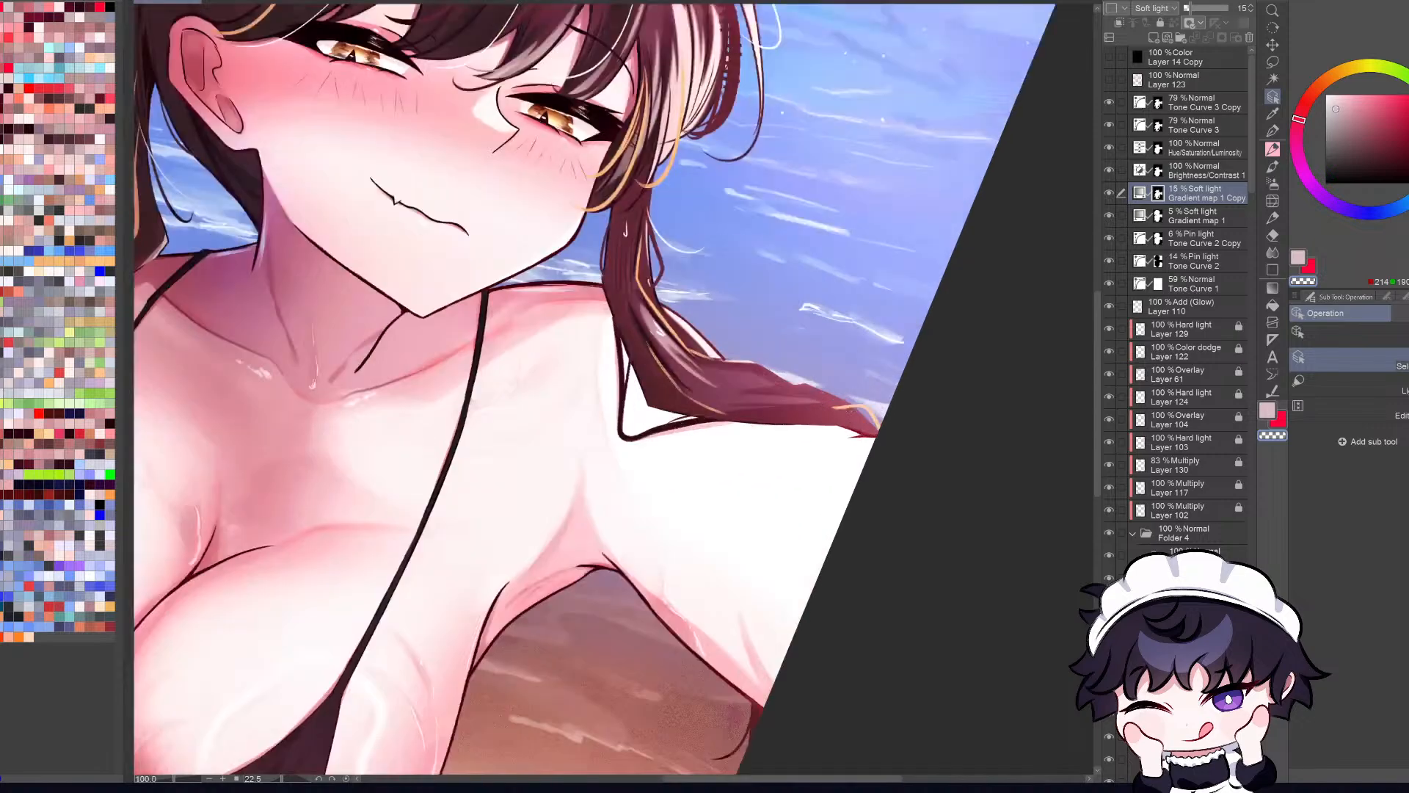
left_click(857, 404, "ctrl+shift")
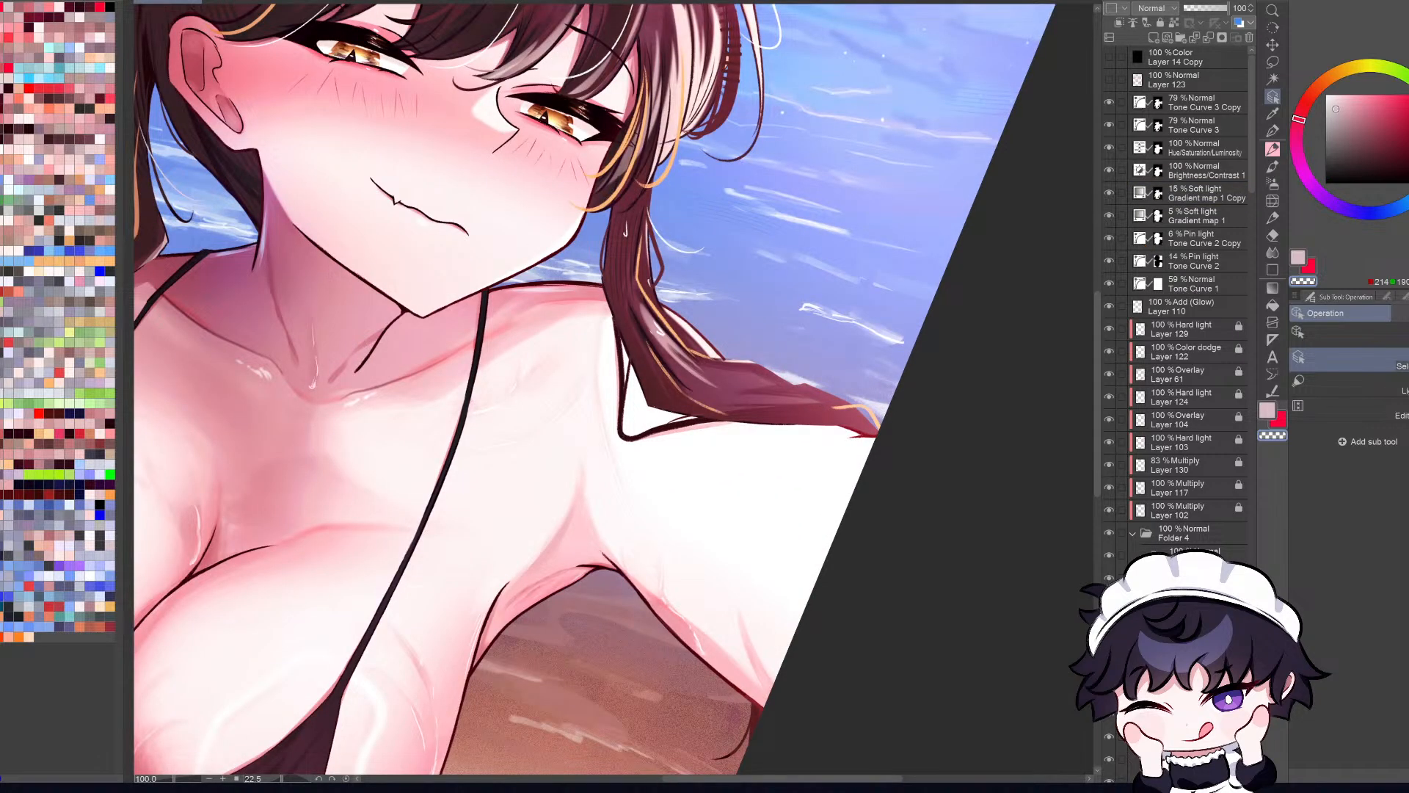
left_click(857, 411, "ctrl+shift")
key("ctrl+0")
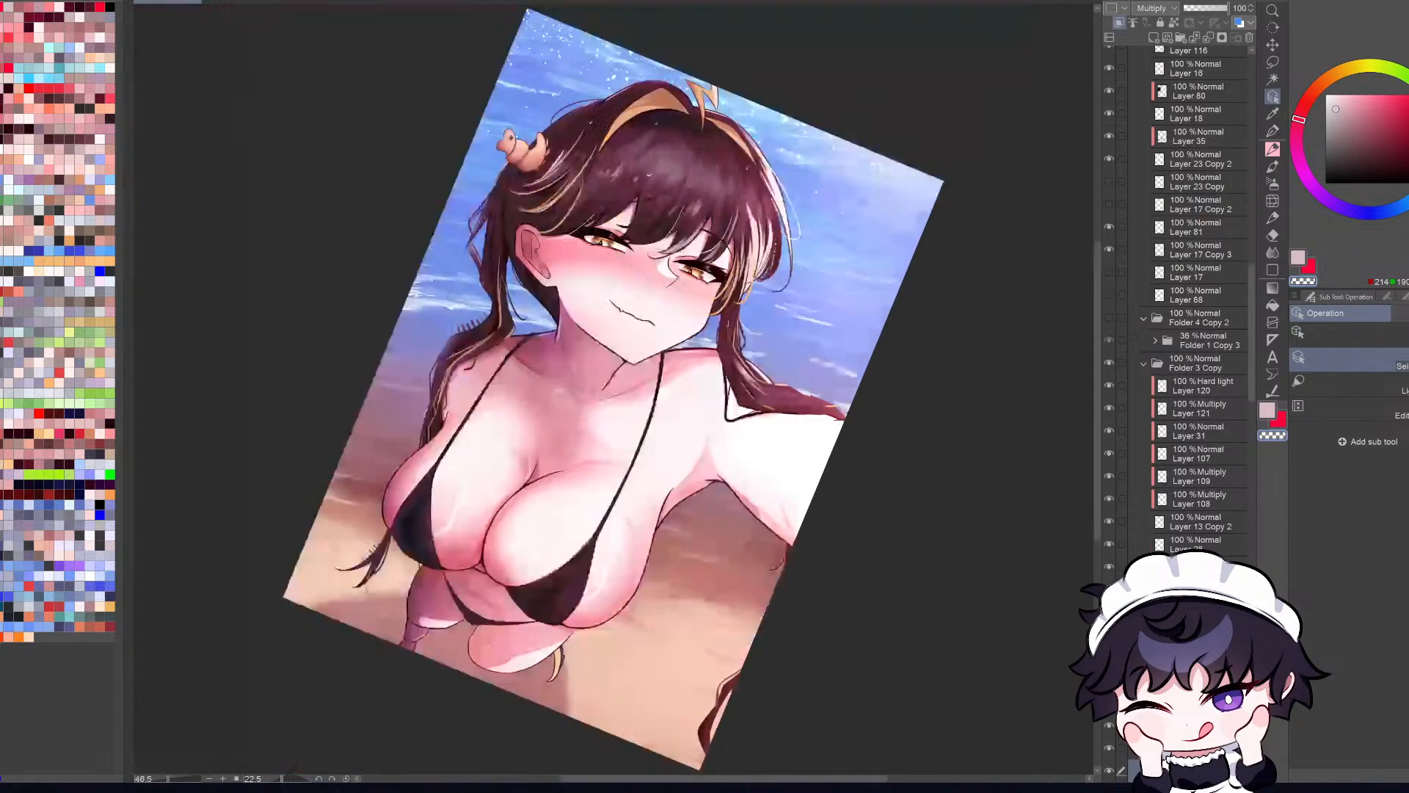
left_click_drag(940, 617, 1020, 591)
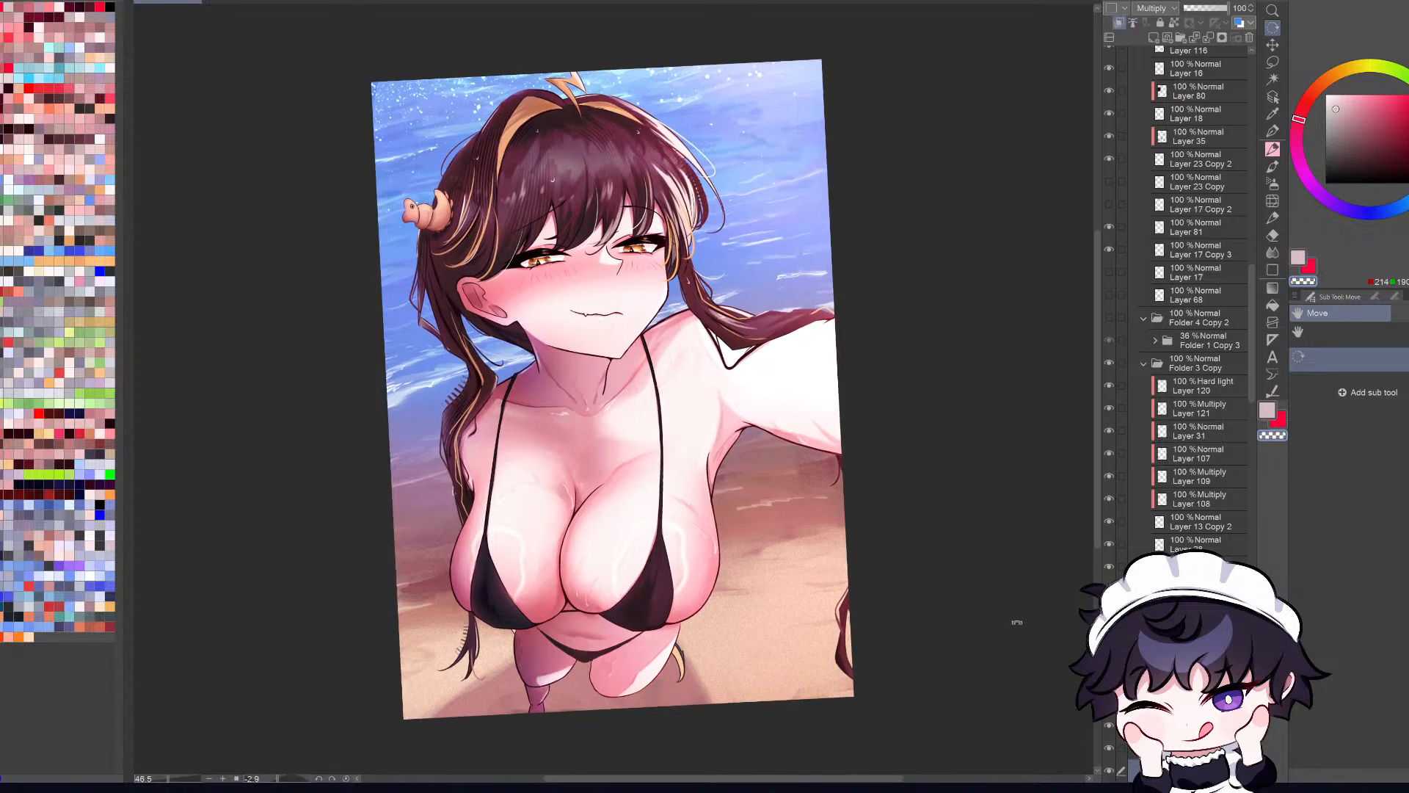
Step: Find and select the layer of the hair strand over the shoulder, toggling Layer 65 and Layer 22 to identify it
left_click(1274, 96)
scroll(767, 320, "up", 5)
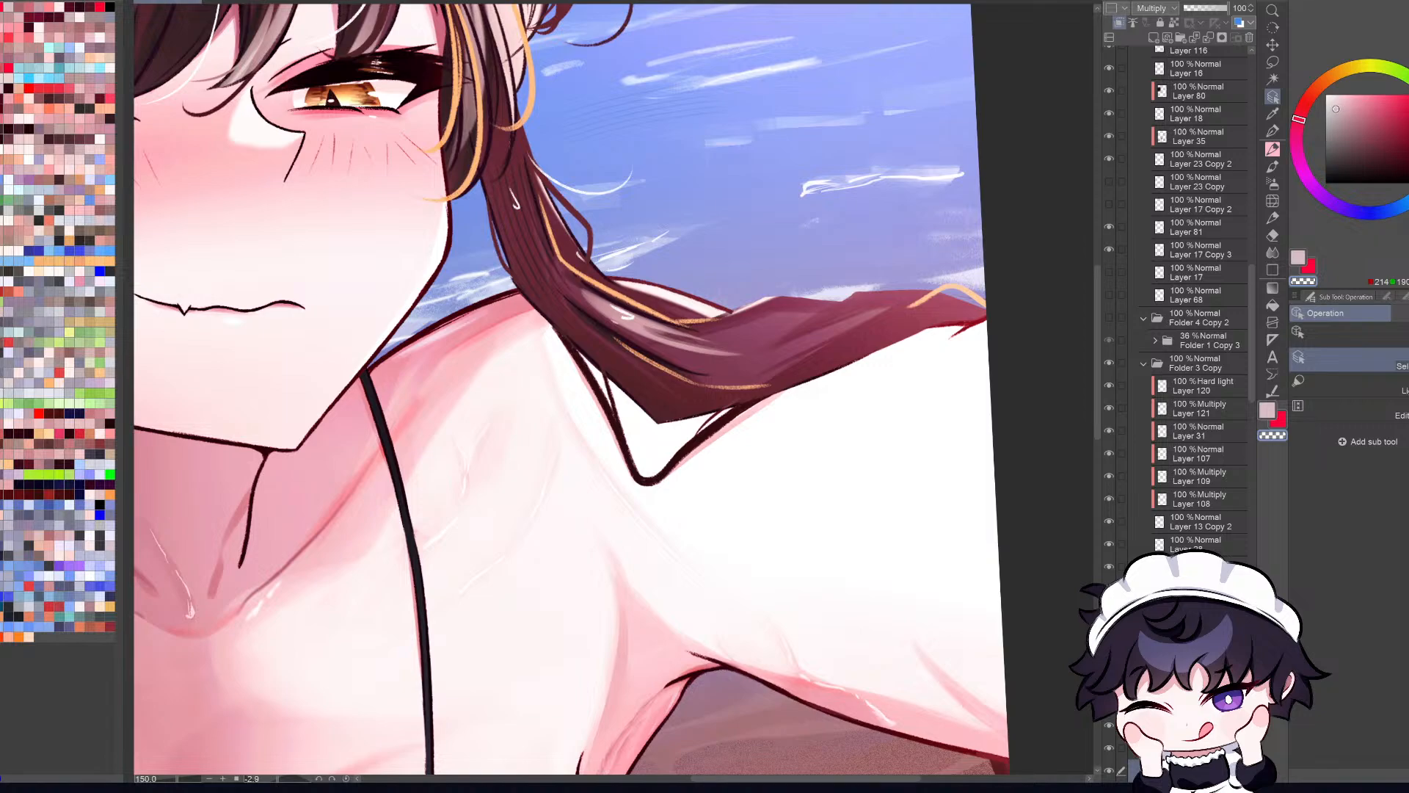
scroll(612, 389, "down", 1)
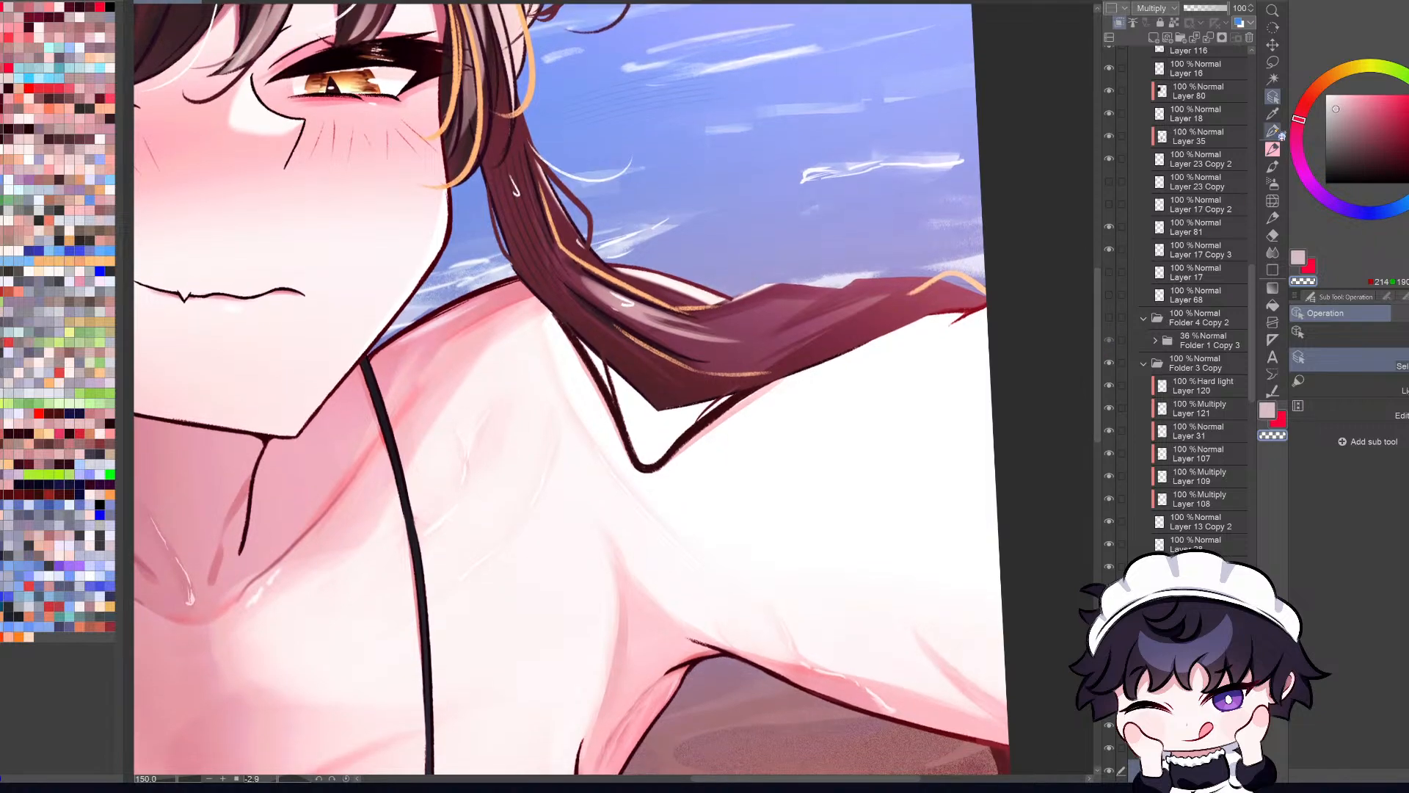
left_click(686, 313)
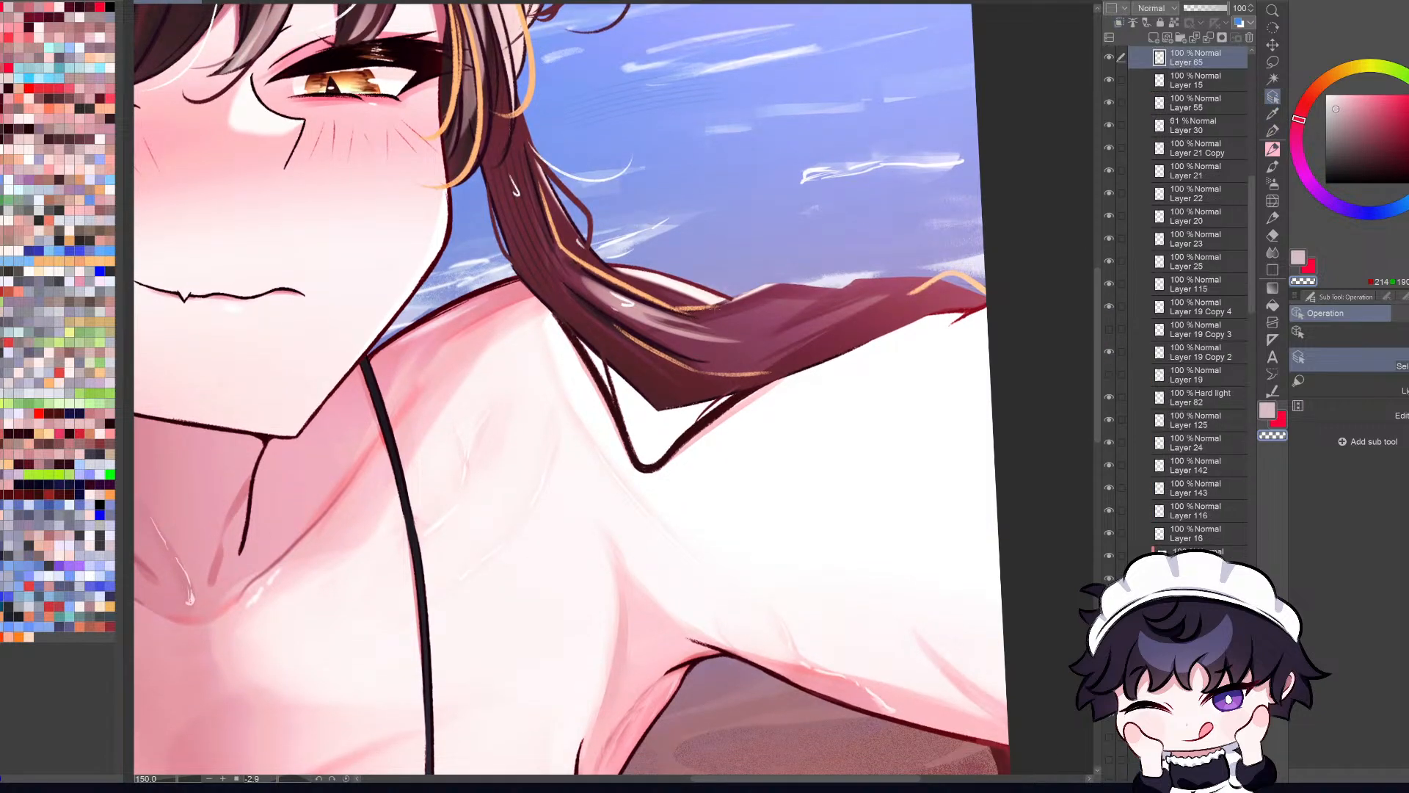
left_click(1109, 58)
left_click(1109, 58)
left_click(594, 253)
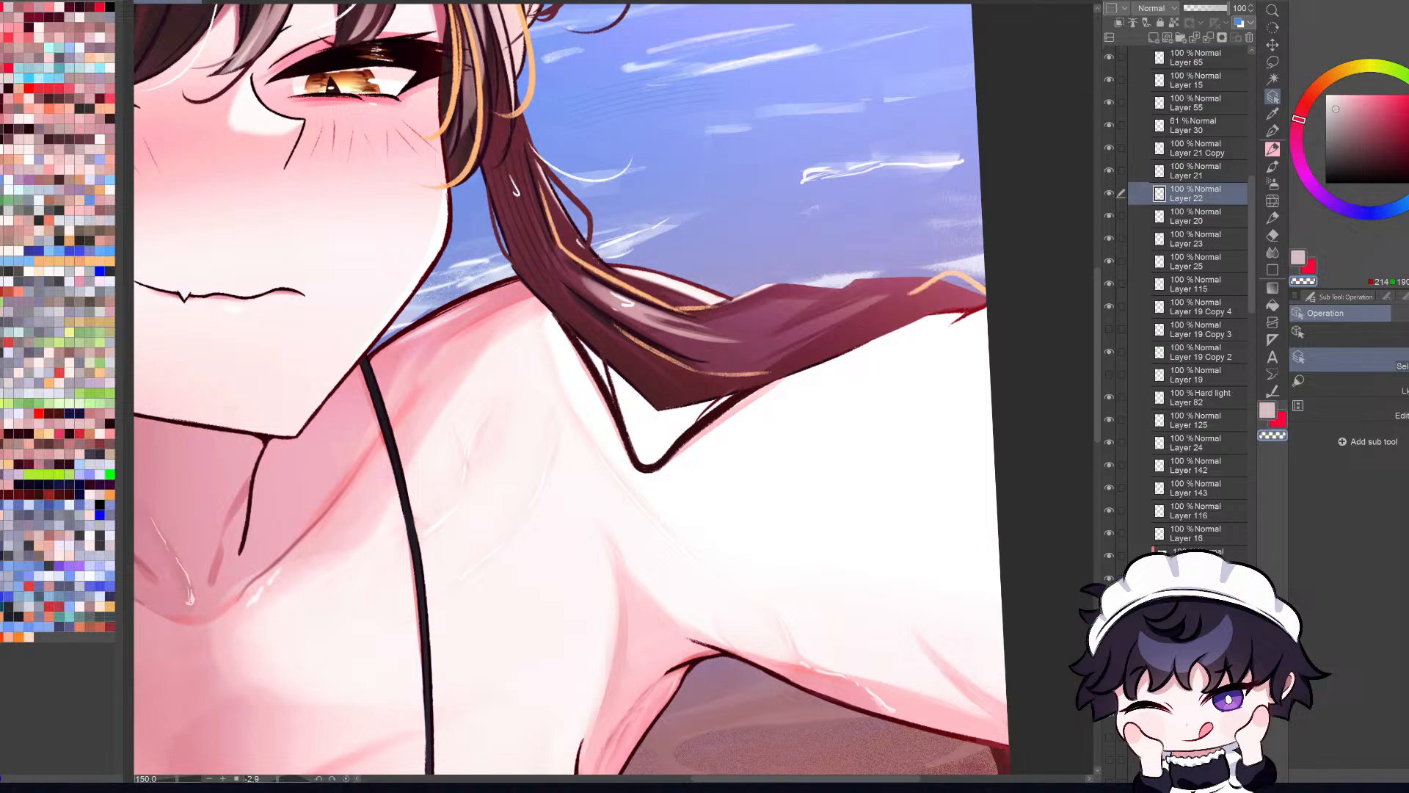
left_click(1113, 195)
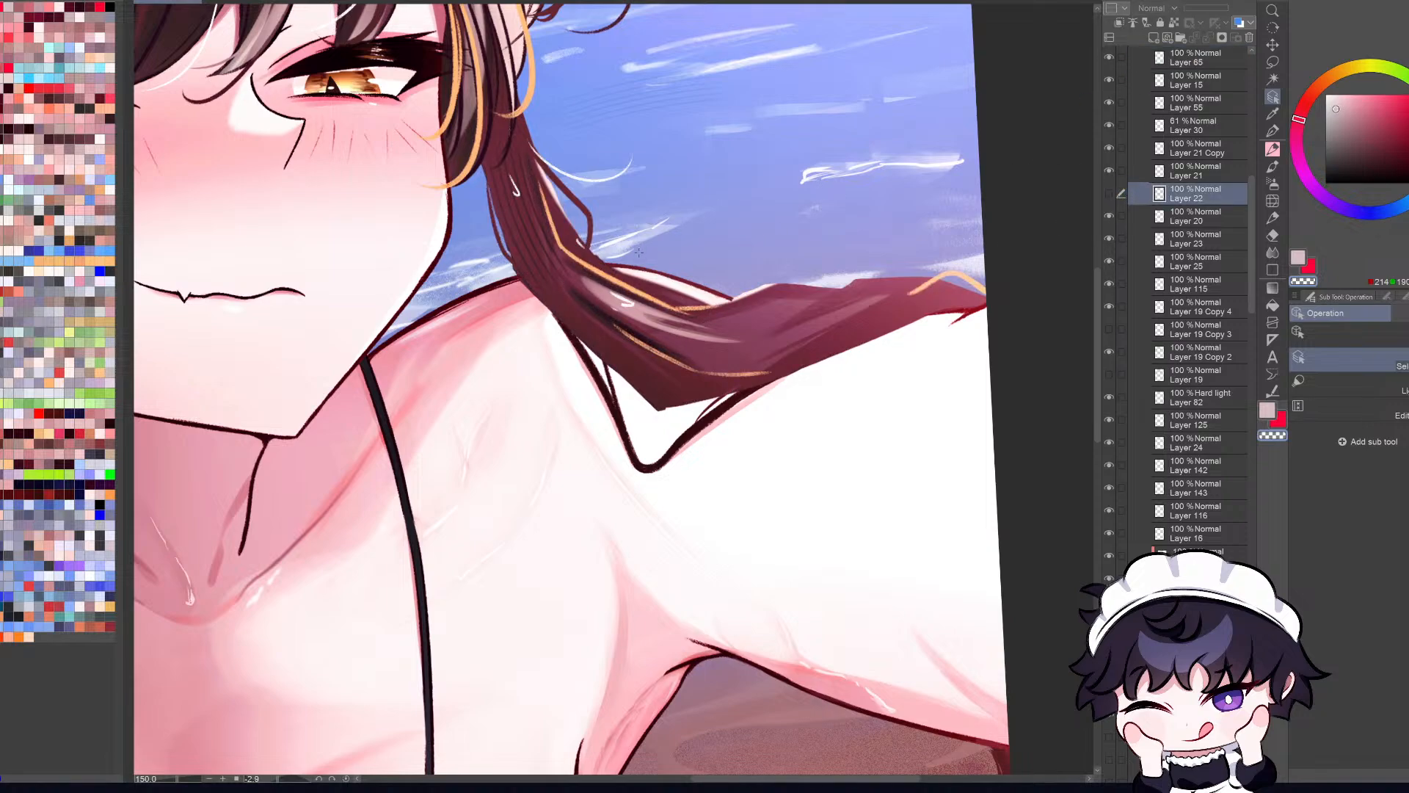
Step: Sample the dark brown of the hair strand over the shoulder as the drawing color
left_click(1272, 114)
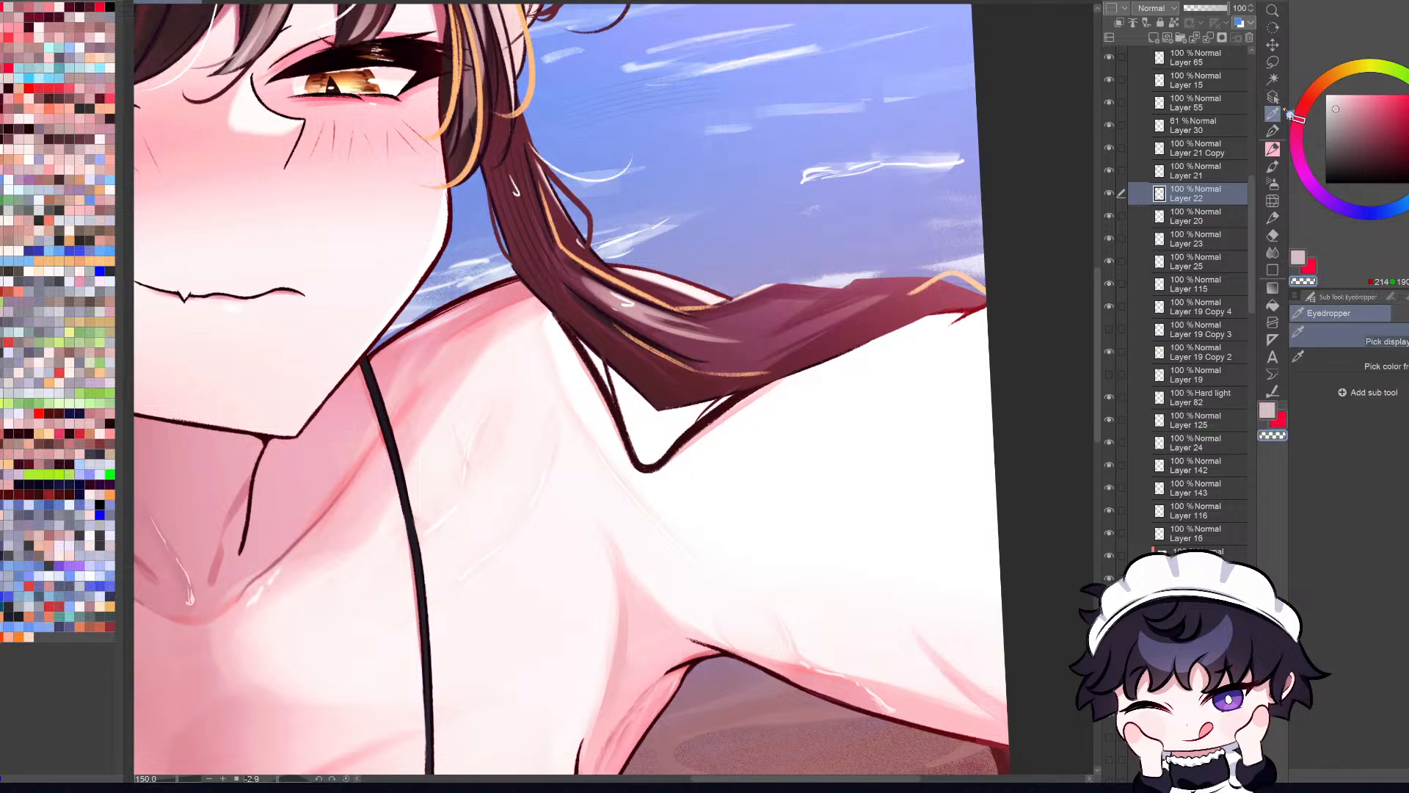
left_click(601, 256)
left_click_drag(602, 256, 614, 271)
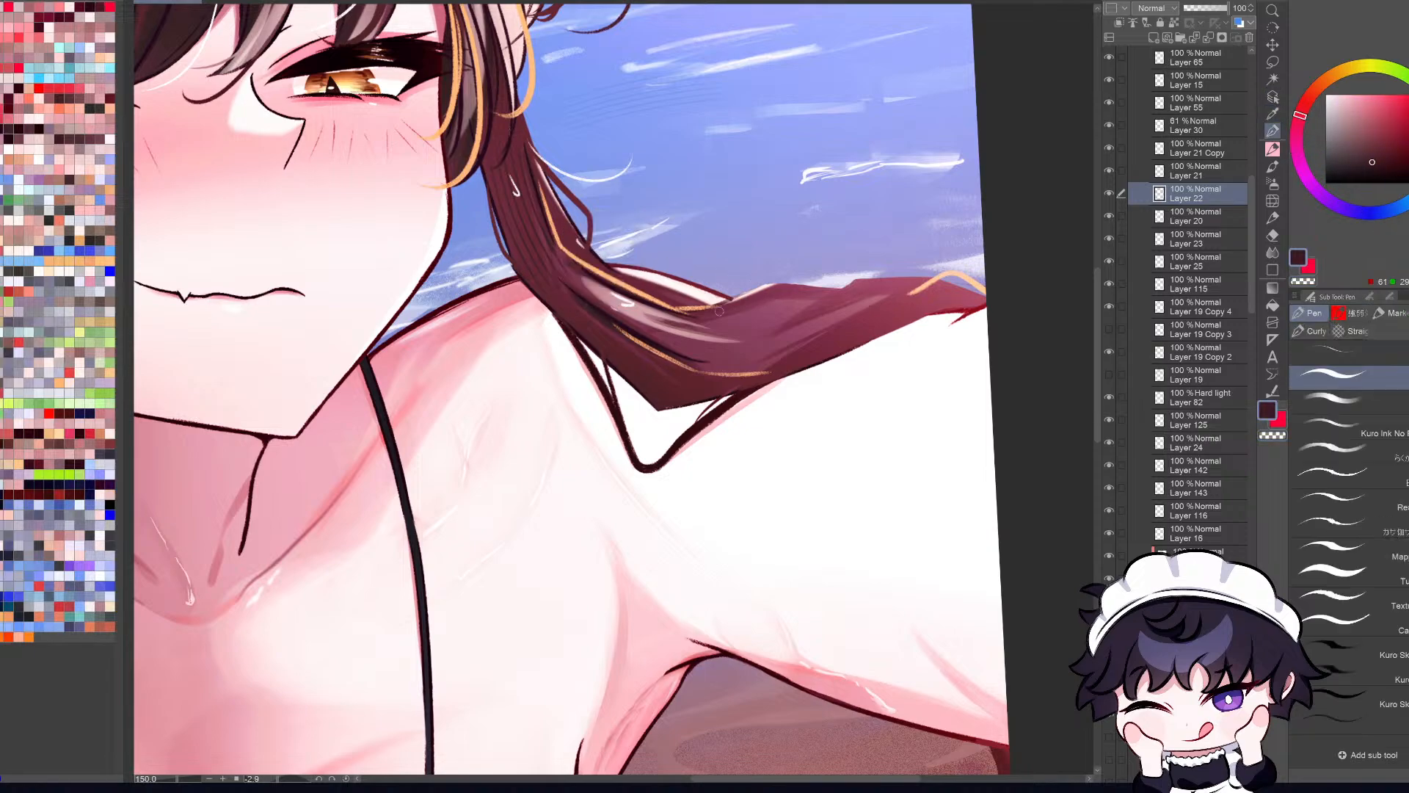
Step: Try to redraw the outer edge of the hair strand over the outstretched arm with the pen on Layer 22
left_click_drag(706, 309, 790, 275)
key("ctrl+z")
key("h")
key("r")
left_click_drag(996, 533, 612, 543)
key("p")
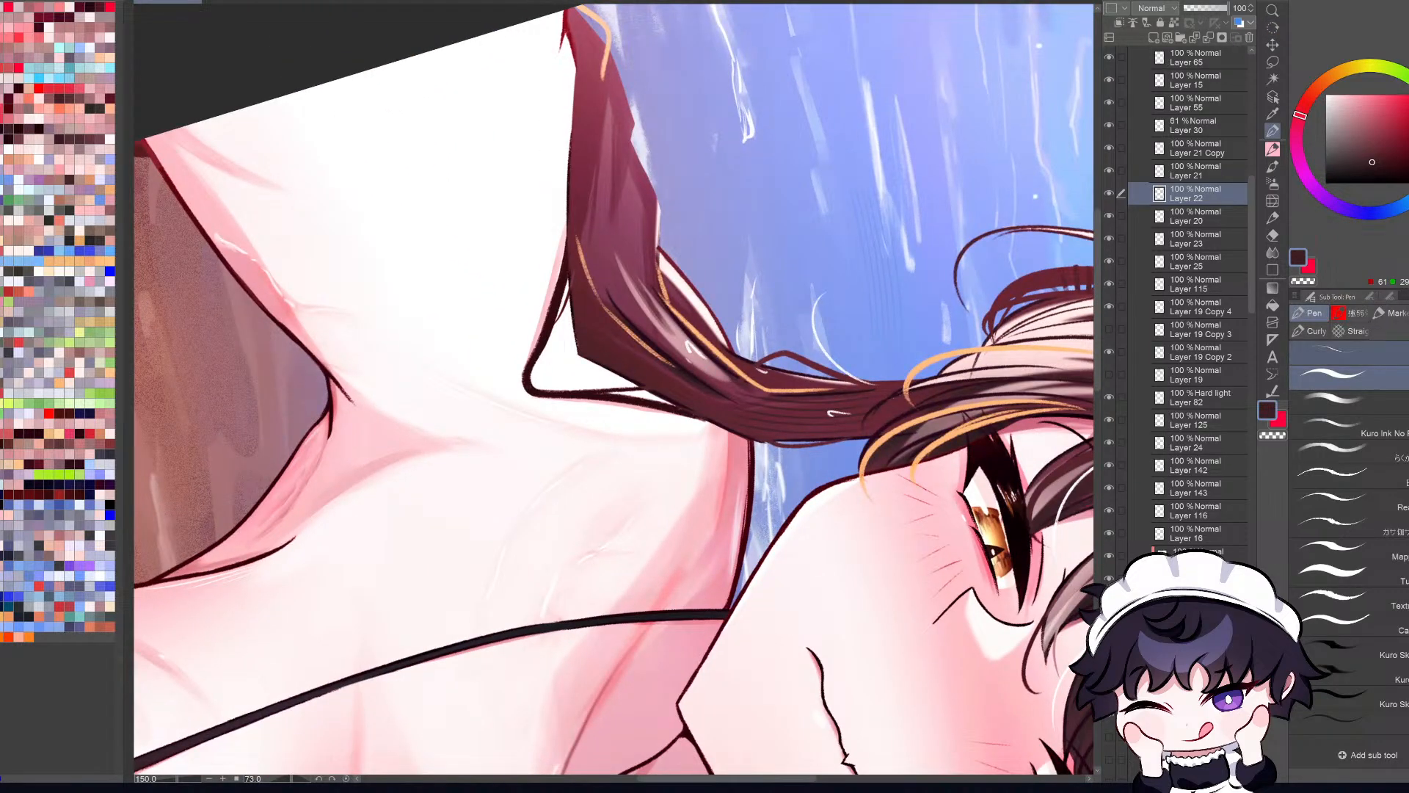
mouse_move(632, 141)
left_mouse_down()
mouse_move(632, 139)
mouse_move(658, 193)
left_mouse_up()
key("ctrl+z")
Step: Try to smooth the same hair strand's outer edge with dark pencil strokes
key("ctrl+z")
key("ctrl+z")
key("ctrl+z")
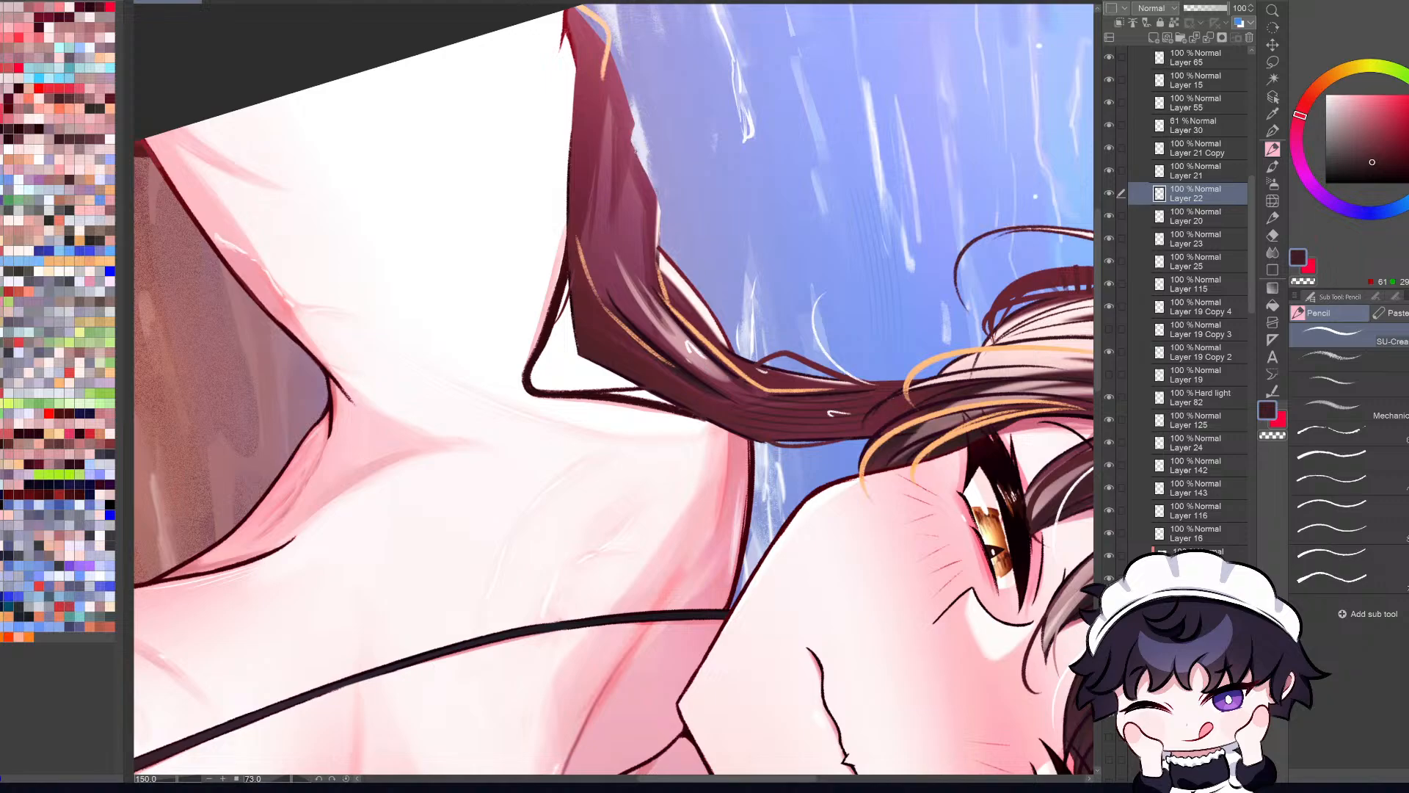
left_click_drag(631, 141, 662, 205)
key("ctrl+z")
mouse_move(632, 142)
left_mouse_down()
mouse_move(658, 192)
mouse_move(659, 251)
left_mouse_up()
key("ctrl+z")
key("ctrl+z")
key("p")
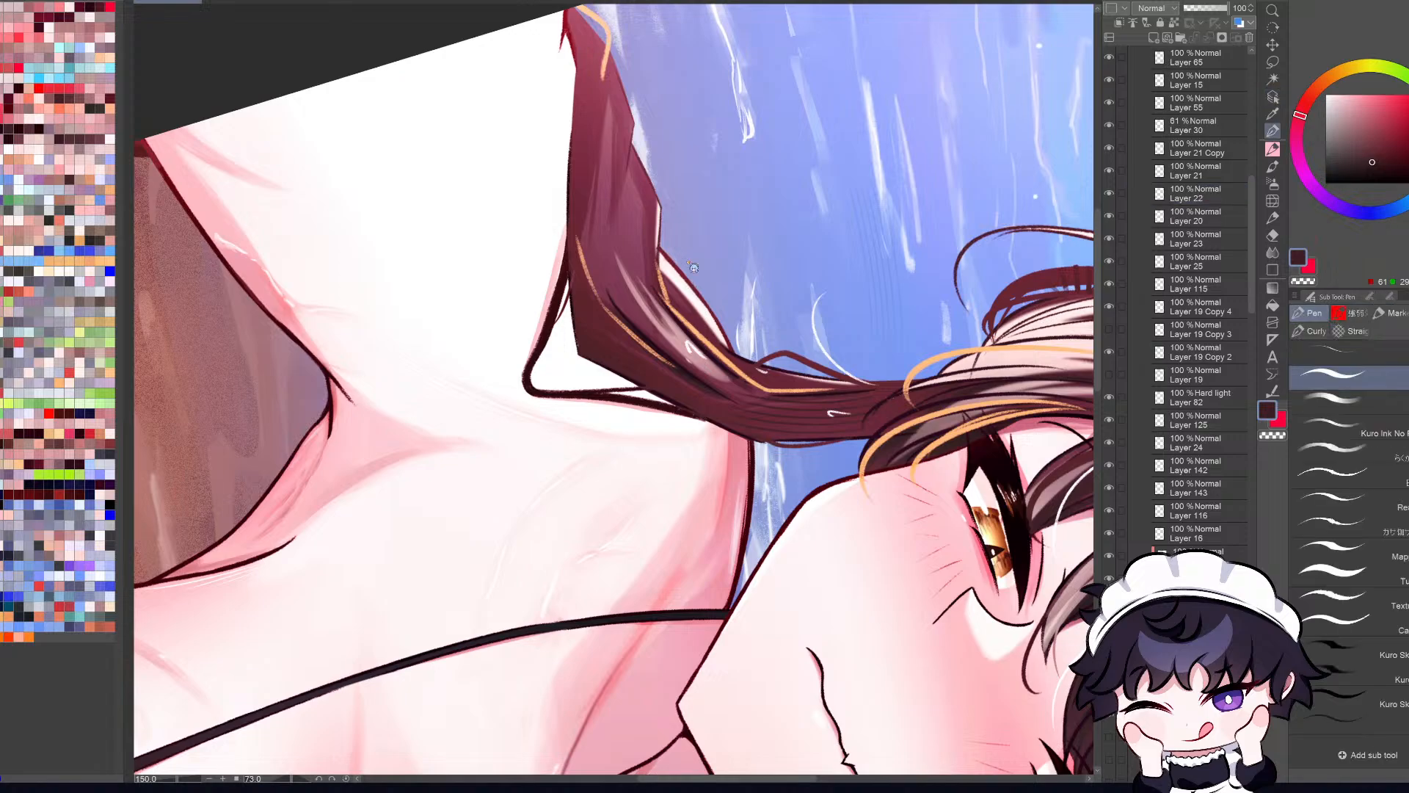
key("c")
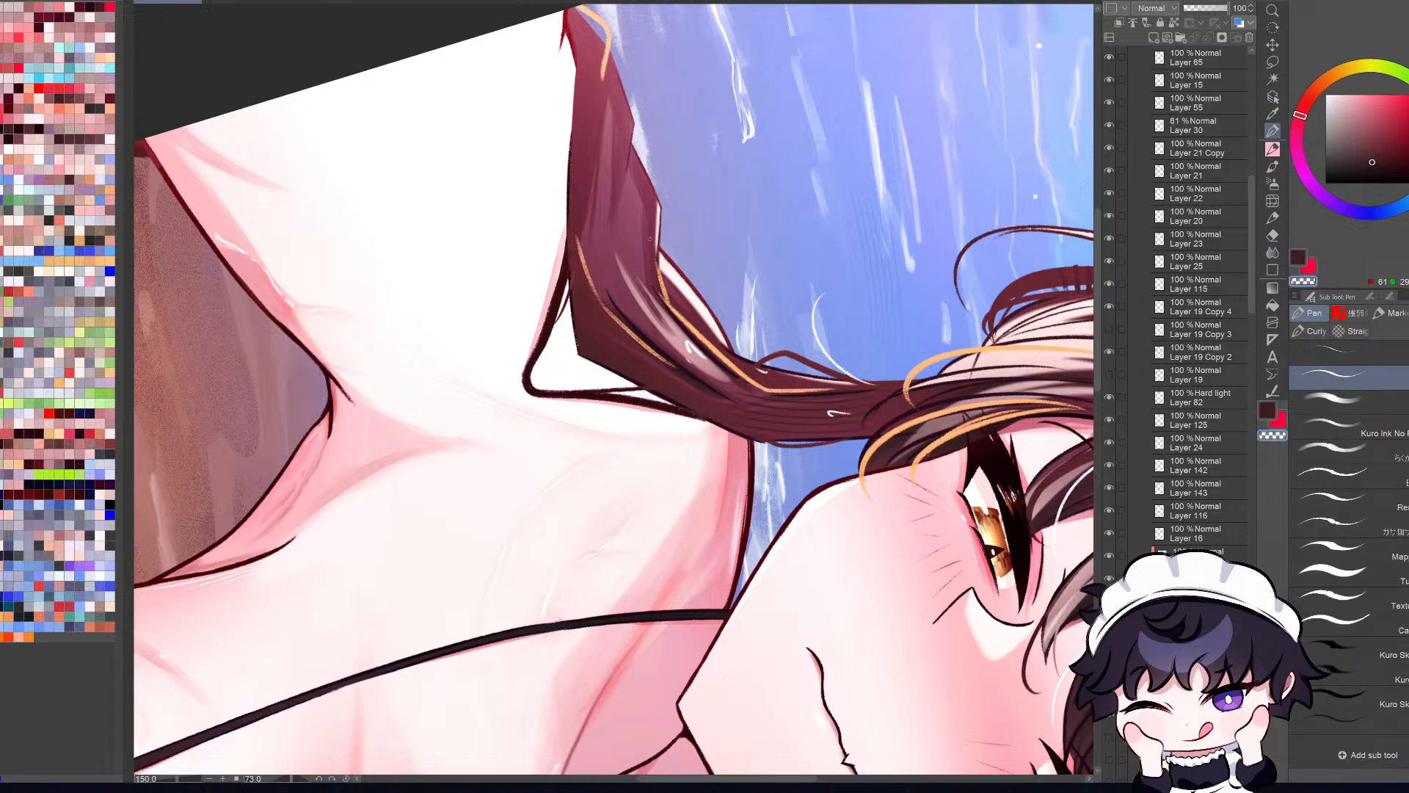
Step: Examine the whole illustration upright in normal and mirrored views at several sizes
key("ctrl+0")
key("h")
key("r")
left_click_drag(955, 139, 1010, 663)
key("h")
scroll(1010, 663, "down", 1)
key("ctrl+0")
key("h")
scroll(1020, 679, "down", 4)
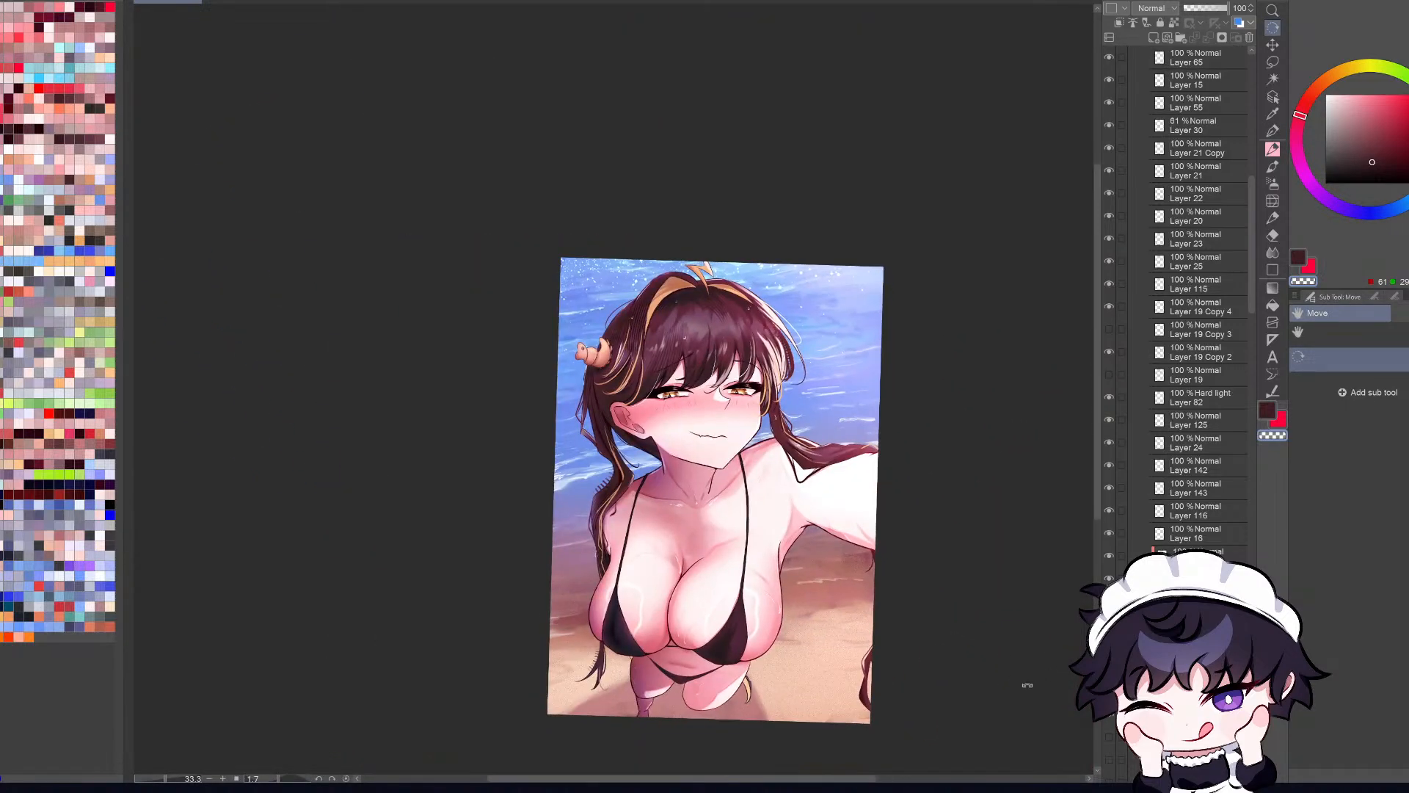
key("ctrl+0")
scroll(1024, 694, "down", 3)
key("ctrl+0")
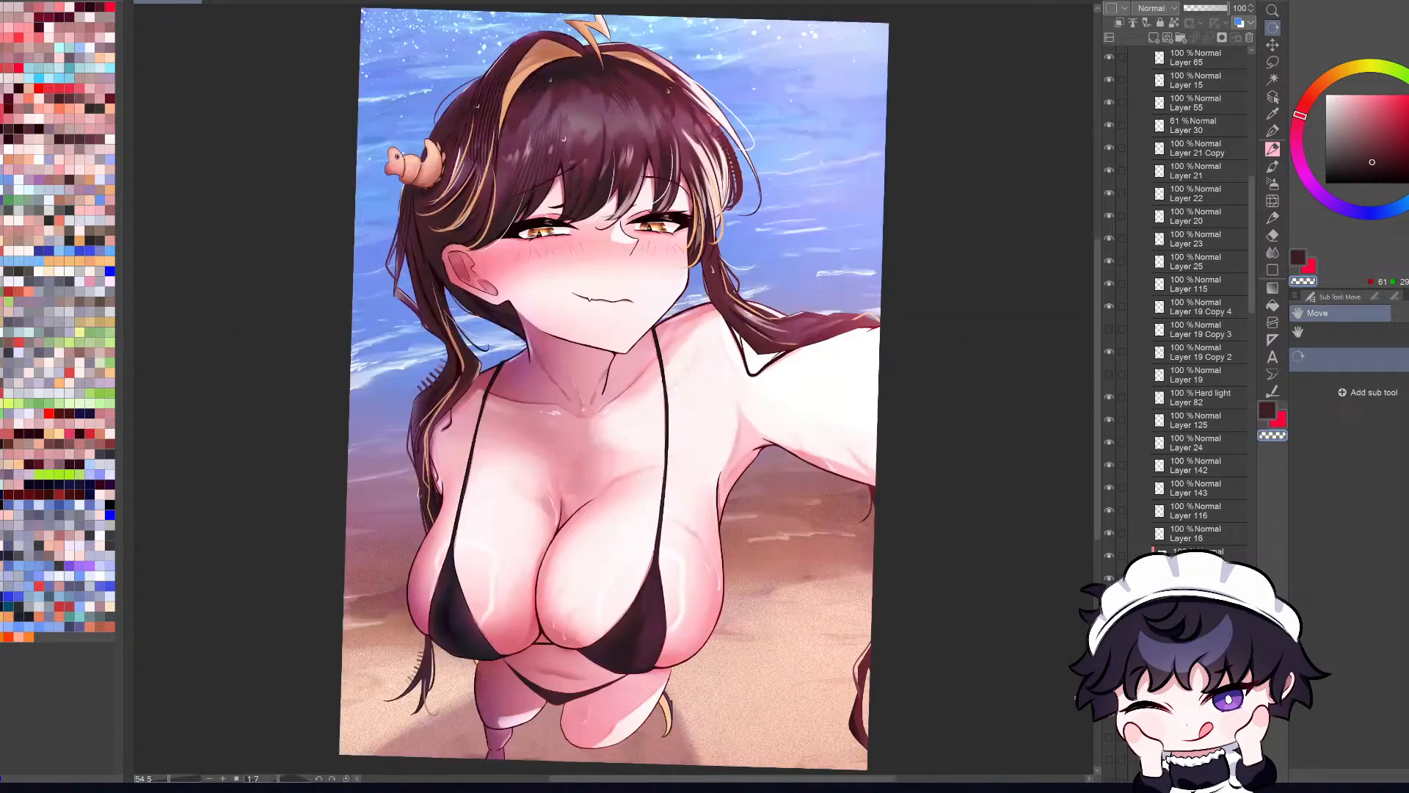
key("h")
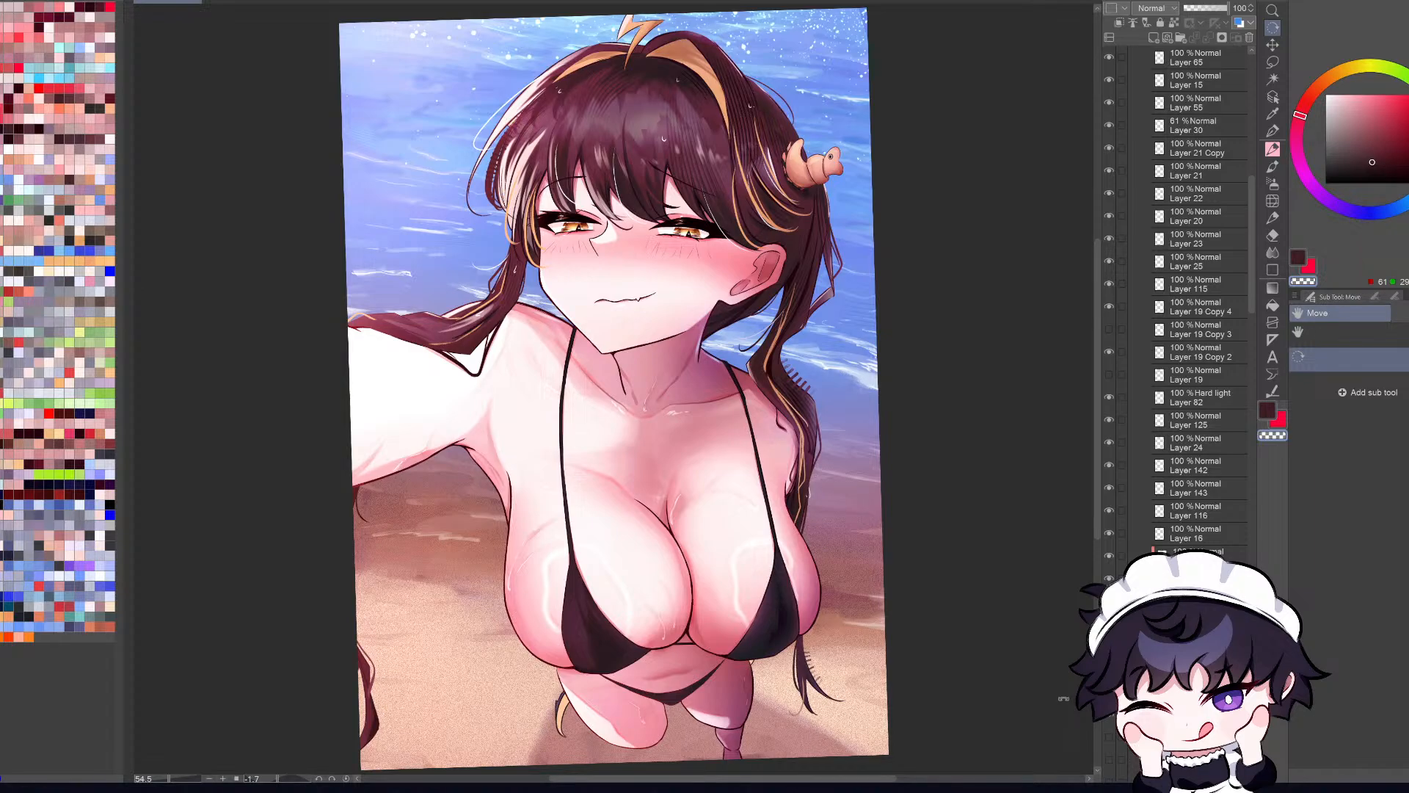
scroll(788, 429, "down", 1)
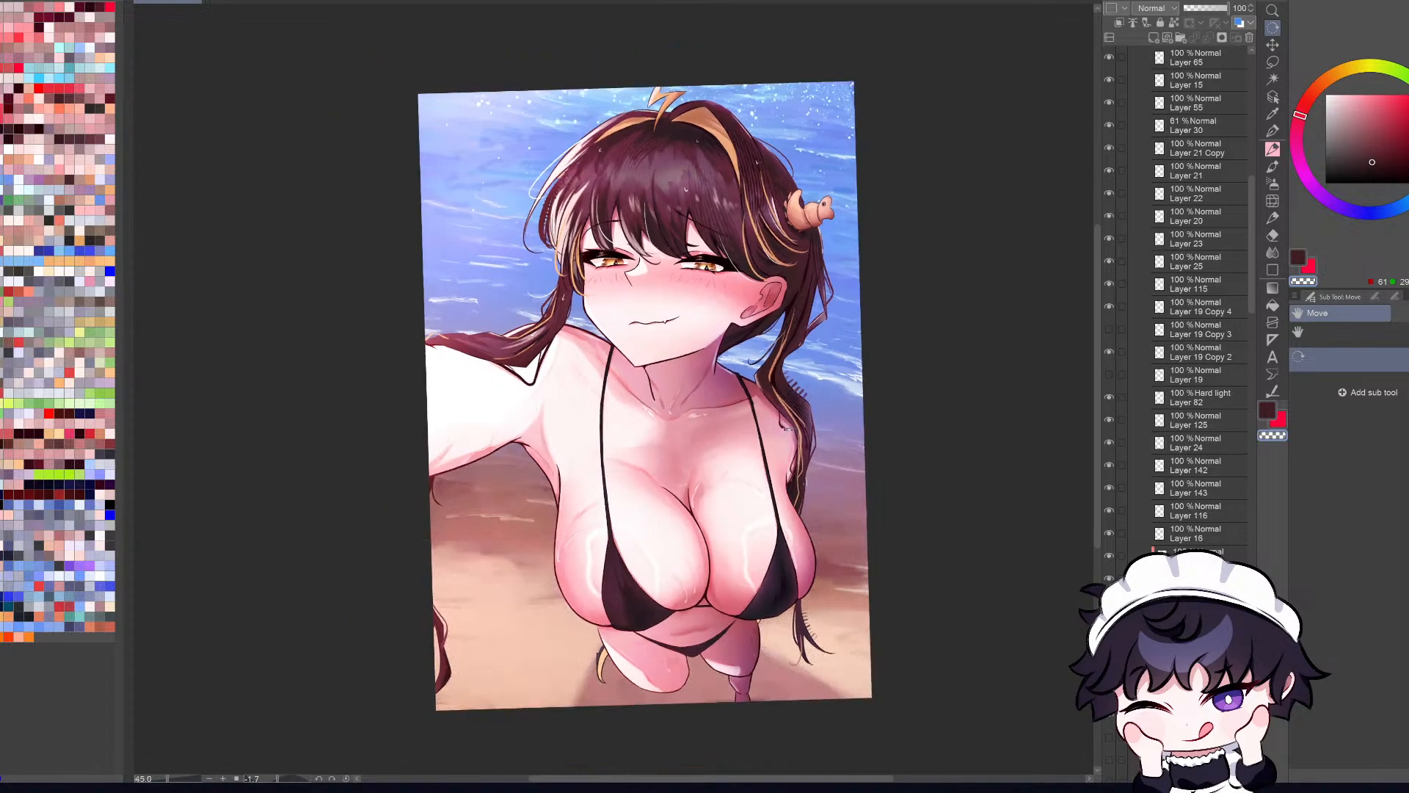
scroll(788, 429, "down", 1)
key("ctrl+0")
key("h")
scroll(756, 448, "down", 1)
key("ctrl+0")
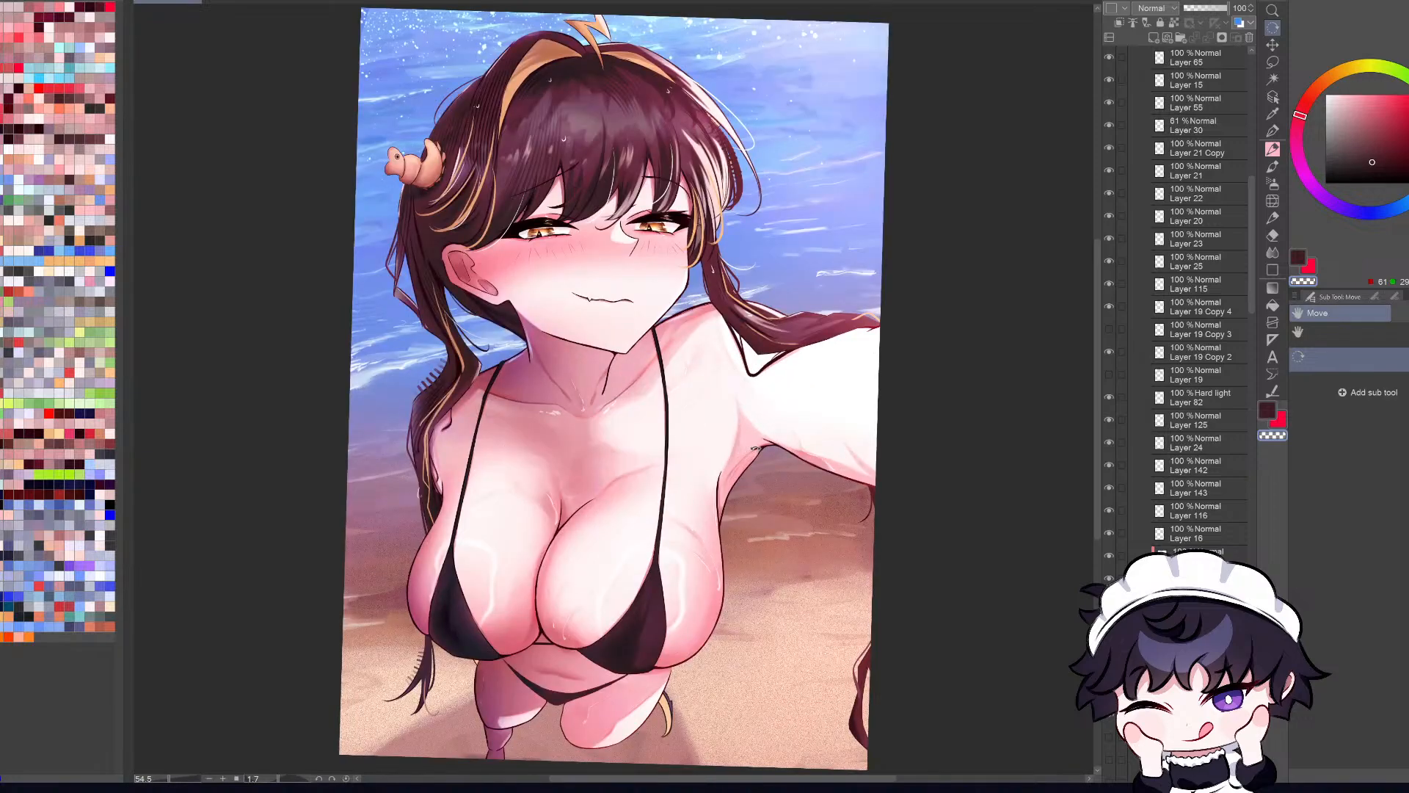
Step: Find and select the Hard light layer of the sweat highlight under the outstretched arm, toggling it to identify it, and sample its pale pink
left_click_drag(1252, 292, 1263, 118)
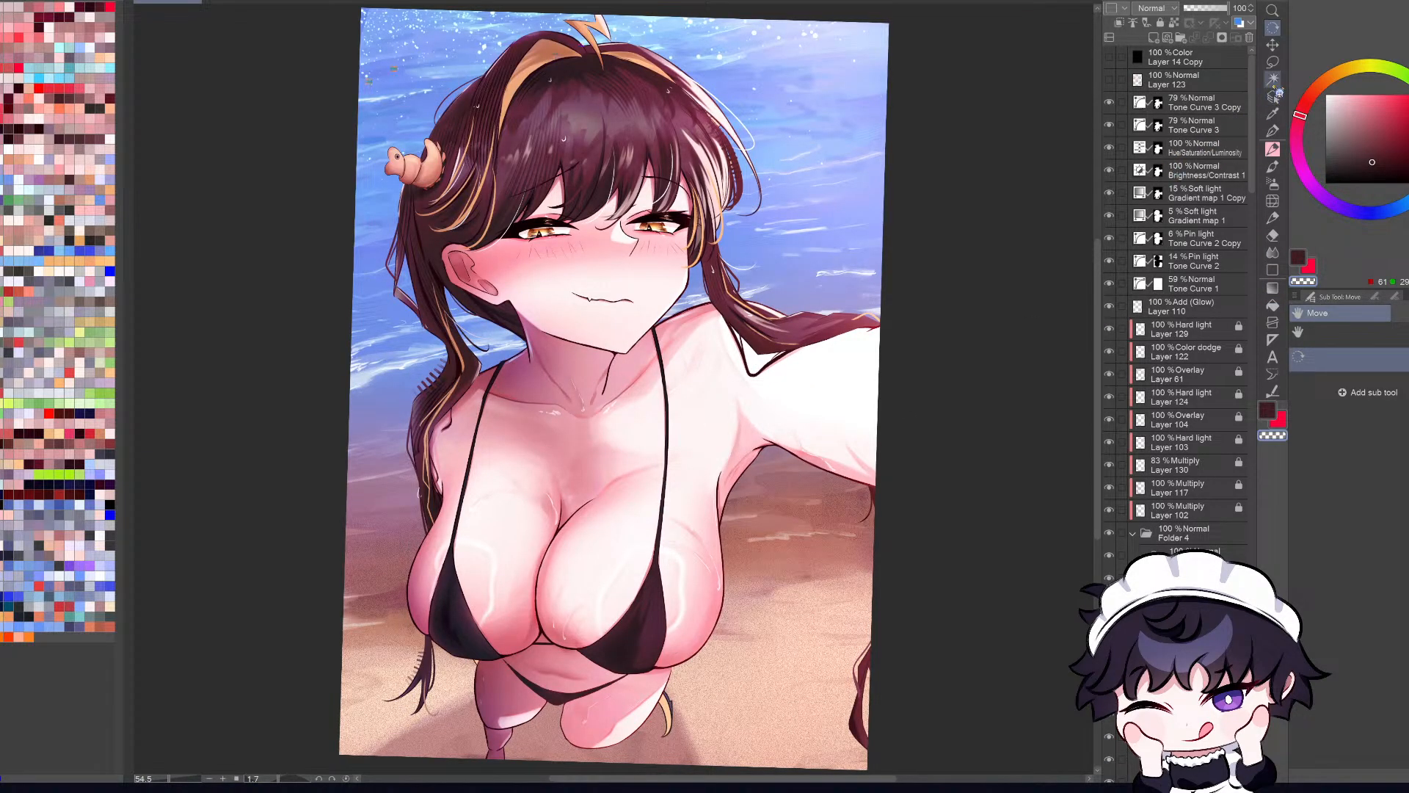
left_click(1274, 96)
scroll(703, 407, "up", 4)
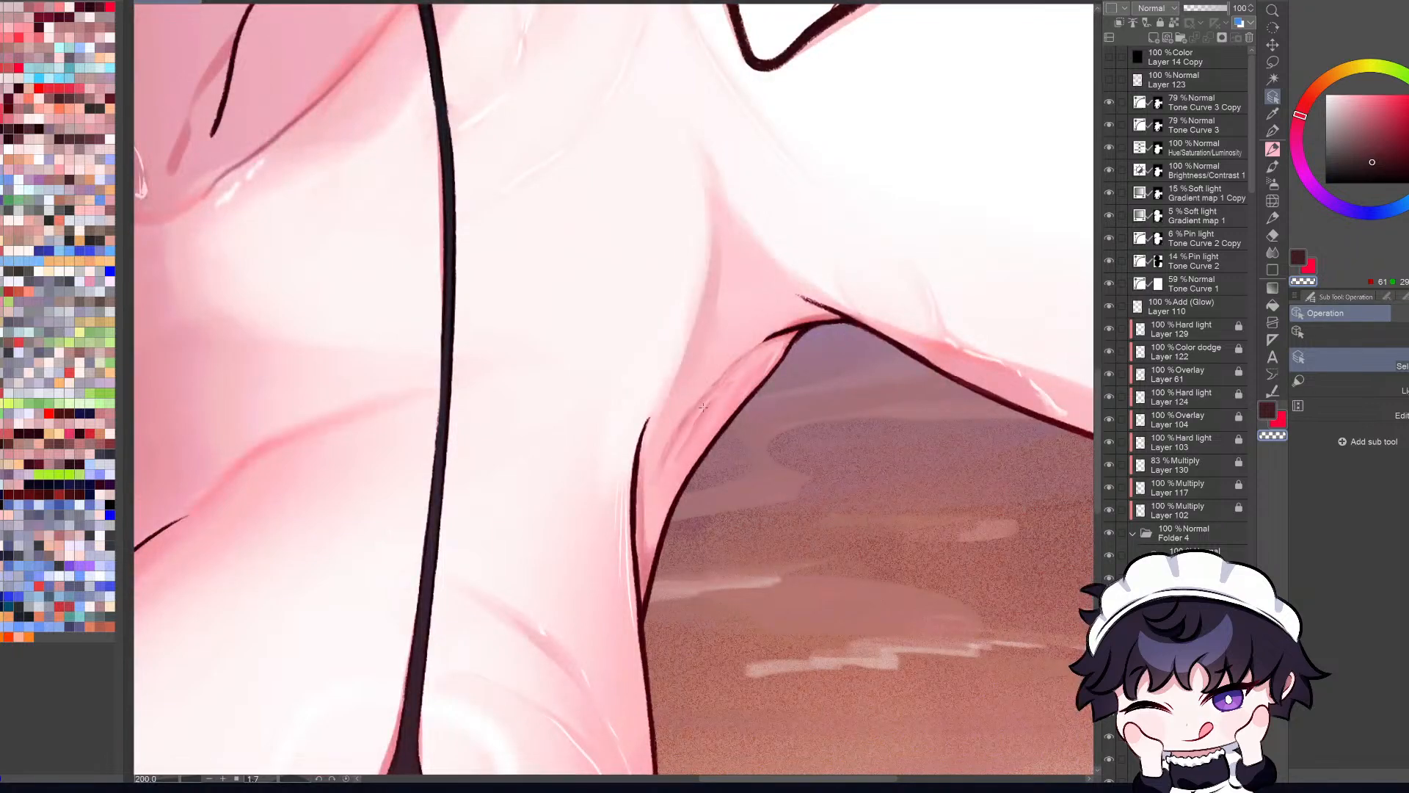
left_click(1031, 387)
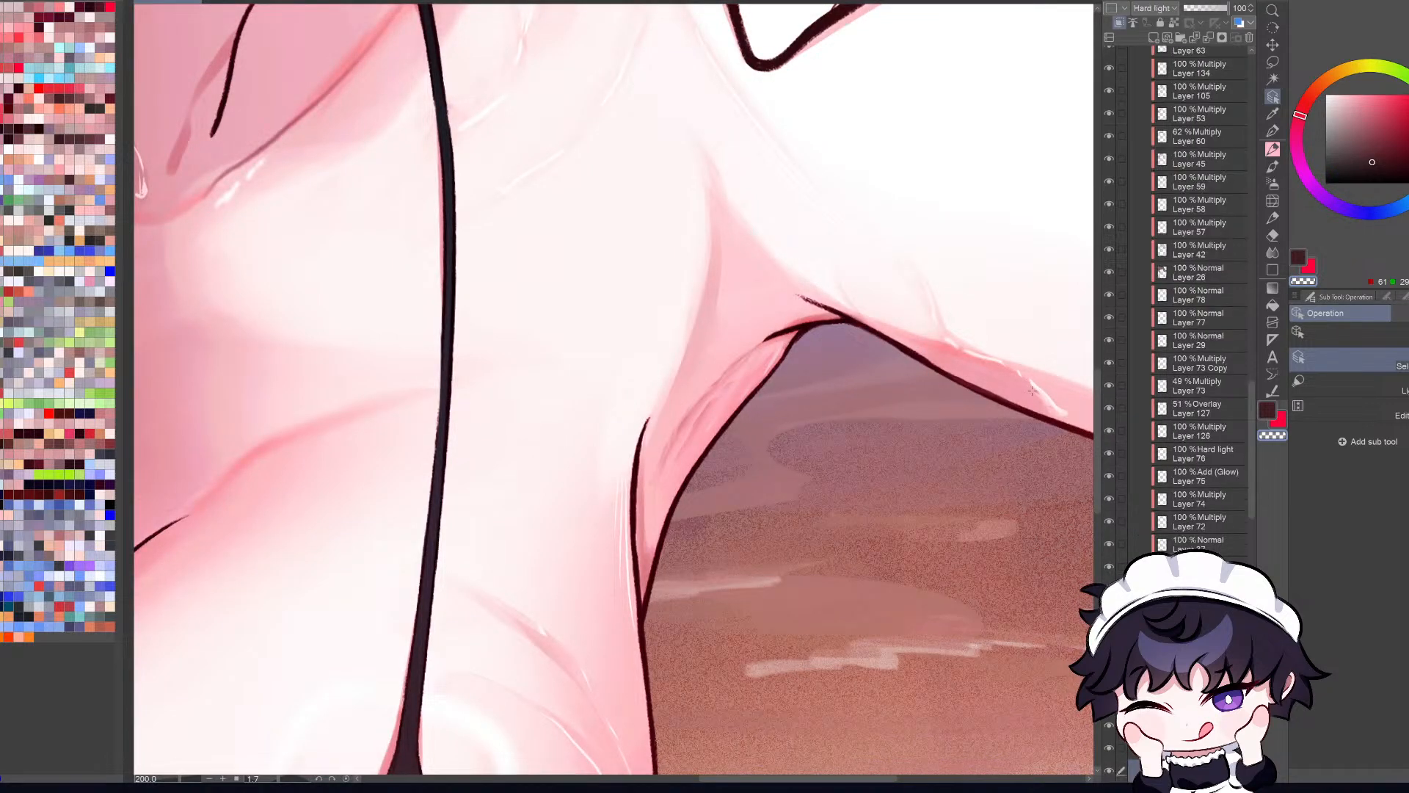
left_click(1110, 771)
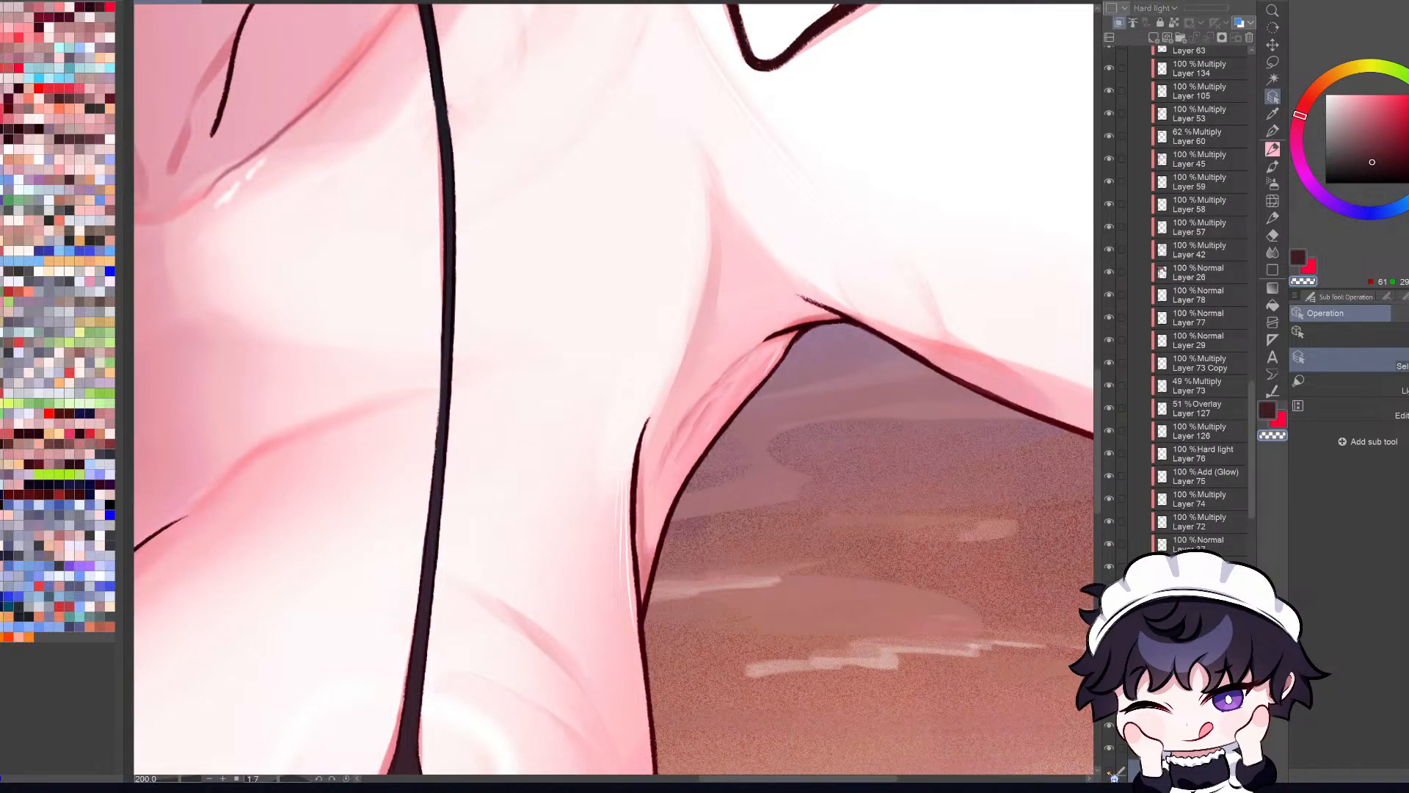
left_click(1110, 771)
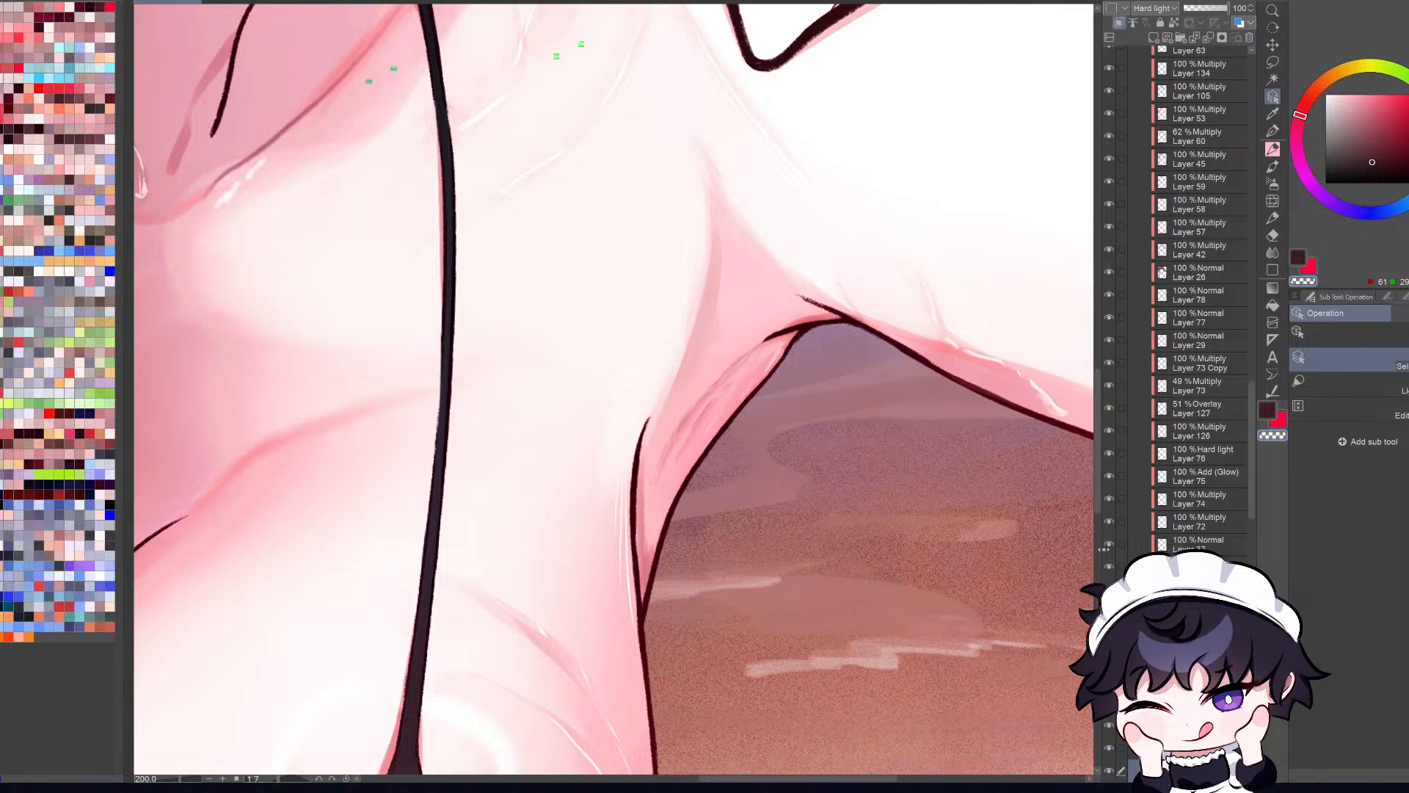
left_click(1038, 386, "alt")
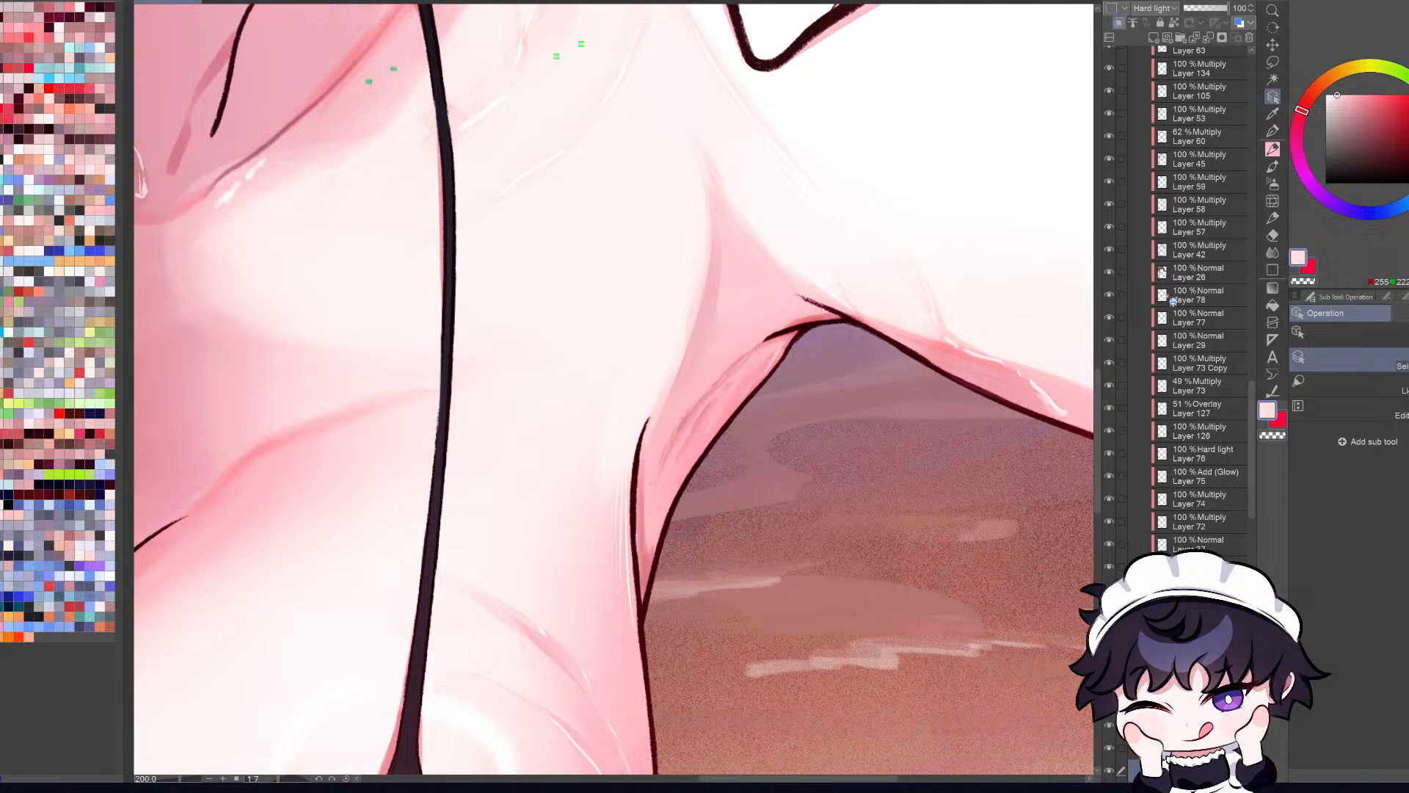
Step: Compare the wet skin highlights on the chest and arm with their layer hidden and shown
scroll(1030, 368, "down", 1)
scroll(1030, 368, "down", 5)
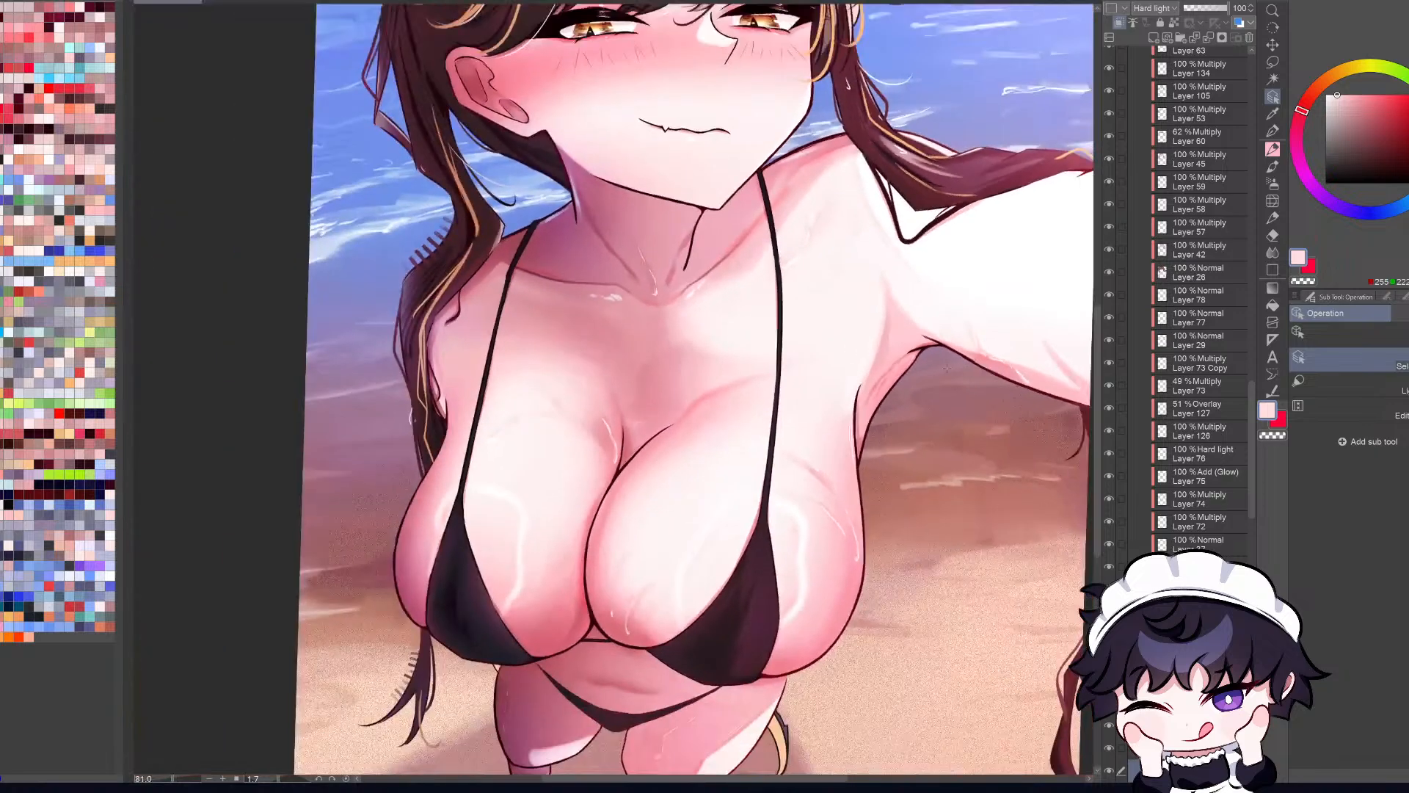
scroll(998, 360, "up", 5)
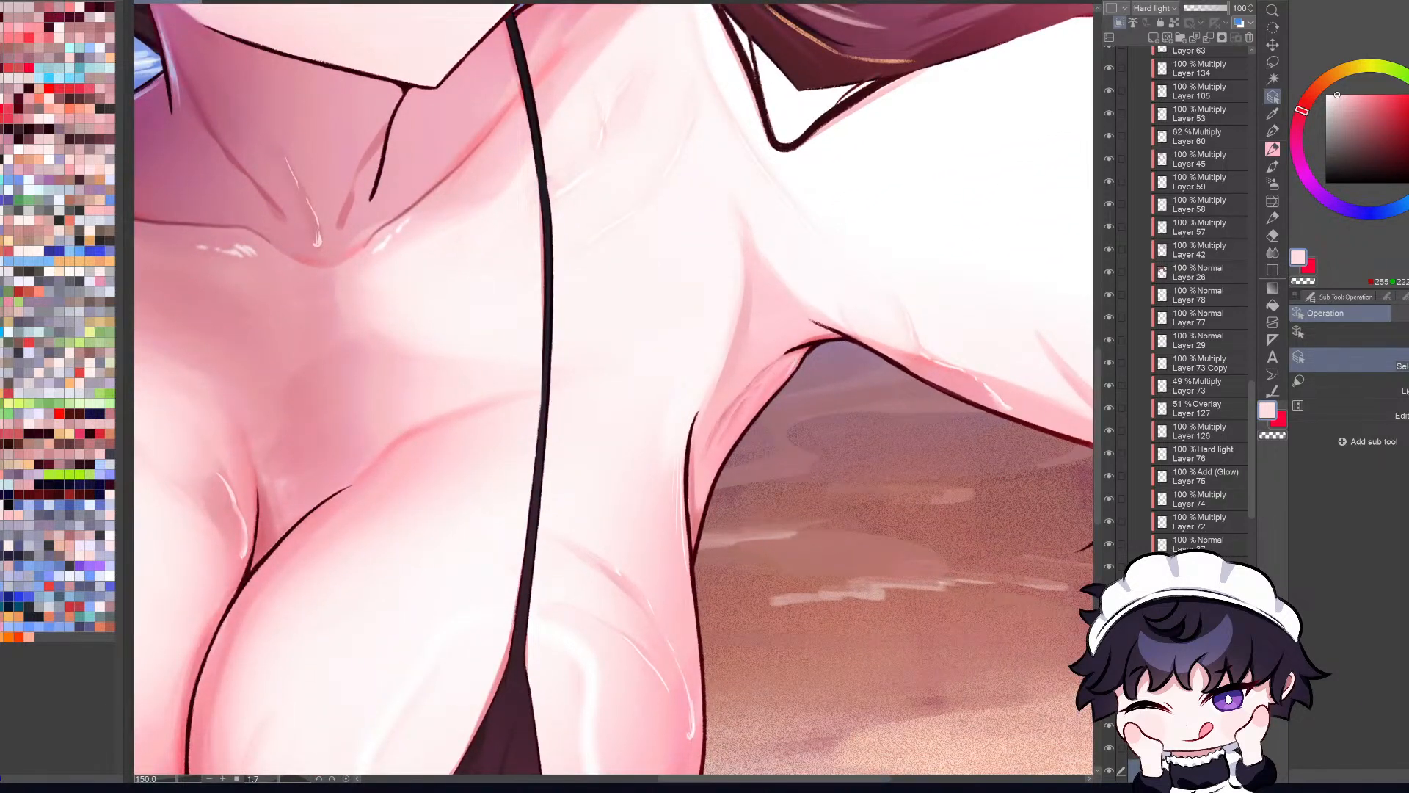
left_click(1108, 771)
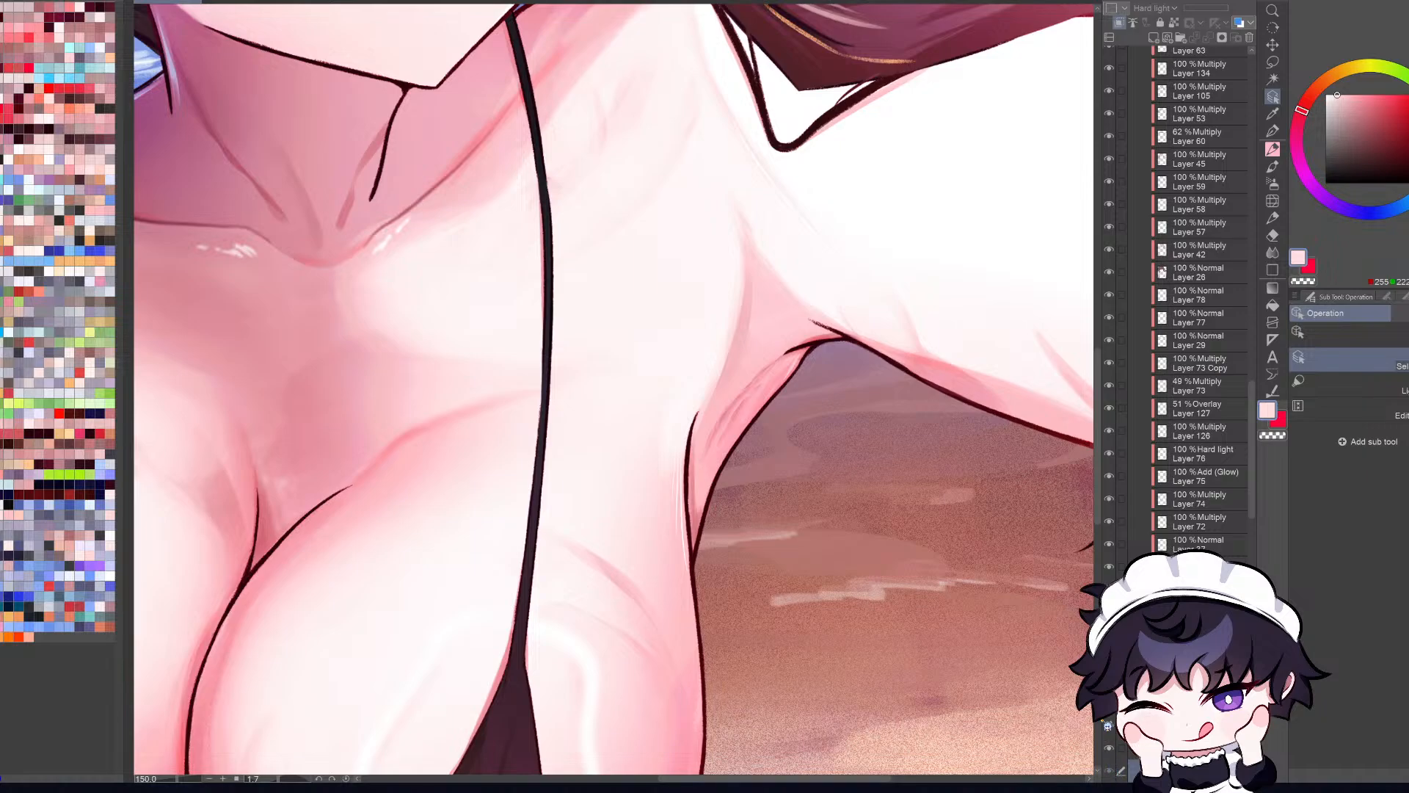
left_click(1109, 771)
Step: Try a short pale pink pen highlight along the armpit fold and check it in the whole mirrored and normal views
key("p")
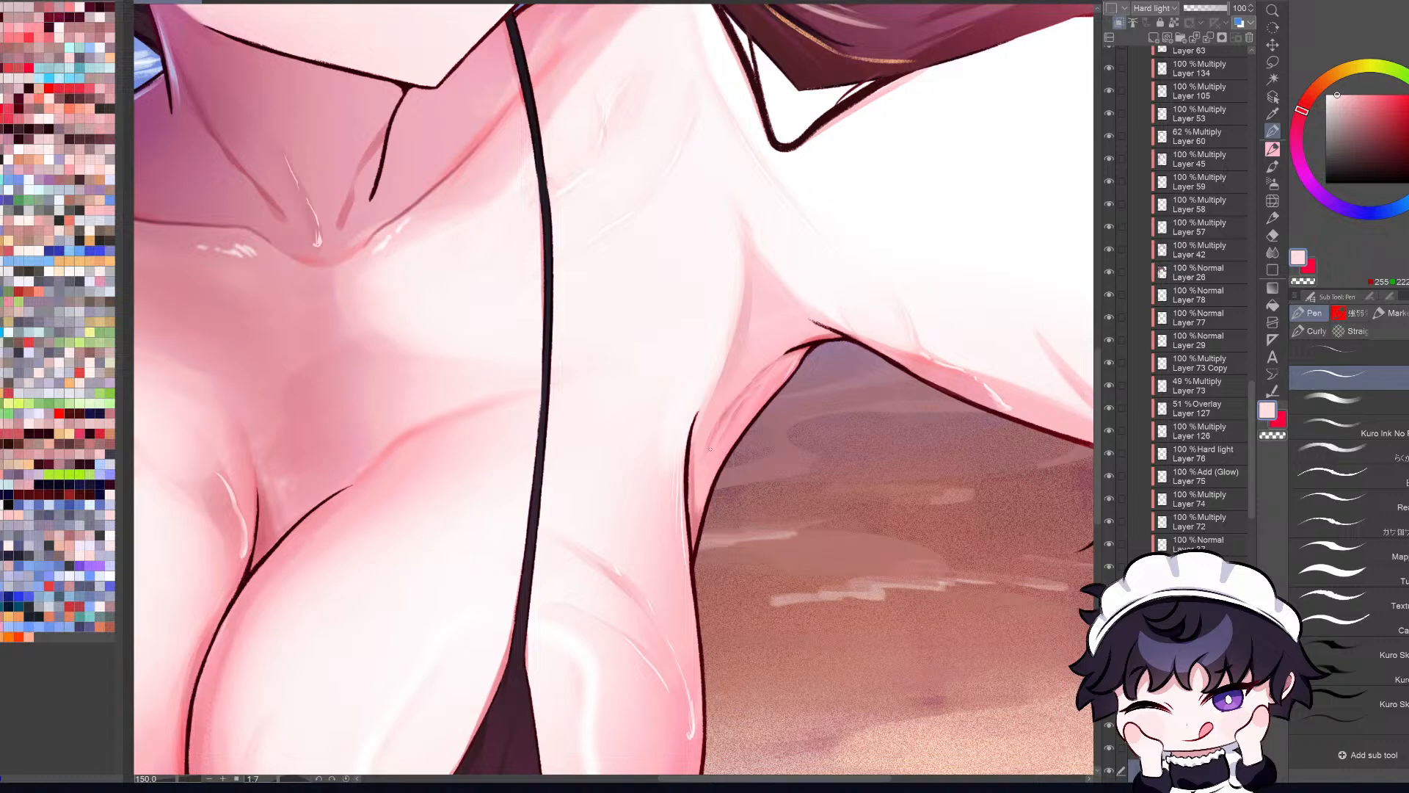
left_click_drag(711, 452, 724, 421)
key("ctrl+0")
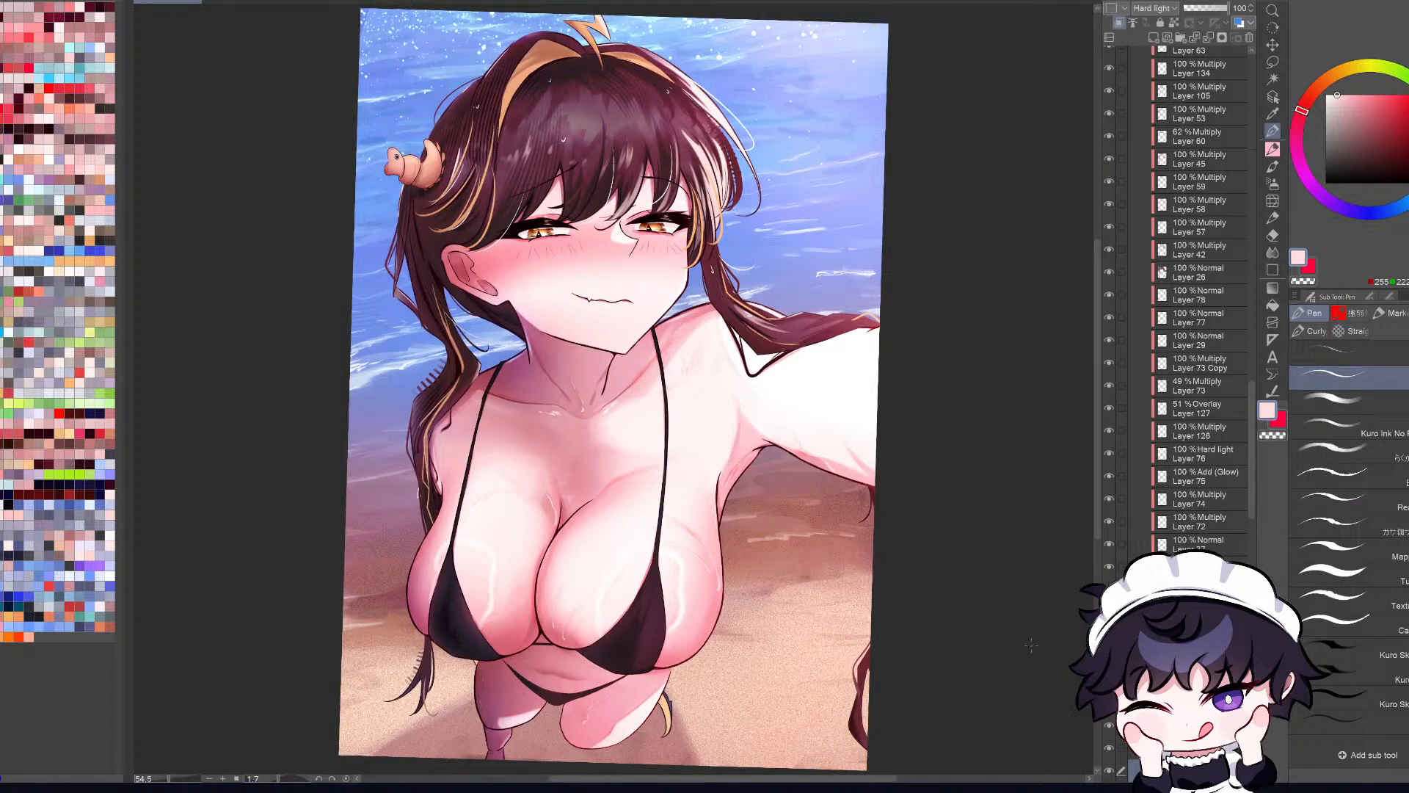
scroll(741, 472, "up", 3)
key("ctrl+0")
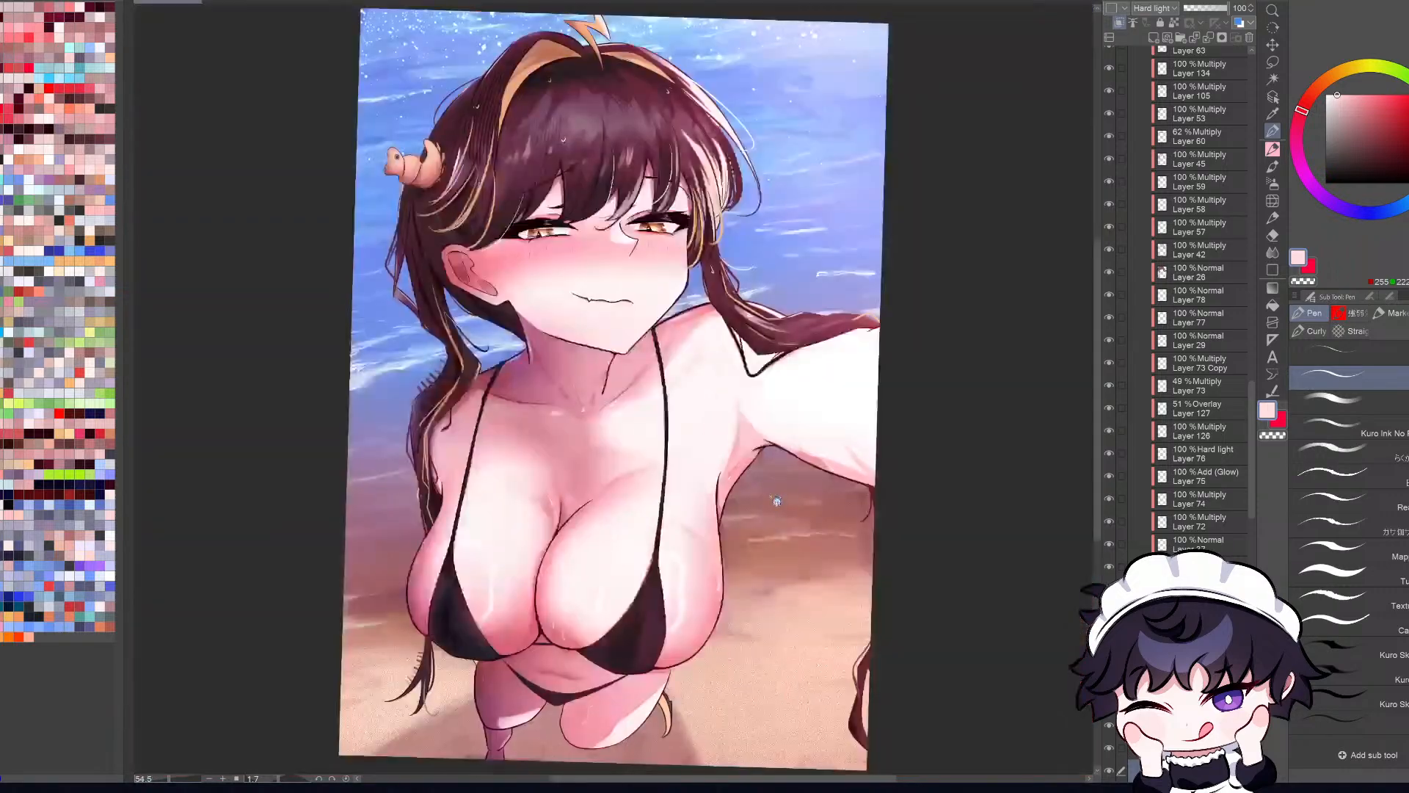
key("h")
key("h")
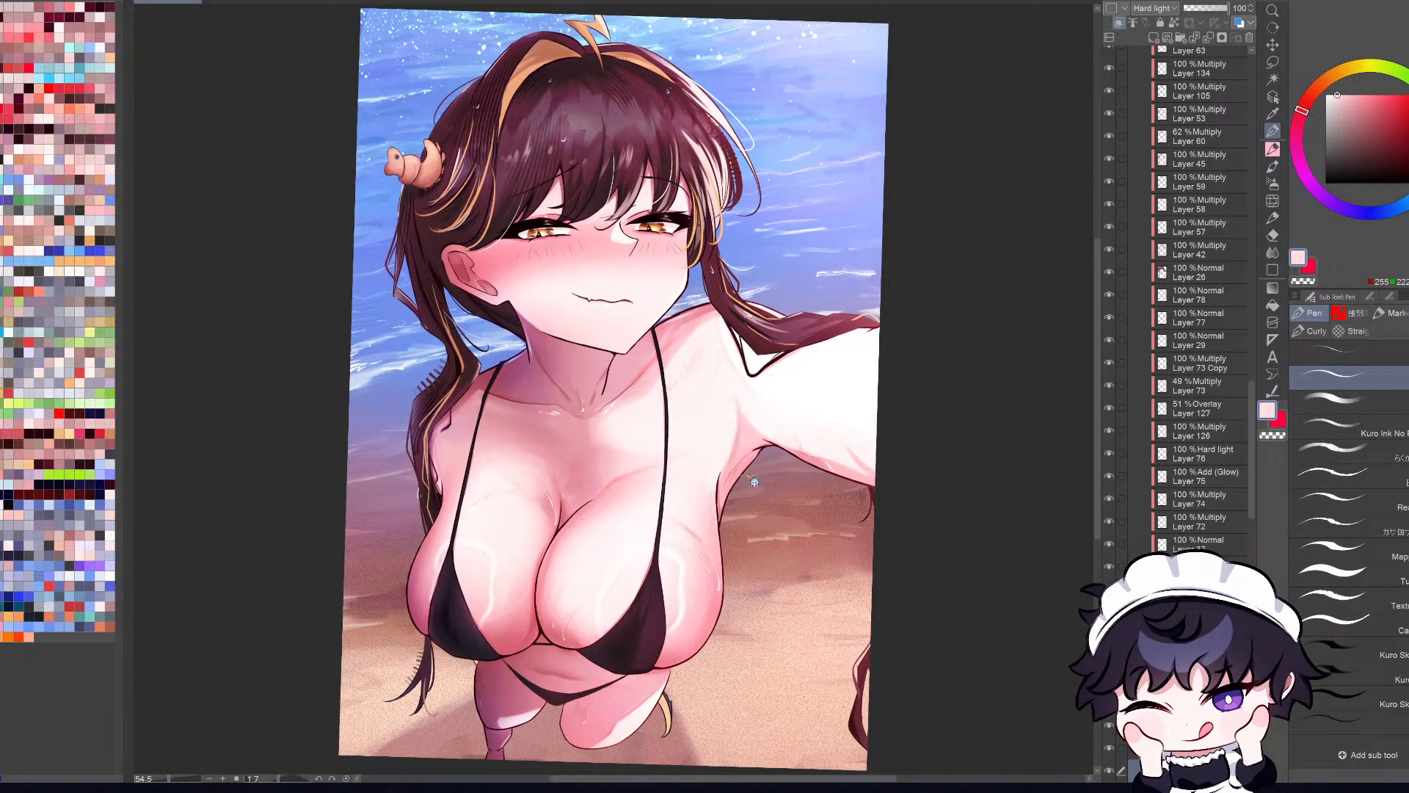
Step: Rework the thin pale highlight strokes along the armpit fold and check them in the whole illustration
scroll(744, 491, "up", 1)
scroll(744, 491, "up", 3)
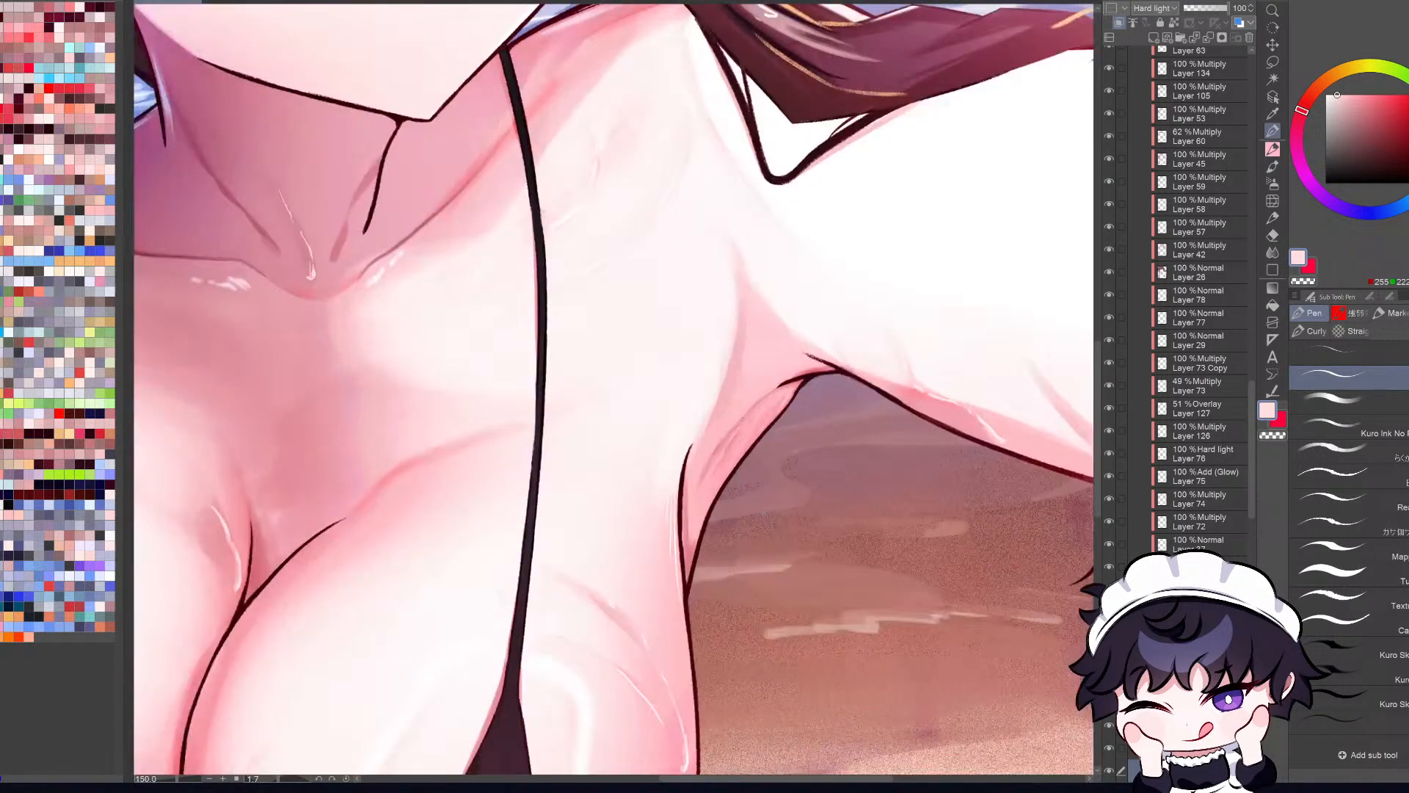
key("ctrl+z")
mouse_move(710, 464)
left_mouse_down()
mouse_move(694, 514)
mouse_move(710, 468)
mouse_move(703, 488)
left_mouse_up()
key("ctrl+z")
key("ctrl+z")
key("ctrl+z")
key("ctrl+z")
mouse_move(698, 505)
left_mouse_down()
mouse_move(772, 397)
mouse_move(735, 431)
mouse_move(771, 400)
left_mouse_up()
key("ctrl+z")
key("ctrl+0")
key("h")
key("h")
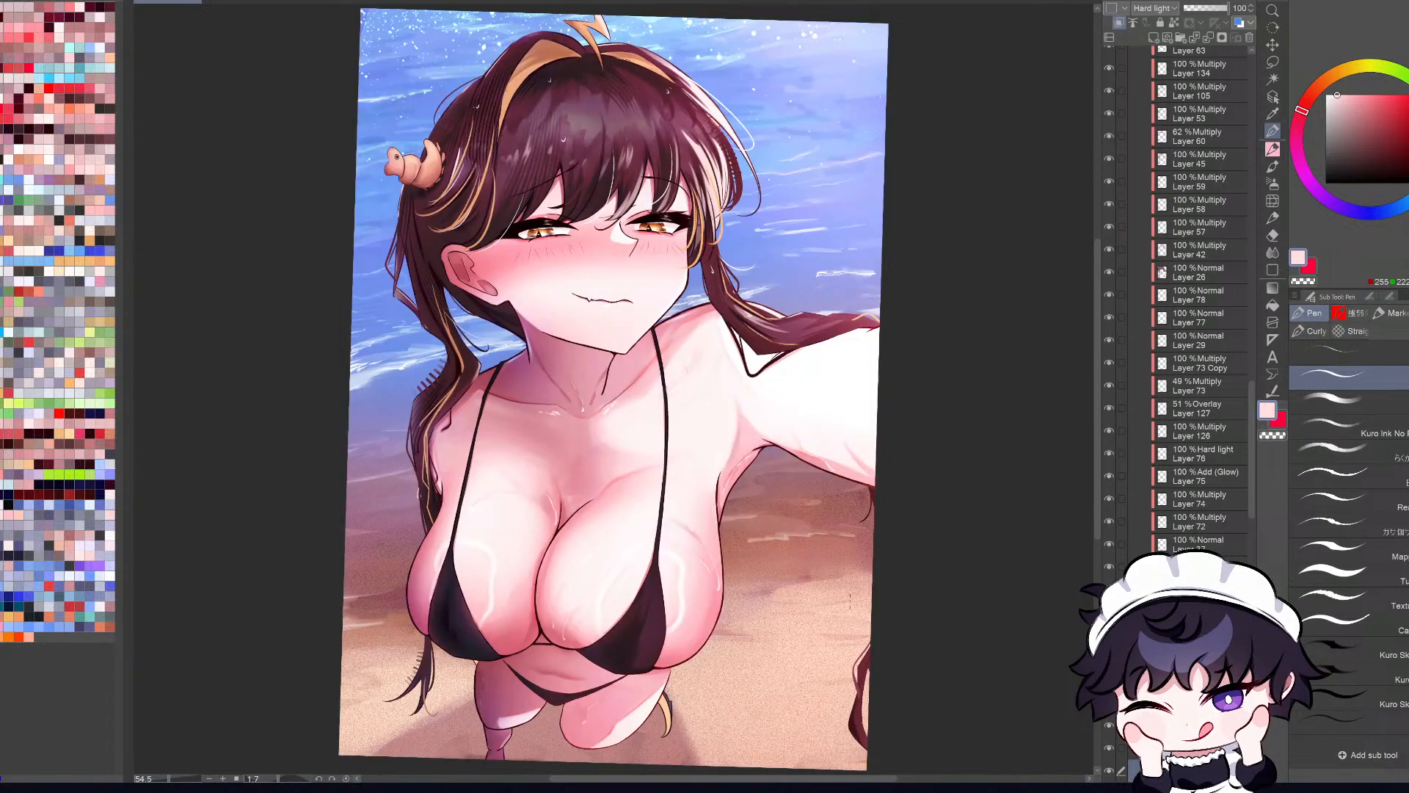
Step: Try another short highlight stroke near the top of the armpit fold and check the mirrored illustration
scroll(741, 469, "up", 2)
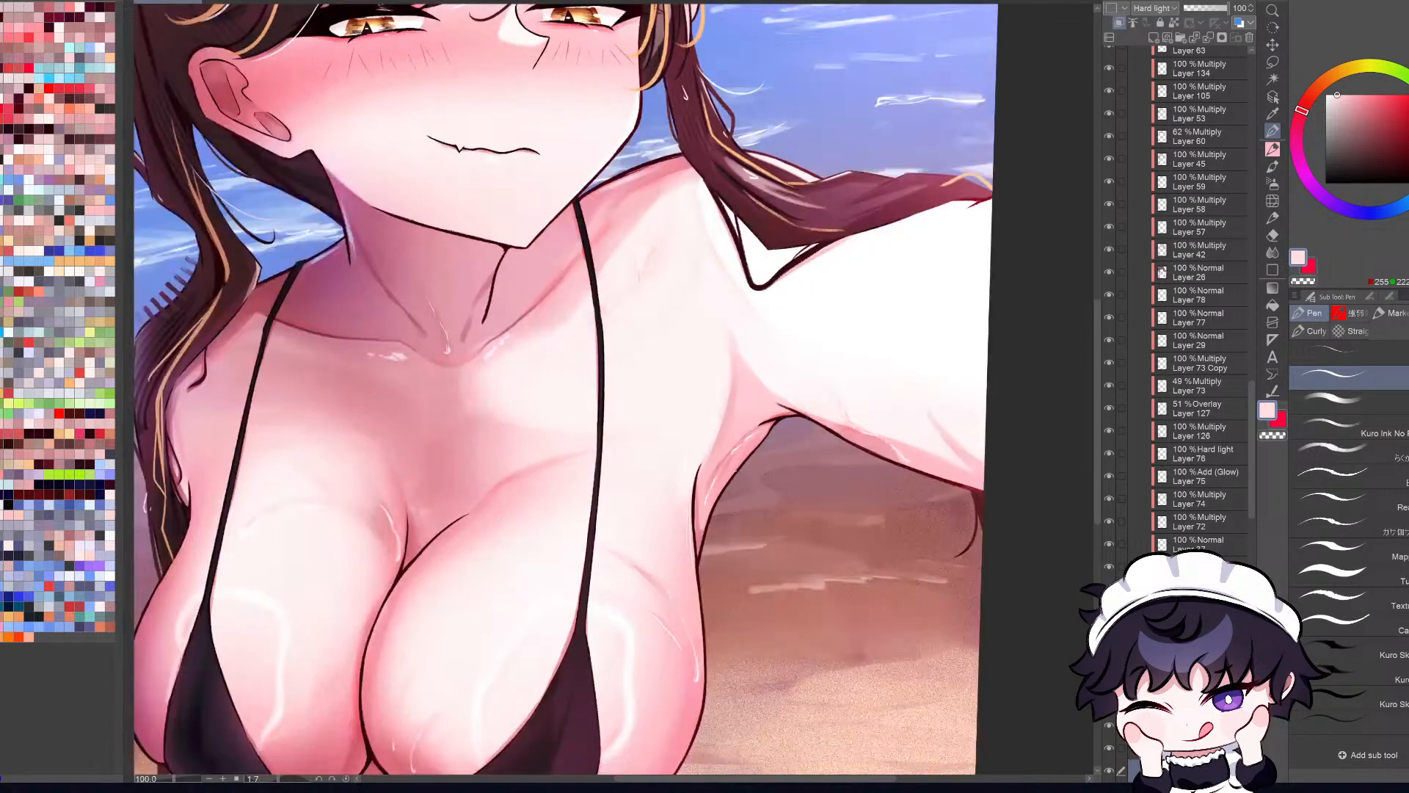
scroll(740, 448, "up", 2)
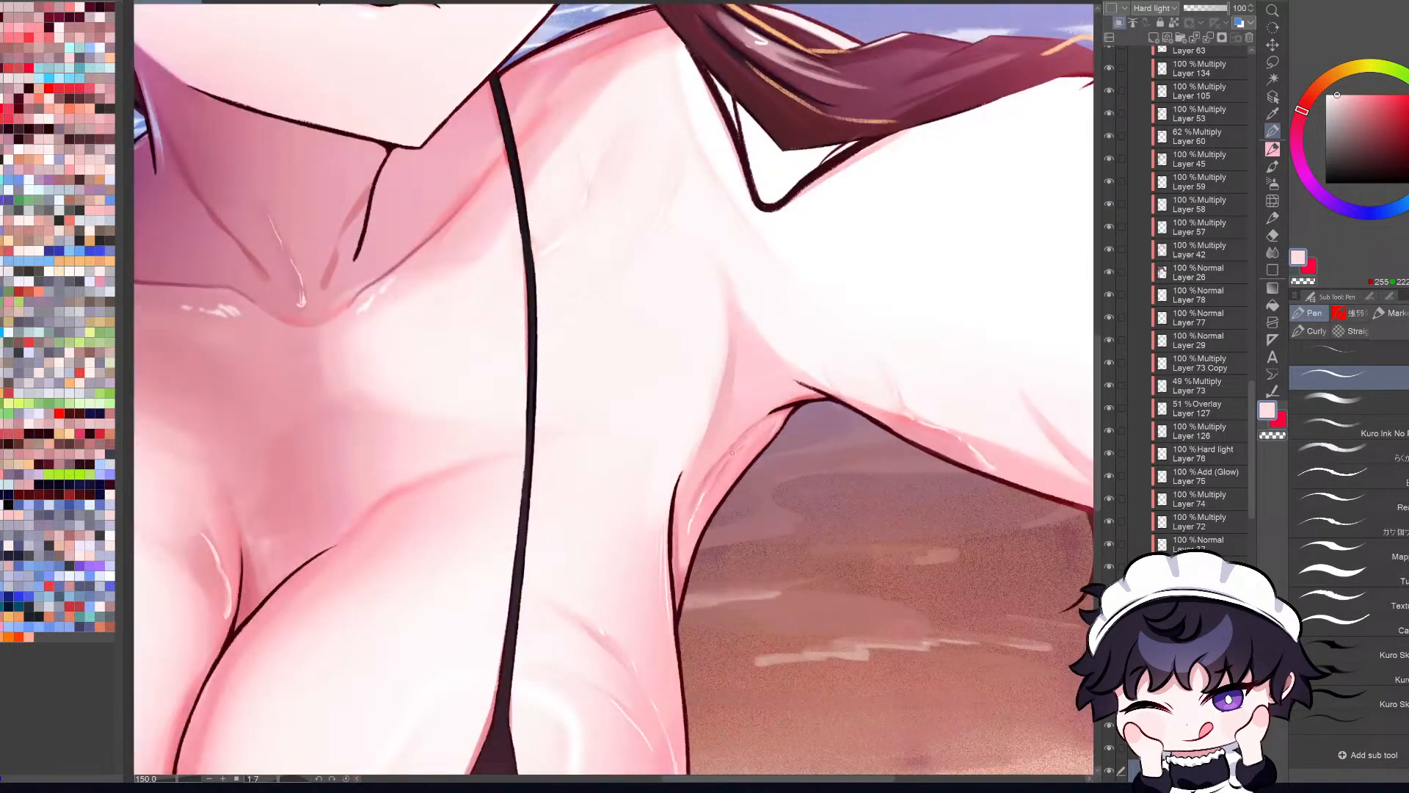
left_click_drag(728, 455, 759, 424)
key("ctrl+z")
key("ctrl+0")
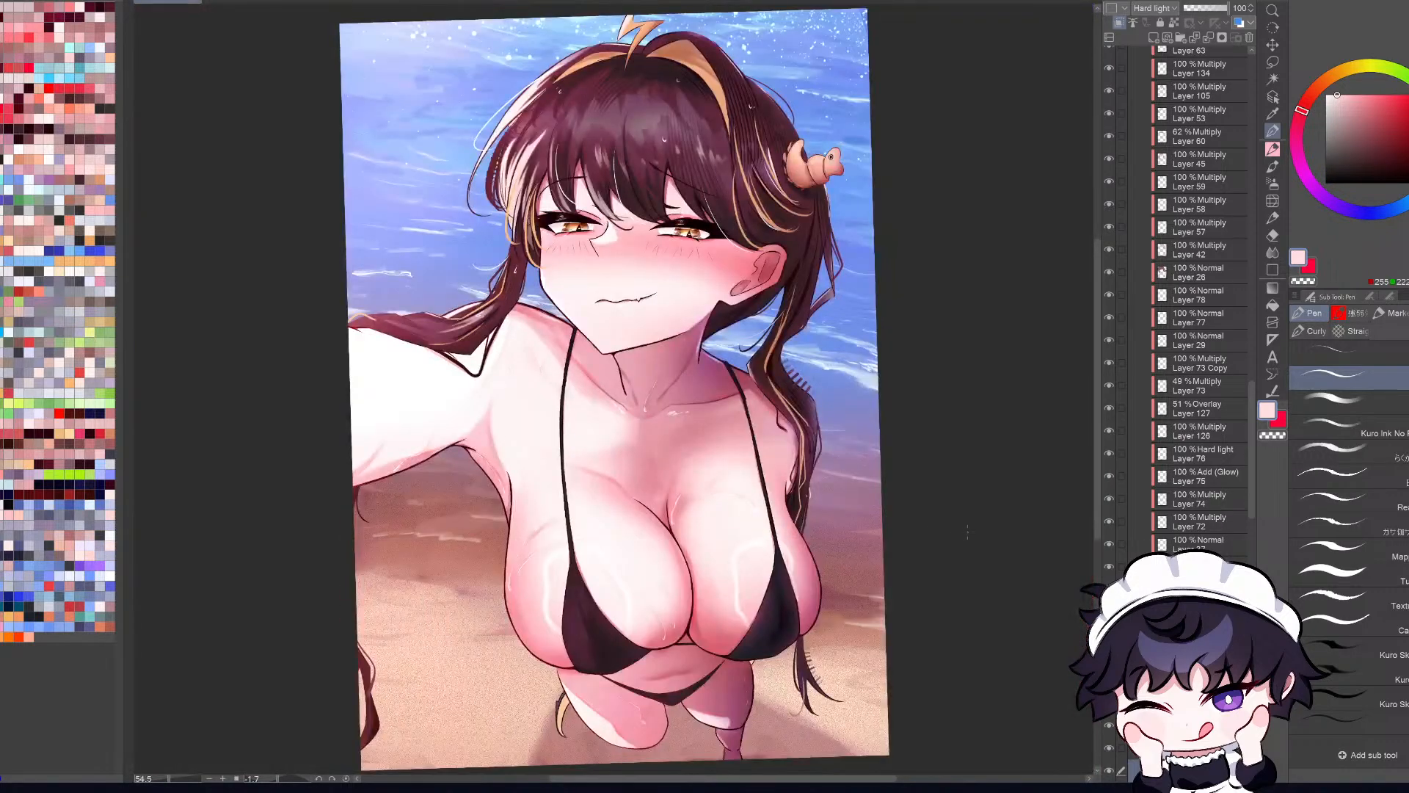
key("h")
Step: Examine the armpit highlights up close and in the whole illustration, comparing mirrored and normal views
key("b")
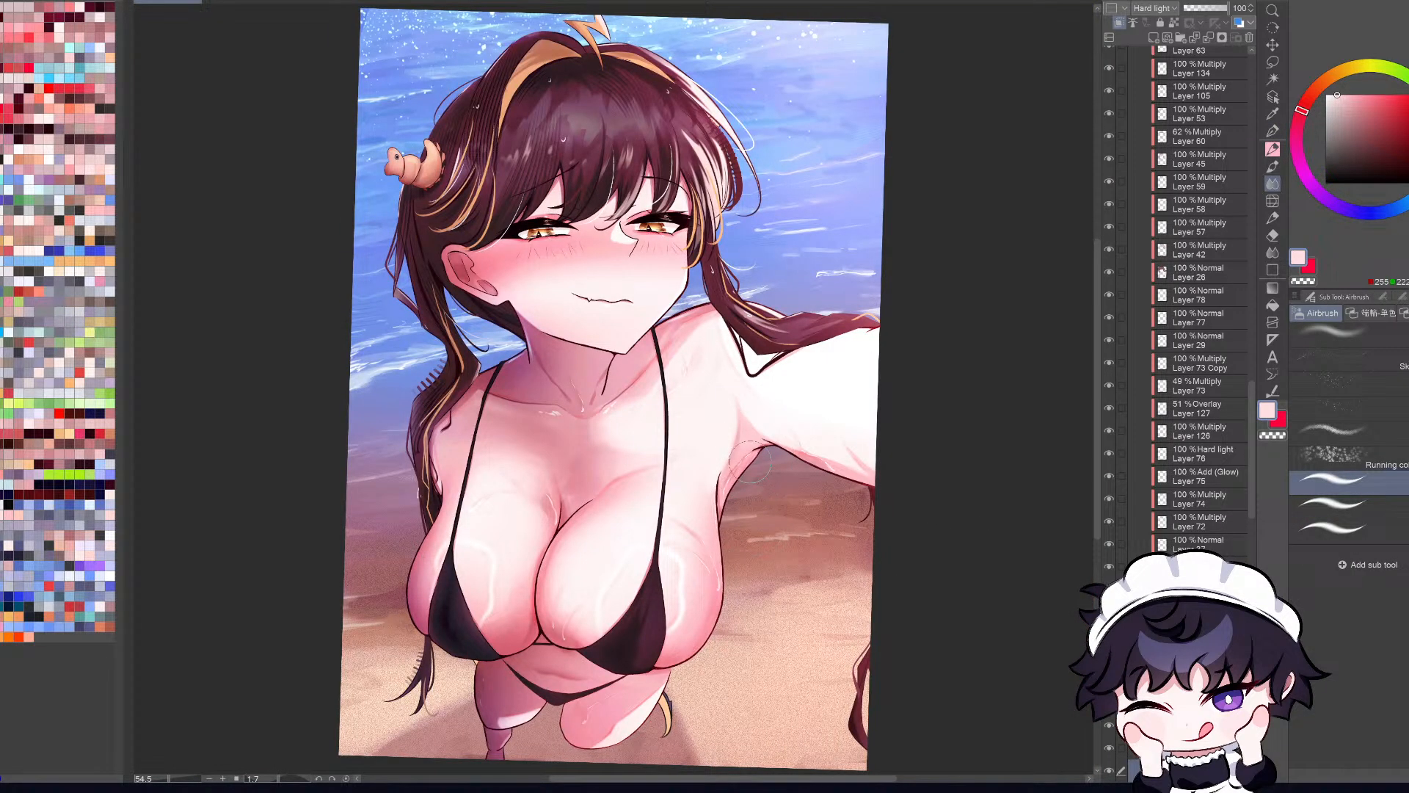
scroll(778, 499, "up", 1)
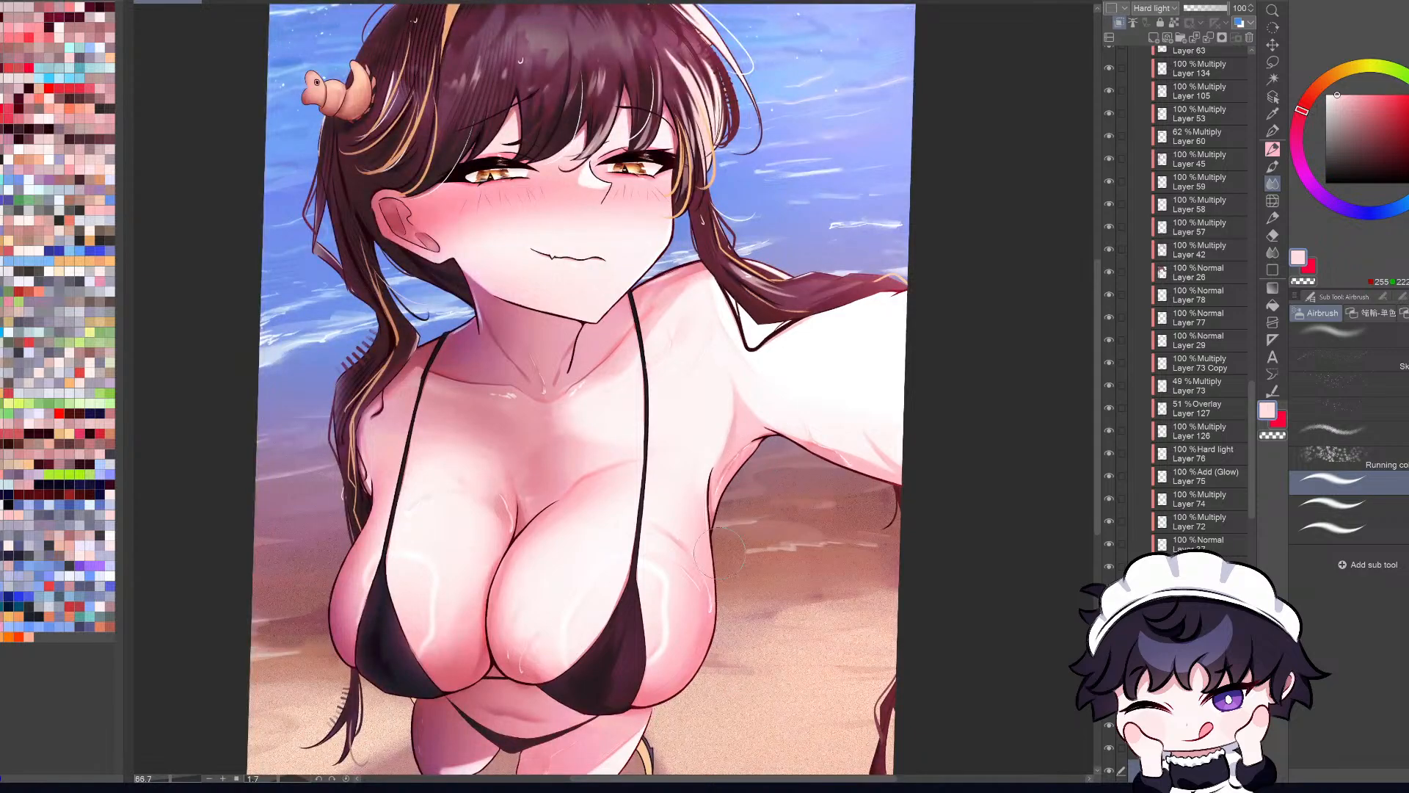
scroll(719, 550, "up", 3)
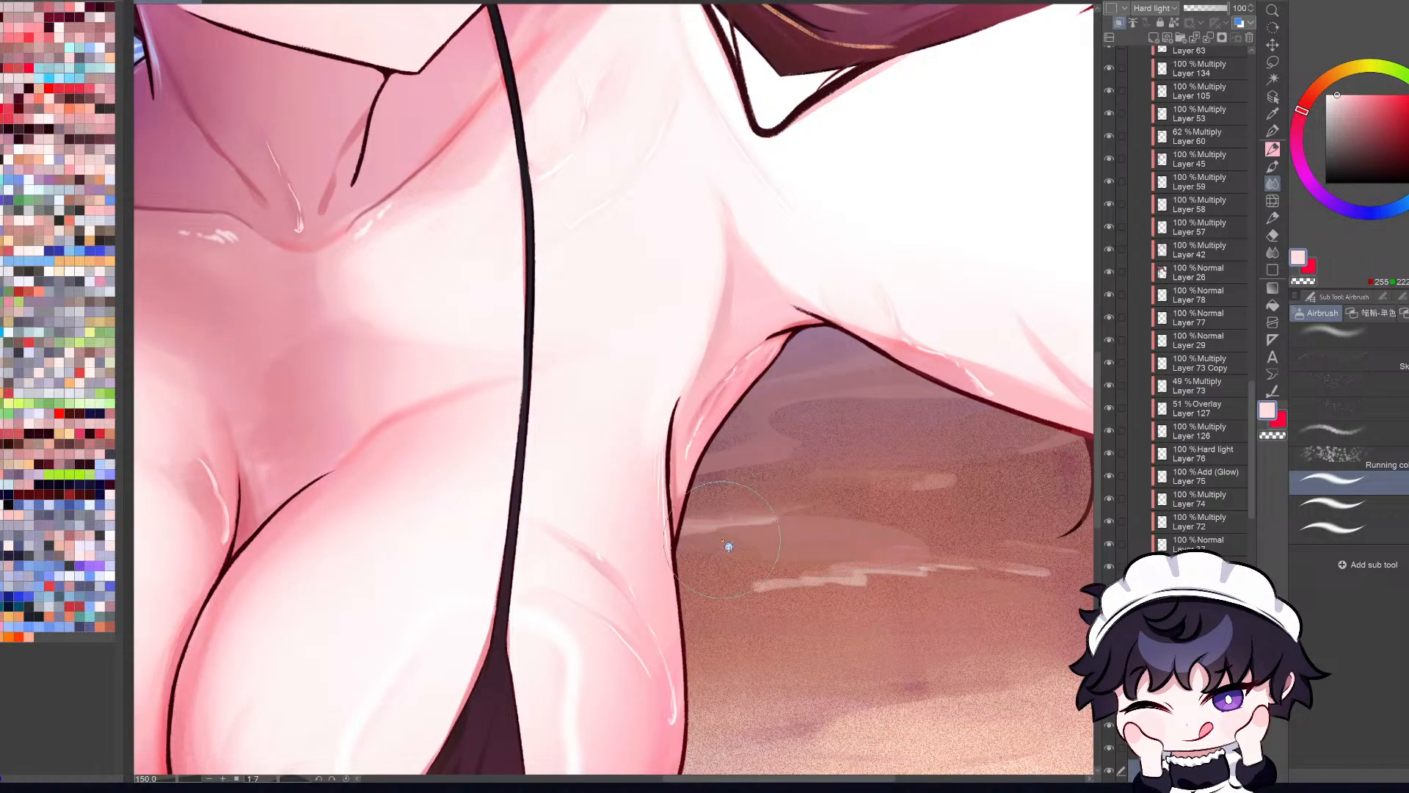
key("ctrl+0")
key("h")
key("h")
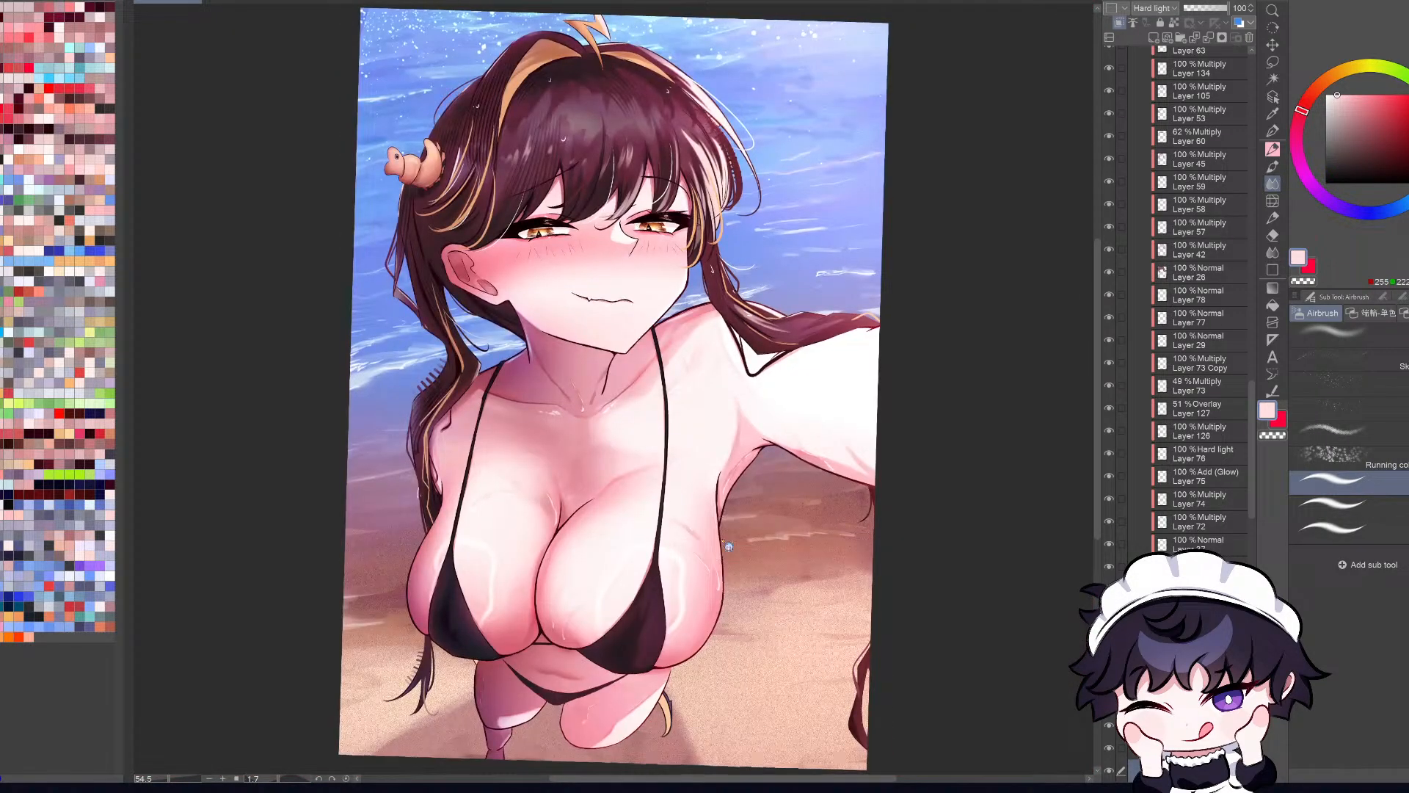
key("h")
key("h")
scroll(726, 484, "up", 1)
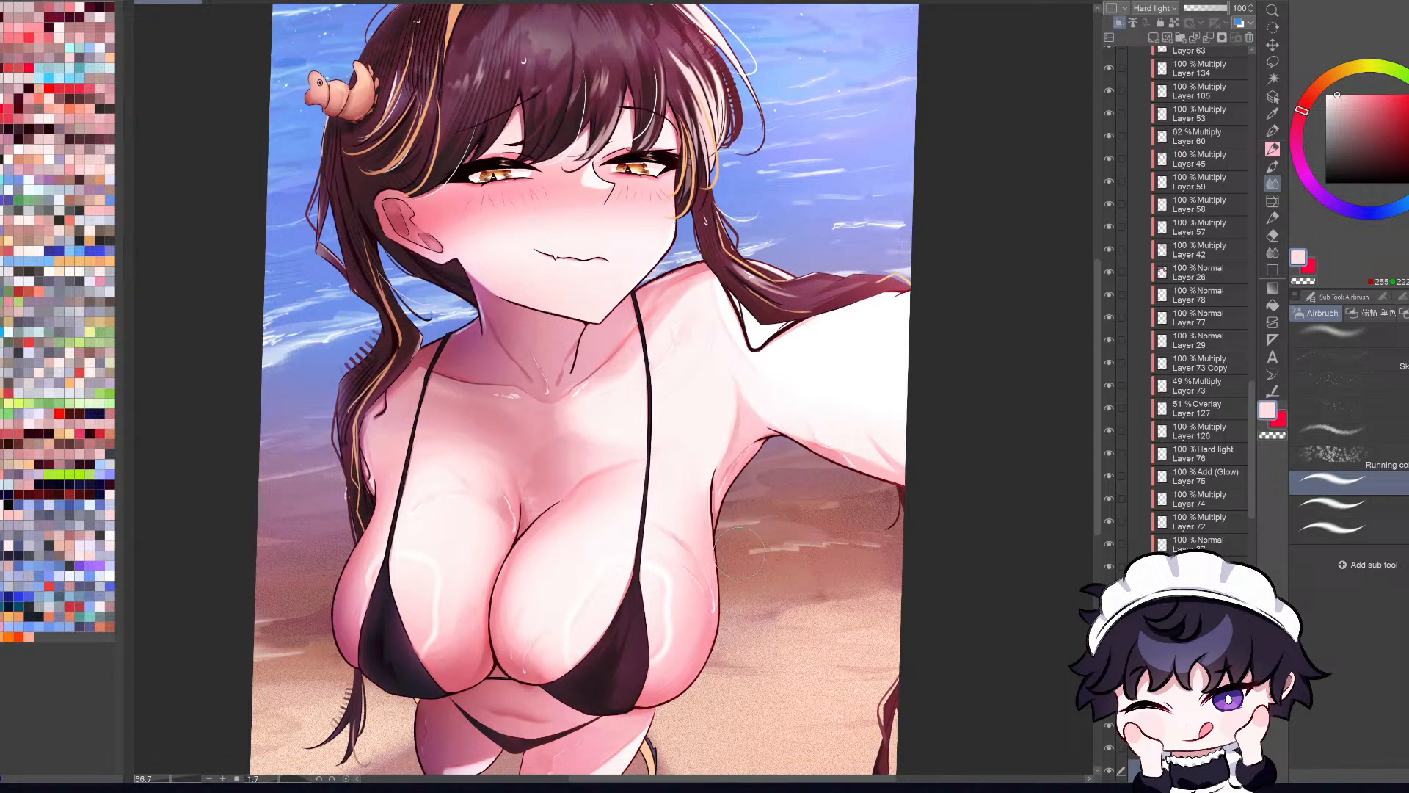
key("b")
key("b")
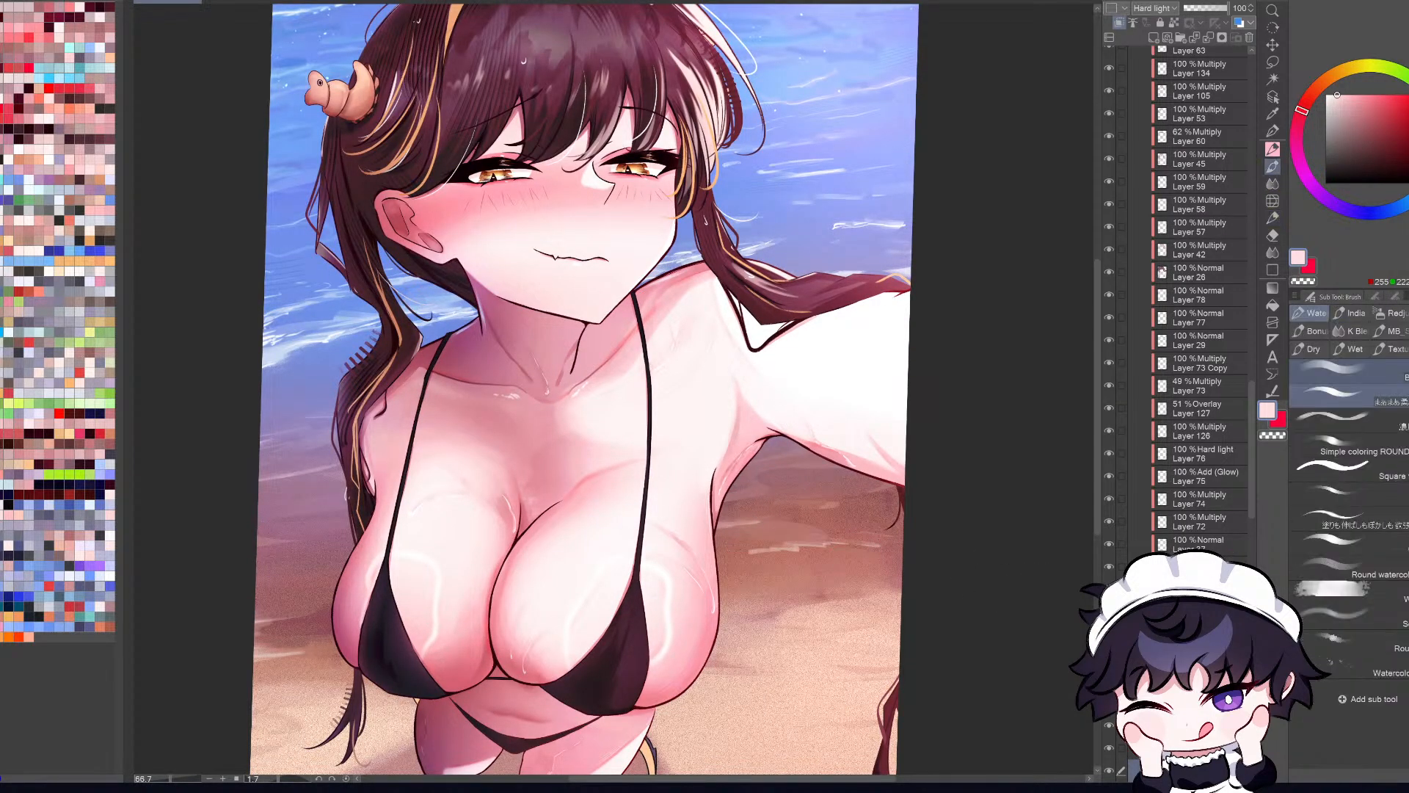
Step: Try one more short pale highlight stroke just beneath the armpit fold and undo it
mouse_move(725, 490)
left_mouse_down()
mouse_move(719, 515)
mouse_move(722, 485)
left_mouse_up()
key("ctrl+z")
key("c")
key("bracketright")
key("bracketright")
key("h")
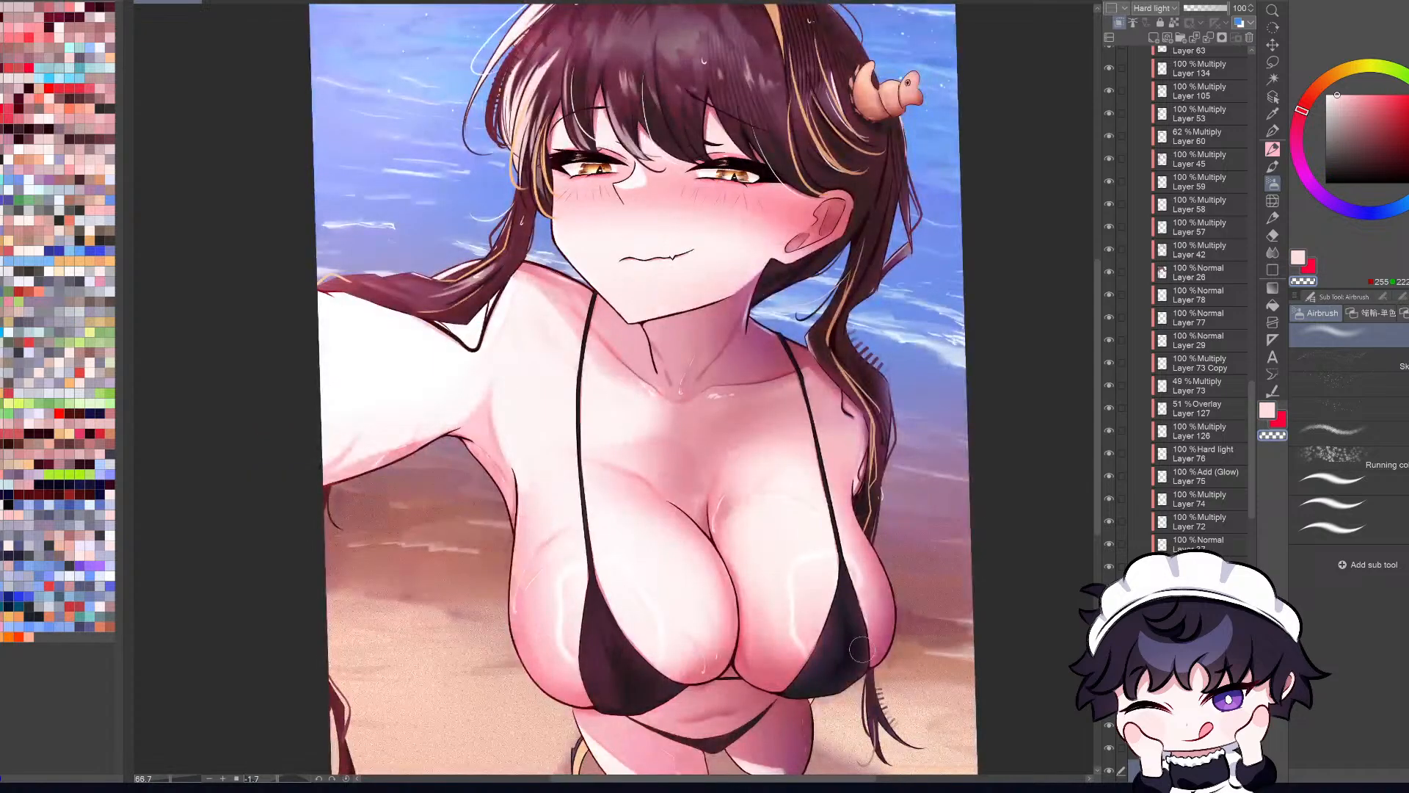
Step: Examine the whole illustration at several zoom levels and canvas angles, comparing mirrored and normal views
scroll(874, 670, "down", 2)
scroll(884, 707, "up", 2)
key("h")
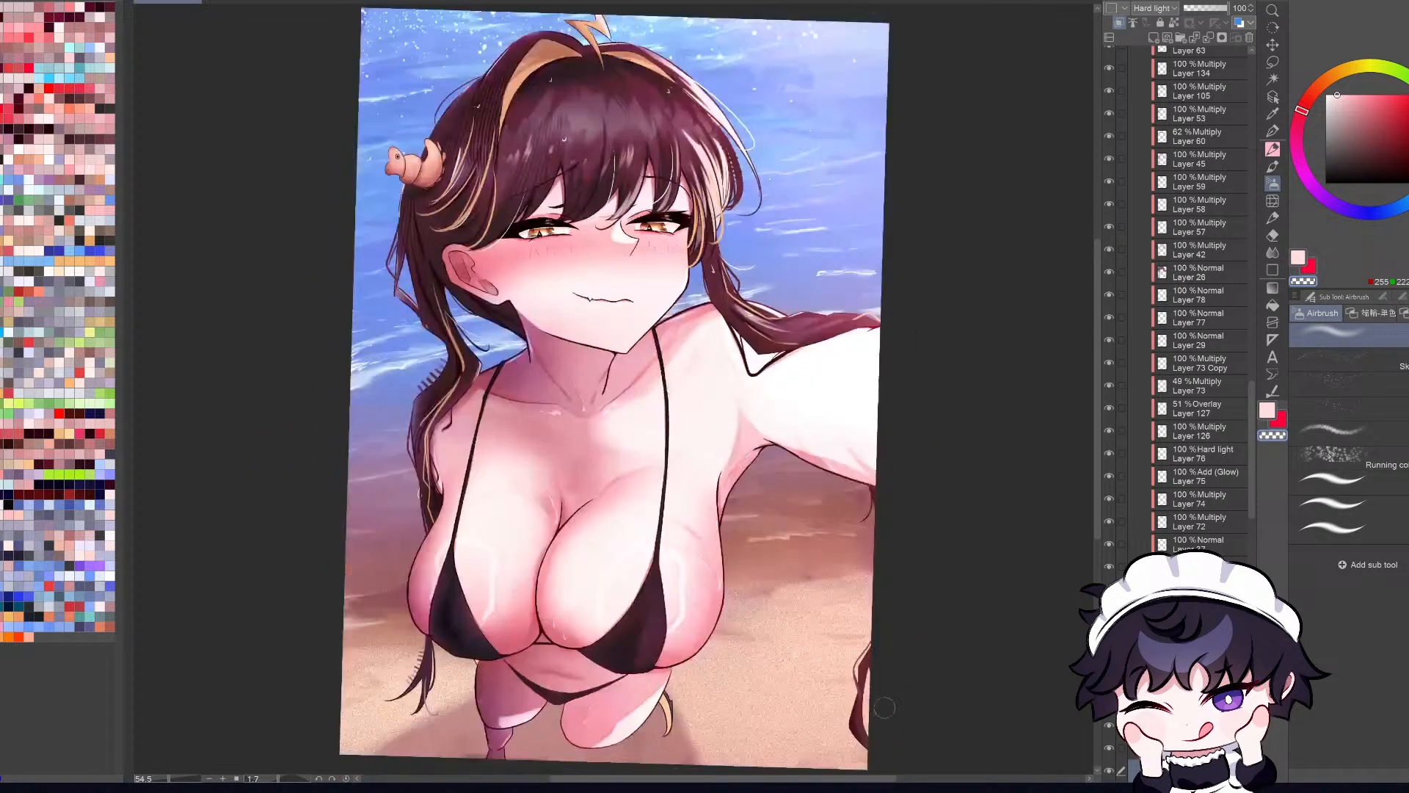
key("h")
key("h")
key("h")
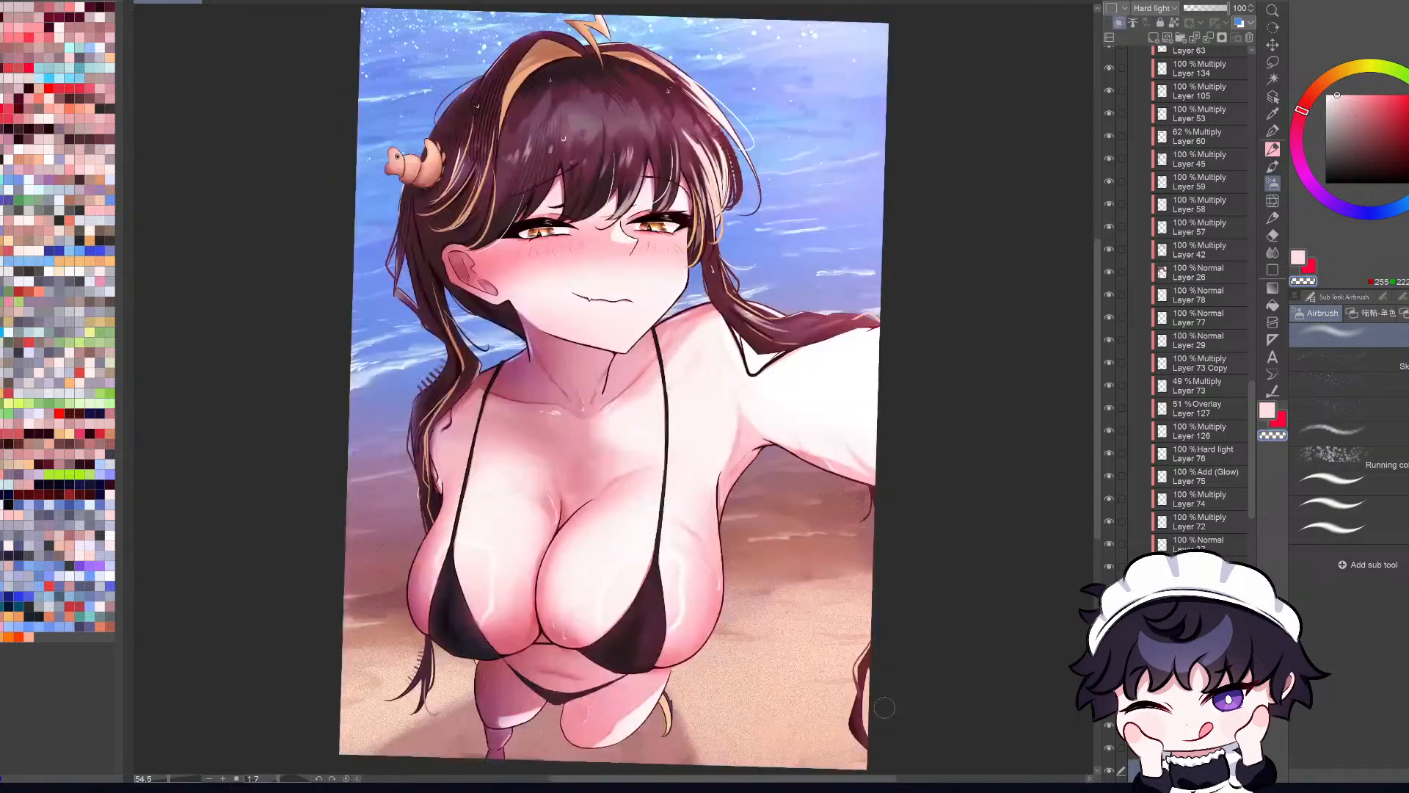
key("h")
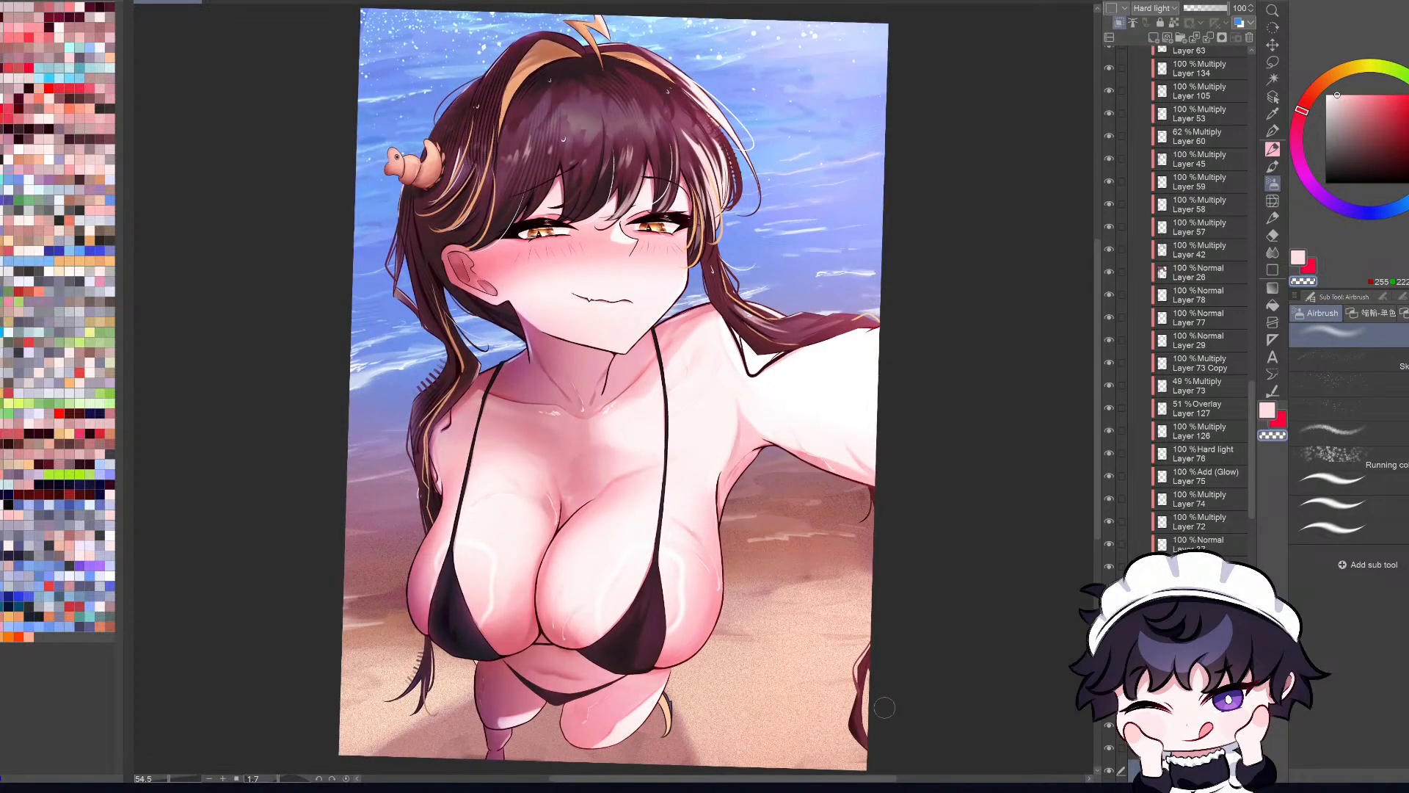
key("h")
key("h")
scroll(884, 707, "up", 2)
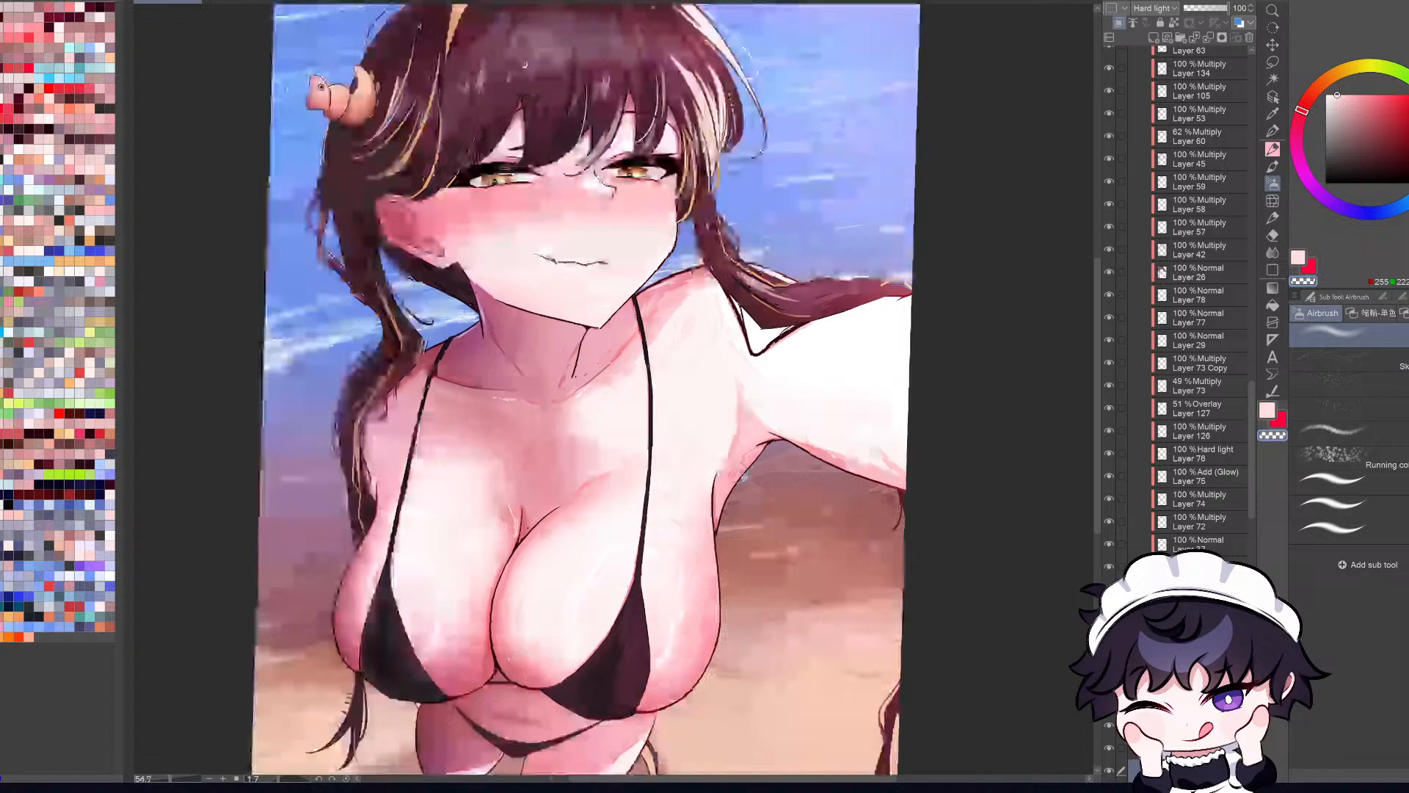
scroll(763, 429, "down", 2)
key("h")
key("h")
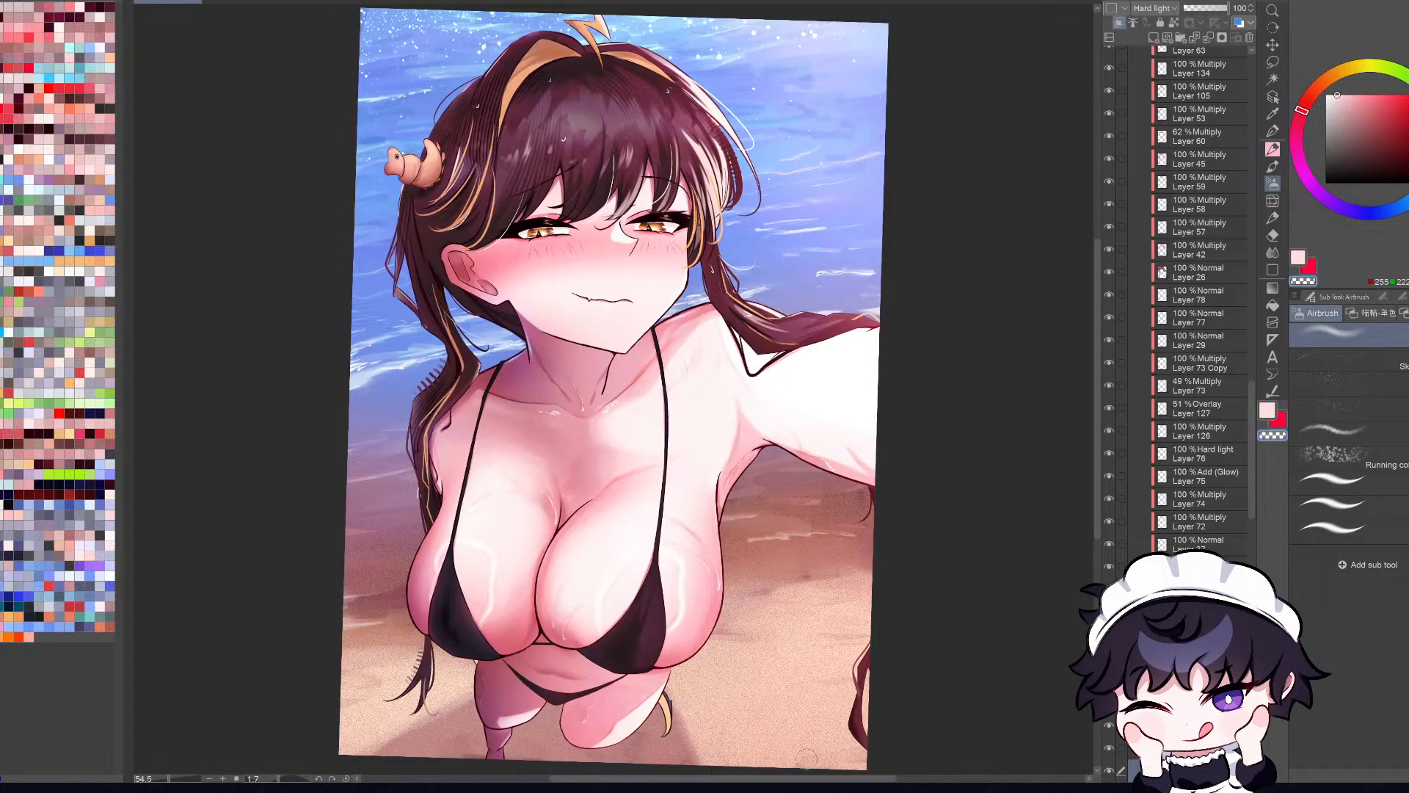
scroll(781, 495, "down", 3)
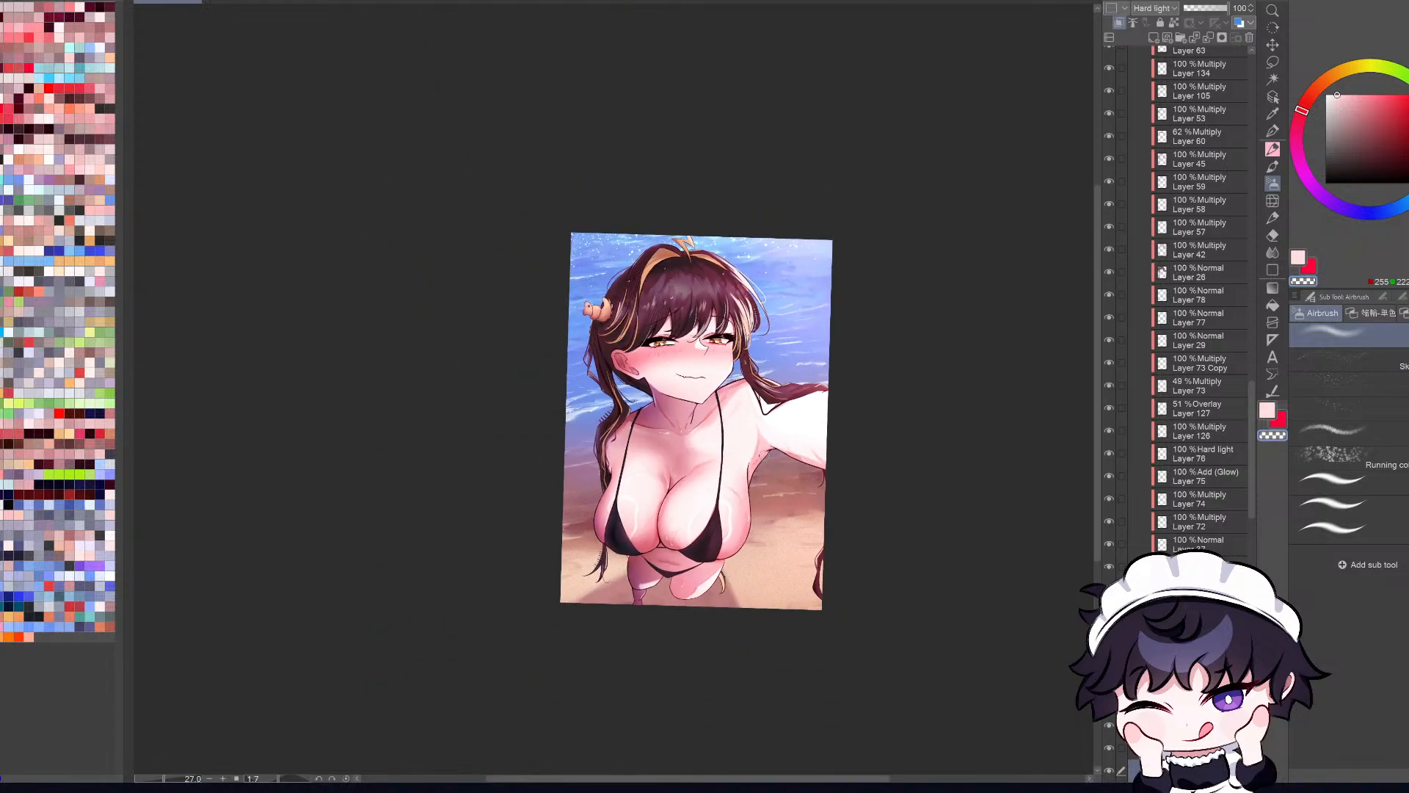
scroll(781, 496, "up", 3)
key("h")
scroll(945, 479, "down", 3)
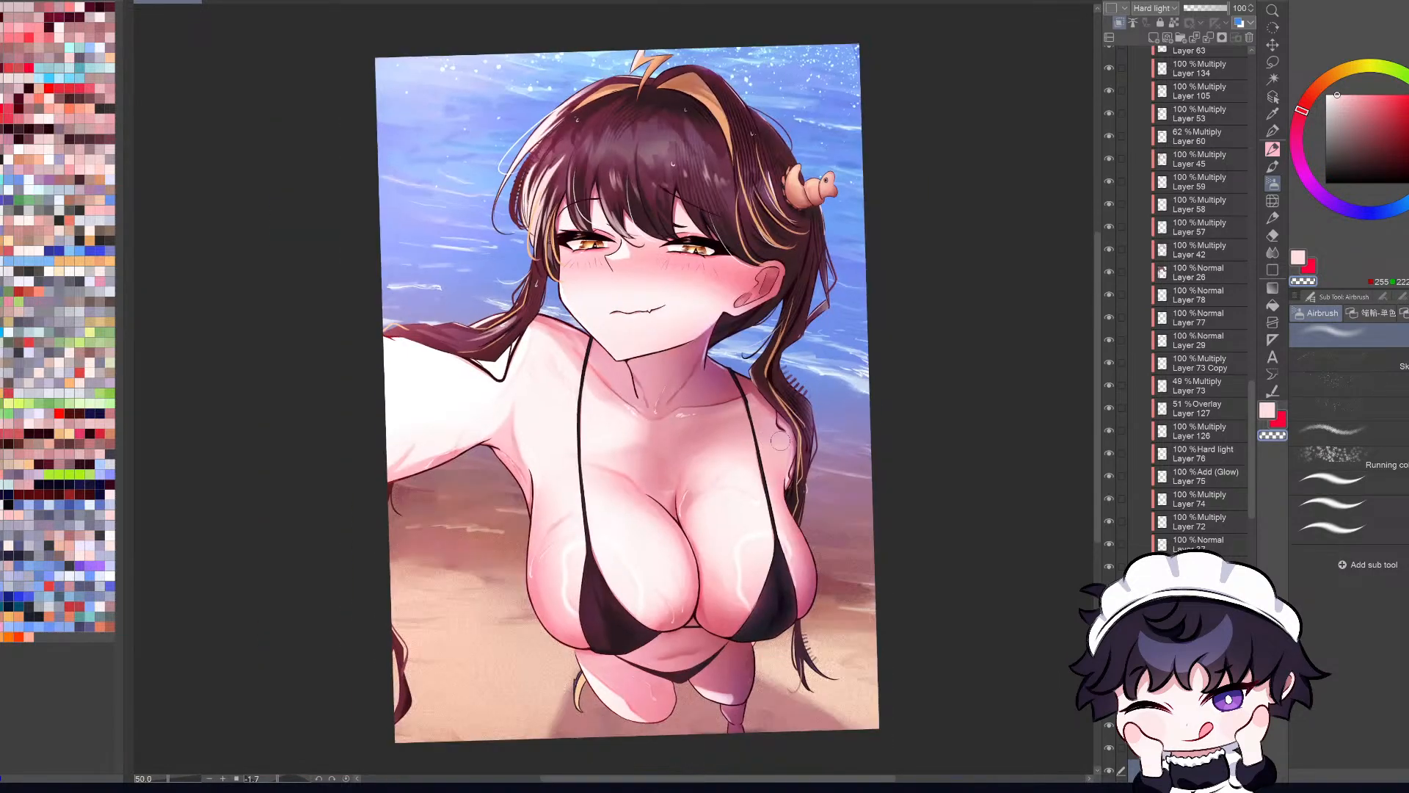
scroll(969, 544, "up", 3)
key("h")
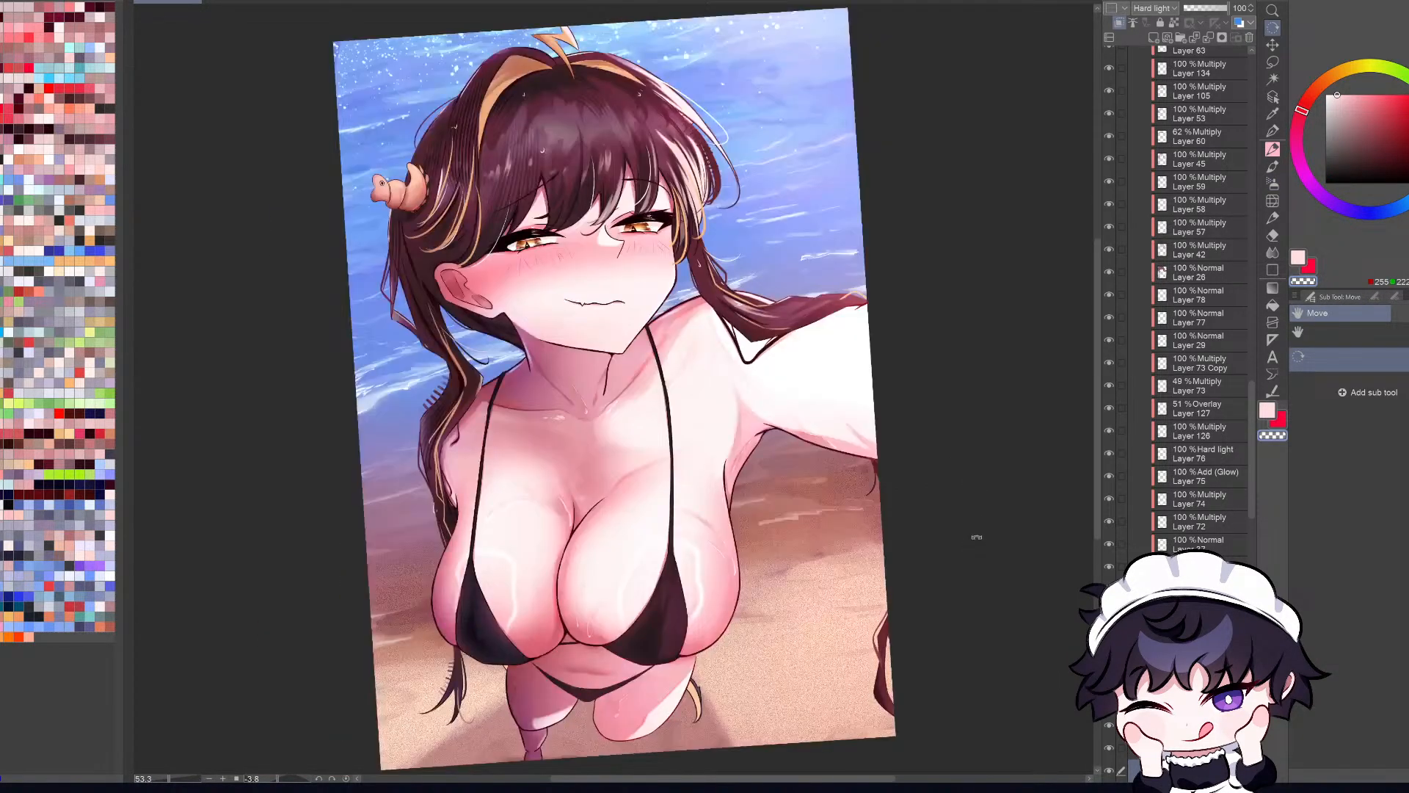
key("h")
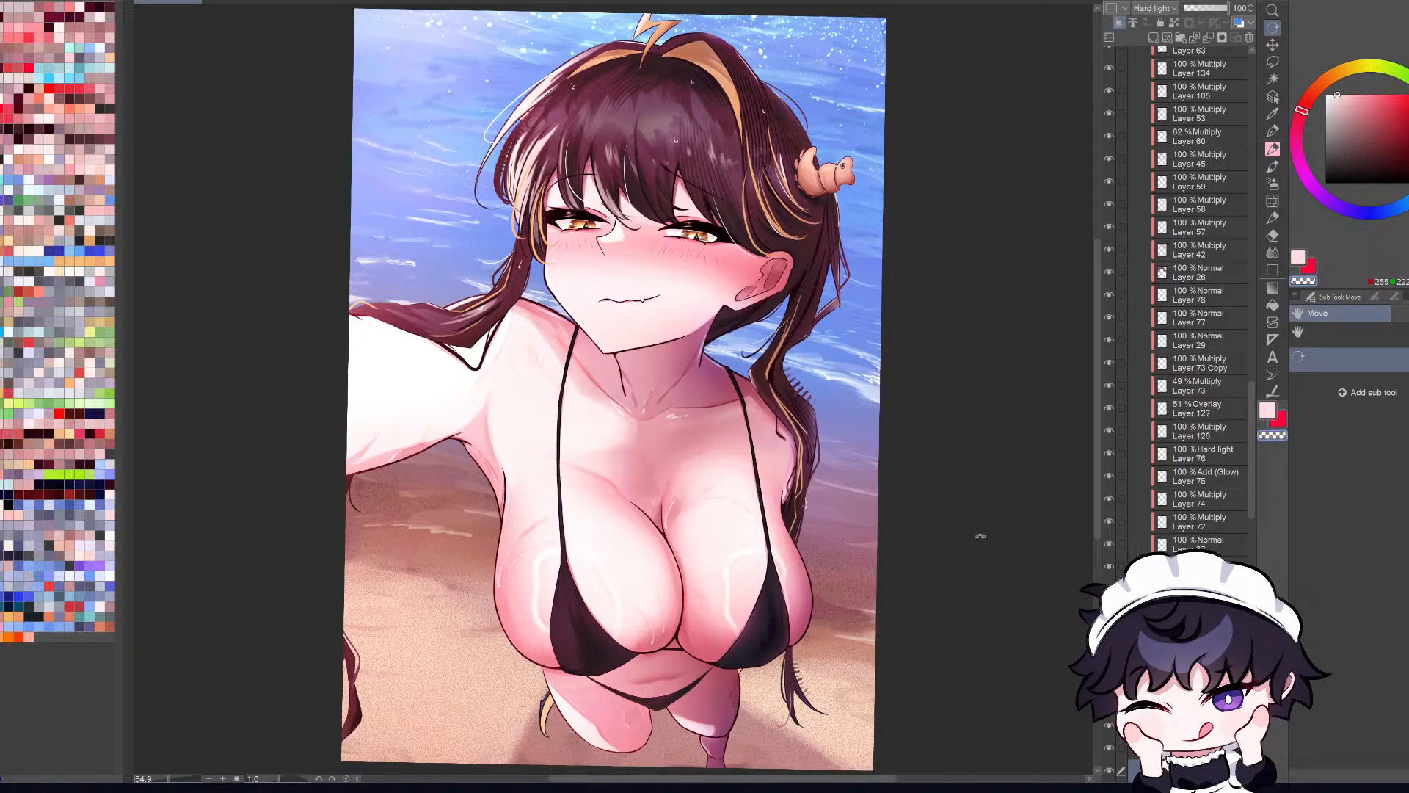
Step: Find the layer of the golden hair tip behind the leg, add a new layer clipped to it and choose a pale blue-violet color
left_click(1273, 96)
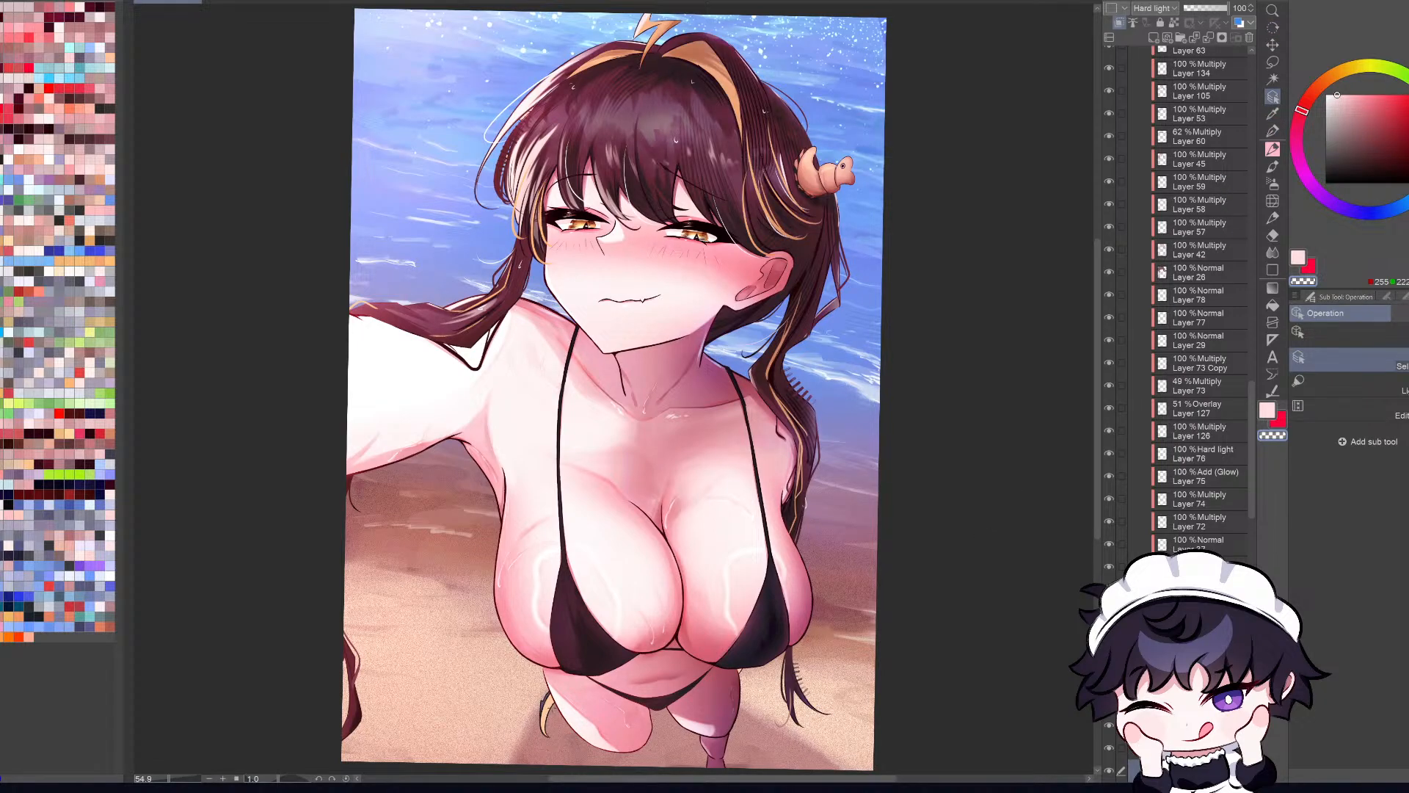
left_click(624, 441)
key("h")
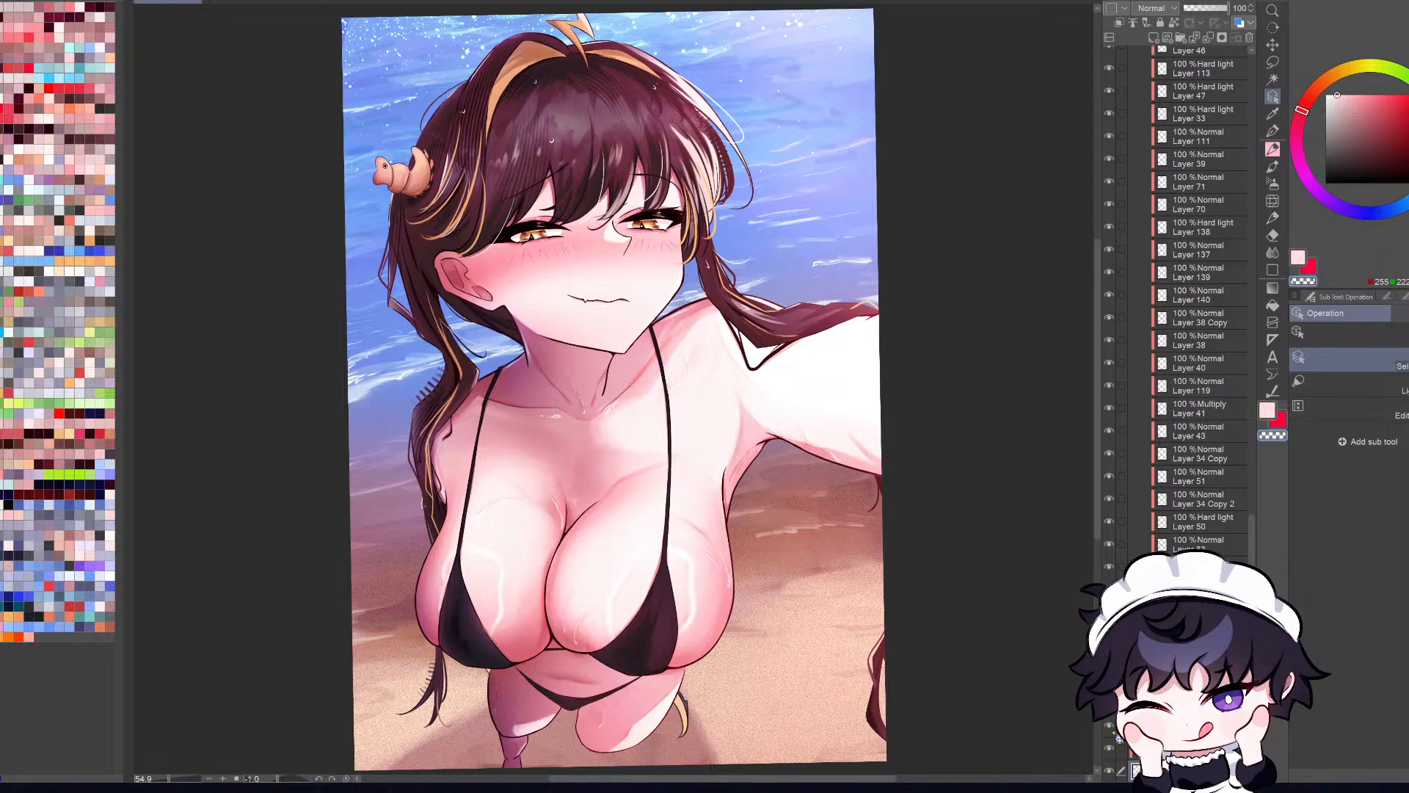
scroll(1200, 293, "down", 1)
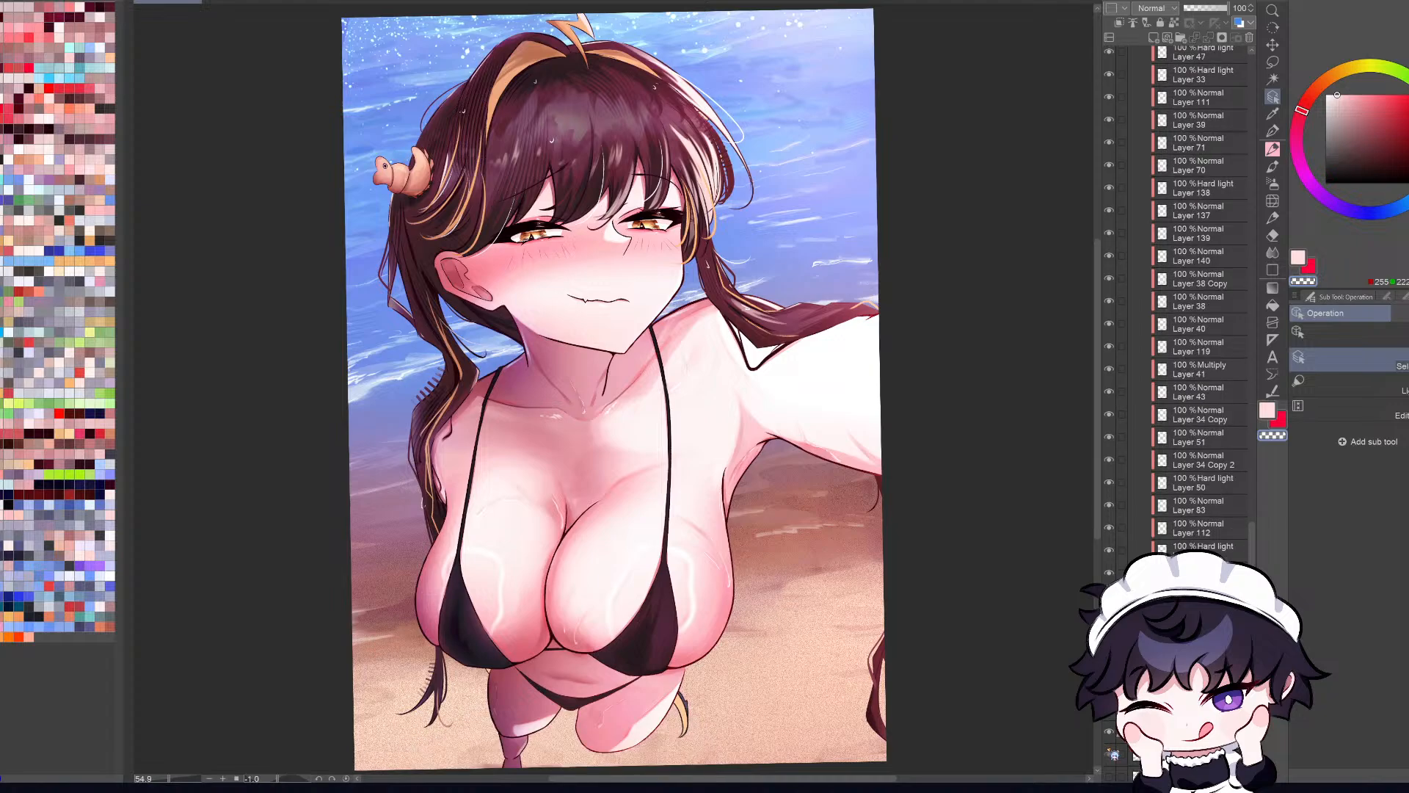
key("b")
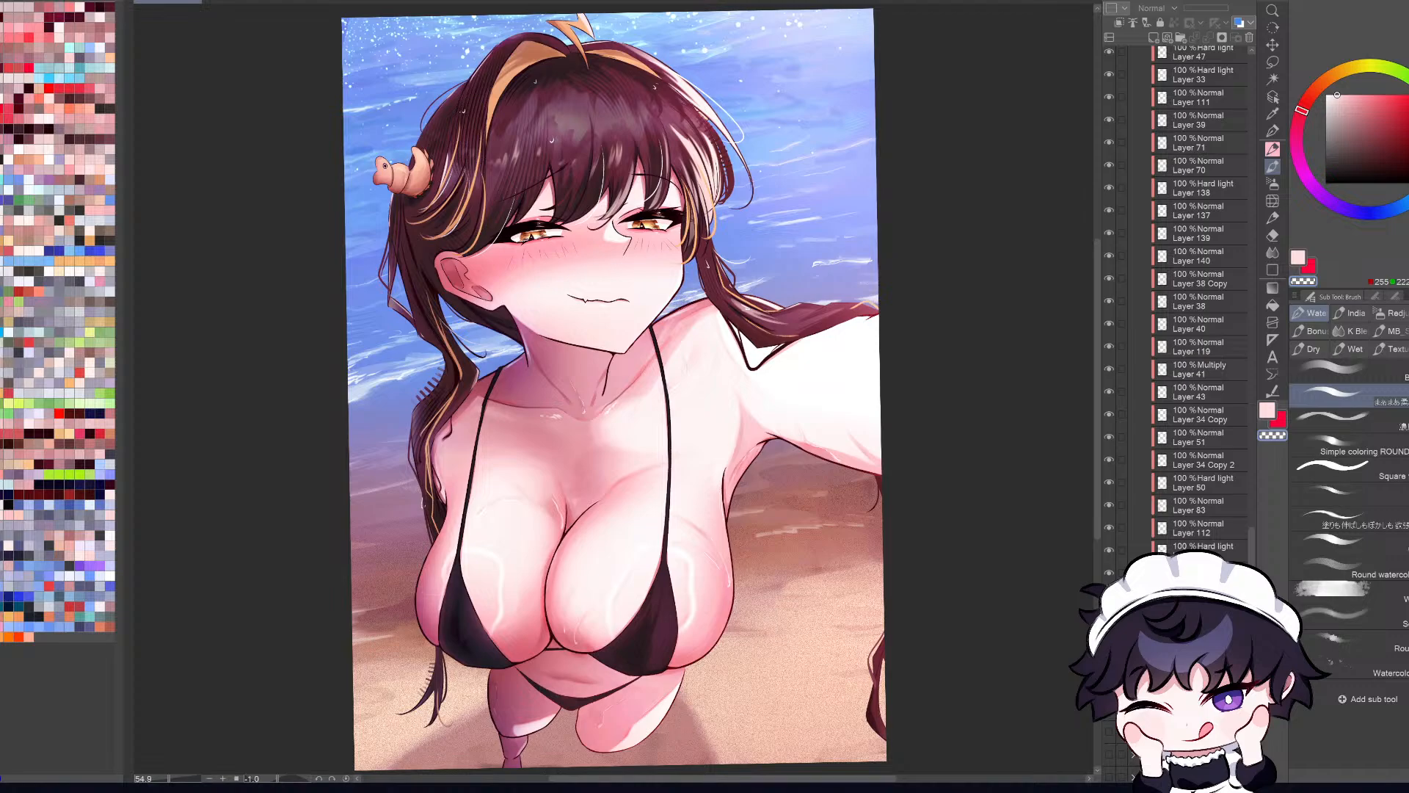
left_click(1153, 37)
left_click(1119, 23)
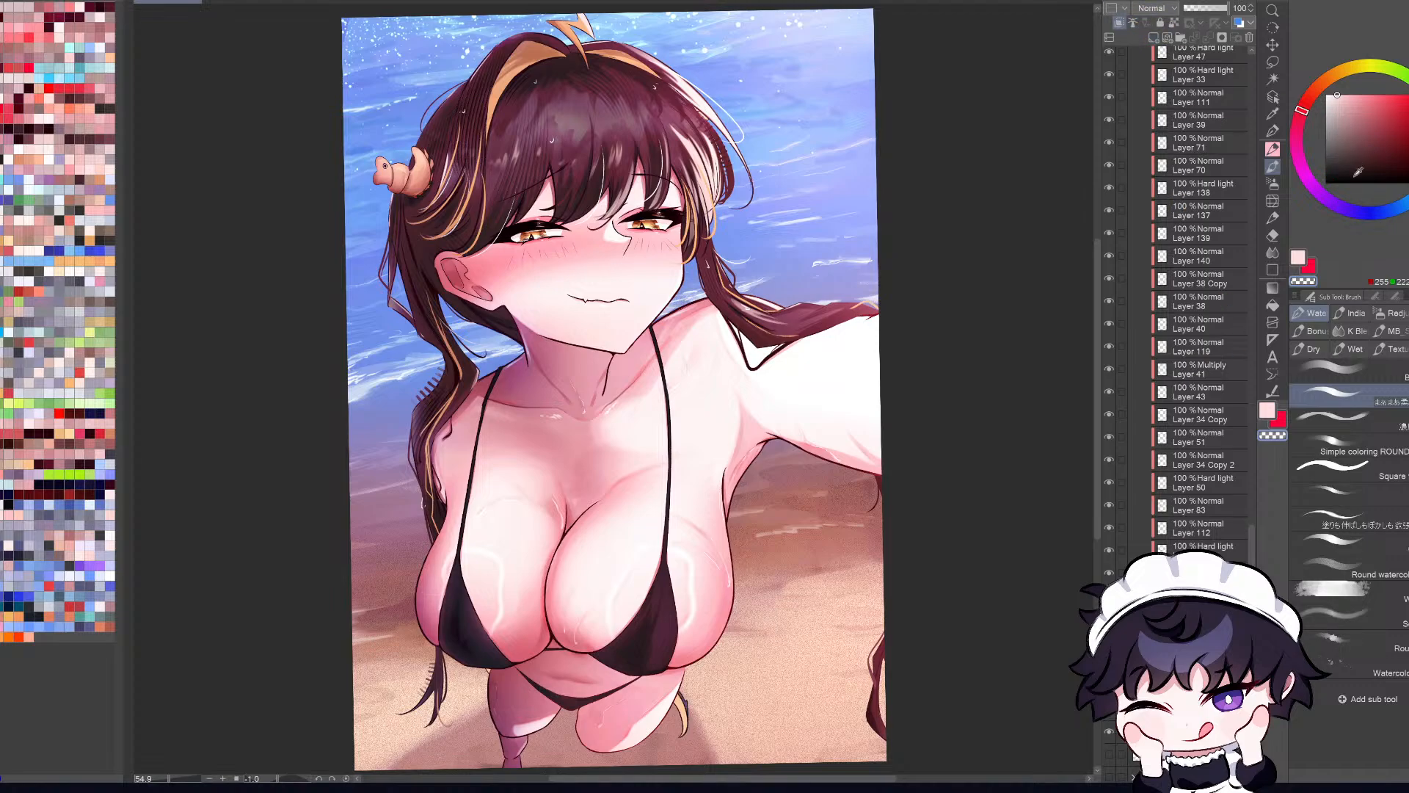
left_click(1351, 211)
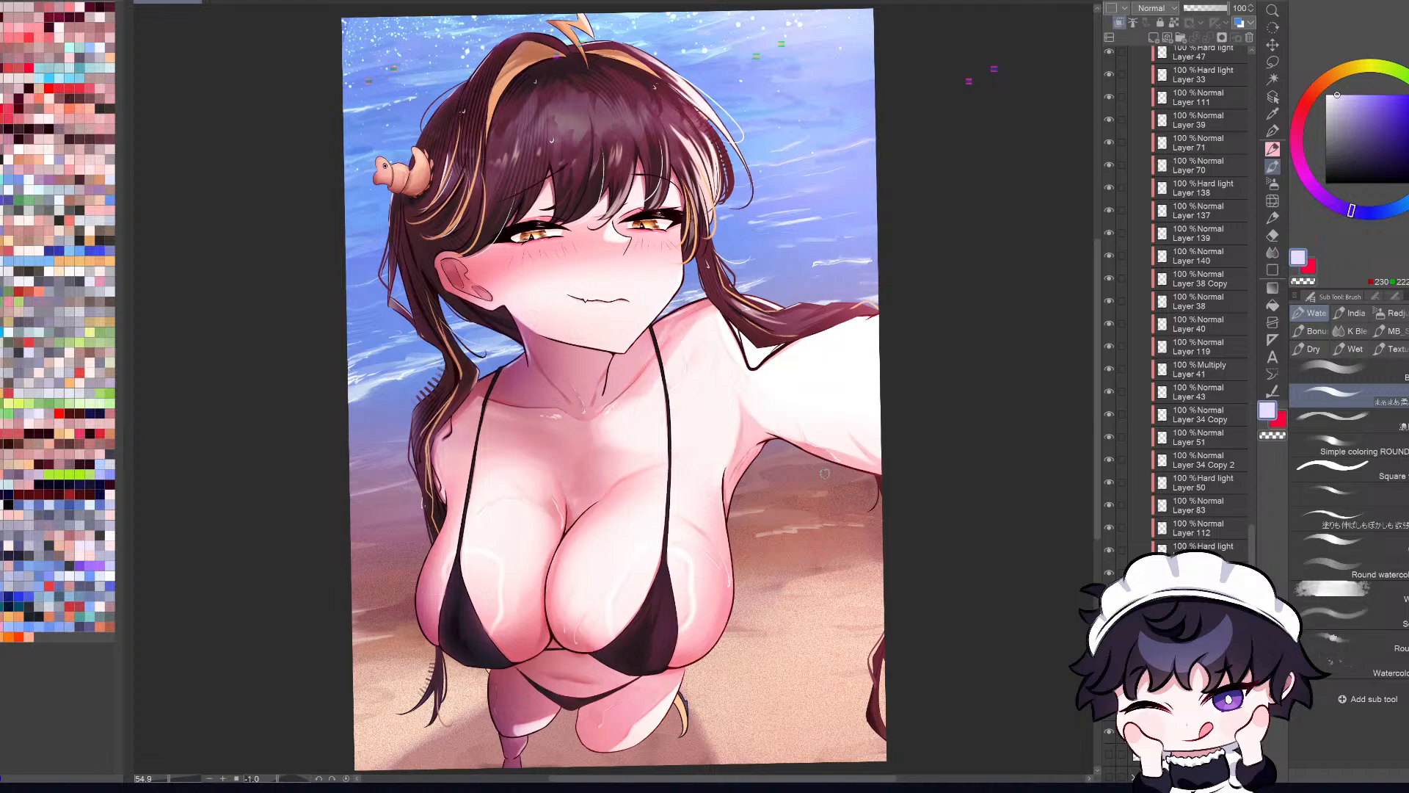
Step: Examine the armpit, arm and chest shading up close and within the whole illustration
scroll(825, 471, "up", 3)
scroll(829, 471, "down", 3)
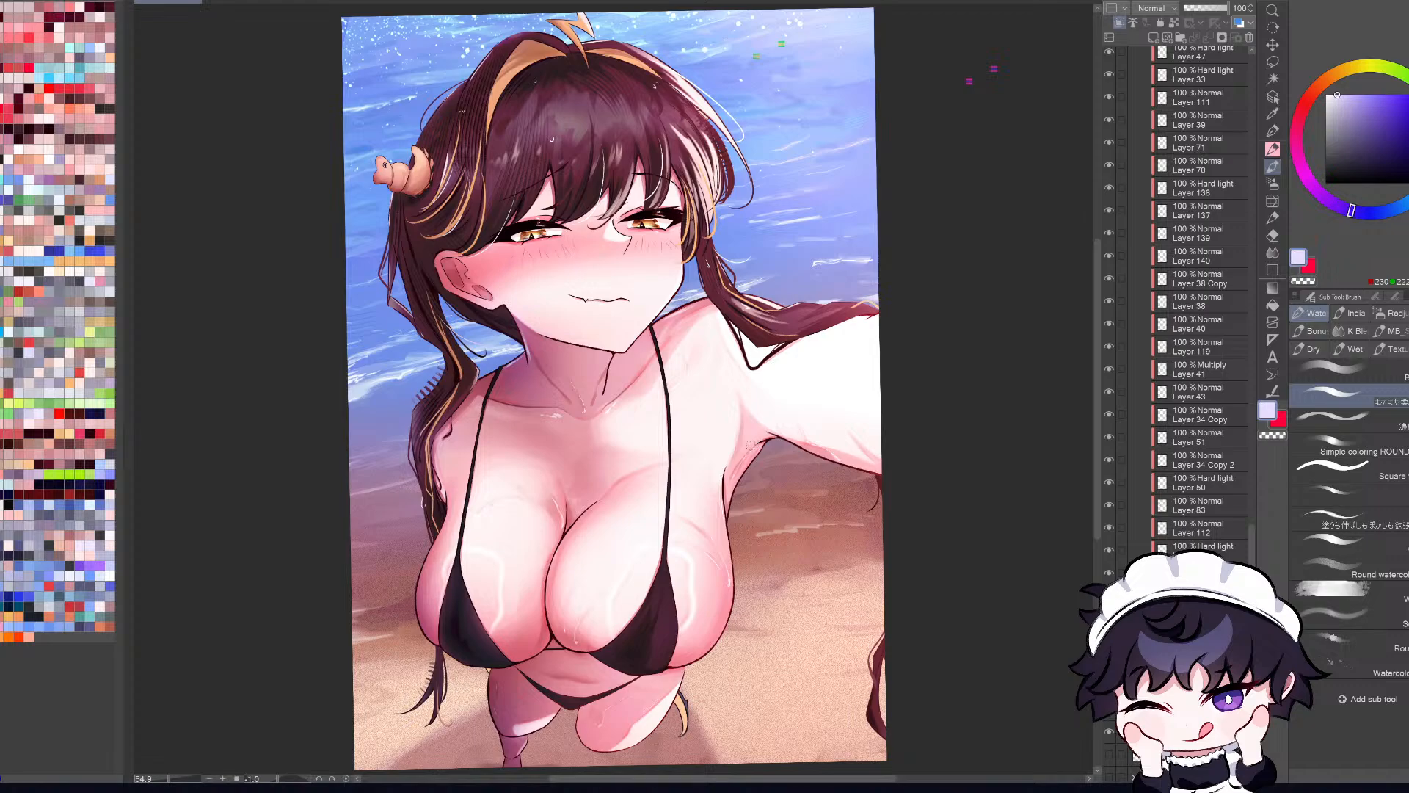
scroll(877, 422, "down", 1)
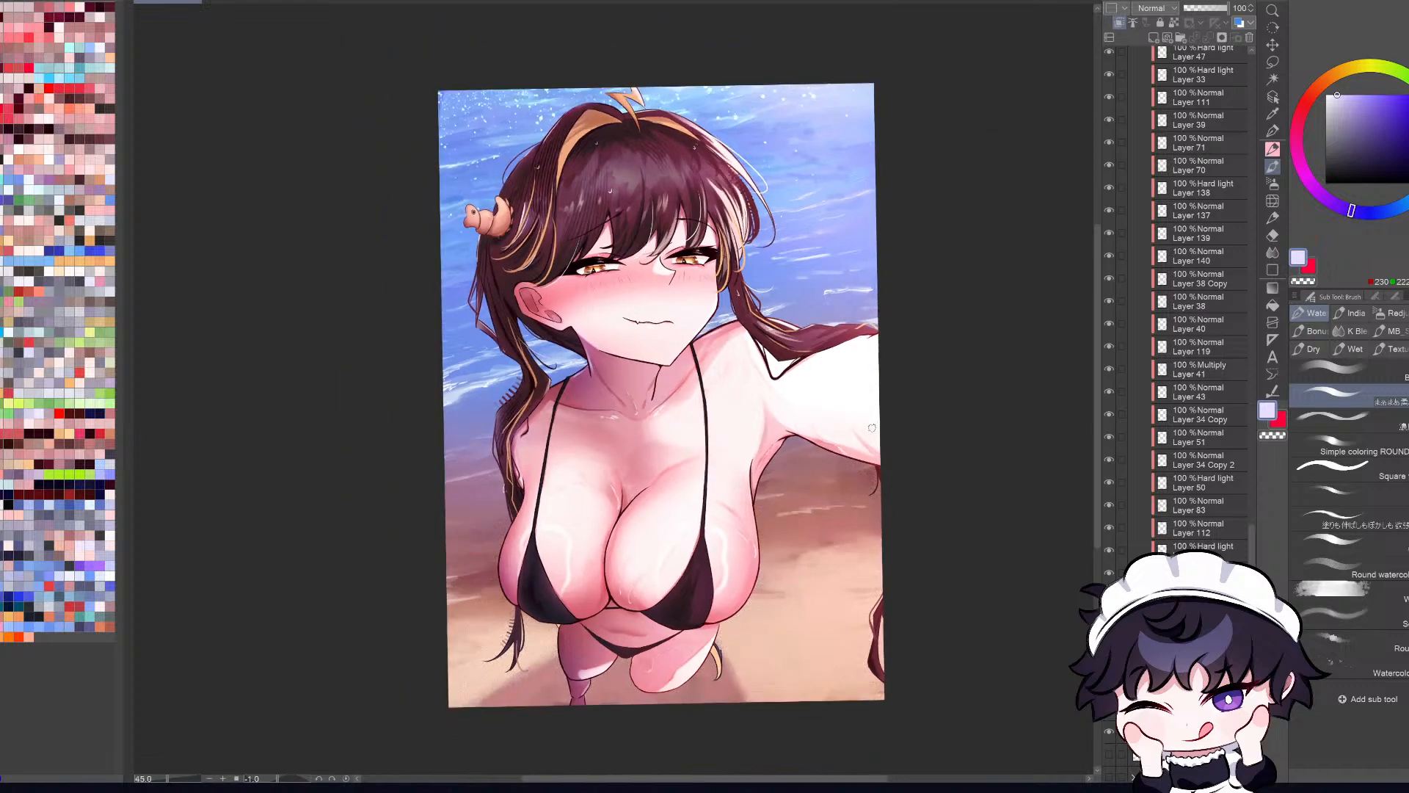
scroll(868, 430, "up", 1)
scroll(866, 433, "up", 1)
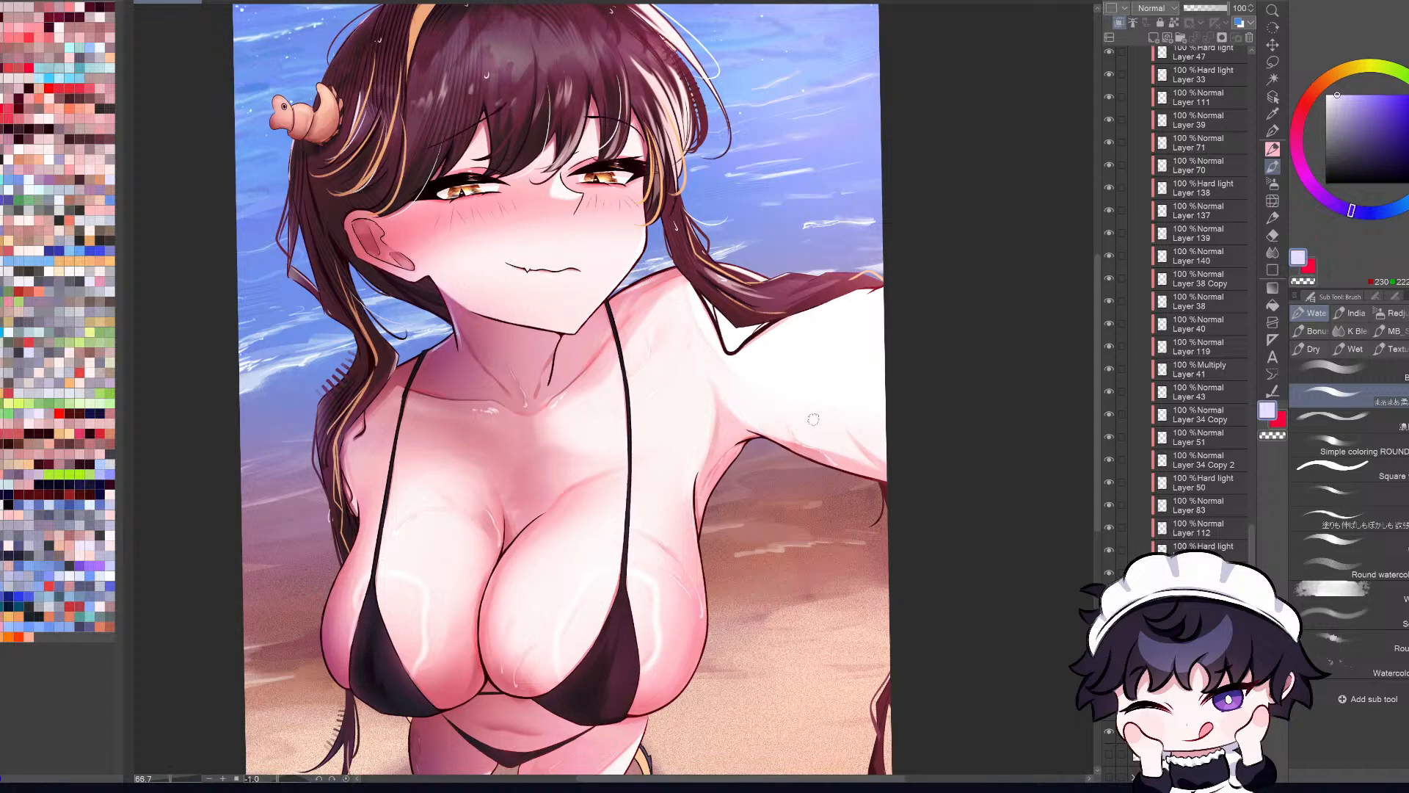
scroll(641, 422, "down", 4)
scroll(623, 490, "up", 2)
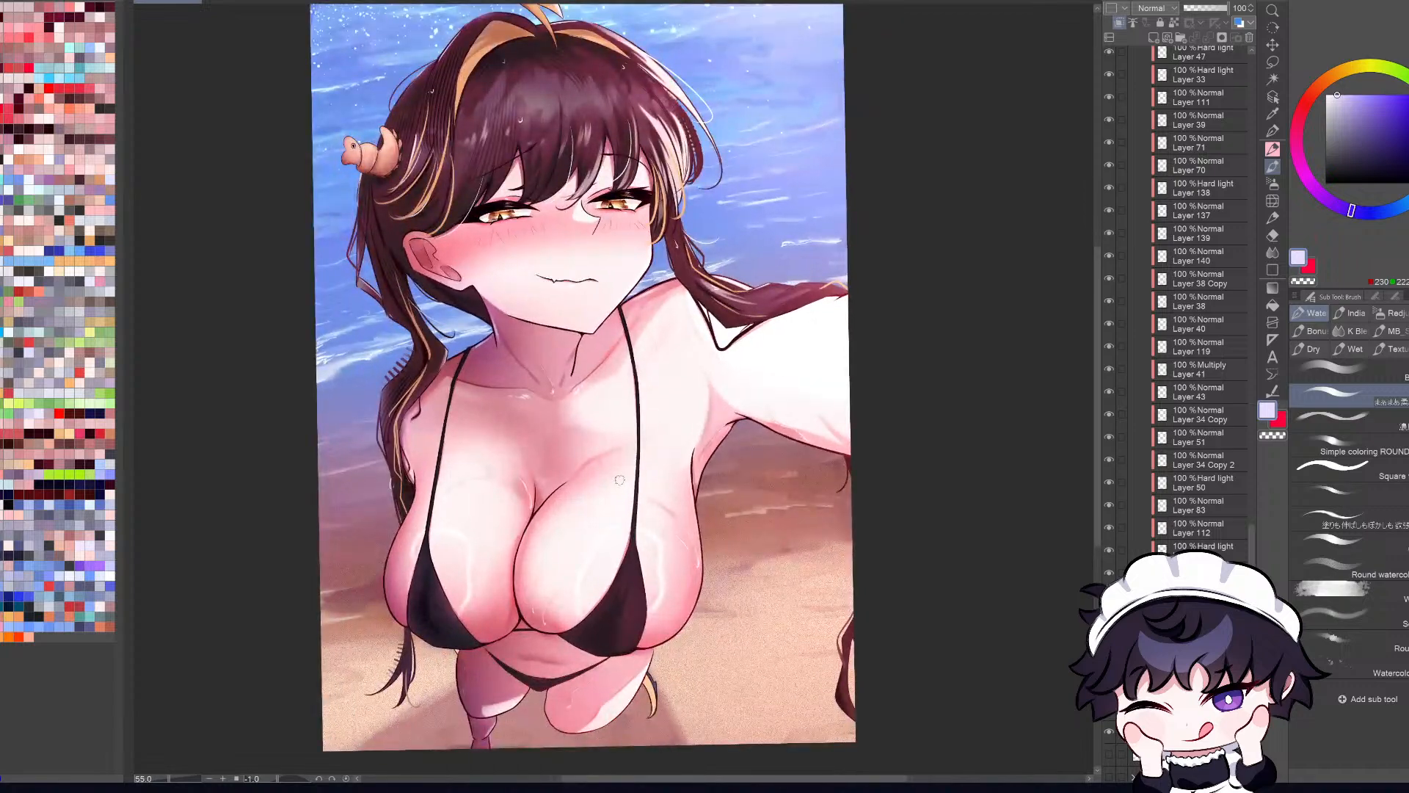
scroll(619, 480, "up", 1)
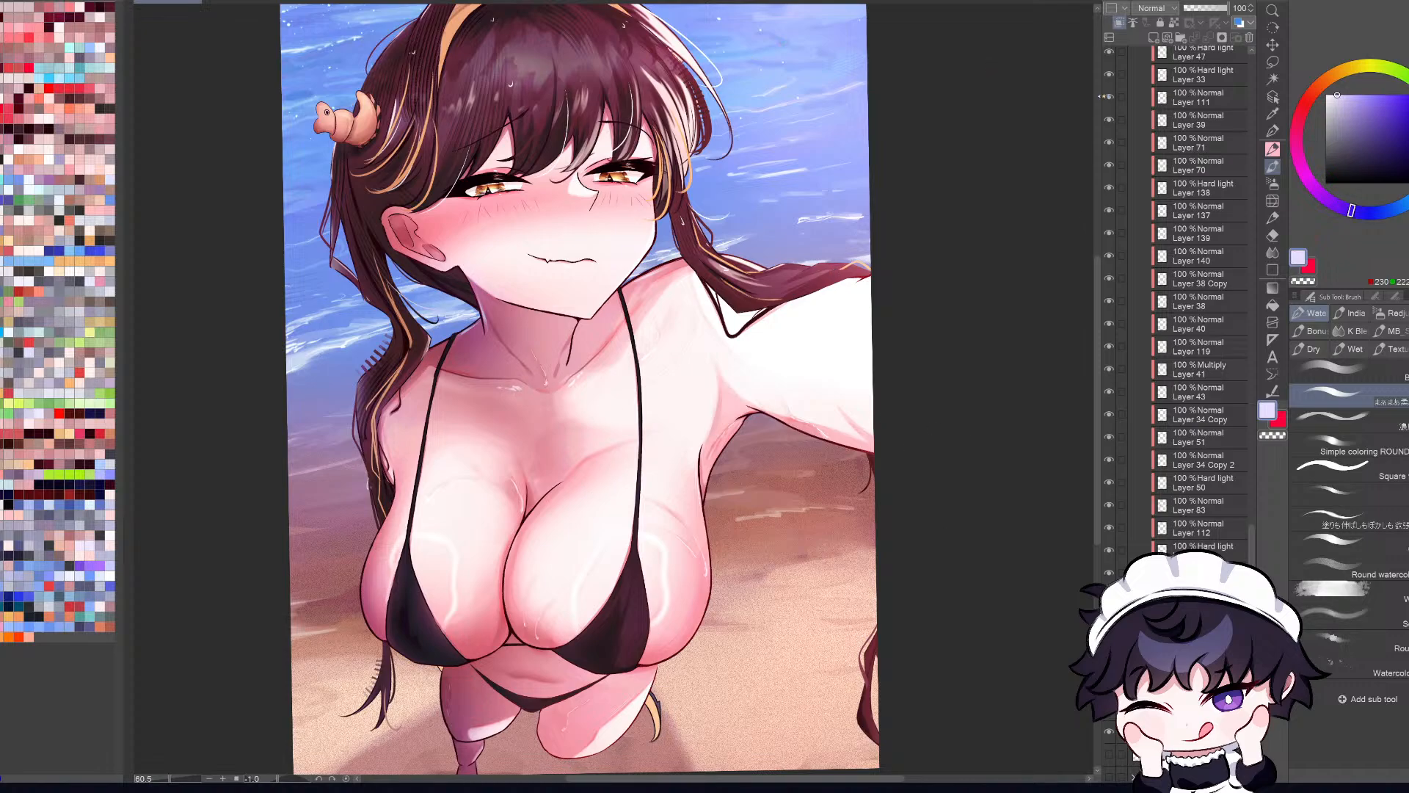
scroll(961, 514, "up", 2)
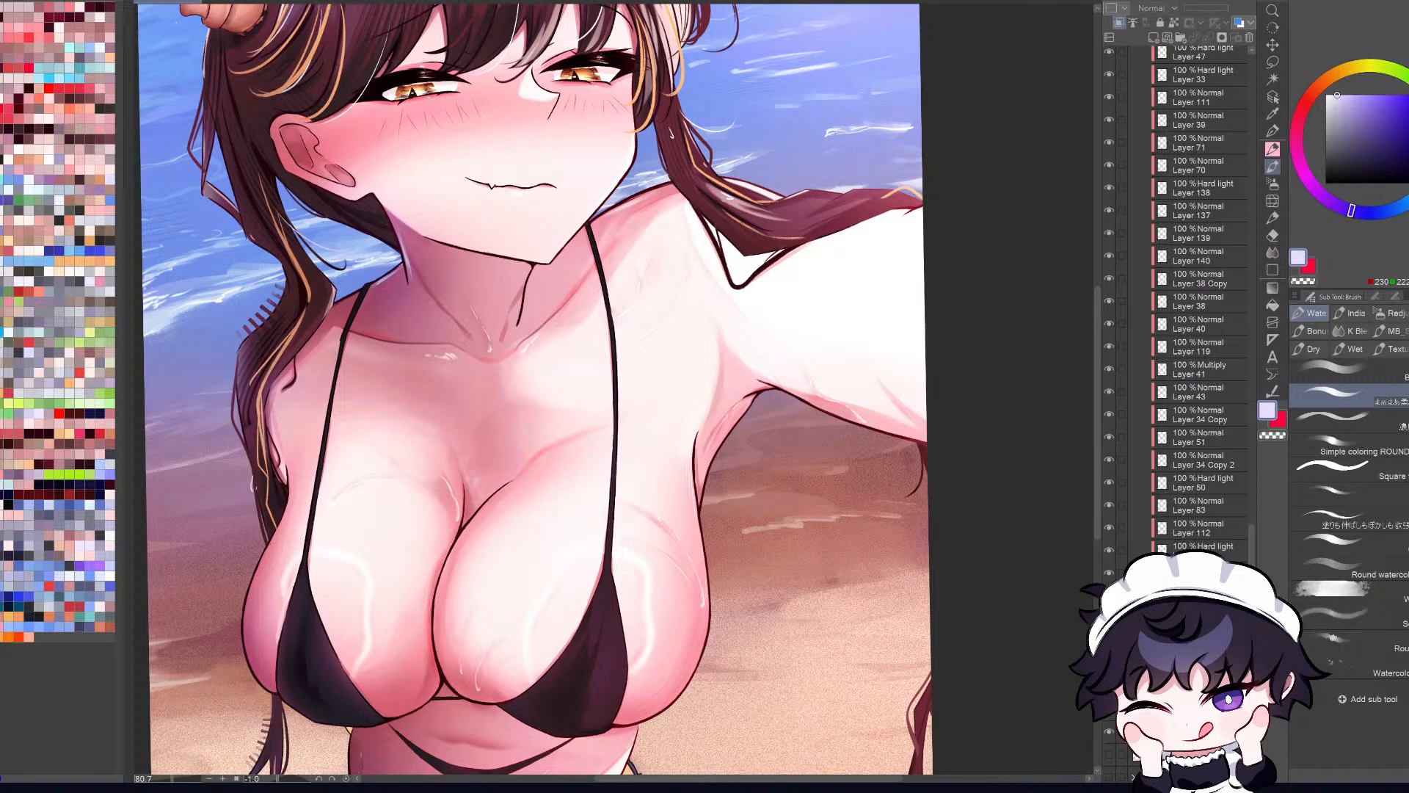
key("ctrl+minus")
key("ctrl+minus")
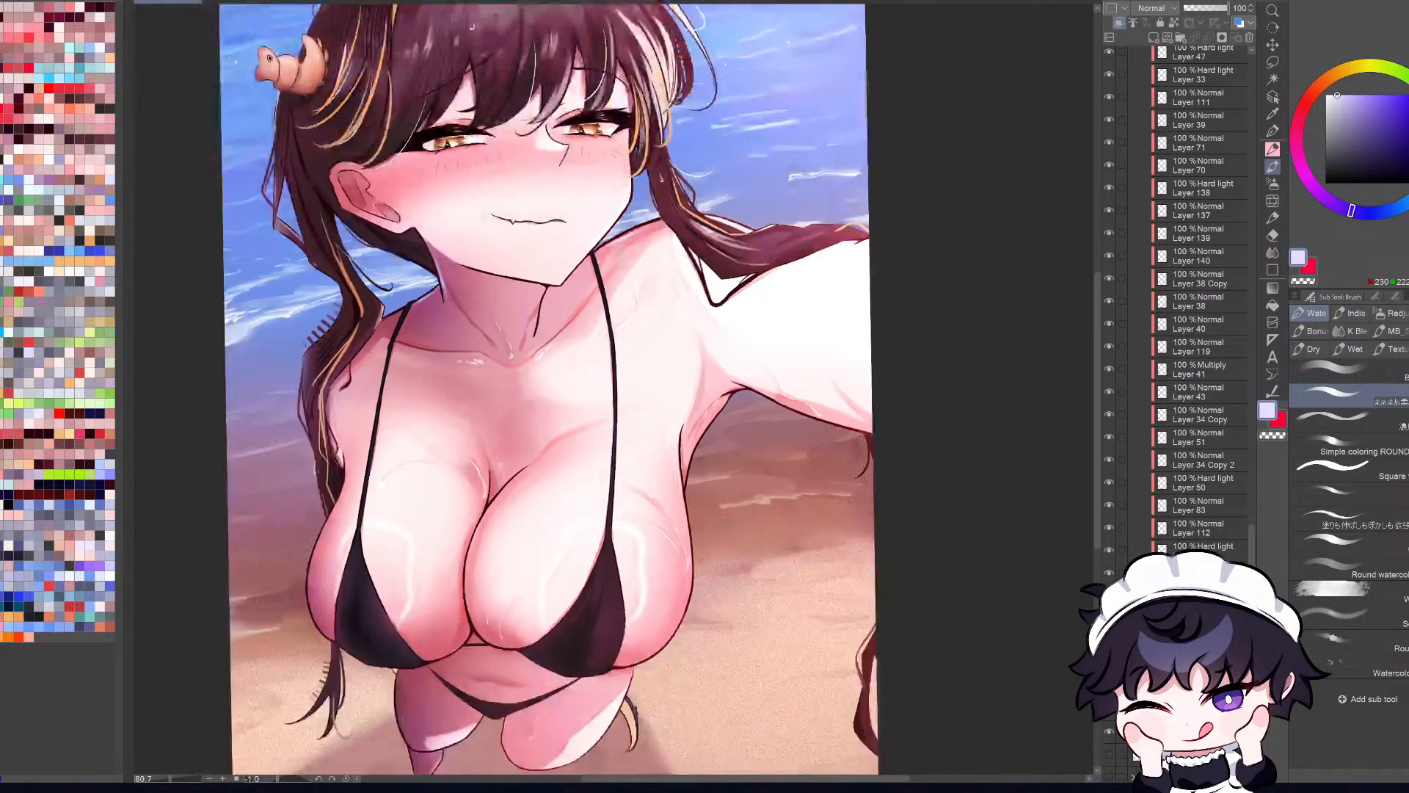
key("h")
Step: Set the clipped layer to Multiply and darken the golden hair tip behind the leg with a dusty pink
left_click(1341, 113)
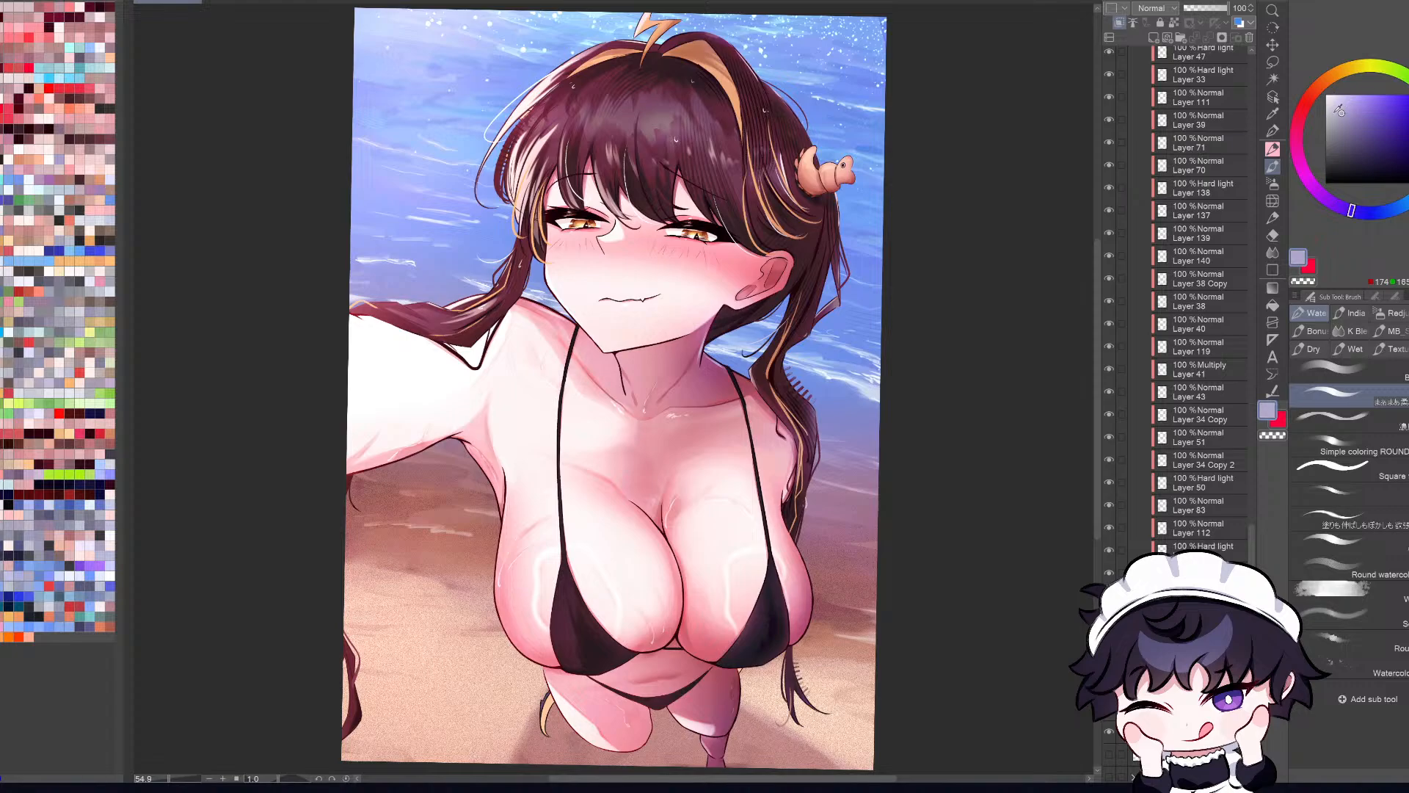
left_click(1301, 114)
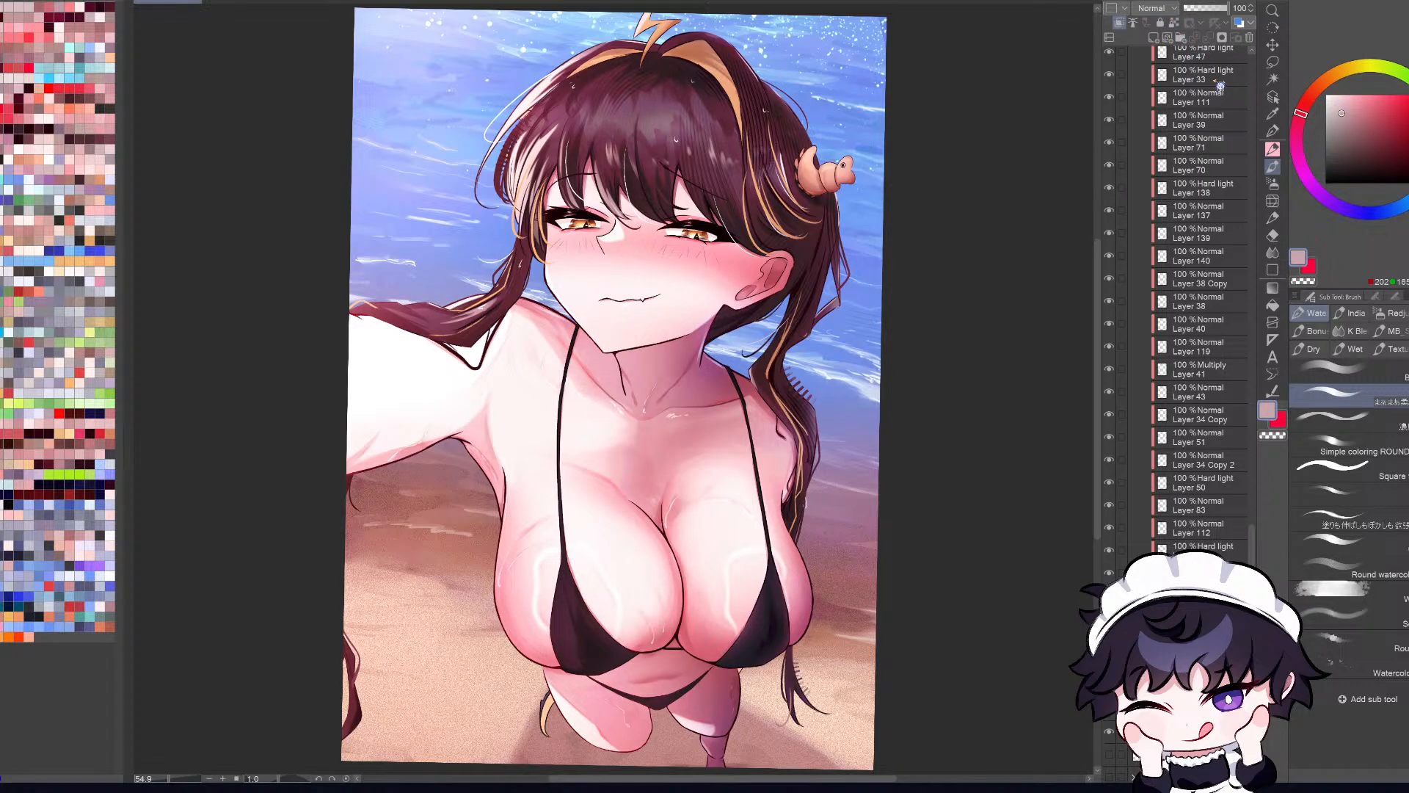
key("b")
key("b")
key("shift+alt+m")
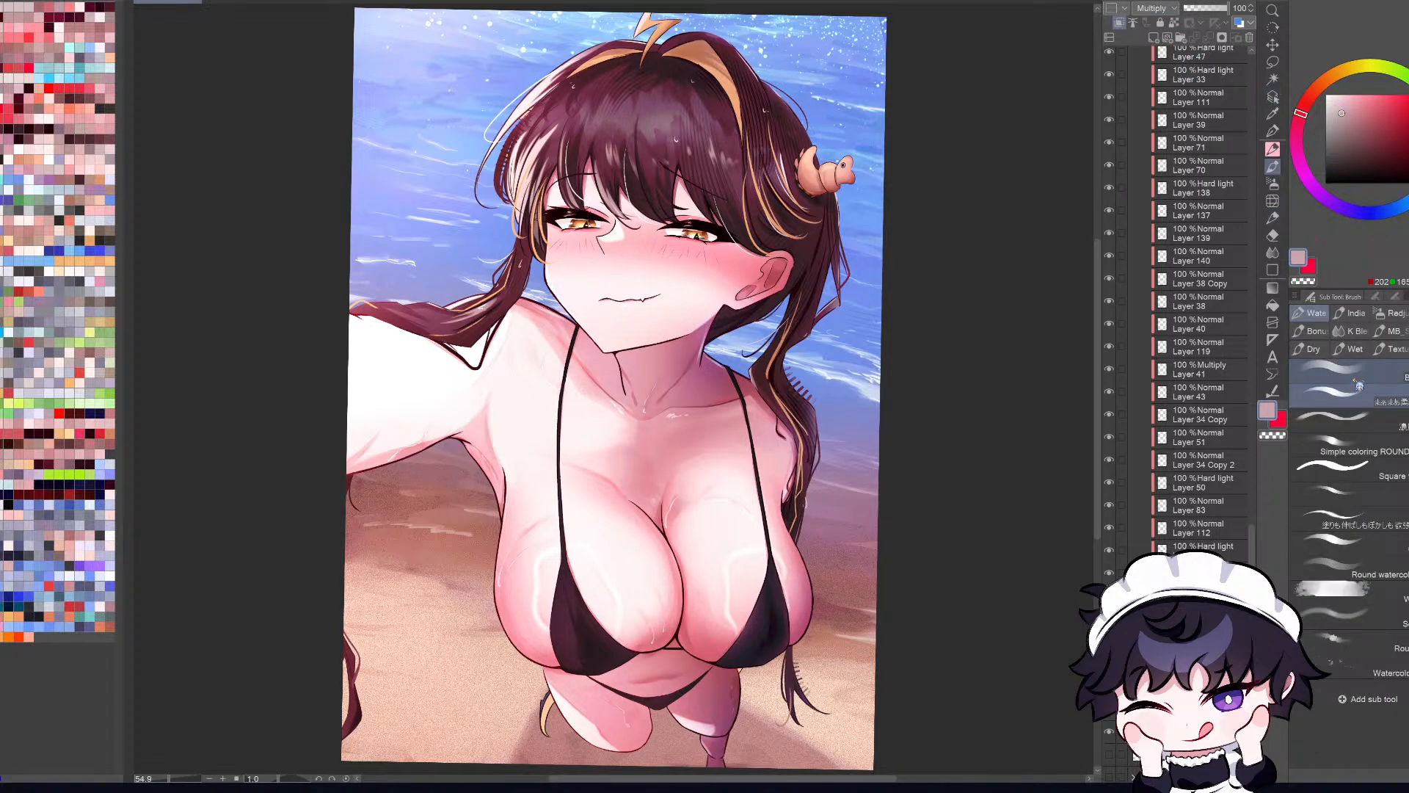
key("b")
left_click_drag(547, 706, 574, 721)
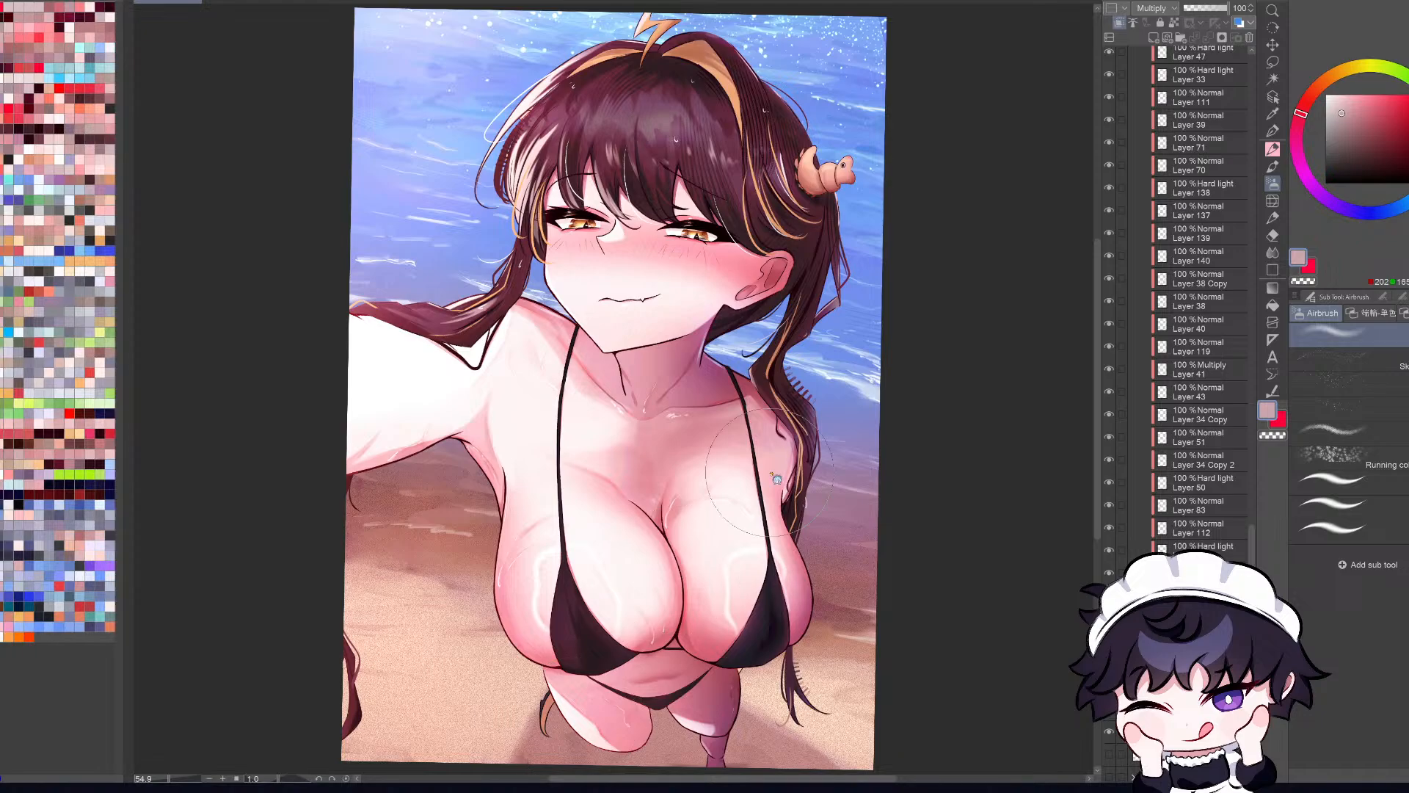
Step: Try magenta, red and blue-violet hues for the hair tip's shading, settle on dusty pink and compare mirrored and normal views
left_click(1311, 180)
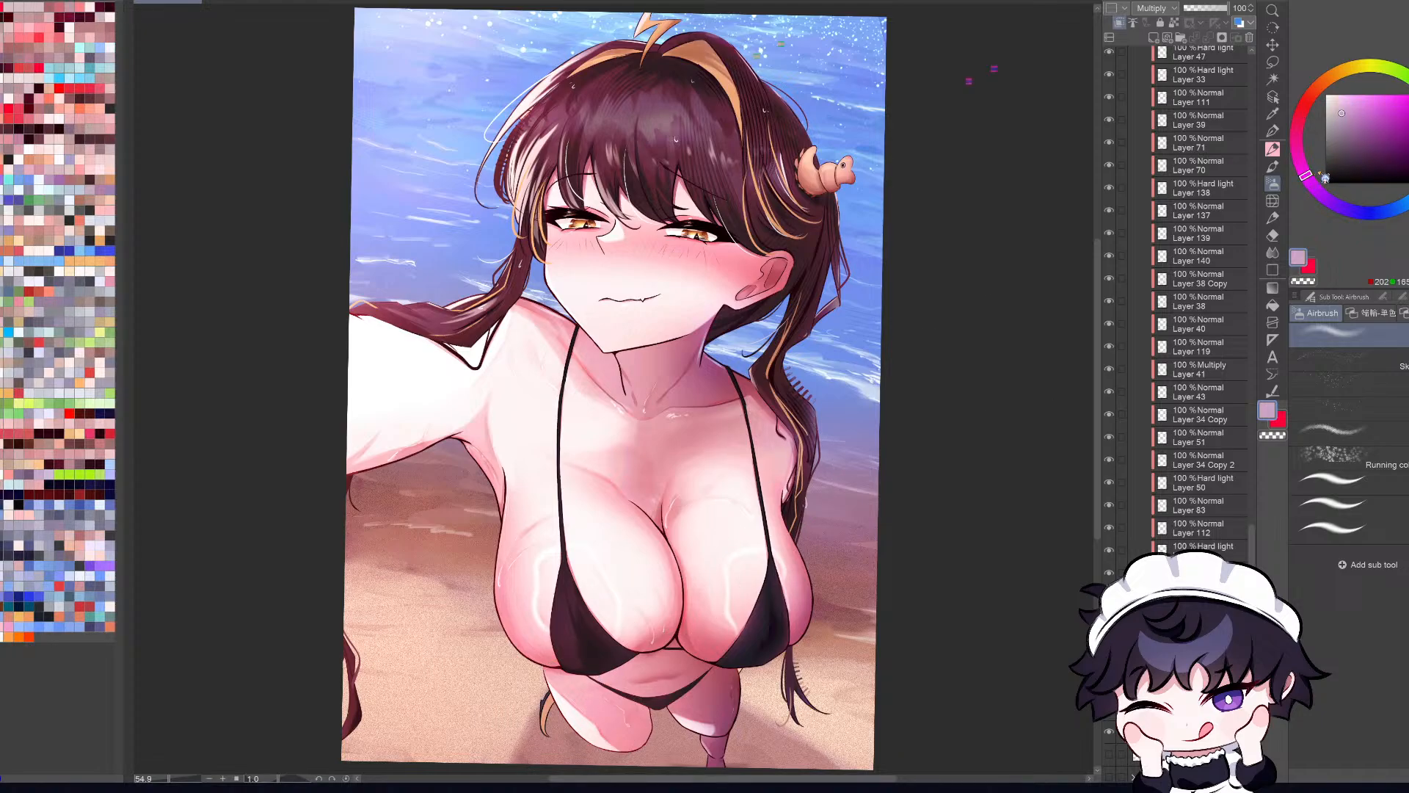
left_click(1305, 105)
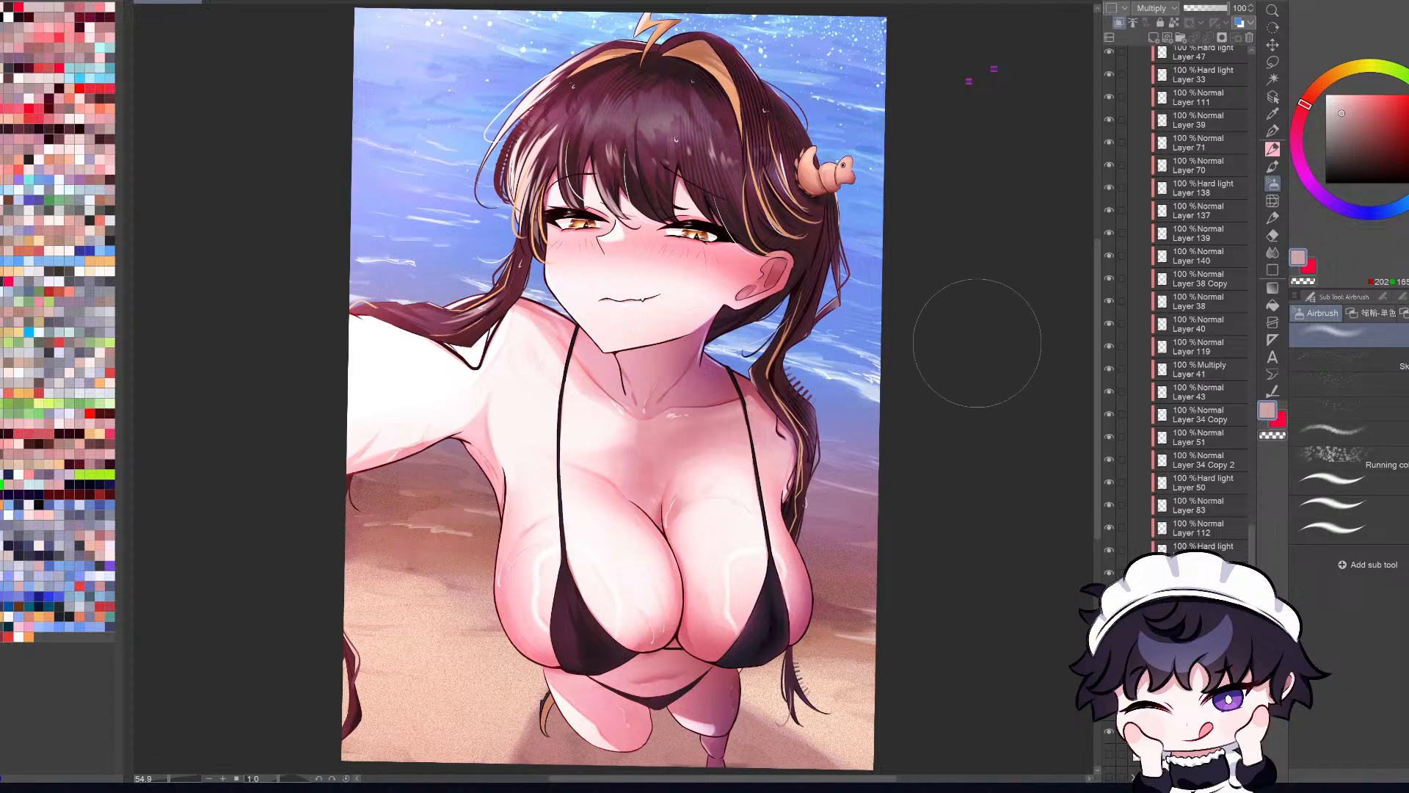
left_click(1354, 210)
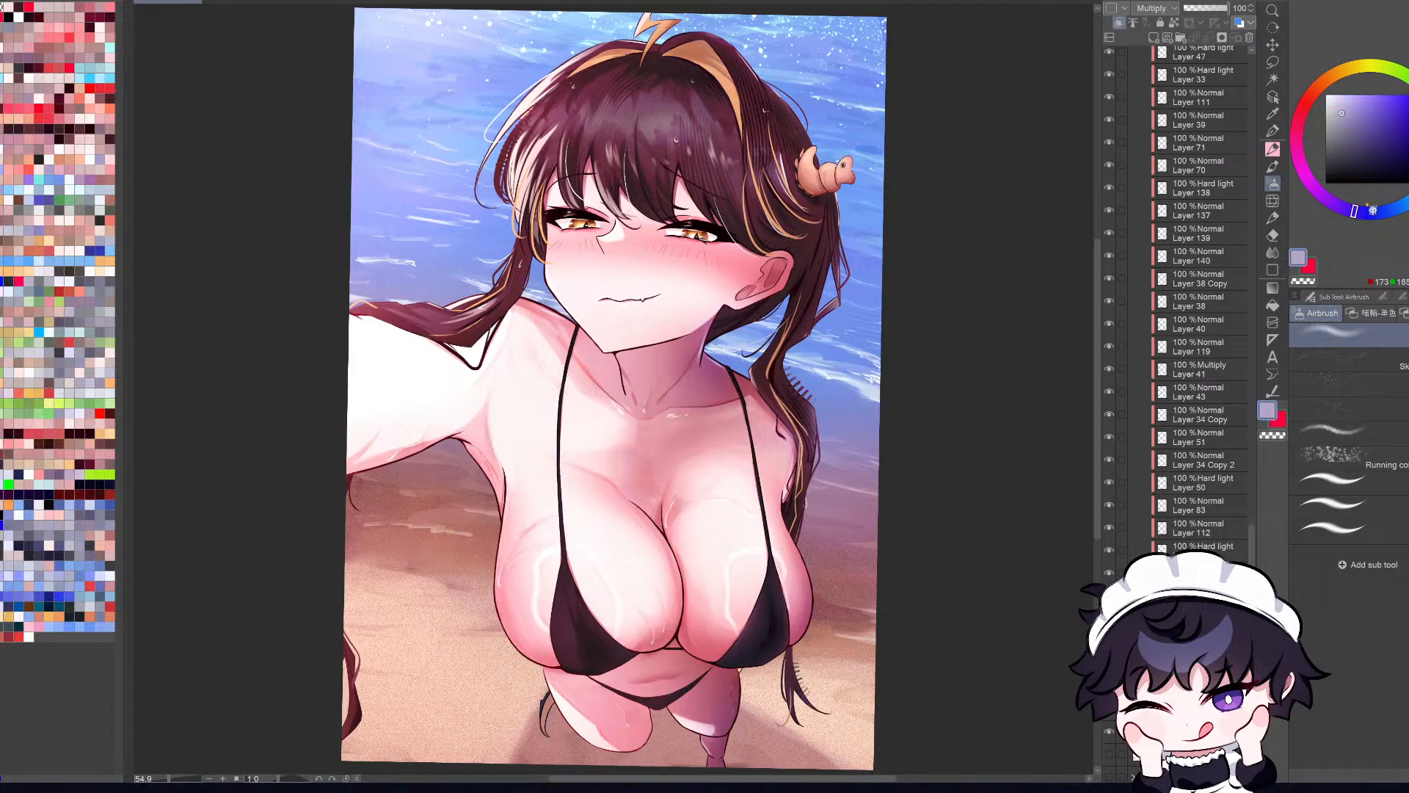
left_click(1300, 165)
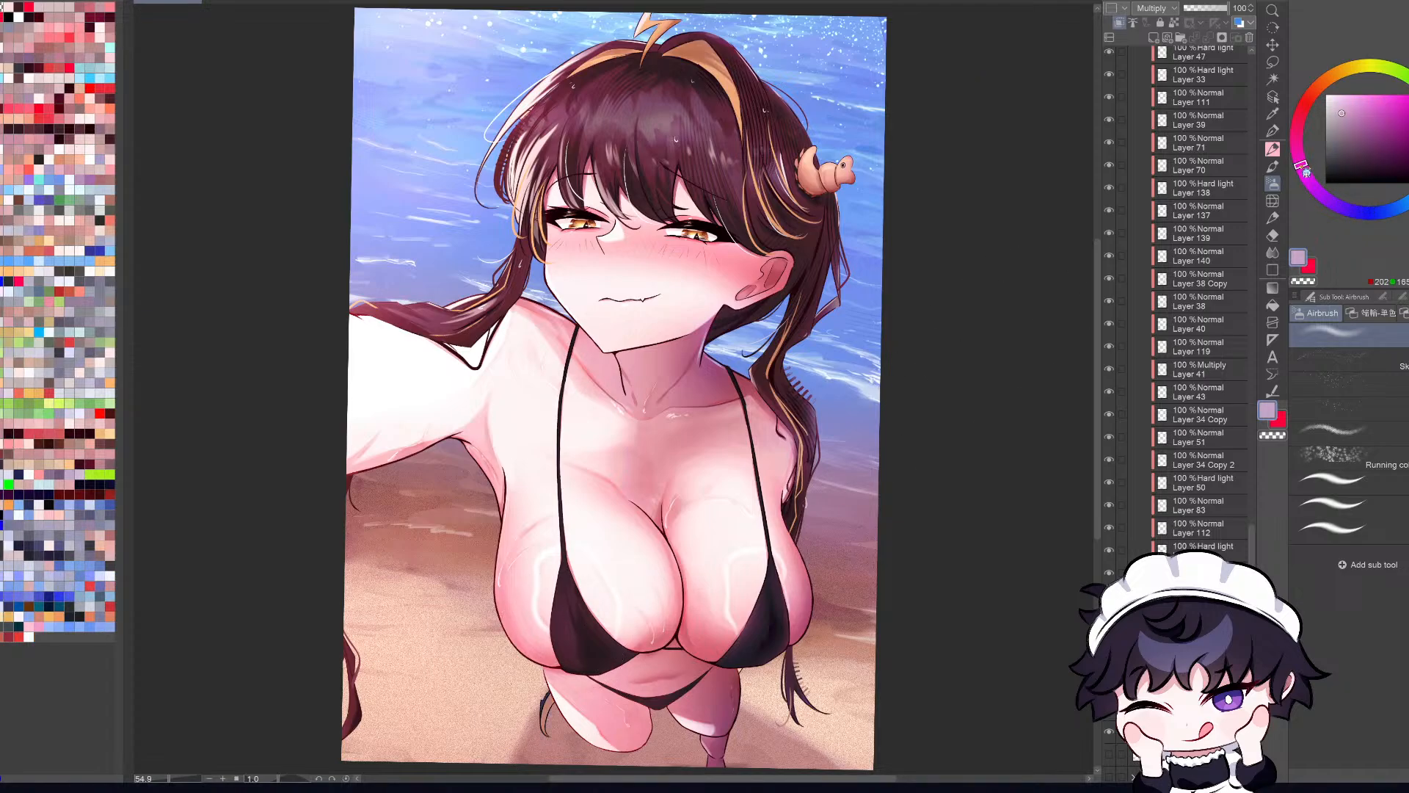
left_click(1299, 122)
key("h")
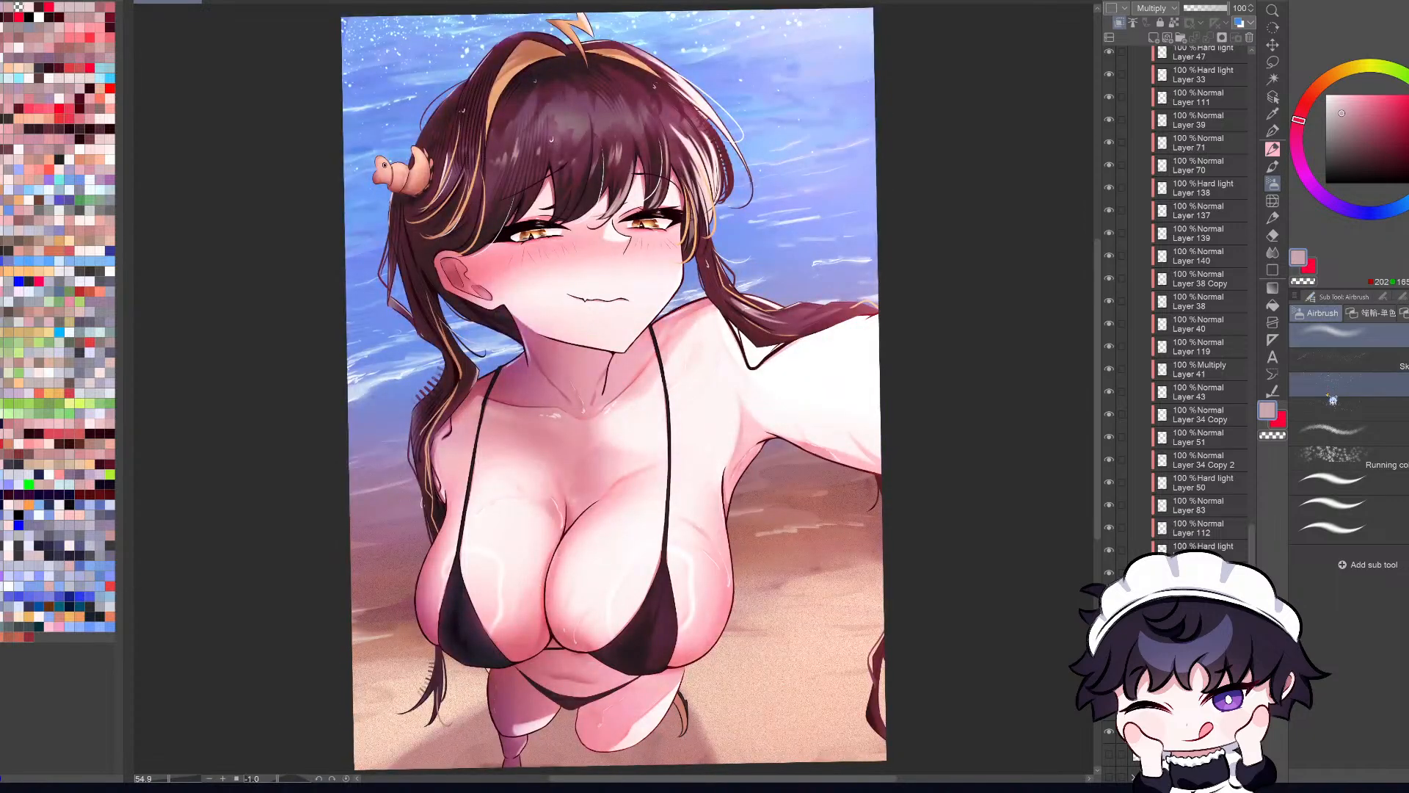
key("h")
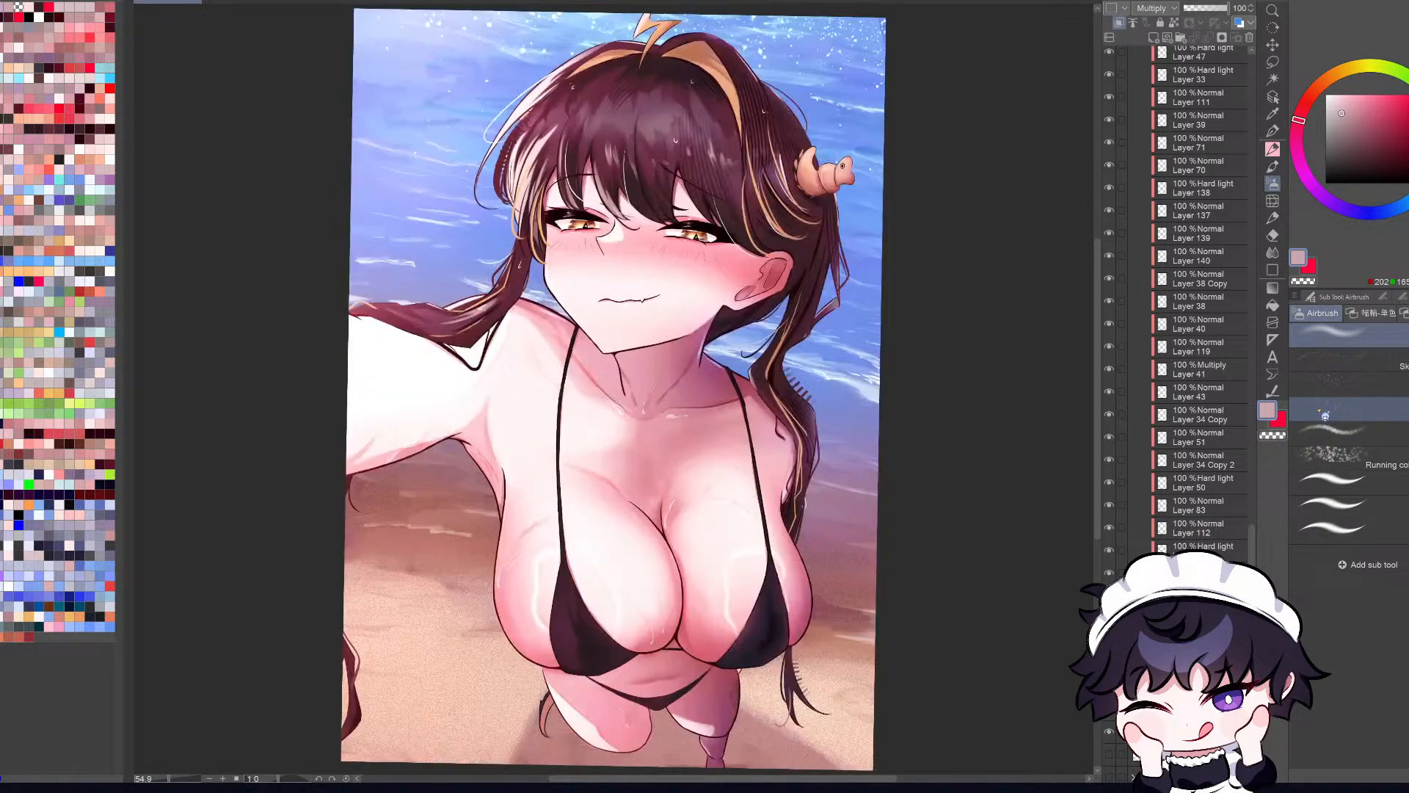
key("h")
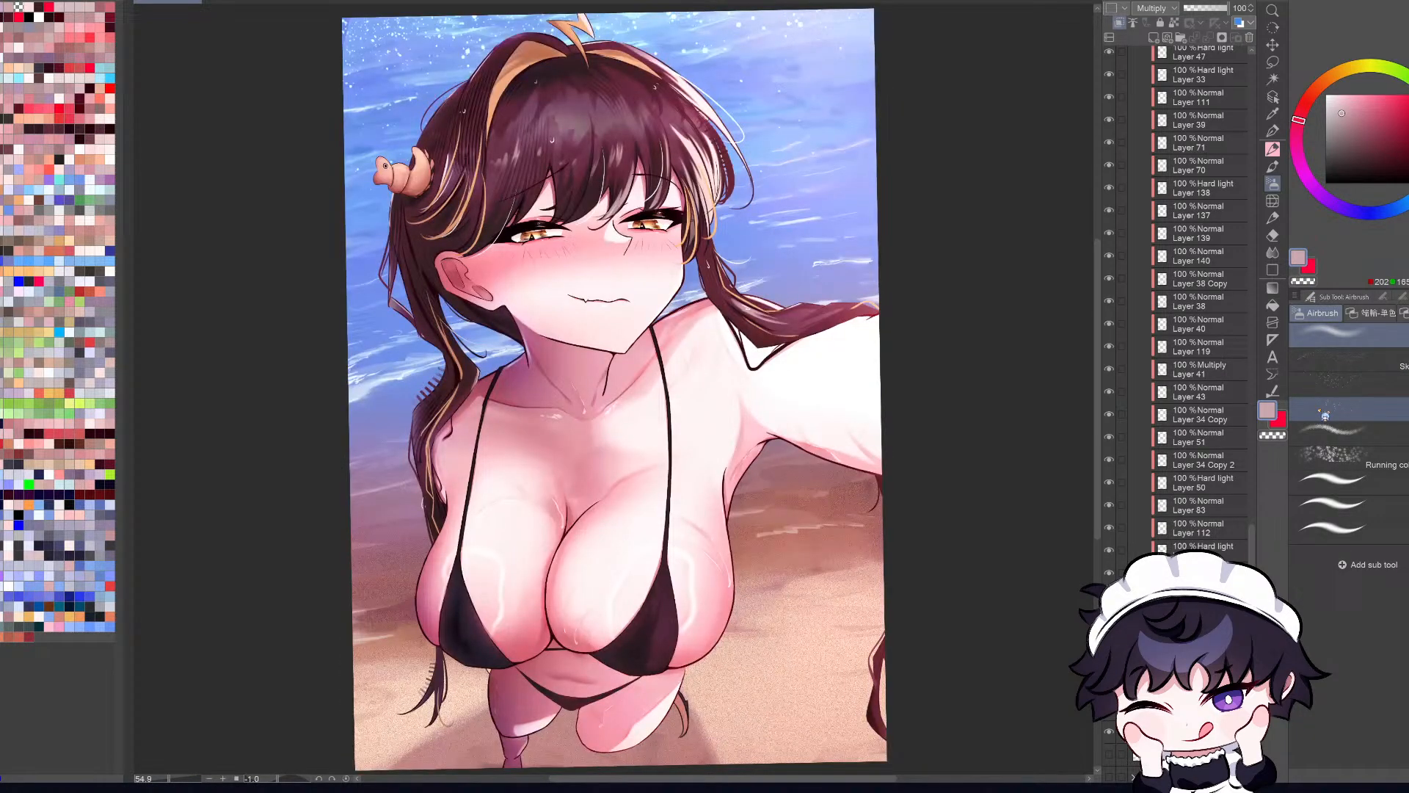
key("h")
left_click(1272, 98)
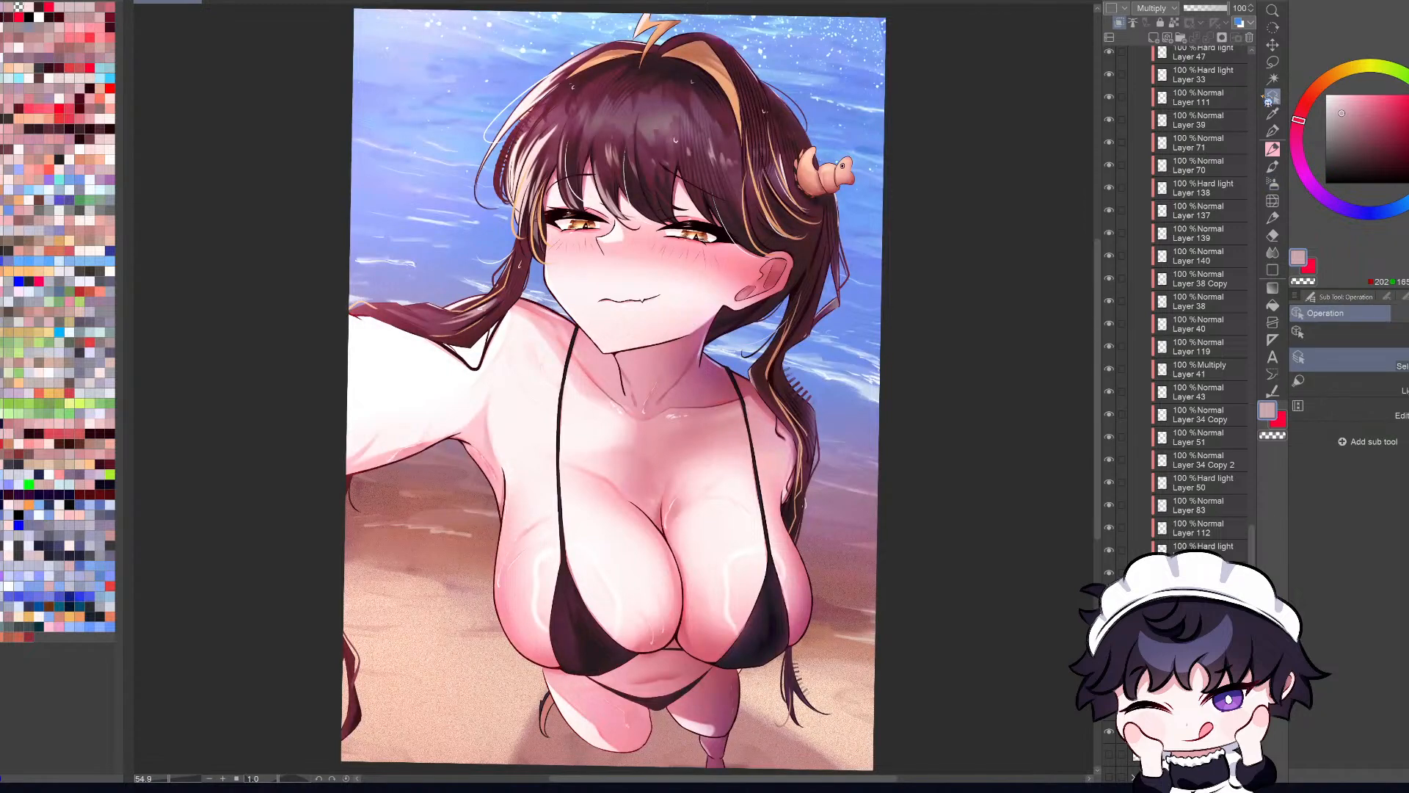
Step: Check which layer holds the shoulder section of the bikini strap and select Layer 18
scroll(745, 403, "up", 3)
scroll(747, 401, "up", 1)
left_click(746, 402)
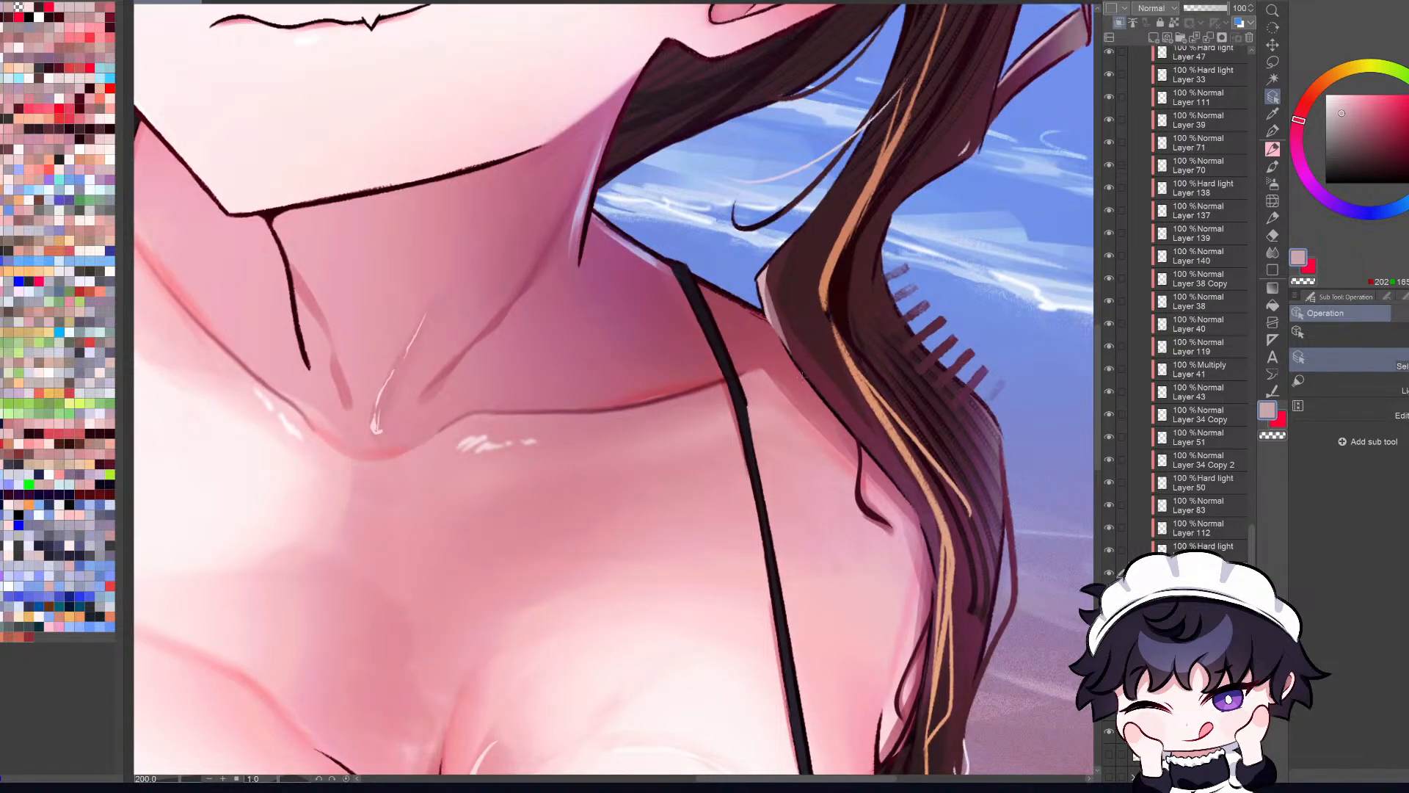
left_click(1110, 573)
left_click(1110, 573)
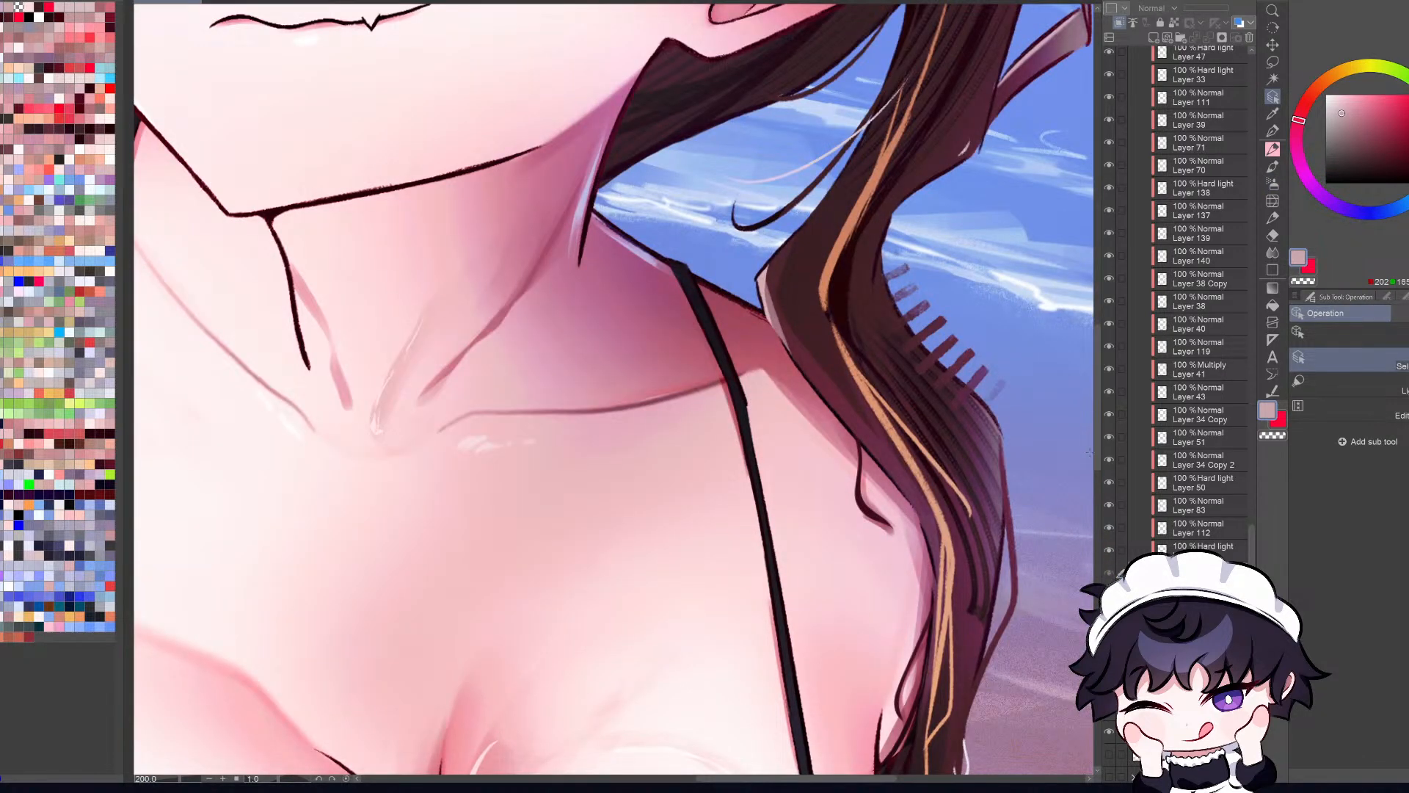
scroll(749, 400, "up", 2)
left_click(747, 400)
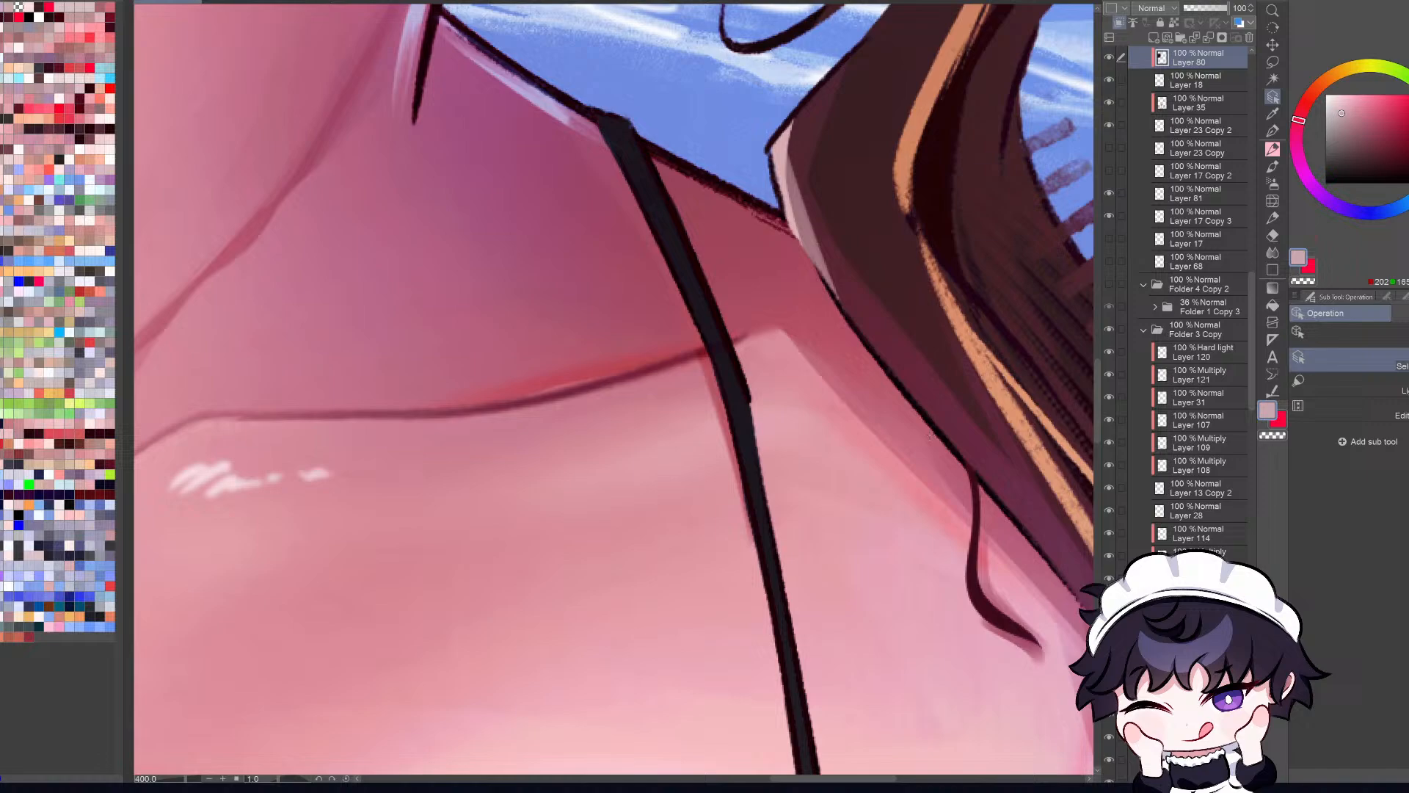
left_click(1120, 85)
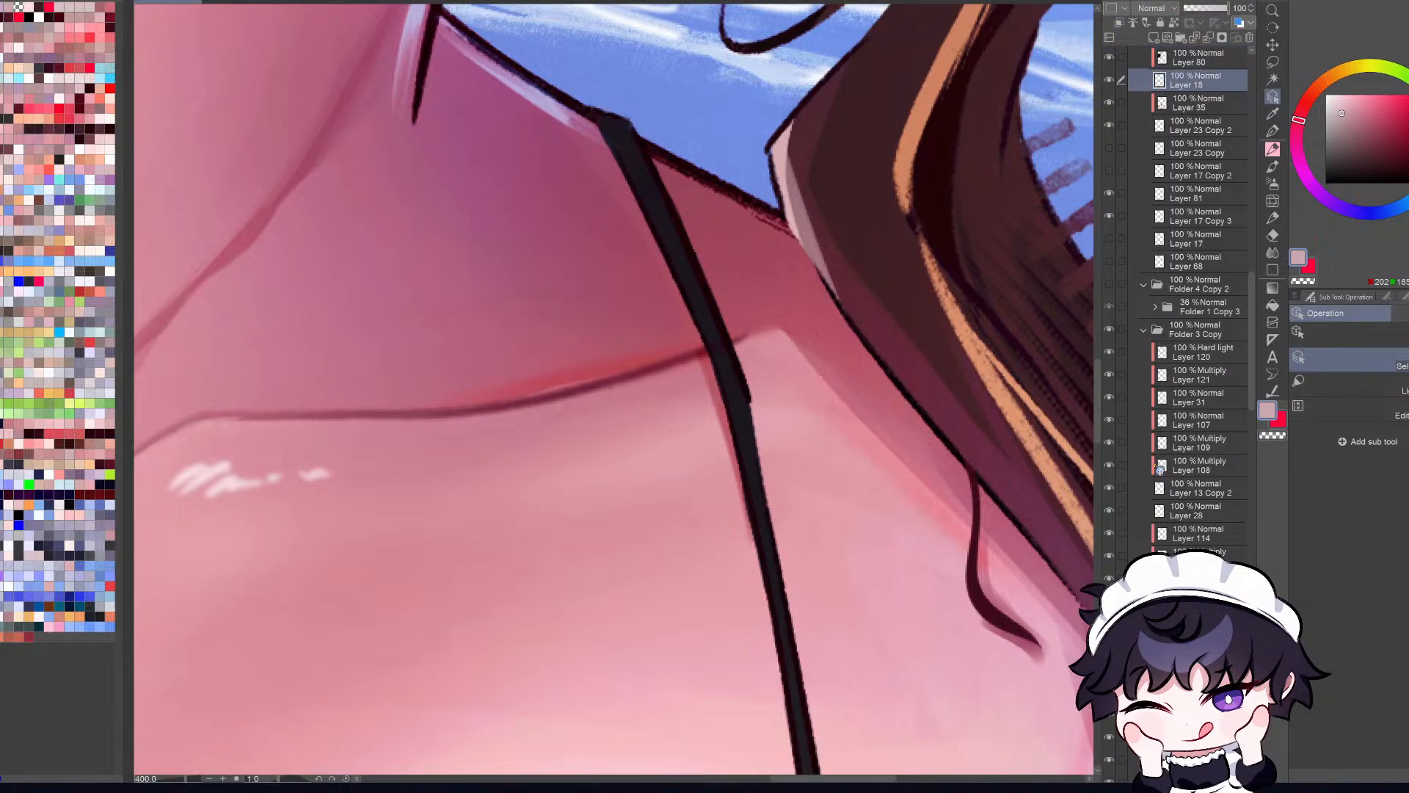
Step: Sample the strap's black and smooth the kink in its edge below the collarbone with pen strokes
left_click(1272, 114)
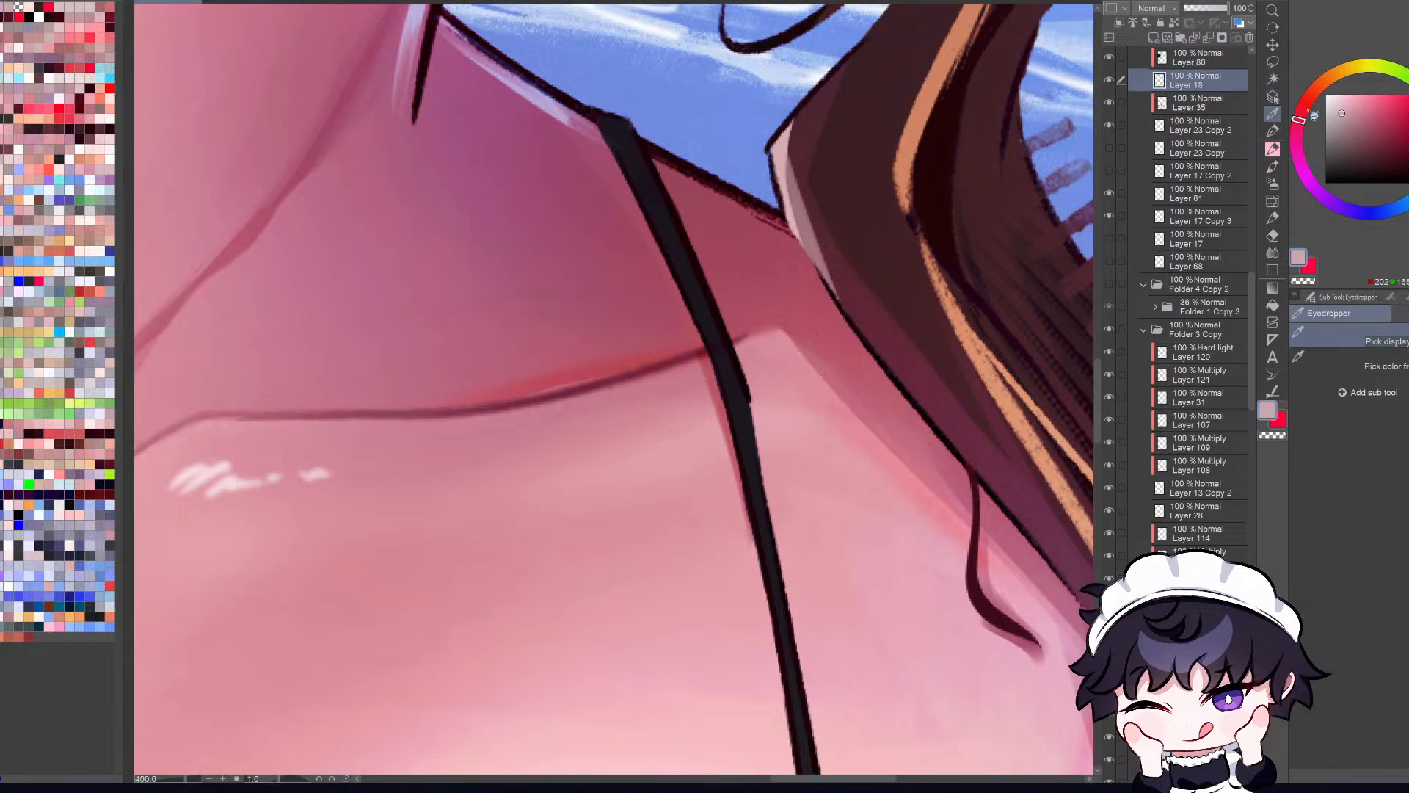
left_click(752, 416)
key("p")
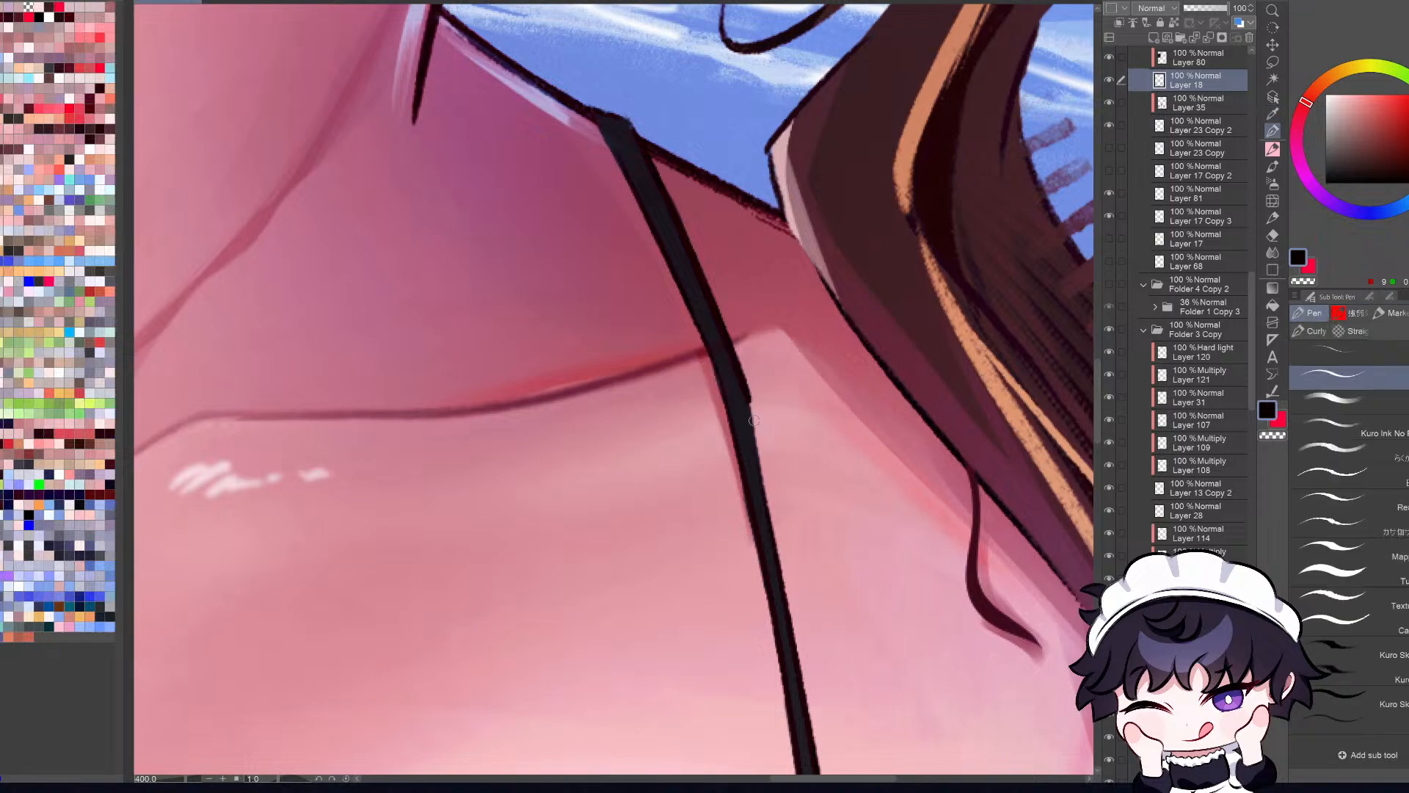
left_click_drag(748, 391, 760, 475)
key("ctrl+z")
key("ctrl+z")
left_click_drag(748, 393, 762, 490)
key("ctrl+z")
left_click_drag(754, 433, 768, 523)
key("ctrl+0")
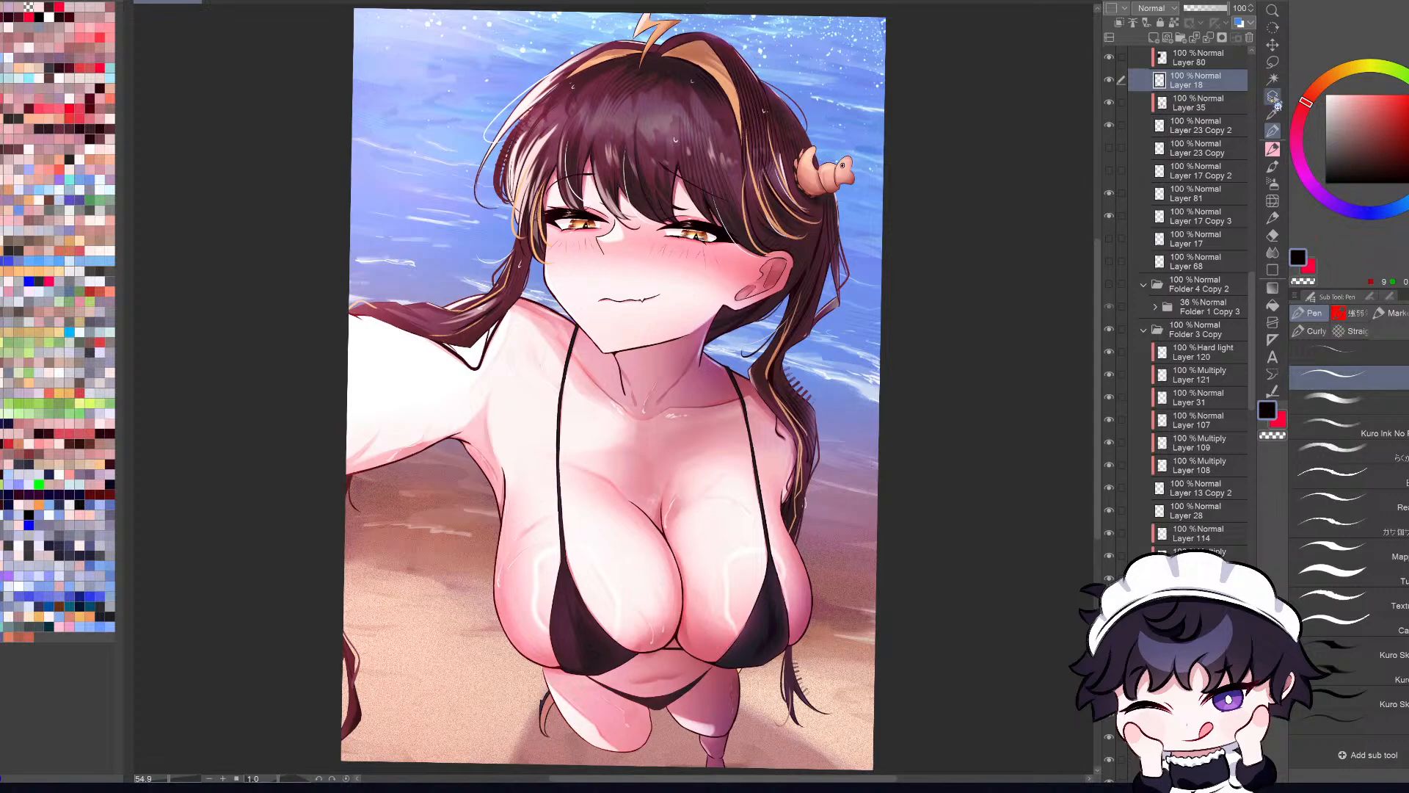
Step: Select the bikini's Multiply shading layer, sample its dark purple and choose a watercolor brush
left_click(1273, 97)
key("h")
left_click(851, 440)
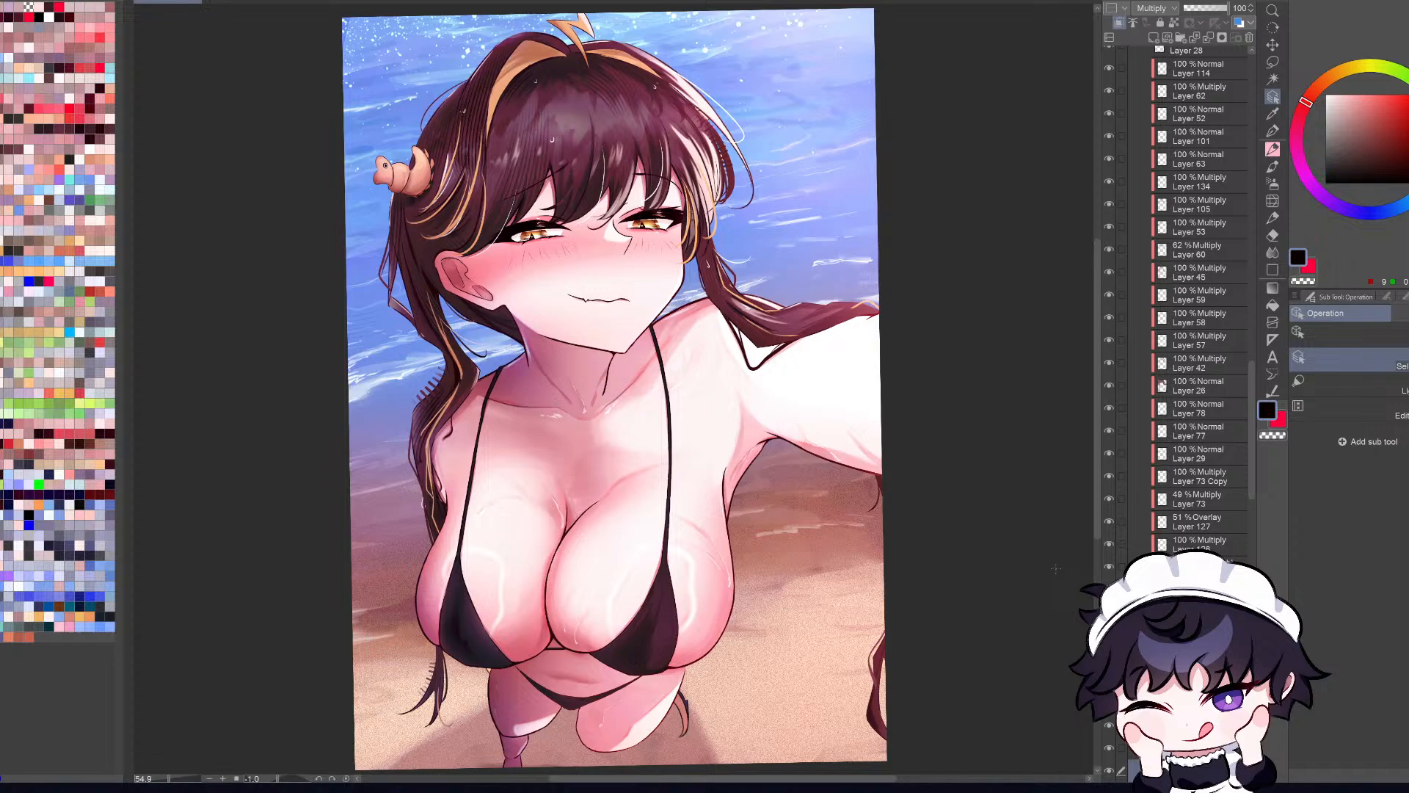
left_click(602, 624, "alt")
key("b")
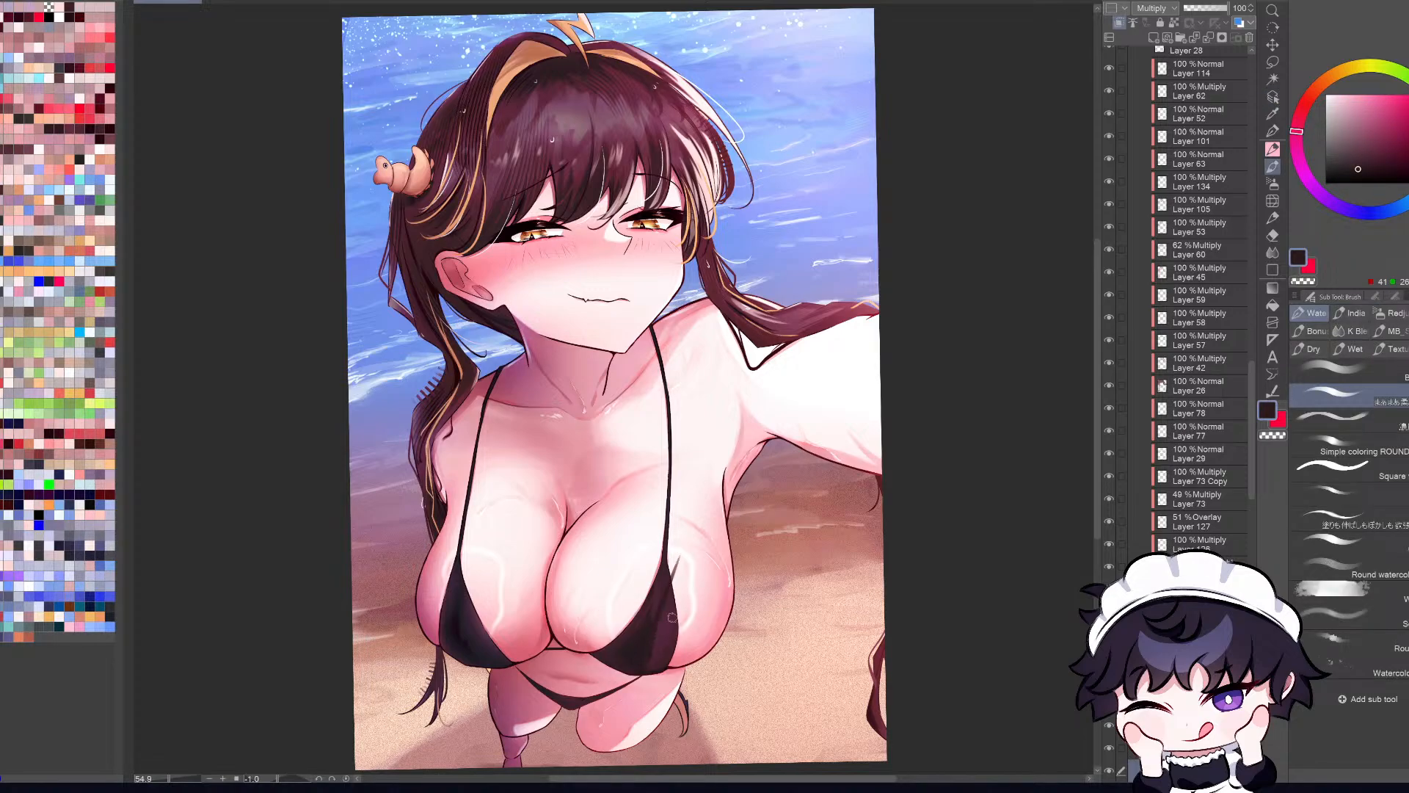
left_click(1348, 372)
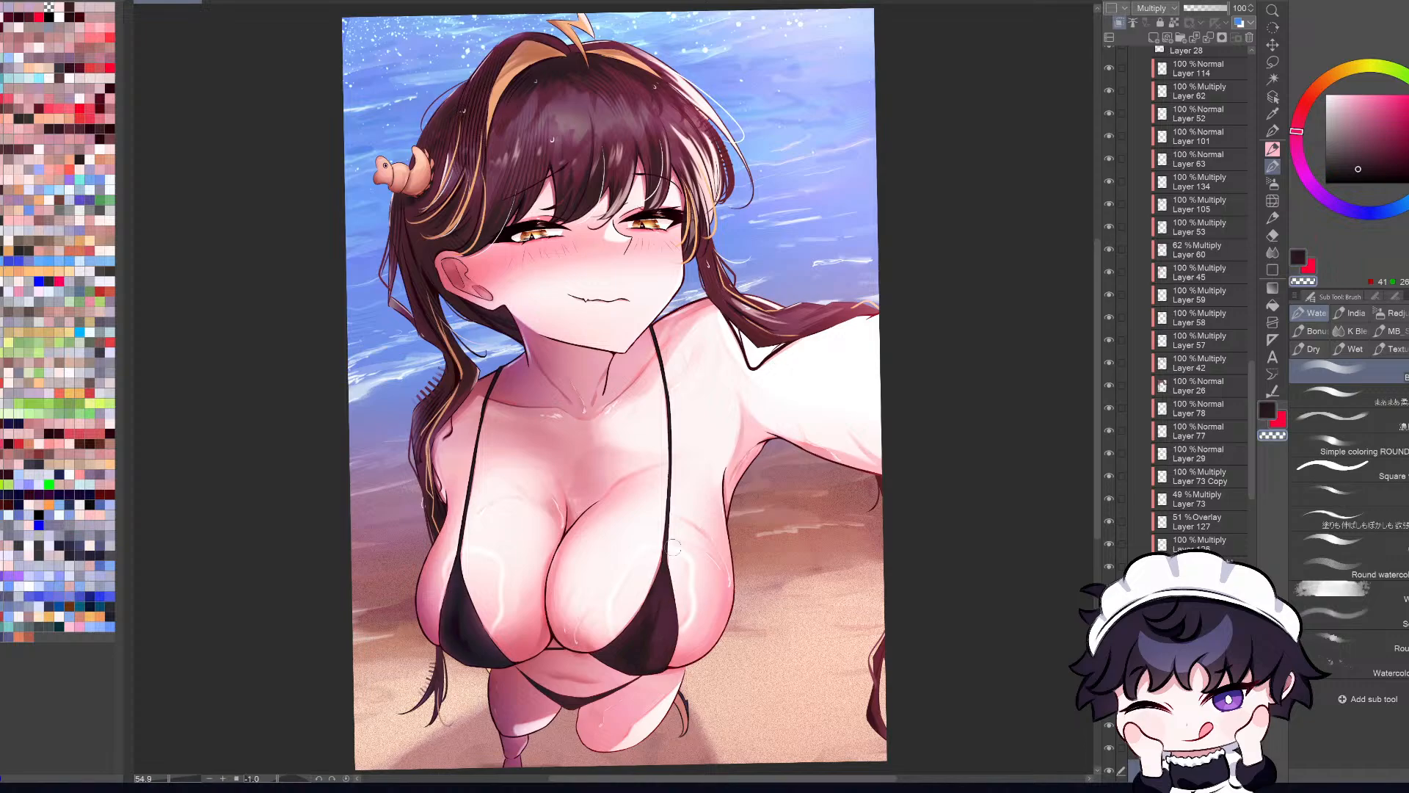
Step: Compare the bikini shading in mirrored and normal views, then load Layer 49's pixels as a selection
key("c")
key("h")
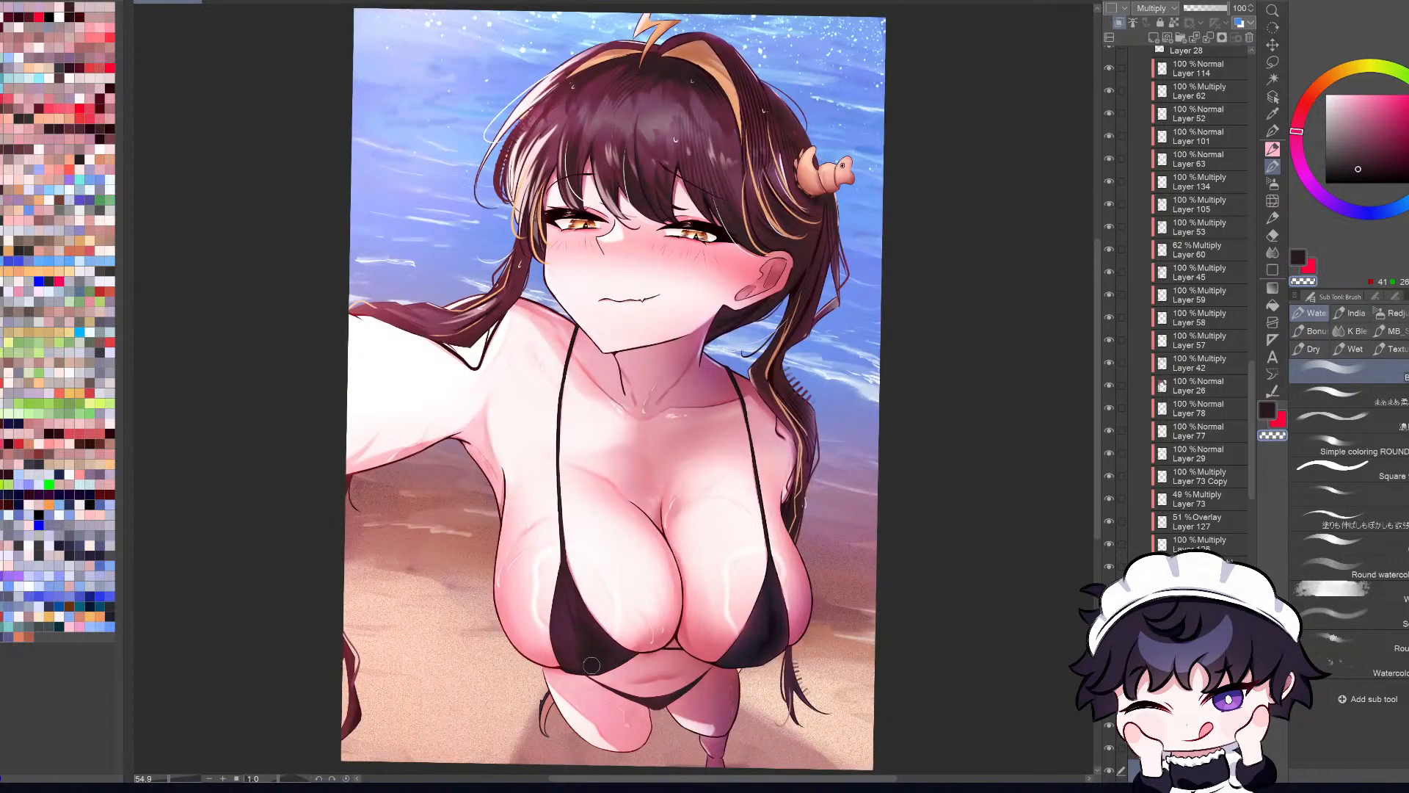
key("h")
key("c")
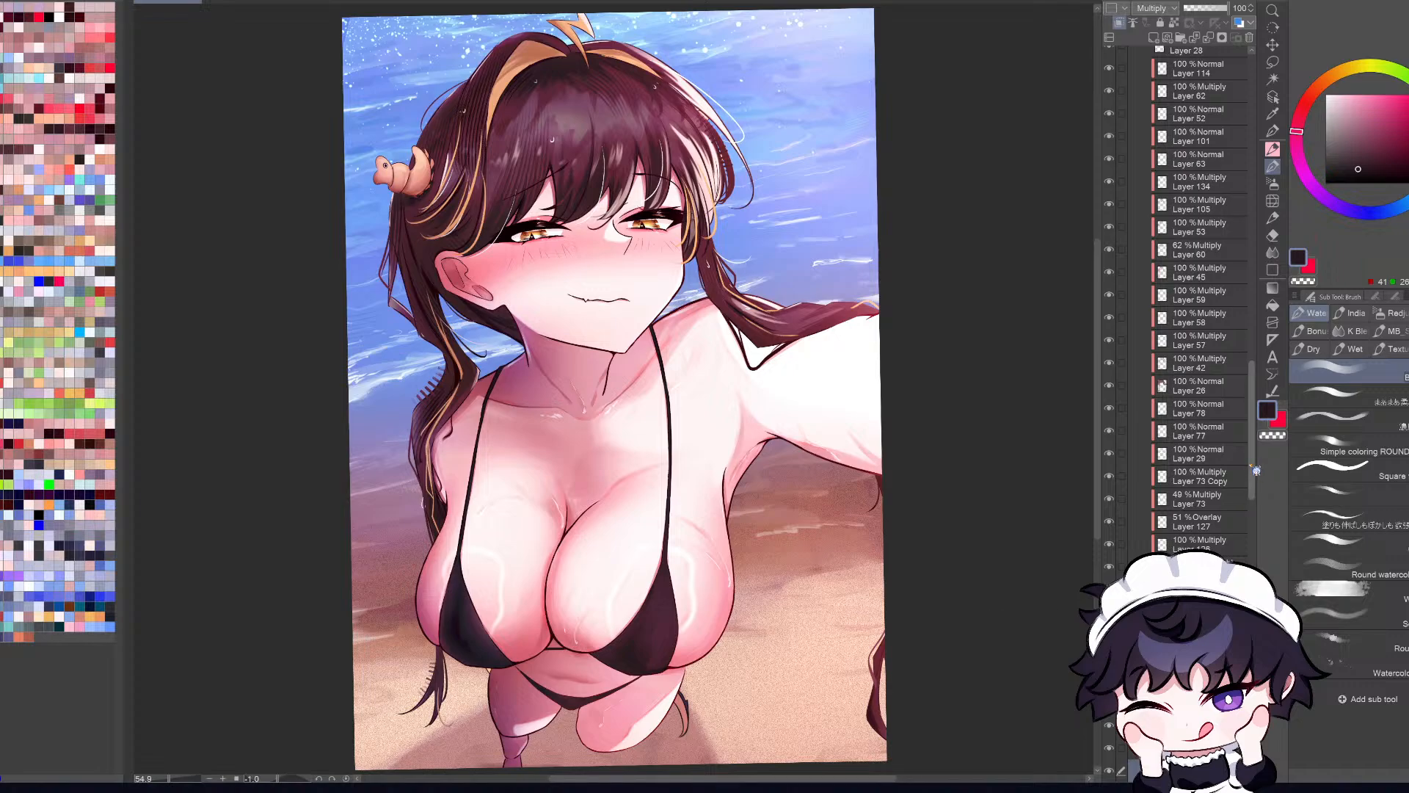
left_click_drag(1252, 475, 1253, 521)
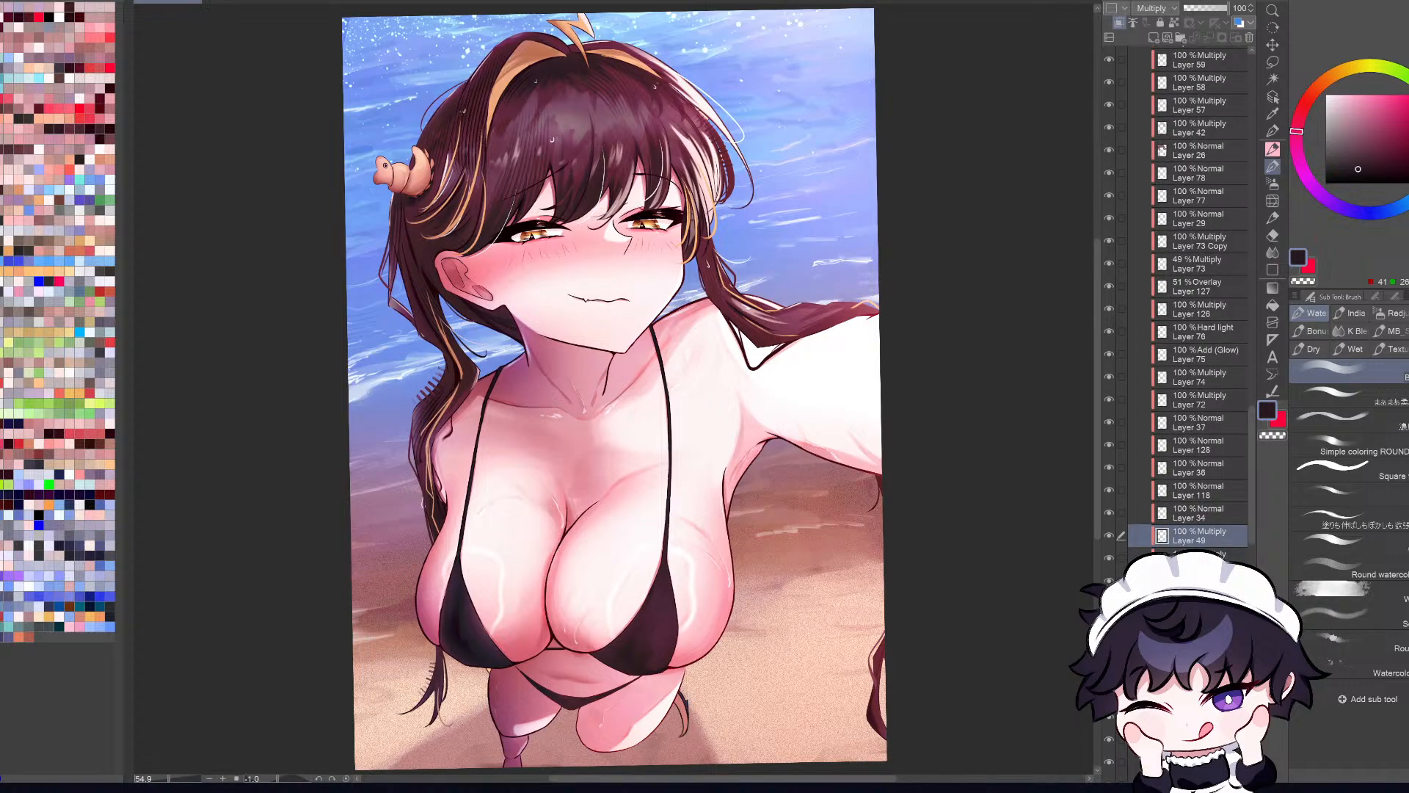
left_click(1161, 535, "ctrl")
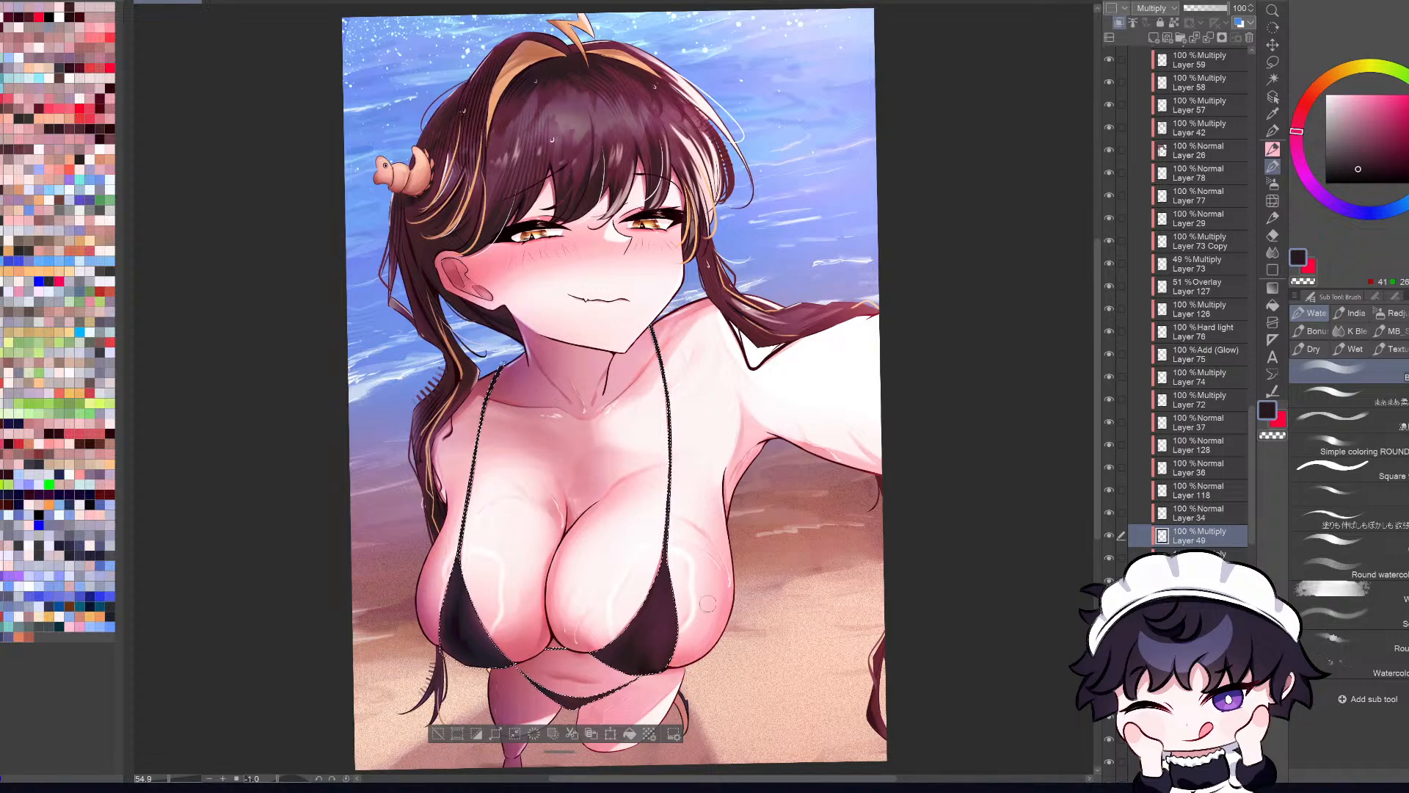
Step: Adjust the dark shading inside the bikini selection with soft brush strokes, checking it in mirrored and normal views
key("h")
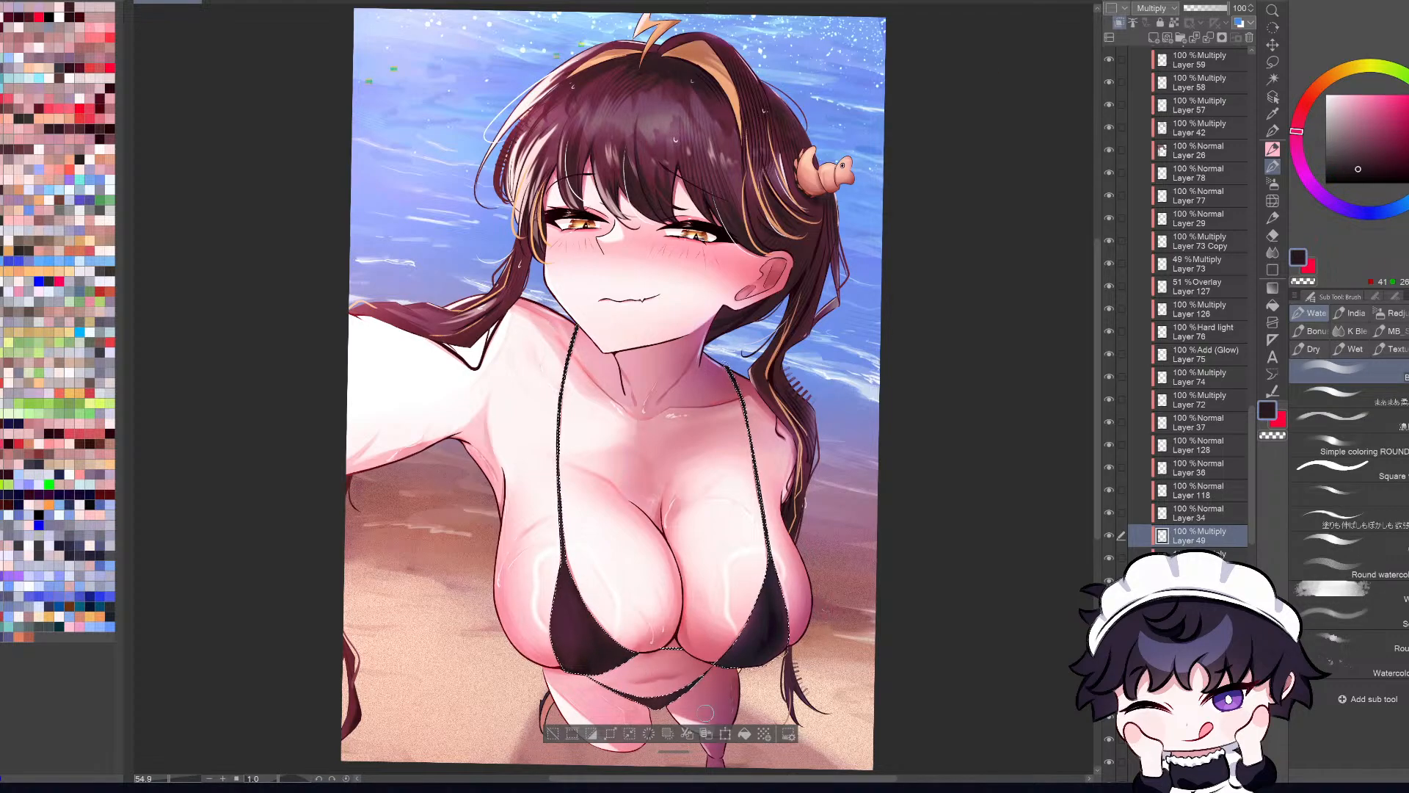
key("h")
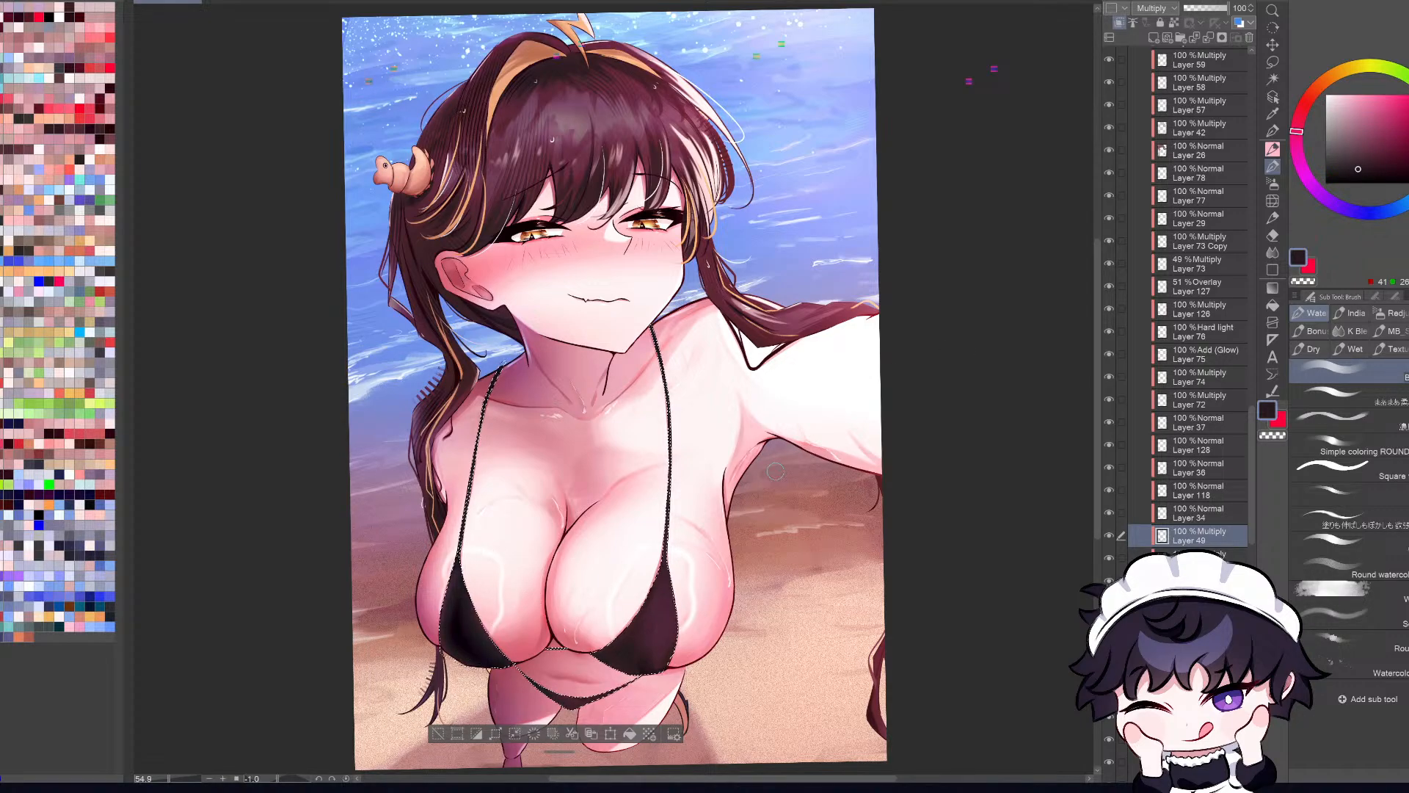
key("h")
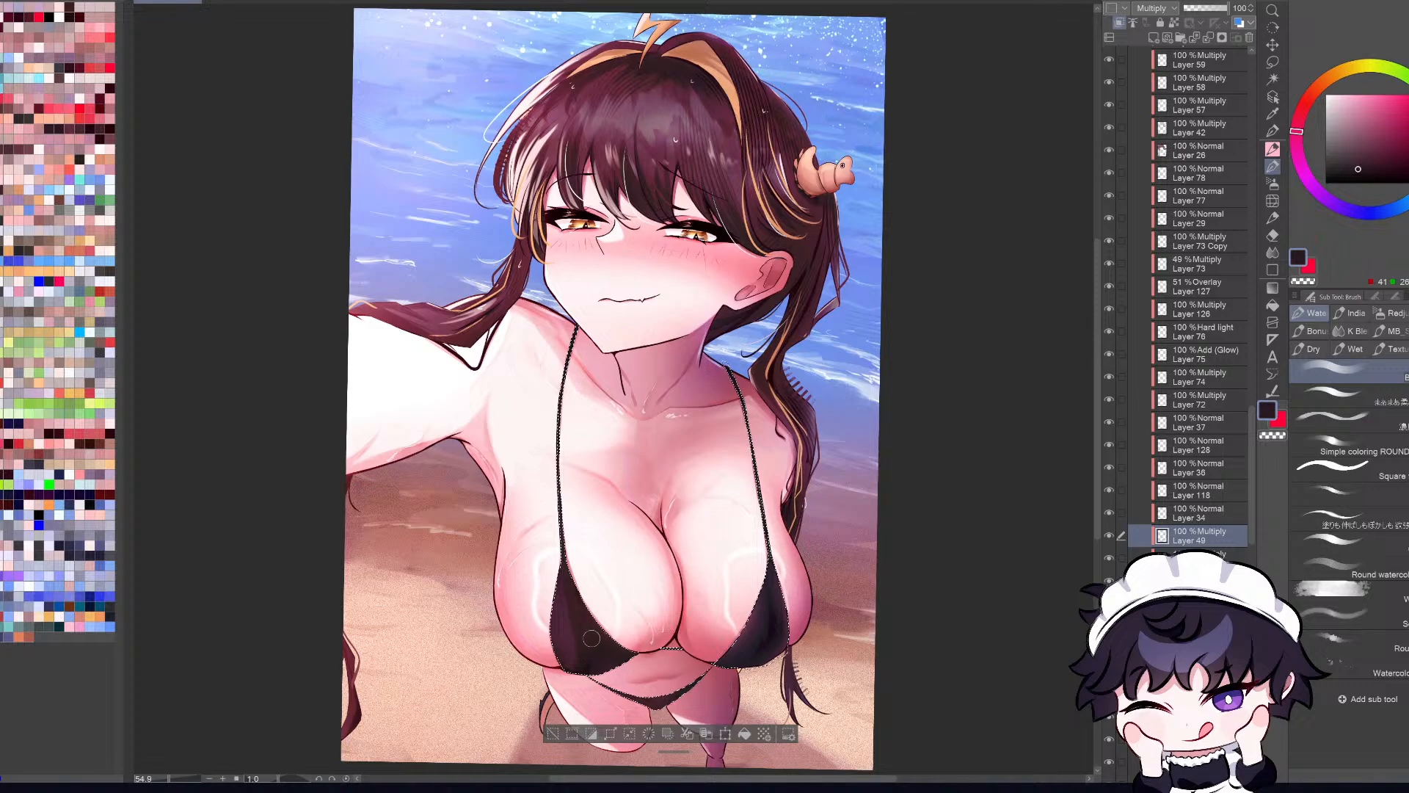
key("h")
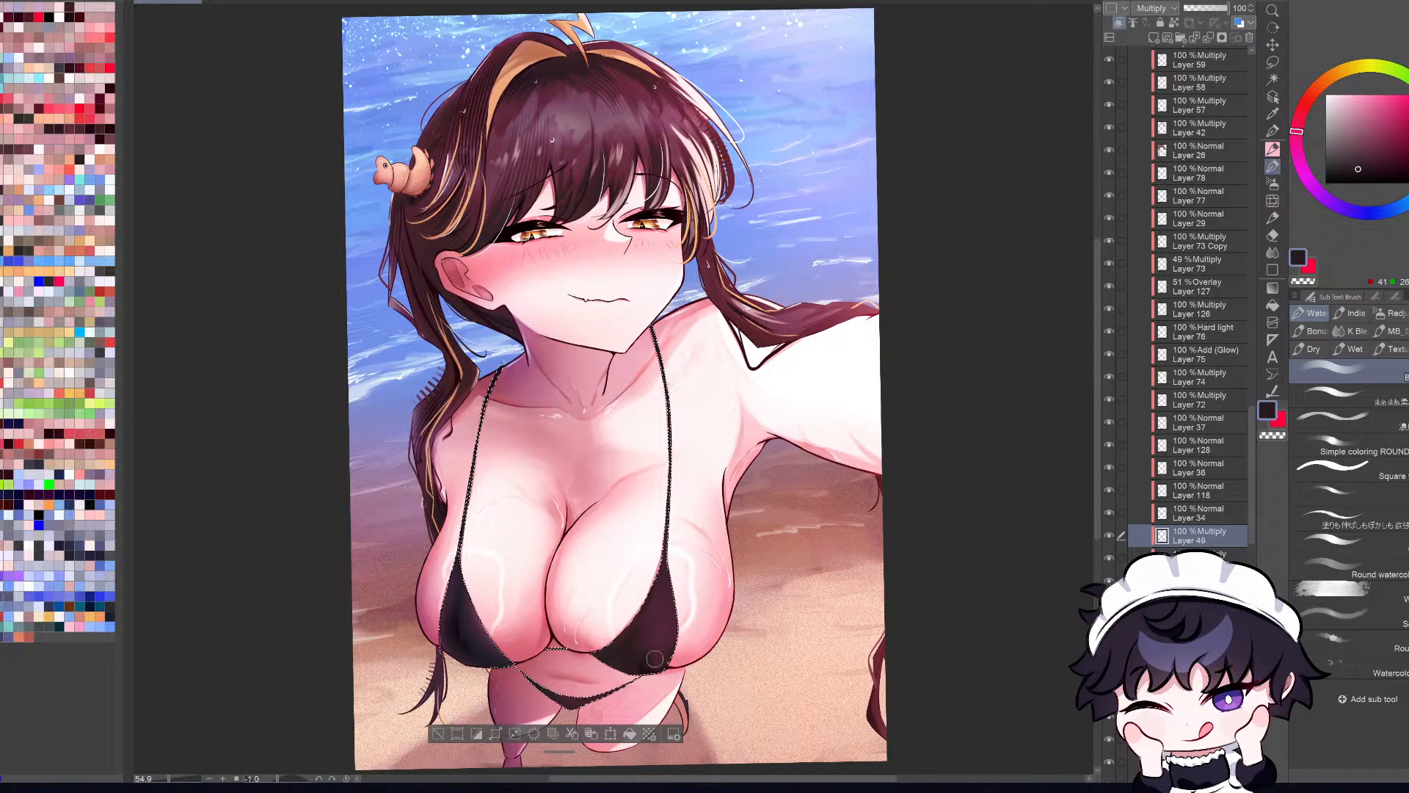
key("h")
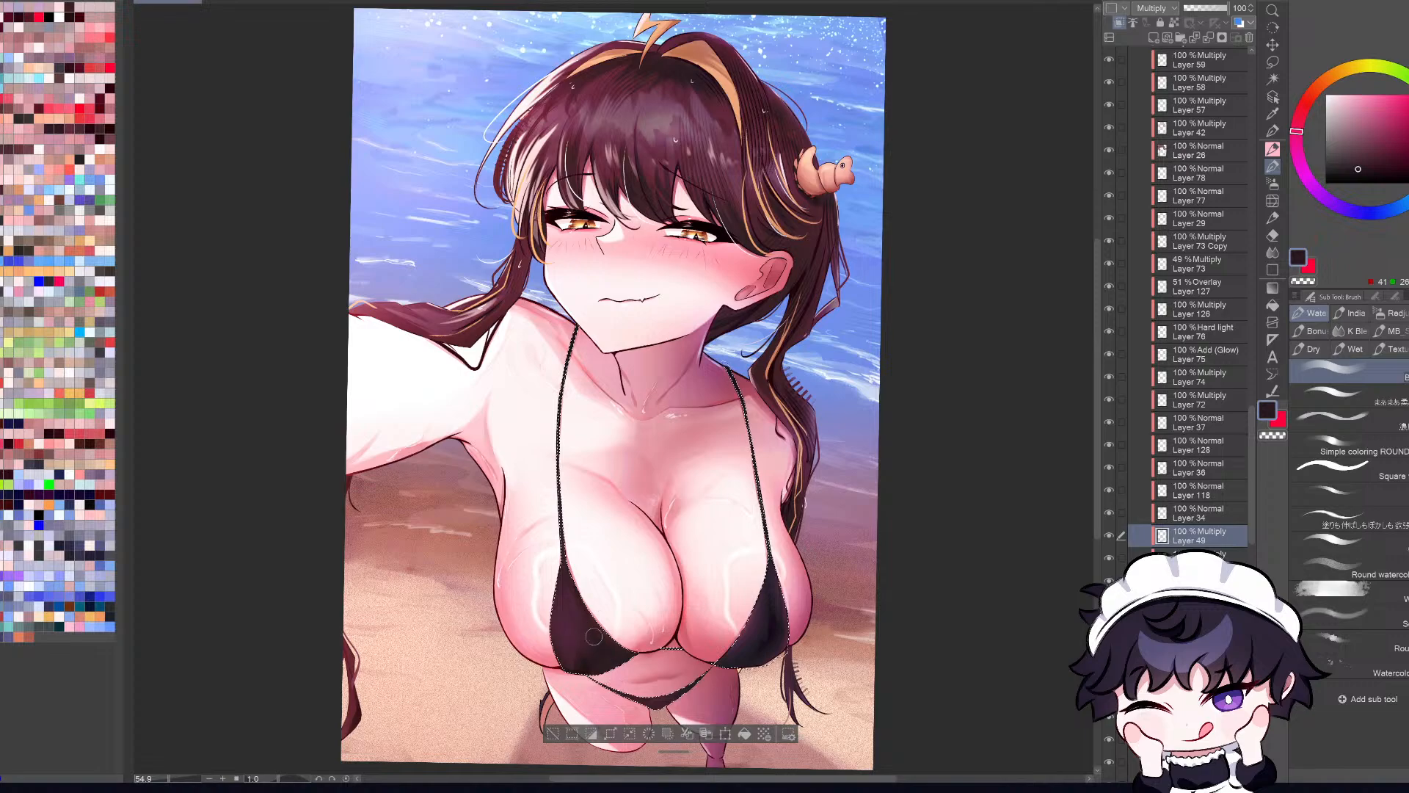
key("c")
mouse_move(589, 646)
left_mouse_down()
mouse_move(568, 584)
mouse_move(589, 612)
left_mouse_up()
key("c")
key("h")
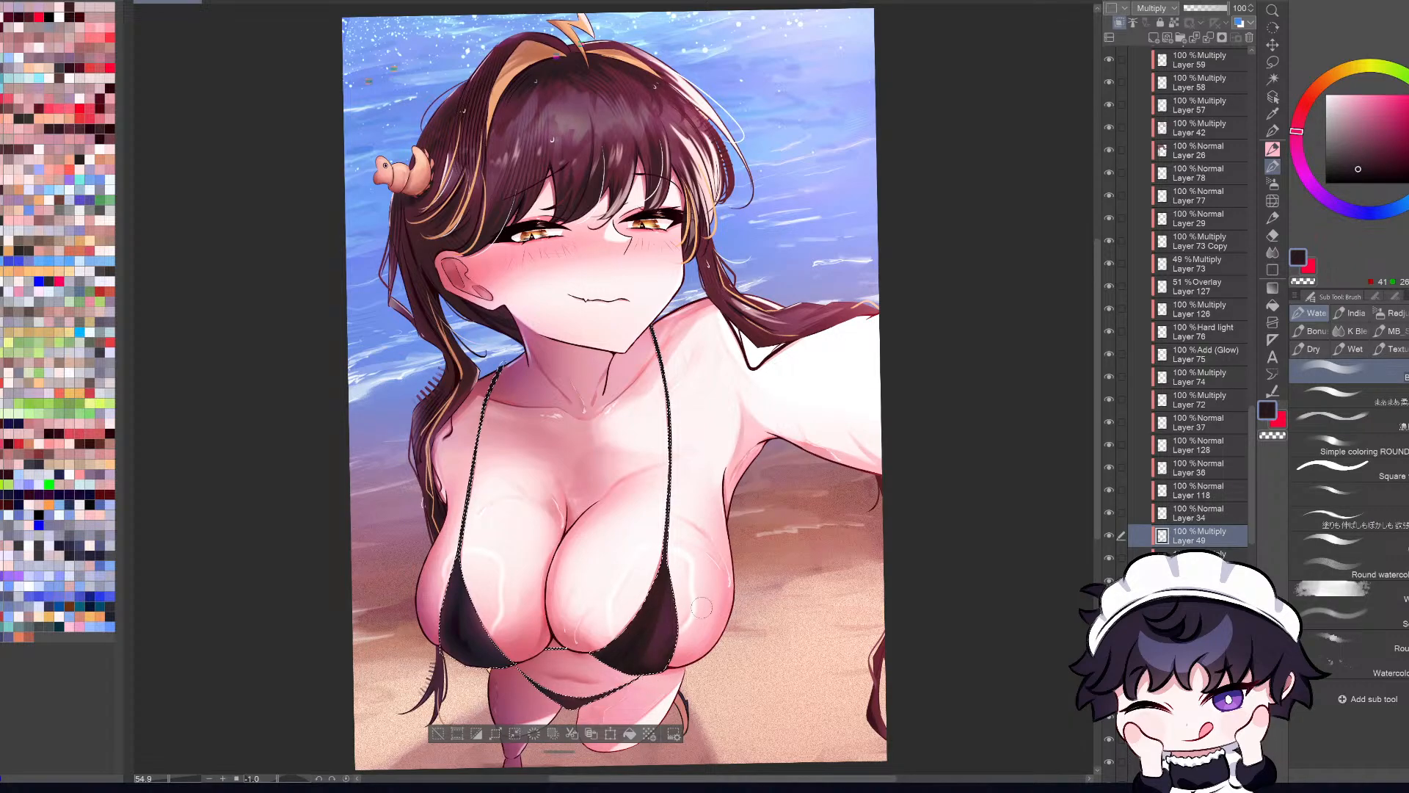
Step: Refine the bikini fabric's shading by alternating between dark purple and transparent color
key("h")
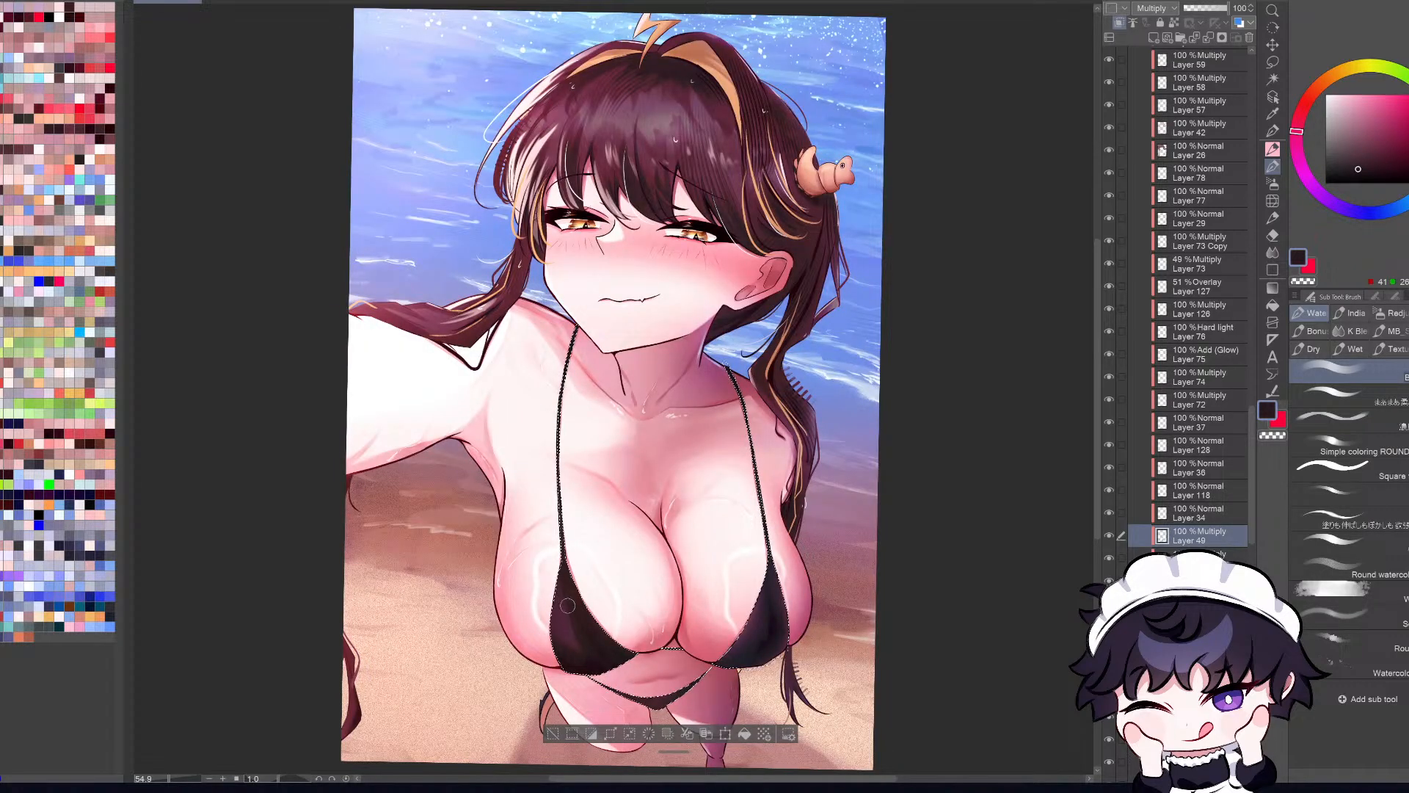
key("c")
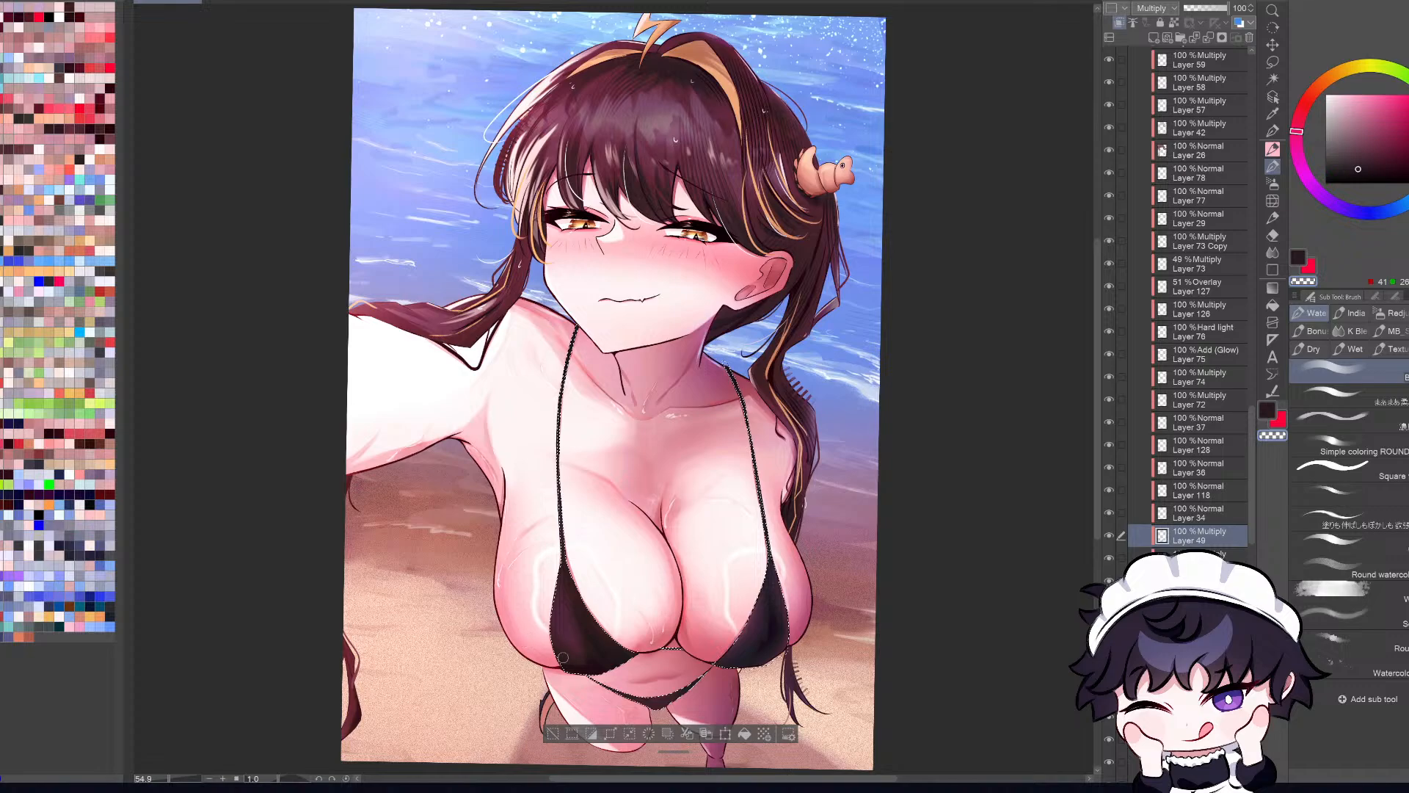
key("h")
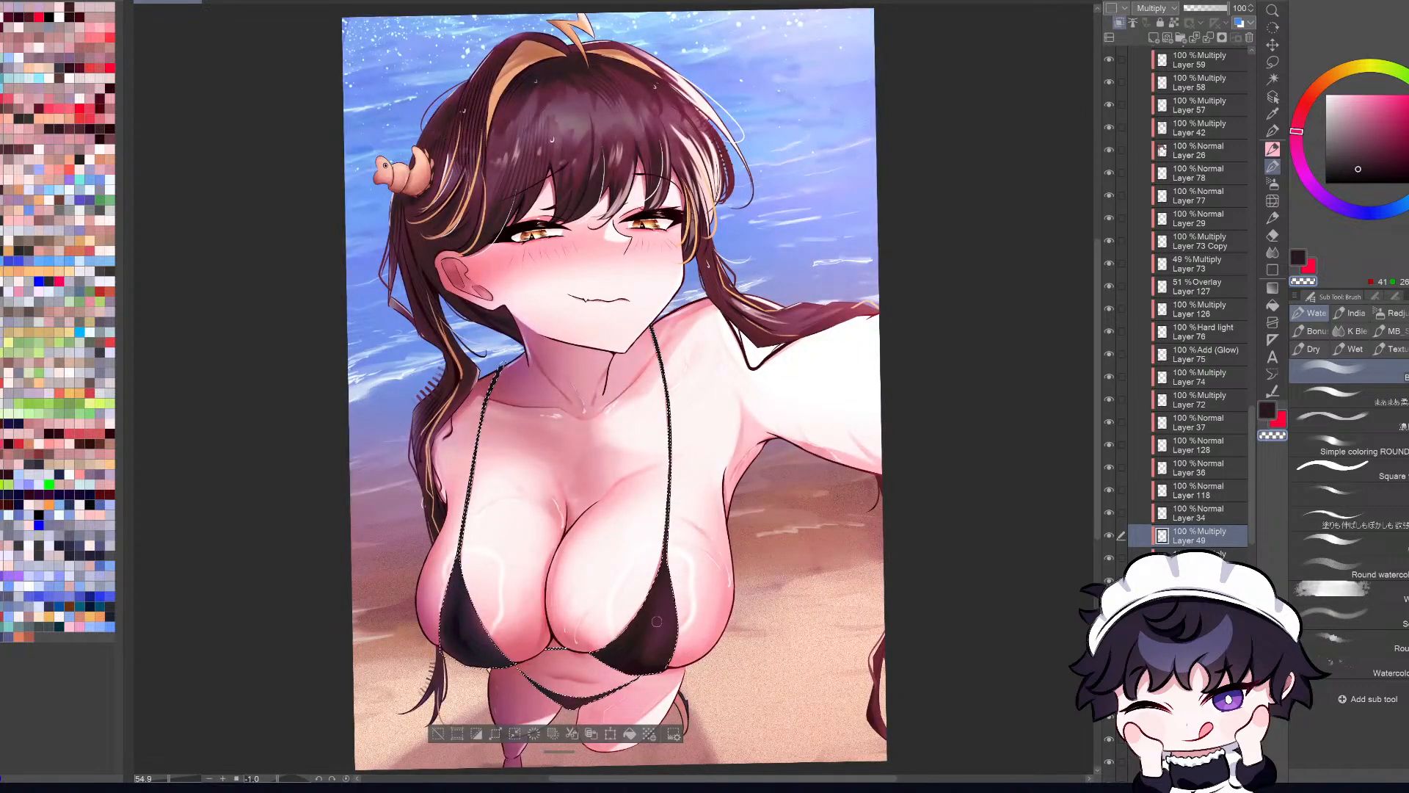
key("c")
key("h")
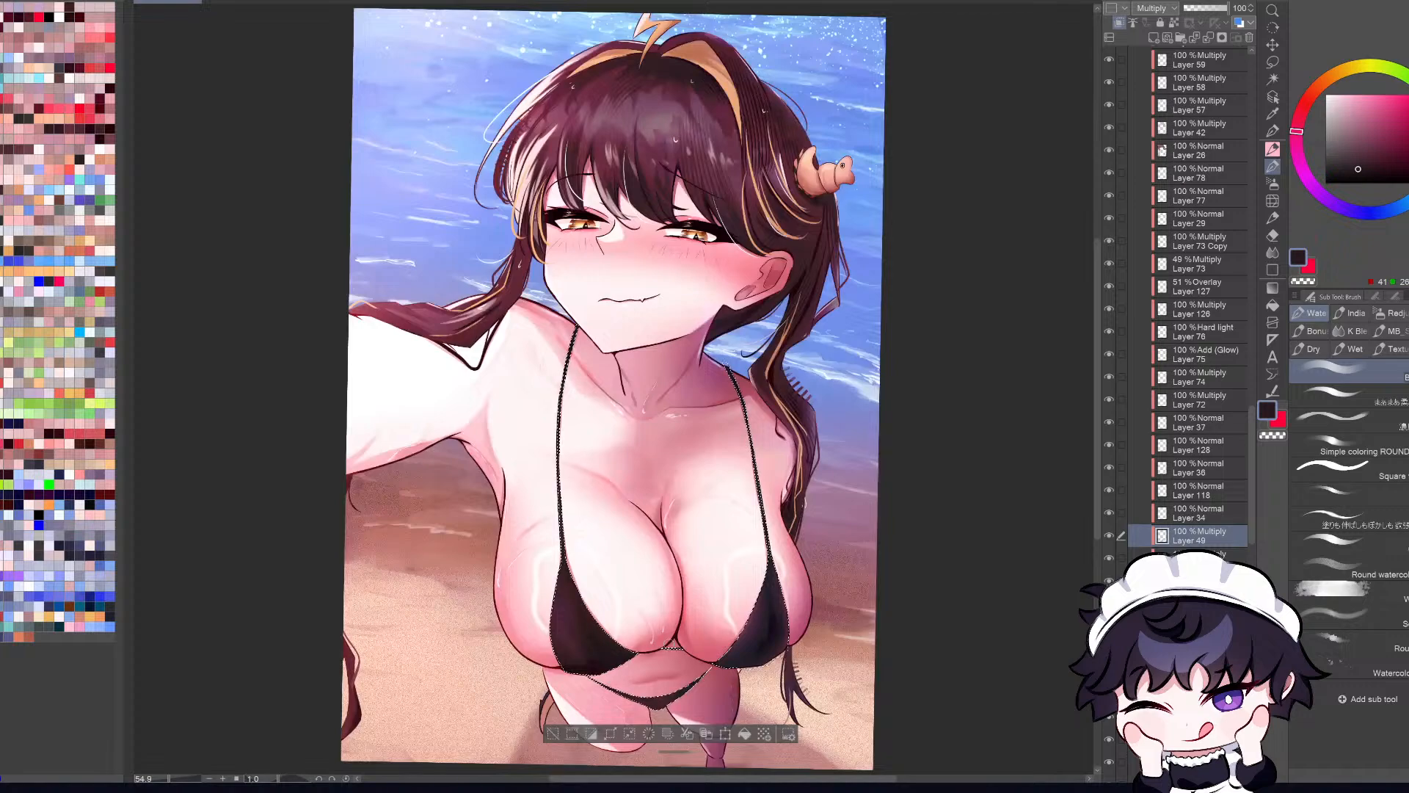
Step: Balance the shading across both sides of the bikini in mirrored and normal views and clear the selection
key("h")
key("h")
key("h")
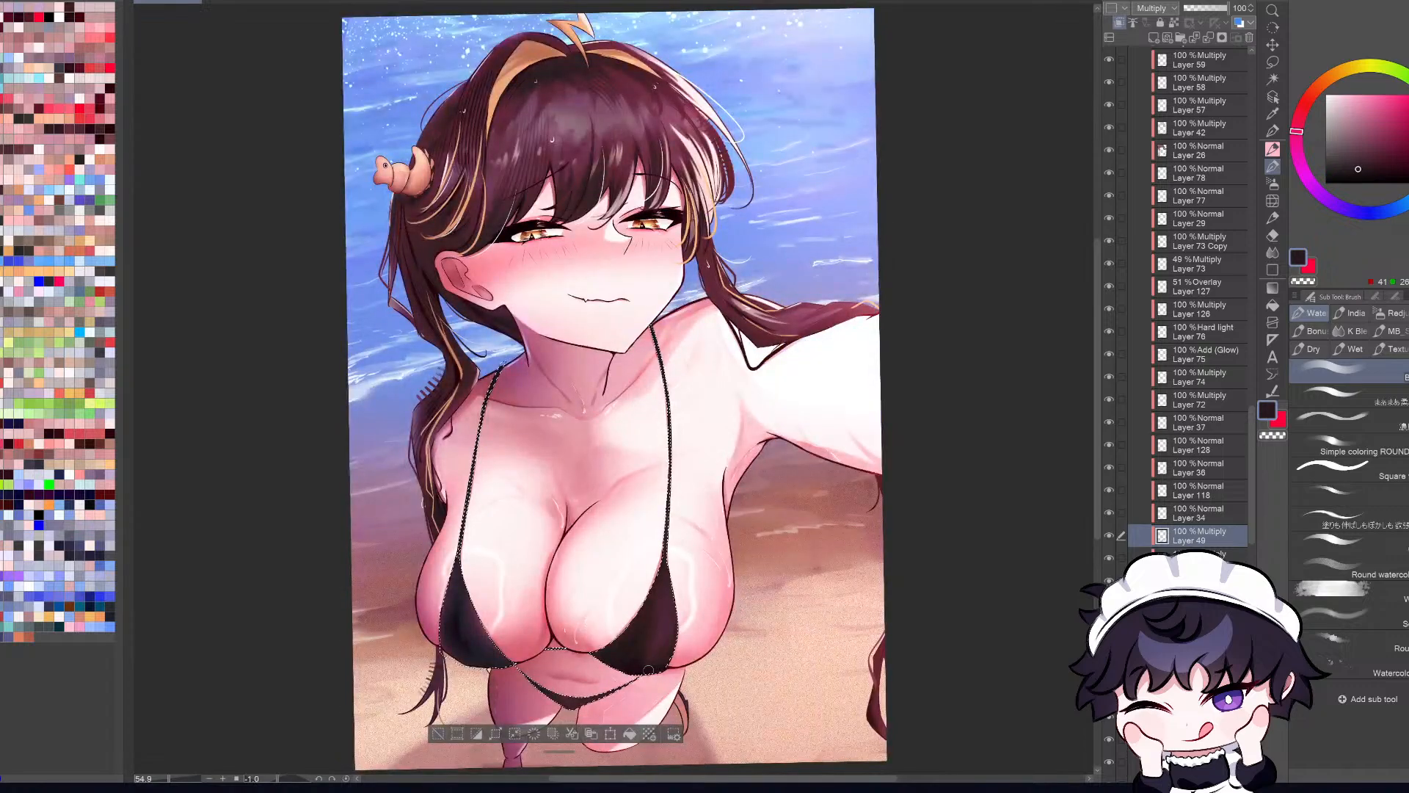
key("h")
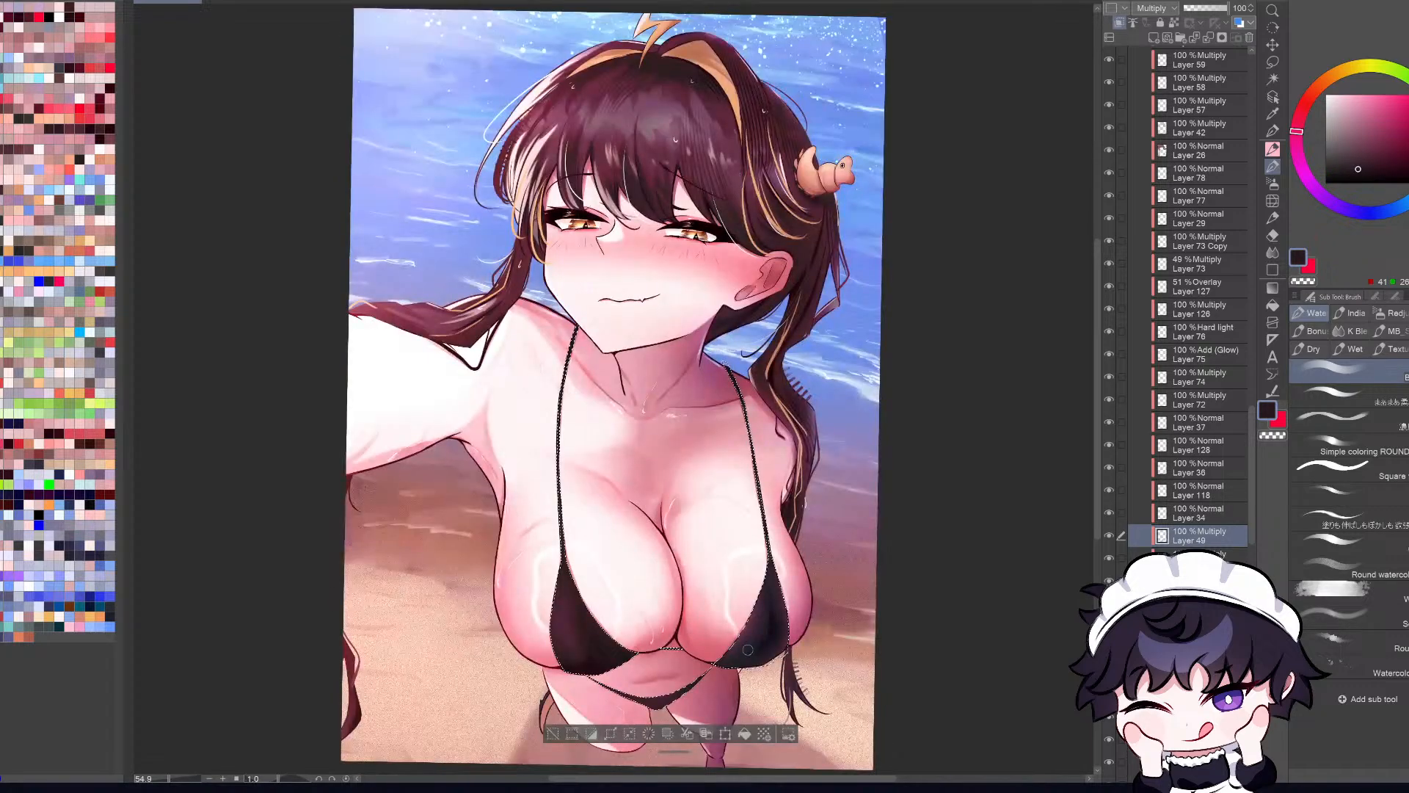
key("h")
key("h")
key("h")
key("h")
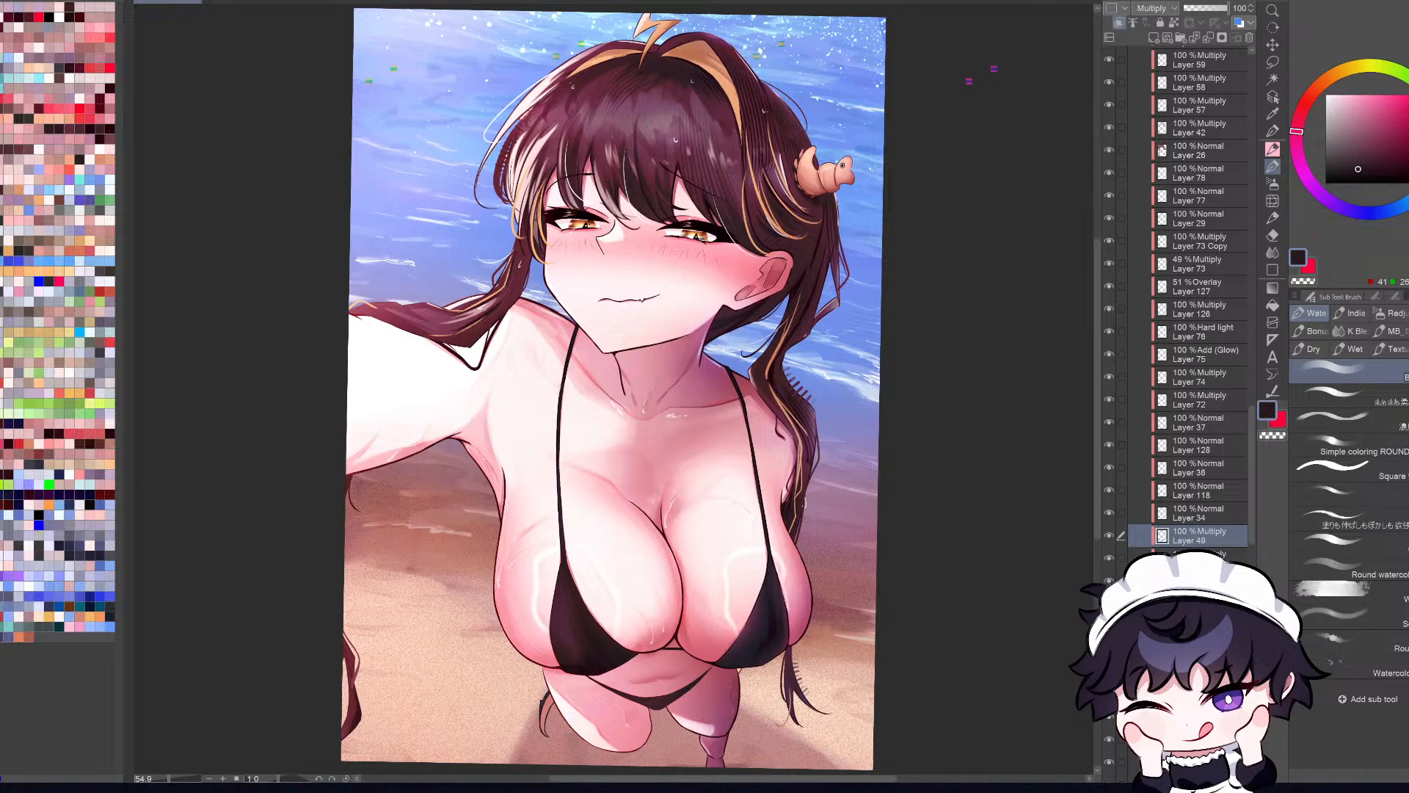
Step: Find the bikini's layer in the stack and load the pixels of Layer 27 as a selection
scroll(1260, 558, "down", 2)
scroll(1259, 558, "down", 2)
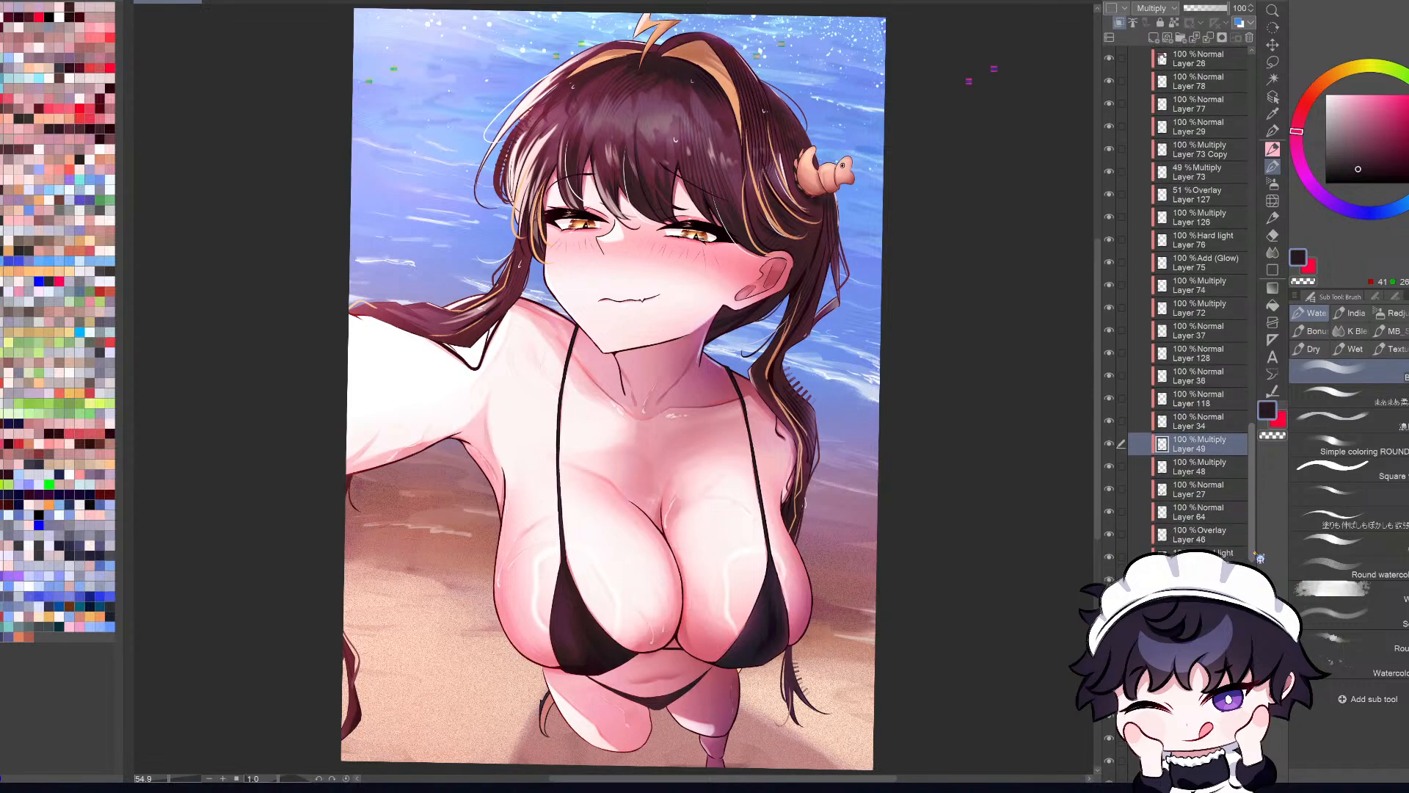
scroll(1260, 558, "down", 6)
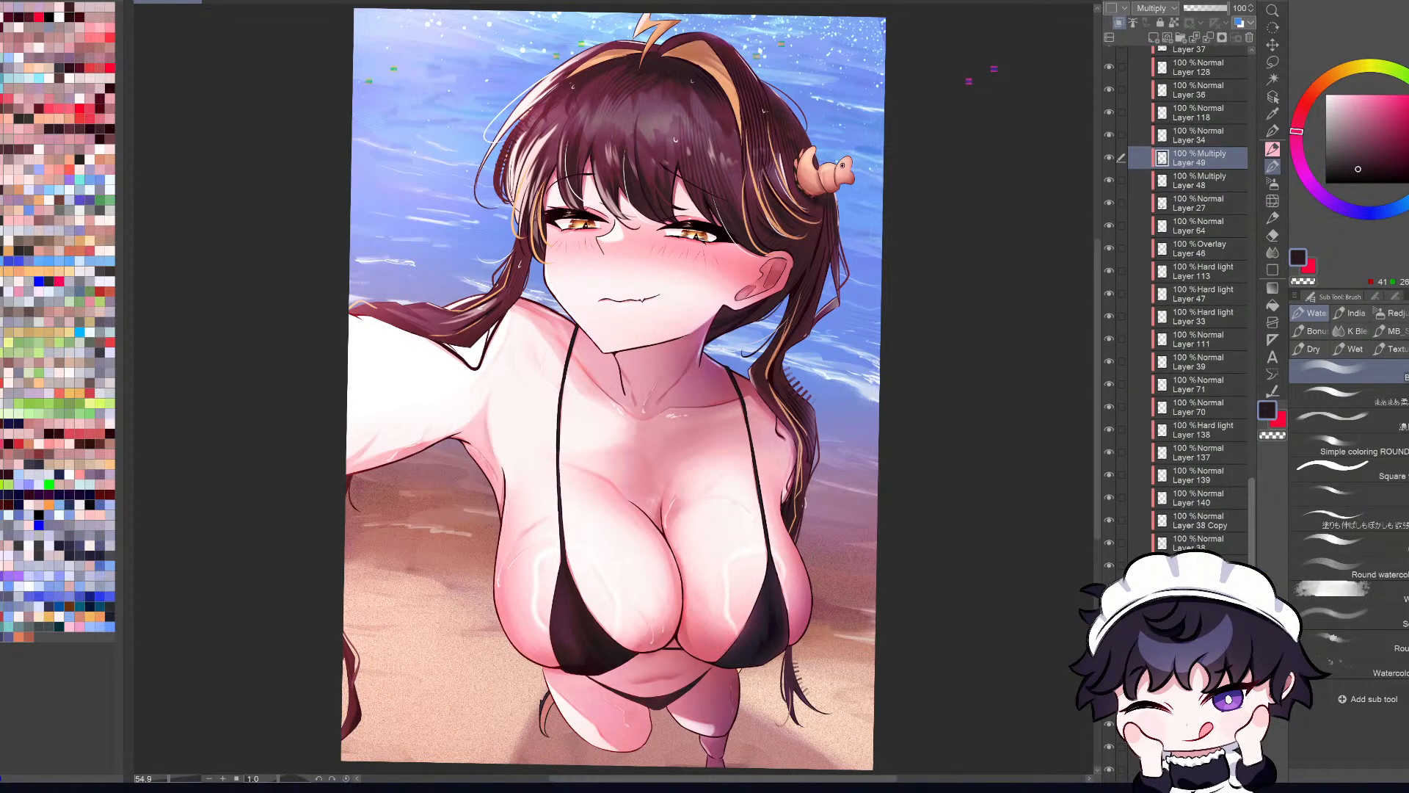
scroll(1260, 513, "up", 5)
left_click(1272, 96)
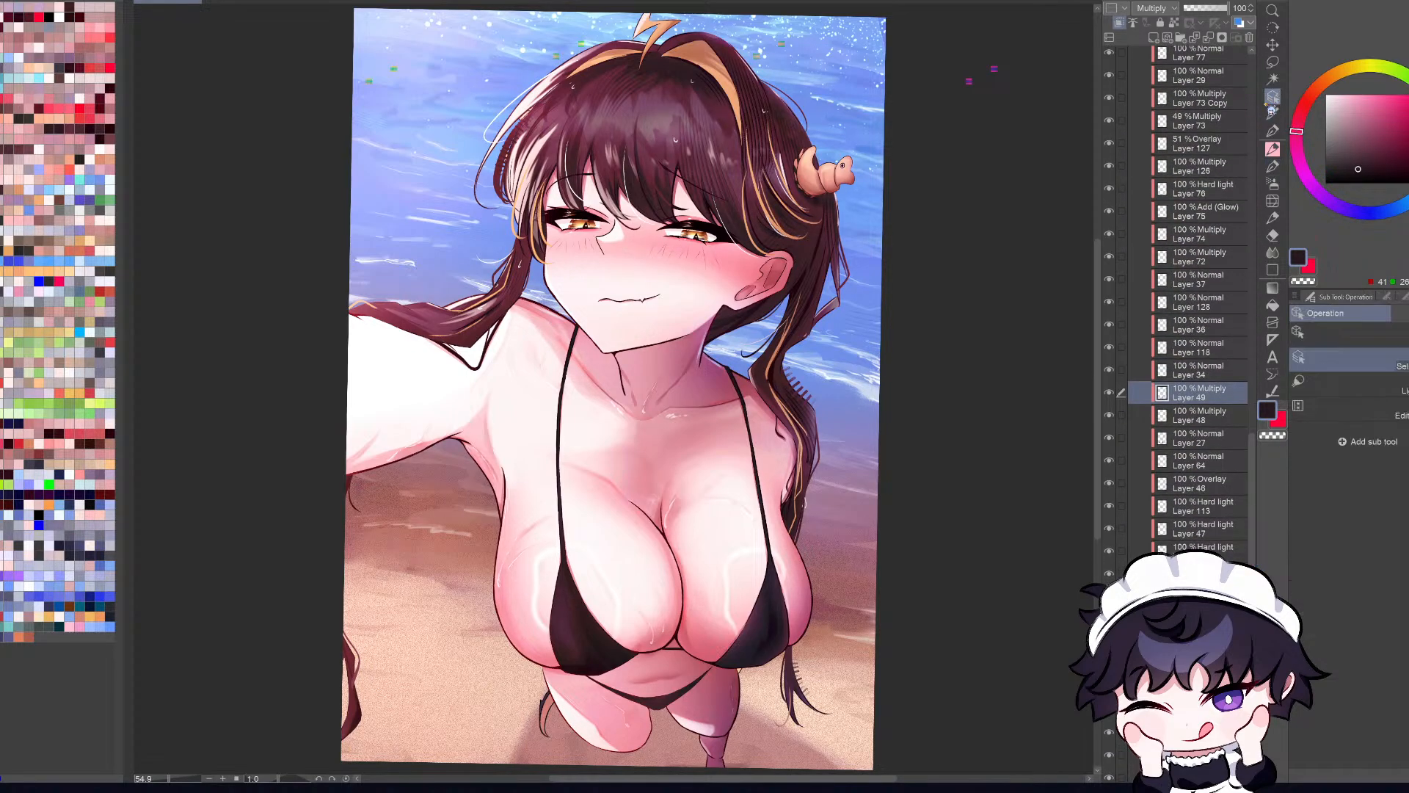
left_click(772, 626)
left_click(1162, 441, "ctrl")
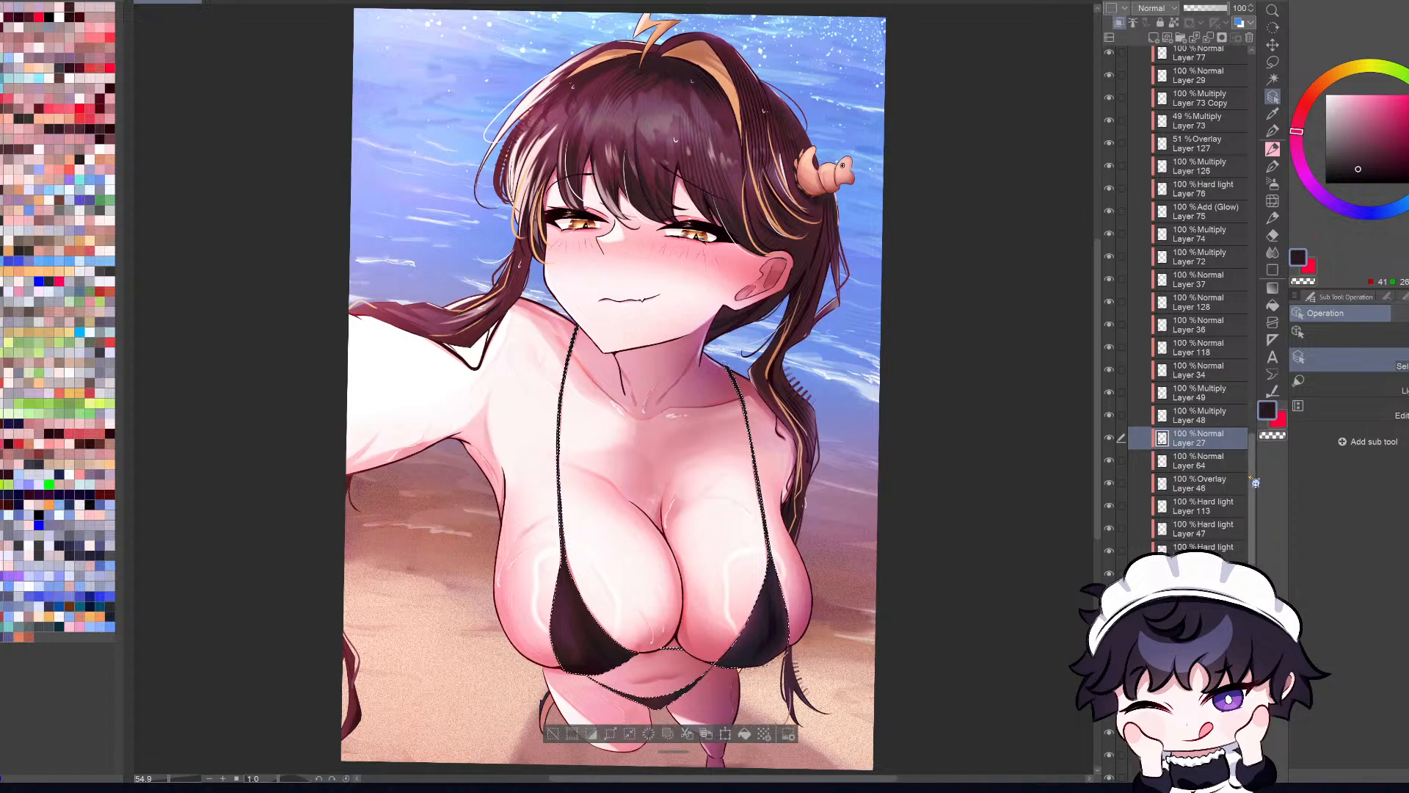
Step: Check Folder 4 in the layer stack, compare mirrored and normal views, and pick the layer under the bikini fabric
left_click_drag(1253, 481, 1268, 58)
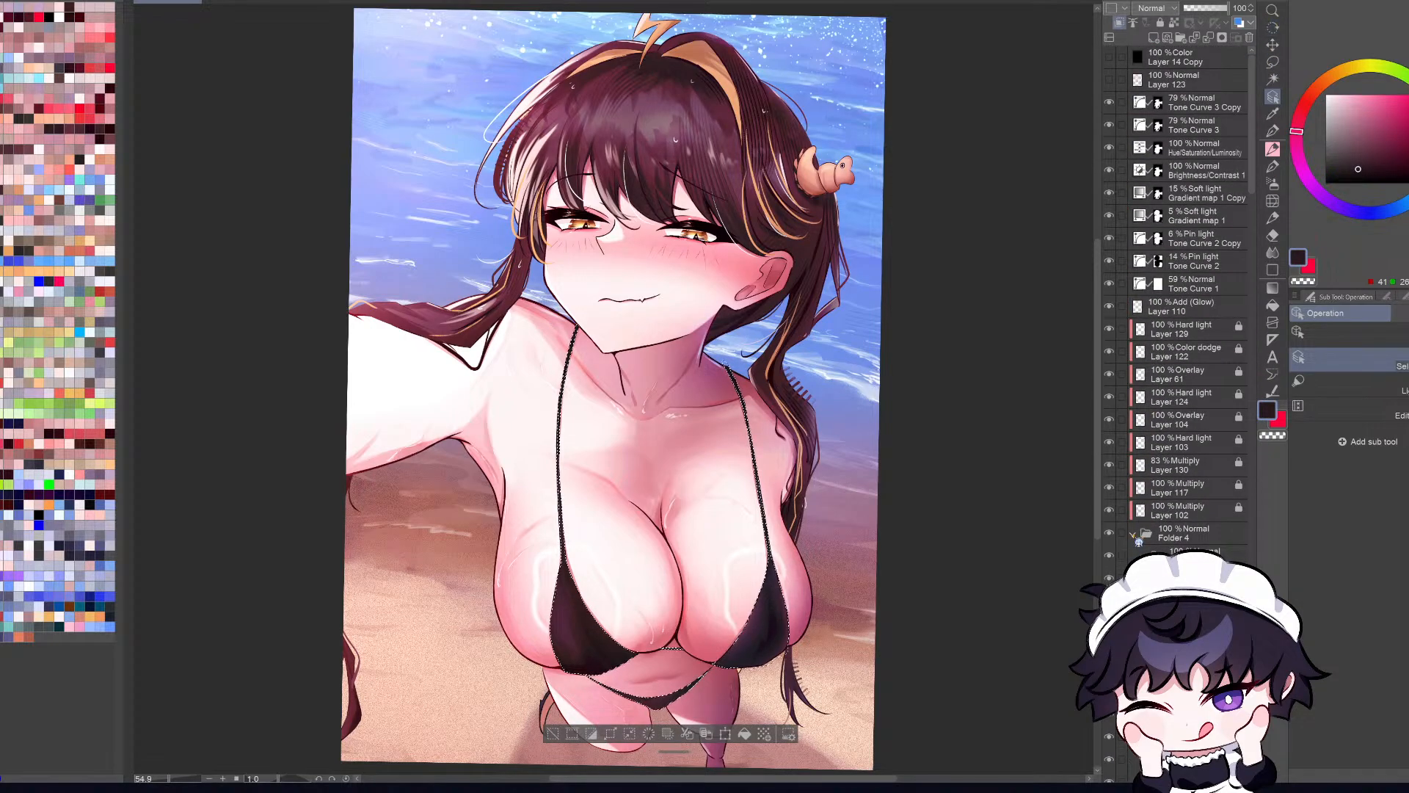
left_click(1133, 534)
left_click(1110, 534)
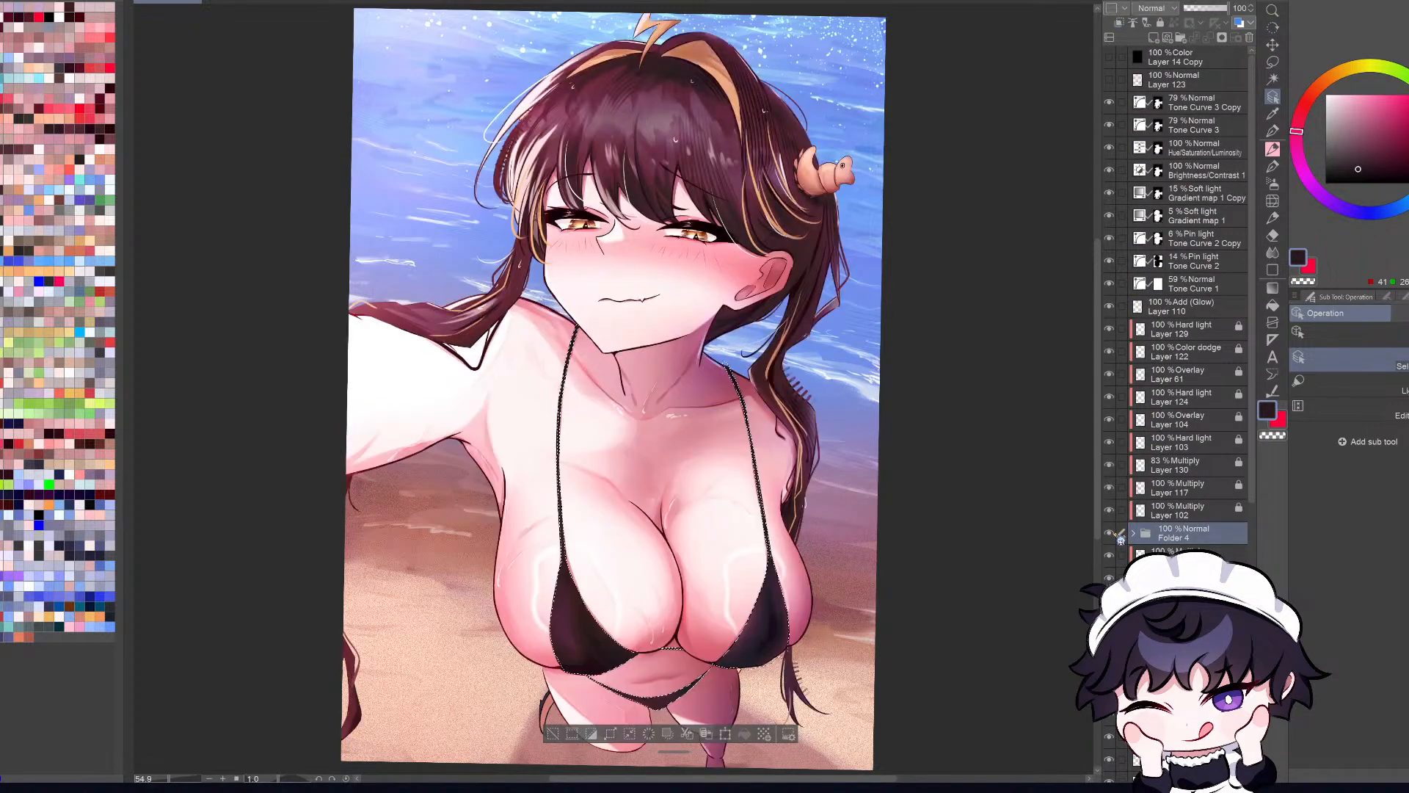
key("h")
key("h")
left_click(765, 630)
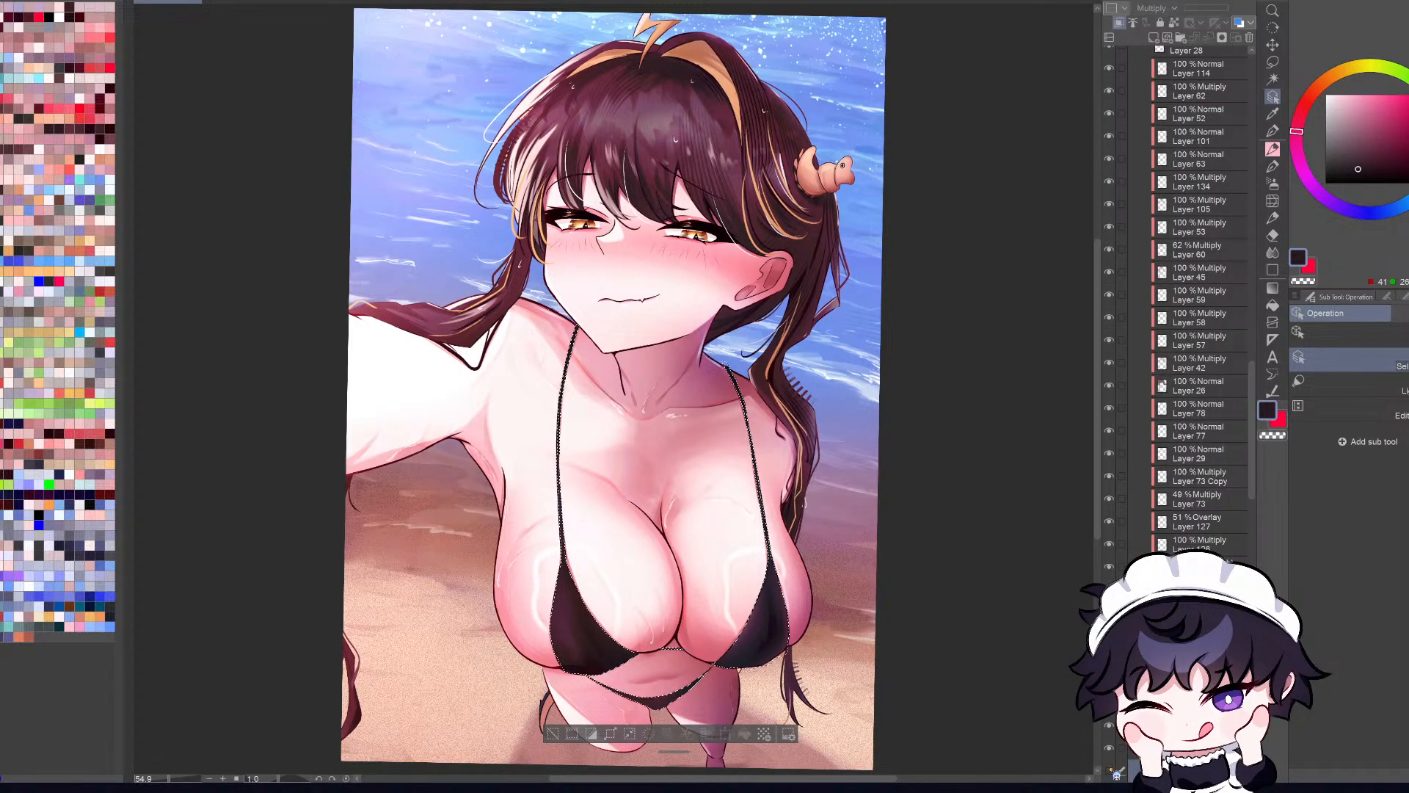
scroll(1253, 383, "up", 1)
left_click_drag(1253, 383, 1253, 88)
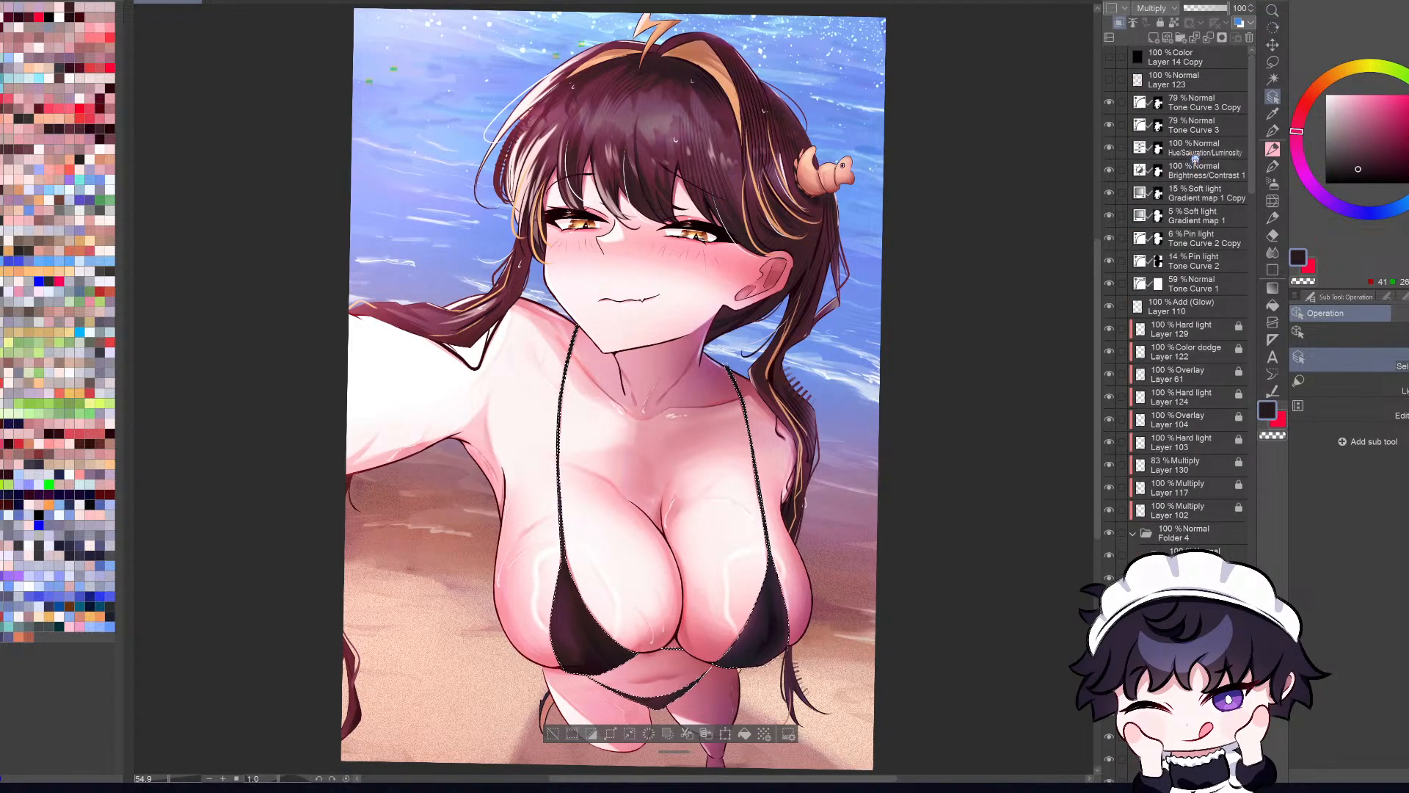
left_click(1204, 102)
left_click(1166, 35)
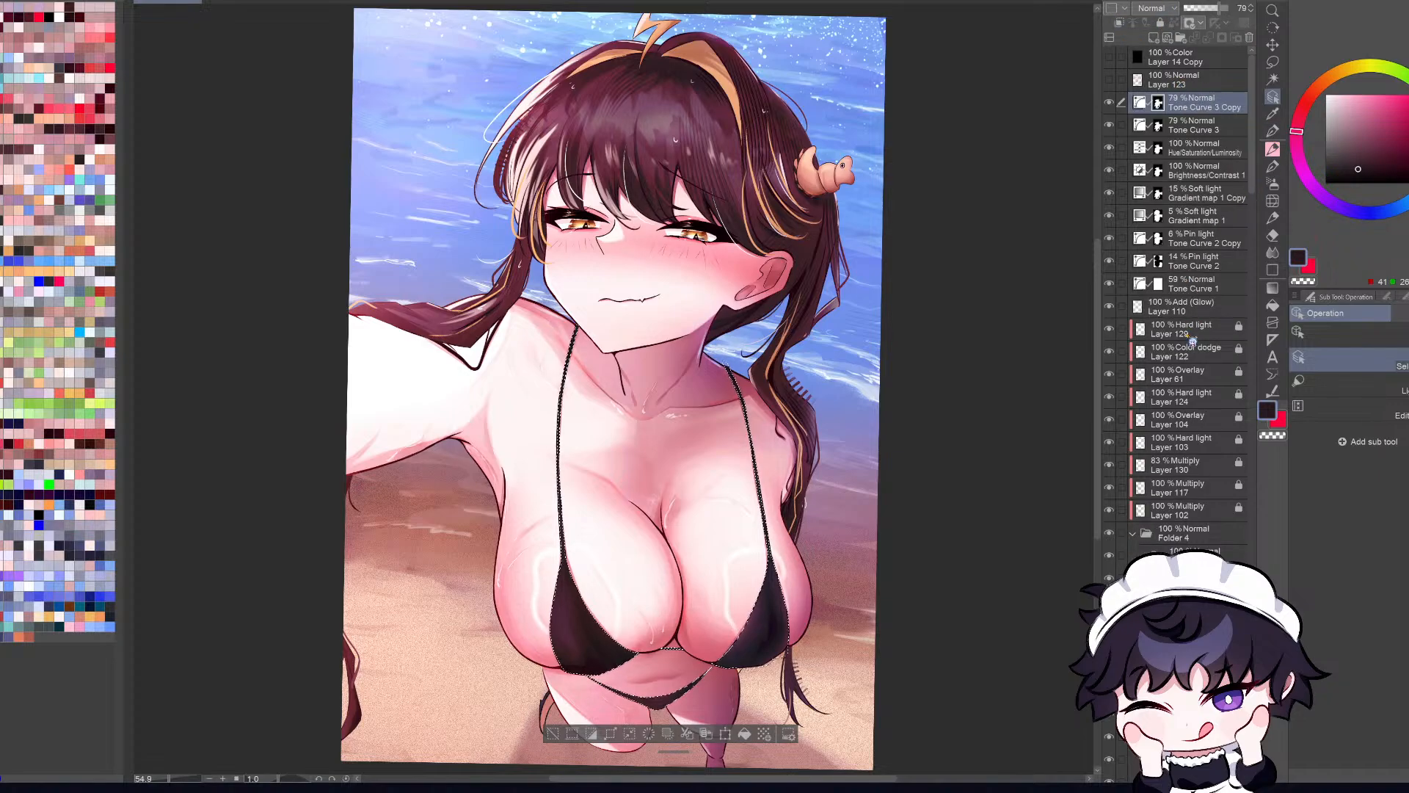
key("ctrl+z")
Step: Add a new layer directly above Layer 129 and clip it to the layer below
left_click(1196, 330)
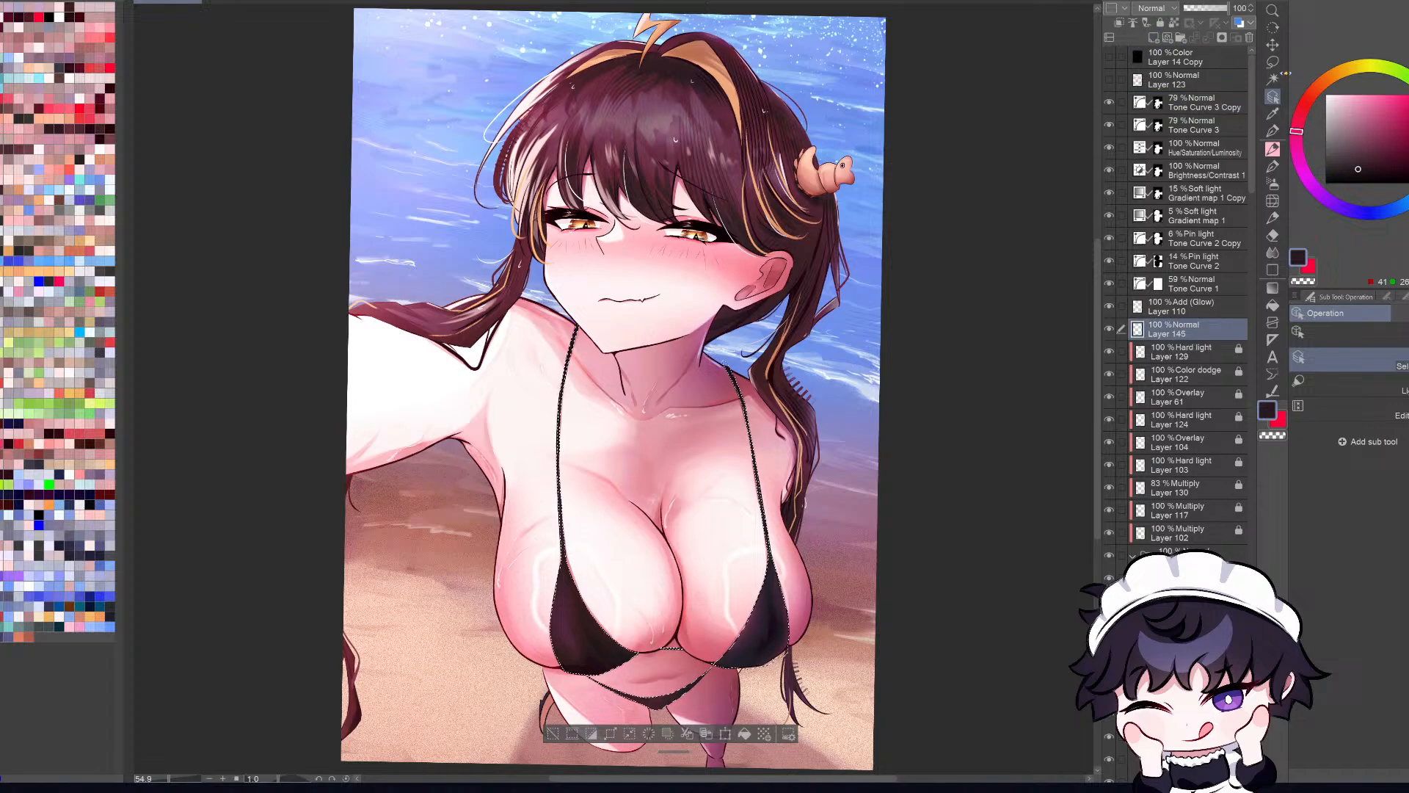
left_click(1119, 23)
Step: Try a soft near-white airbrush highlight inside the bikini selection with Layer 110 set to Hard light, checking it mirrored
left_click(1198, 311)
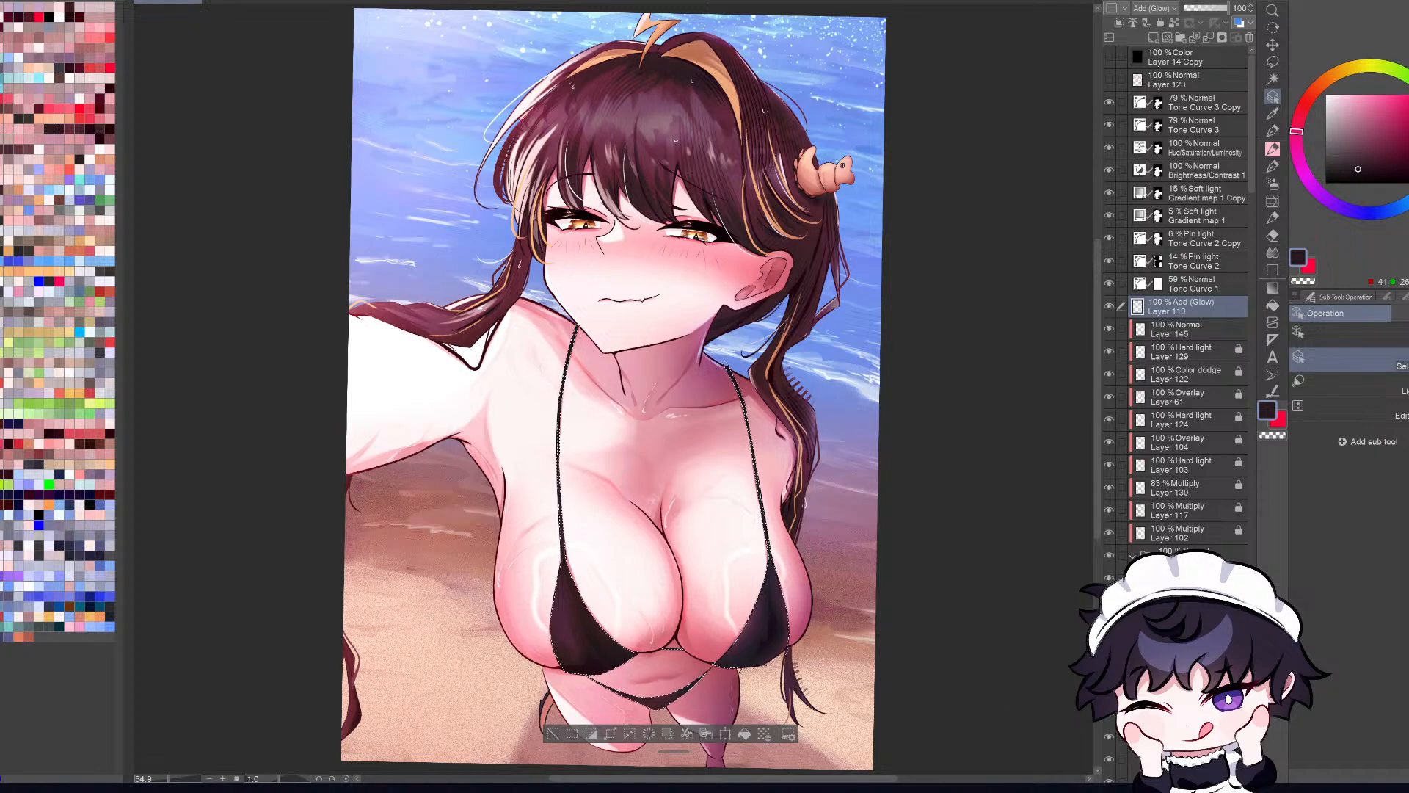
left_click(1330, 95)
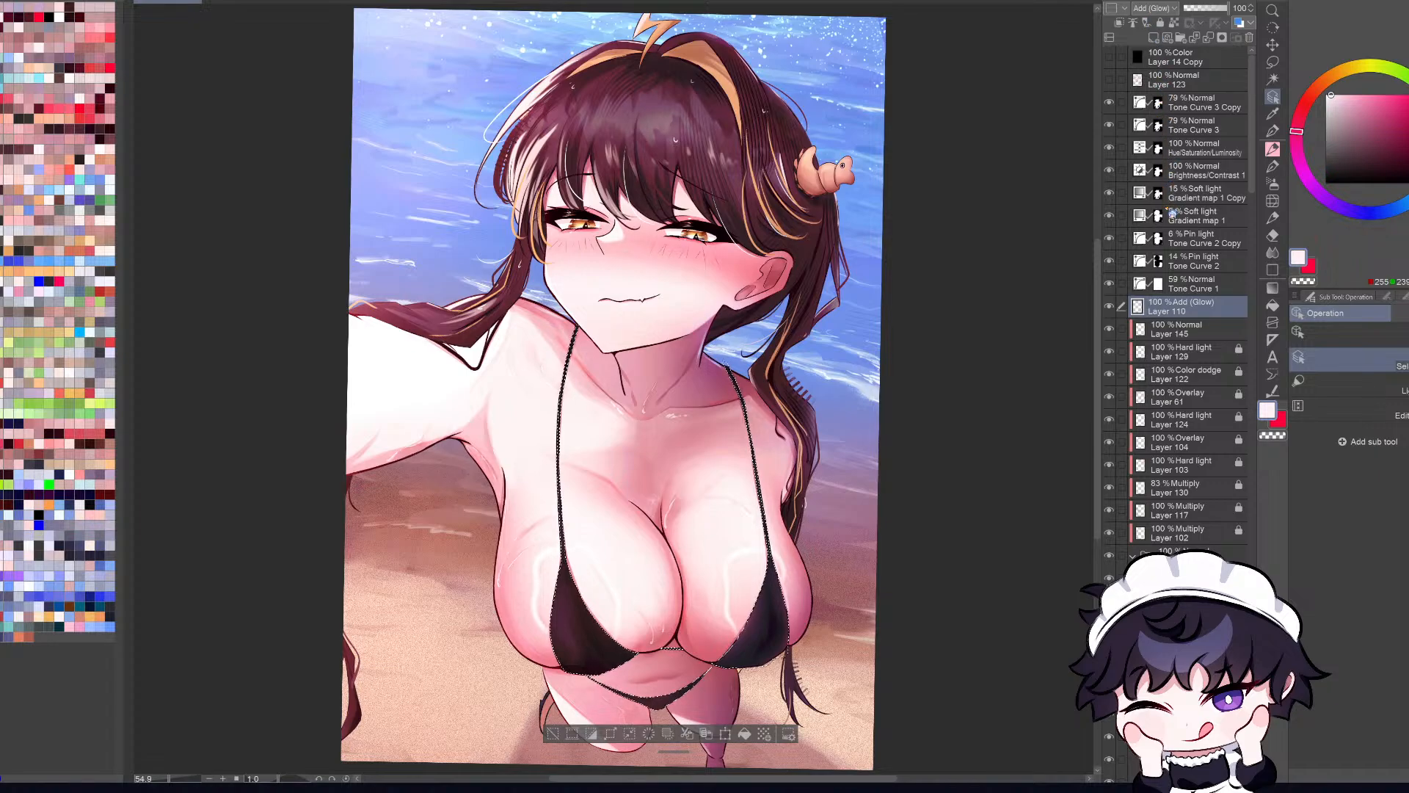
left_click(1215, 212)
key("h")
key("b")
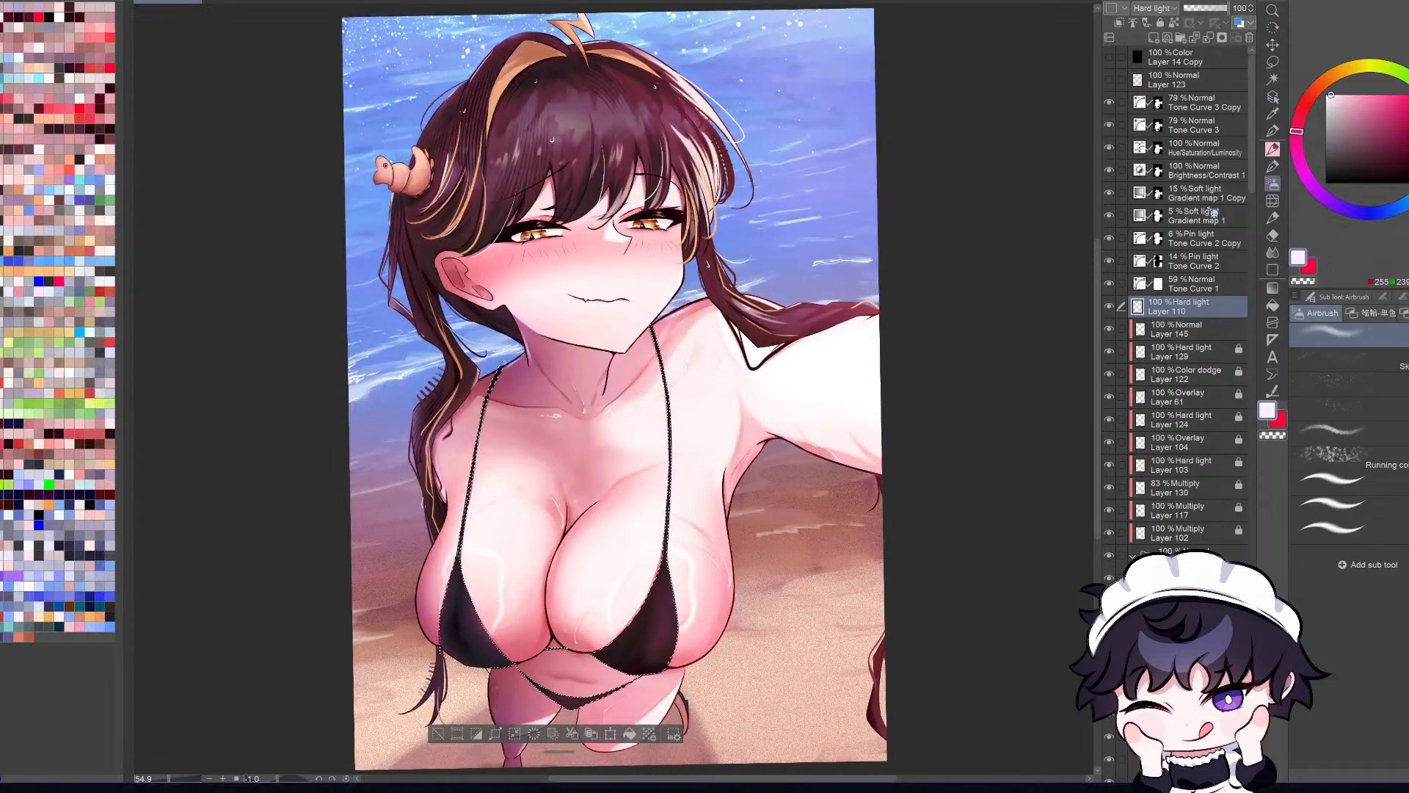
left_click_drag(711, 587, 759, 581)
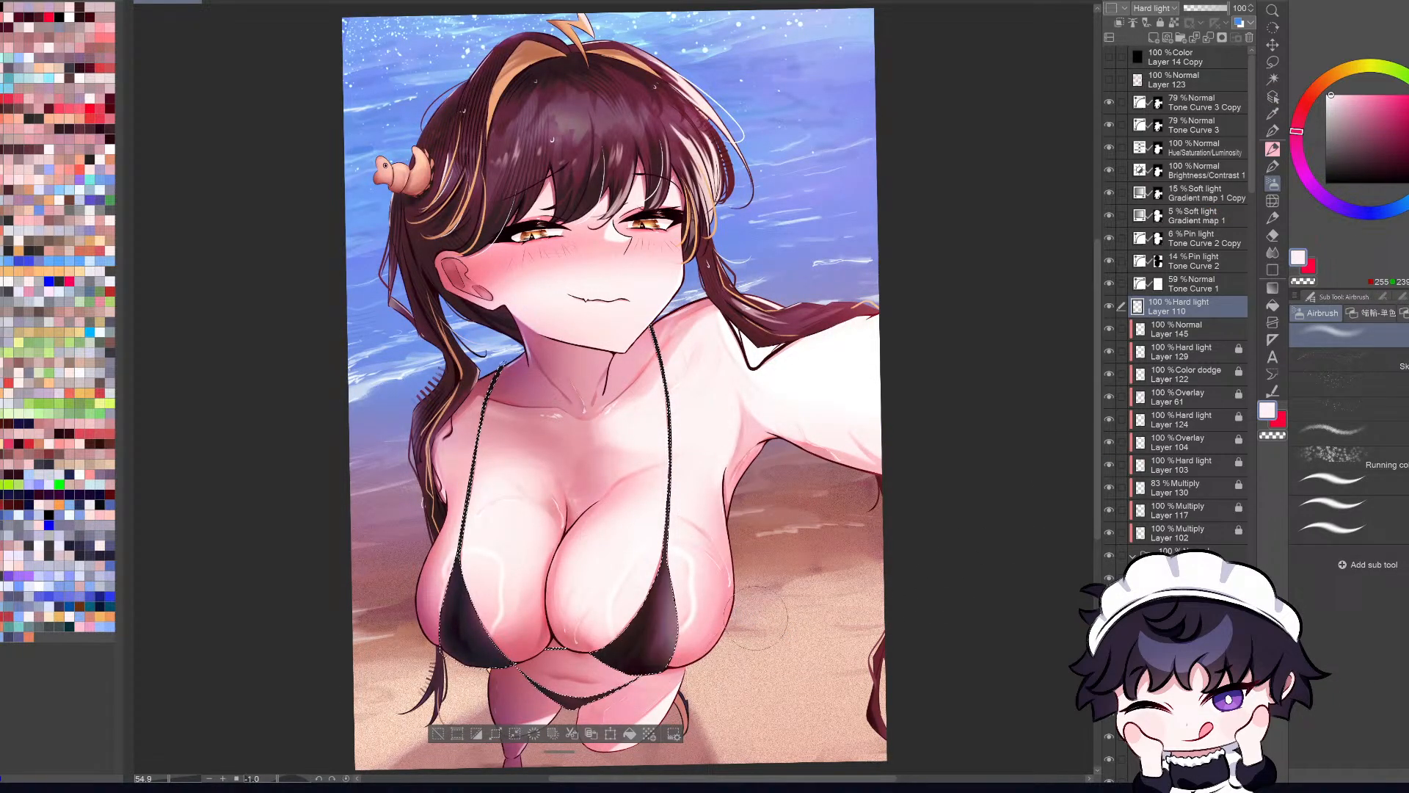
scroll(787, 615, "down", 1)
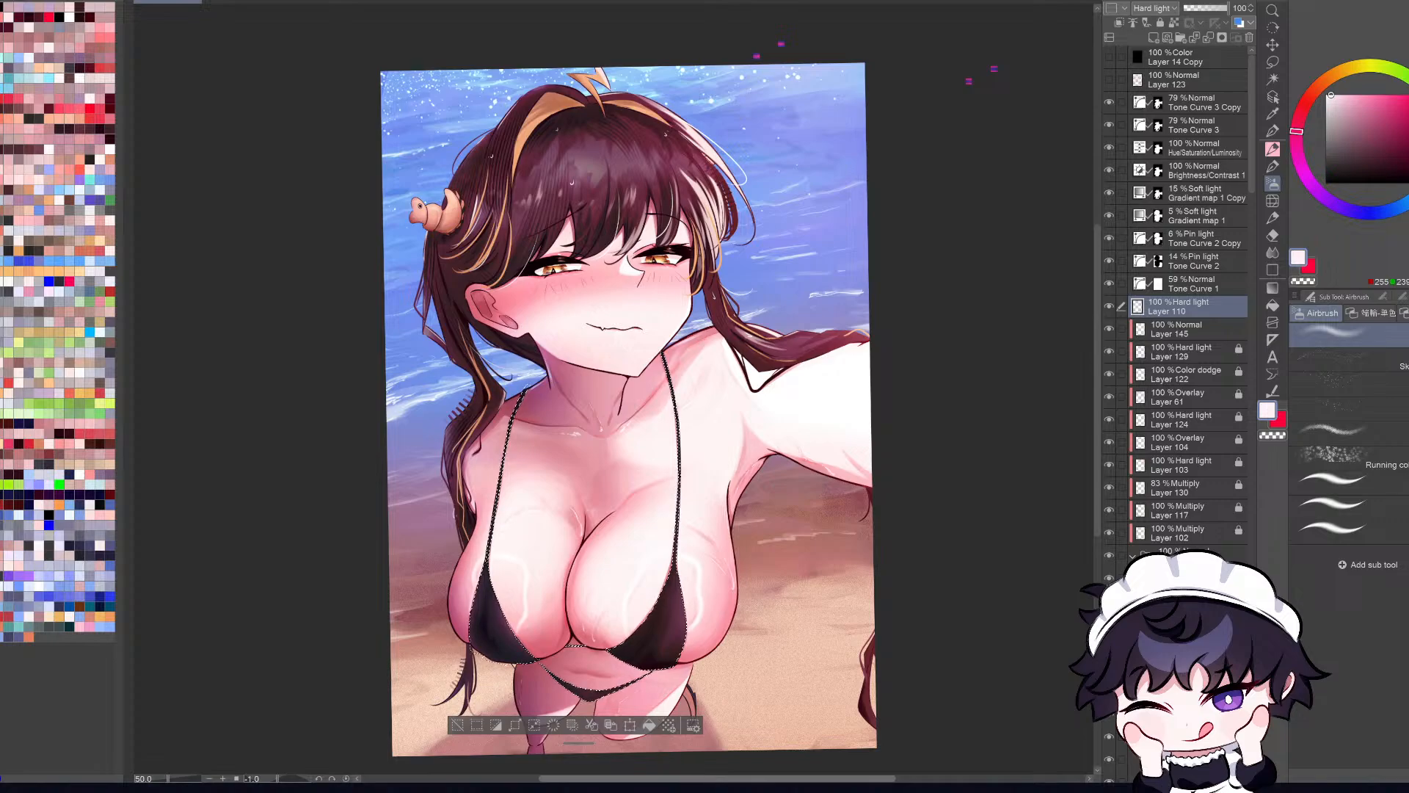
key("ctrl+plus")
key("ctrl+minus")
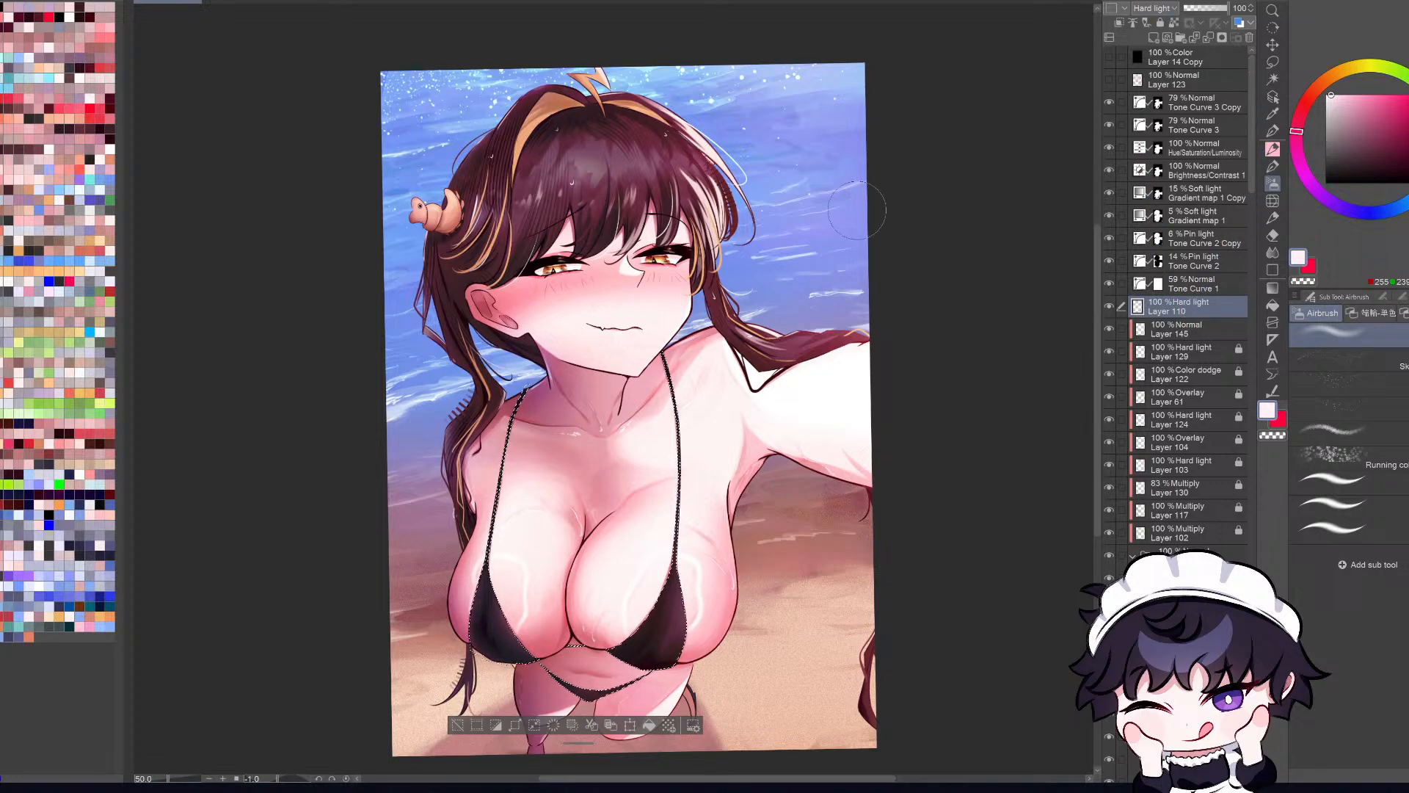
key("h")
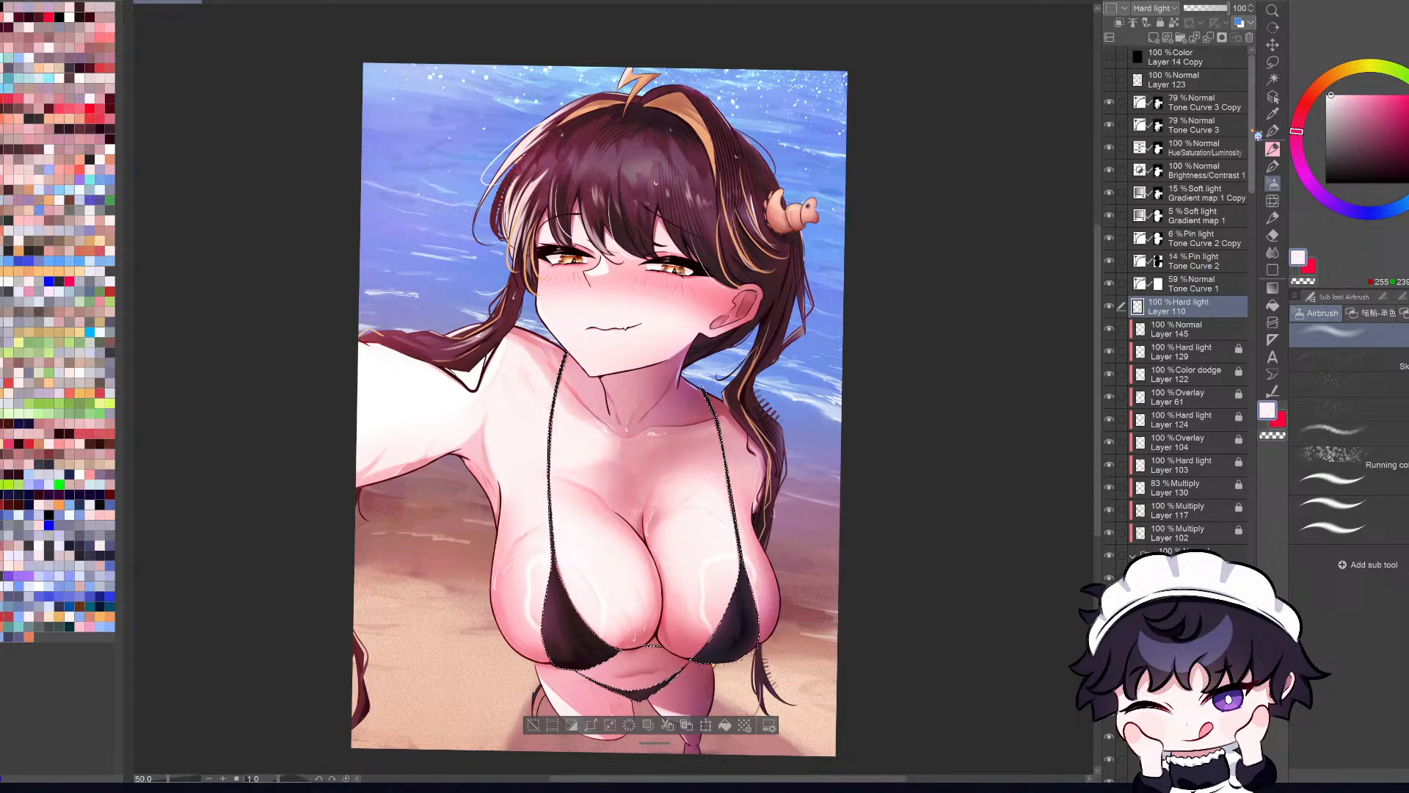
Step: Undo the trial highlight and the Hard light change on Layer 110, keeping Layer 145 clipped
left_click_drag(1253, 139, 1252, 136)
left_click(1108, 309)
left_click(1109, 309)
key("ctrl+z")
key("ctrl+z")
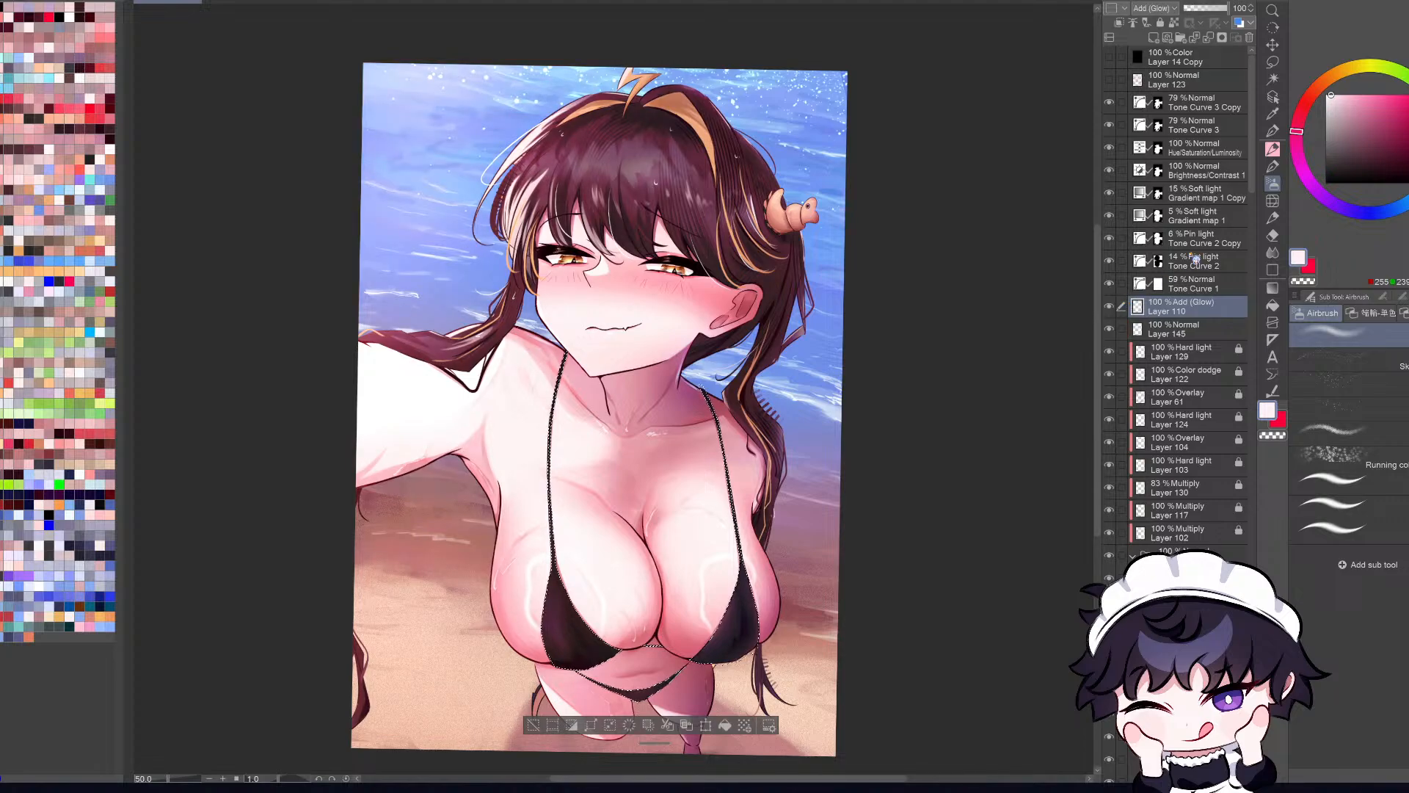
key("ctrl+y")
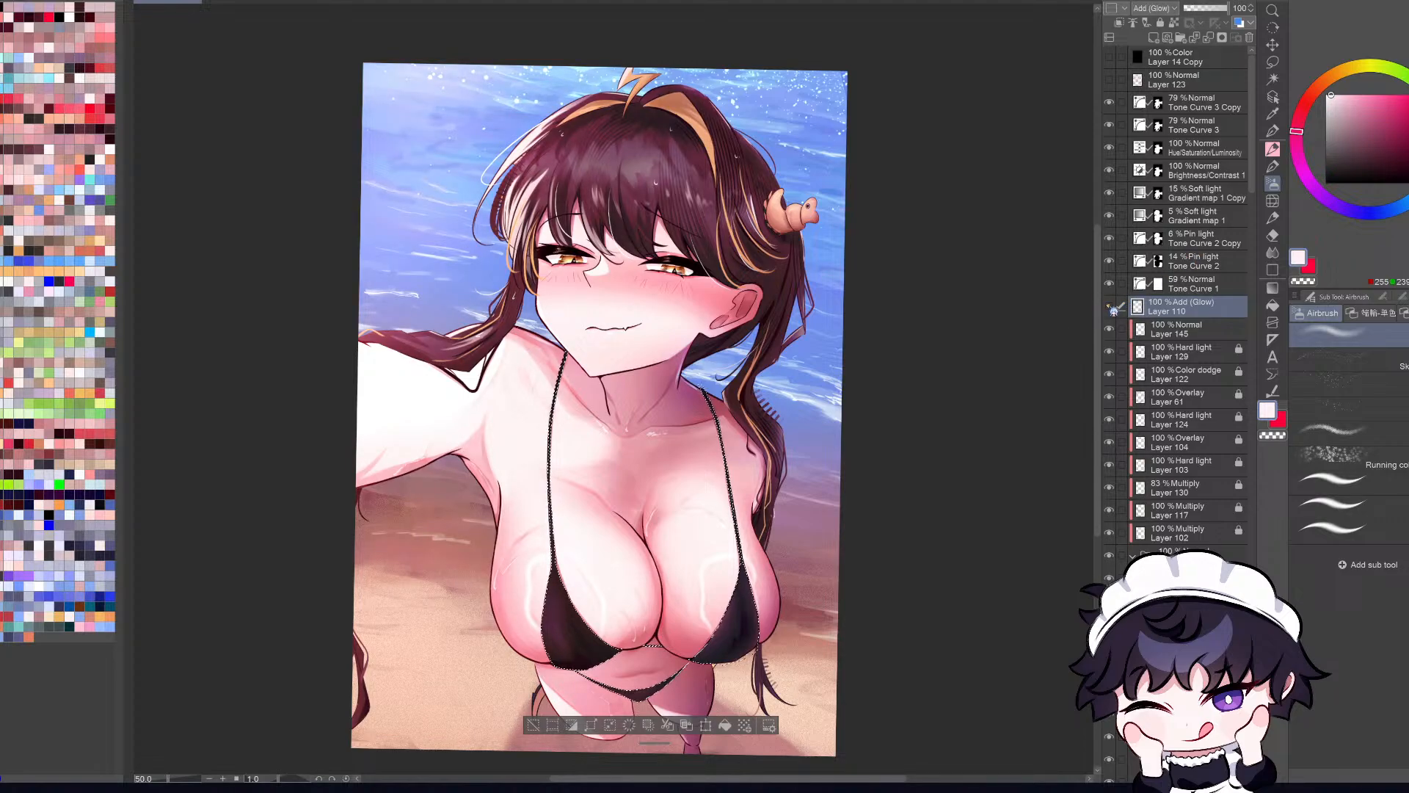
Step: Compare the illustration with Layer 110 hidden and shown, including in mirrored view
left_click(1109, 309)
left_click(1113, 311)
left_click(1113, 311)
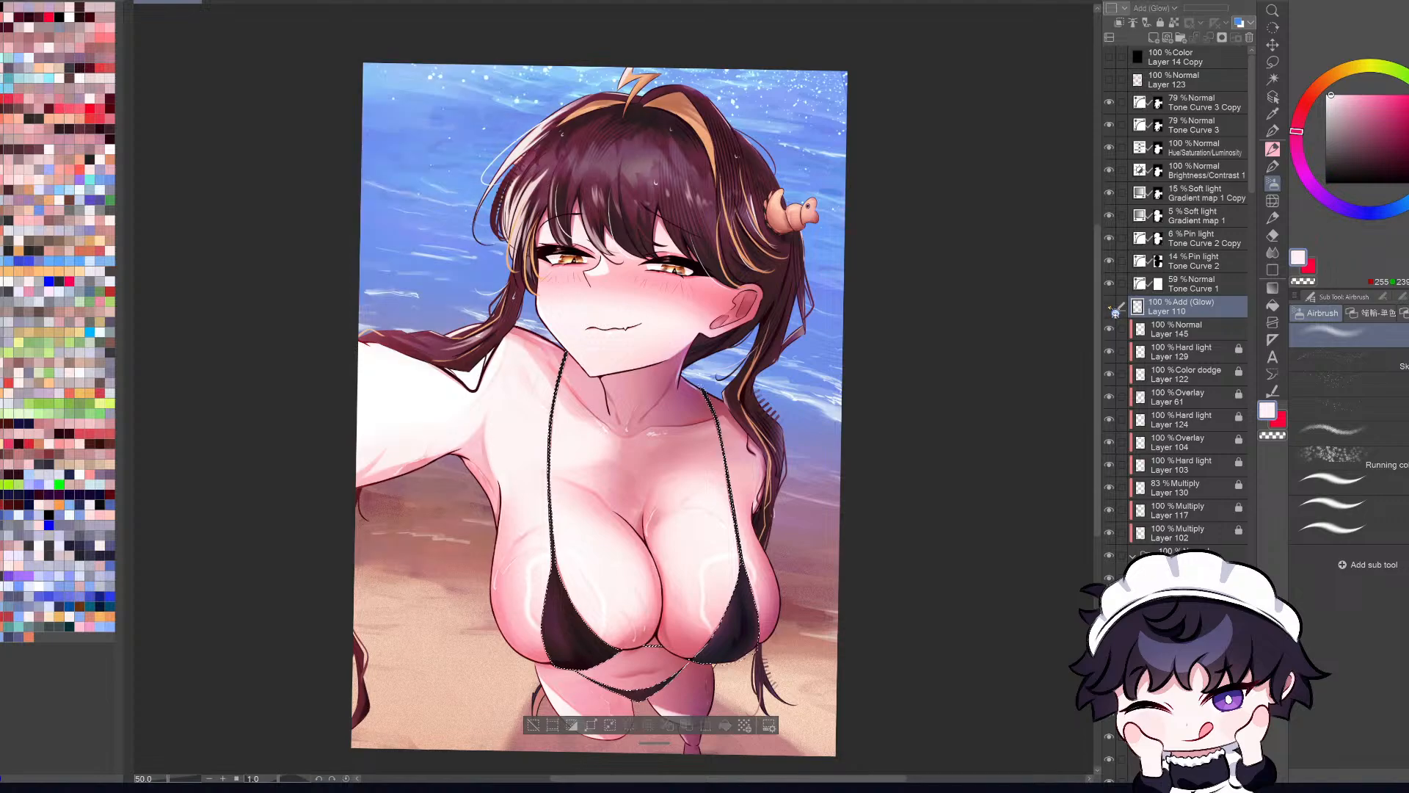
left_click(1113, 312)
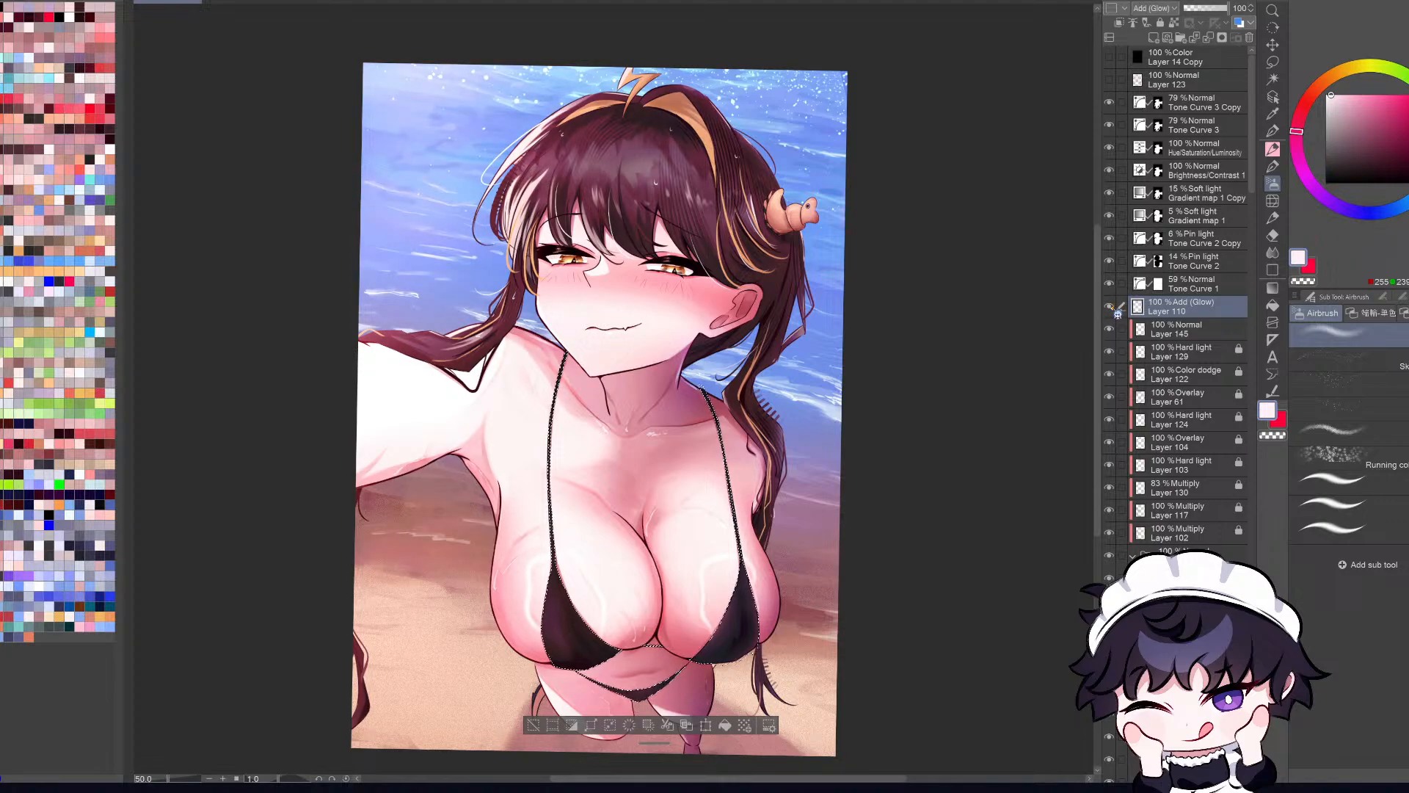
left_click(1113, 311)
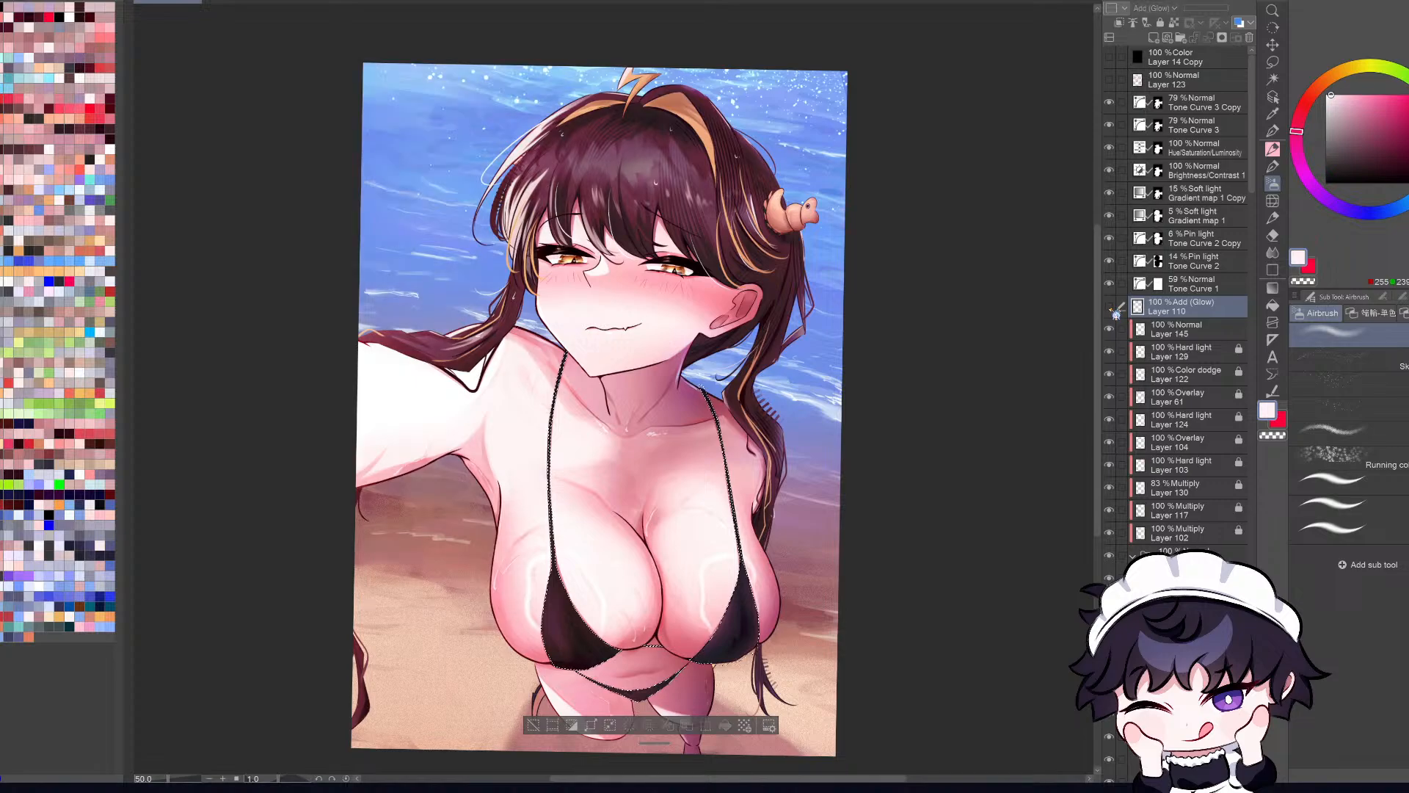
left_click(1113, 311)
left_click(1113, 312)
left_click(1113, 311)
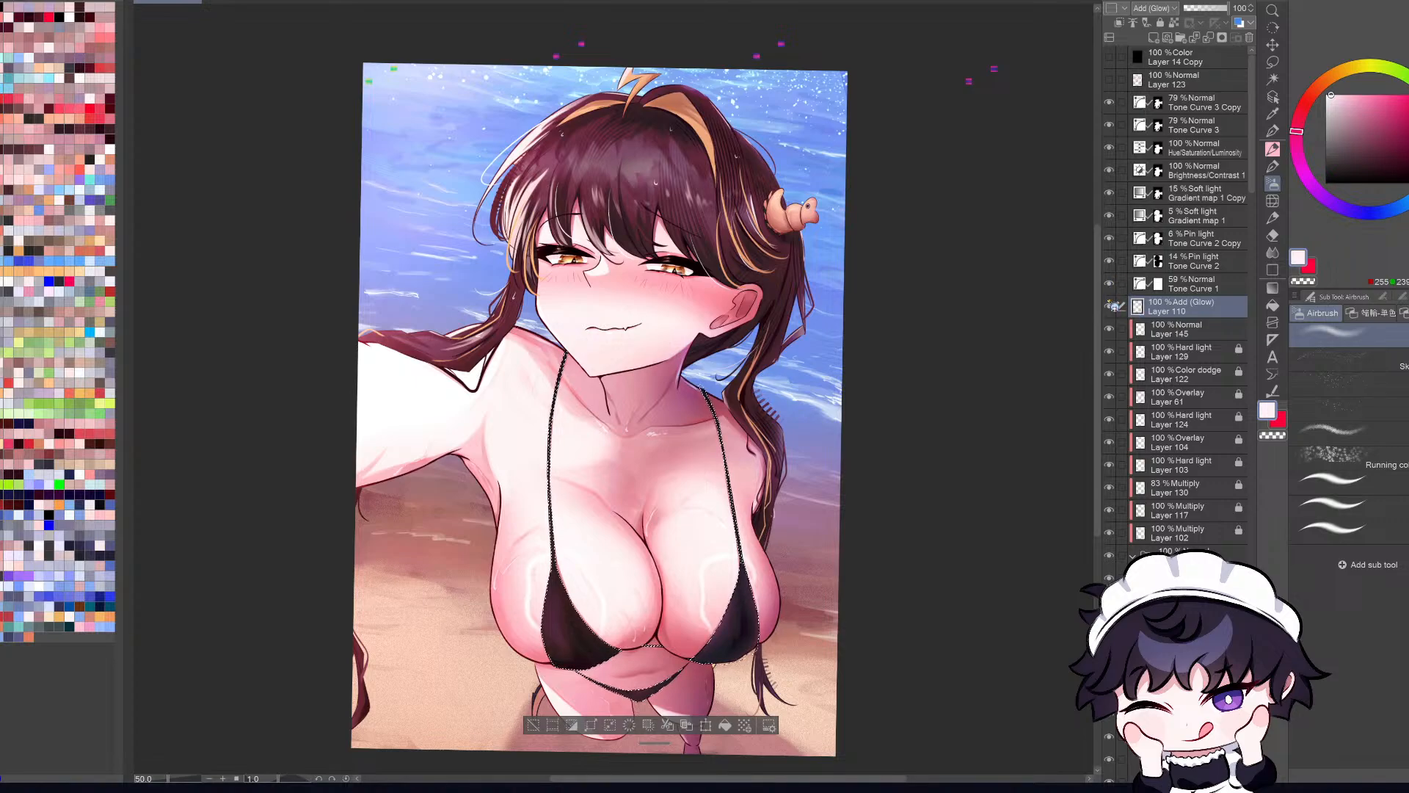
left_click(1109, 307)
left_click(1109, 306)
key("h")
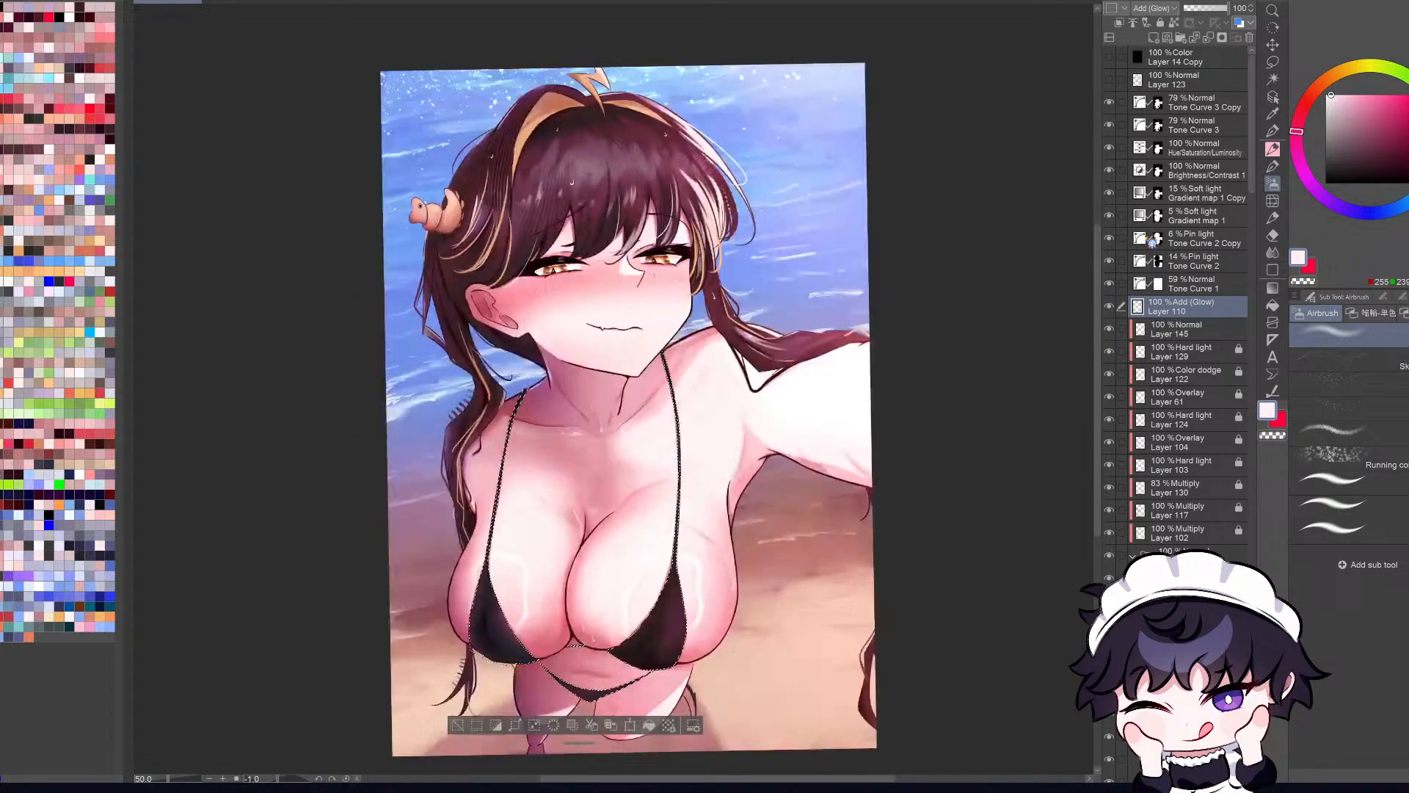
Step: Add a new layer above Layer 145 and set its blending mode to Add (Glow)
left_click(1192, 330)
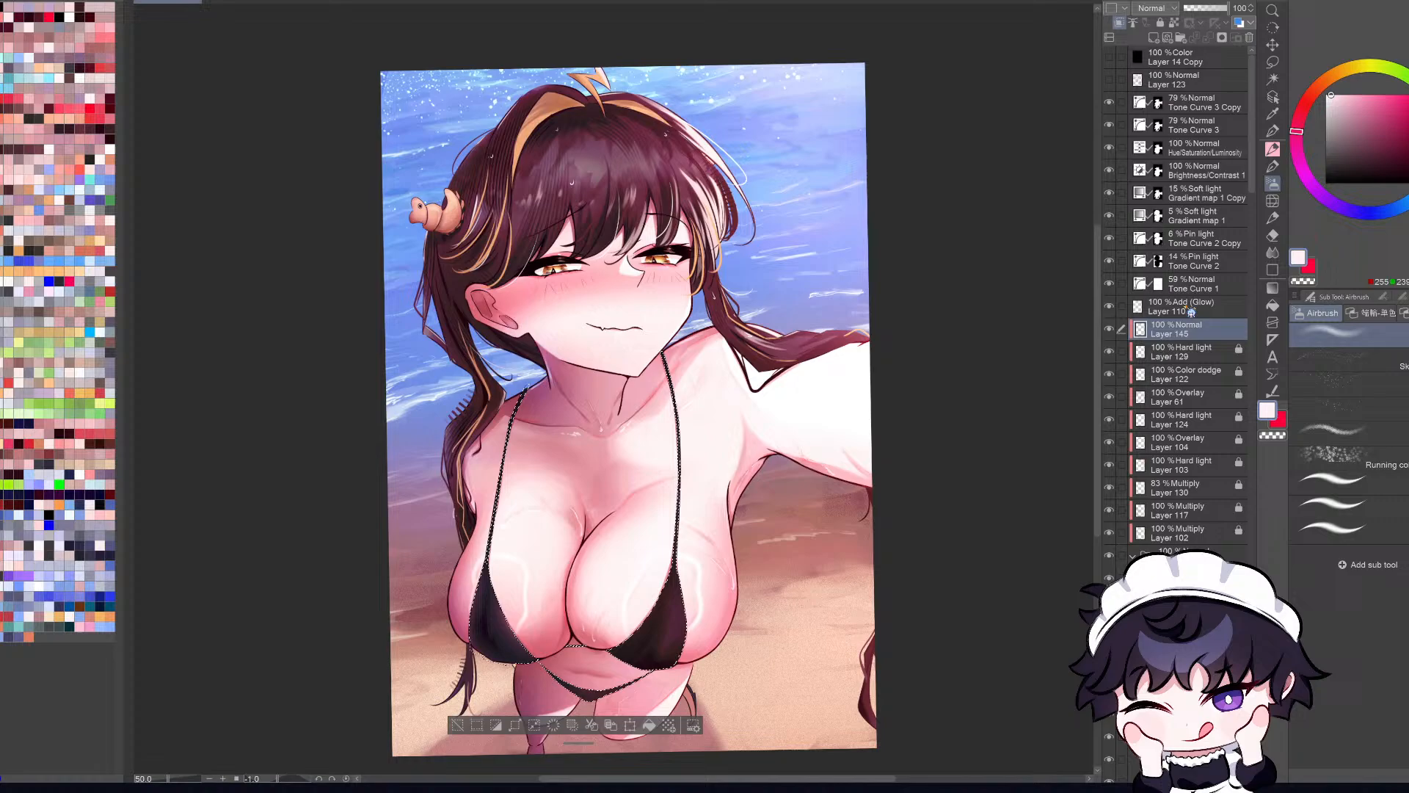
left_click(1153, 38)
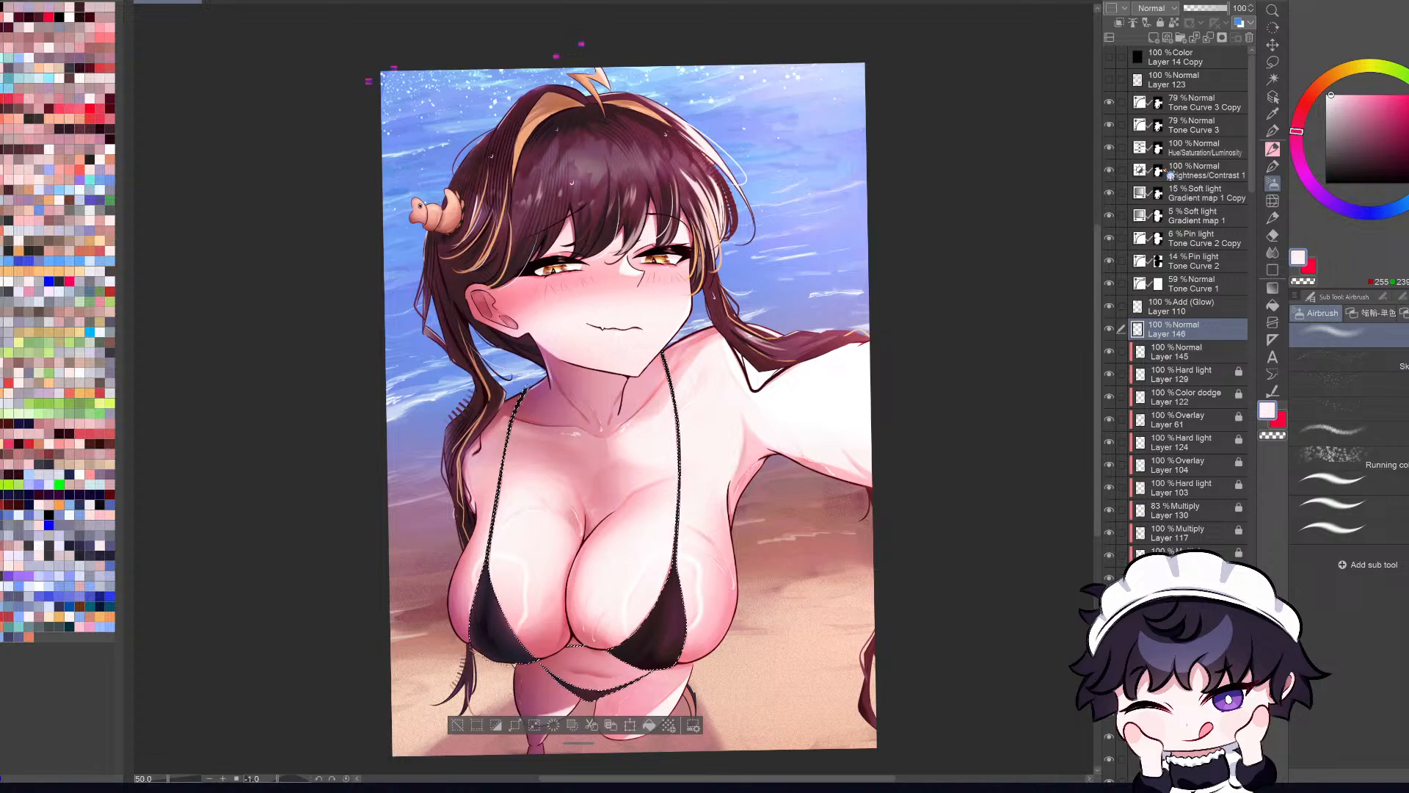
left_click(1200, 427)
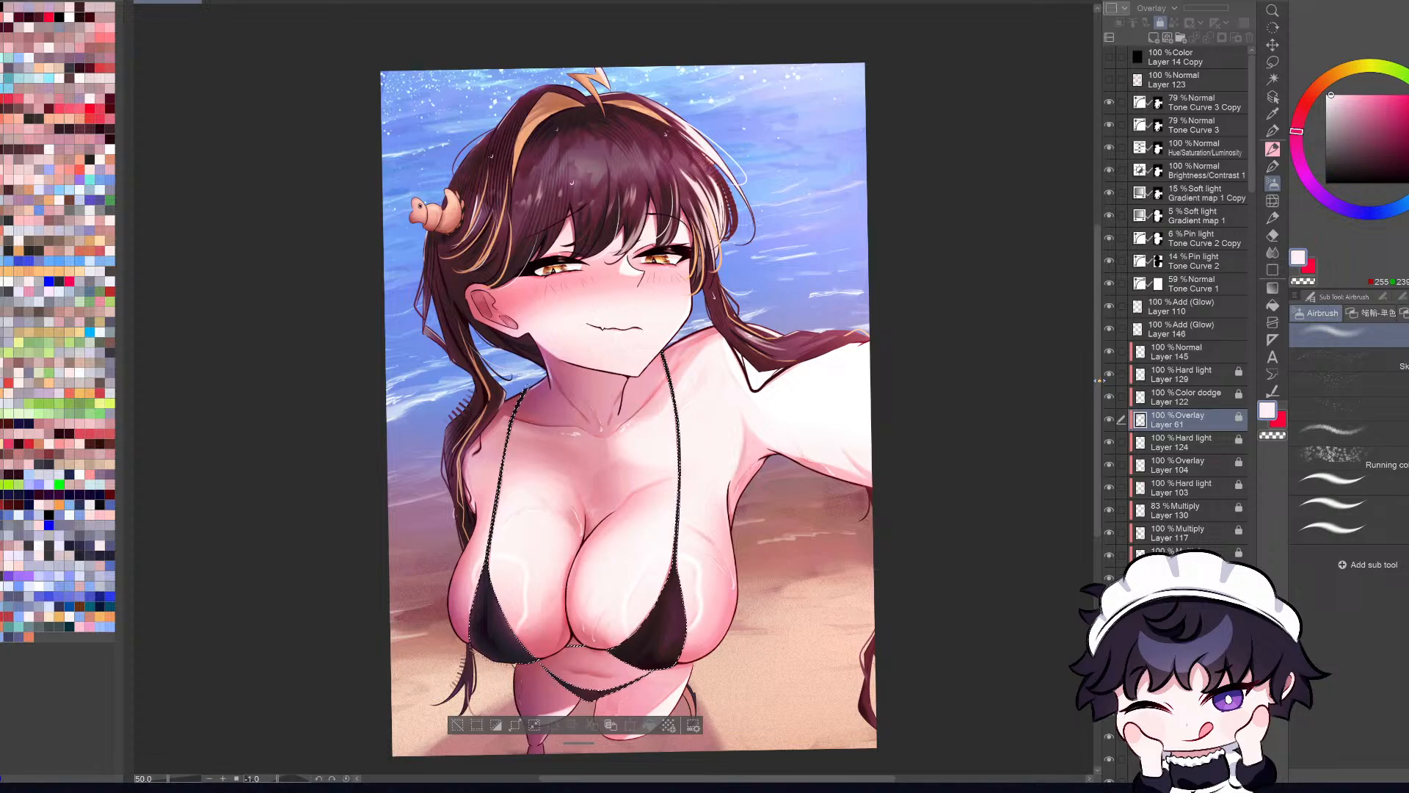
Step: Compare the artwork with Layer 110 hidden and shown, and set Layer 146 to Hard light
left_click(1180, 334)
left_click(1175, 308)
left_click(1109, 306)
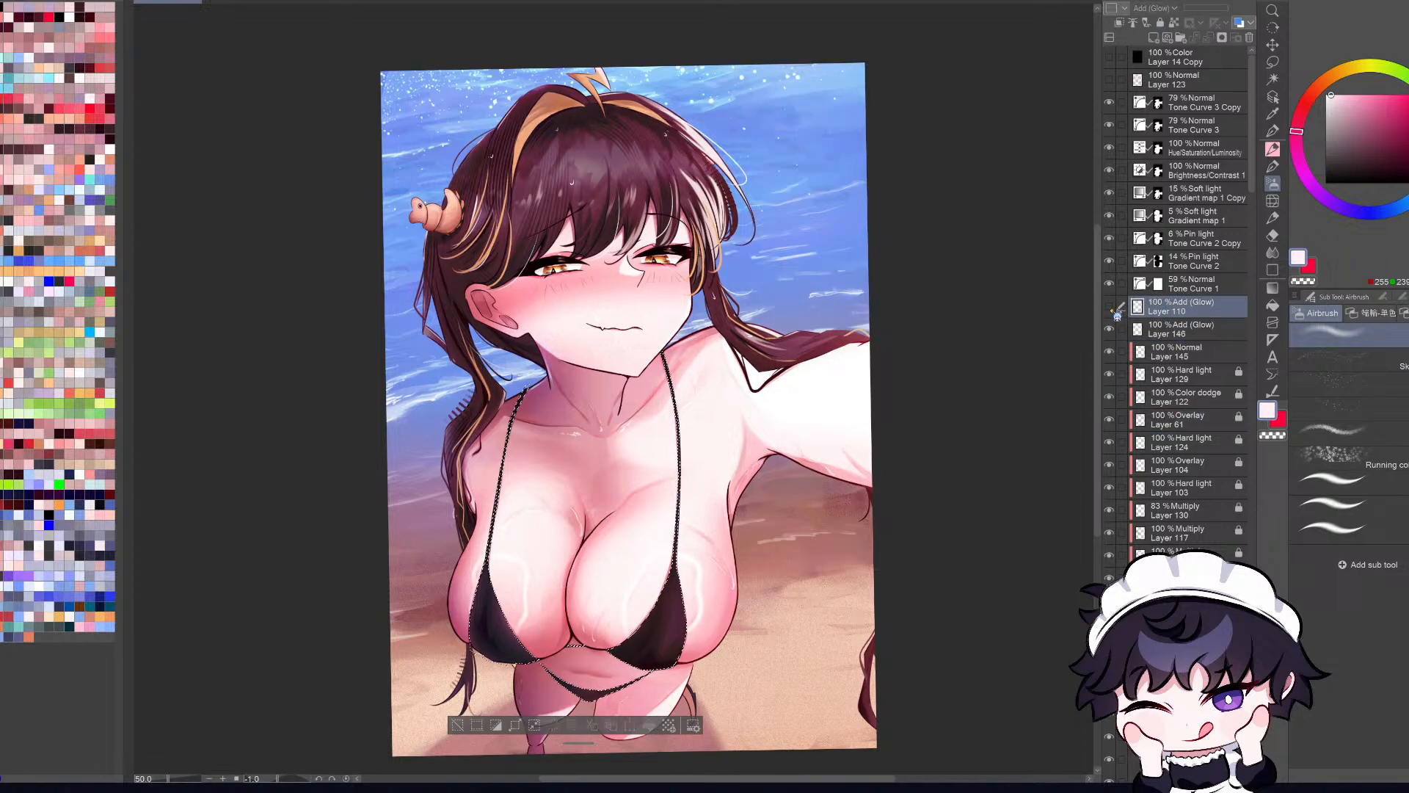
left_click(1108, 306)
left_click(1160, 332)
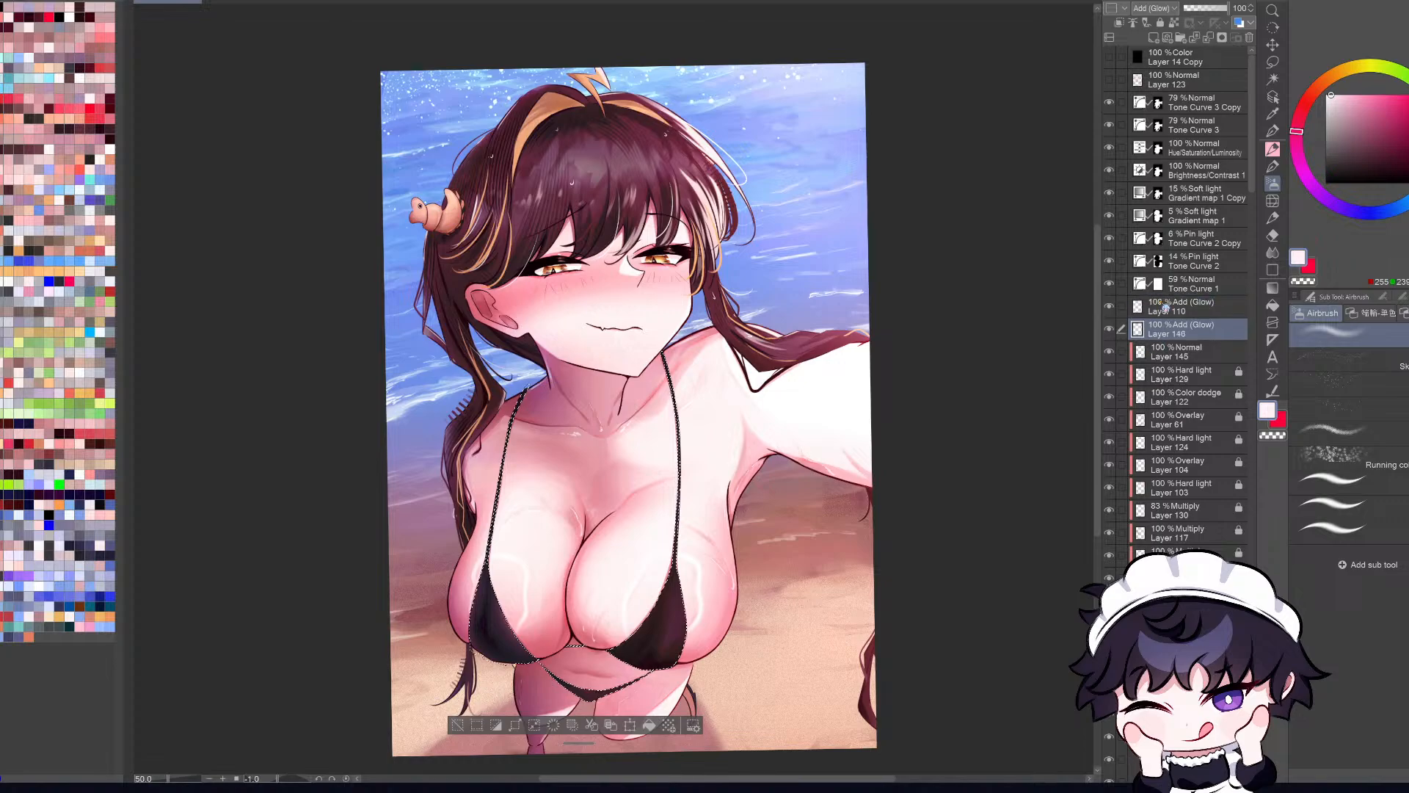
left_click(1167, 215)
Step: Undo the first near-white stroke on Layer 146 and airbrush soft light pink along the bikini cup's outer edge
left_click_drag(684, 543, 677, 598)
key("ctrl+z")
key("h")
left_click(1351, 94)
left_click_drag(763, 571, 778, 645)
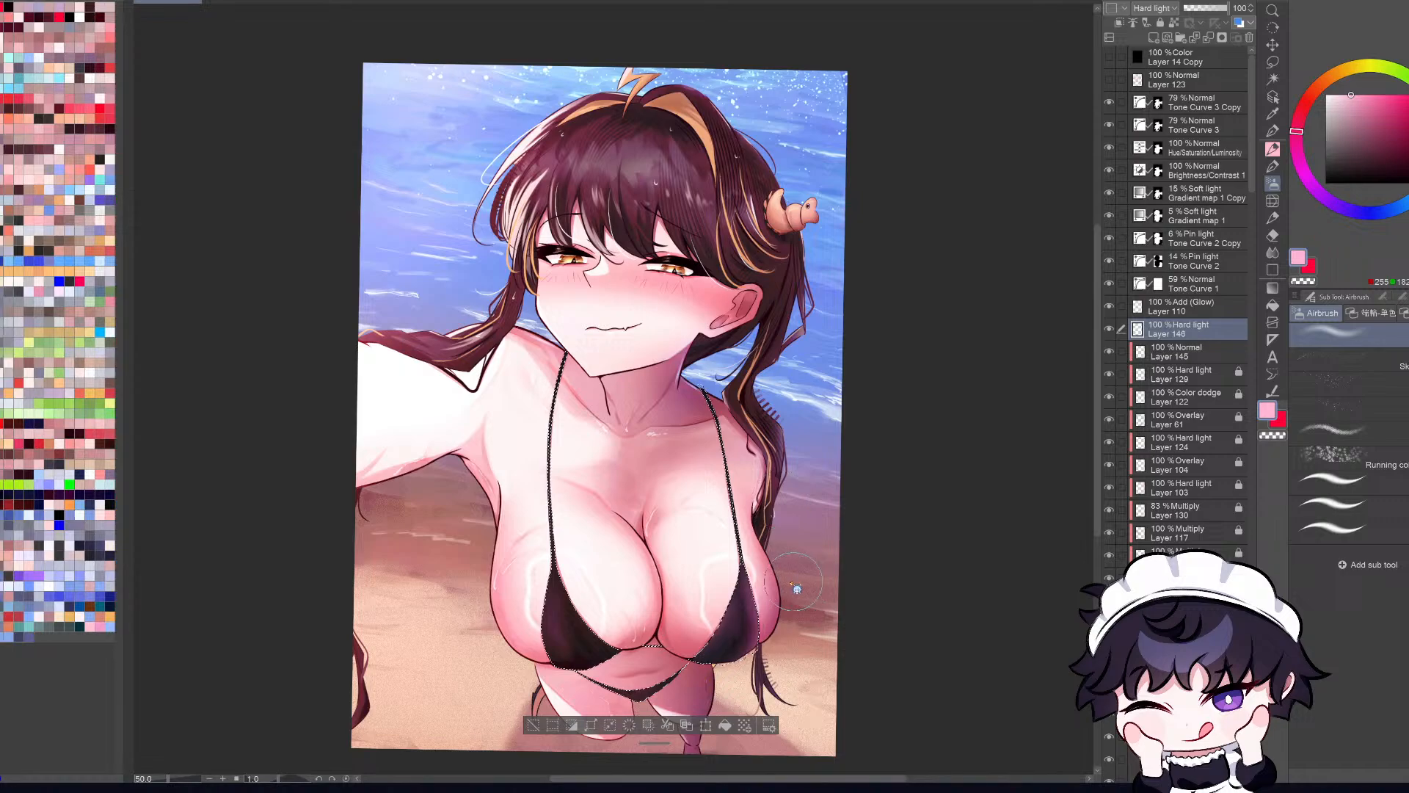
Step: Soften the bikini highlight with paler pink airbrush strokes, check it mirrored, and clear the selection
left_click(1341, 95)
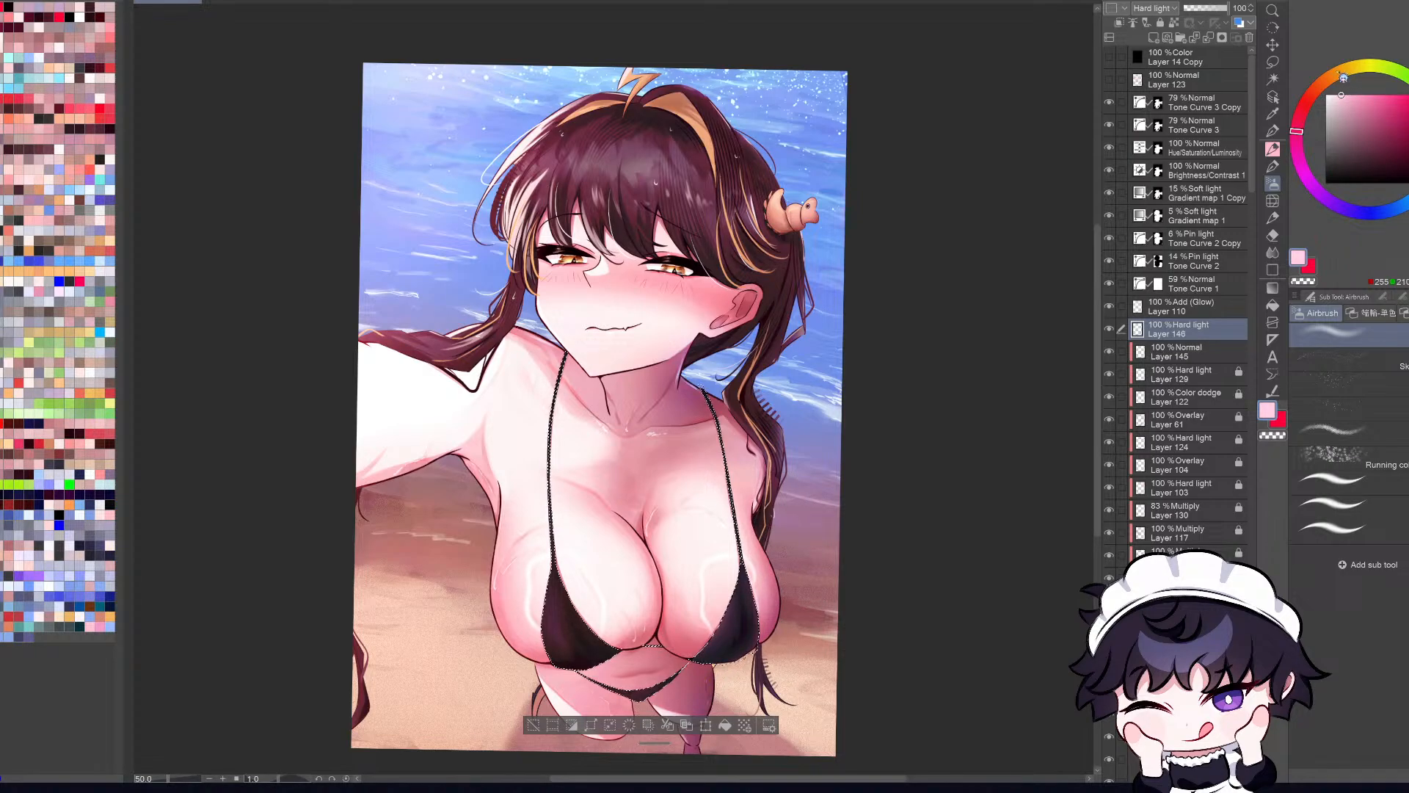
left_click_drag(768, 587, 779, 624)
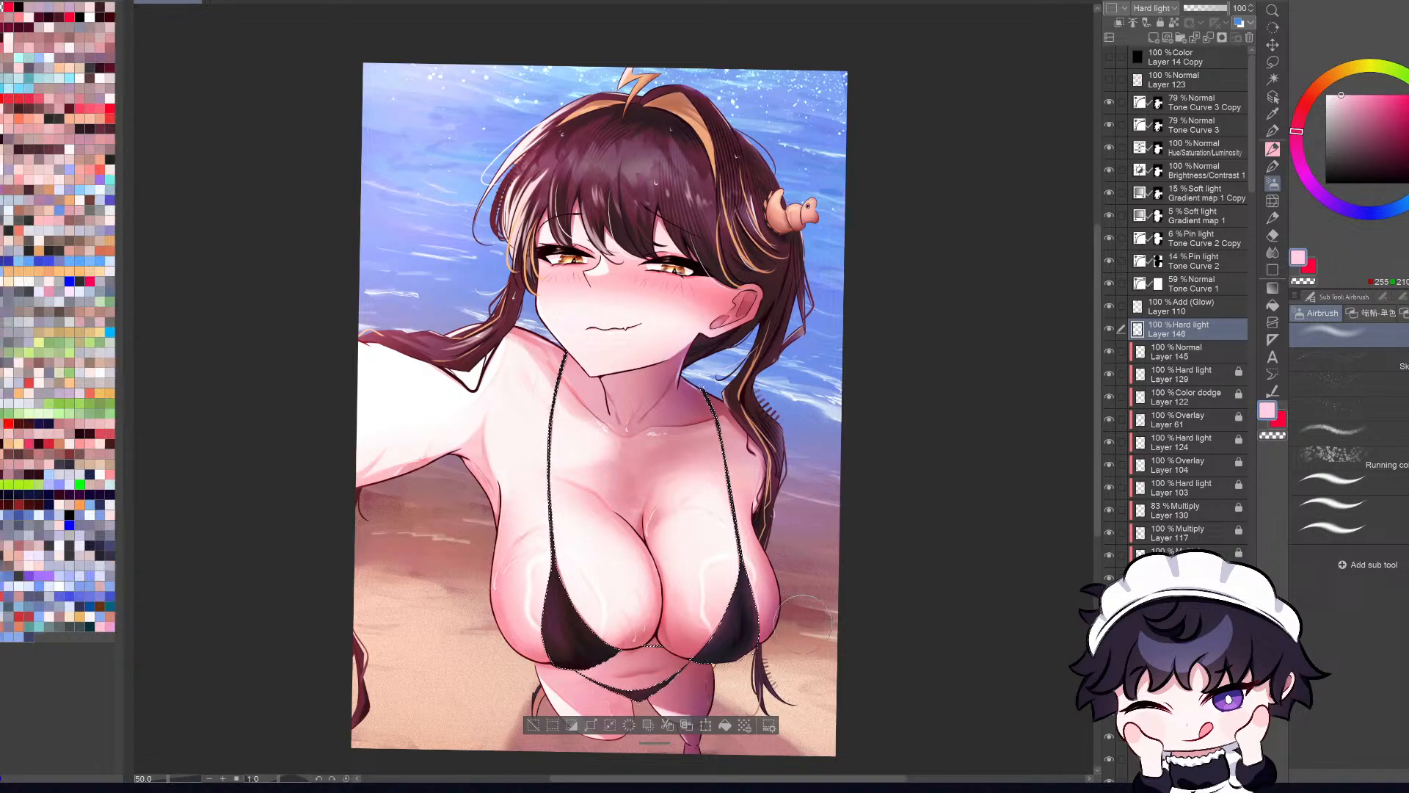
left_click(1339, 95)
left_click(1298, 123)
left_click_drag(793, 653, 784, 609)
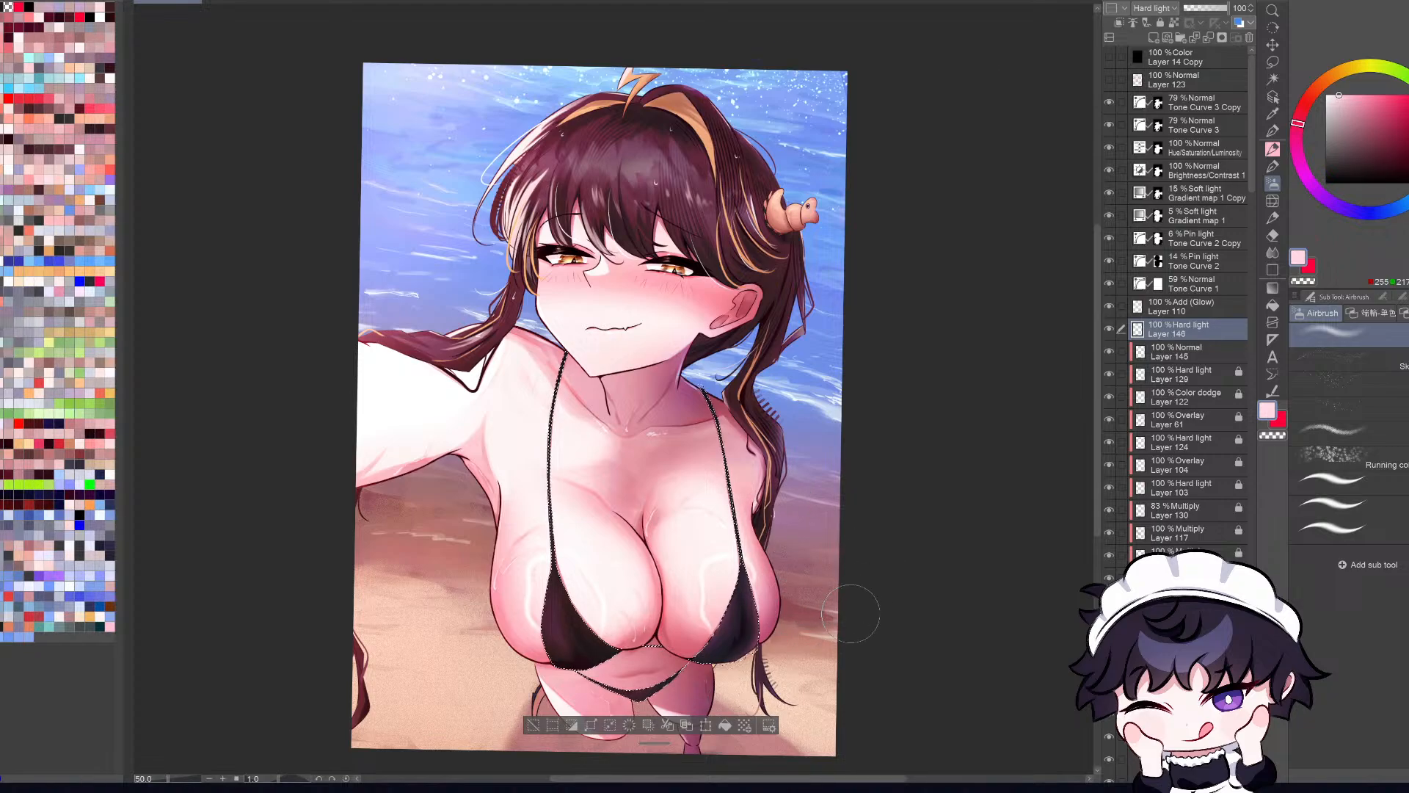
key("h")
key("h")
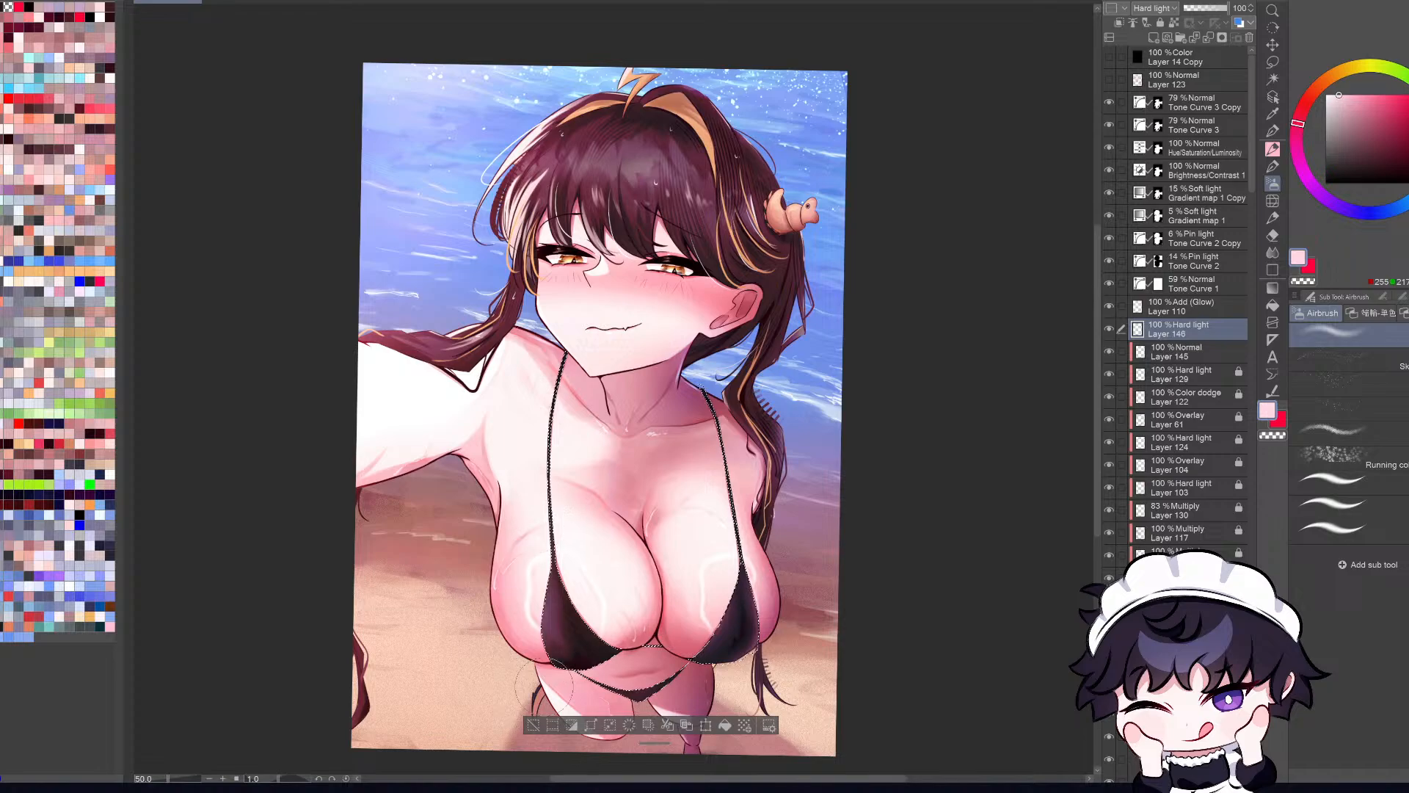
key("ctrl+d")
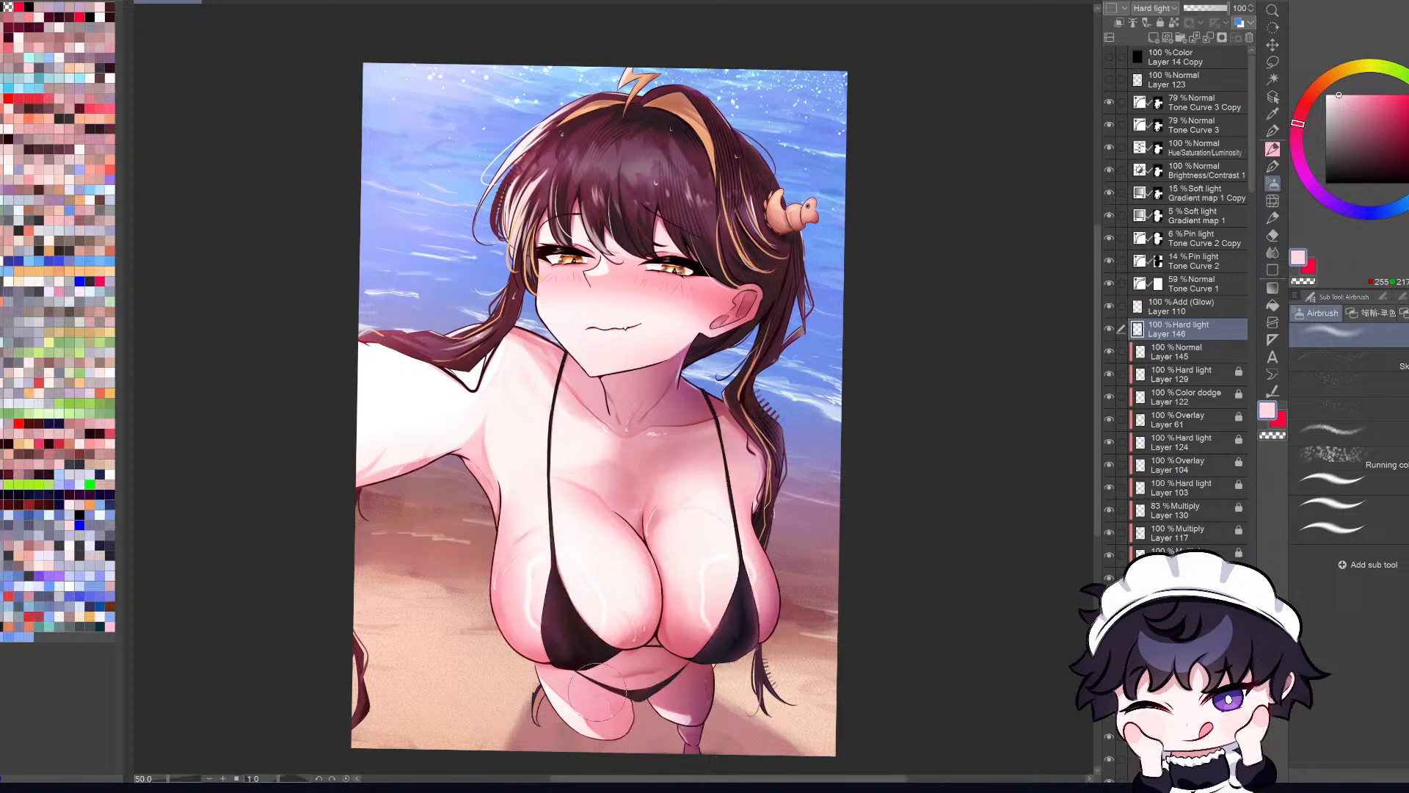
Step: Compare the bikini fabric with the Layer 146 highlights hidden and shown at full-canvas view
scroll(598, 692, "down", 1)
key("ctrl+0")
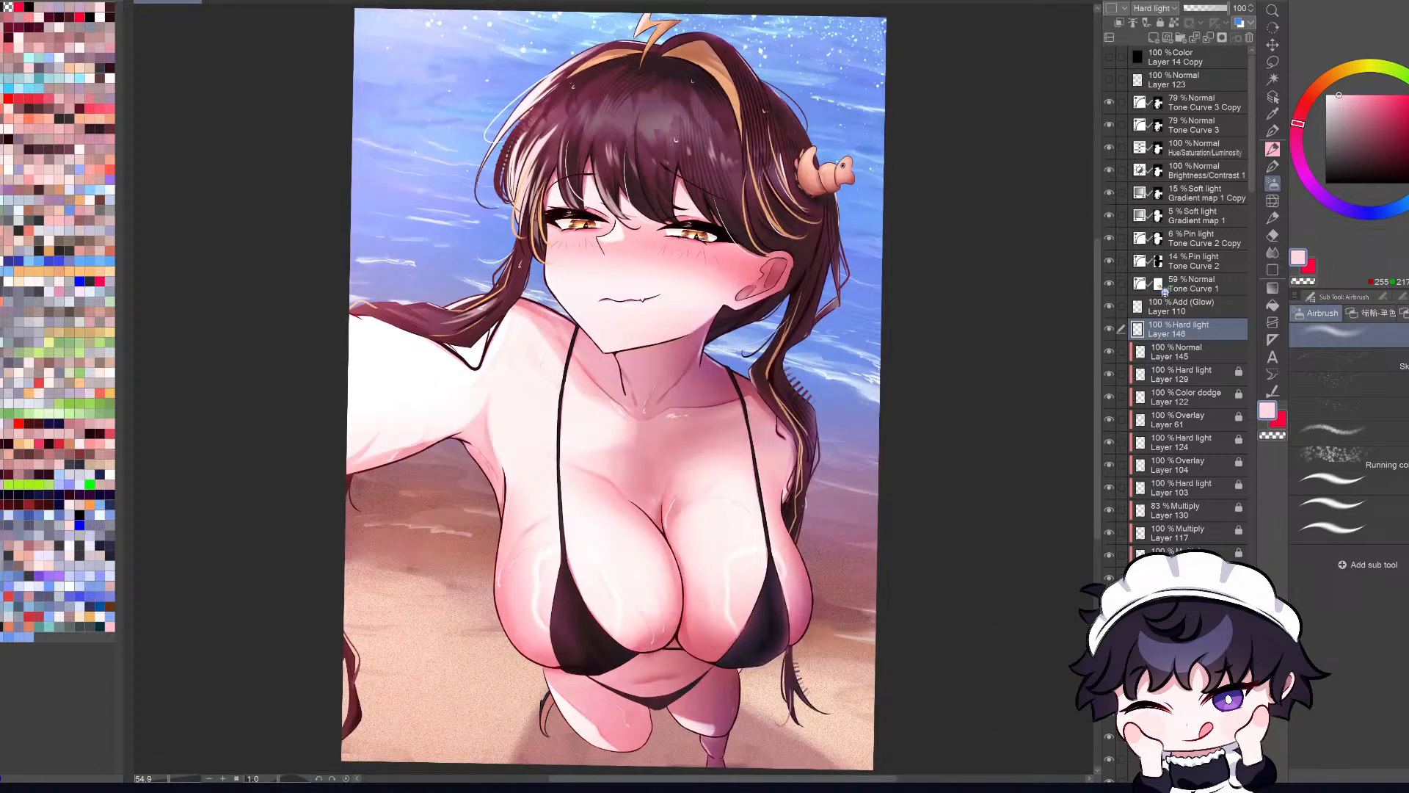
left_click(1110, 329)
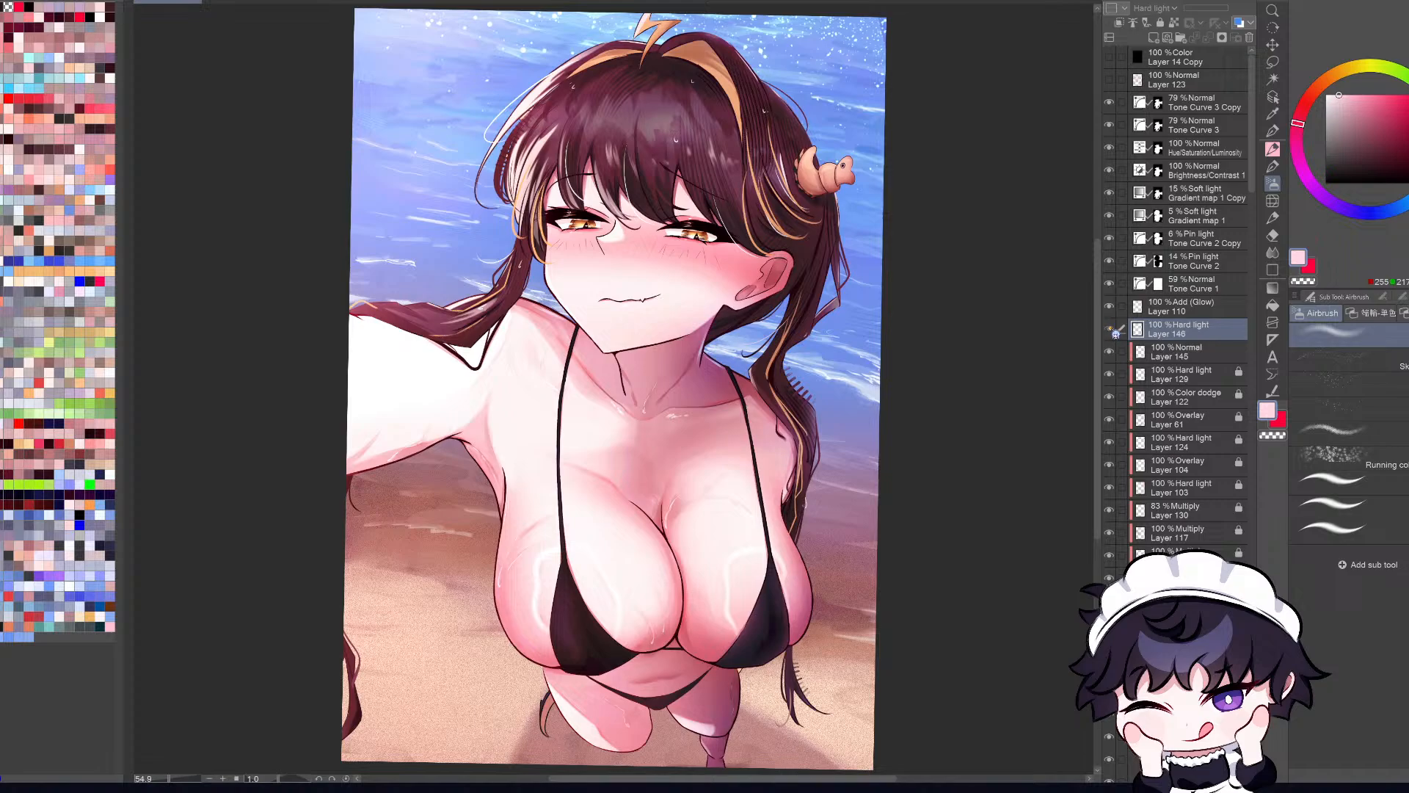
left_click(1109, 329)
left_click(1111, 330)
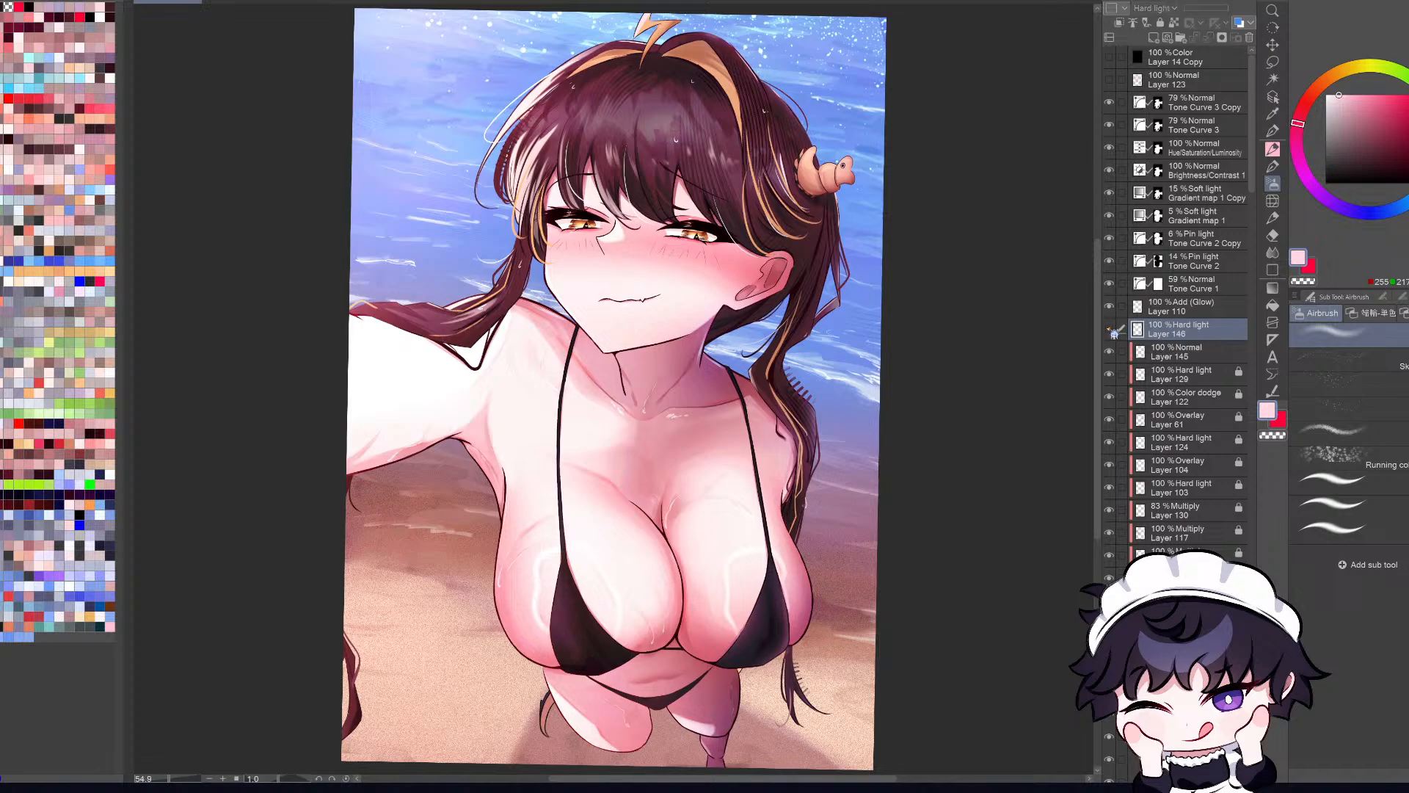
left_click(1111, 331)
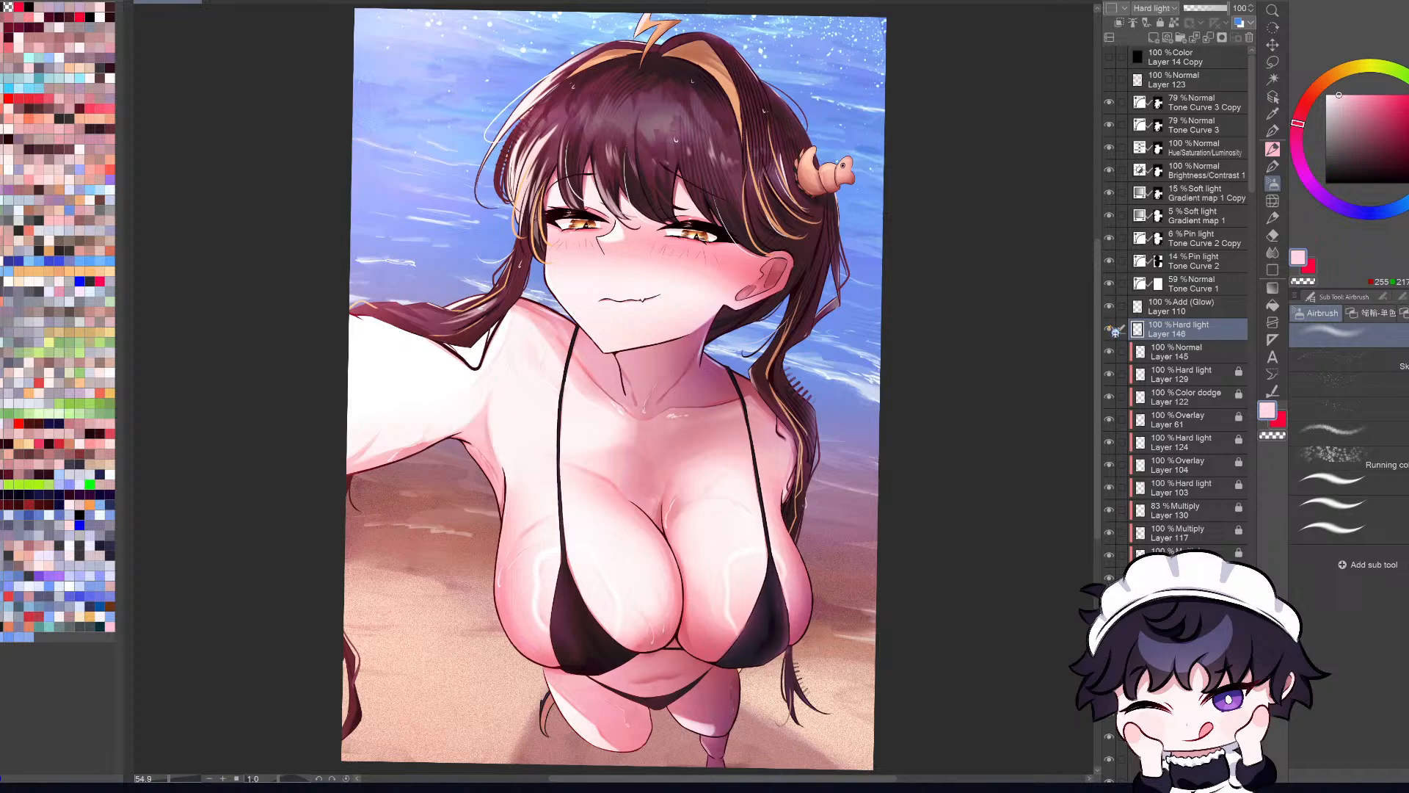
scroll(800, 610, "up", 5)
key("m")
mouse_move(800, 610)
left_mouse_down()
mouse_move(811, 580)
mouse_move(804, 563)
mouse_move(791, 580)
mouse_move(797, 569)
left_mouse_up()
left_click(789, 690)
key("ctrl+d")
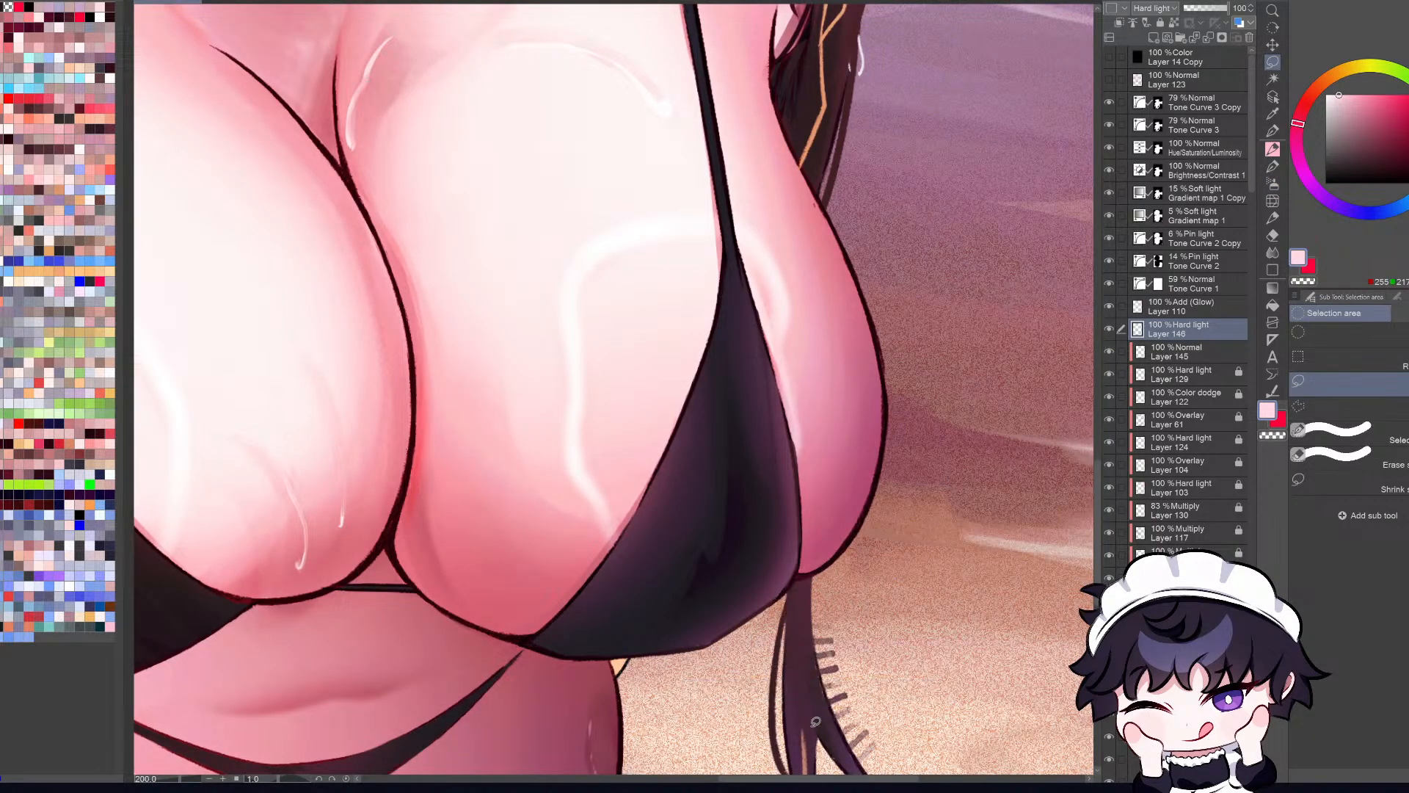
Step: Check the whole illustration repeatedly in mirrored and normal views
key("ctrl+0")
key("h")
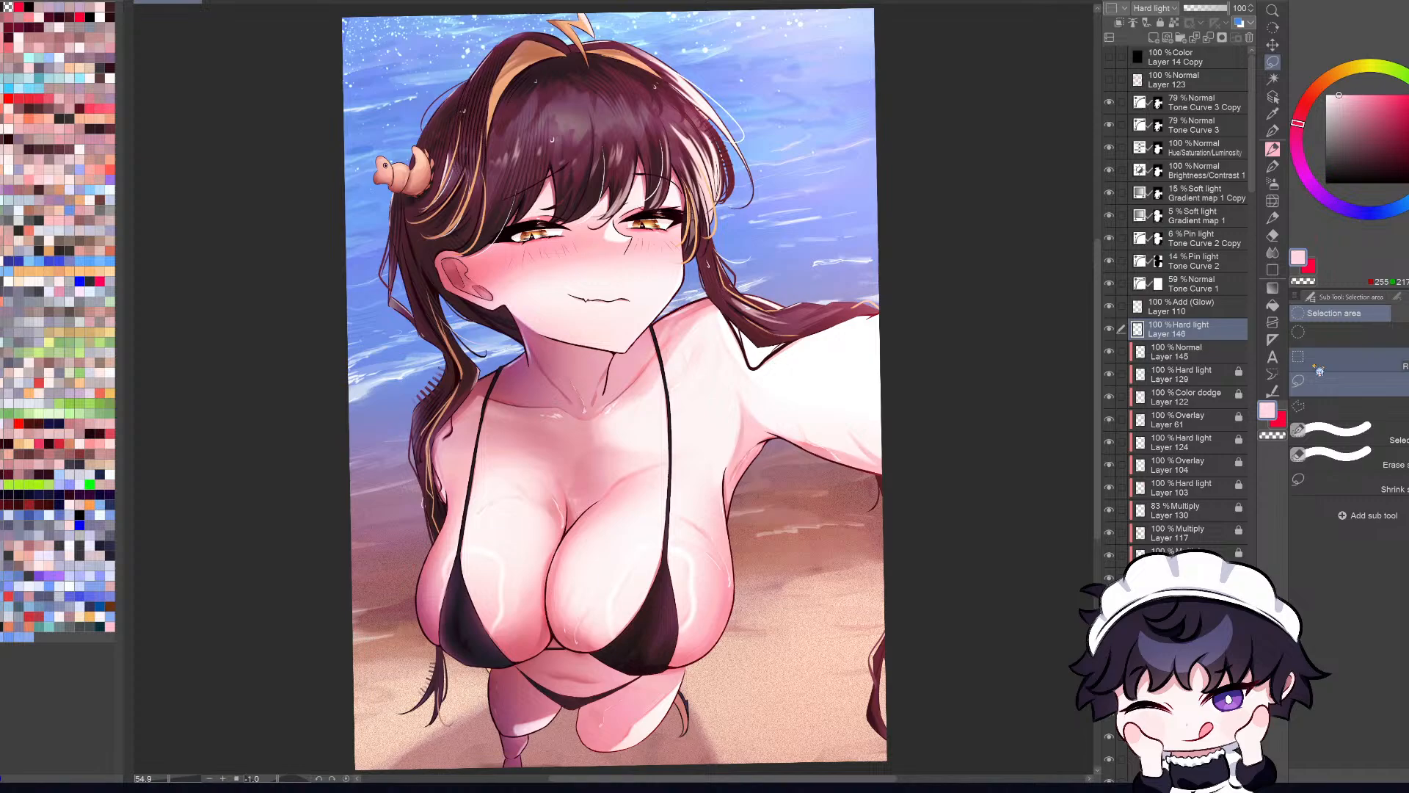
key("h")
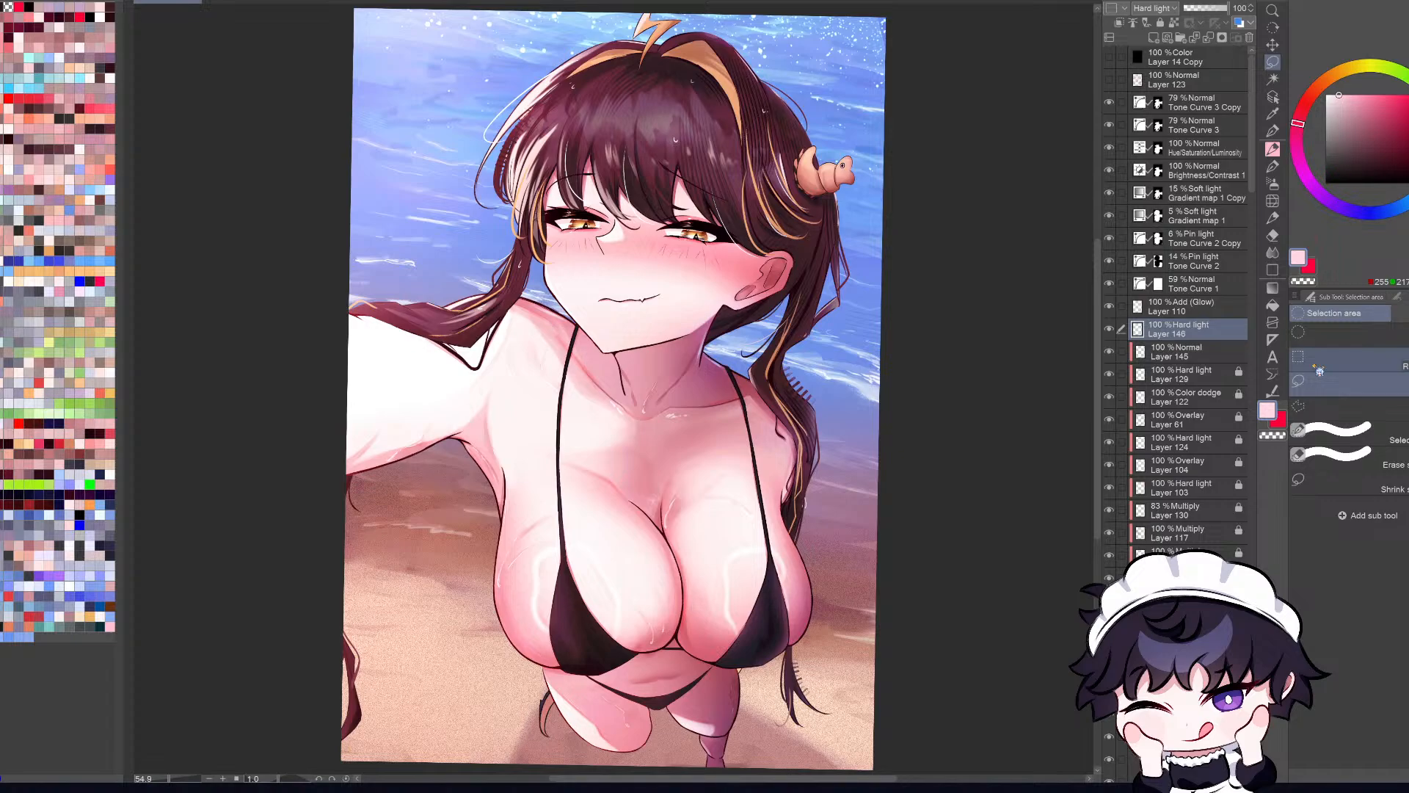
key("h")
key("h")
key("h")
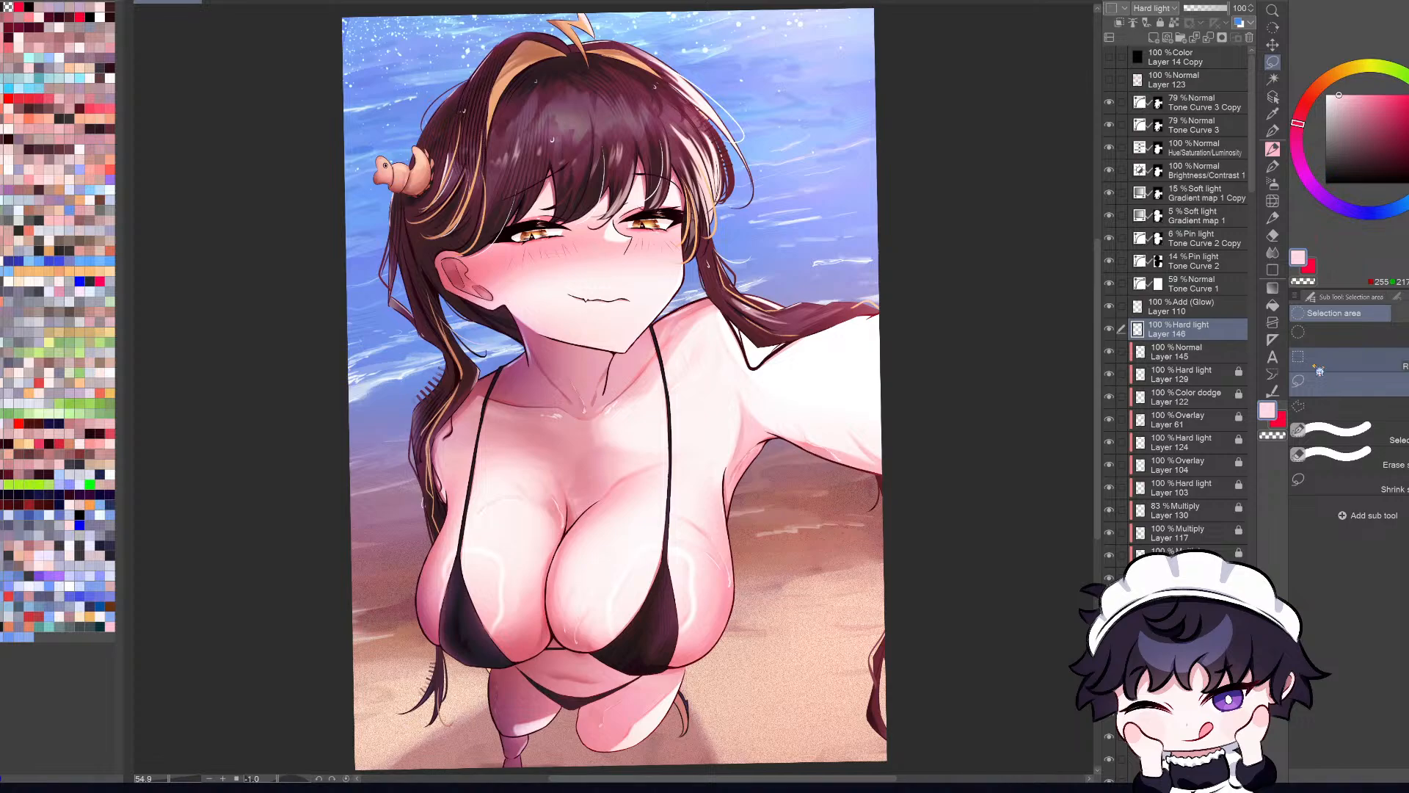
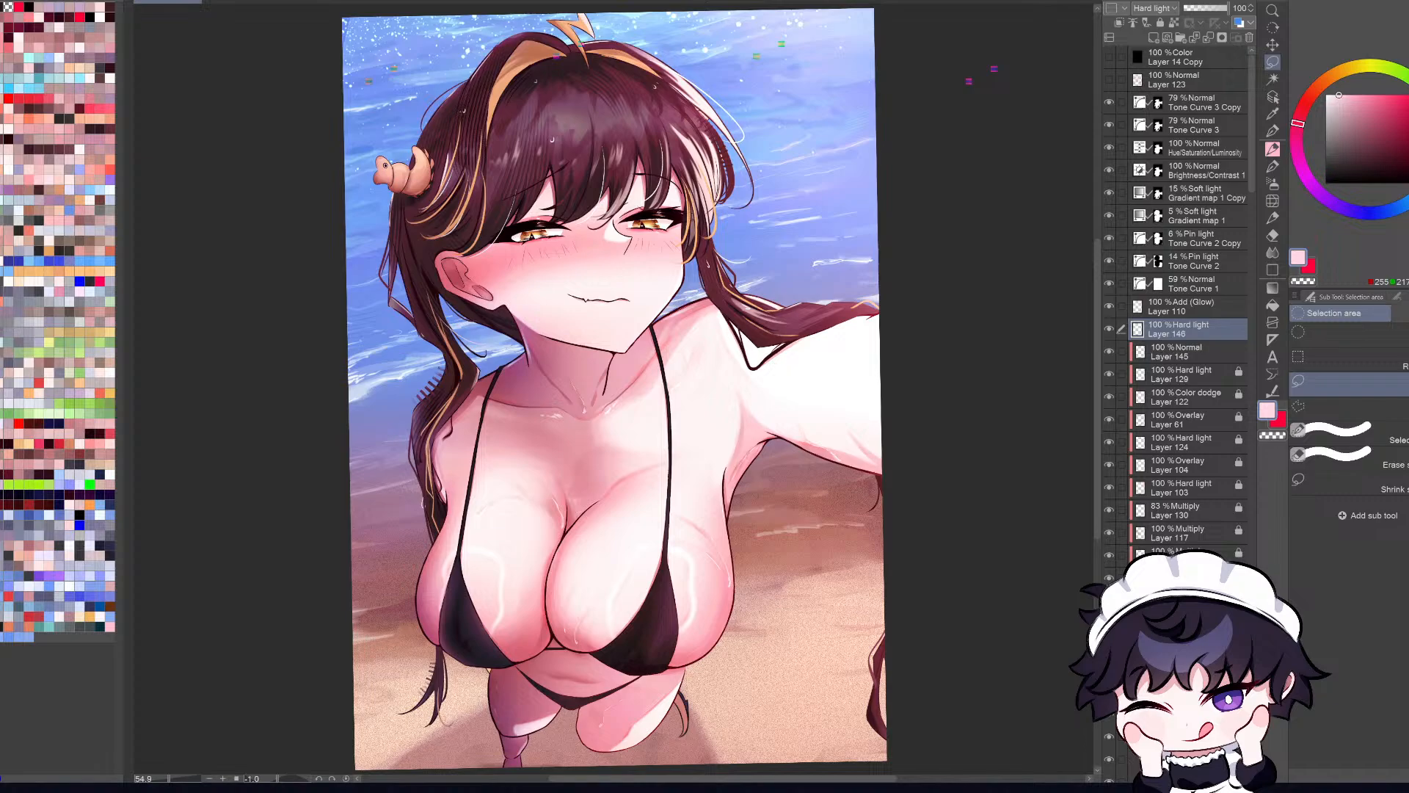
Step: Inspect the full illustration mirrored, slightly rotated and at reduced size
key("h")
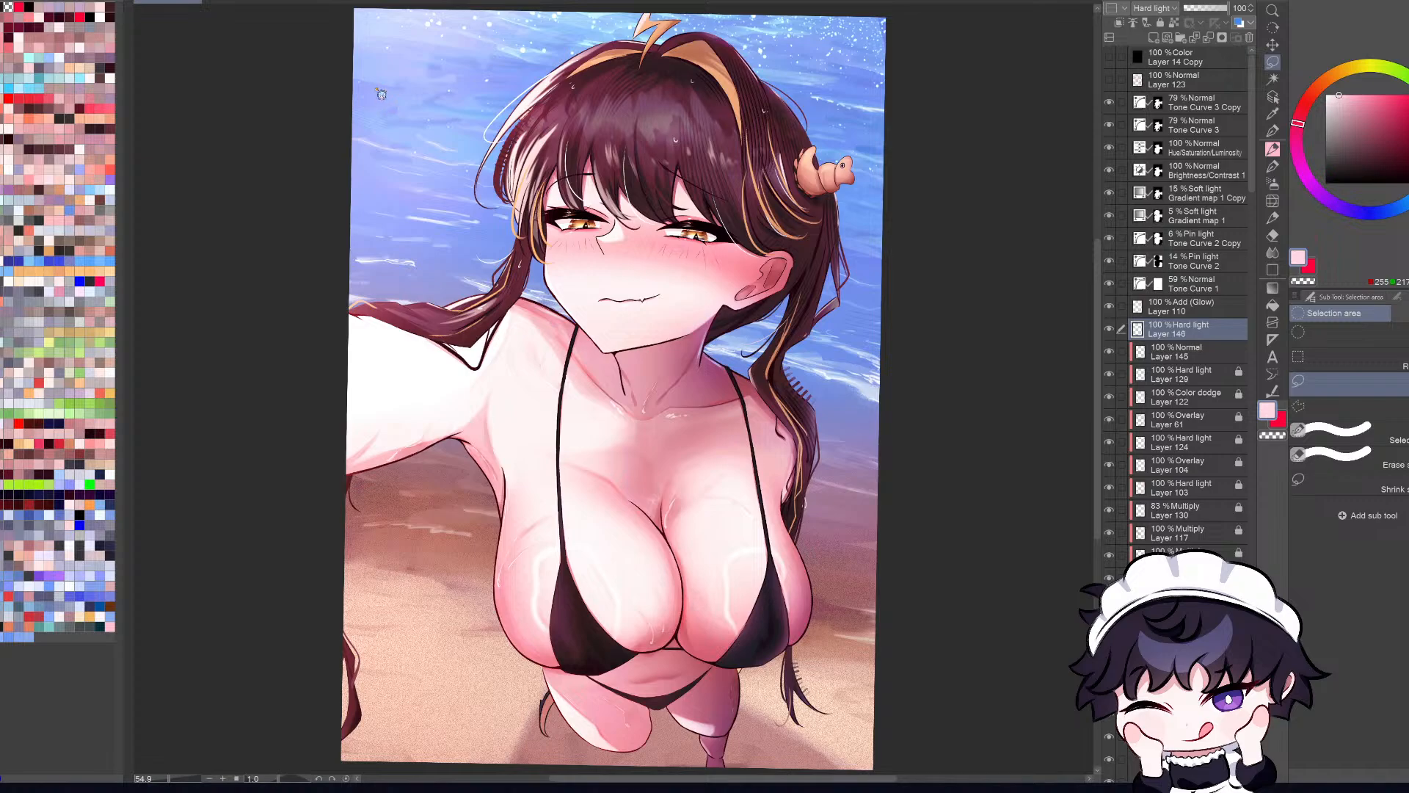
key("r")
left_click_drag(1081, 370, 1081, 356)
scroll(1081, 356, "down", 1)
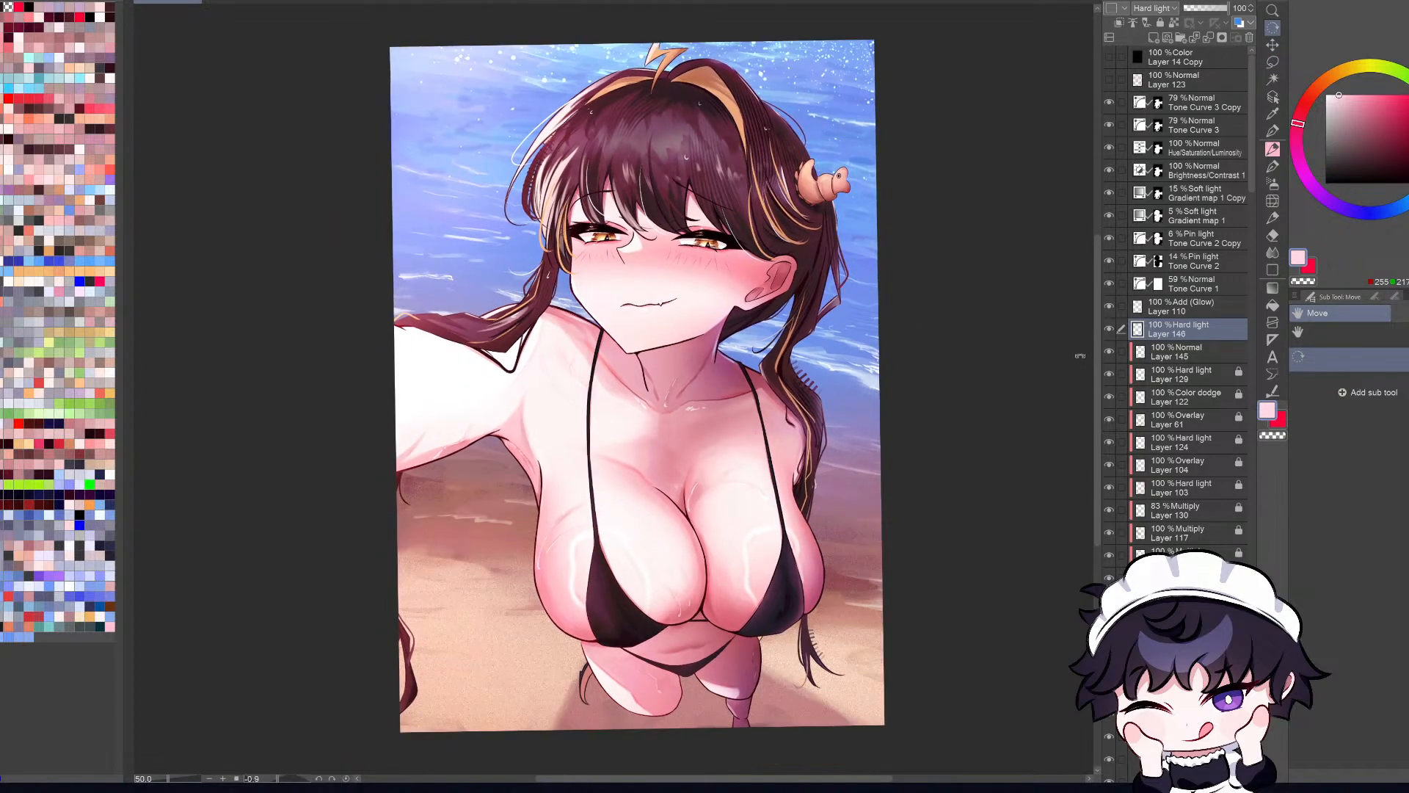
scroll(1076, 358, "up", 1)
key("h")
key("h")
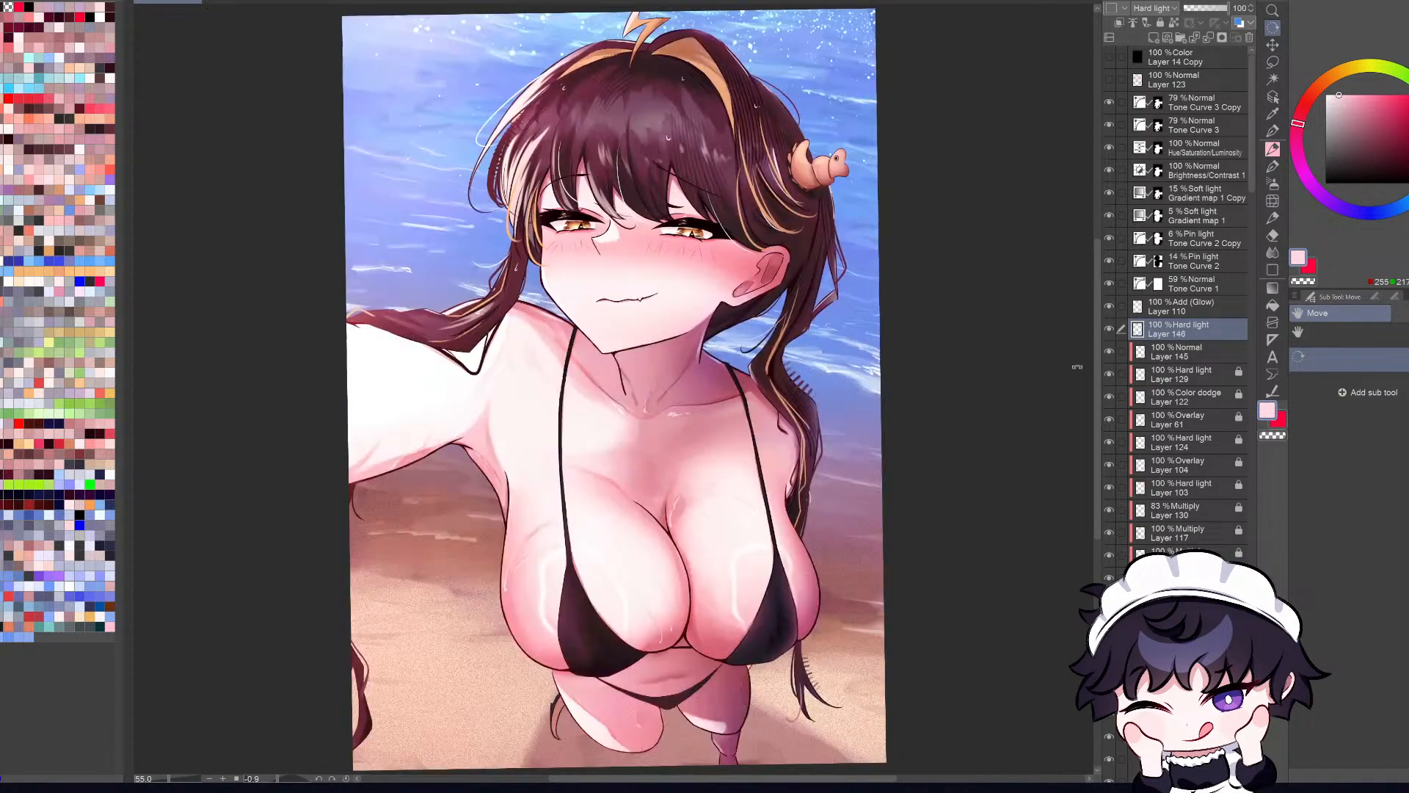
key("h")
left_click_drag(1076, 366, 1070, 378)
key("h")
key("h")
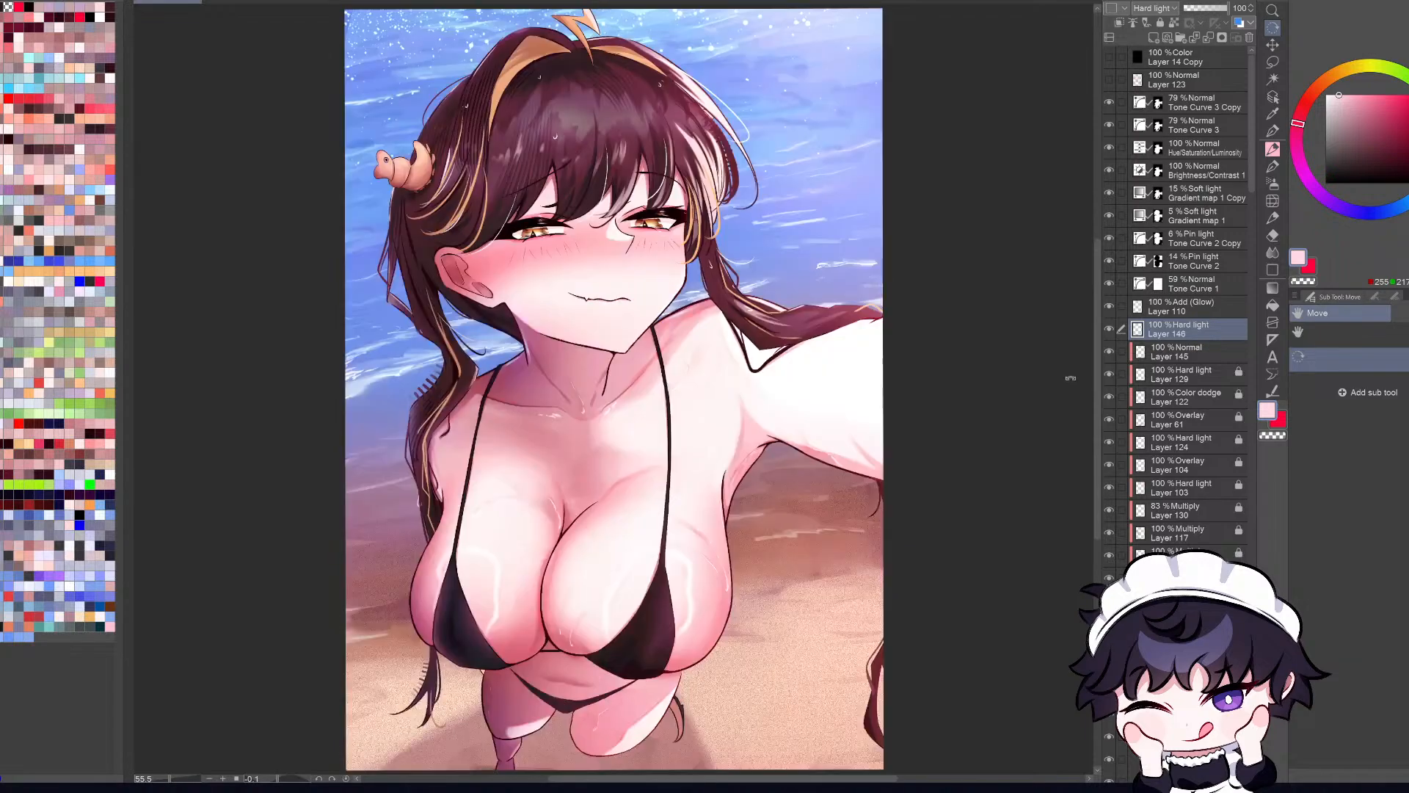
key("h")
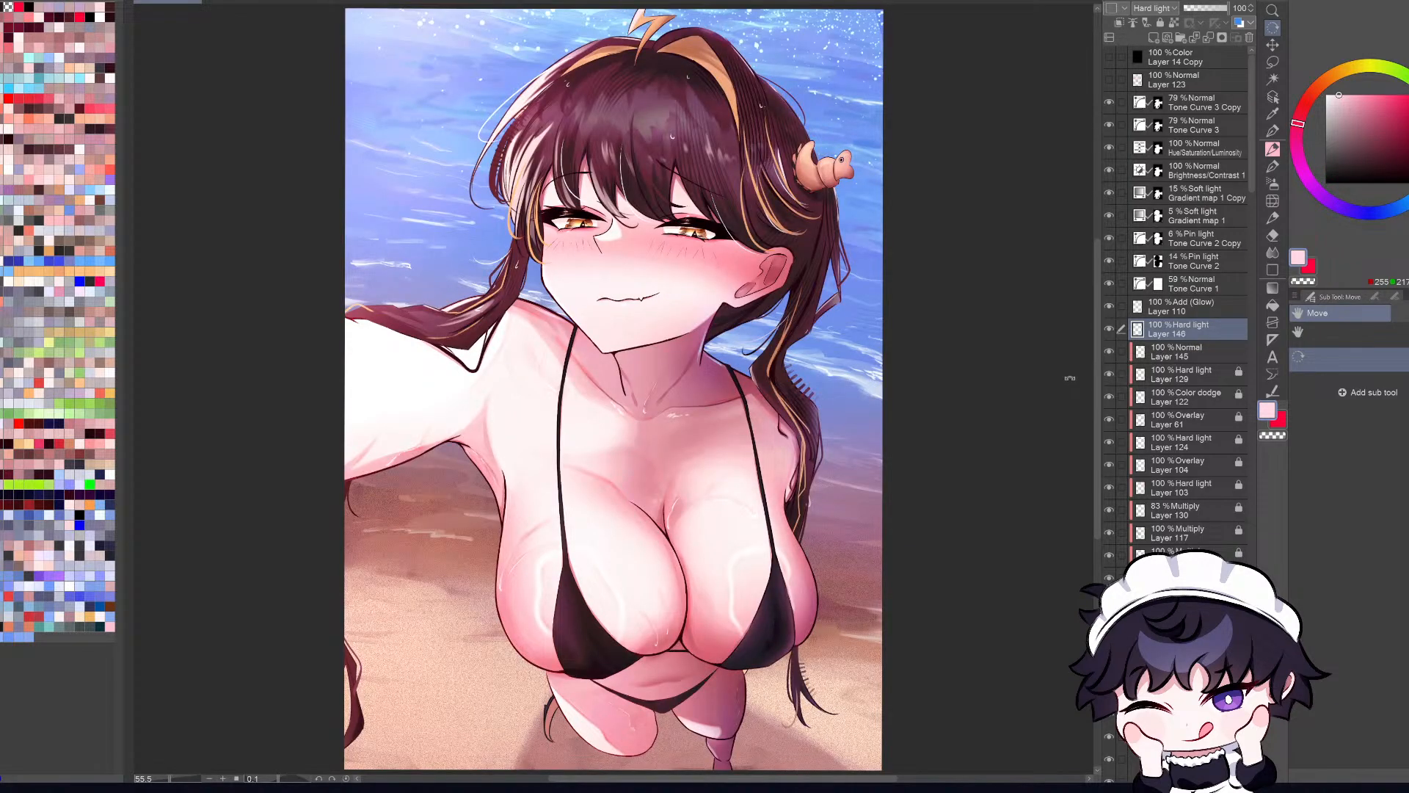
left_click_drag(629, 559, 594, 551)
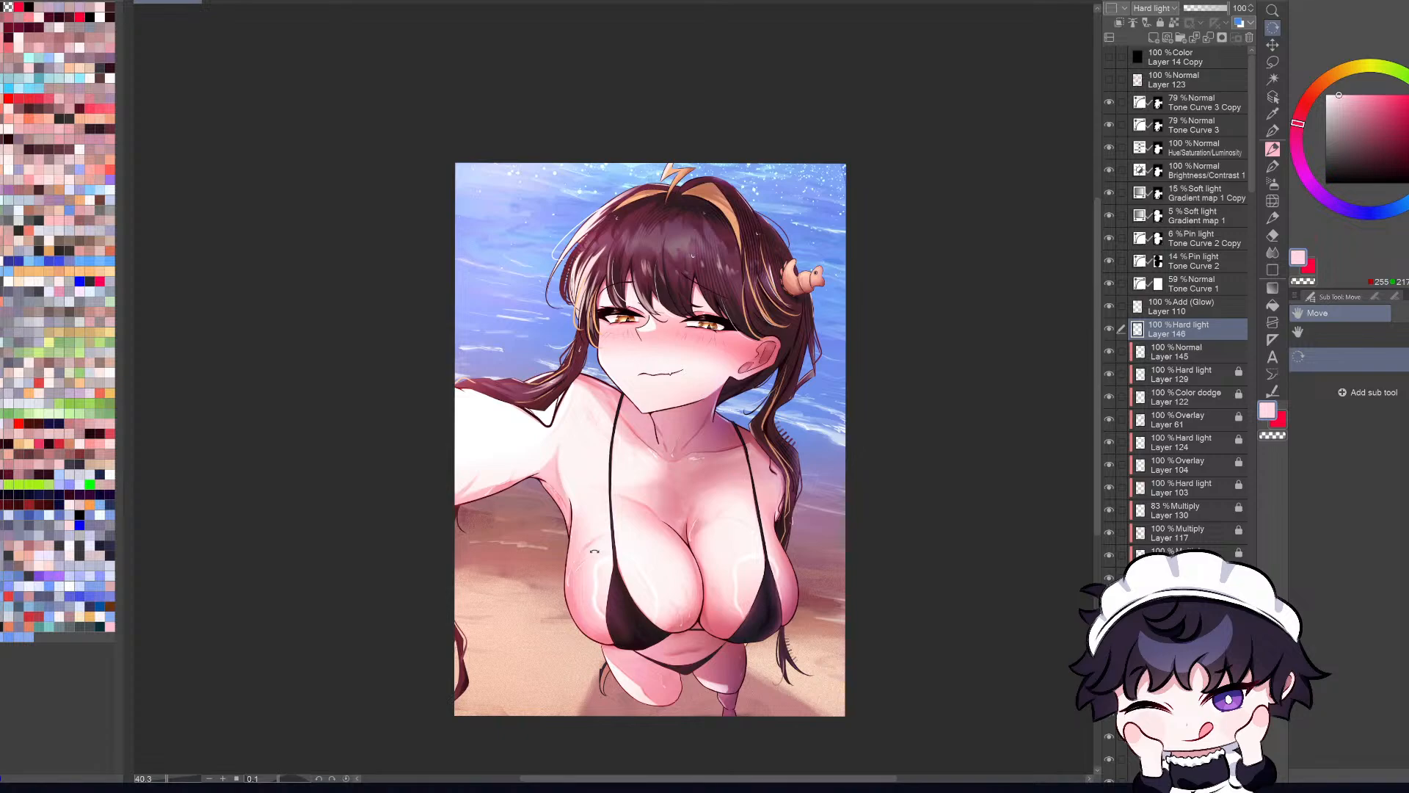
Step: Zoom in on the lower body and select Layer 131 inside Folder 5 for the hair strand beside the thigh
key("o")
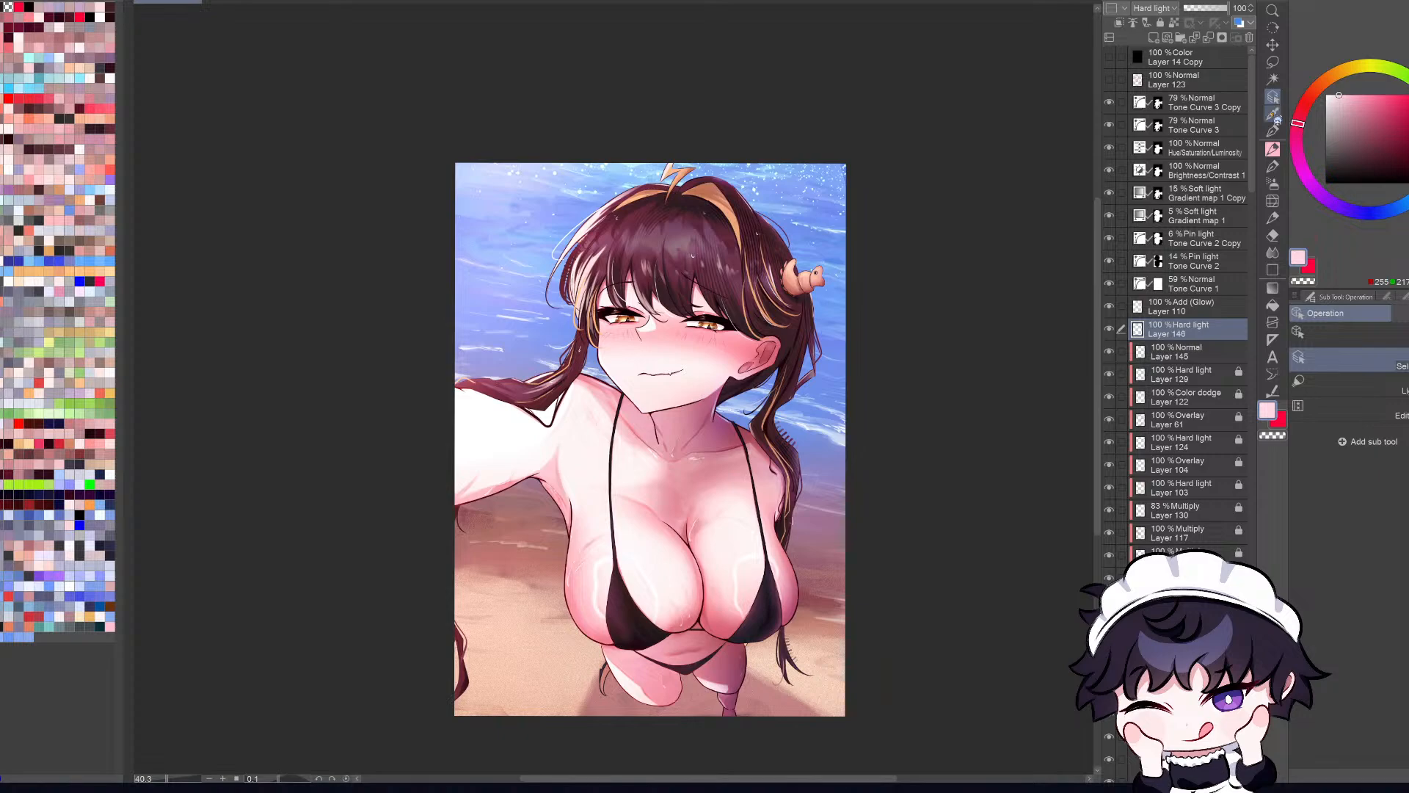
scroll(594, 550, "up", 2)
scroll(613, 684, "up", 1)
left_click(613, 682)
left_click_drag(1097, 501, 1101, 546)
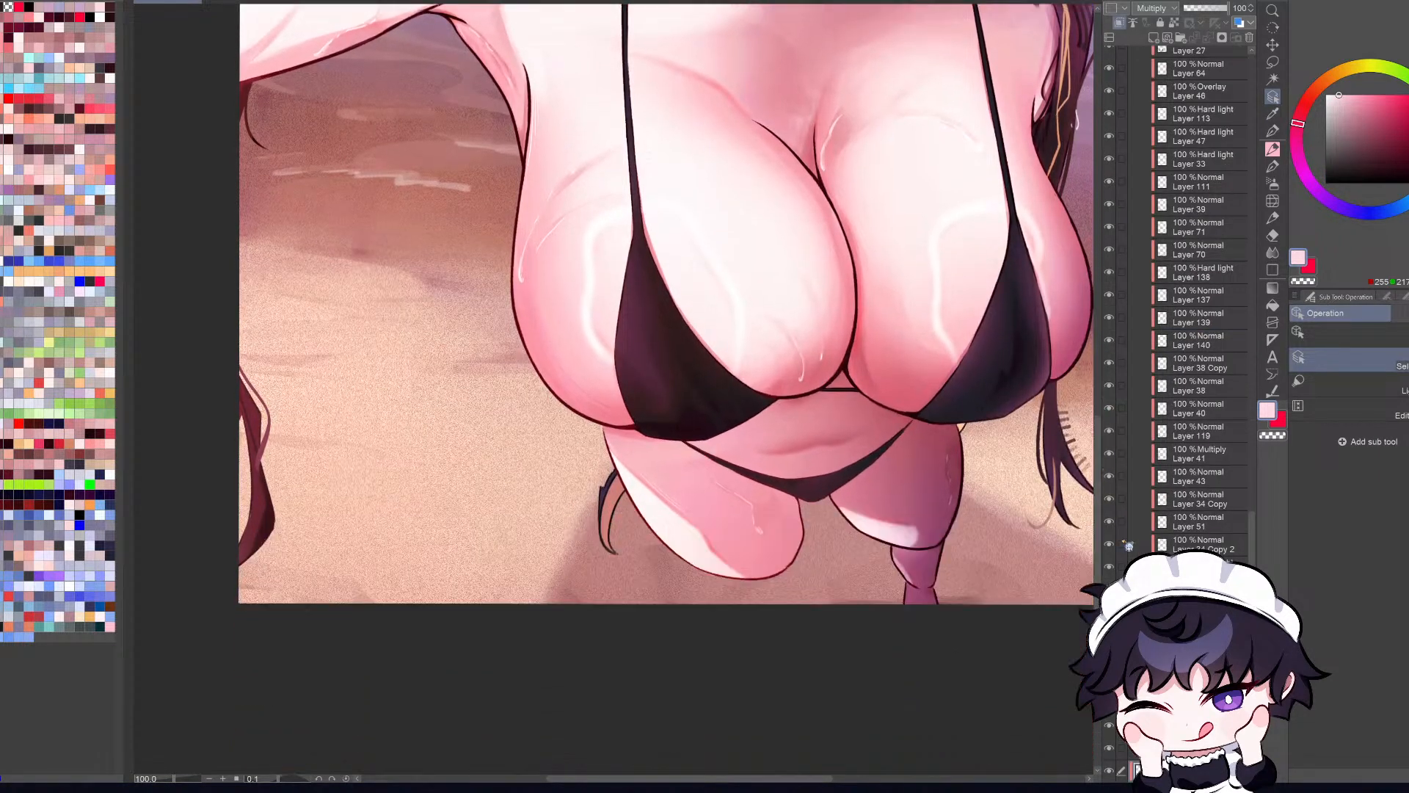
left_click_drag(1254, 538, 1254, 557)
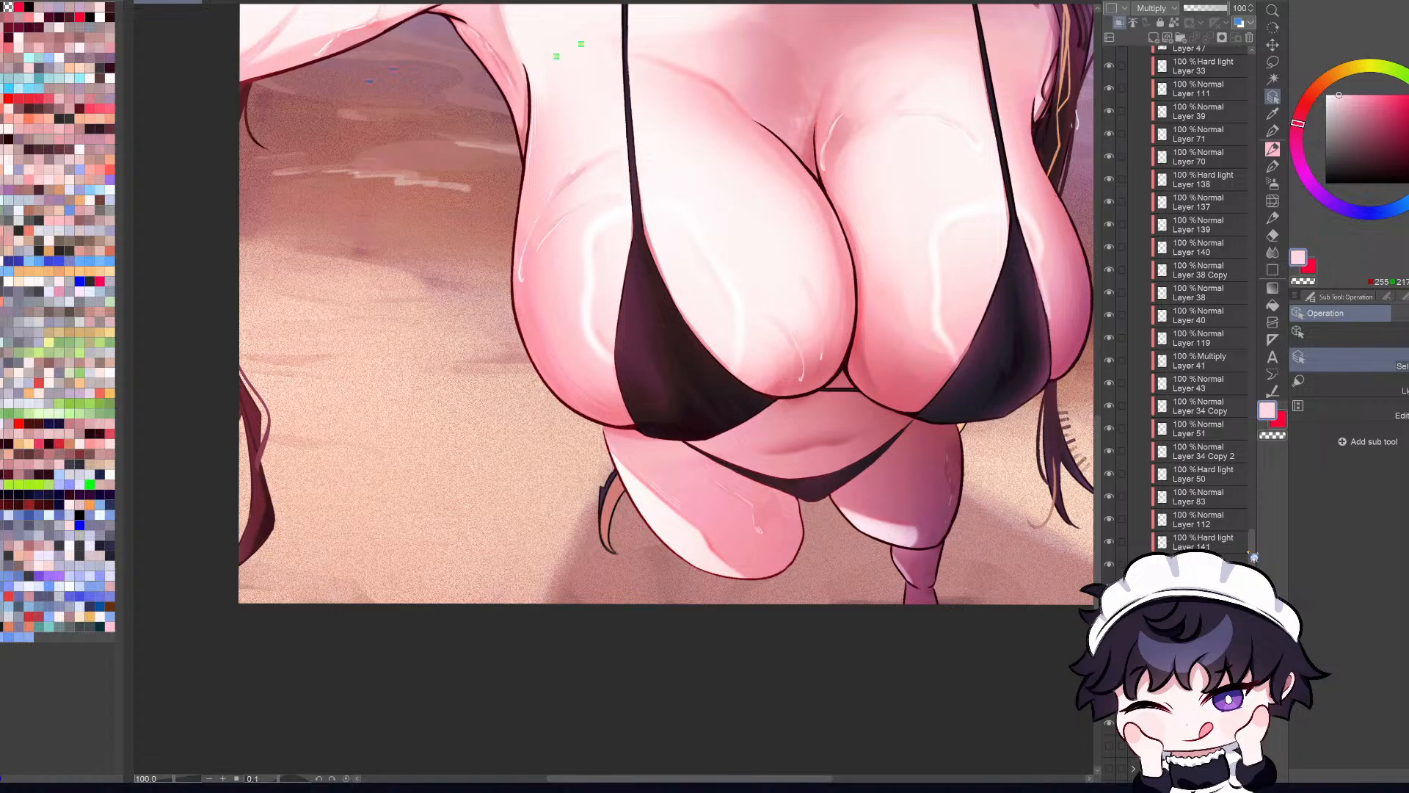
left_click_drag(1253, 558, 1253, 580)
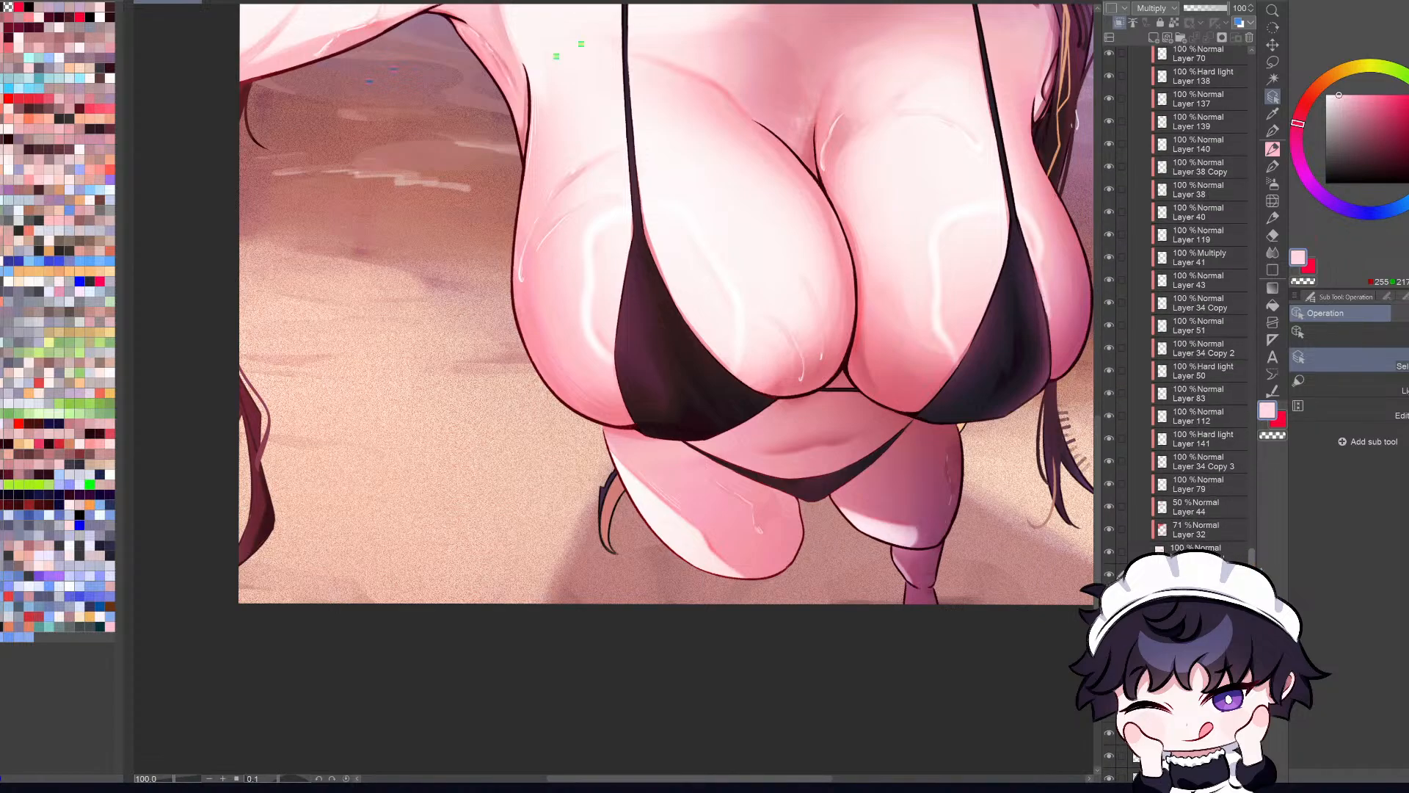
left_click(1109, 575)
left_click(1134, 665)
scroll(1222, 550, "down", 3)
left_click(1167, 523)
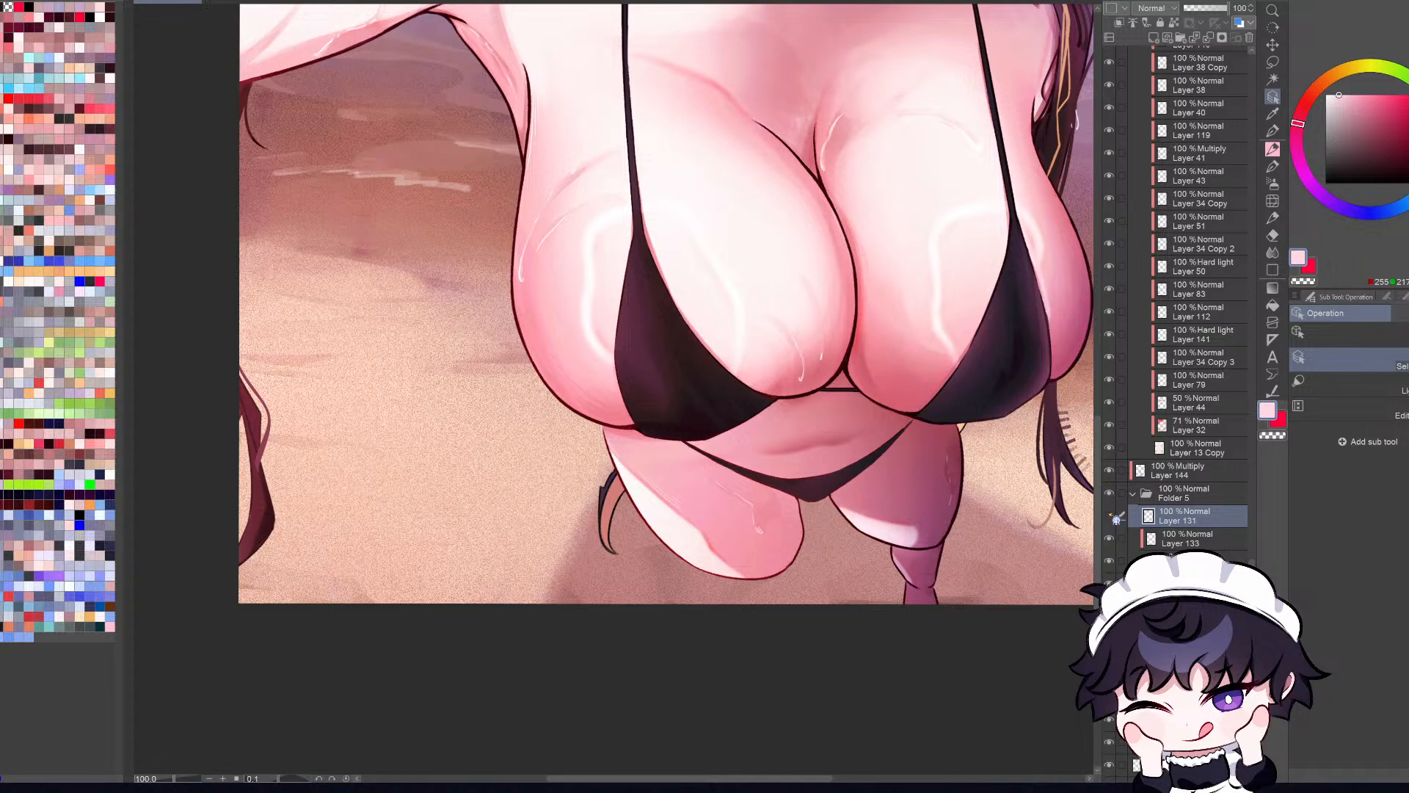
Step: Choose a dark reddish-brown colour for the Layer 131 hair line art, comparing the strand with the layer hidden and shown
left_click(1108, 515)
left_click(1109, 515)
left_click(1401, 163)
left_click(1299, 143)
left_click(1315, 101)
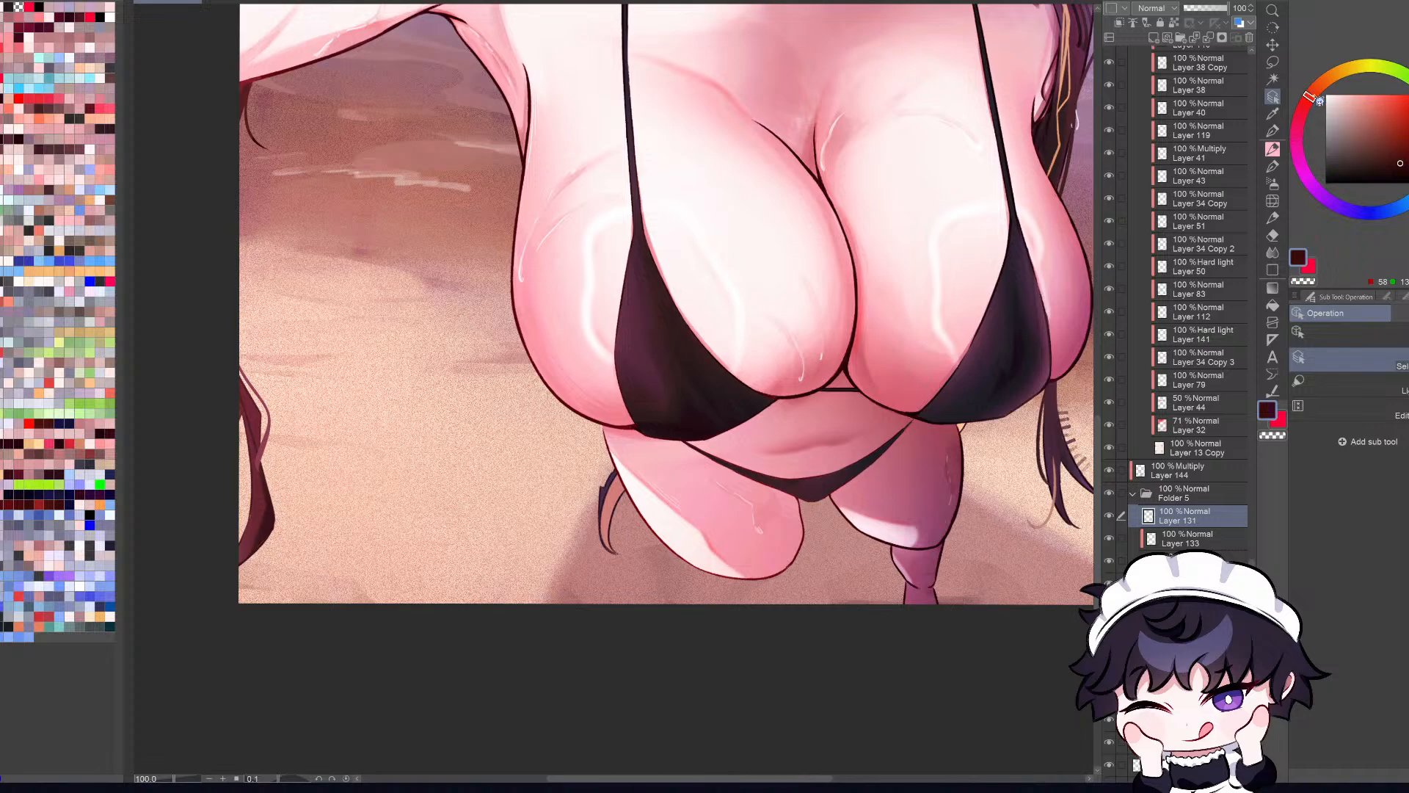
left_click(1400, 163)
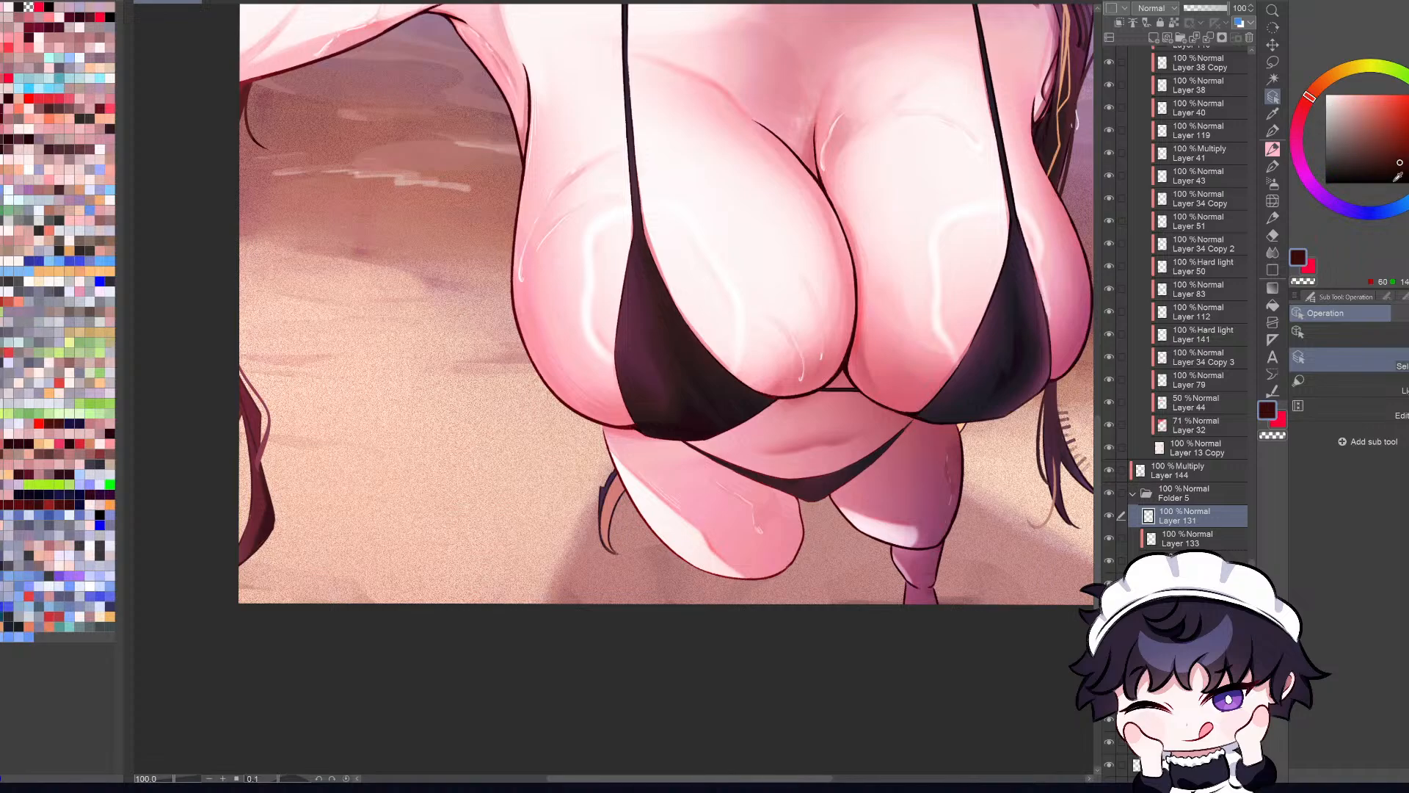
left_click(1110, 518)
left_click(1110, 518)
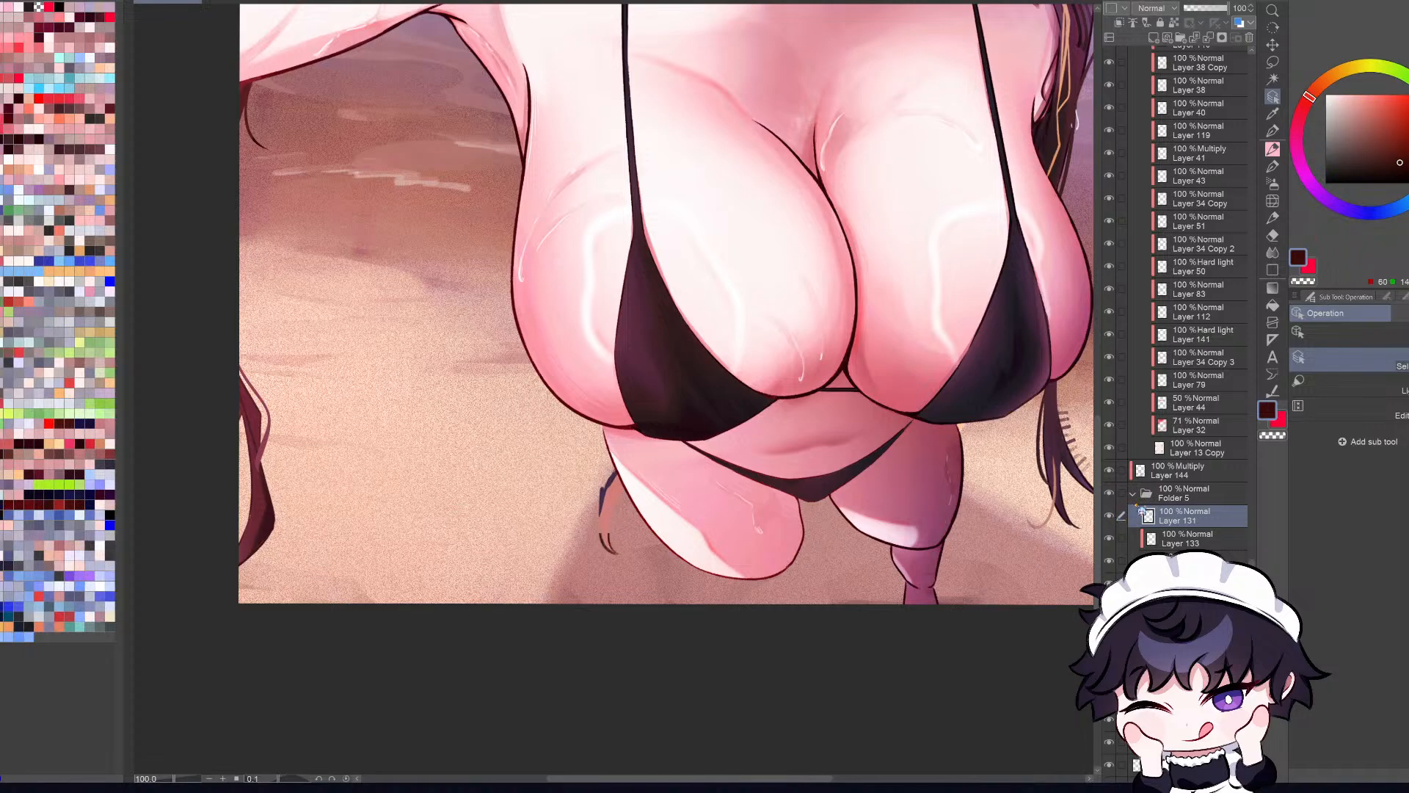
left_click(1404, 158)
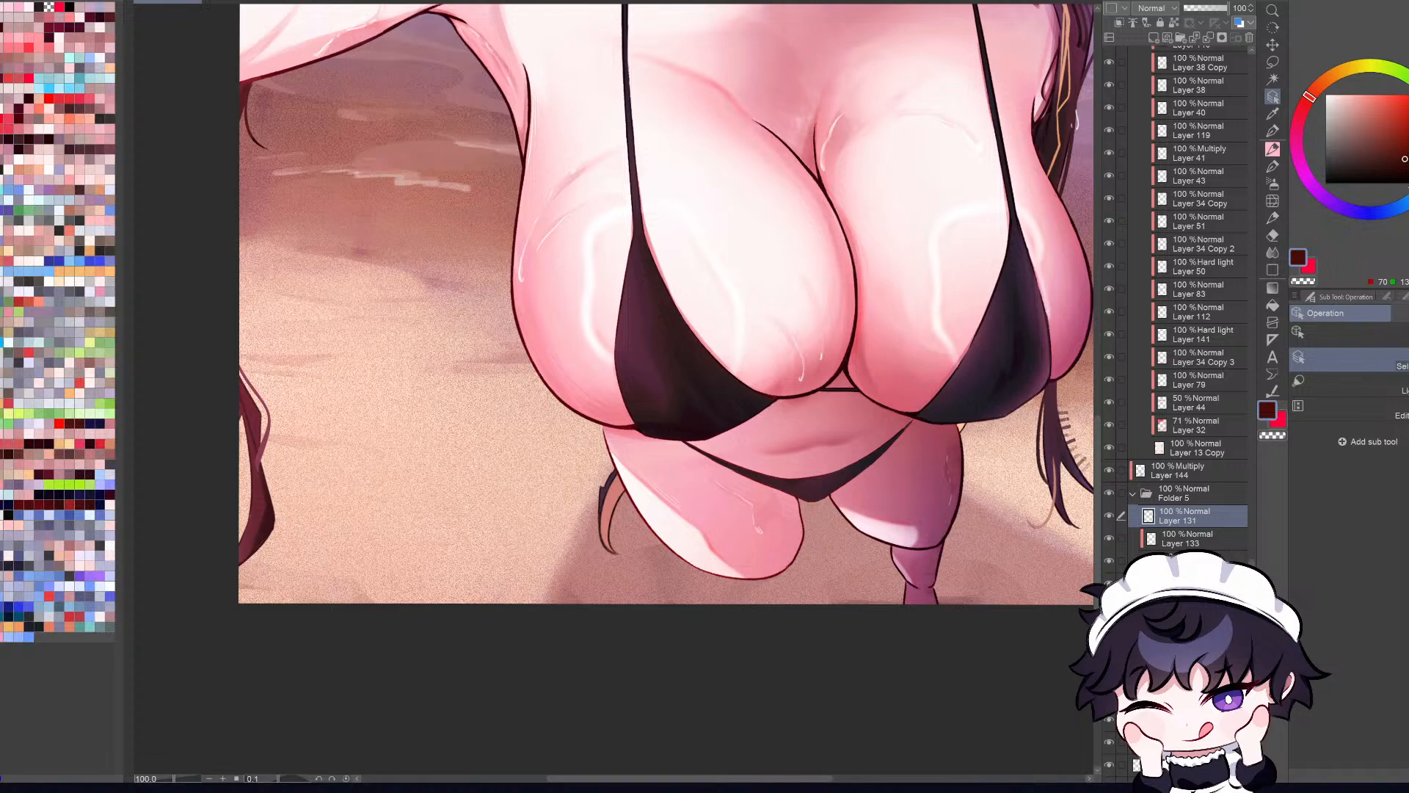
Step: Try airbrushing pale mauve shading near the thigh's lower edge on the layer beneath Layer 133
left_click(1109, 563)
left_click(1109, 563)
left_click(1187, 561)
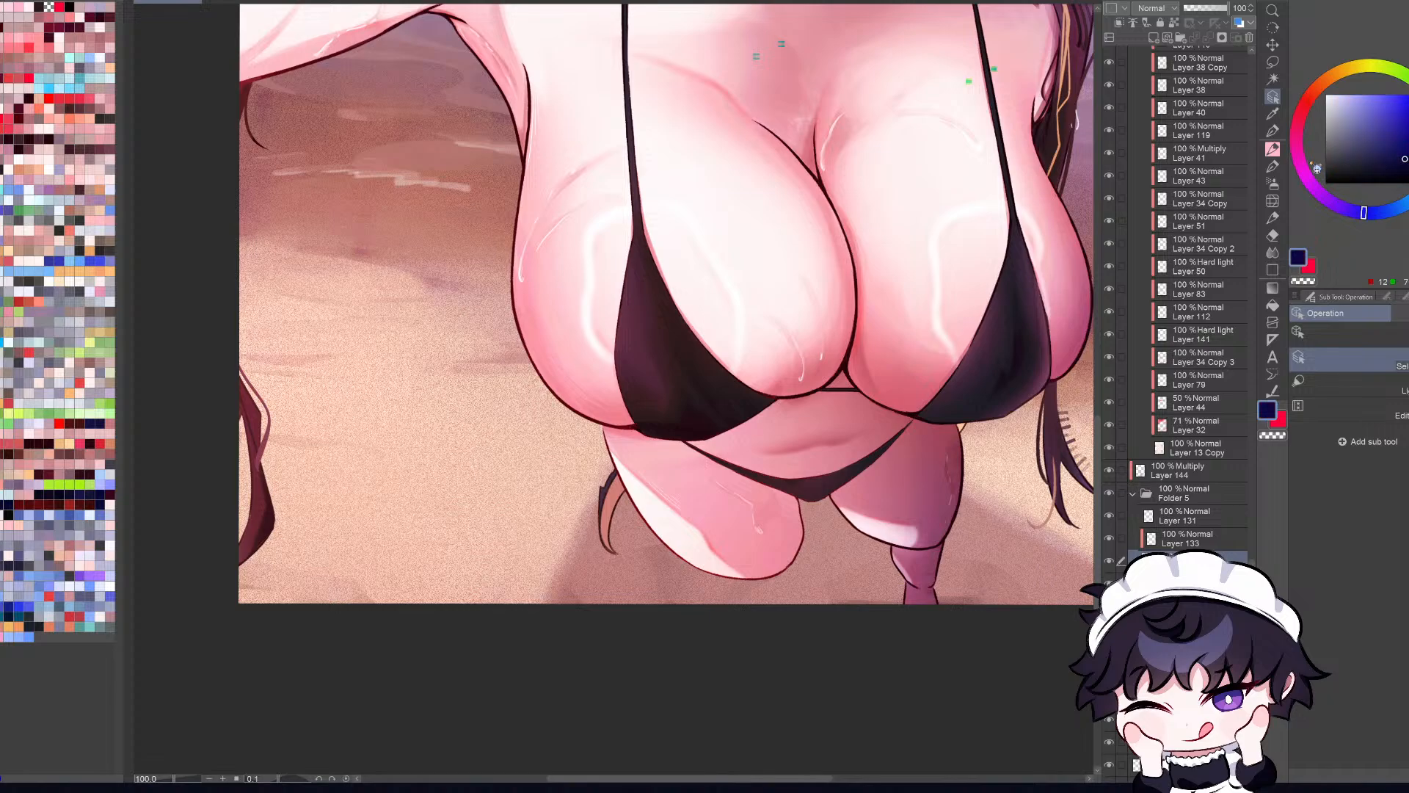
left_click(1296, 146)
left_click_drag(1337, 103, 1338, 112)
key("ctrl+plus")
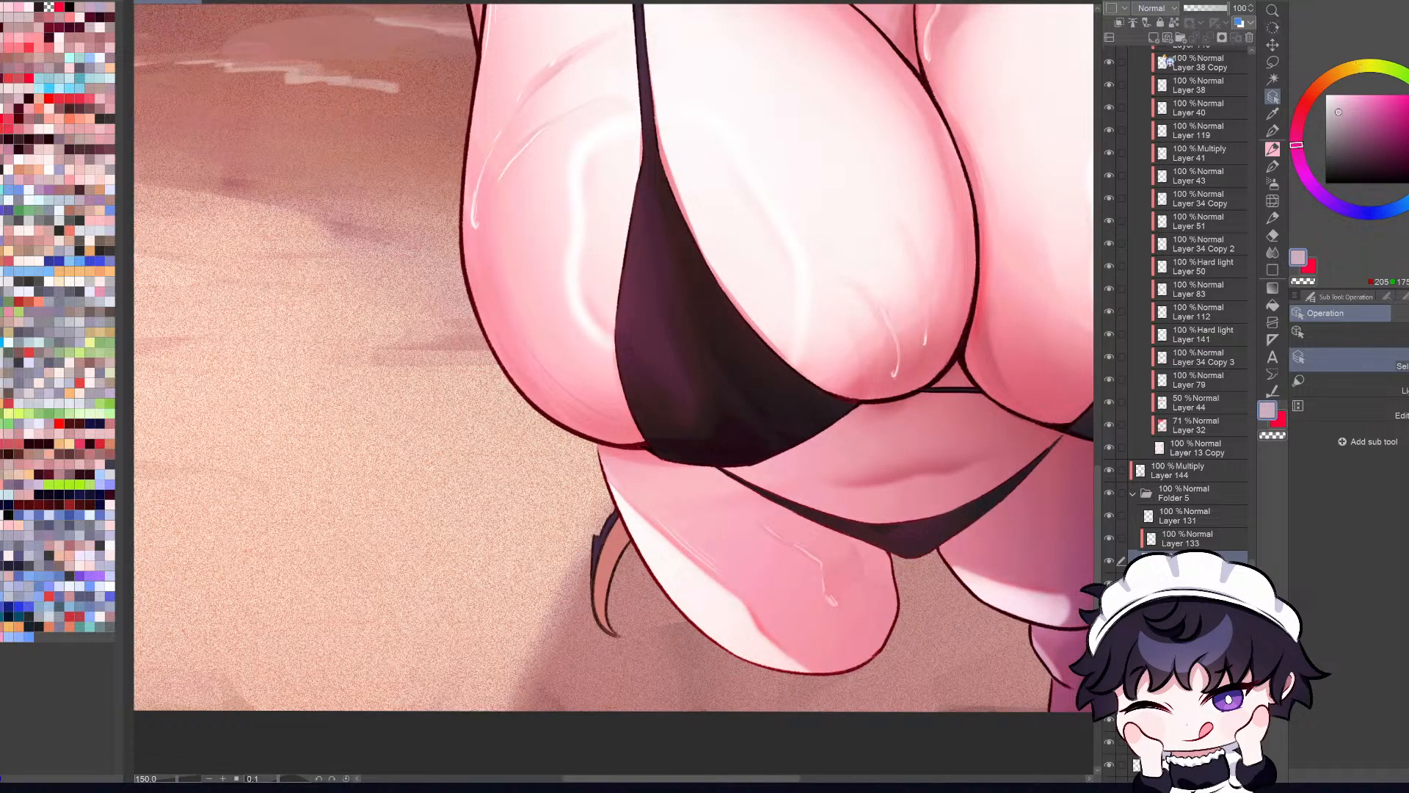
key("ctrl+shift+m")
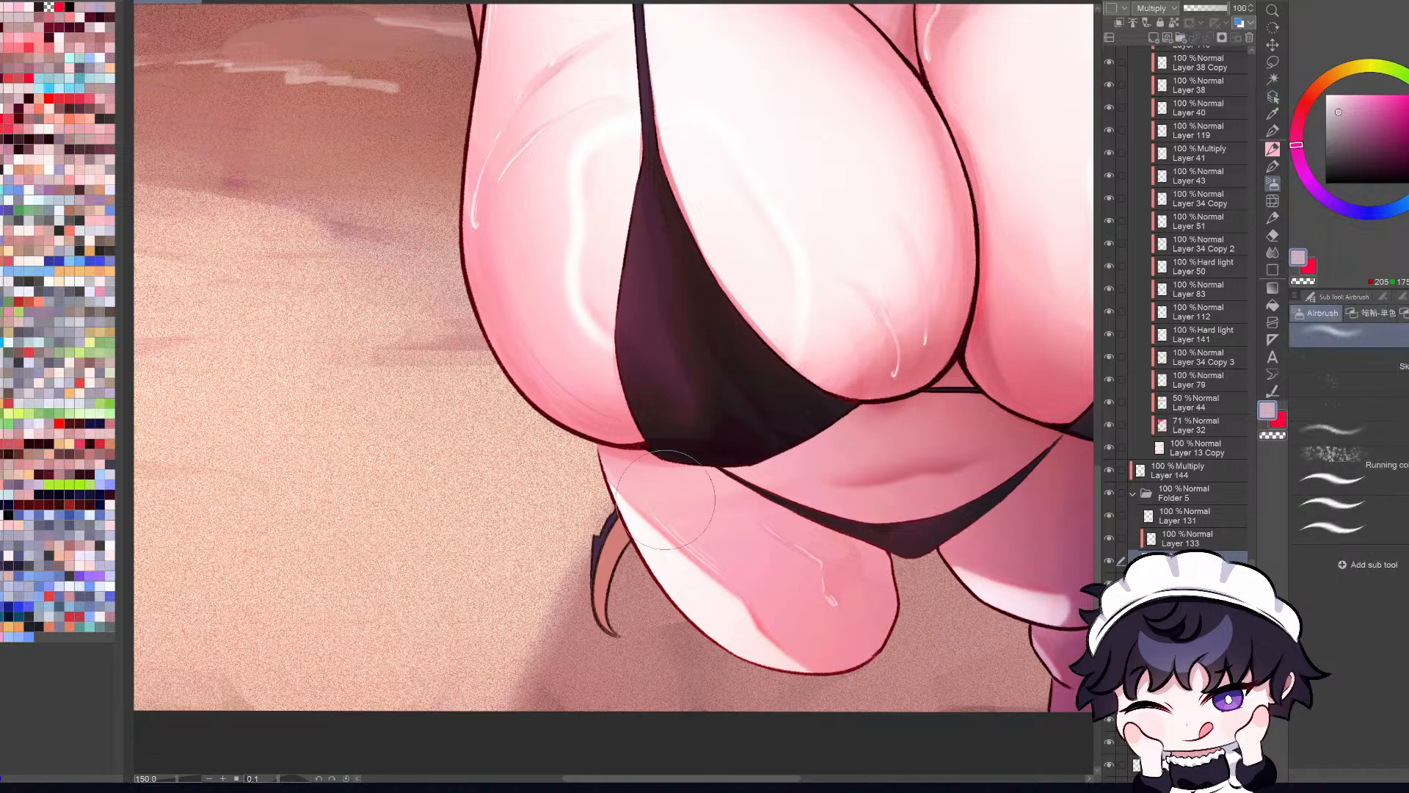
left_click_drag(664, 609, 748, 645)
key("ctrl+z")
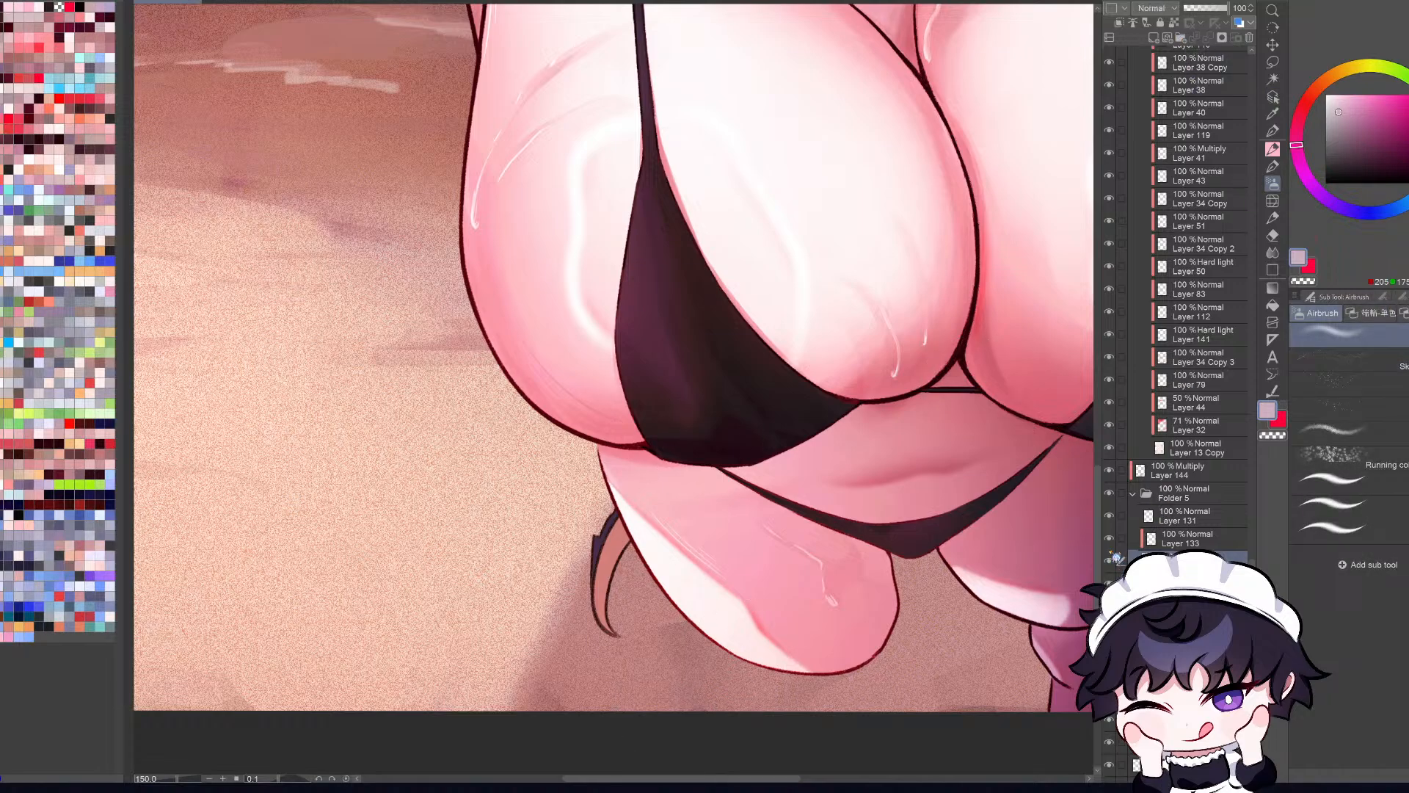
Step: Try adding a new layer above Layer 133 for darker mauve shading
left_click(1116, 571)
left_click(1118, 543)
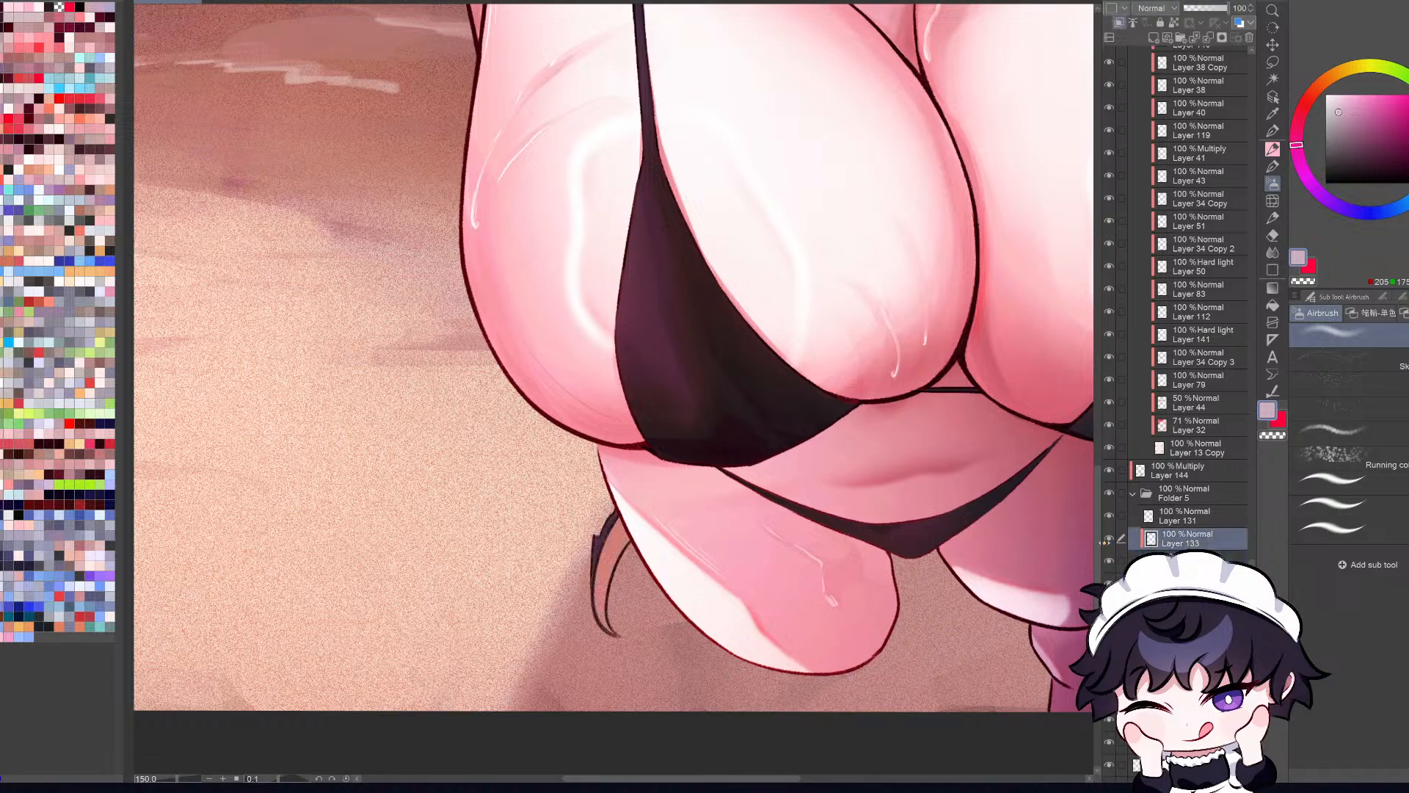
left_click(1111, 539)
left_click(1154, 38)
left_click(1119, 23)
left_click(1343, 121)
key("ctrl+z")
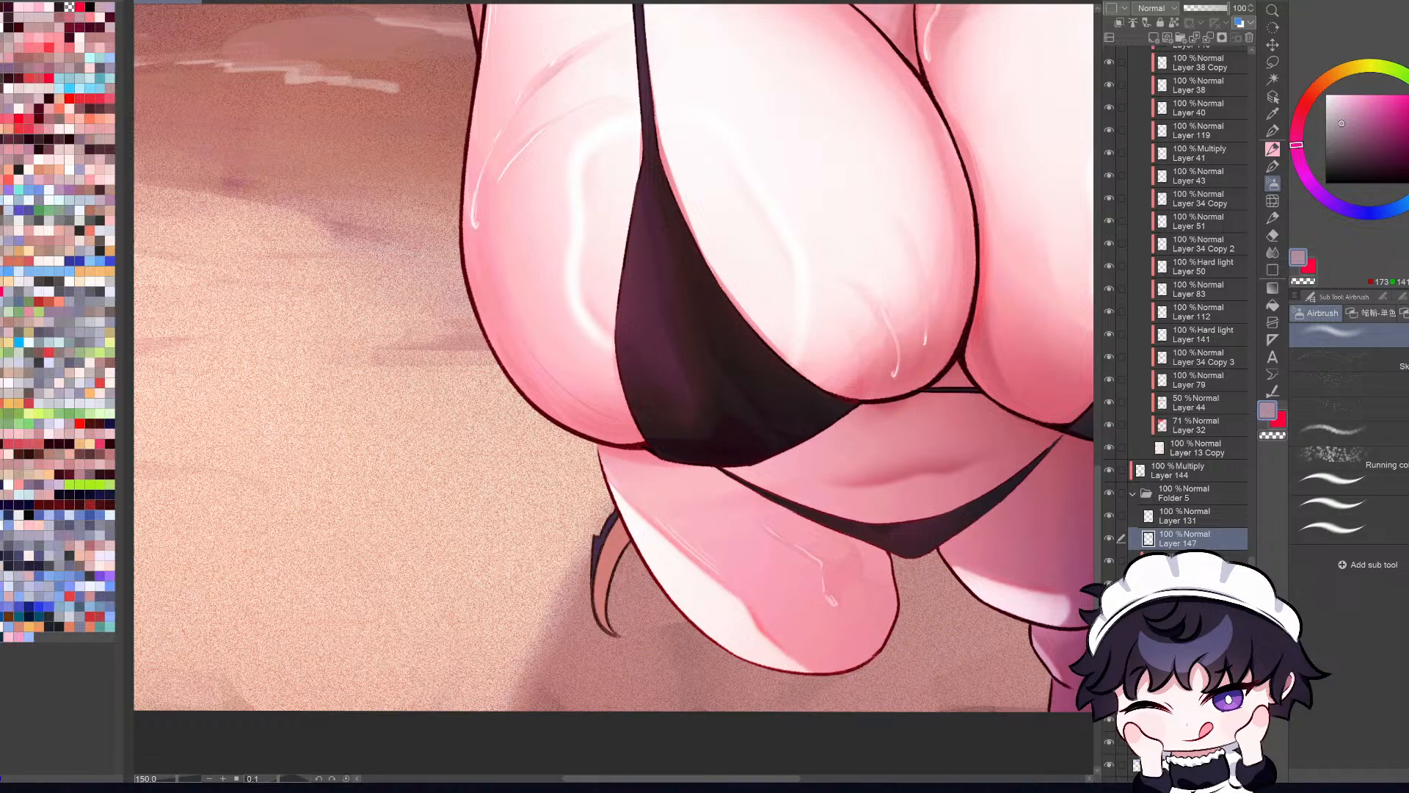
key("ctrl+e")
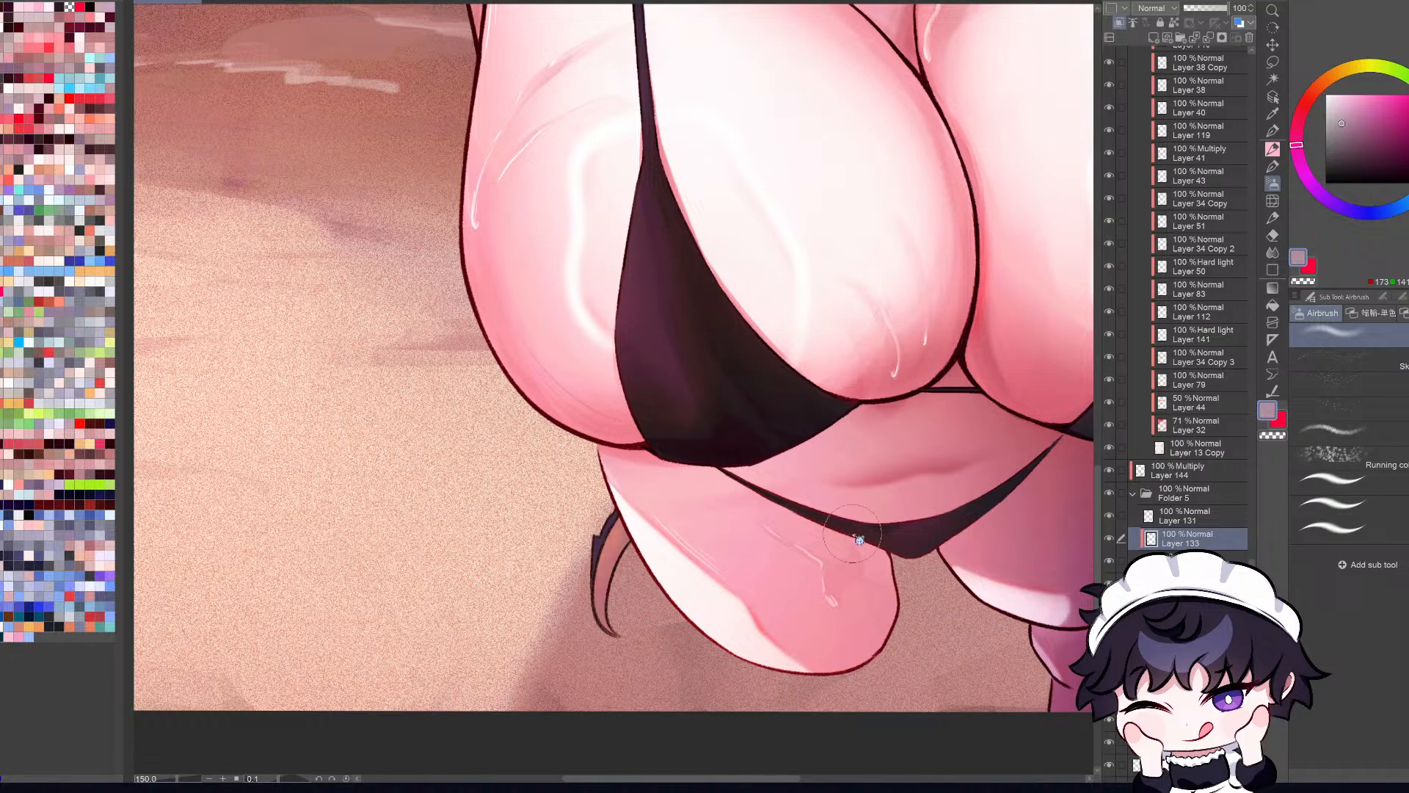
Step: Airbrush muted mauve shading over the hair strand beside the thigh on Layer 133
left_click(1343, 109)
left_click_drag(690, 602, 705, 615)
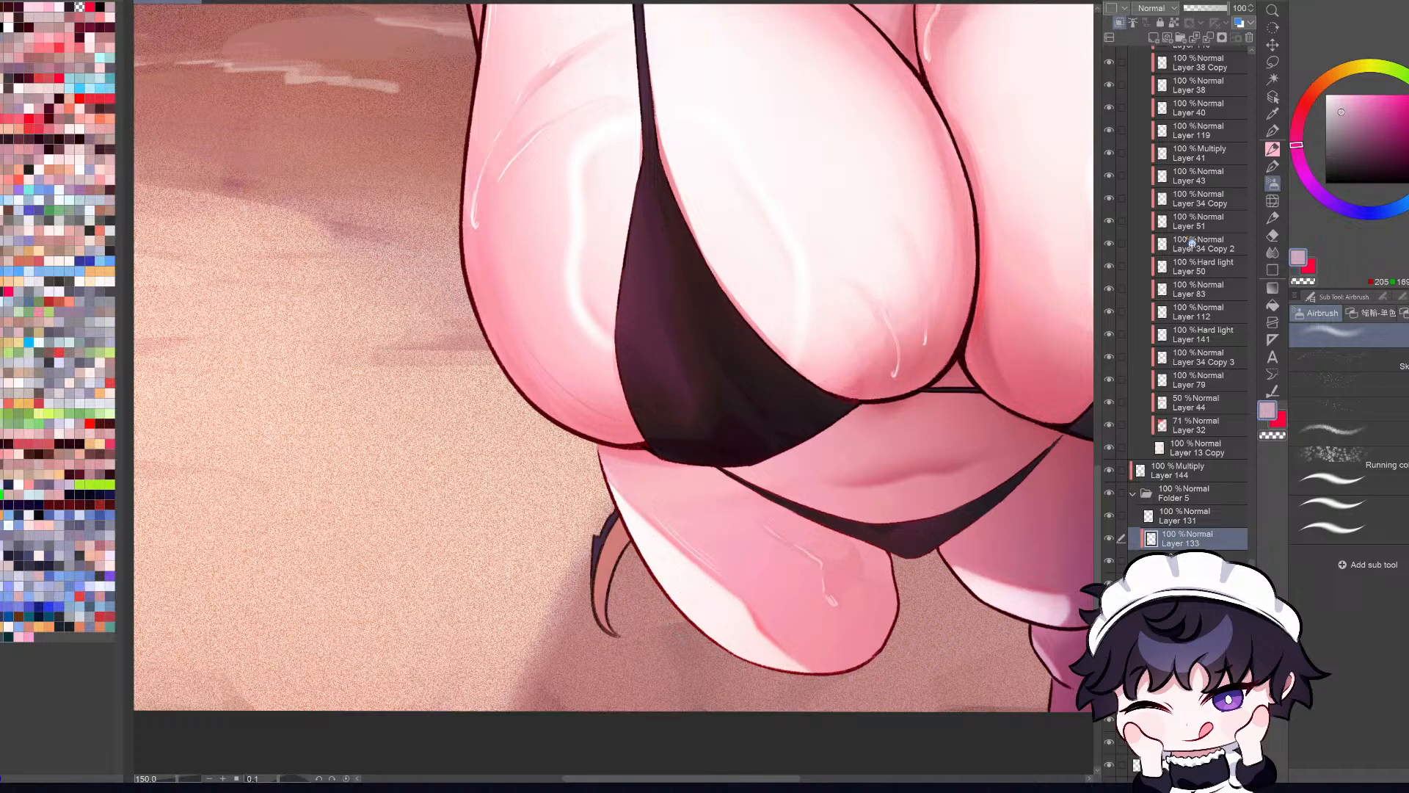
left_click(1346, 123)
left_click_drag(1346, 118, 1344, 125)
left_click_drag(617, 555, 605, 620)
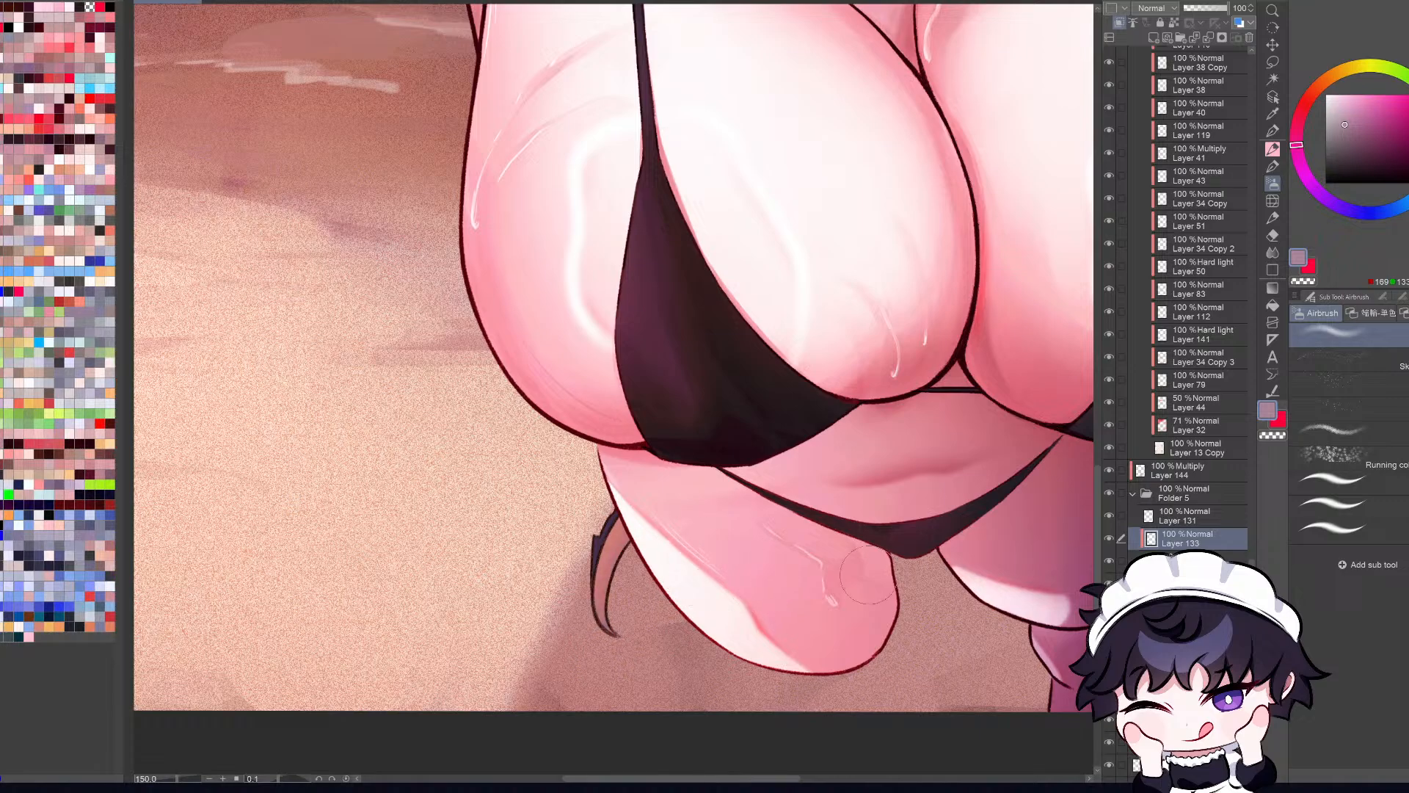
Step: Review the shaded hair strand within the whole illustration, comparing mirrored and normal views at several magnifications
key("ctrl+0")
key("h")
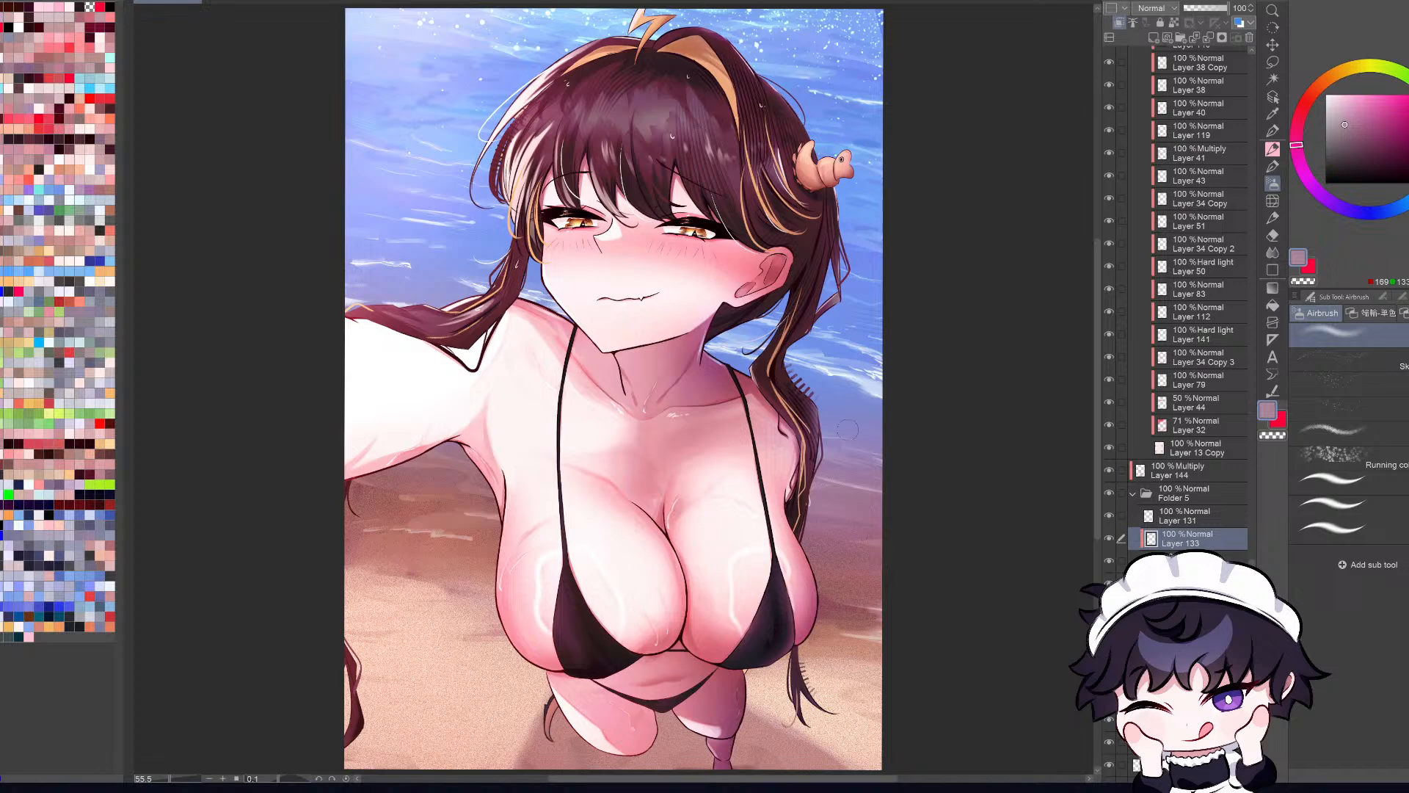
key("h")
key("h")
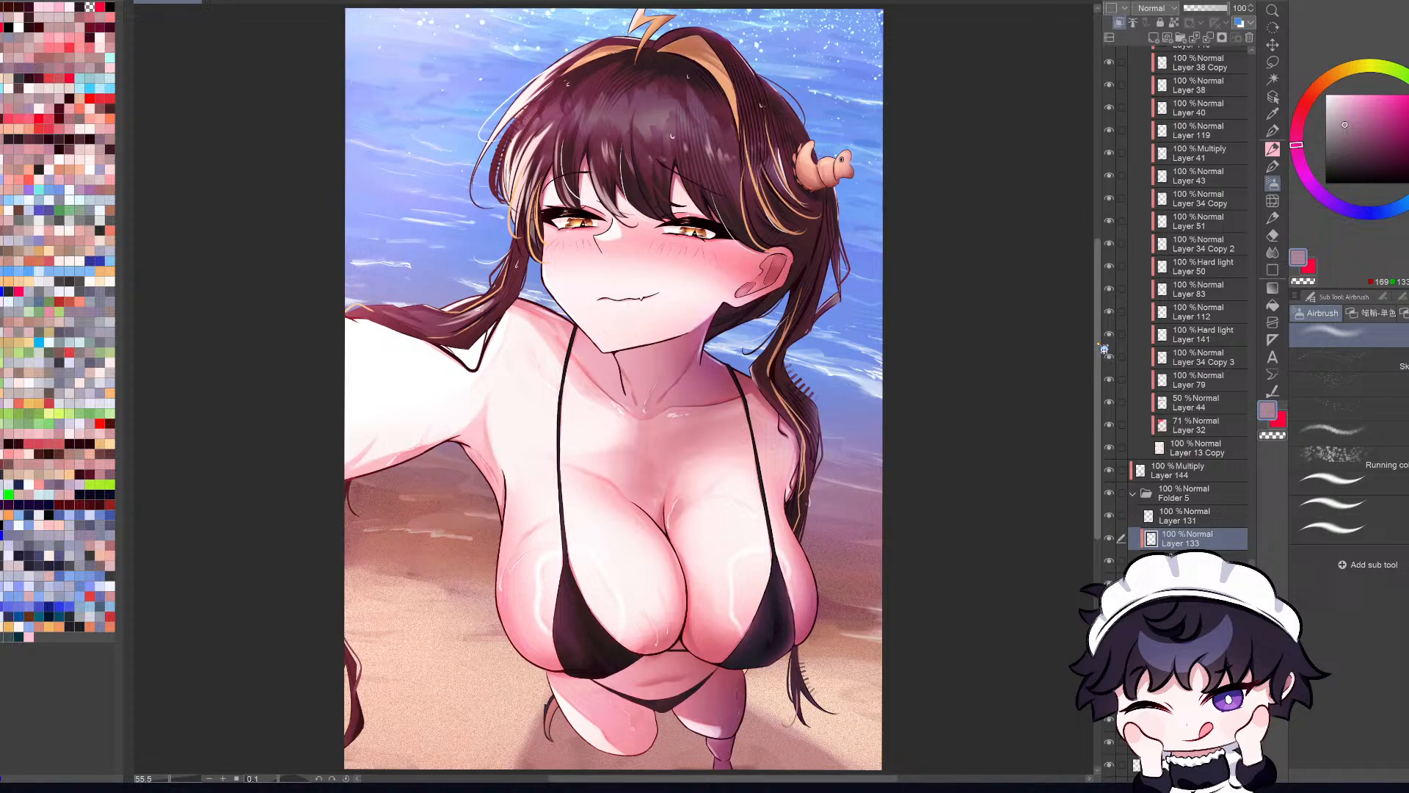
scroll(839, 347, "down", 3)
scroll(798, 295, "up", 3)
key("ctrl+0")
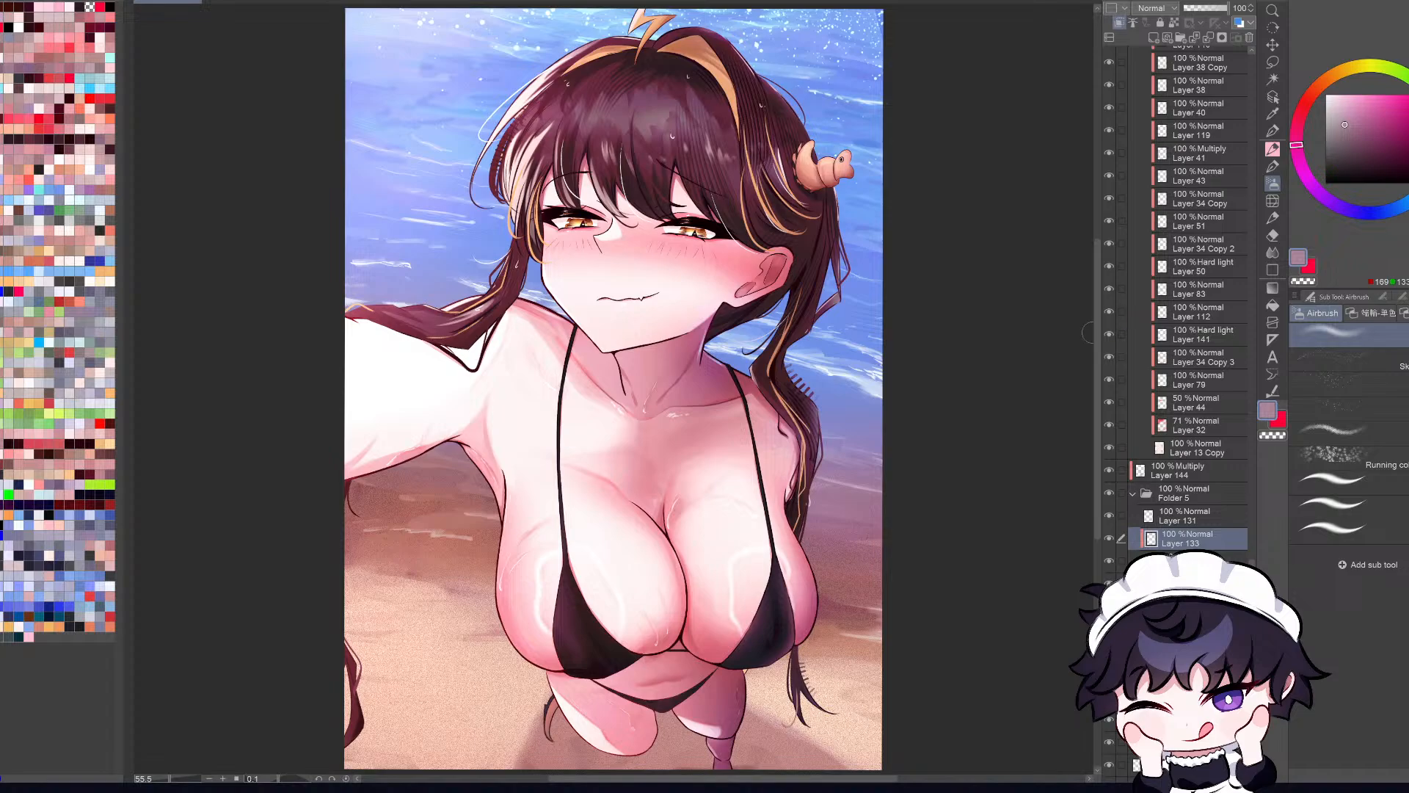
scroll(1047, 378, "down", 2)
key("ctrl+0")
key("h")
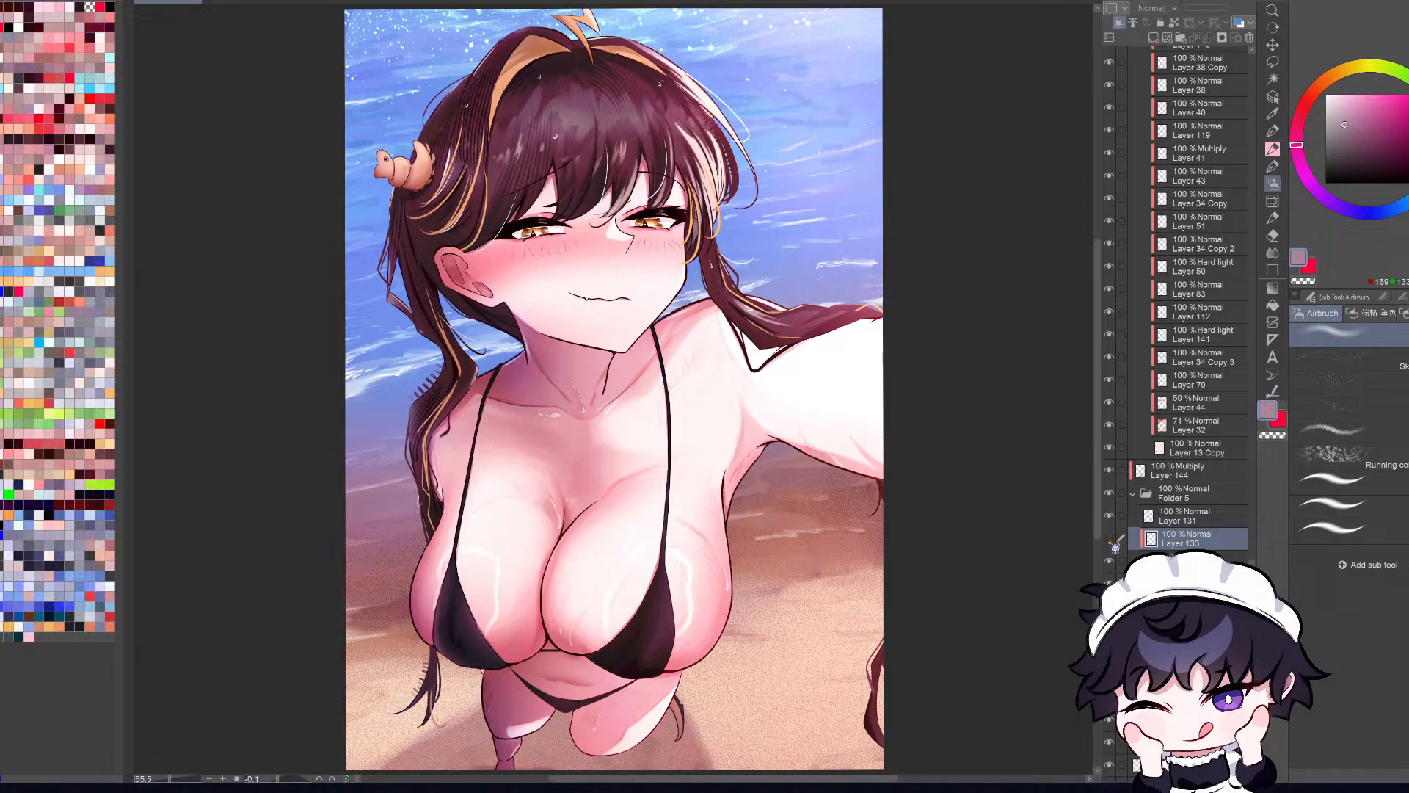
key("h")
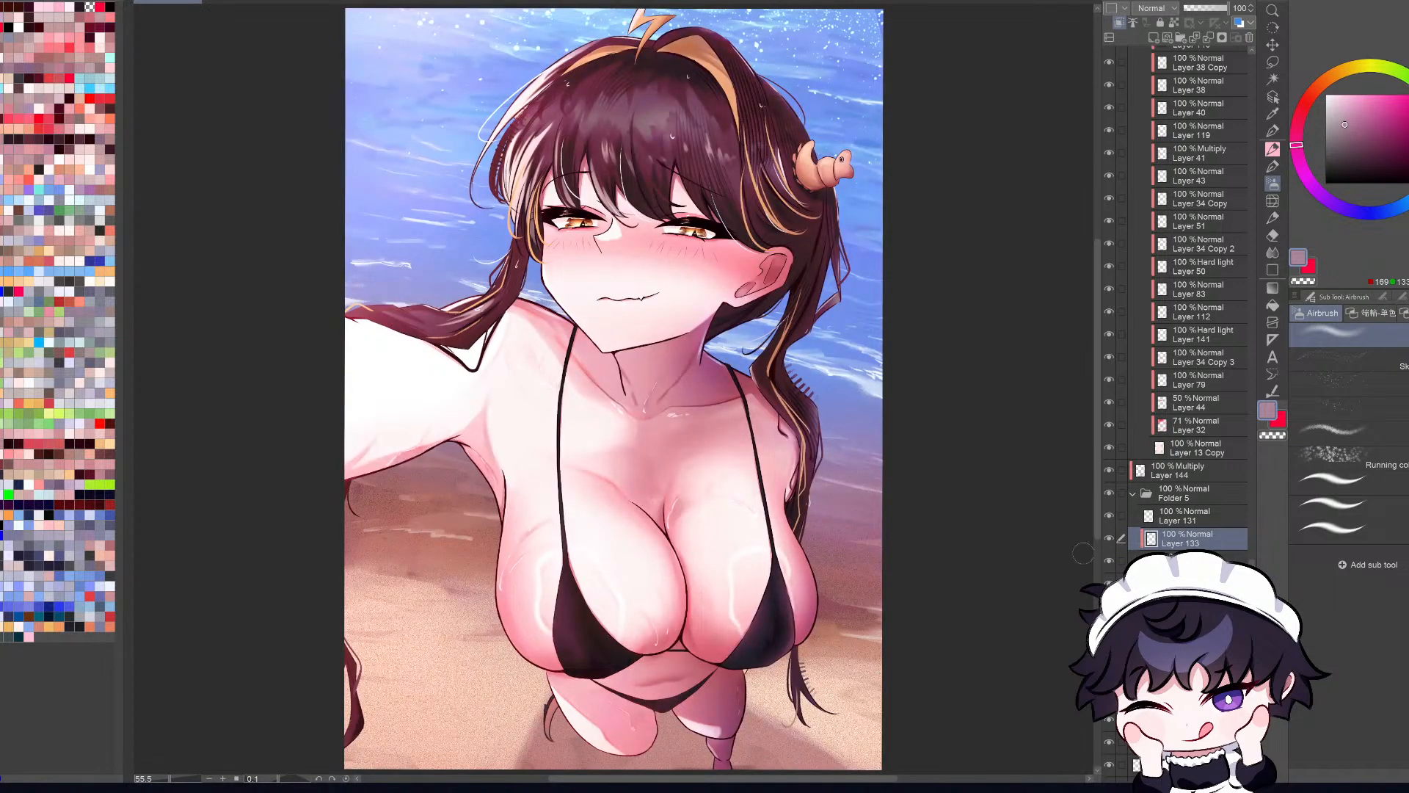
scroll(1083, 538, "down", 2)
key("ctrl+0")
key("h")
key("h")
key("h")
key("h")
scroll(796, 327, "up", 4)
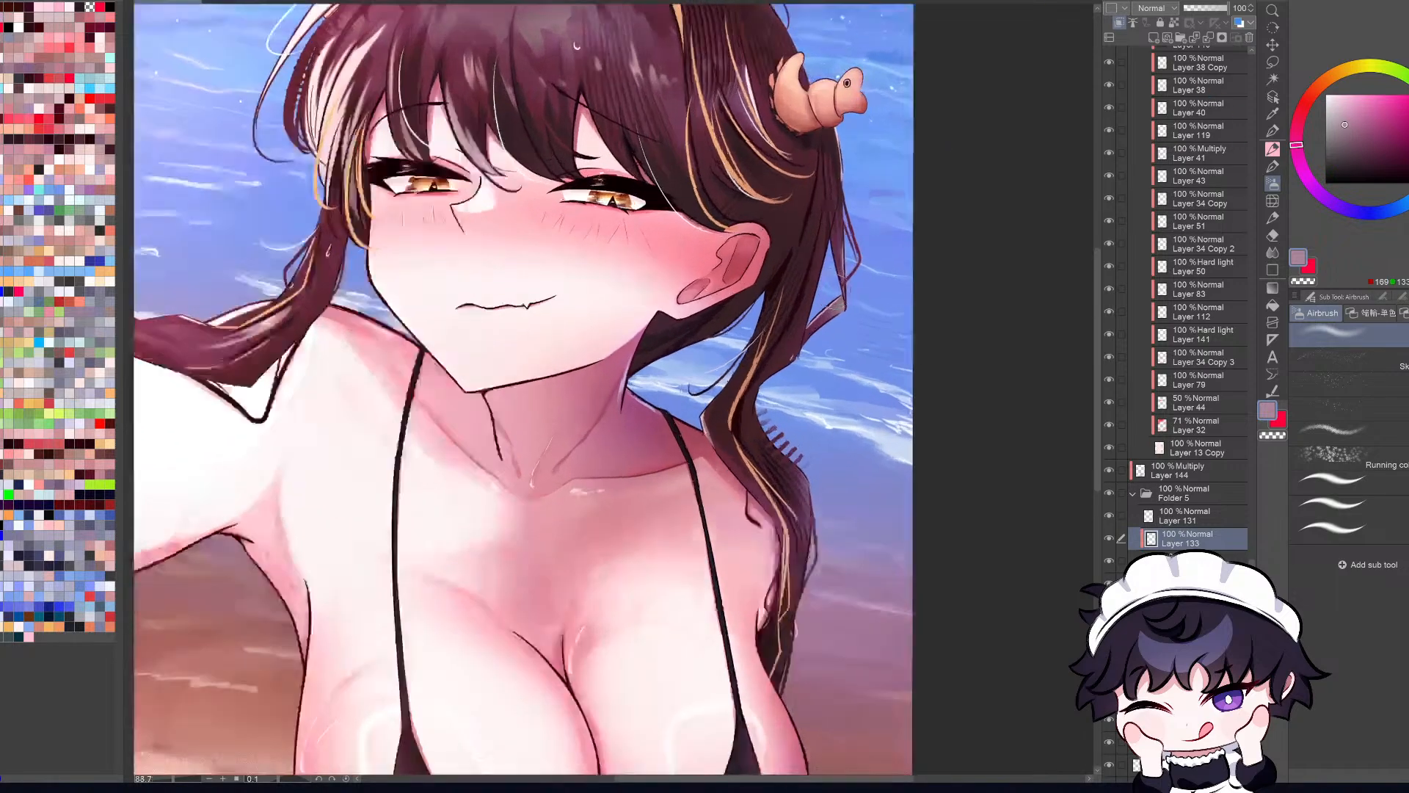
scroll(793, 330, "down", 6)
scroll(778, 345, "up", 2)
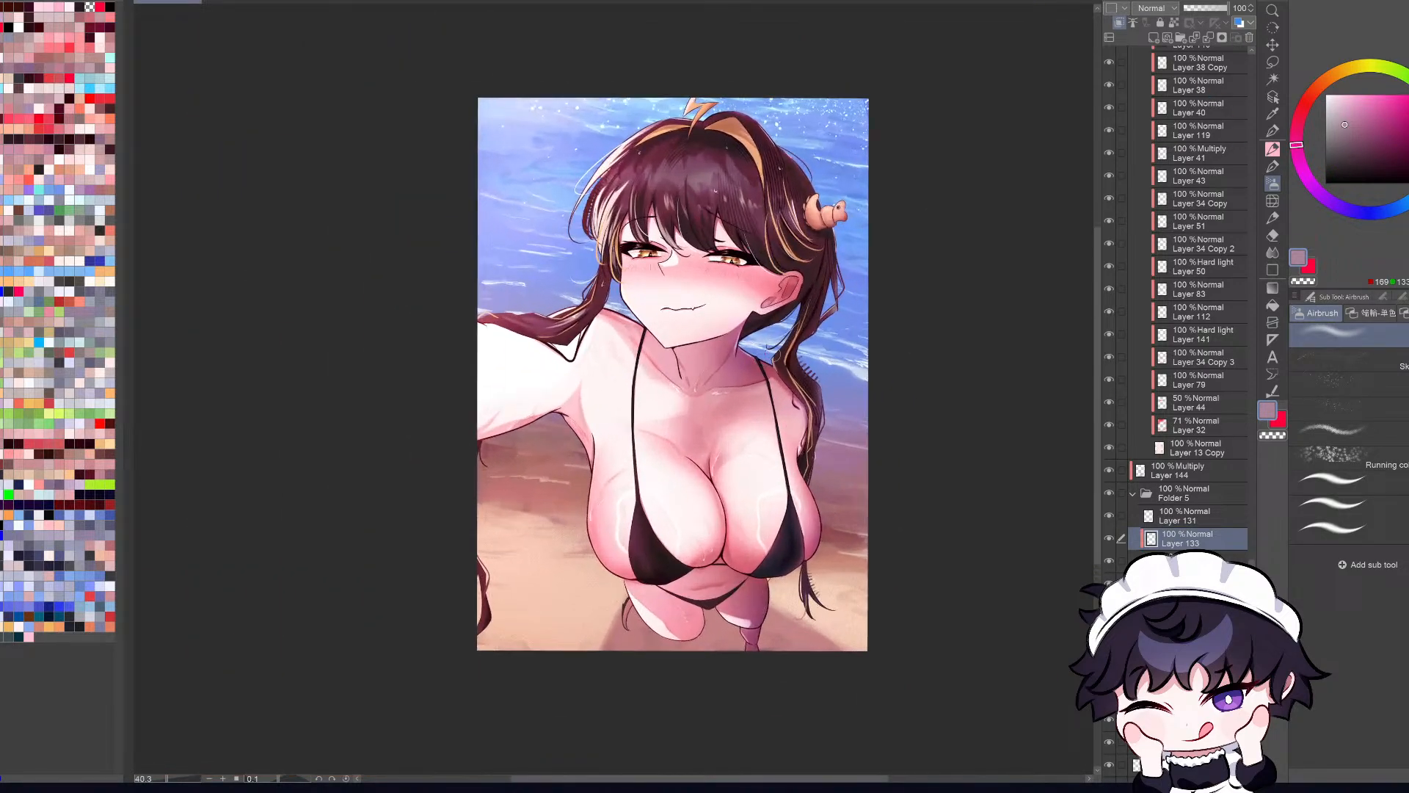
Step: Add a new layer directly above Layer 123, near the top of the layer stack
scroll(1189, 294, "up", 10)
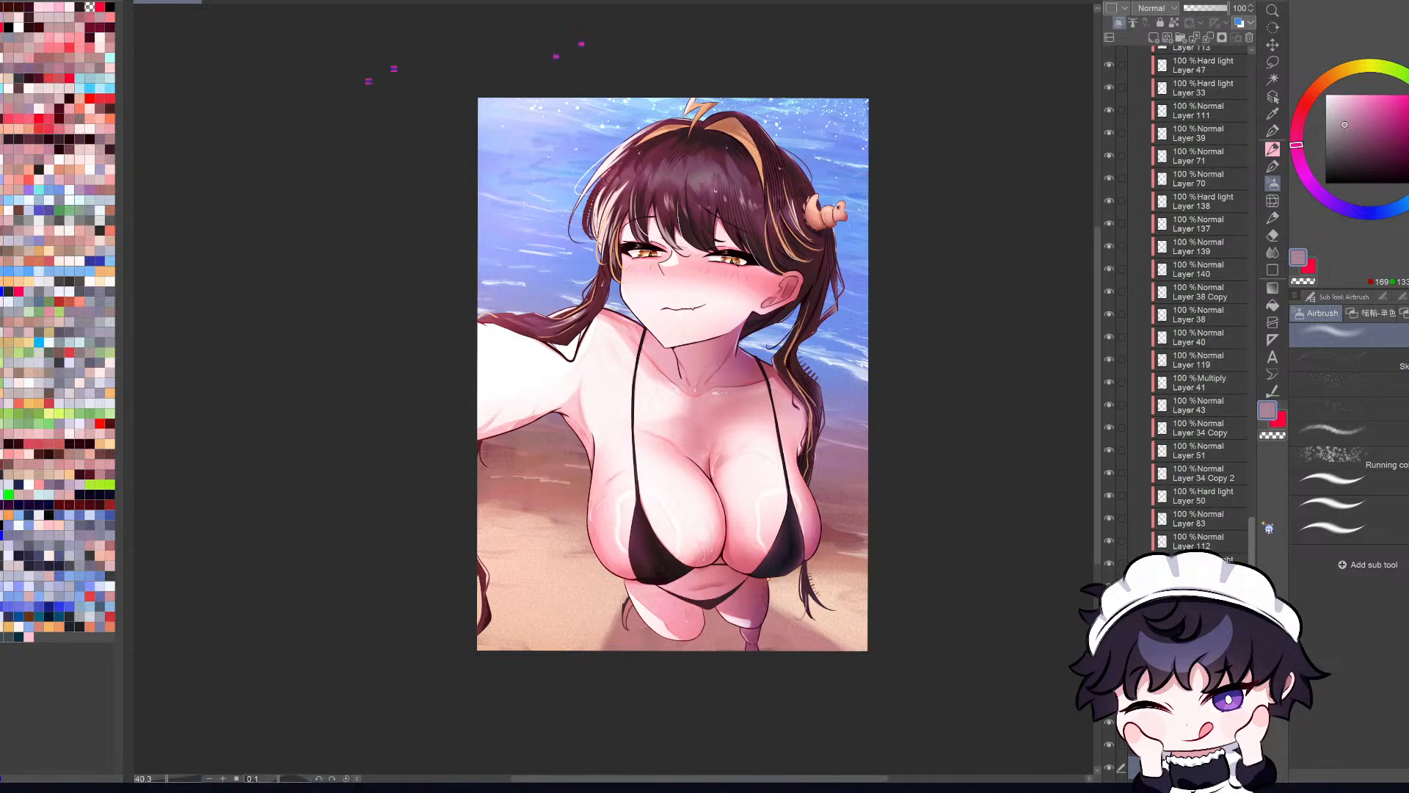
scroll(1196, 294, "up", 10)
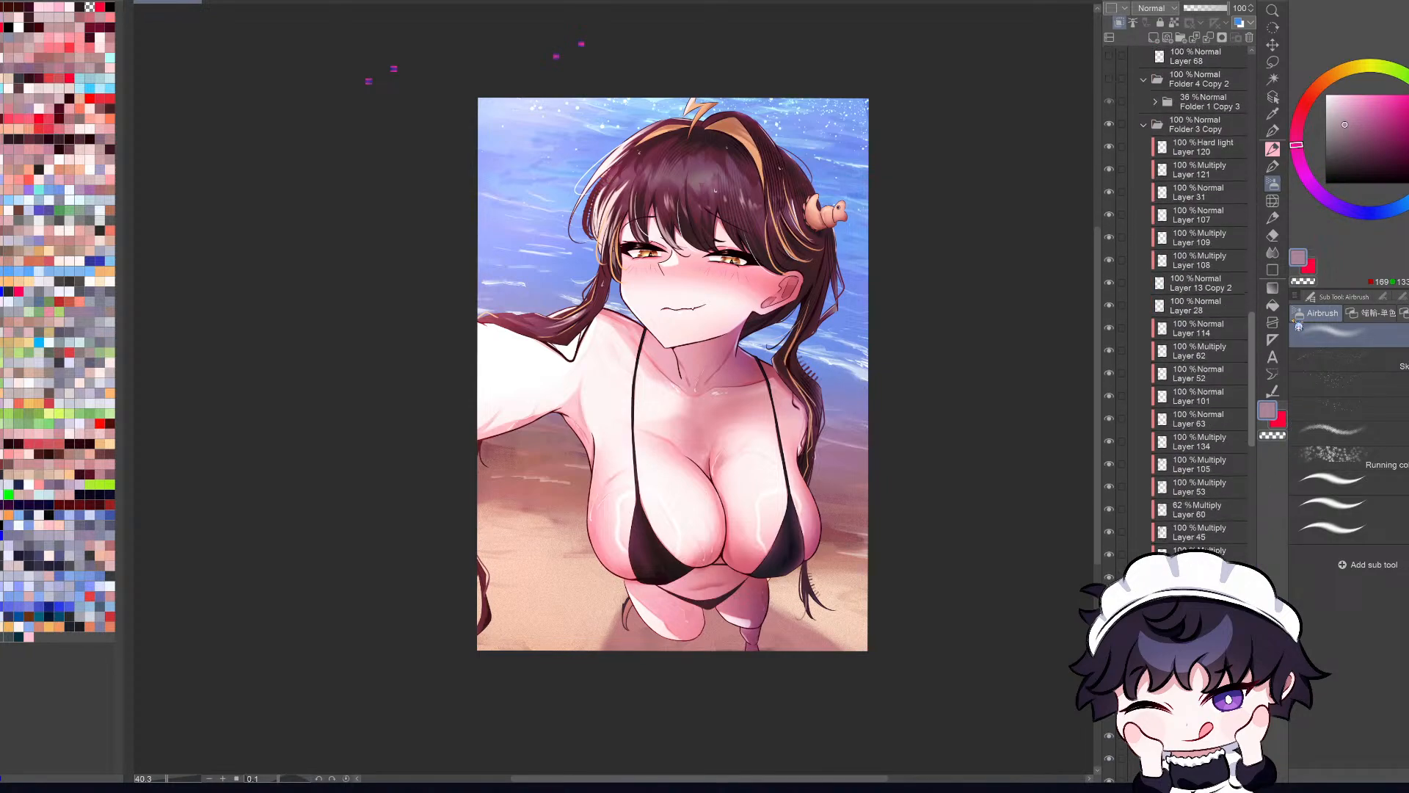
scroll(1196, 294, "up", 3)
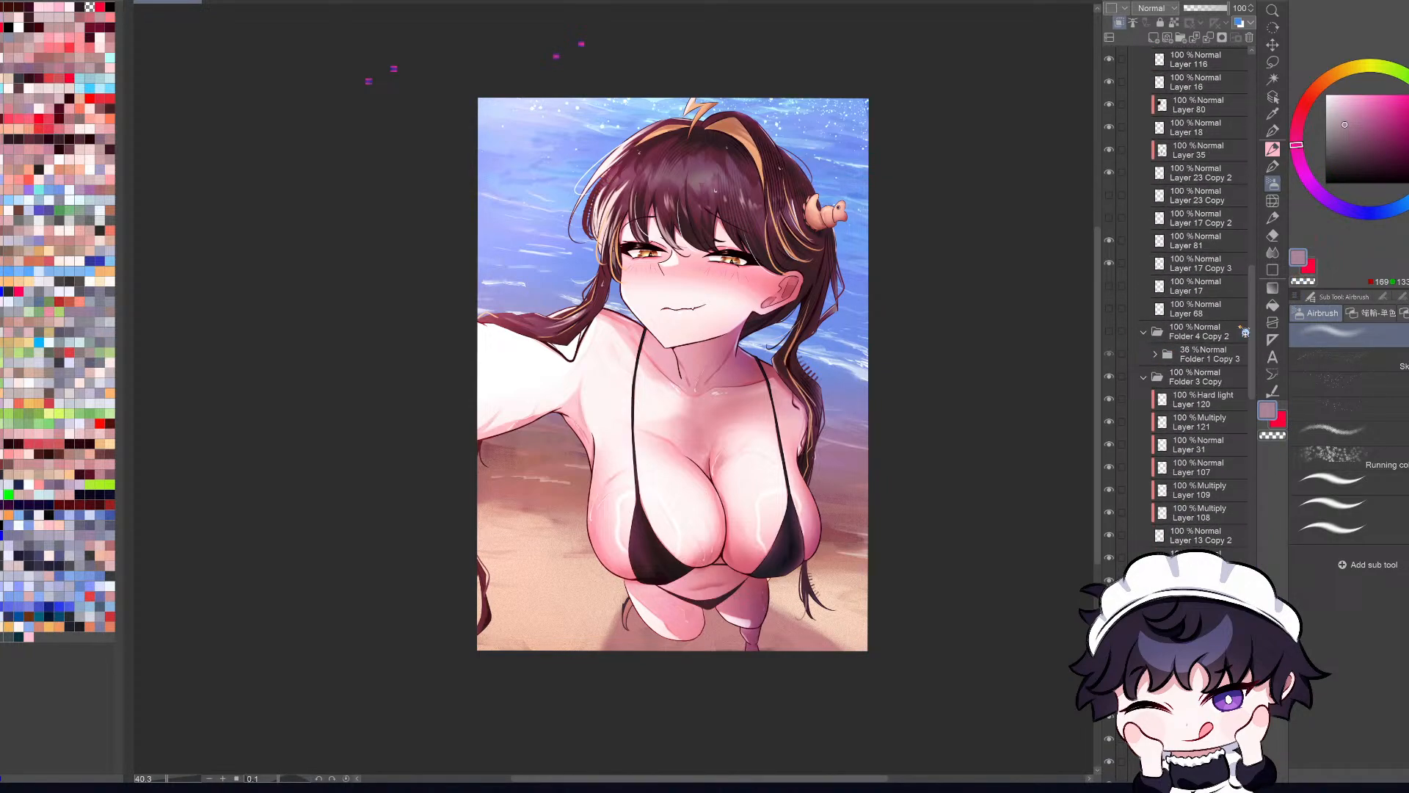
scroll(1257, 326, "up", 10)
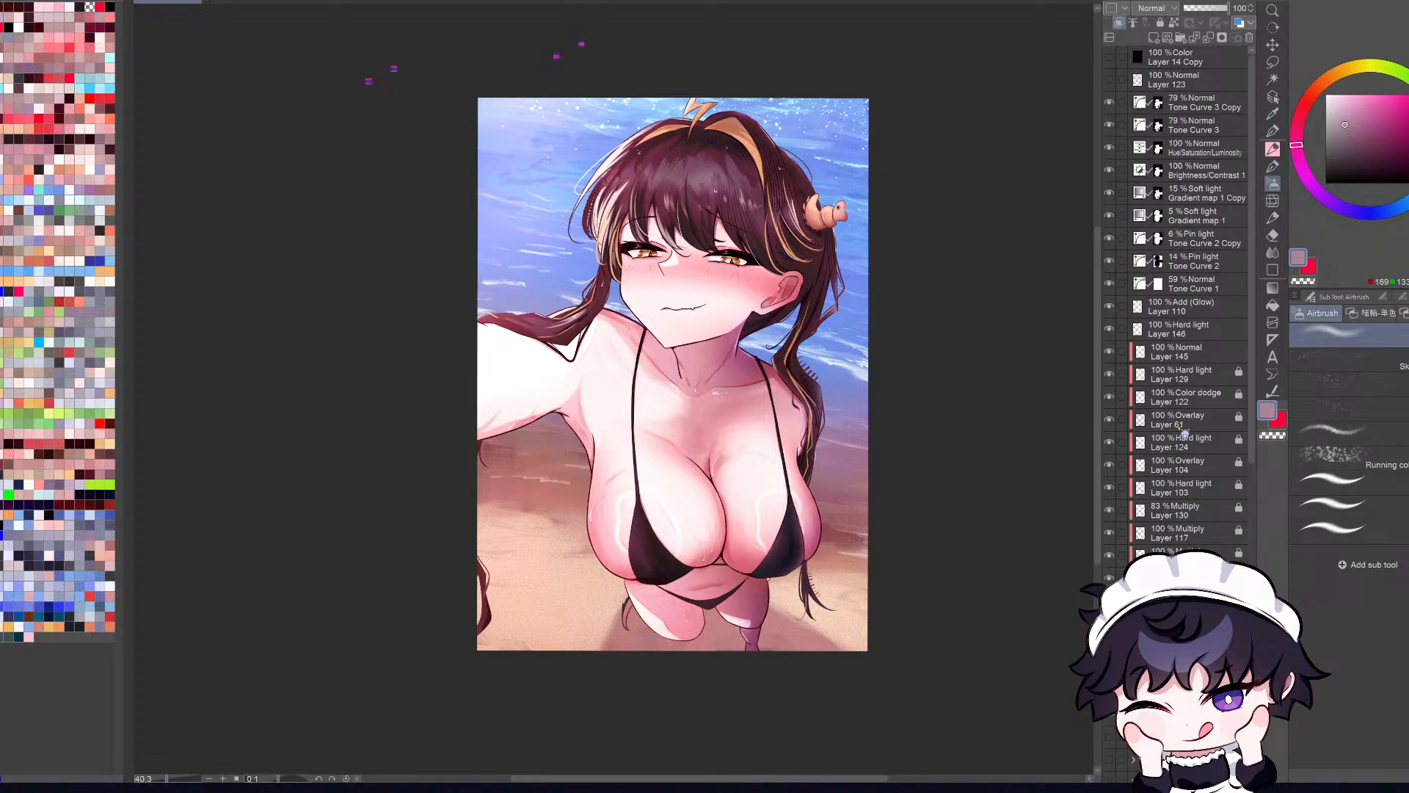
left_click(1113, 63)
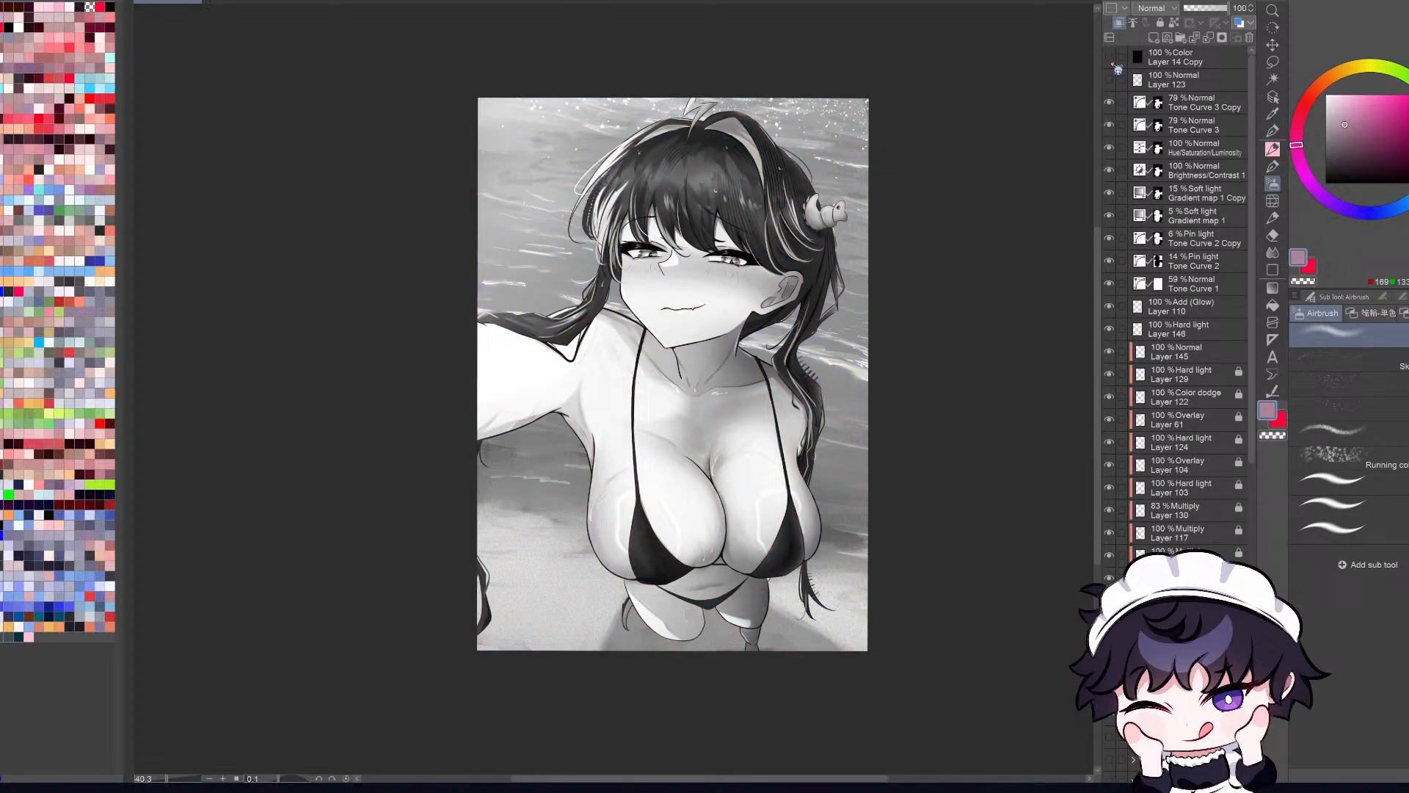
left_click(1114, 65)
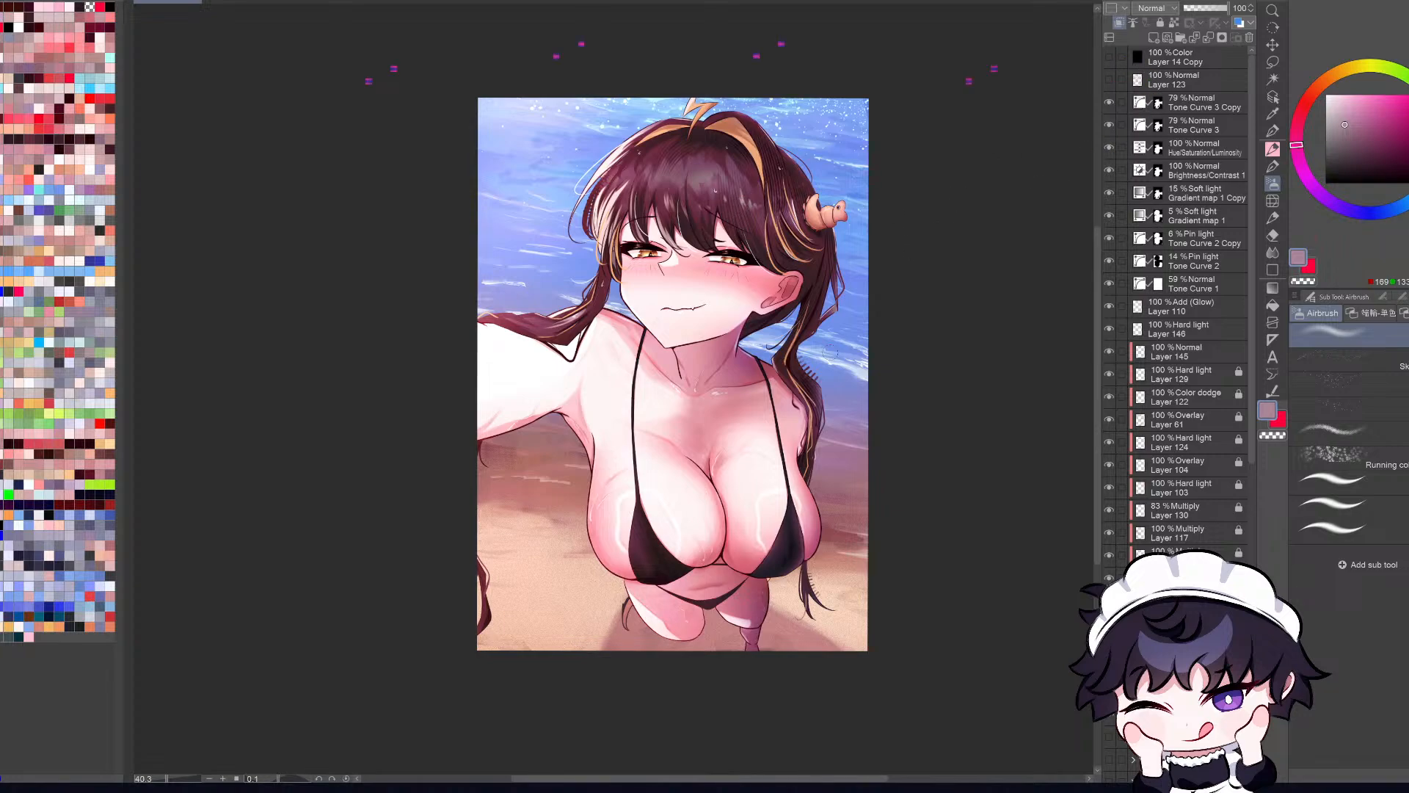
scroll(800, 416, "down", 3)
scroll(790, 435, "up", 2)
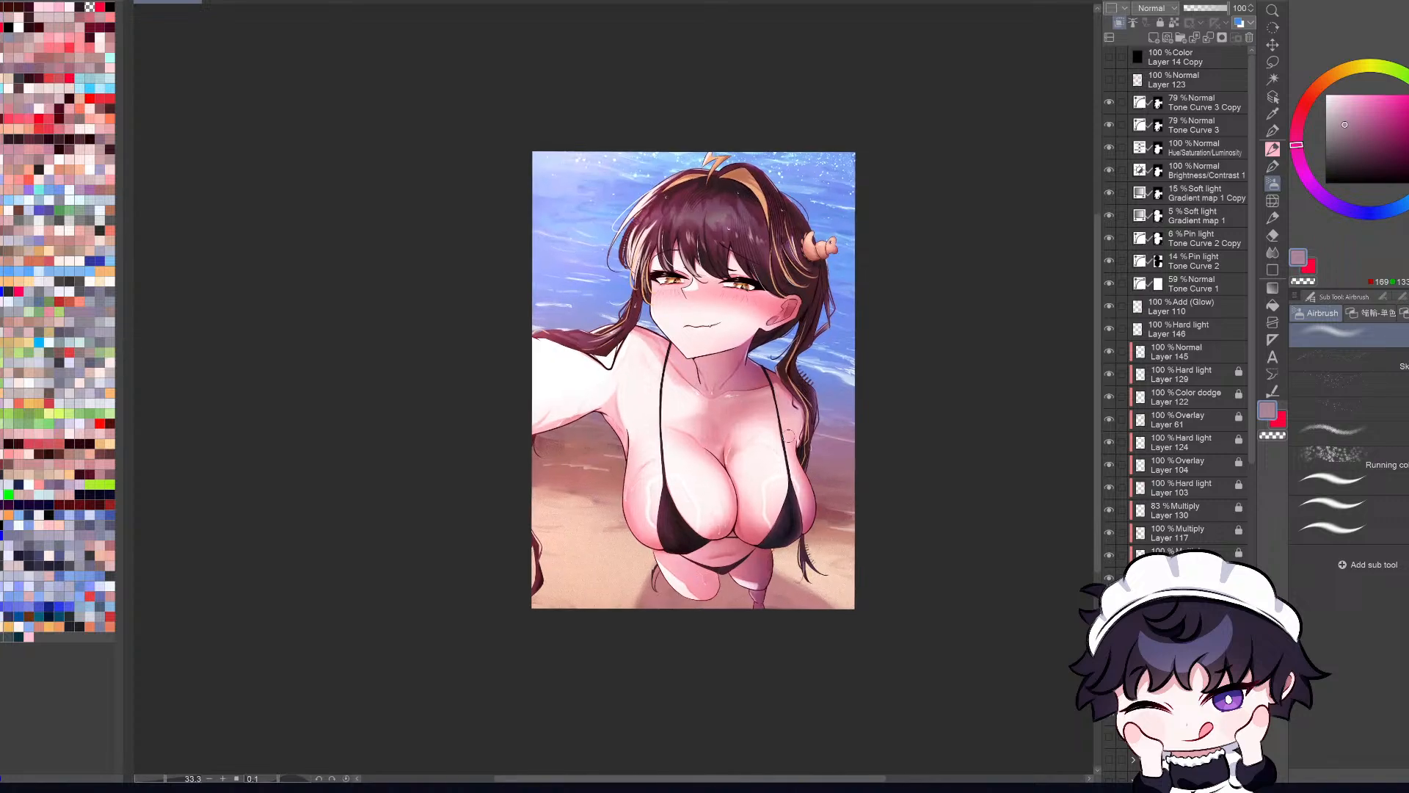
left_click(1203, 86)
left_click(1153, 37)
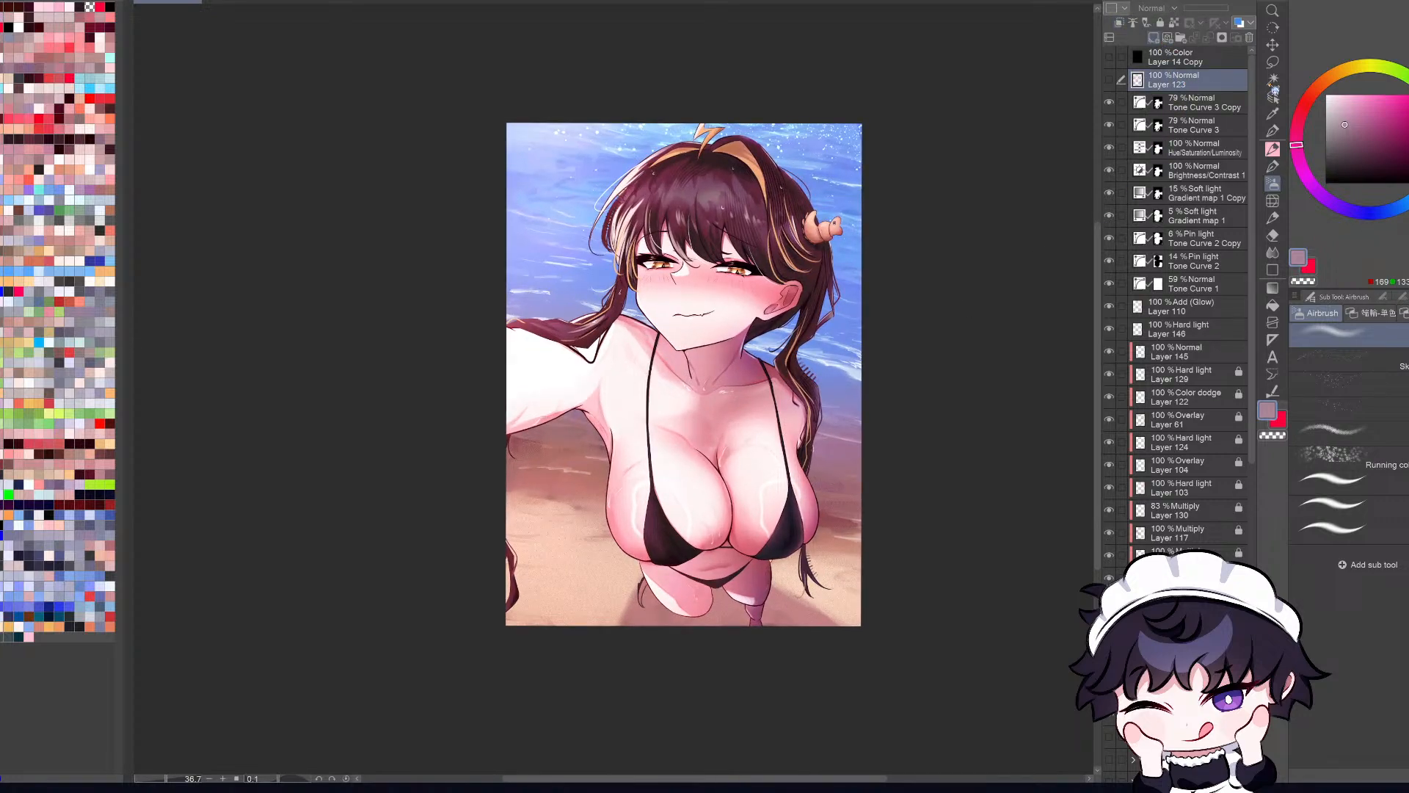
Step: Set the drawing colour to pure red and switch to the Pen tool for annotating the illustration
left_click(1407, 96)
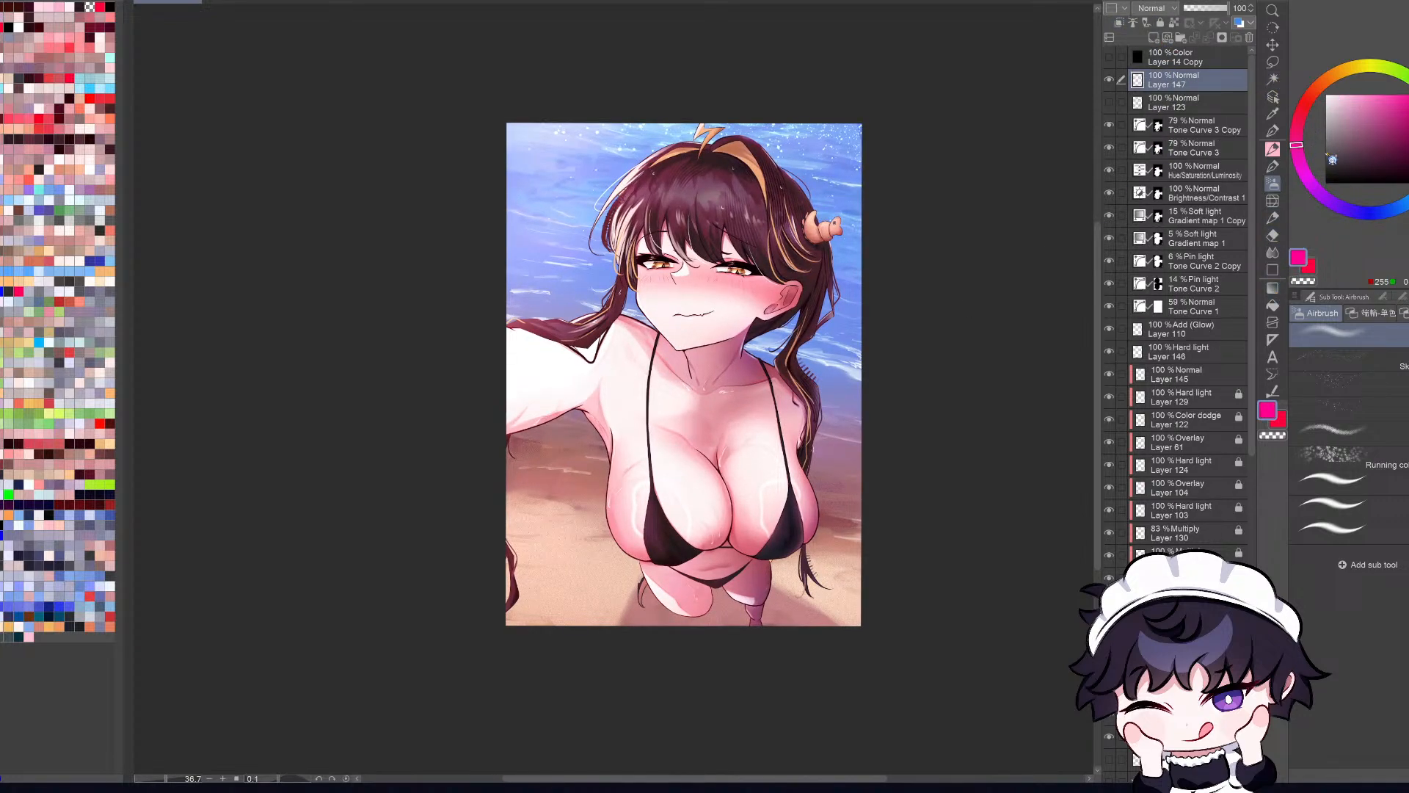
left_click(1306, 103)
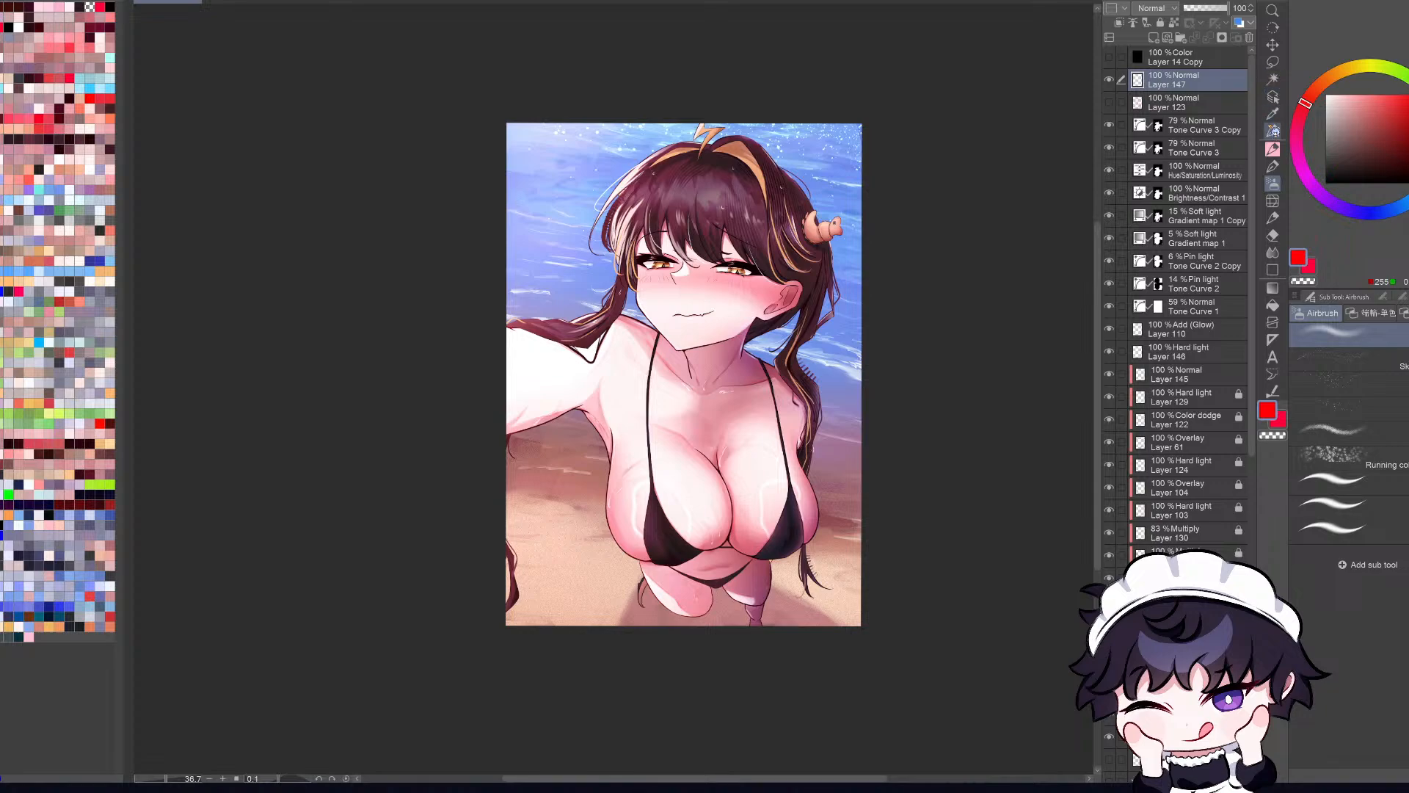
left_click(1272, 114)
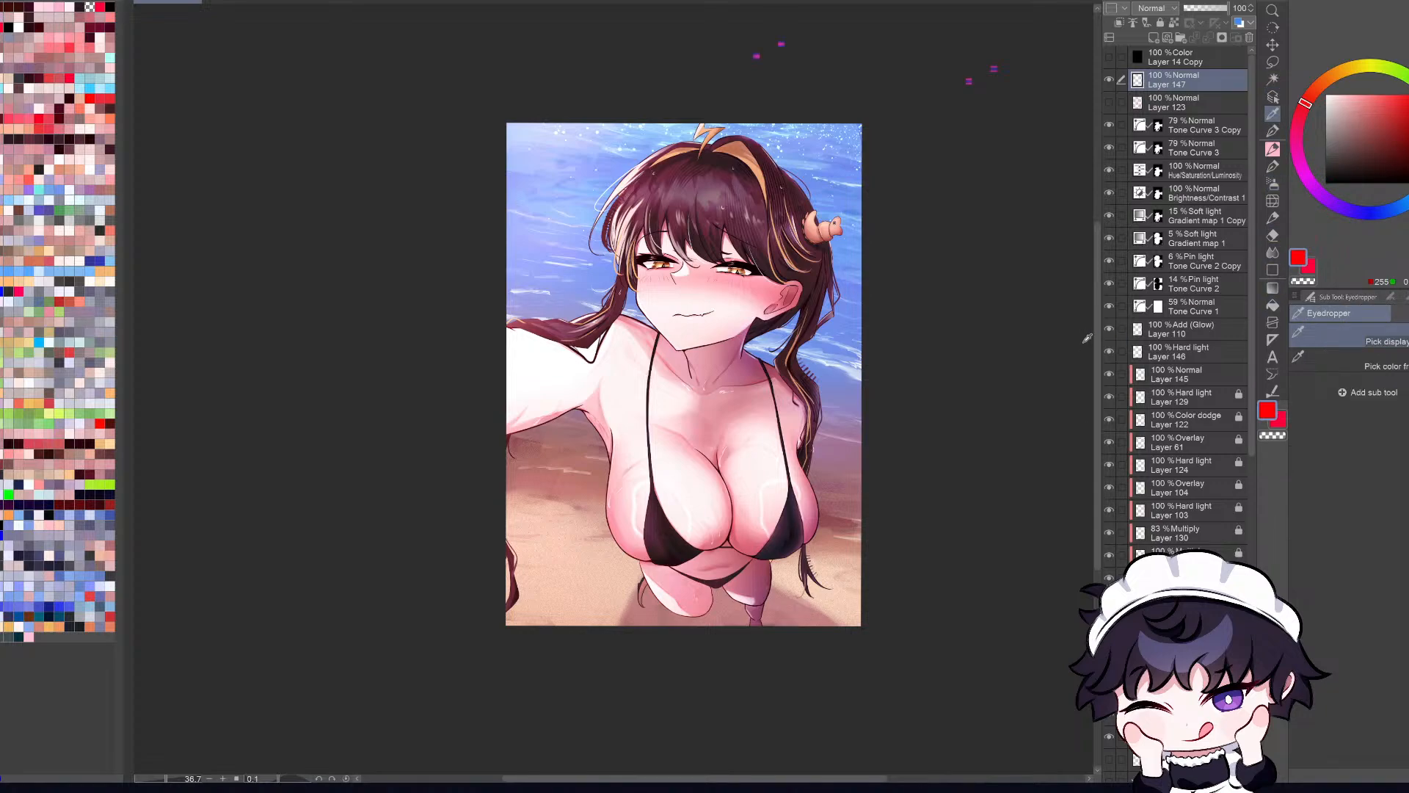
key("b")
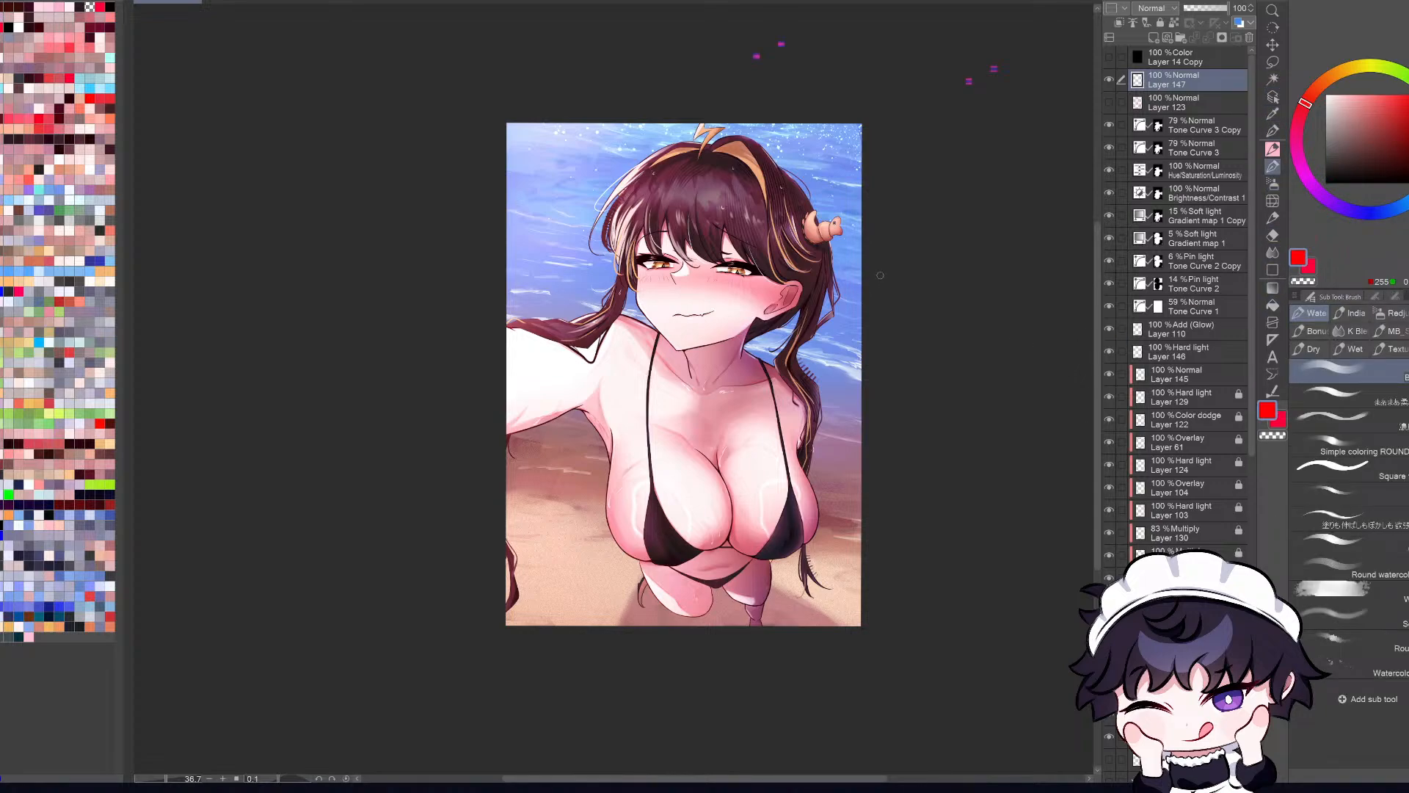
key("p")
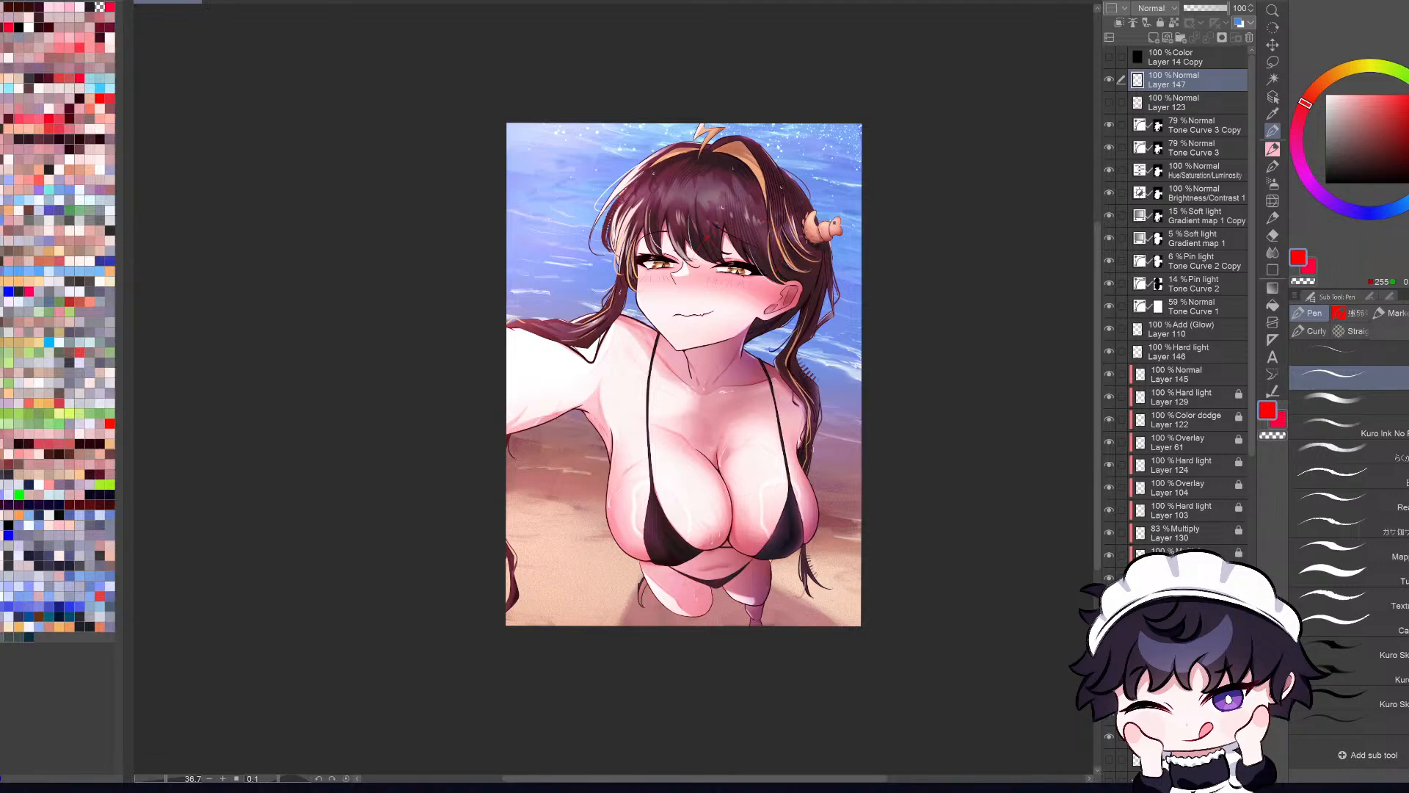
scroll(671, 335, "down", 5)
scroll(671, 334, "up", 4)
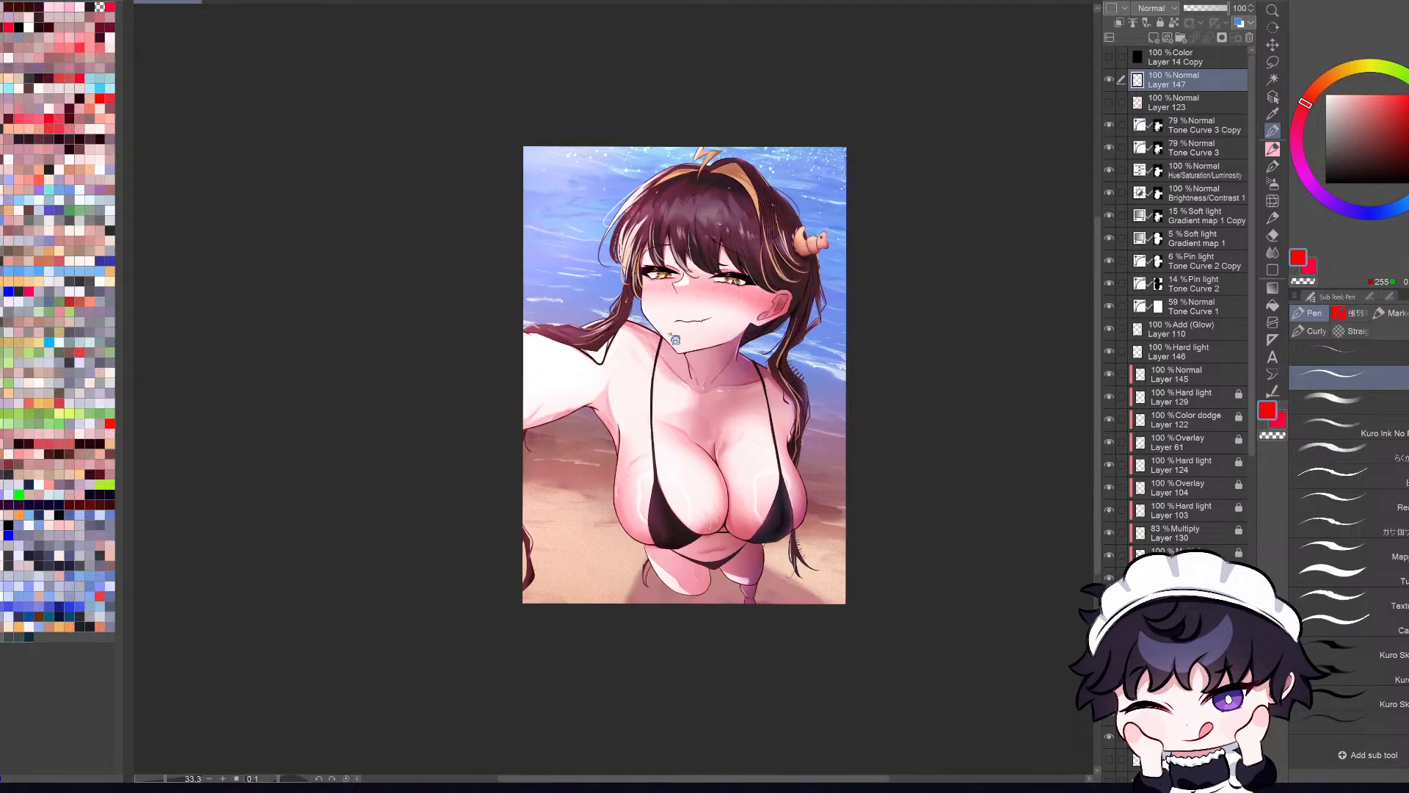
Step: Examine the face and eyes up close, comparing mirrored and normal views of the whole illustration
left_click_drag(672, 284, 644, 368)
key("ctrl+z")
scroll(791, 351, "up", 2)
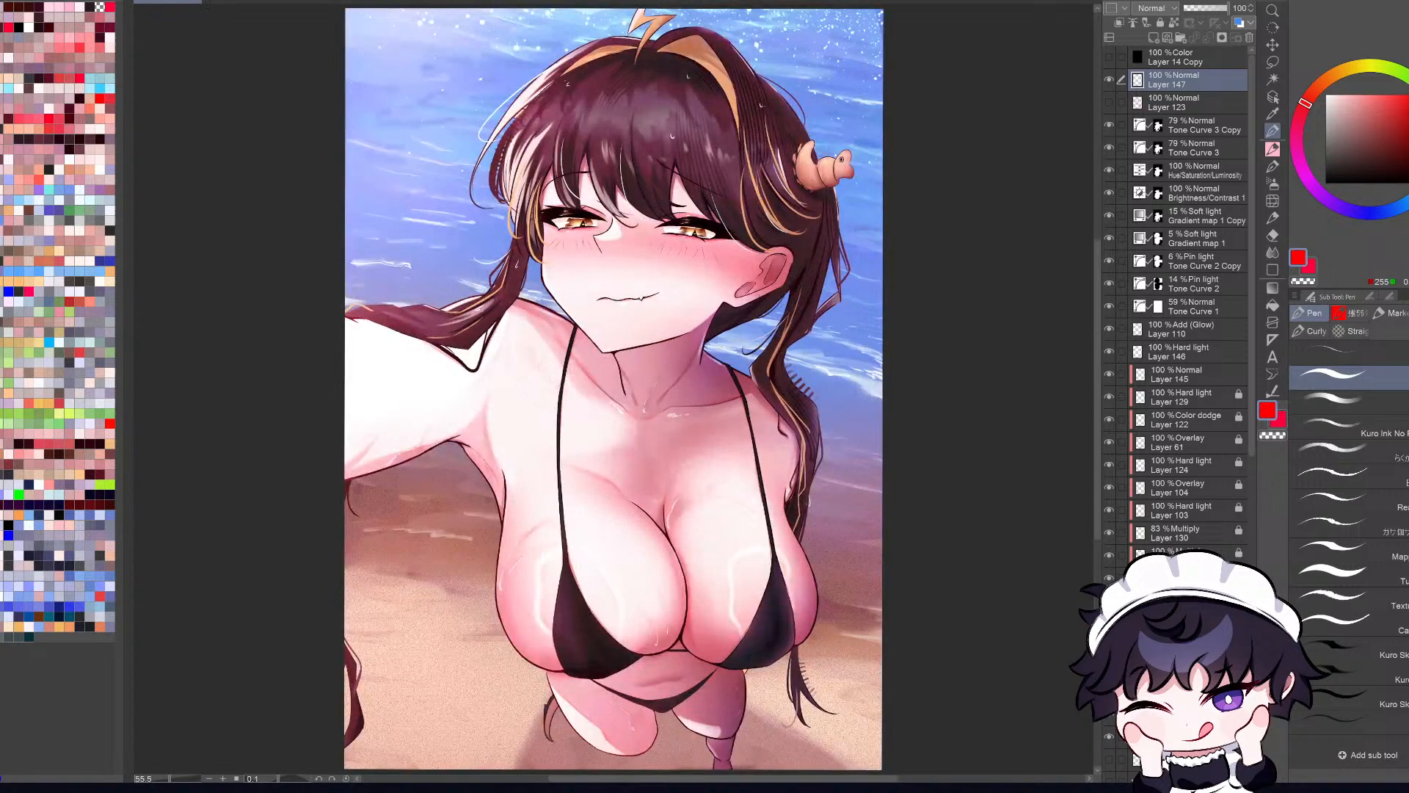
scroll(763, 287, "down", 1)
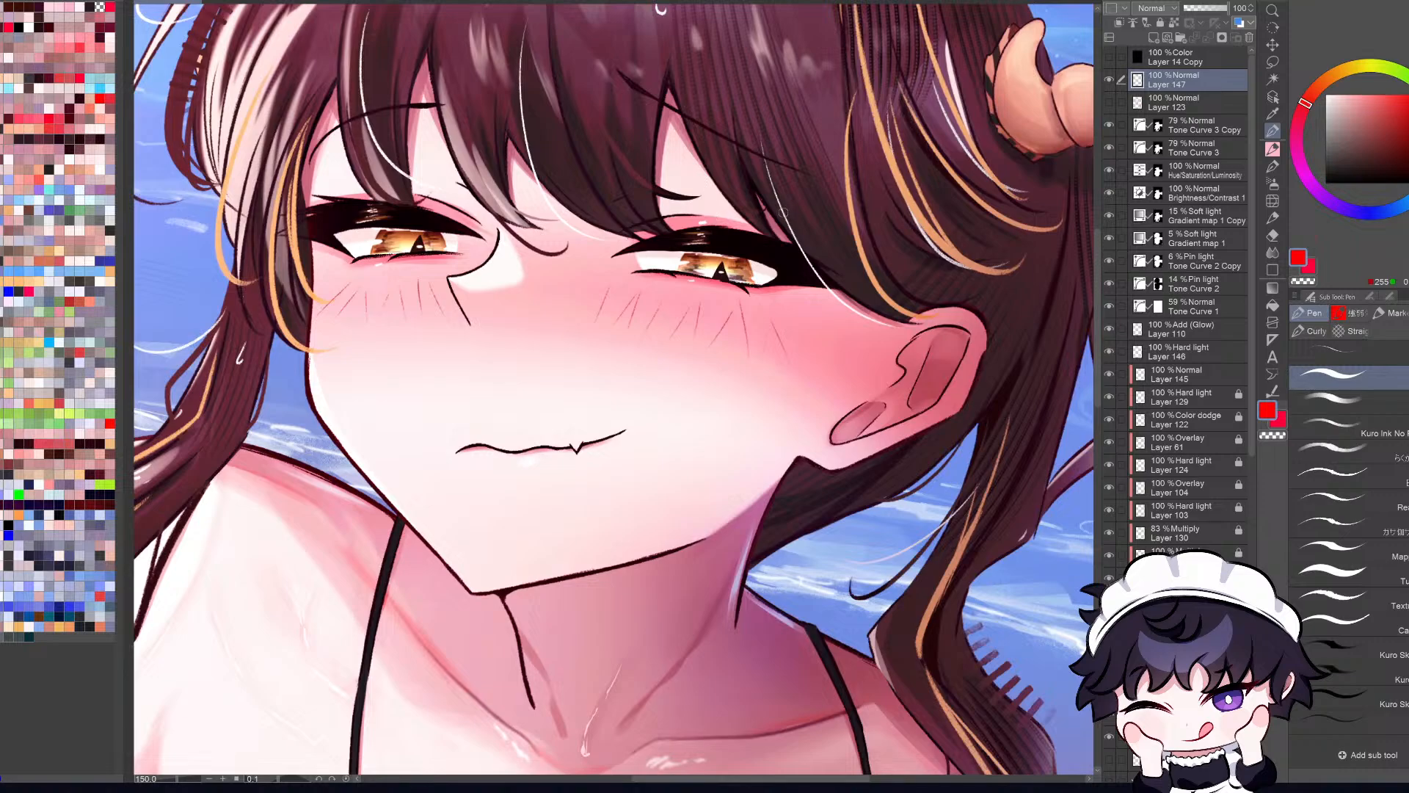
key("h")
key("h")
key("ctrl+0")
key("h")
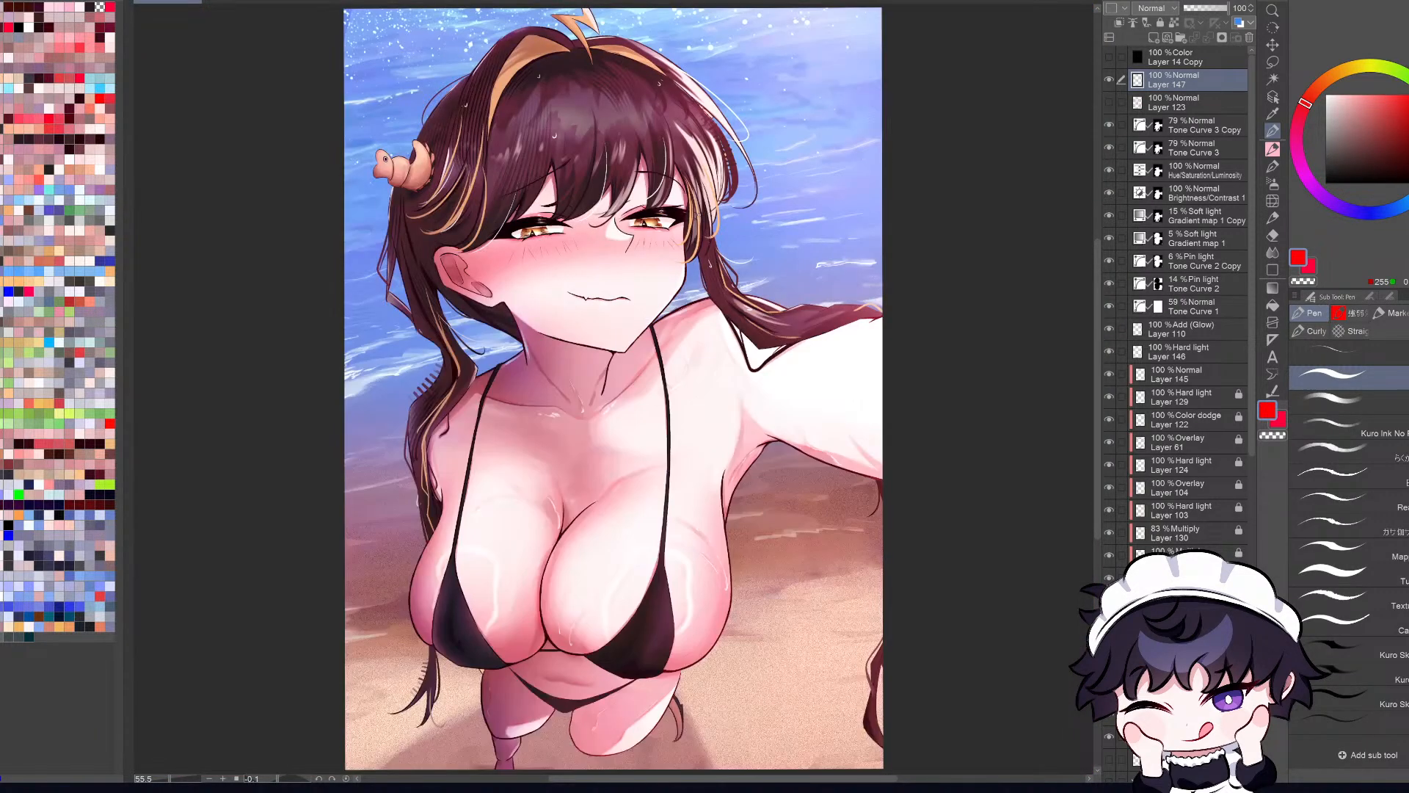
key("h")
Step: Try circling both eyes in red on the new annotation layer
scroll(730, 228, "up", 5)
mouse_move(729, 224)
left_mouse_down()
mouse_move(620, 236)
mouse_move(670, 291)
mouse_move(804, 279)
left_mouse_up()
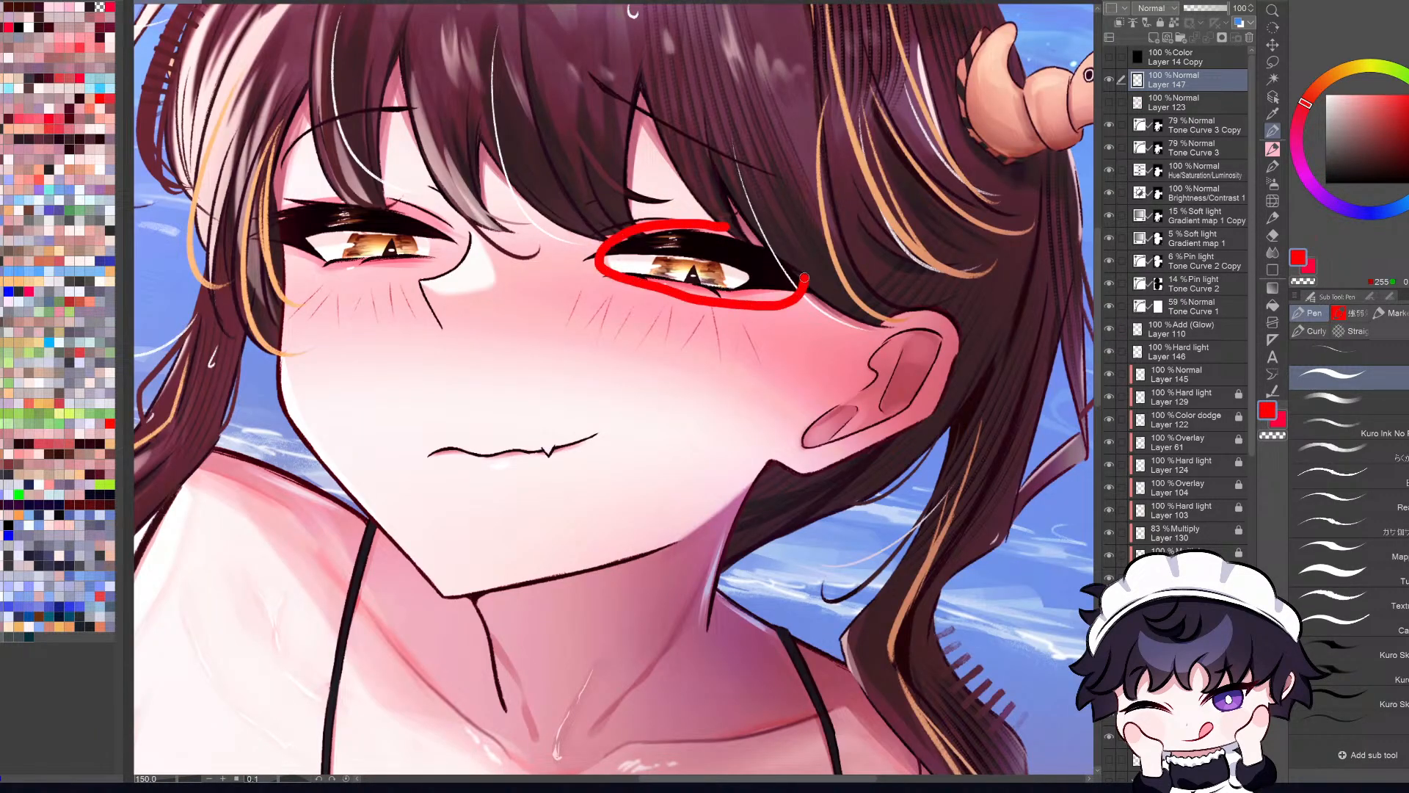
key("ctrl+0")
scroll(580, 210, "up", 5)
mouse_move(580, 211)
left_mouse_down()
mouse_move(478, 227)
mouse_move(550, 277)
mouse_move(649, 247)
mouse_move(583, 212)
left_mouse_up()
scroll(910, 289, "down", 4)
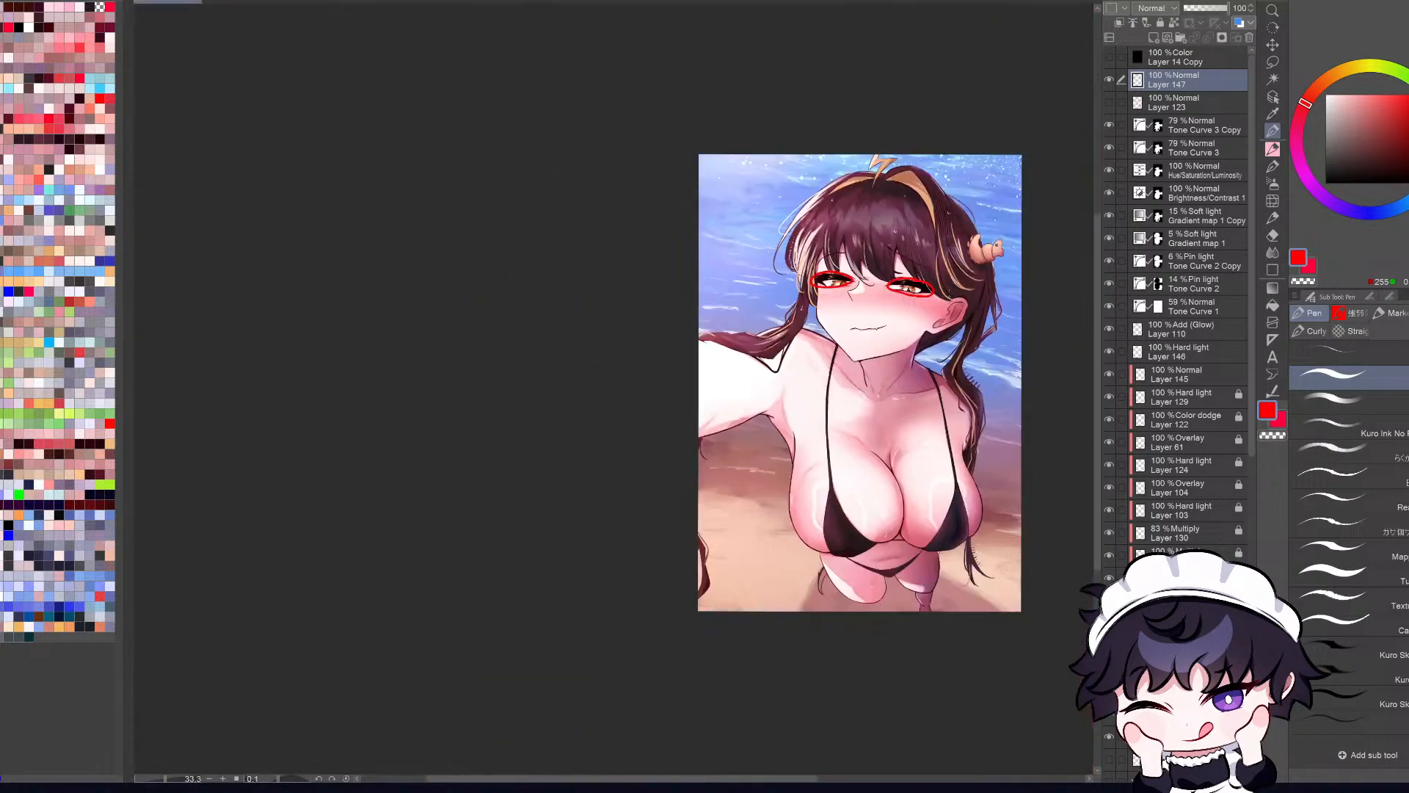
scroll(914, 285, "up", 5)
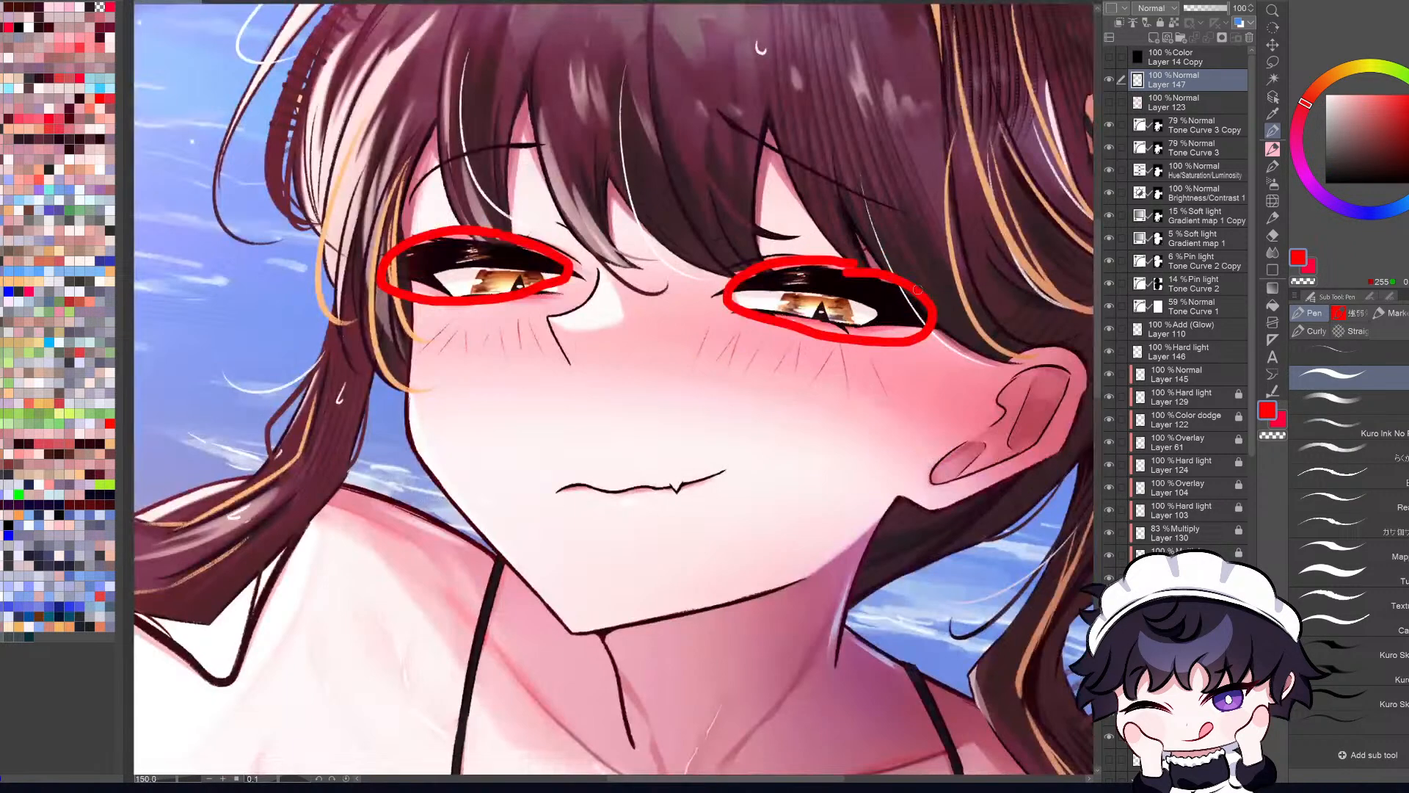
key("ctrl+0")
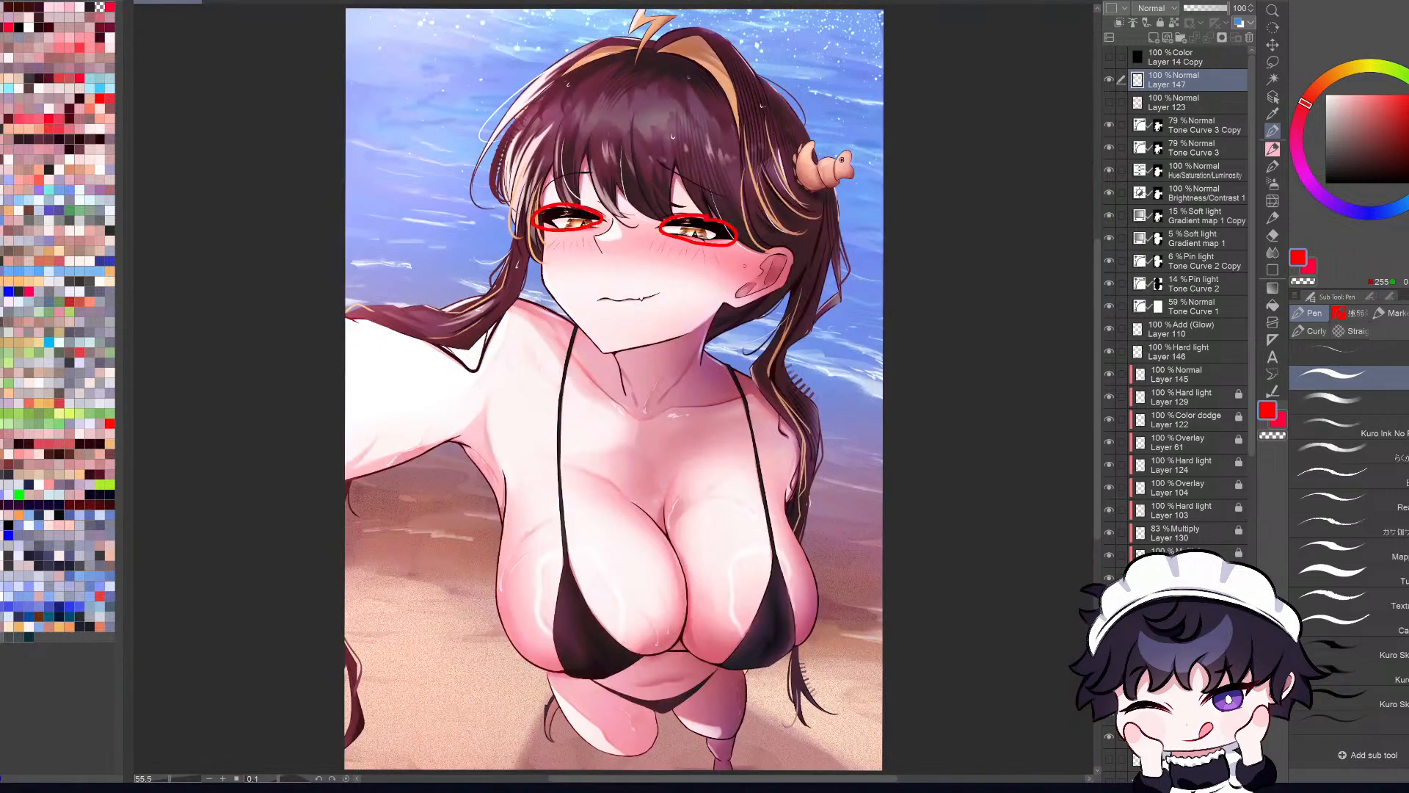
key("ctrl+z")
key("ctrl+z")
Step: Try short red pen strokes along the lash lines of both eyes
scroll(597, 198, "up", 2)
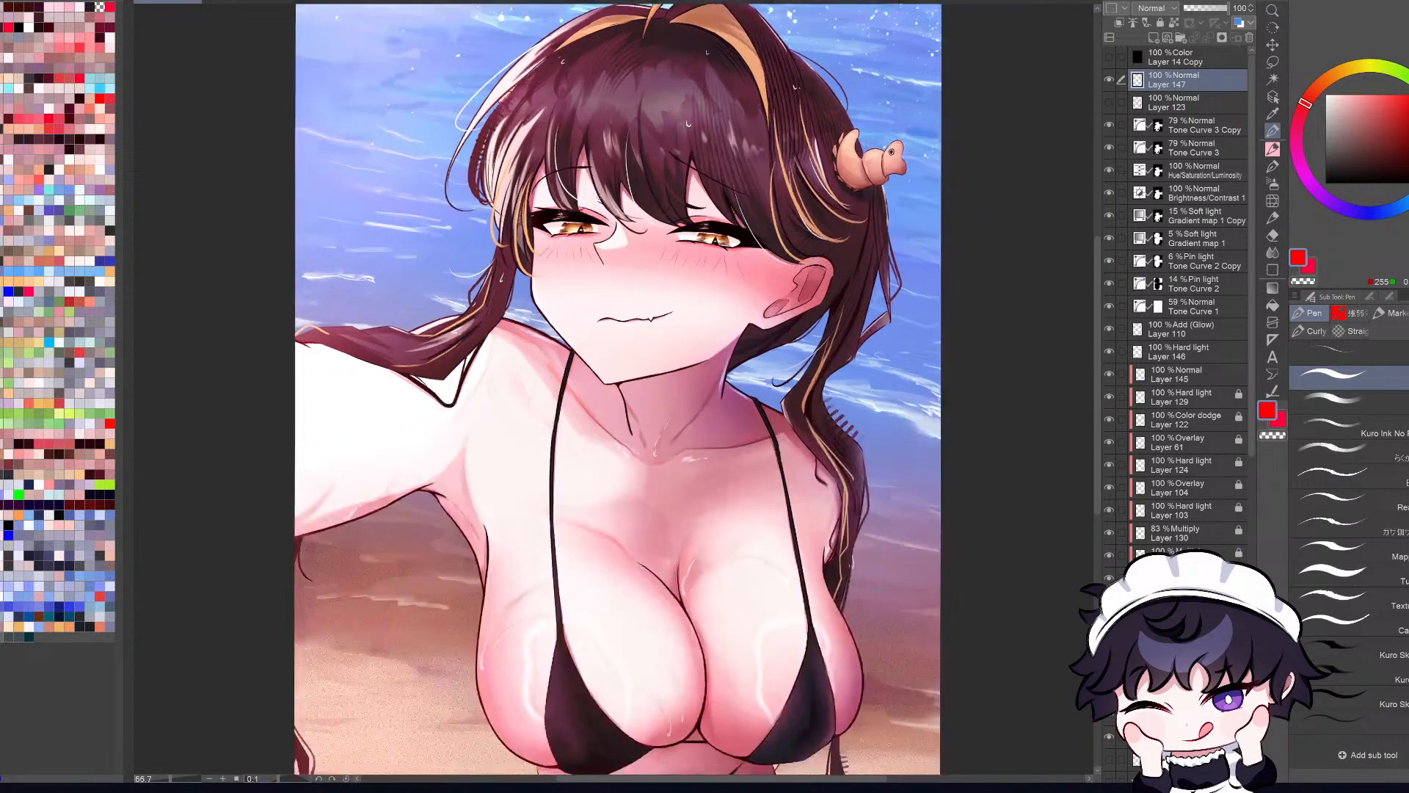
left_click_drag(758, 235, 877, 242)
key("ctrl+z")
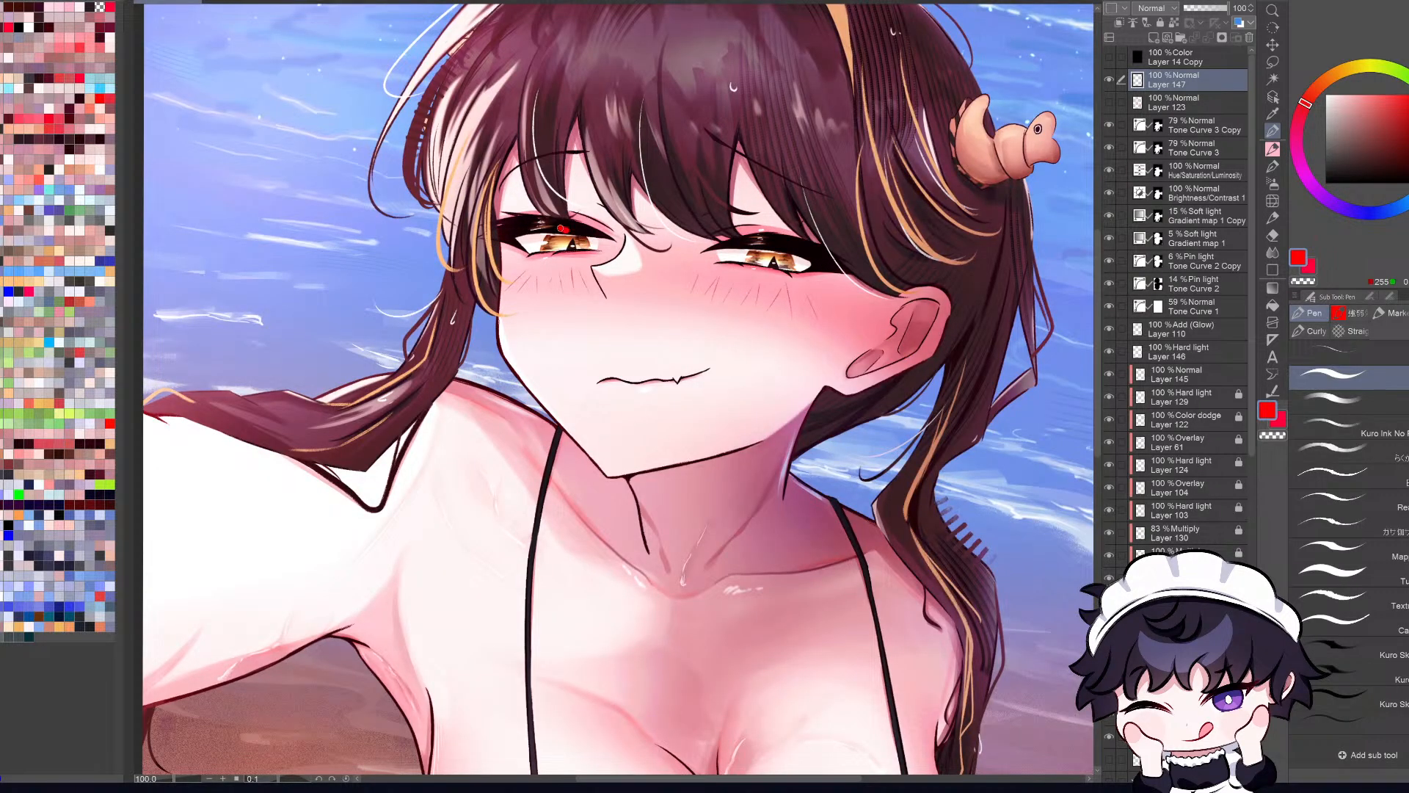
scroll(502, 213, "up", 2)
left_click_drag(462, 213, 545, 221)
left_click_drag(453, 261, 476, 256)
key("ctrl+z")
key("ctrl+z")
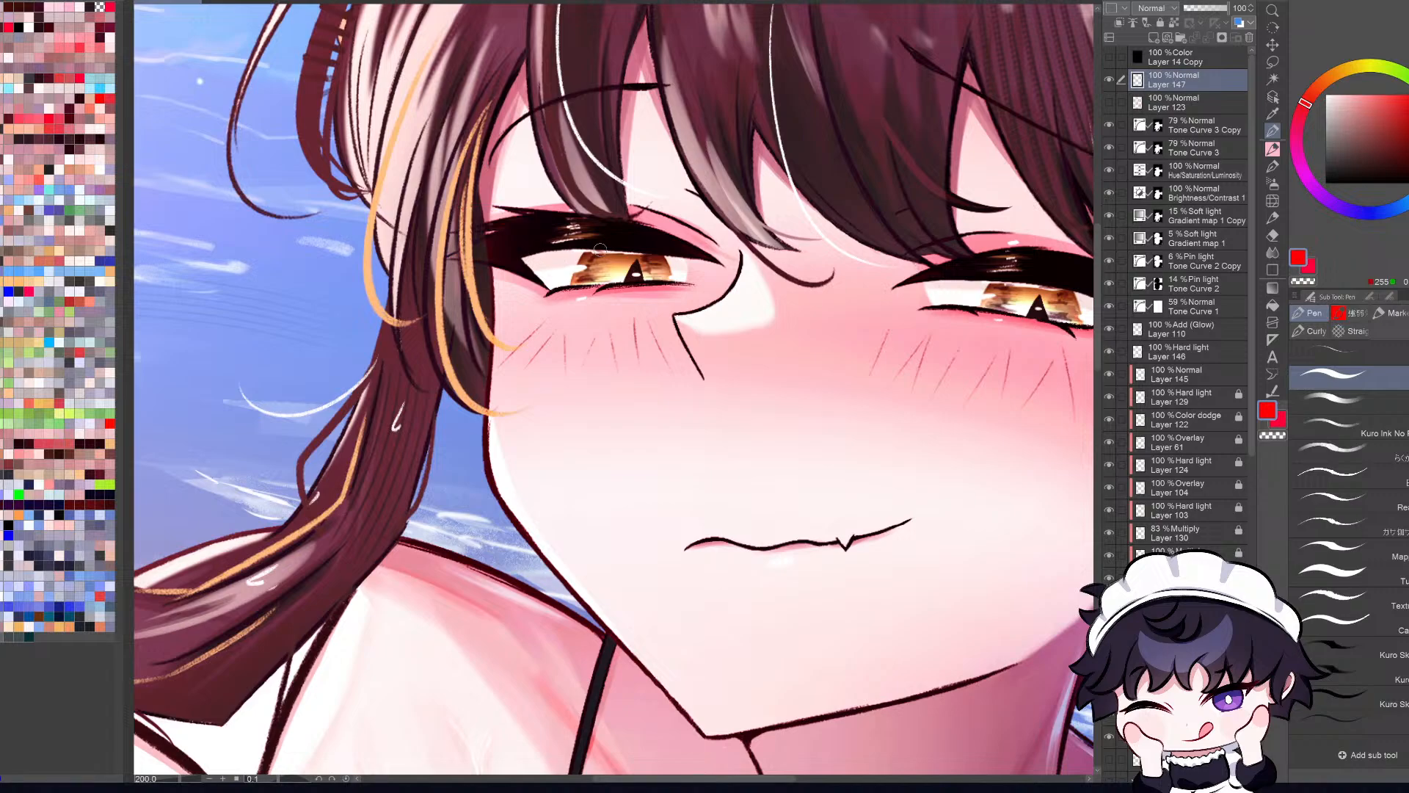
Step: Try a straight red mark over one eye's upper lashes and a red scribble across the other eye
key("ctrl+0")
scroll(692, 223, "up", 2)
left_click_drag(668, 244, 787, 249)
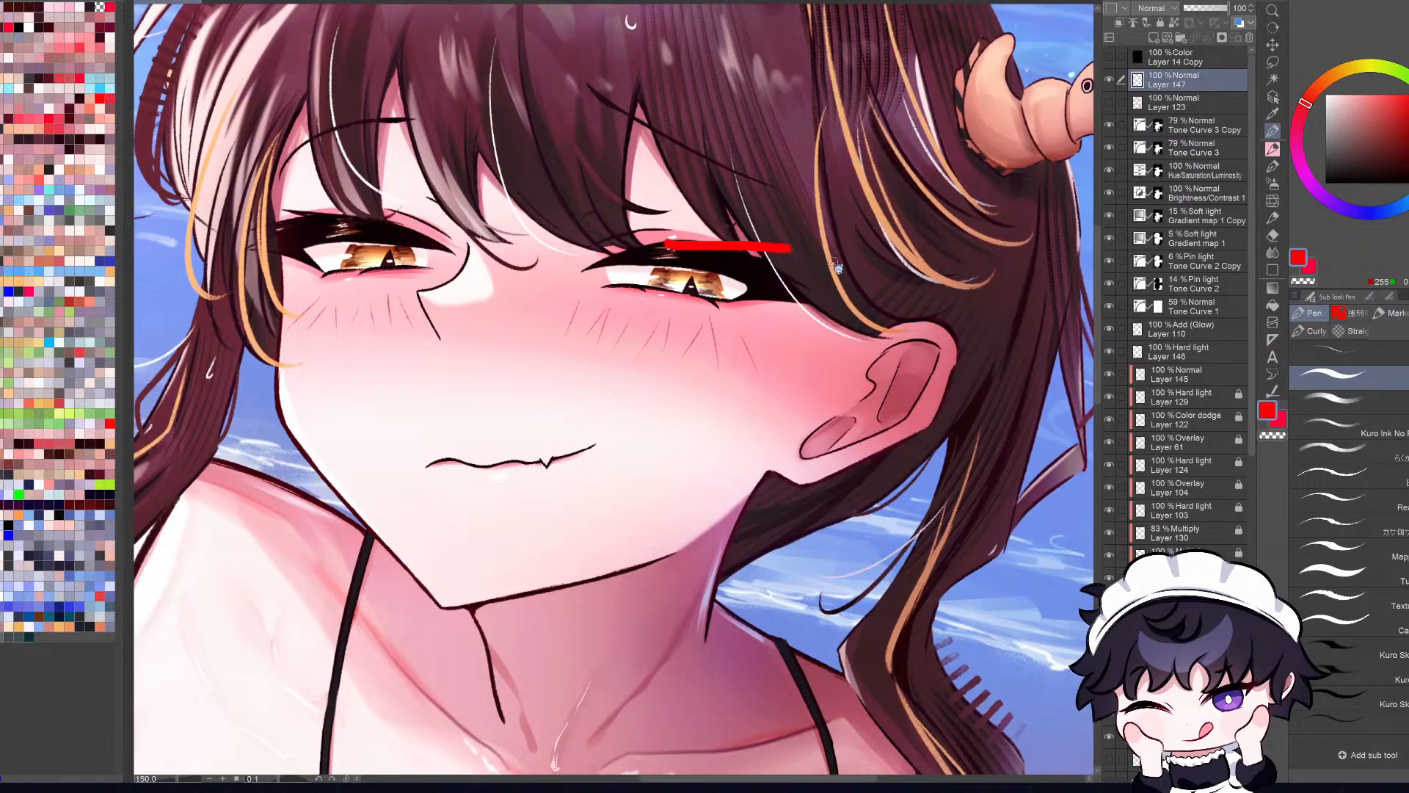
key("ctrl+z")
key("ctrl+0")
scroll(634, 214, "up", 2)
left_click_drag(665, 218, 736, 245)
key("ctrl+z")
left_click_drag(566, 229, 475, 227)
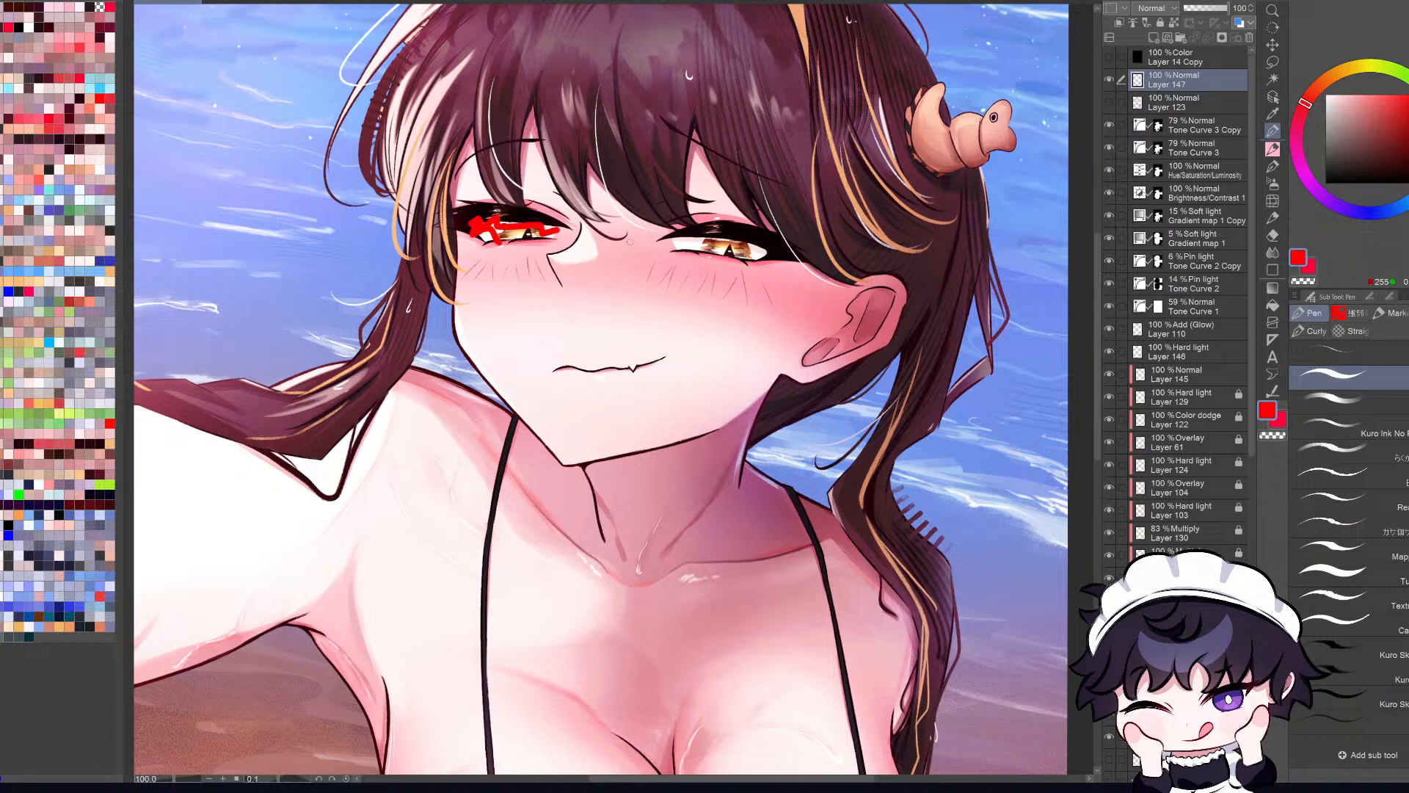
key("ctrl+z")
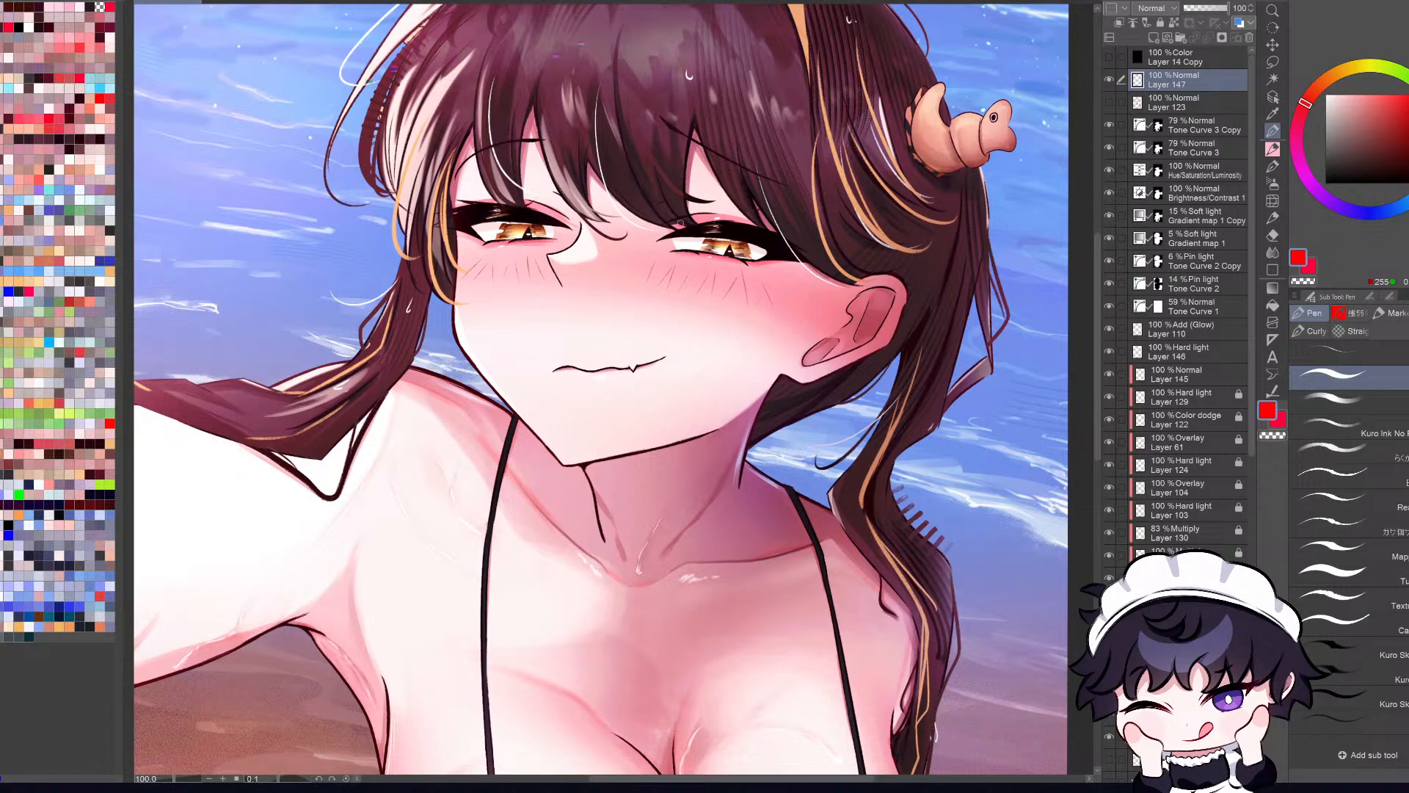
Step: Circle both eyes in red at whole-illustration scale on the annotation layer
key("ctrl+0")
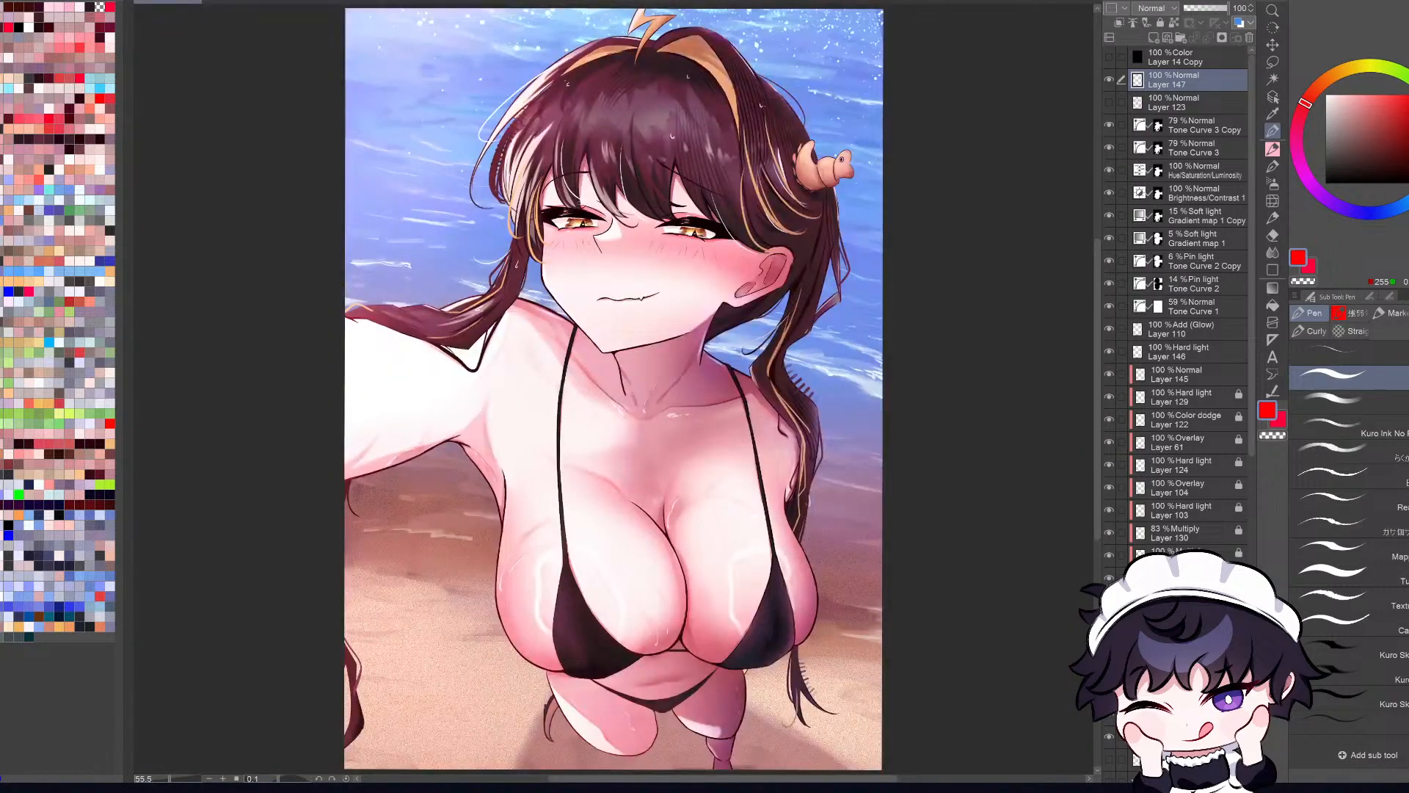
mouse_move(584, 201)
left_mouse_down()
mouse_move(609, 229)
mouse_move(587, 203)
left_mouse_up()
mouse_move(711, 212)
left_mouse_down()
mouse_move(660, 237)
mouse_move(708, 215)
left_mouse_up()
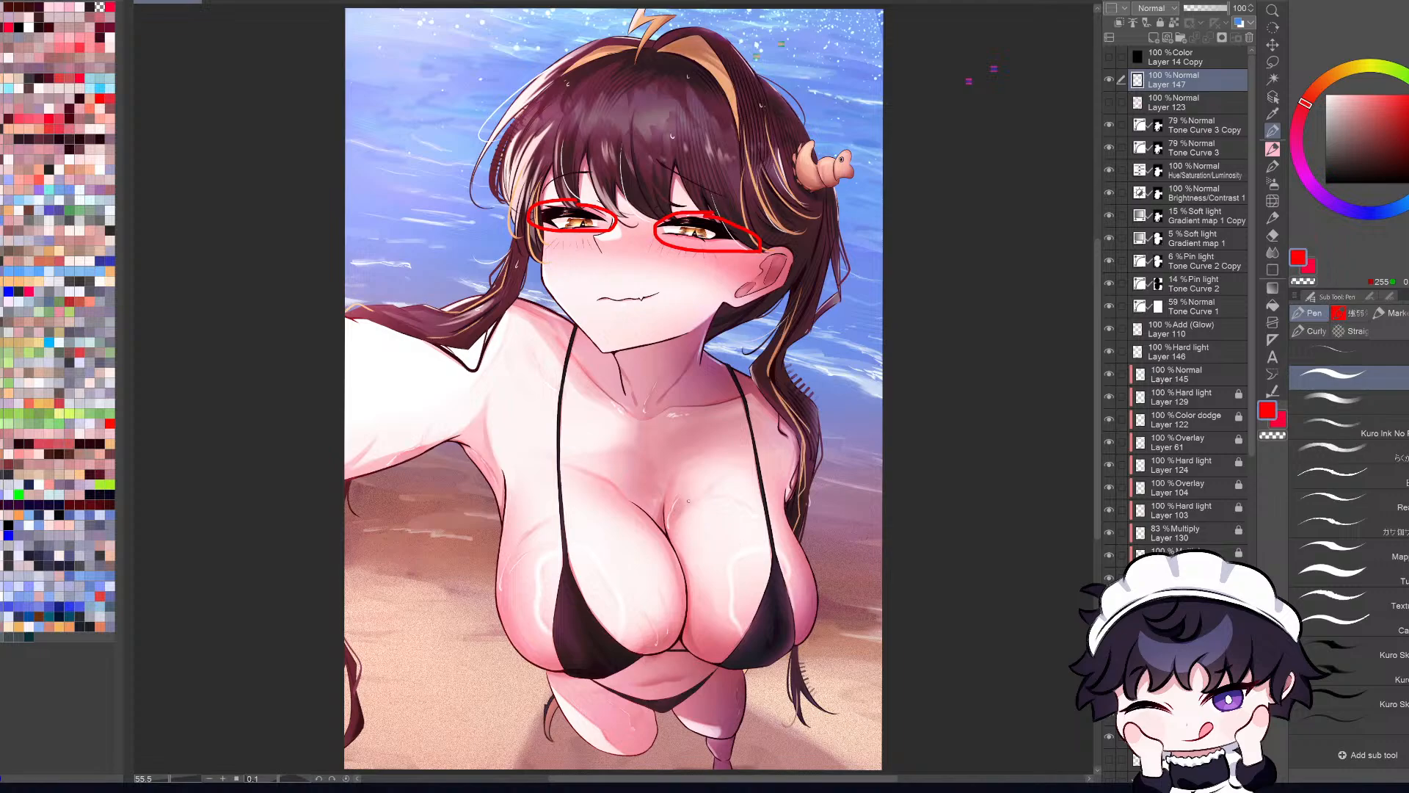
Step: Try red annotation marks over the chest, beside the raised arm and around the midriff
mouse_move(716, 480)
left_mouse_down()
mouse_move(757, 484)
mouse_move(733, 471)
left_mouse_up()
key("ctrl+z")
left_click_drag(474, 388, 587, 554)
key("ctrl+z")
left_click_drag(514, 503, 616, 506)
key("ctrl+z")
mouse_move(690, 664)
left_mouse_down()
mouse_move(606, 702)
mouse_move(700, 682)
mouse_move(700, 665)
mouse_move(634, 662)
mouse_move(609, 689)
mouse_move(689, 697)
mouse_move(710, 665)
left_mouse_up()
key("ctrl+z")
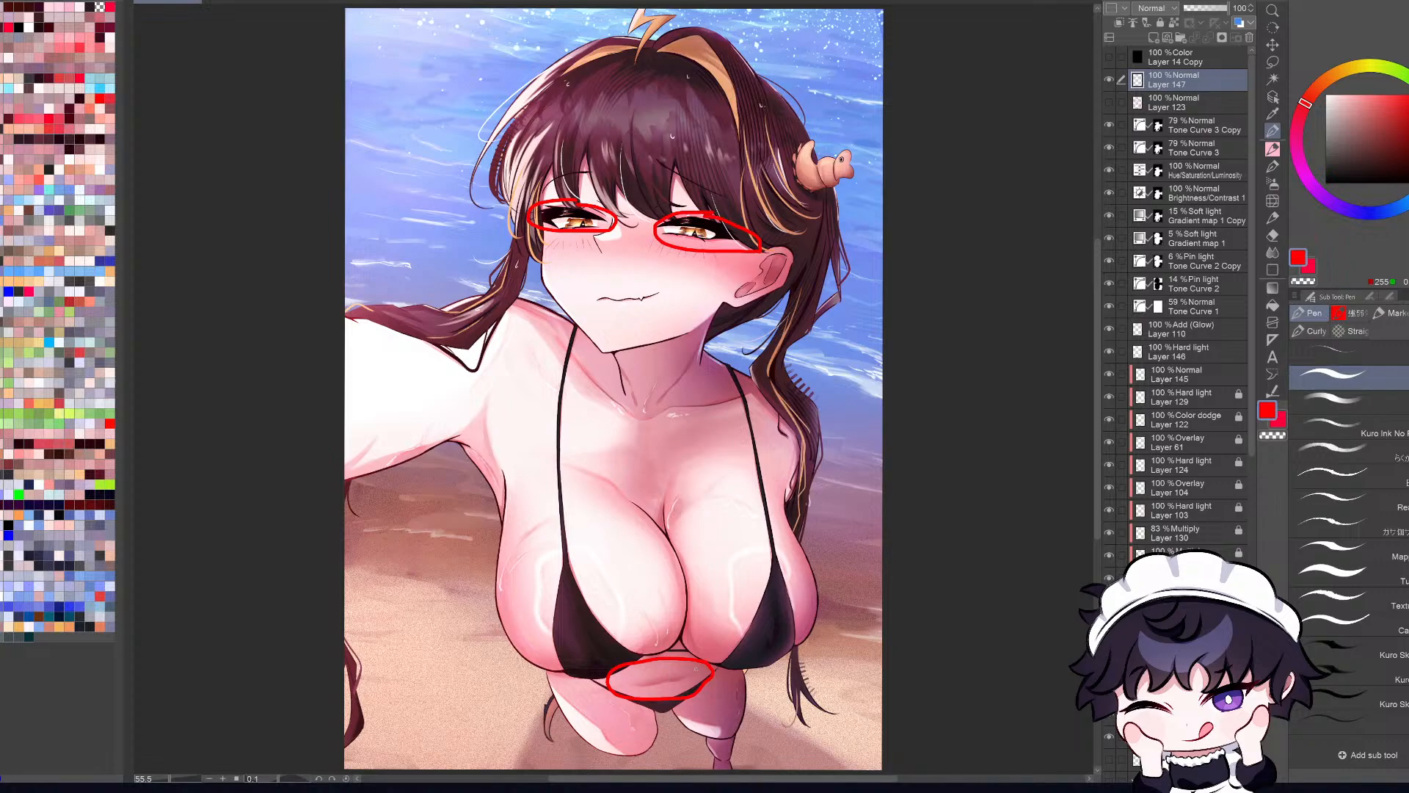
Step: Replace the red circle around the midriff with a short red zigzag running down to the swimwear bottom
key("ctrl+z")
mouse_move(681, 666)
left_mouse_down()
mouse_move(704, 678)
mouse_move(664, 705)
left_mouse_up()
key("ctrl+z")
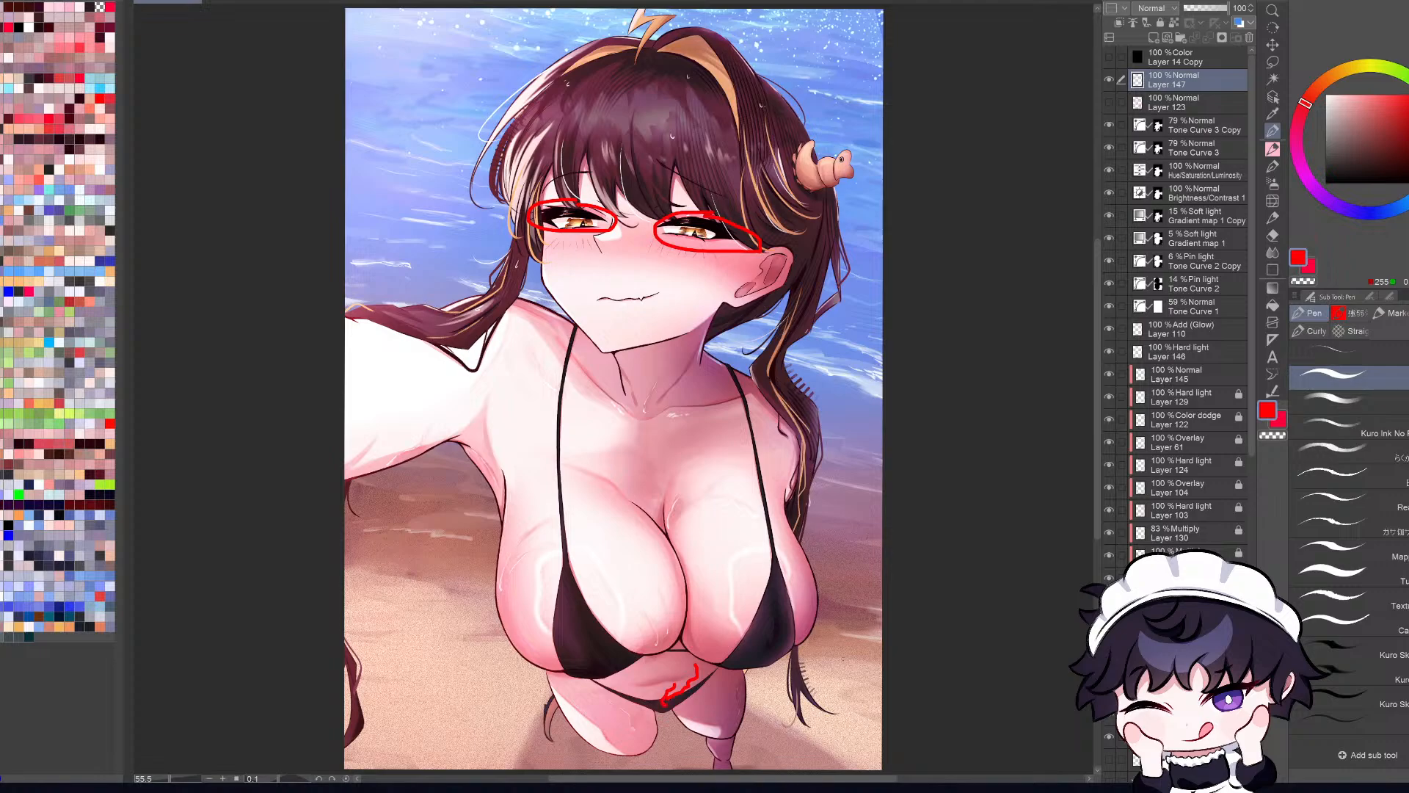
Step: Try circling the lower hair tip beside the thigh in red
mouse_move(813, 647)
left_mouse_down()
mouse_move(772, 694)
mouse_move(841, 727)
mouse_move(838, 668)
mouse_move(812, 647)
mouse_move(749, 661)
mouse_move(779, 736)
mouse_move(868, 691)
mouse_move(825, 659)
mouse_move(751, 684)
mouse_move(828, 750)
mouse_move(841, 681)
mouse_move(816, 659)
left_mouse_up()
key("ctrl+z")
key("ctrl+z")
key("ctrl+z")
mouse_move(816, 653)
left_mouse_down()
mouse_move(792, 647)
mouse_move(826, 725)
mouse_move(841, 668)
mouse_move(819, 656)
left_mouse_up()
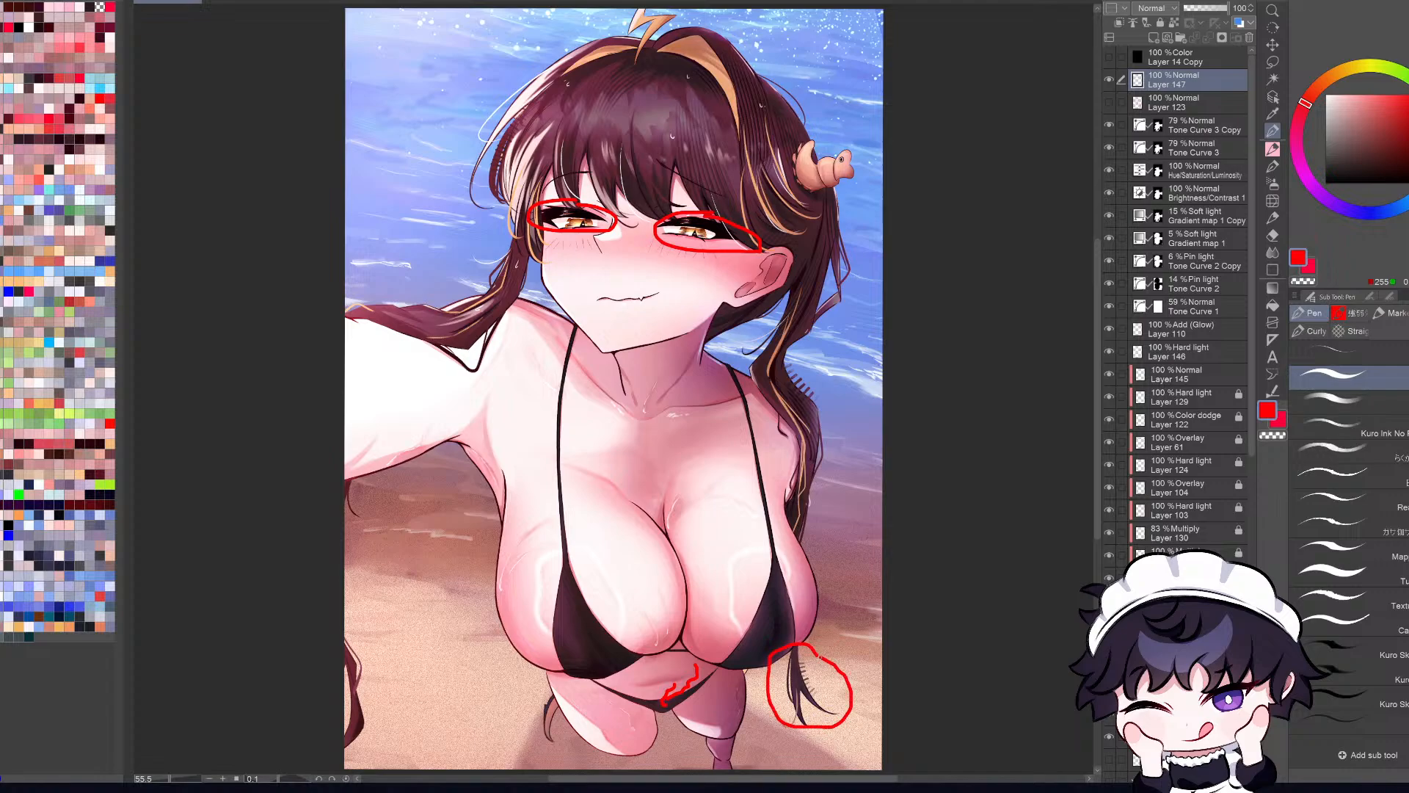
key("ctrl+z")
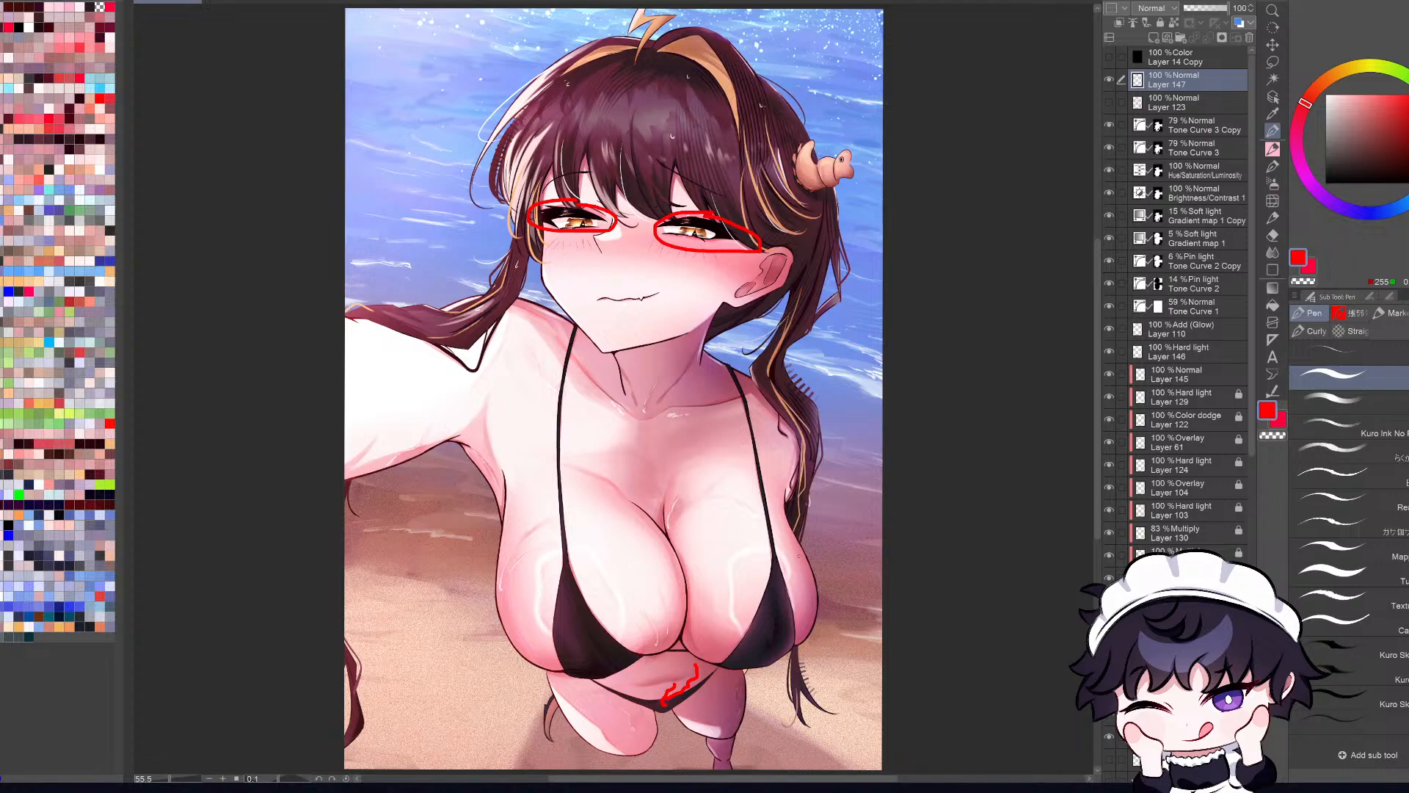
Step: Sketch a small red square outline on the sand beside the lower hair tip
mouse_move(811, 460)
left_mouse_down()
mouse_move(810, 686)
mouse_move(826, 697)
mouse_move(840, 668)
mouse_move(790, 666)
mouse_move(797, 708)
mouse_move(836, 653)
mouse_move(840, 688)
mouse_move(810, 689)
mouse_move(851, 659)
mouse_move(823, 703)
left_mouse_up()
key("ctrl+z")
key("ctrl+z")
key("ctrl+z")
key("ctrl+z")
left_click_drag(766, 679, 759, 713)
key("ctrl+z")
Step: Lasso the red square and transform it into a slanted, tapered shape over the hair tip, comparing it with the untransformed version
key("m")
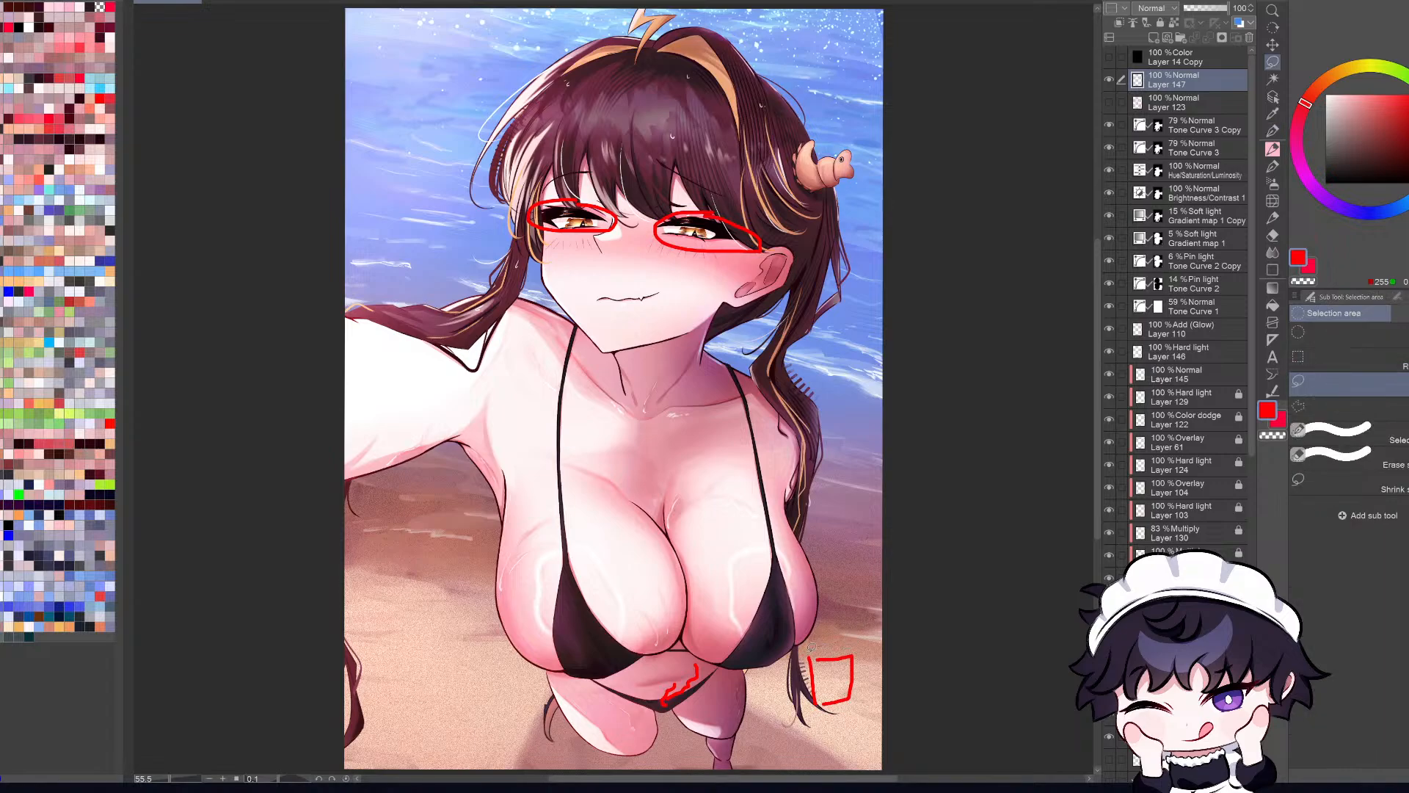
mouse_move(791, 686)
left_mouse_down()
mouse_move(879, 675)
mouse_move(812, 647)
left_mouse_up()
key("ctrl+t")
left_click_drag(876, 727, 817, 695)
left_click(807, 750)
left_click(930, 681)
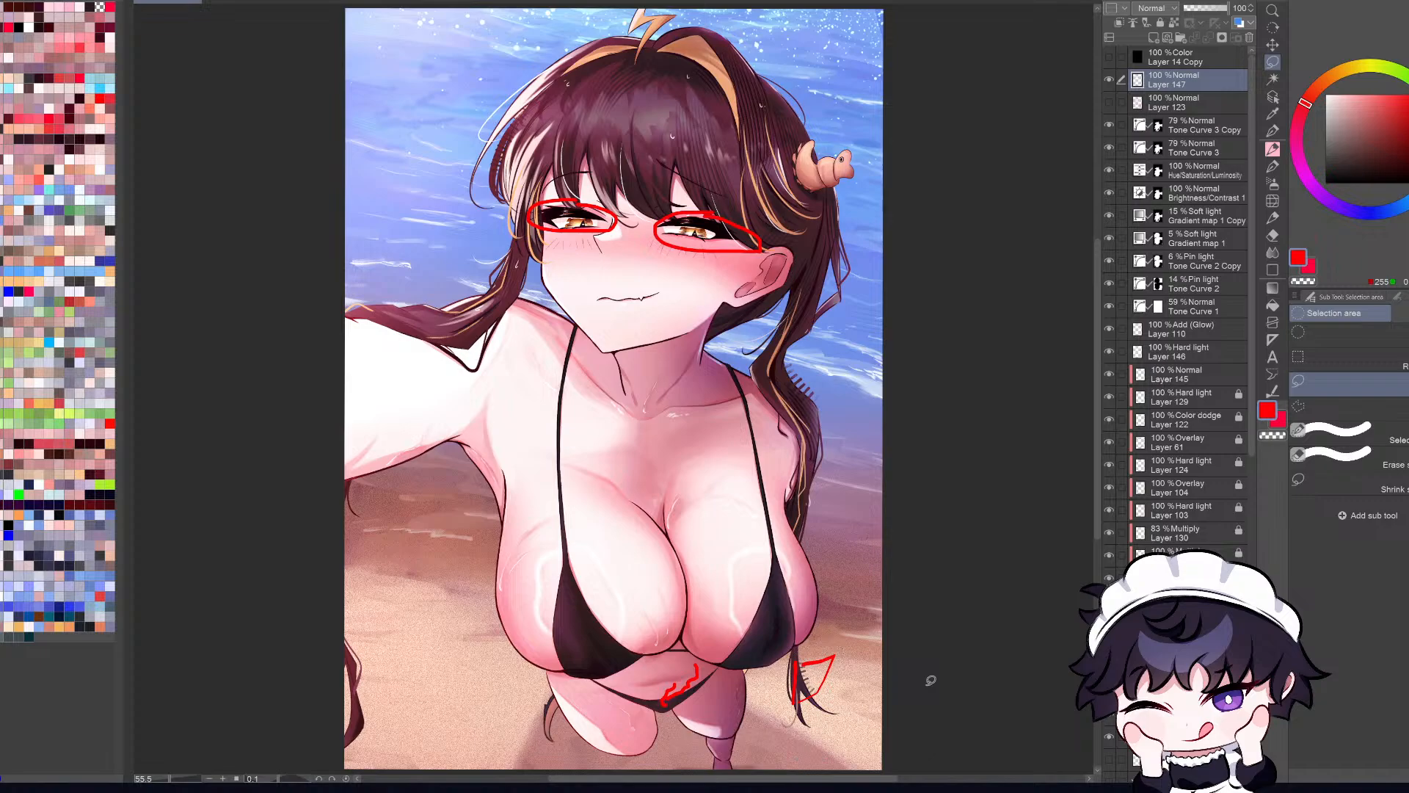
key("ctrl+z")
key("ctrl+z")
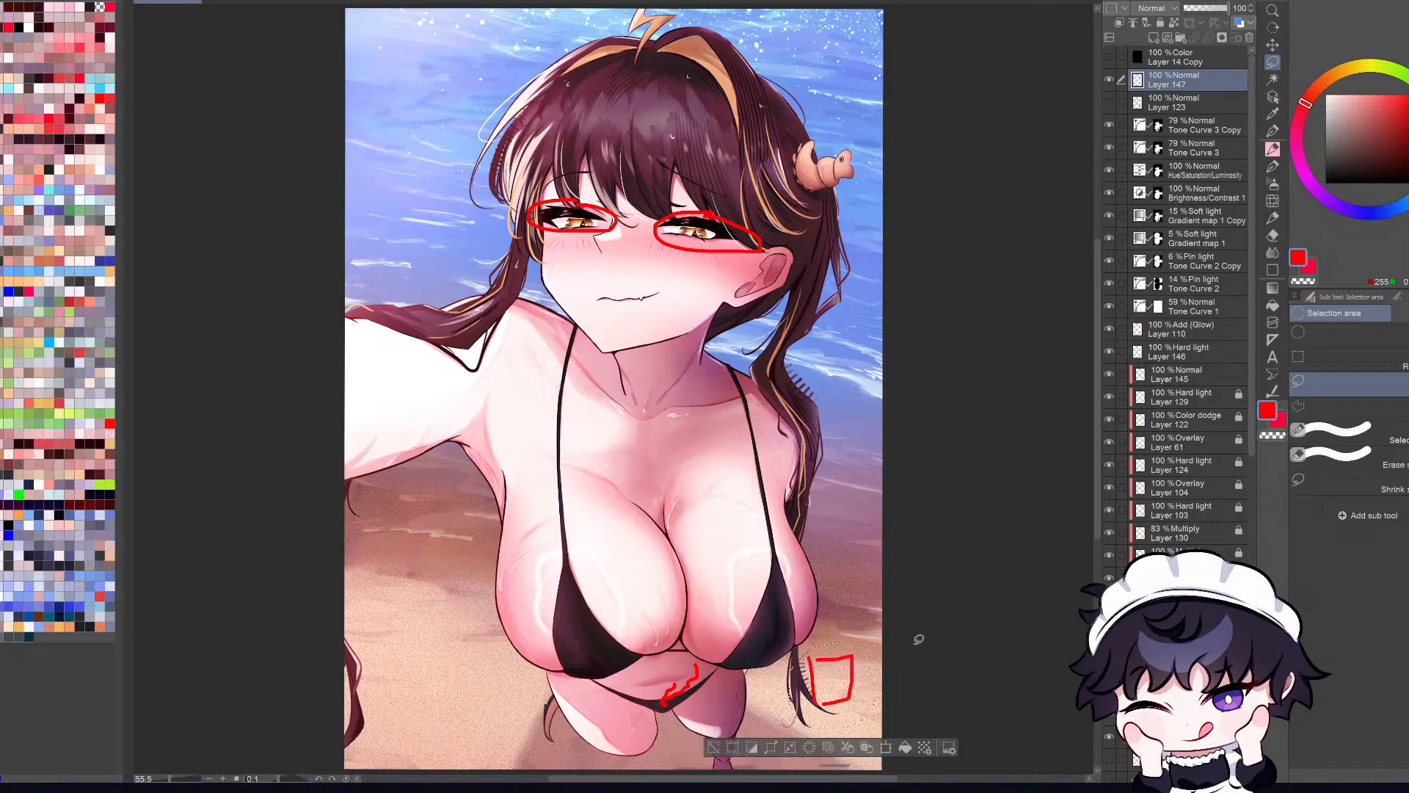
key("ctrl+y")
key("ctrl+y")
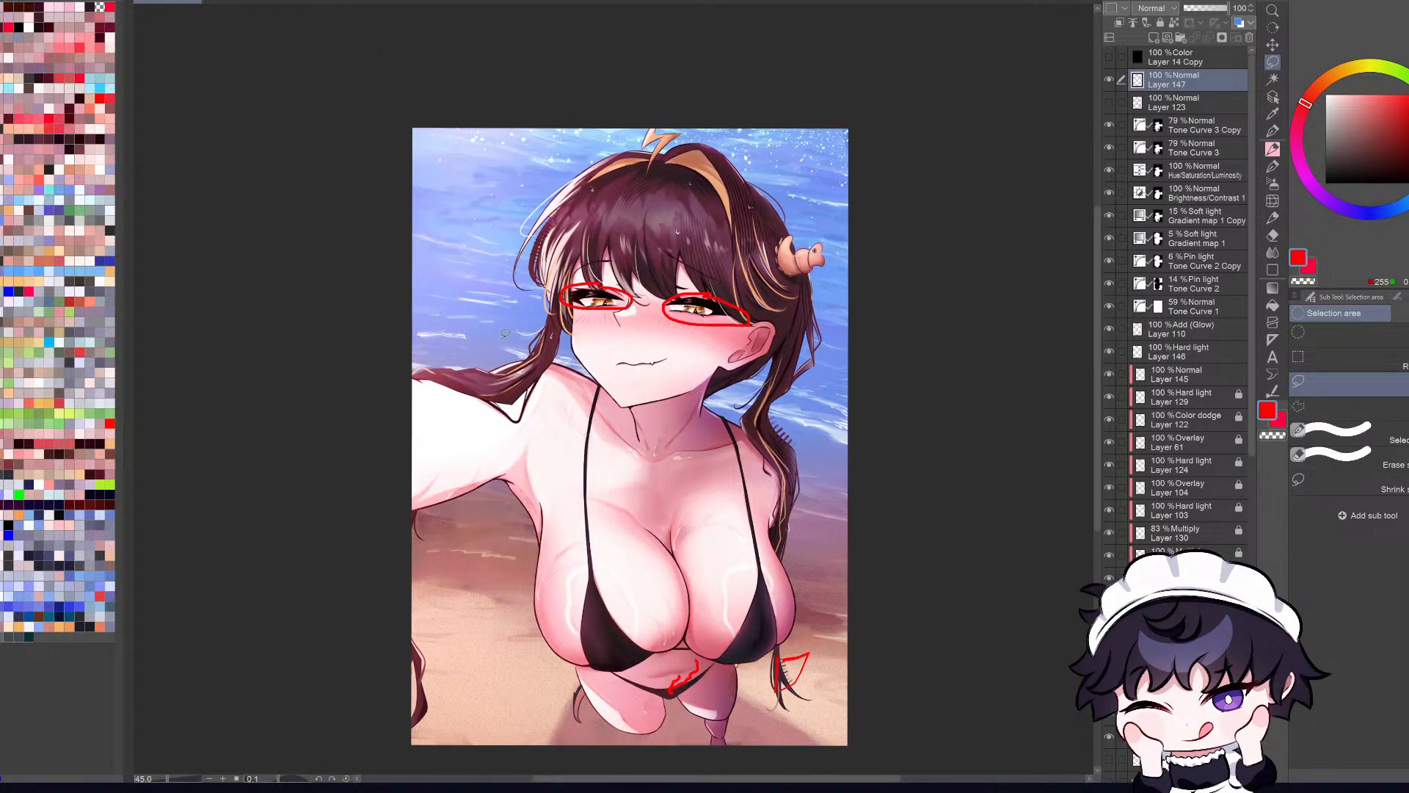
Step: Circle the open sea area beside the hair in red, and undo the extra outline tried around the other side of the head
key("p")
scroll(517, 330, "down", 2)
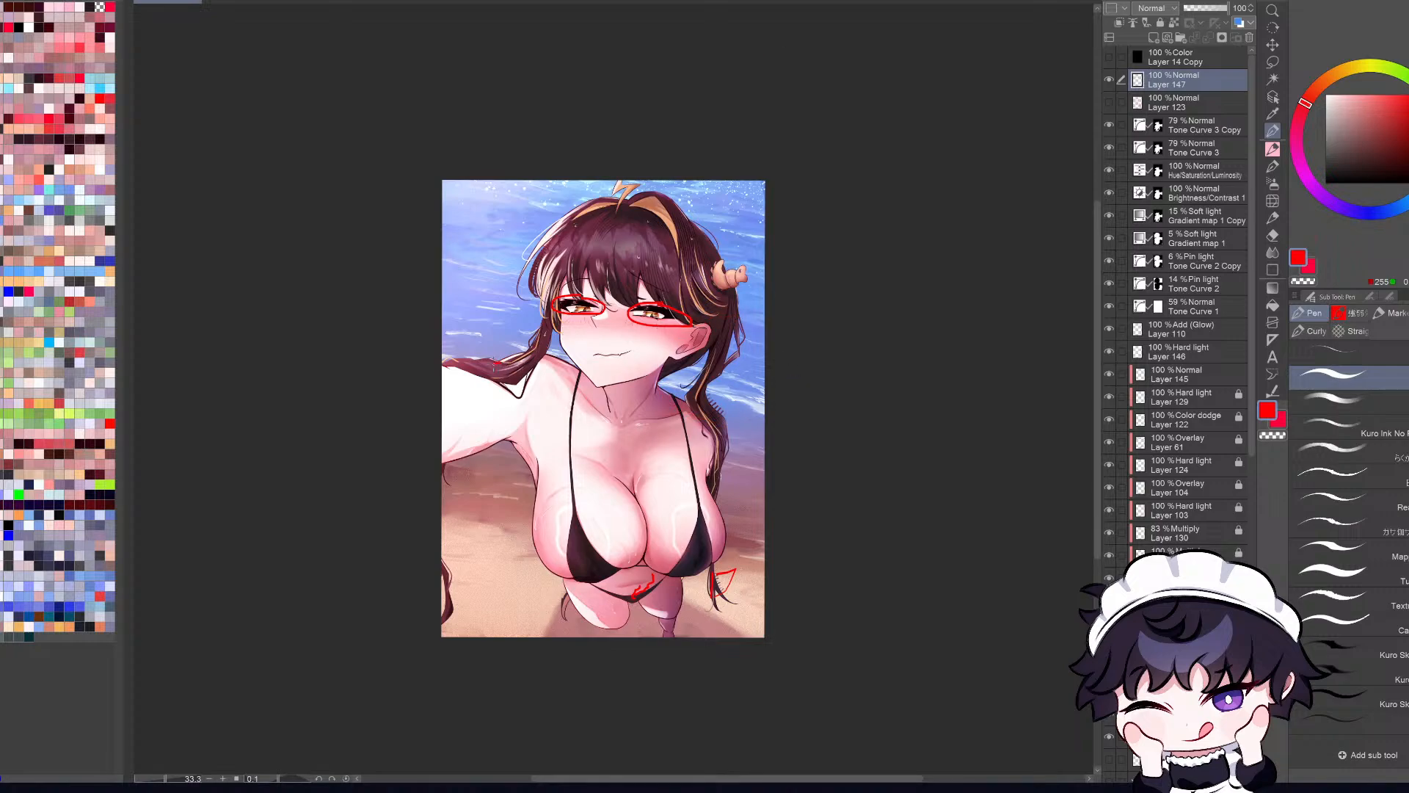
mouse_move(495, 363)
left_mouse_down()
mouse_move(443, 349)
mouse_move(442, 215)
mouse_move(567, 216)
mouse_move(546, 329)
mouse_move(493, 362)
left_mouse_up()
mouse_move(664, 209)
left_mouse_down()
mouse_move(719, 161)
mouse_move(765, 337)
mouse_move(700, 400)
mouse_move(716, 238)
mouse_move(700, 229)
left_mouse_up()
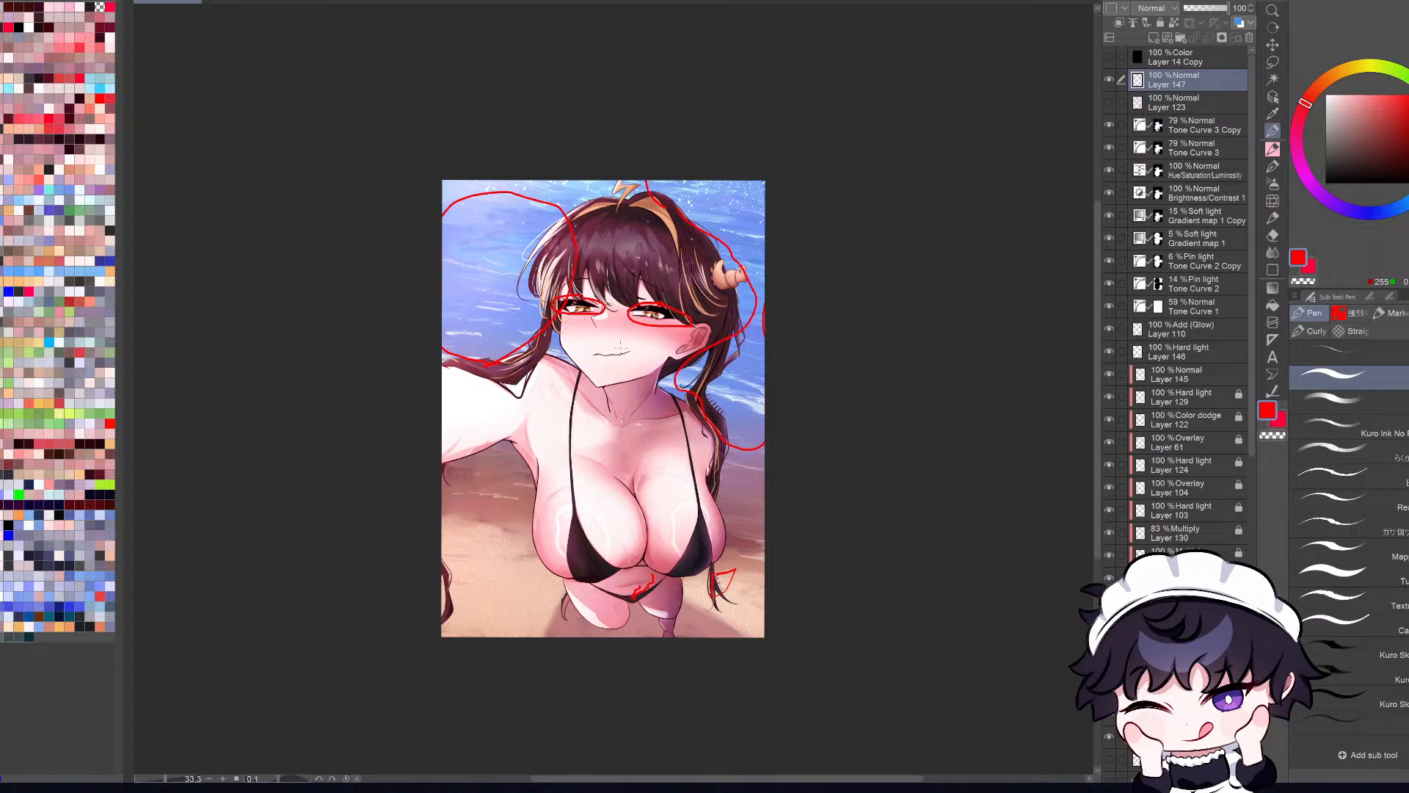
key("ctrl+z")
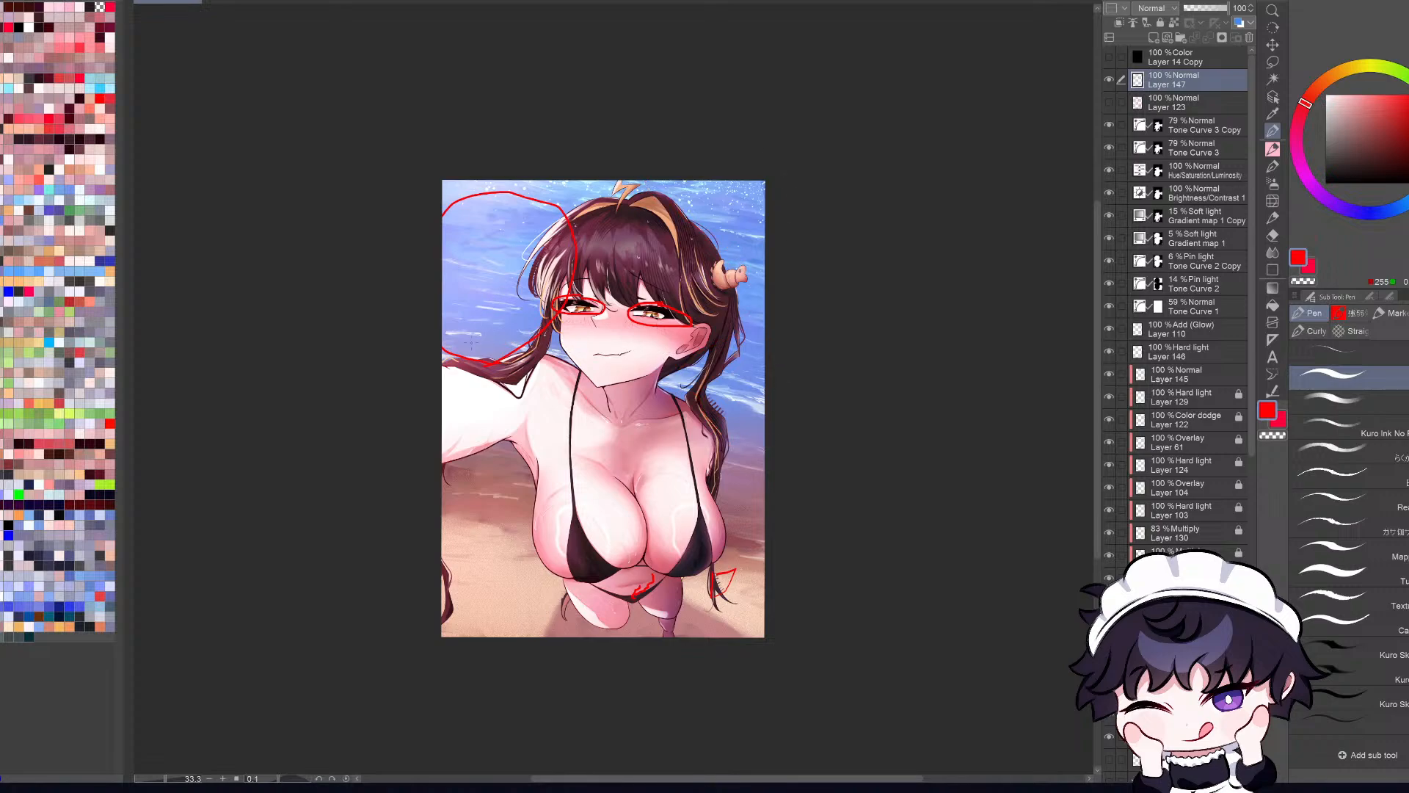
mouse_move(471, 342)
left_mouse_down()
mouse_move(520, 258)
mouse_move(472, 341)
mouse_move(503, 296)
mouse_move(505, 254)
mouse_move(518, 321)
mouse_move(495, 276)
left_mouse_up()
key("ctrl+z")
key("ctrl+z")
key("ctrl+z")
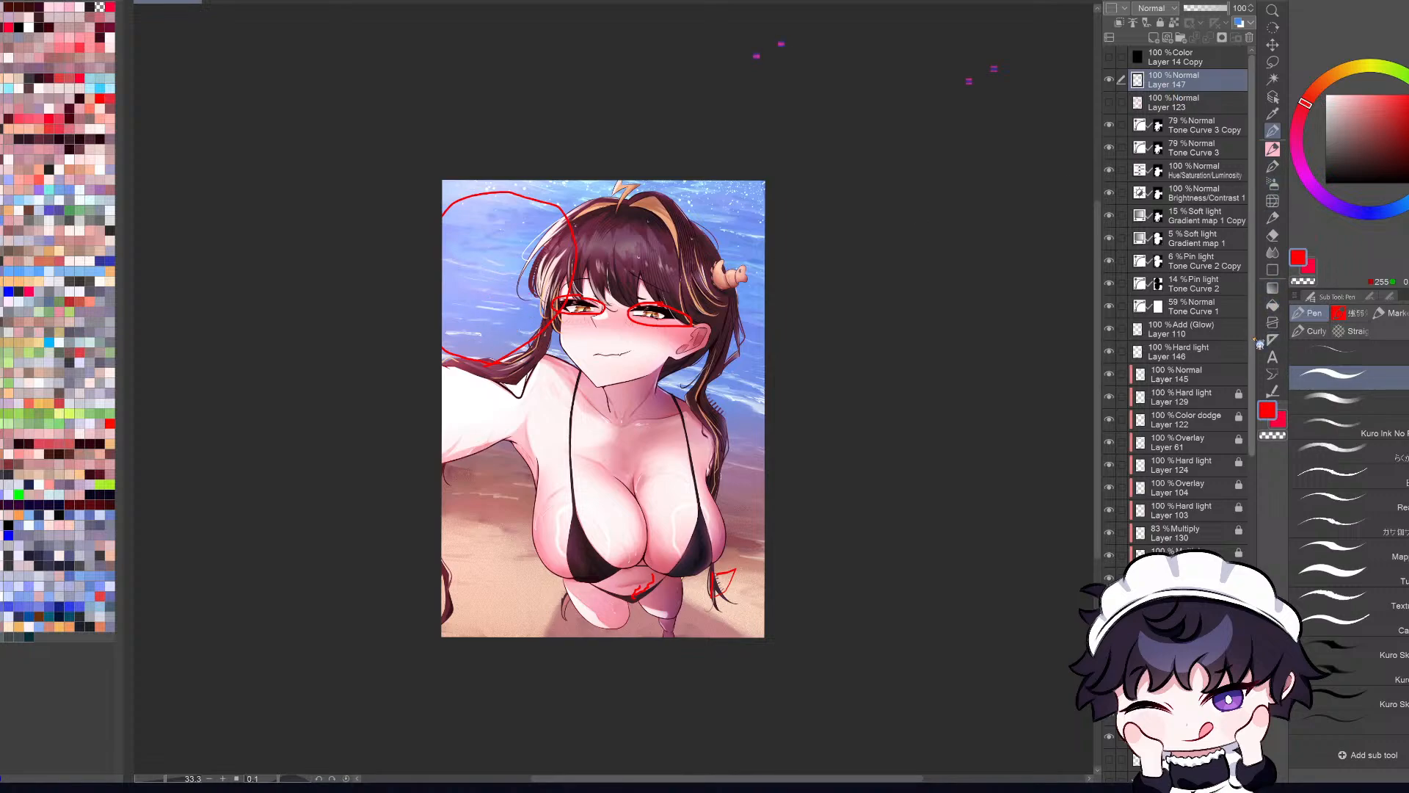
Step: Try circling the hair ornament in red, undo the strokes, and check the illustration mirrored
key("ctrl+0")
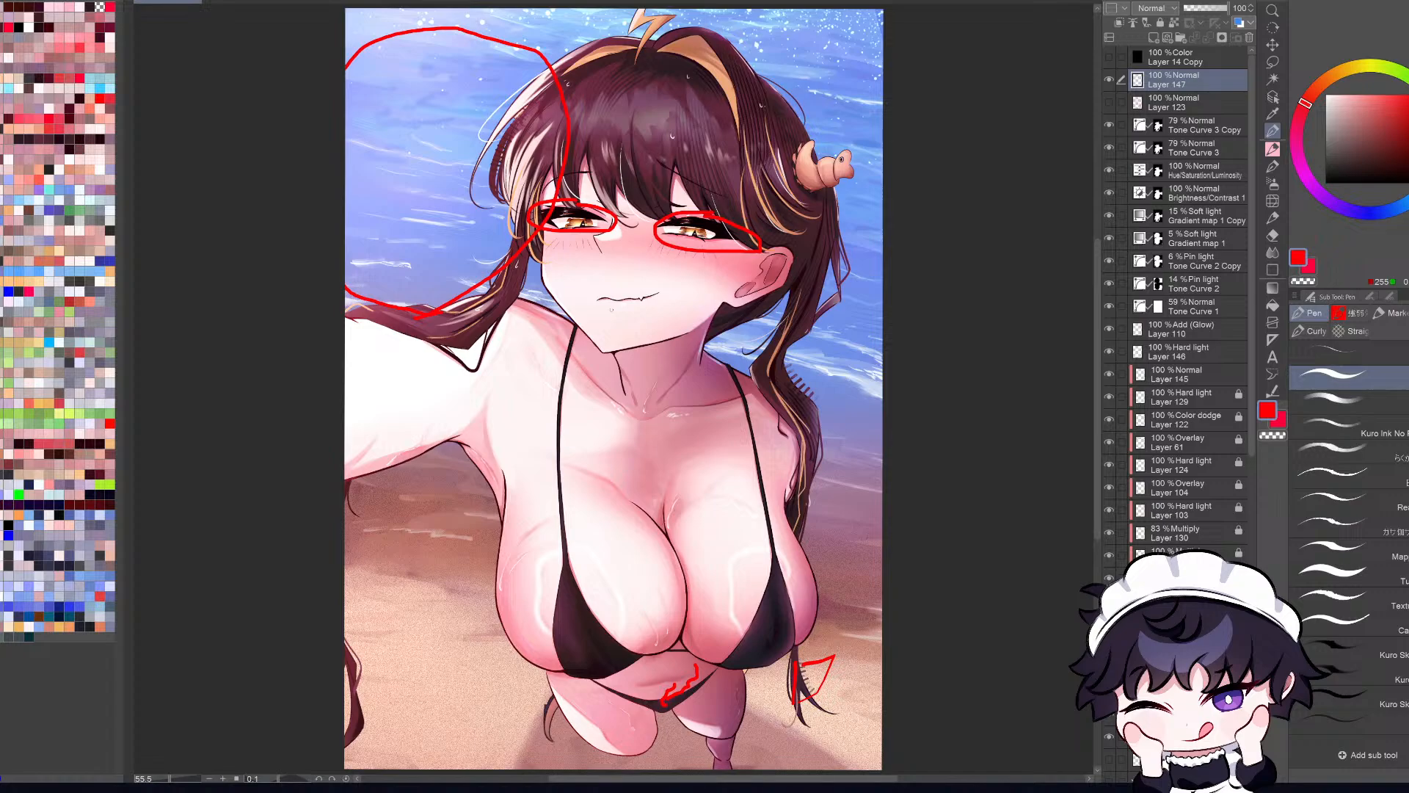
key("ctrl+minus")
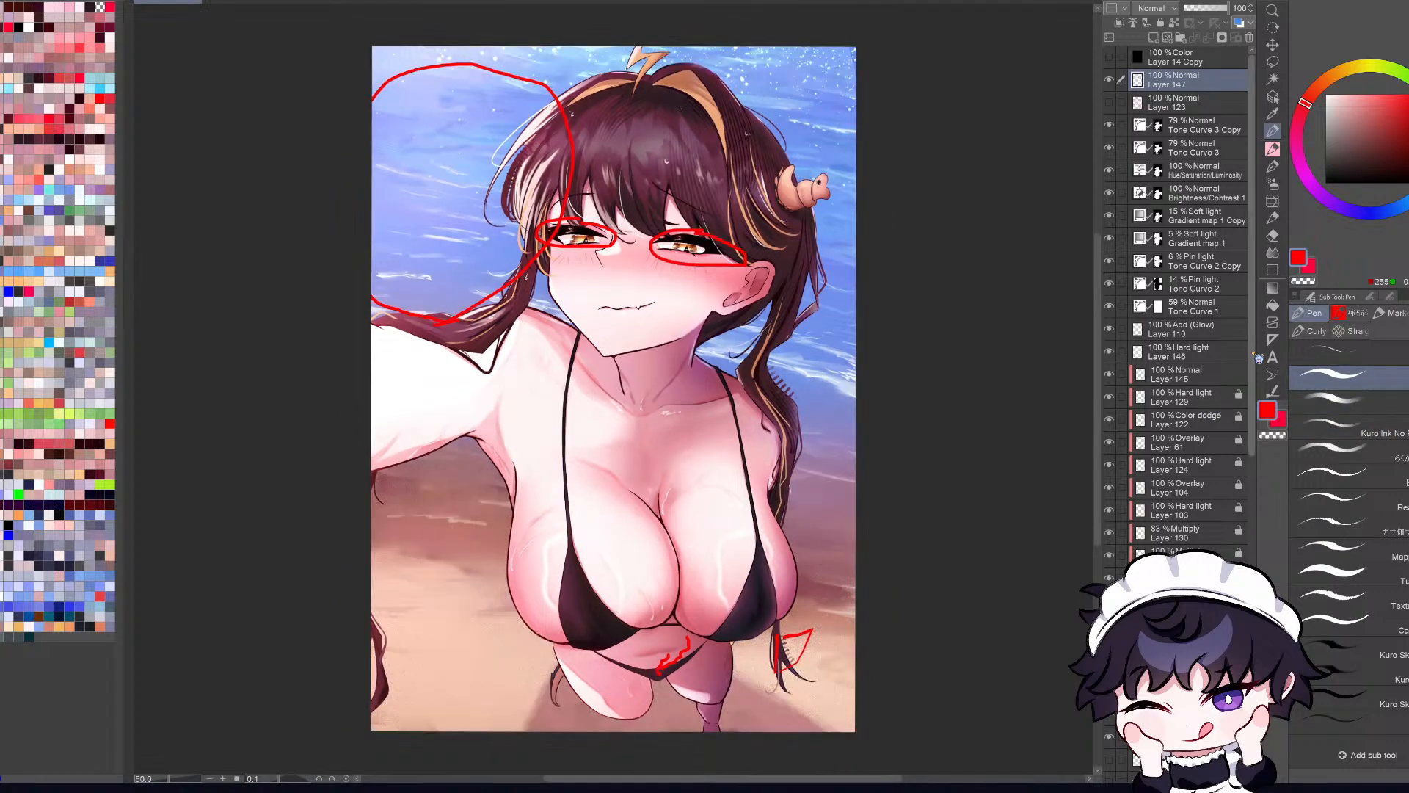
left_click_drag(1252, 357, 1253, 586)
key("ctrl+minus")
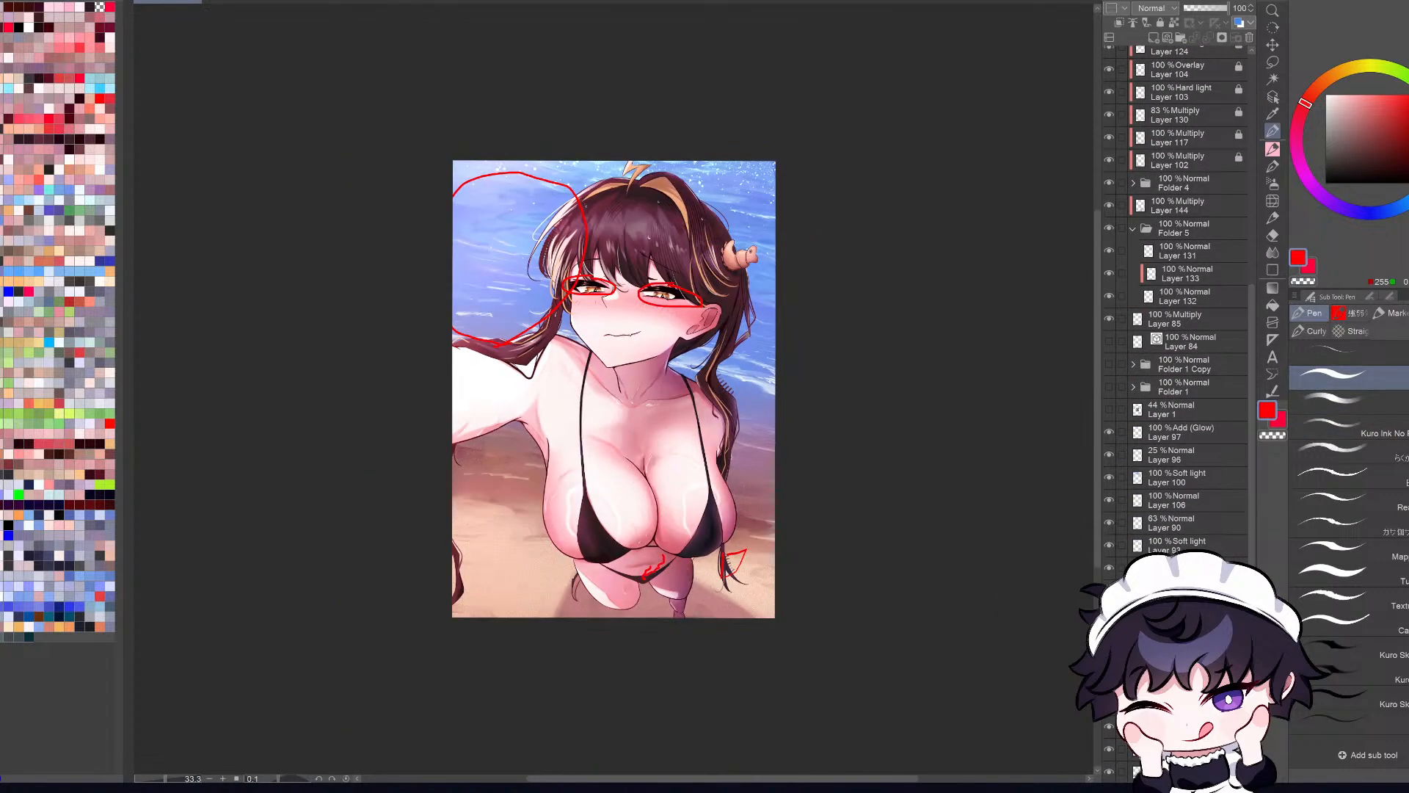
key("ctrl+0")
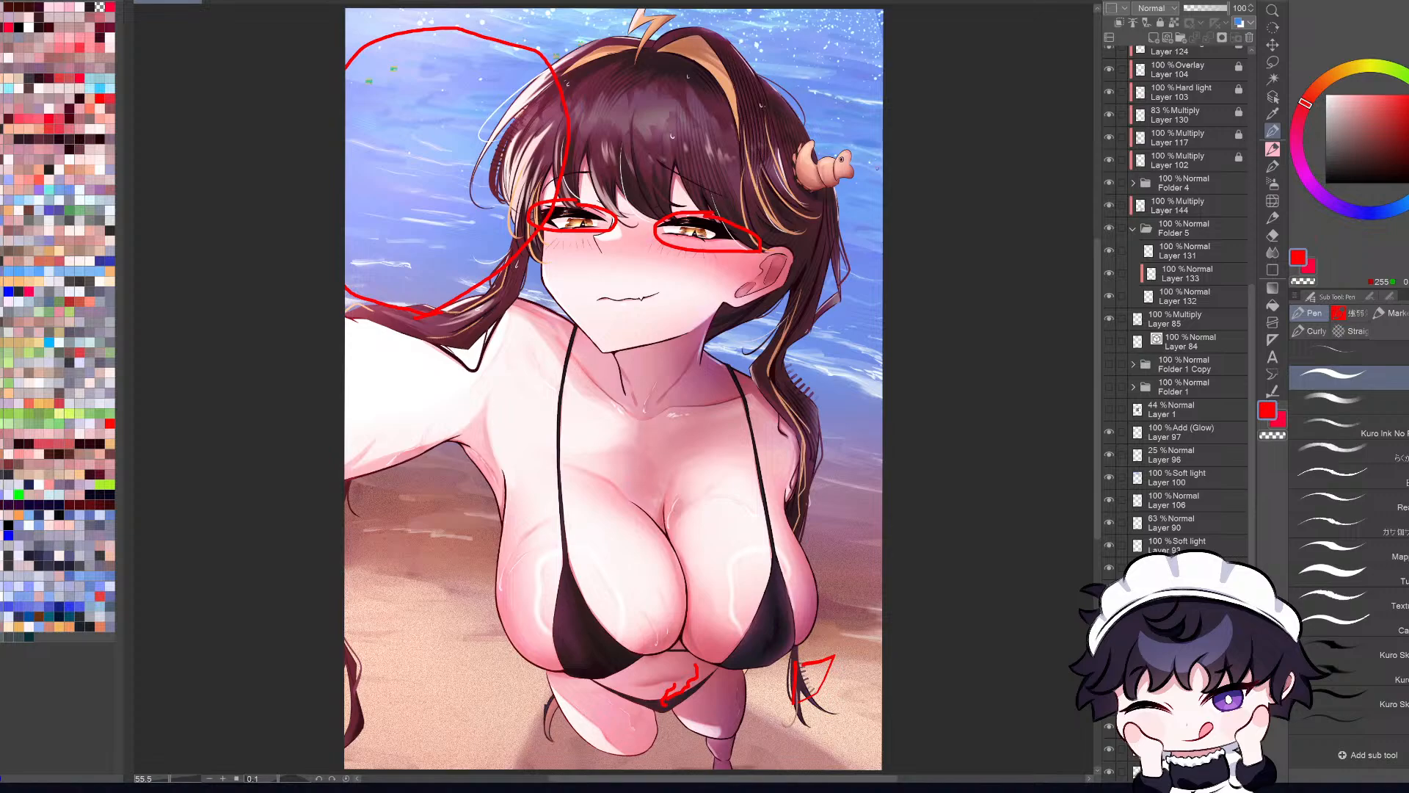
mouse_move(858, 145)
left_mouse_down()
mouse_move(799, 152)
mouse_move(802, 192)
mouse_move(852, 204)
mouse_move(863, 152)
left_mouse_up()
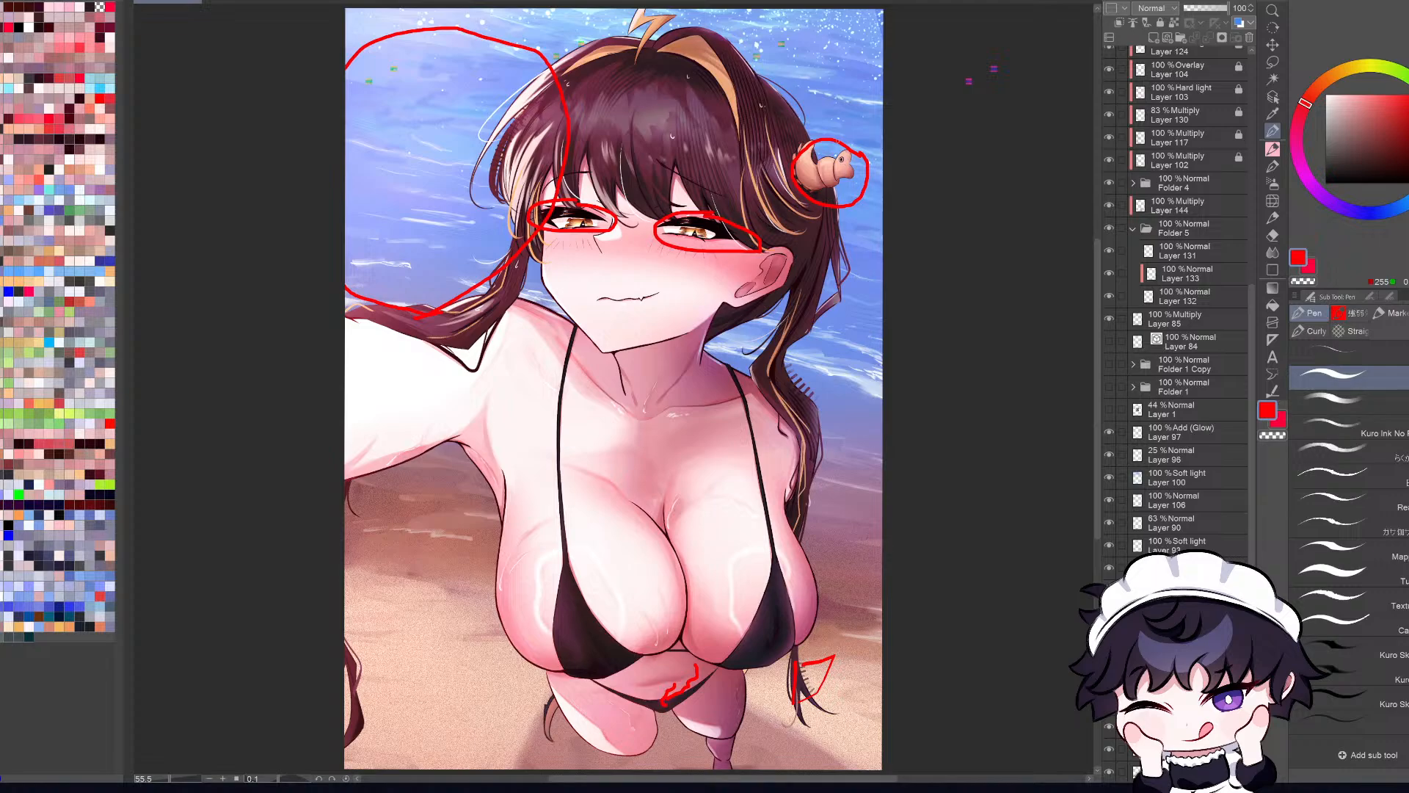
mouse_move(838, 139)
left_mouse_down()
mouse_move(870, 172)
mouse_move(825, 139)
mouse_move(844, 138)
mouse_move(857, 184)
mouse_move(849, 150)
left_mouse_up()
key("ctrl+z")
key("ctrl+z")
key("ctrl+z")
key("h")
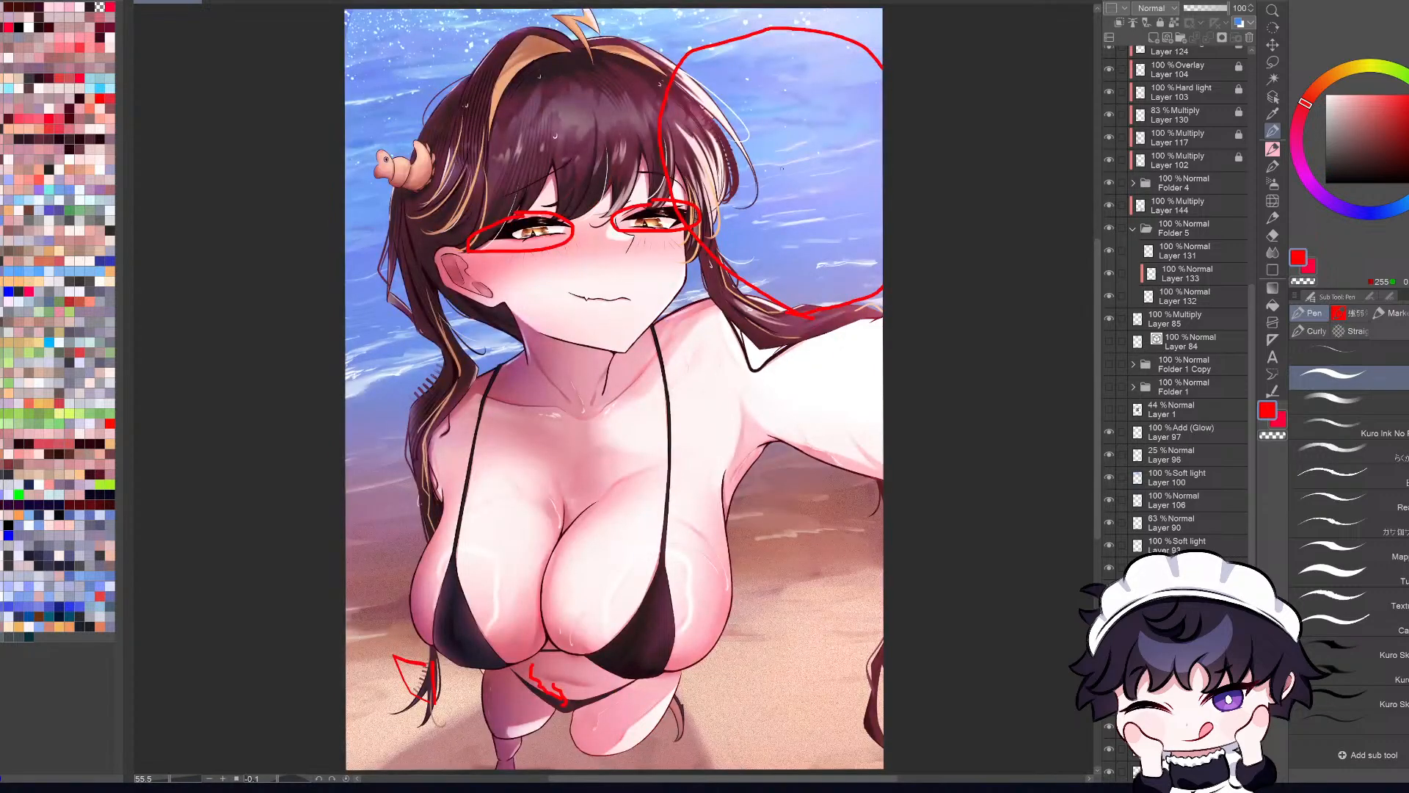
key("h")
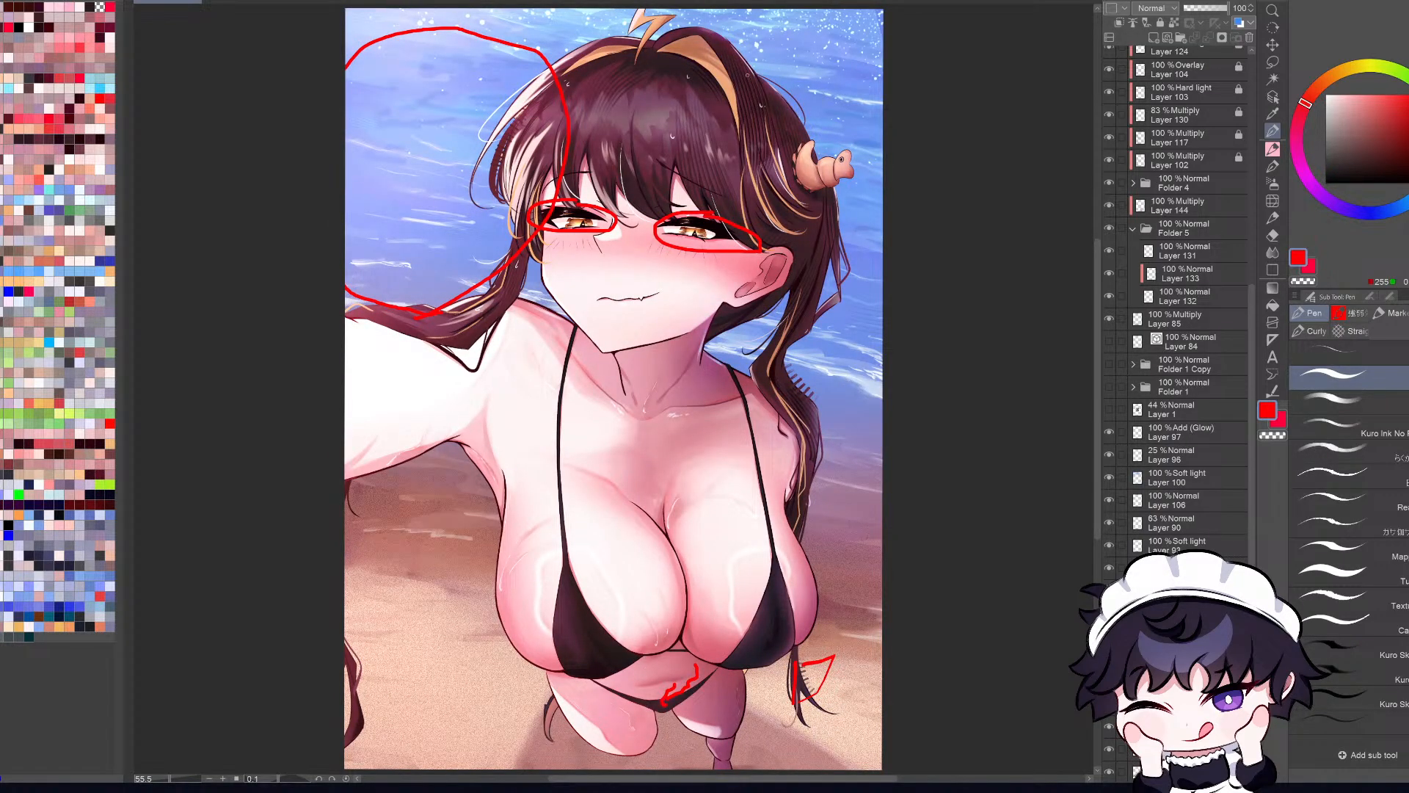
Step: Sketch a small red rectangle over the hair ornament, undoing the first stroke
left_click_drag(800, 147, 801, 201)
key("ctrl+z")
mouse_move(801, 146)
left_mouse_down()
mouse_move(803, 181)
mouse_move(837, 144)
mouse_move(849, 175)
left_mouse_up()
Step: Lasso the red rectangle and transform it into a slightly tilted box fitted over the hair ornament
key("m")
mouse_move(822, 117)
left_mouse_down()
mouse_move(783, 186)
mouse_move(866, 160)
mouse_move(854, 118)
left_mouse_up()
key("ctrl+t")
key("ctrl+z")
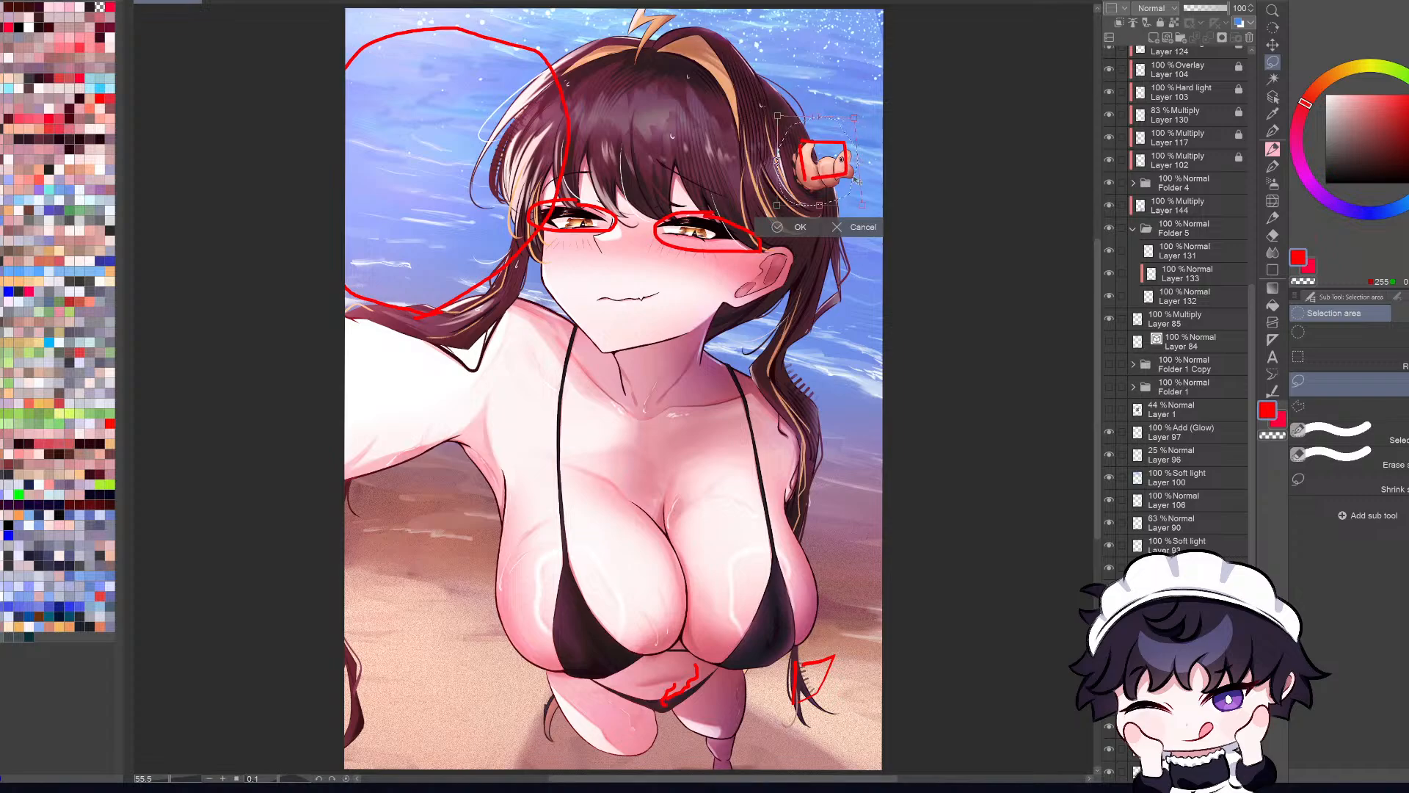
left_click_drag(862, 206, 855, 206)
key("Return")
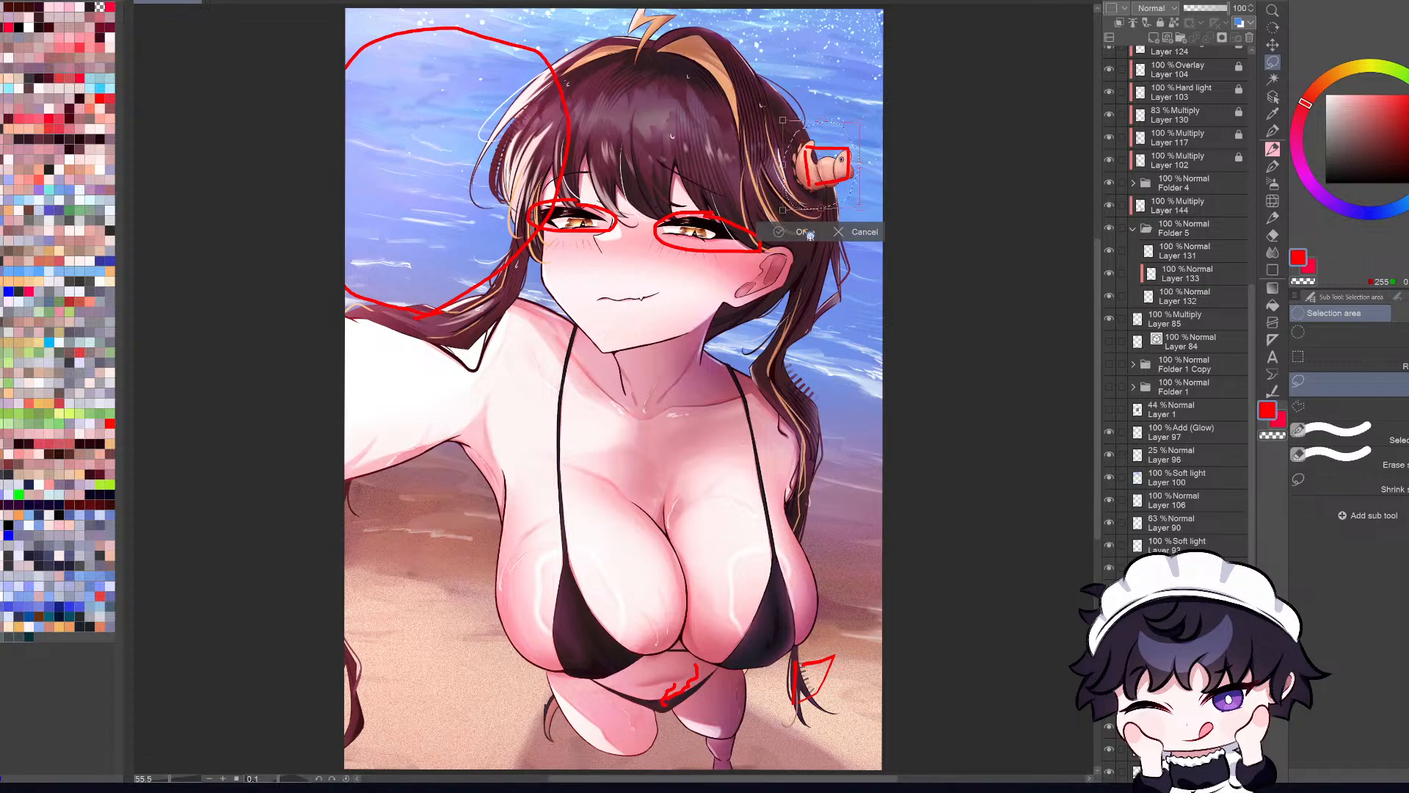
Step: On a new layer above the red markings, outline the main figure in blue and hatch the surrounding background with blue strokes
scroll(804, 291, "down", 1)
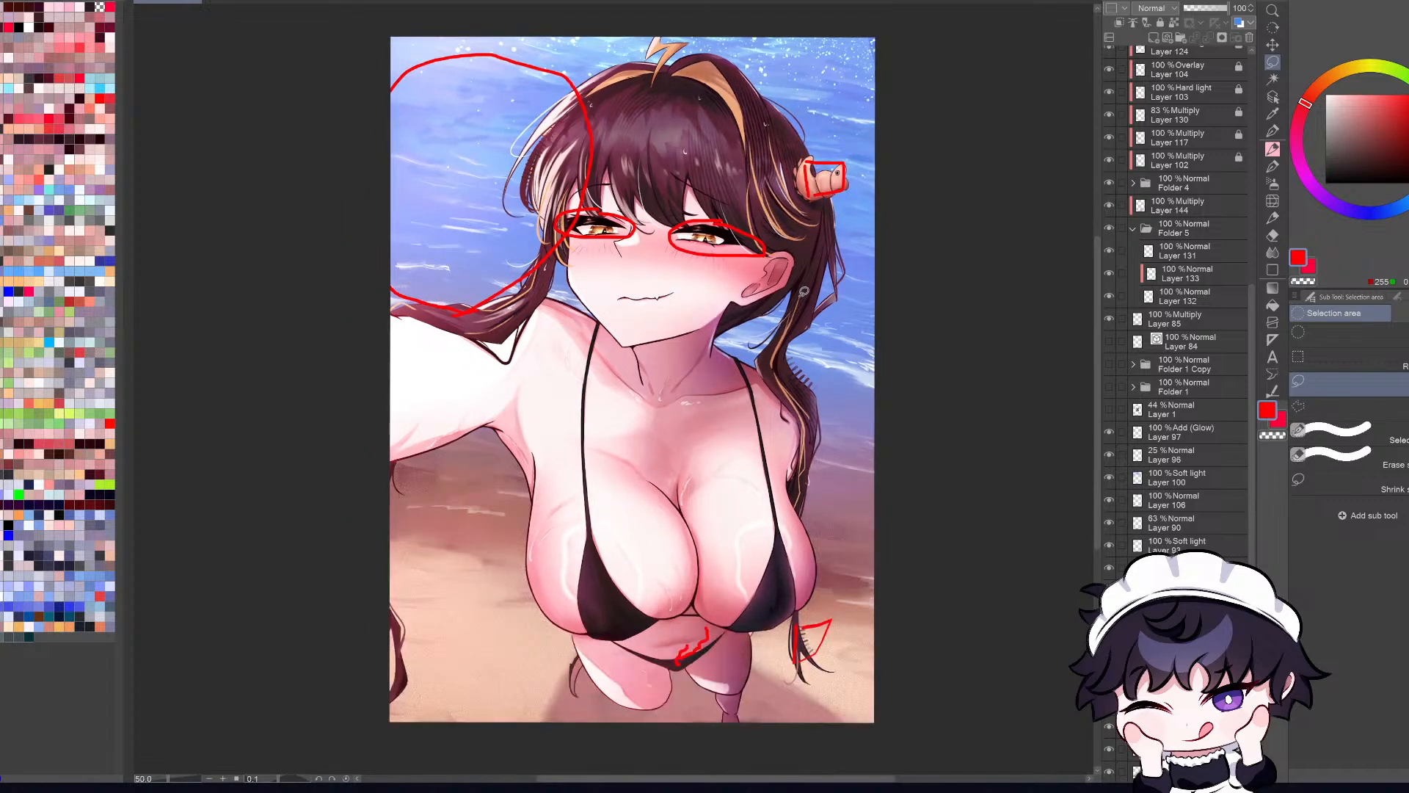
key("p")
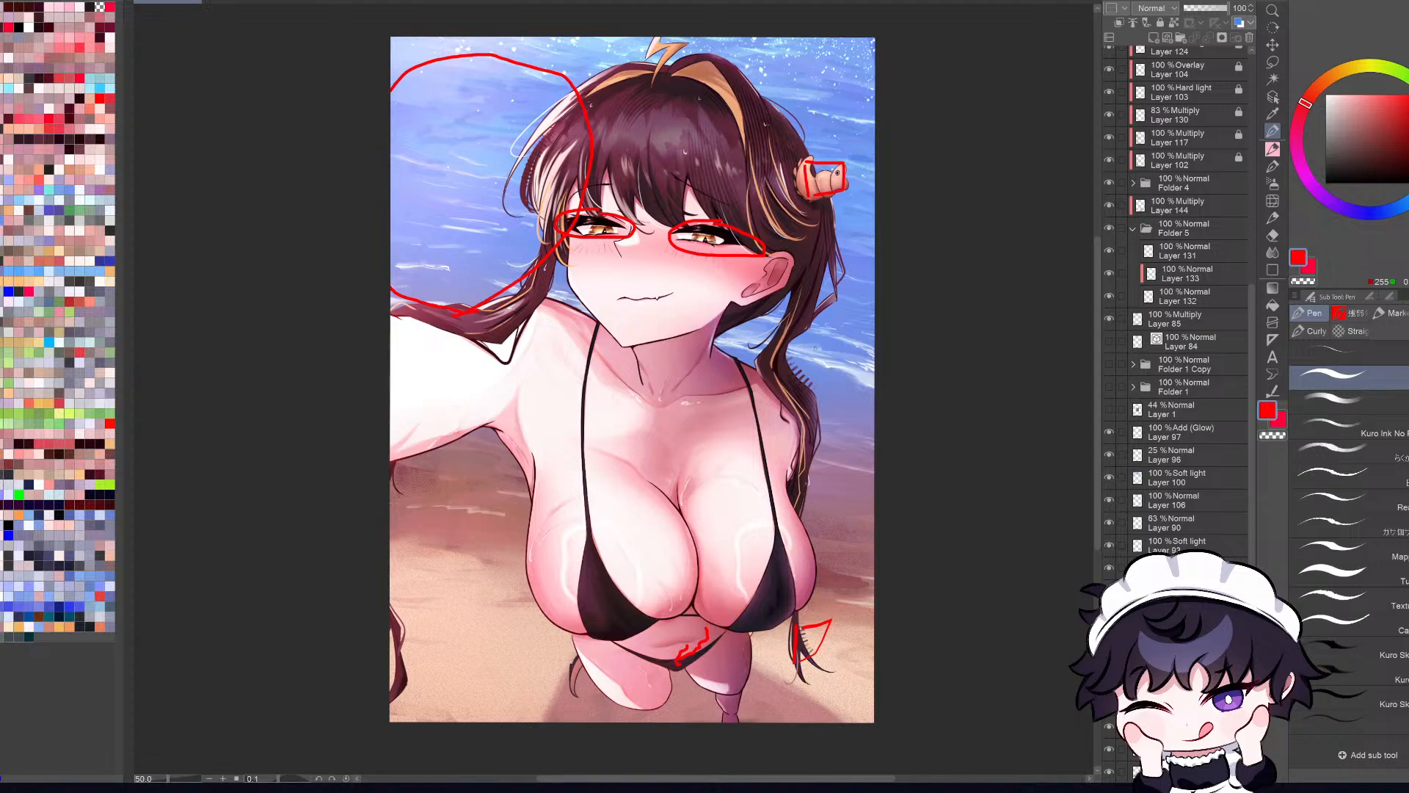
scroll(706, 443, "down", 1)
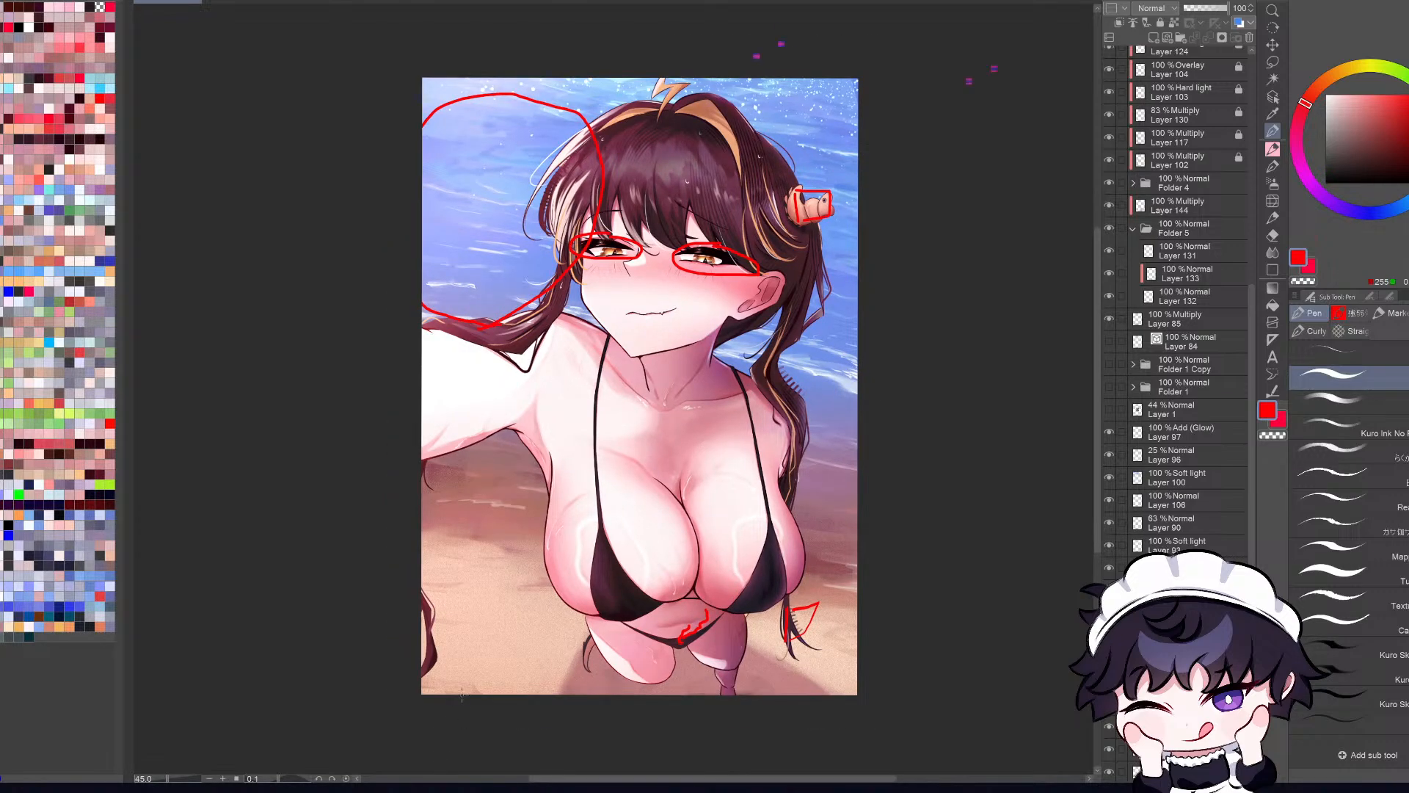
key("h")
key("h")
scroll(844, 290, "down", 2)
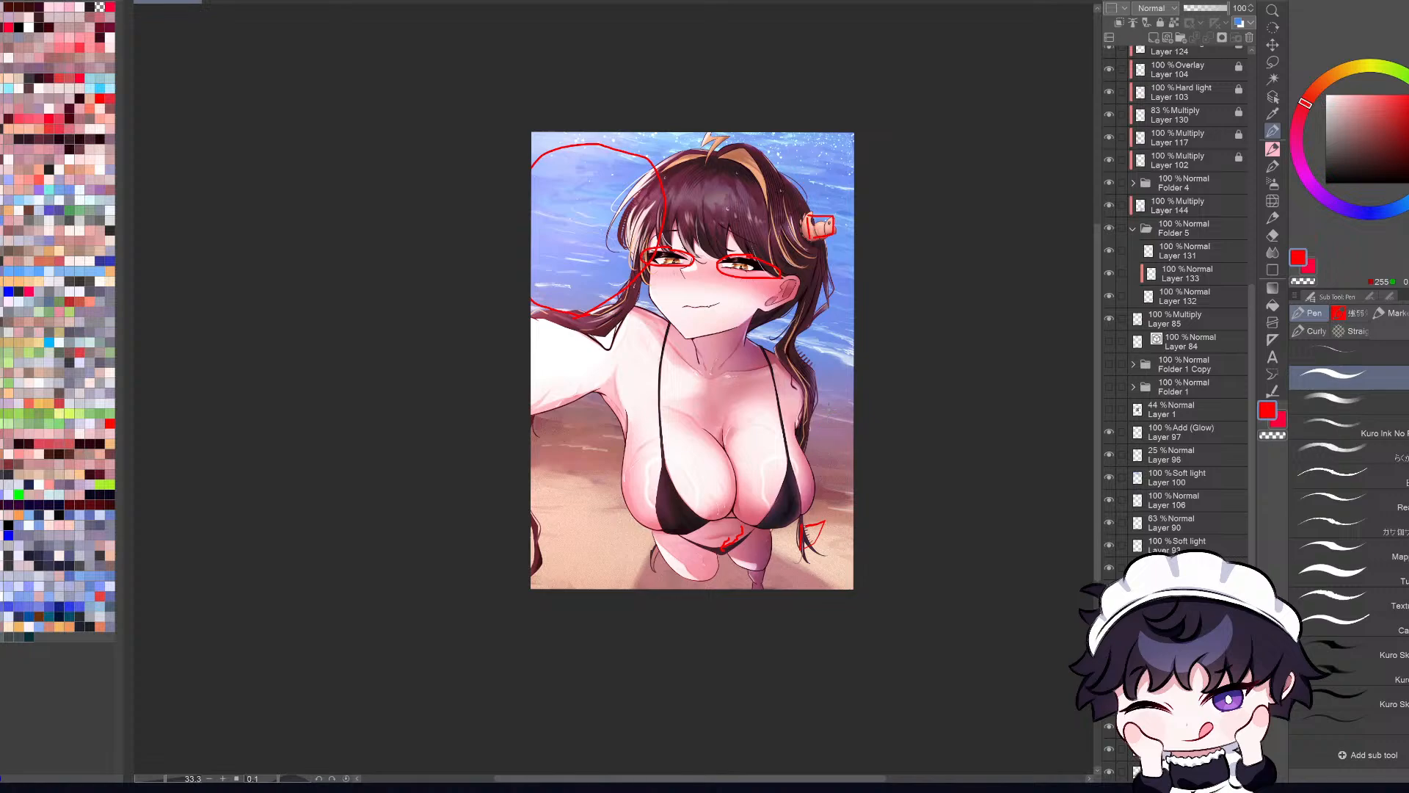
left_click_drag(1258, 391, 1243, 25)
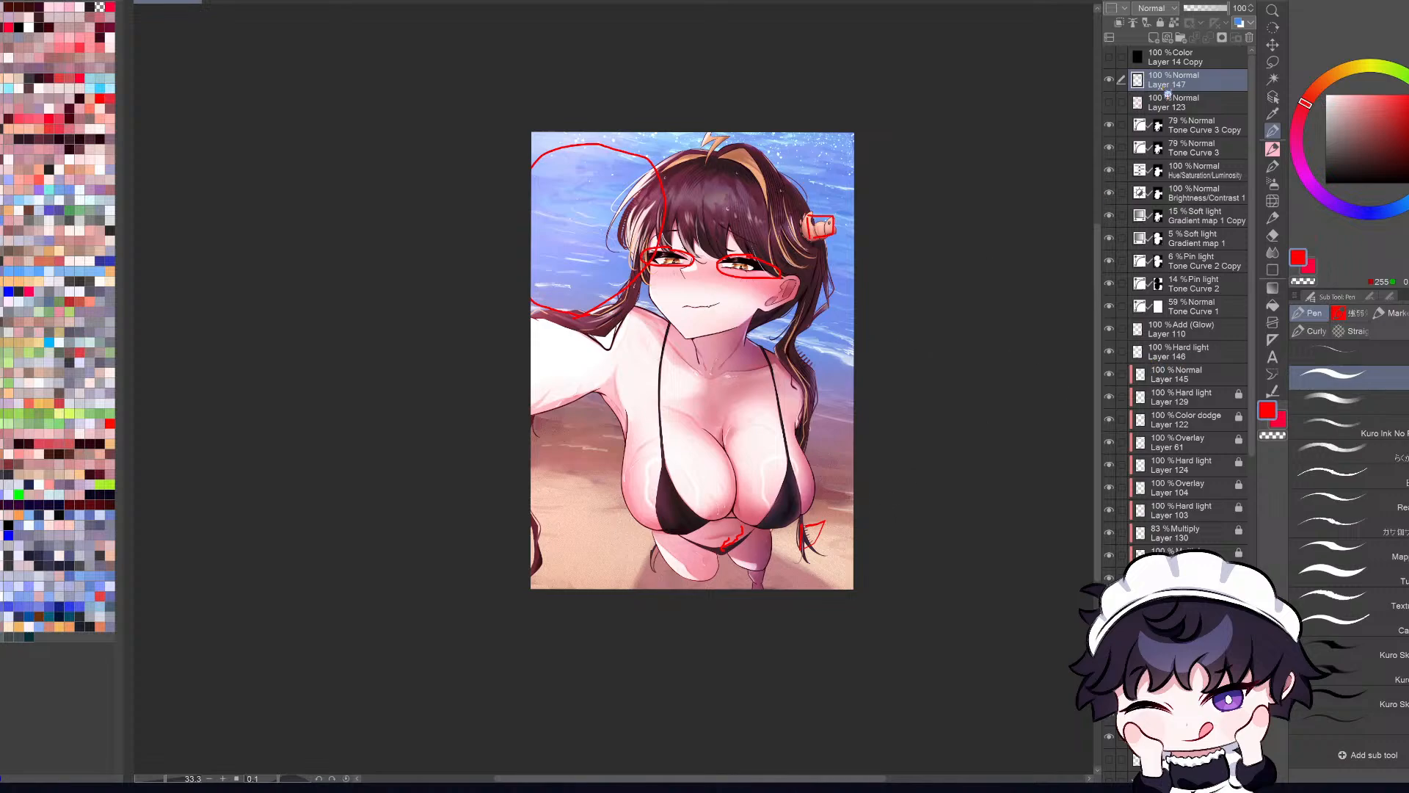
left_click(1175, 39)
left_click(1361, 212)
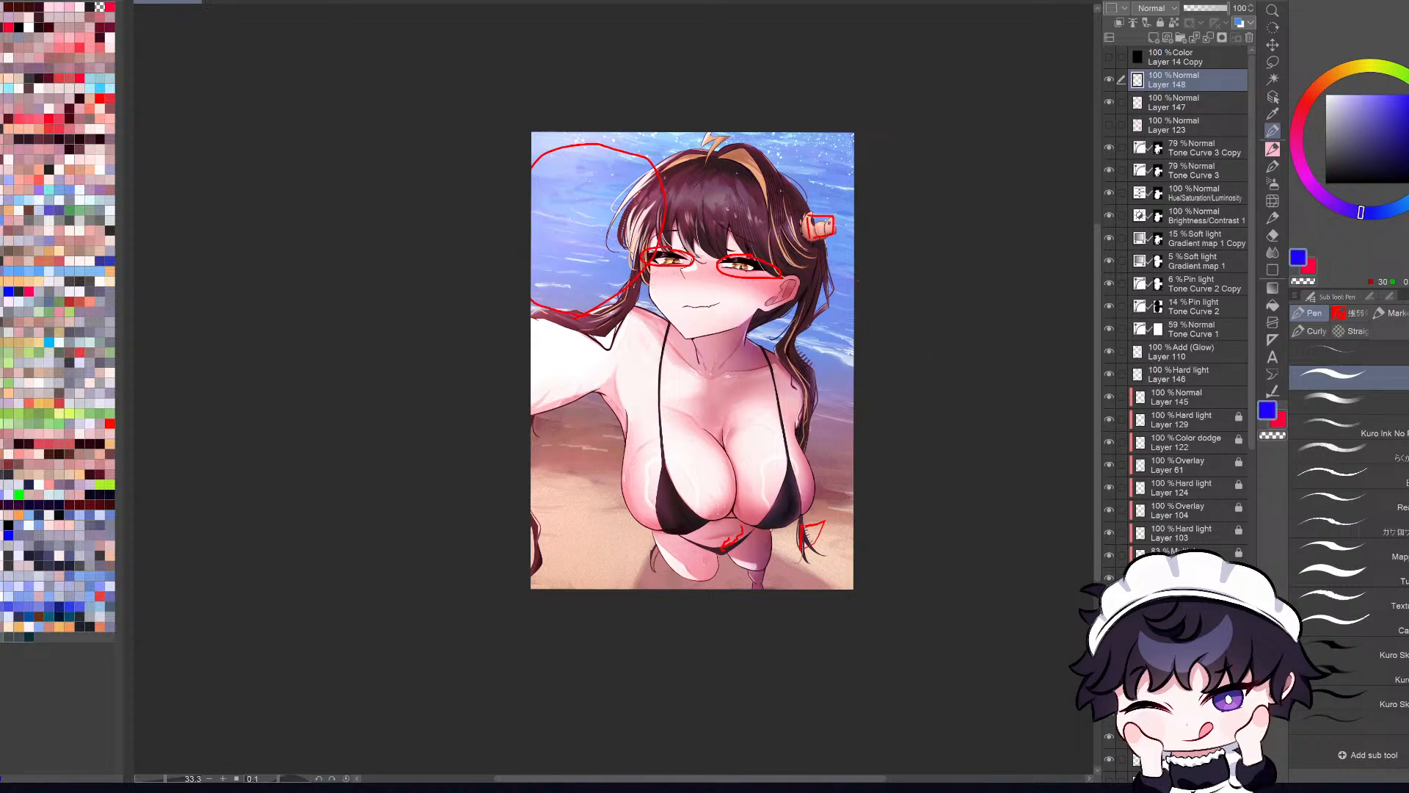
mouse_move(790, 169)
left_mouse_down()
mouse_move(642, 211)
mouse_move(549, 295)
mouse_move(520, 388)
mouse_move(610, 436)
mouse_move(645, 510)
mouse_move(739, 544)
mouse_move(801, 505)
mouse_move(806, 412)
mouse_move(835, 320)
mouse_move(817, 182)
mouse_move(772, 167)
left_mouse_up()
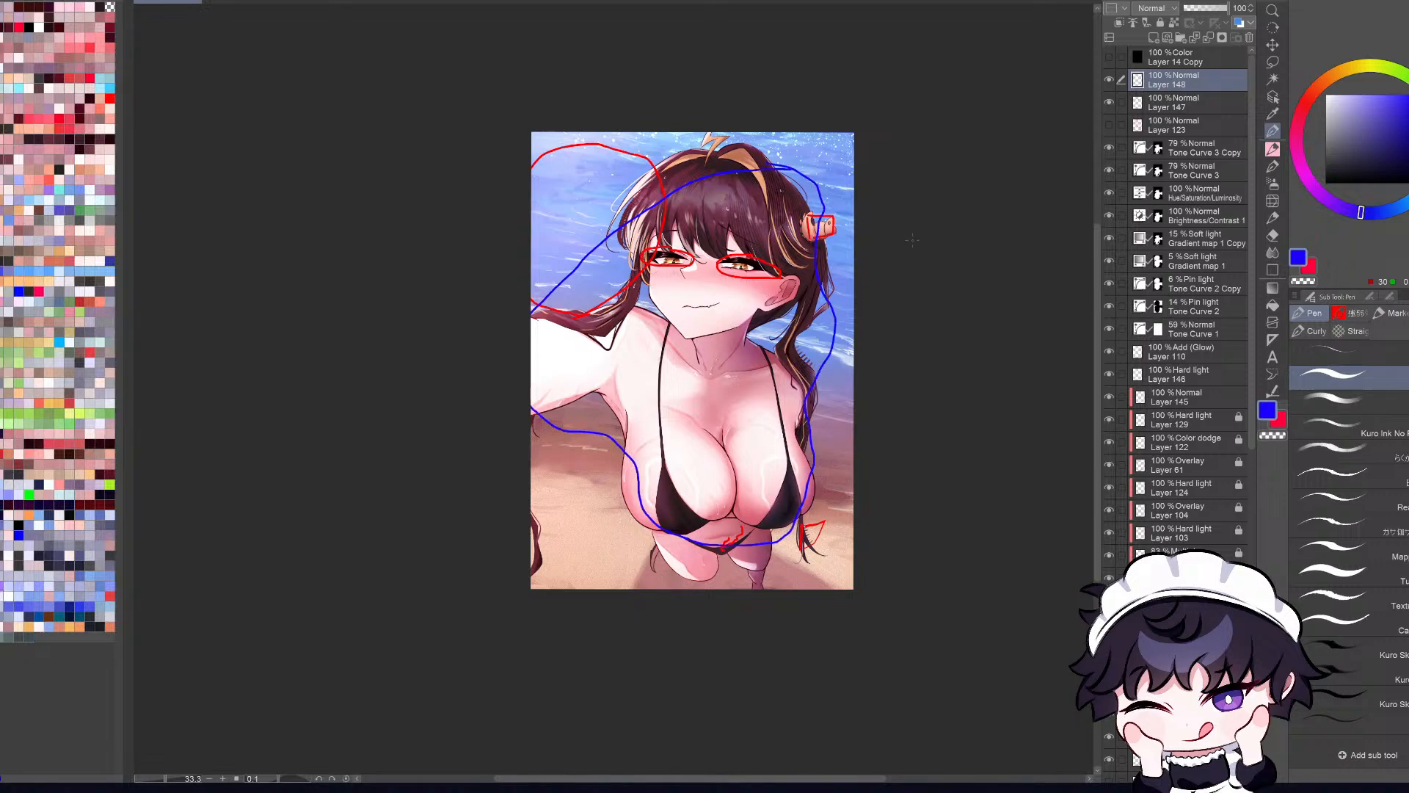
mouse_move(552, 283)
left_mouse_down()
mouse_move(533, 302)
mouse_move(628, 132)
mouse_move(540, 136)
left_mouse_up()
mouse_move(676, 165)
left_mouse_down()
mouse_move(722, 132)
mouse_move(832, 133)
mouse_move(852, 251)
mouse_move(852, 523)
mouse_move(811, 587)
mouse_move(690, 587)
mouse_move(600, 571)
mouse_move(517, 469)
left_mouse_up()
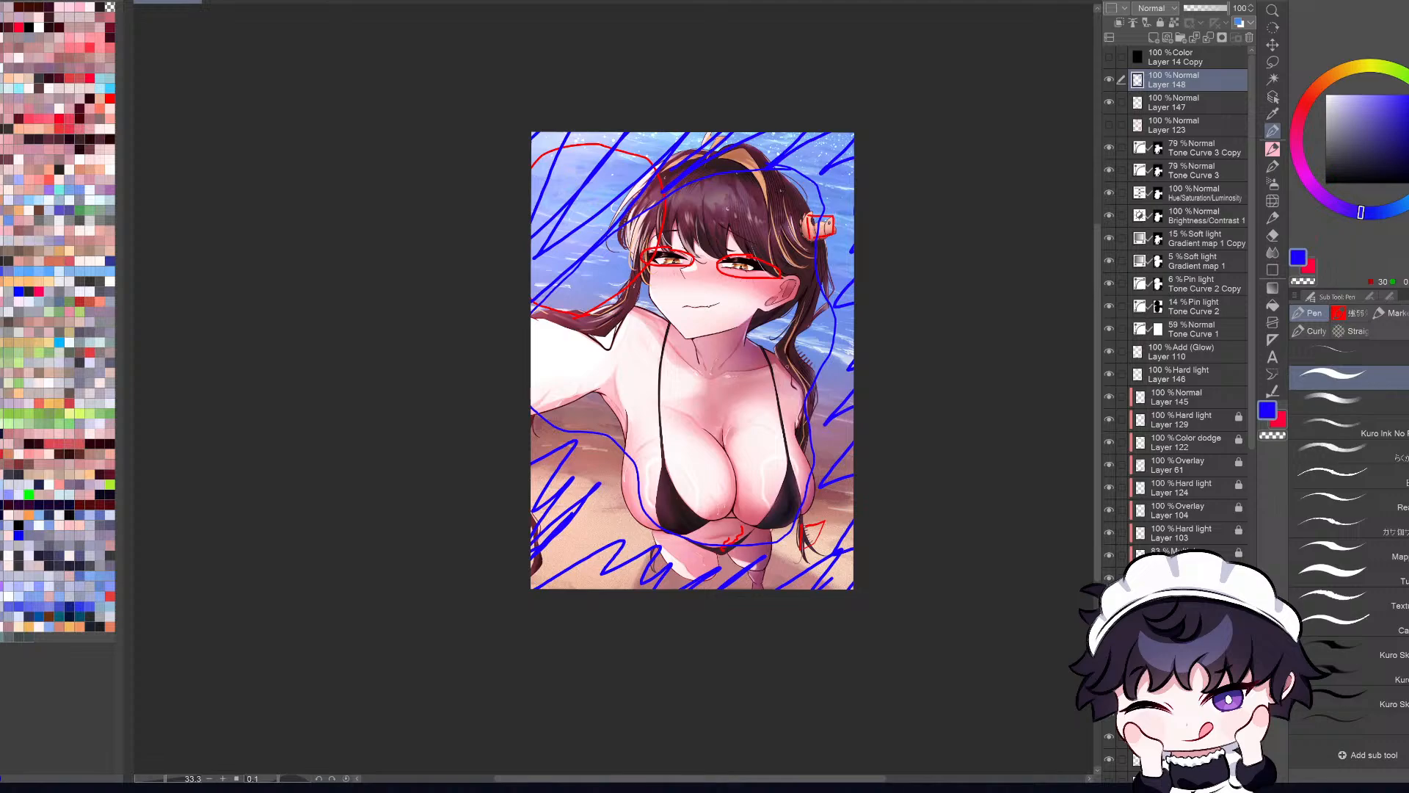
Step: Examine the face and figure up close, and compare them with the hatched surroundings in the whole composition
scroll(725, 412, "up", 4)
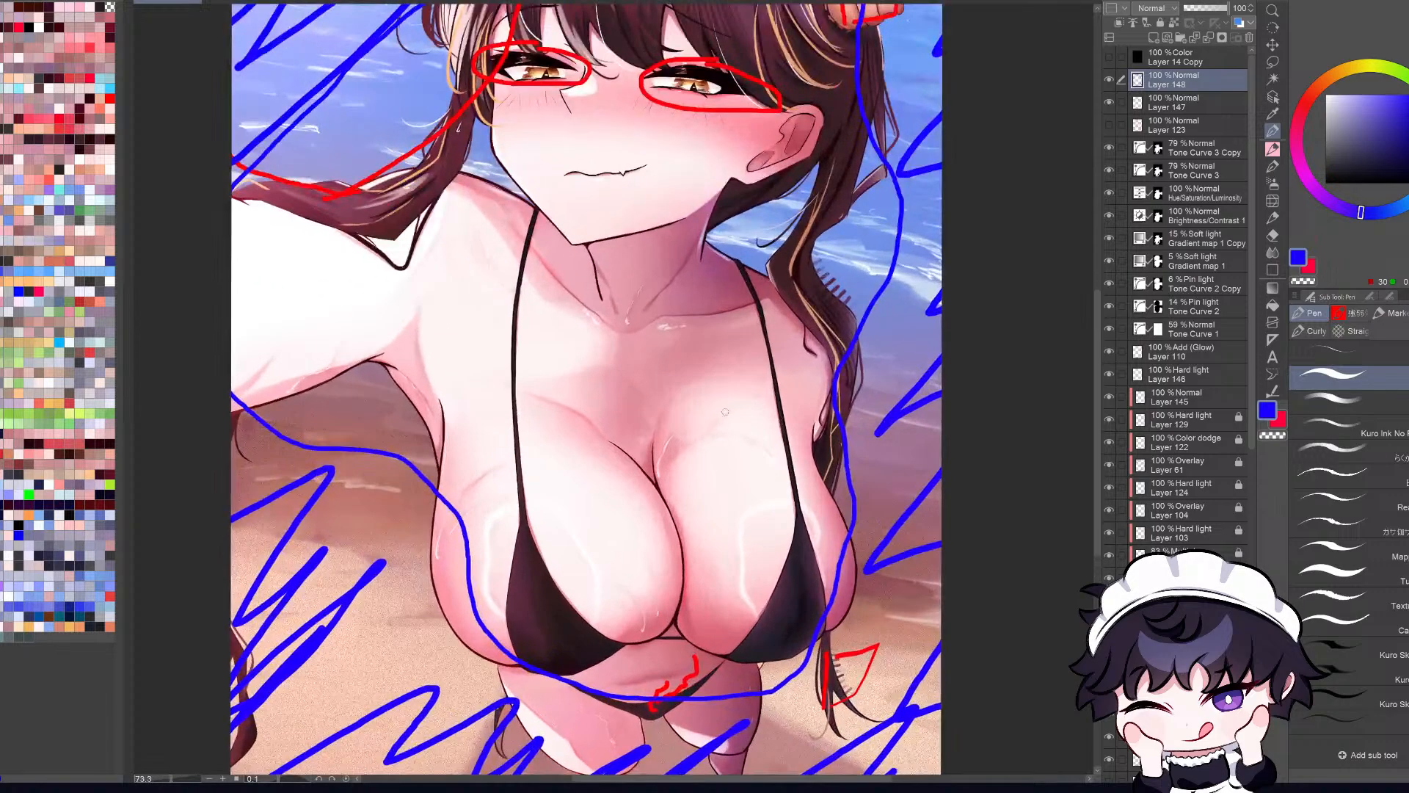
scroll(762, 396, "down", 2)
scroll(686, 262, "up", 4)
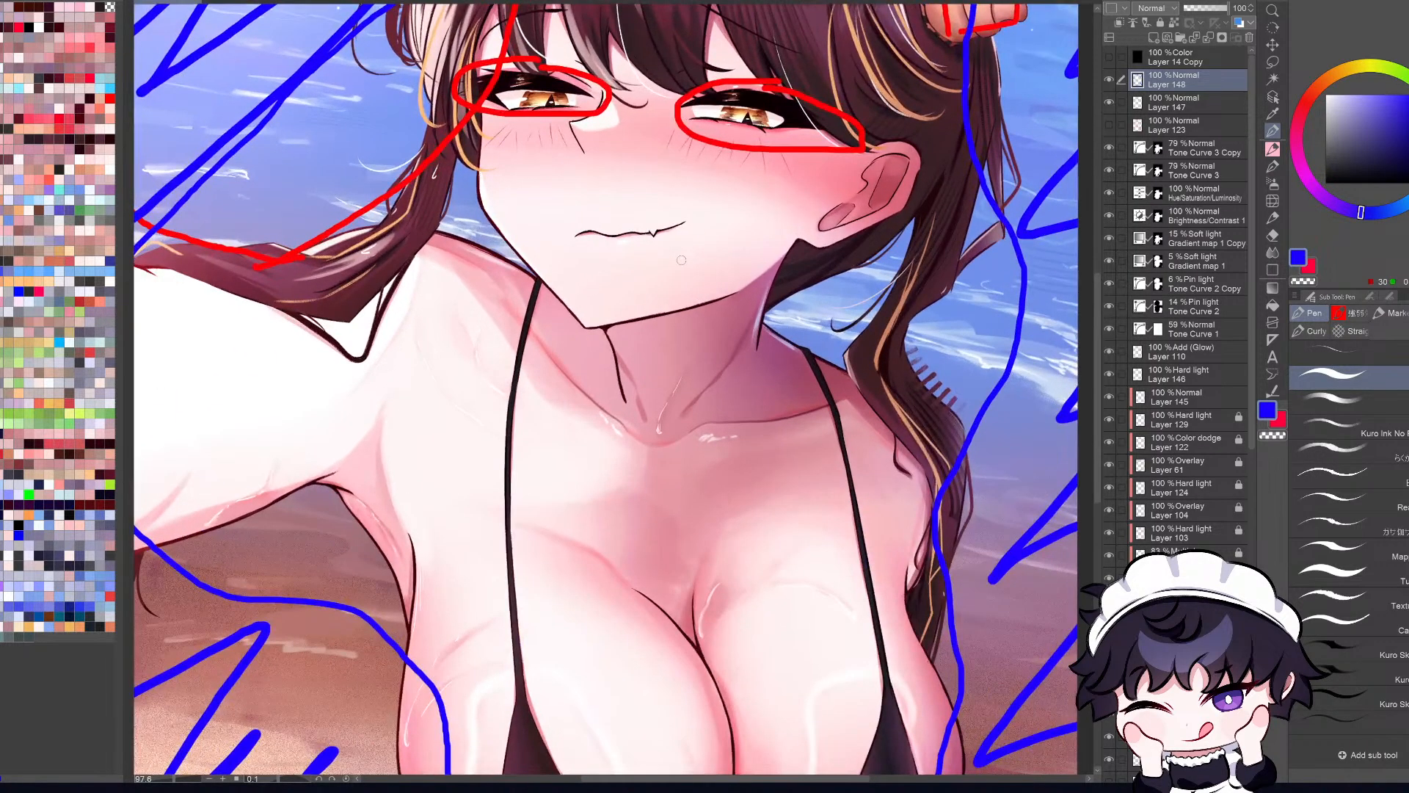
scroll(680, 267, "down", 1)
scroll(680, 267, "down", 3)
scroll(680, 267, "down", 2)
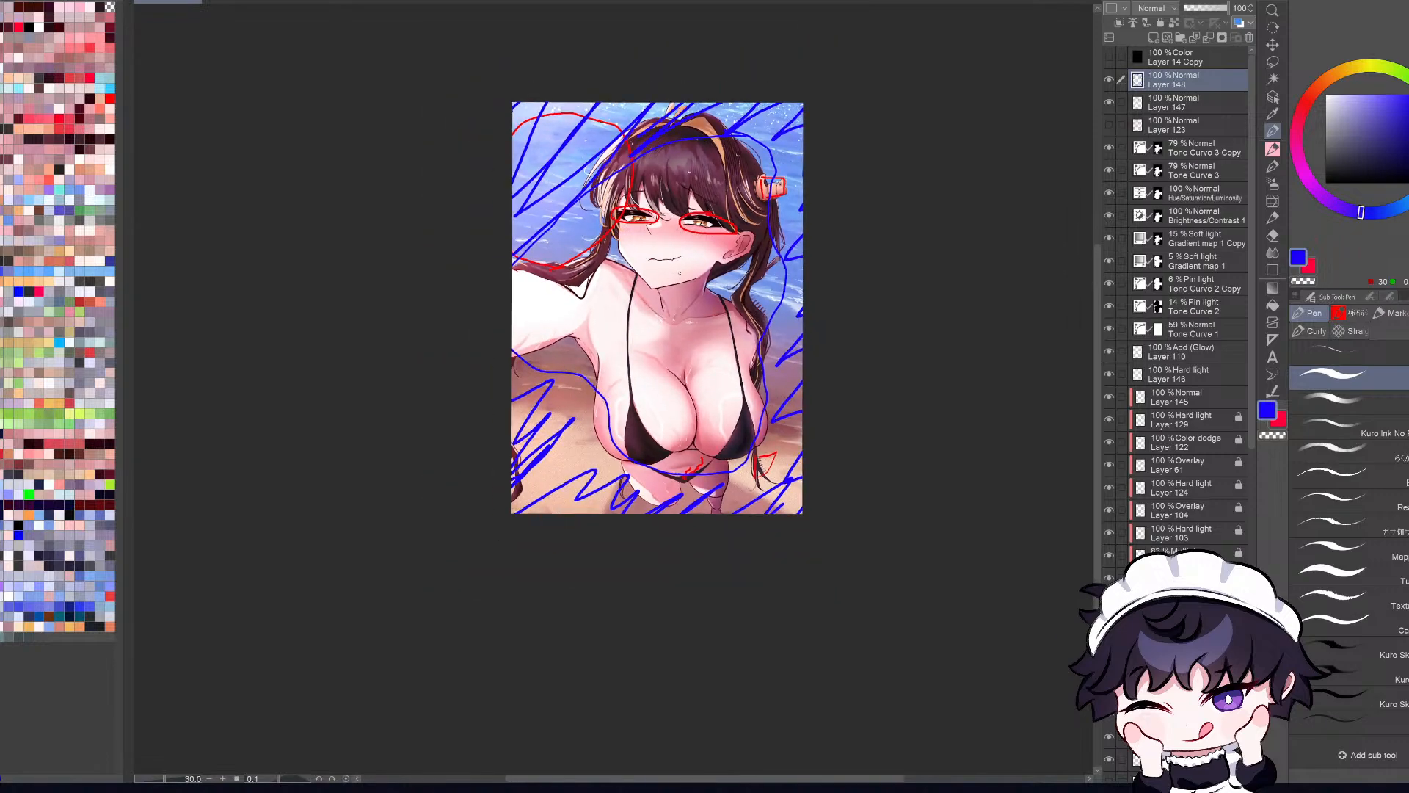
scroll(680, 267, "up", 2)
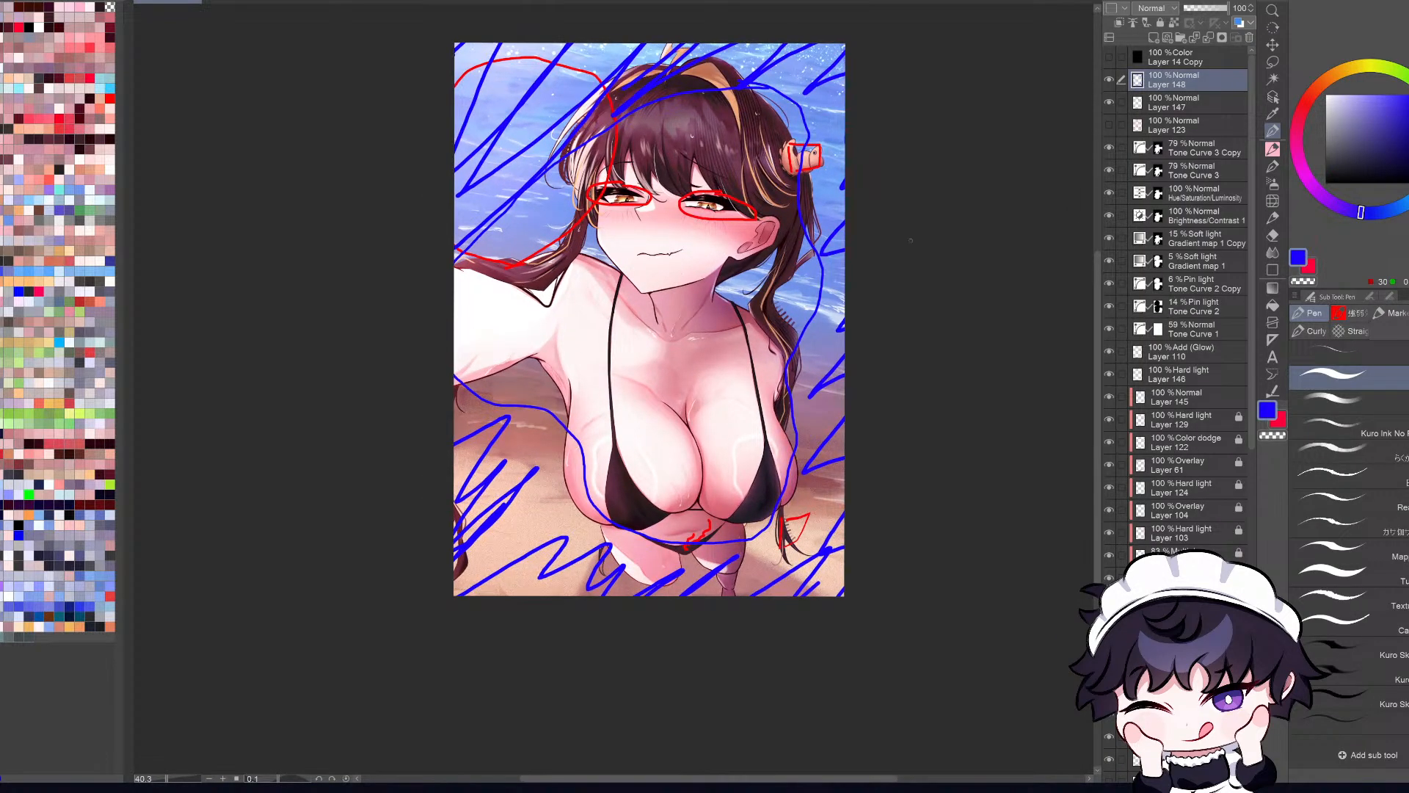
Step: Hide the blue and red markup layers and select Layer 123 beneath them
left_click_drag(1109, 79, 1109, 124)
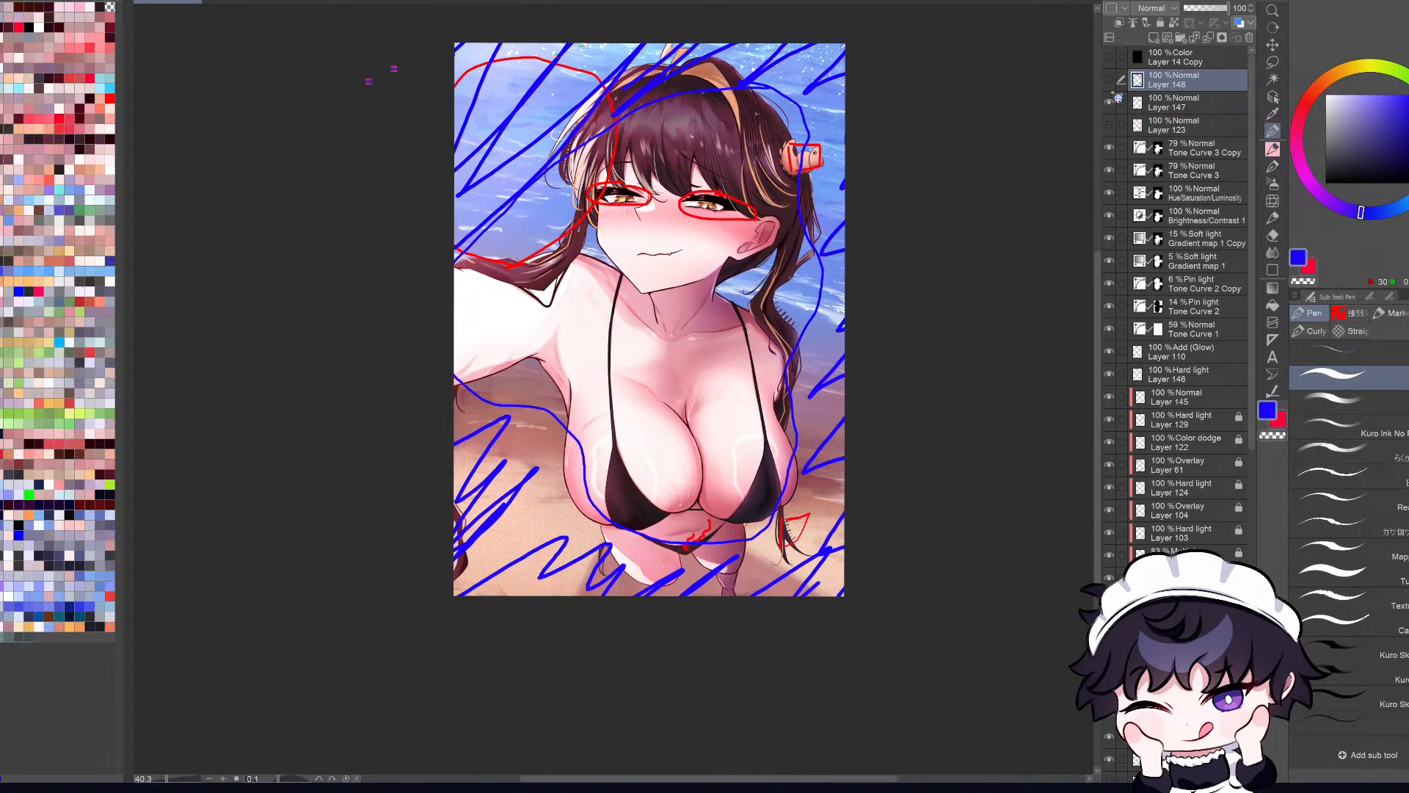
left_click(1151, 98)
left_click(1155, 80)
left_click(1158, 102)
left_click(1165, 120)
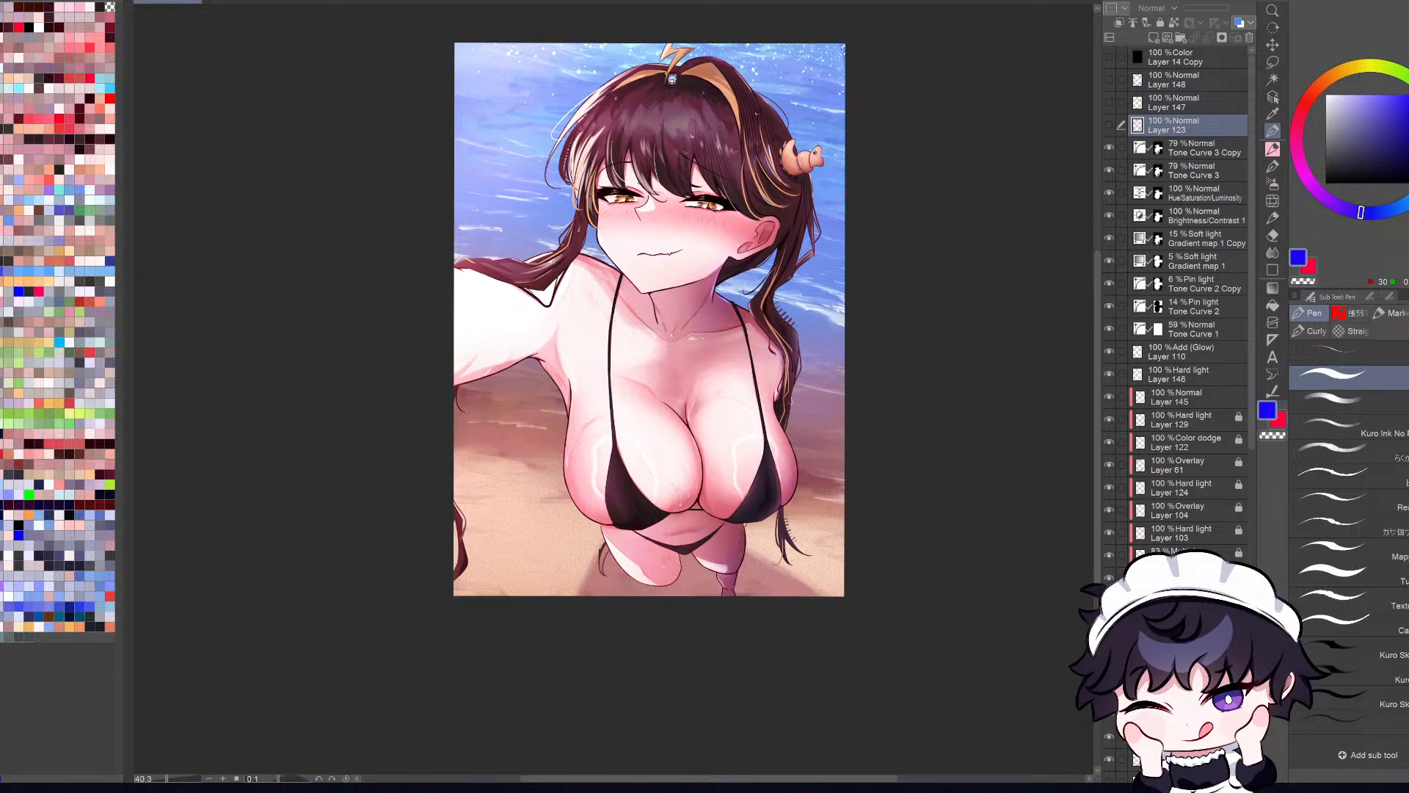
Step: Switch to the flattened JunaBeachSelfie document, unmirror its view, and run the RGBずらし auto action to split it into colour channels
key("ctrl+Tab")
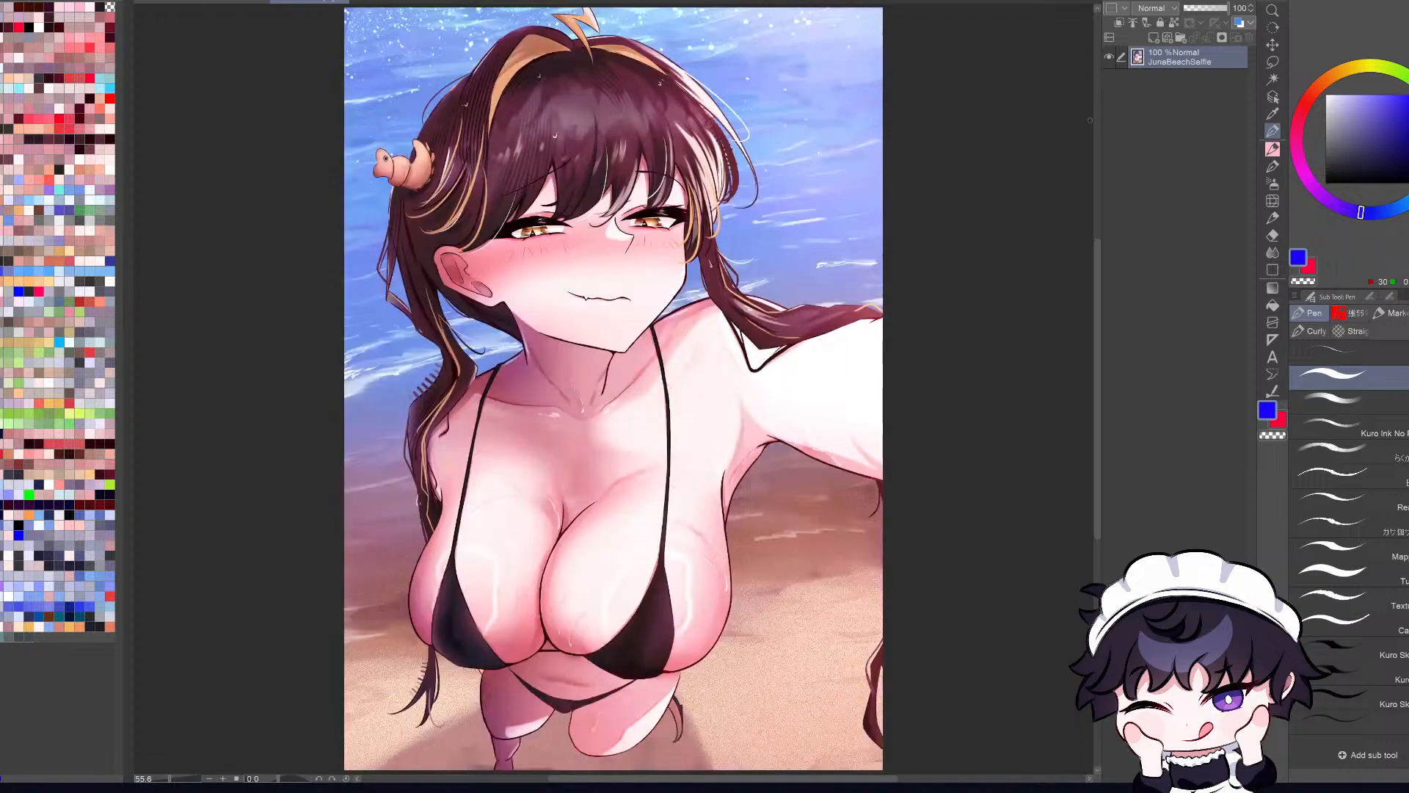
key("h")
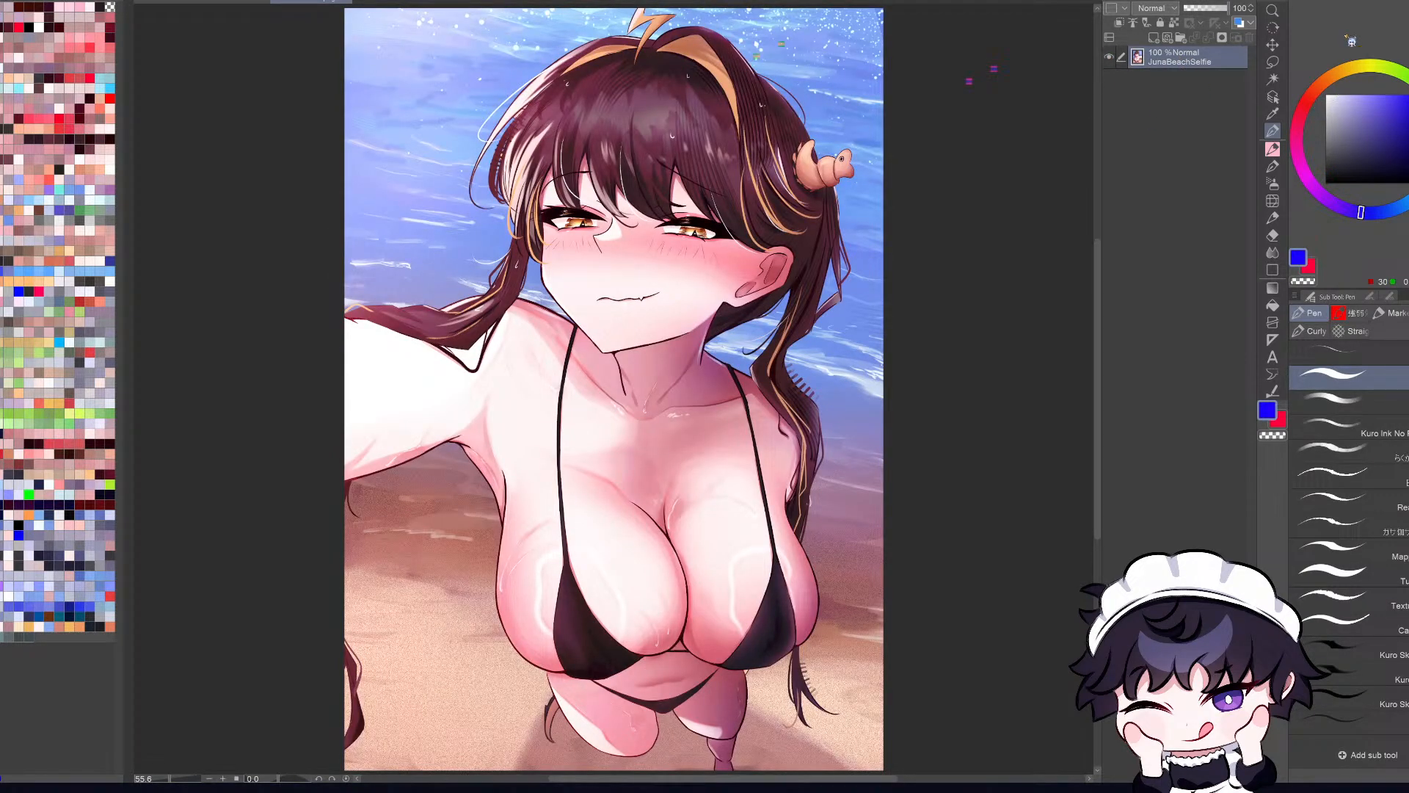
left_click(1369, 7)
left_click(1348, 28)
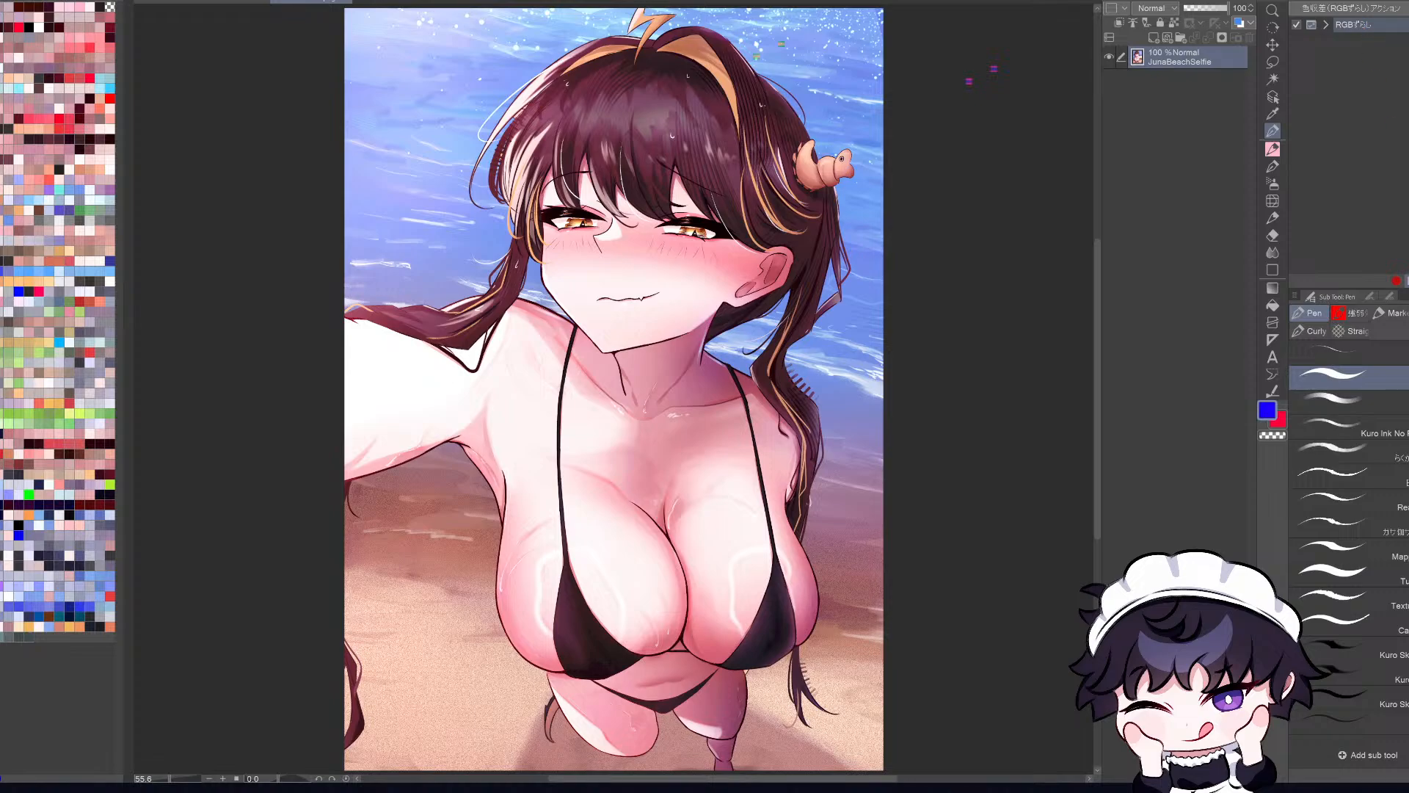
left_click(1407, 281)
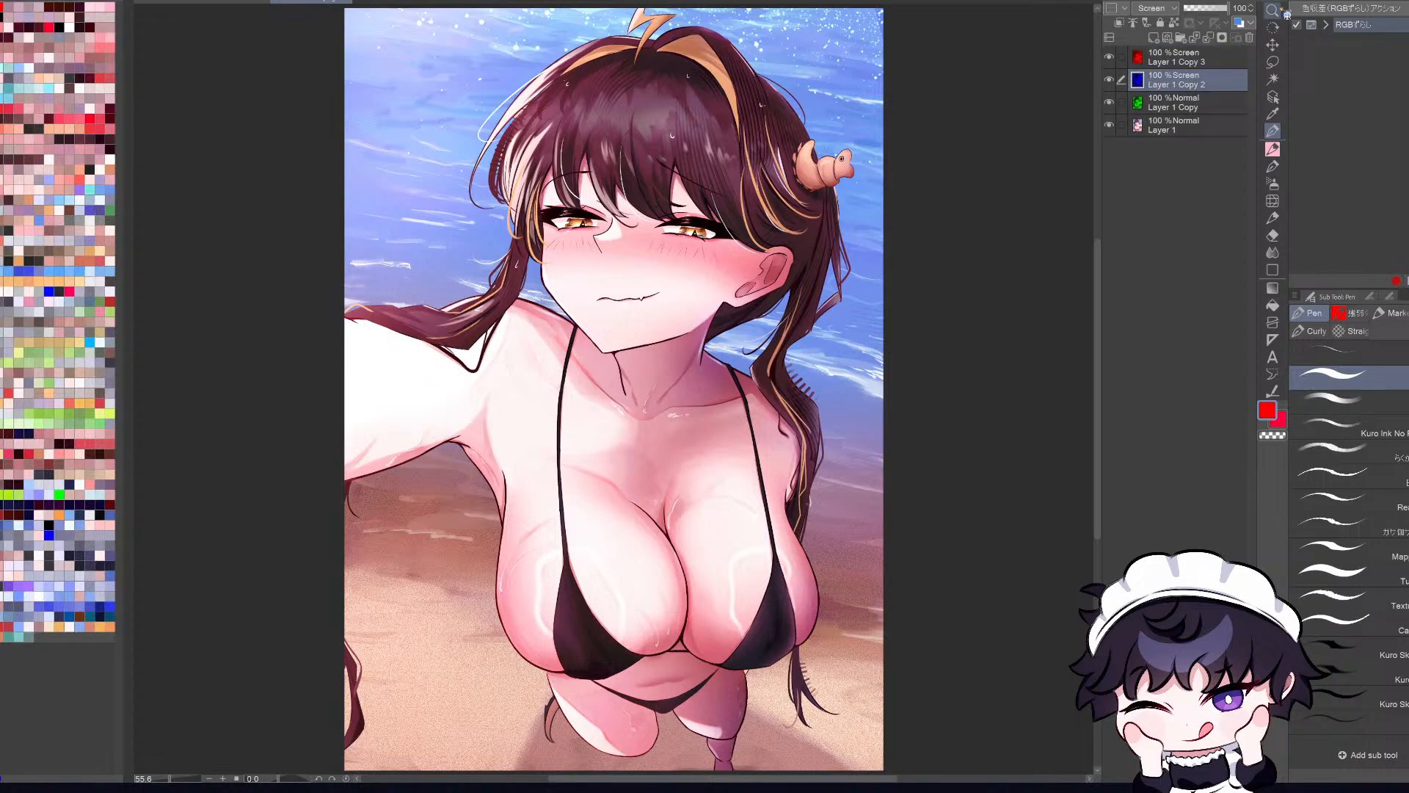
Step: Go through the red, blue and green channel layers one by one to examine how the split image is built
left_click(1207, 108)
left_click(1207, 87)
left_click(1213, 54)
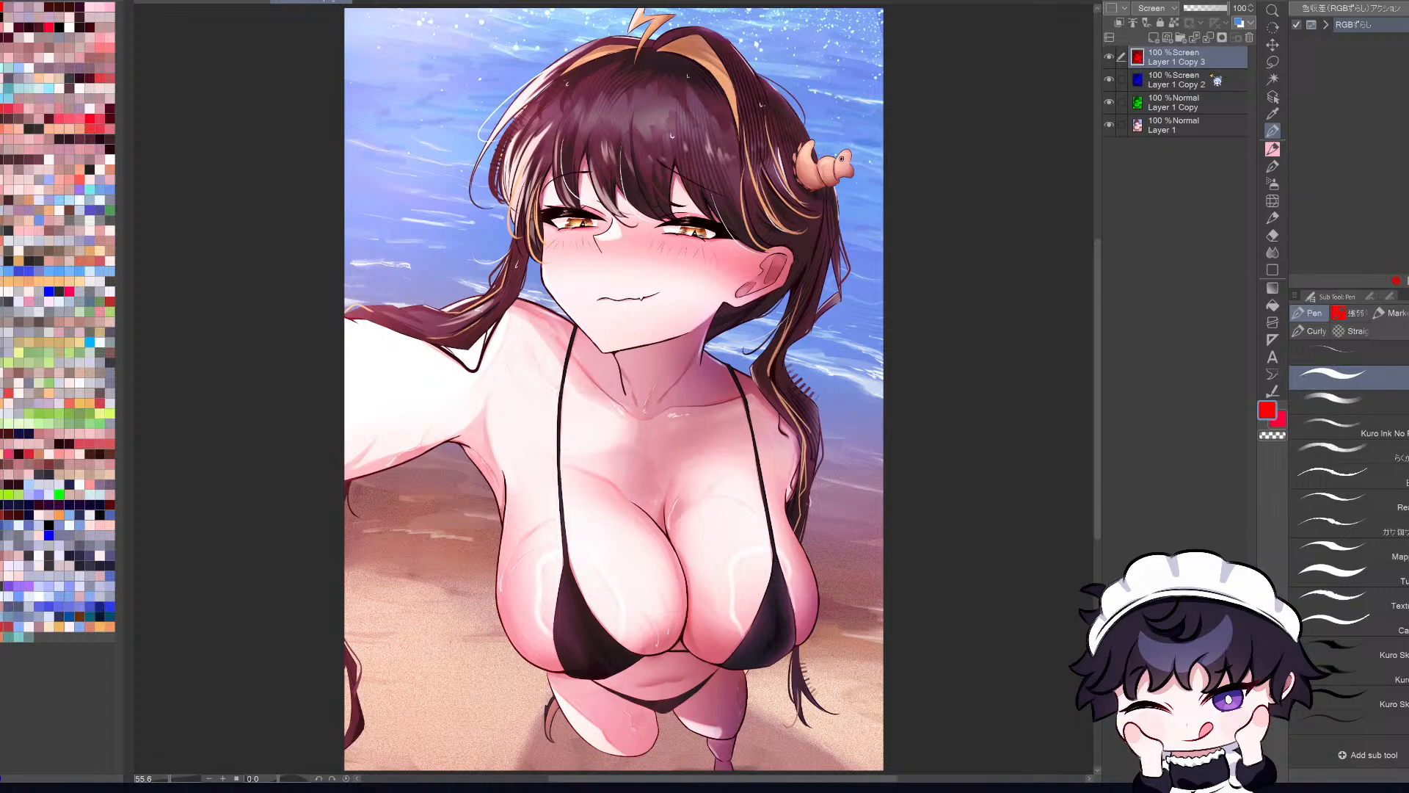
left_click(1212, 77)
left_click(1210, 103)
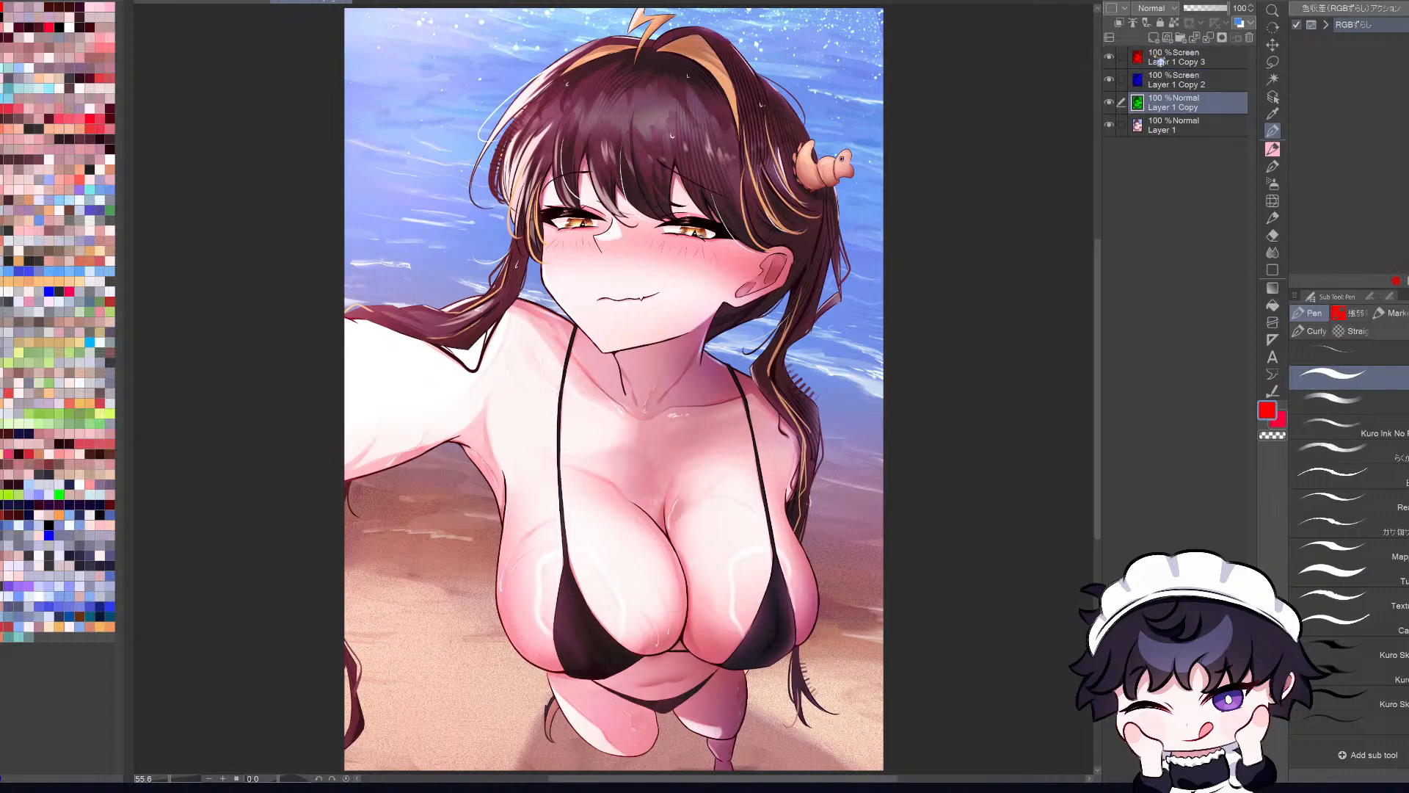
left_click(1178, 79)
left_click(1191, 61)
left_click(1193, 81)
left_click(1195, 105)
left_click(1197, 84)
left_click(1199, 62)
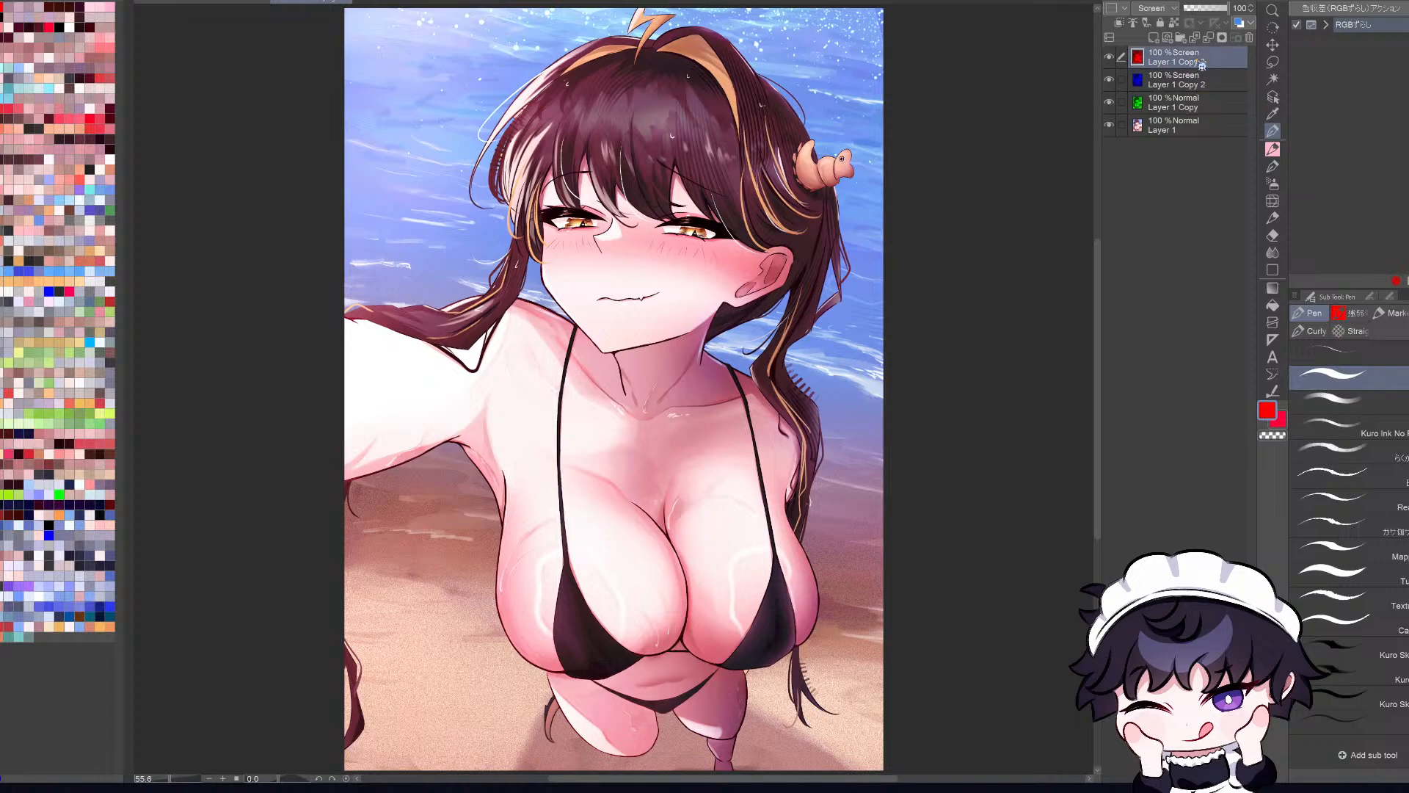
left_click(1200, 83)
left_click(1203, 105)
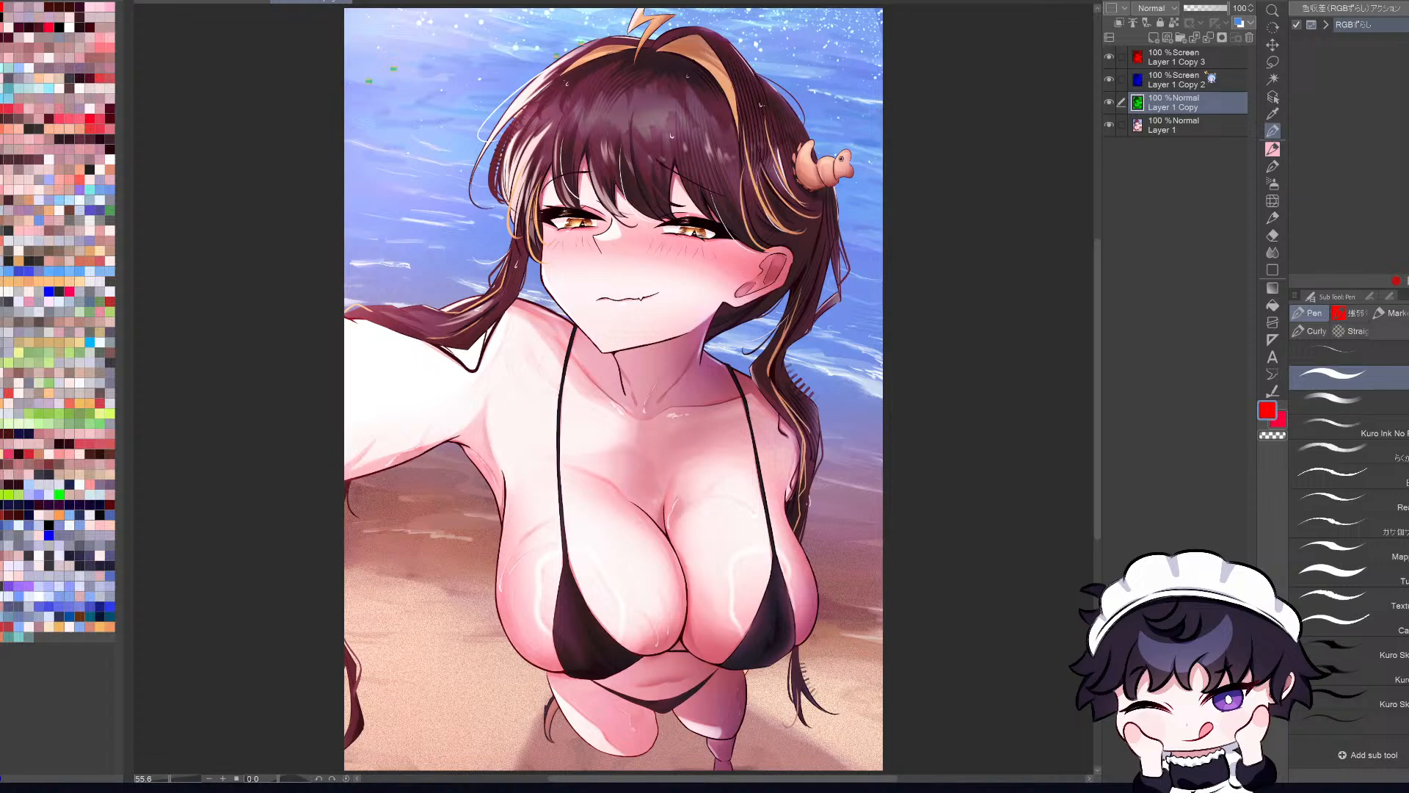
Step: Try shifting the green channel layer, Layer 1 Copy, slightly sideways against the other channels
left_click(1108, 106)
left_click(1109, 107)
scroll(624, 473, "up", 3)
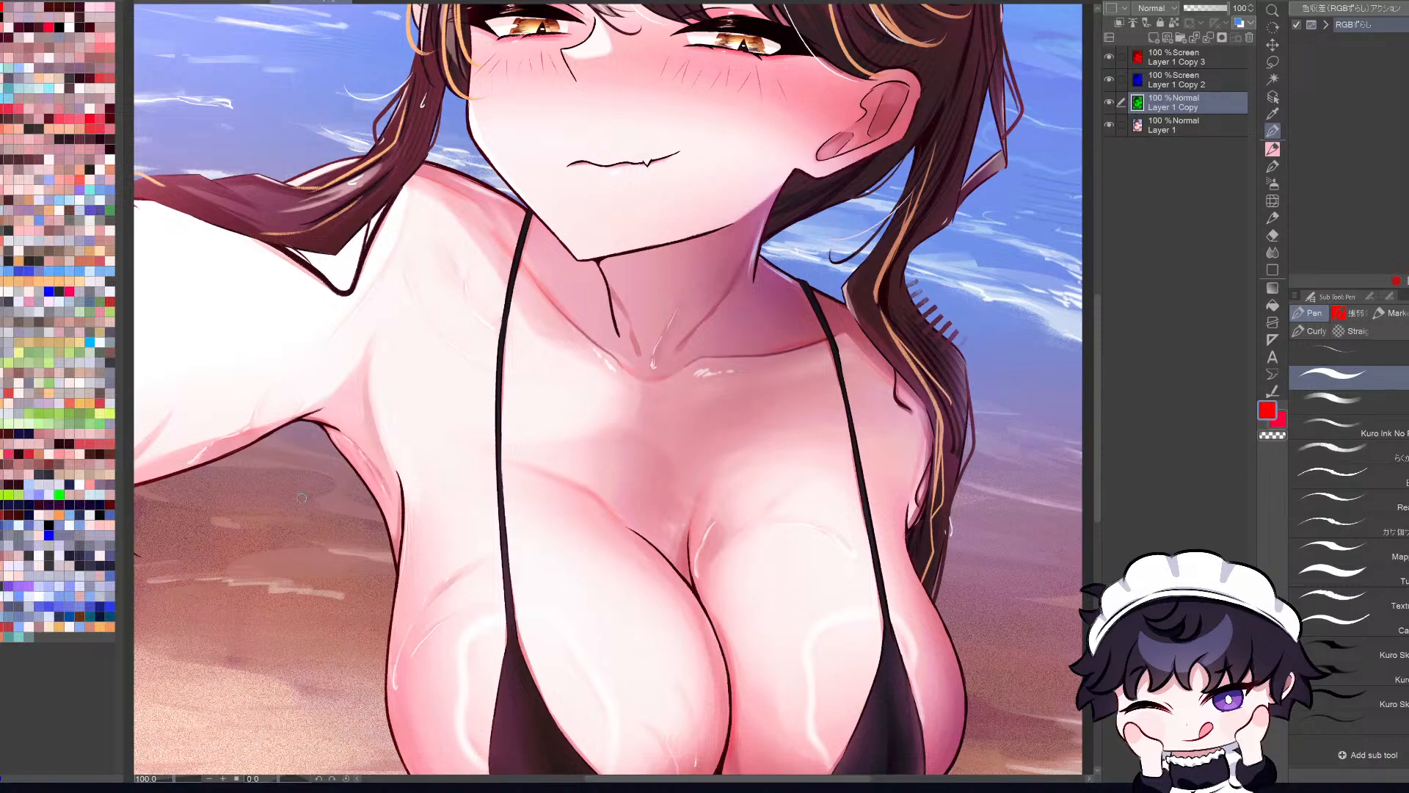
key("ctrl+t")
key("Left")
key("Left")
key("Left")
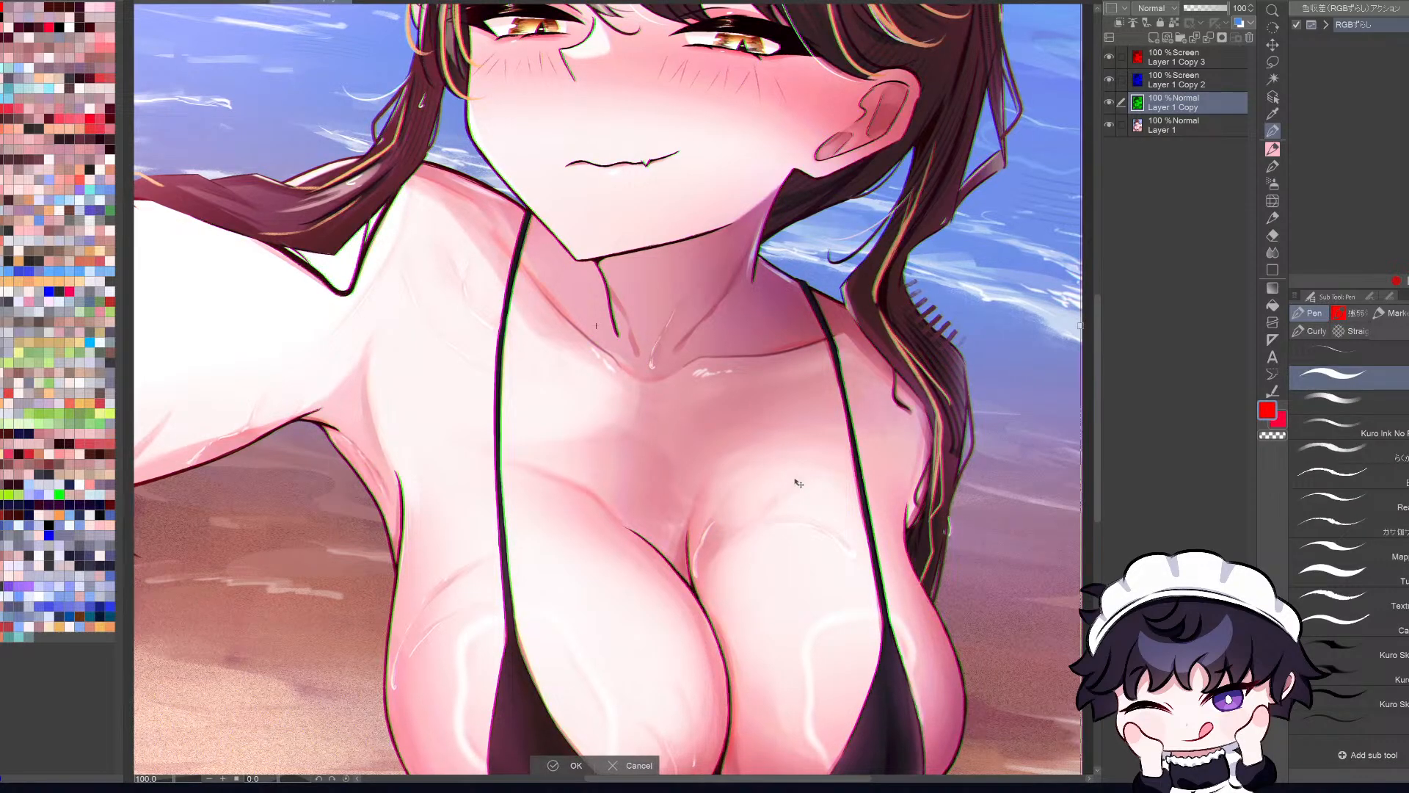
scroll(797, 482, "down", 3)
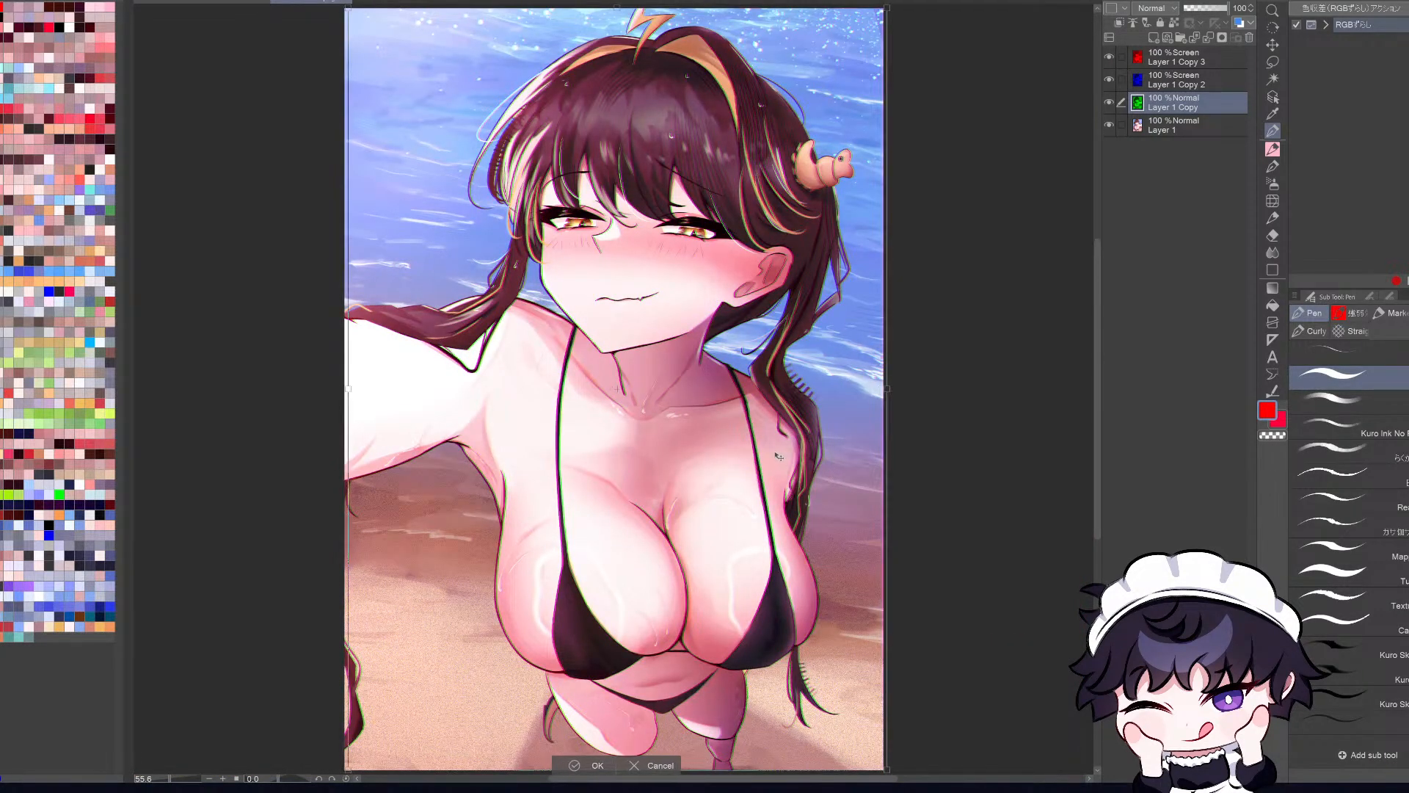
left_click(660, 765)
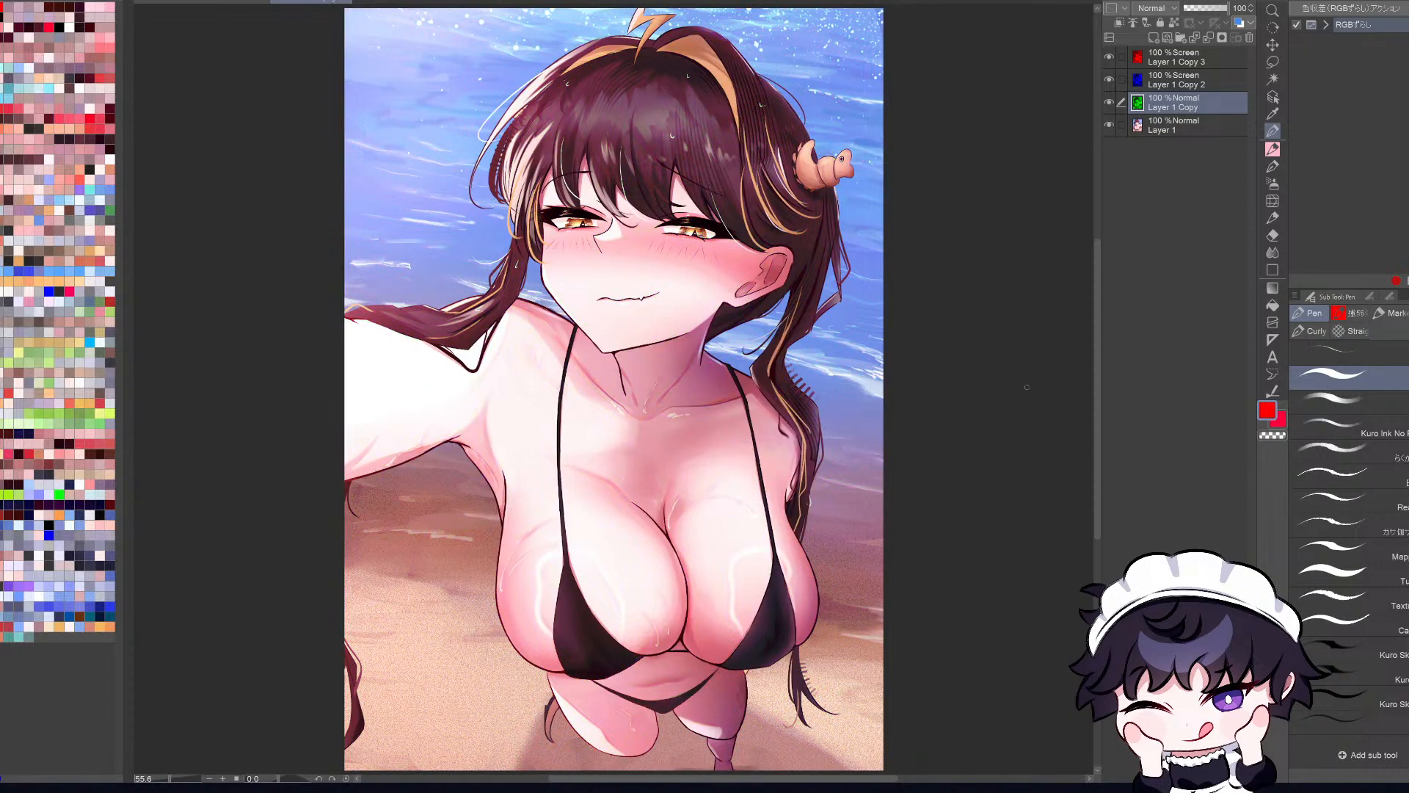
Step: Try transforming the blue channel layer, Layer 1 Copy 2, to offset it slightly from the other channels
scroll(758, 348, "up", 3)
scroll(758, 348, "down", 3)
left_click(1196, 83)
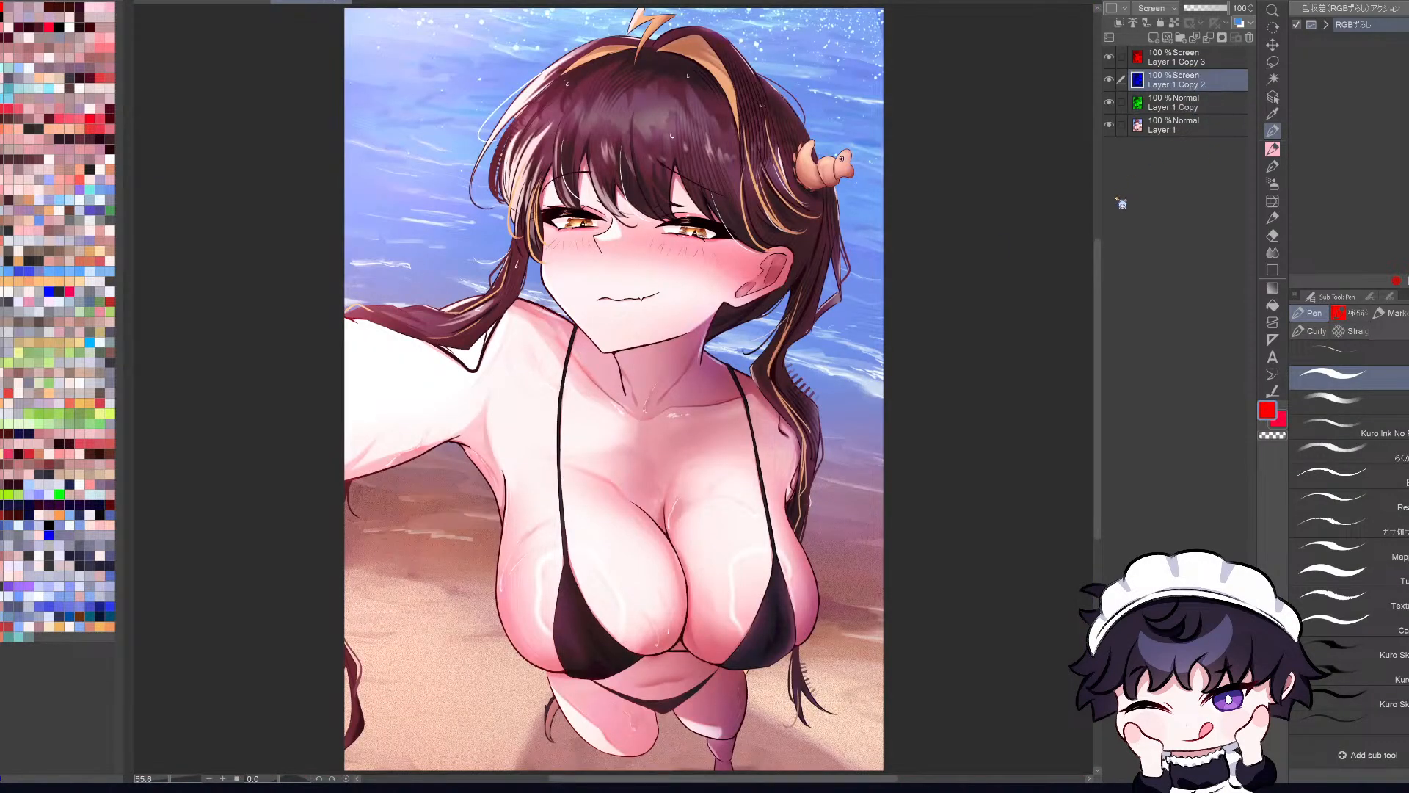
key("ctrl+t")
scroll(774, 498, "up", 1)
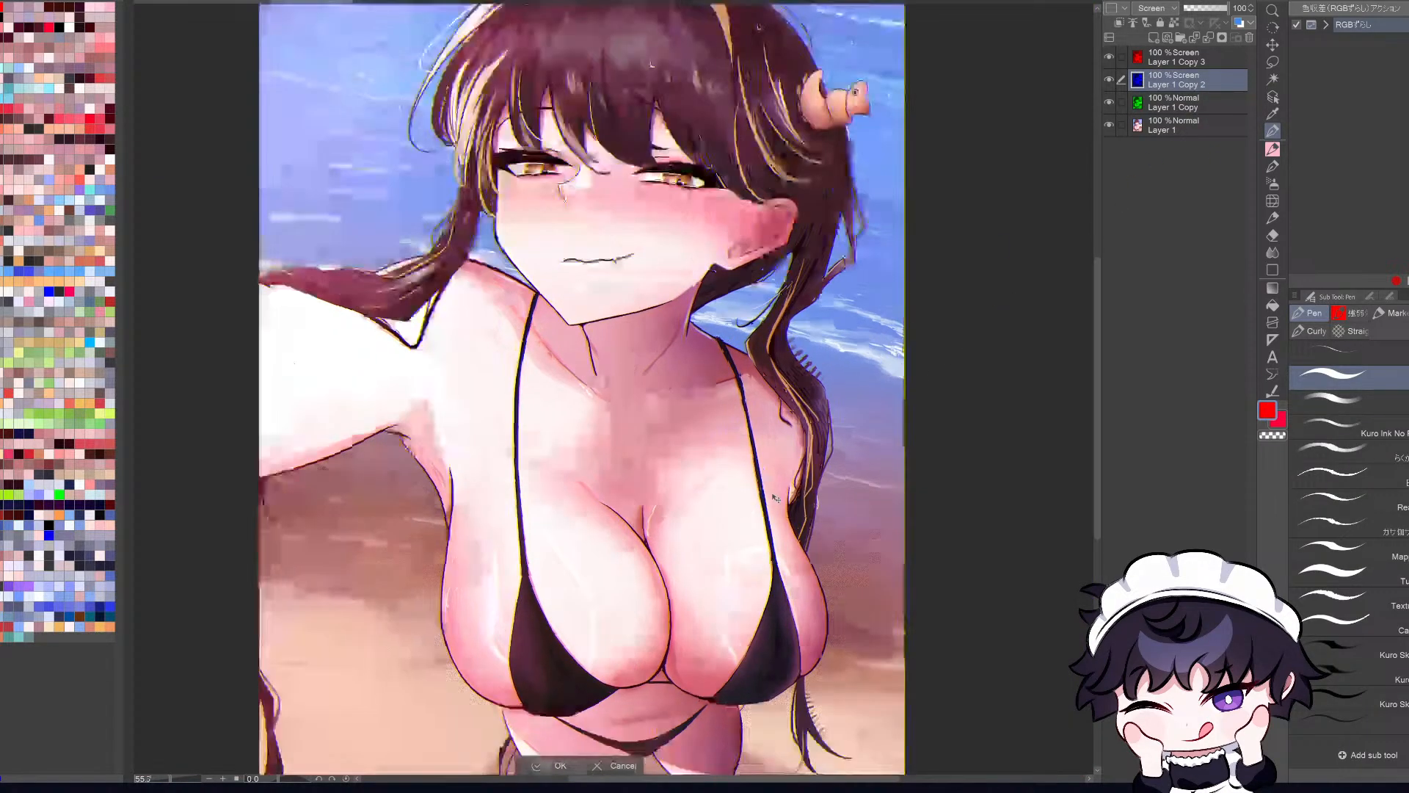
scroll(774, 498, "up", 1)
scroll(775, 497, "down", 2)
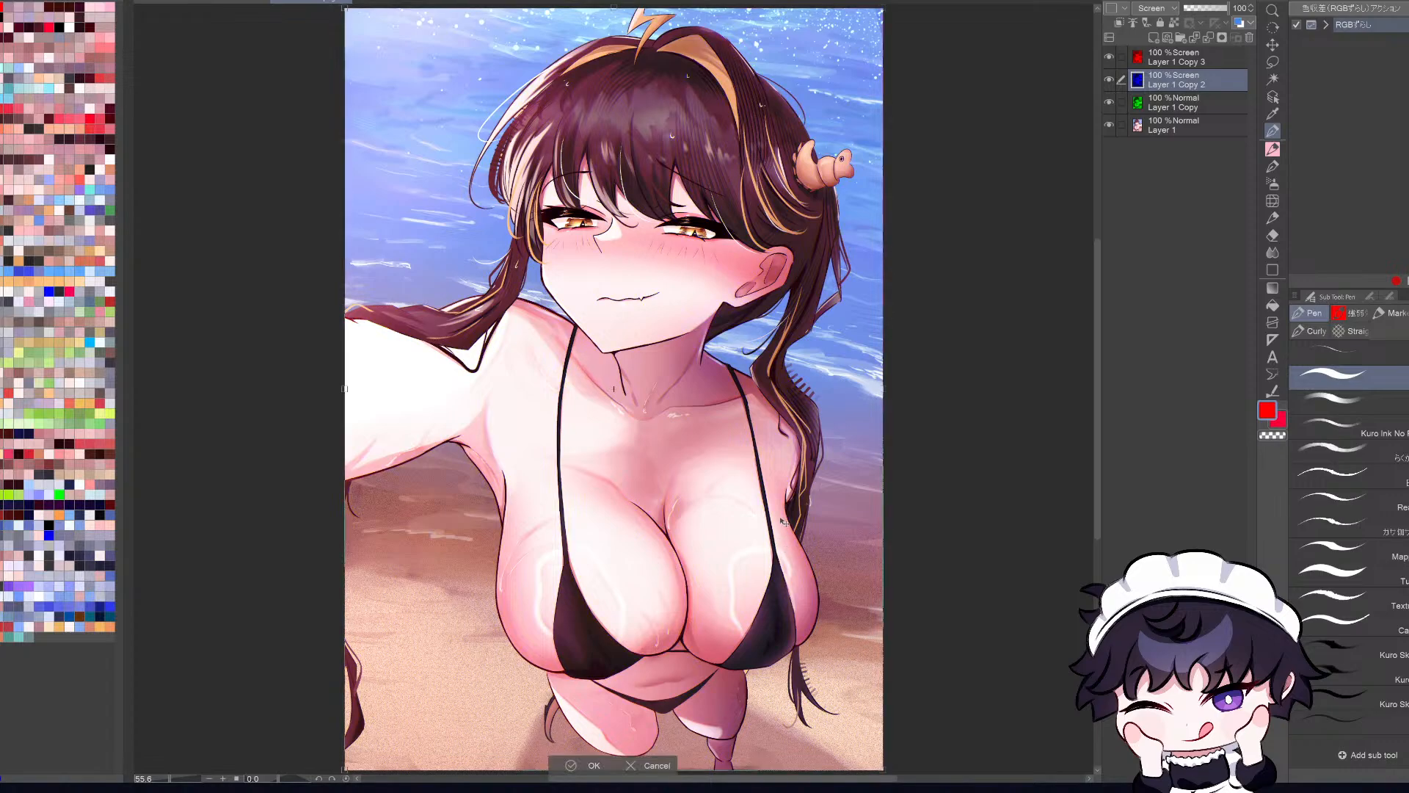
key("Return")
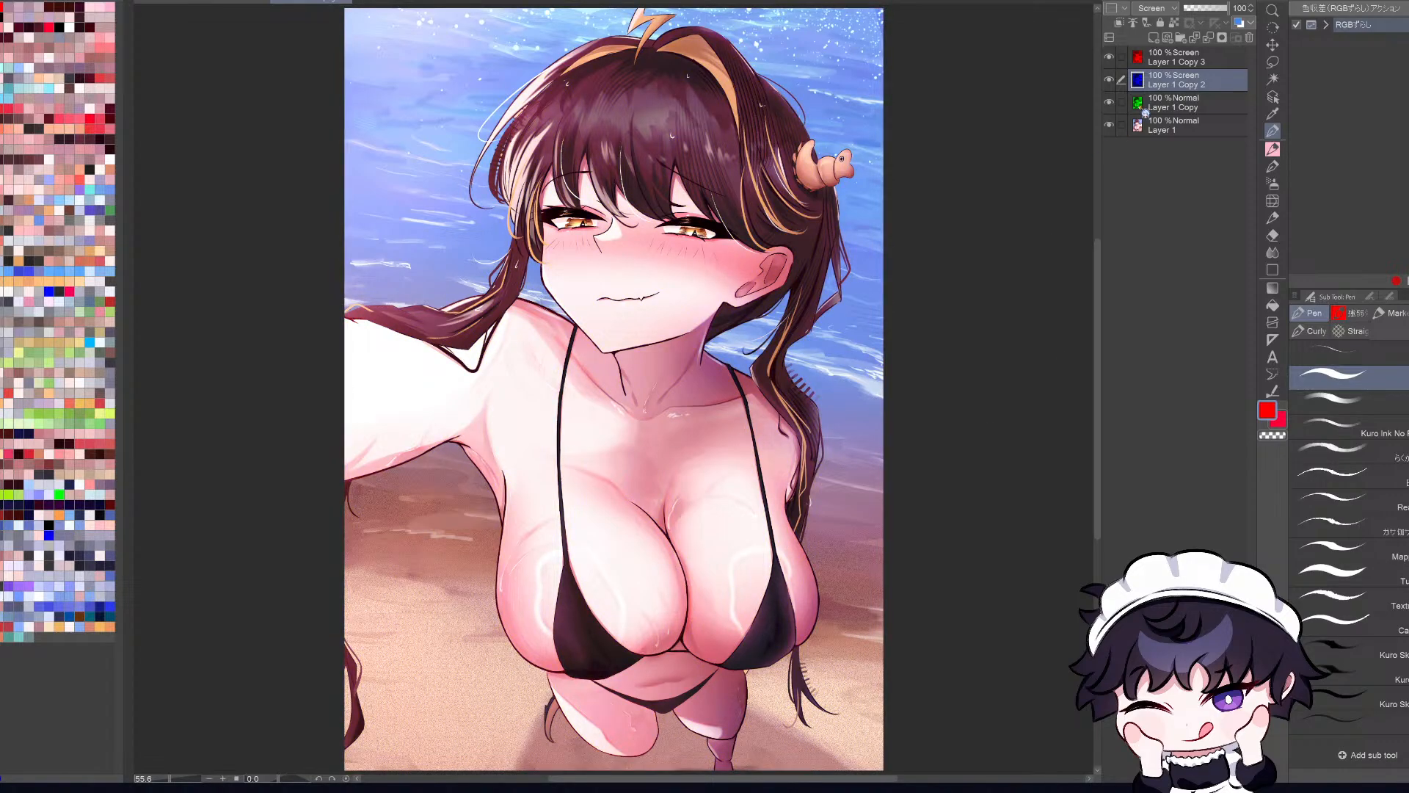
Step: Try nudging the red channel layer, Layer 1 Copy 3, a few pixels to the left
left_click(1187, 58)
scroll(687, 435, "up", 3)
key("ctrl+t")
key("Left")
key("Left")
key("Left")
key("Left")
key("Left")
key("Left")
key("Left")
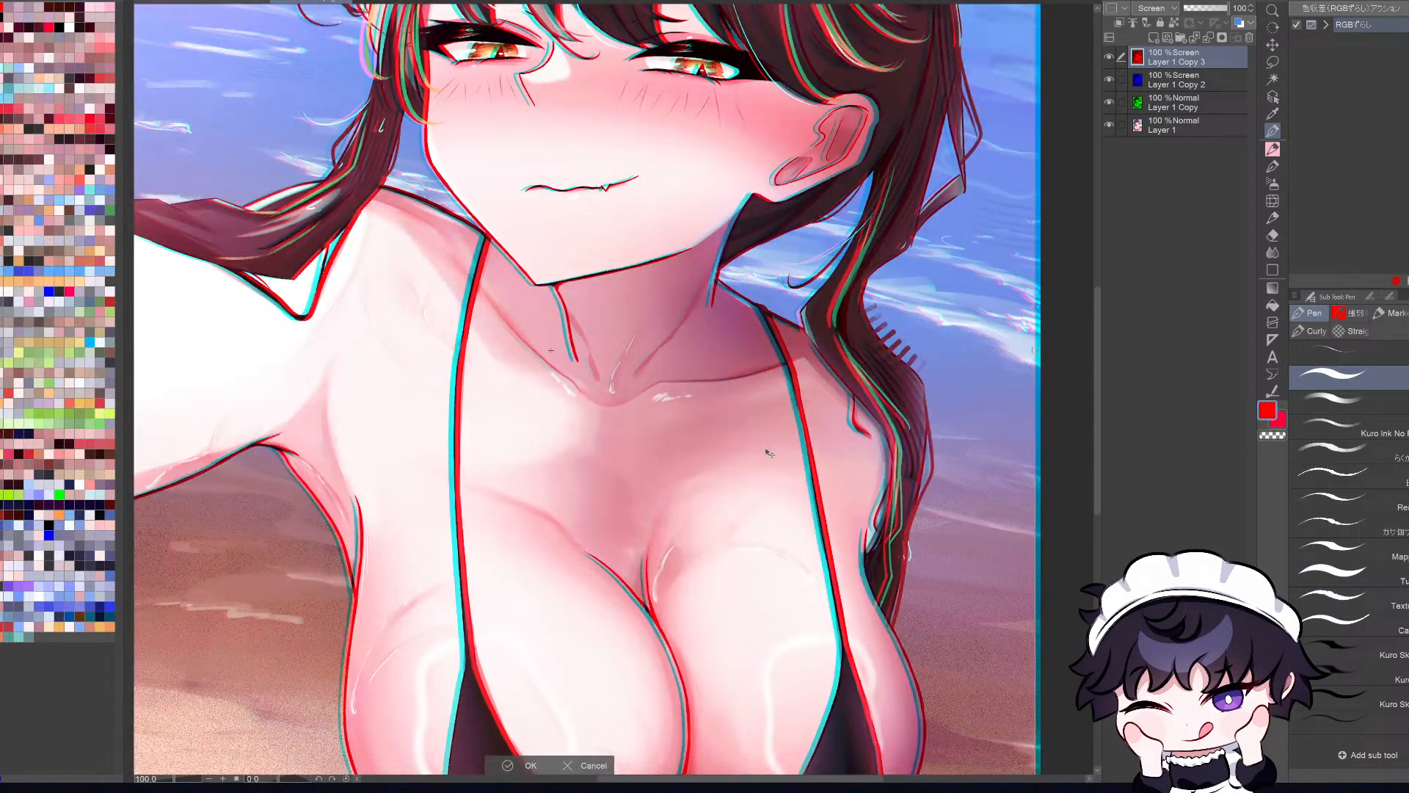
key("ctrl+0")
left_click(632, 767)
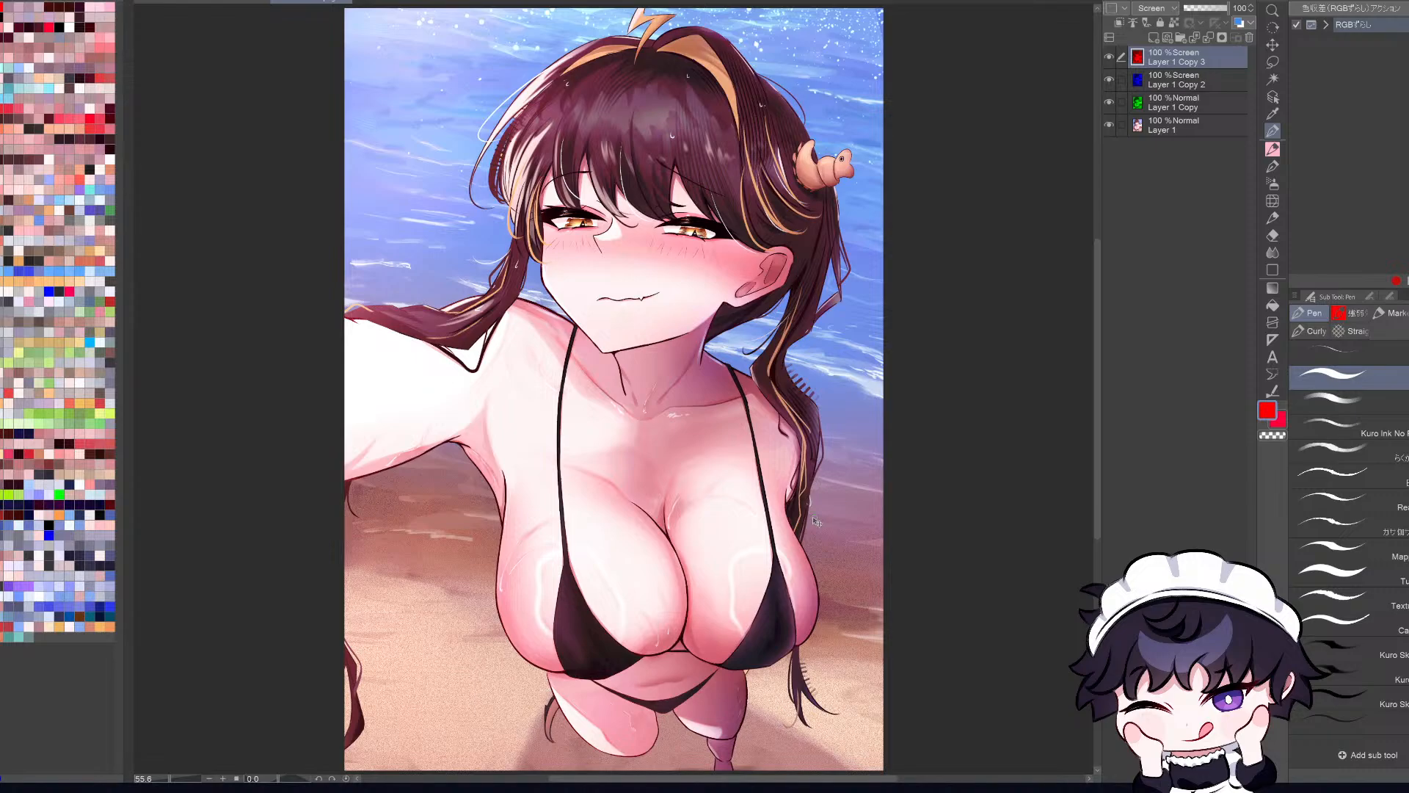
key("ctrl+t")
key("Right")
key("Right")
key("Right")
key("ctrl+z")
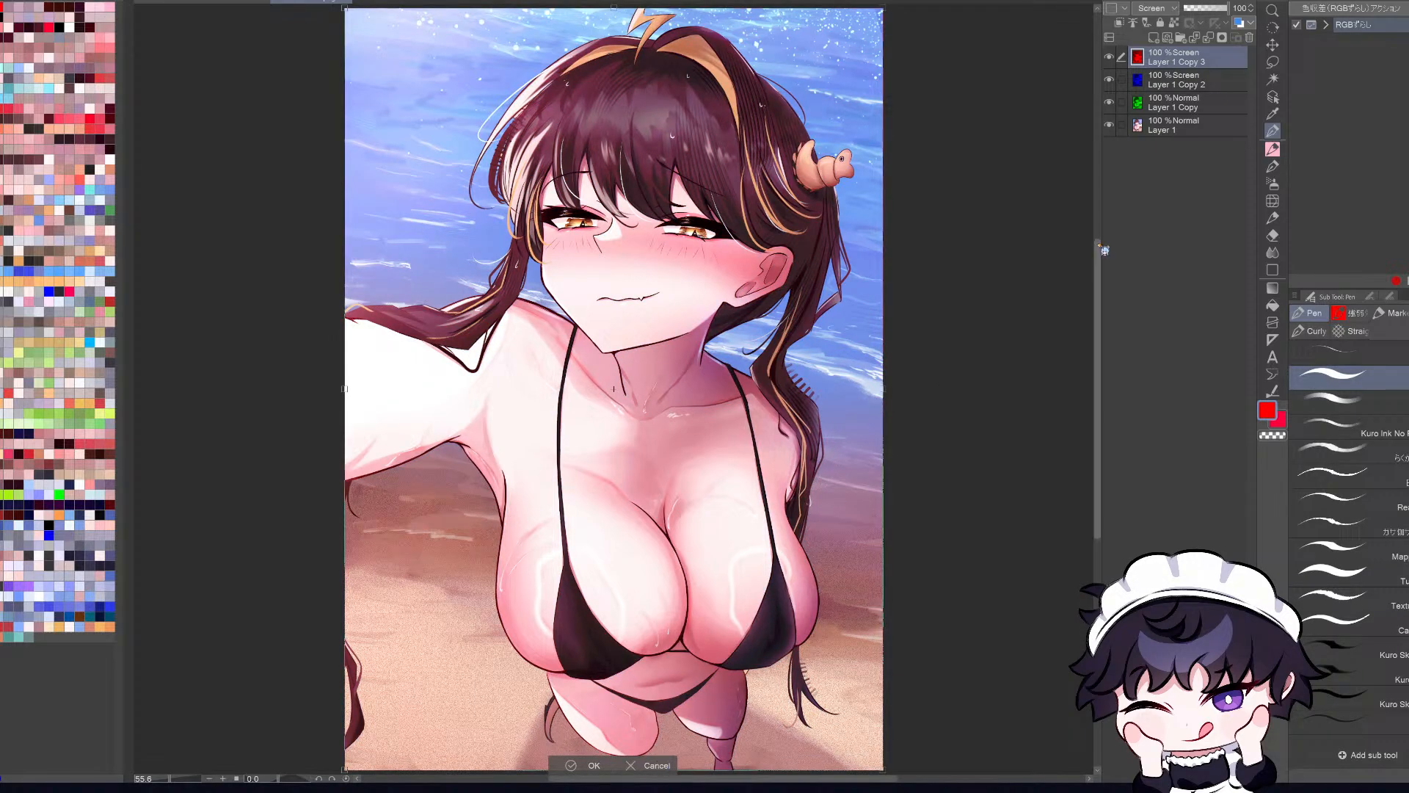
left_click(668, 767)
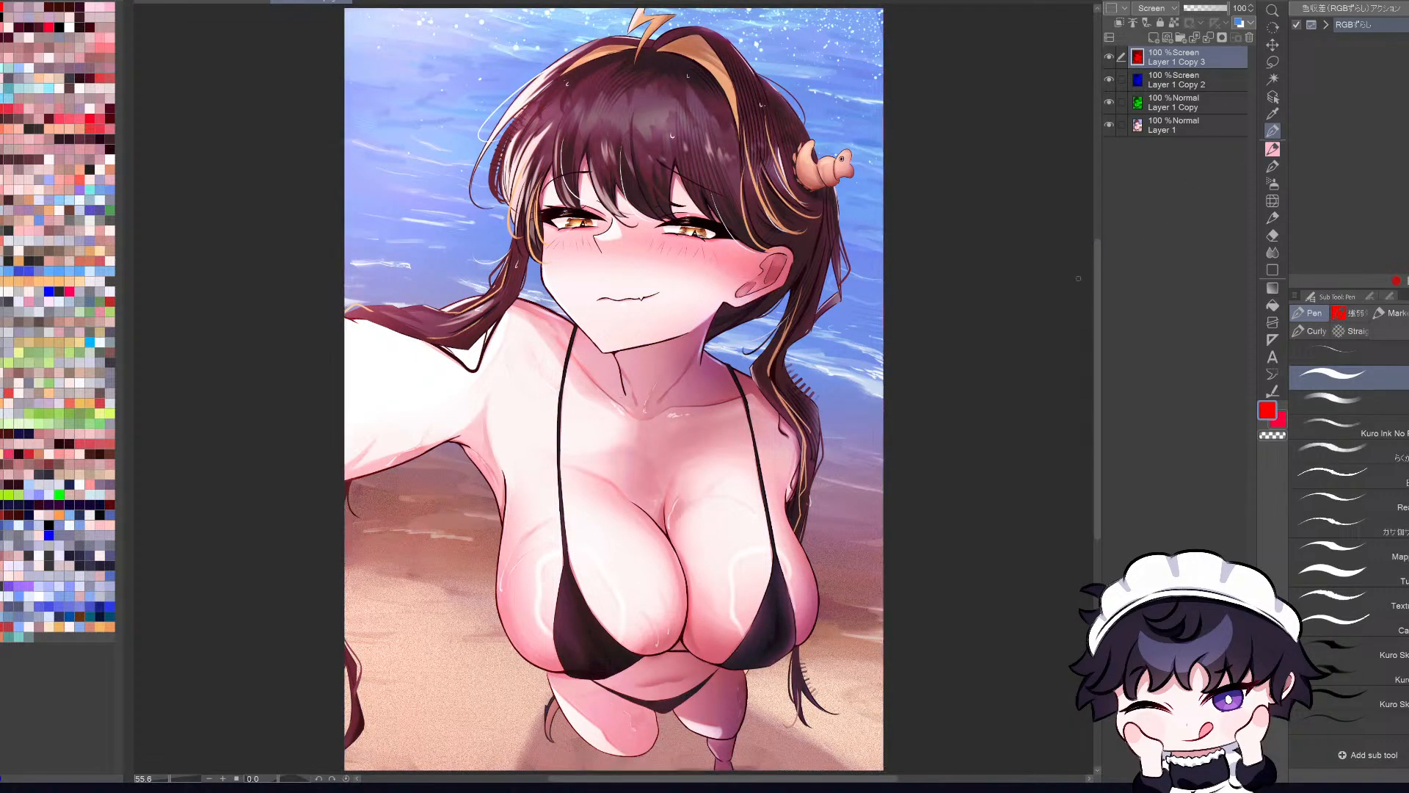
Step: Offset the green channel layer, Layer 1 Copy, very slightly from the red and blue channels
left_click(1195, 102)
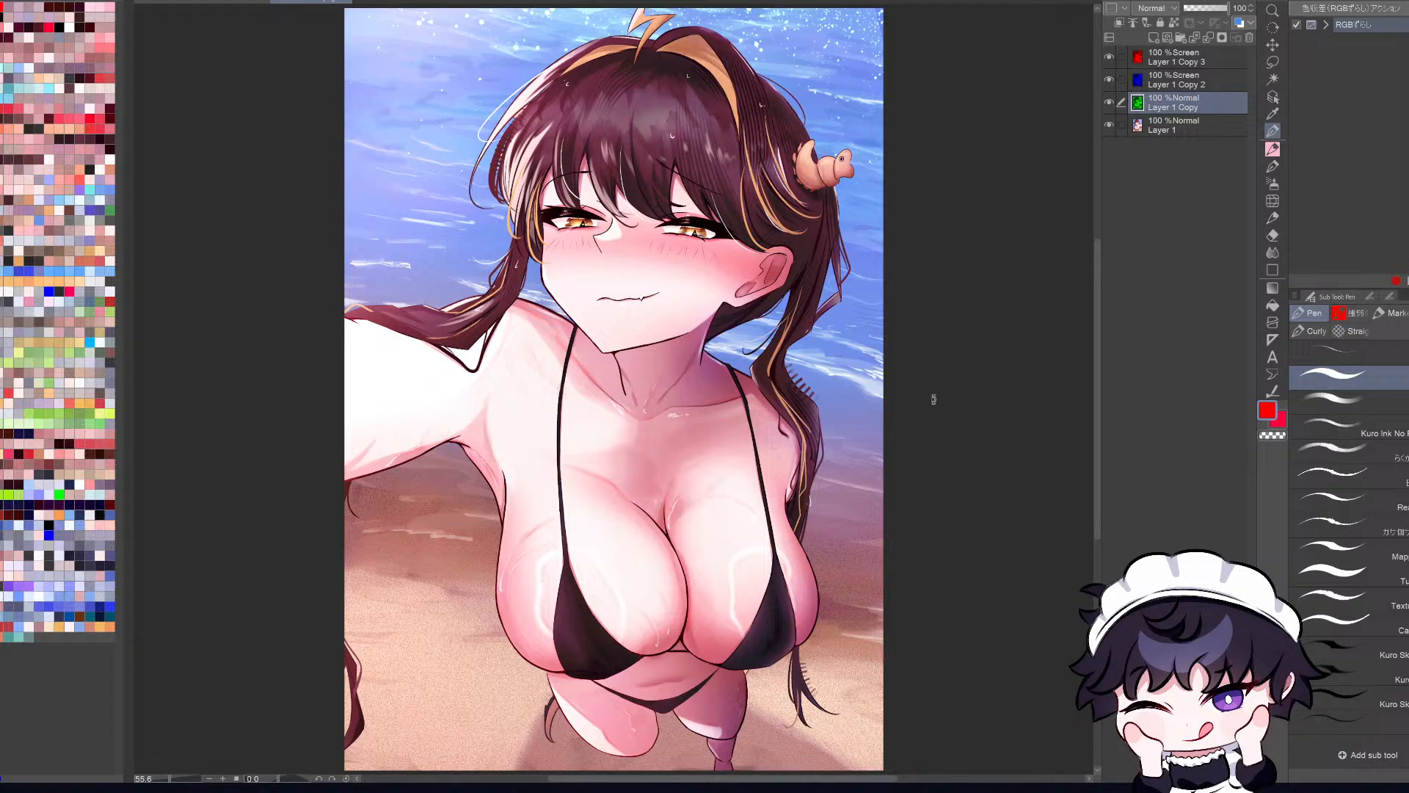
key("ctrl+t")
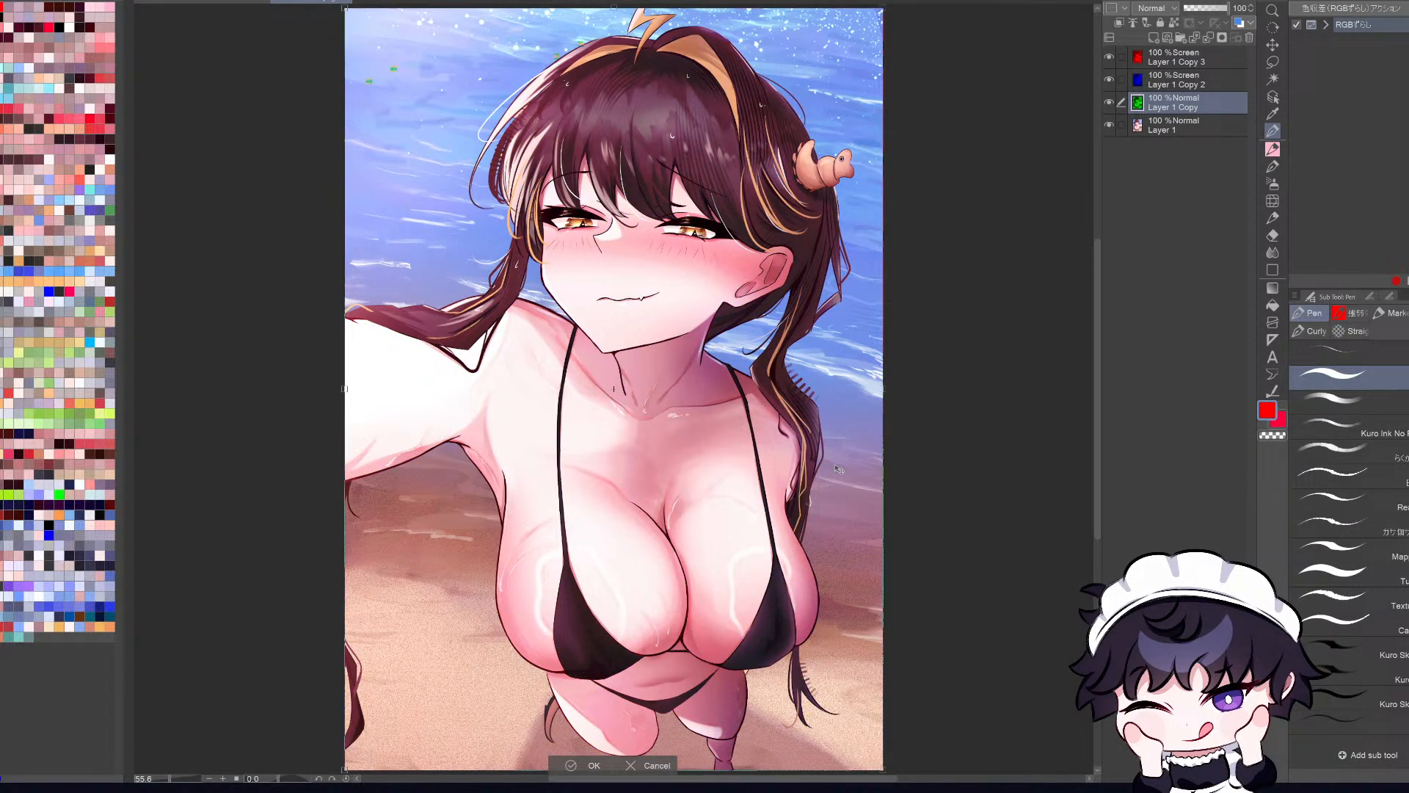
scroll(776, 465, "up", 2)
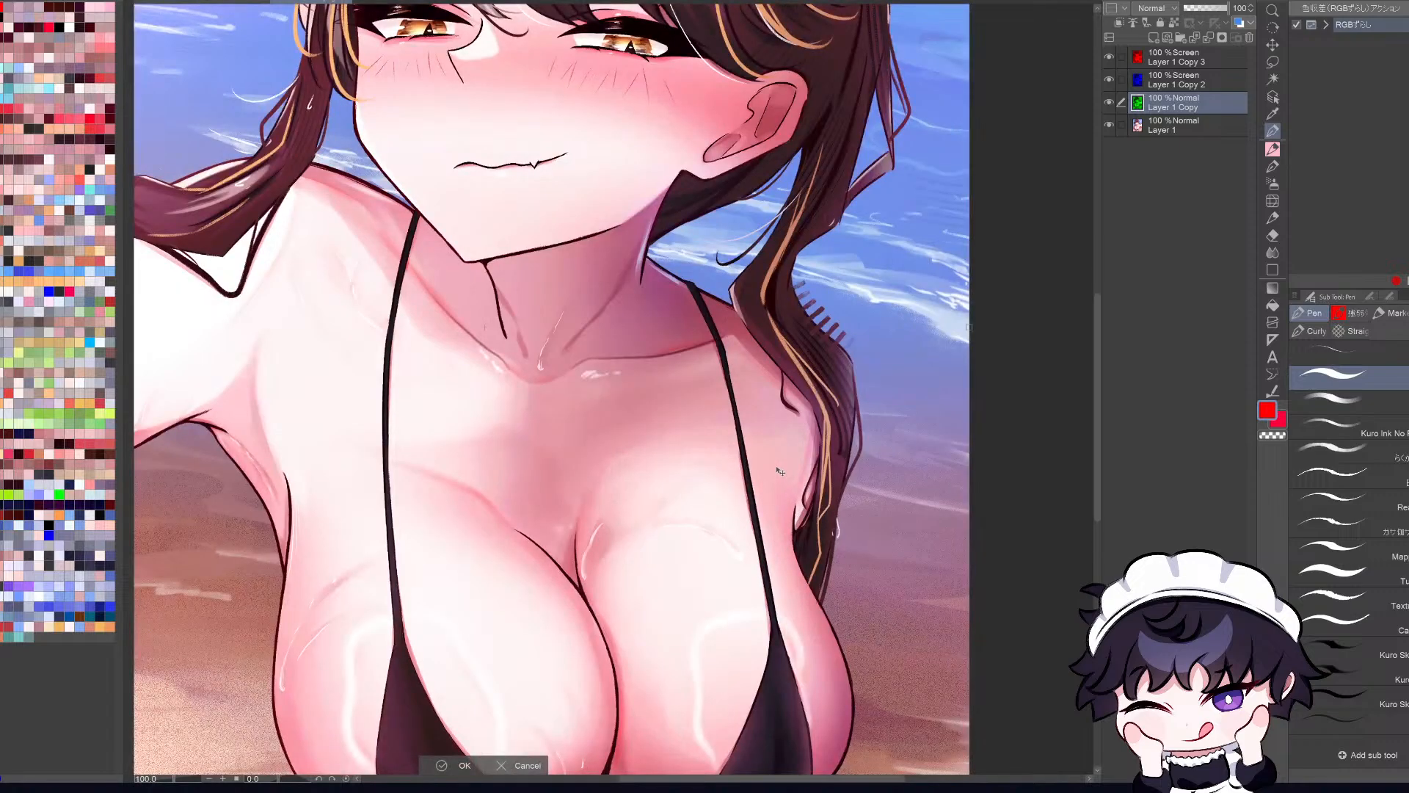
scroll(748, 520, "down", 2)
scroll(749, 521, "up", 3)
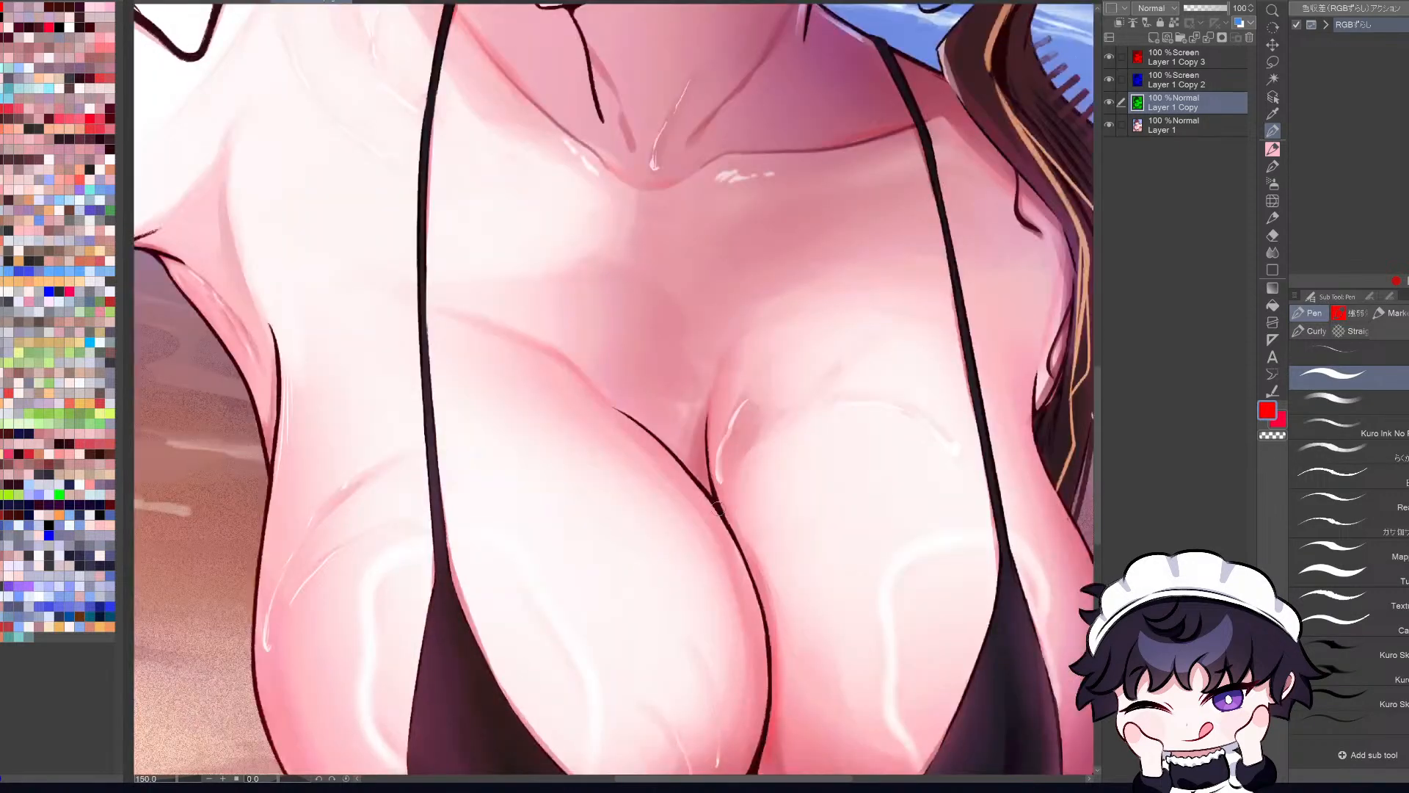
left_click_drag(721, 508, 723, 506)
key("Return")
scroll(731, 507, "down", 3)
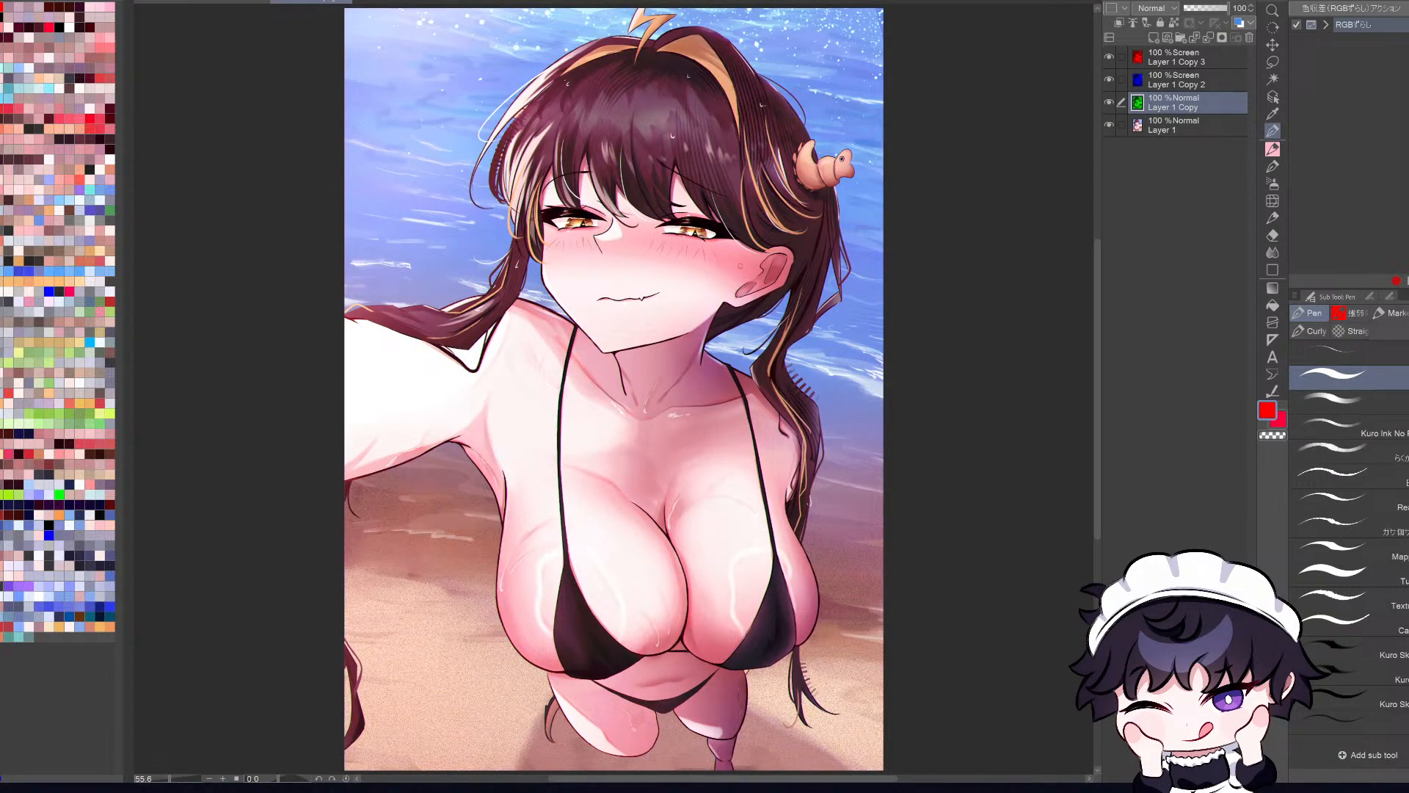
Step: Examine the colour fringing on the face and along the dark shoulder strap, in normal and mirrored view
scroll(535, 274, "up", 3)
scroll(534, 273, "down", 3)
scroll(535, 274, "up", 2)
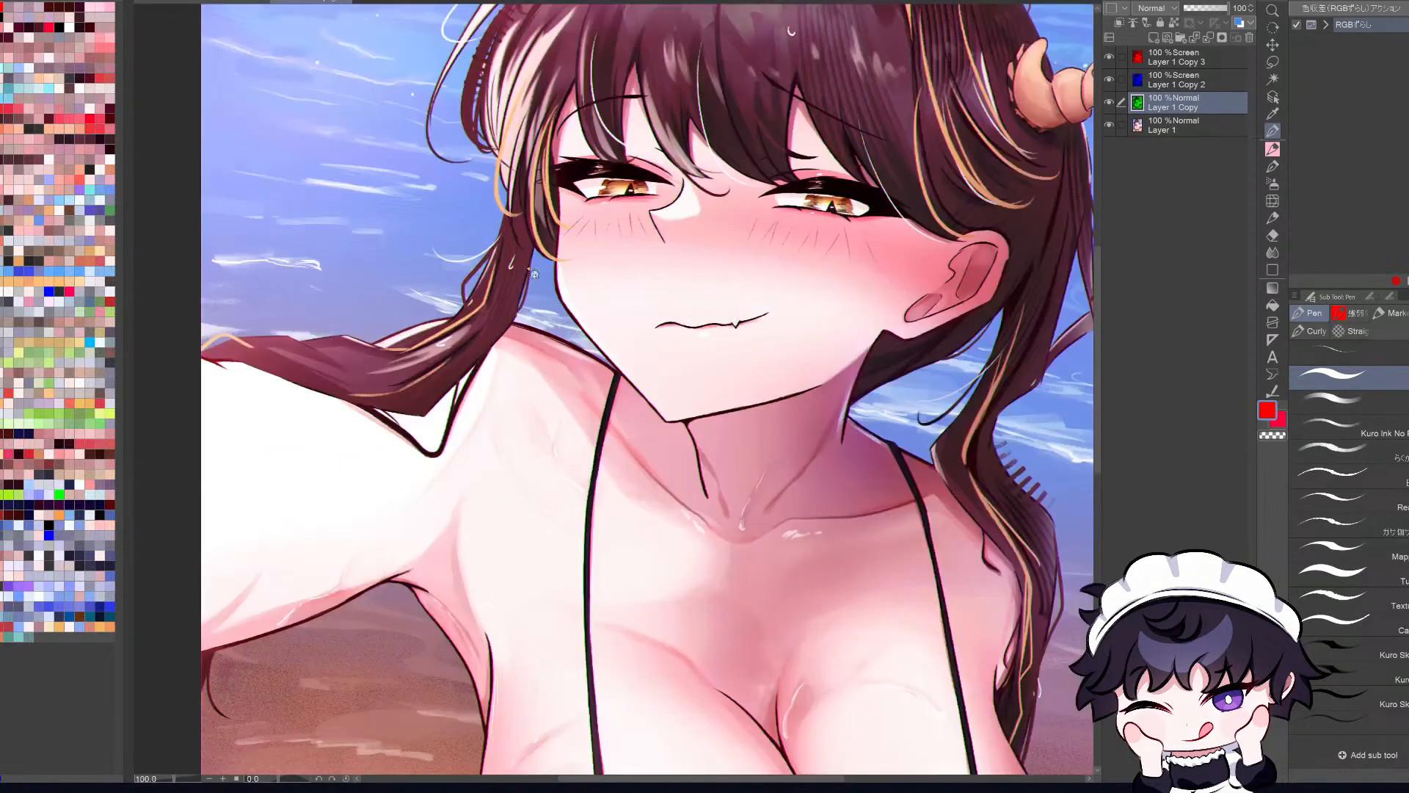
scroll(535, 274, "up", 1)
key("ctrl+0")
key("h")
key("h")
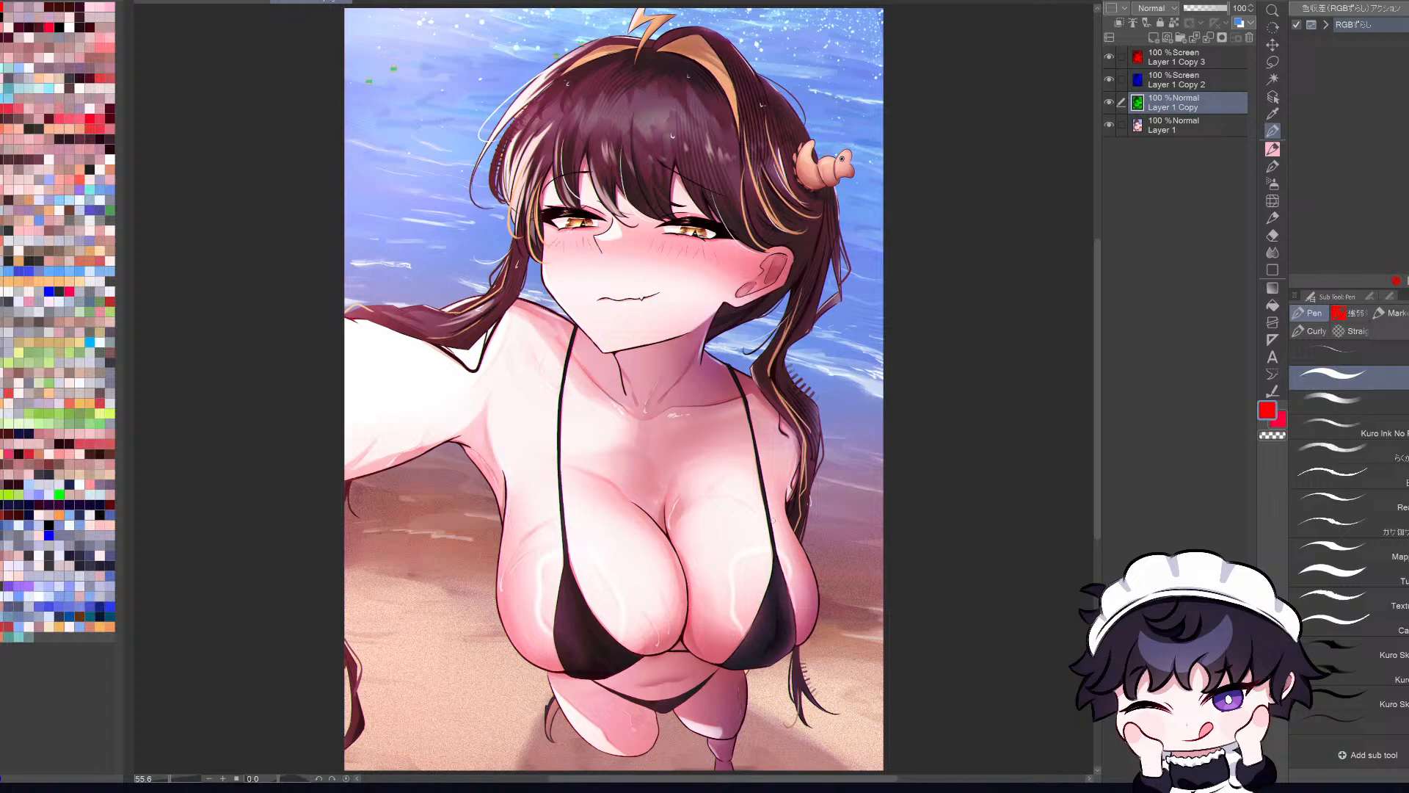
scroll(772, 520, "up", 7)
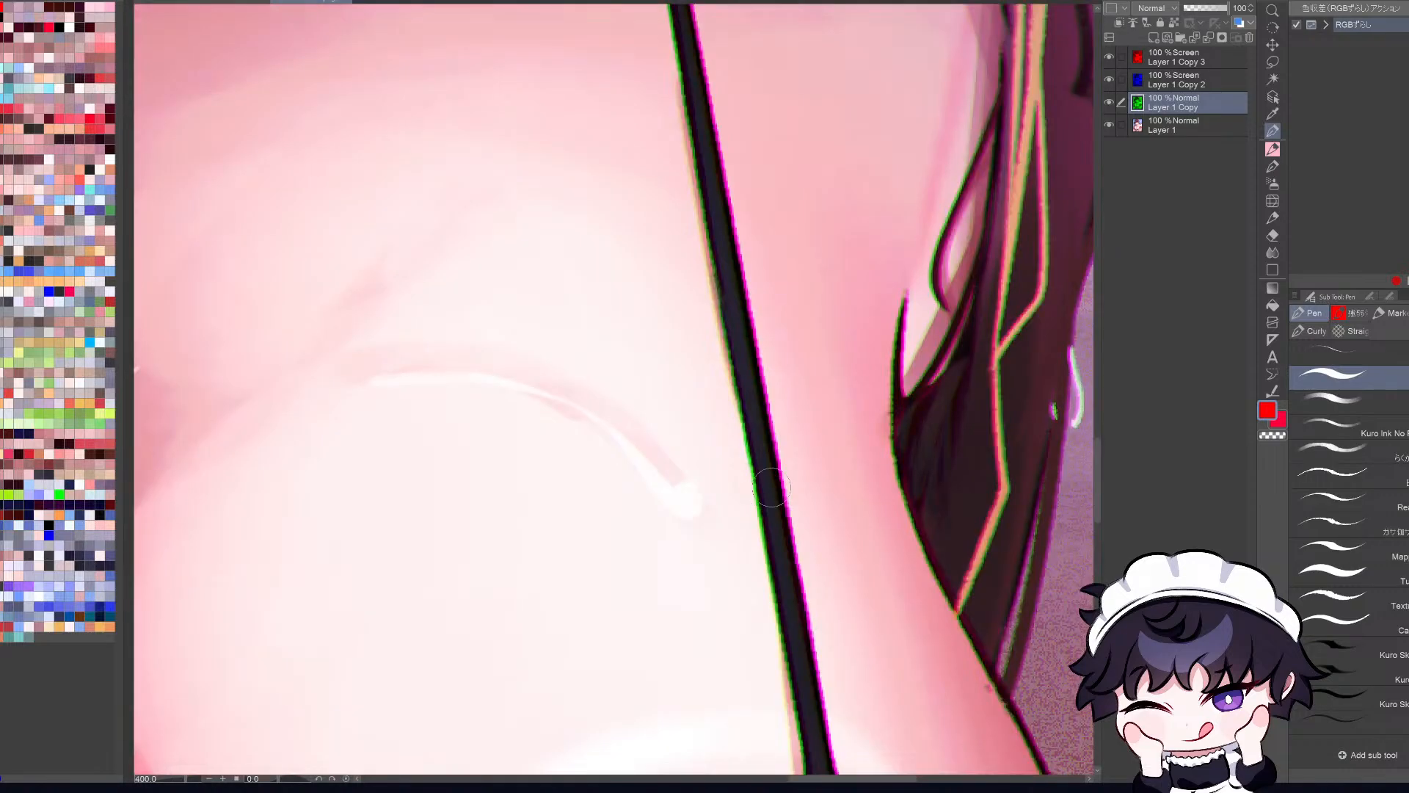
scroll(771, 486, "up", 2)
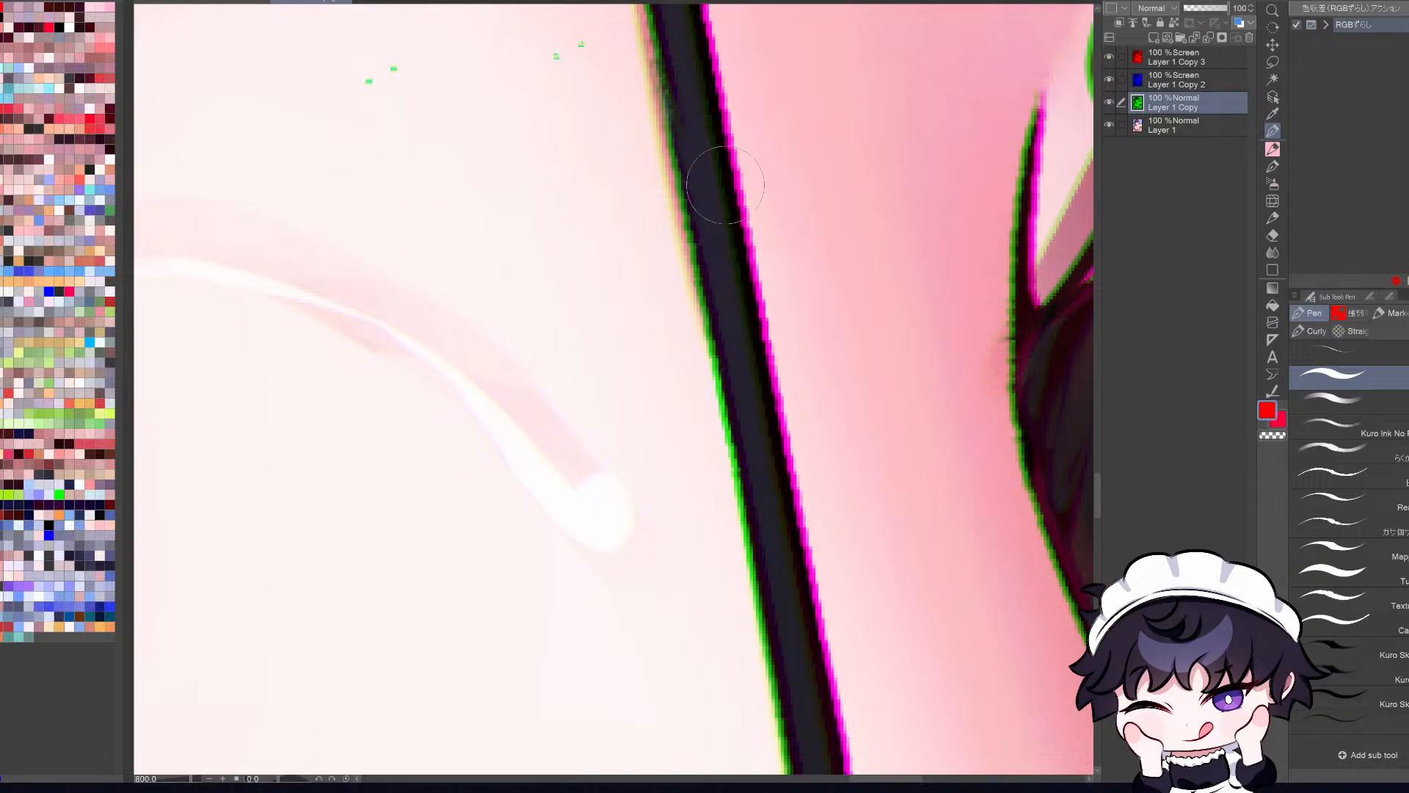
key("ctrl+0")
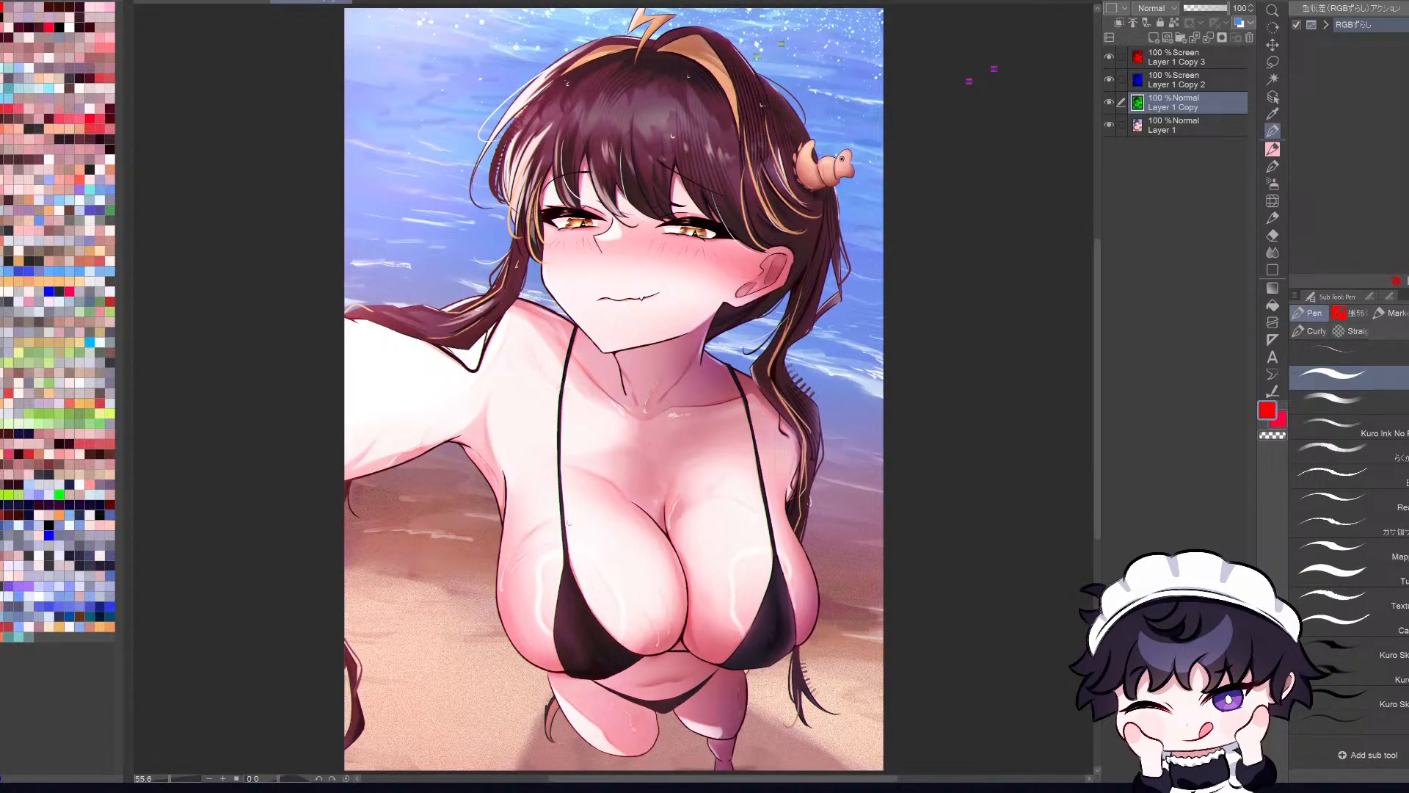
Step: Examine the colour fringing around the eye and hair strands, and compare it with the whole composition
key("h")
key("h")
scroll(616, 180, "up", 2)
scroll(616, 180, "up", 1)
key("ctrl+0")
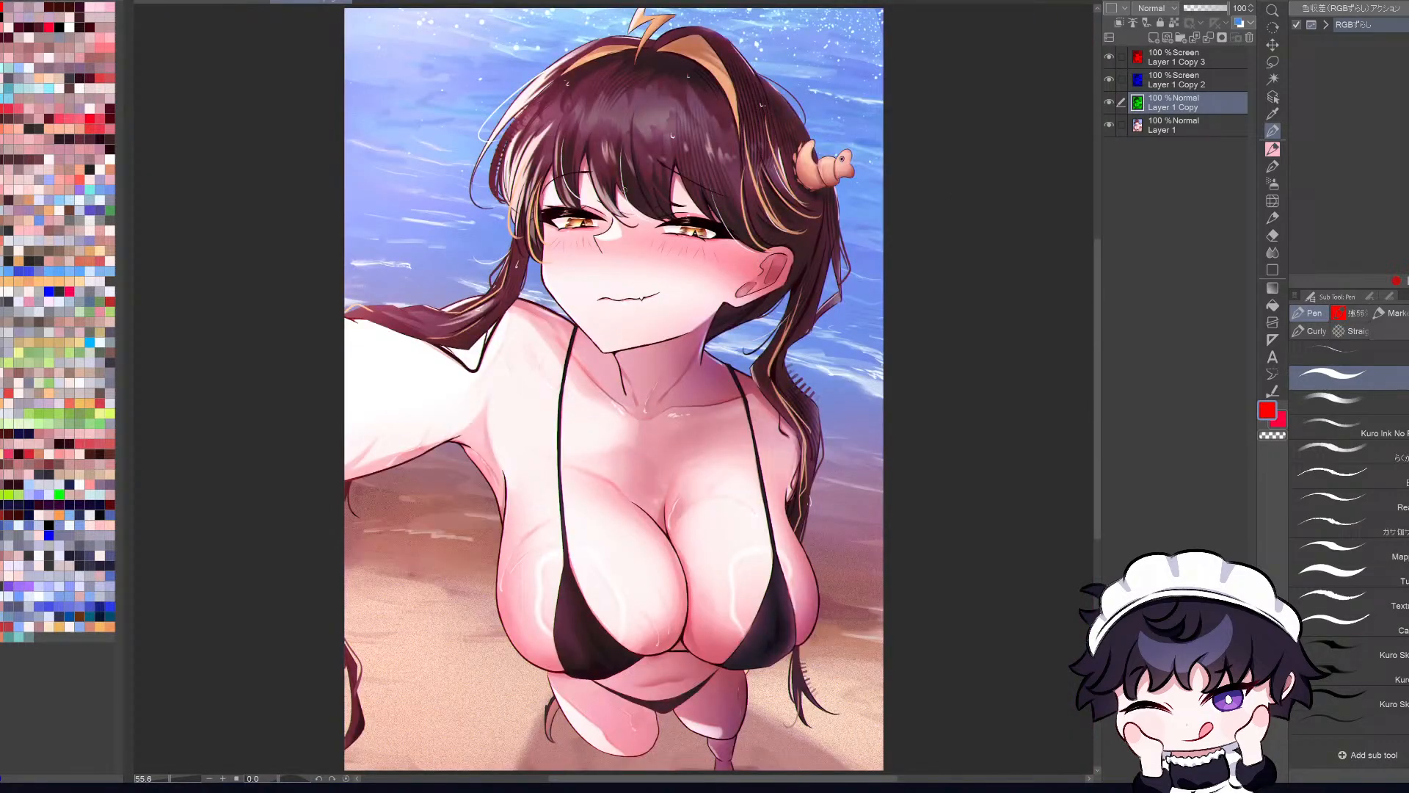
scroll(642, 205, "up", 8)
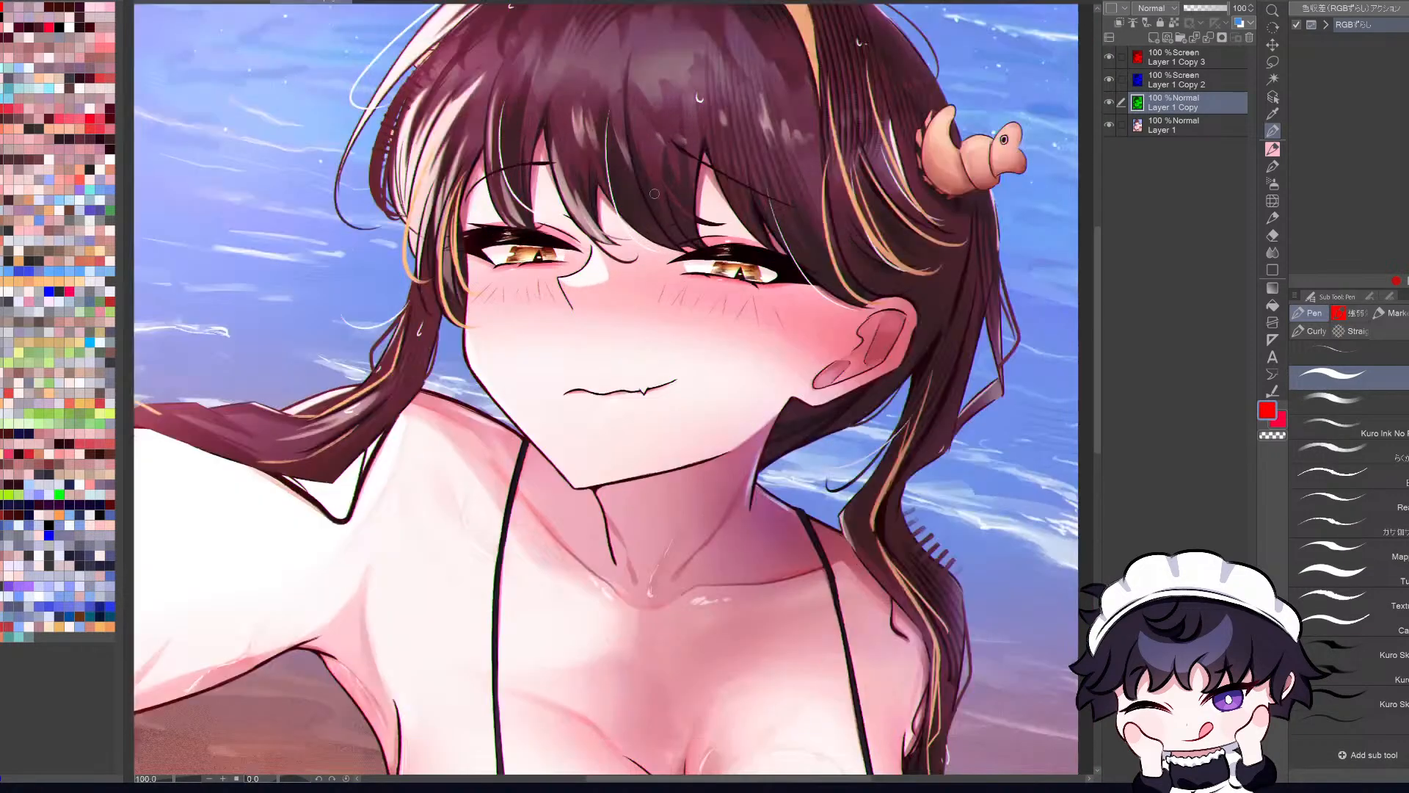
scroll(818, 224, "up", 2)
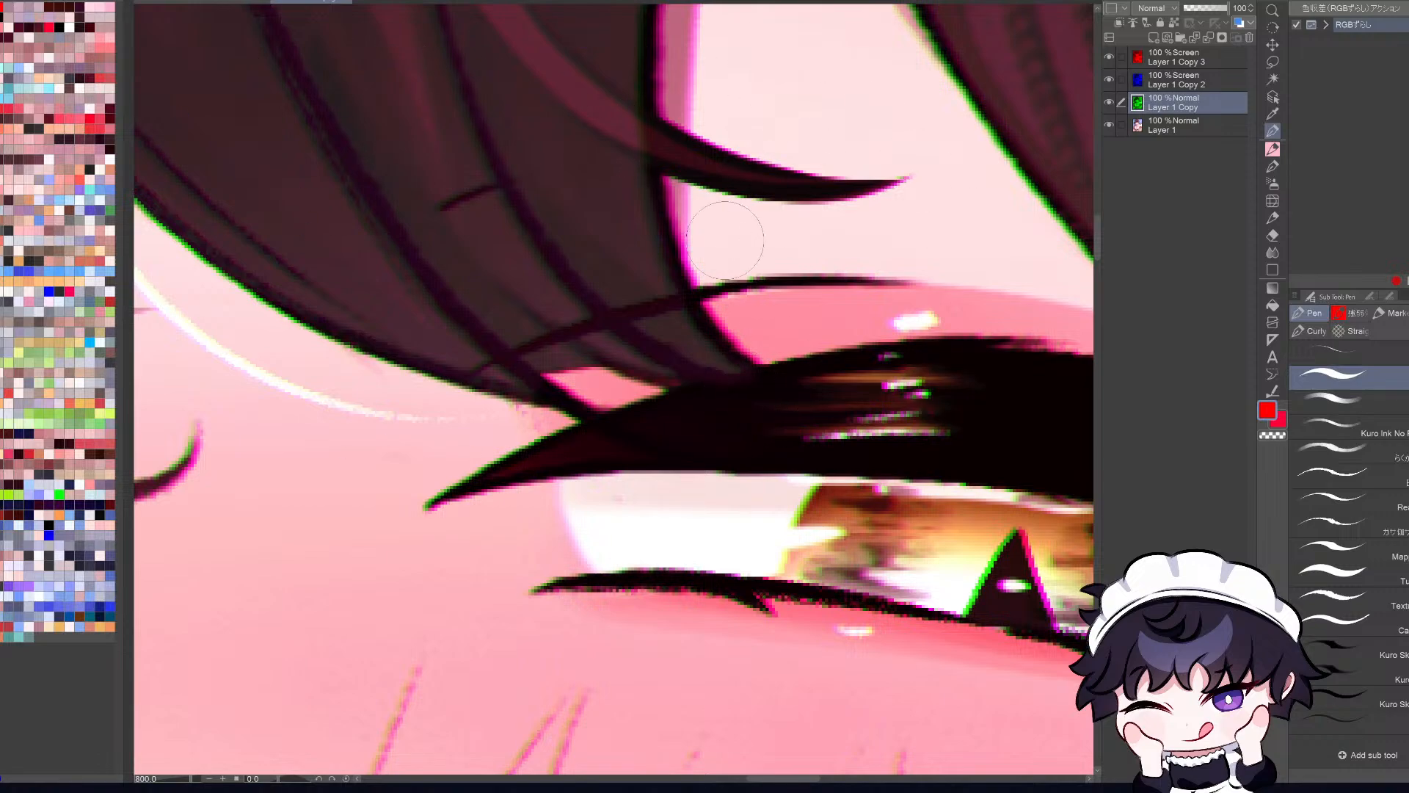
key("ctrl+0")
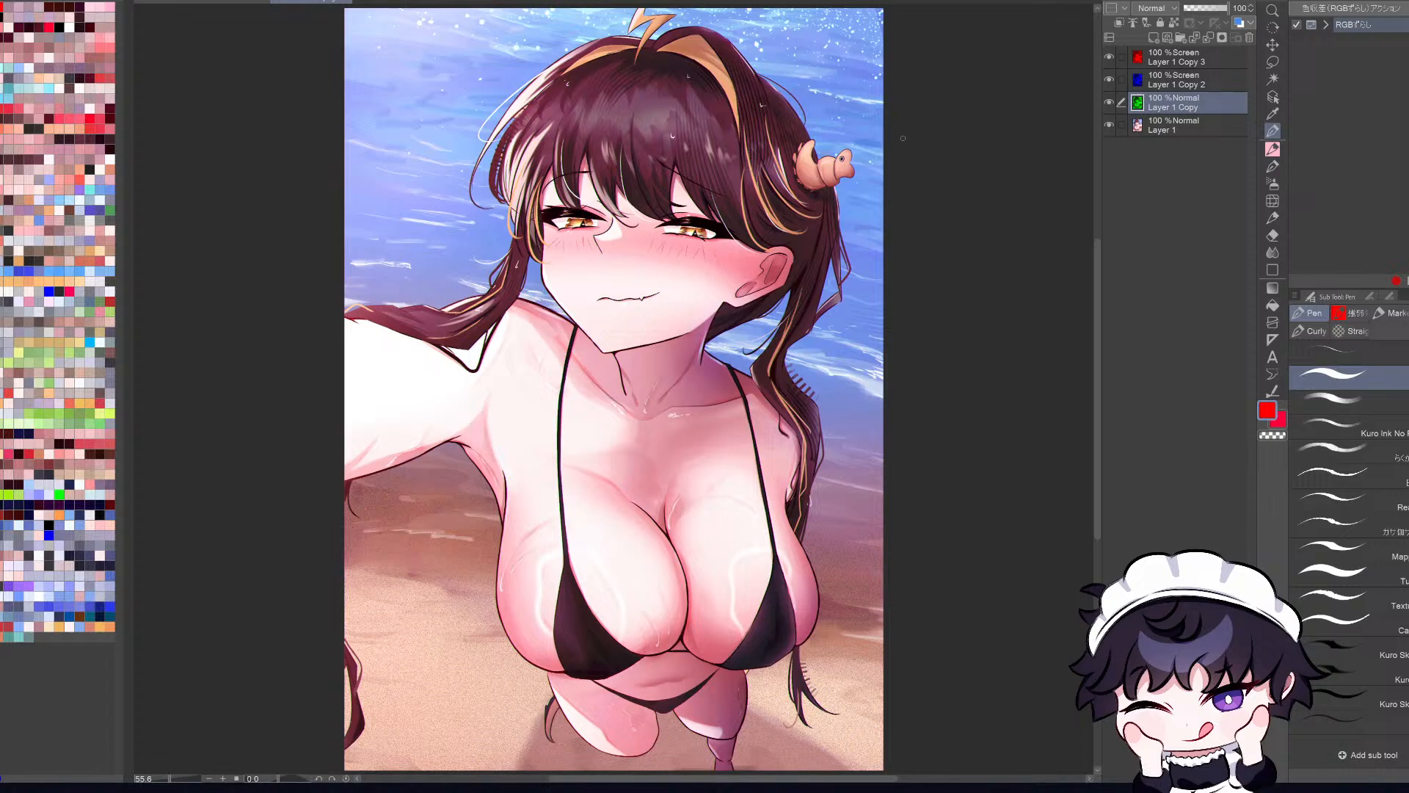
scroll(779, 113, "up", 5)
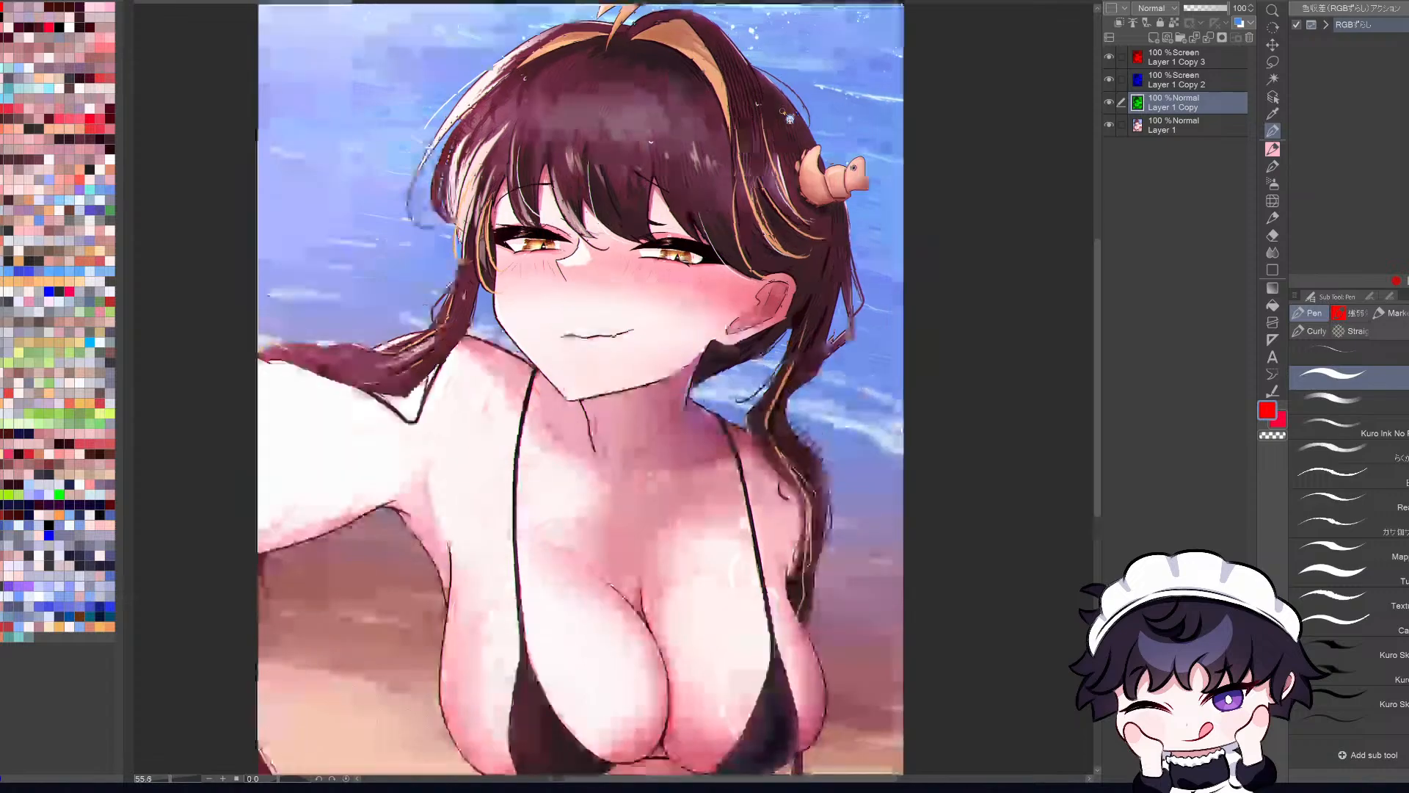
scroll(782, 112, "down", 5)
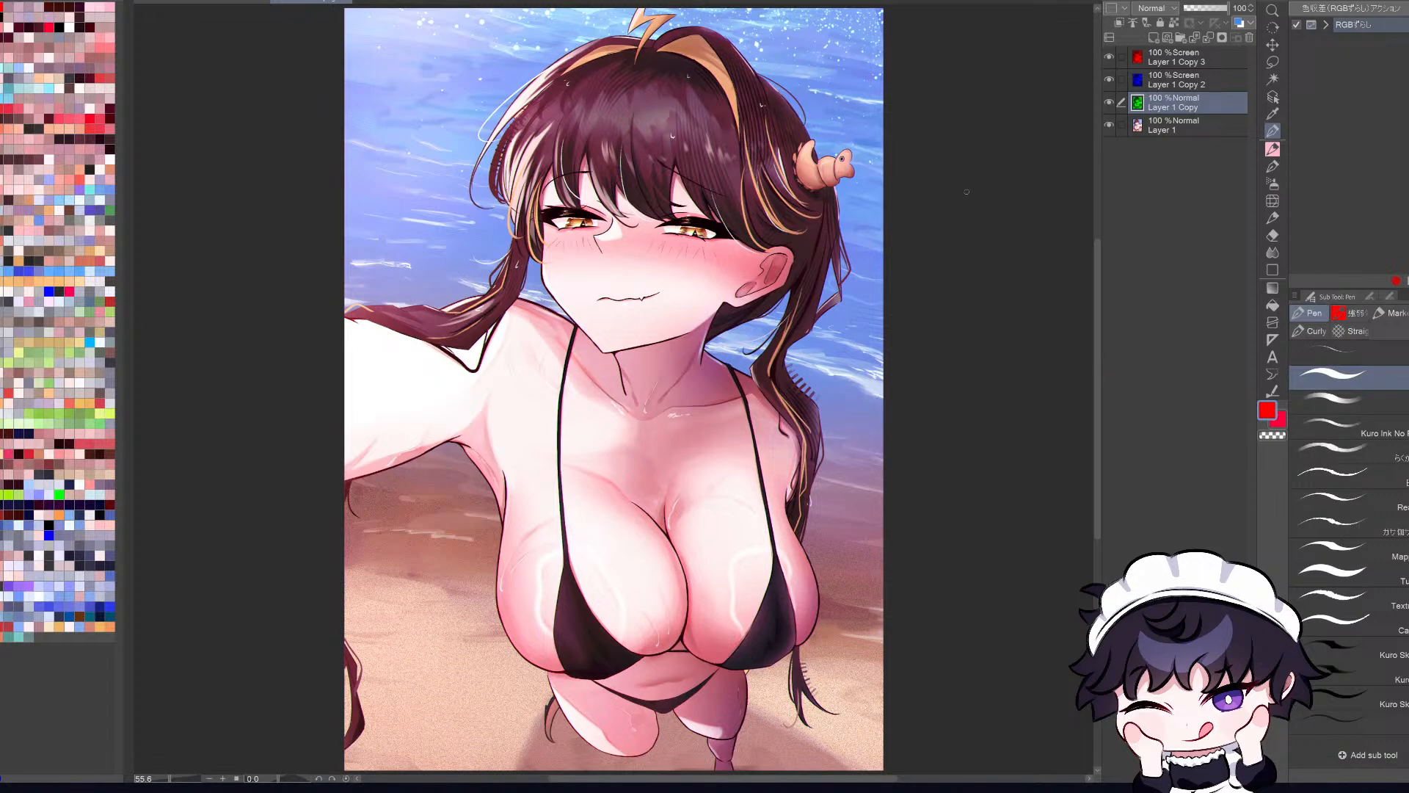
Step: Try an exaggerated shift of the green channel layer to the right
key("ctrl+t")
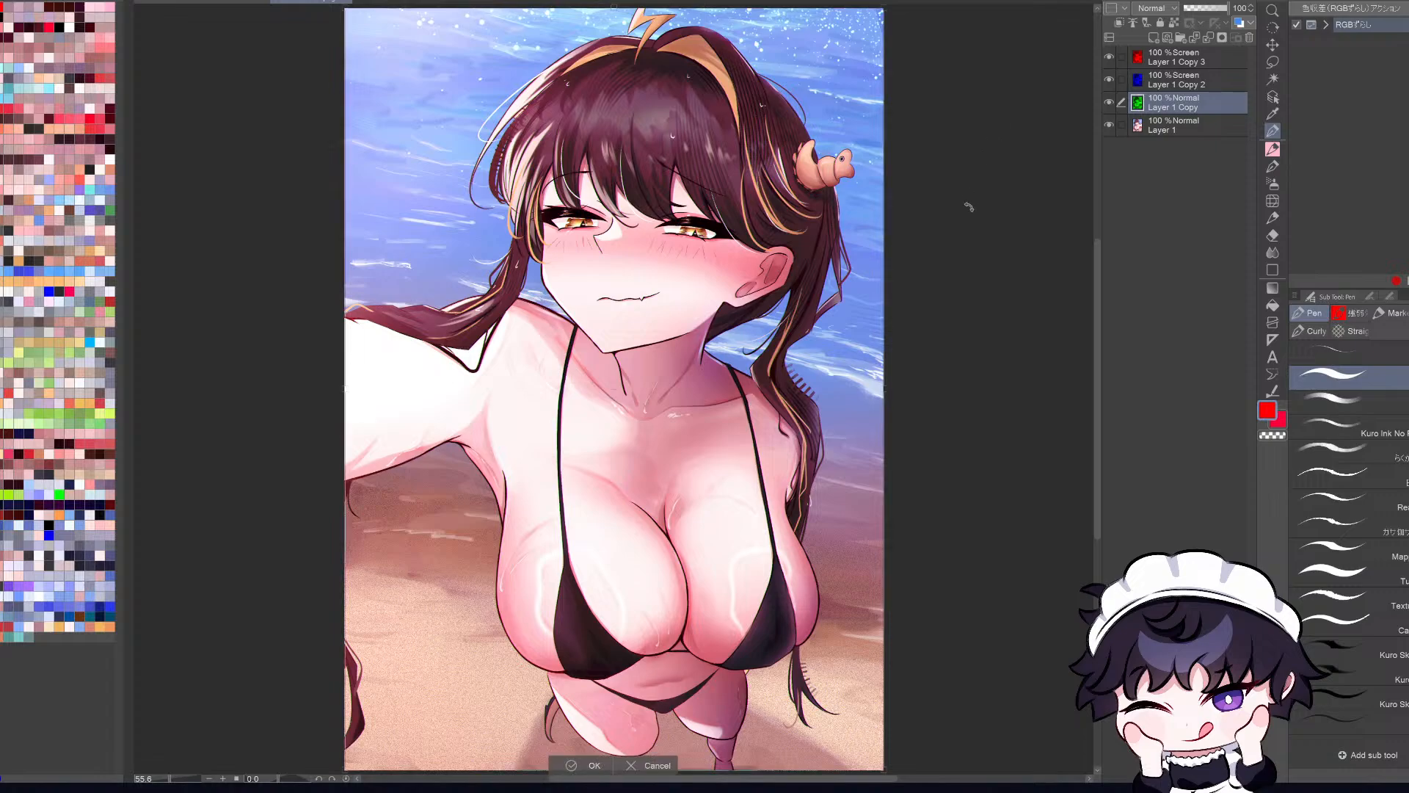
left_click_drag(750, 262, 803, 268)
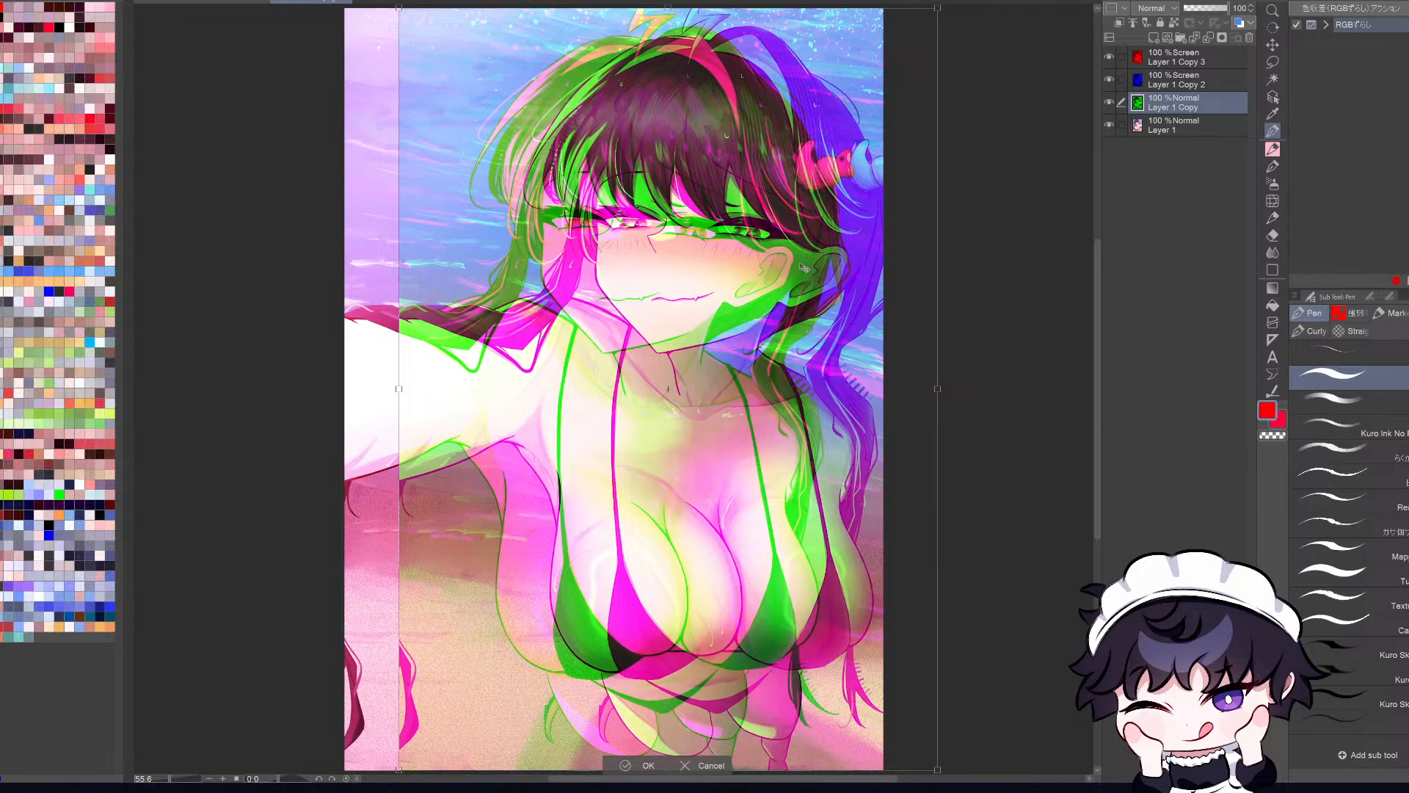
left_click(708, 765)
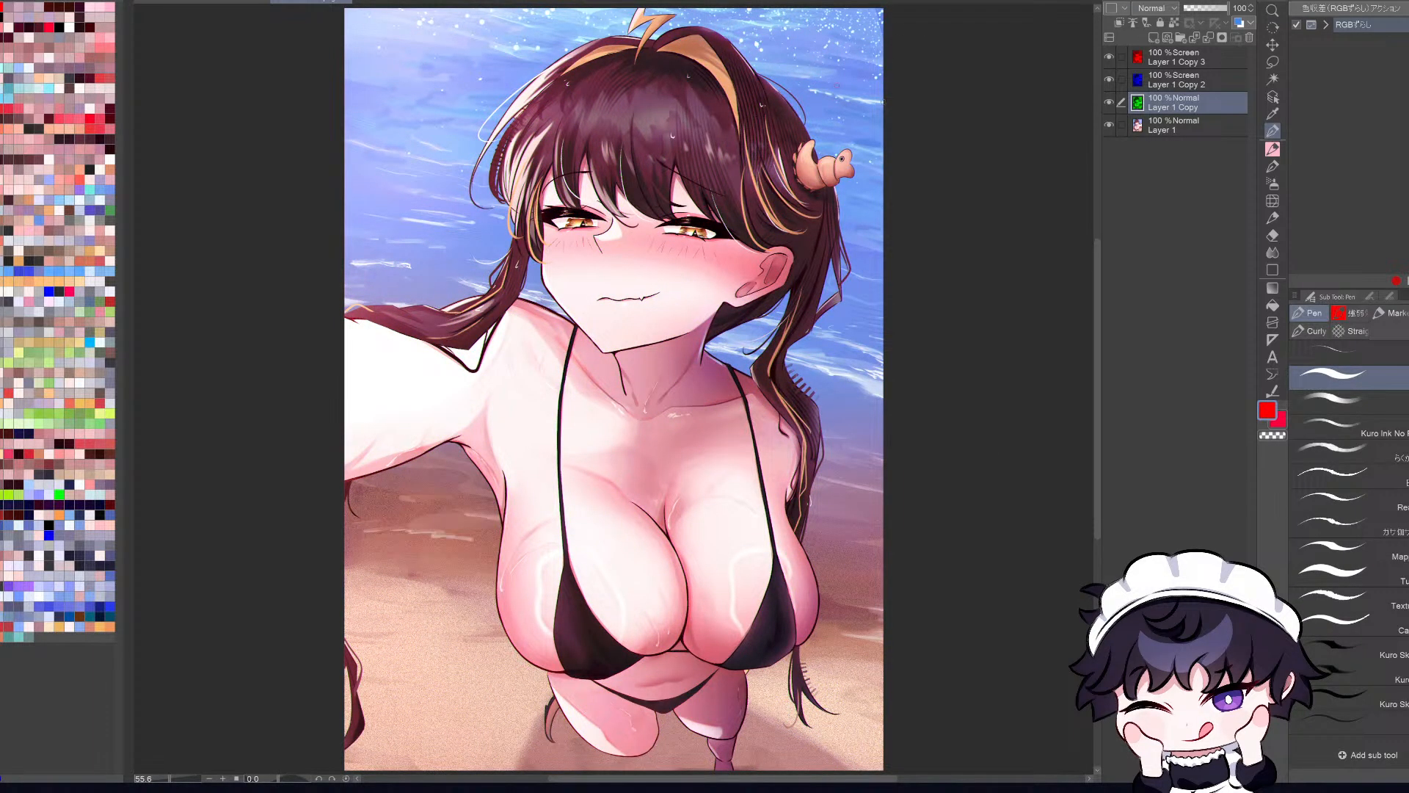
Step: Check the subtle fringing up close and move the green channel layer a little further out of register
scroll(831, 144, "up", 2)
key("ctrl+0")
key("h")
key("h")
scroll(690, 561, "up", 3)
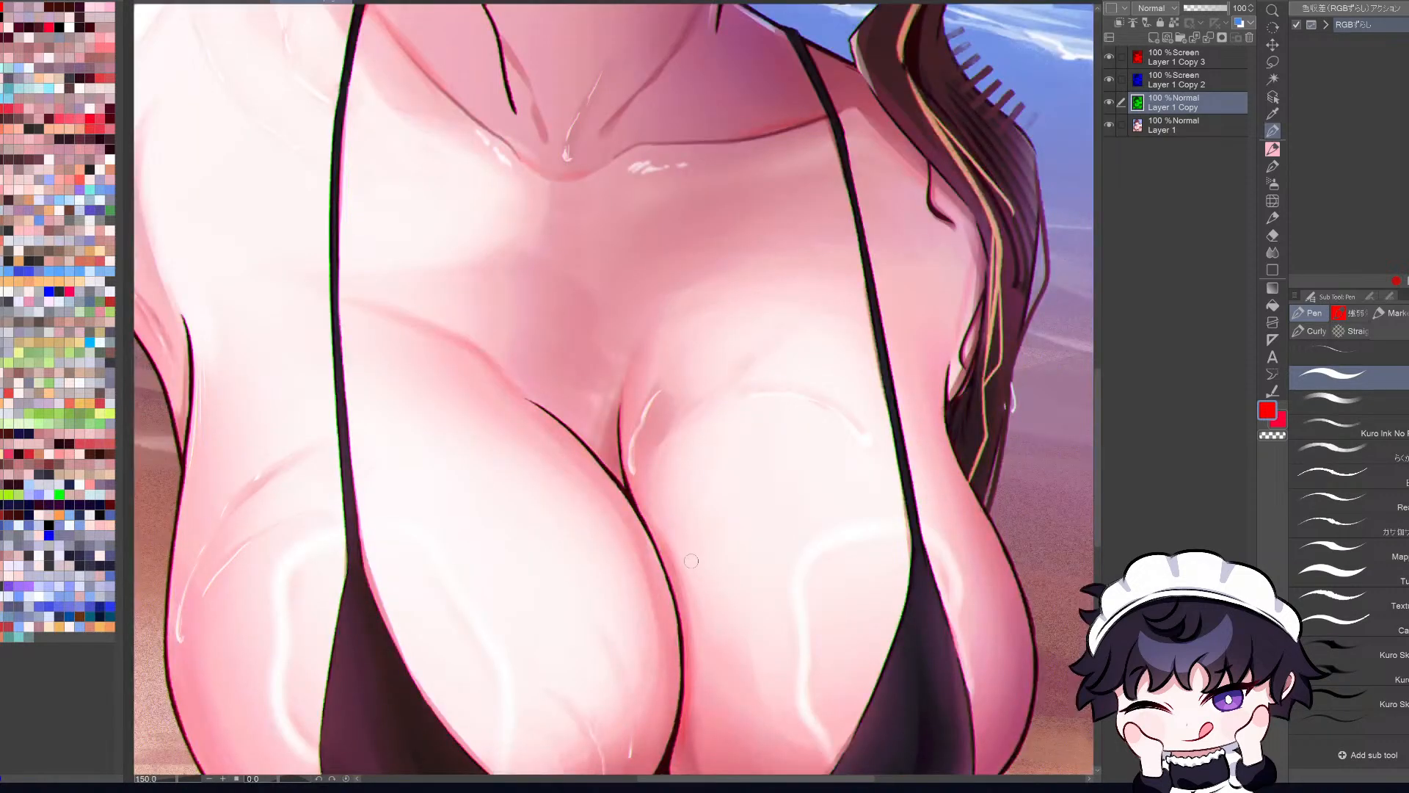
key("ctrl+0")
key("ctrl+t")
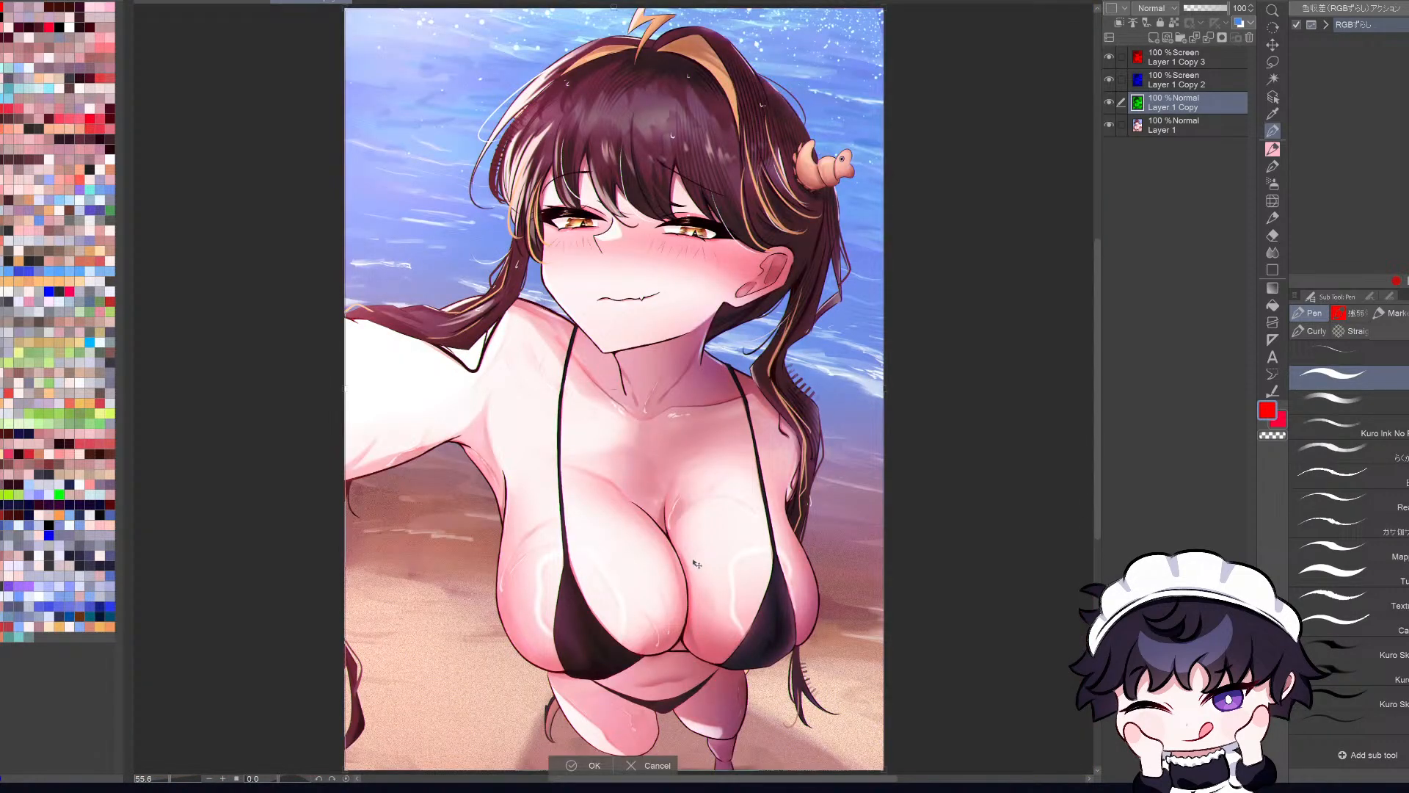
left_click_drag(696, 564, 692, 560)
key("Return")
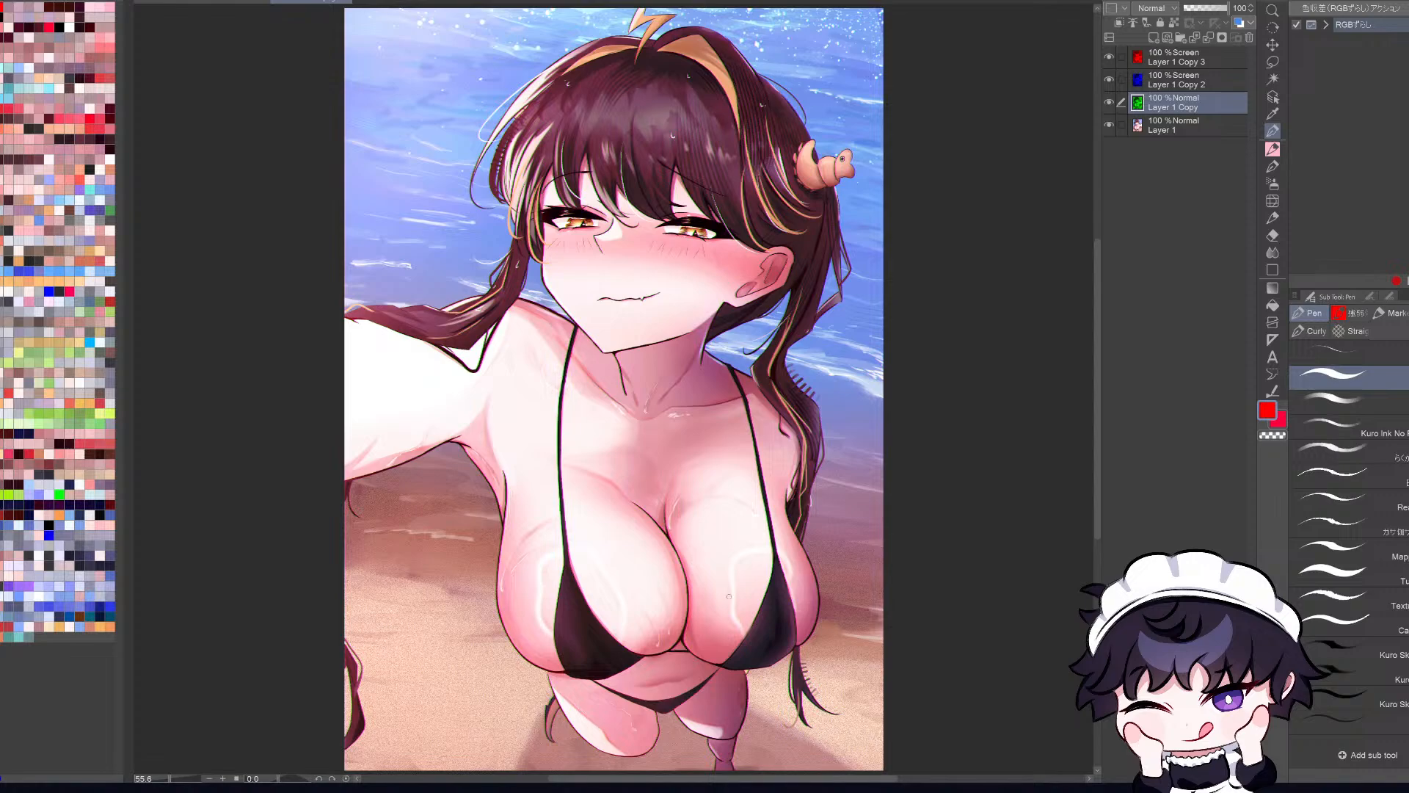
Step: Compare the stronger colour split up close and in full view, and undo the last green channel offset
scroll(729, 596, "up", 3)
key("ctrl+0")
key("h")
key("h")
key("ctrl+z")
scroll(774, 608, "up", 3)
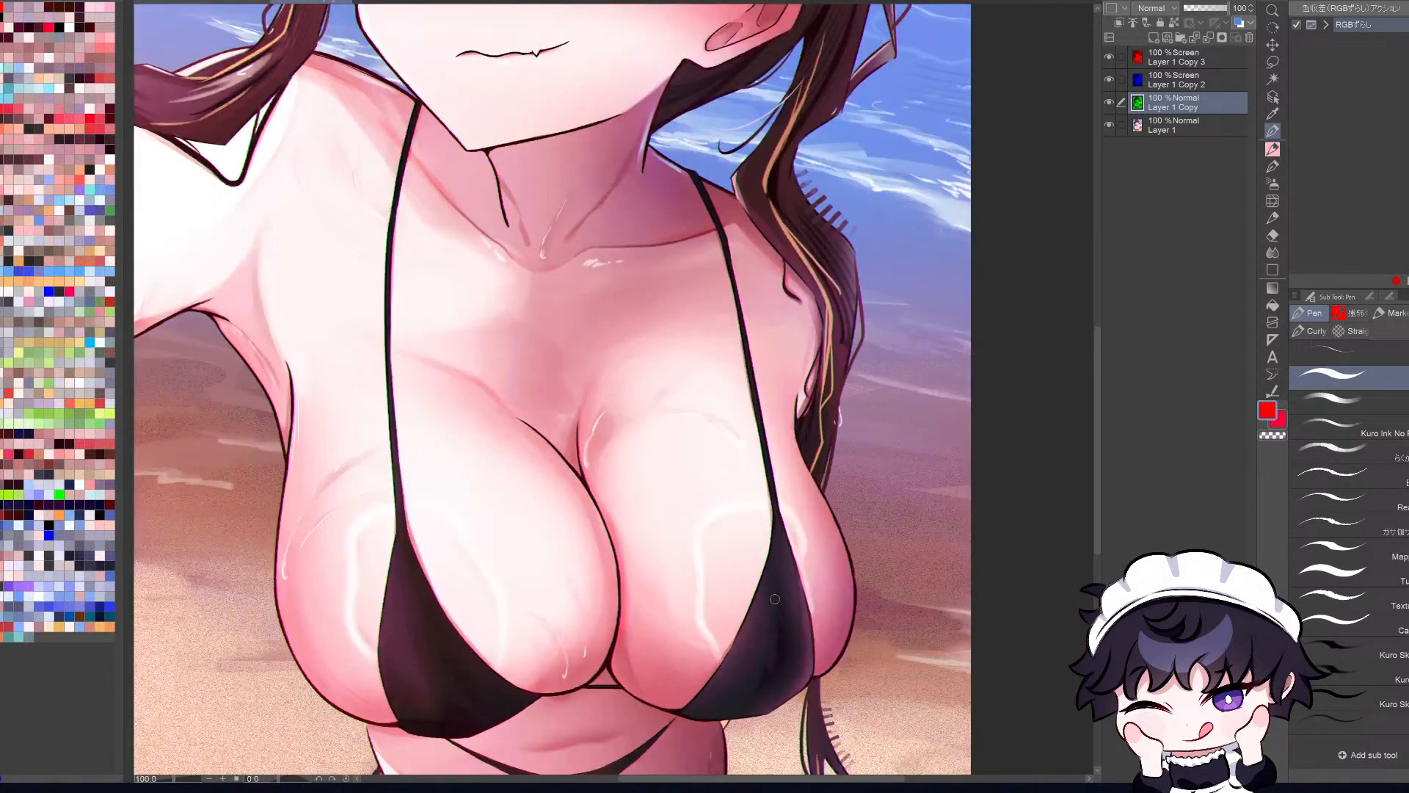
key("ctrl+0")
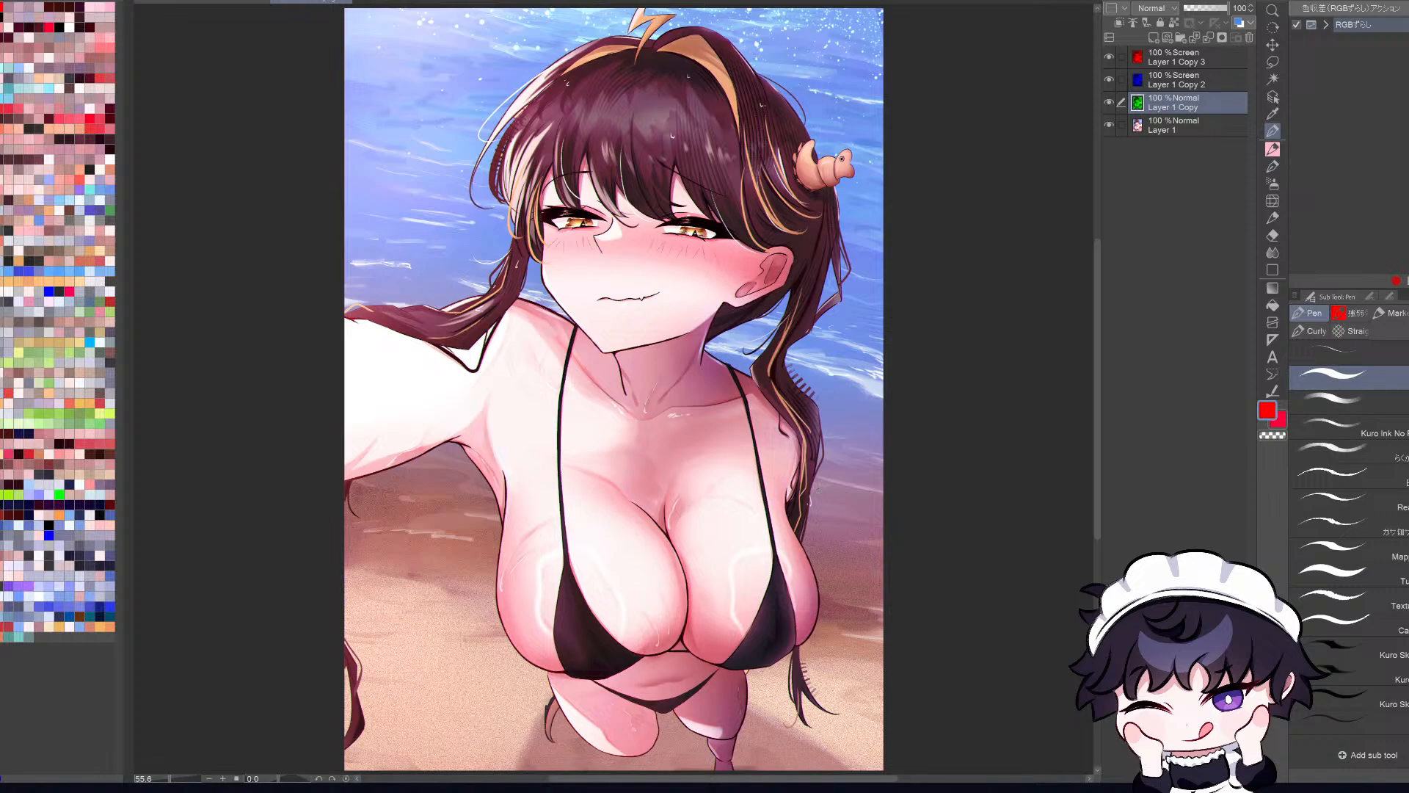
Step: Inspect the colour fringing around the hair ornament and upper hair strands, and compare it with the full illustration
scroll(728, 508, "up", 3)
scroll(729, 509, "down", 4)
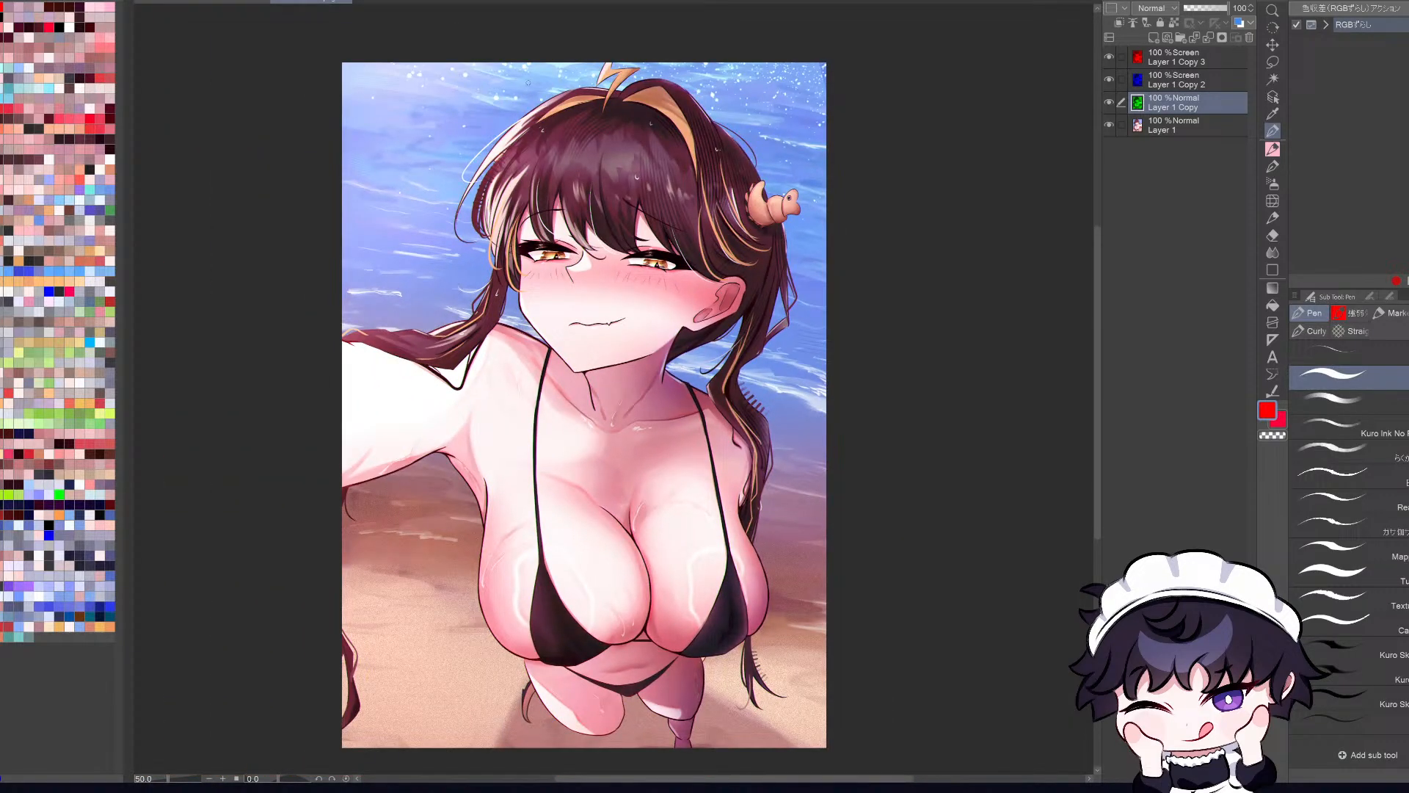
scroll(793, 114, "up", 5)
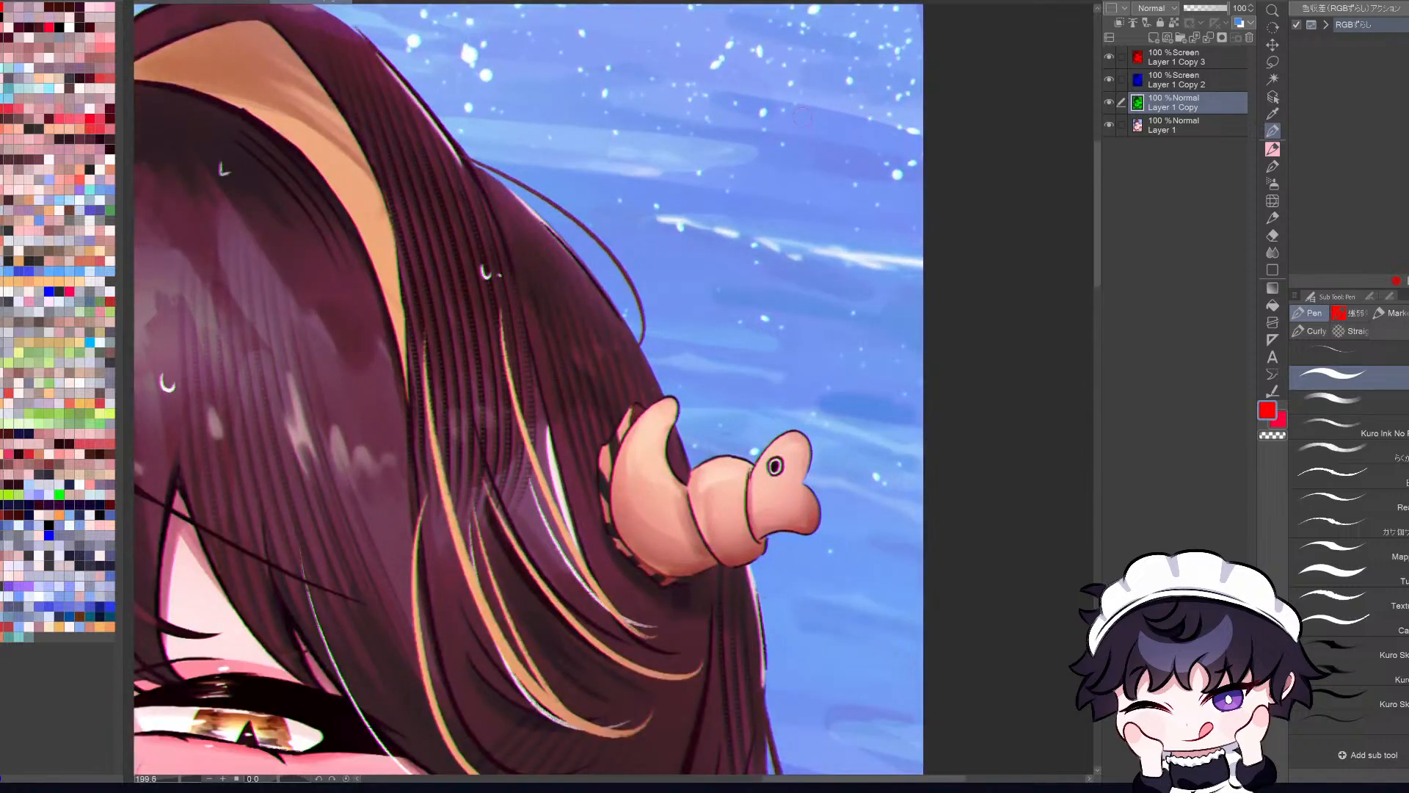
scroll(805, 114, "down", 7)
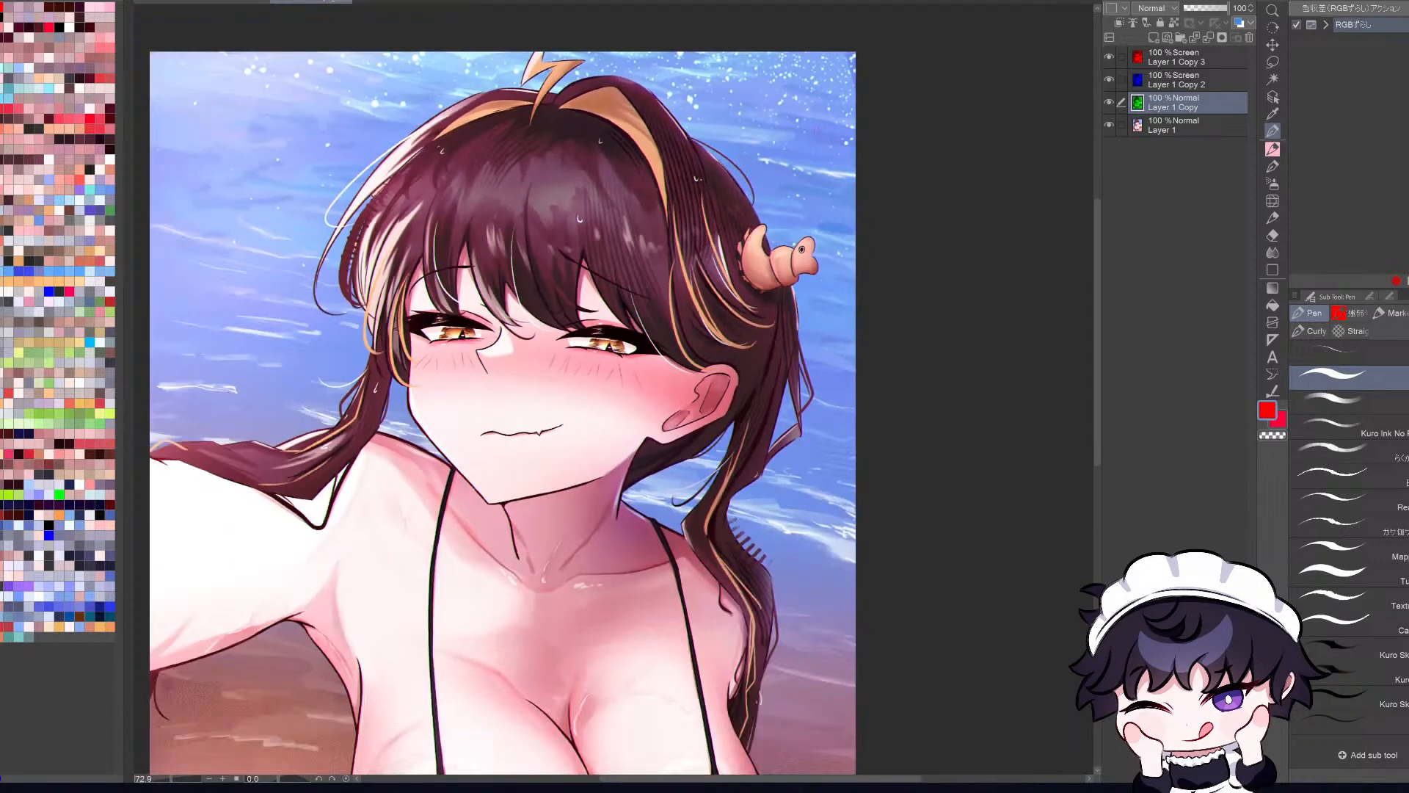
scroll(678, 323, "down", 1)
scroll(678, 324, "up", 2)
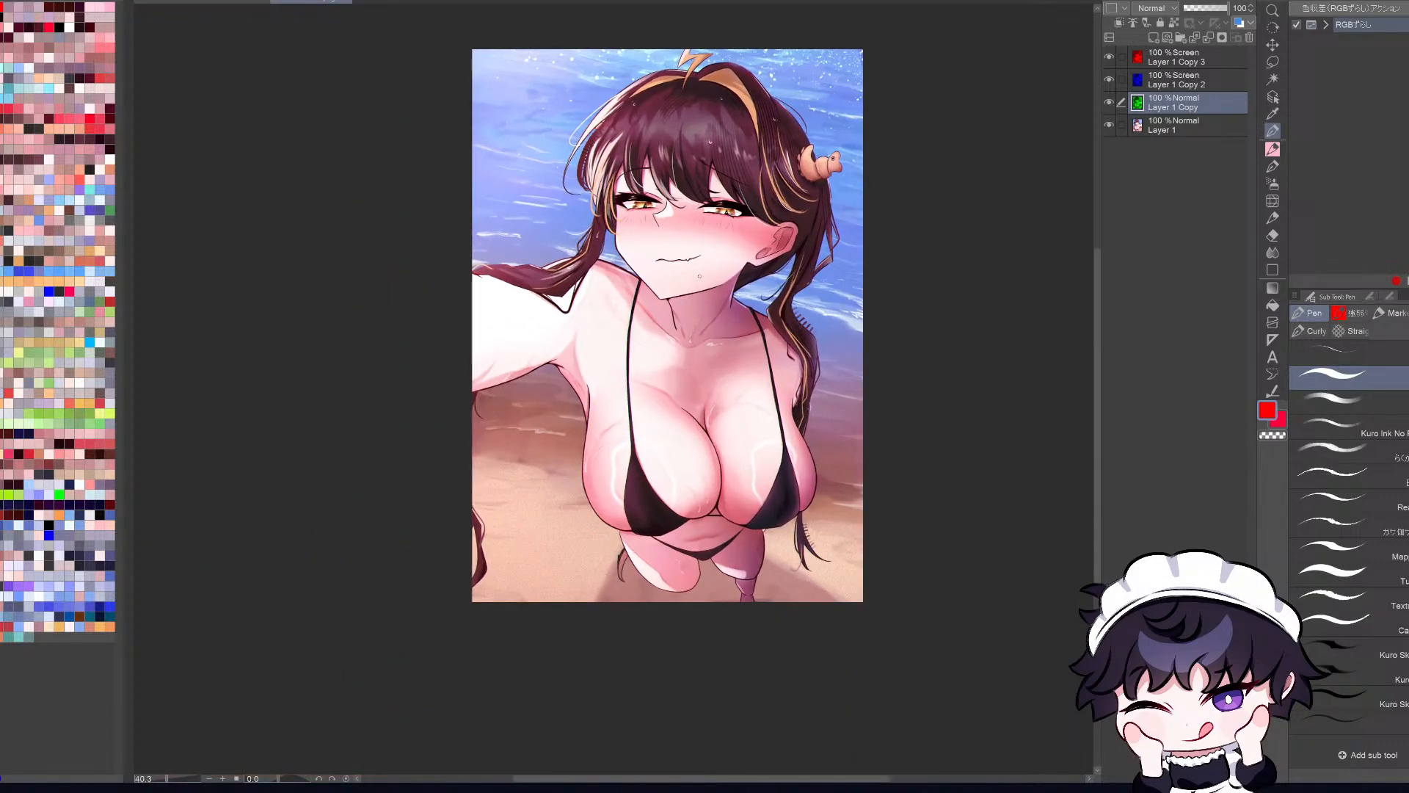
Step: Switch to the layered original illustration and examine the whole composition and the area around the face
left_click(174, 6)
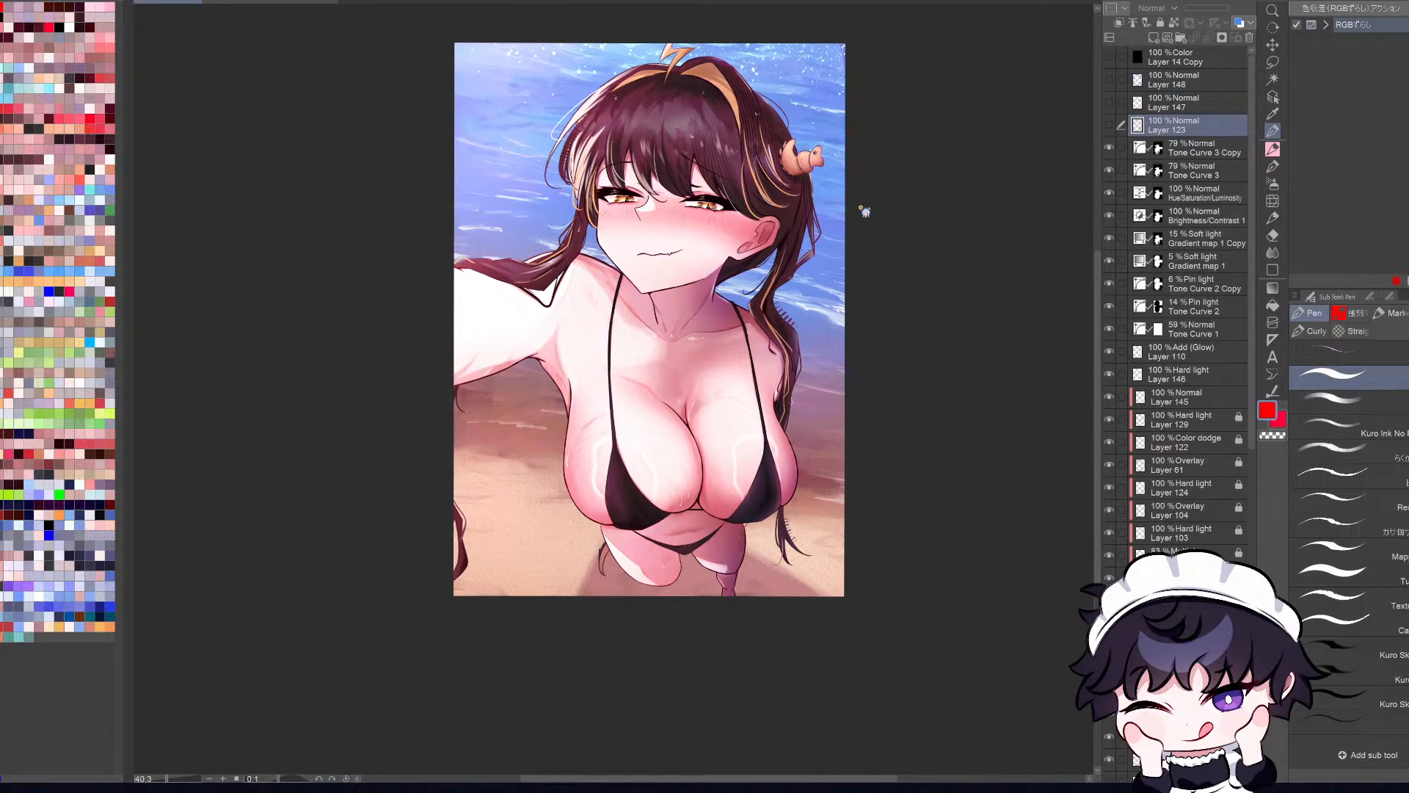
scroll(647, 178, "up", 2)
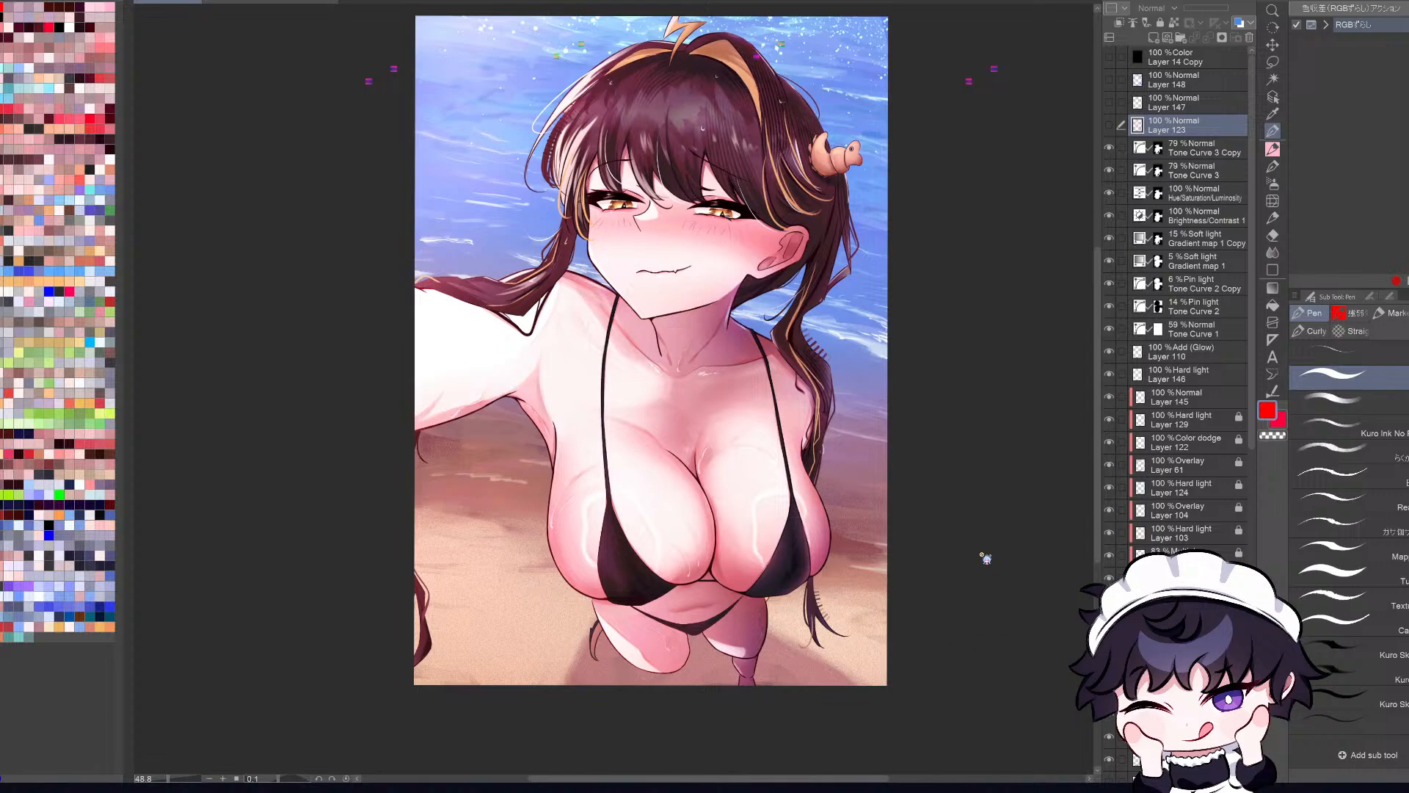
scroll(863, 450, "down", 5)
scroll(831, 415, "up", 3)
scroll(802, 399, "up", 2)
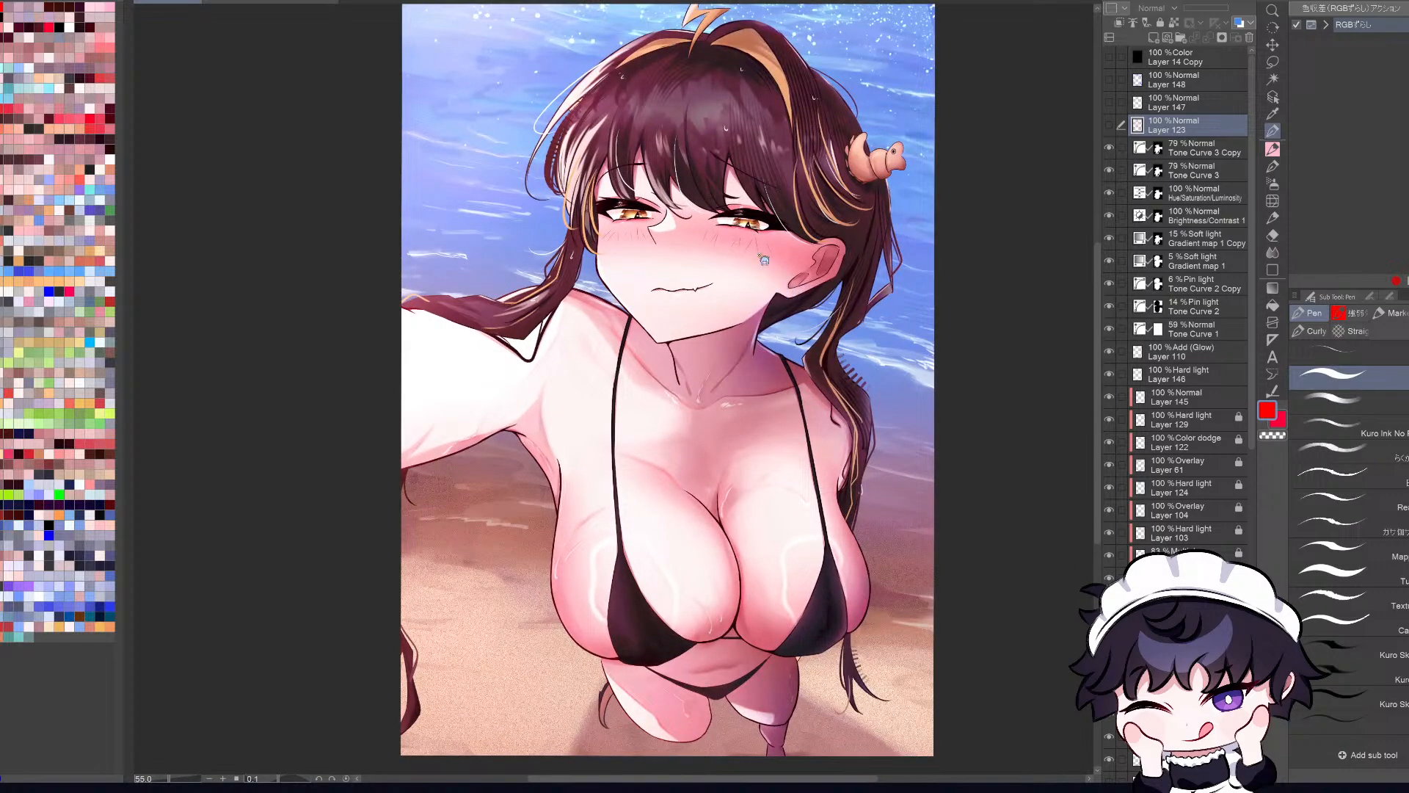
scroll(753, 215, "up", 1)
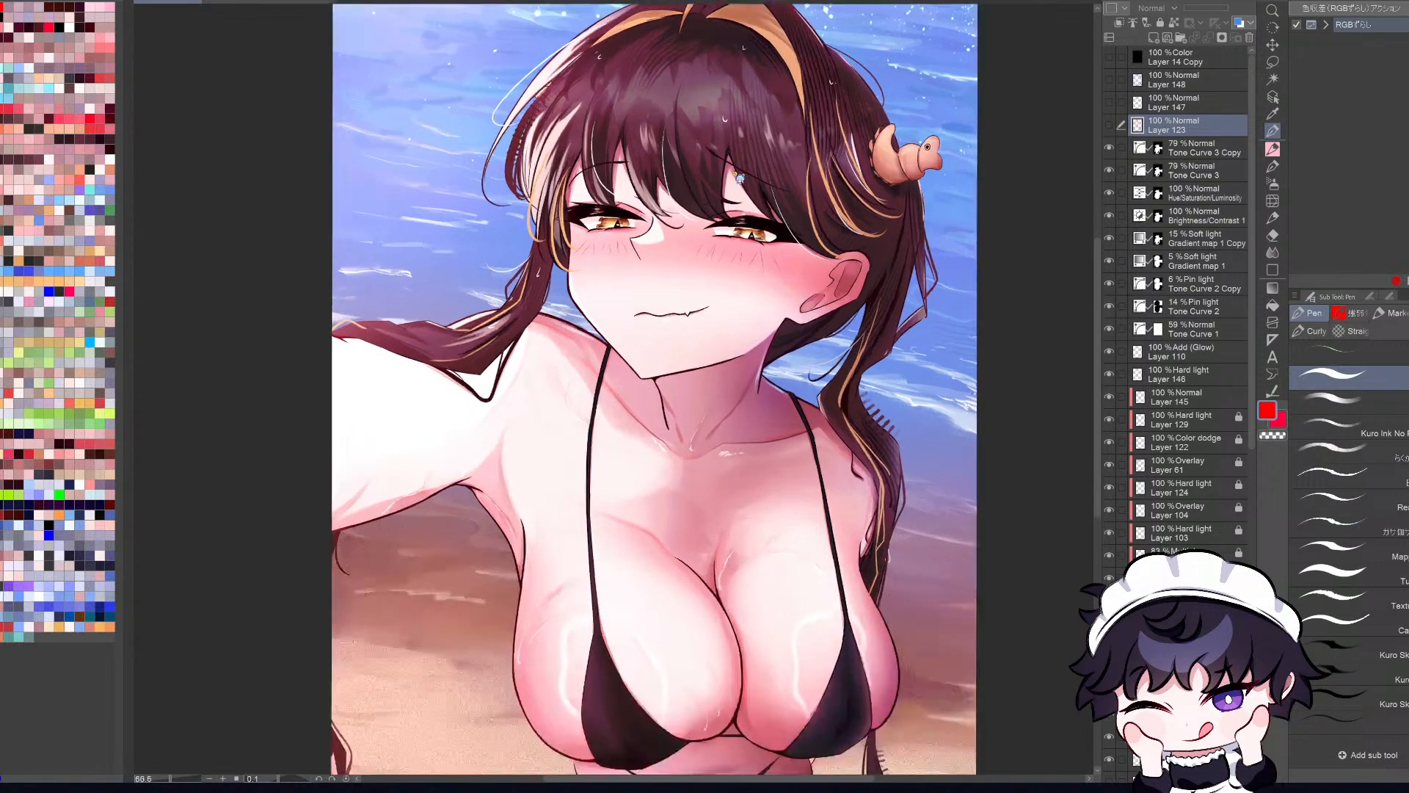
scroll(741, 198, "down", 4)
scroll(738, 189, "up", 4)
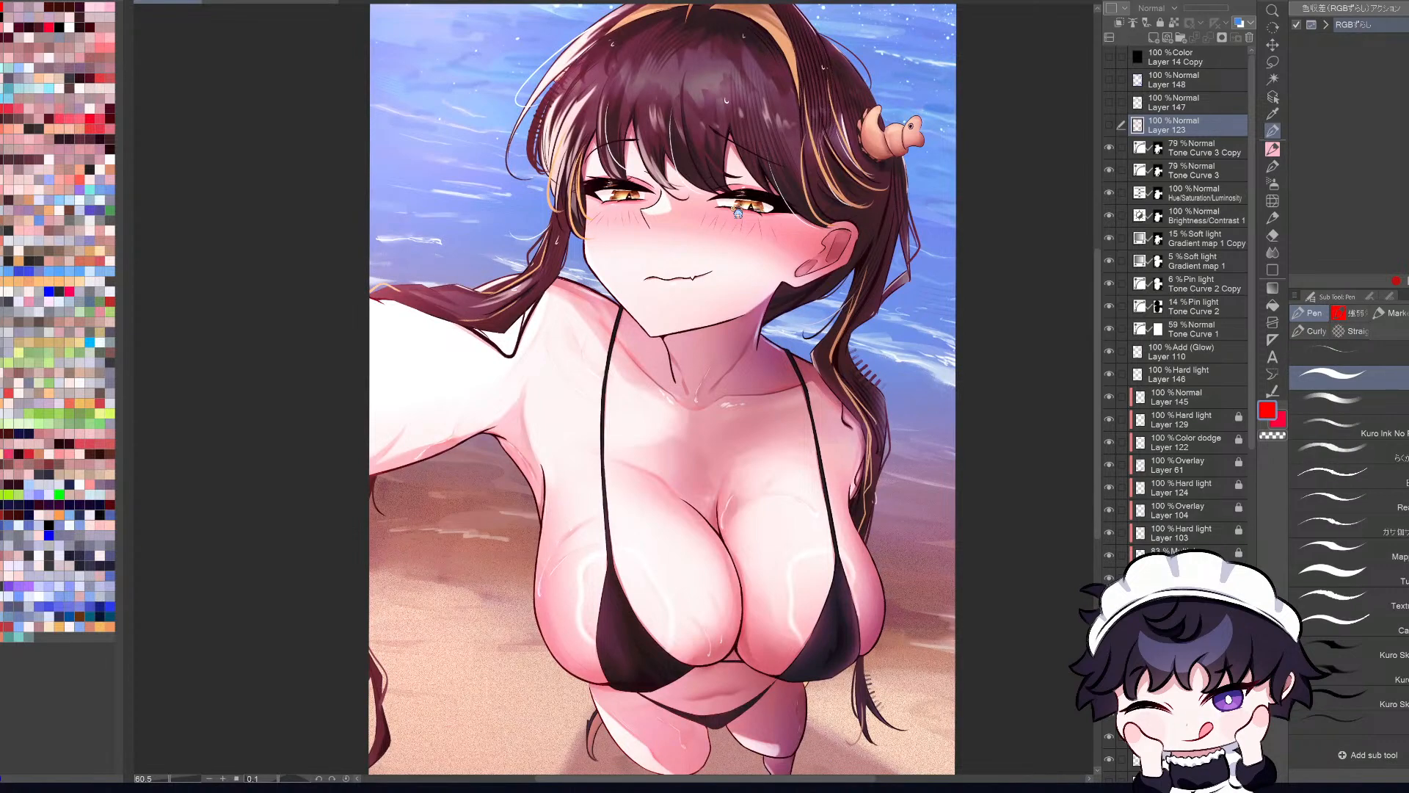